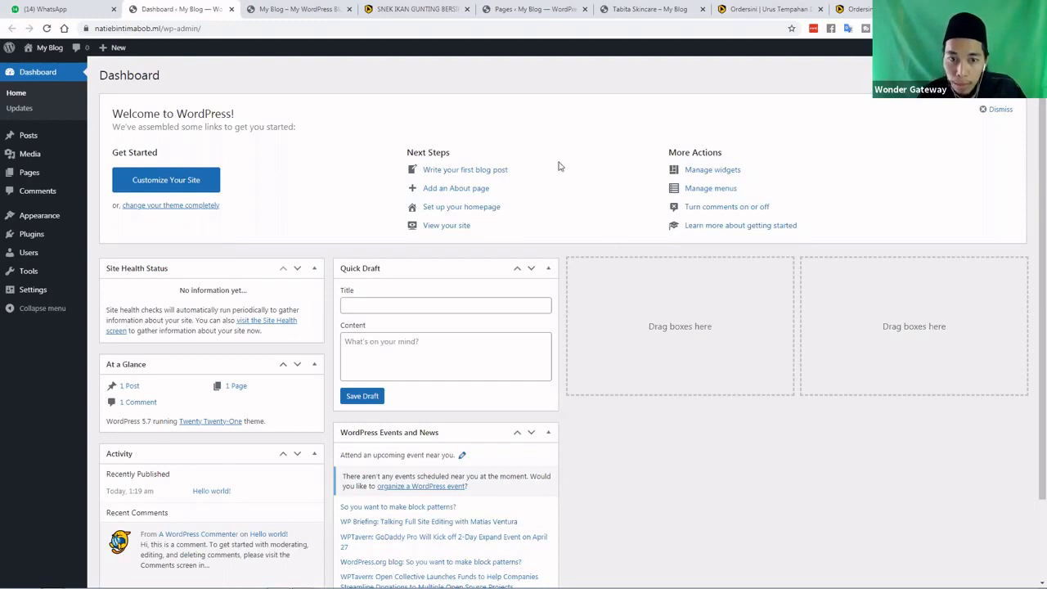
Dismiss the Welcome to WordPress panel, then view the blog's front page
click(995, 109)
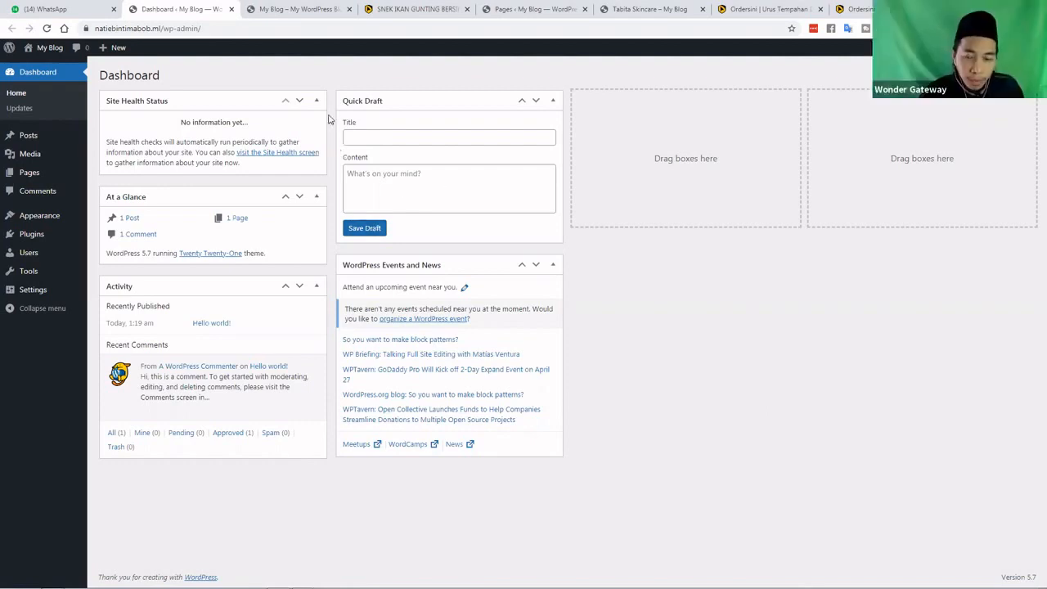
click(260, 12)
Return to the My Blog admin Dashboard tab
click(202, 9)
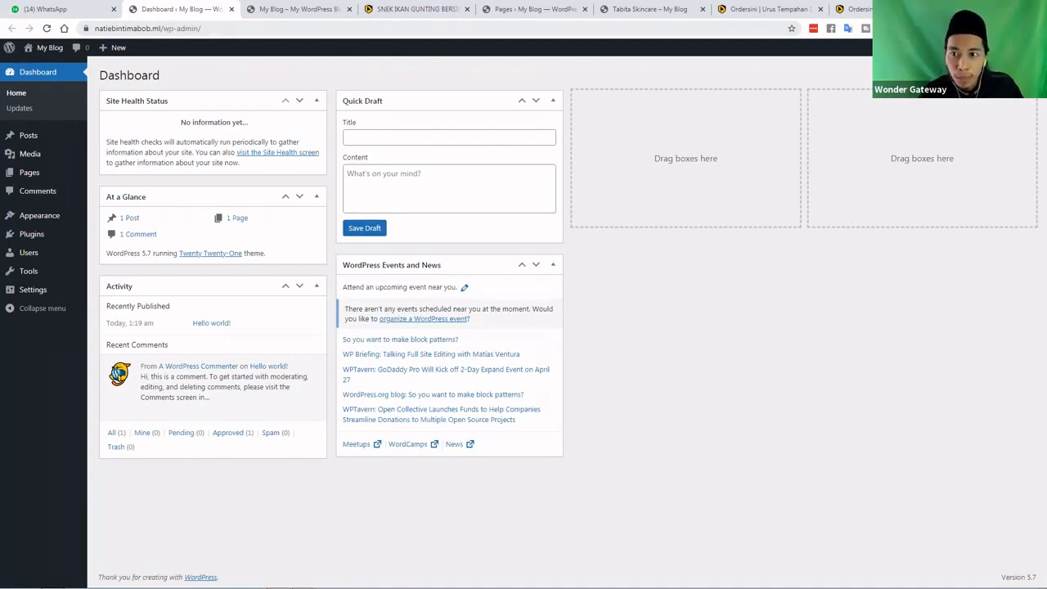
Open wordpress.org in a new tab and scroll through the Meet WordPress home page
key(ctrl+t)
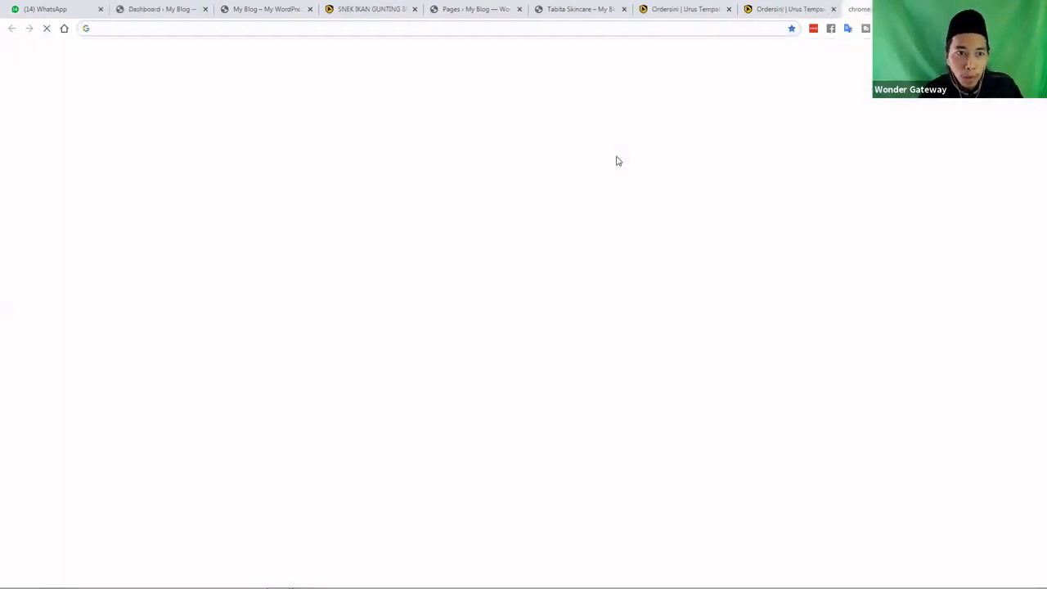
text(wor)
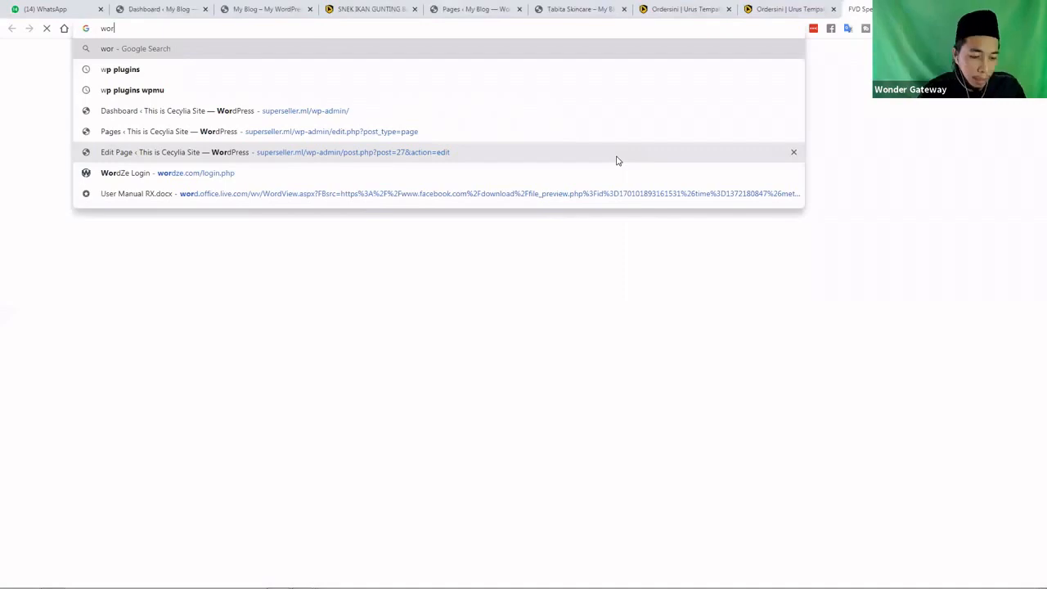
text(dpress.org)
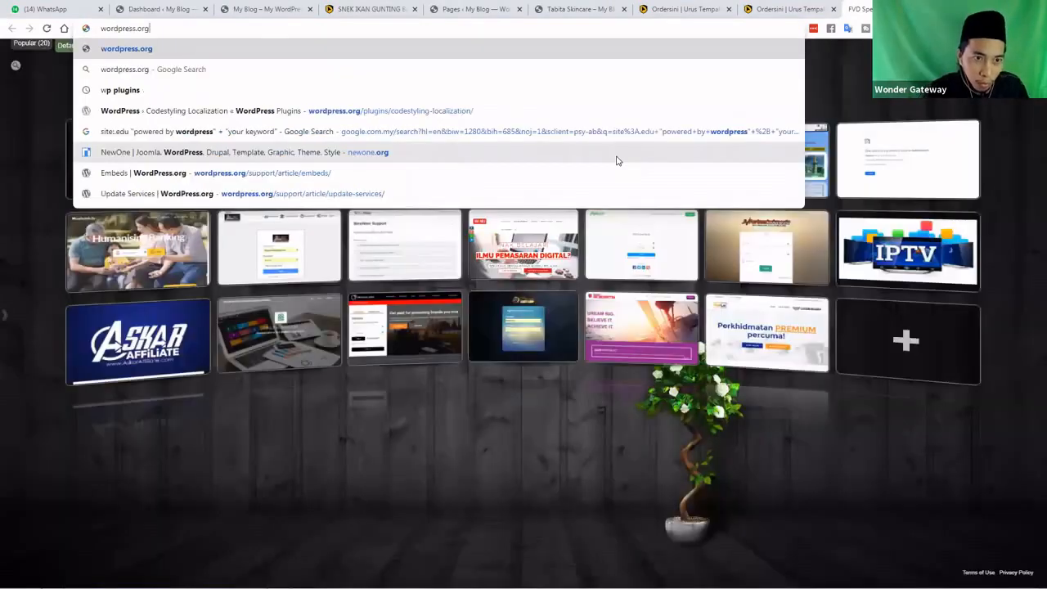
key(Return)
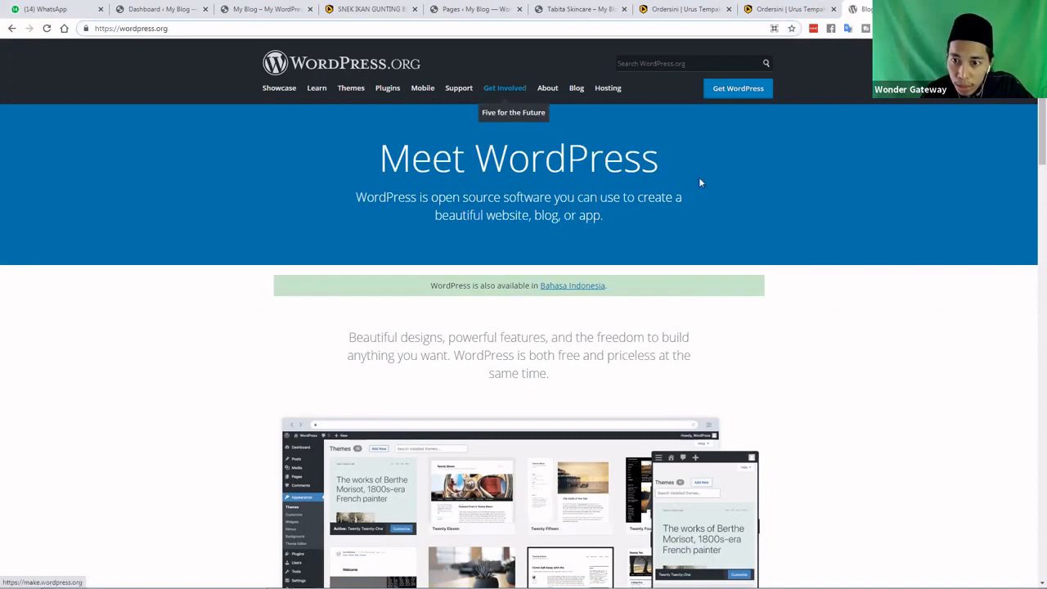
scroll(699, 184, down, 10)
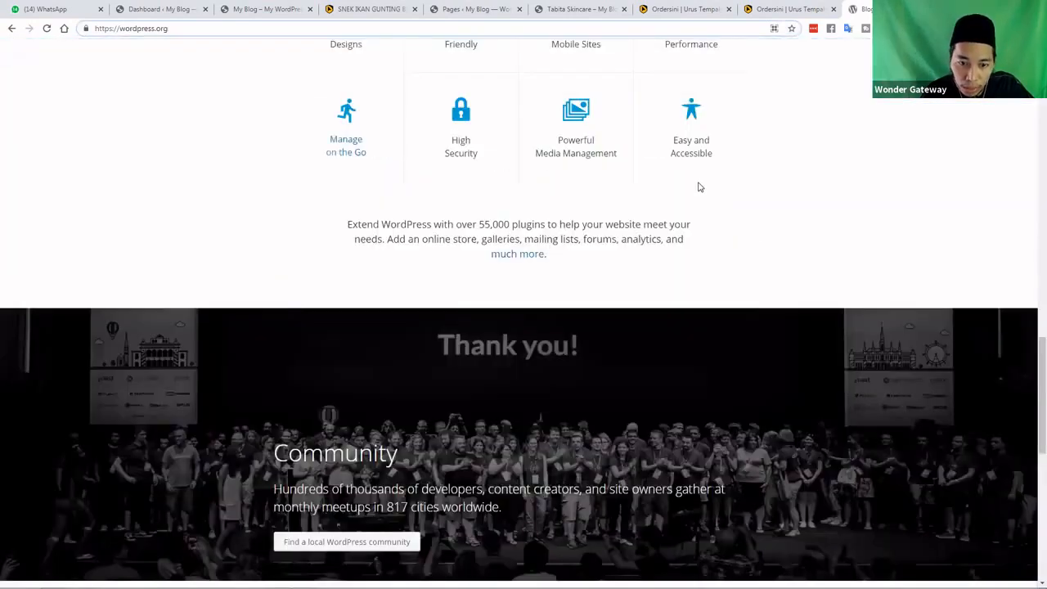
scroll(700, 187, down, 10)
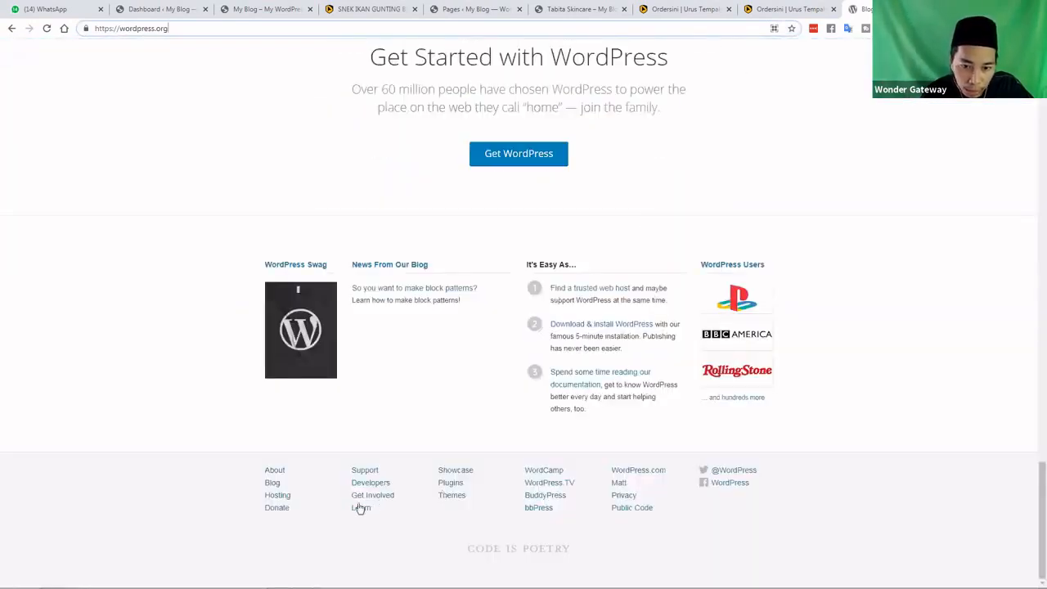
scroll(681, 438, up, 10)
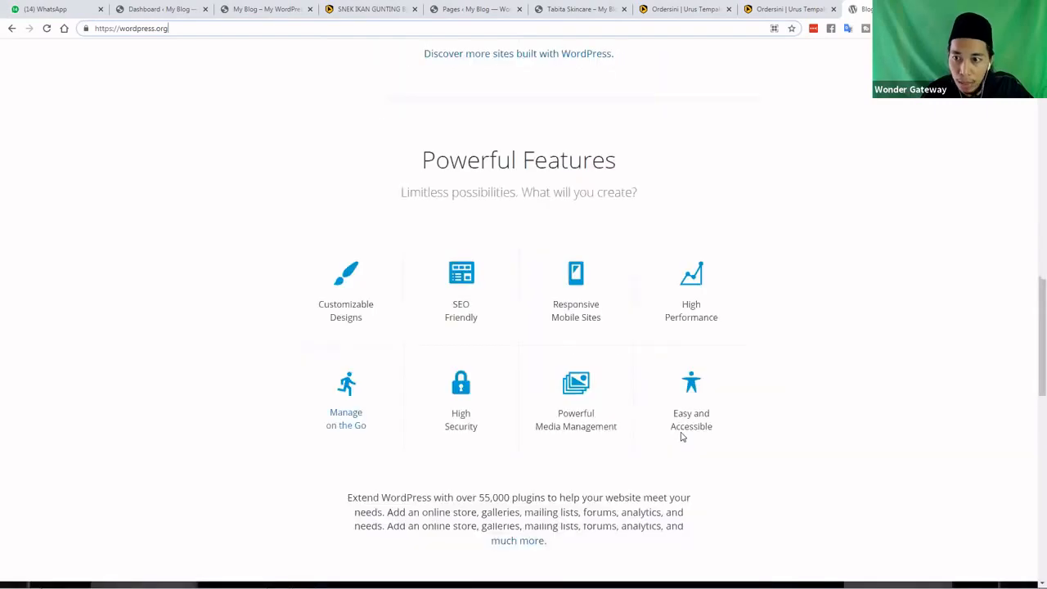
scroll(572, 240, up, 10)
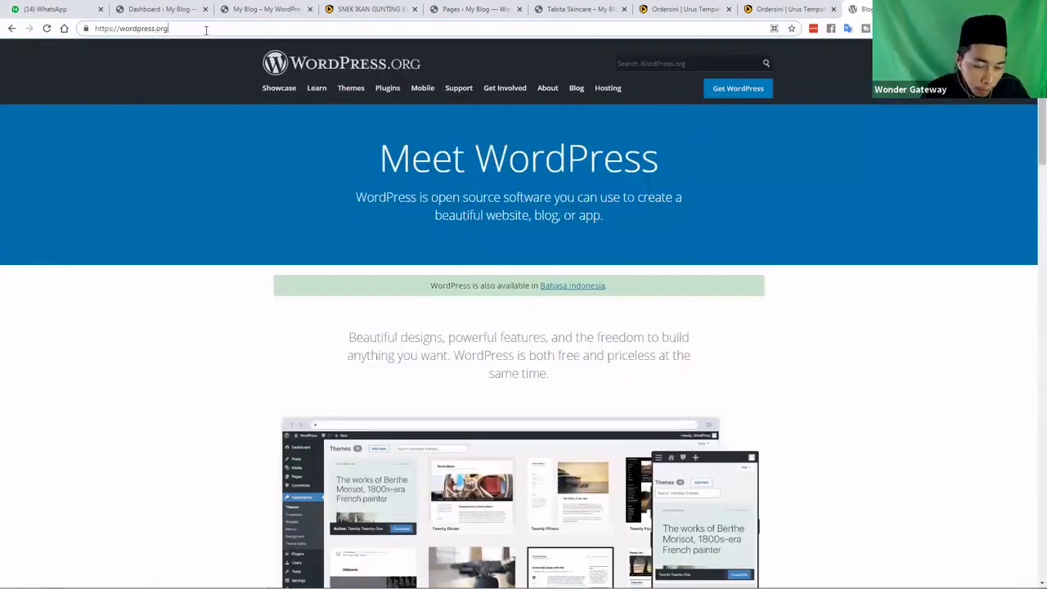
Fix the mistyped address so wordpress.com loads
text(com)
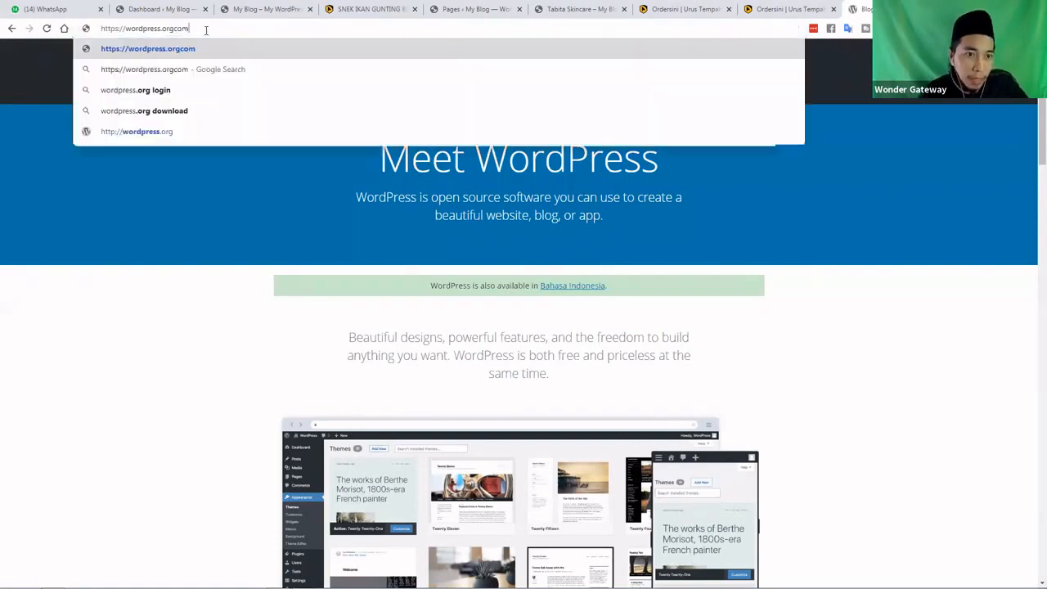
key(Return)
click(140, 28)
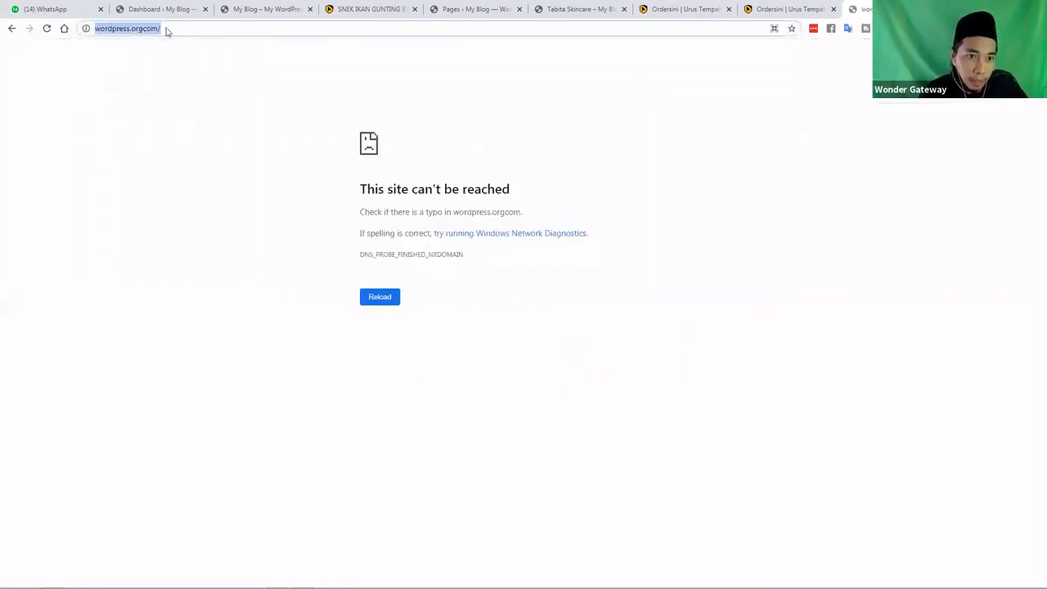
click(167, 28)
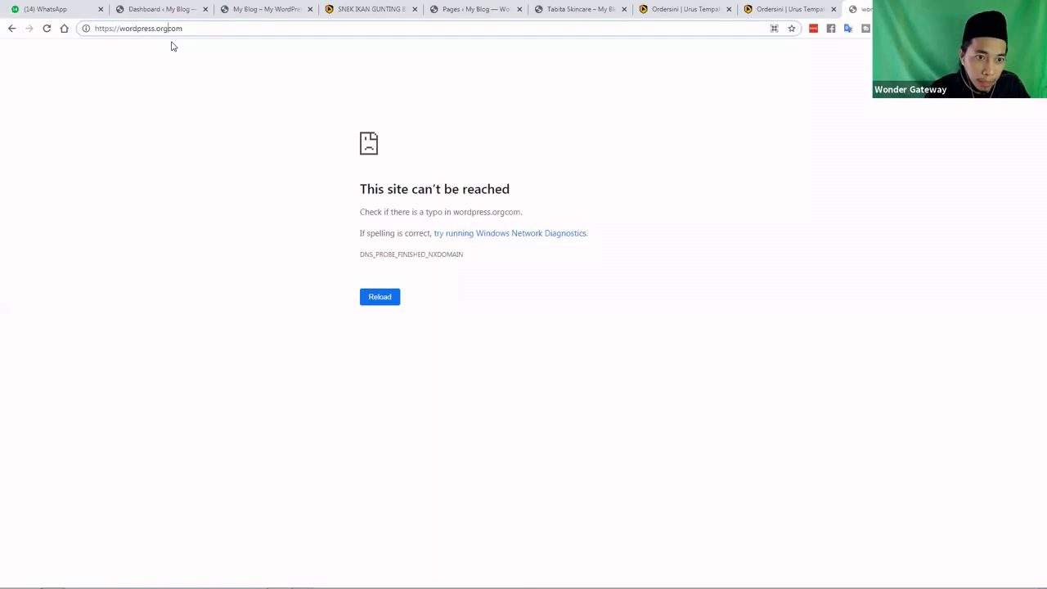
key(BackSpace)
key(BackSpace)
key(BackSpace)
key(Return)
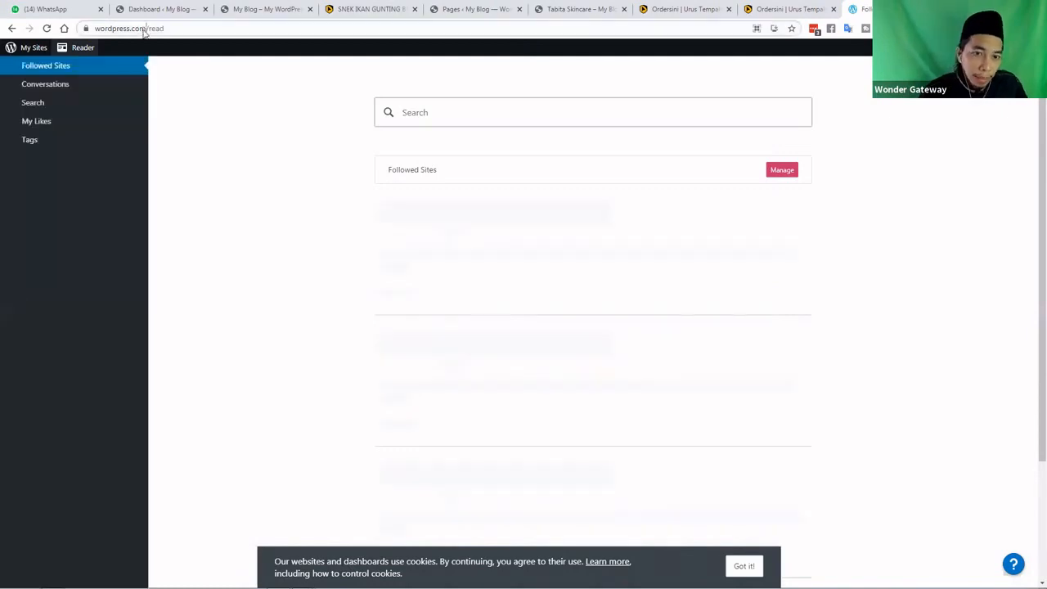
Close the WordPress.com Reader tab and go back to the My Blog Dashboard
click(144, 29)
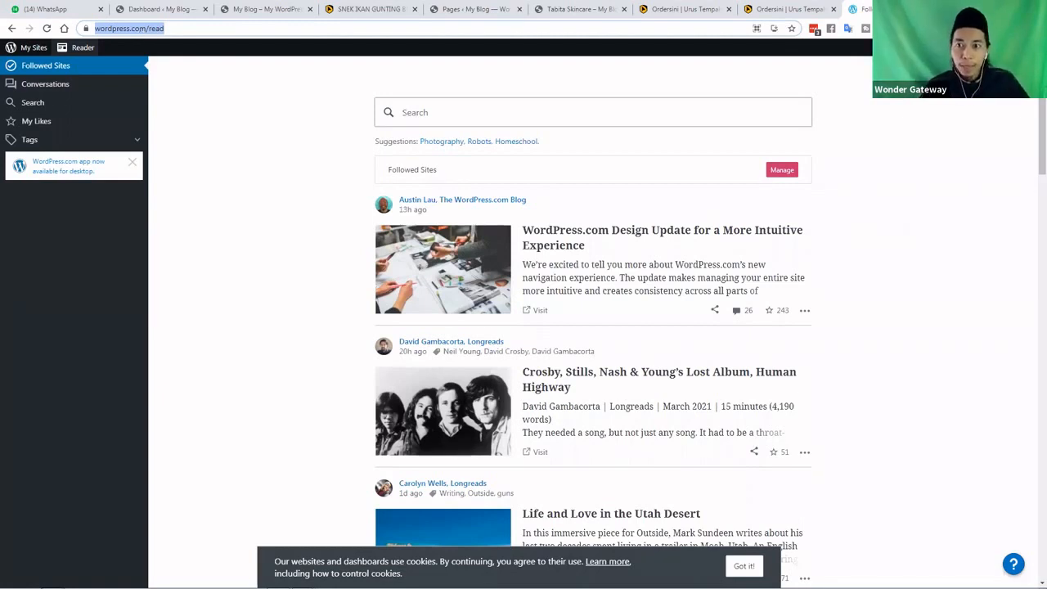
click(939, 10)
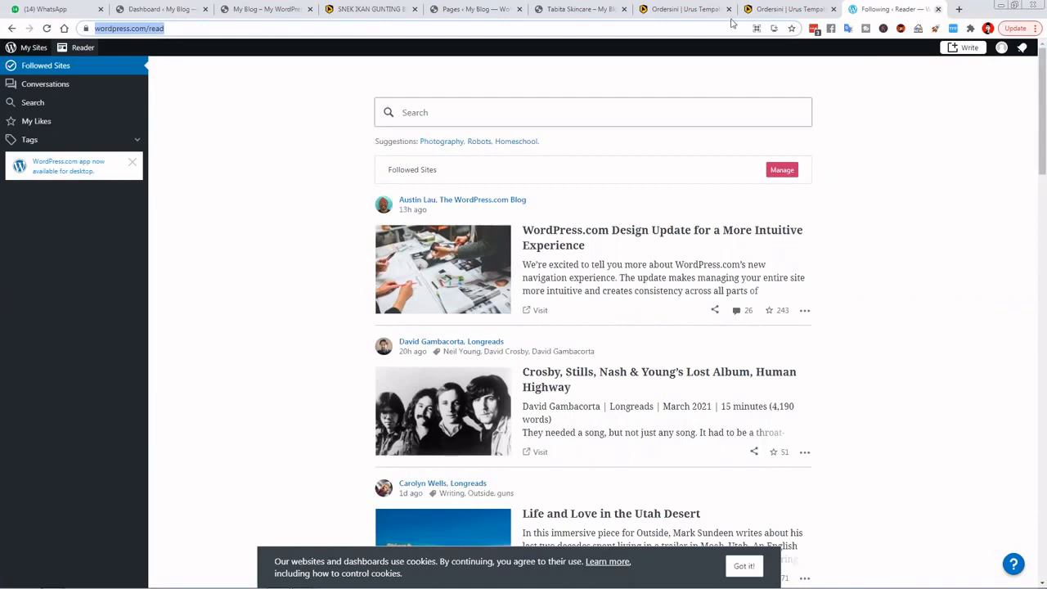
click(172, 10)
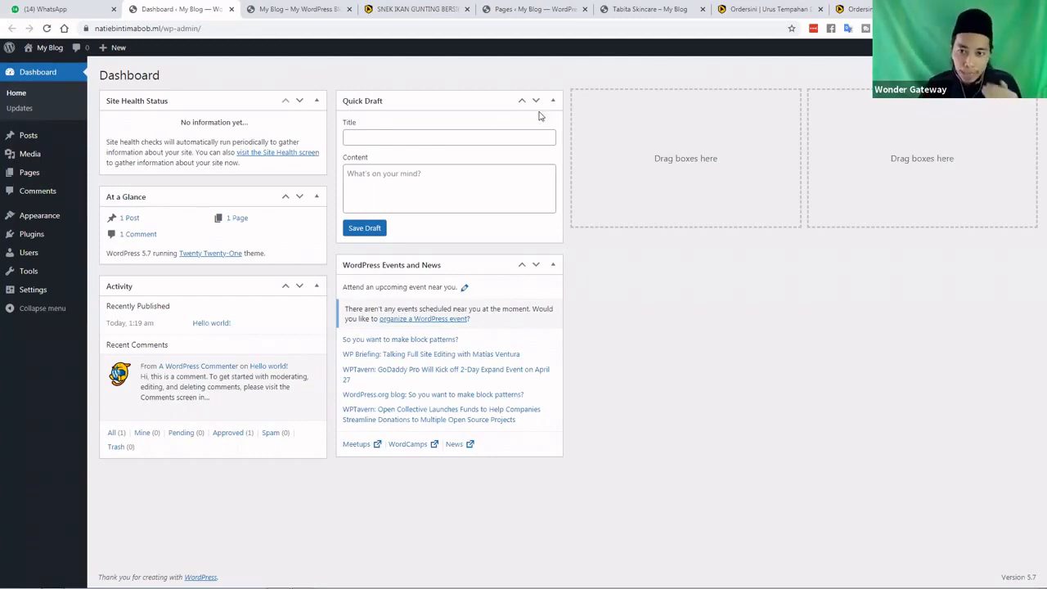
Switch to the Ordersini tab and move from the product editor to the Company Info page
click(859, 10)
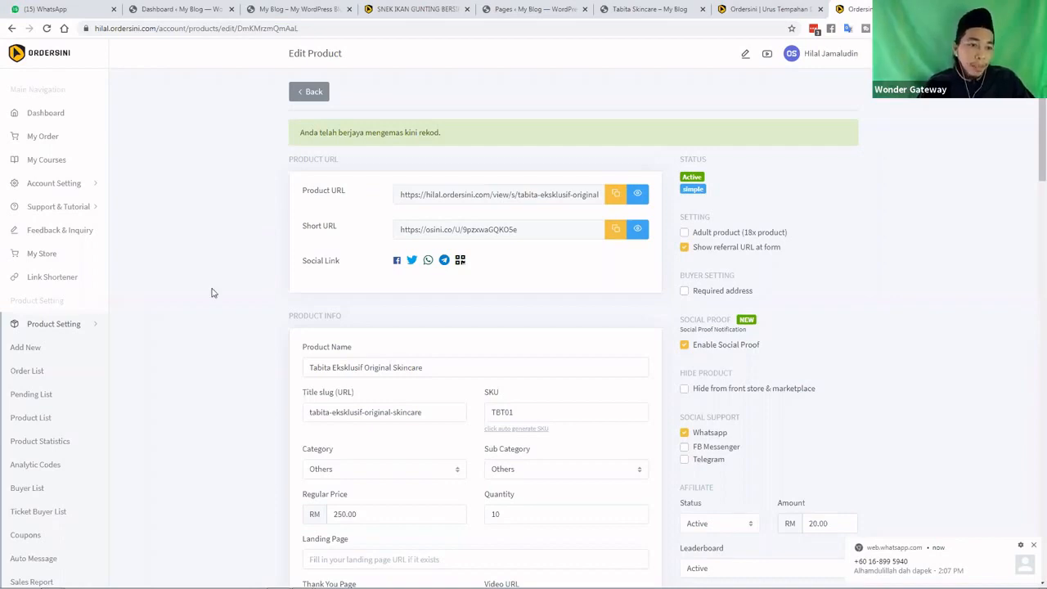
click(36, 115)
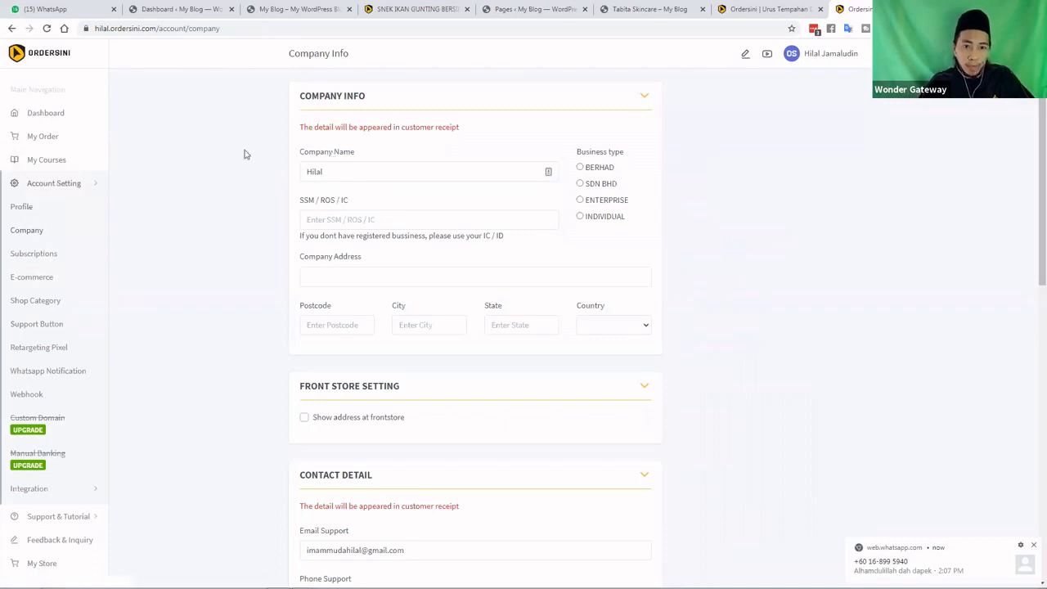
Open the account Profile page, then the E-commerce Setting page
click(68, 187)
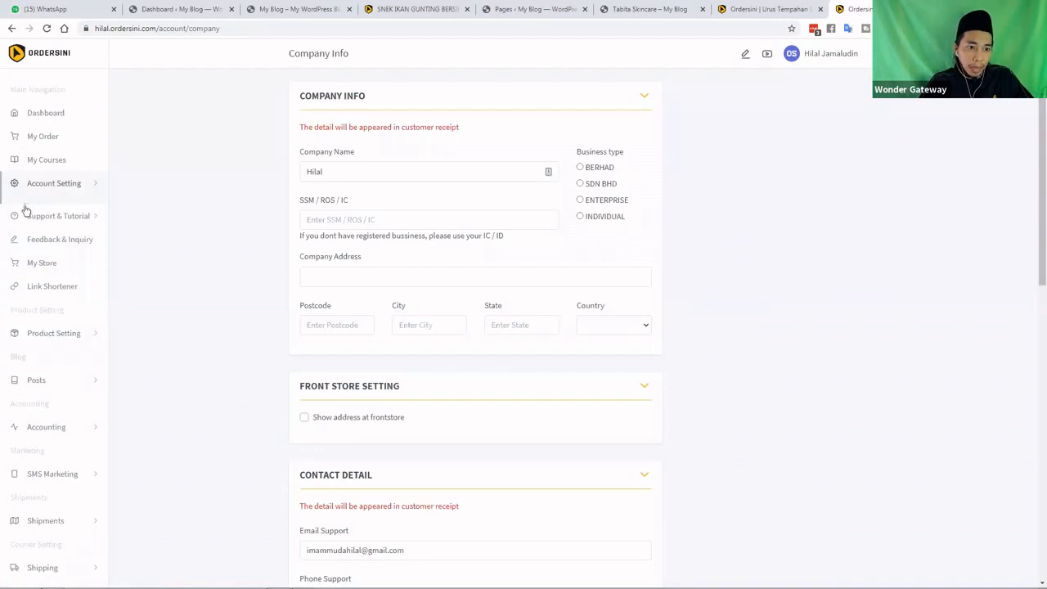
click(25, 206)
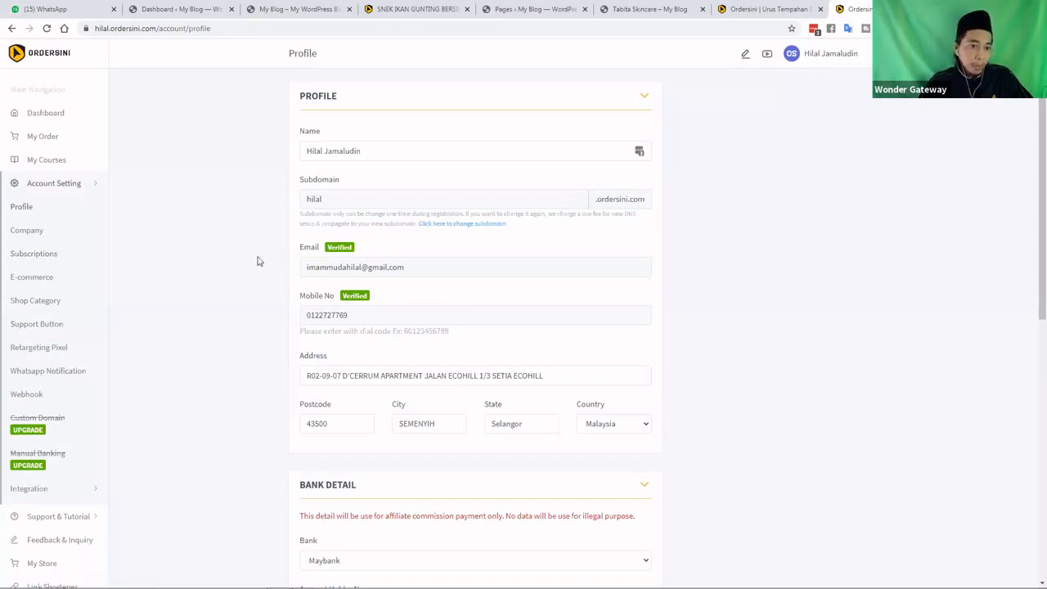
click(40, 278)
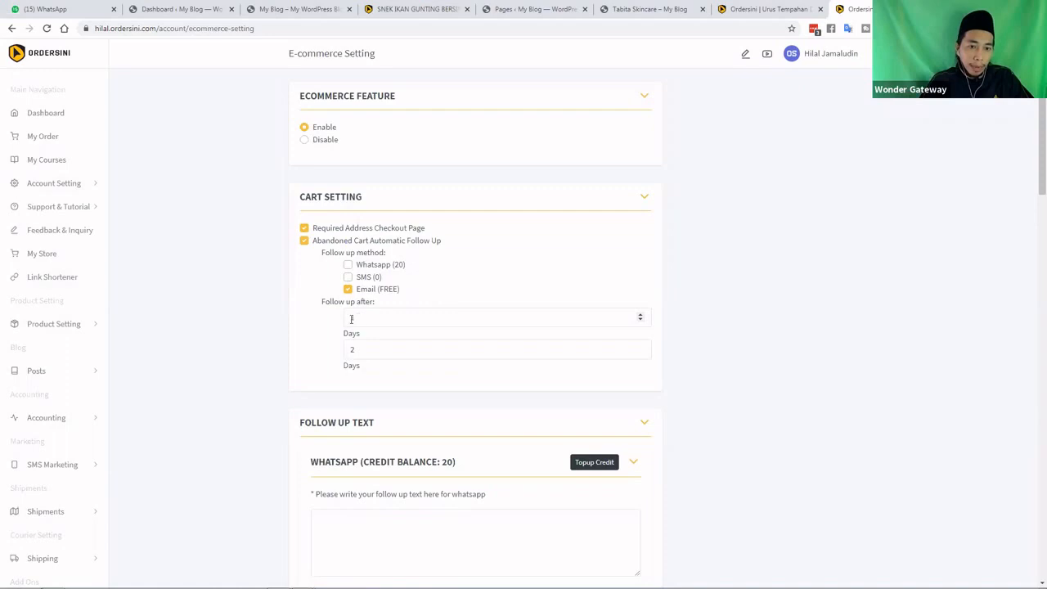
Check the email follow-ups after 1 and 2 days and save the E-commerce settings
double_click(351, 319)
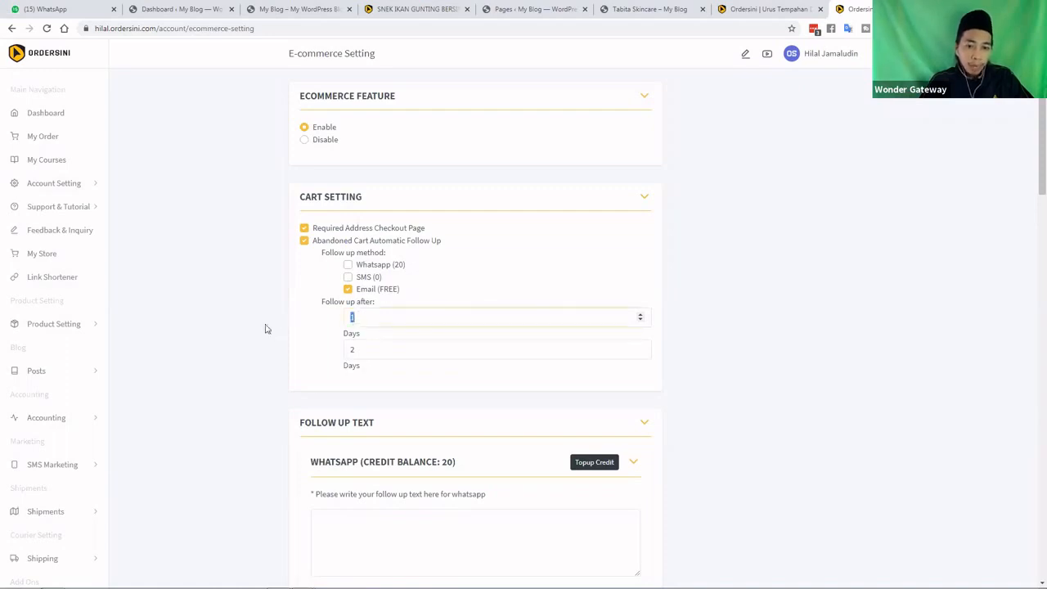
scroll(266, 328, down, 3)
scroll(266, 325, down, 4)
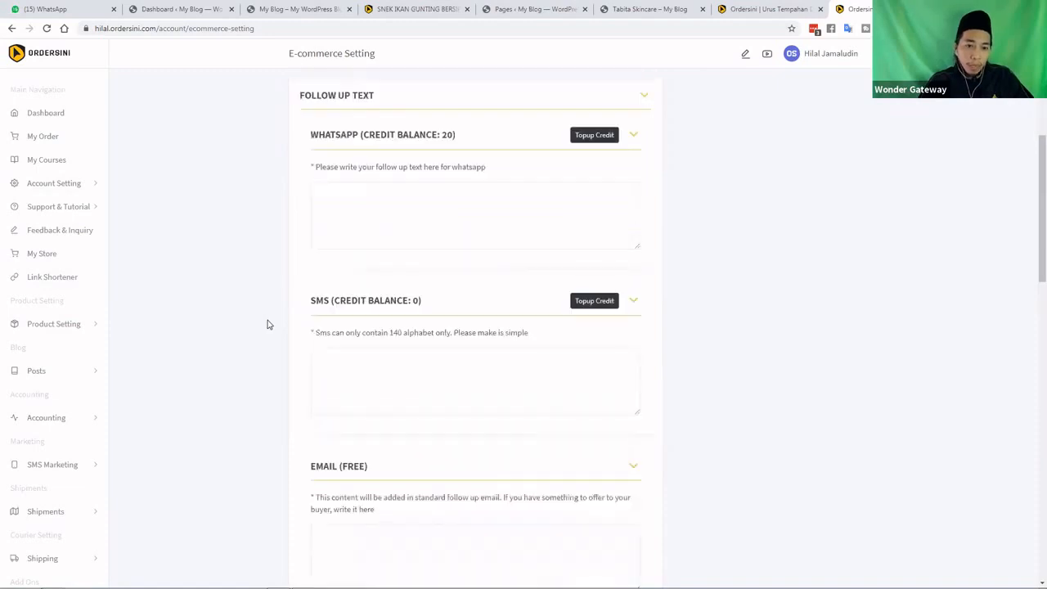
scroll(270, 321, down, 1)
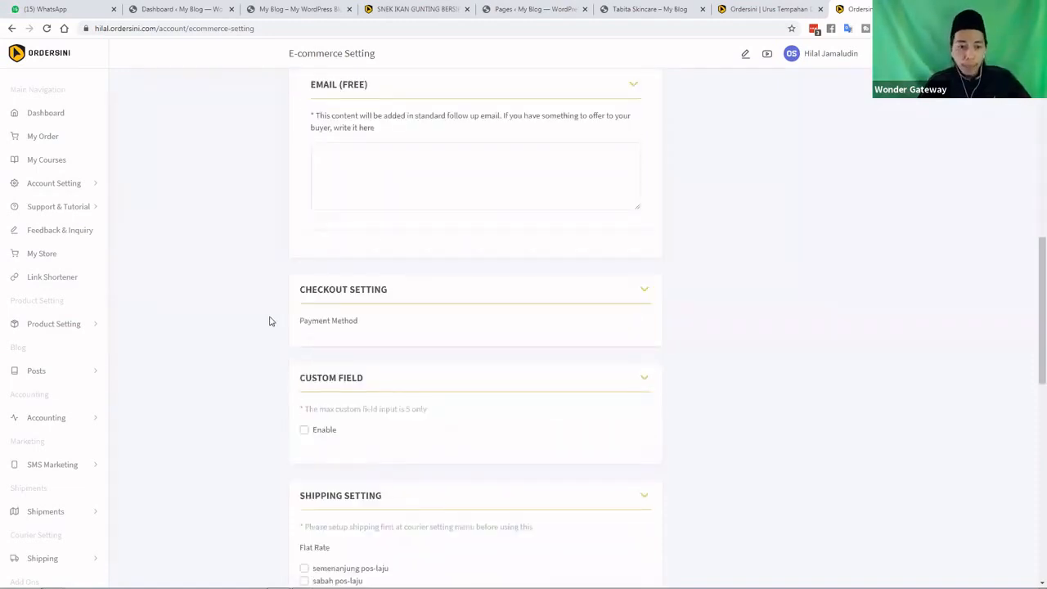
scroll(270, 321, down, 1)
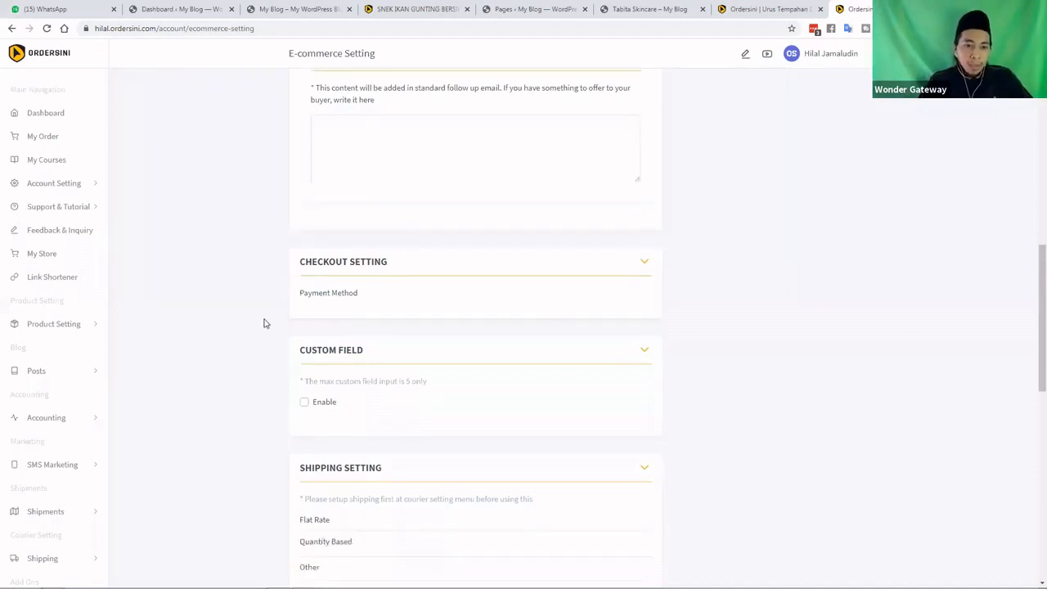
scroll(263, 323, down, 2)
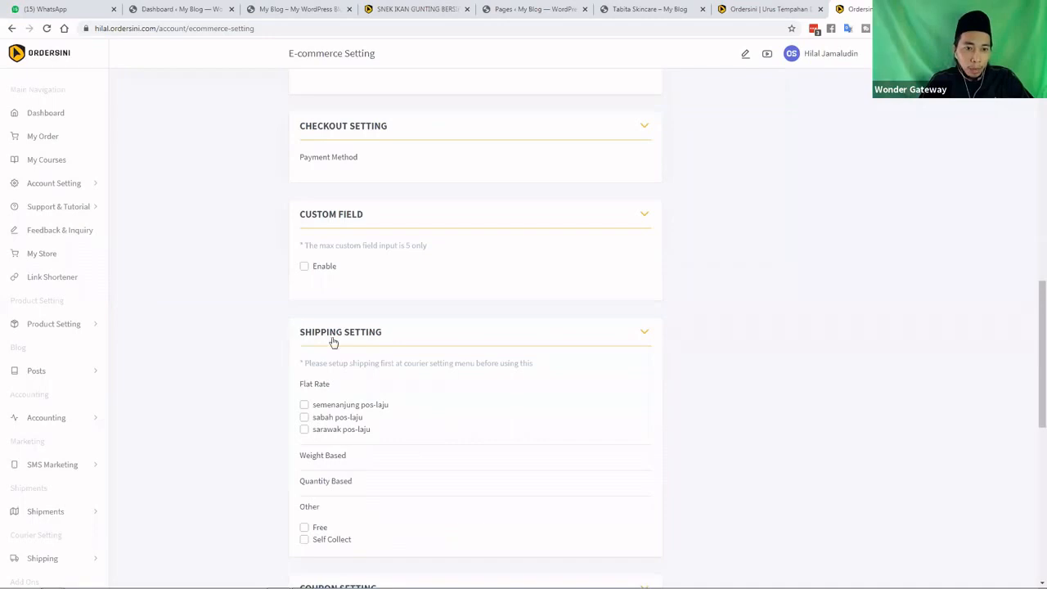
scroll(289, 349, down, 2)
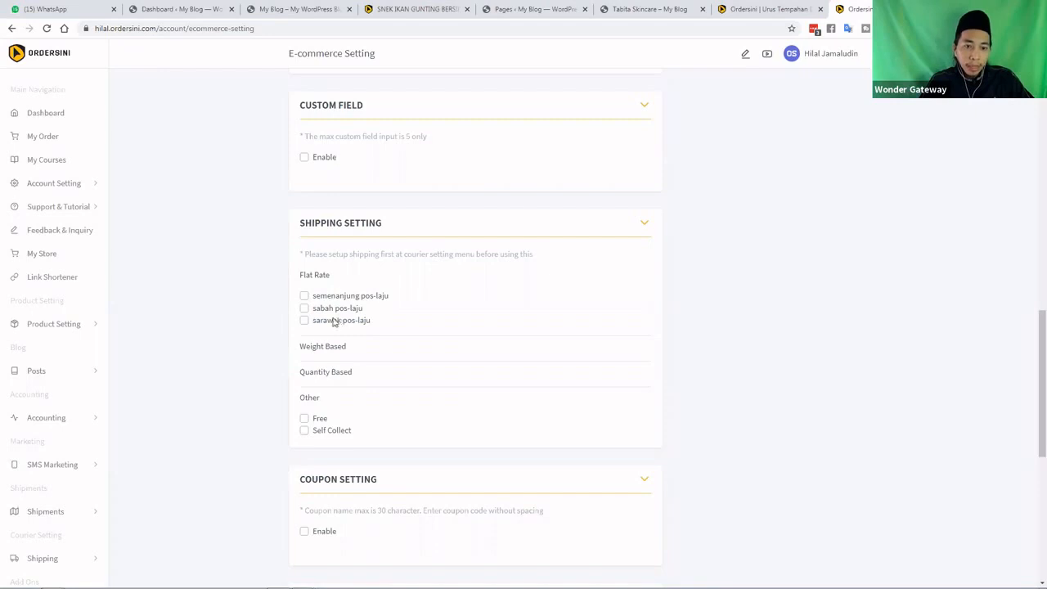
scroll(332, 252, down, 2)
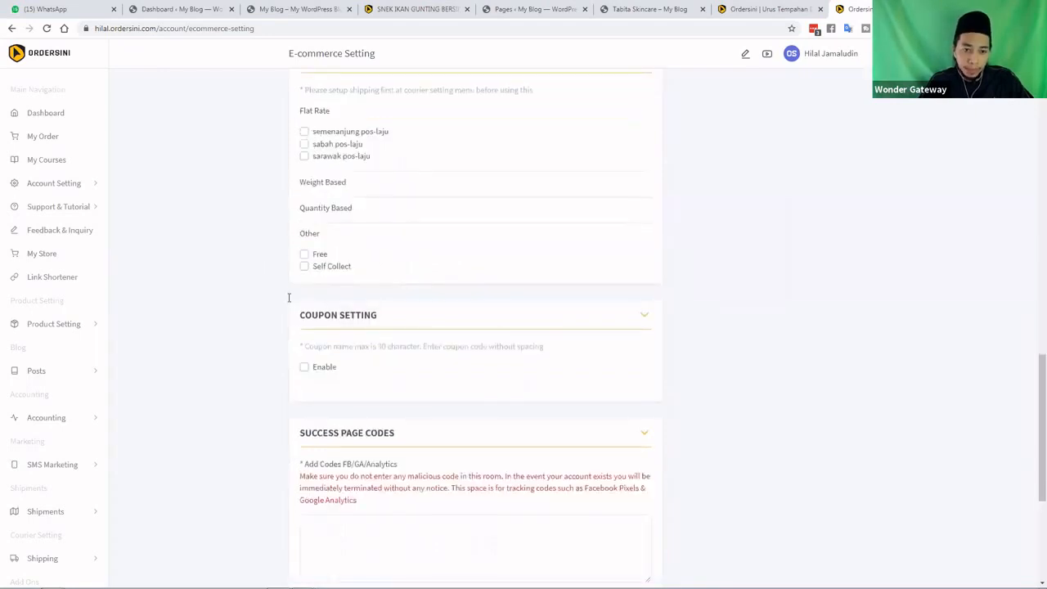
scroll(331, 509, down, 4)
click(326, 557)
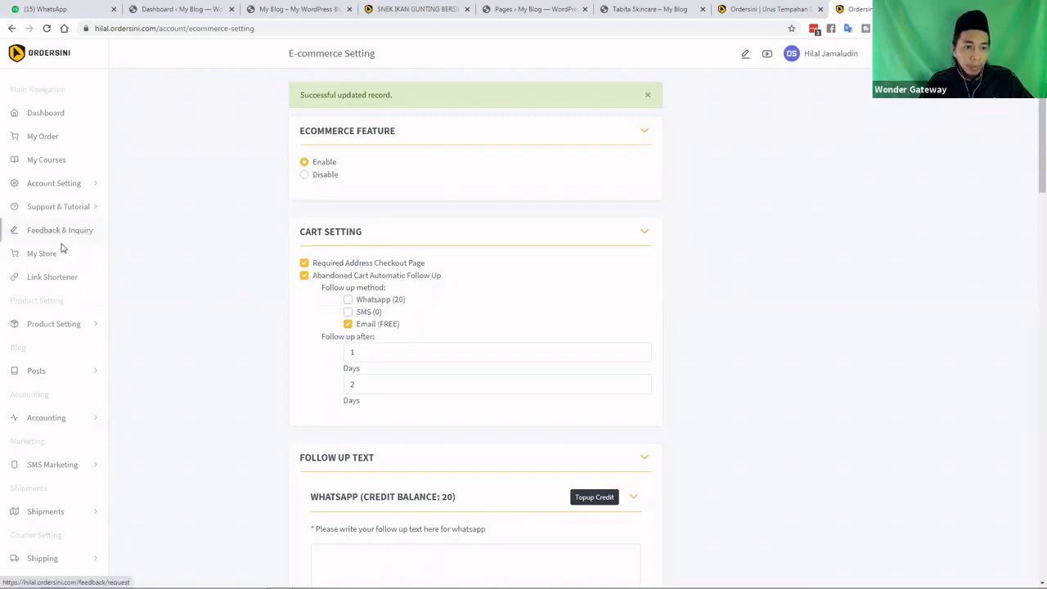
Open Shipping > Flat Rate to see the Pos Laju rates
scroll(62, 248, down, 1)
scroll(65, 335, down, 1)
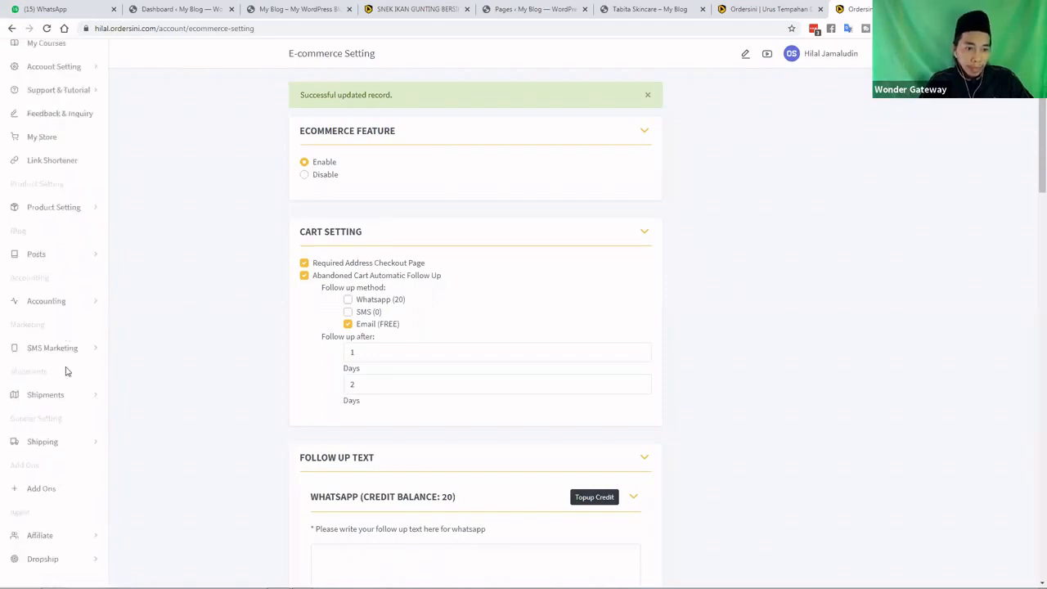
click(66, 444)
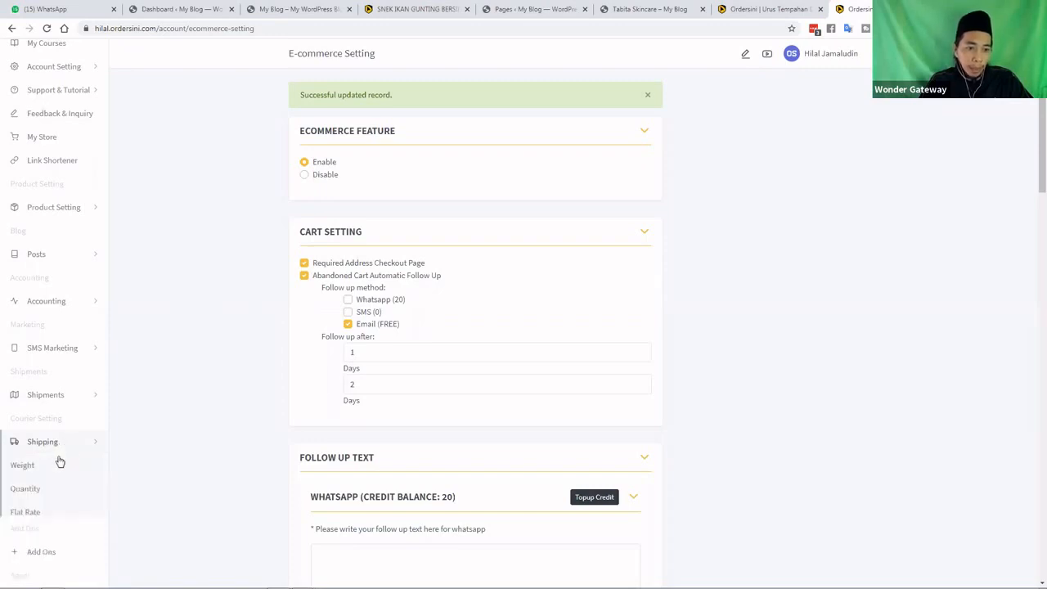
scroll(58, 442, down, 2)
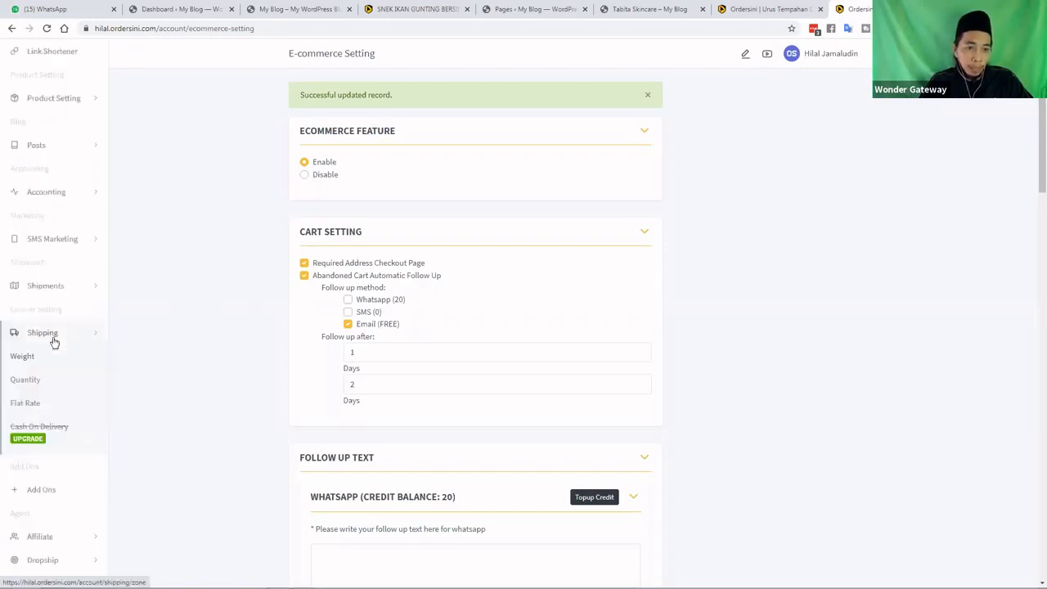
click(35, 407)
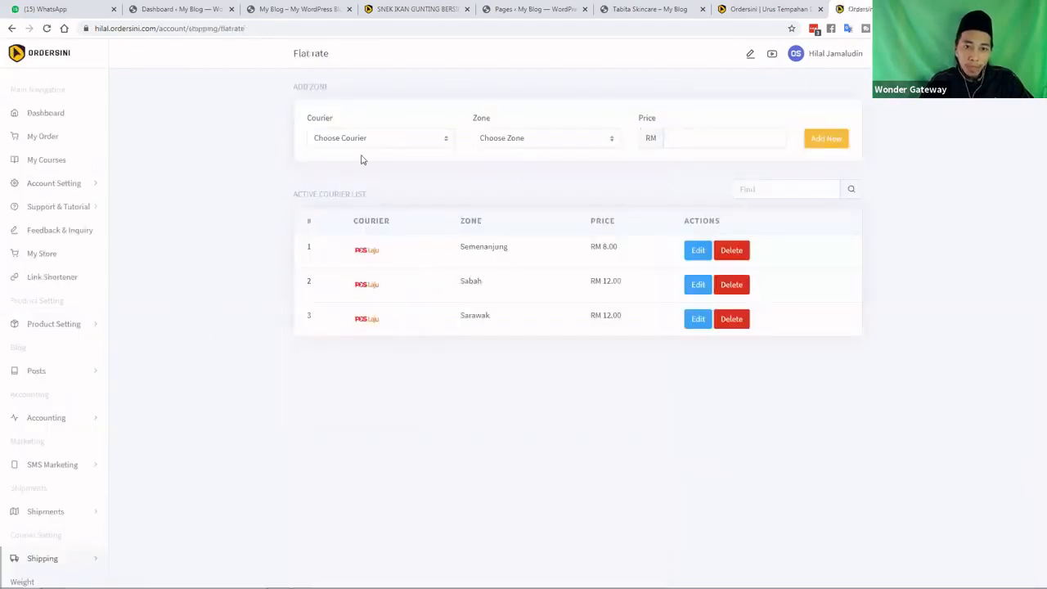
Add a Pos Laju flat rate for zone Singapura priced at 40
click(355, 139)
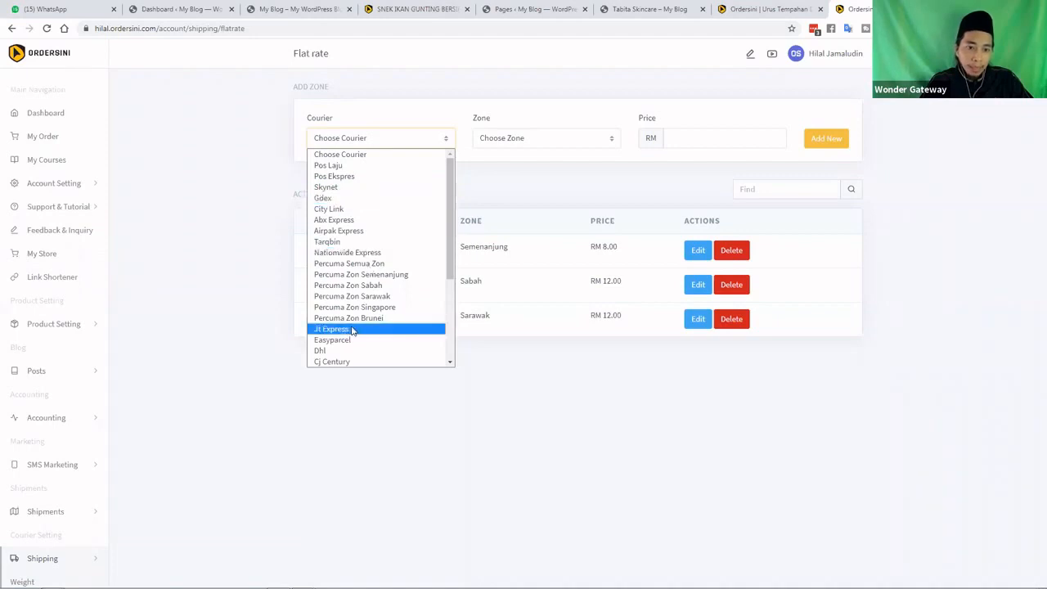
scroll(354, 329, down, 3)
scroll(356, 329, down, 1)
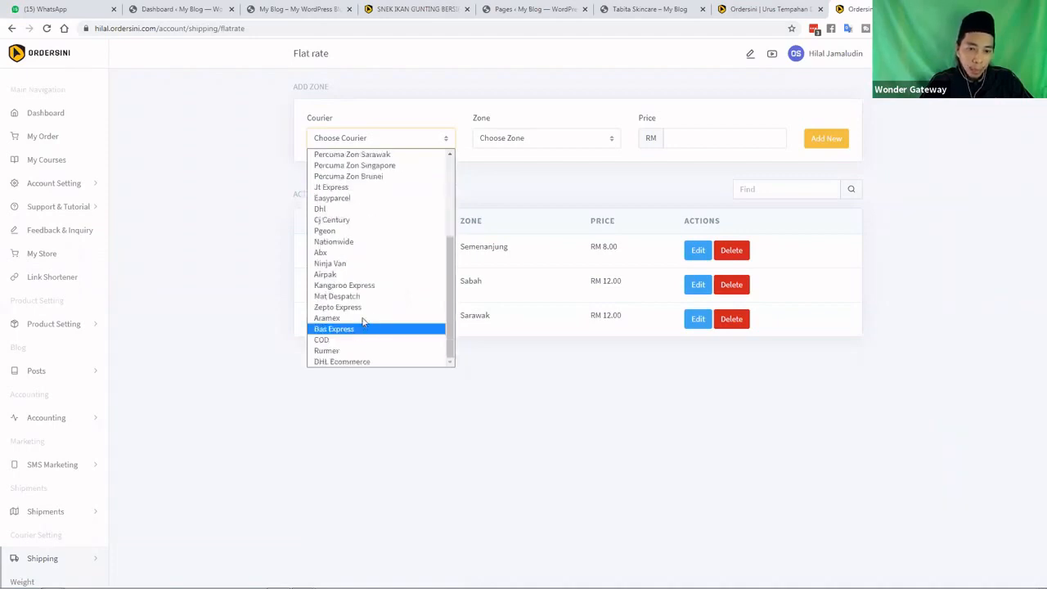
scroll(357, 171, up, 3)
scroll(357, 168, up, 1)
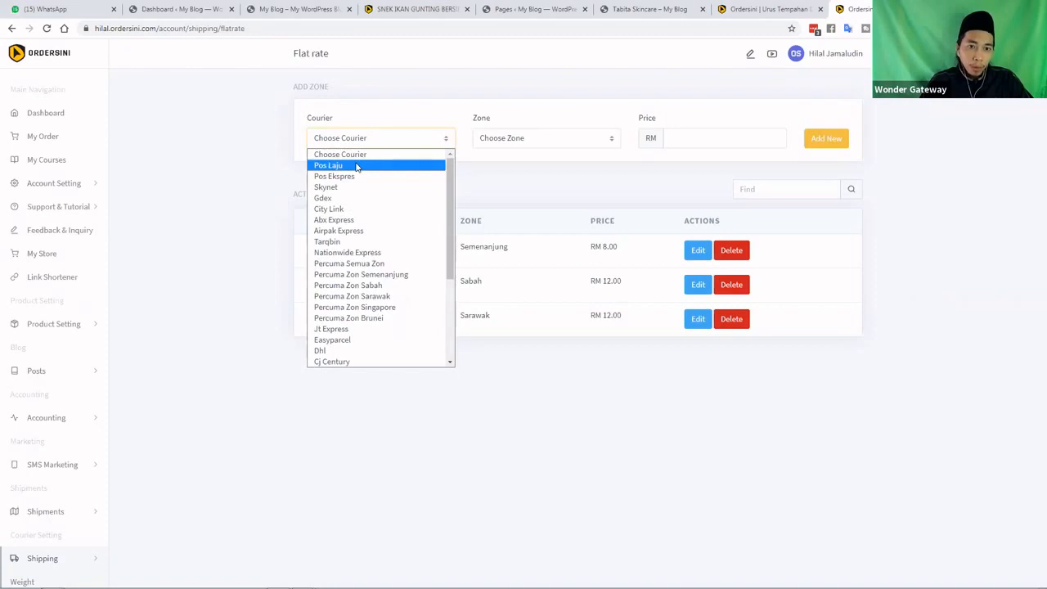
click(357, 167)
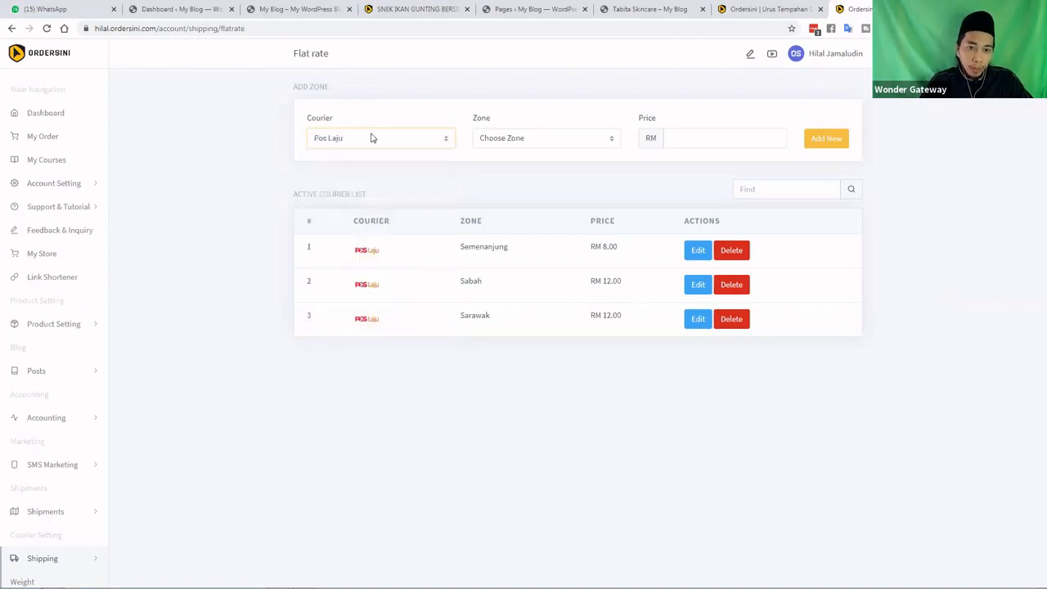
click(576, 145)
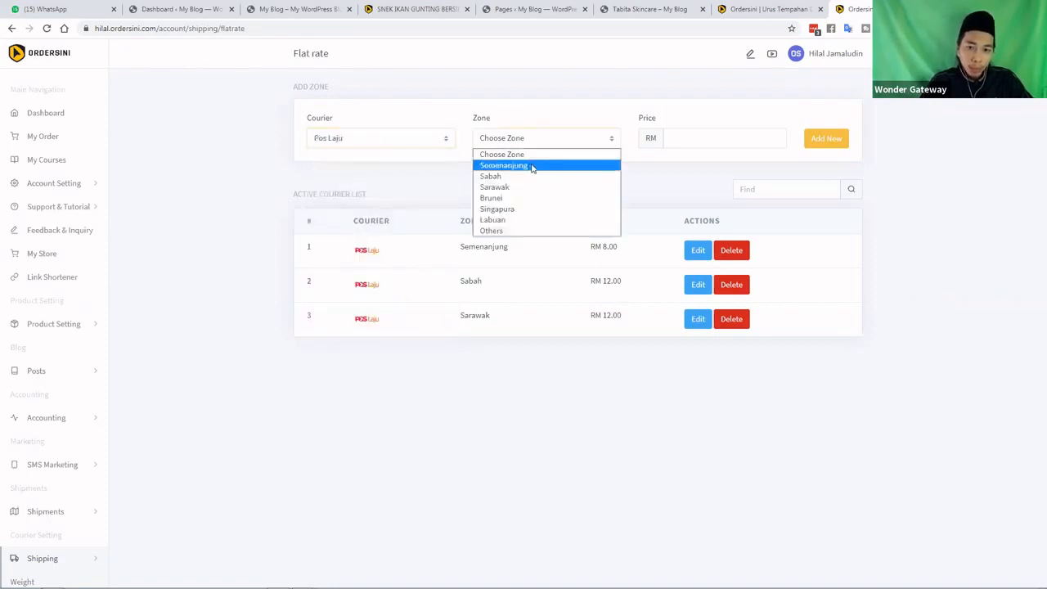
click(514, 209)
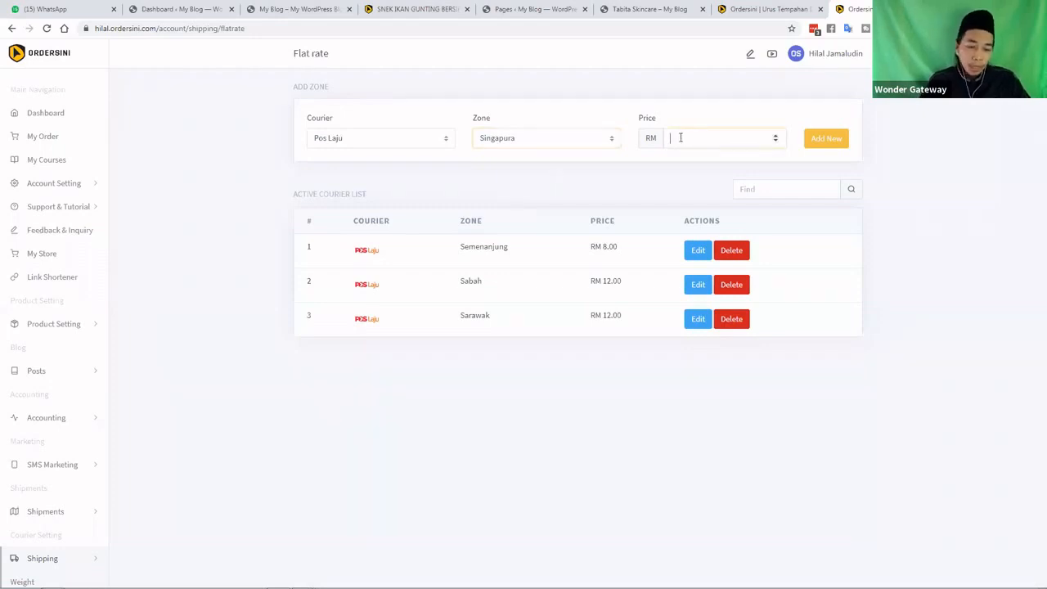
text(40)
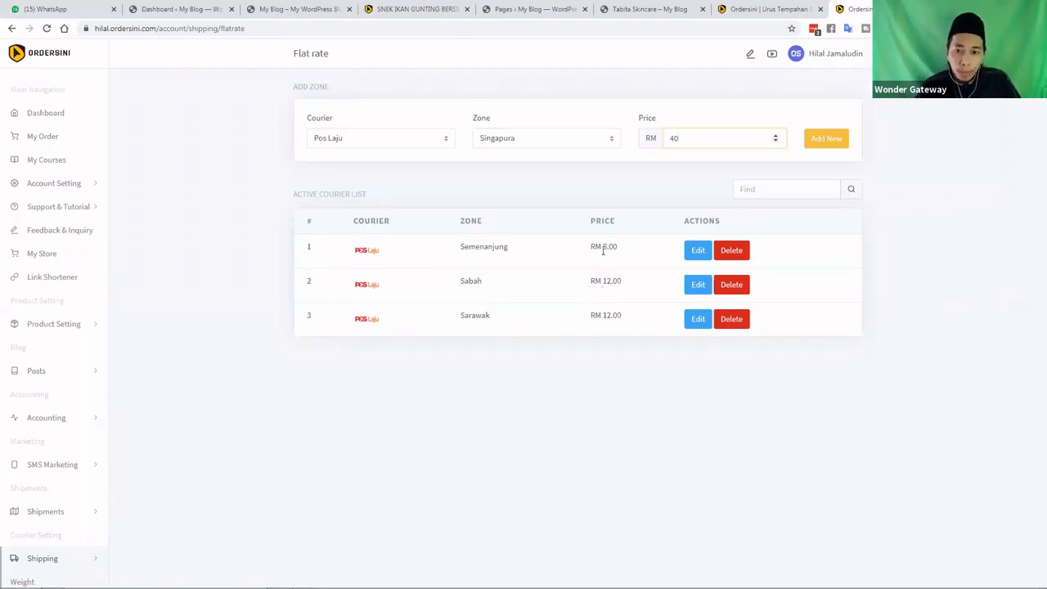
click(828, 139)
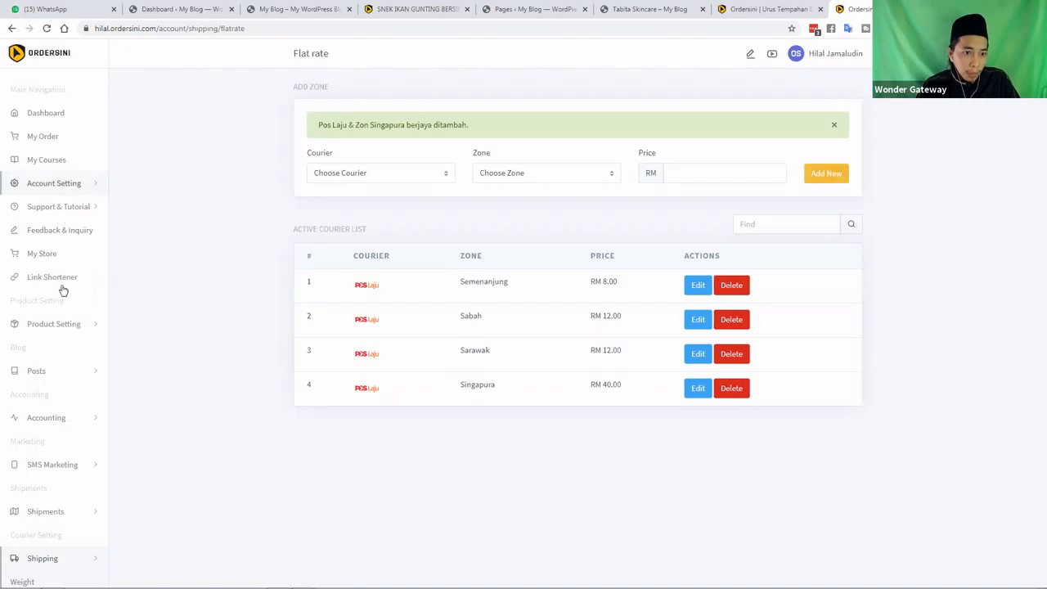
Expand Product Setting in the sidebar to reveal Add New and Product List
click(79, 328)
scroll(59, 172, down, 2)
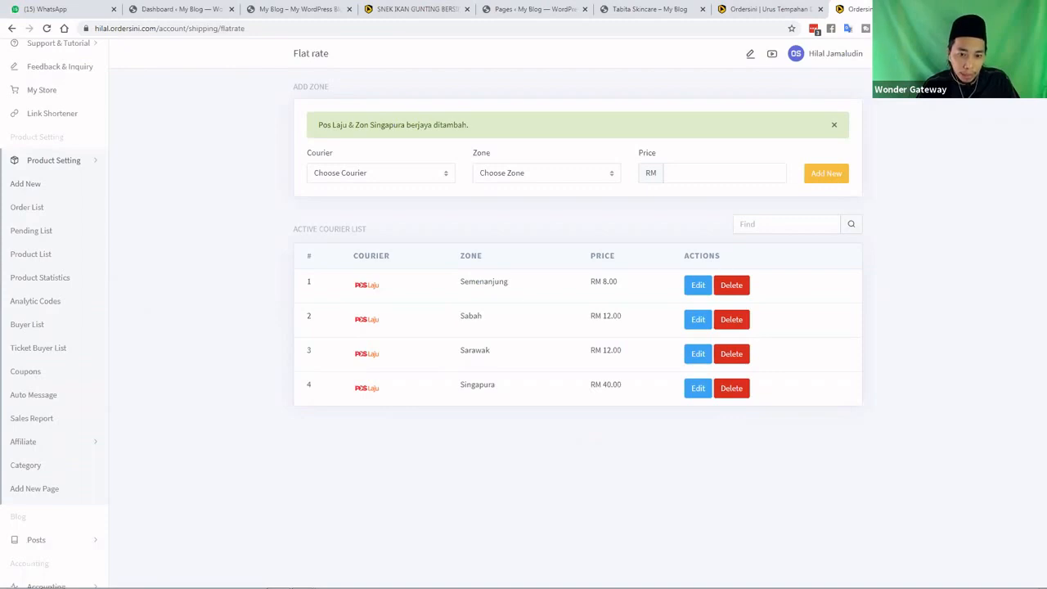
mouse_move(302, 583)
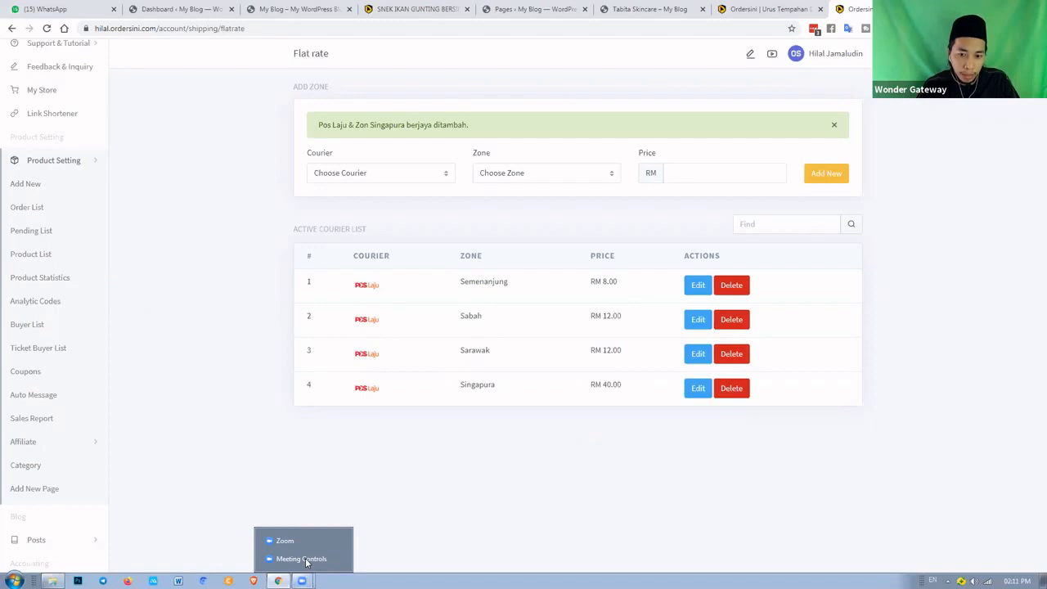
Reload the Flat Rate shipping page listing the four Pos Laju rates
click(306, 562)
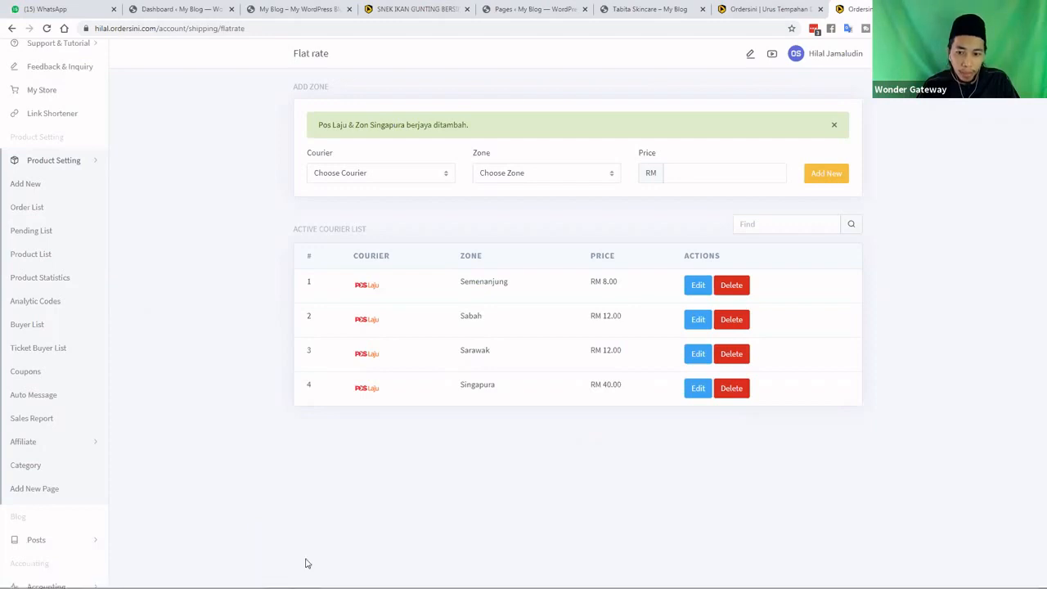
double_click(727, 263)
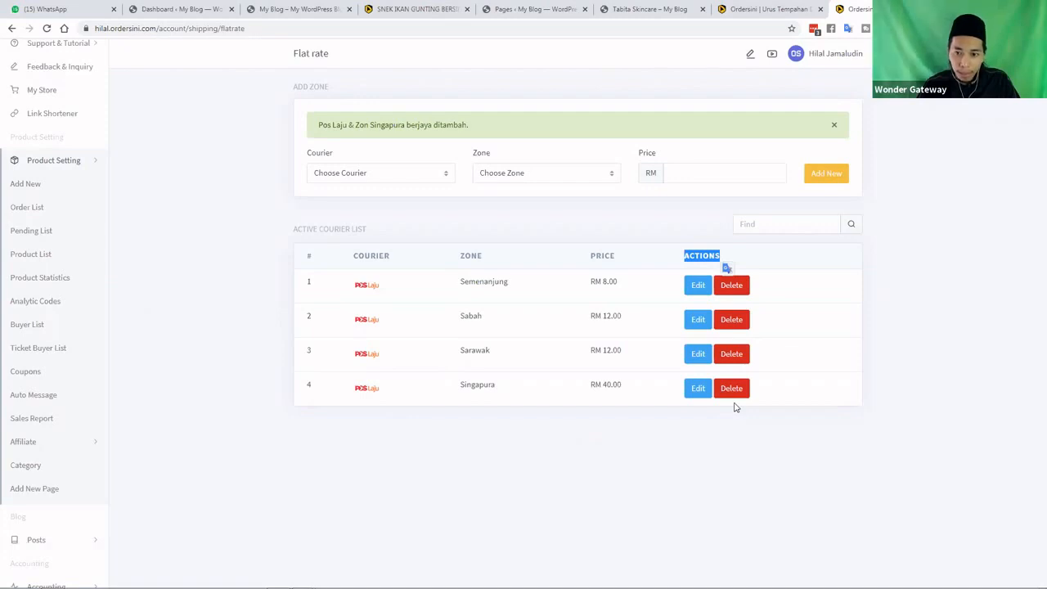
click(920, 415)
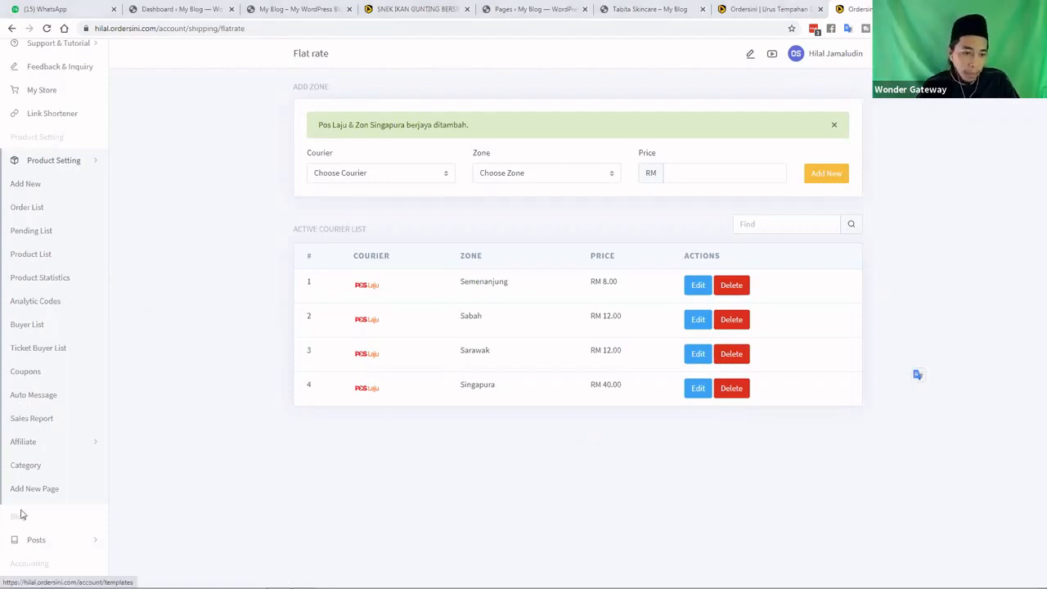
scroll(50, 489, down, 4)
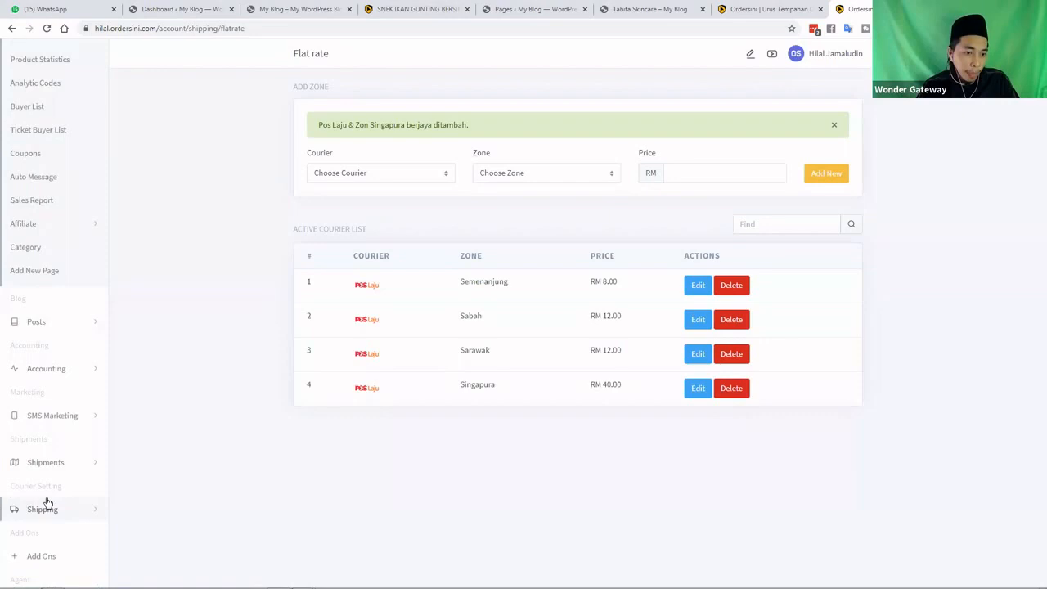
click(64, 445)
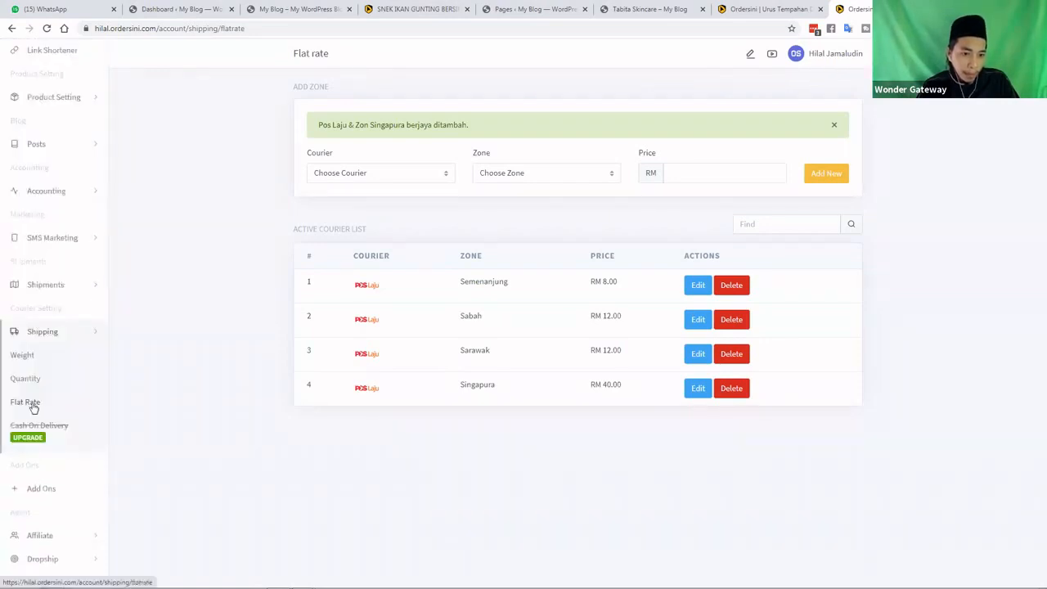
click(31, 406)
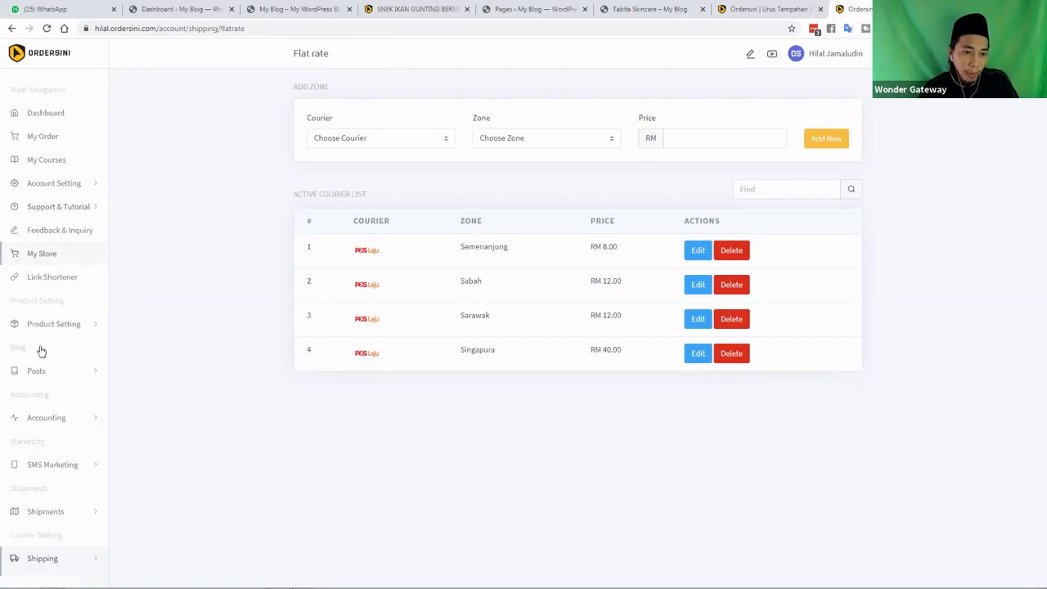
Browse the available couriers, then reload the Flat Rate page
scroll(40, 350, down, 3)
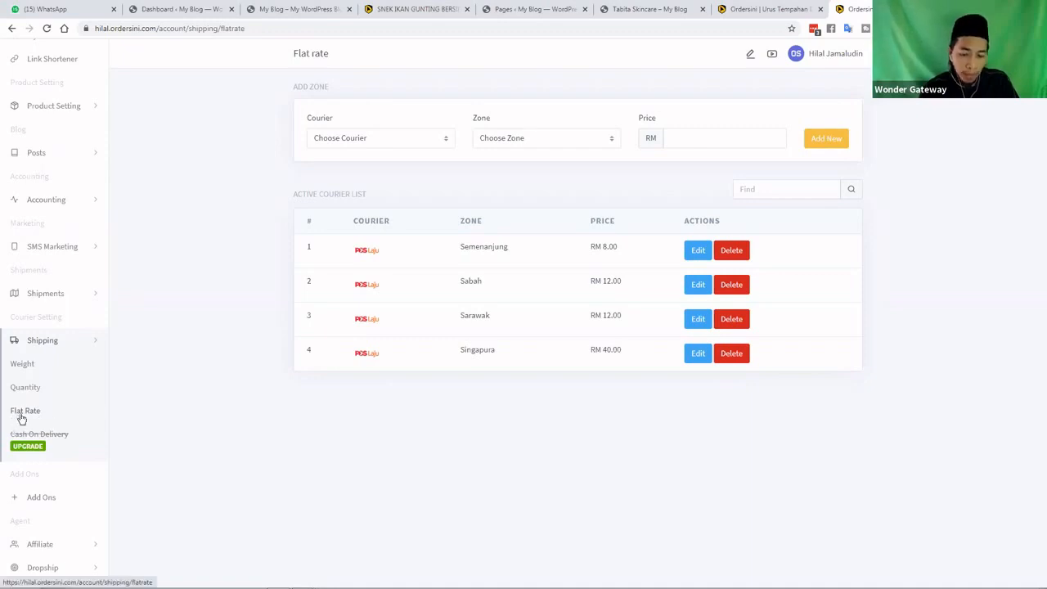
click(364, 141)
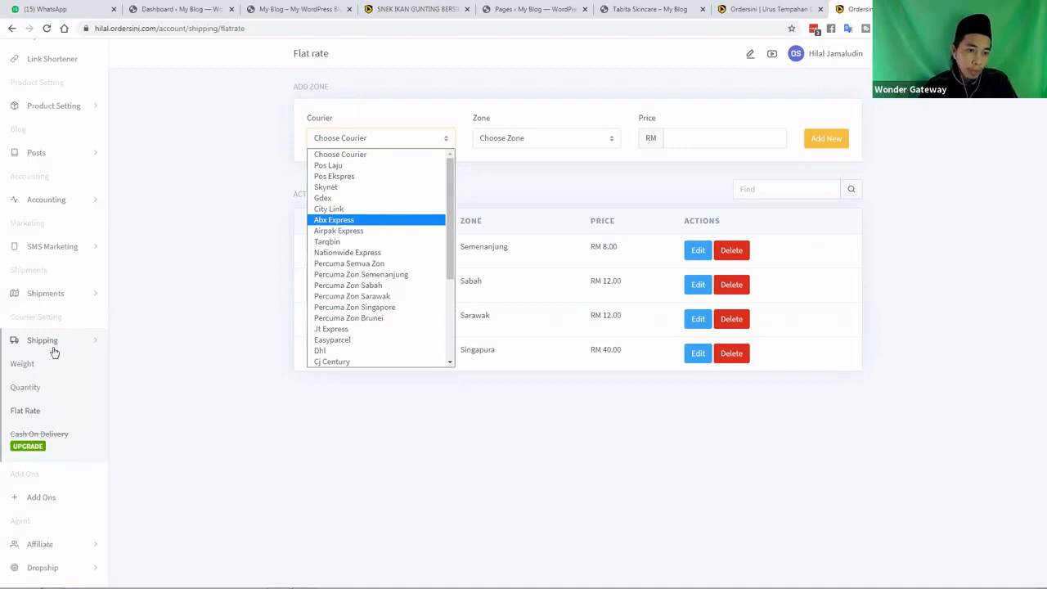
scroll(53, 352, down, 1)
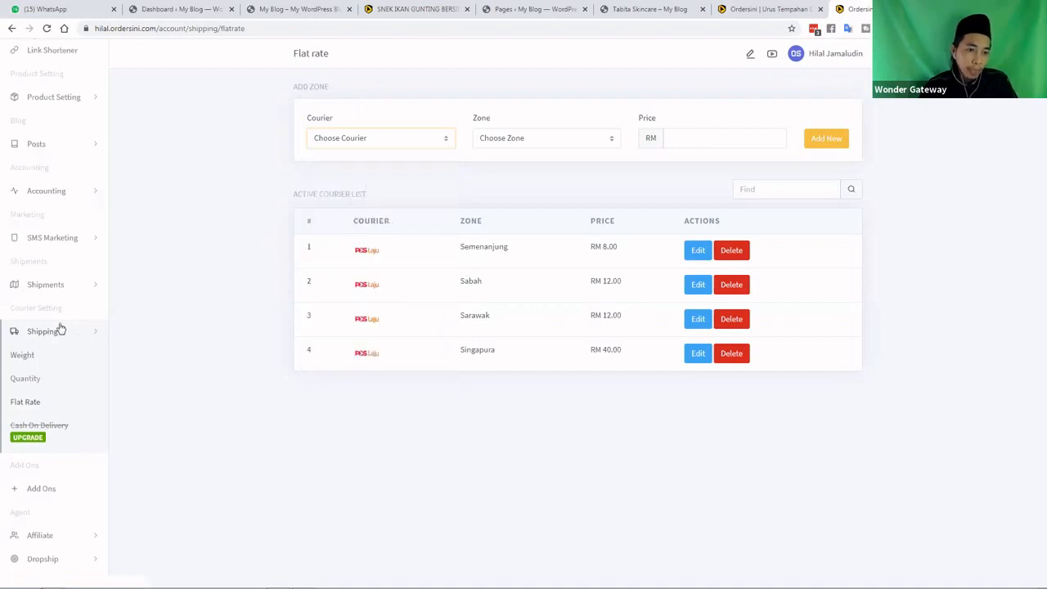
click(24, 401)
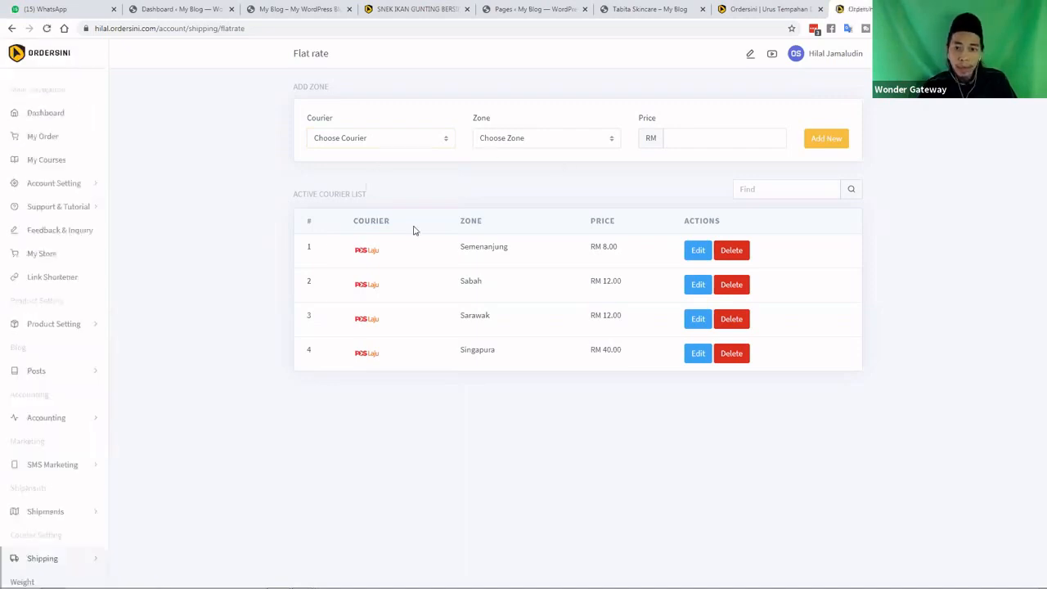
Set the add-zone form's zone to Semenanjung, leaving the courier unselected
click(386, 141)
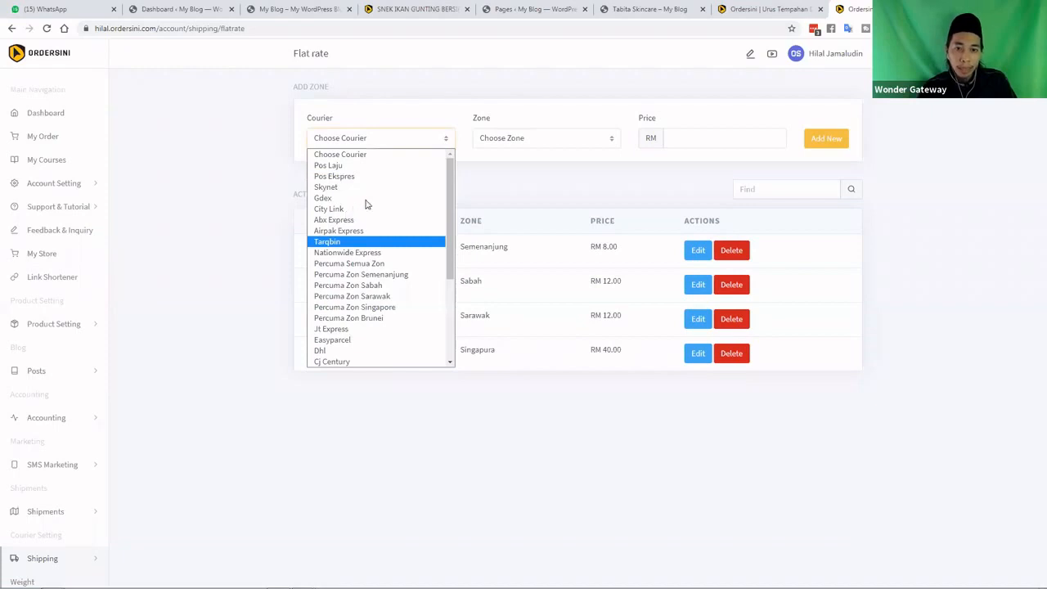
click(544, 139)
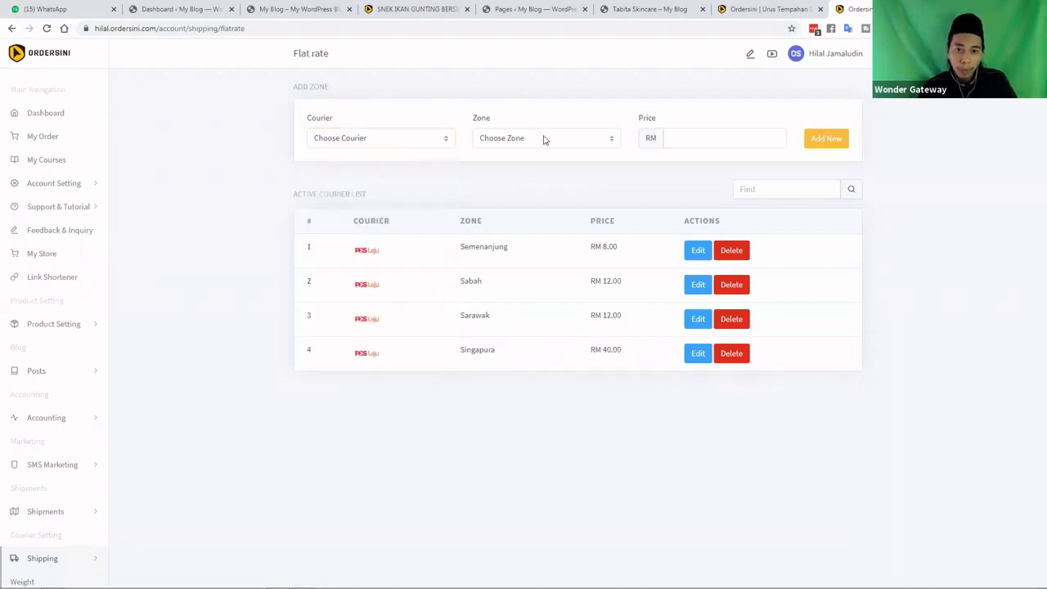
click(544, 139)
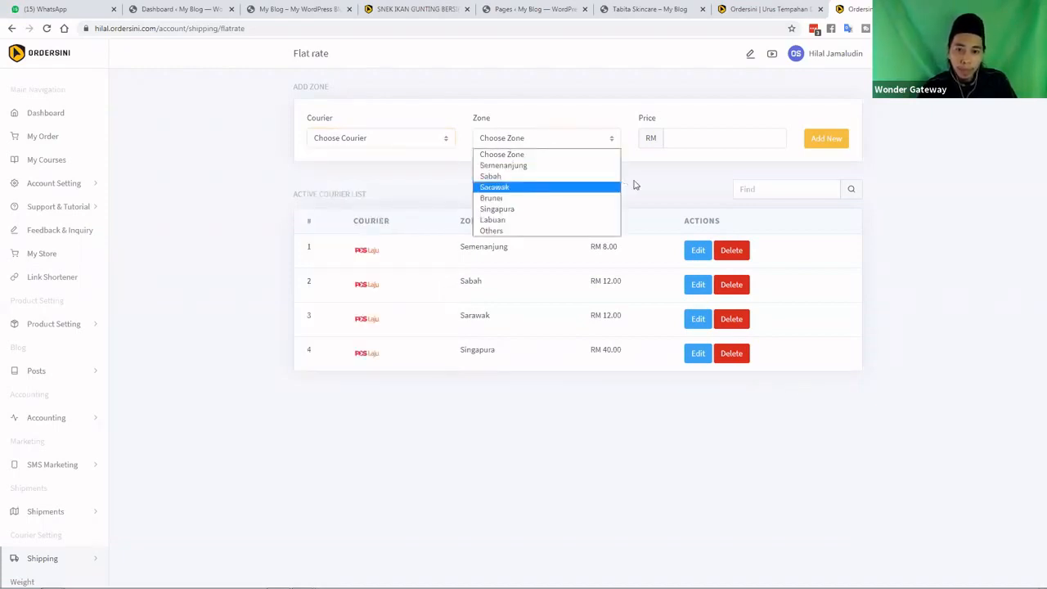
key(Up)
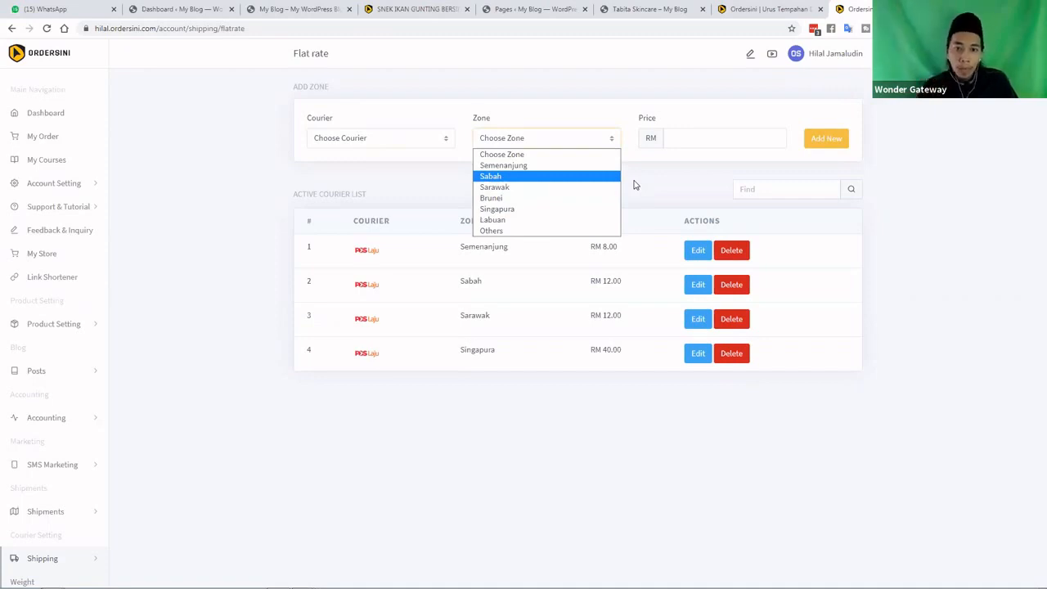
click(599, 166)
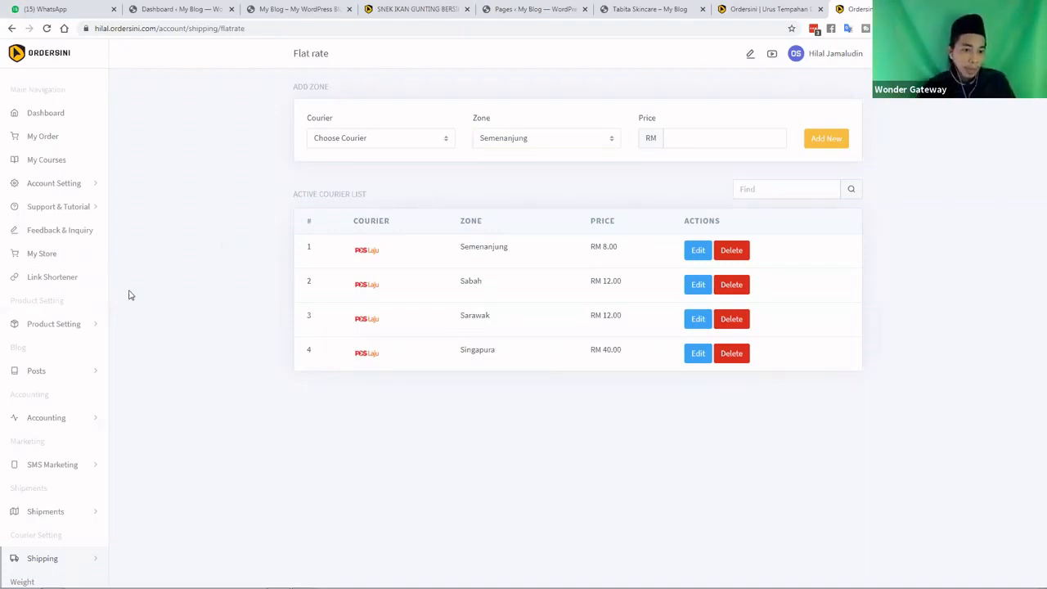
Open Tabita Eksklusif Original Skincare from the Product List for editing
click(54, 324)
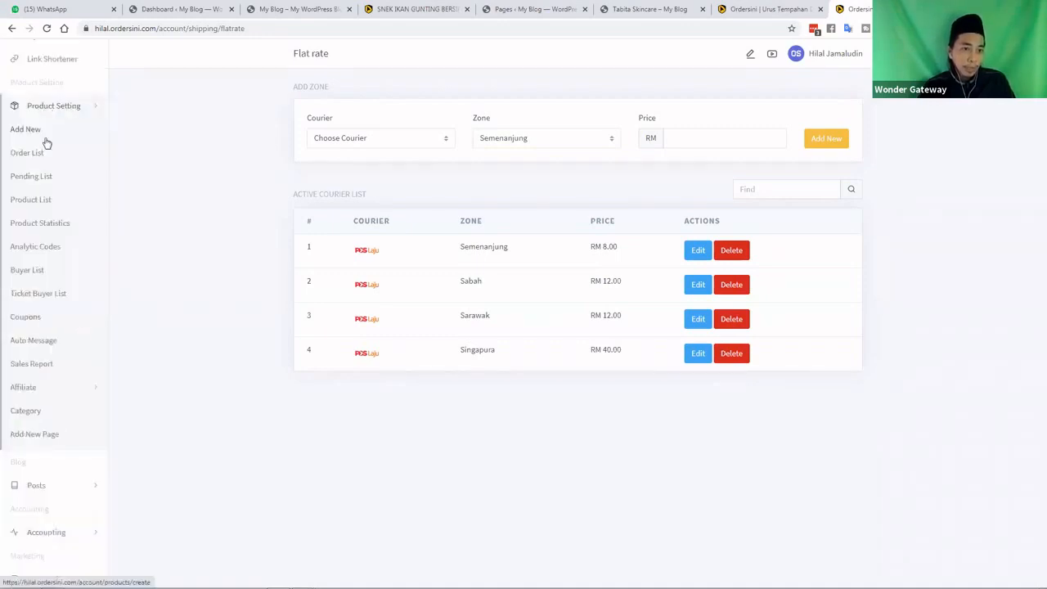
click(37, 204)
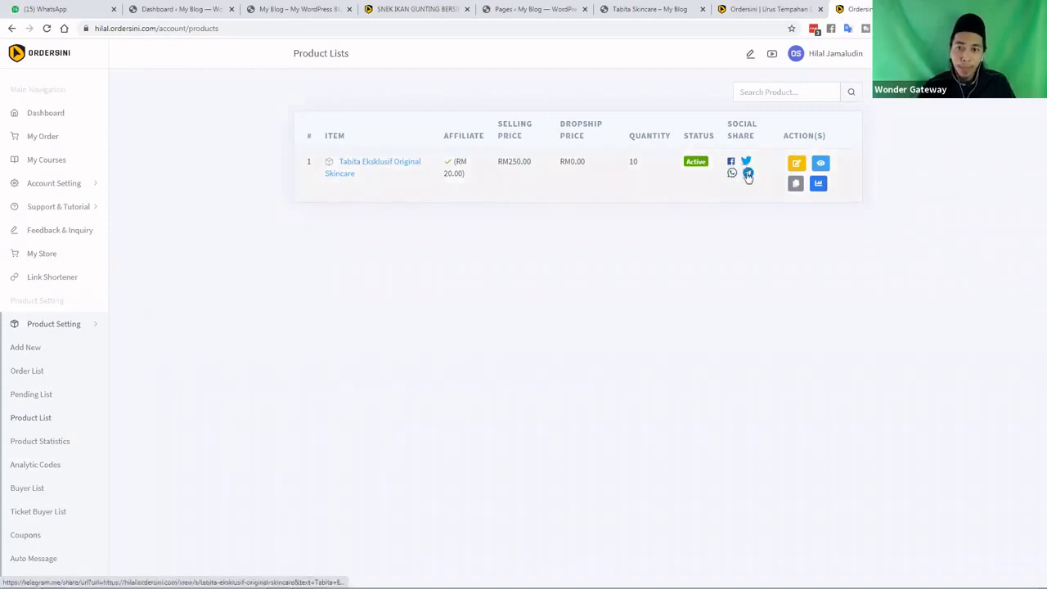
click(796, 165)
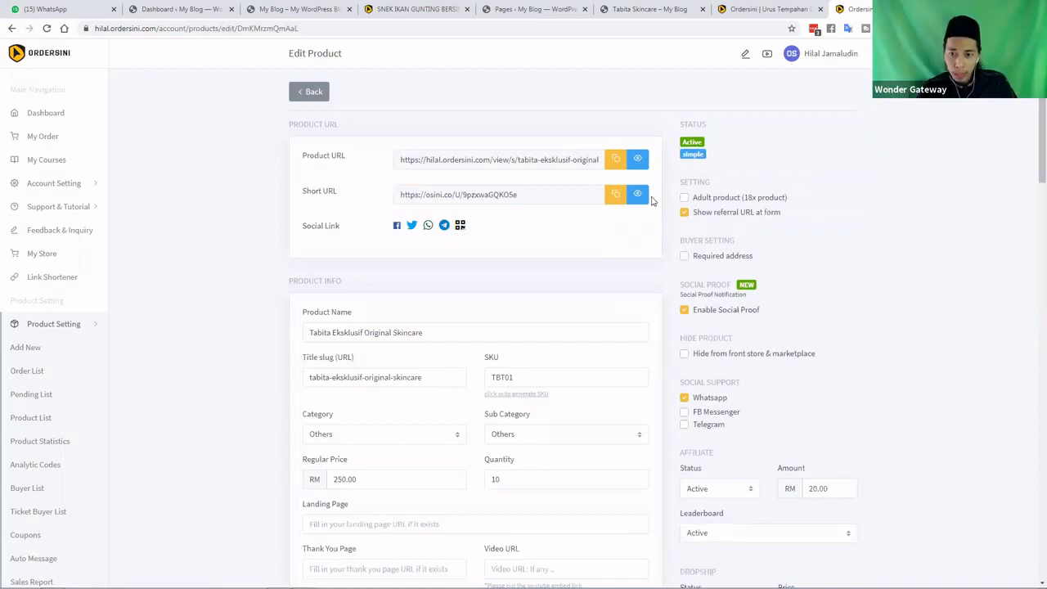
Tick Required address under Buyer Setting and keep Dropship Status as Inactive
scroll(708, 143, down, 2)
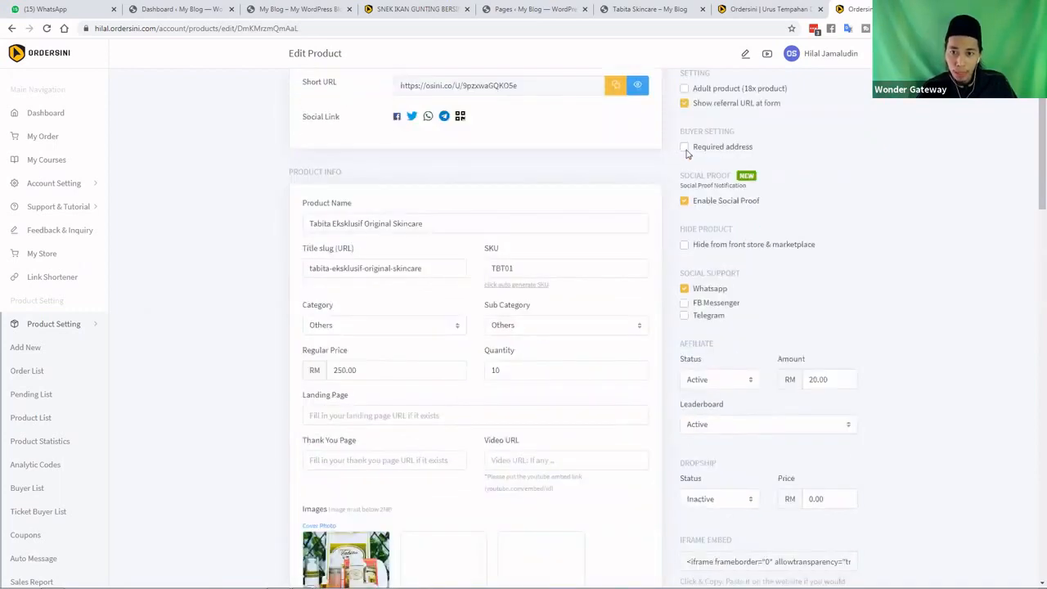
click(686, 150)
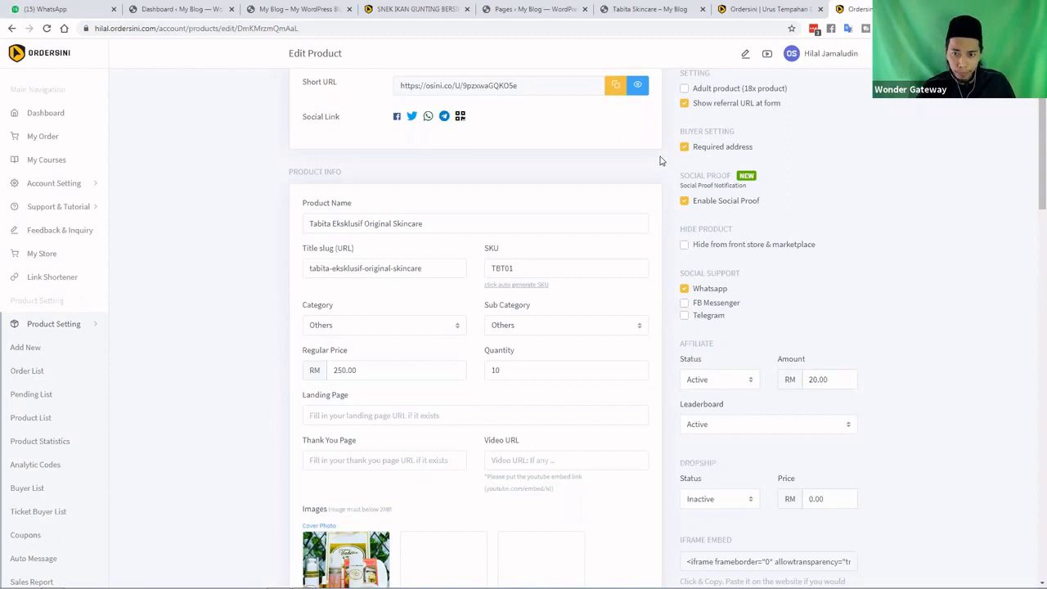
scroll(663, 160, down, 1)
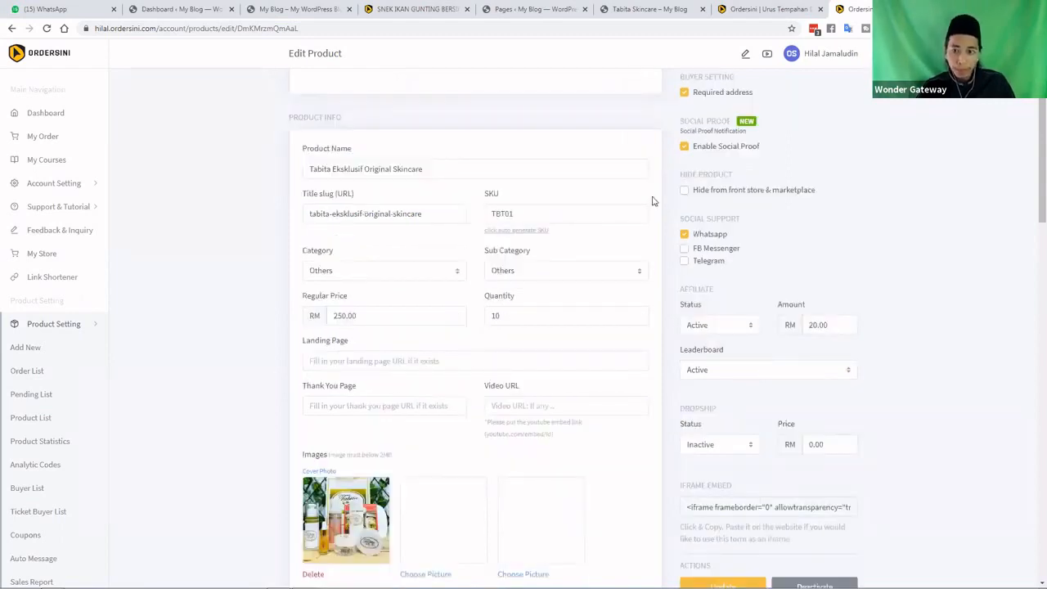
scroll(652, 203, down, 2)
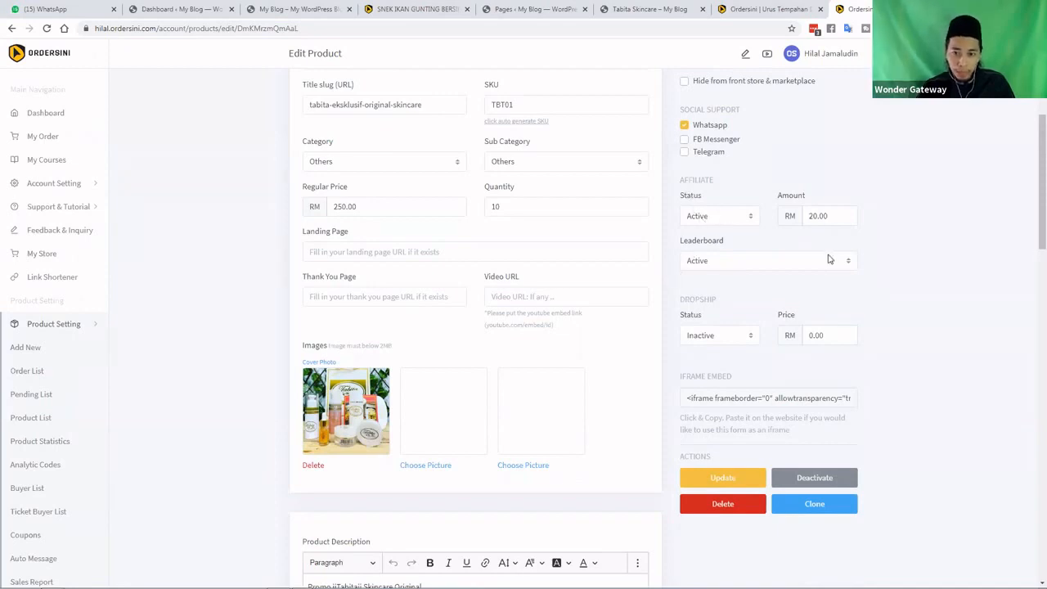
click(733, 338)
click(714, 361)
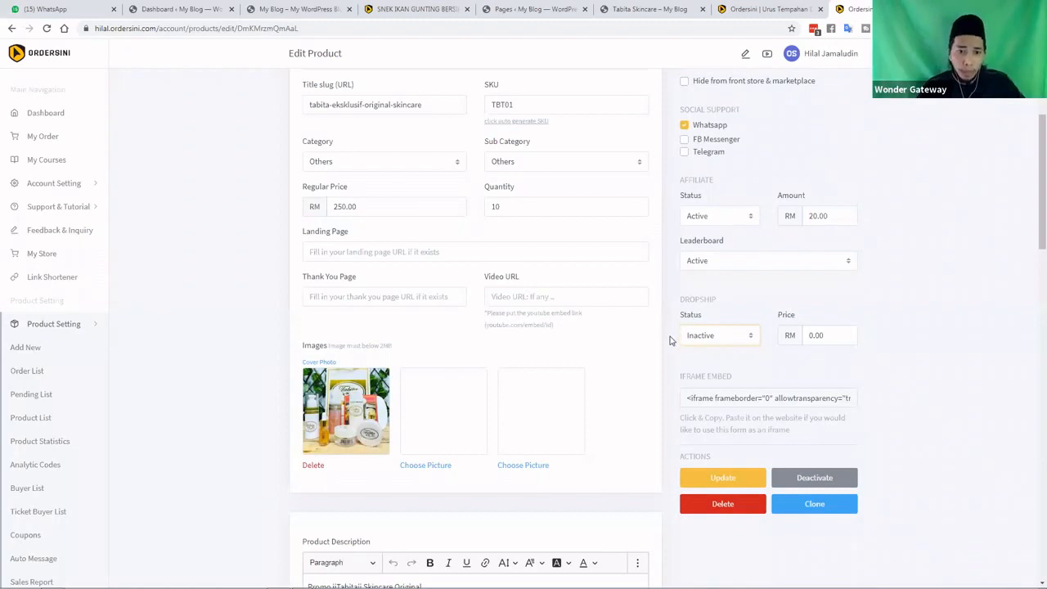
scroll(426, 328, up, 1)
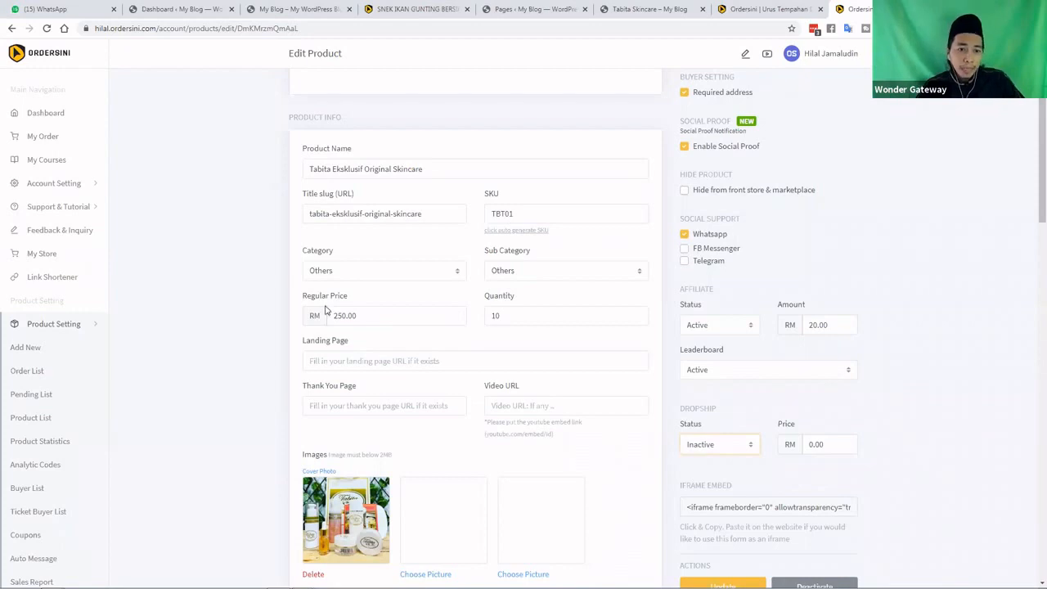
scroll(287, 368, down, 1)
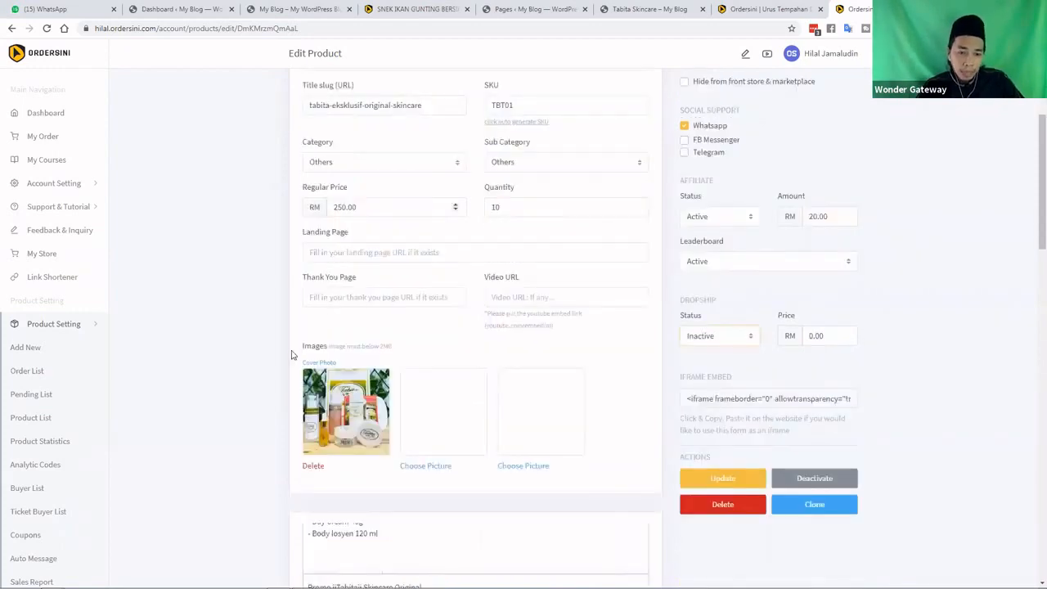
scroll(286, 366, down, 3)
scroll(379, 374, down, 5)
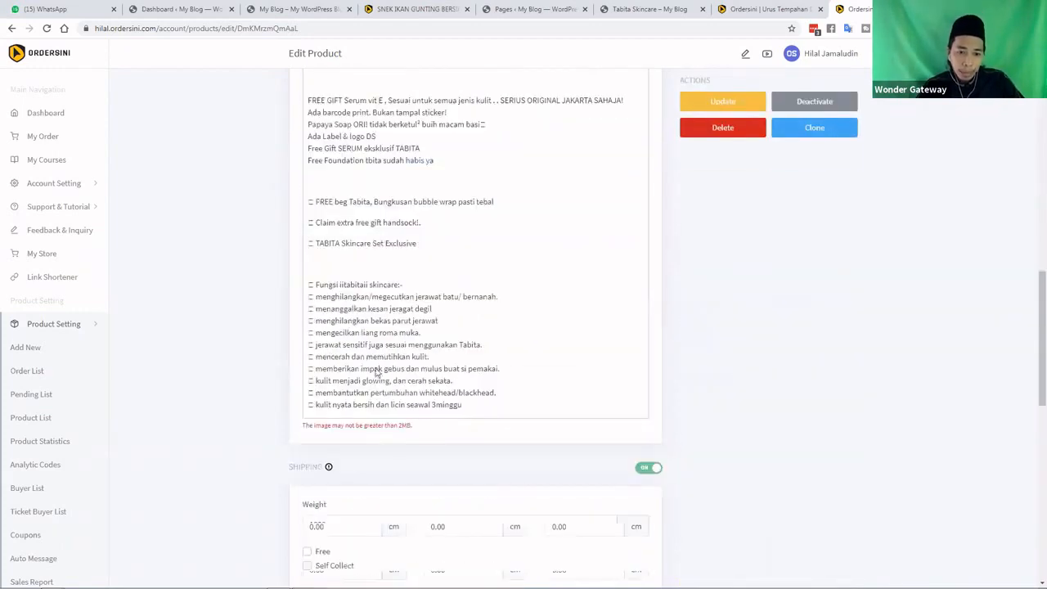
scroll(356, 475, down, 1)
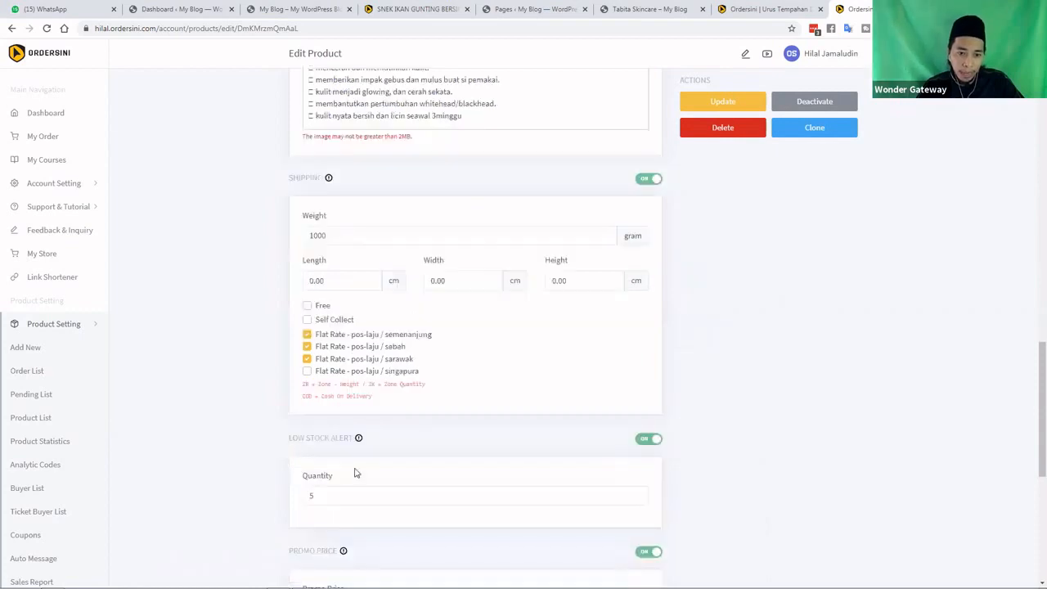
scroll(320, 343, down, 2)
scroll(327, 331, down, 2)
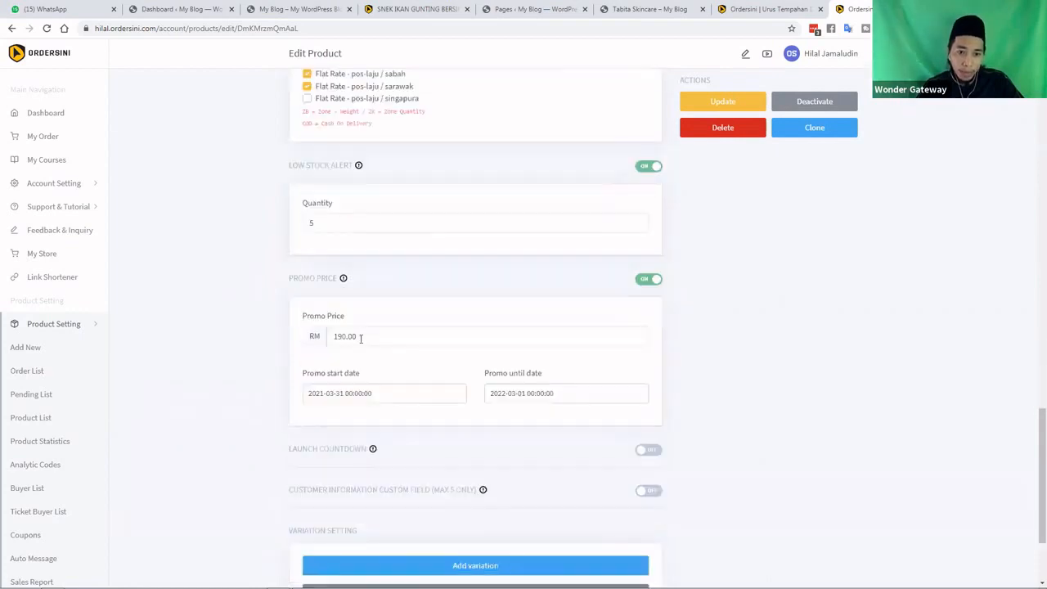
drag(357, 339, 332, 338)
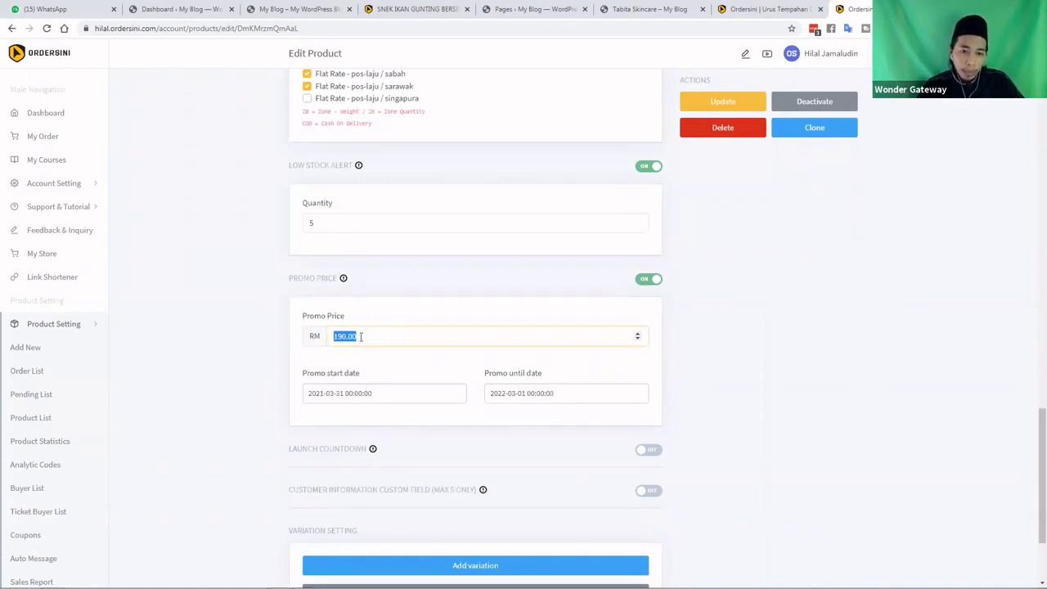
click(360, 337)
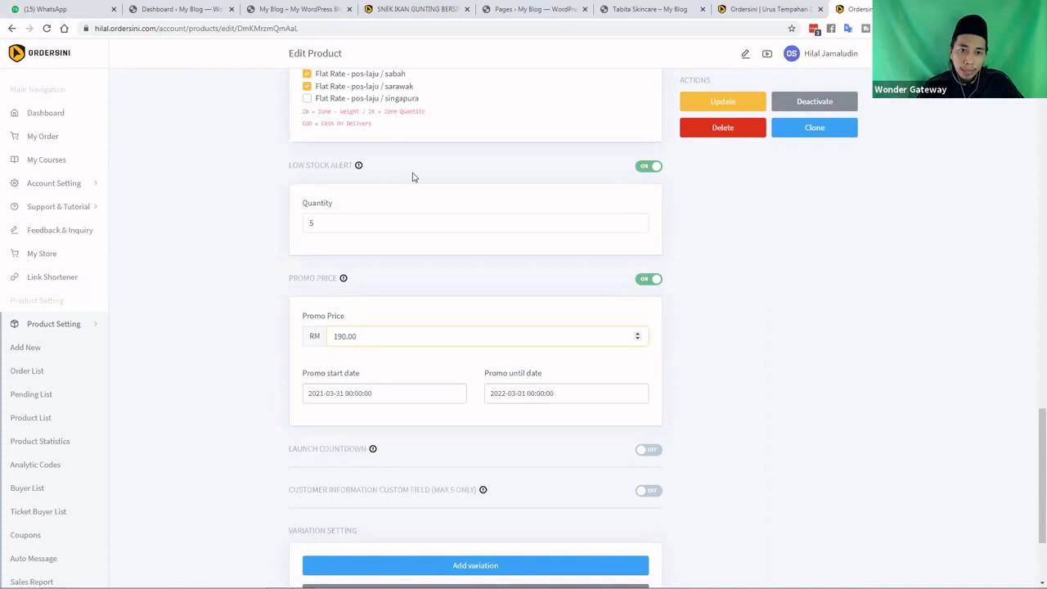
scroll(379, 218, up, 2)
scroll(311, 296, up, 1)
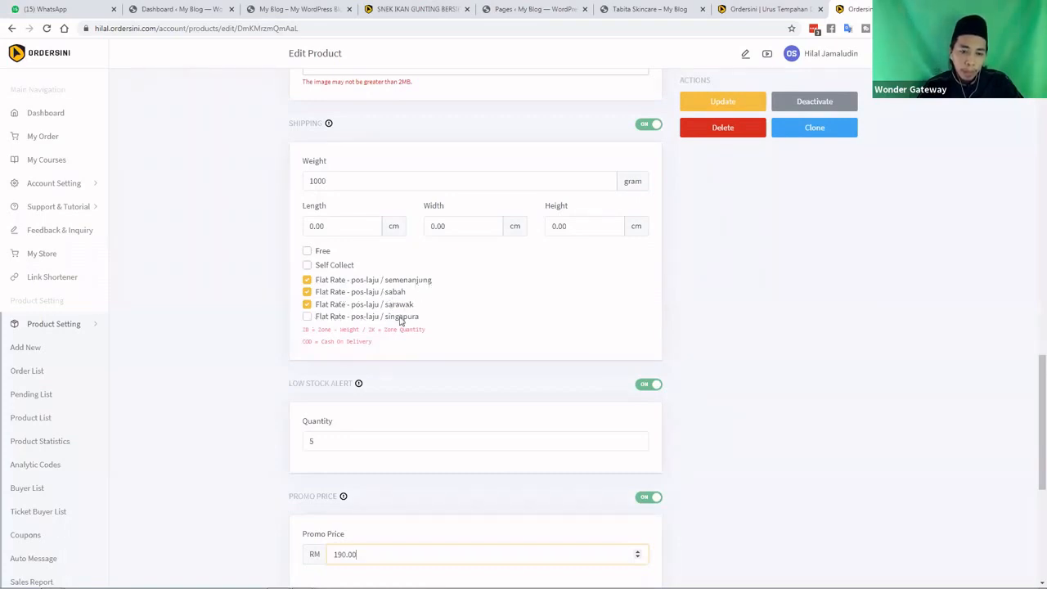
Tick the Flat Rate - pos-laju / singapura shipping option
click(307, 323)
click(386, 320)
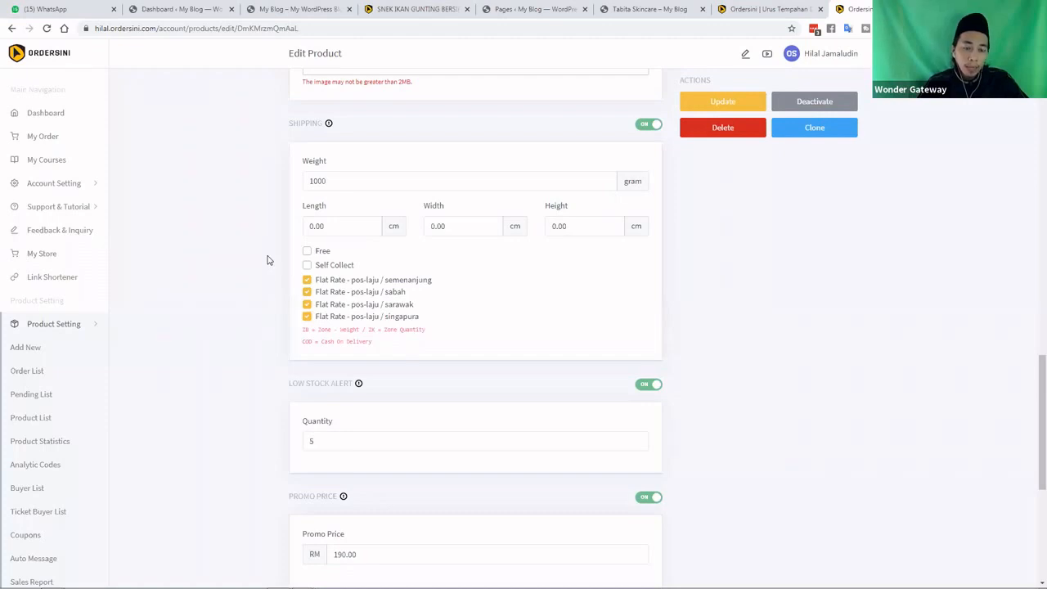
scroll(267, 260, up, 2)
scroll(267, 260, down, 2)
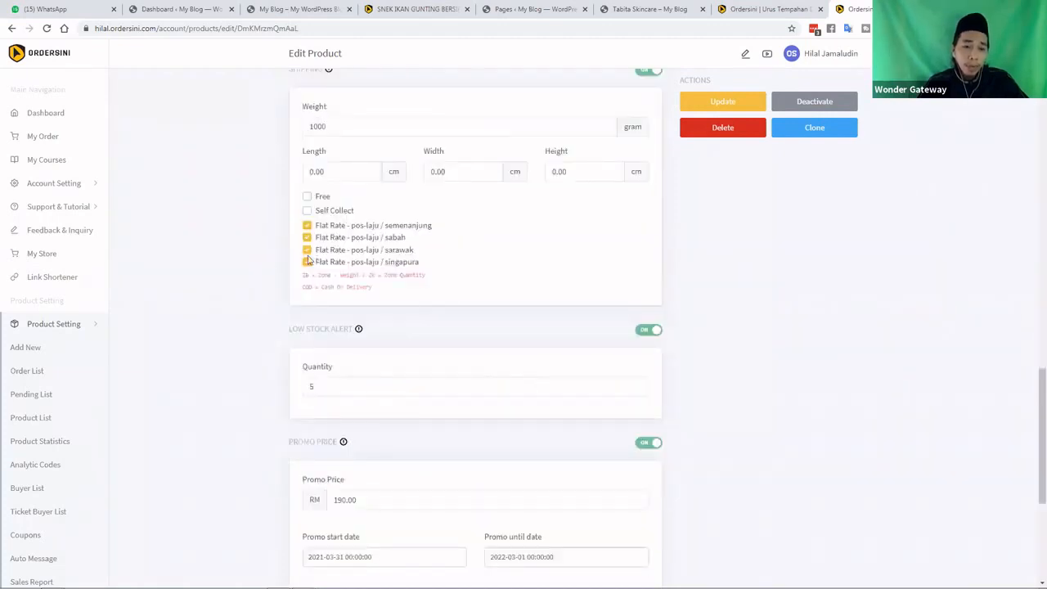
scroll(314, 260, up, 1)
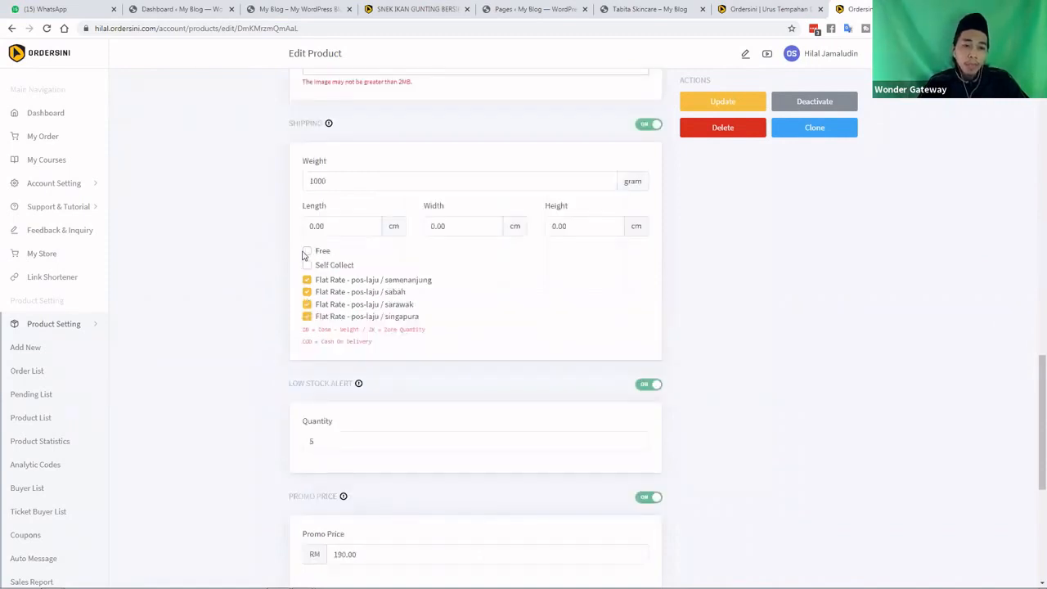
Try Free shipping and Self Collect, then leave both unticked
click(308, 252)
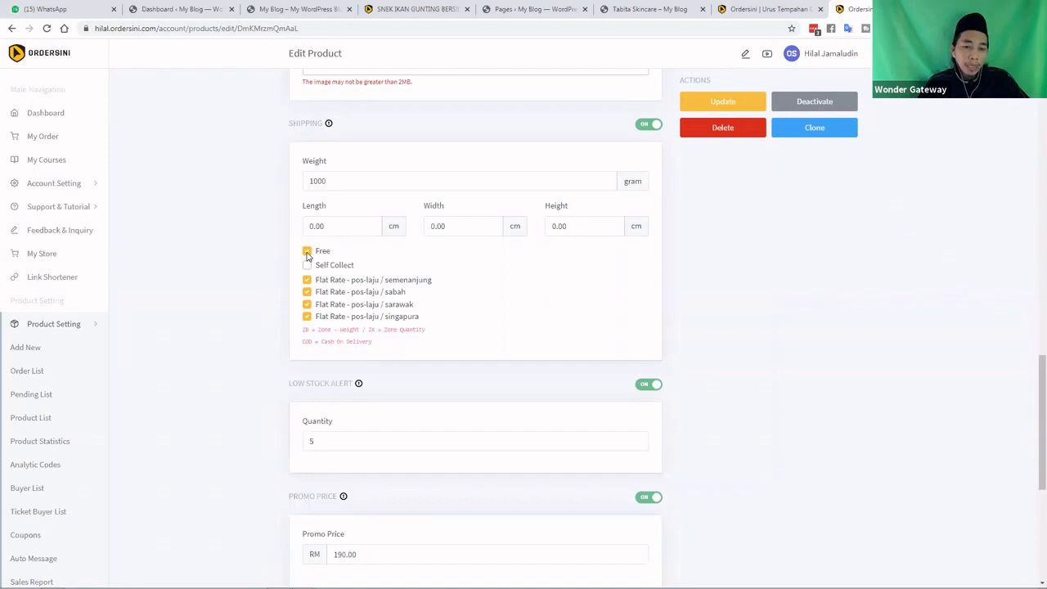
click(308, 254)
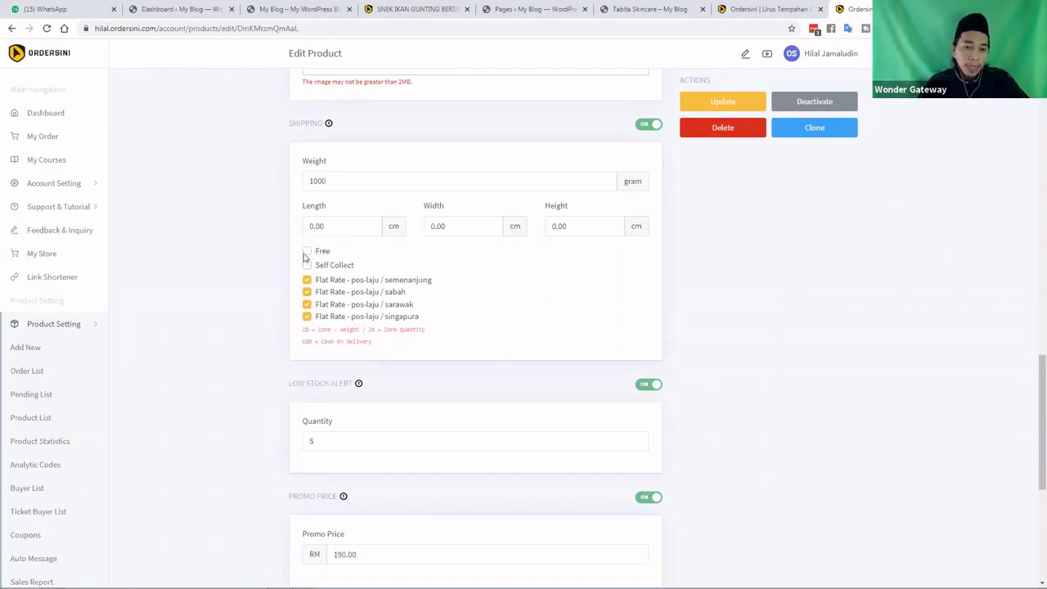
click(351, 264)
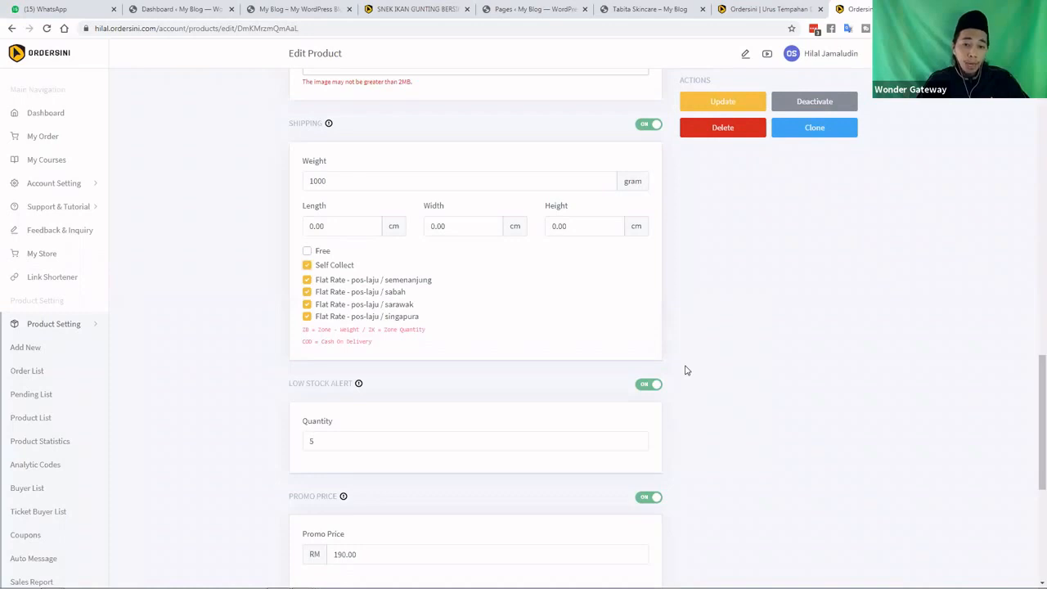
click(307, 266)
double_click(306, 279)
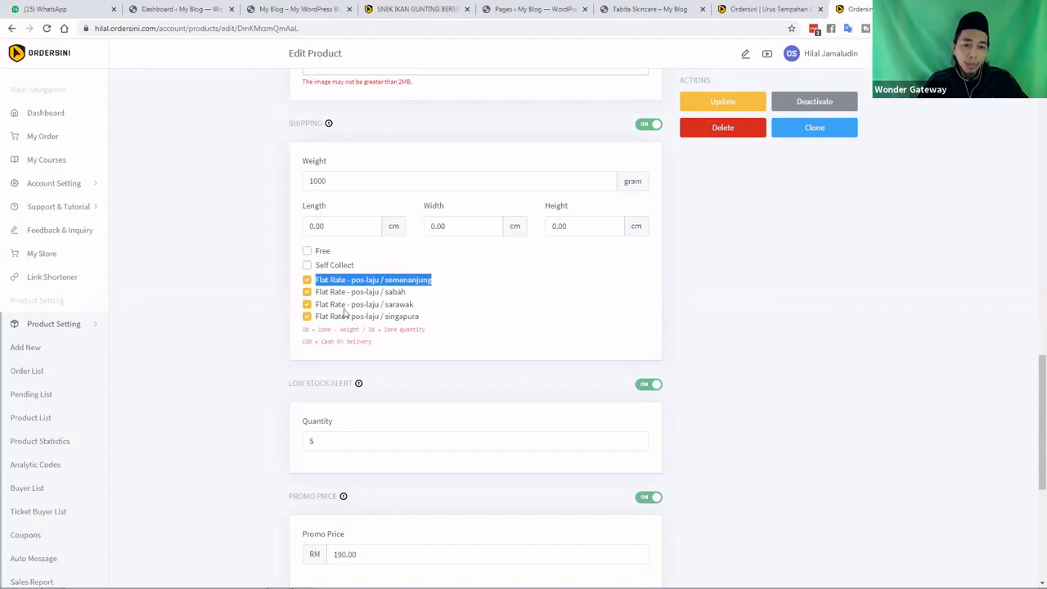
click(332, 379)
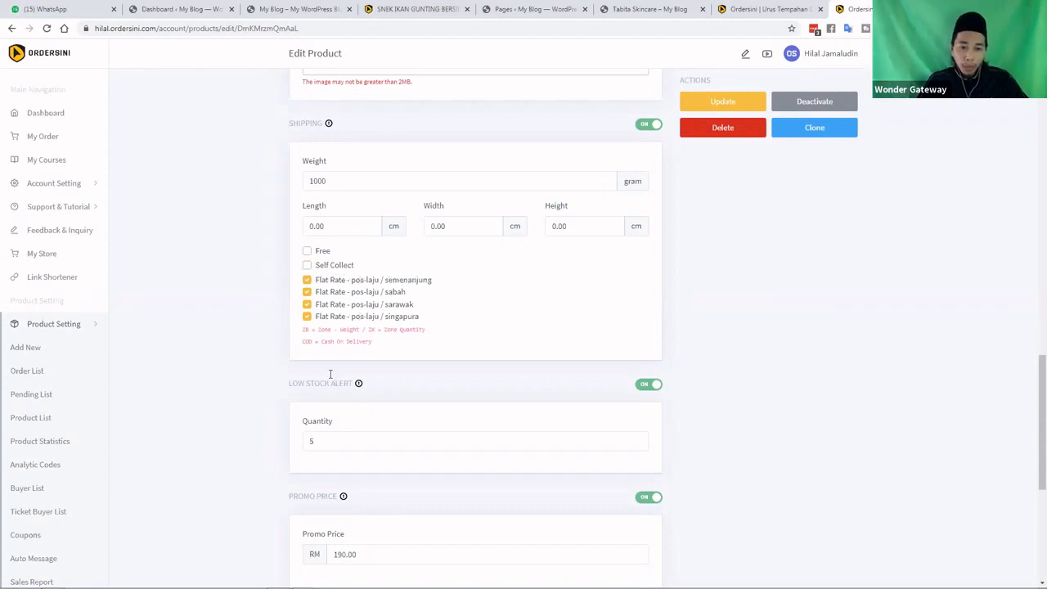
scroll(313, 324, down, 2)
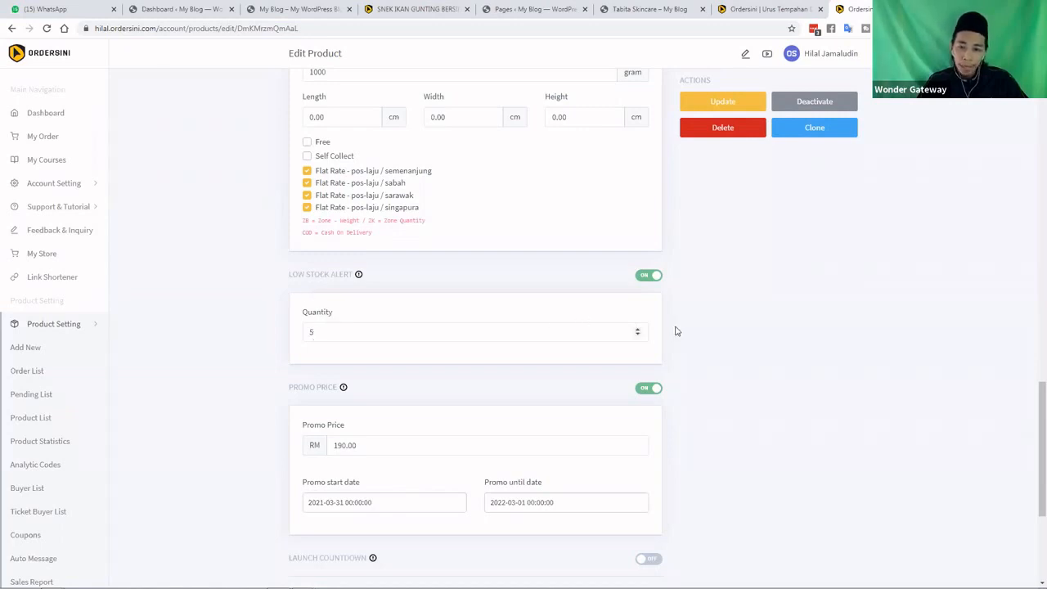
scroll(696, 338, down, 2)
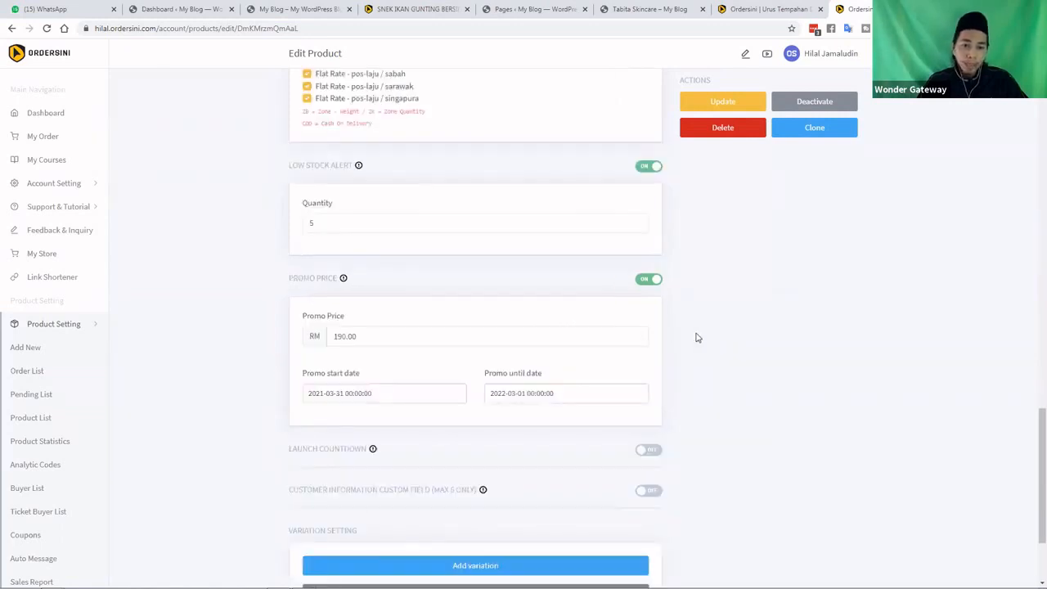
scroll(696, 337, down, 2)
scroll(696, 337, up, 2)
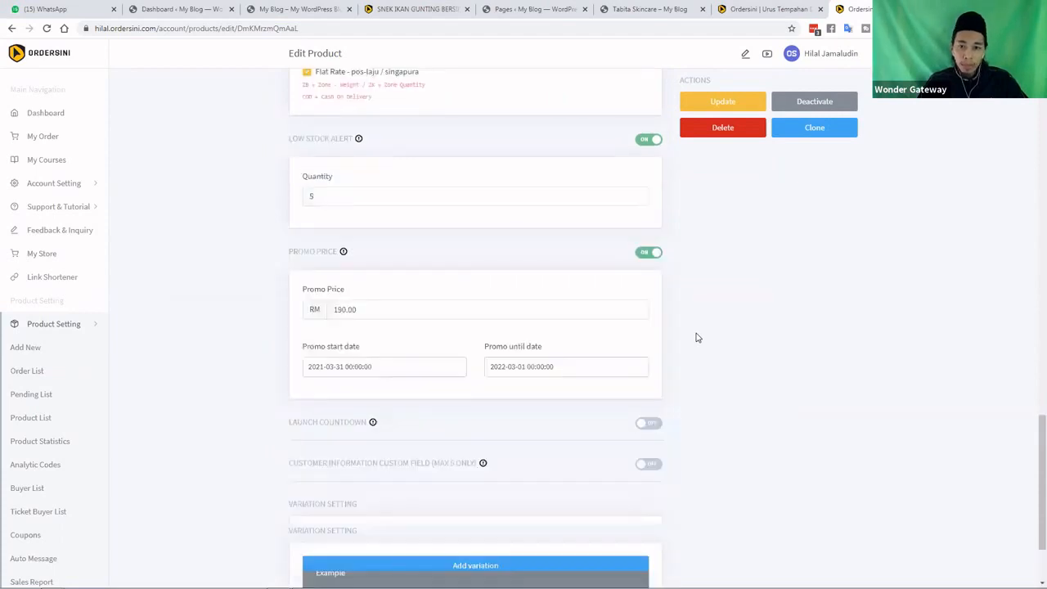
scroll(697, 337, up, 10)
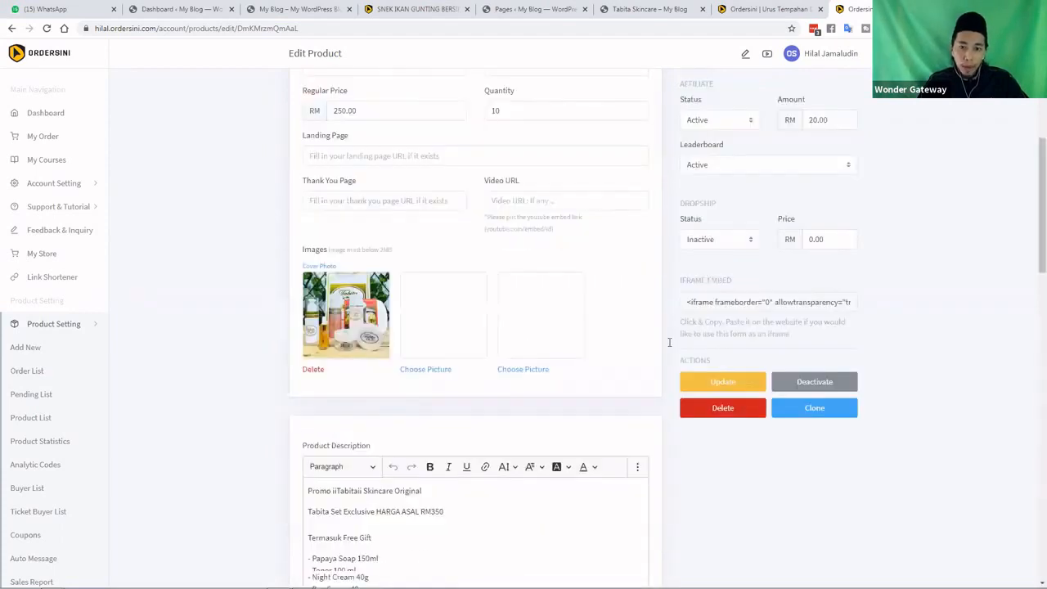
scroll(406, 394, up, 1)
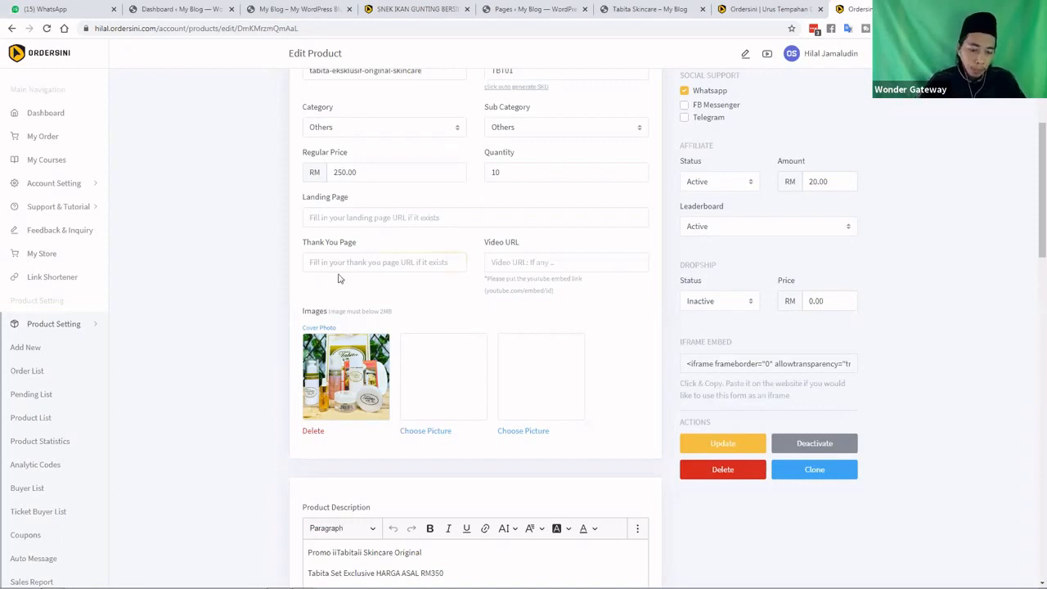
text(http)
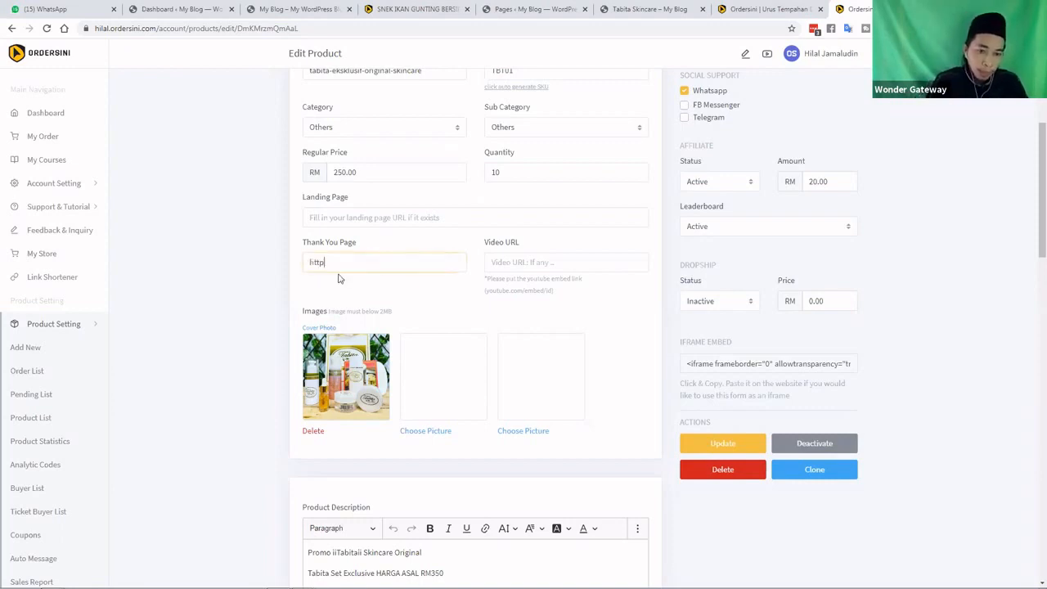
text(s://)
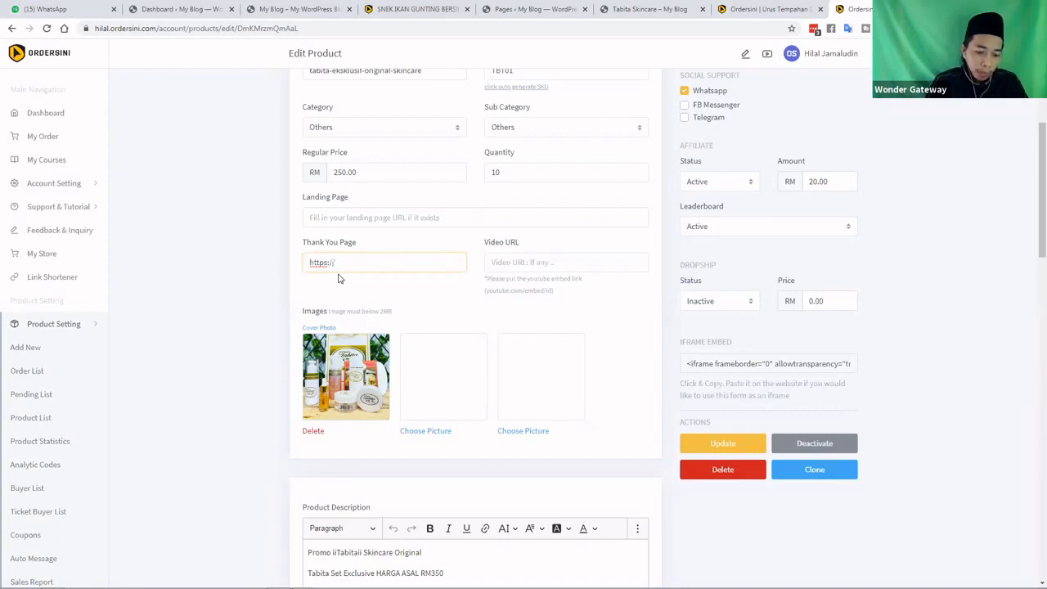
text(superseller.)
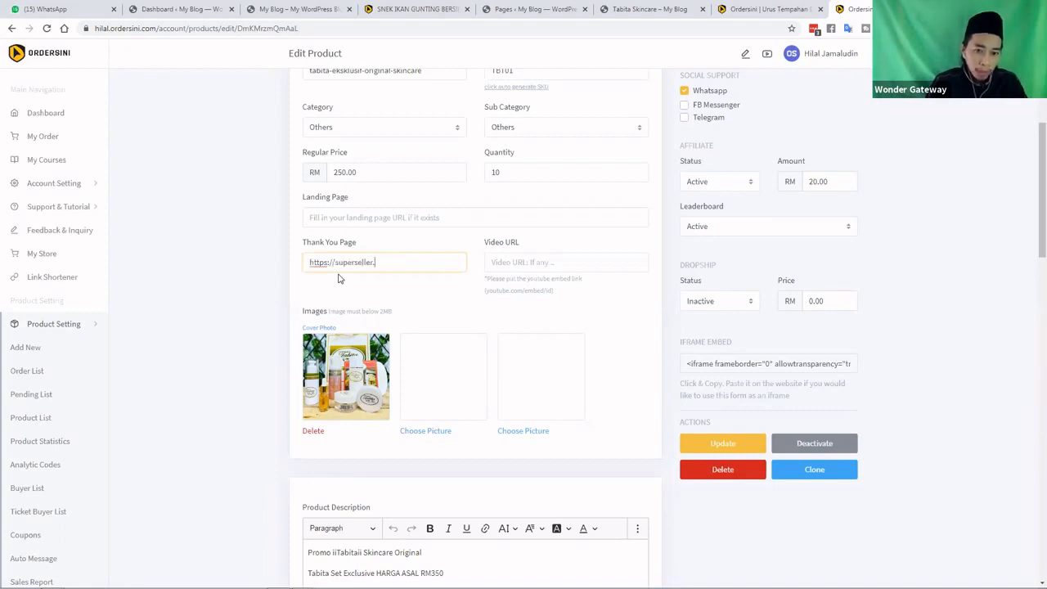
text(my)
key(BackSpace)
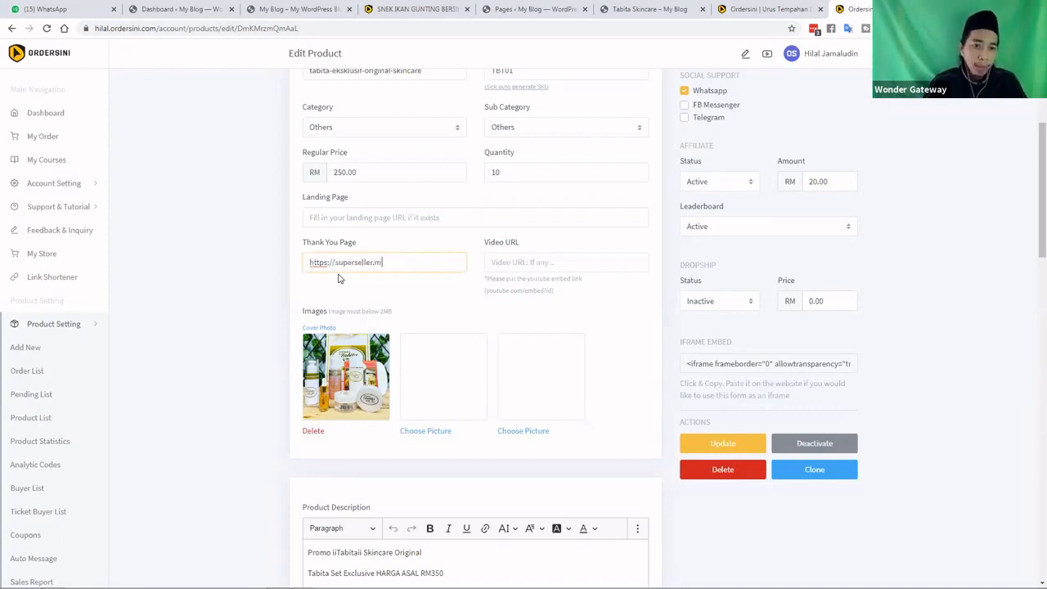
text(l)
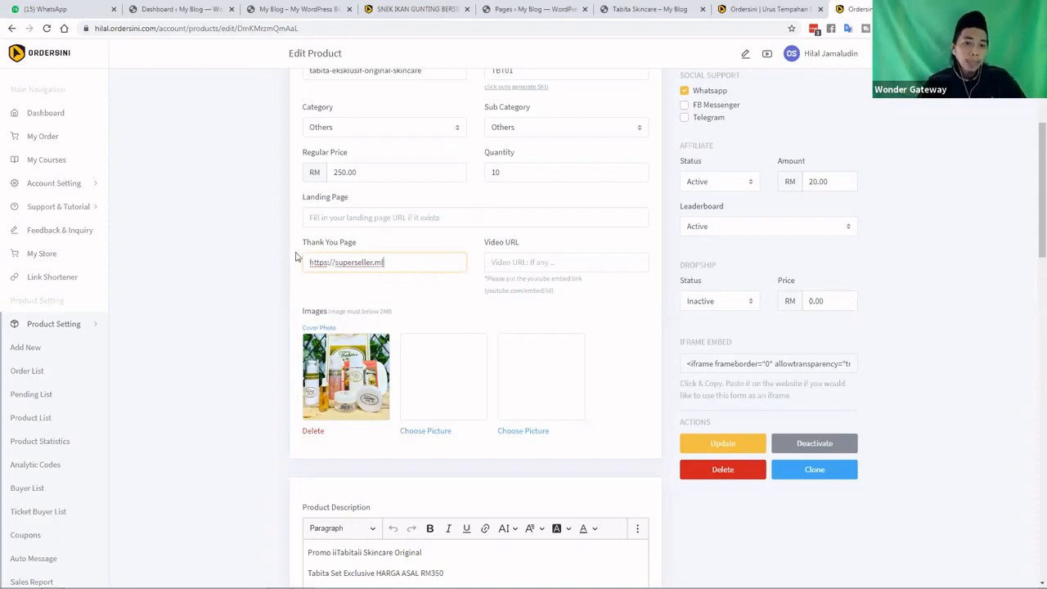
click(397, 263)
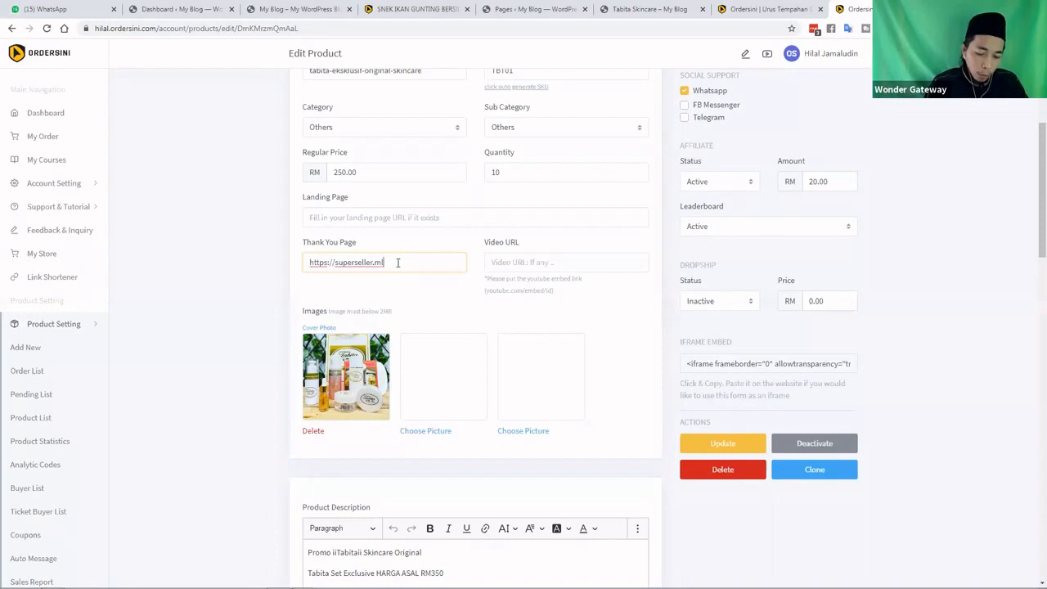
text(/t)
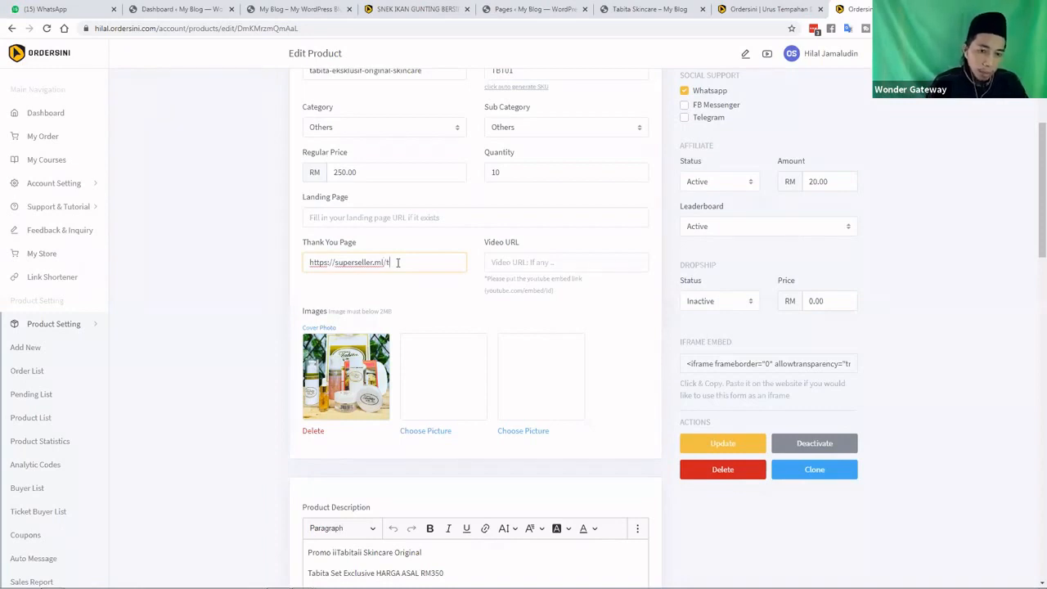
text(hanks)
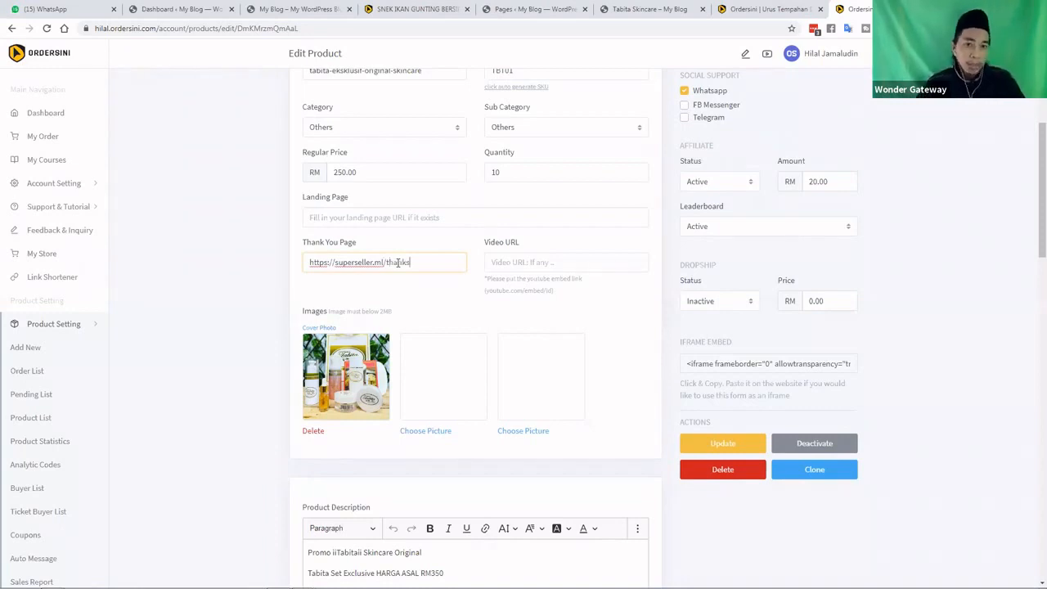
click(401, 286)
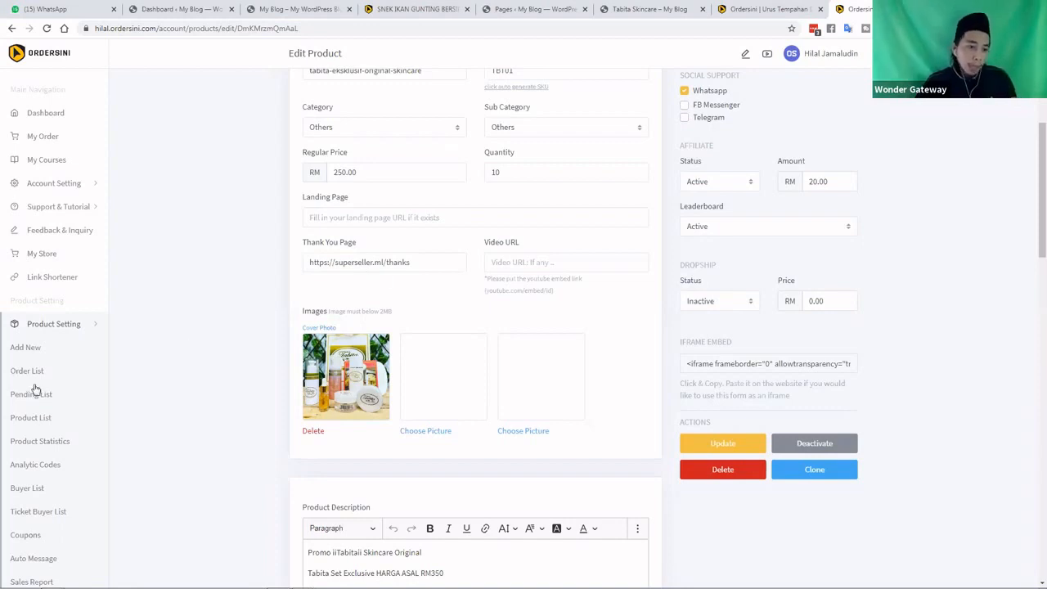
scroll(34, 389, down, 2)
scroll(34, 389, down, 3)
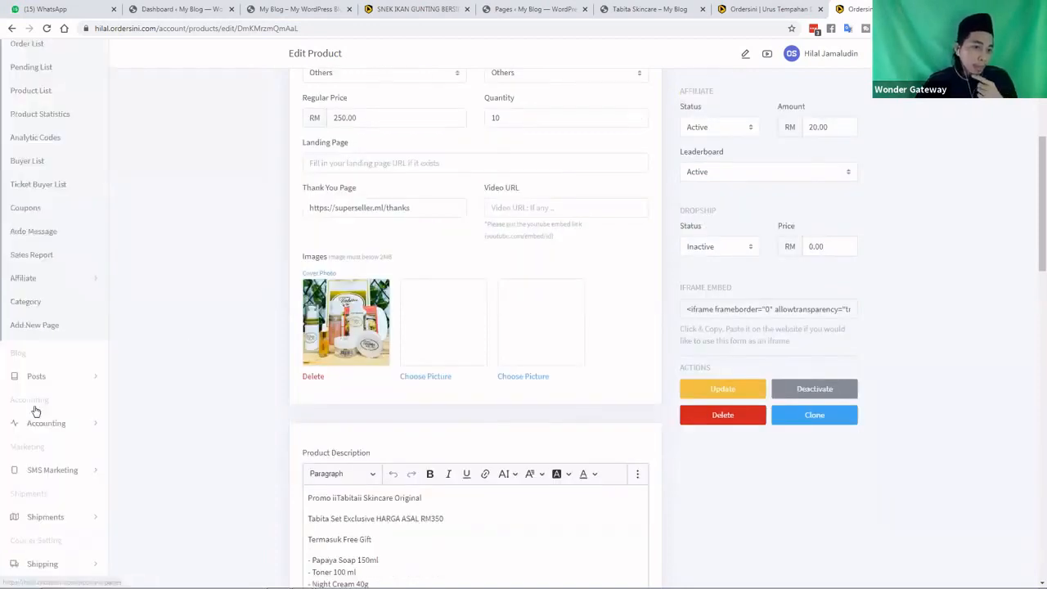
scroll(35, 411, down, 2)
scroll(37, 336, up, 2)
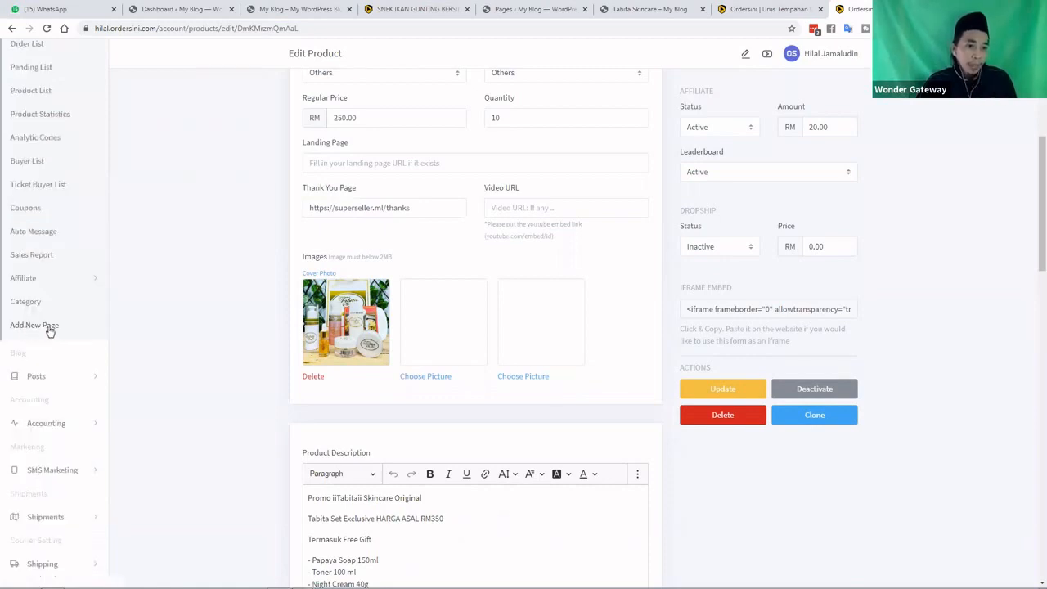
scroll(49, 330, up, 3)
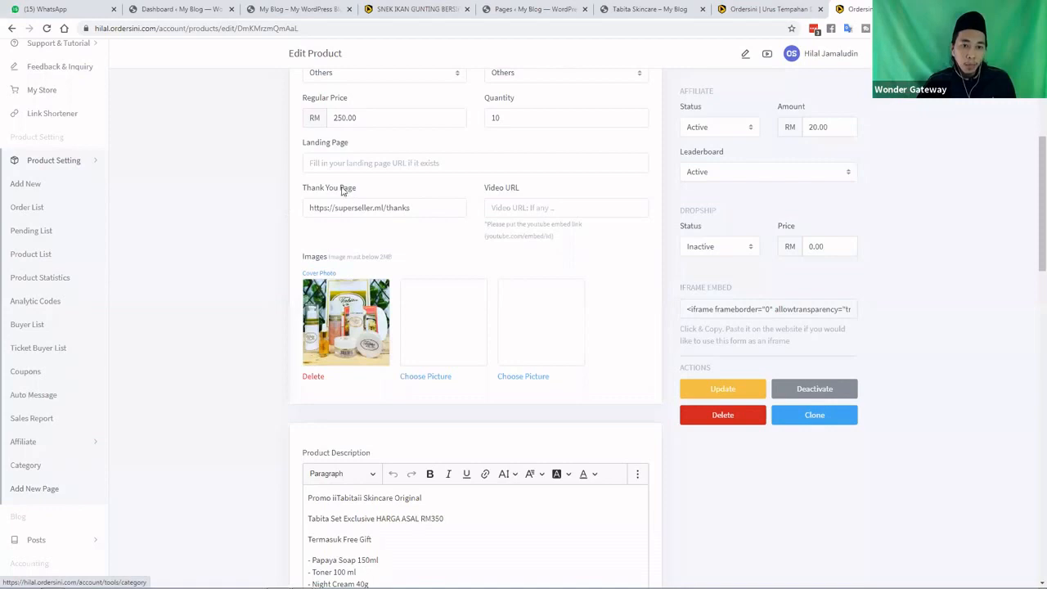
Empty the Thank You Page URL field
triple_click(304, 212)
key(BackSpace)
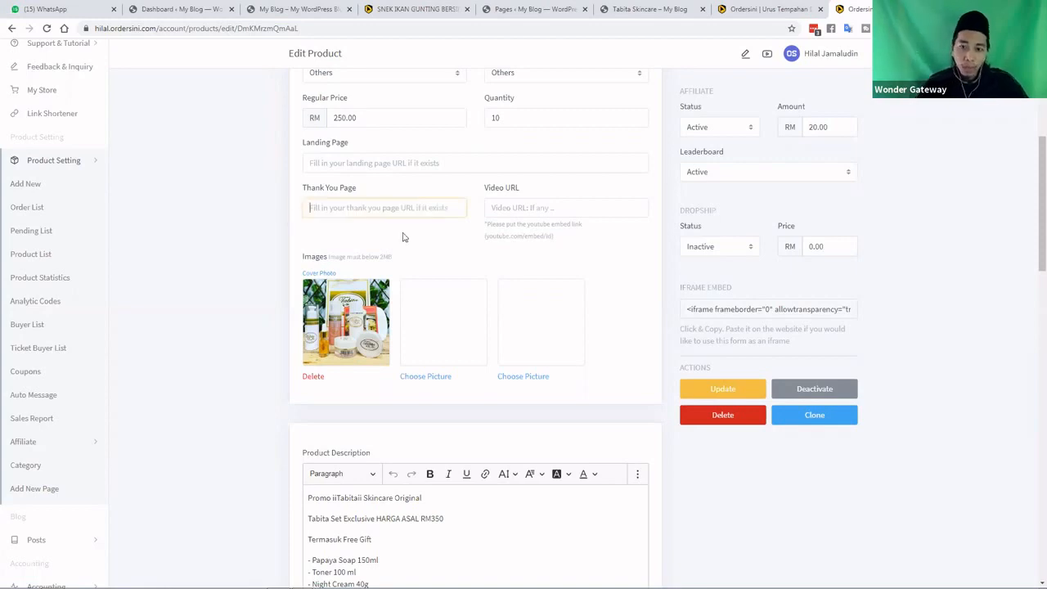
click(650, 314)
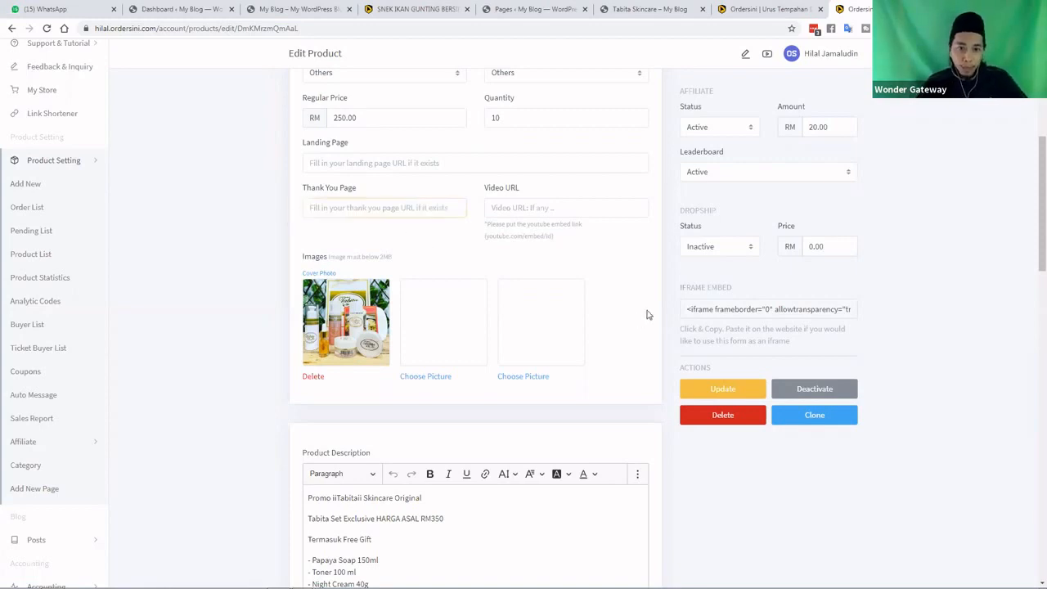
Update the Tabita product, then start a new product via Add New
scroll(650, 314, up, 2)
scroll(650, 314, up, 2)
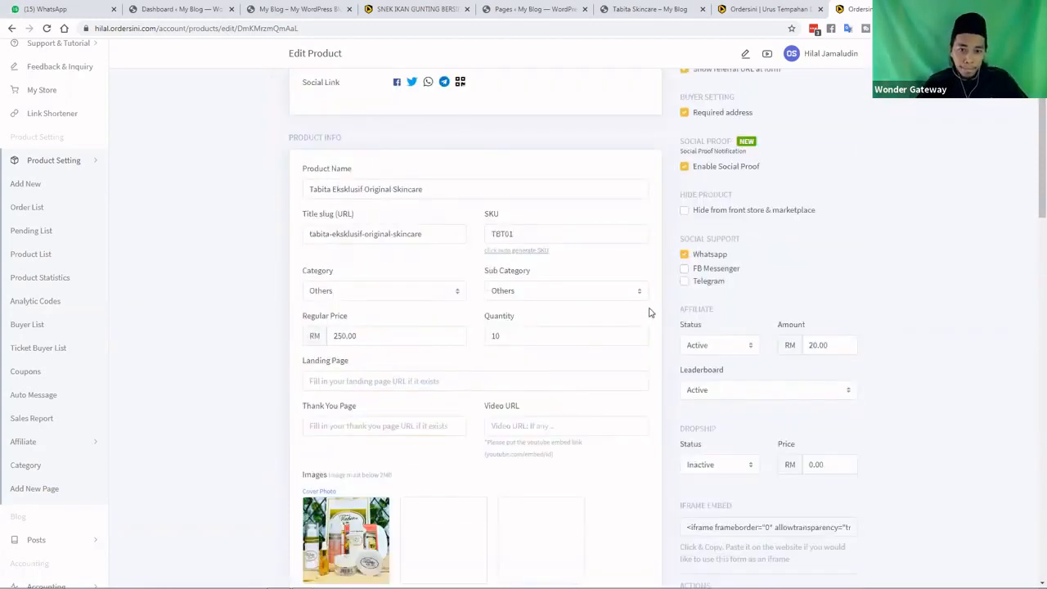
scroll(650, 314, down, 1)
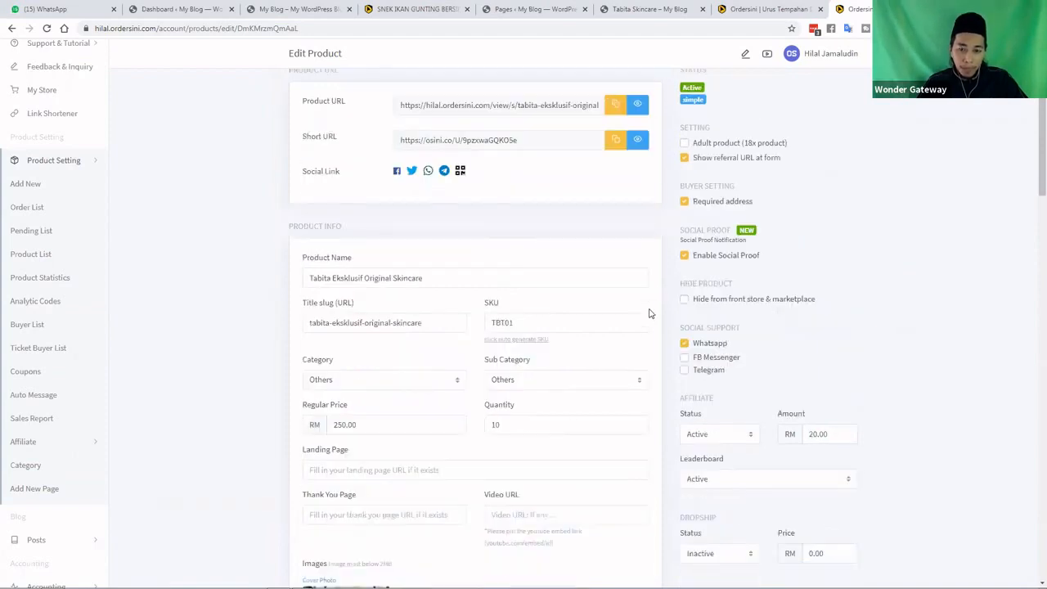
scroll(727, 369, down, 4)
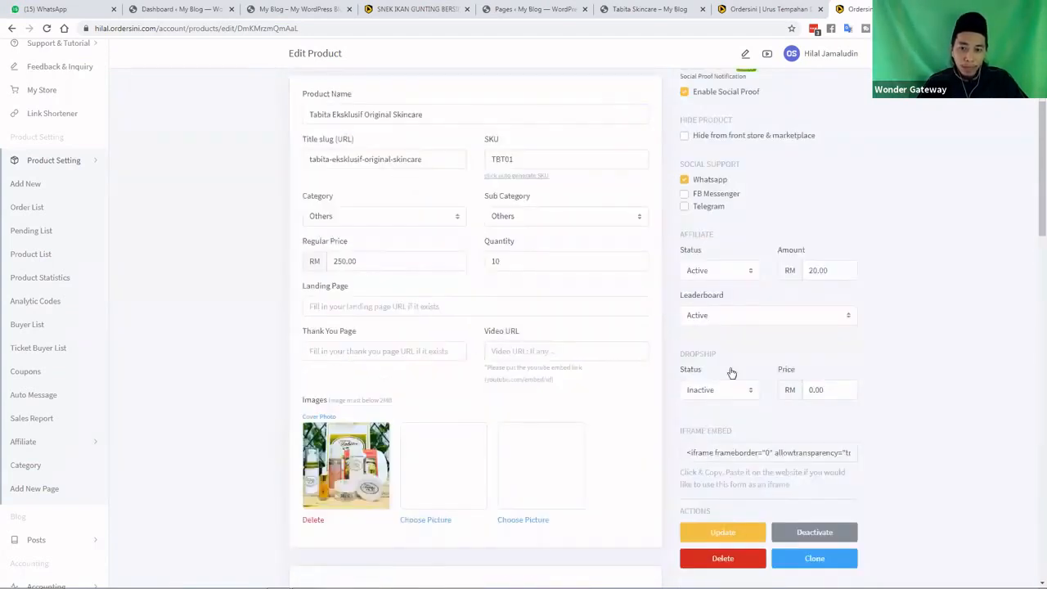
click(722, 369)
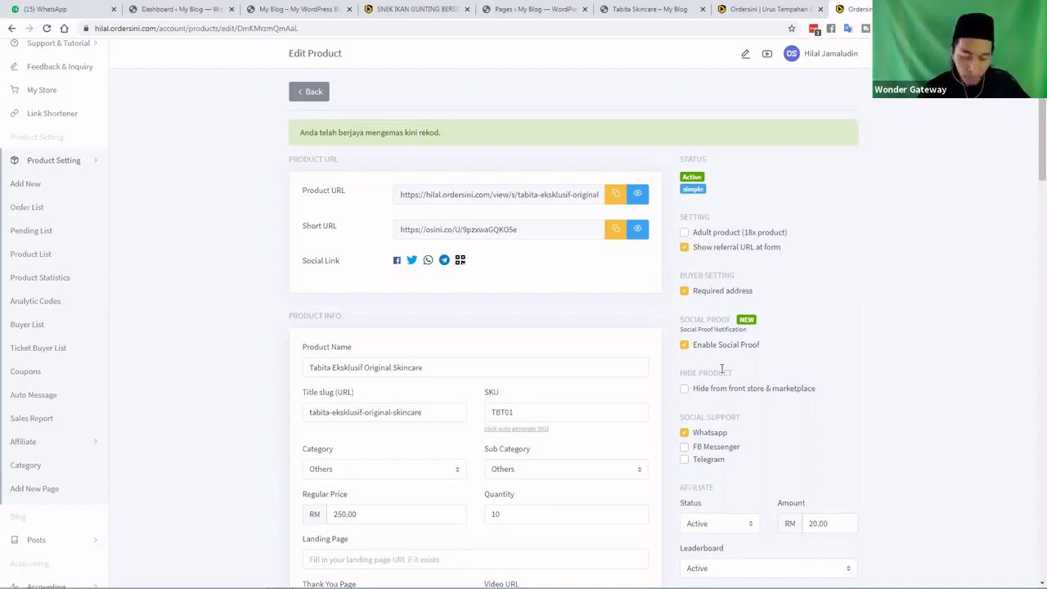
click(26, 186)
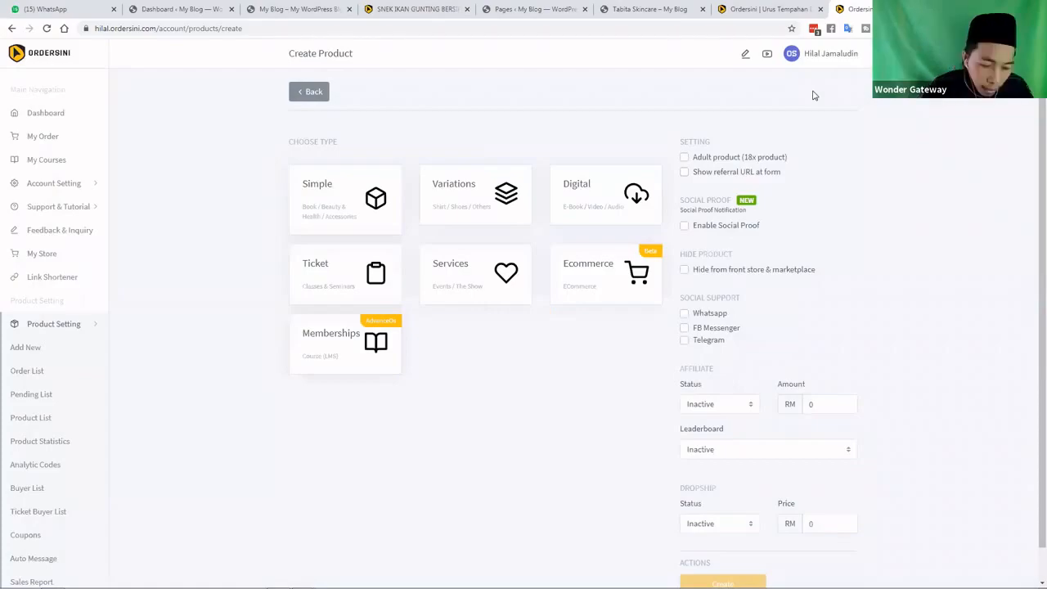
Go to the Zindagi & Co shop on shopee.com.my and open the ear cleanser
key(ctrl+t)
text(shopee.com.my)
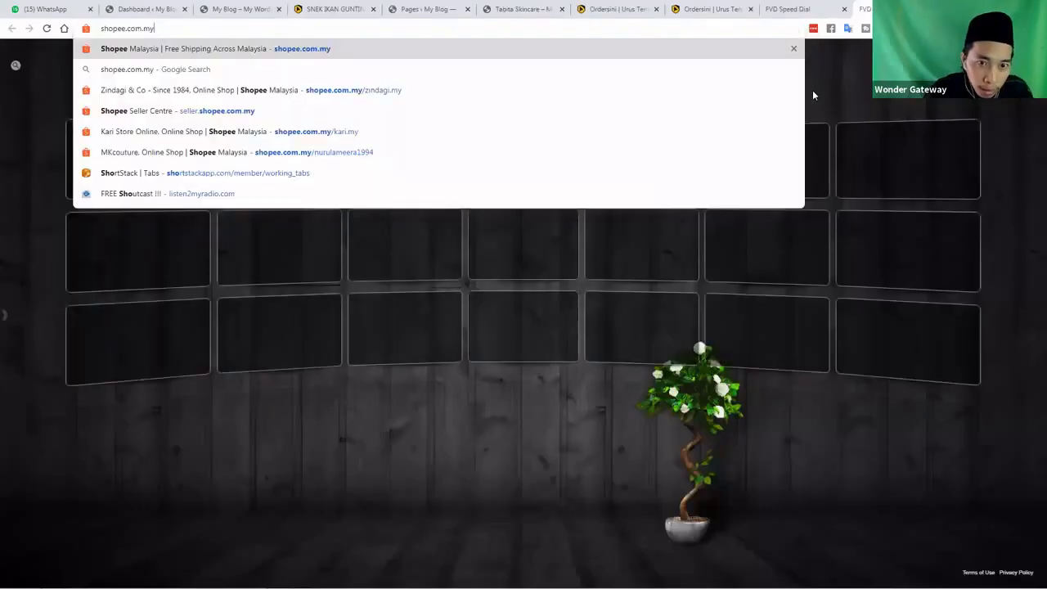
key(Down)
key(Down)
key(Return)
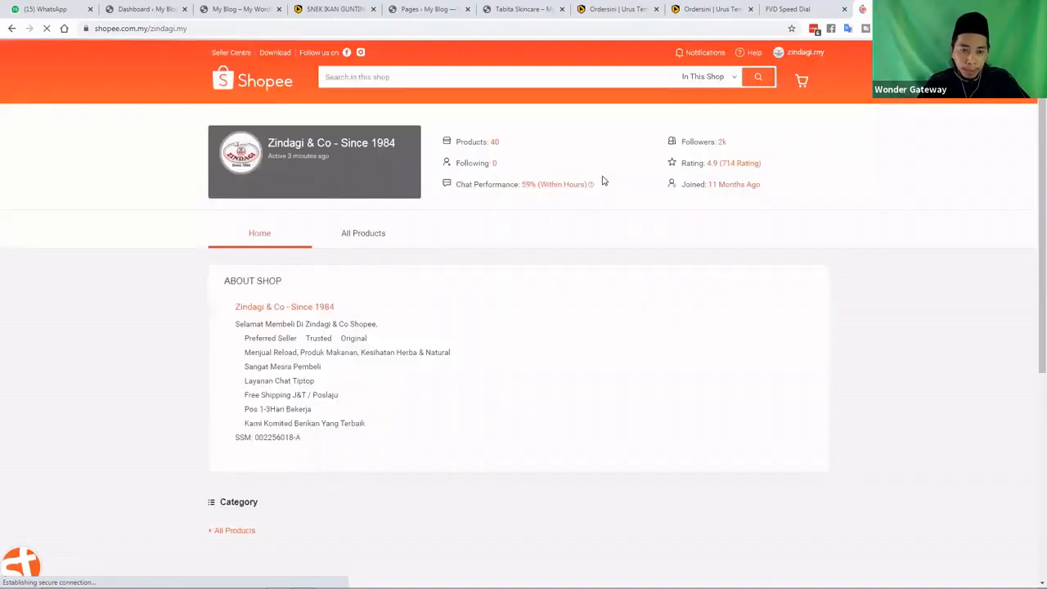
scroll(622, 188, down, 2)
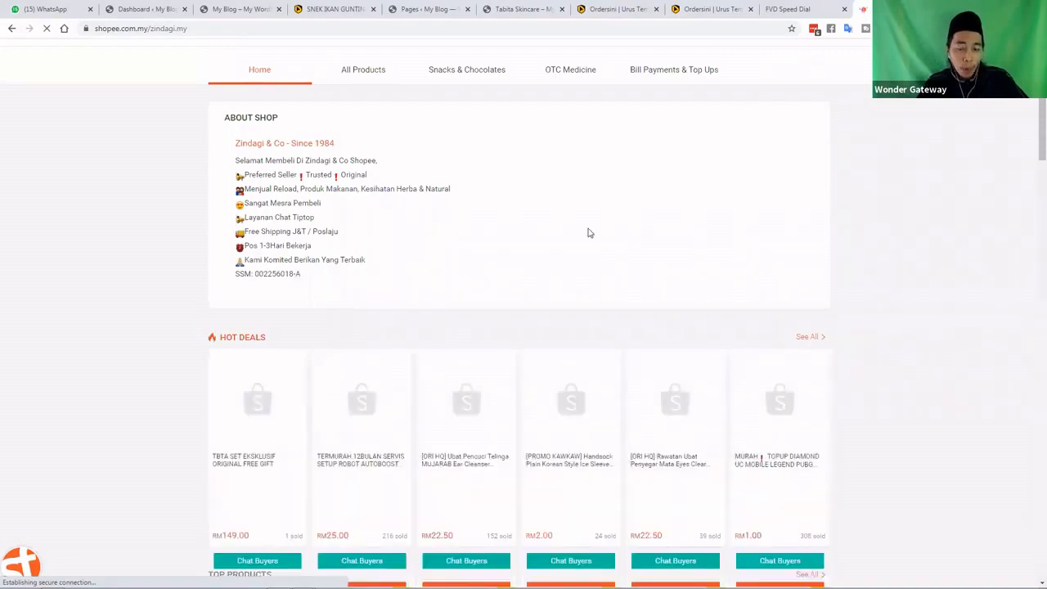
scroll(508, 263, down, 1)
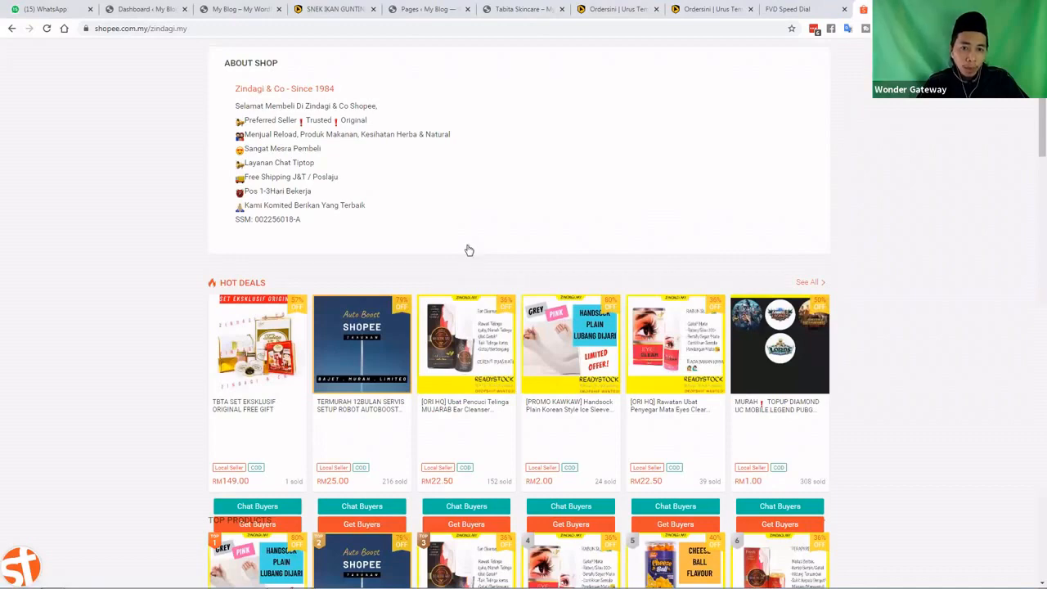
scroll(469, 250, down, 2)
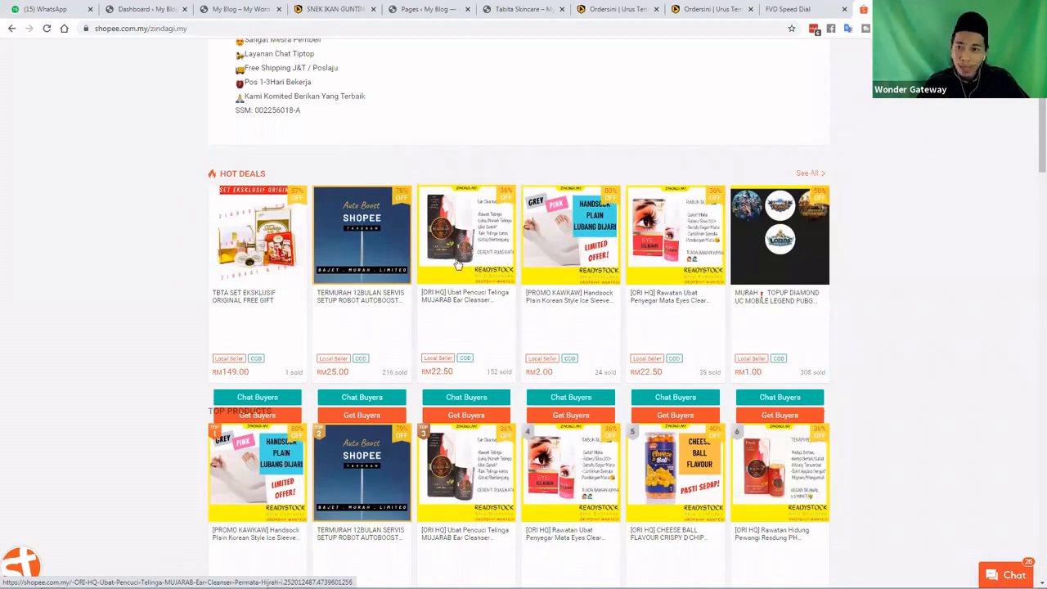
click(460, 225)
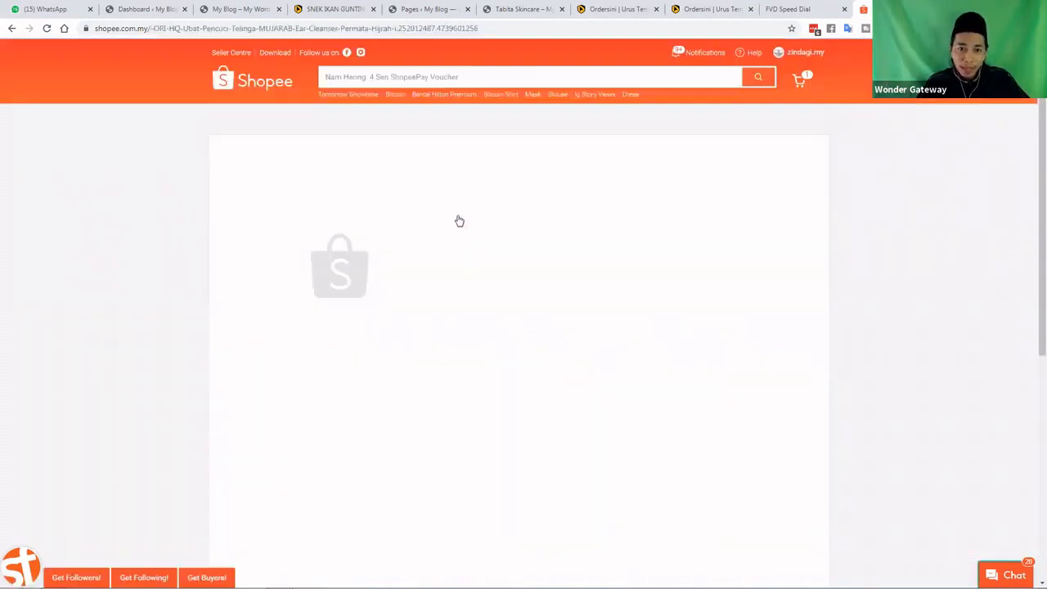
Copy the ear cleanser's product description text
scroll(483, 237, down, 1)
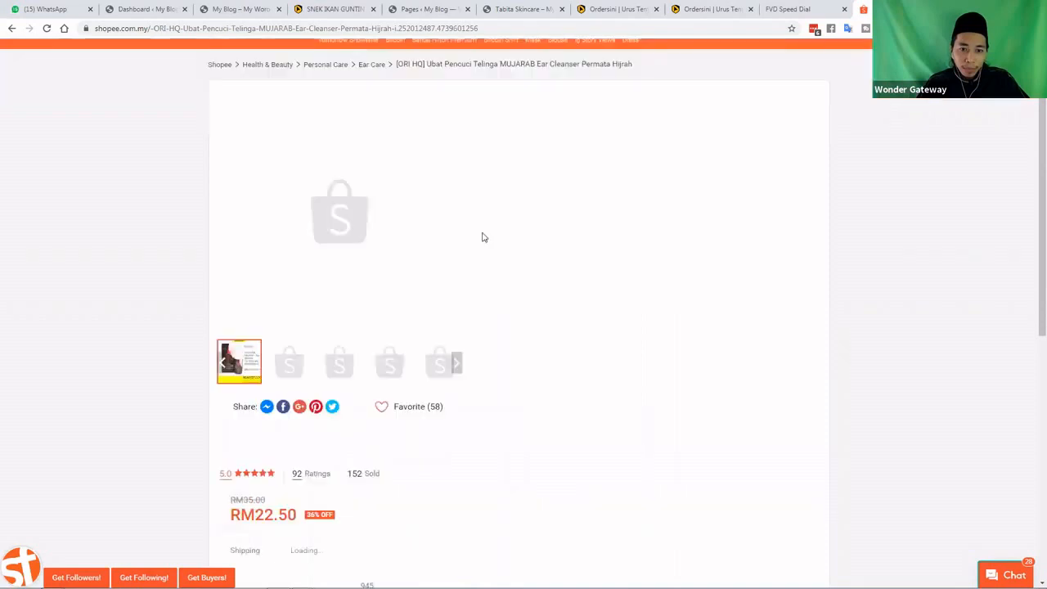
scroll(483, 237, down, 5)
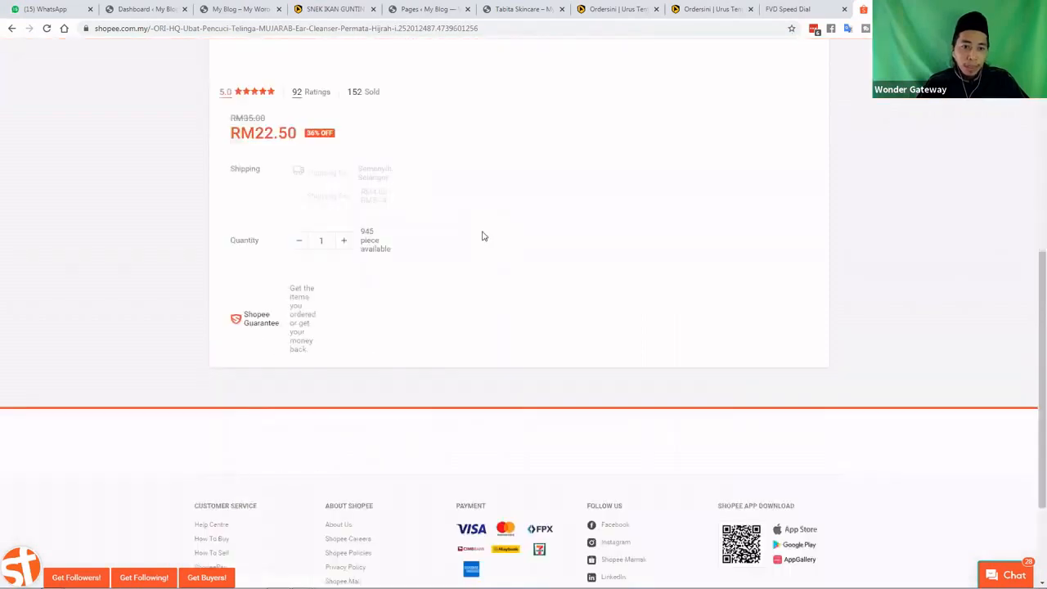
scroll(482, 237, down, 6)
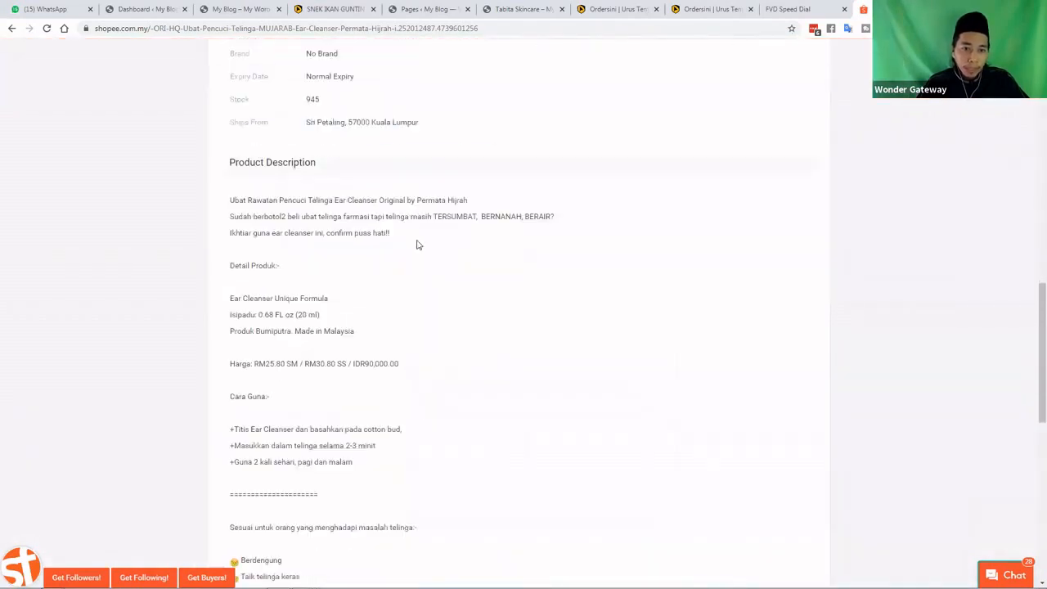
scroll(413, 246, down, 1)
scroll(506, 430, down, 4)
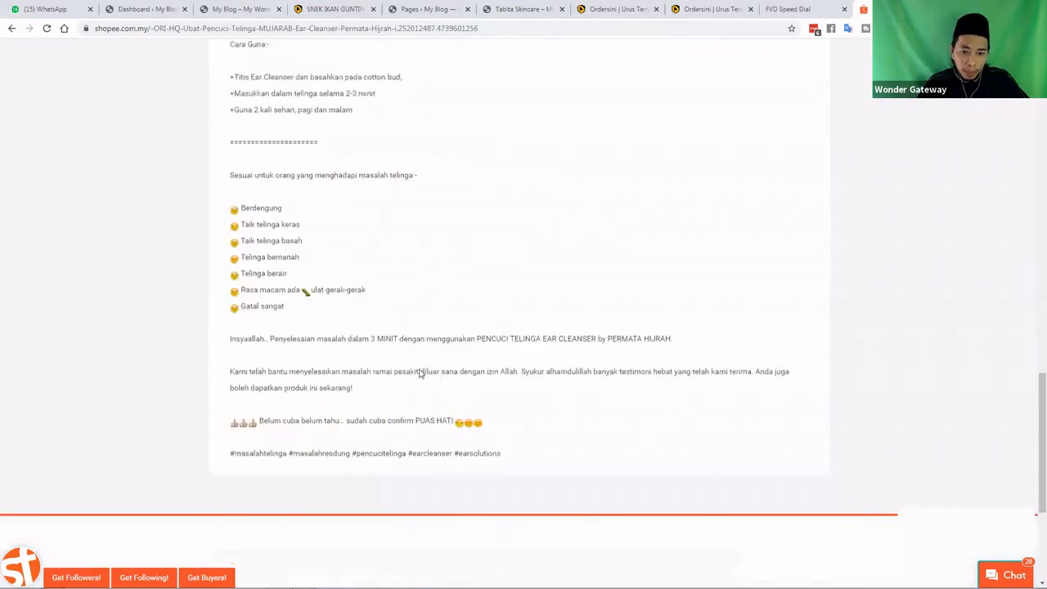
drag(503, 428, 234, 260)
scroll(392, 360, up, 5)
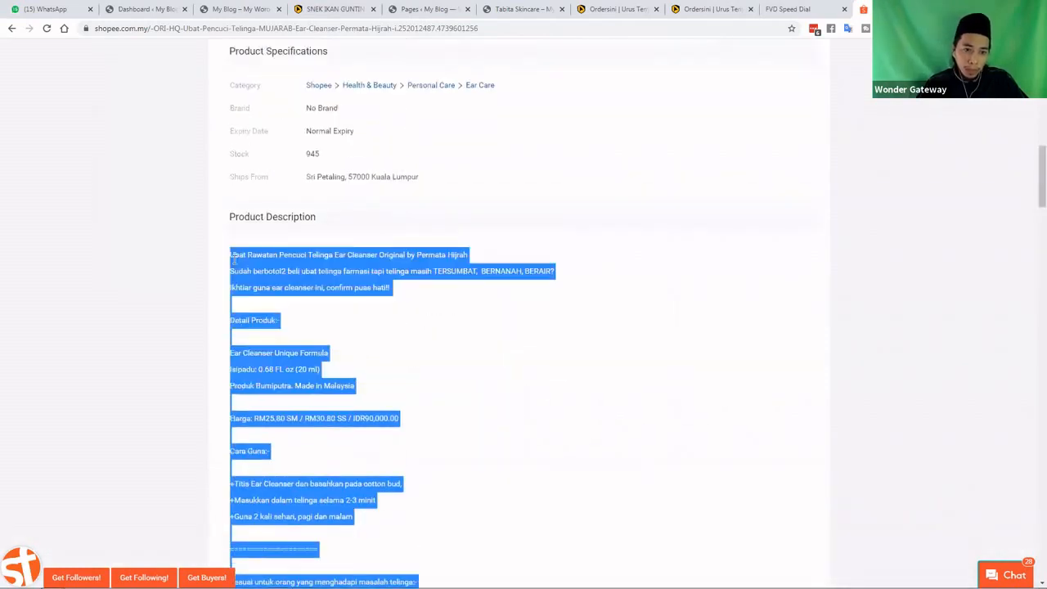
right_click(240, 262)
click(248, 267)
click(233, 137)
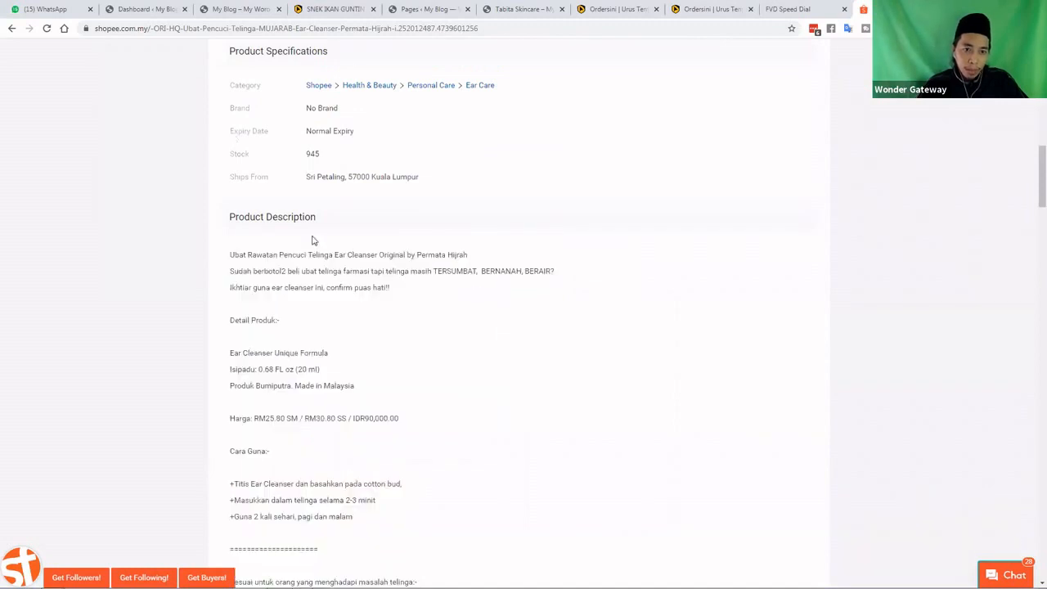
click(328, 14)
click(433, 14)
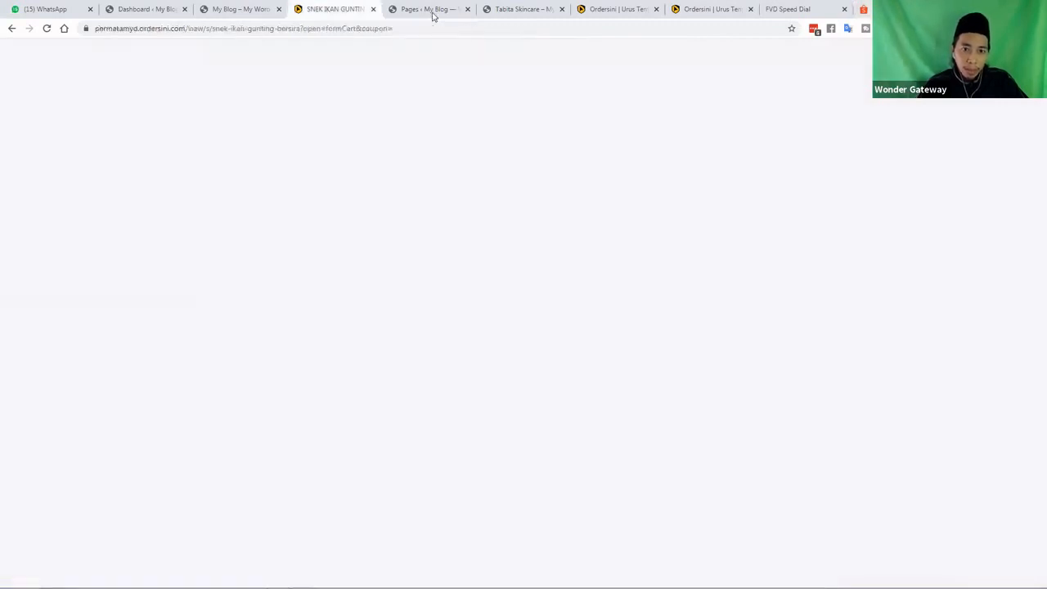
Return to the Ordersini Create Product tab
click(710, 11)
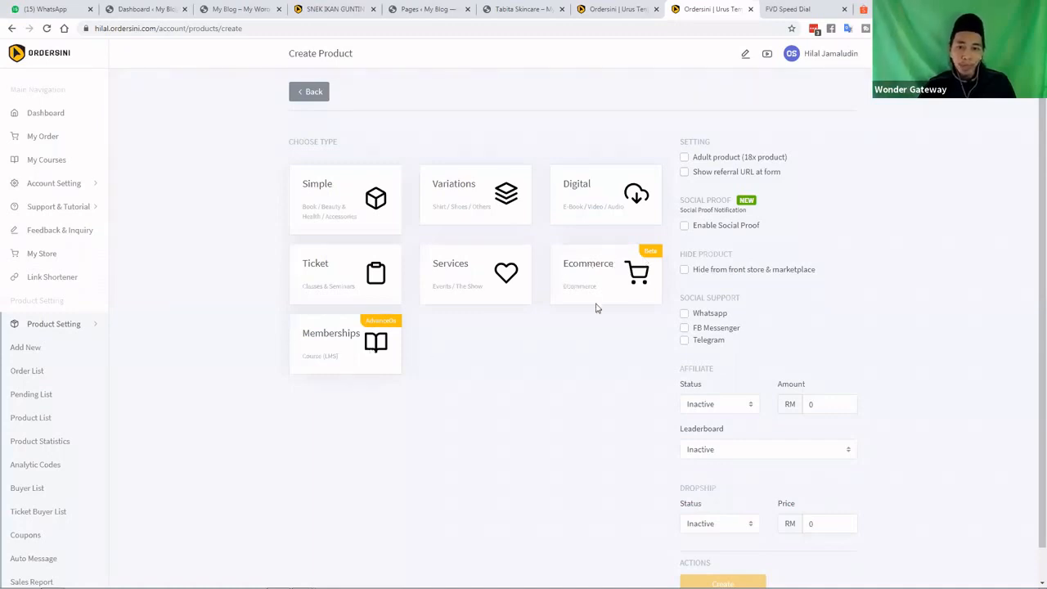
Choose the Simple product type and enable Show referral URL and Social Proof
click(342, 201)
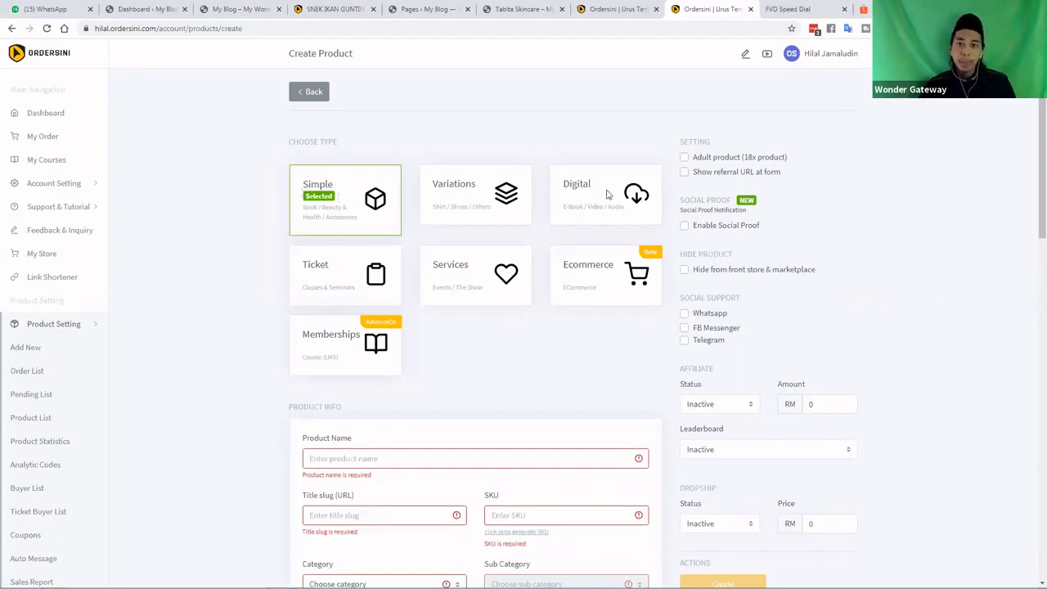
scroll(467, 222, down, 1)
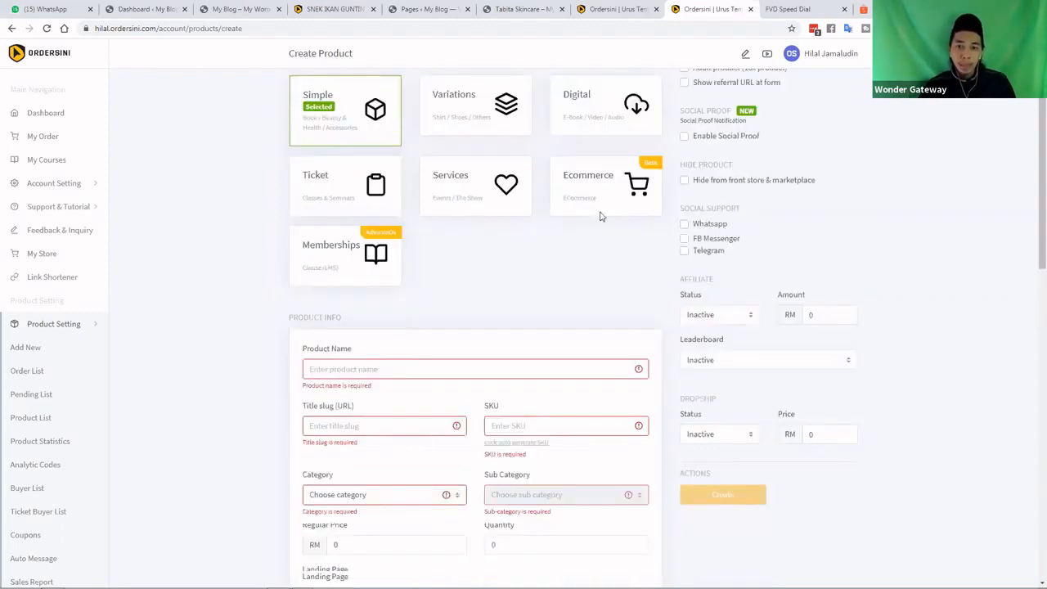
scroll(655, 184, up, 1)
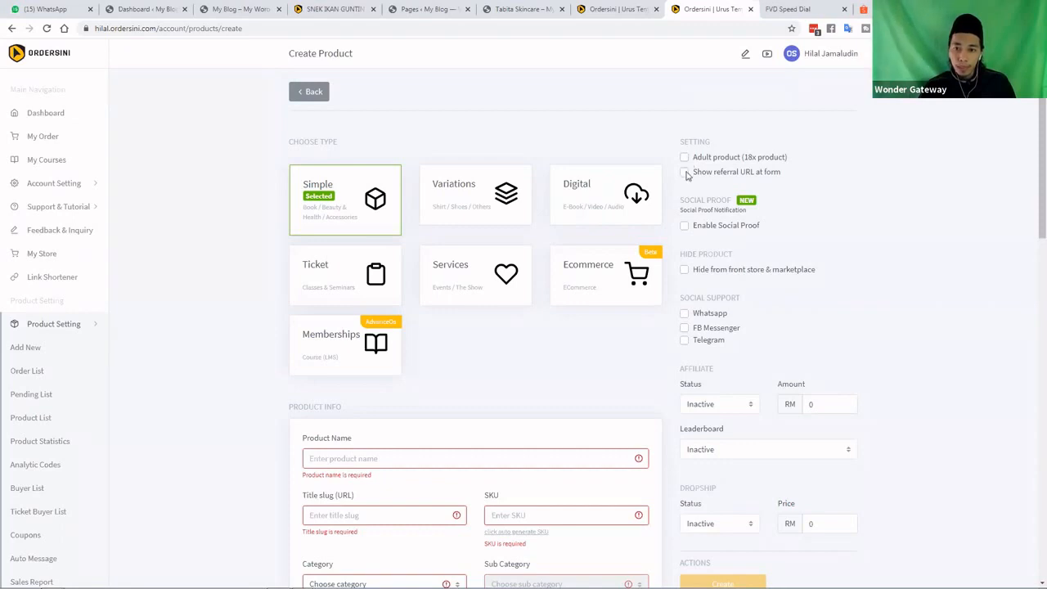
click(685, 173)
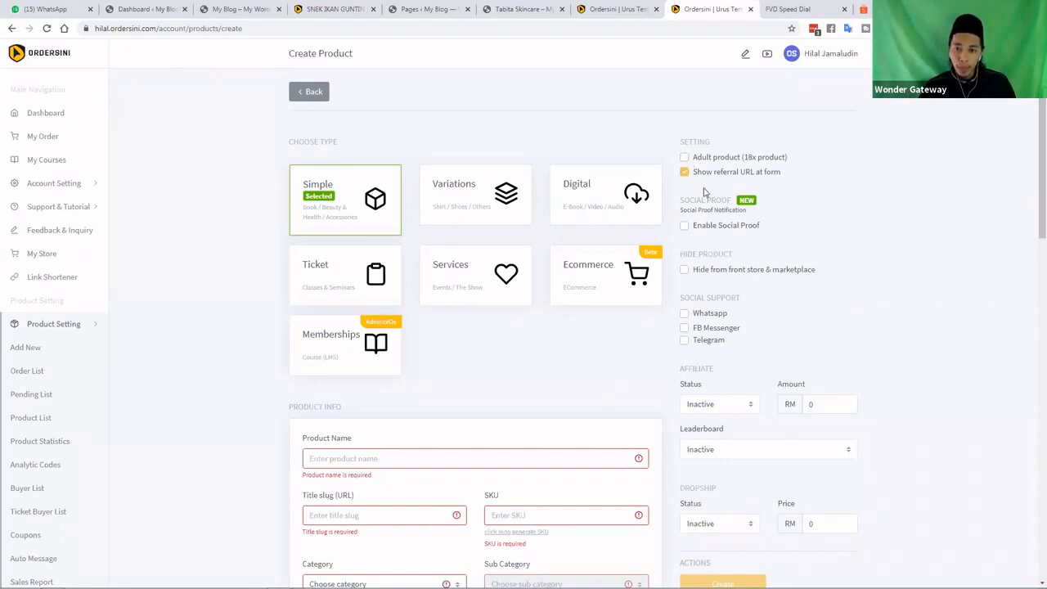
scroll(685, 175, down, 1)
click(685, 172)
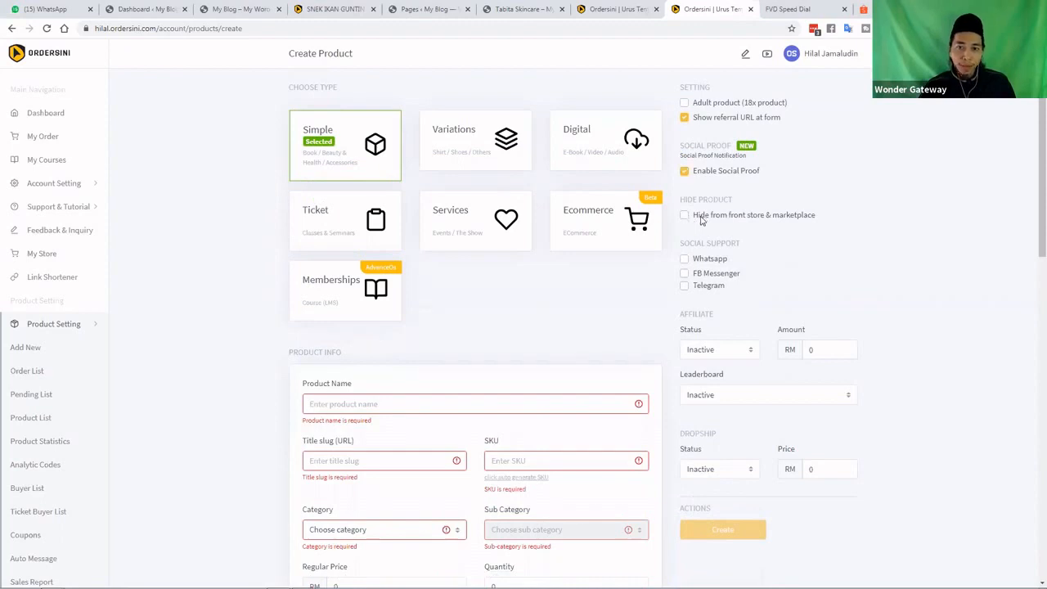
Tick WhatsApp social support and leave Affiliate Status as Inactive
scroll(687, 211, down, 1)
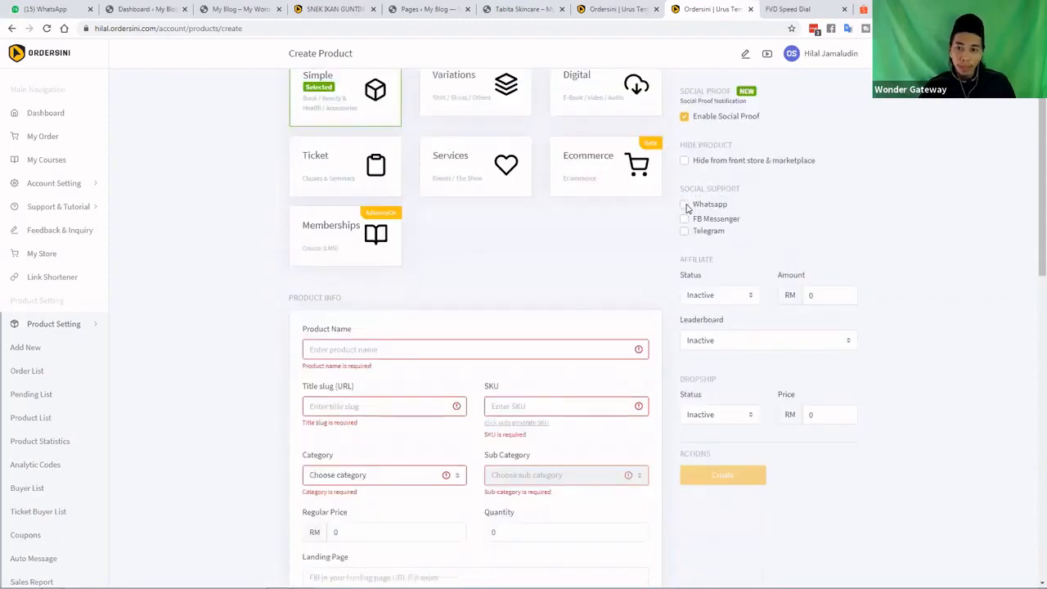
click(686, 206)
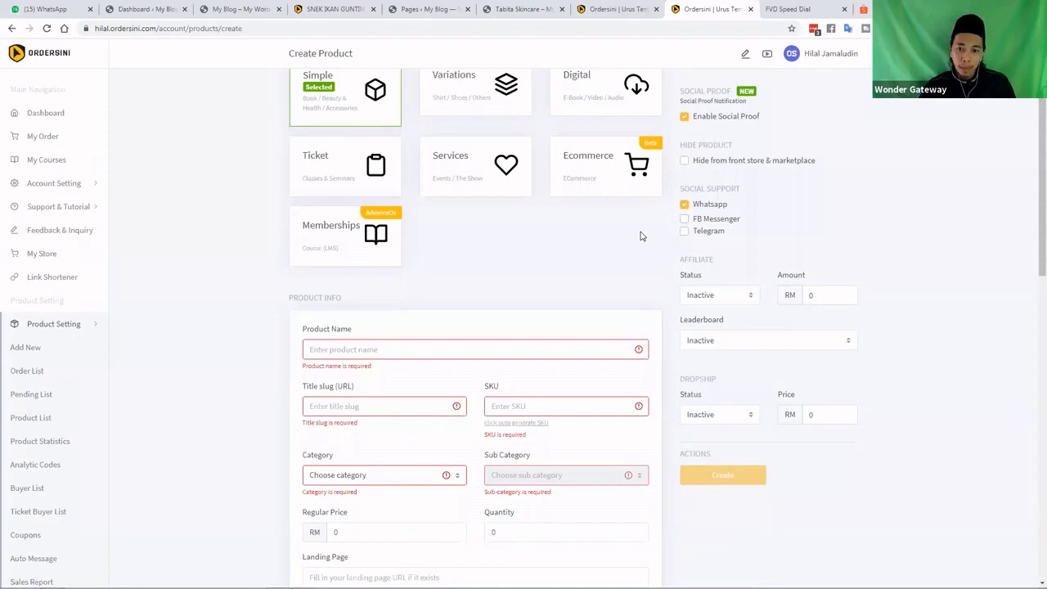
scroll(642, 237, down, 1)
click(701, 240)
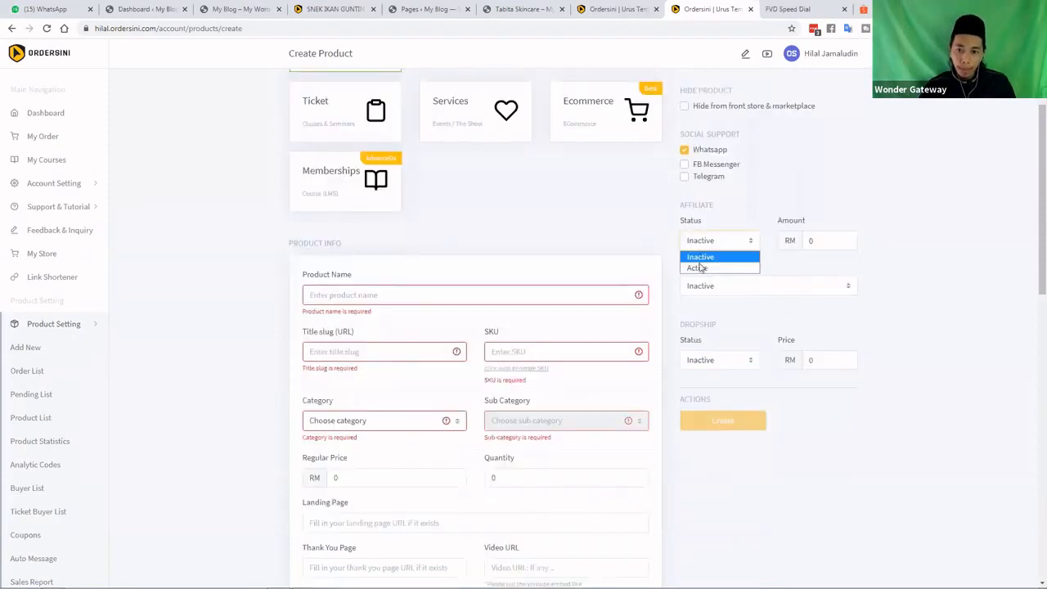
click(700, 267)
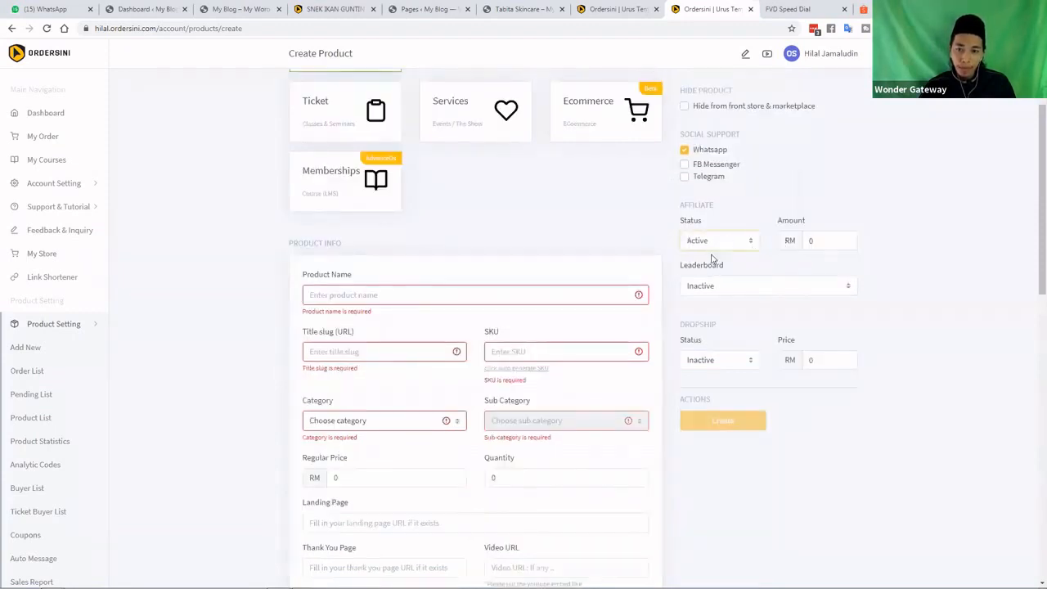
click(711, 255)
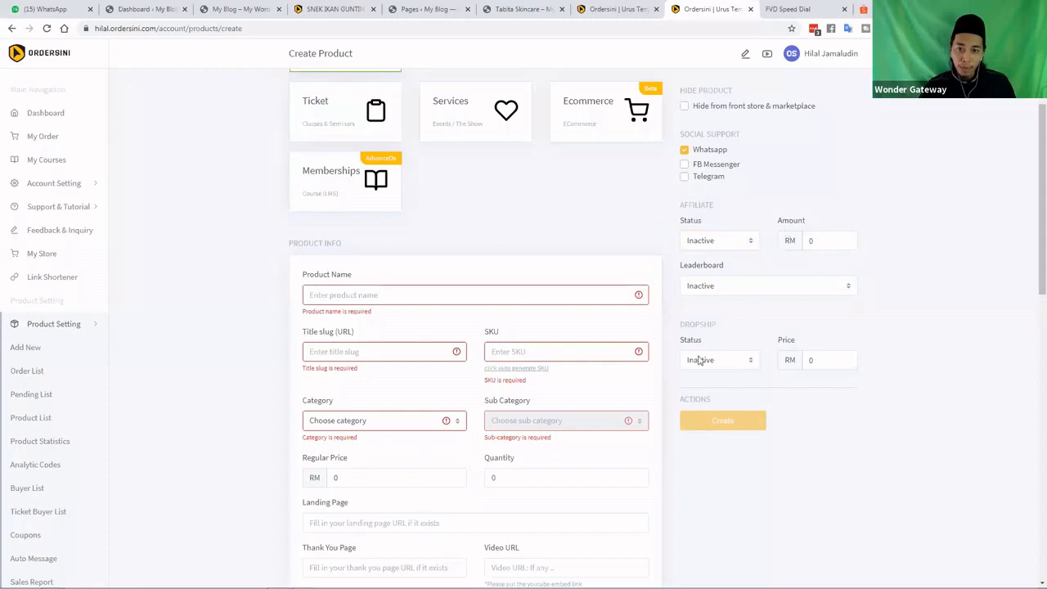
scroll(724, 357, down, 2)
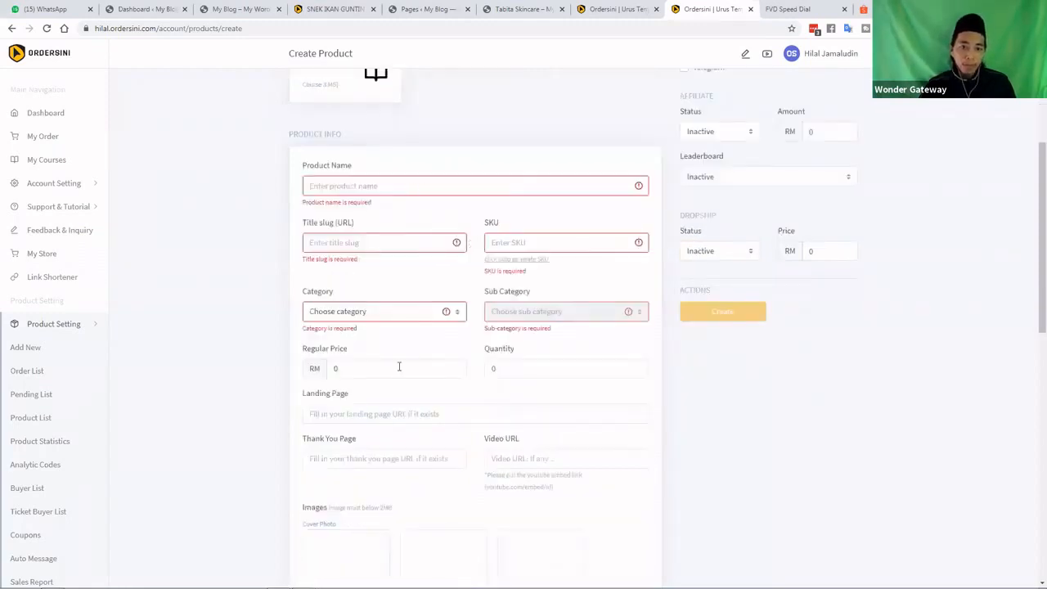
Replace the placeholder 'Product description' heading with the pasted ear cleanser sales text
scroll(397, 360, down, 1)
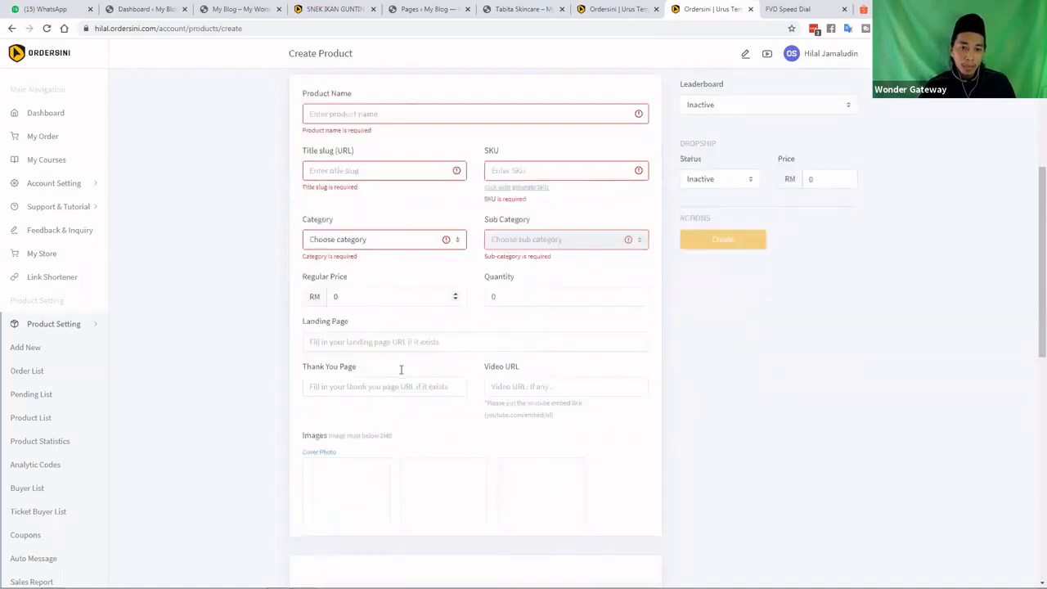
scroll(434, 380, down, 5)
triple_click(465, 391)
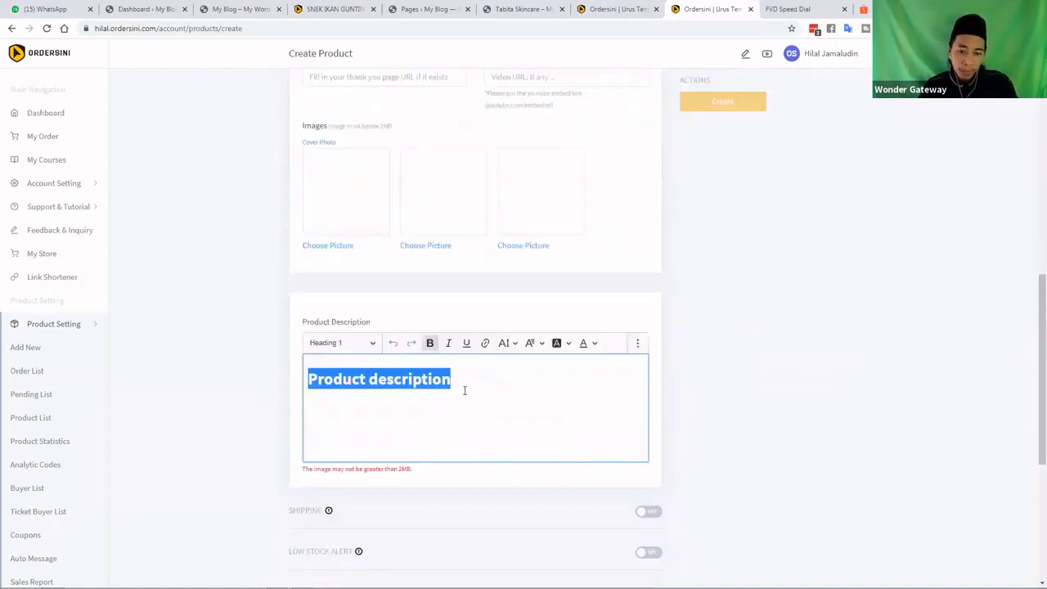
key(BackSpace)
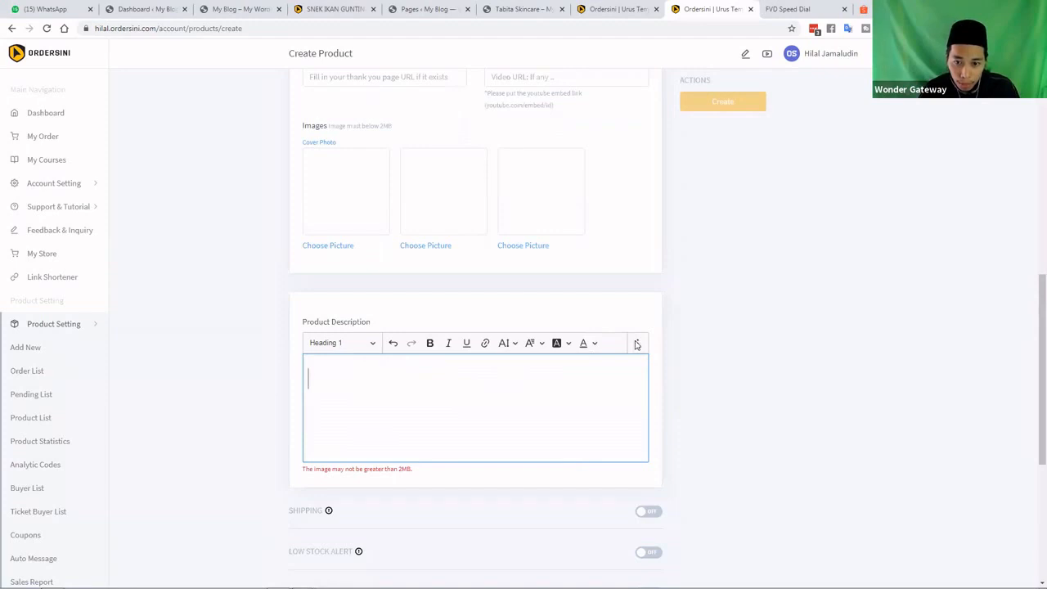
click(637, 344)
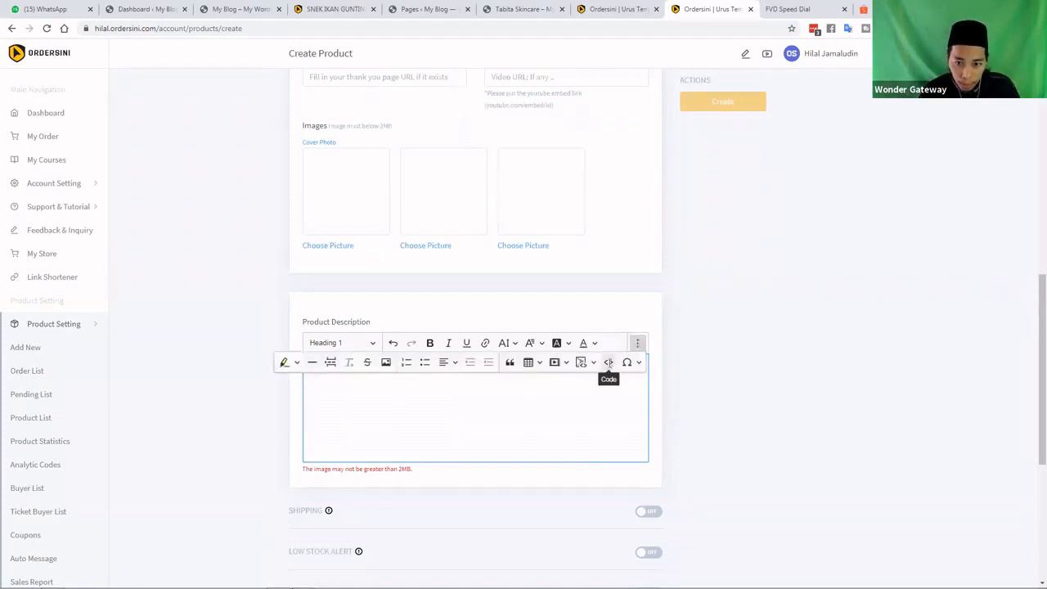
click(522, 392)
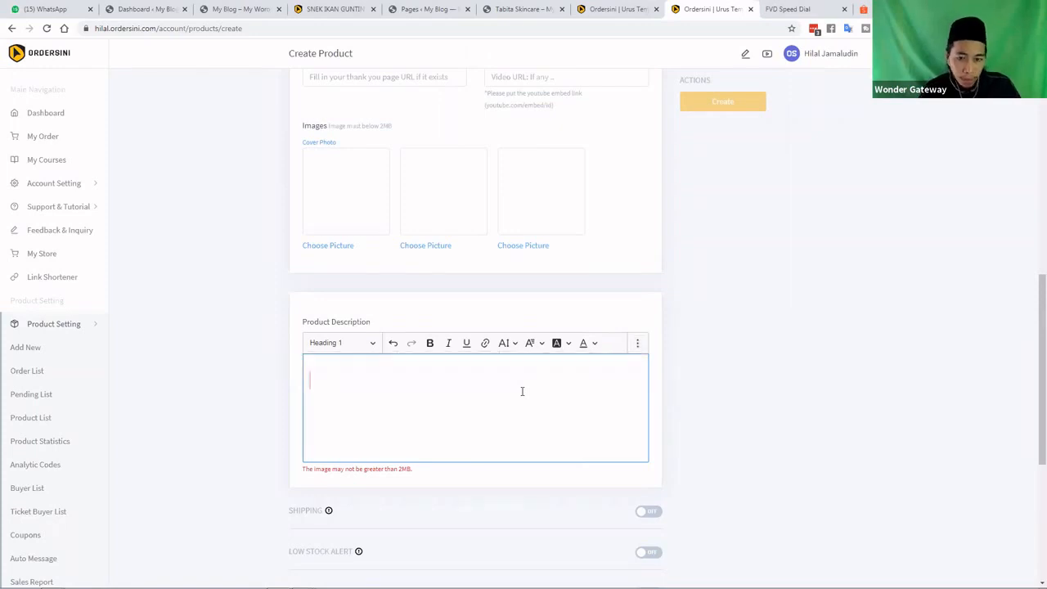
key(ctrl+v)
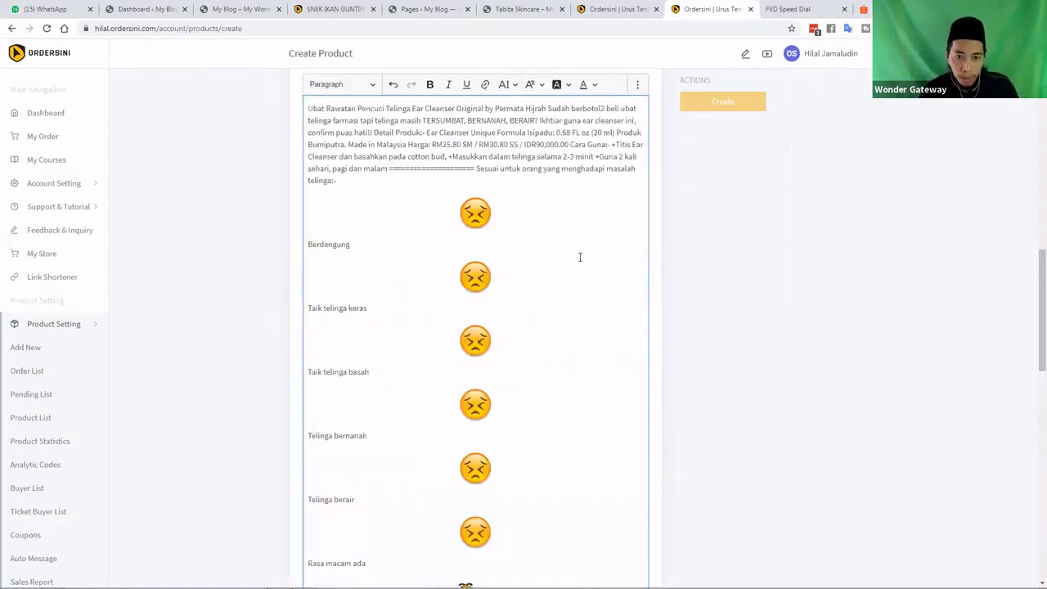
Delete the emojis beside the symptom lines, from the first one down to the caterpillar under Rasa macam ada
click(479, 216)
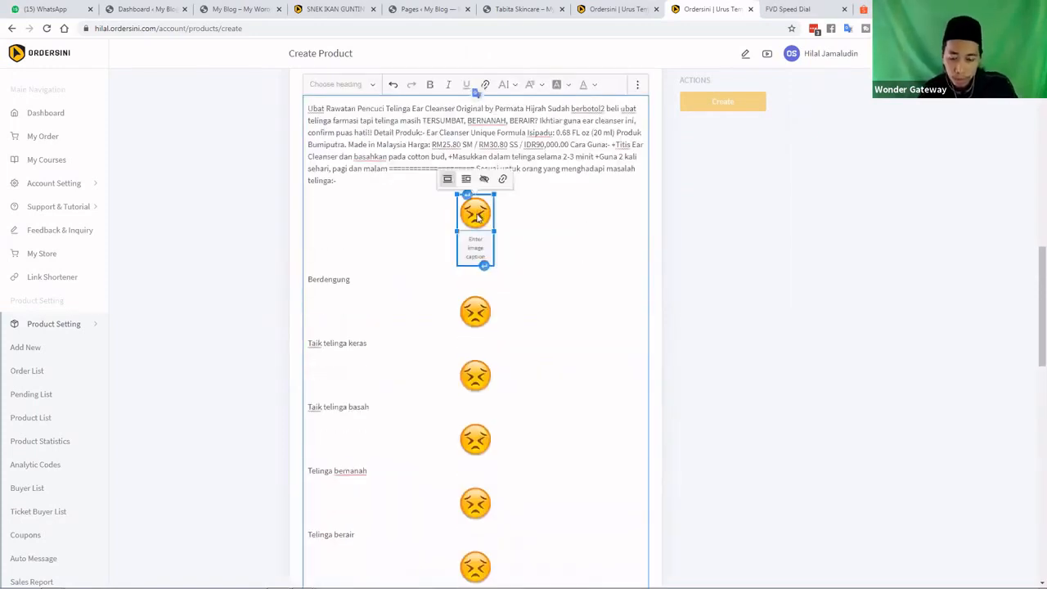
key(Delete)
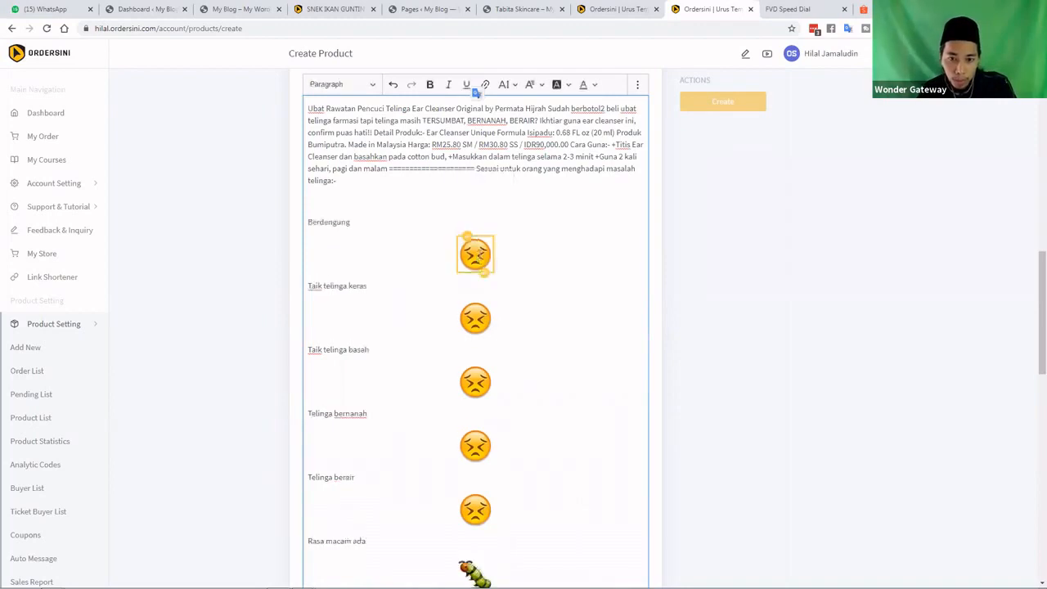
click(480, 268)
key(Delete)
key(Delete)
click(476, 342)
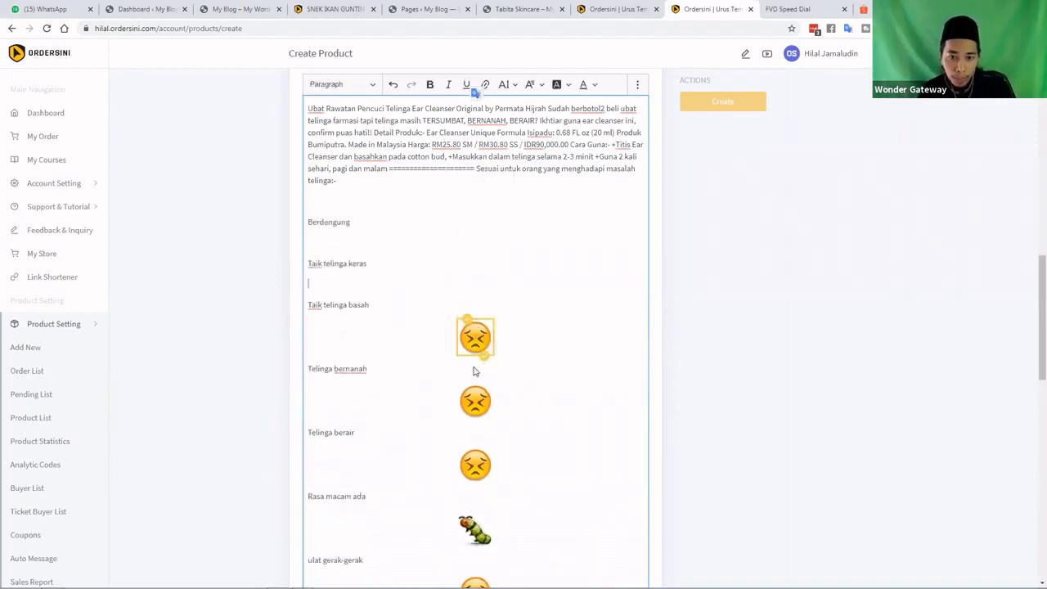
key(Delete)
click(474, 373)
key(Delete)
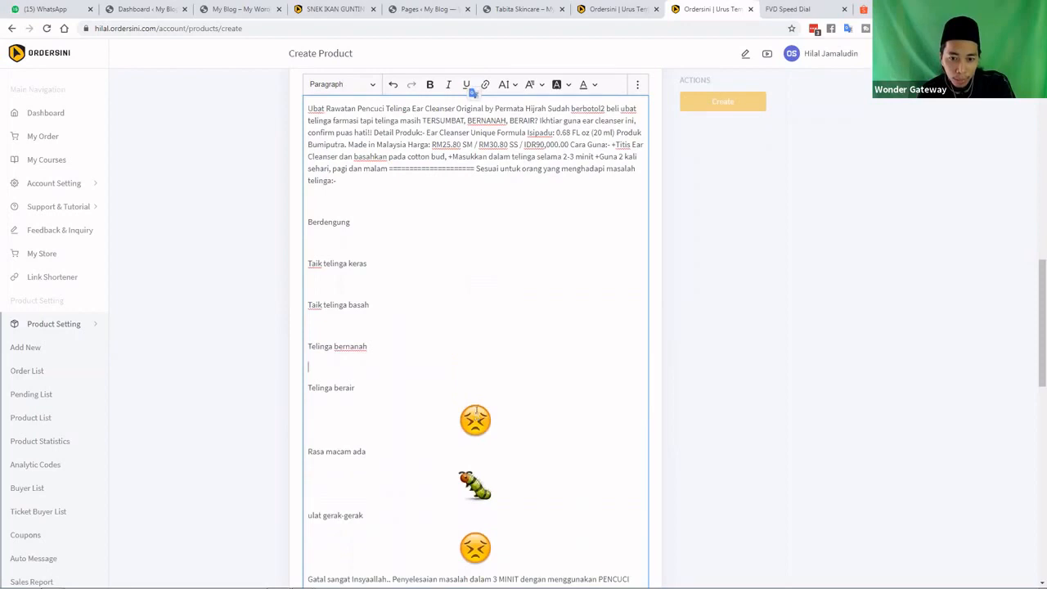
click(477, 411)
key(Delete)
click(474, 462)
Delete the remaining sad, thumbs-up, winking and smiling emojis further down the description
key(Delete)
scroll(475, 409, down, 2)
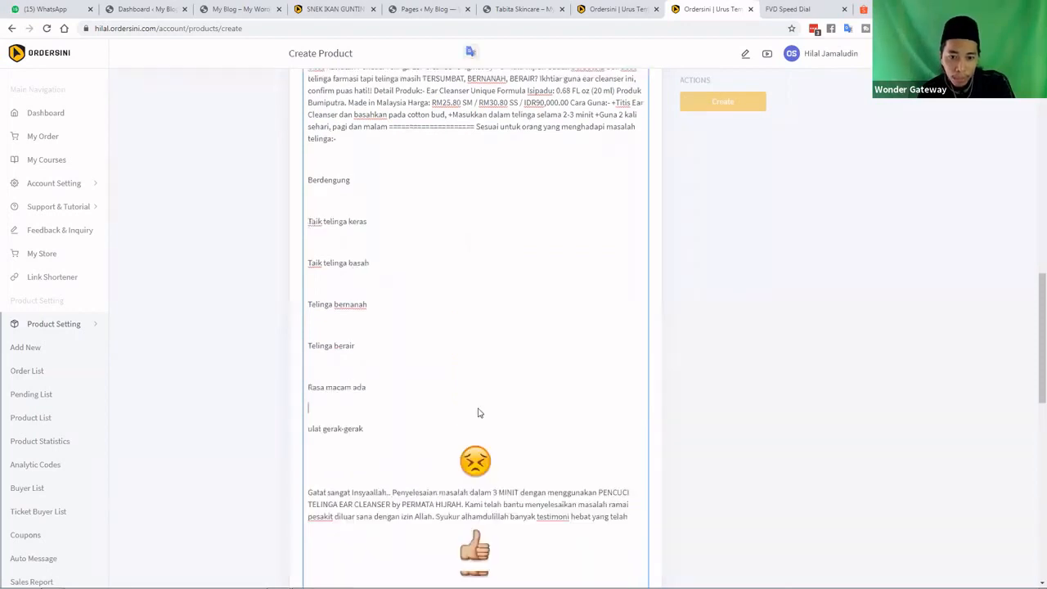
click(475, 393)
key(Delete)
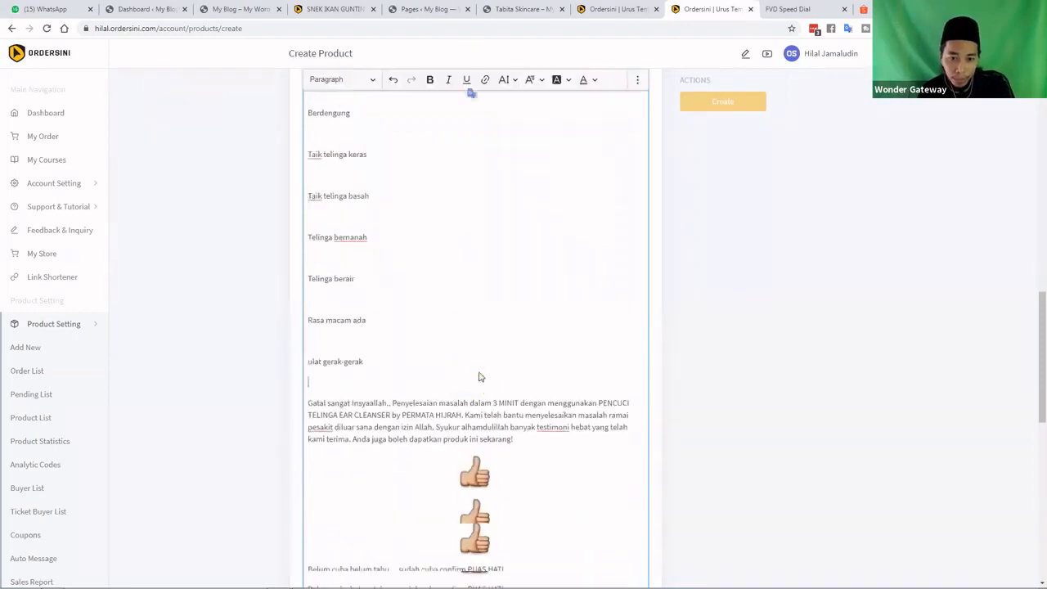
scroll(479, 376, down, 2)
click(481, 391)
key(Delete)
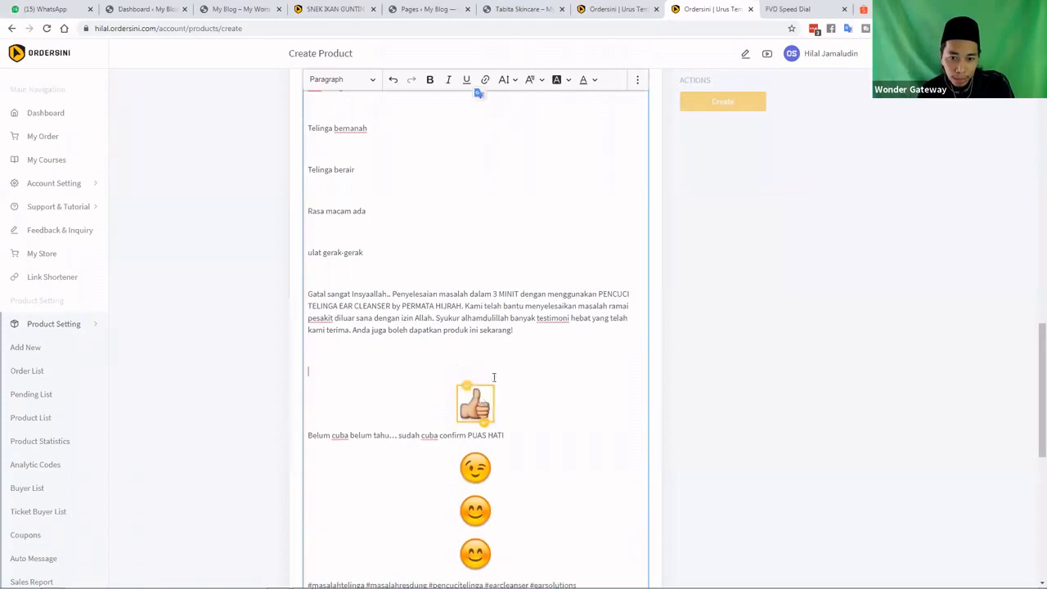
click(478, 398)
key(Delete)
scroll(478, 355, down, 2)
click(477, 345)
key(Delete)
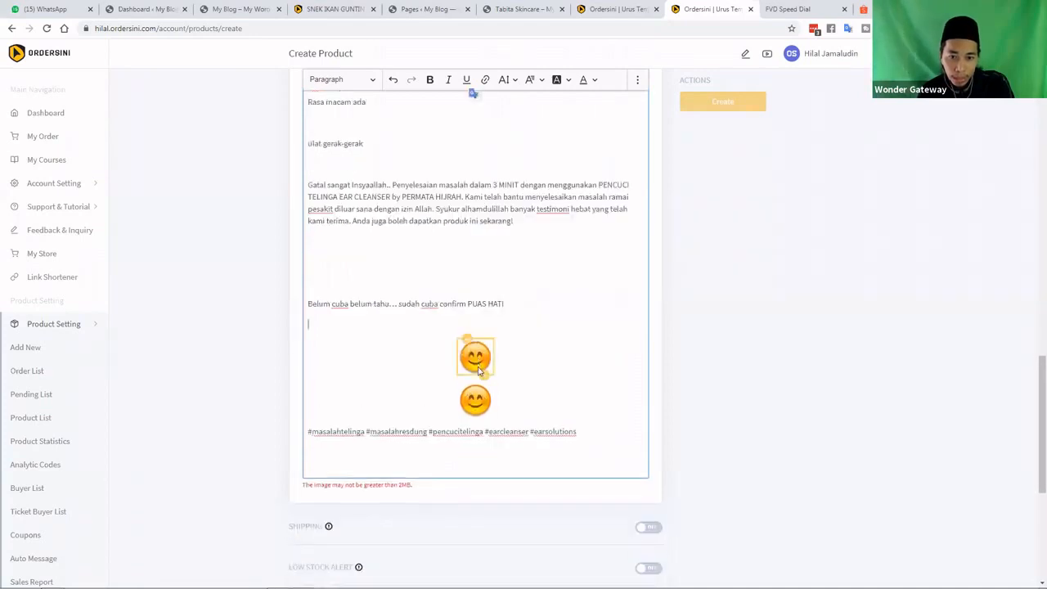
click(480, 361)
key(Delete)
click(476, 377)
key(Delete)
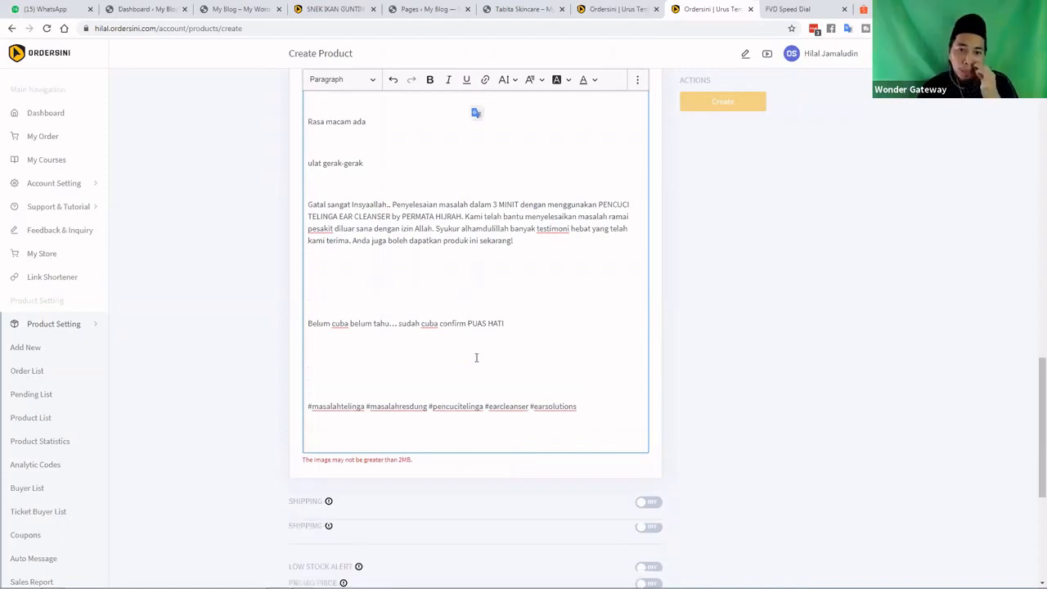
Start 'Sudah berbotol2' and 'Ear Cleanser Unique Formula' on their own lines in the description
scroll(636, 299, up, 7)
click(637, 303)
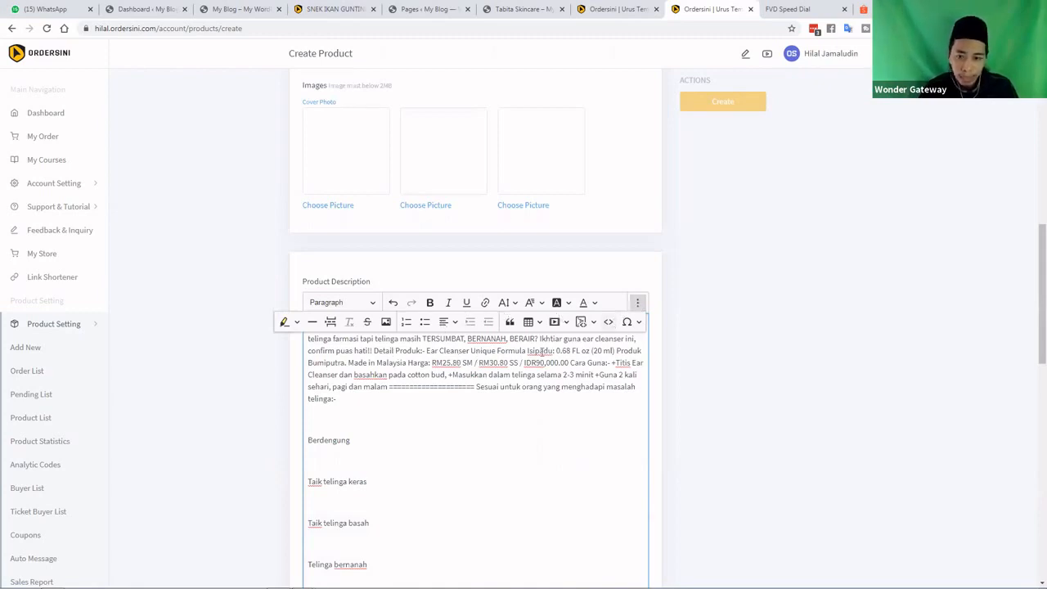
click(574, 341)
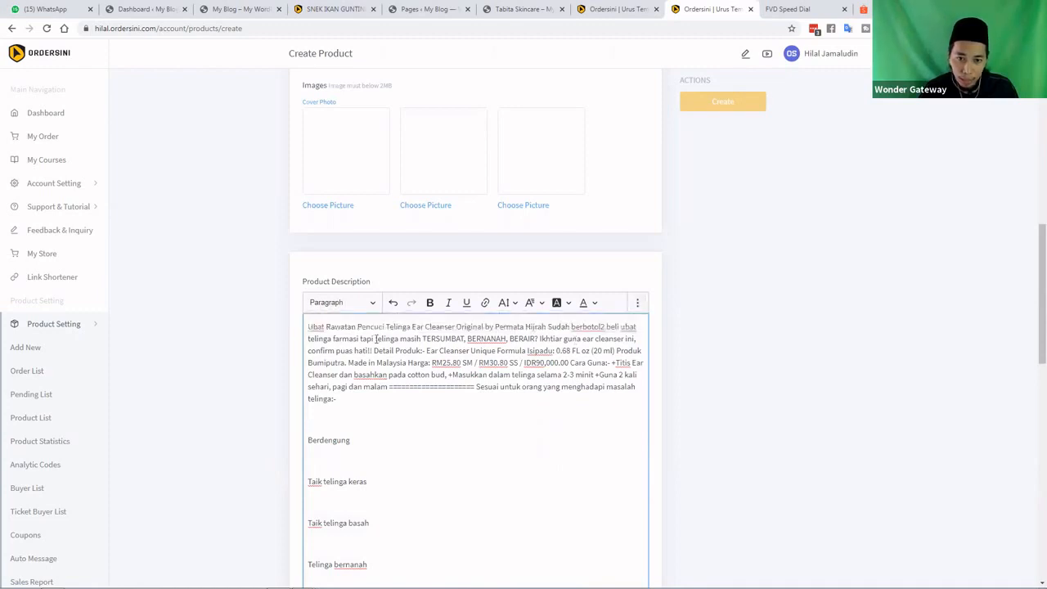
double_click(377, 339)
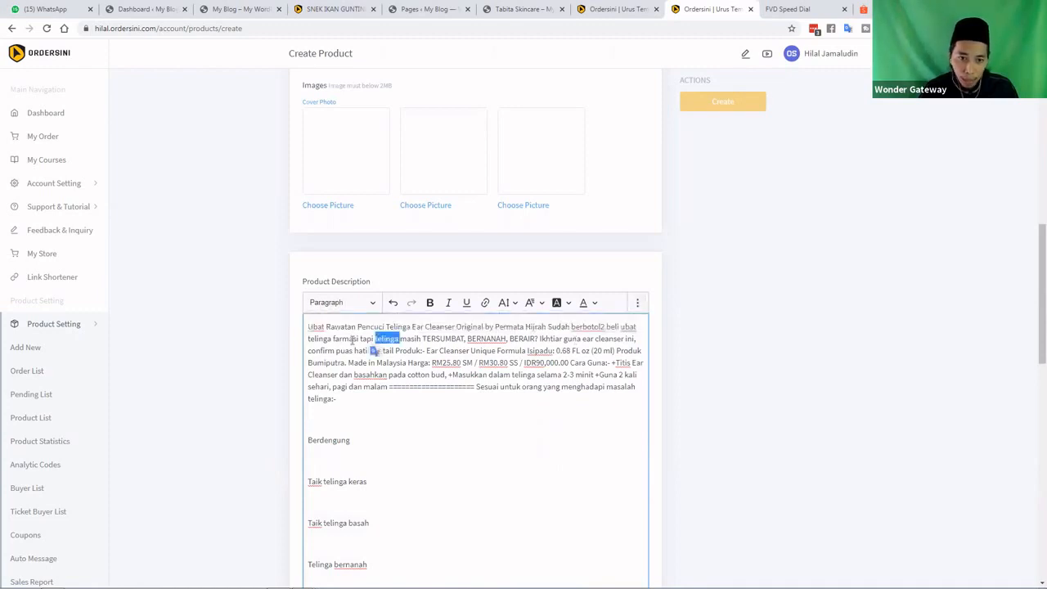
click(369, 303)
double_click(407, 349)
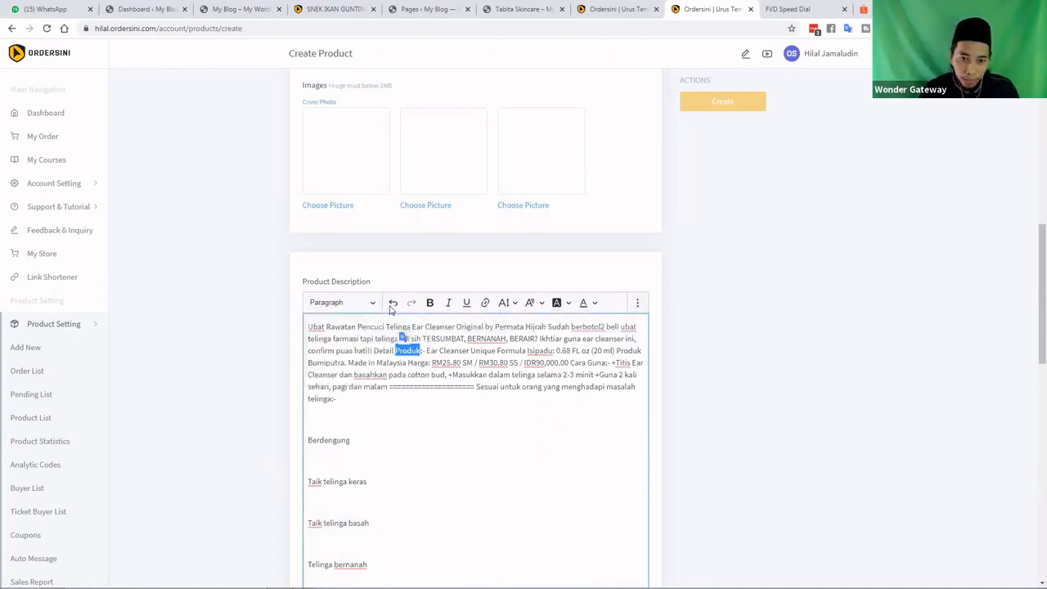
click(452, 374)
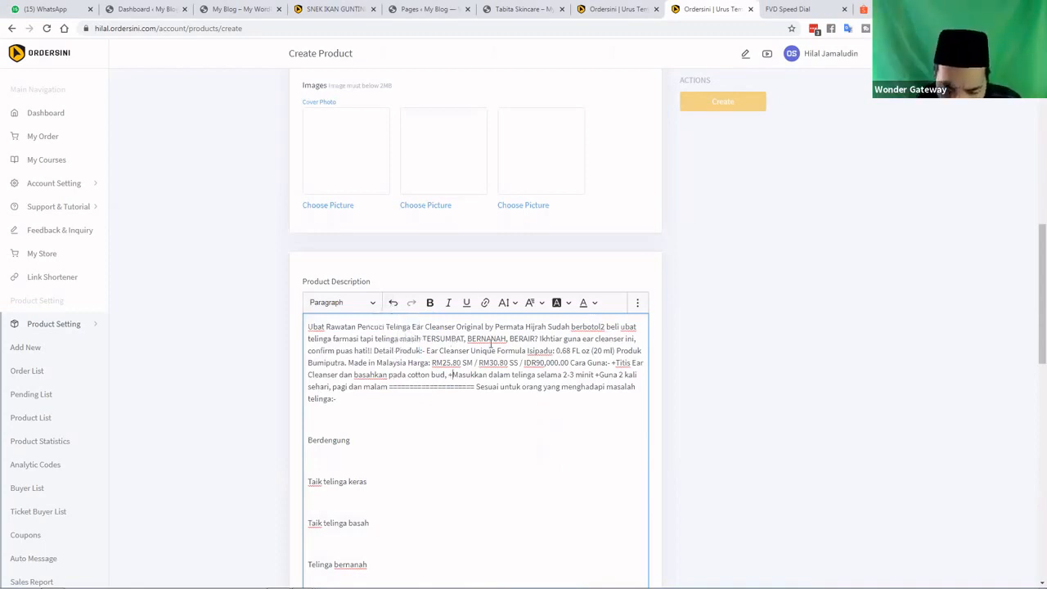
click(549, 327)
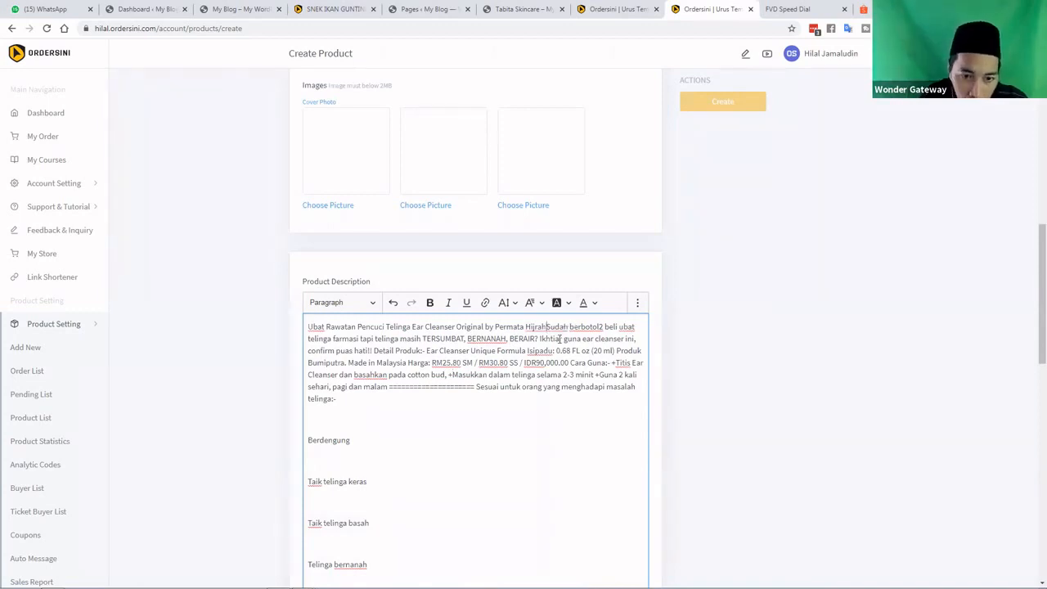
key(Return)
key(Return)
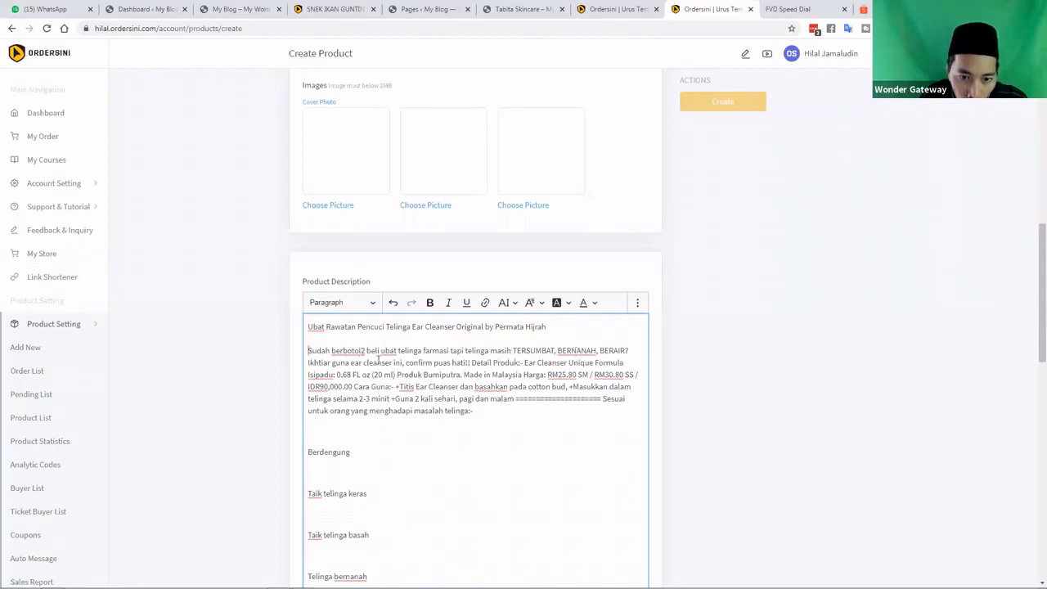
click(525, 364)
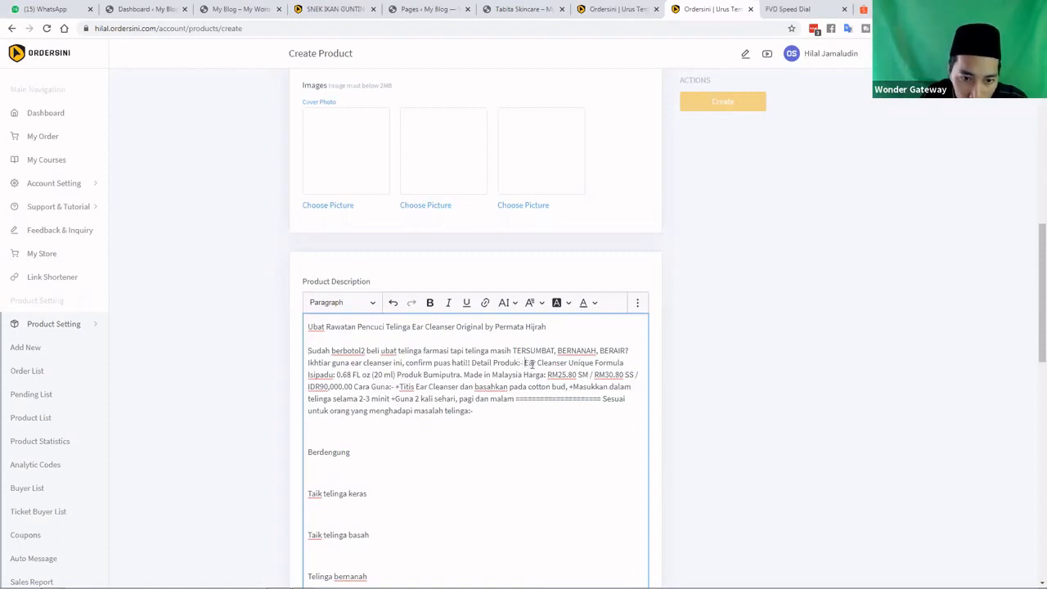
key(Return)
key(Return)
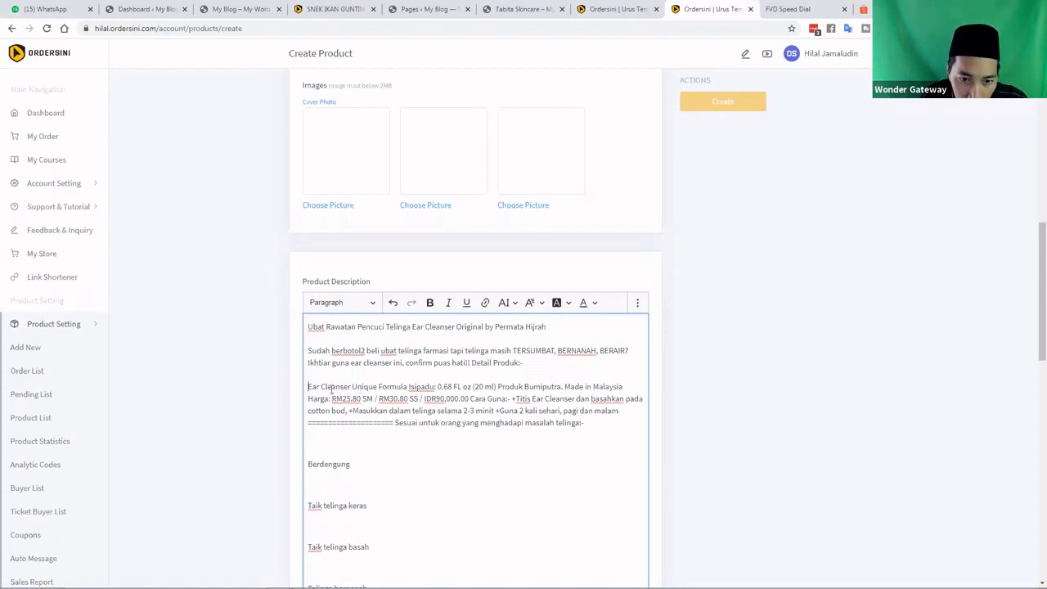
Put Detail Produk, Isipadu, Produk Bumiputra, Harga and Cara Guna on separate lines
click(472, 363)
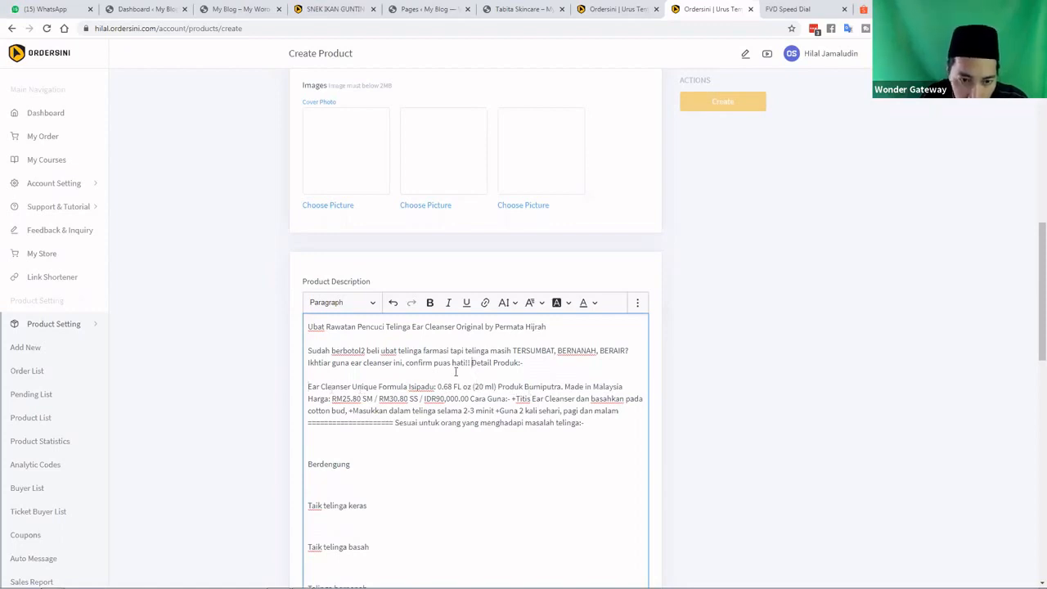
key(Return)
key(Return)
click(310, 409)
key(BackSpace)
key(BackSpace)
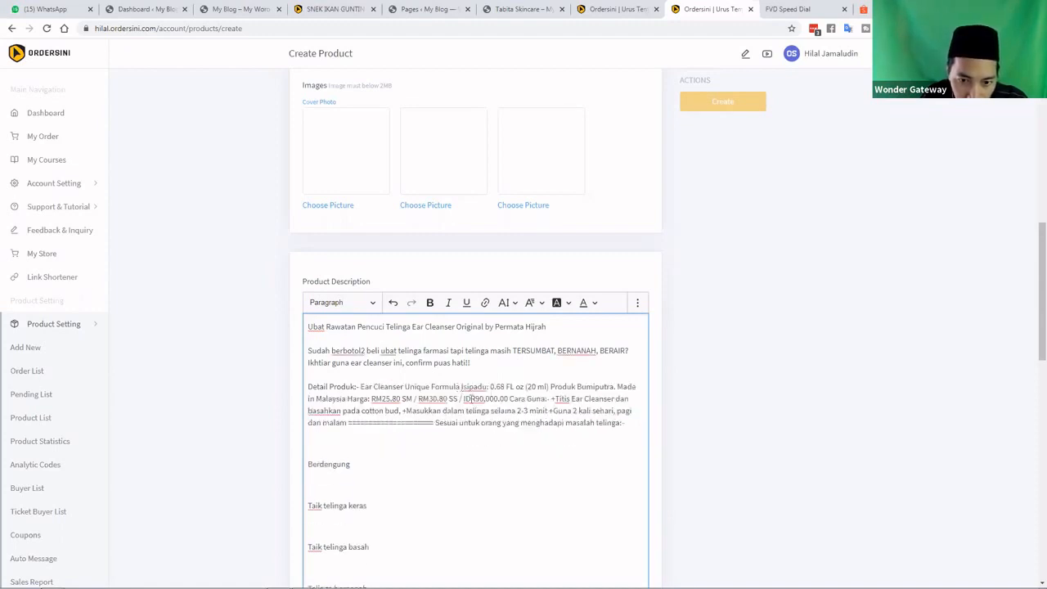
key(Return)
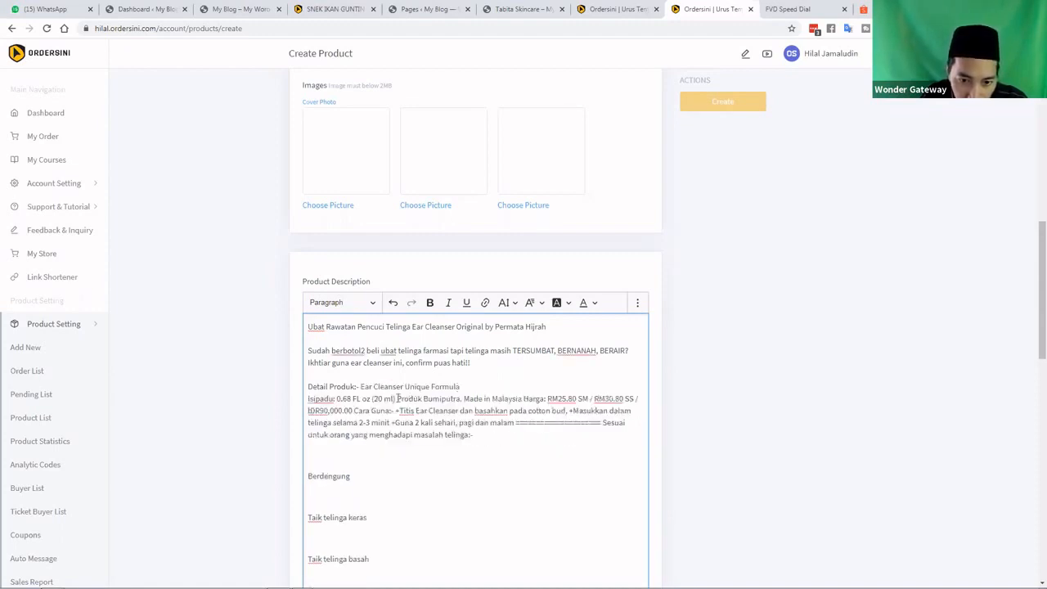
click(397, 399)
key(Return)
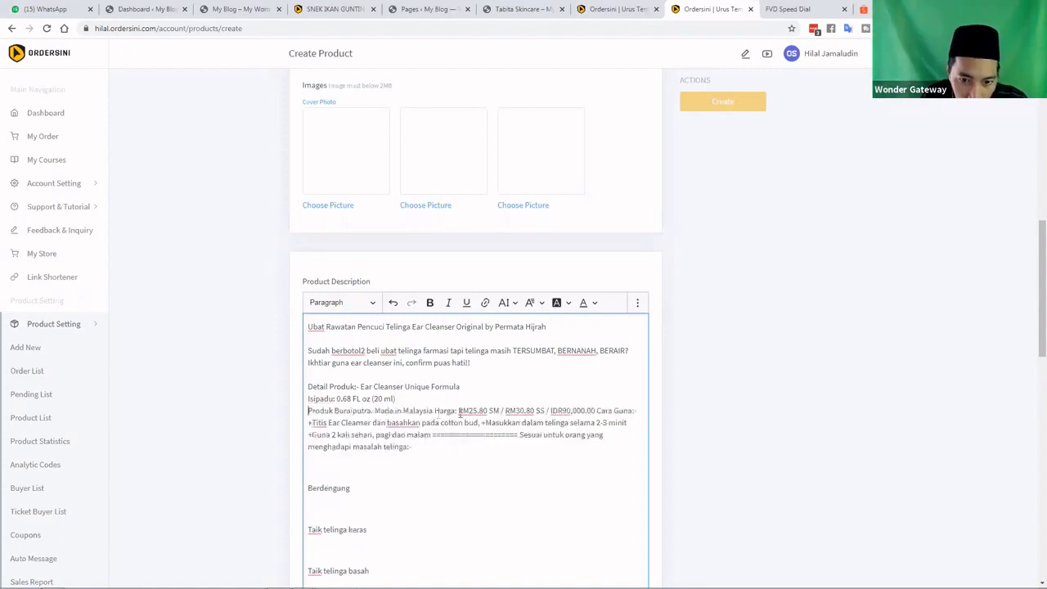
click(434, 411)
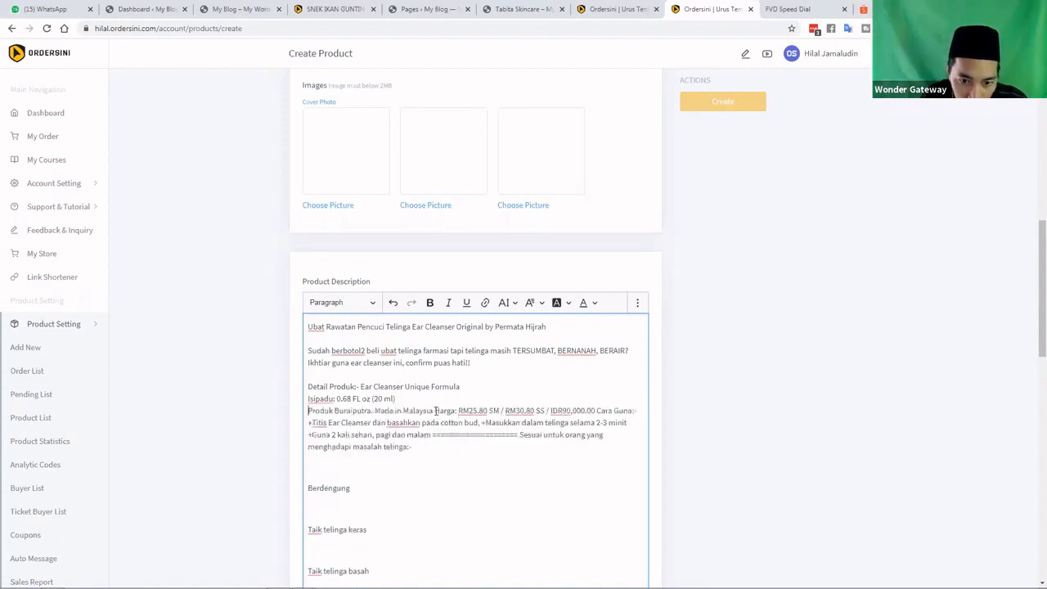
key(Return)
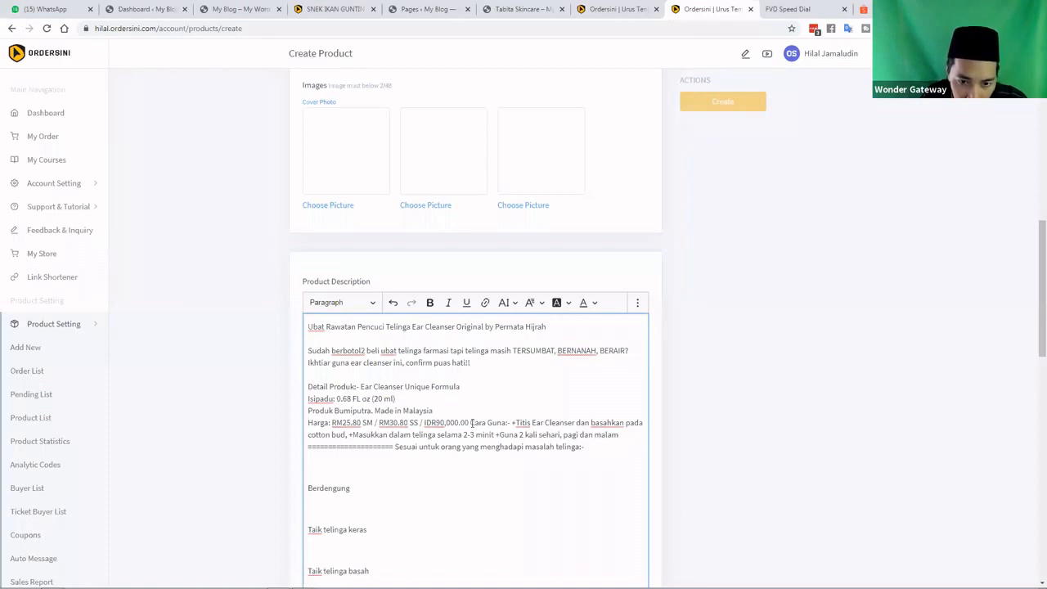
click(457, 425)
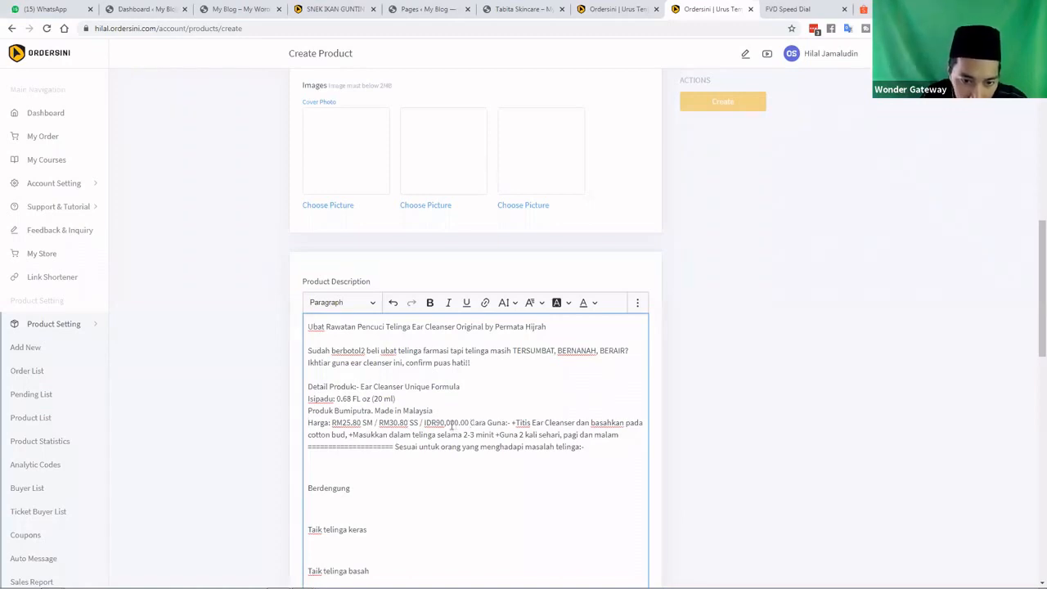
key(Return)
key(Return)
Put the Titis, Masukkan and Guna 2 kali sehari steps on '+' lines, splitting off the divider and Sesuai untuk orang
scroll(350, 392, down, 1)
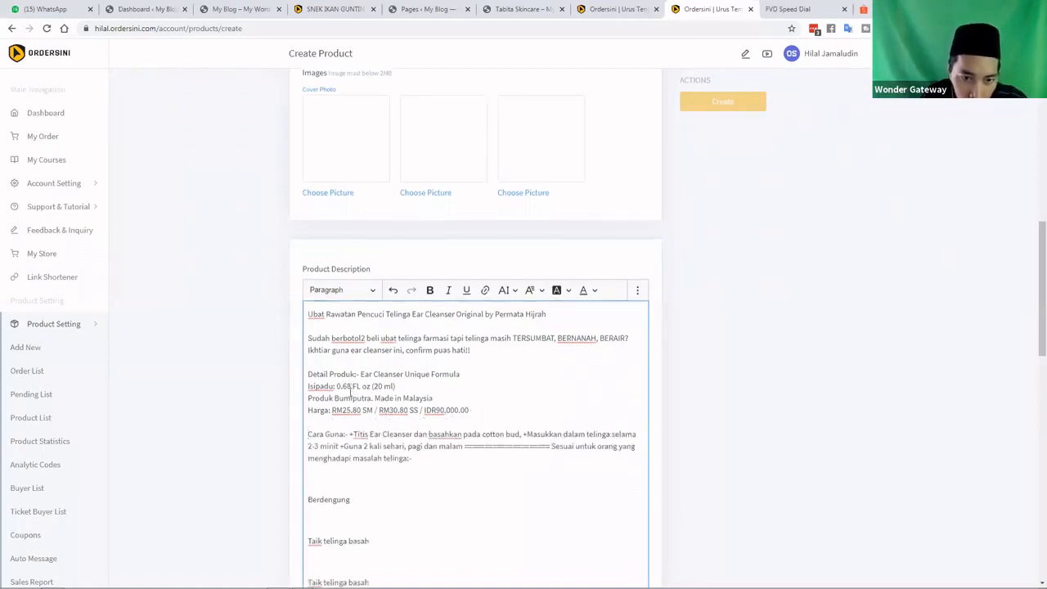
scroll(351, 393, down, 1)
click(351, 392)
key(BackSpace)
key(Return)
key(Return)
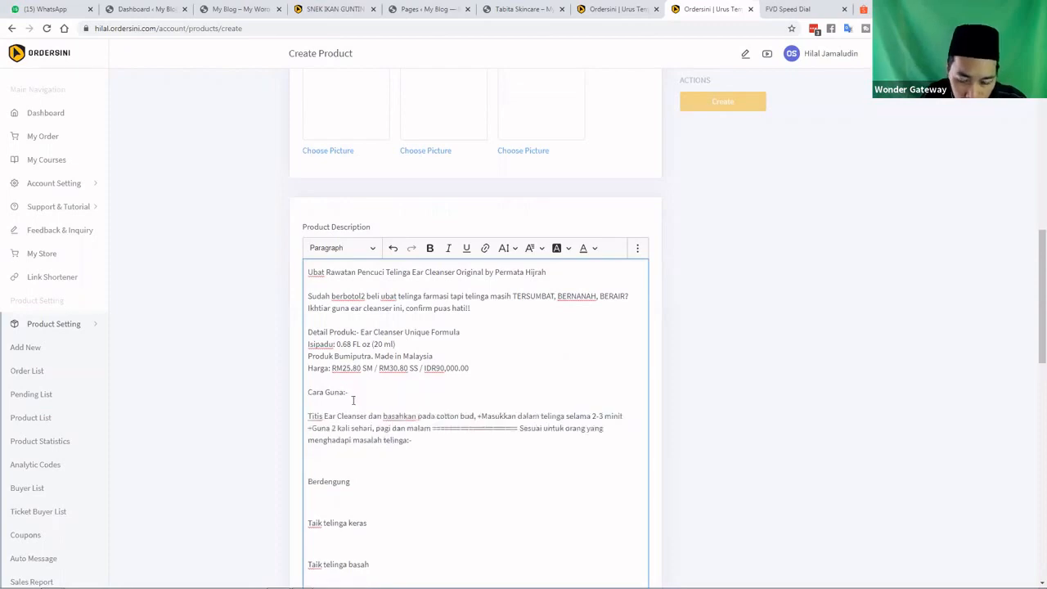
text(+)
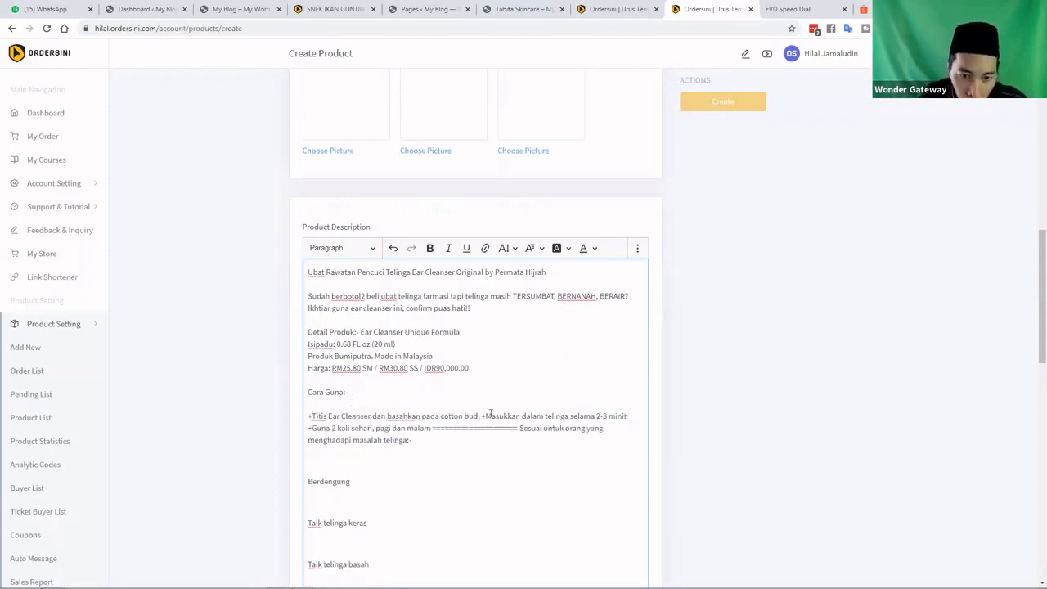
click(482, 415)
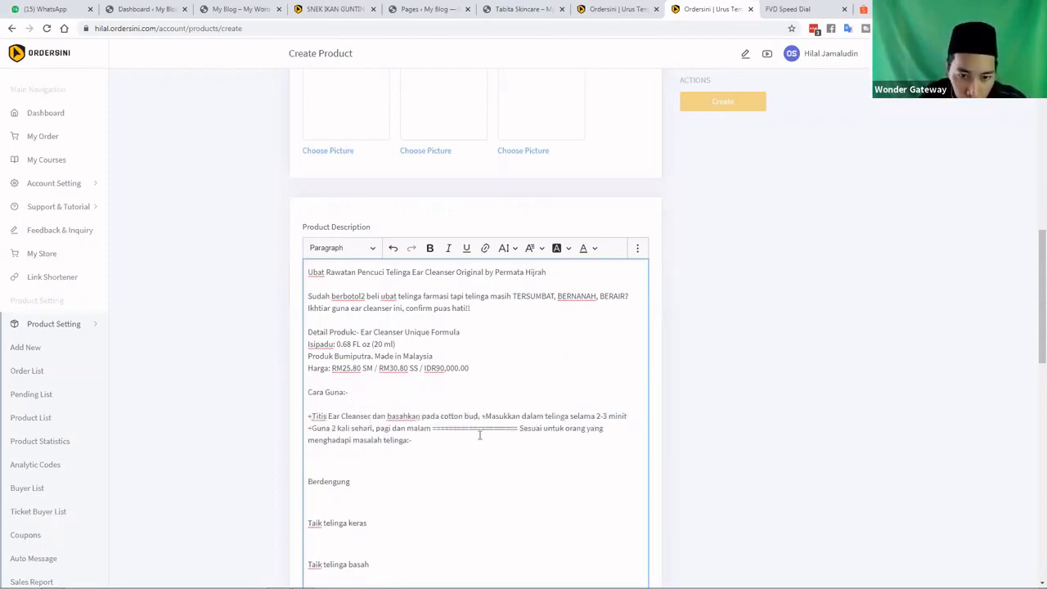
key(Return)
text(+)
click(455, 428)
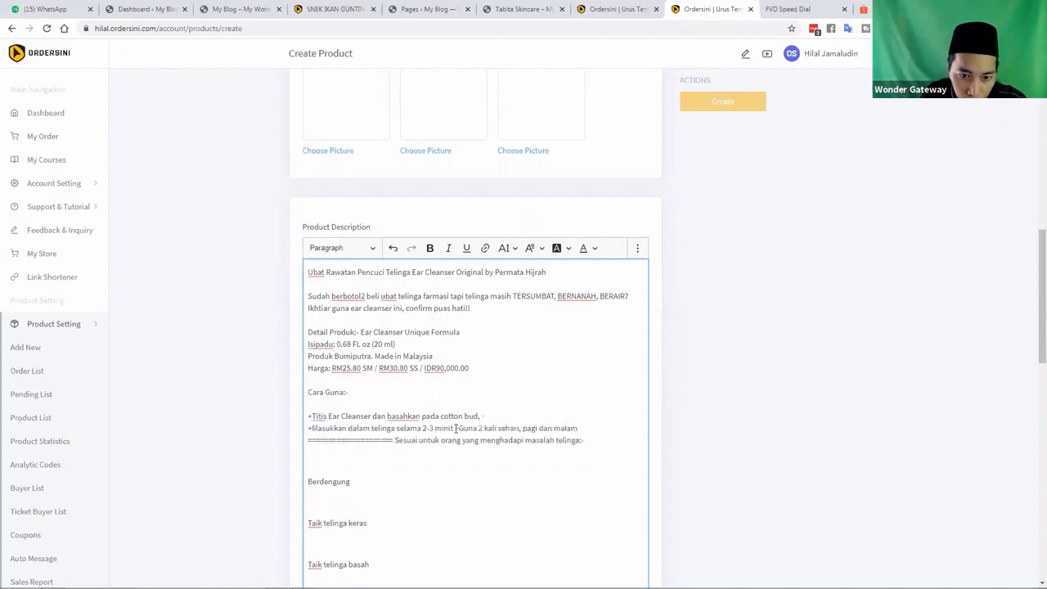
key(Return)
click(434, 441)
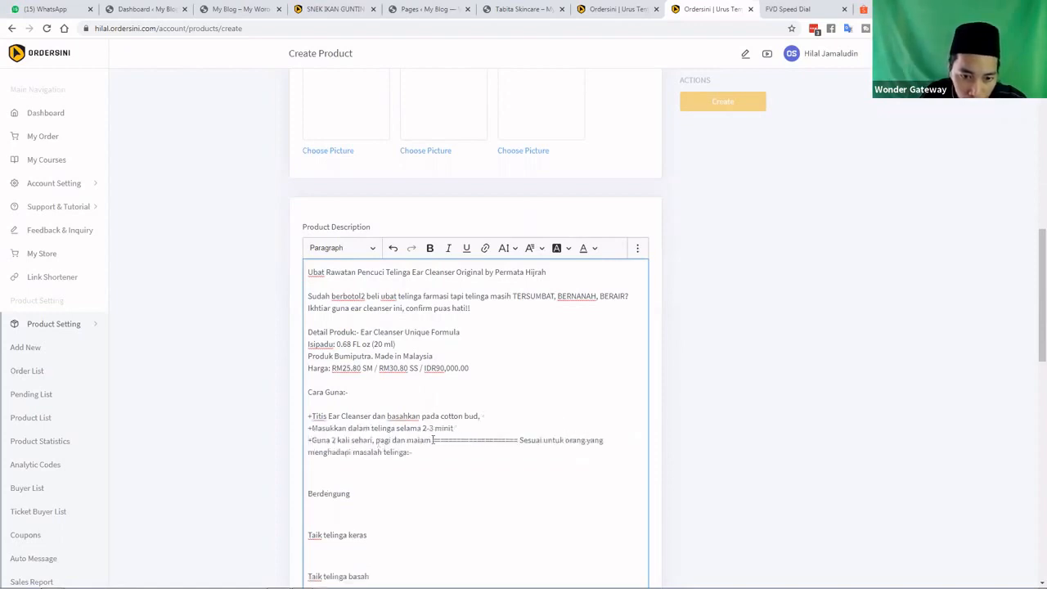
key(Return)
key(Return)
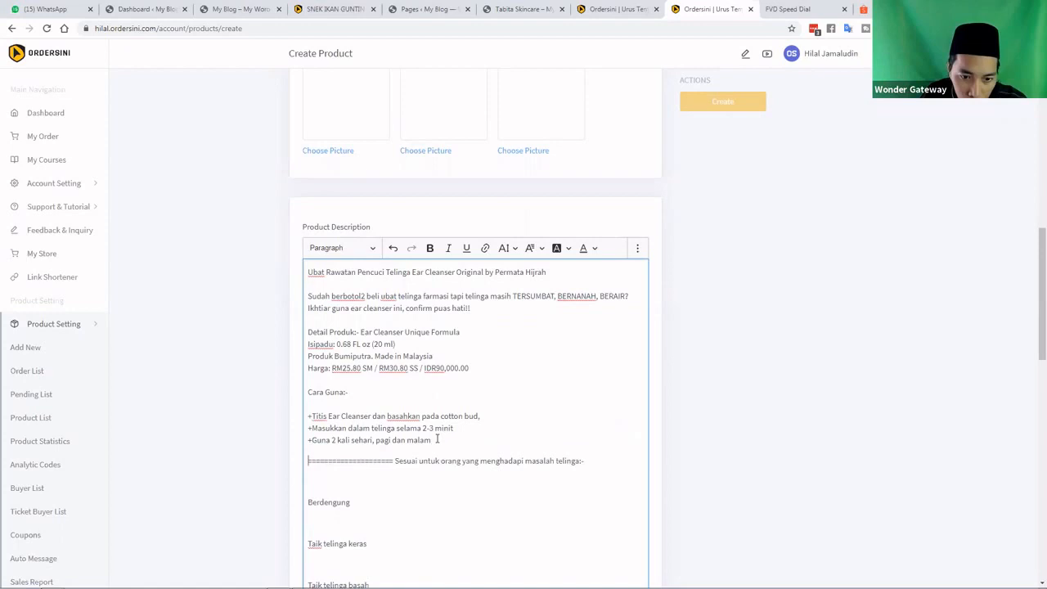
click(394, 461)
key(Return)
key(Return)
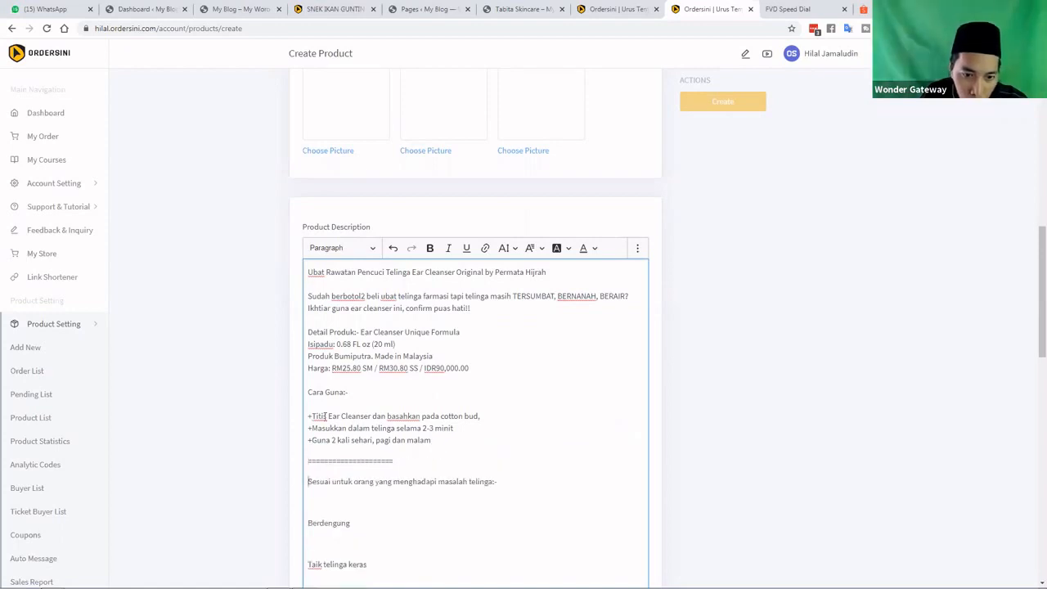
Remove the blank gaps between Berdengung, Taik telinga keras, Taik telinga basah, Telinga bernanah and Telinga berair
scroll(369, 414, down, 1)
click(310, 414)
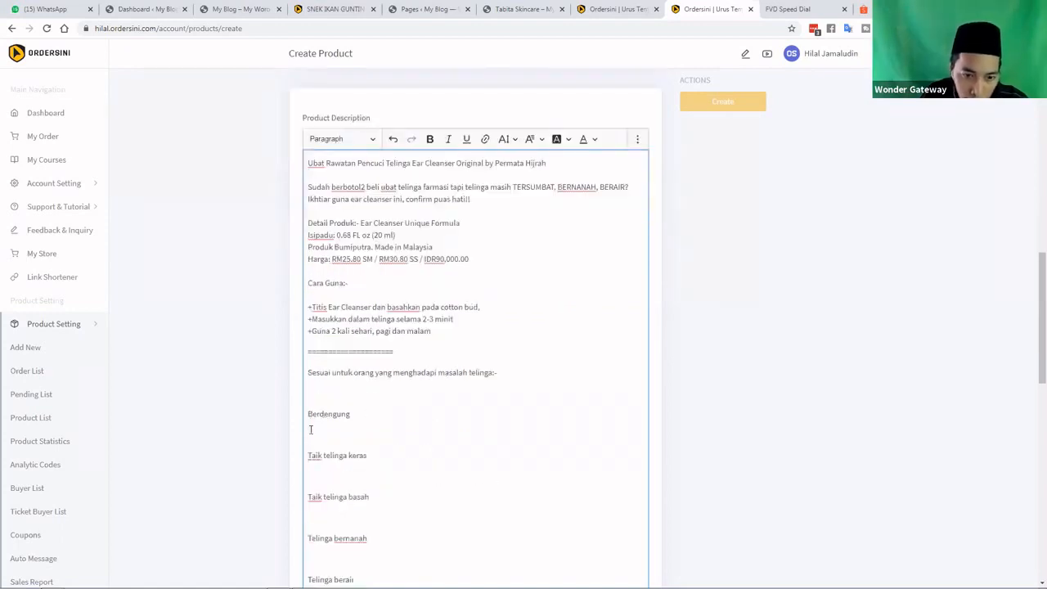
key(BackSpace)
click(309, 435)
key(BackSpace)
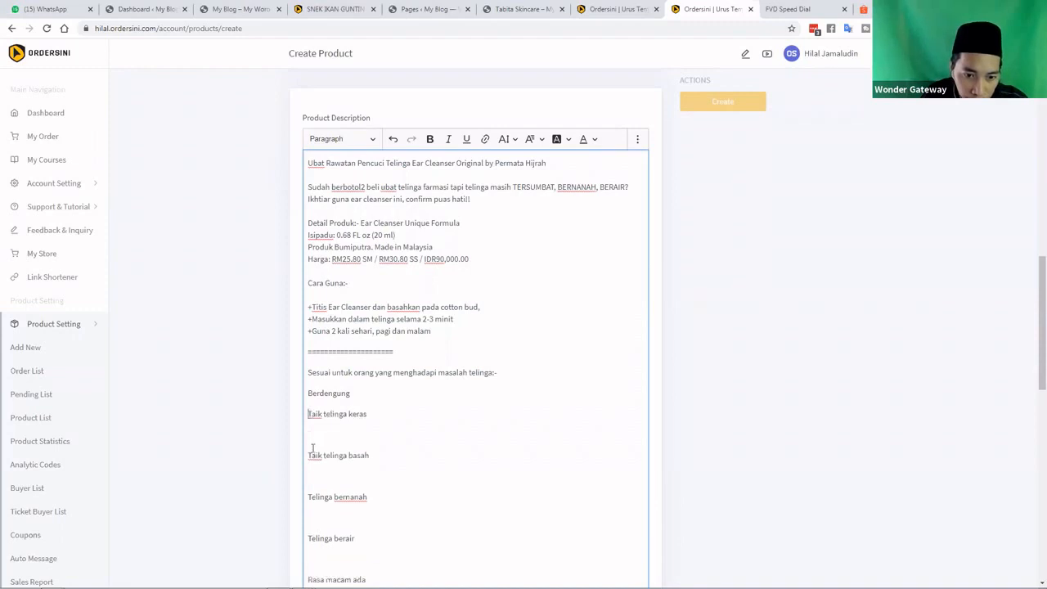
key(BackSpace)
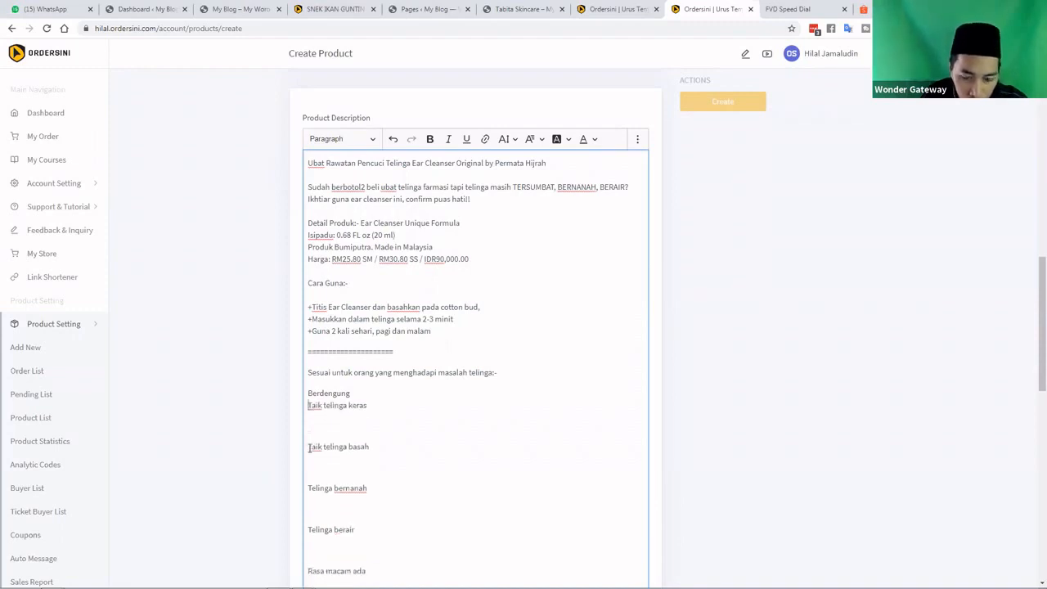
click(310, 447)
key(BackSpace)
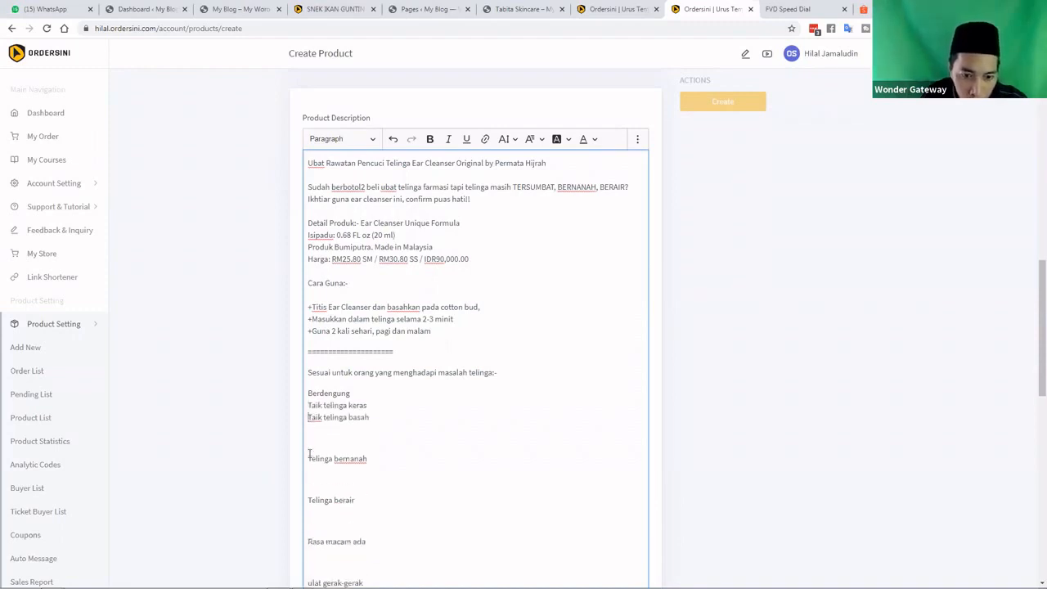
click(309, 458)
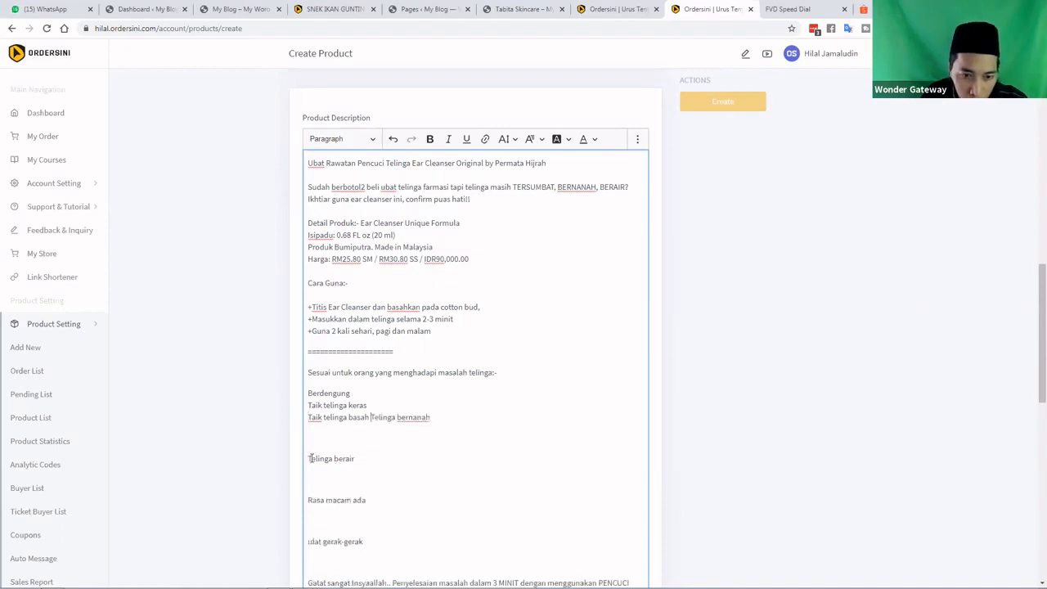
key(BackSpace)
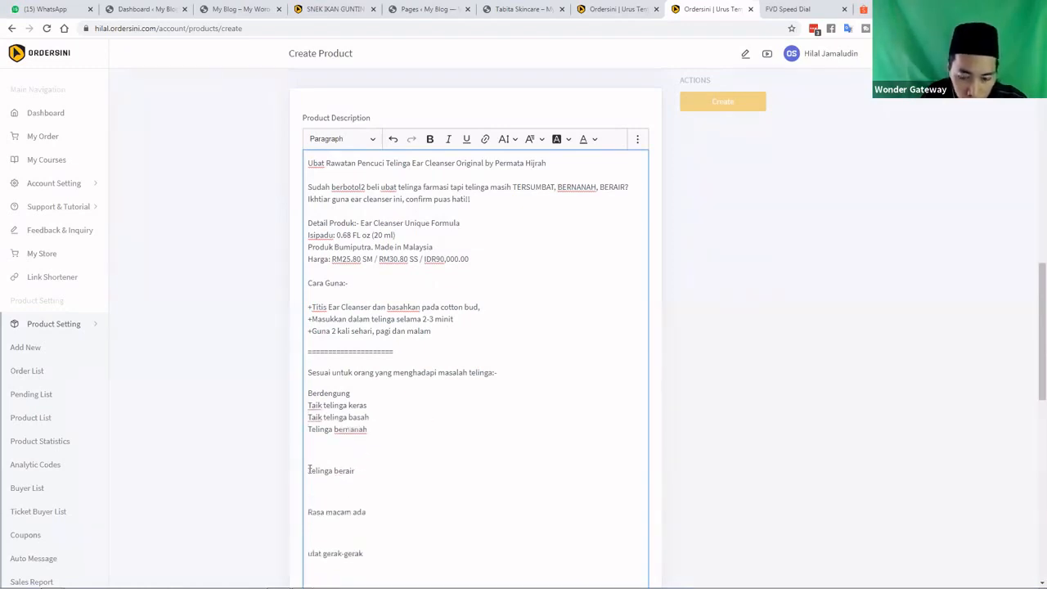
click(310, 470)
key(BackSpace)
key(Return)
Place Rasa macam ada and ulat gerak-gerak on consecutive lines without blank lines around them
scroll(315, 392, down, 1)
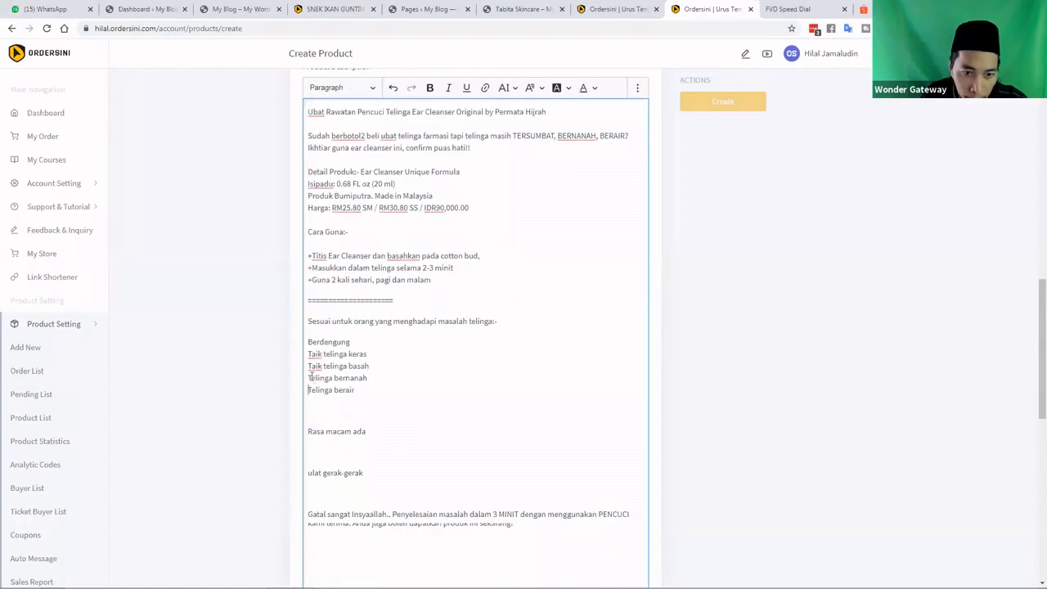
scroll(310, 373, down, 1)
click(310, 375)
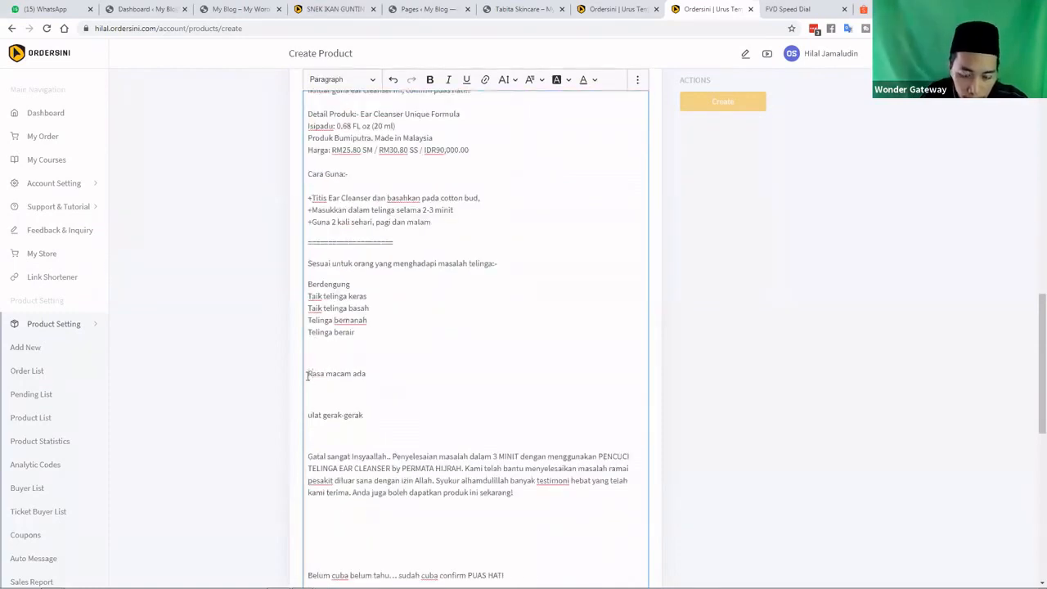
key(BackSpace)
key(BackSpace)
key(BackSpace)
key(Return)
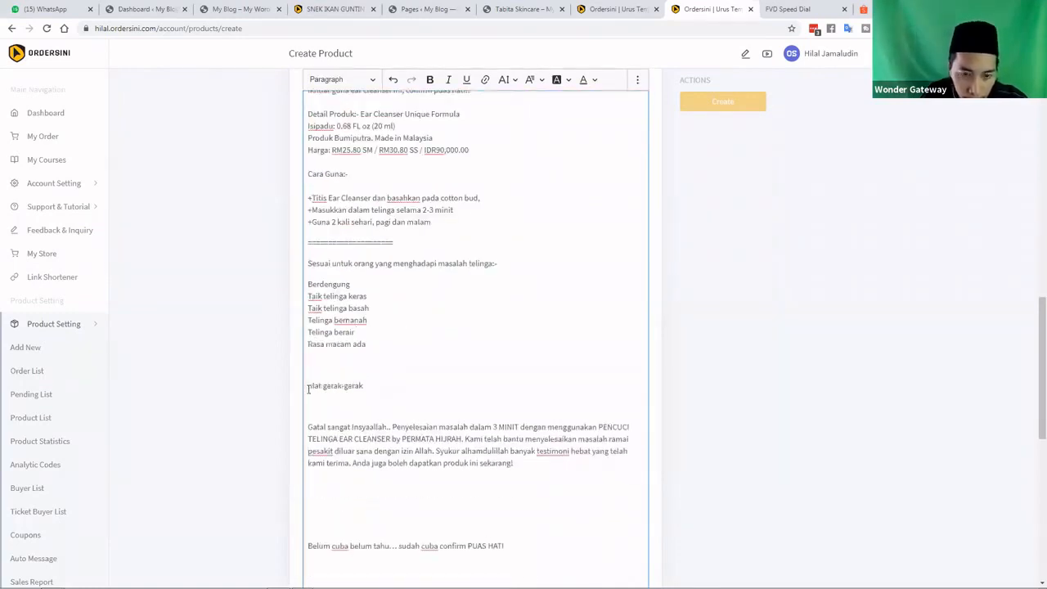
click(308, 390)
key(BackSpace)
key(BackSpace)
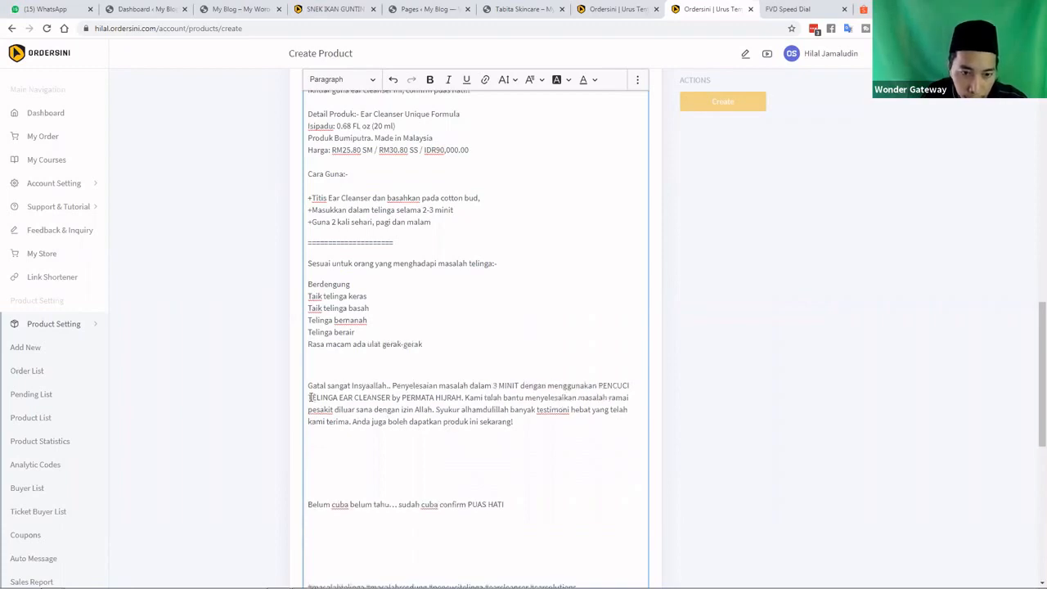
key(shift+Return)
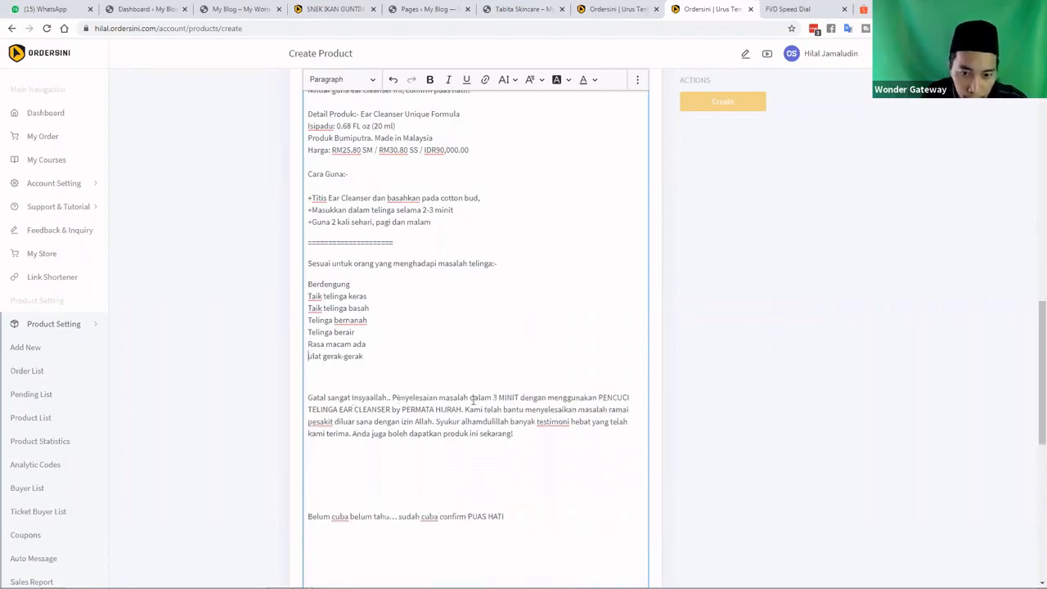
click(351, 377)
key(BackSpace)
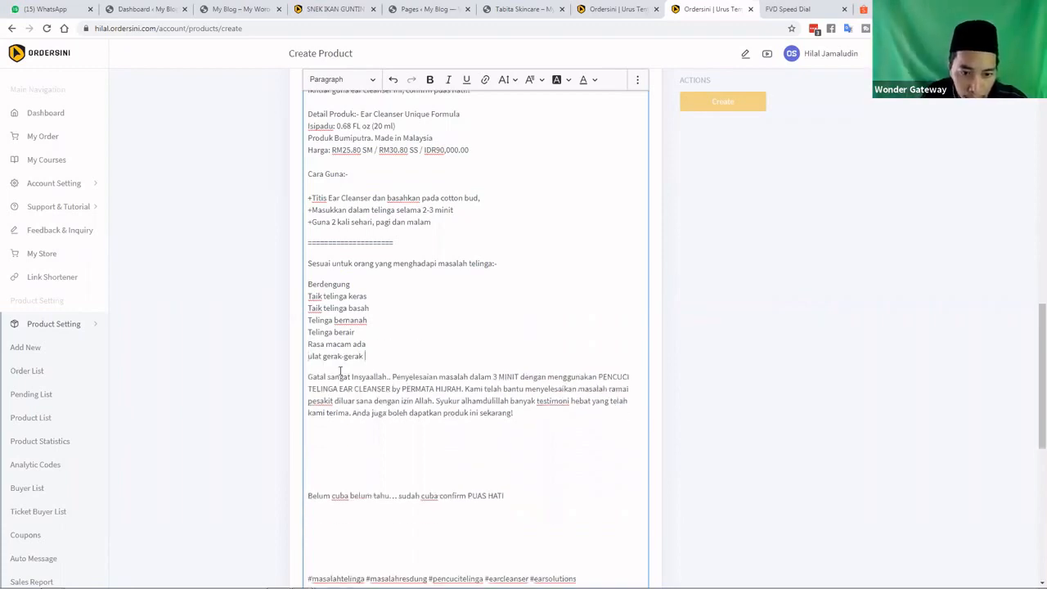
Delete the empty lines above Belum cuba and before the hashtags
scroll(341, 373, down, 2)
click(341, 371)
key(BackSpace)
key(BackSpace)
key(BackSpace)
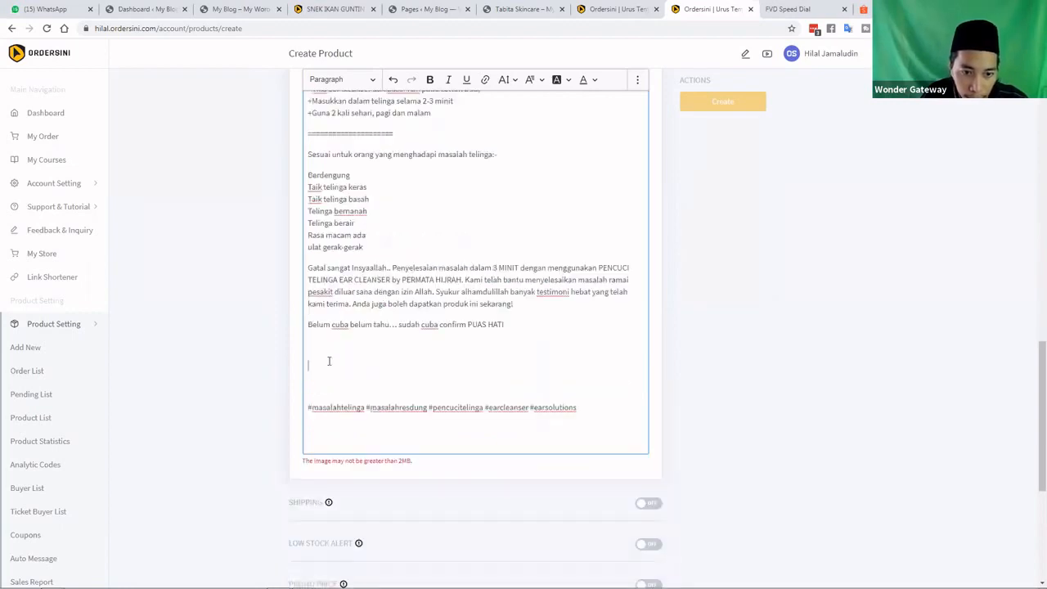
key(BackSpace)
key(BackSpace)
key(BackSpace)
key(Delete)
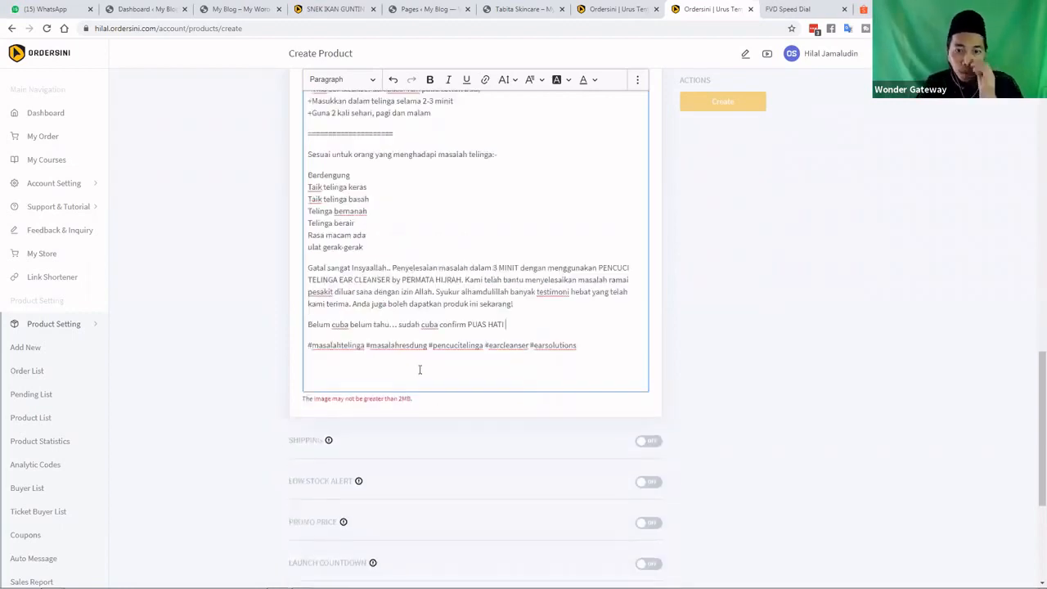
Switch to the WhatsApp Web chat with Ctrl+1
scroll(419, 369, up, 5)
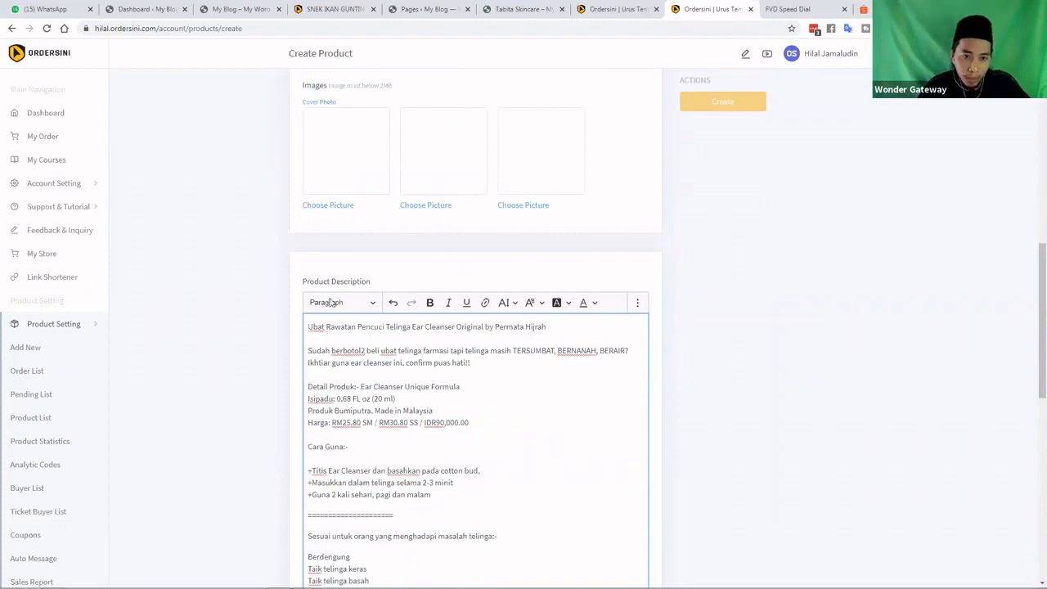
scroll(330, 307, up, 1)
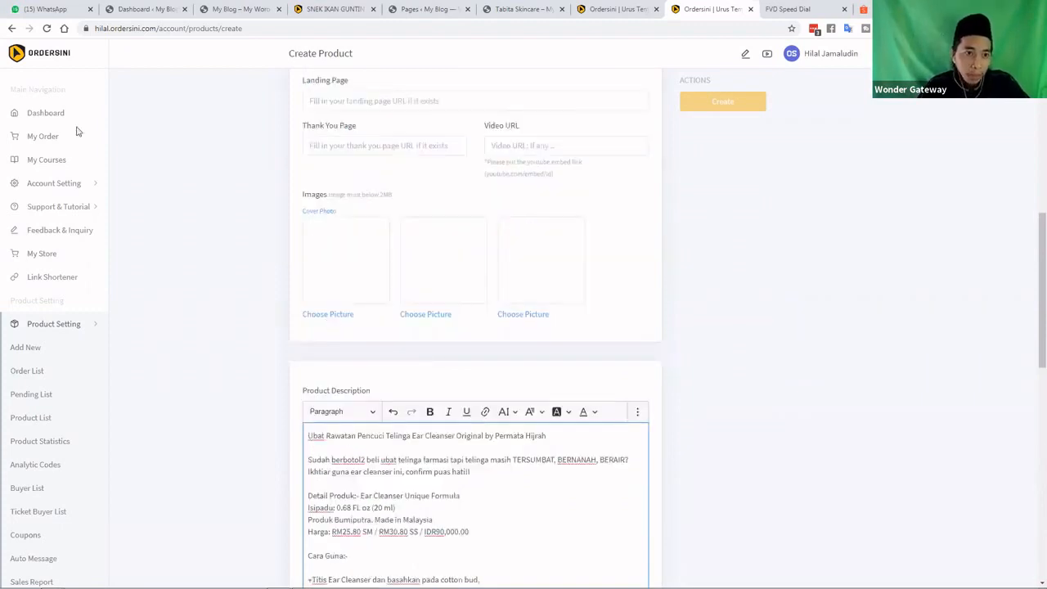
key(ctrl+1)
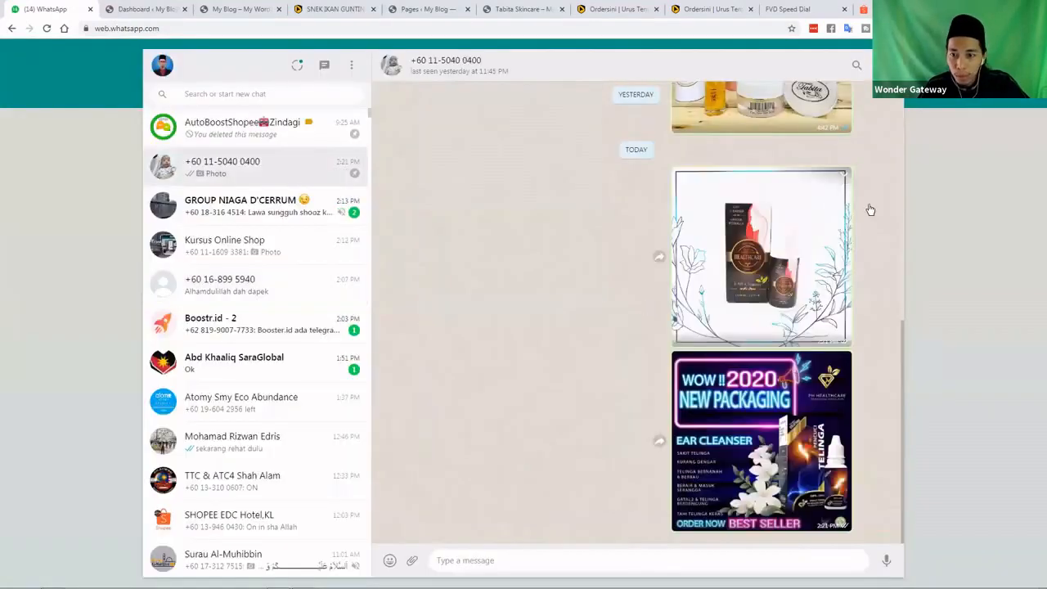
Download the bottle photo from the chat as ear cleanser1
click(843, 174)
click(874, 238)
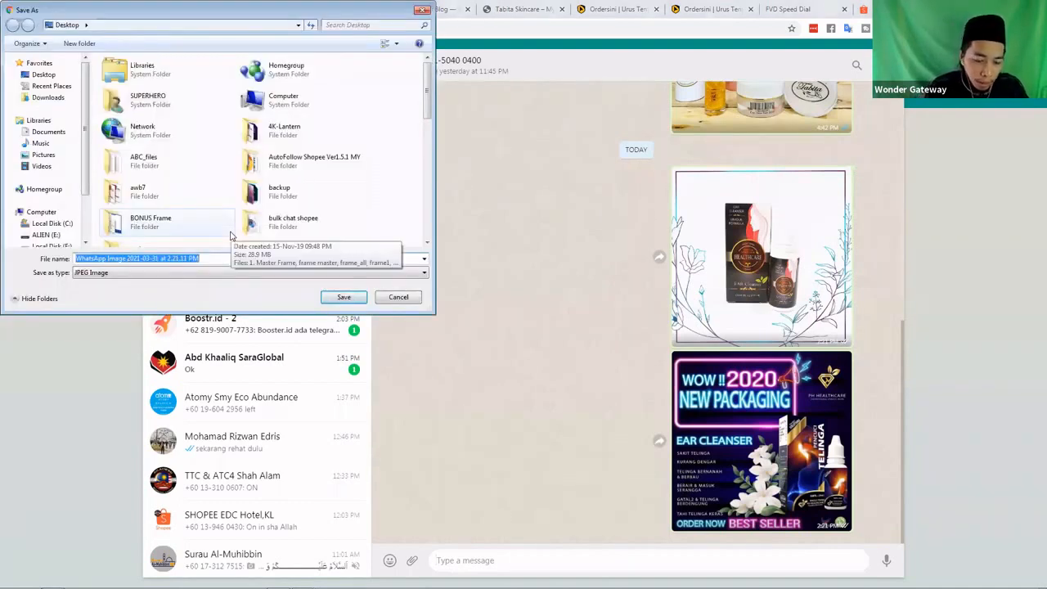
text(ear)
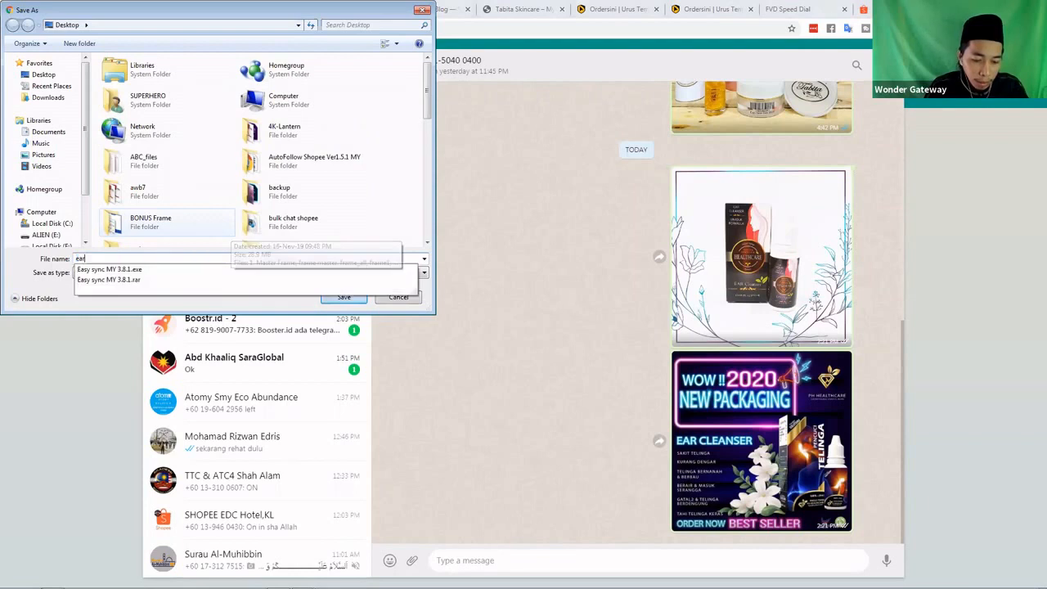
text( cleanser1)
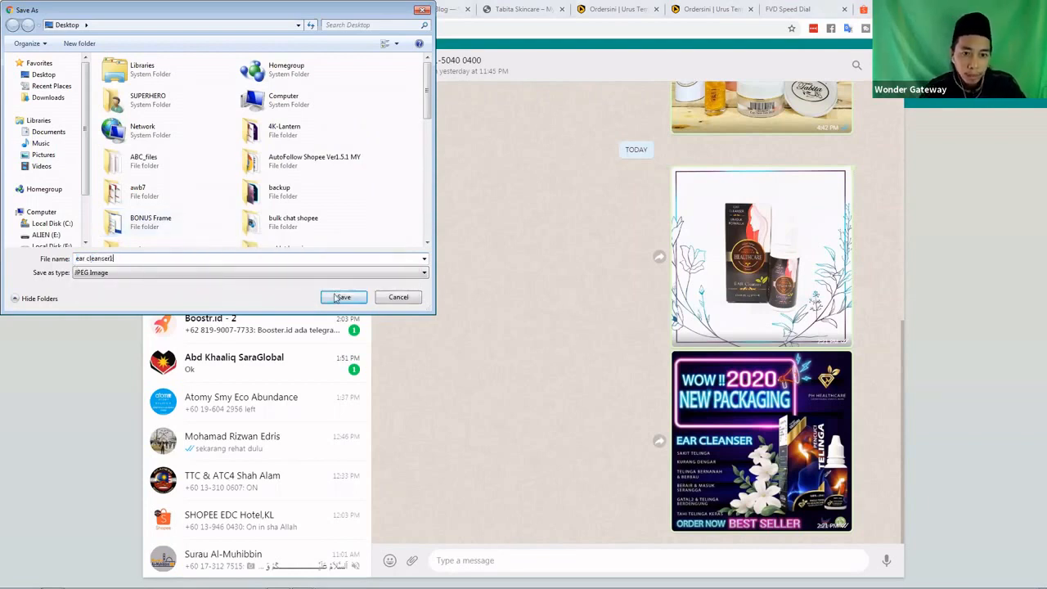
key(Return)
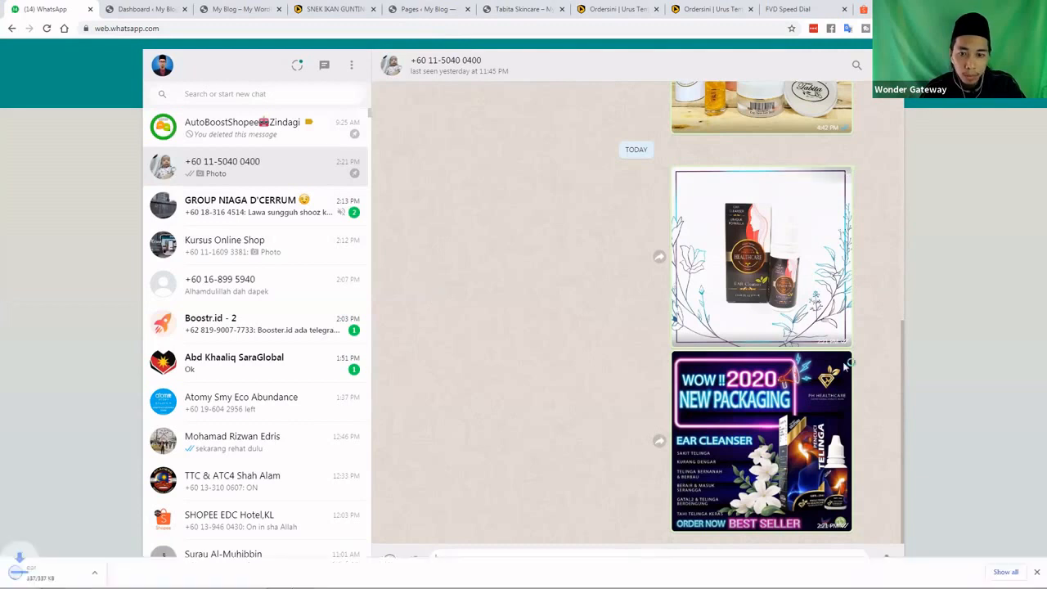
Download the new-packaging poster from the chat as ear cleanser2
click(845, 359)
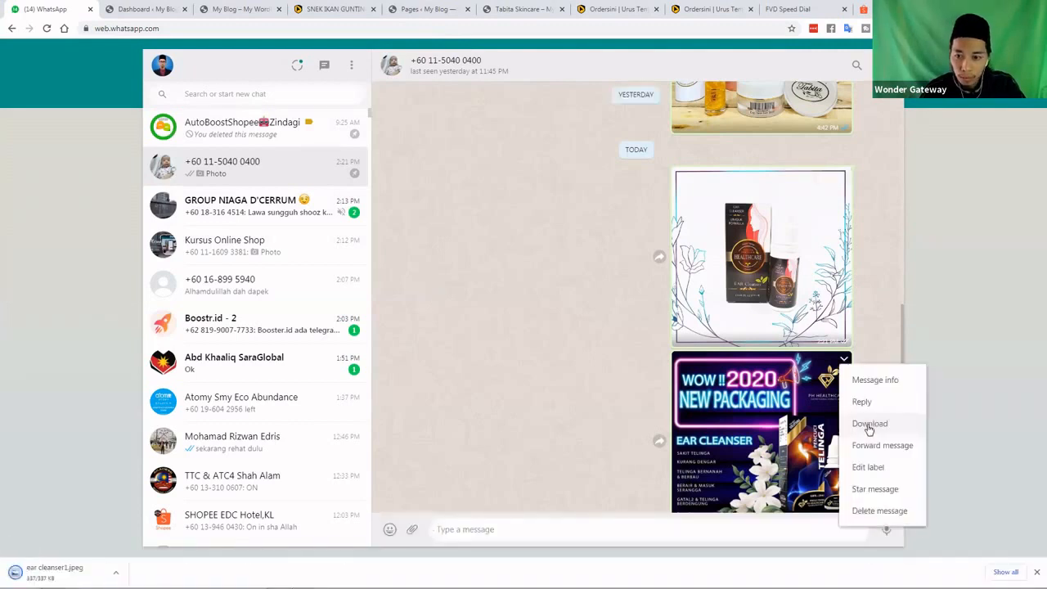
click(869, 426)
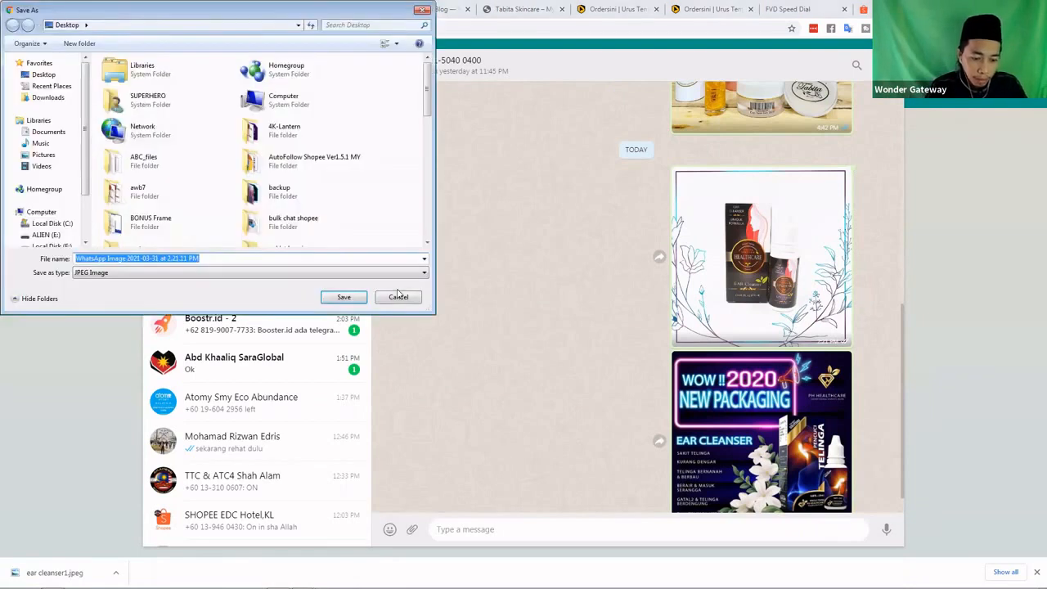
text(ear-clen)
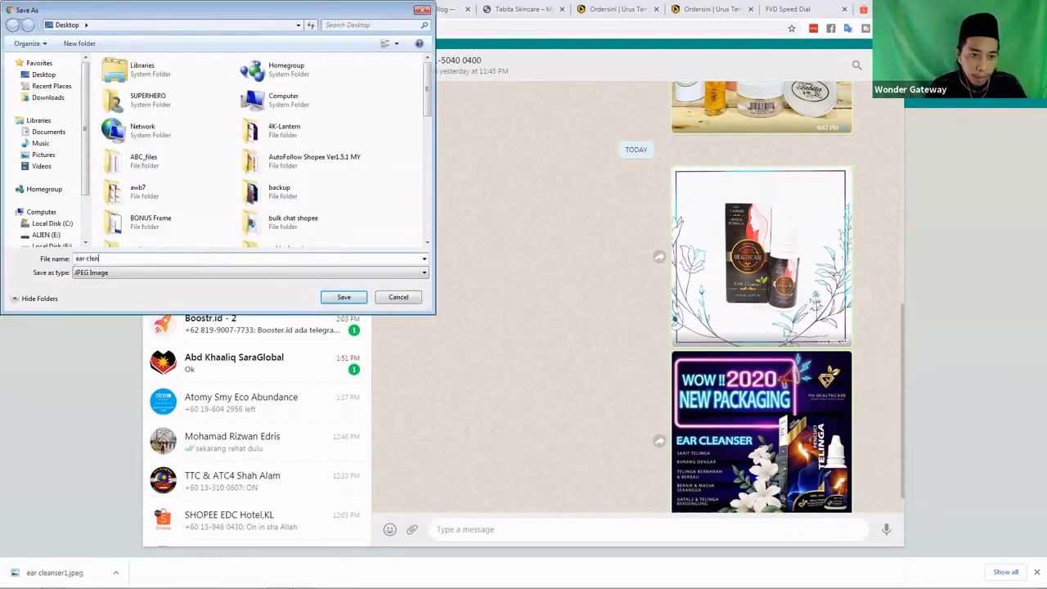
text(aser)
key(BackSpace)
key(BackSpace)
key(BackSpace)
key(BackSpace)
key(BackSpace)
key(BackSpace)
key(BackSpace)
key(BackSpace)
key(BackSpace)
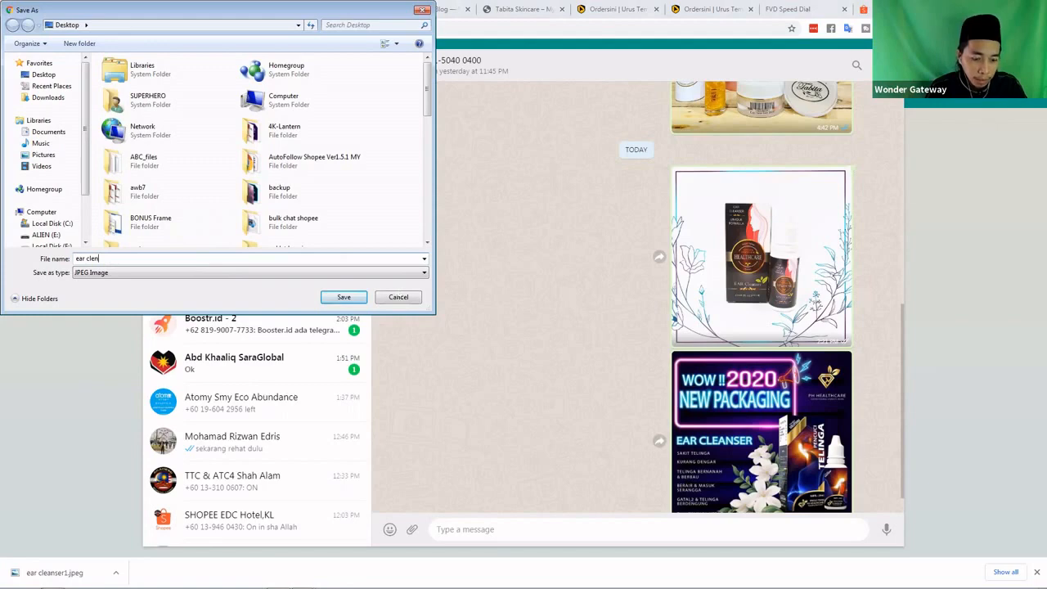
text(cleanser2)
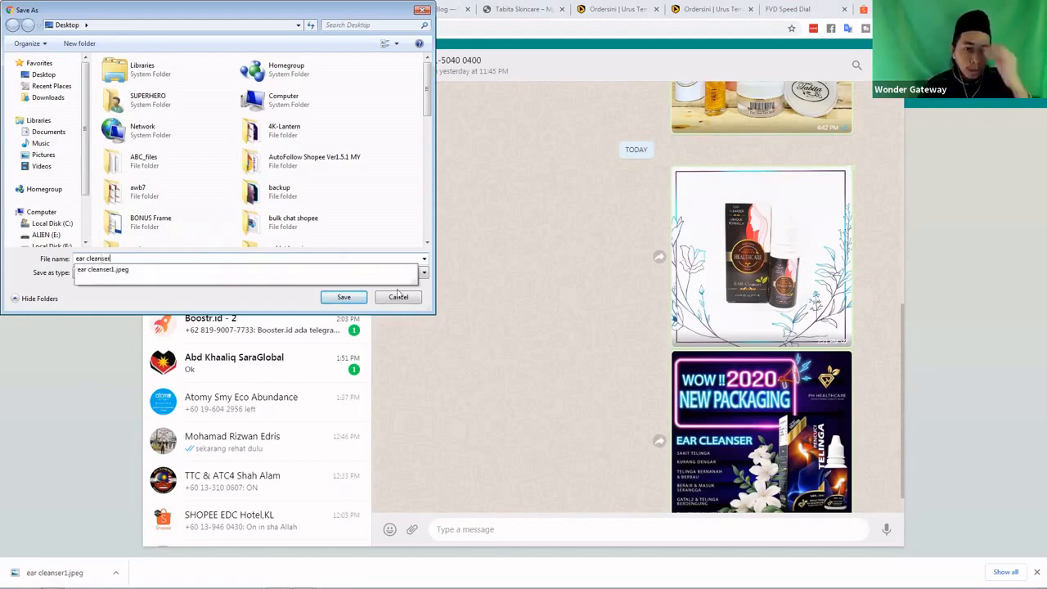
click(343, 297)
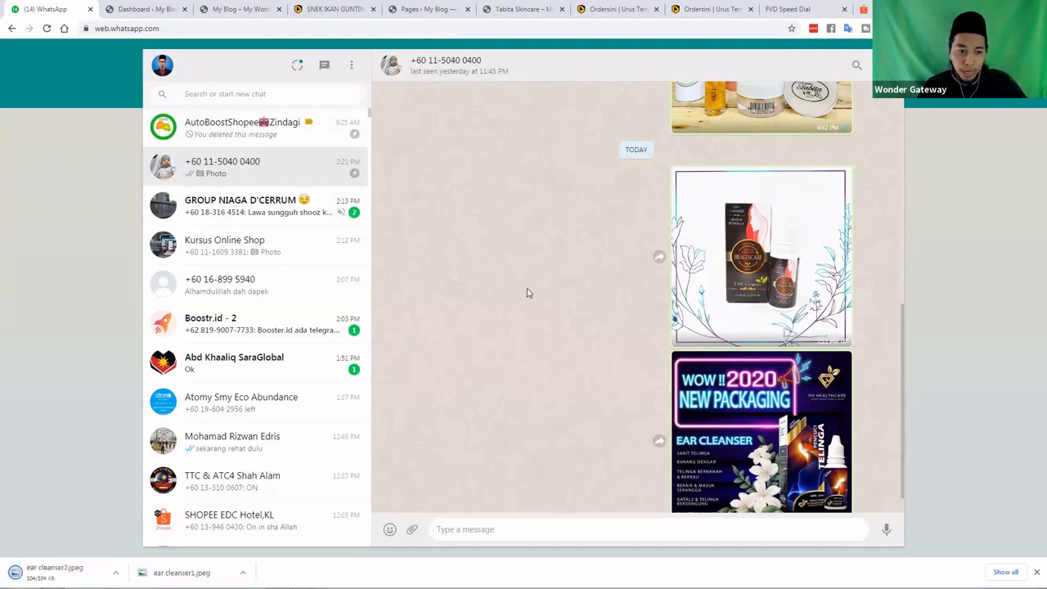
Close the FVD Speed Dial tab and upload ear cleanser2 as the product's cover photo
click(845, 9)
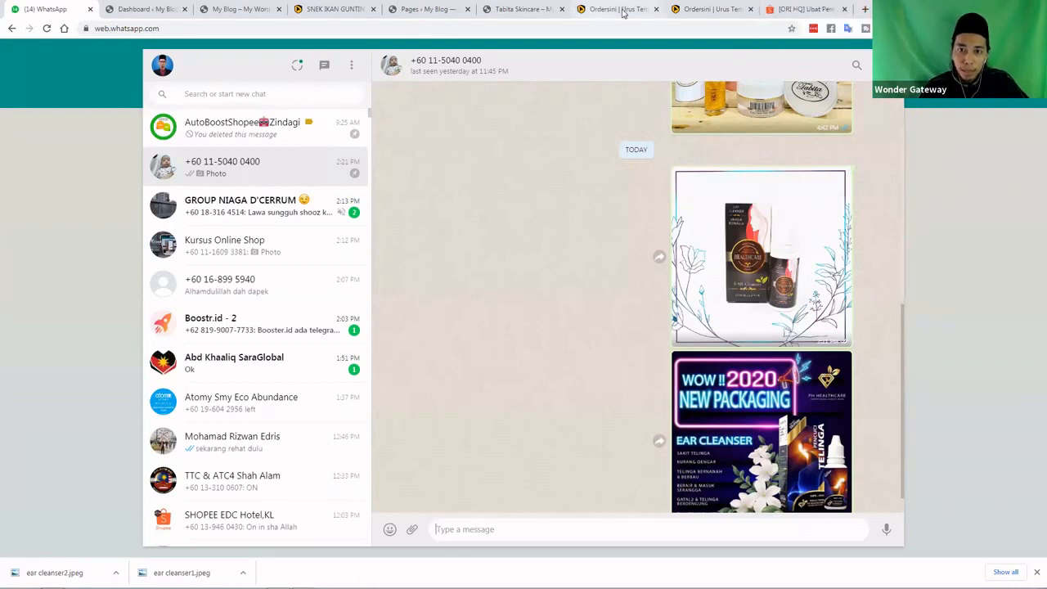
click(689, 12)
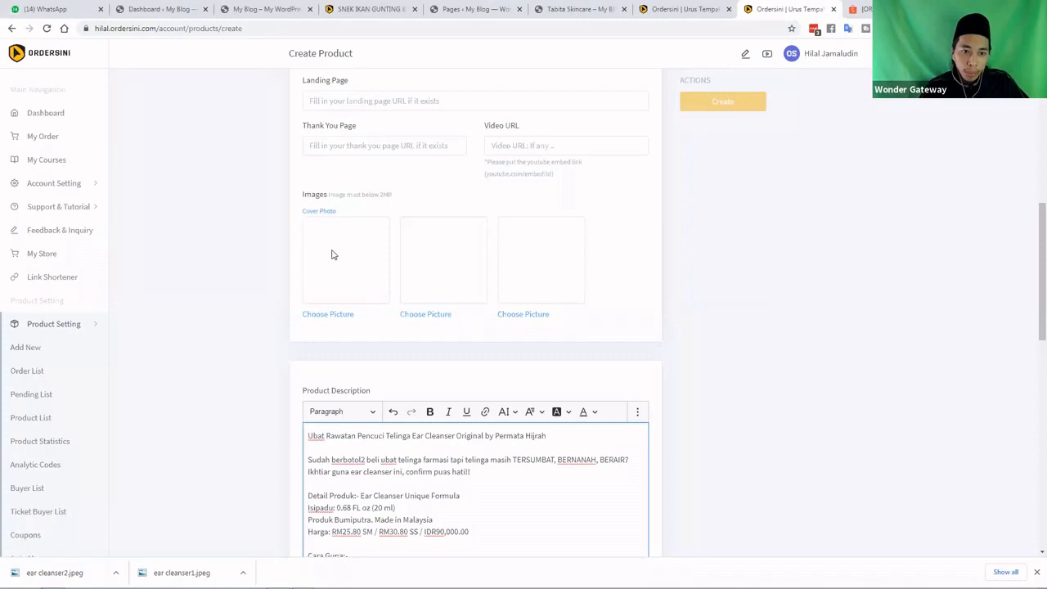
click(323, 317)
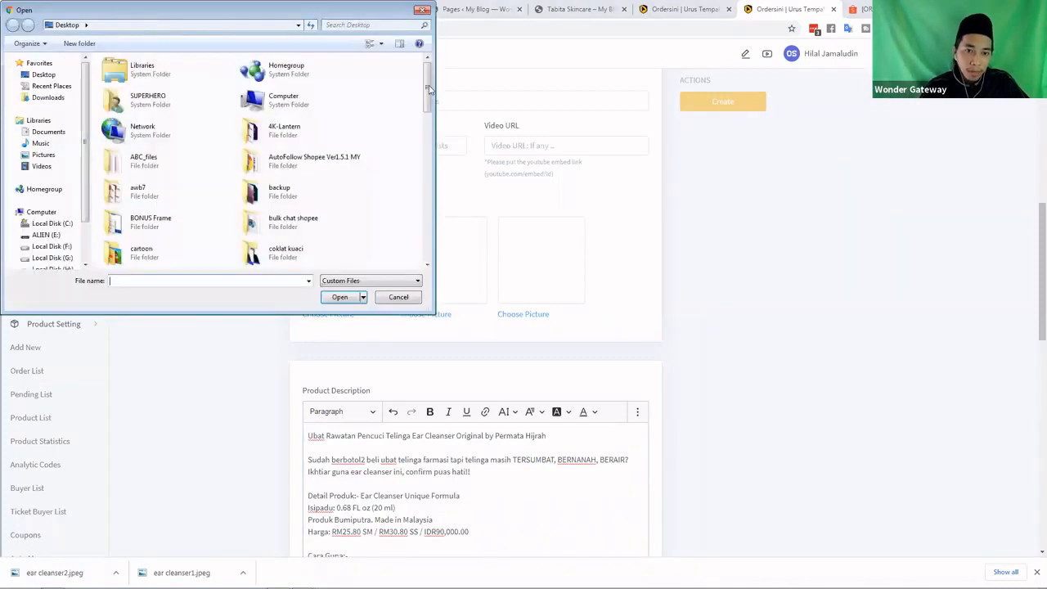
drag(427, 93, 423, 246)
scroll(334, 180, up, 2)
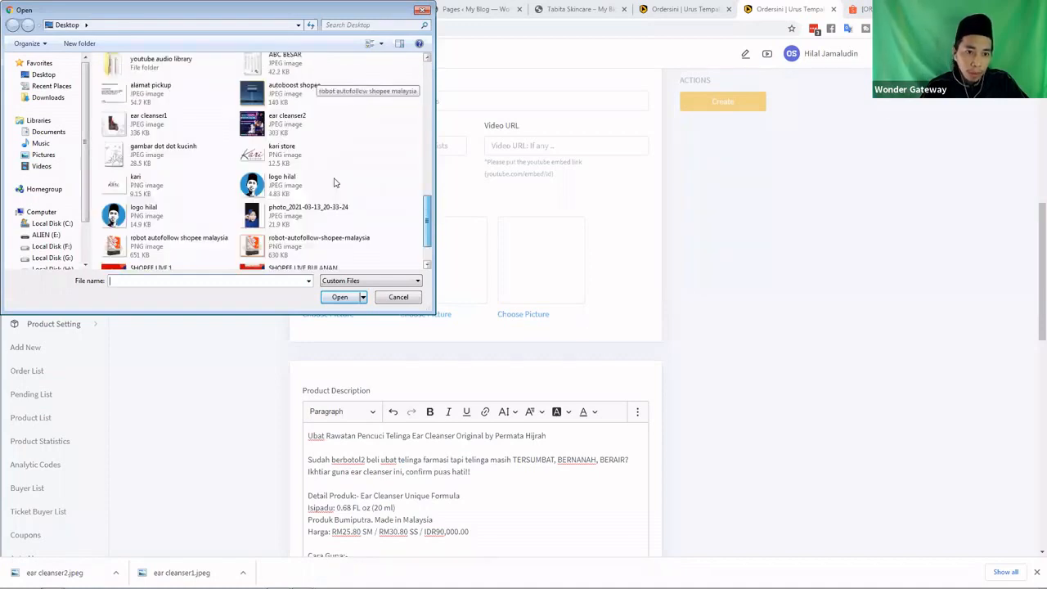
double_click(255, 144)
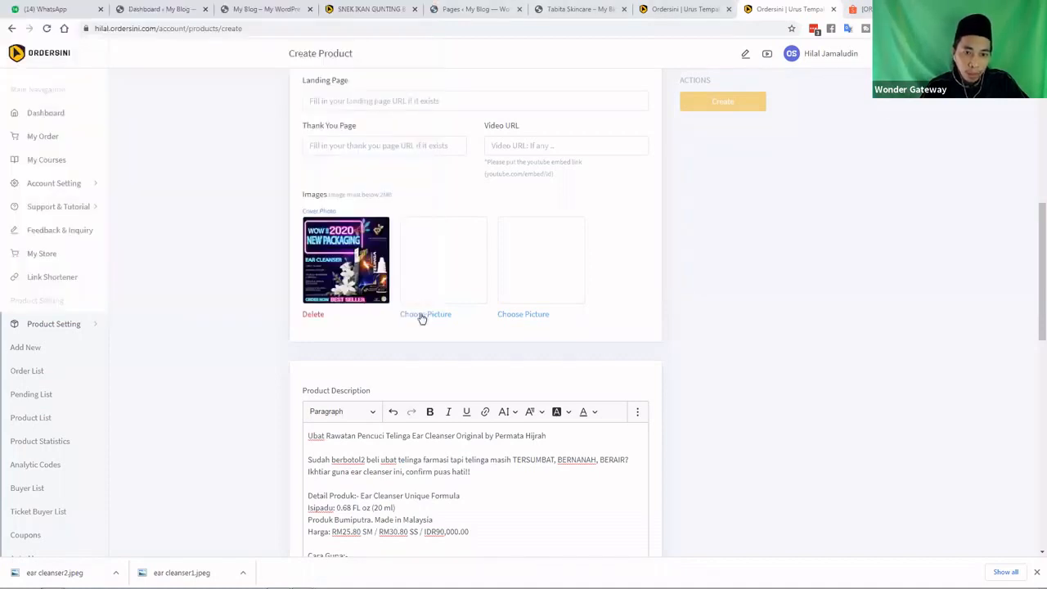
Upload ear cleanser1 into the second product image slot
click(419, 314)
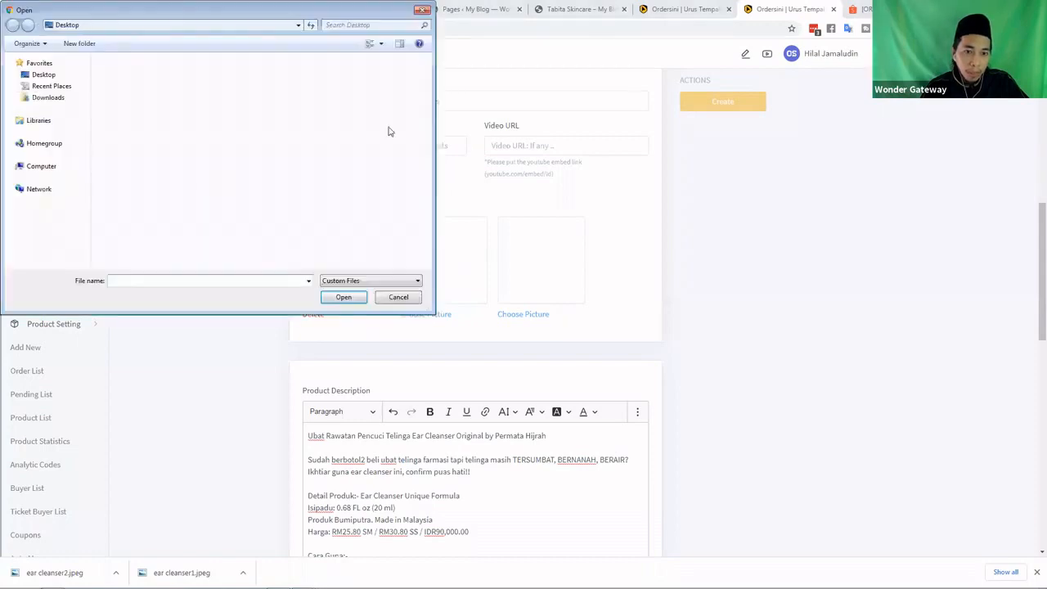
scroll(191, 211, down, 10)
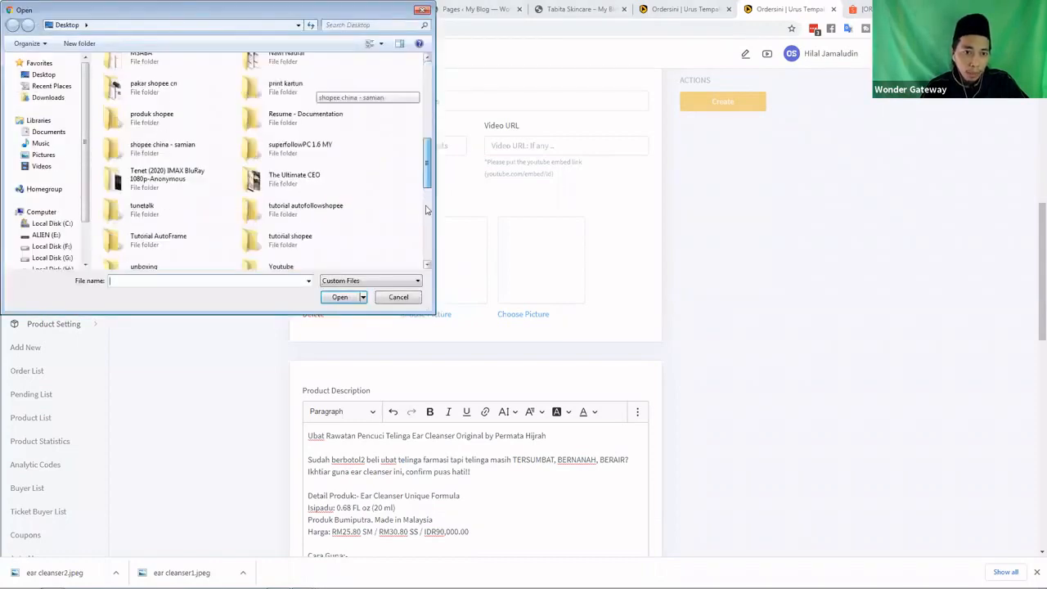
scroll(190, 211, down, 5)
click(139, 200)
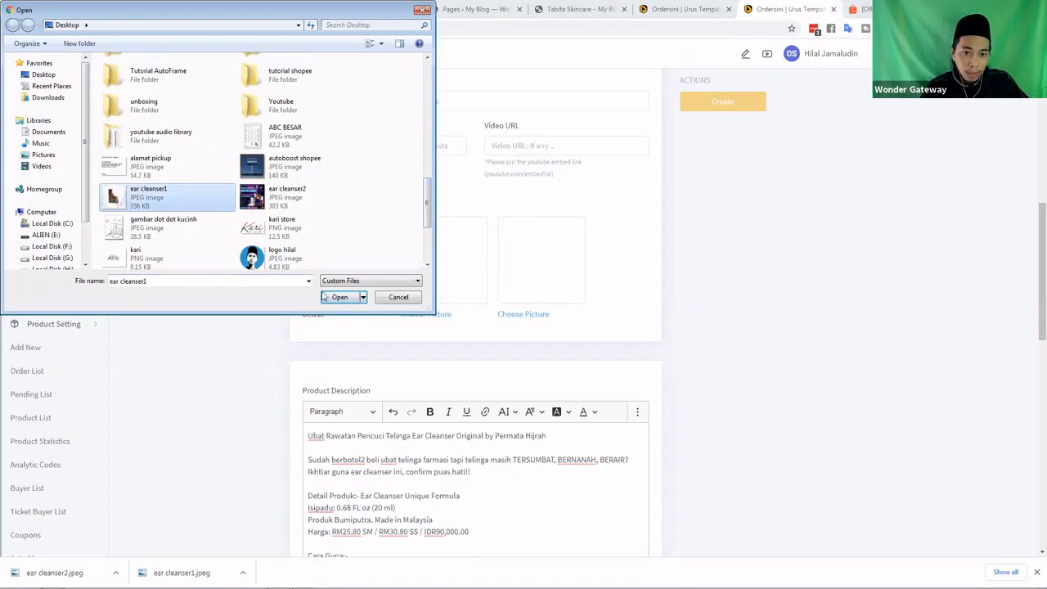
click(338, 297)
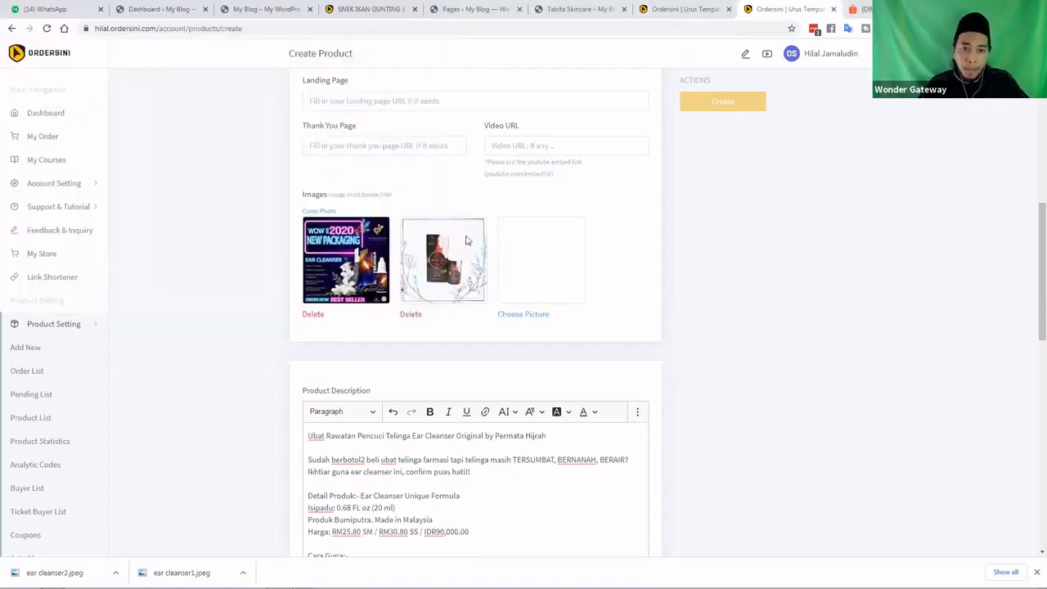
Set the regular price to 25 and the quantity to 100
scroll(344, 223, up, 2)
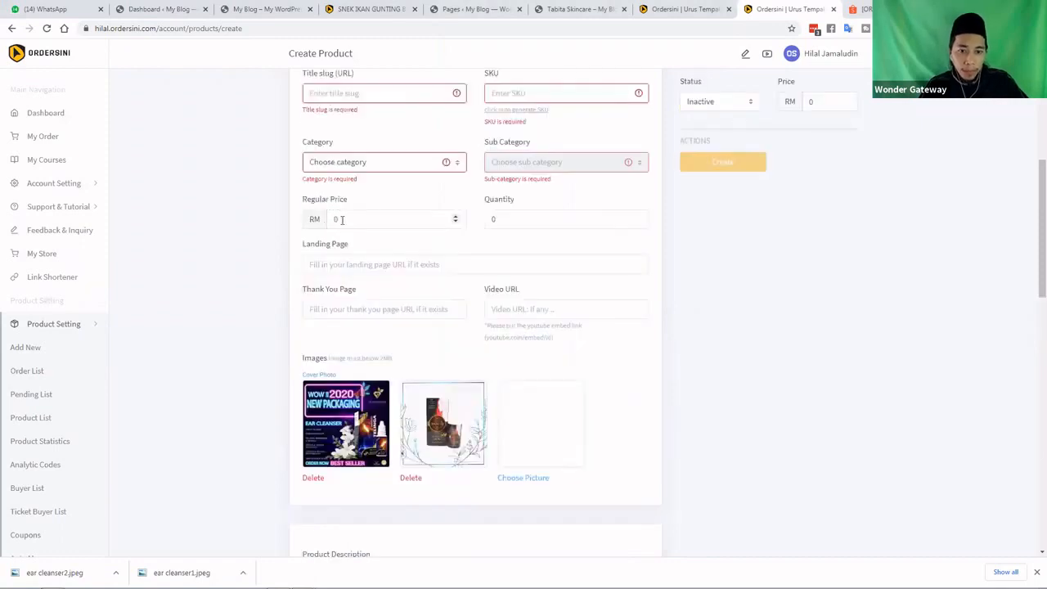
double_click(337, 218)
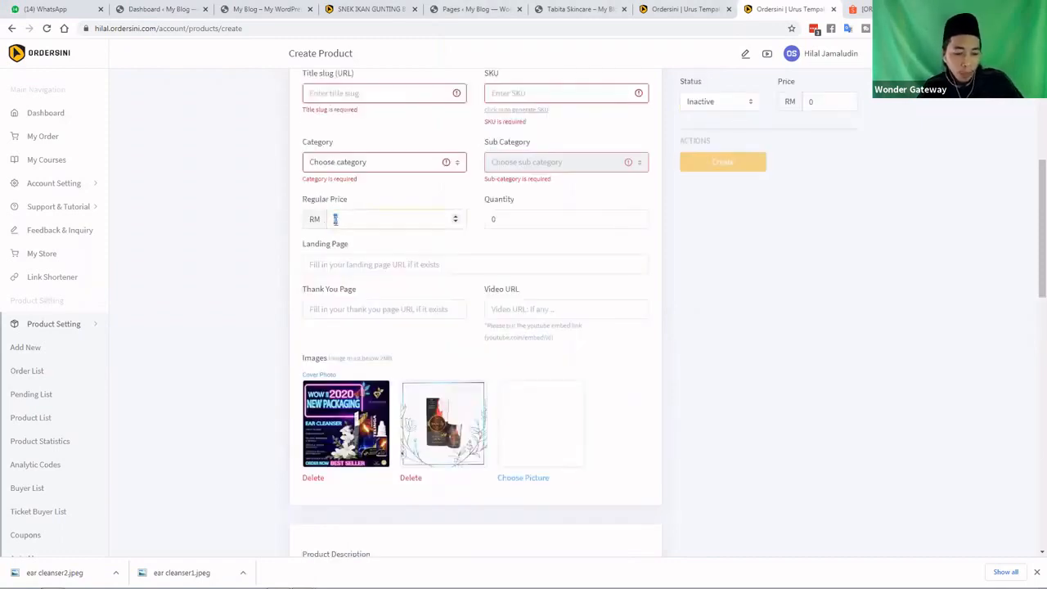
text(25)
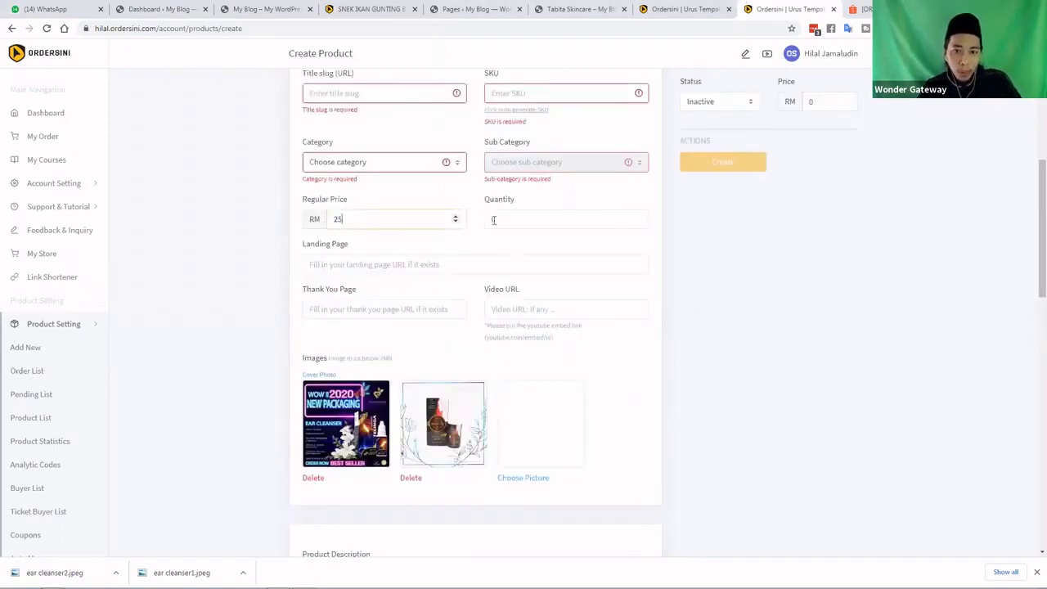
click(488, 219)
double_click(490, 219)
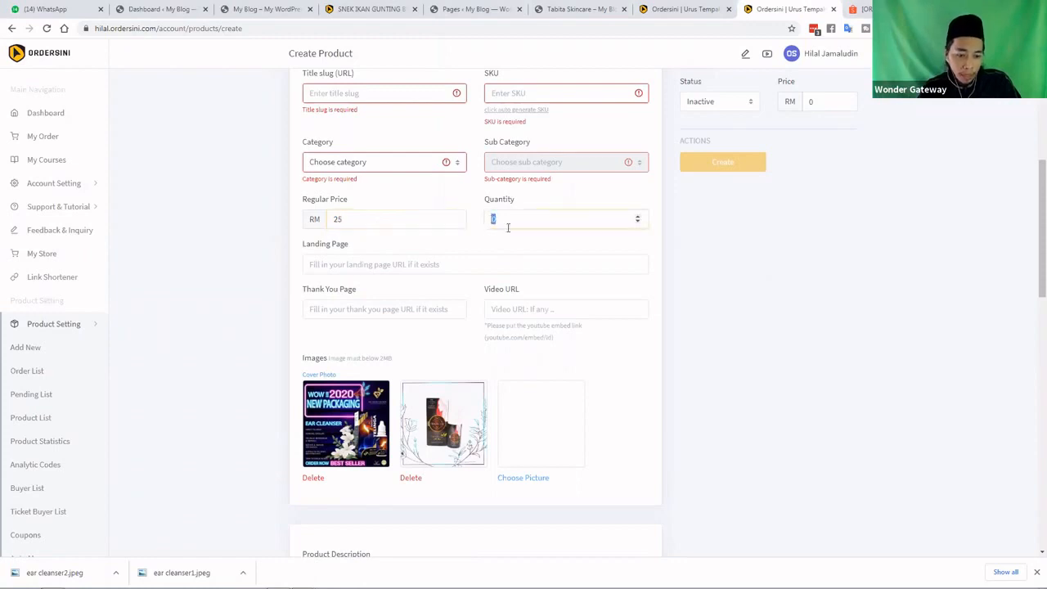
text(100)
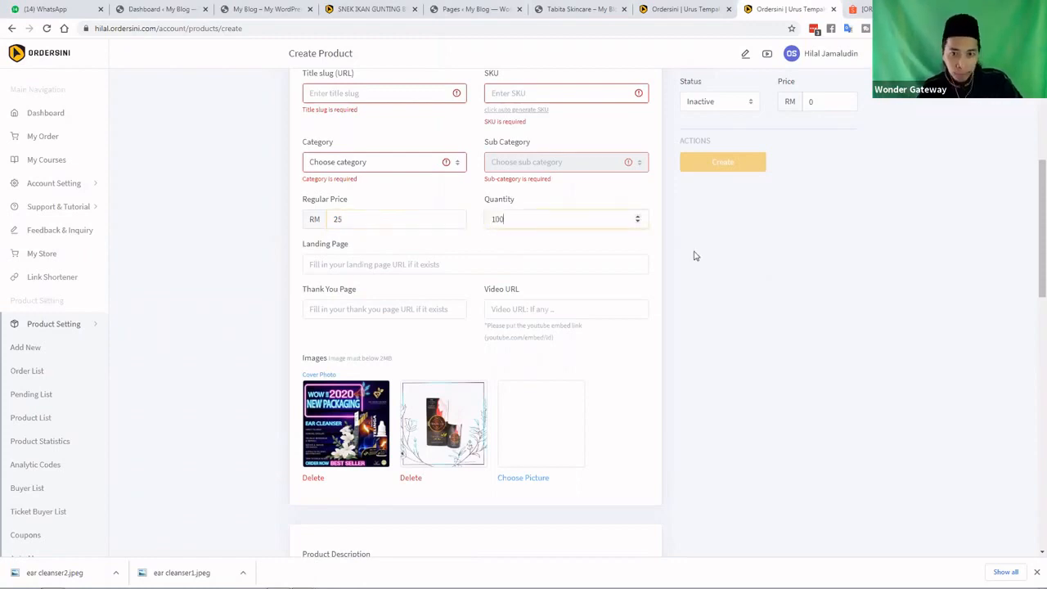
Set both the category and the sub category to Others
scroll(692, 254, up, 1)
scroll(372, 241, up, 2)
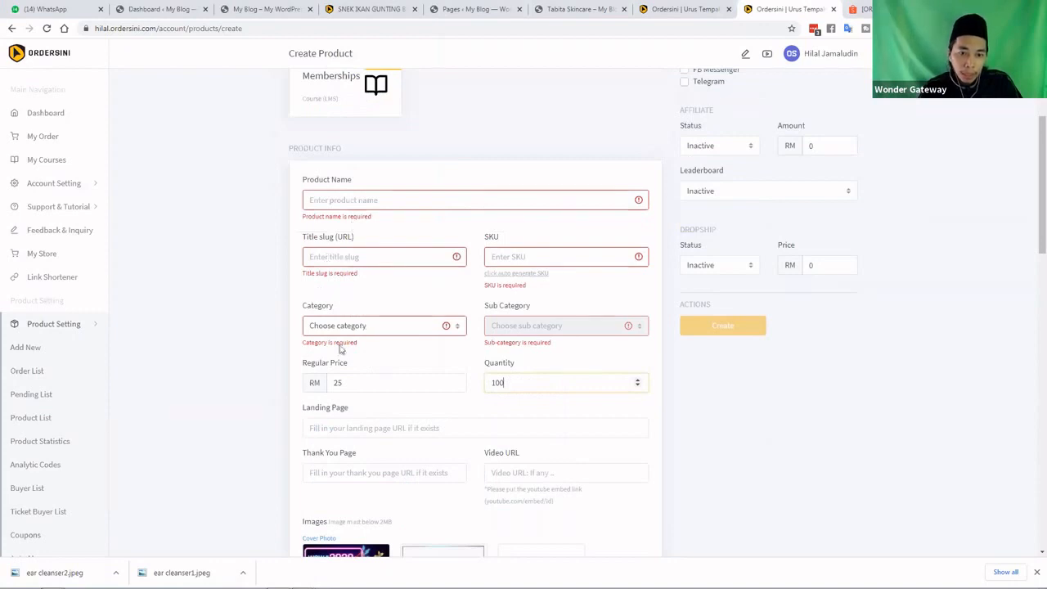
click(368, 327)
click(387, 352)
click(520, 330)
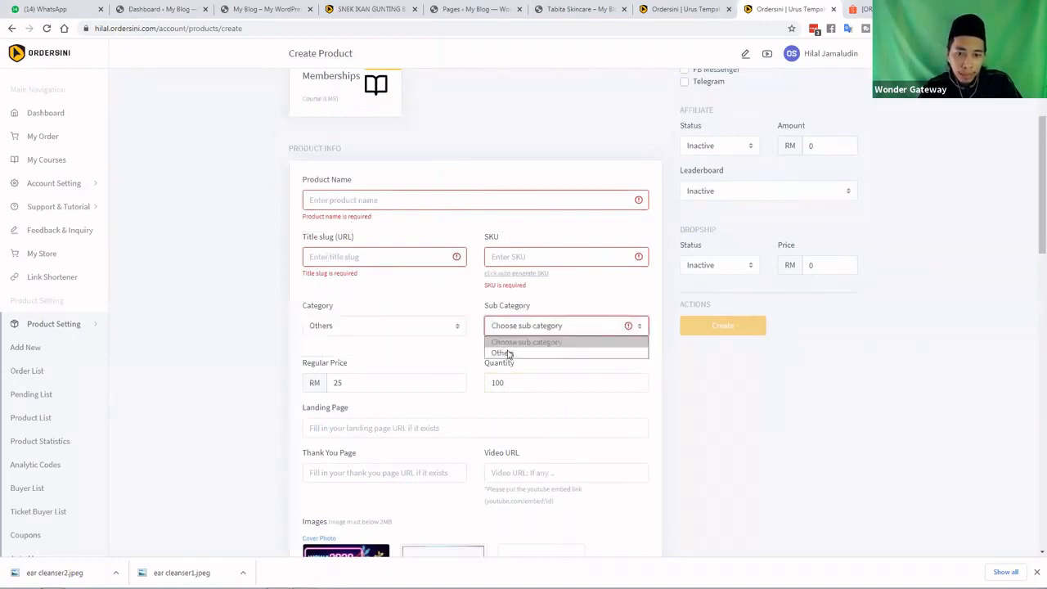
click(508, 354)
click(513, 256)
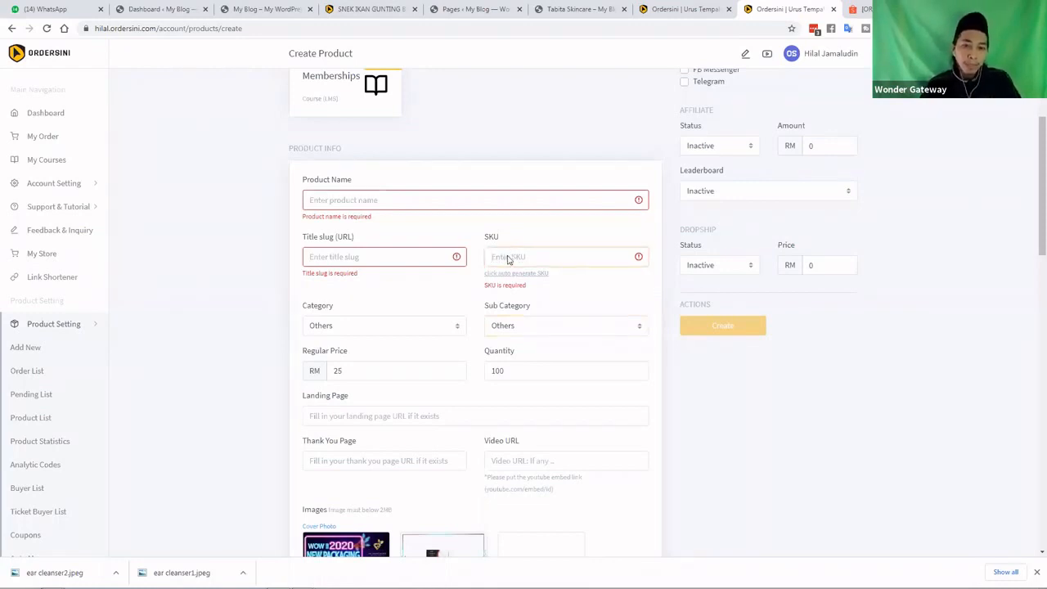
Set the product SKU to EC01, overwriting the auto-generated ID
scroll(479, 293, down, 1)
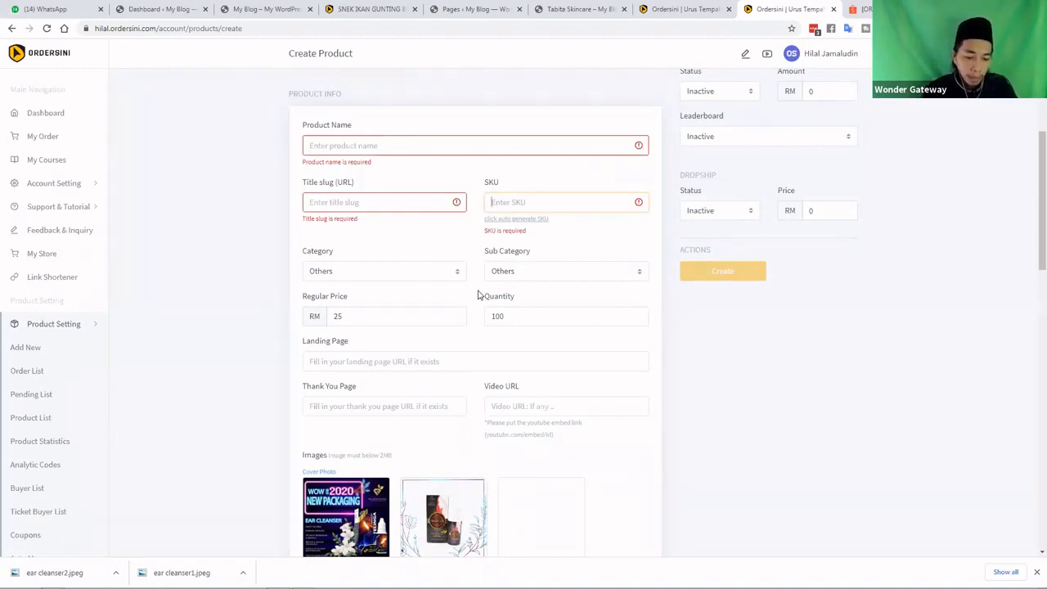
text(EC01)
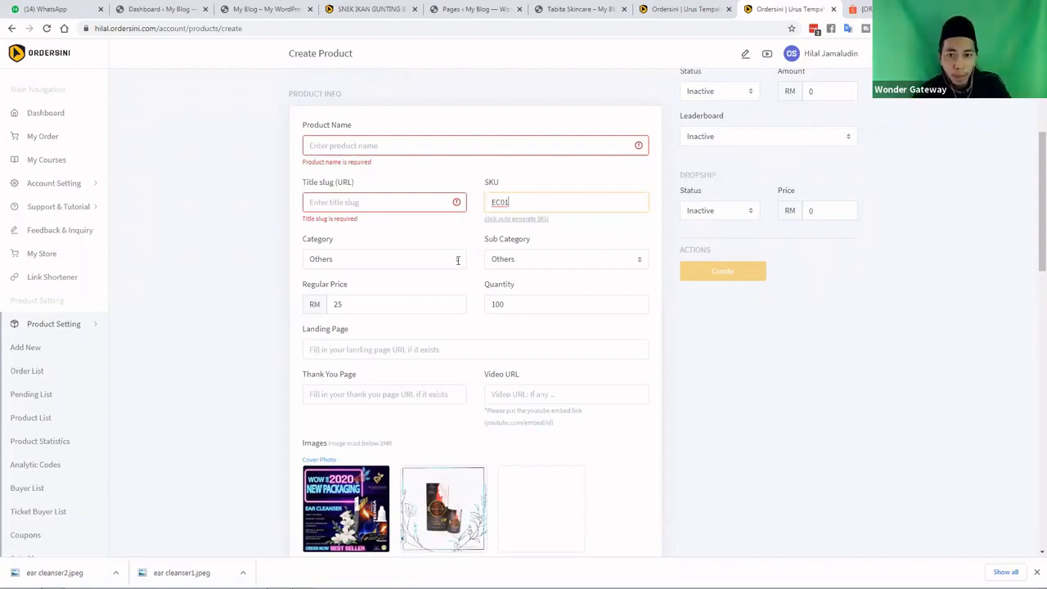
click(497, 219)
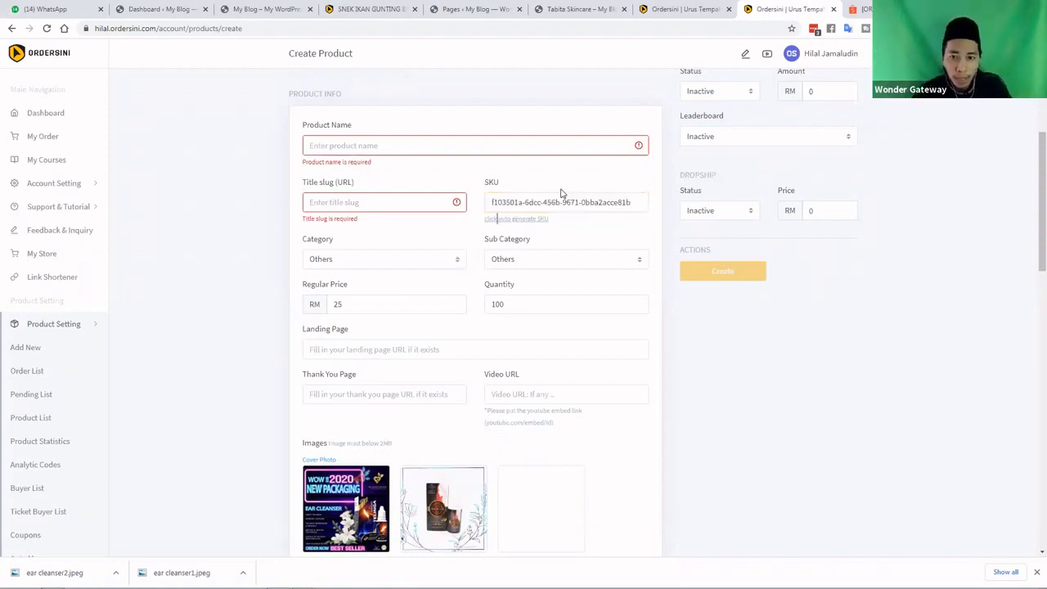
double_click(512, 203)
key(ctrl+a)
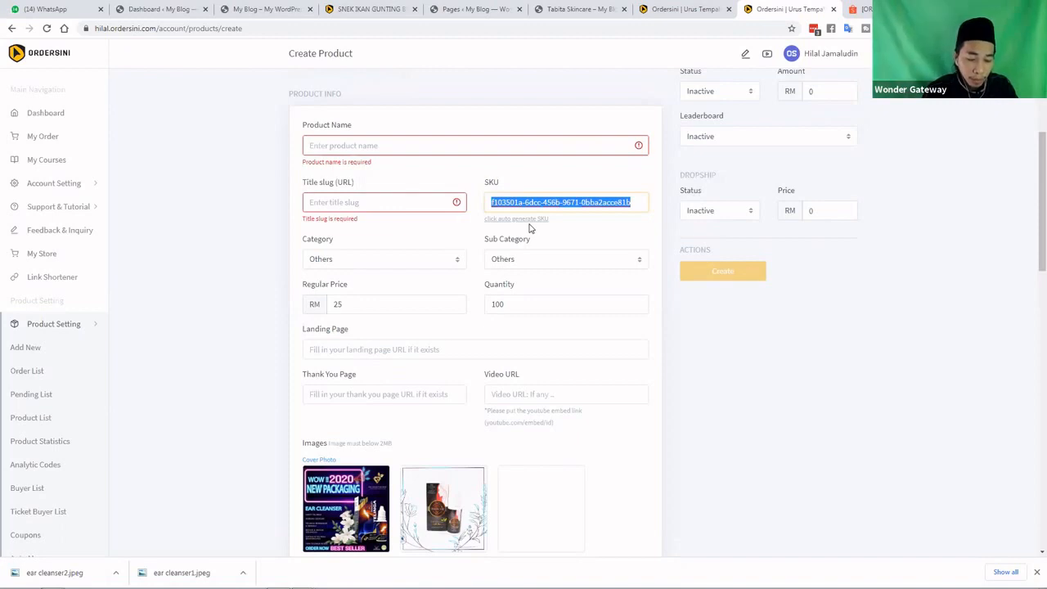
text(EC)
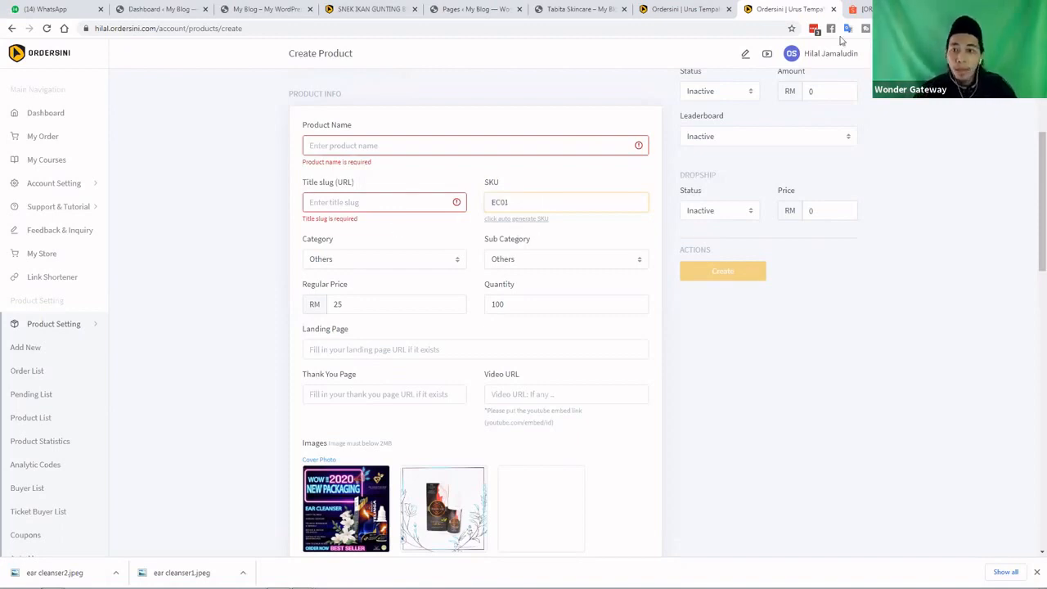
text(01)
Copy the ear cleanser's product title from the Shopee product page
key(ctrl+Tab)
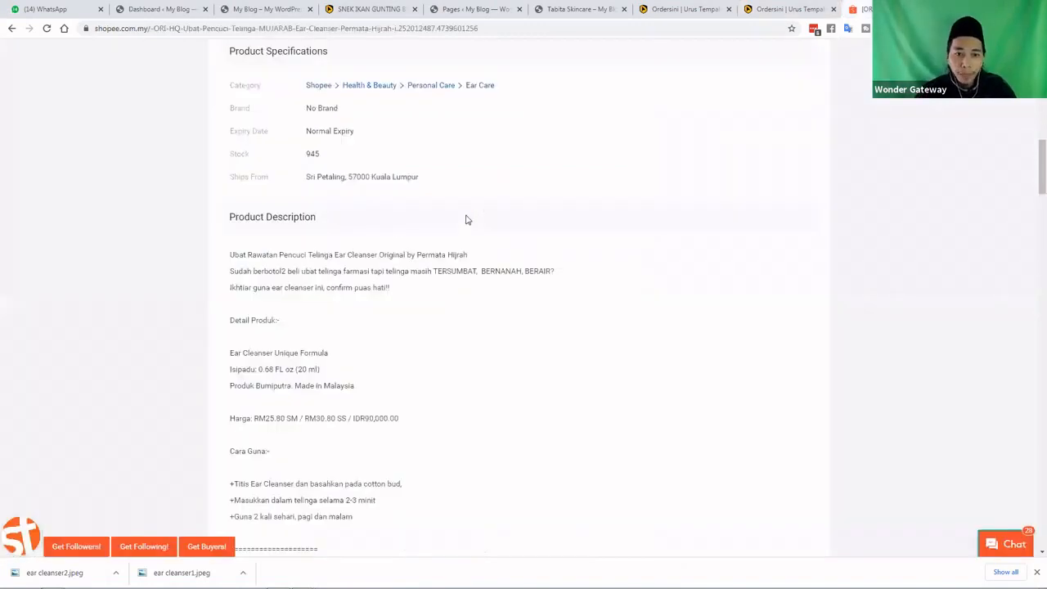
scroll(465, 217, up, 10)
scroll(637, 138, up, 3)
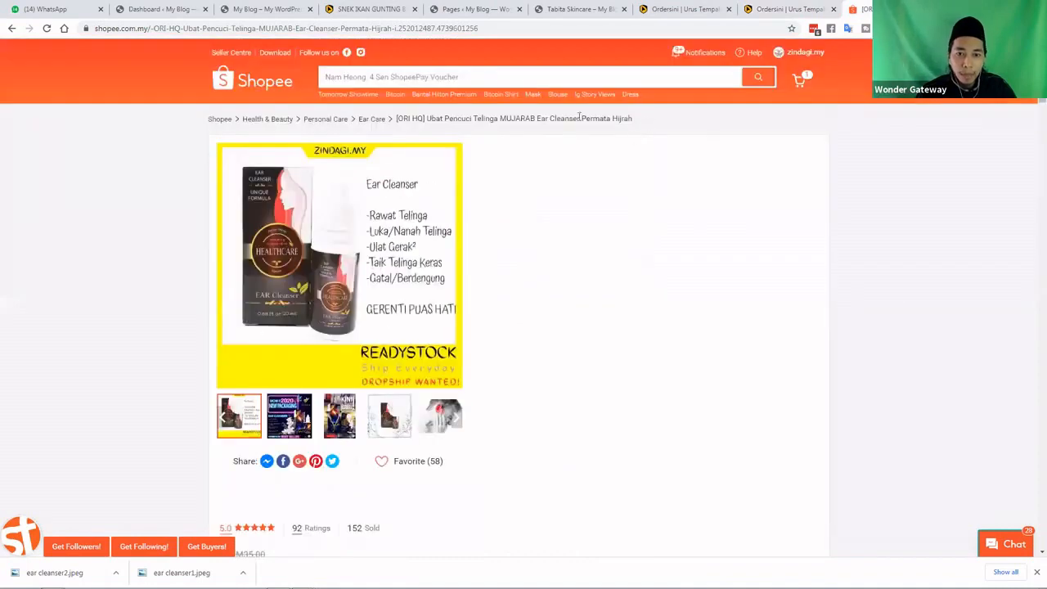
triple_click(401, 120)
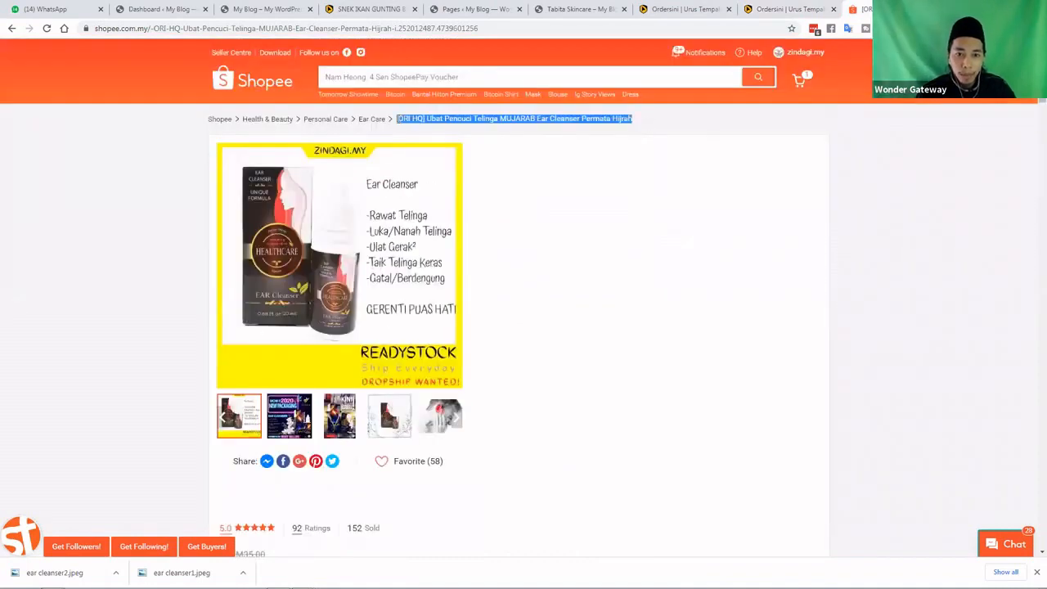
click(474, 133)
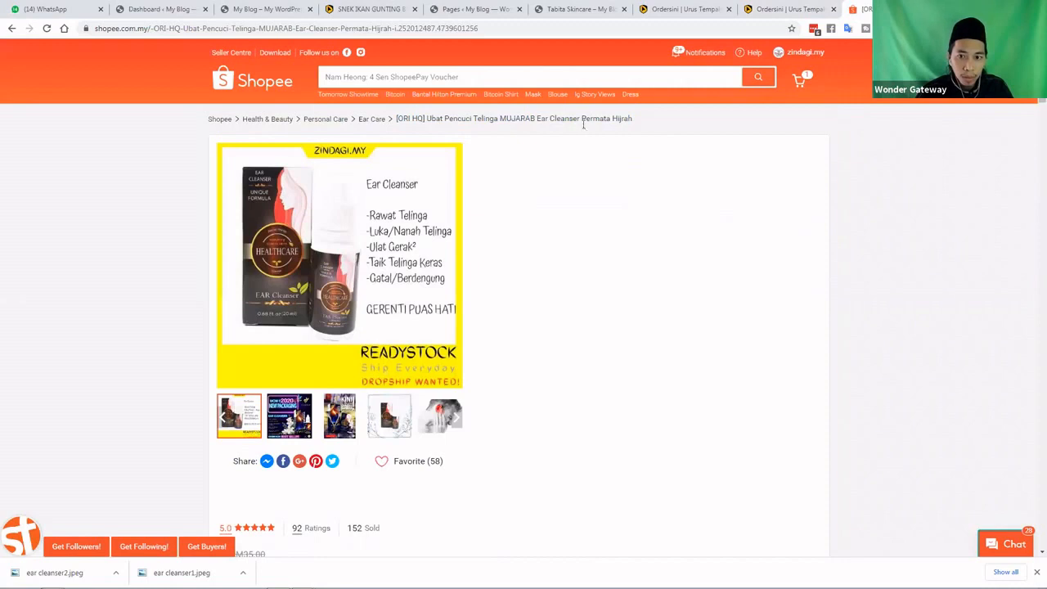
triple_click(577, 118)
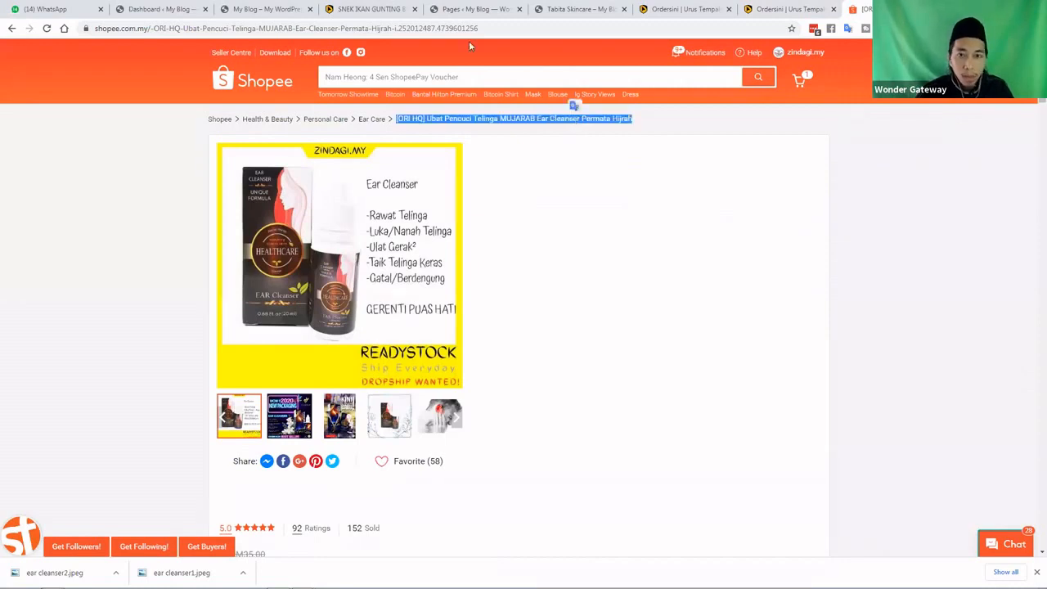
Paste the title as Ordersini's Product Name and delete the [ORI] HQ prefix
click(793, 16)
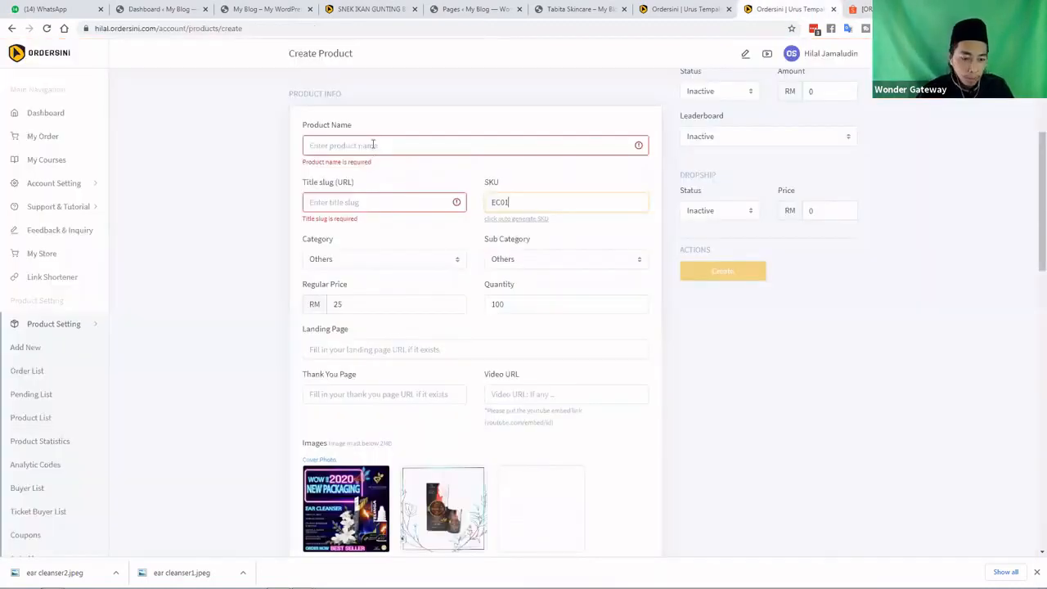
click(372, 144)
text([ORI] HQ Ubat Pencuci Telinga MUJARAB Ear Cleanser Permata Hijrah)
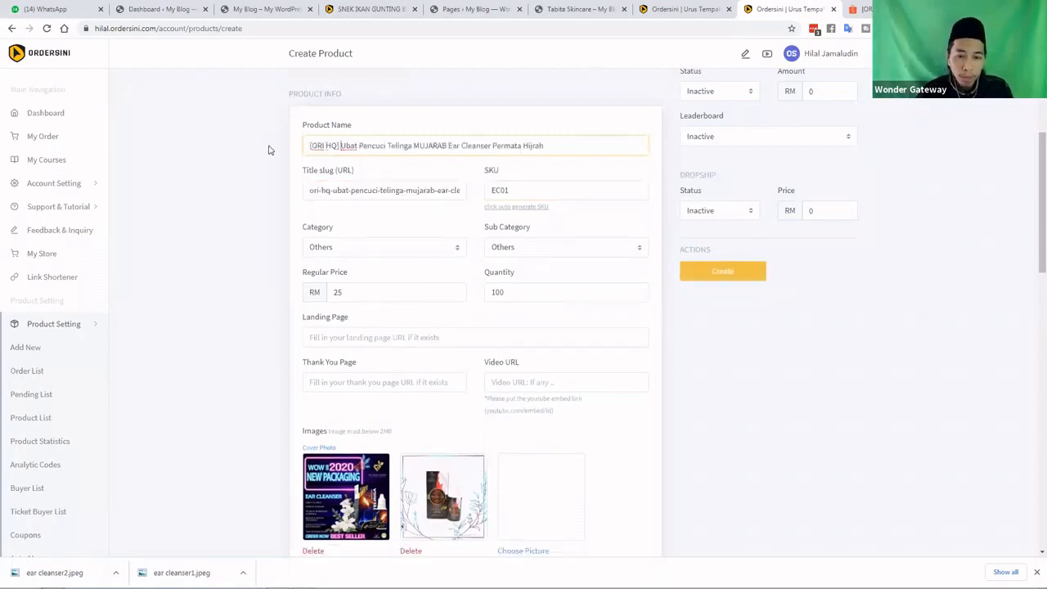
key(BackSpace)
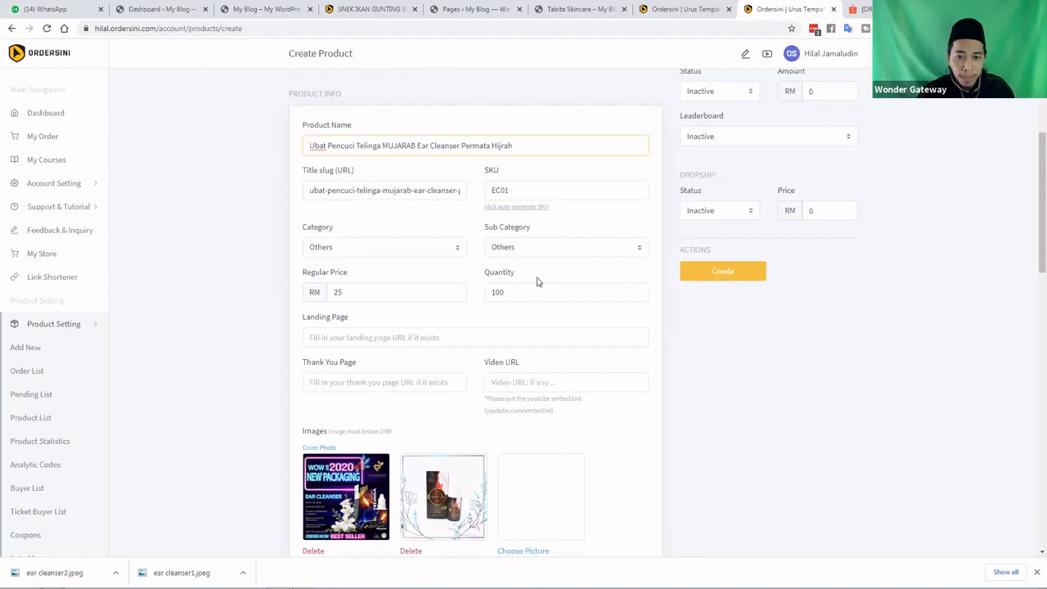
scroll(537, 282, down, 10)
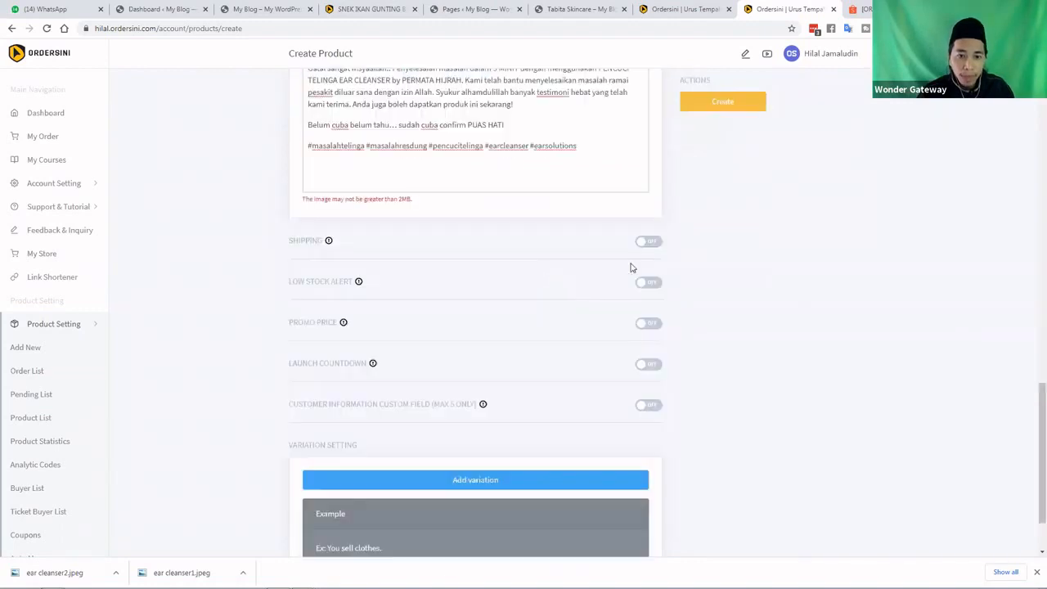
Turn on shipping with a weight of 30 gram
click(649, 263)
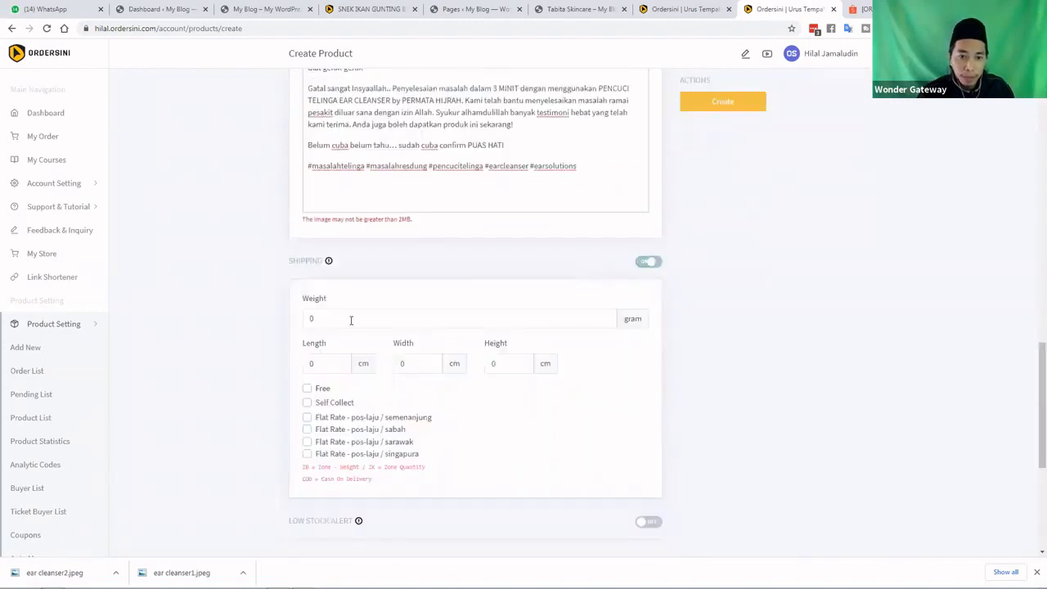
click(324, 318)
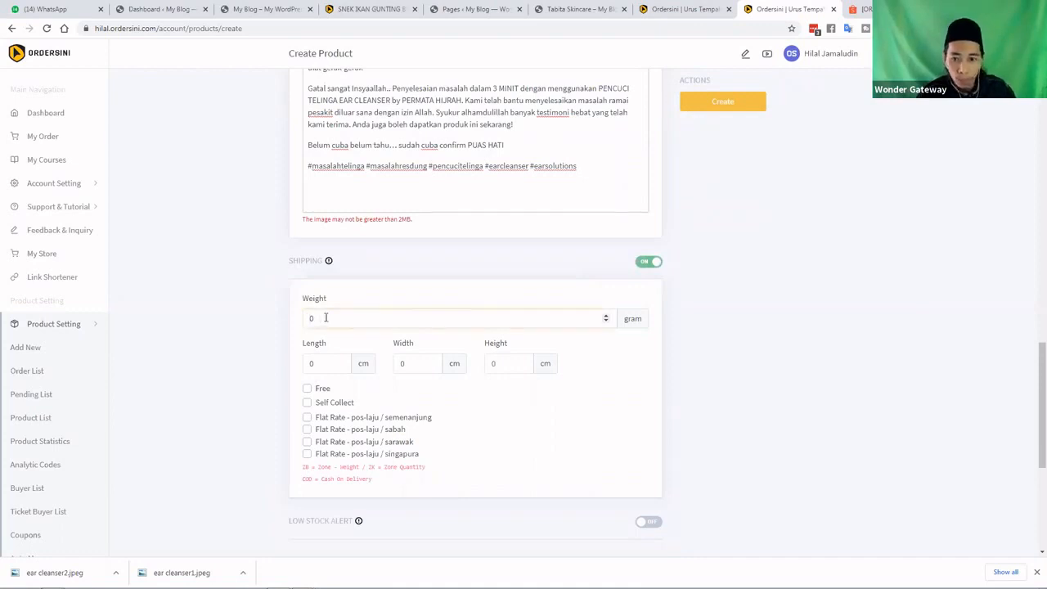
text(30)
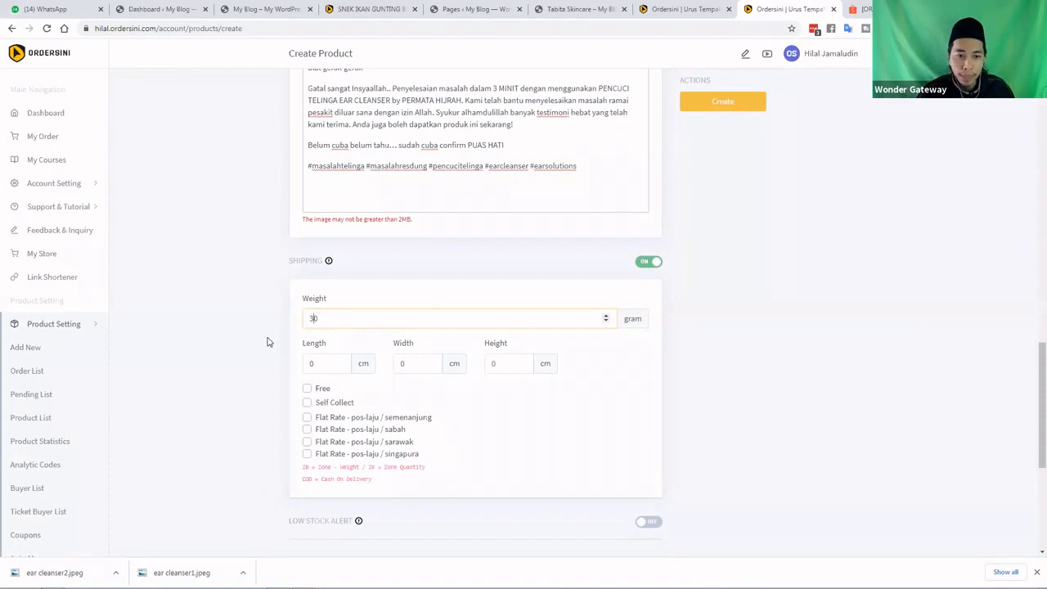
scroll(266, 342, down, 1)
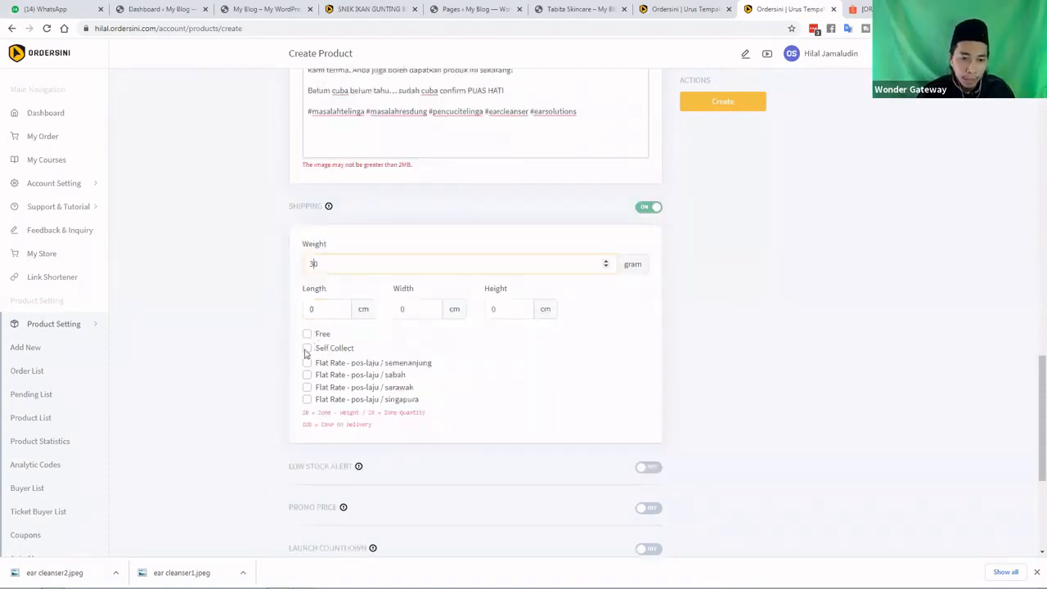
Tick the Pos Laju flat rates for Semenanjung, Sabah and Sarawak
click(307, 362)
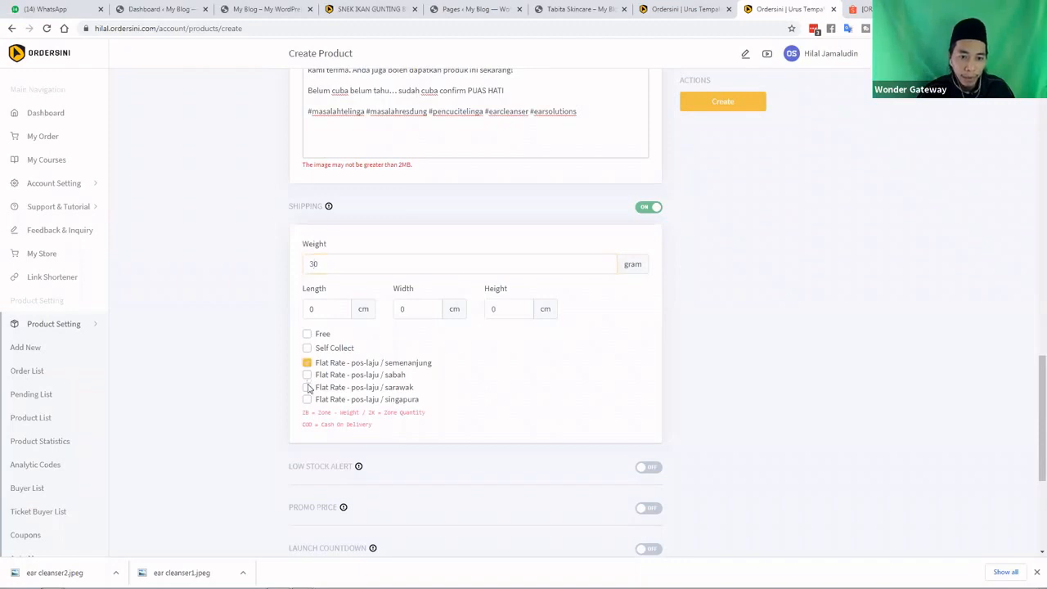
click(307, 374)
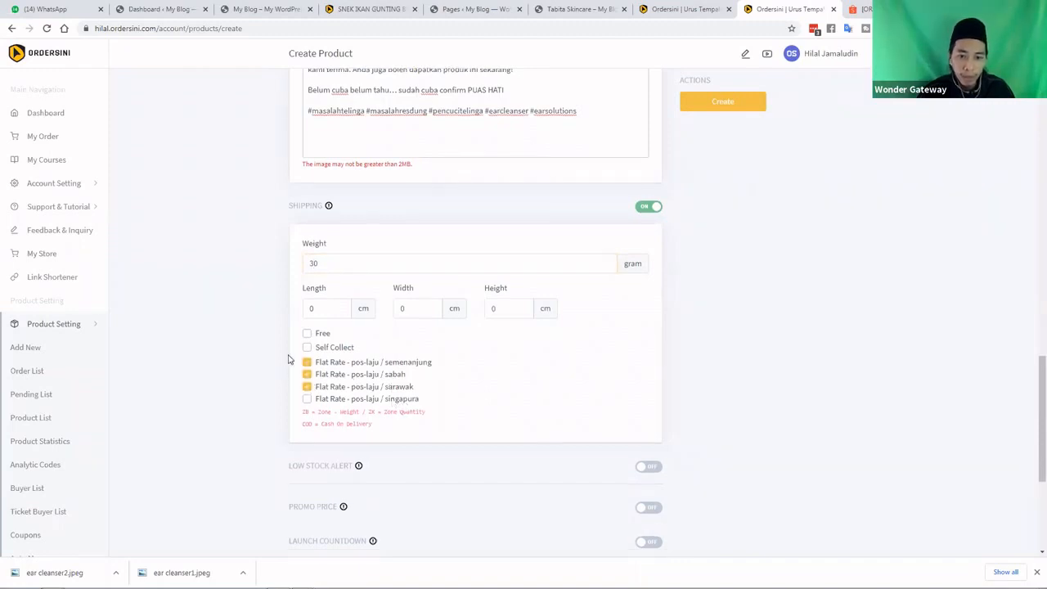
scroll(515, 287, down, 2)
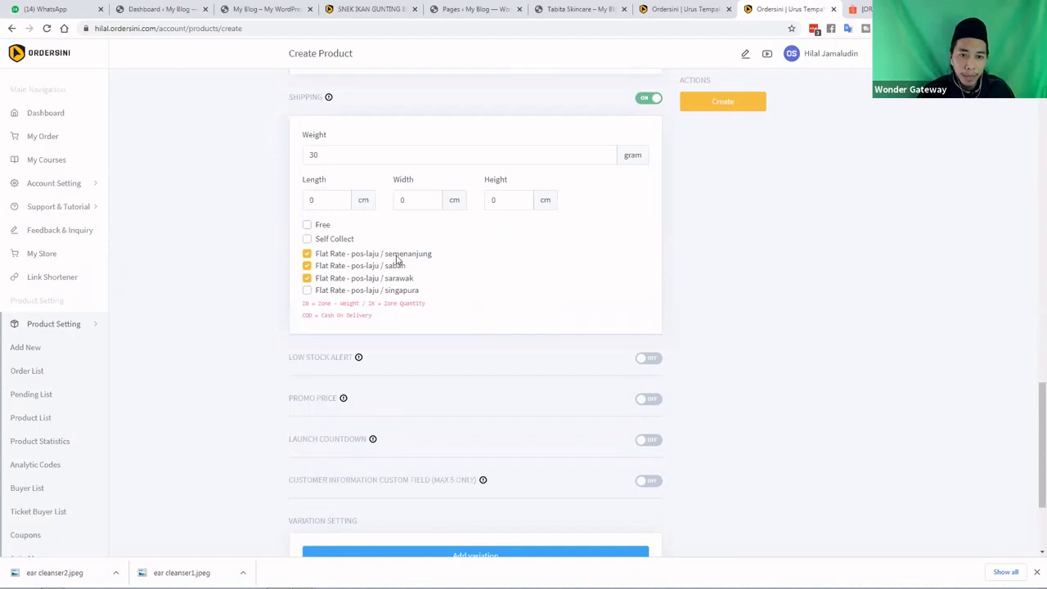
scroll(397, 260, up, 2)
scroll(397, 260, up, 3)
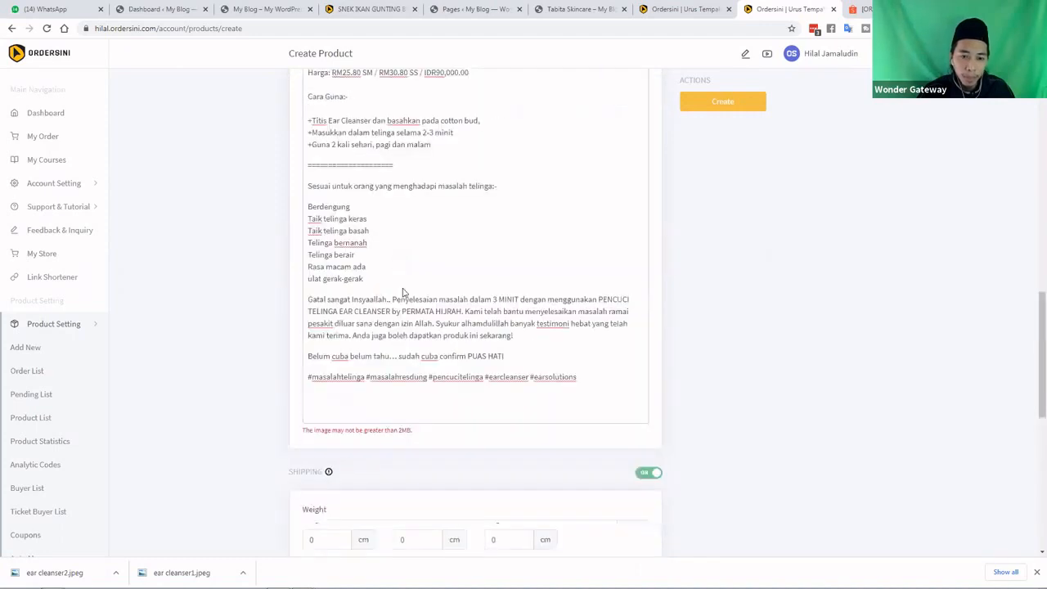
scroll(374, 329, down, 4)
scroll(402, 349, down, 2)
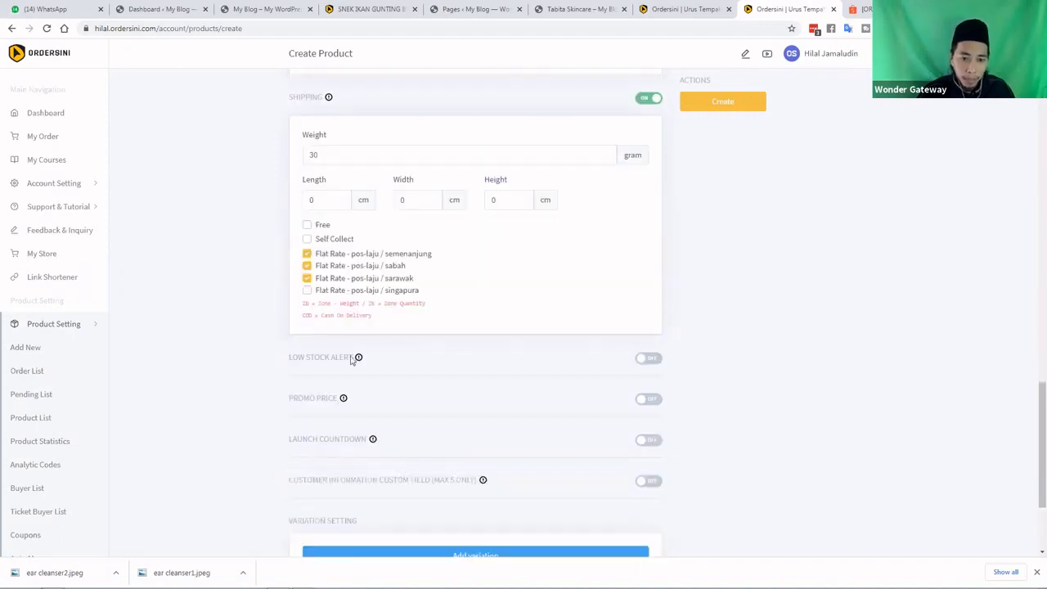
scroll(650, 347, down, 1)
Turn on promo pricing and begin entering the promo price
click(650, 346)
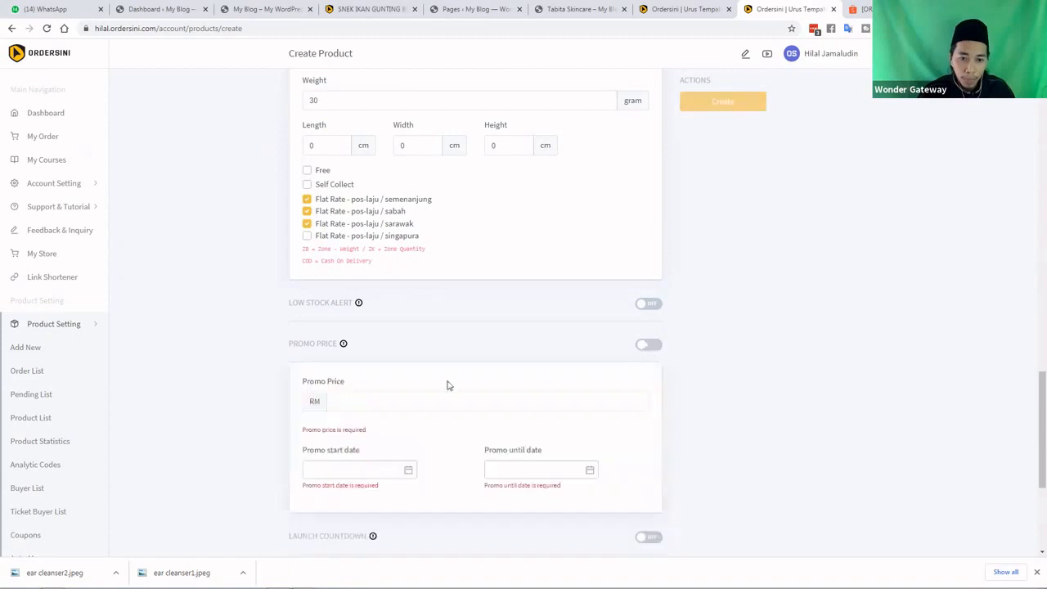
scroll(360, 298, down, 1)
click(362, 296)
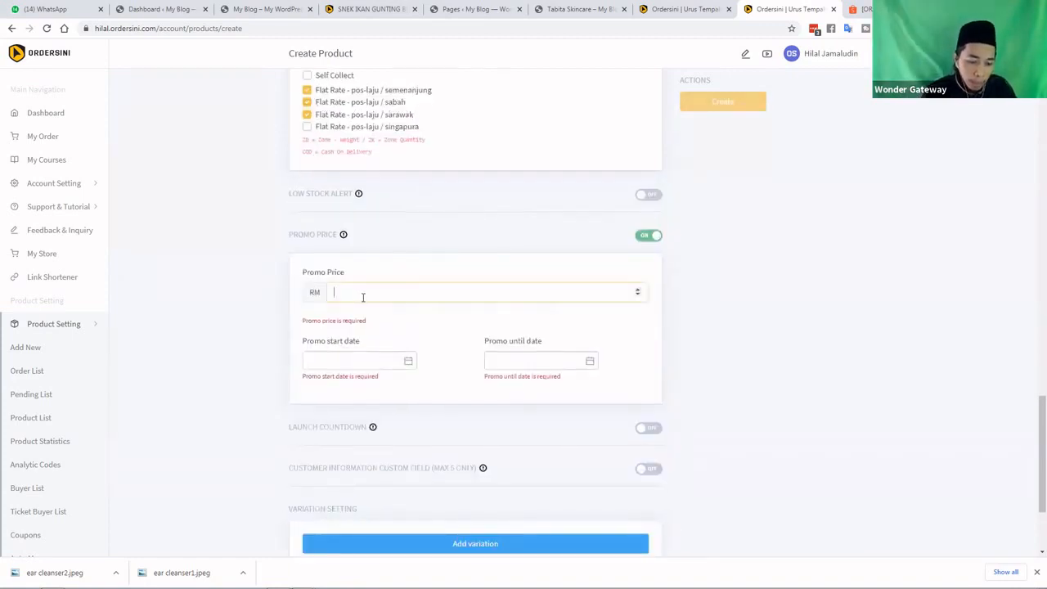
text(2.50)
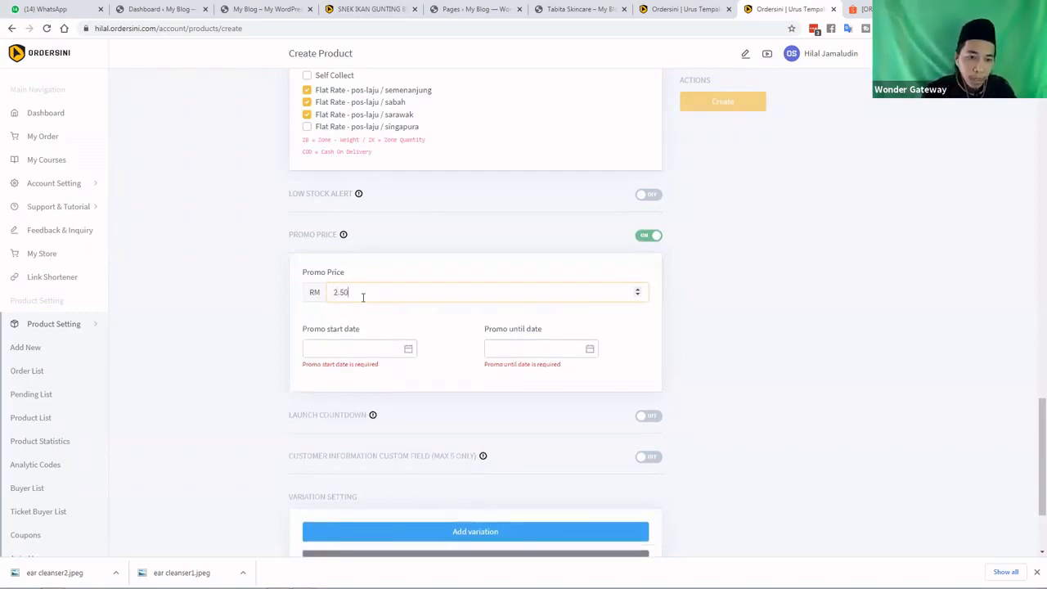
key(BackSpace)
key(BackSpace)
key(BackSpace)
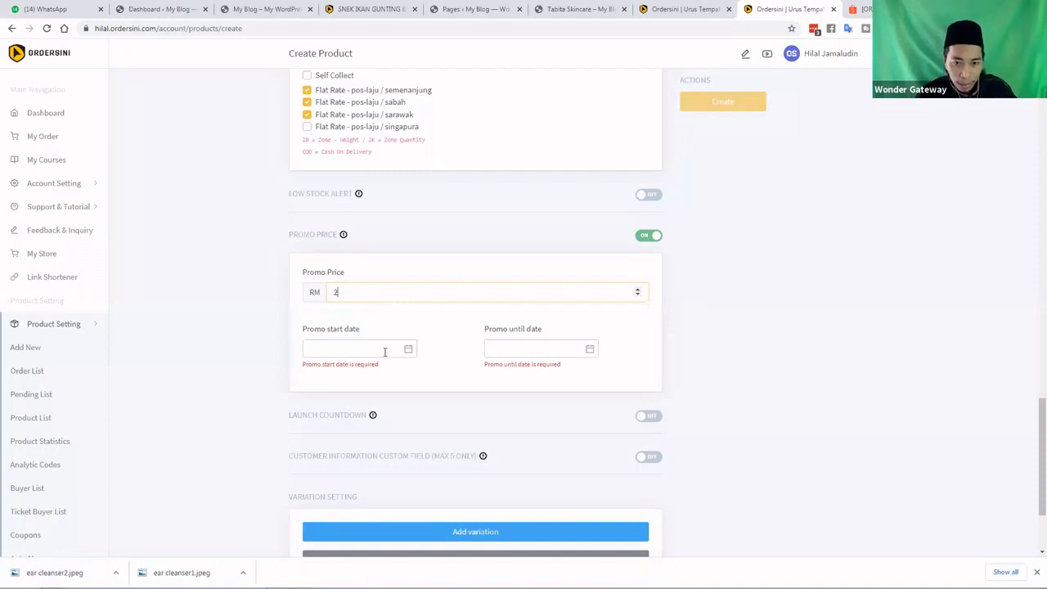
Set the promo period from 31 March 2021 to 28 February 2022
click(386, 351)
click(372, 305)
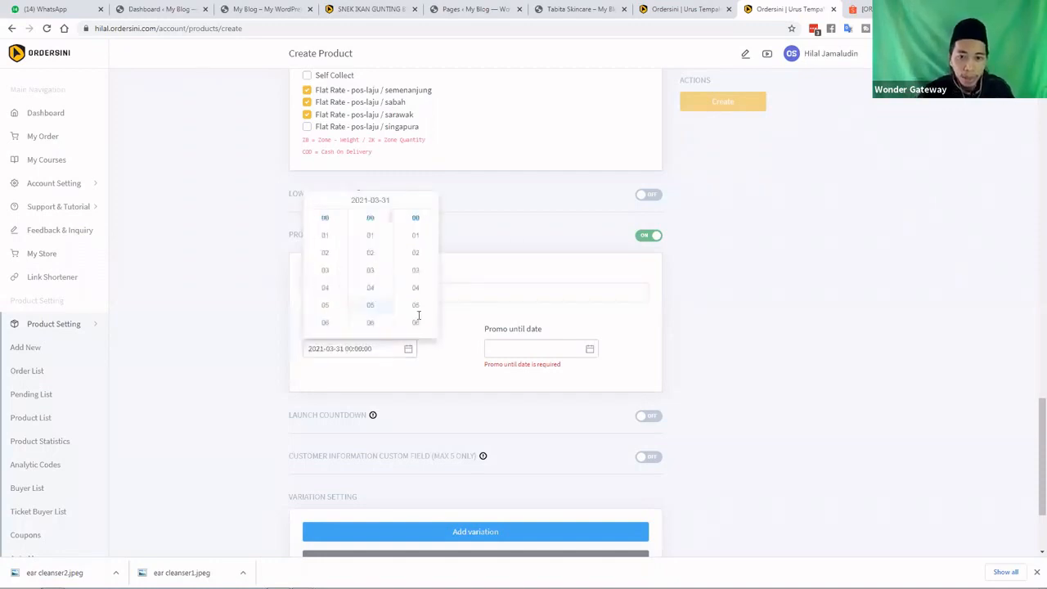
click(544, 349)
double_click(586, 205)
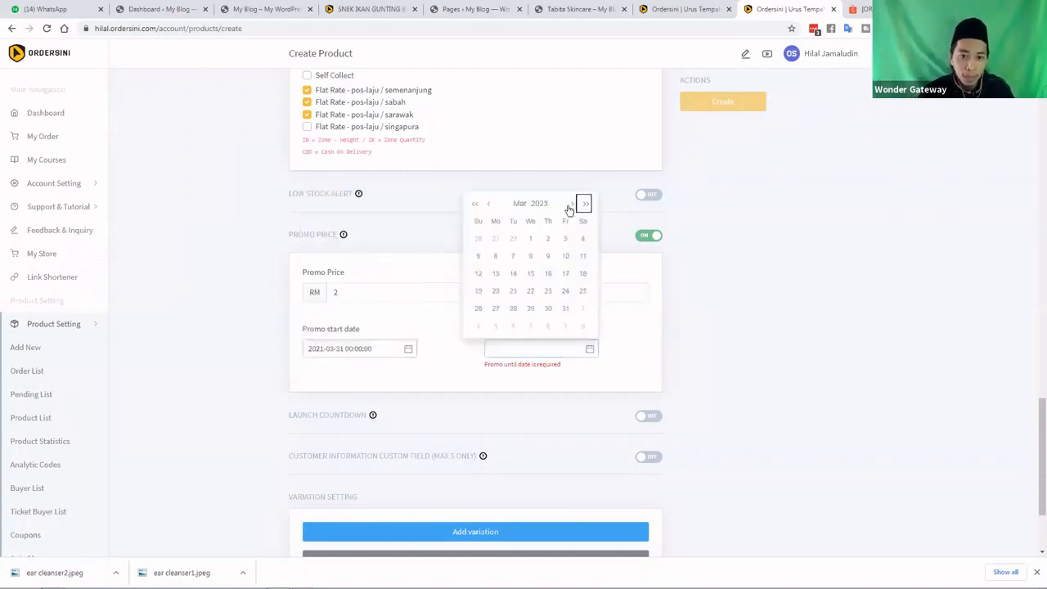
click(485, 204)
click(478, 206)
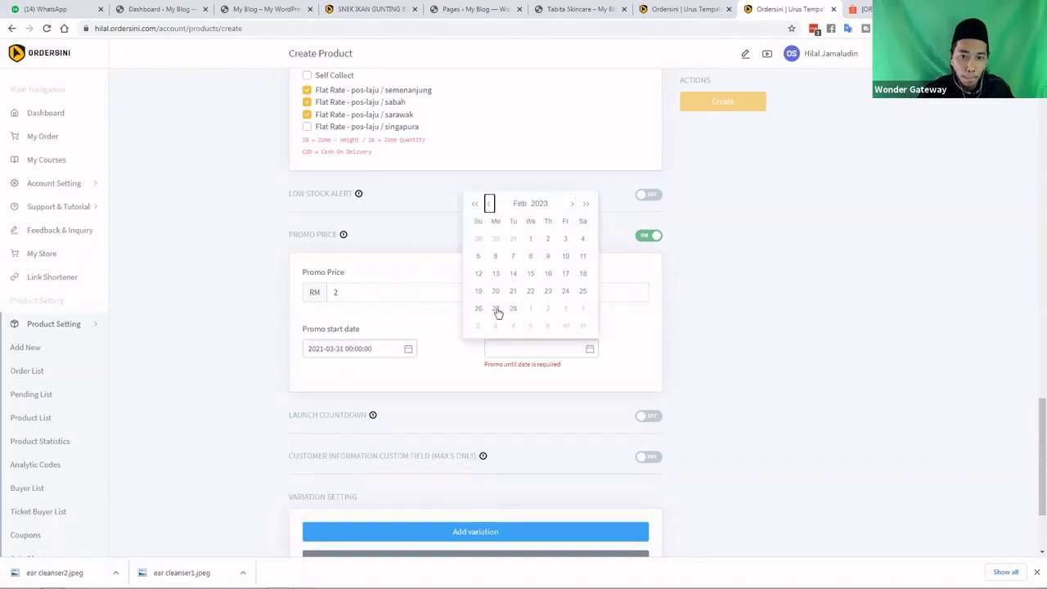
click(497, 310)
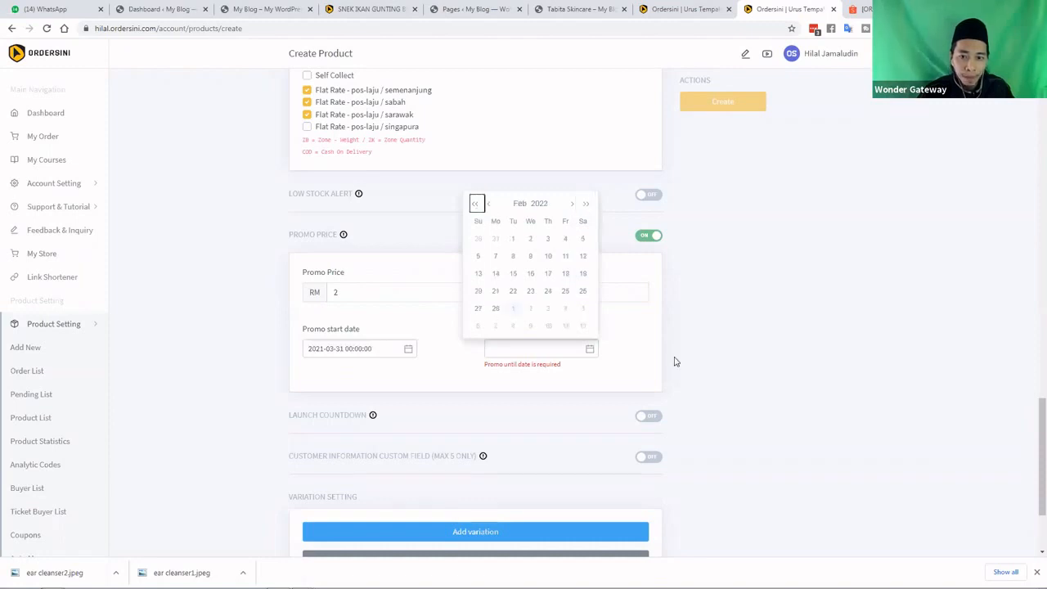
click(620, 348)
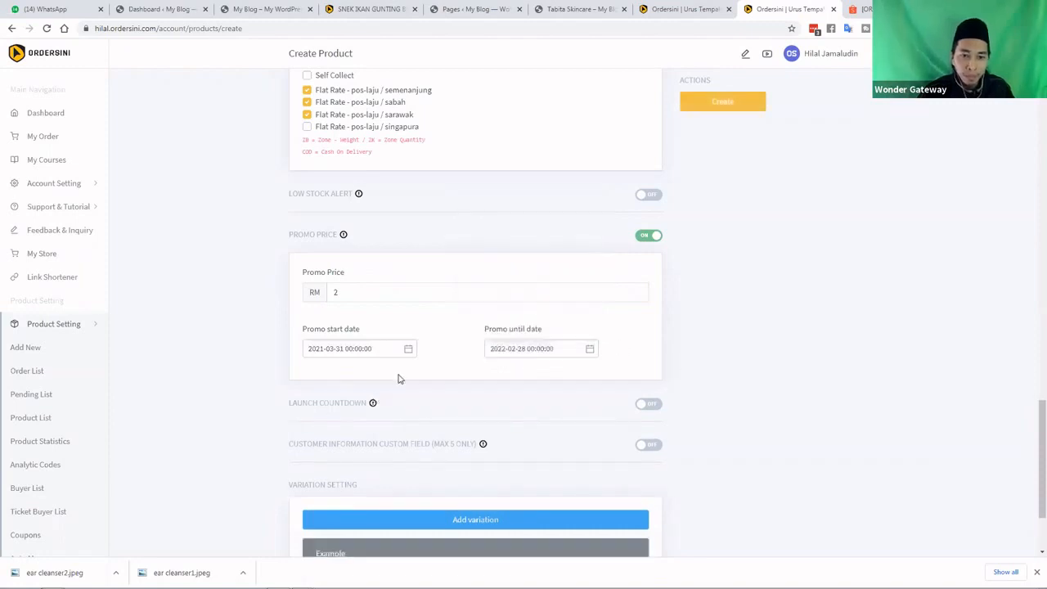
Correct the promo price to RM 22
double_click(334, 293)
text(22)
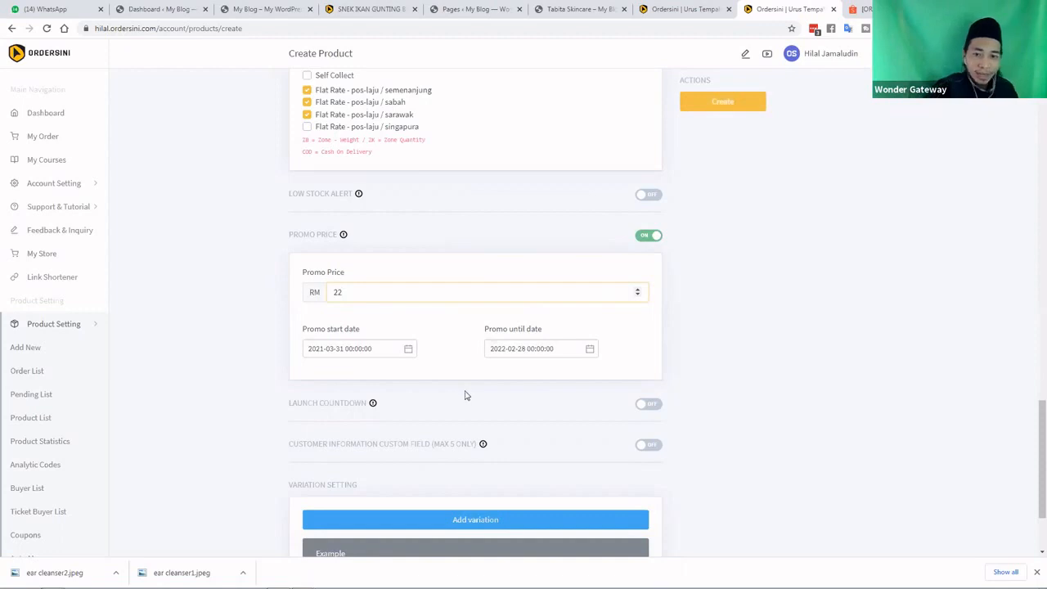
click(672, 378)
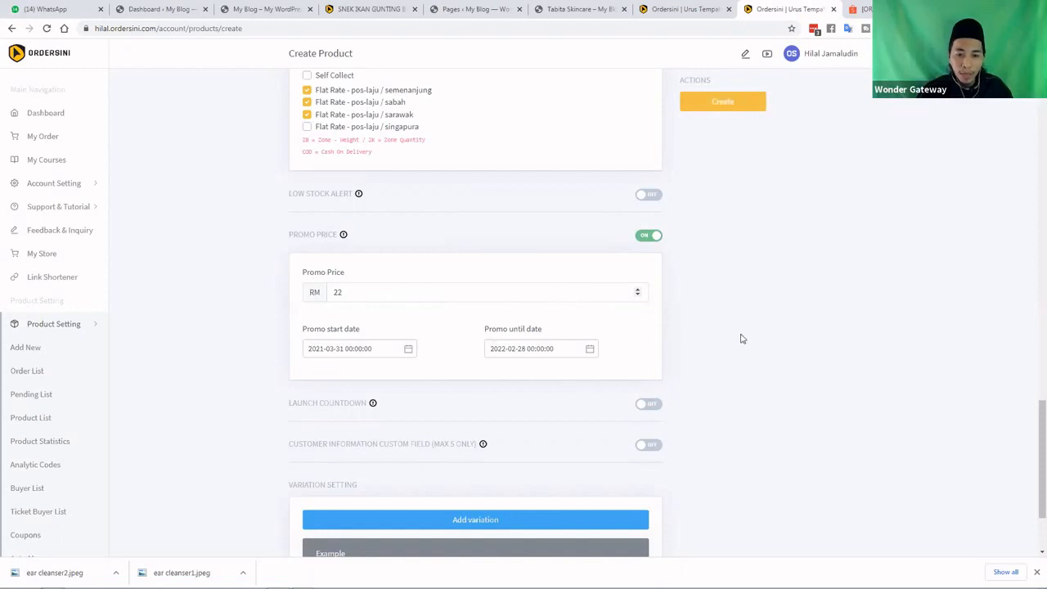
Review the filled-in form and create the ear cleanser product
scroll(306, 316, down, 2)
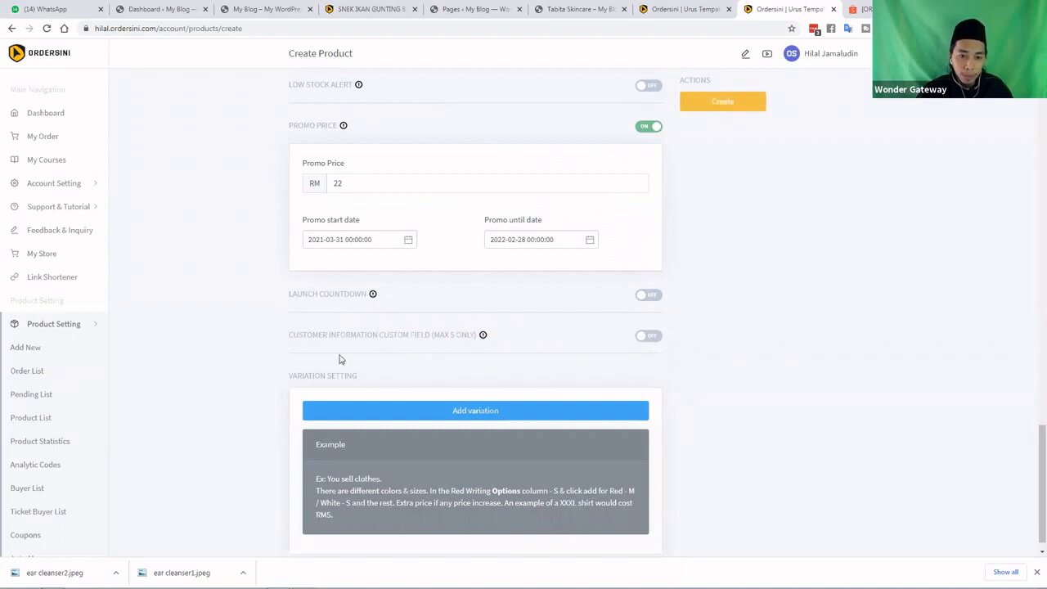
scroll(360, 360, down, 1)
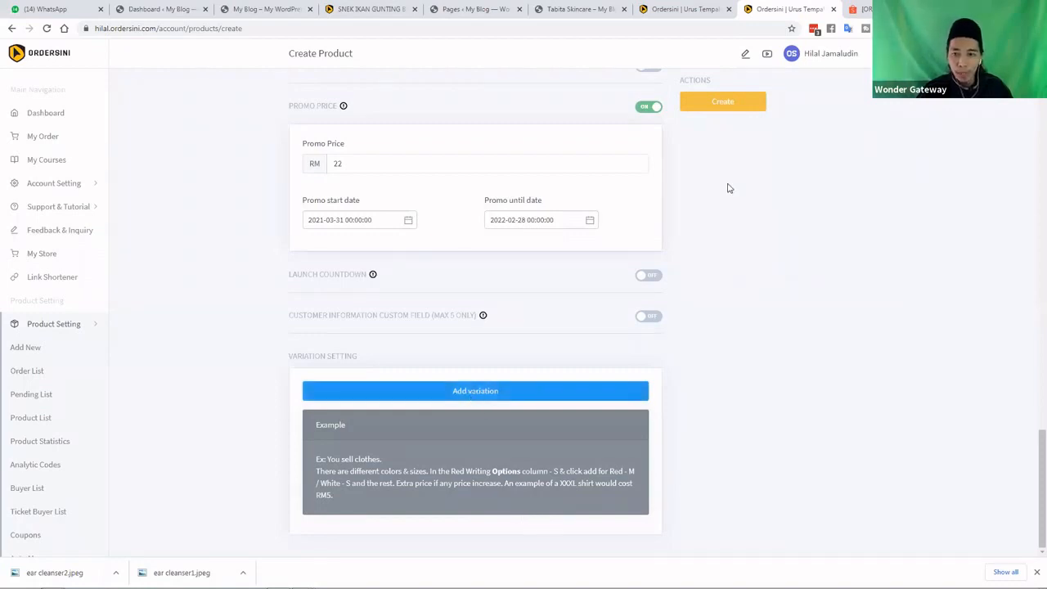
scroll(730, 155, up, 5)
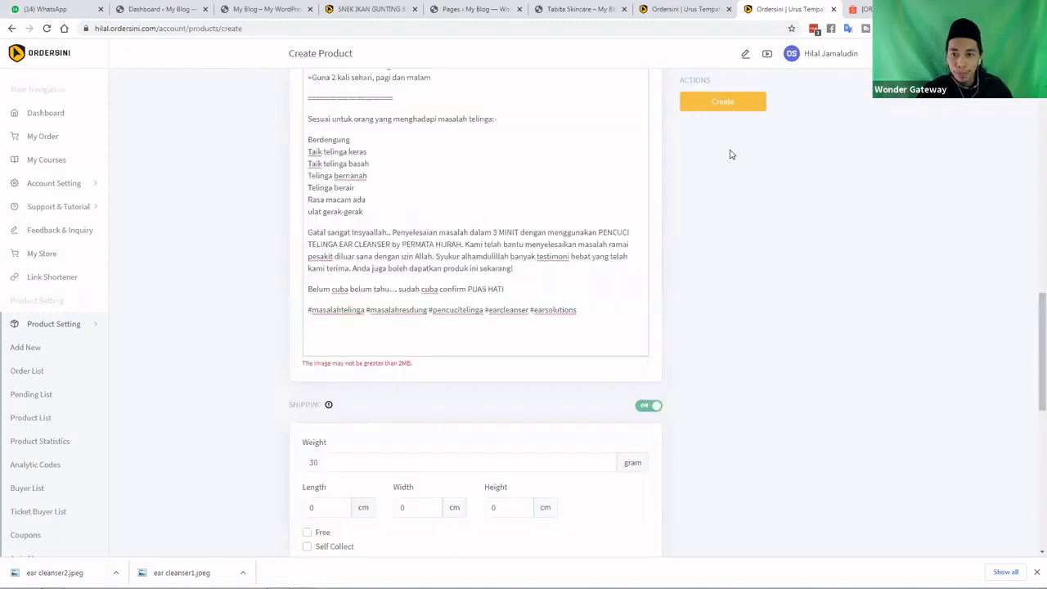
scroll(729, 155, up, 5)
scroll(713, 145, up, 4)
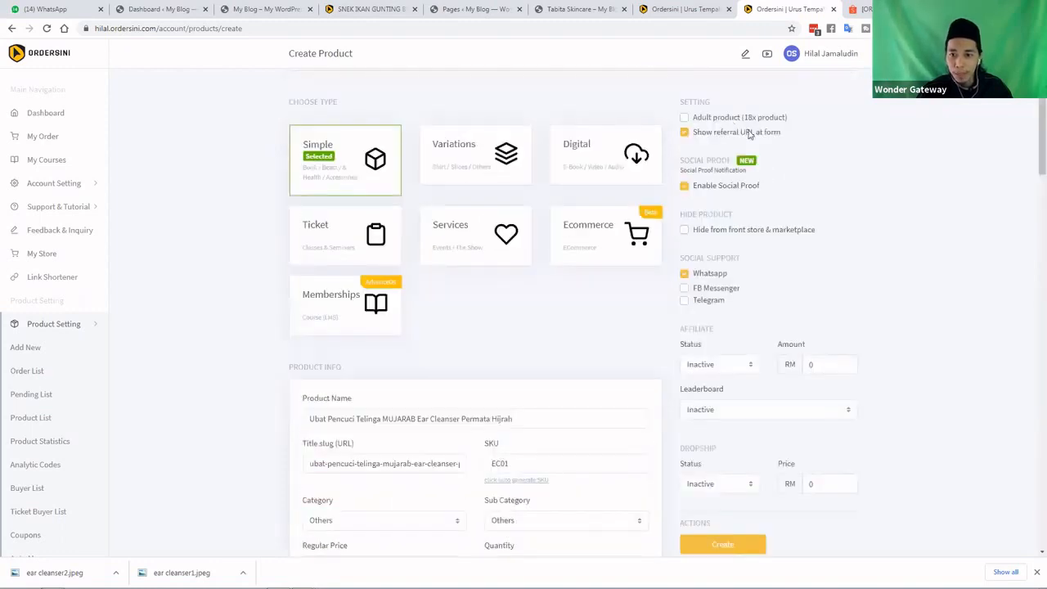
scroll(718, 390, down, 2)
click(721, 386)
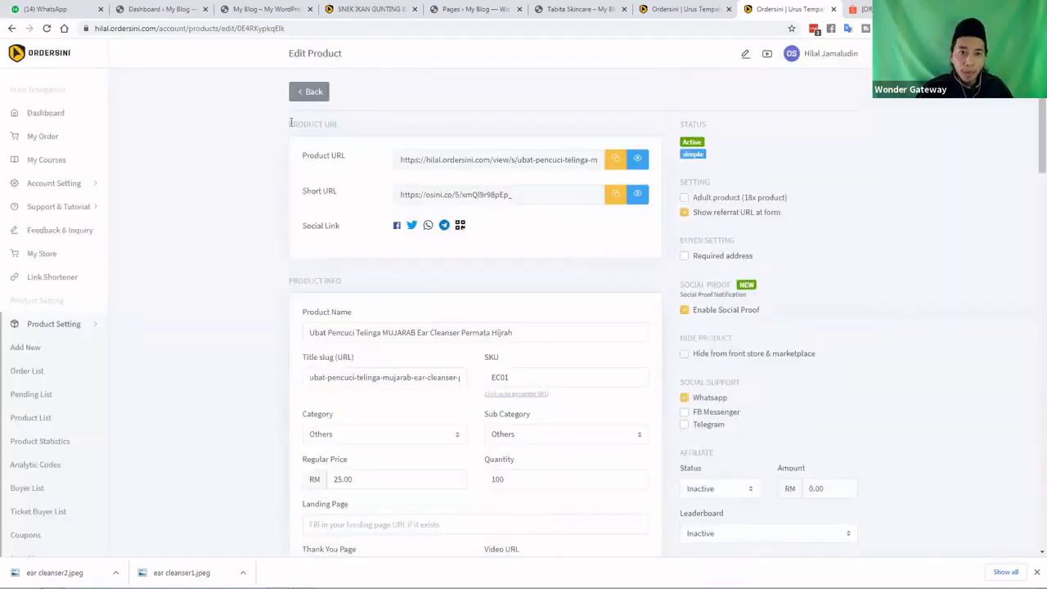
Copy the product's Short URL, dismiss the Copied alert, and go to WhatsApp Web
triple_click(345, 127)
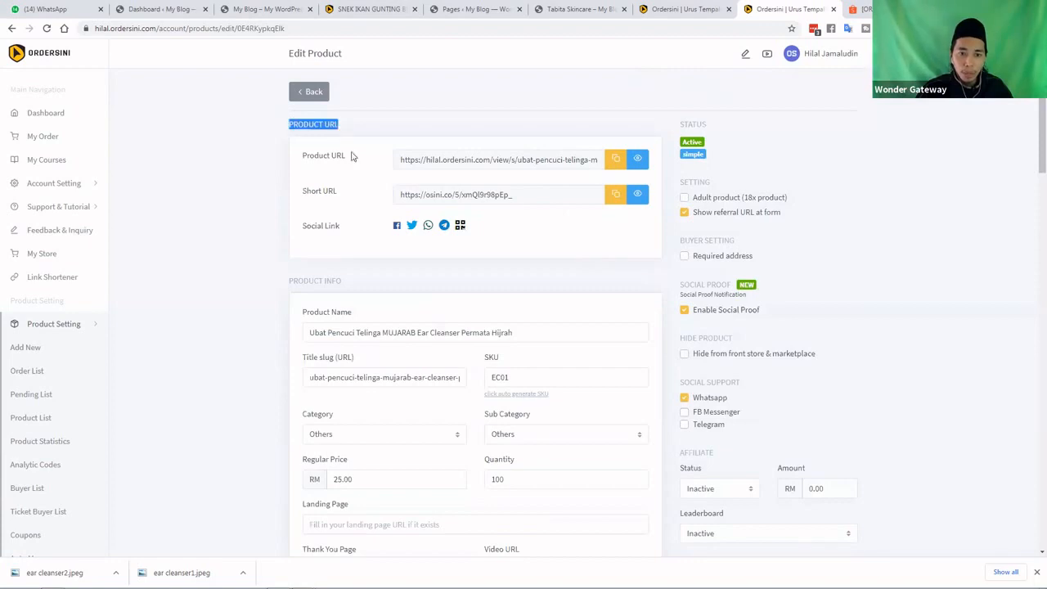
drag(352, 154, 303, 156)
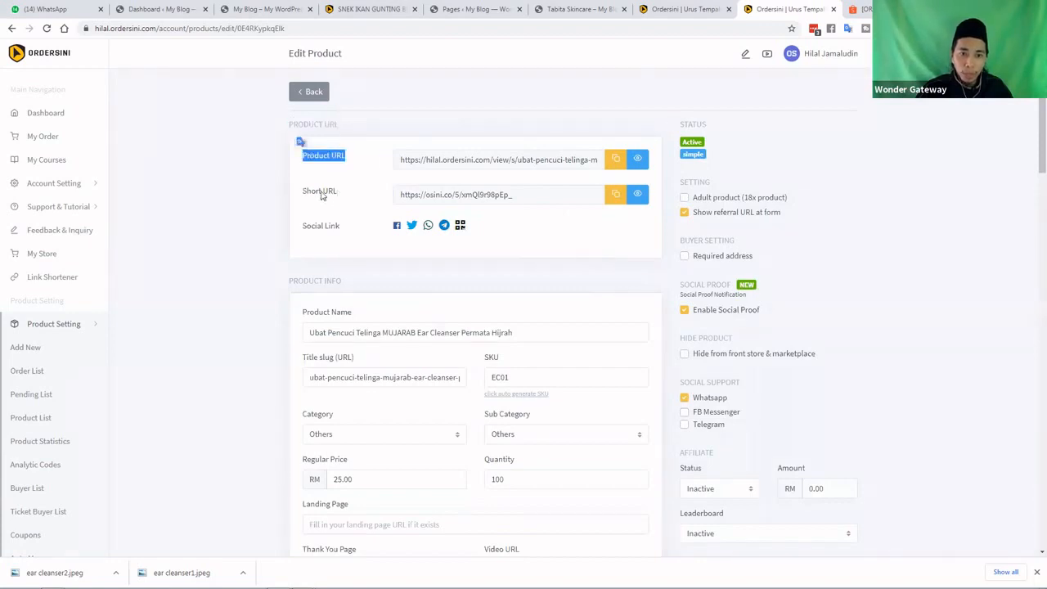
drag(338, 193, 303, 196)
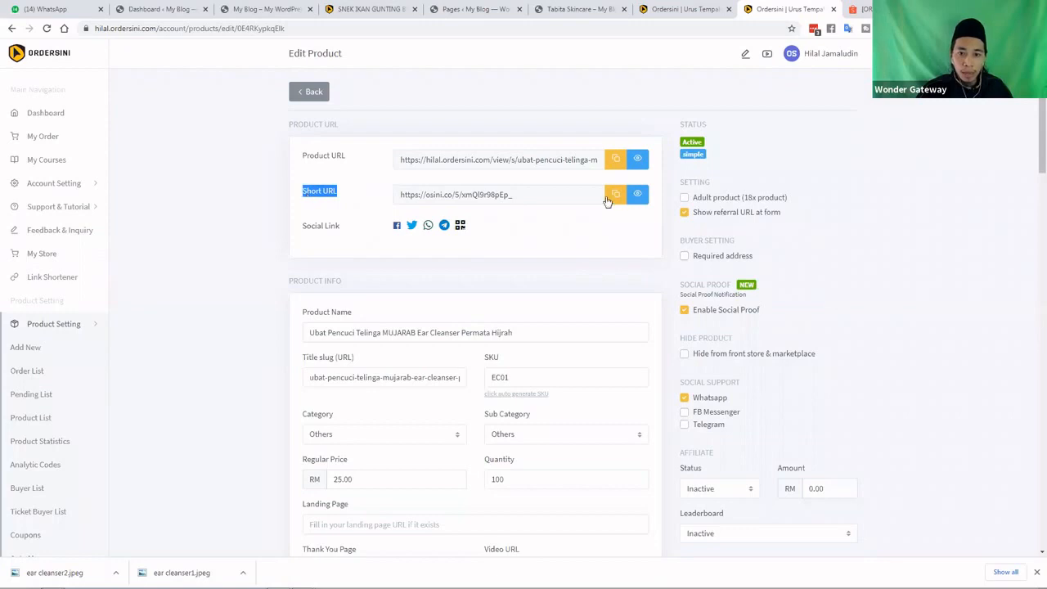
click(613, 196)
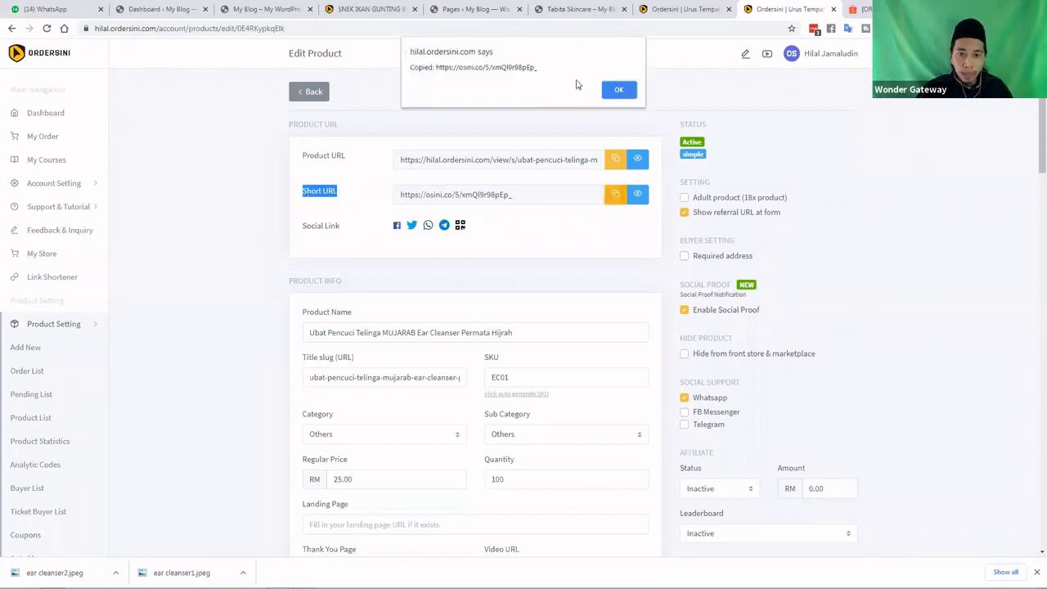
click(619, 90)
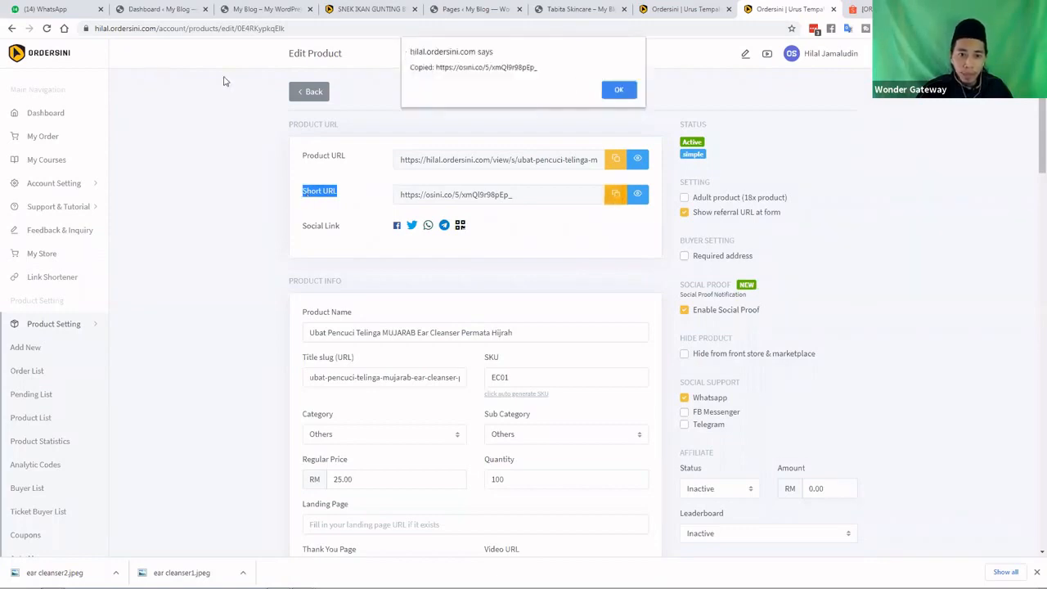
click(56, 10)
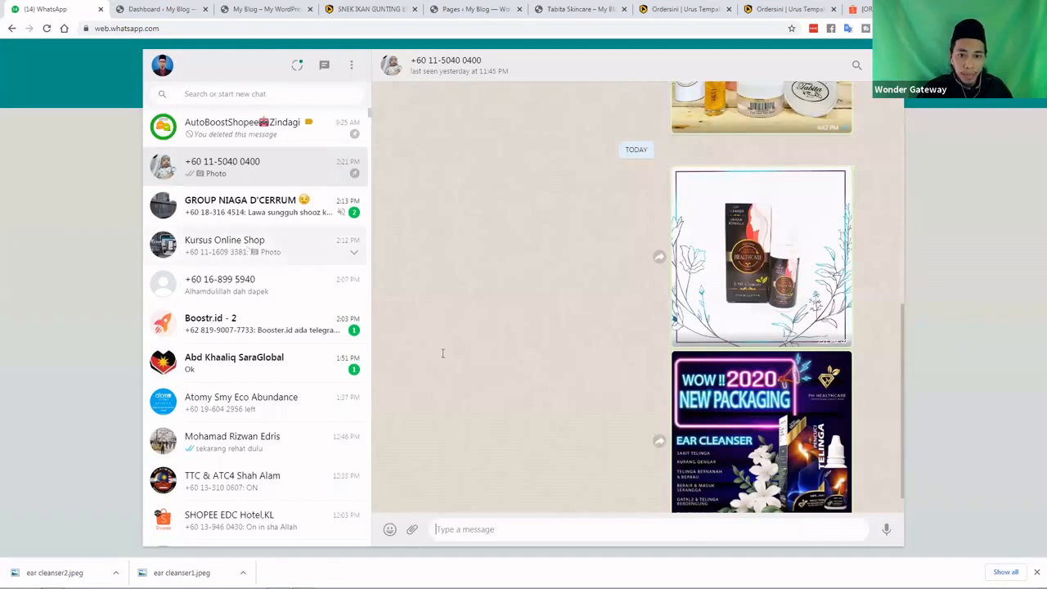
Paste and send the short URL in the Kursus Online Shop chat
click(250, 247)
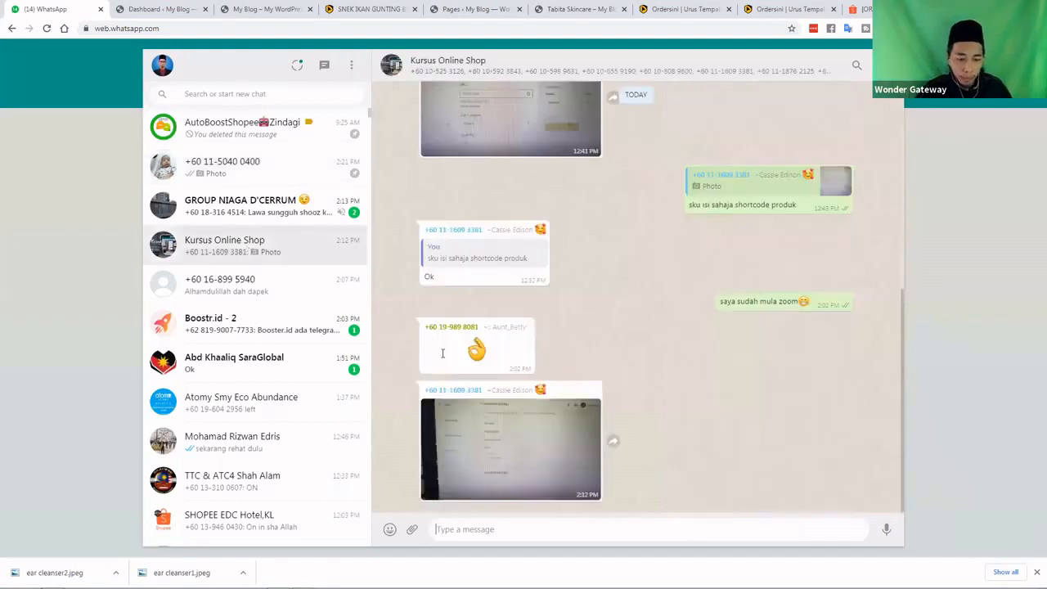
key(ctrl+v)
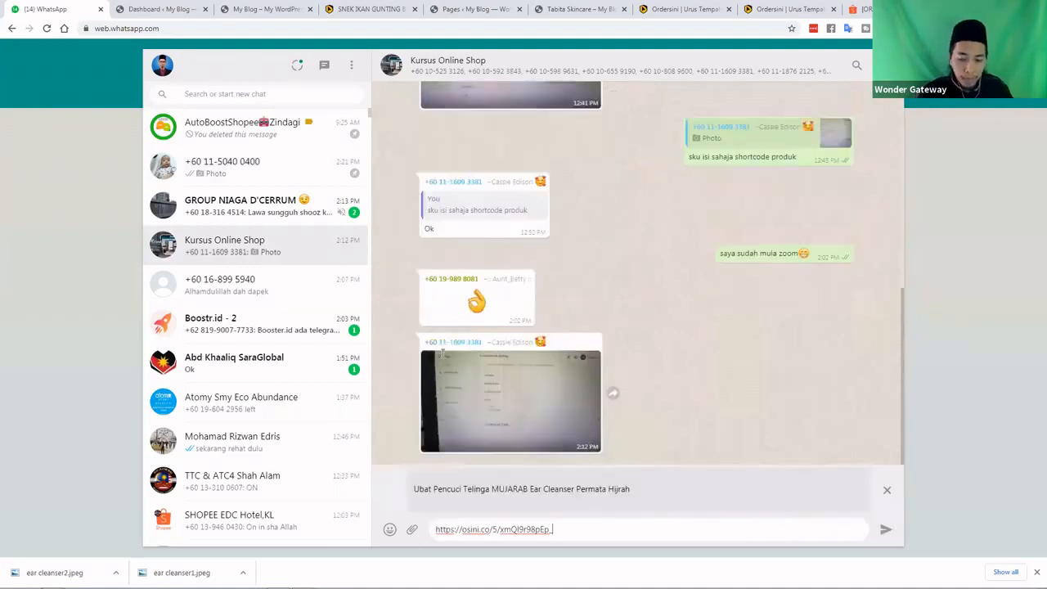
key(Return)
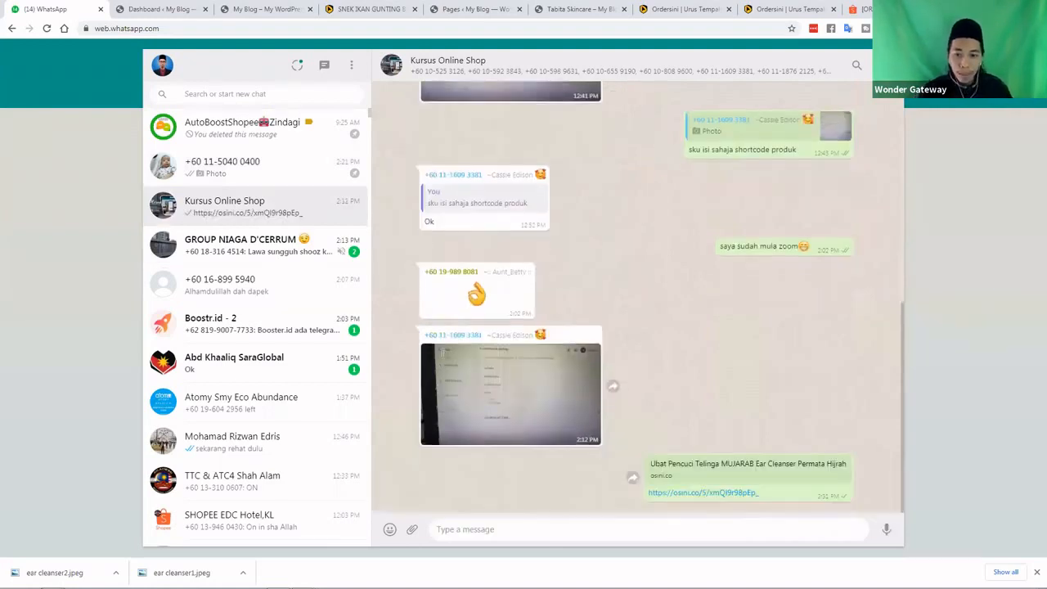
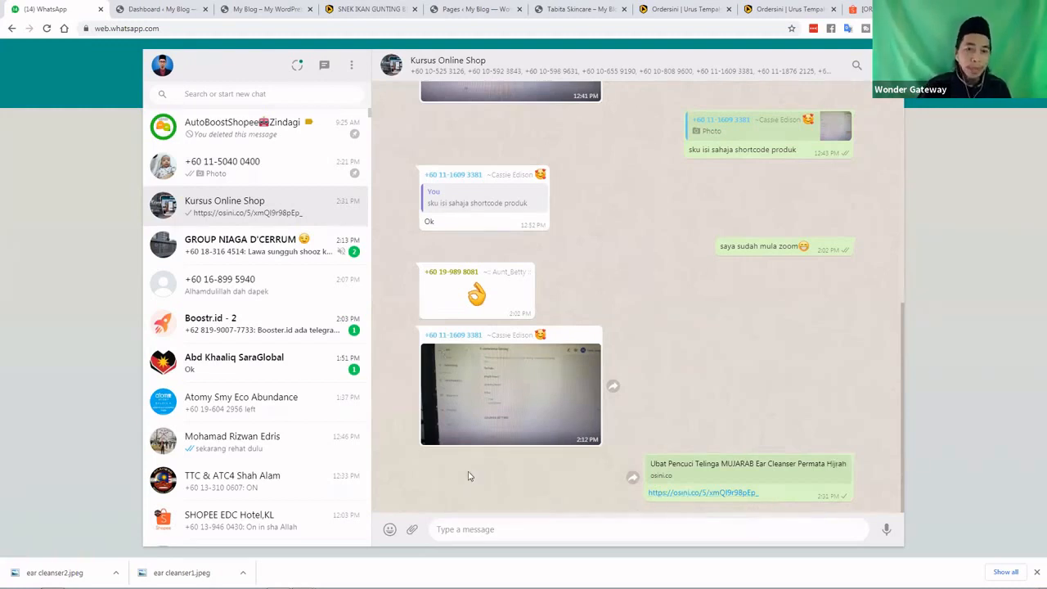
Open the MUJARAB Ear Cleanser osini.co short link from the Kursus Online Shop chat
click(681, 495)
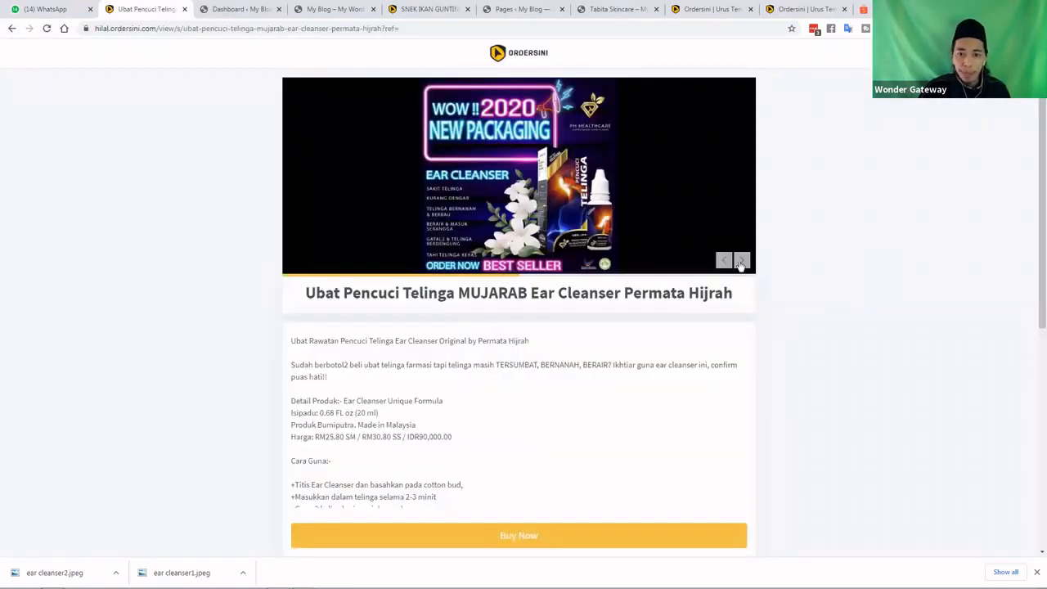
Browse the ear cleanser product images and page, then go to its RM 22.00 checkout
click(740, 262)
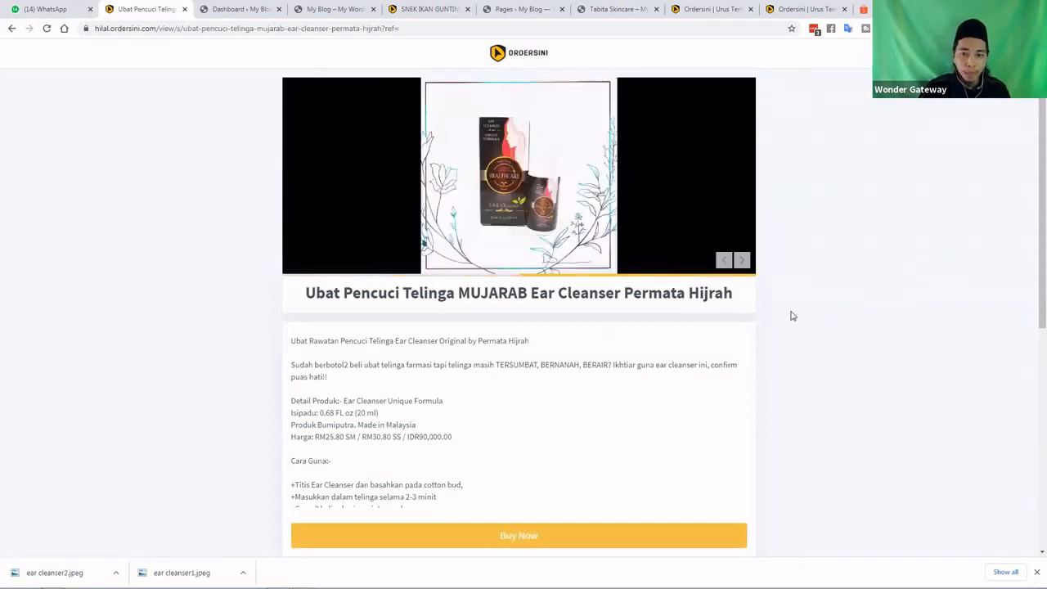
scroll(620, 293, down, 1)
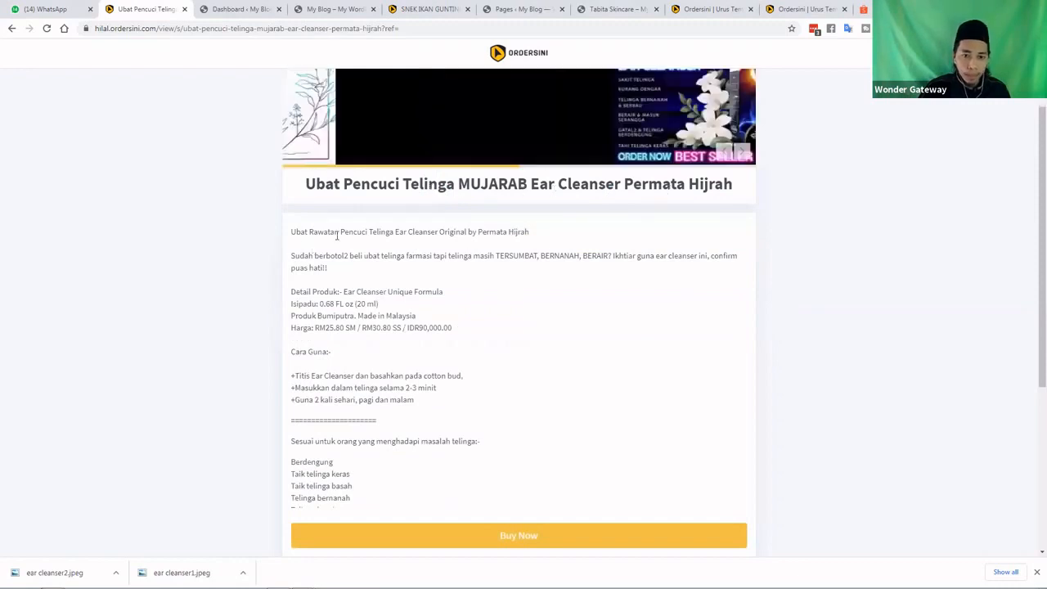
scroll(483, 281, down, 1)
scroll(377, 285, down, 1)
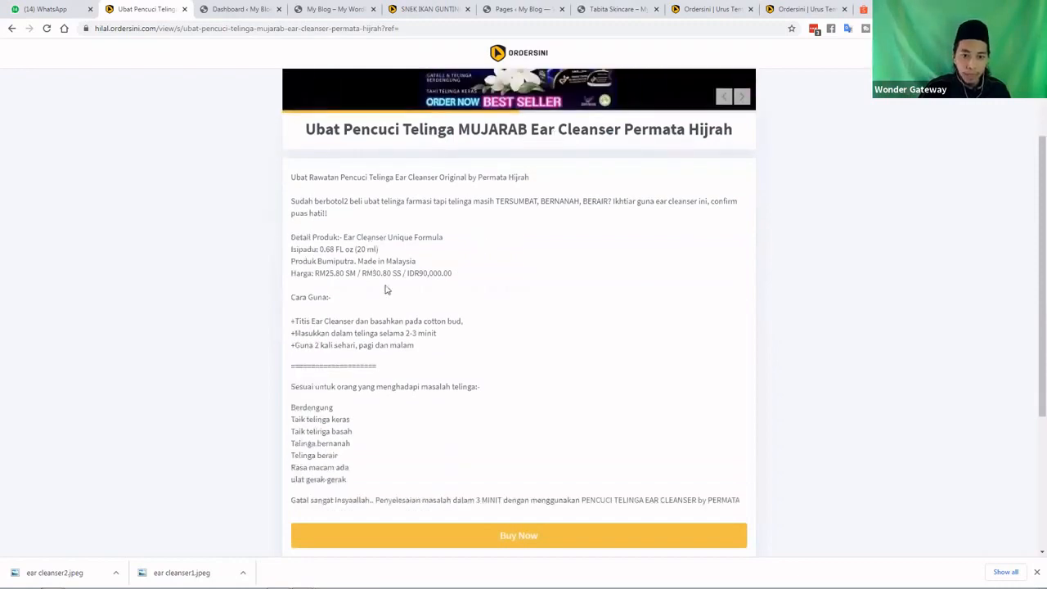
scroll(386, 288, down, 2)
scroll(507, 398, down, 1)
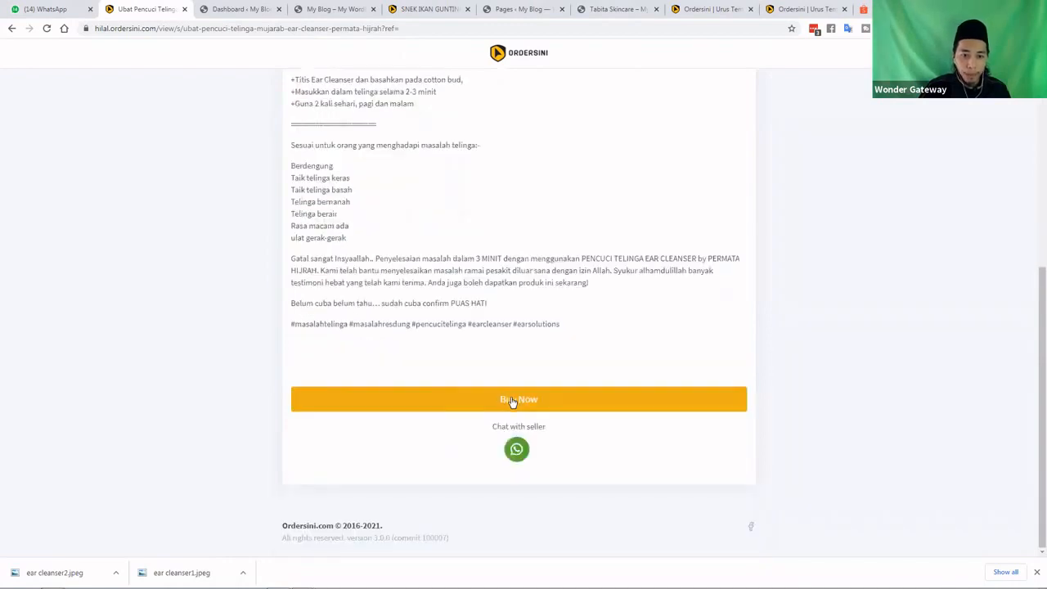
click(510, 400)
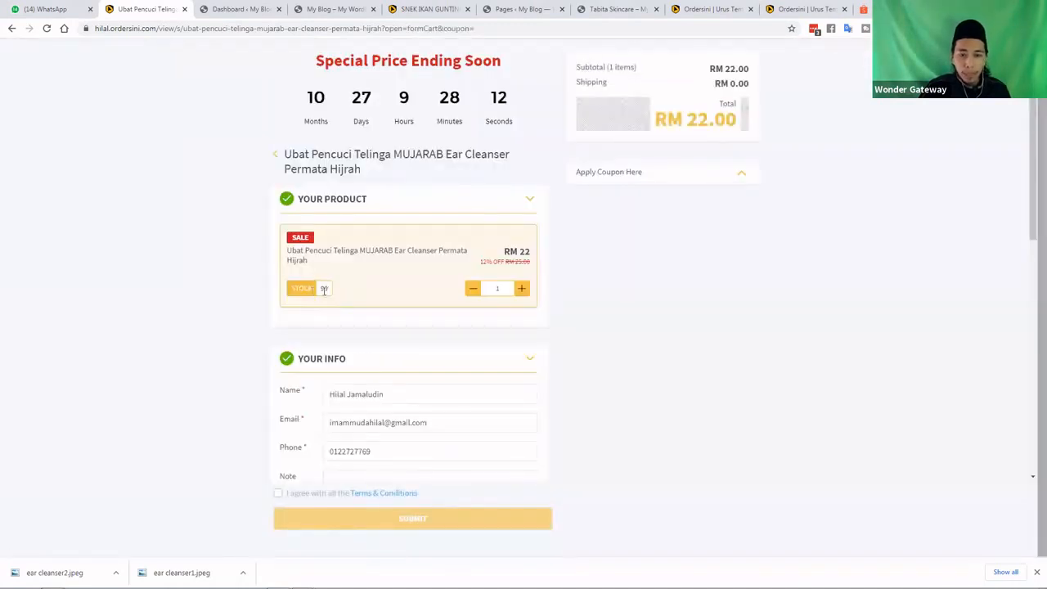
Check the quantity of 1 and 12% discount, then test a shipping rate giving RM 34.00
double_click(496, 289)
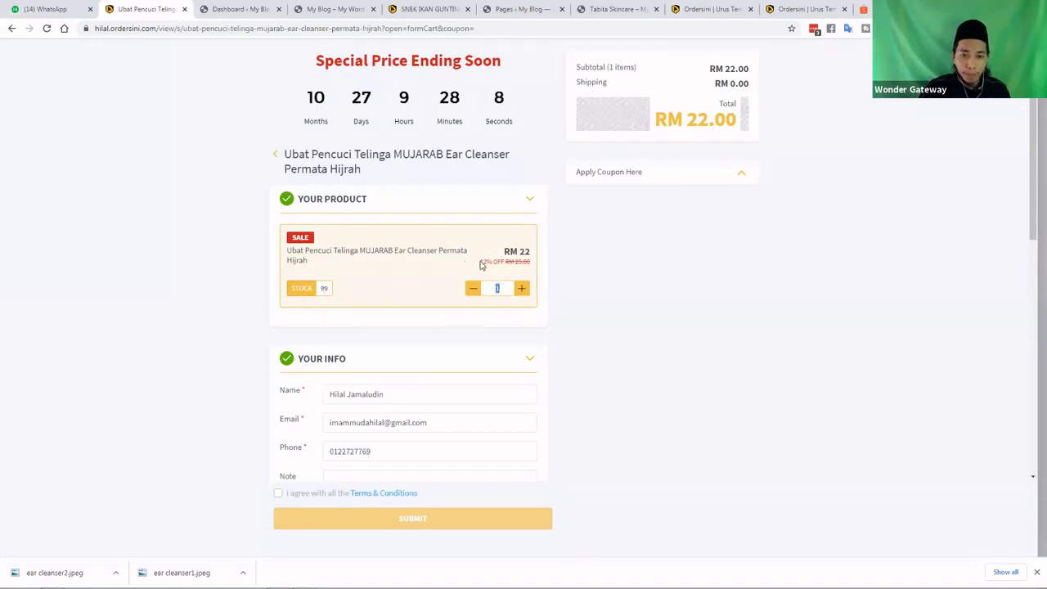
double_click(486, 262)
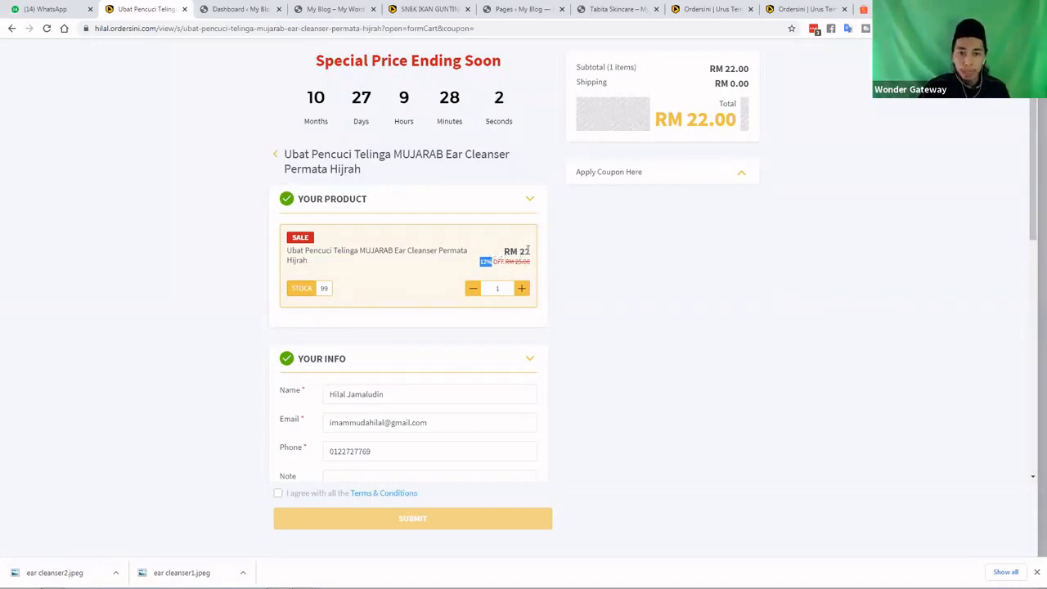
click(550, 266)
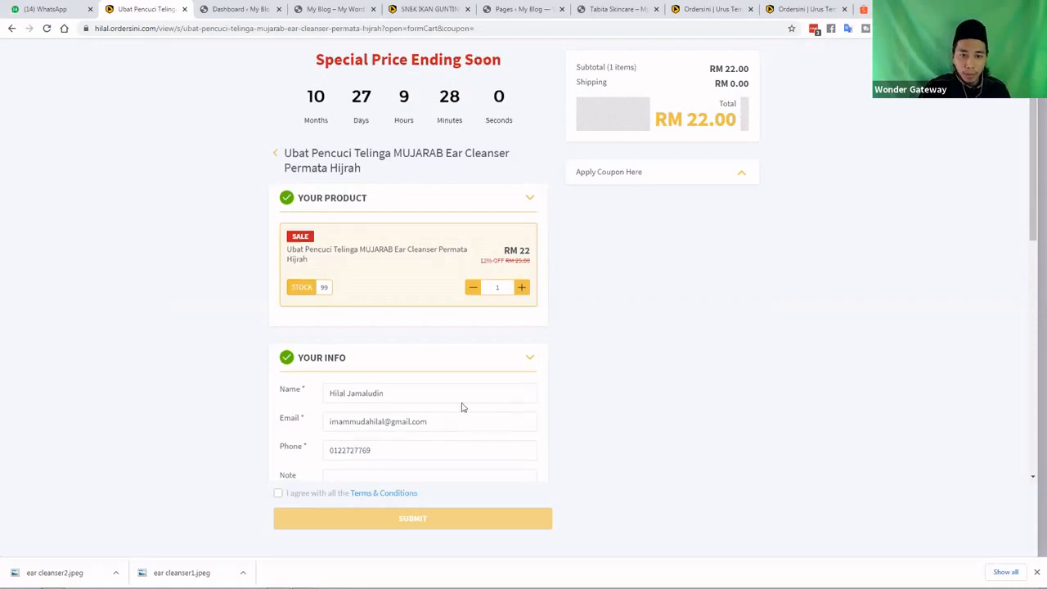
scroll(453, 395, down, 3)
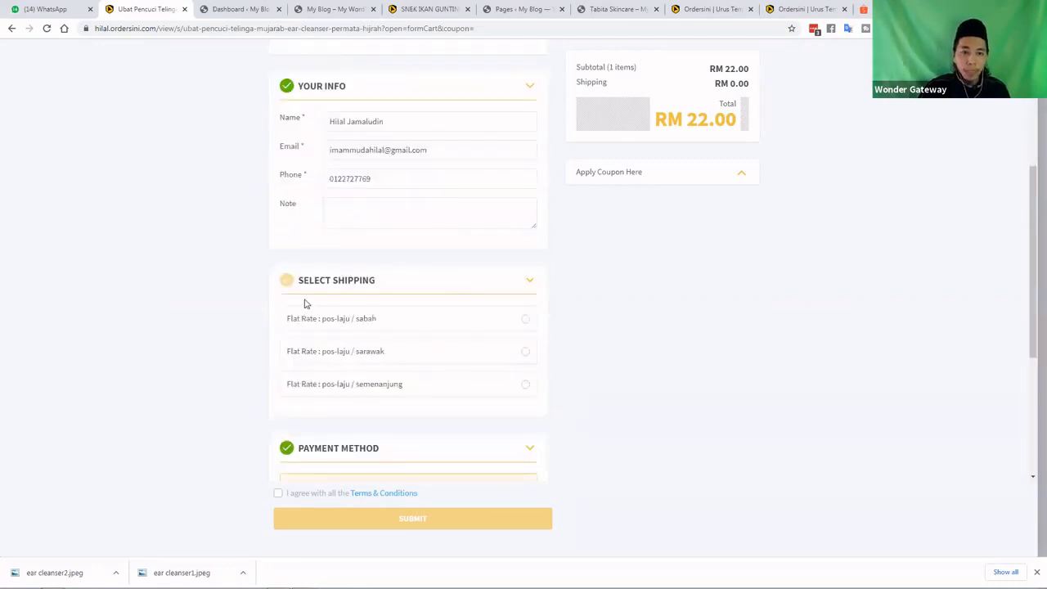
click(524, 319)
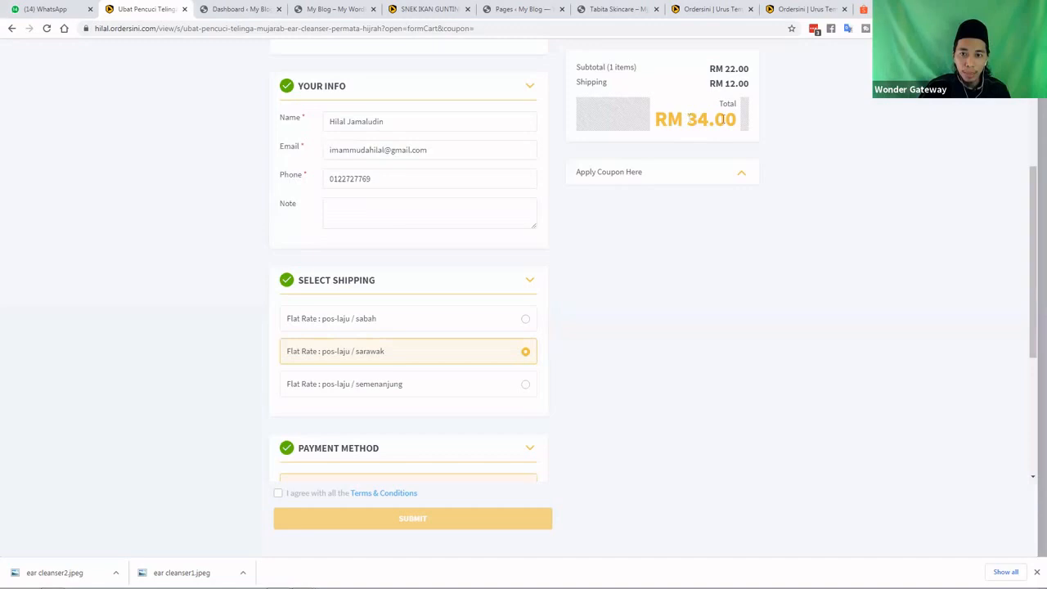
drag(727, 120, 689, 120)
click(508, 387)
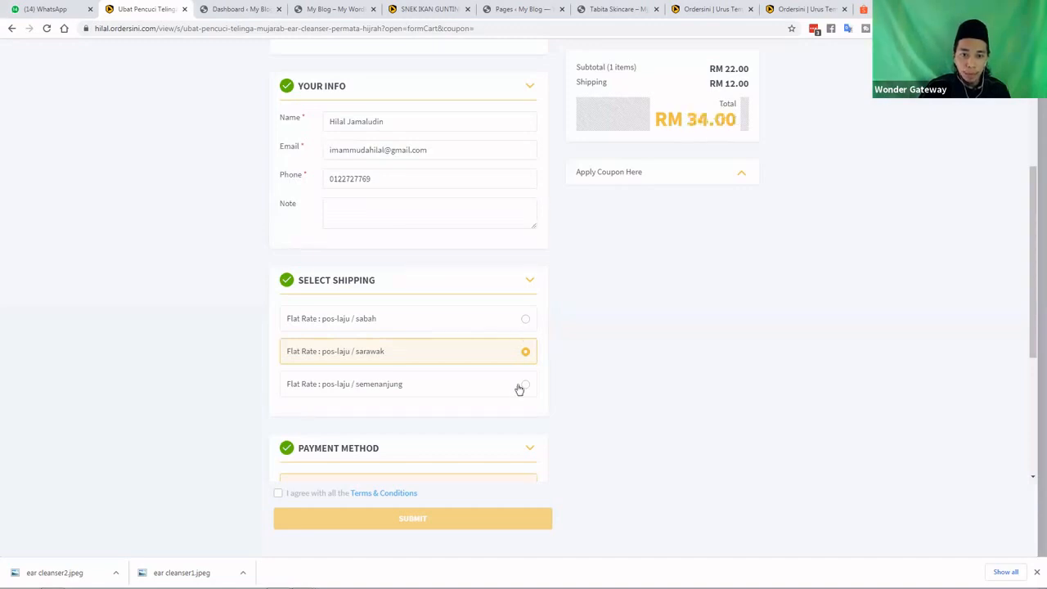
Choose pos-laju semenanjung shipping for a RM 30.00 order total
click(523, 386)
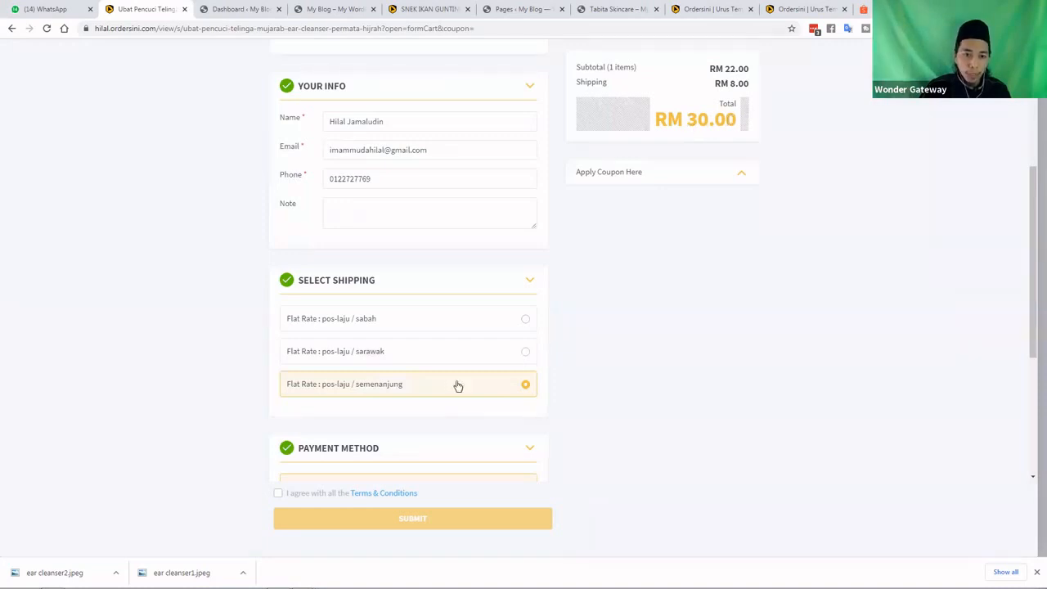
scroll(458, 386, down, 1)
scroll(393, 255, up, 2)
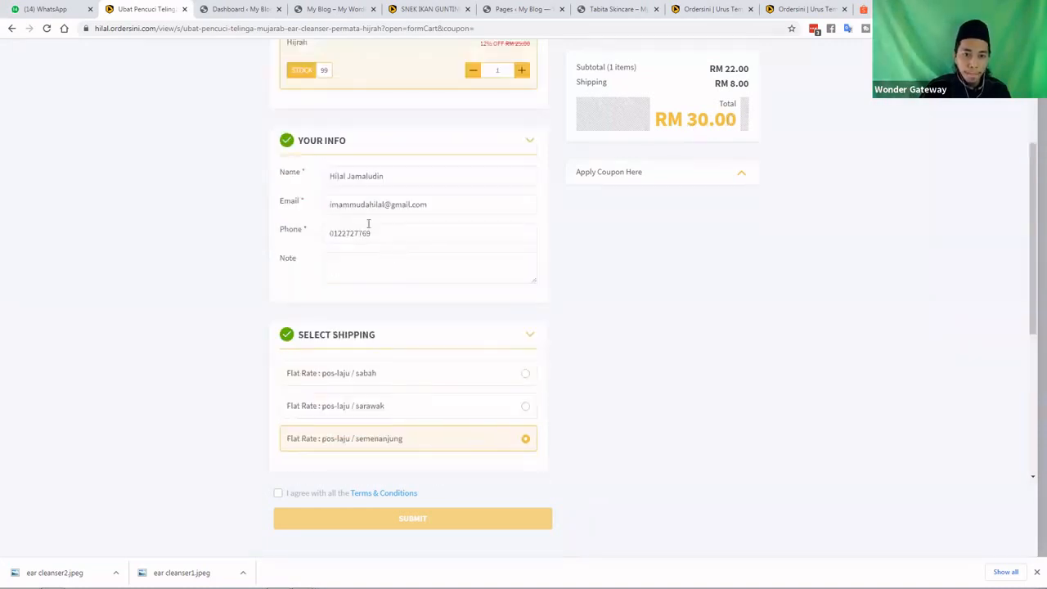
scroll(368, 225, up, 1)
scroll(369, 226, up, 1)
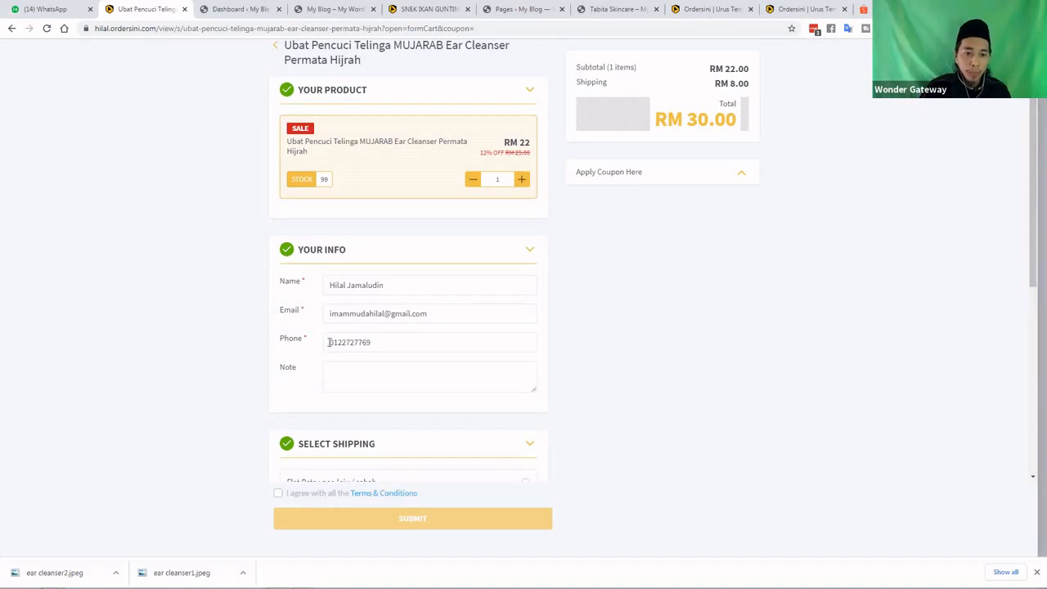
scroll(329, 342, down, 3)
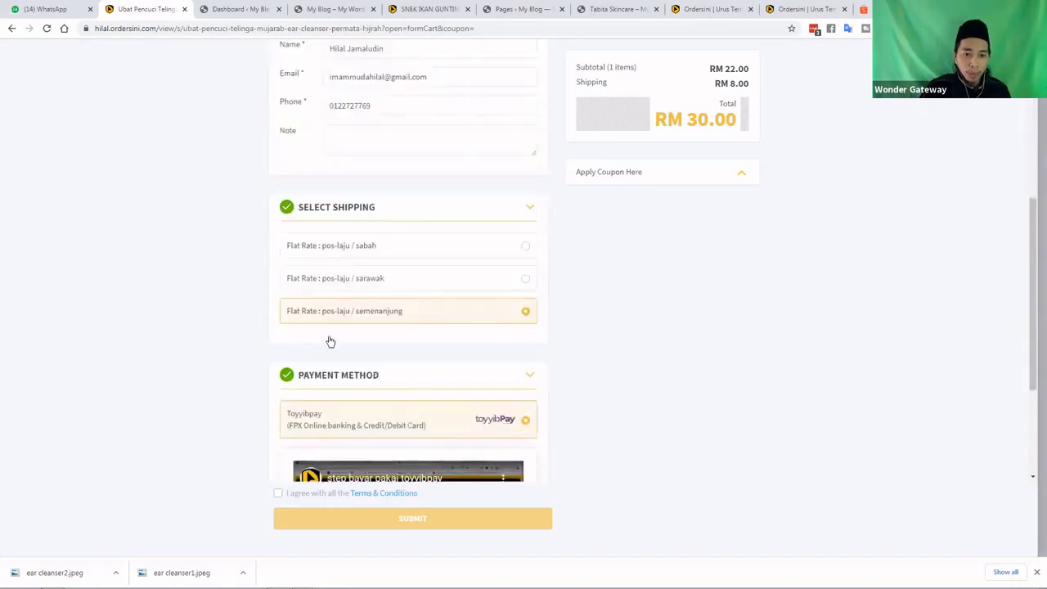
scroll(299, 194, down, 3)
scroll(268, 142, up, 4)
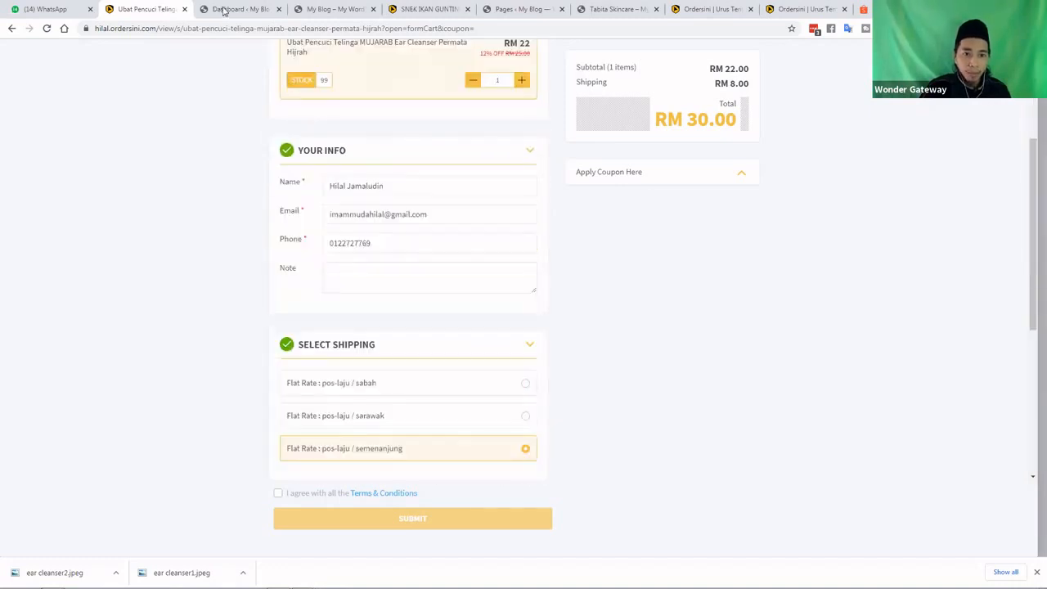
Open the ear cleanser's Edit Product page in Ordersini
click(224, 10)
click(323, 10)
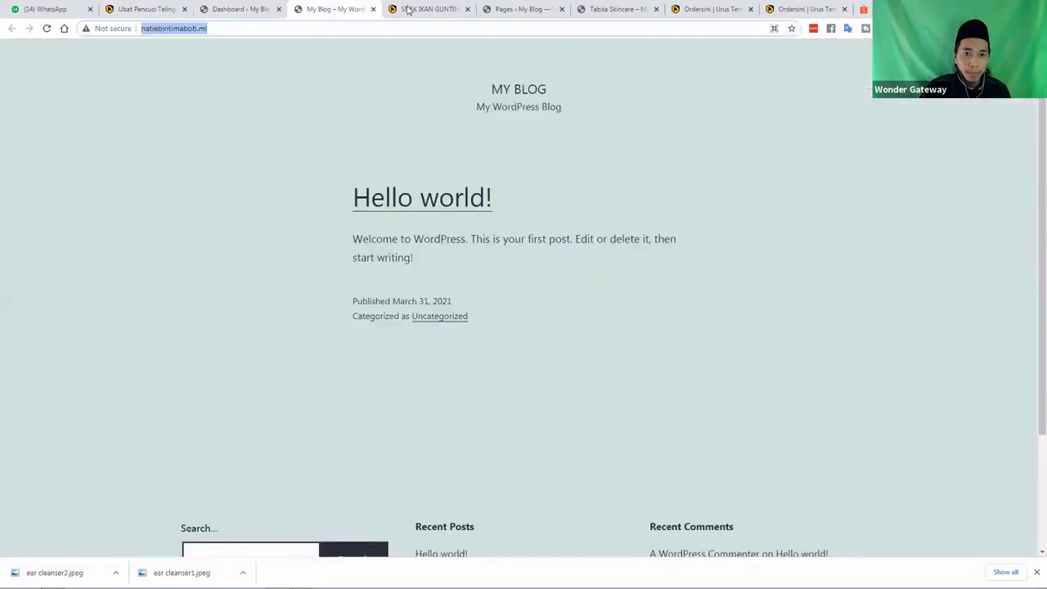
click(135, 9)
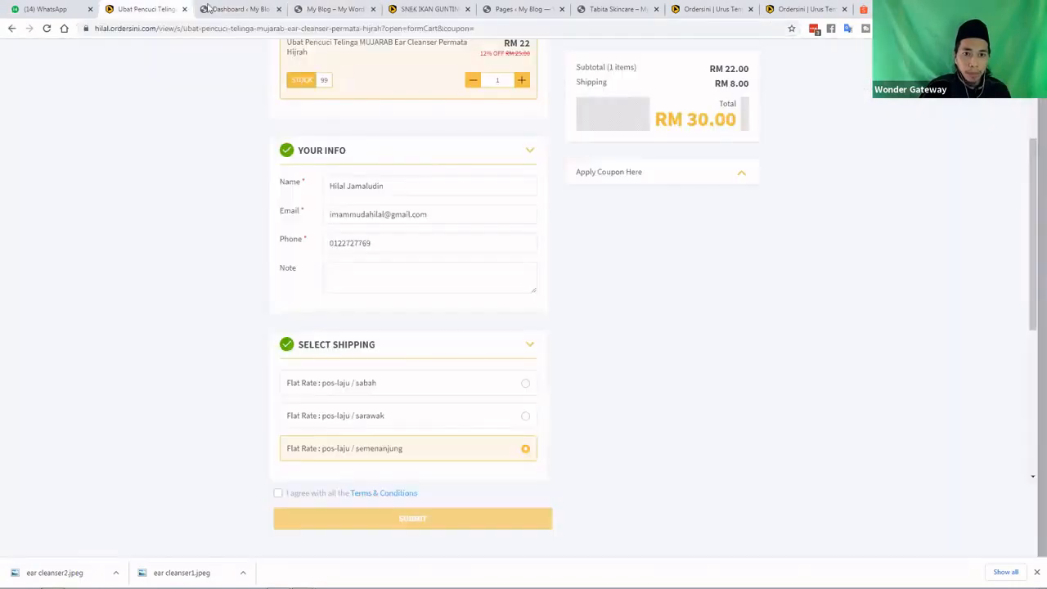
click(777, 6)
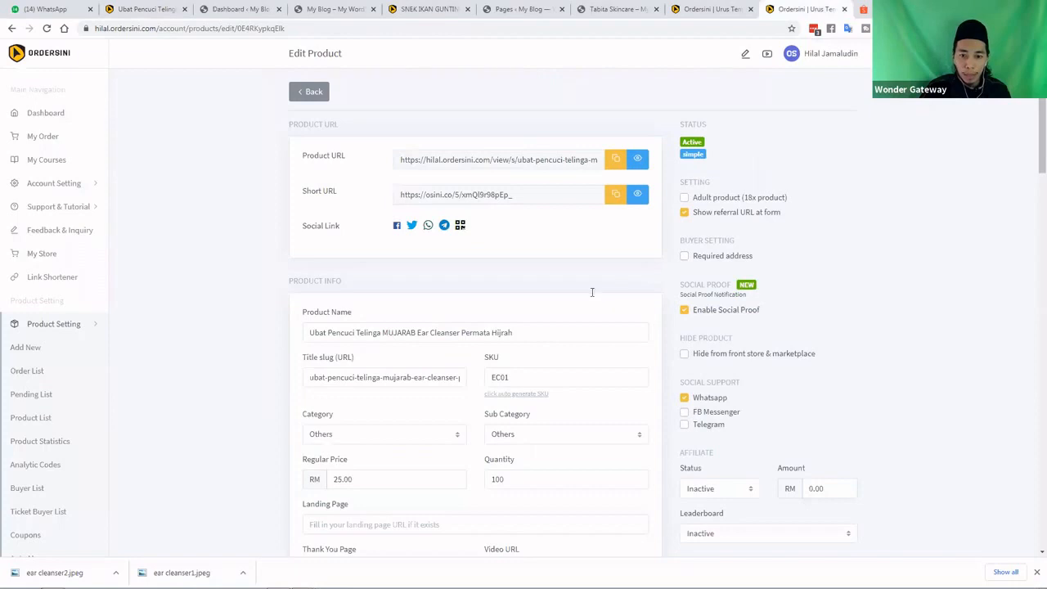
Switch on the Customer Information Custom Field option for the ear cleanser
scroll(603, 297, down, 15)
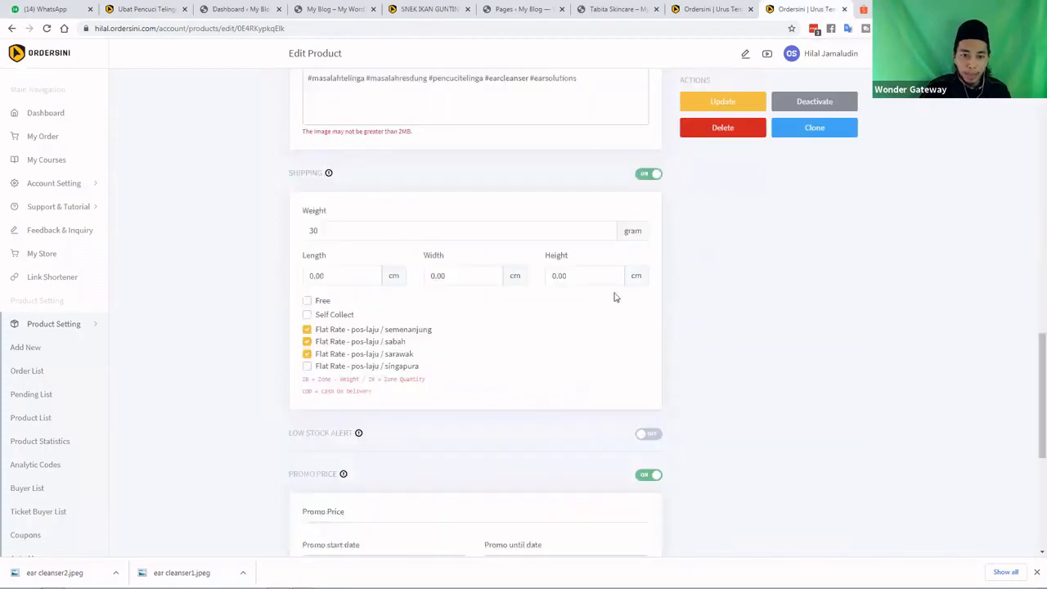
scroll(600, 302, down, 3)
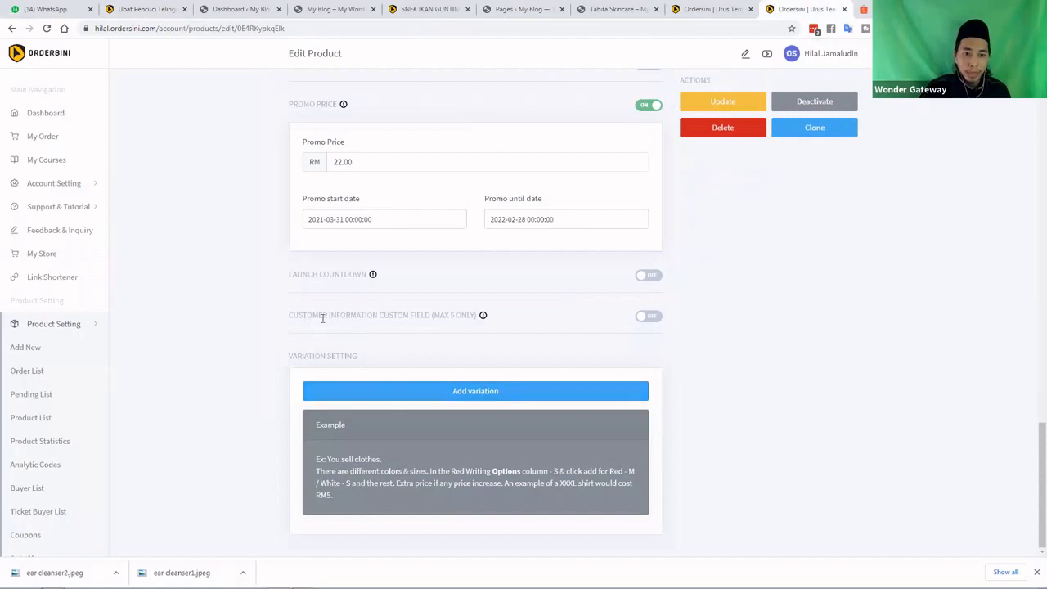
click(649, 317)
Add a new custom field labelled 'Alamat Penghantaran'
click(467, 360)
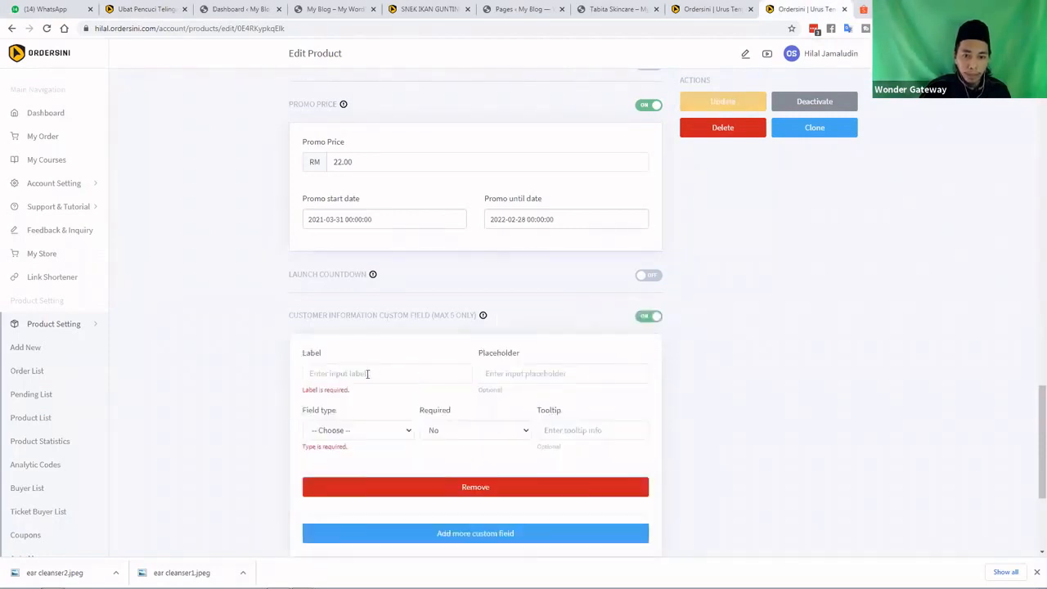
text(A)
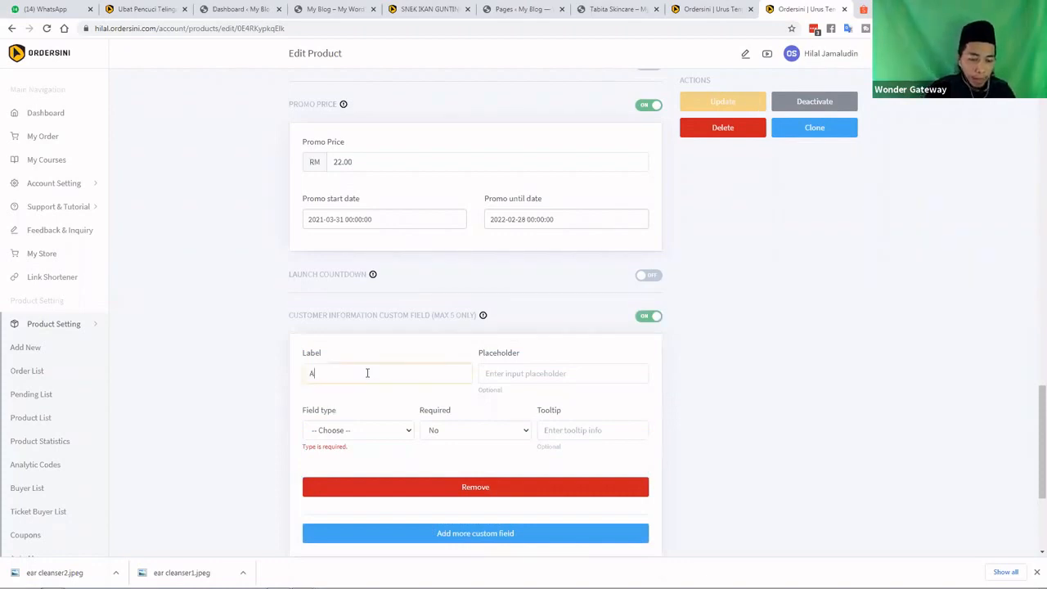
text(lamat Penuh)
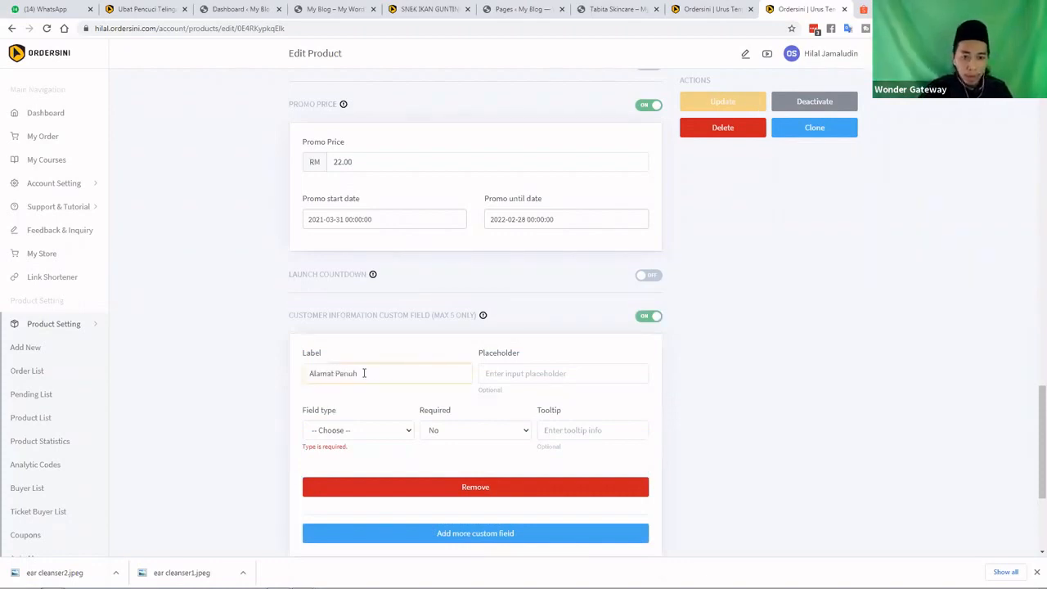
drag(364, 374, 336, 373)
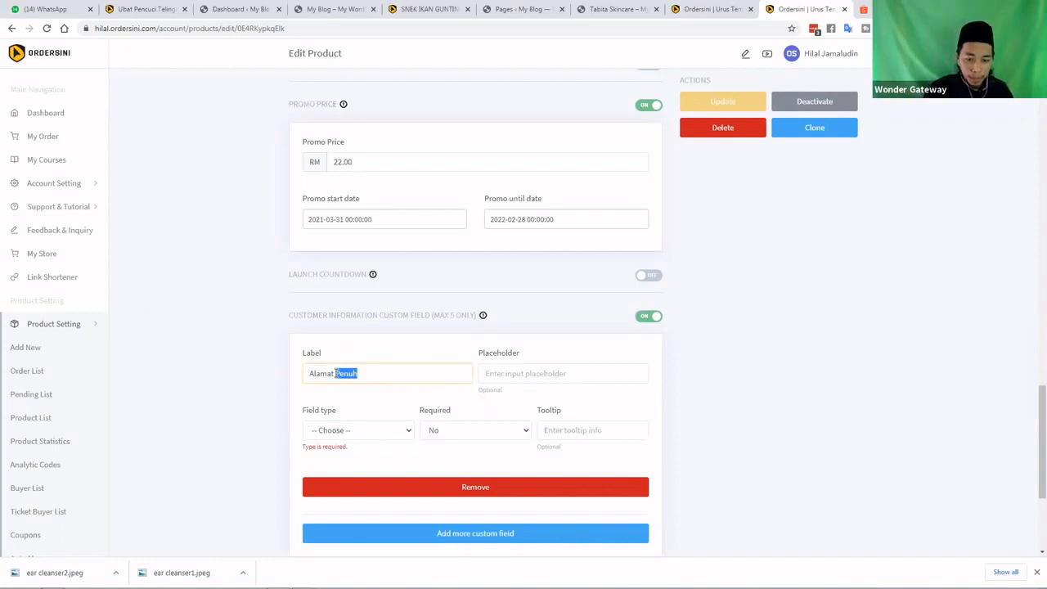
click(336, 373)
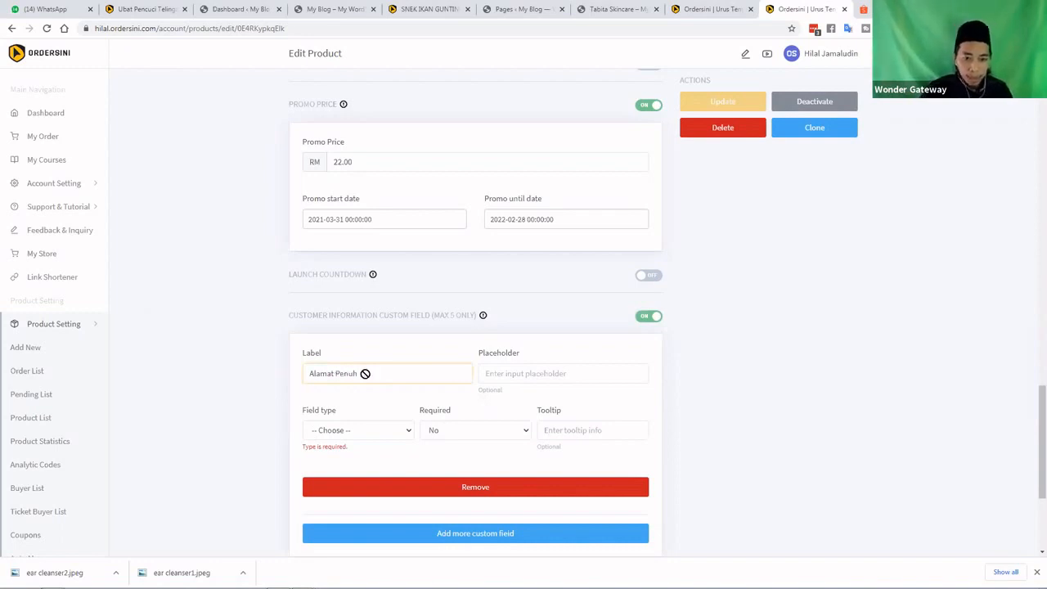
double_click(365, 373)
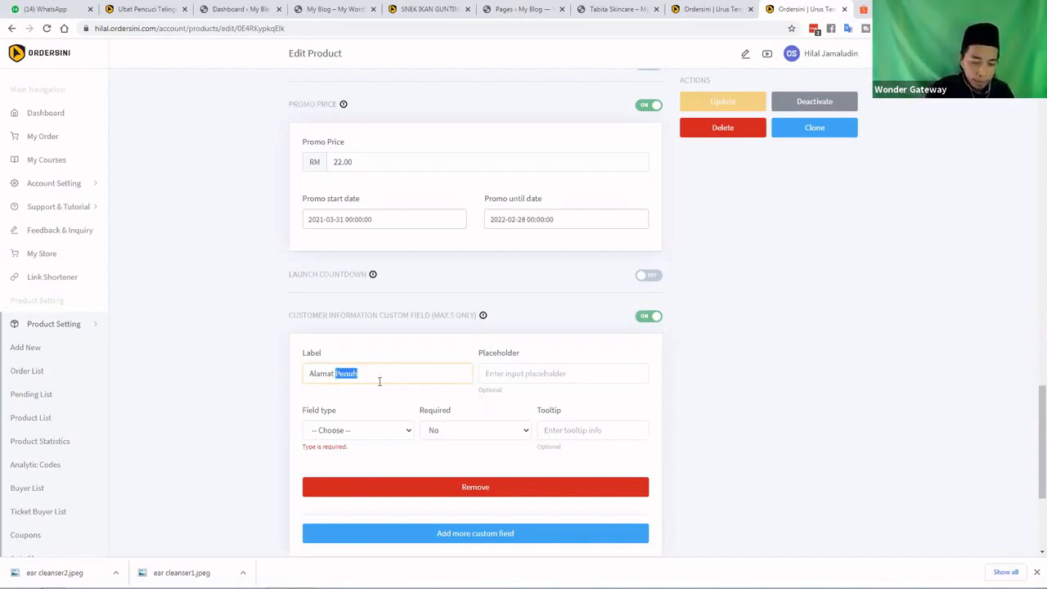
text(Pengha)
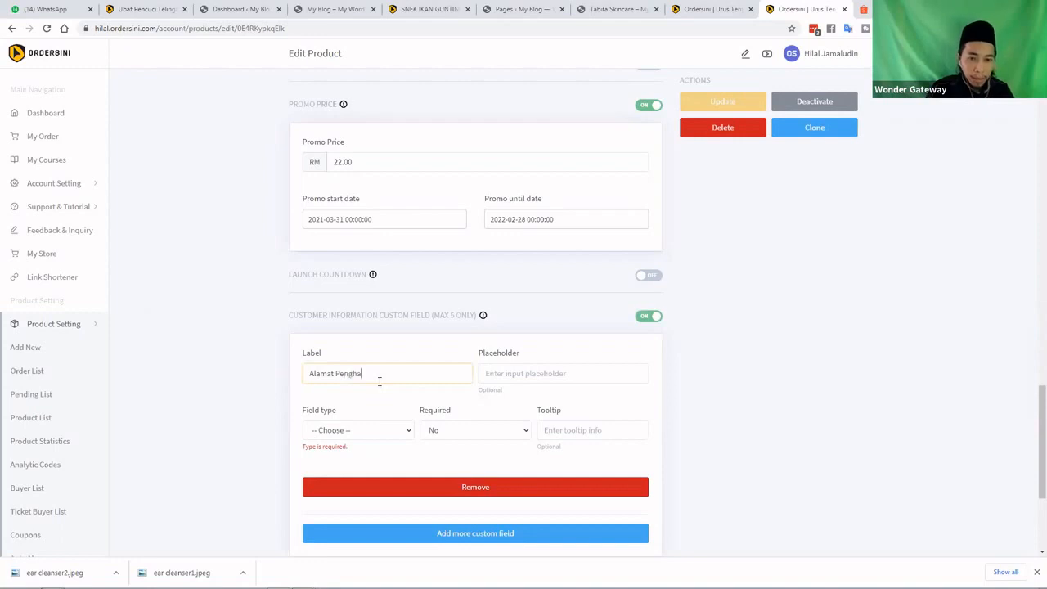
text(ntaran)
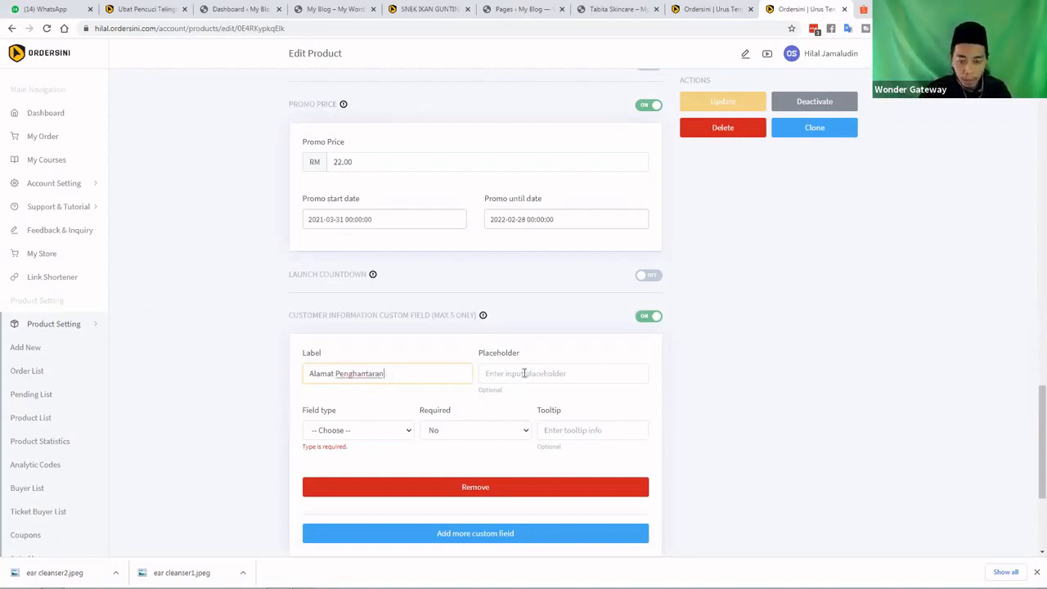
click(524, 373)
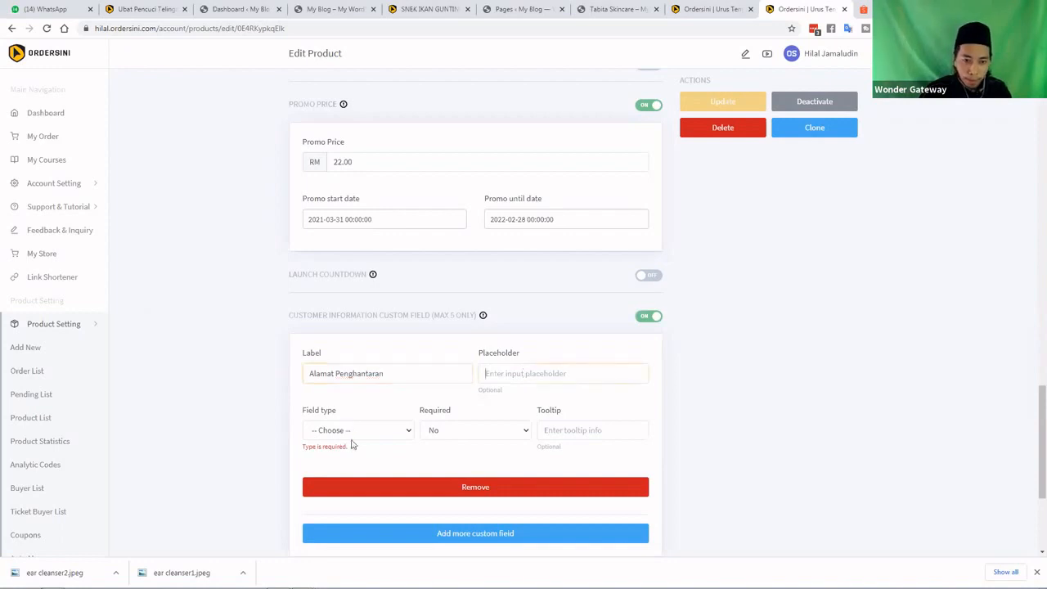
Make it a required textarea with tooltip 'Nama & Alamat Penuh' and update the product
click(352, 435)
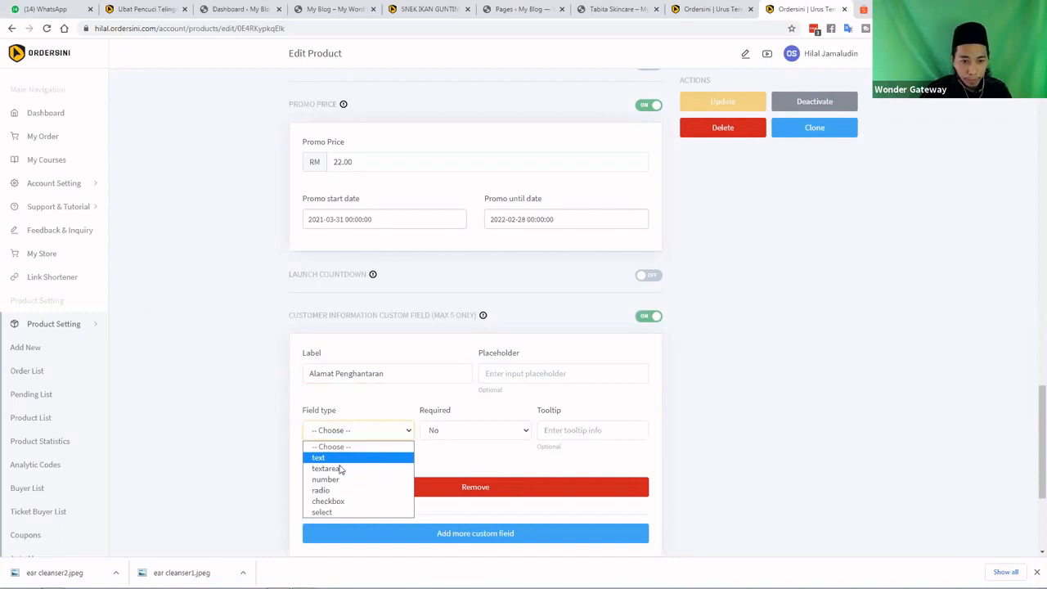
click(389, 466)
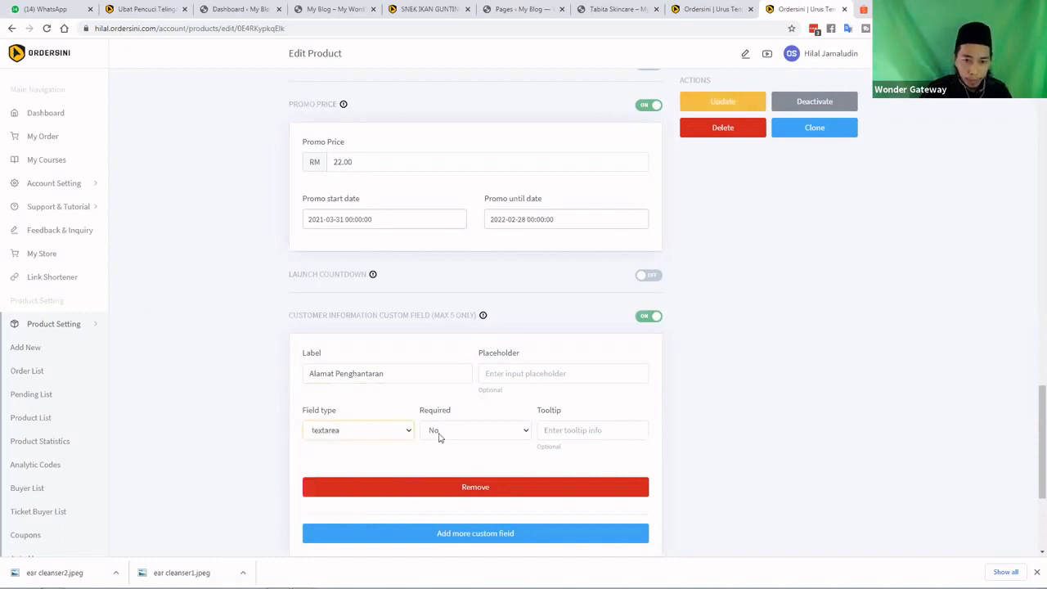
click(442, 435)
click(481, 457)
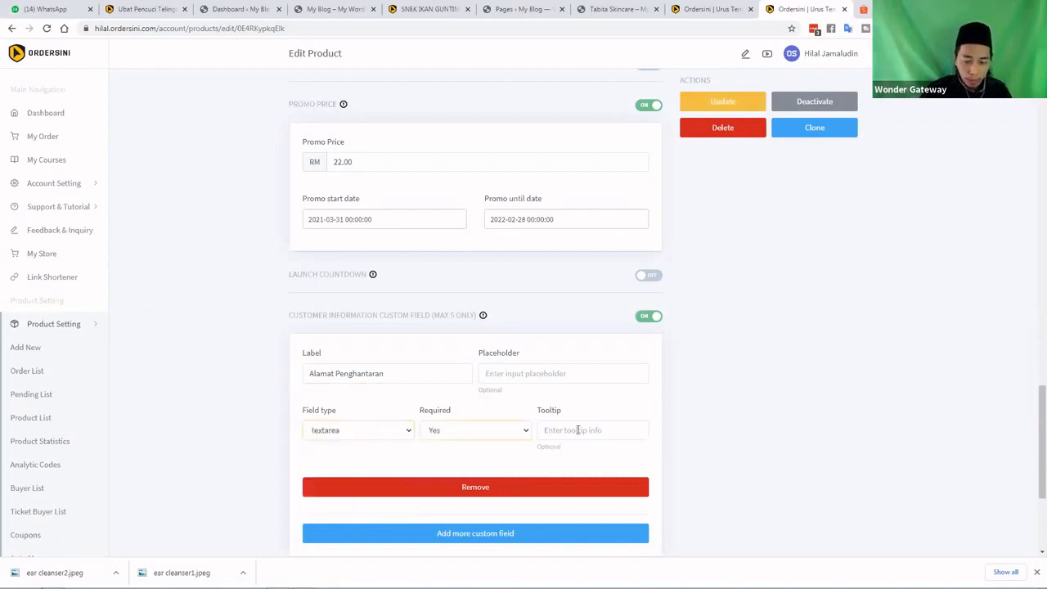
click(578, 430)
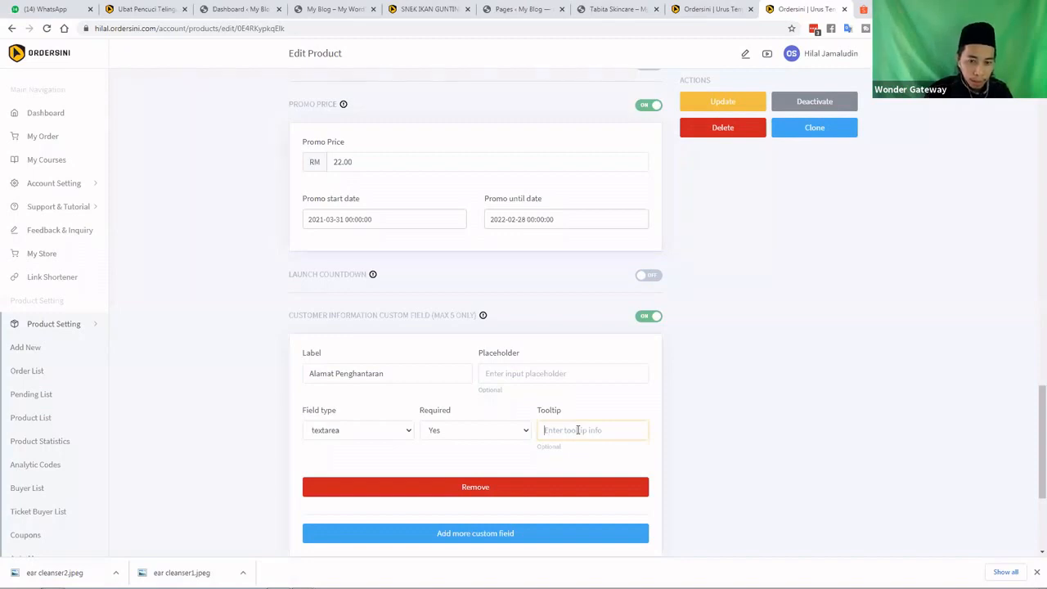
text(Nama)
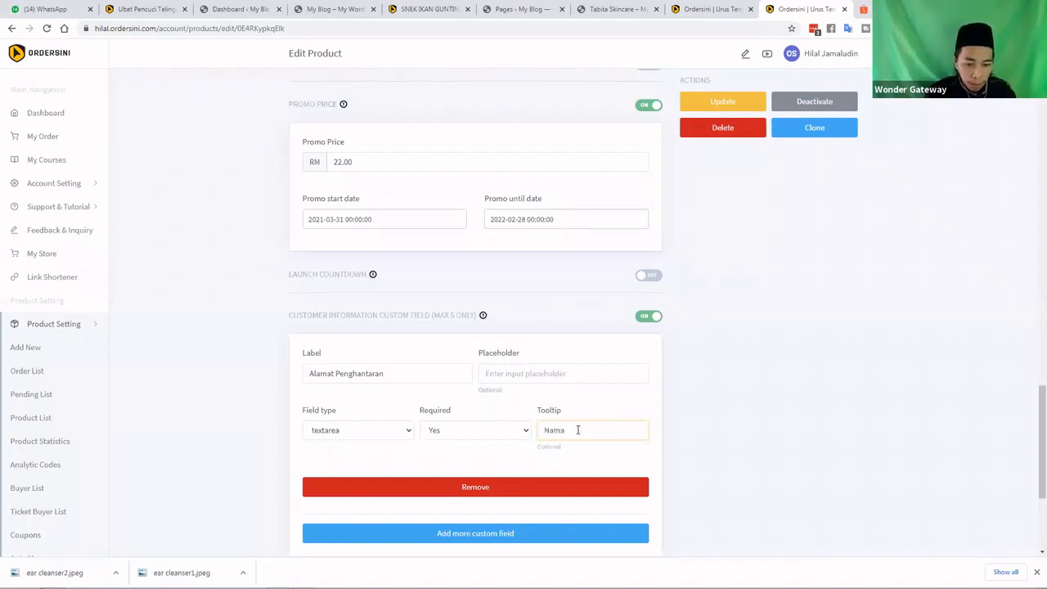
text( & A)
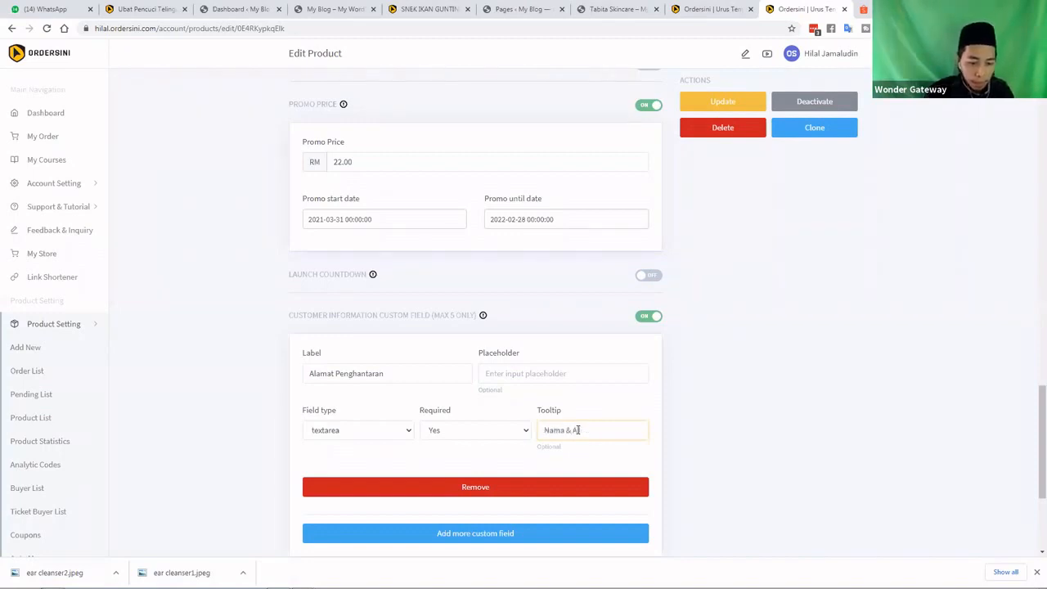
text(lamat Penu)
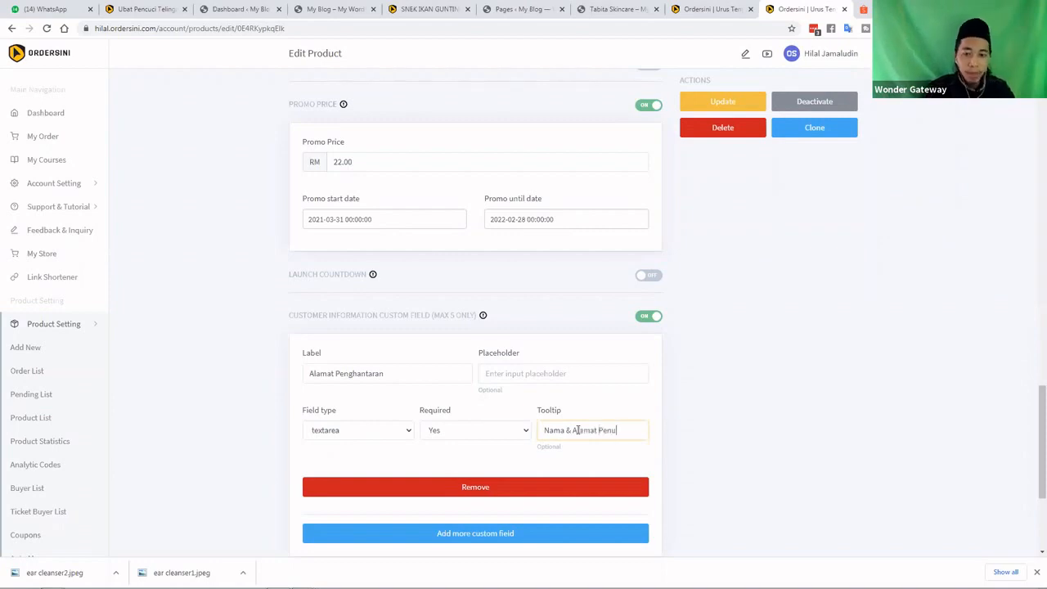
text(h)
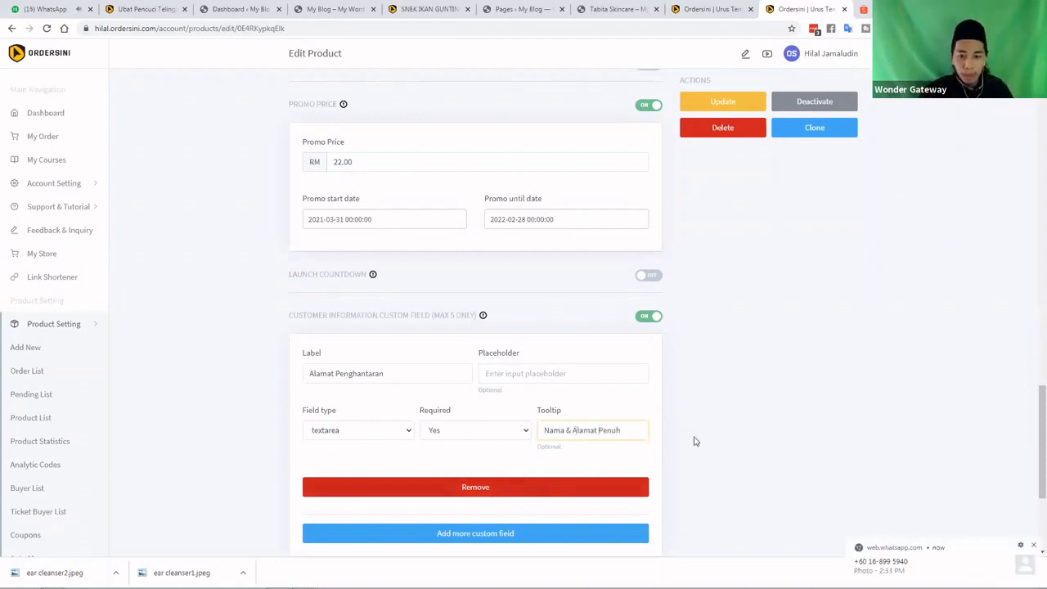
scroll(513, 390, down, 1)
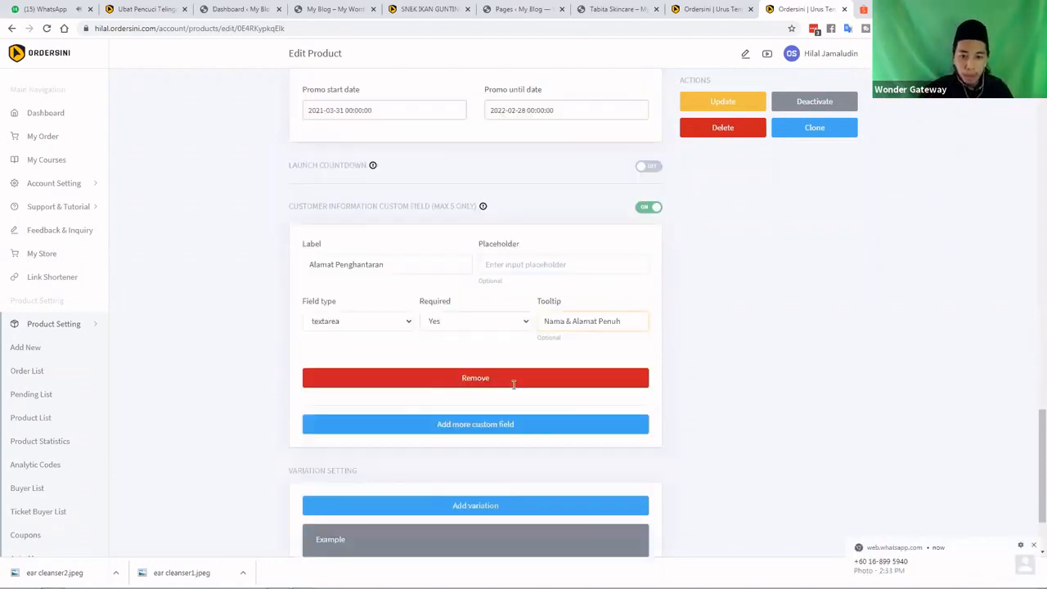
click(517, 431)
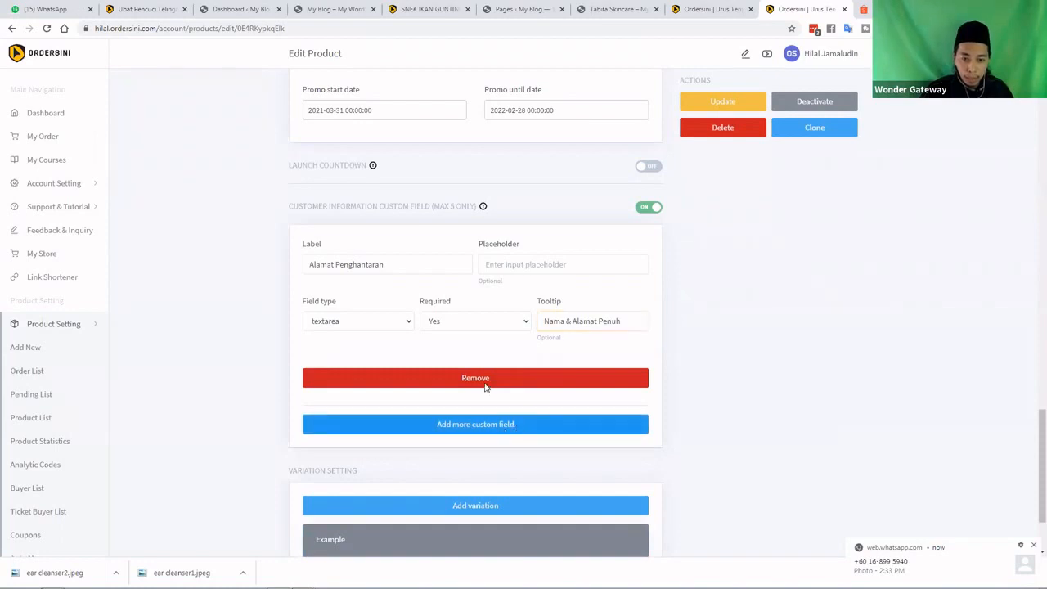
click(732, 107)
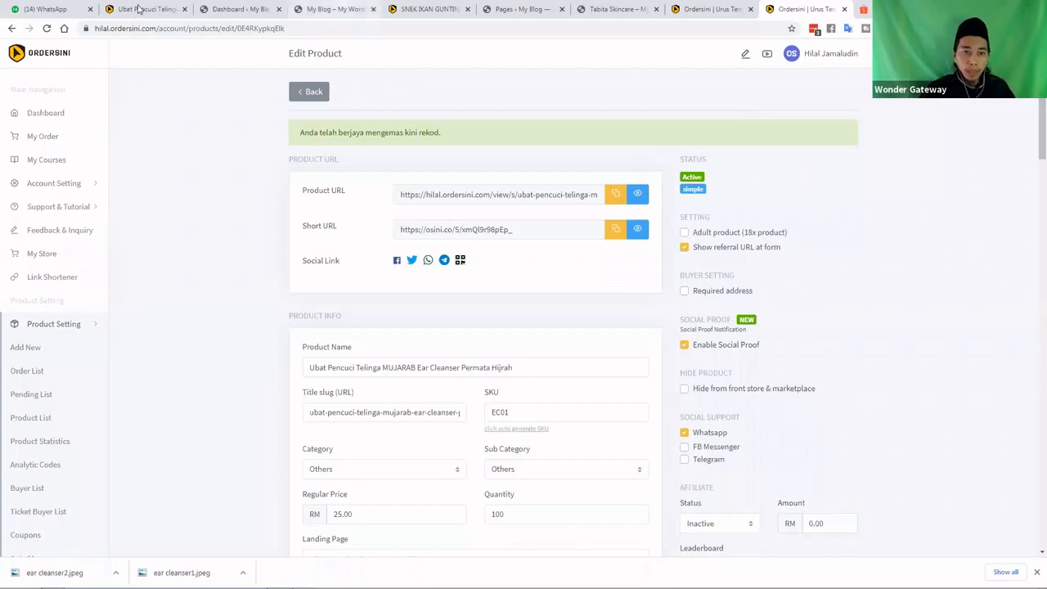
Reload the product checkout page to show the new Alamat Penghantaran field
click(140, 9)
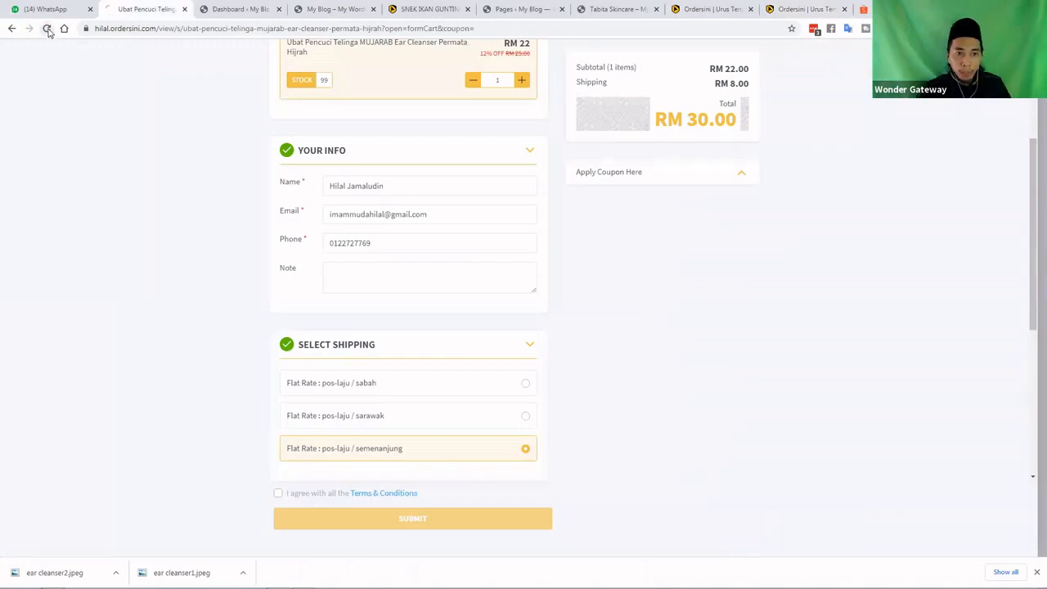
click(48, 29)
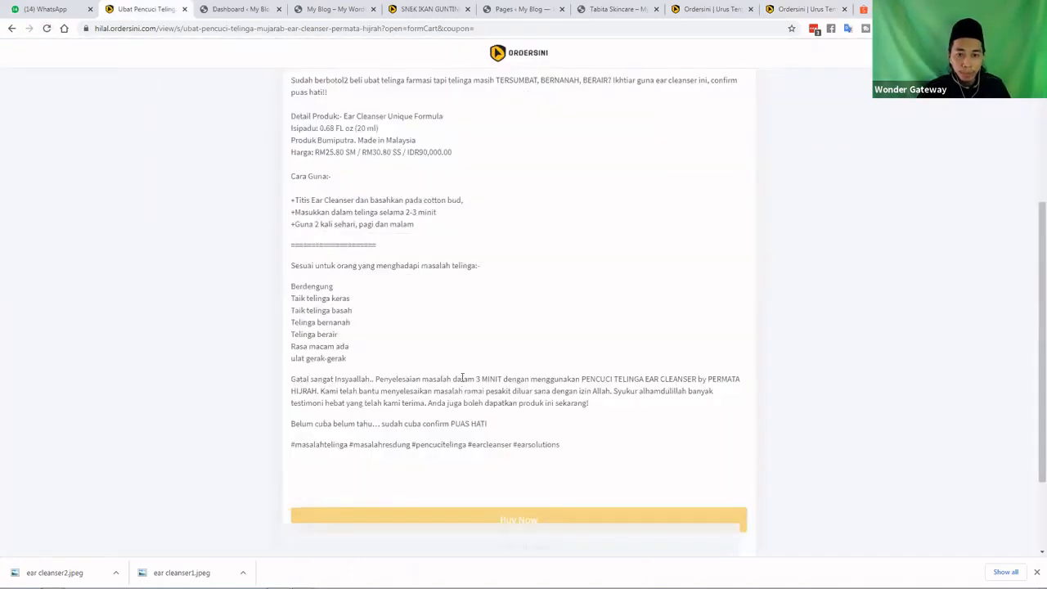
scroll(462, 382, down, 2)
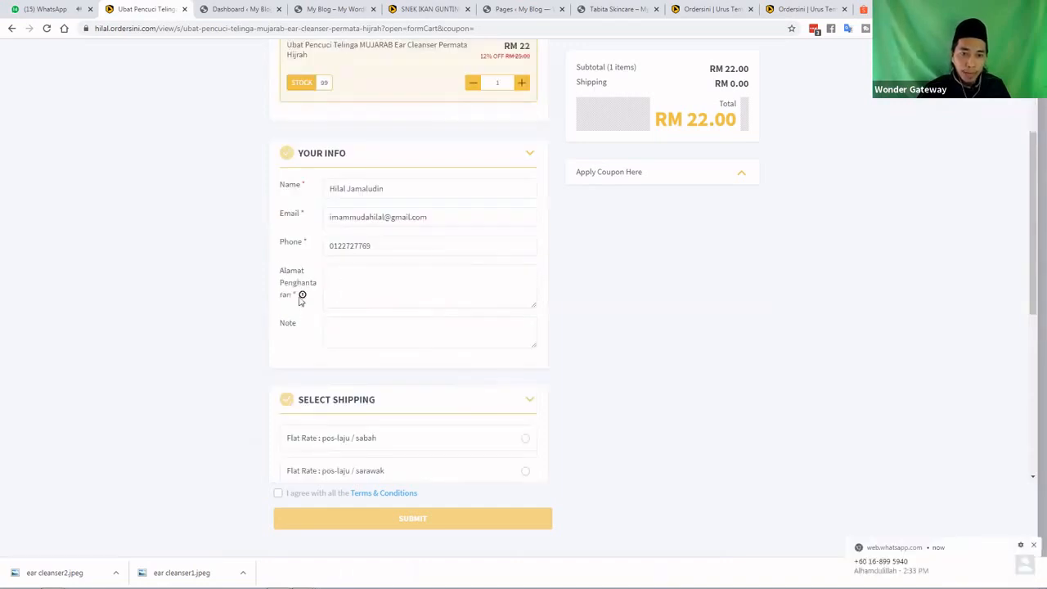
Enter 'alamat penuh disini' in Alamat Penghantaran, correcting the typo 'oenuh'
click(334, 280)
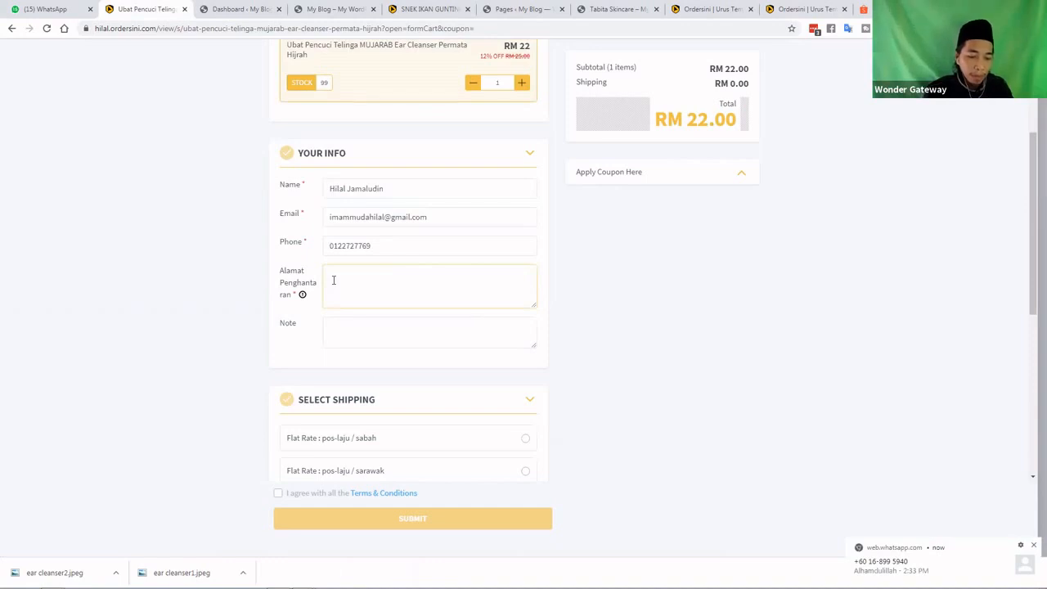
text(alamat oenuh)
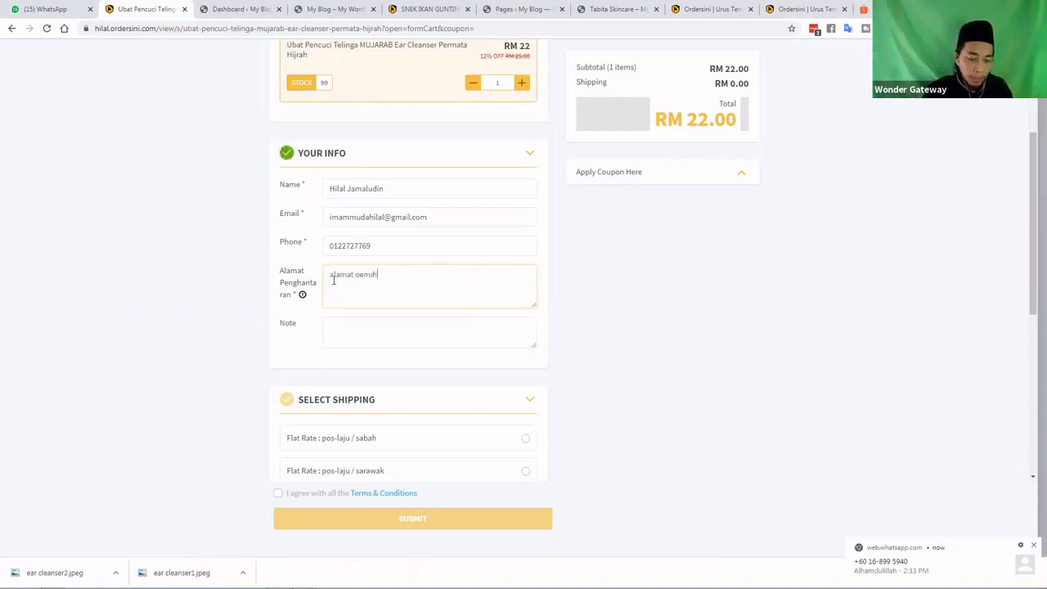
text( disini)
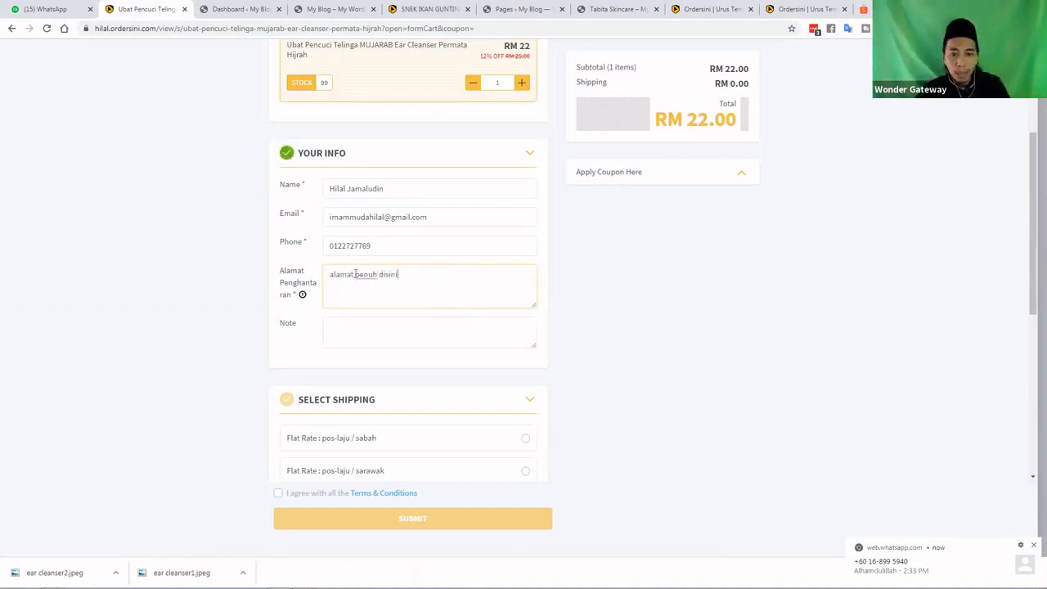
double_click(365, 274)
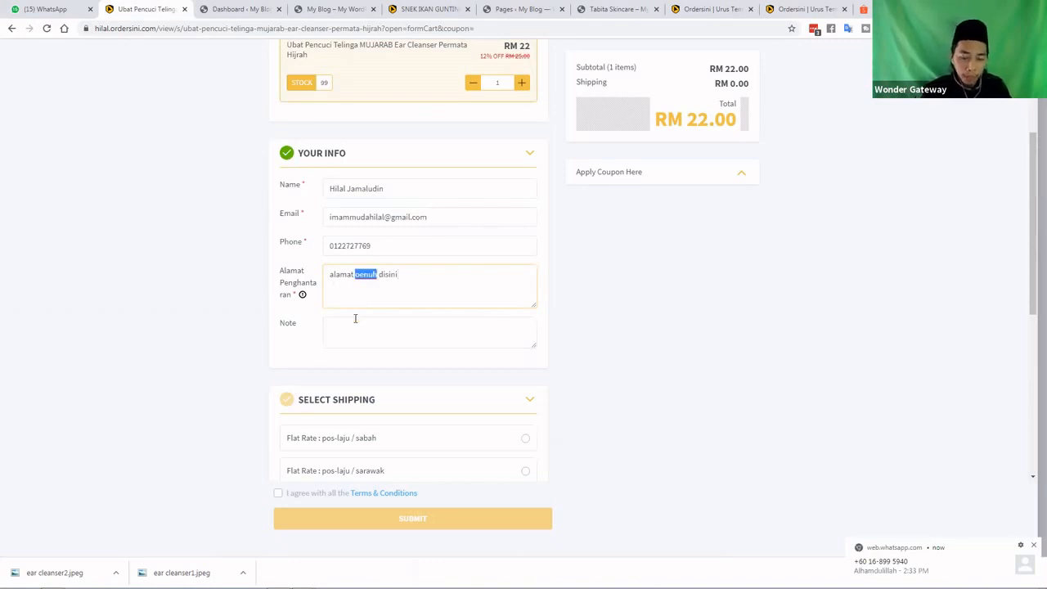
click(355, 319)
key(BackSpace)
text(p)
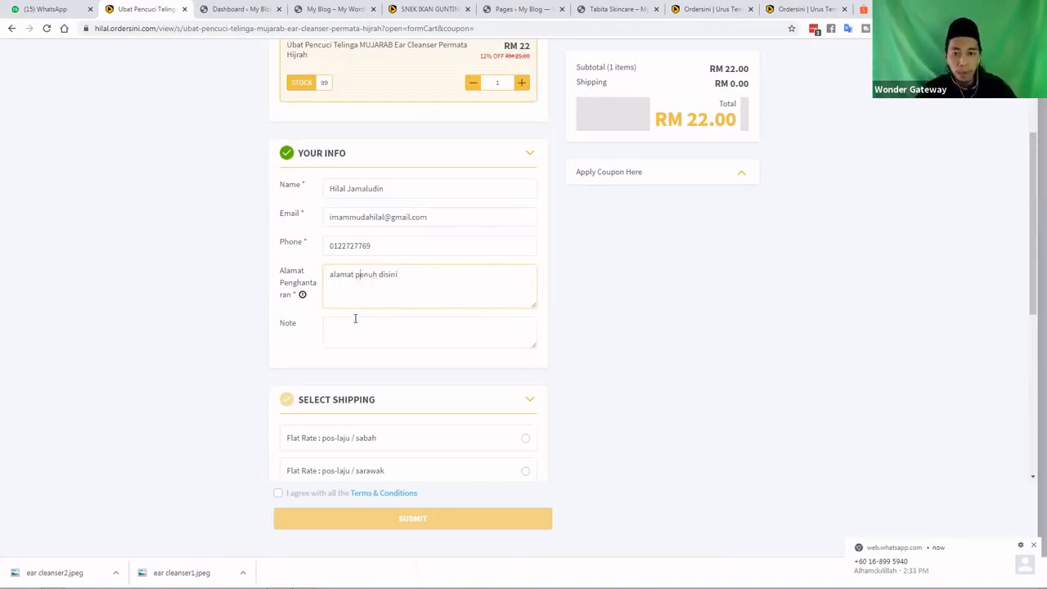
click(310, 346)
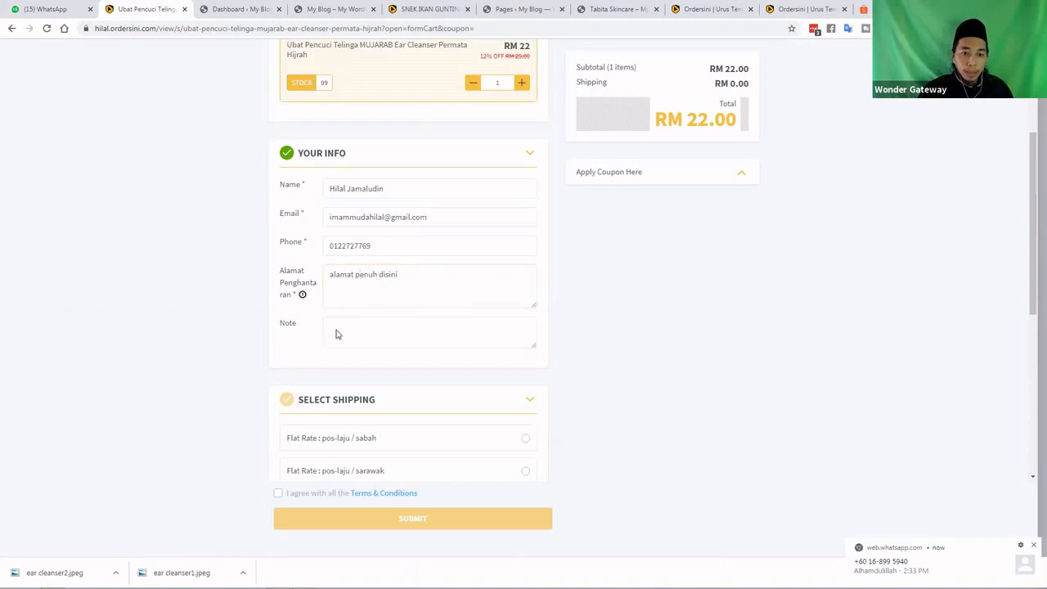
scroll(412, 390, down, 5)
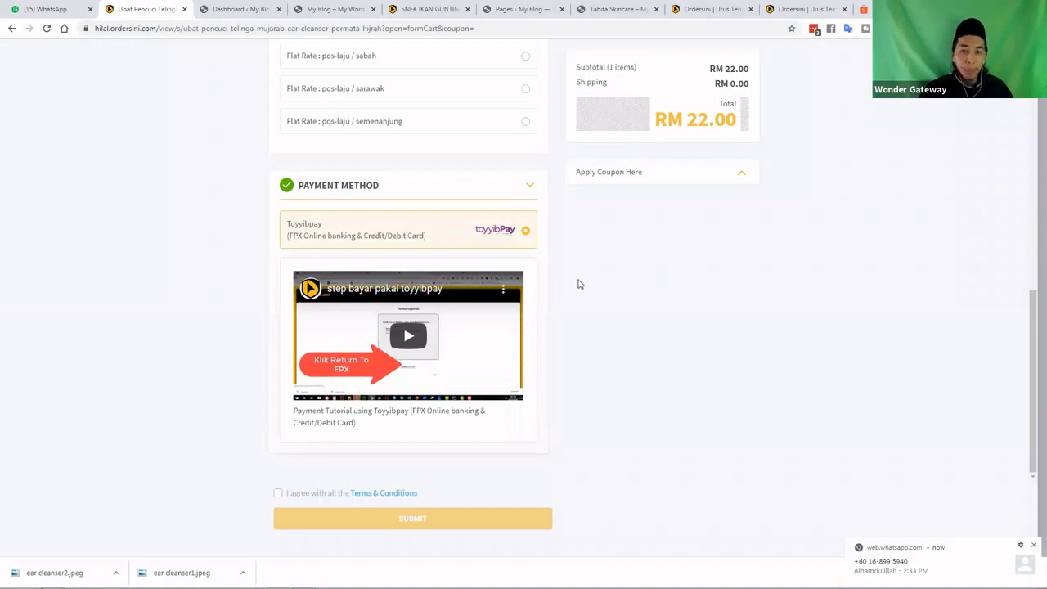
scroll(569, 279, up, 1)
scroll(509, 233, up, 10)
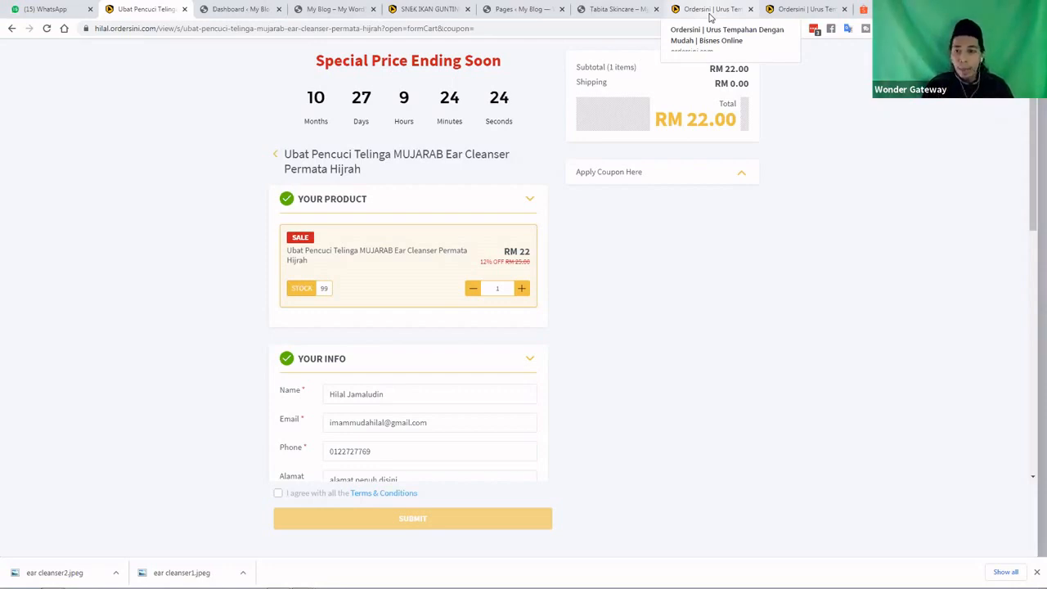
Return to the Edit Product page and bring its IFRAME EMBED code into view
click(819, 10)
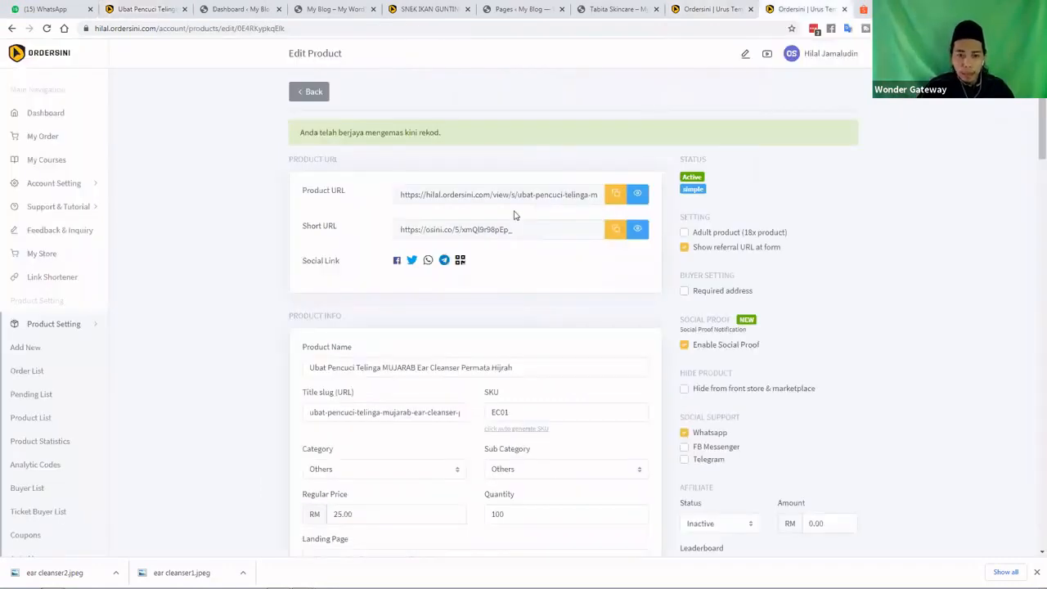
scroll(472, 278, down, 1)
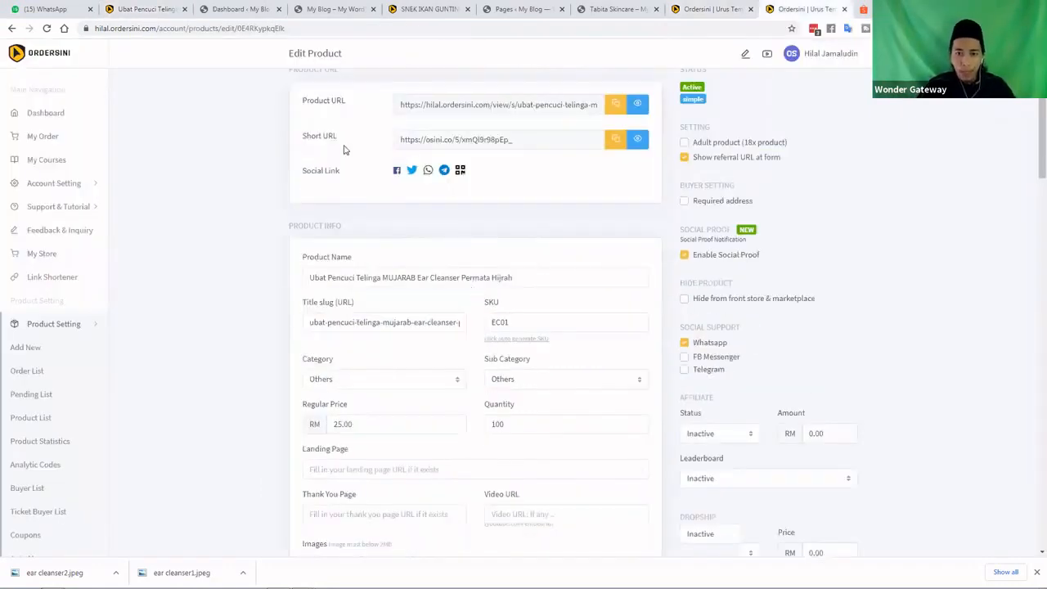
scroll(346, 147, up, 1)
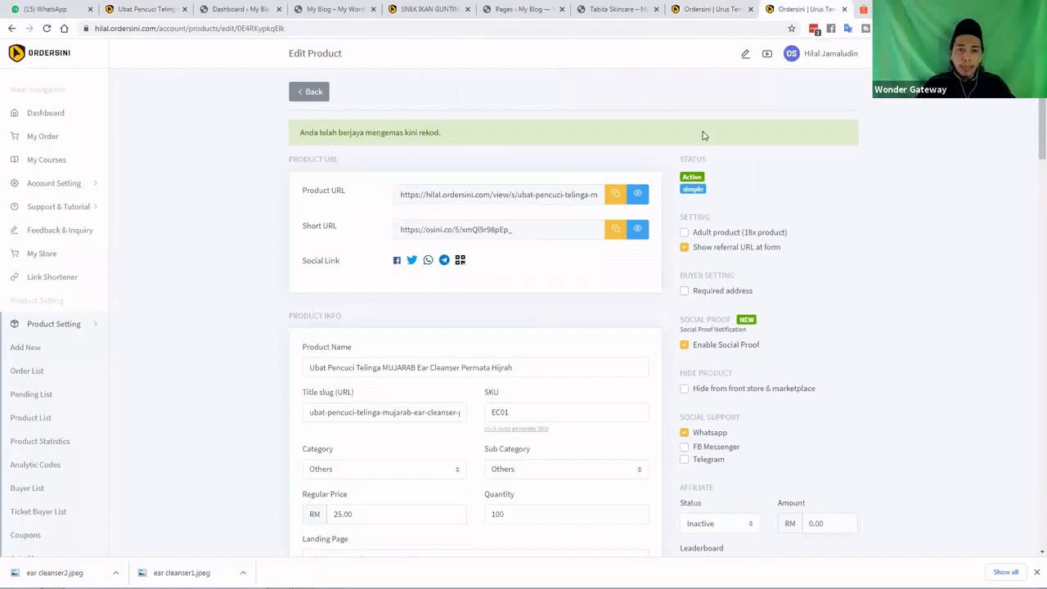
scroll(740, 135, down, 1)
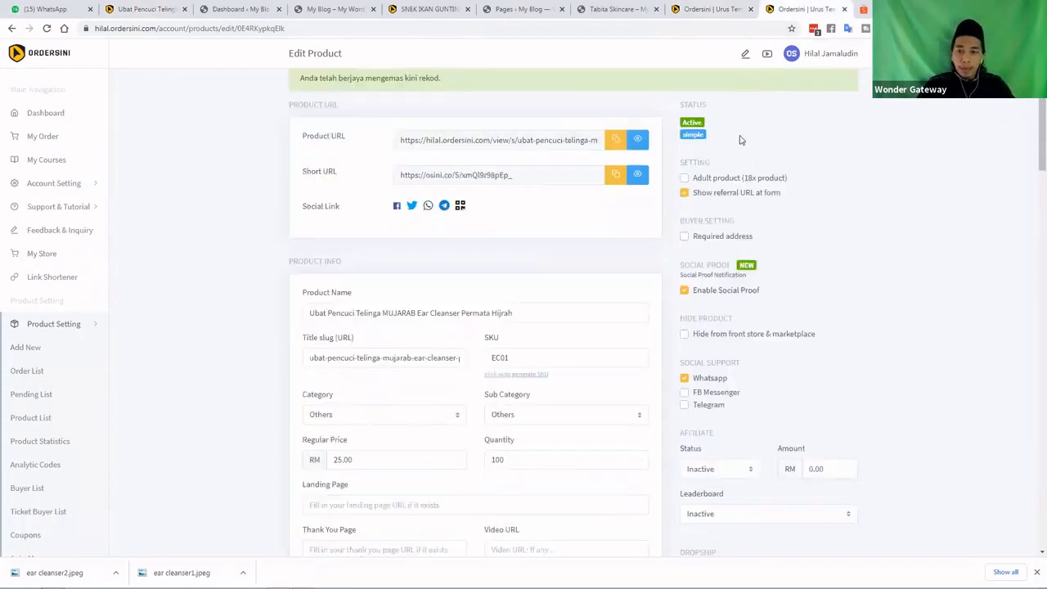
scroll(757, 143, down, 1)
scroll(753, 155, down, 3)
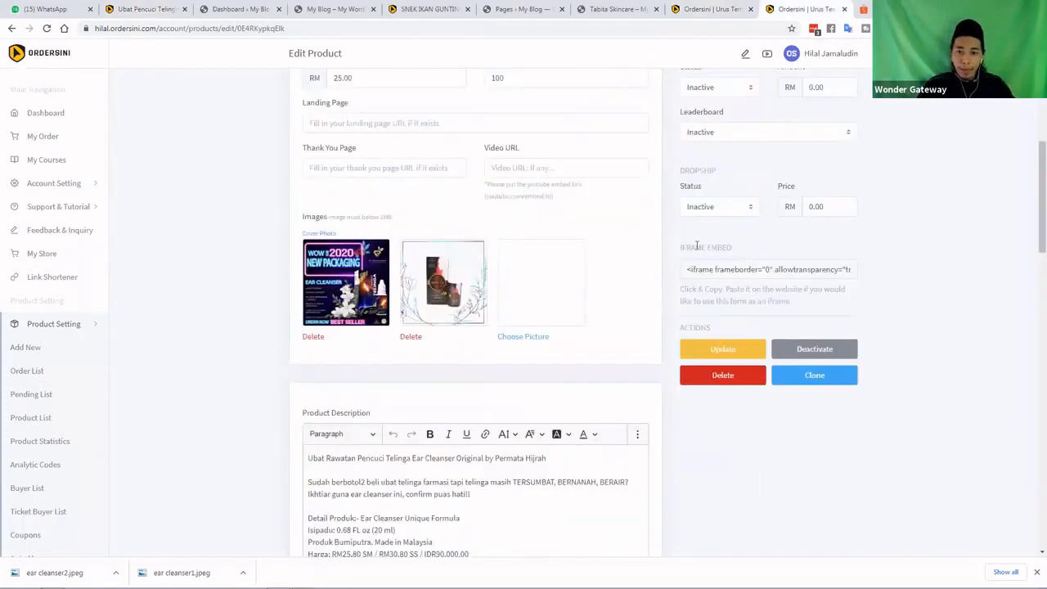
double_click(695, 248)
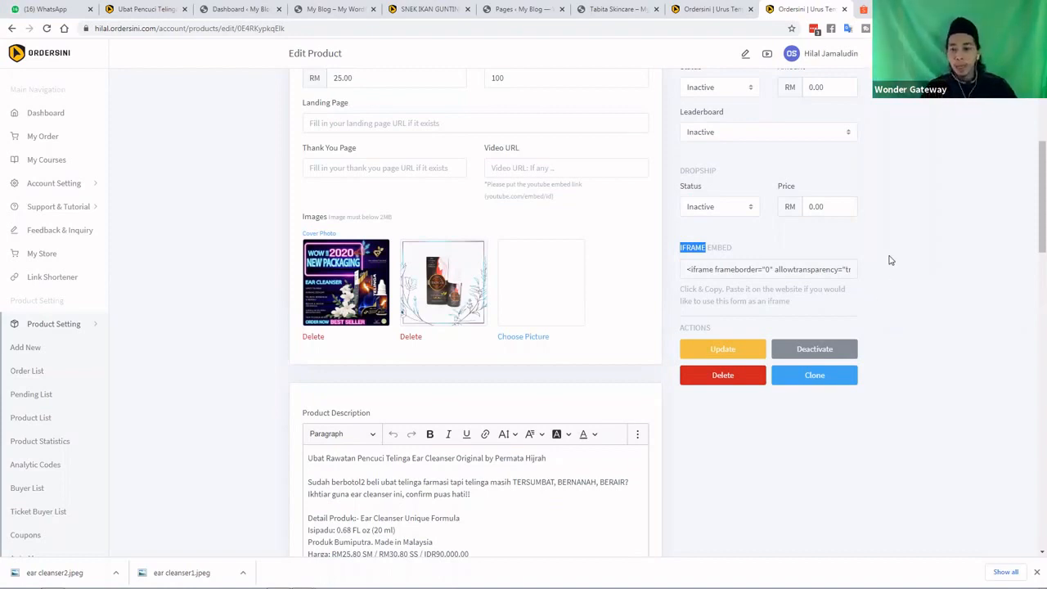
Copy the order form's IFRAME EMBED code and switch to the WordPress dashboard
scroll(891, 259, up, 8)
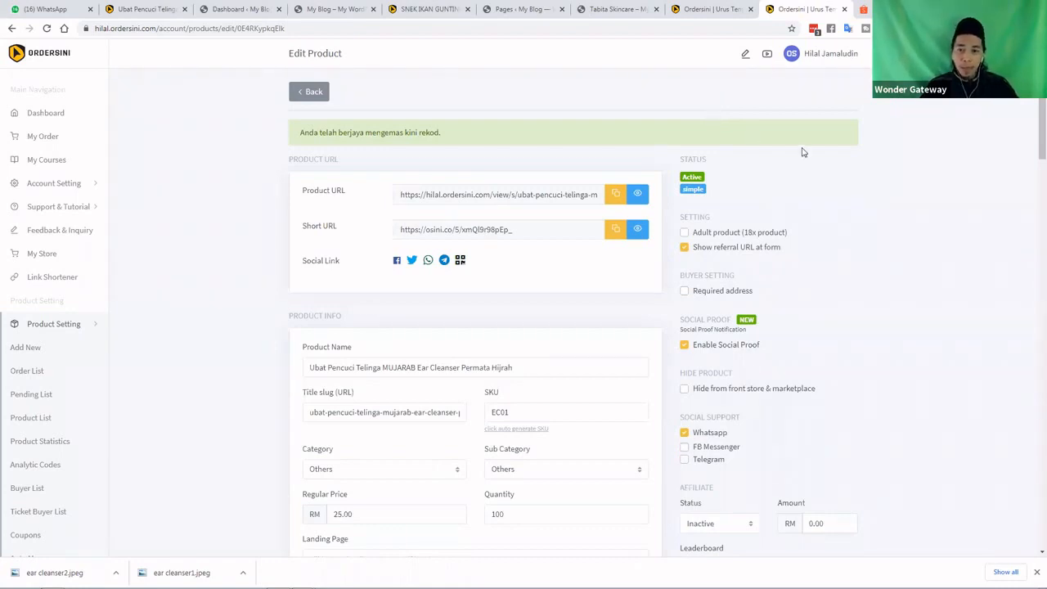
scroll(859, 164, down, 3)
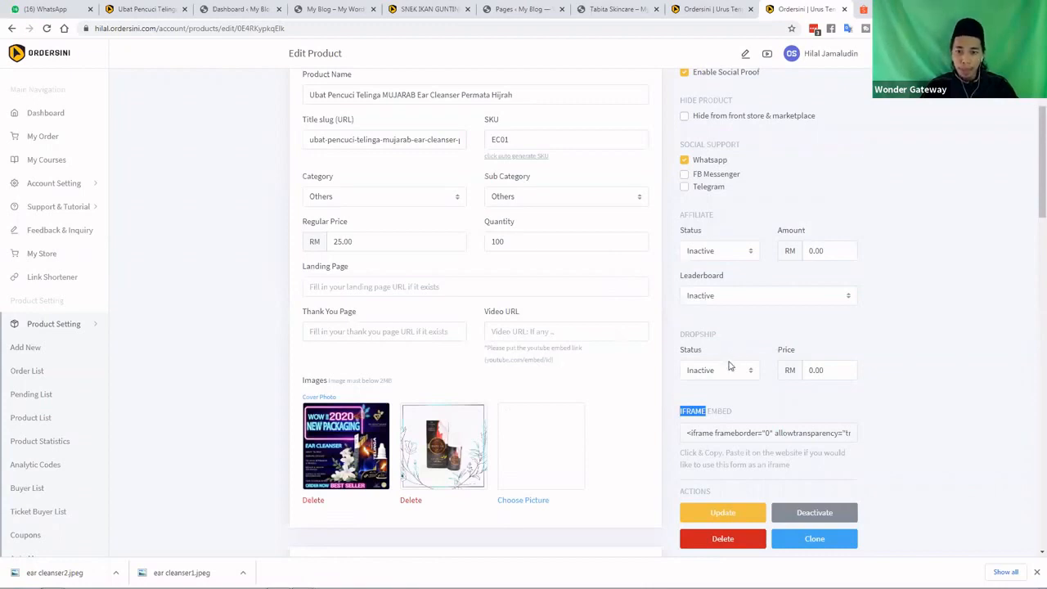
scroll(728, 367, down, 1)
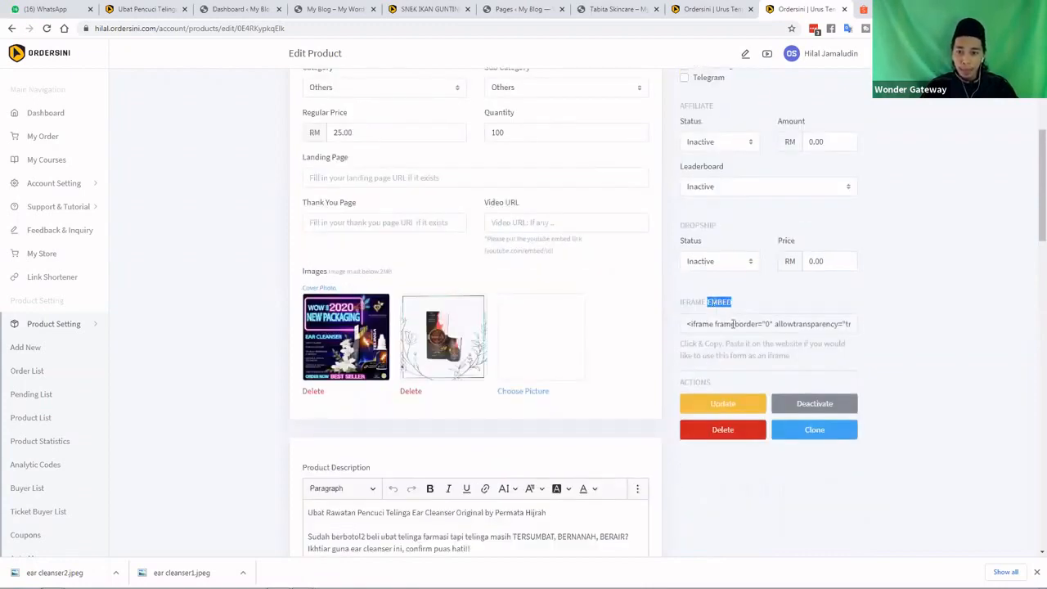
click(733, 324)
right_click(733, 324)
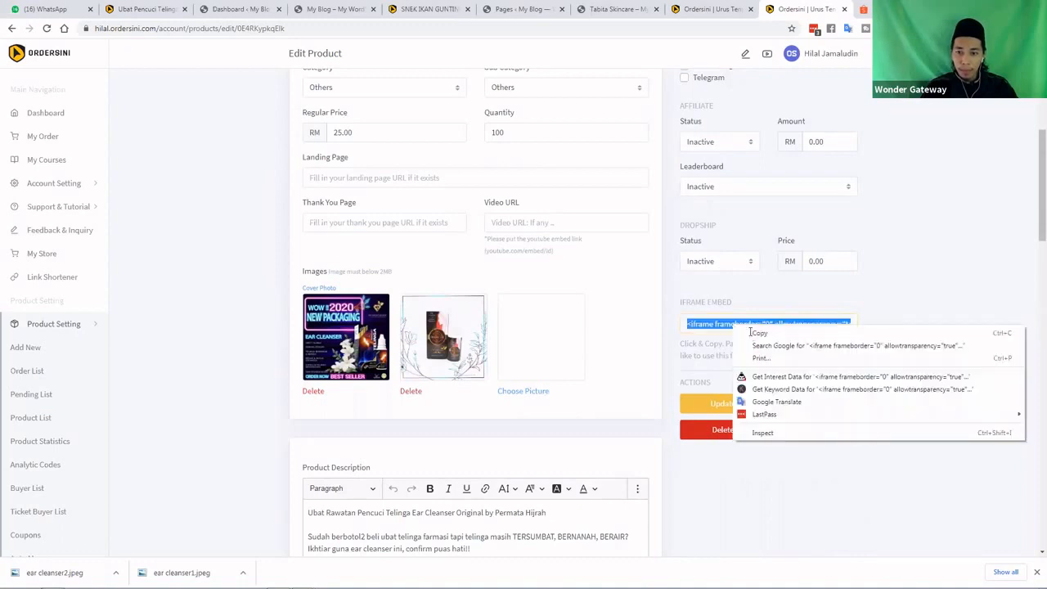
click(753, 333)
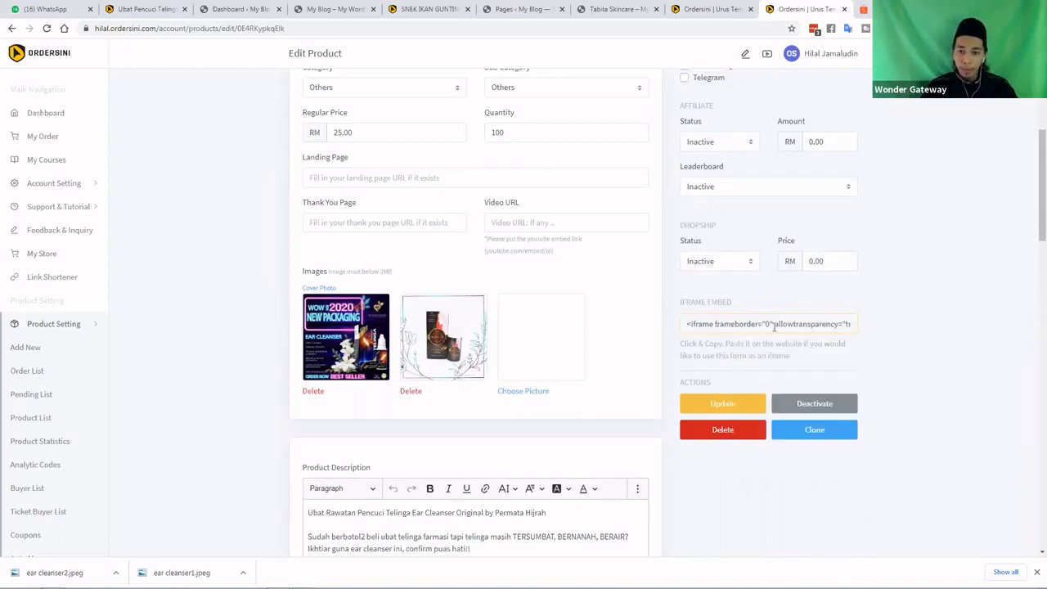
click(225, 10)
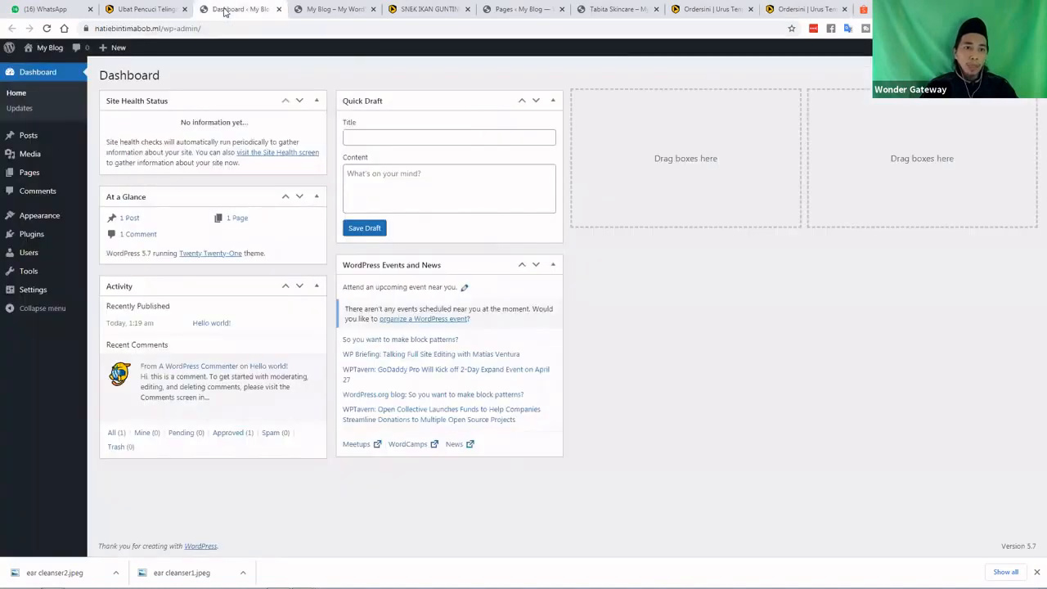
Close the My Blog front-page and Dashboard tabs and start a new WordPress page
click(337, 10)
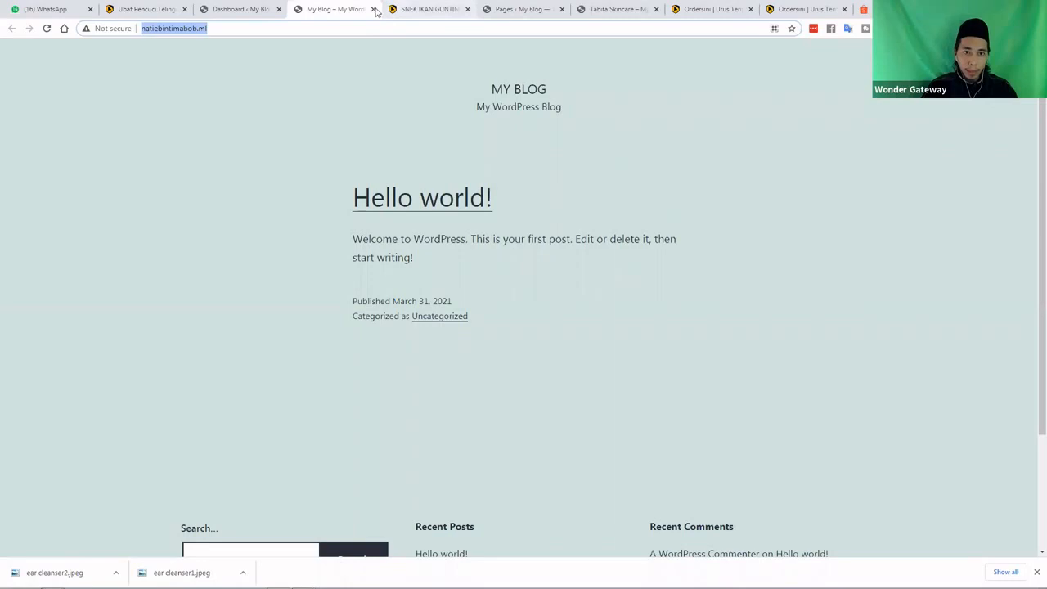
click(374, 9)
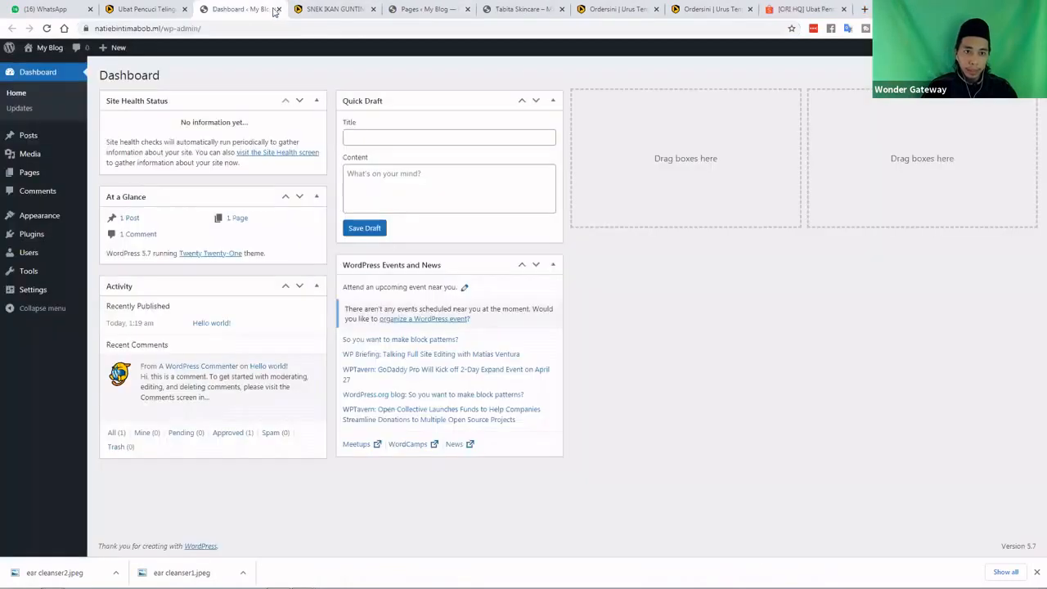
click(277, 9)
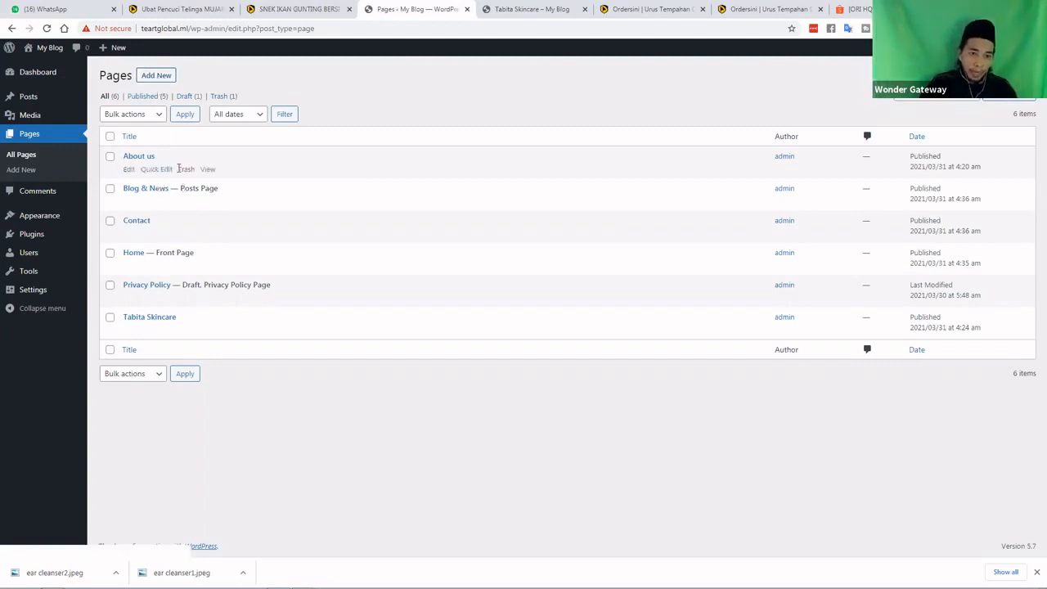
click(156, 77)
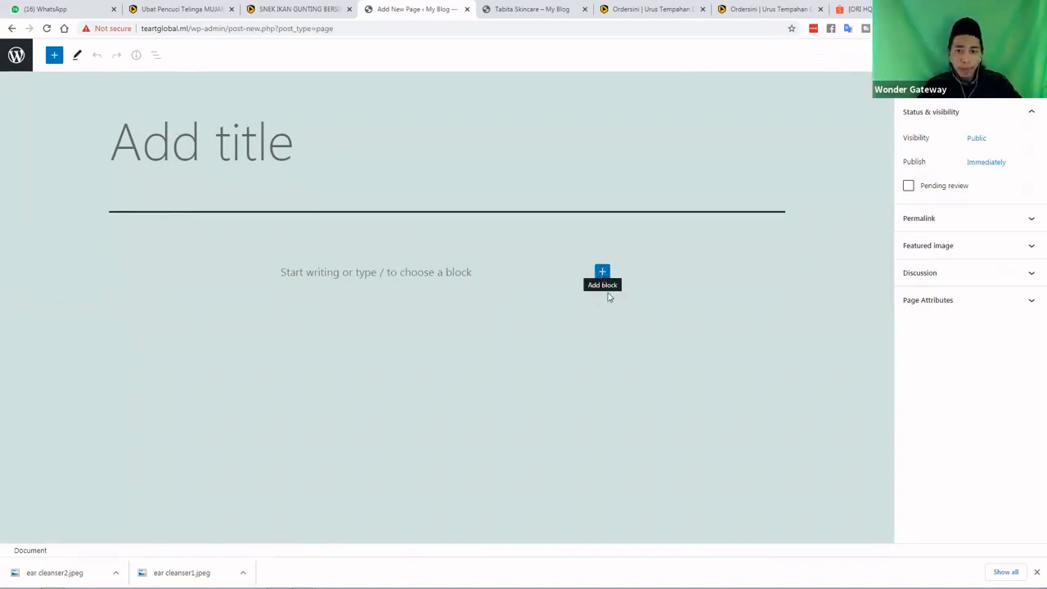
Insert a Classic block into the new page, then return to Ordersini's Edit Product tab
click(603, 273)
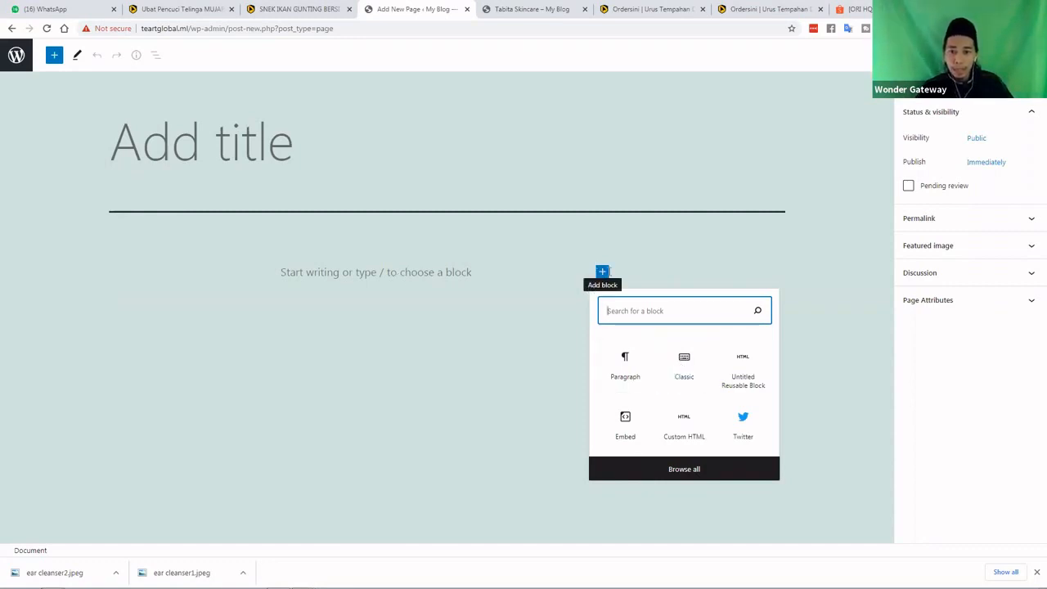
click(683, 364)
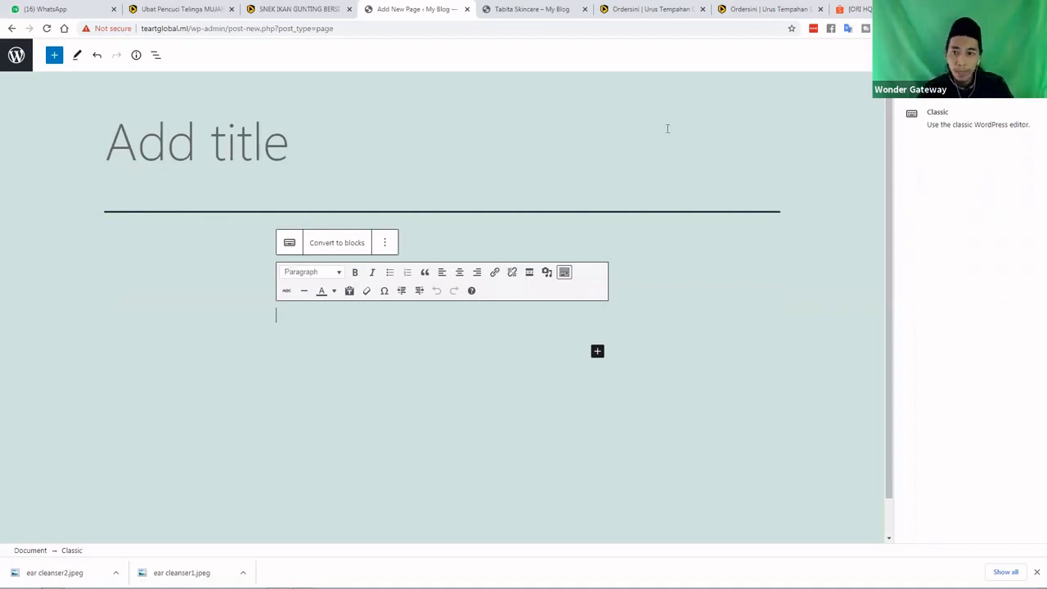
click(760, 9)
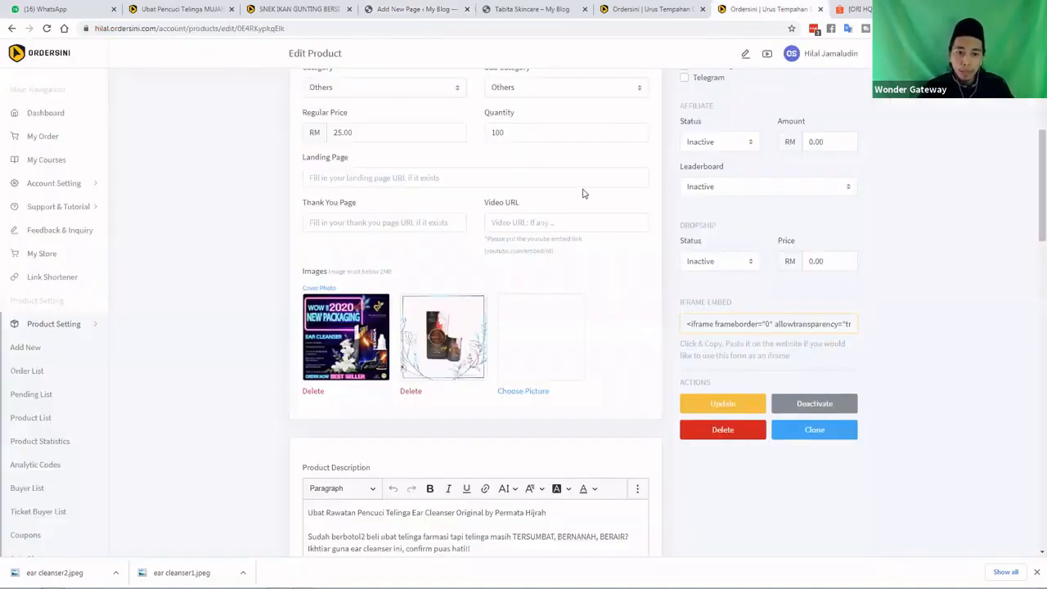
Select and copy the full Ordersini product description text
scroll(573, 409, down, 5)
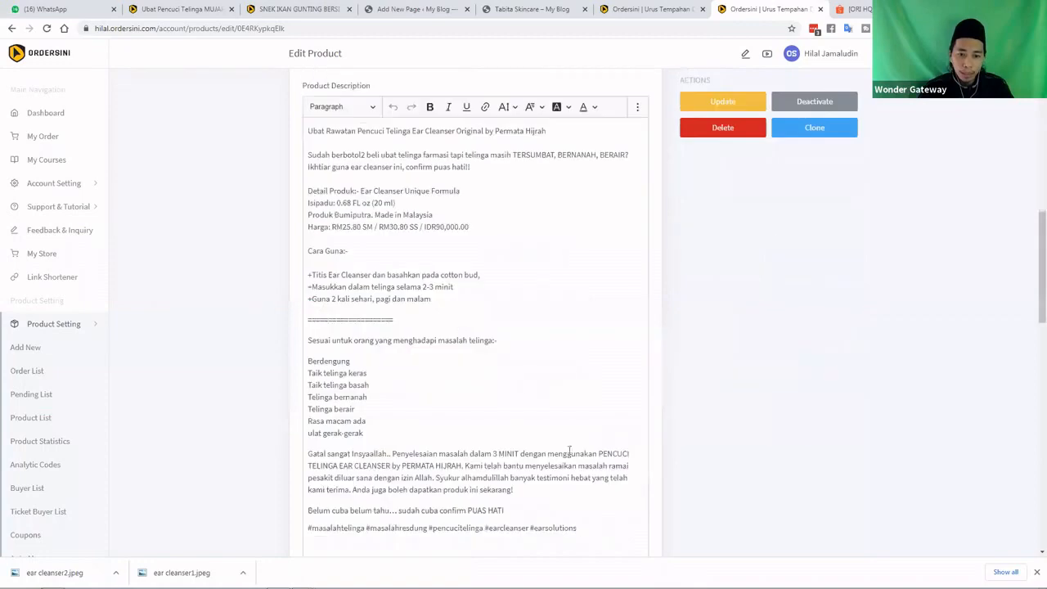
drag(581, 478, 311, 239)
scroll(316, 250, up, 2)
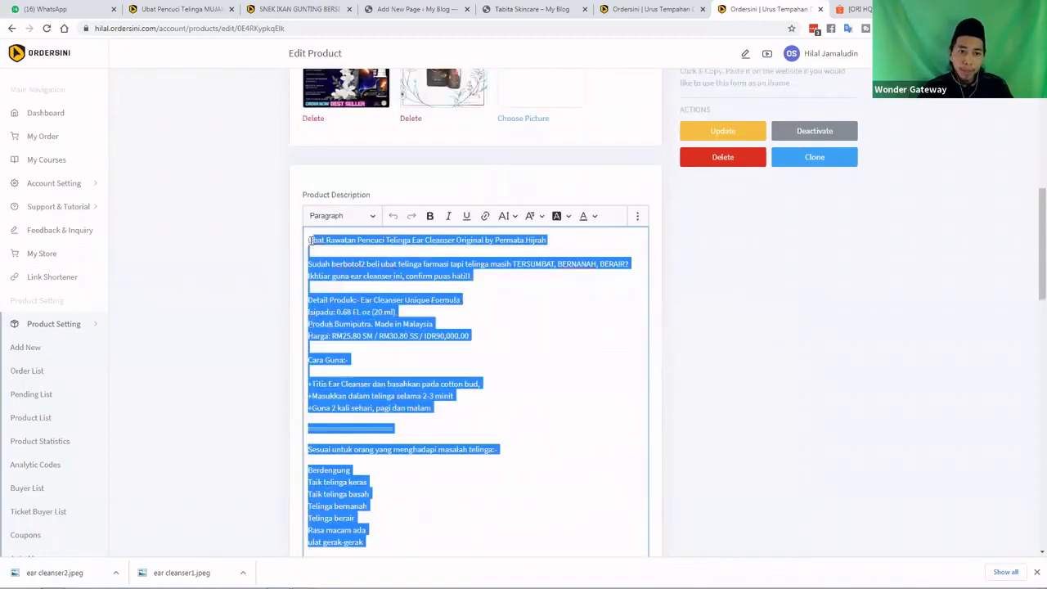
right_click(319, 245)
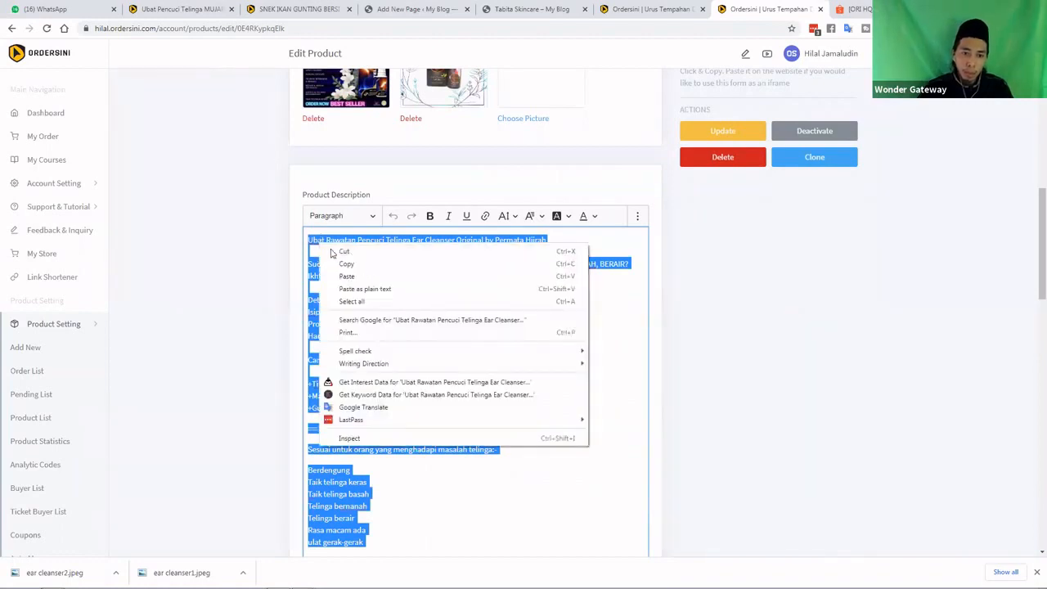
click(345, 263)
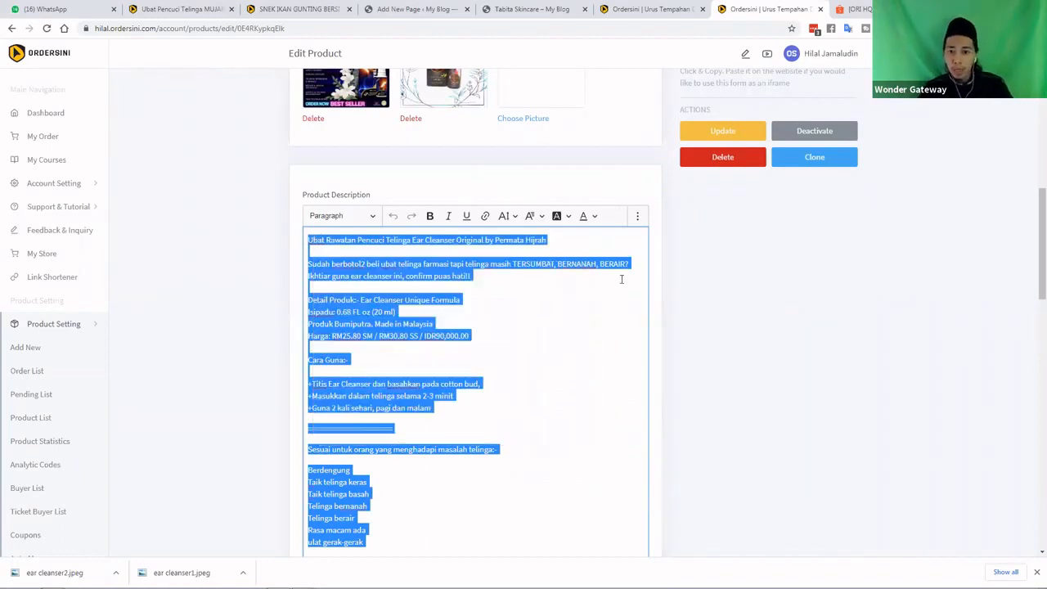
Leave the Ordersini product editor and return to the new WordPress page
scroll(492, 308, up, 1)
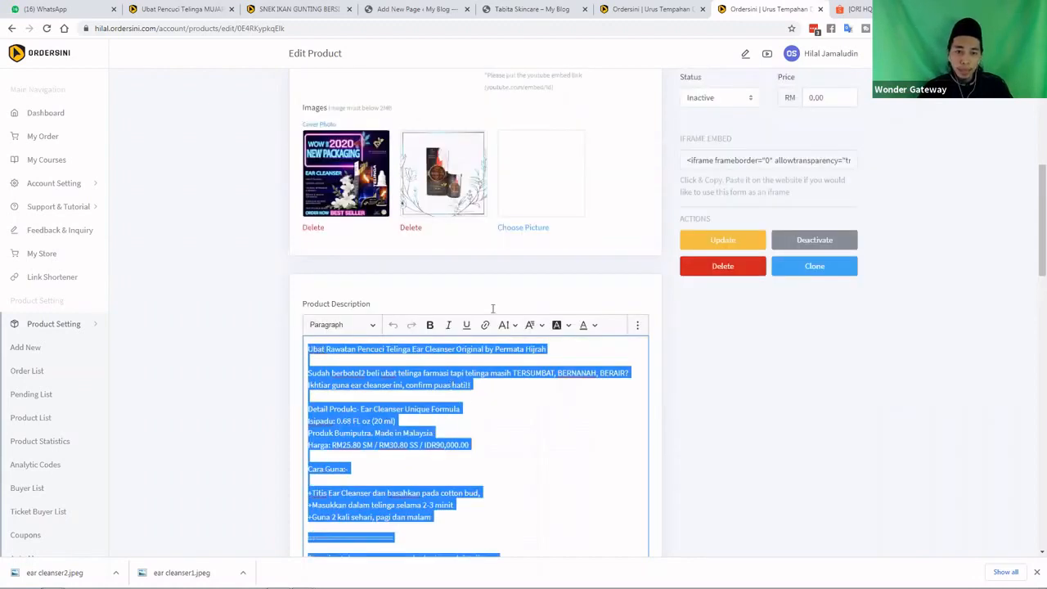
scroll(405, 207, down, 2)
scroll(436, 205, up, 1)
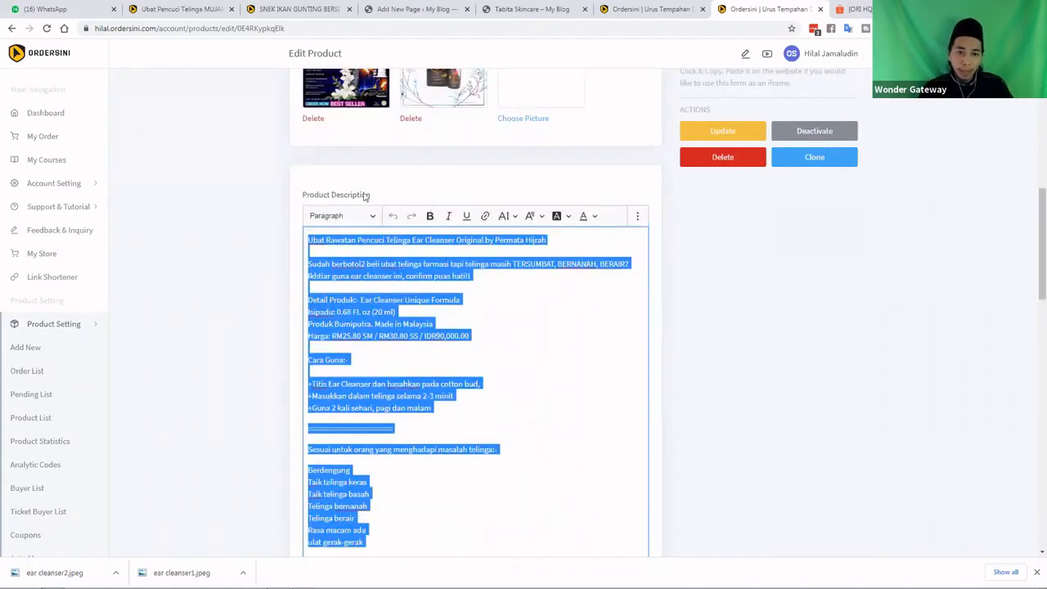
click(198, 11)
click(391, 8)
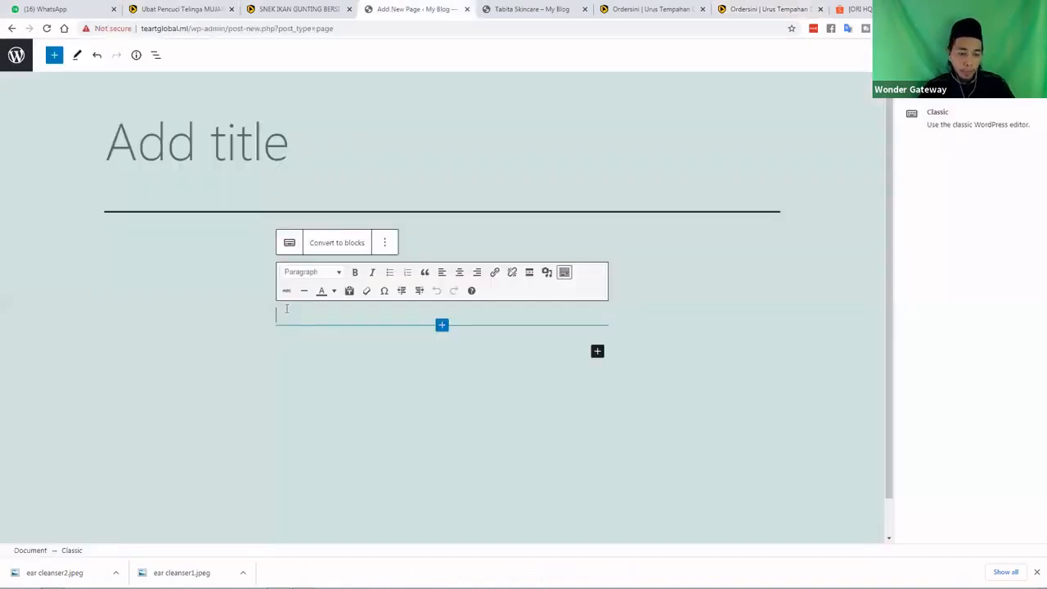
Paste the ear cleanser description into the Classic block and break off its heading line
key(ctrl+v)
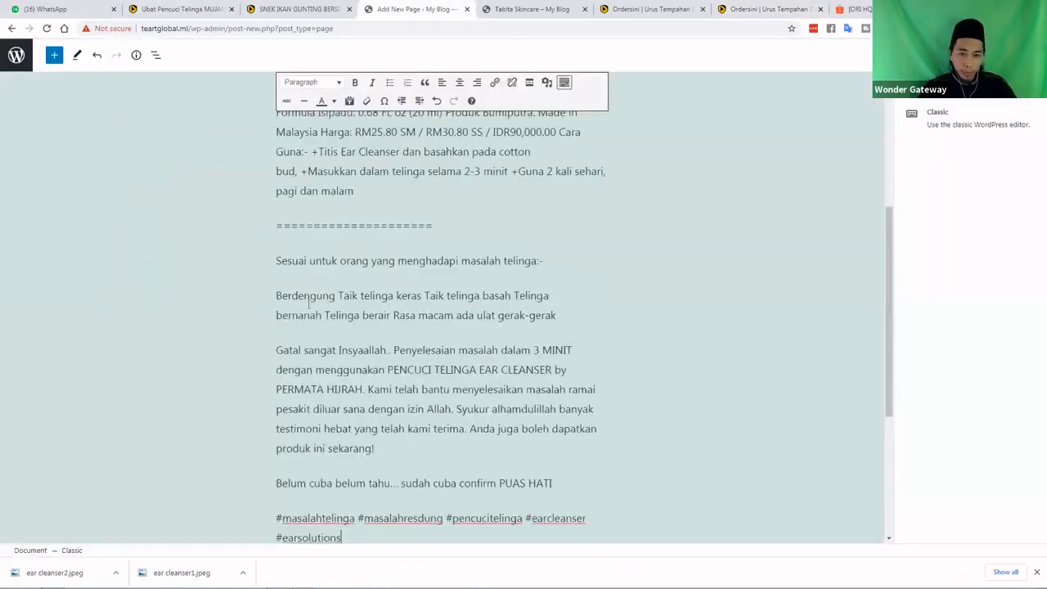
scroll(374, 277, up, 3)
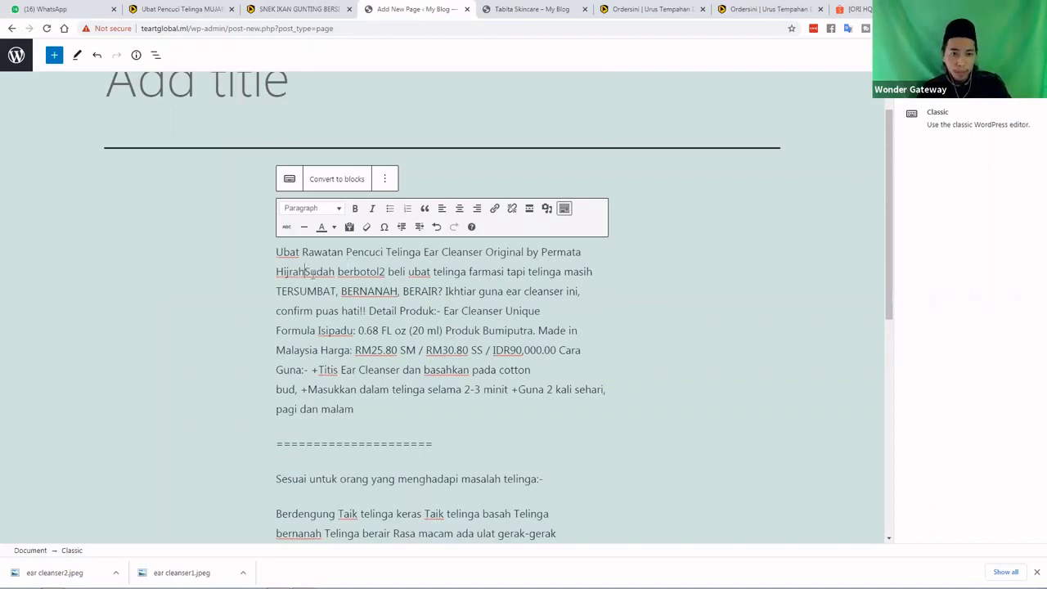
key(Return)
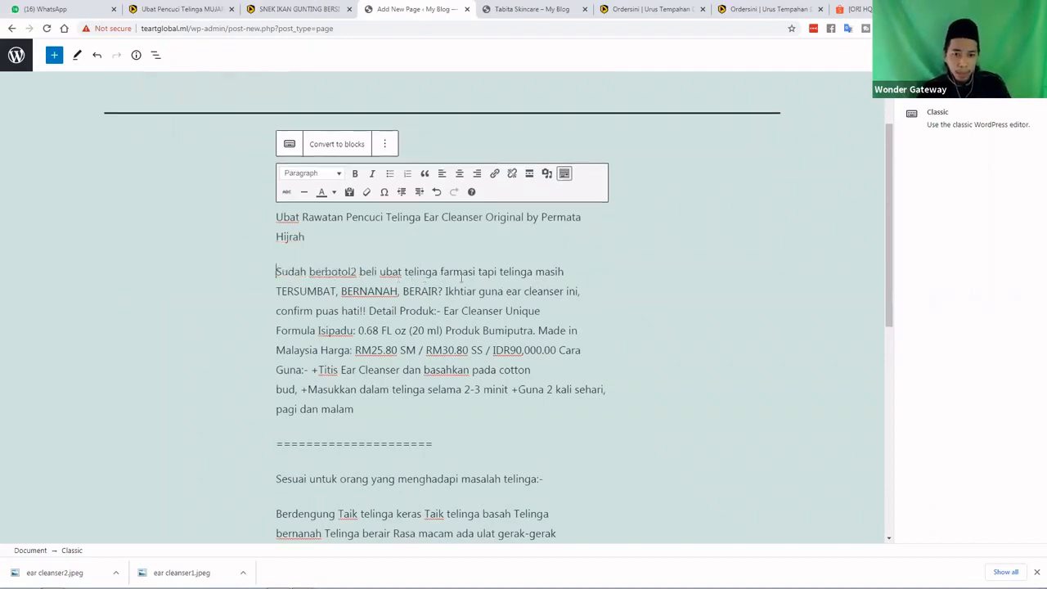
scroll(439, 240, down, 1)
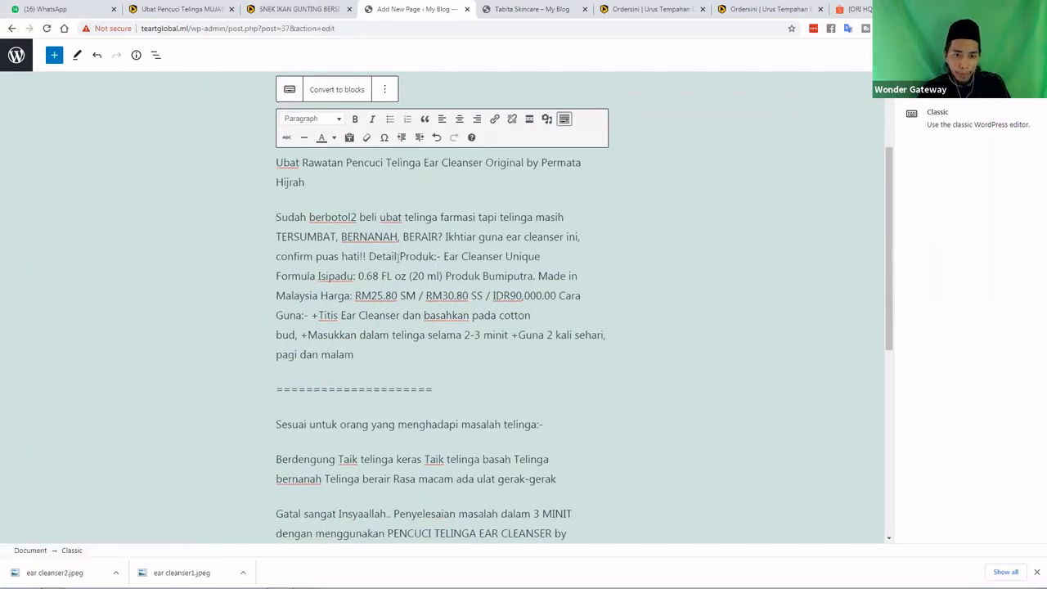
Start Detail Produk as a new paragraph, undoing an accidental line break at Isipadu
click(370, 256)
key(Return)
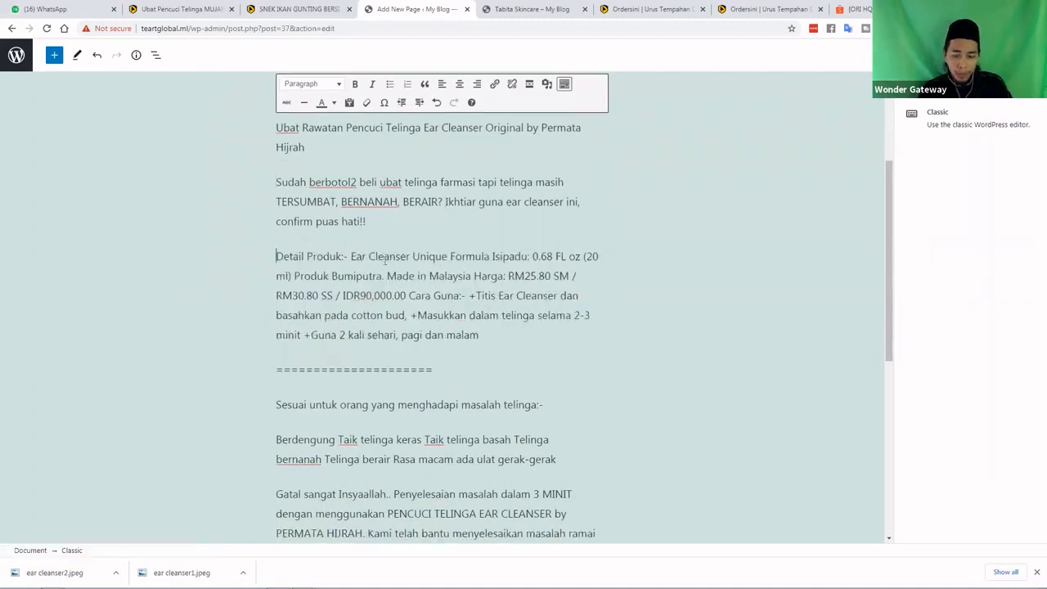
double_click(494, 259)
key(shift+Return)
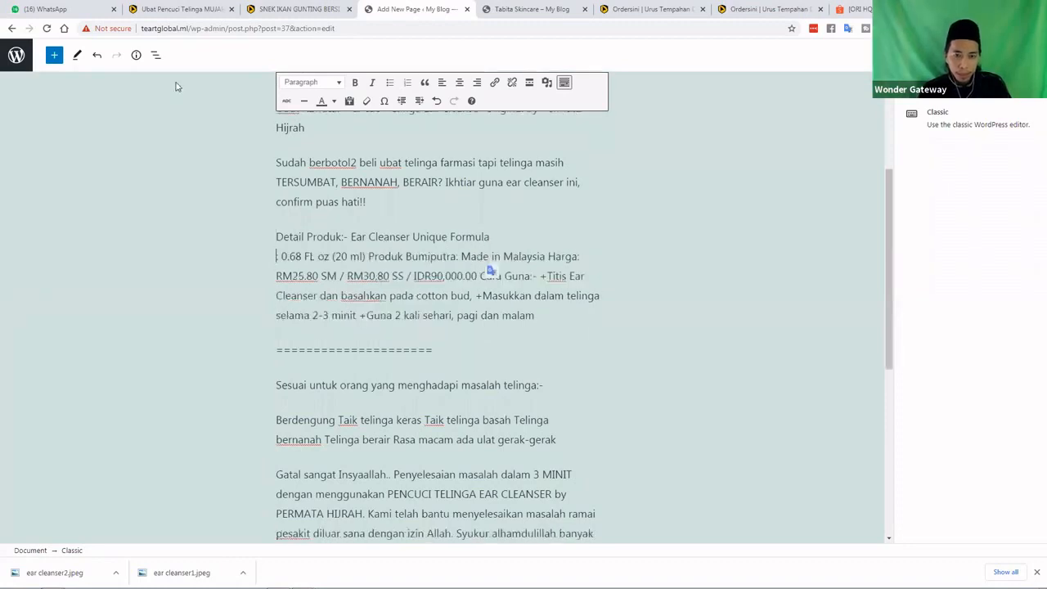
click(94, 55)
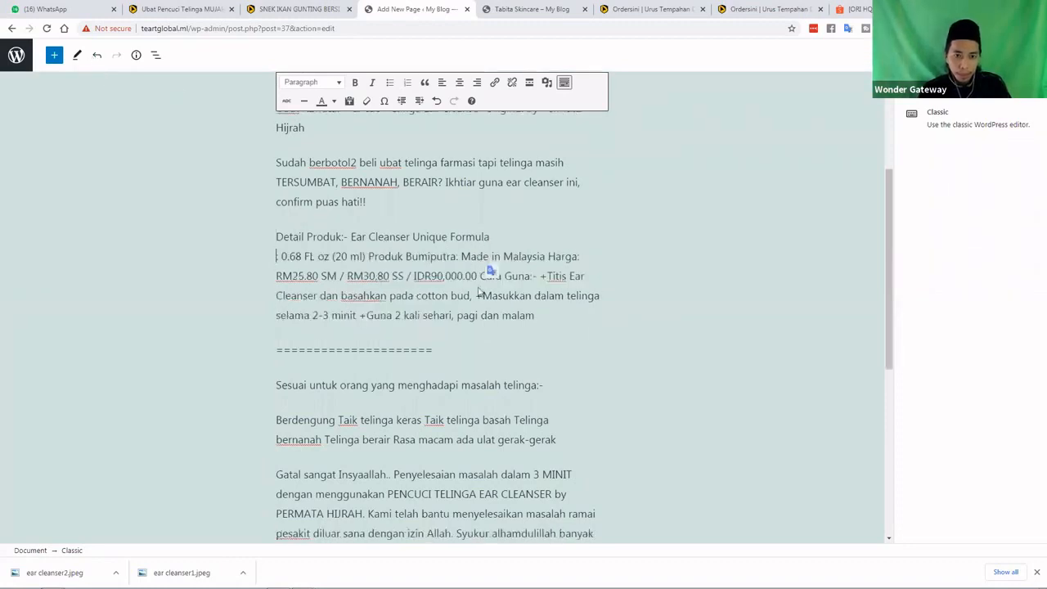
click(424, 272)
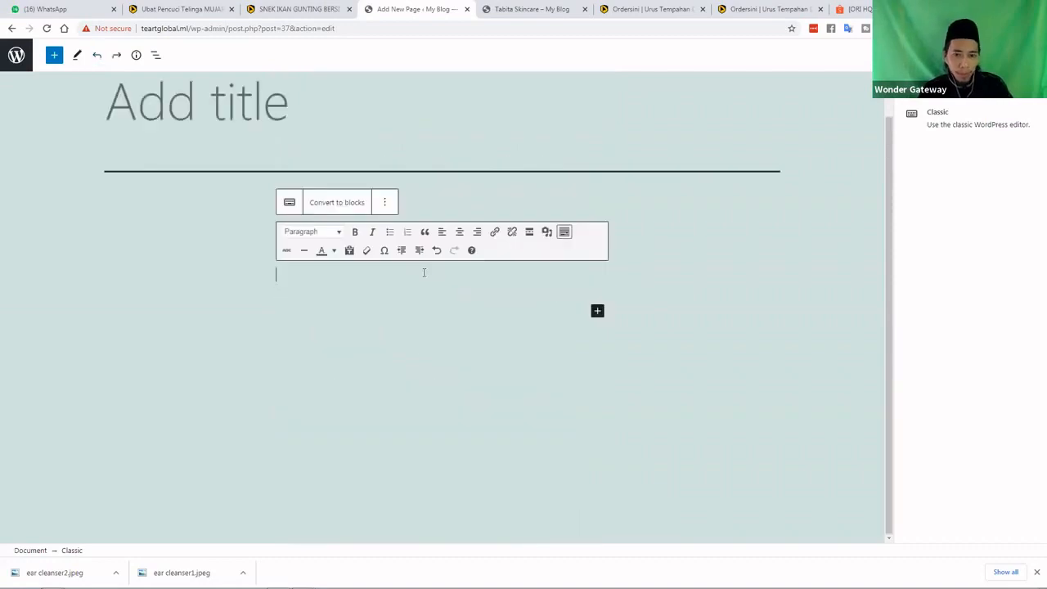
key(ctrl+shift+z)
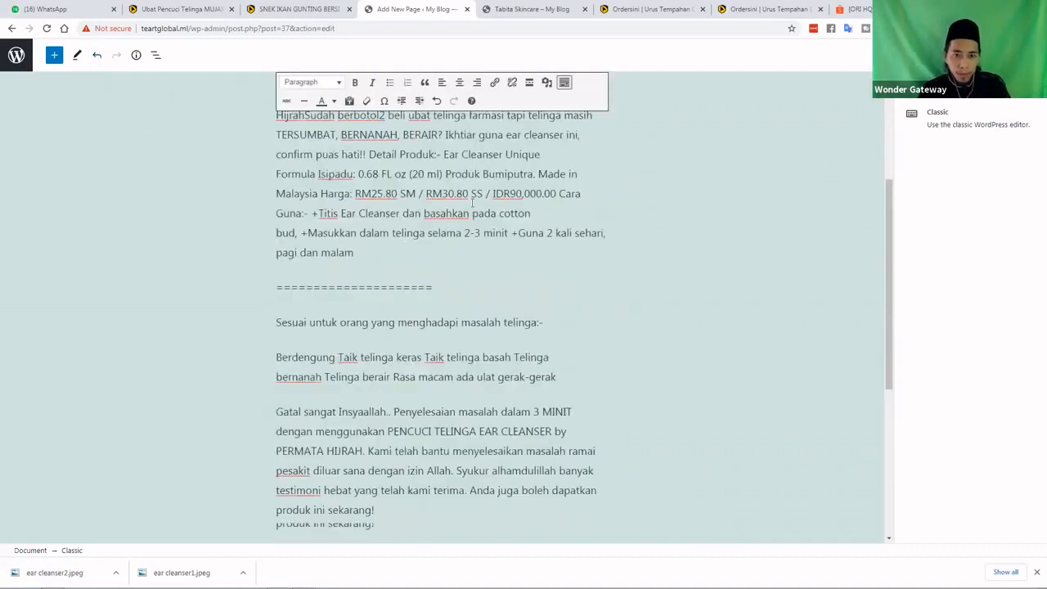
Split Hijrah and Sudah, and put Detail Produk, Isipadu, Produk Bumiputra and Harga on separate lines
scroll(305, 215, up, 2)
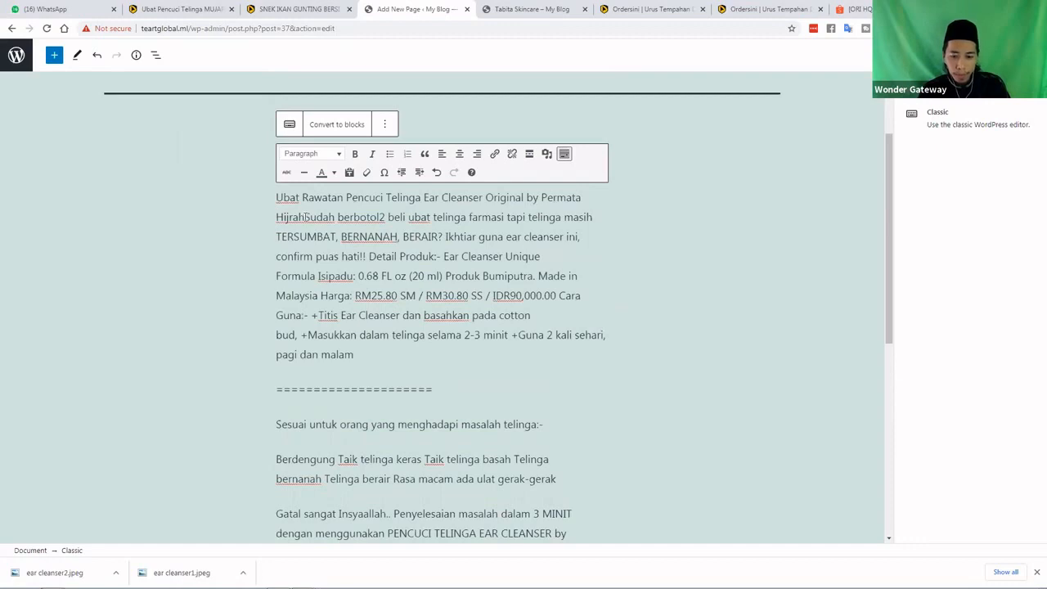
key(Return)
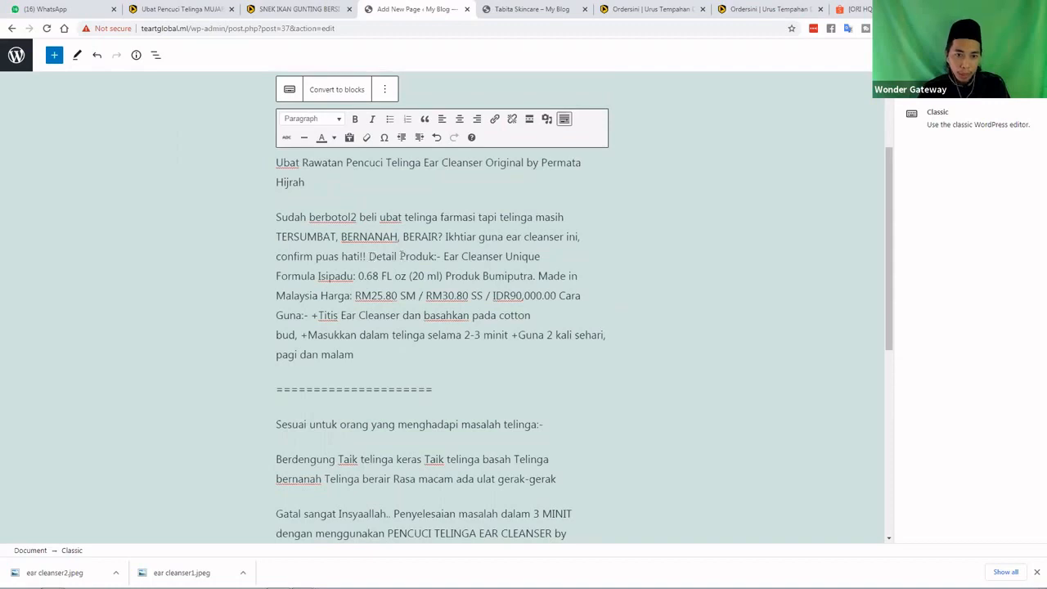
key(shift+Return)
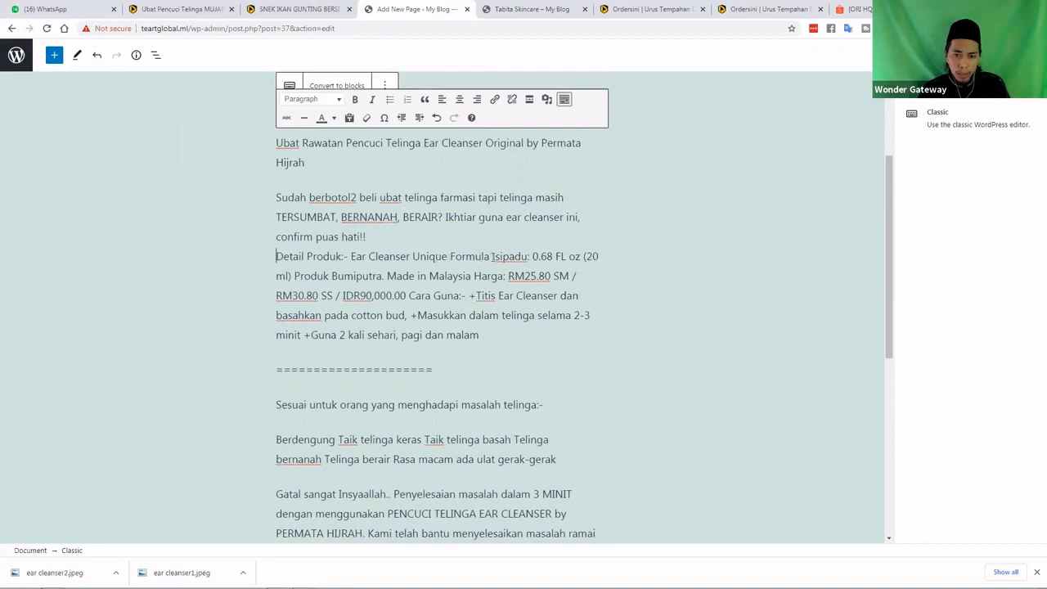
click(490, 256)
key(shift+Return)
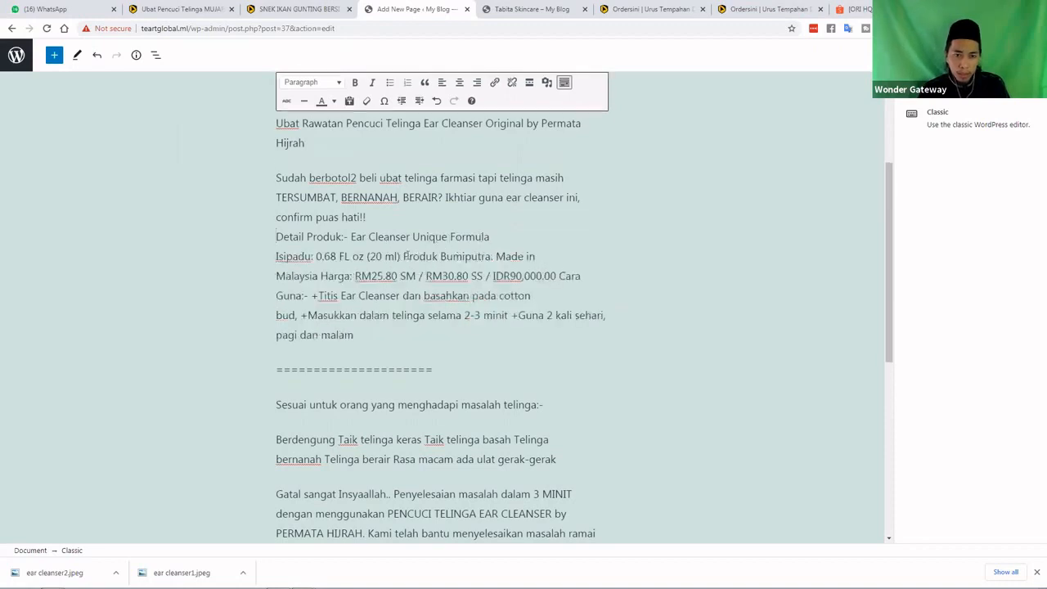
click(405, 256)
key(shift+Return)
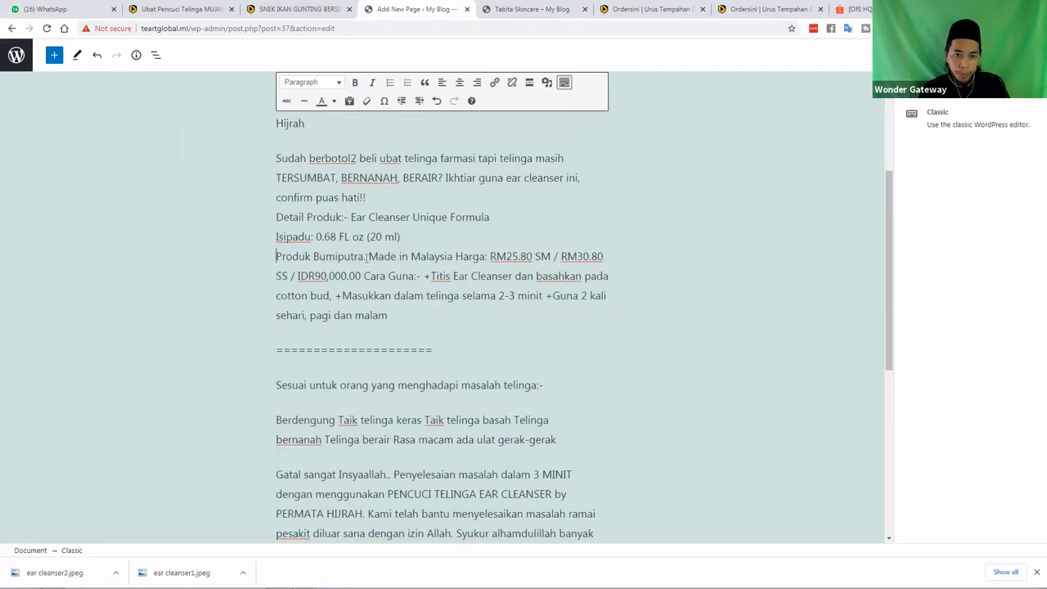
click(455, 256)
key(shift+Return)
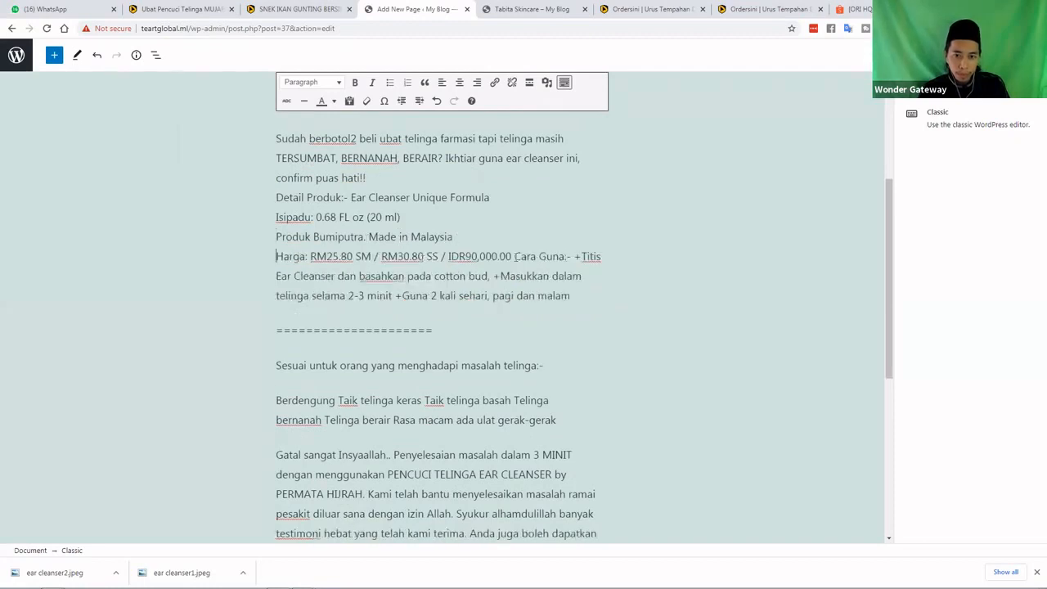
Make Cara Guna a new paragraph with +Titis, +Masukkan and +Guna 2 kali on separate lines
click(513, 256)
key(Return)
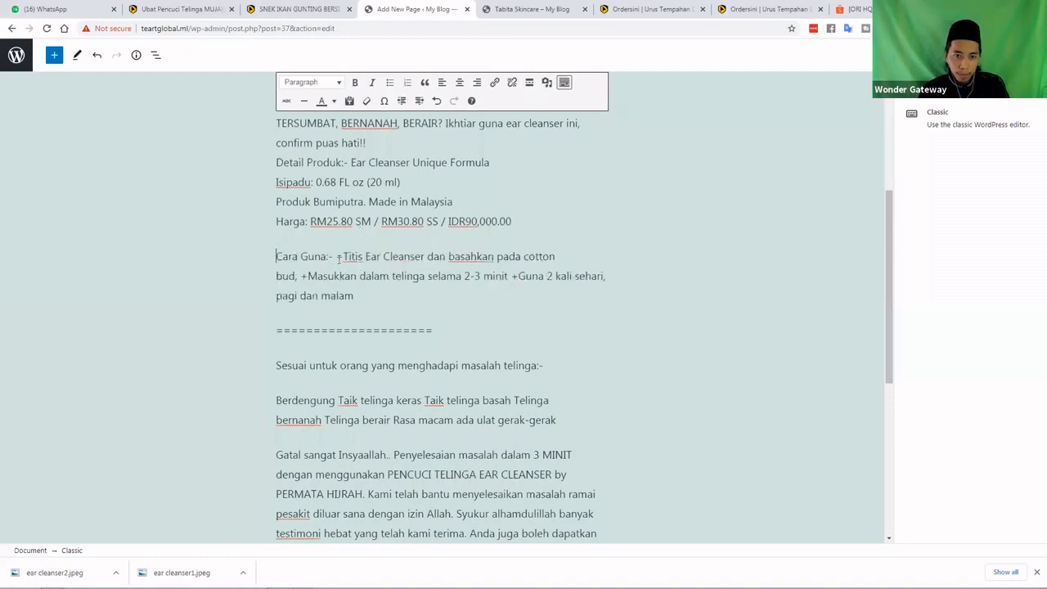
click(337, 256)
key(shift+Return)
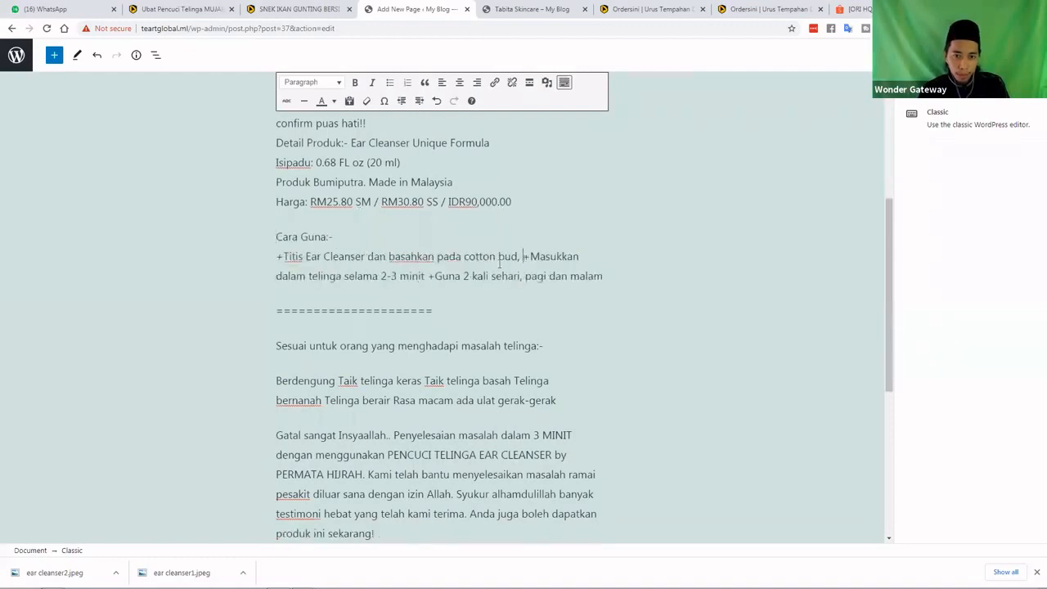
key(shift+Return)
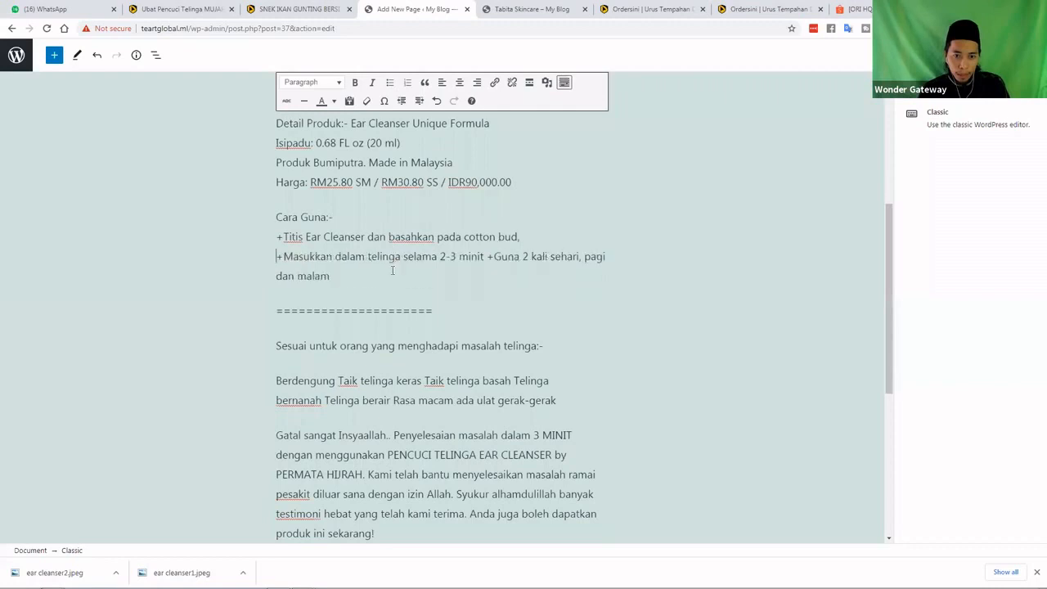
click(487, 256)
key(shift+Return)
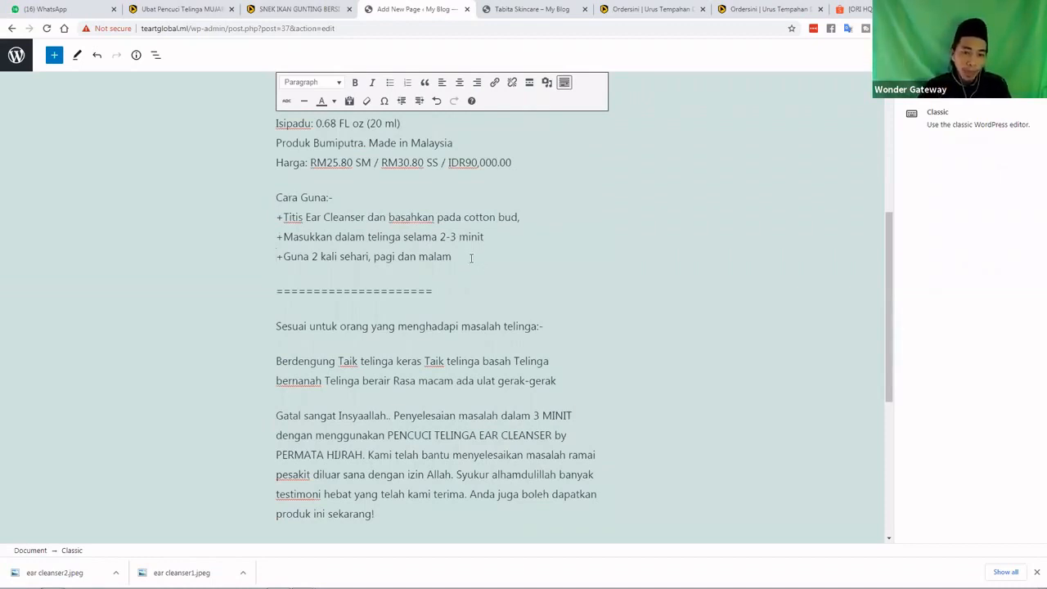
Scroll through the reformatted description to check the ear-problem paragraphs and layout
scroll(334, 271, down, 1)
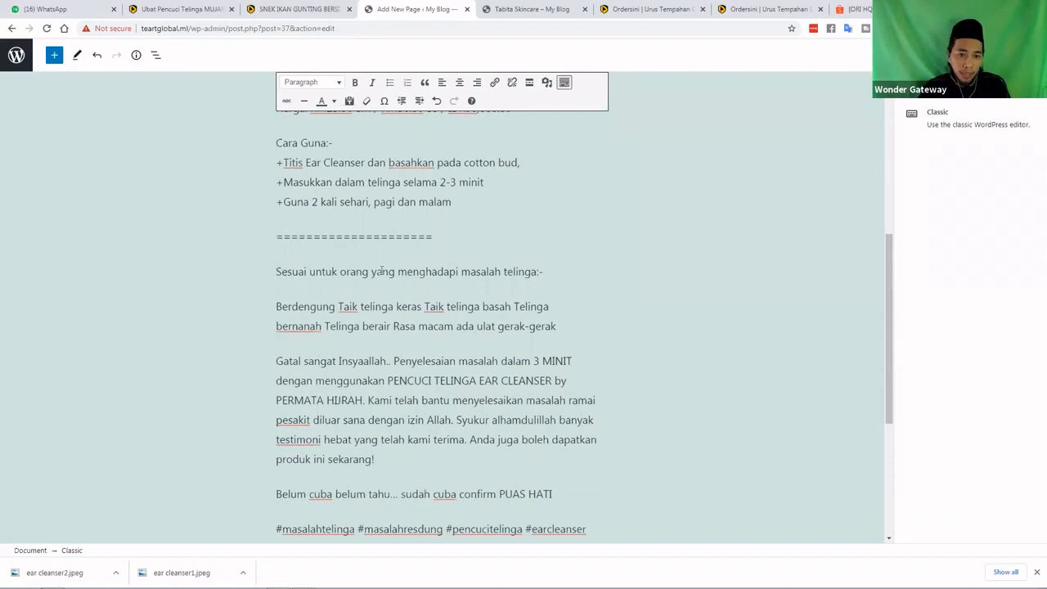
scroll(382, 270, down, 2)
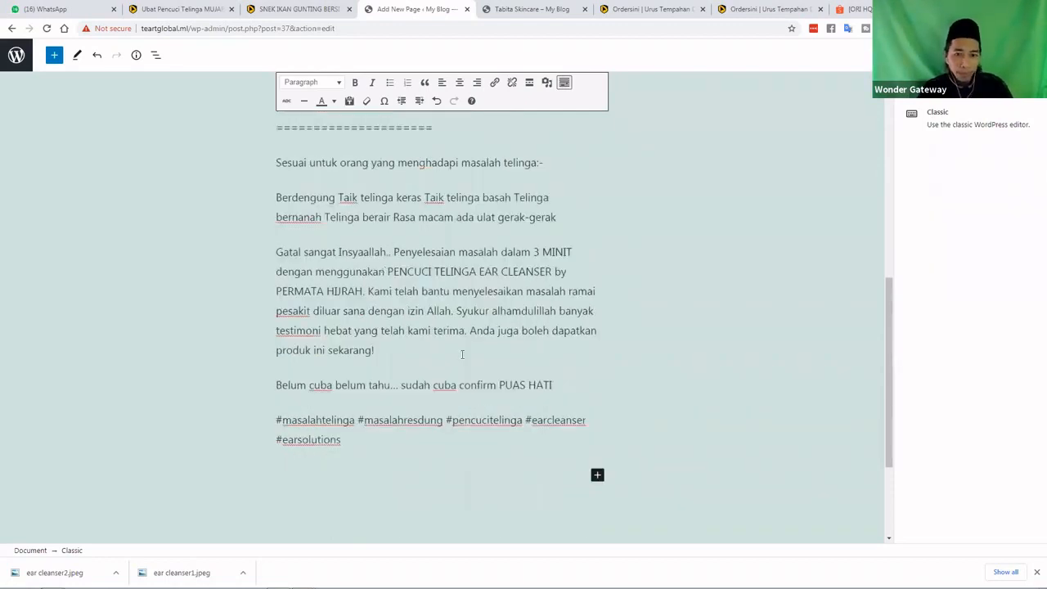
scroll(413, 381, up, 1)
drag(388, 408, 275, 231)
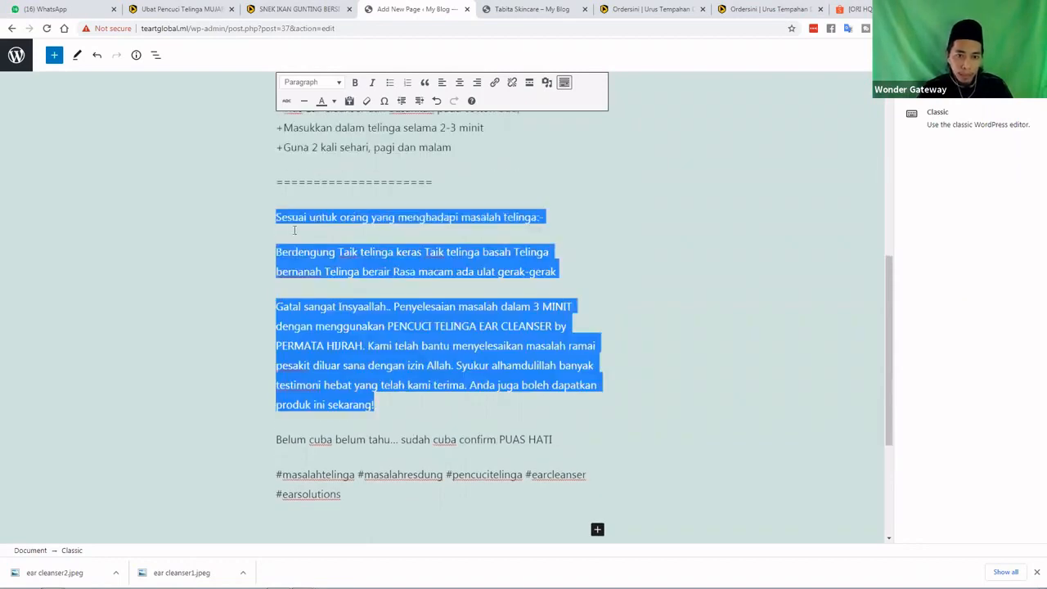
click(376, 270)
scroll(378, 271, up, 2)
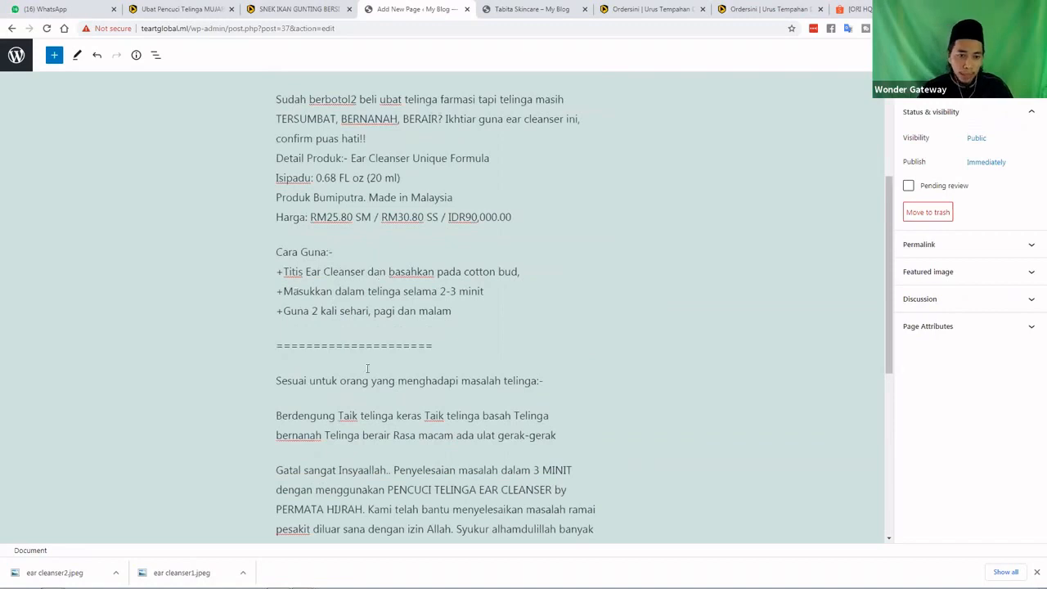
scroll(369, 370, down, 2)
scroll(370, 373, up, 3)
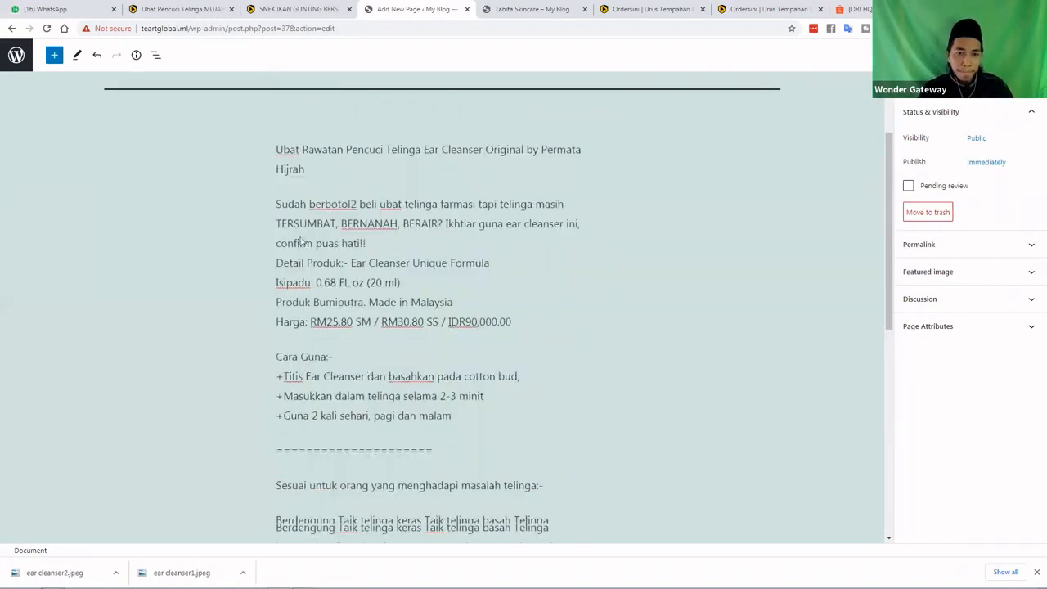
scroll(286, 225, up, 2)
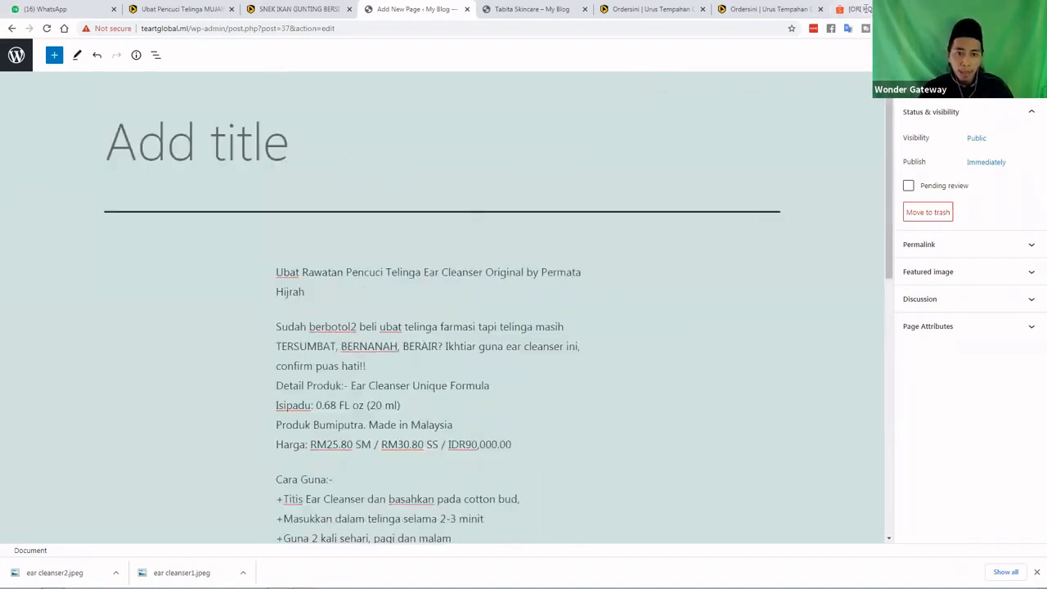
Copy the product name paragraph and paste it into the page title field
double_click(303, 279)
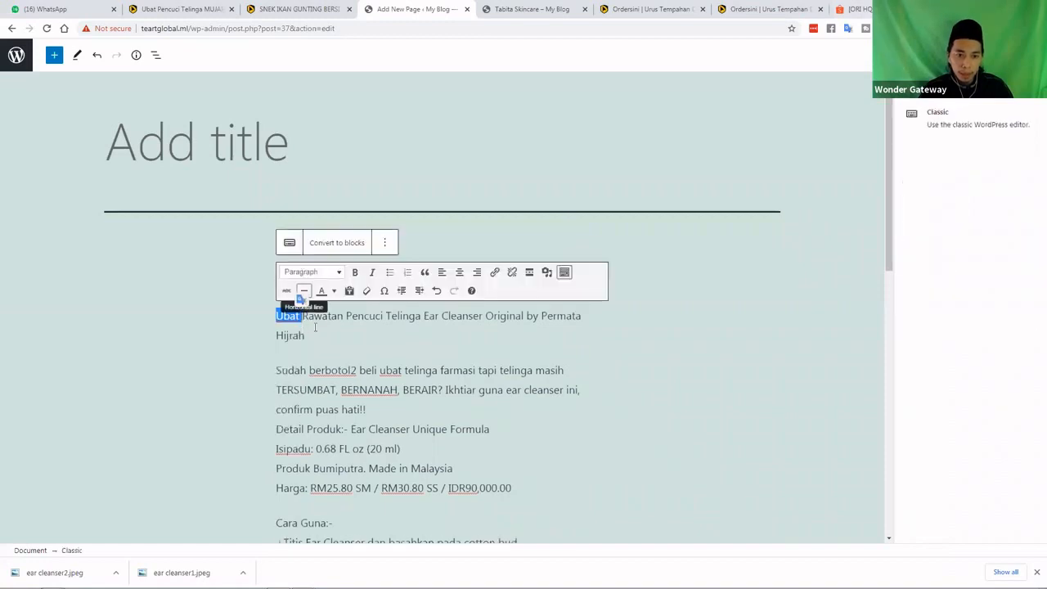
click(302, 333)
shift+click(276, 319)
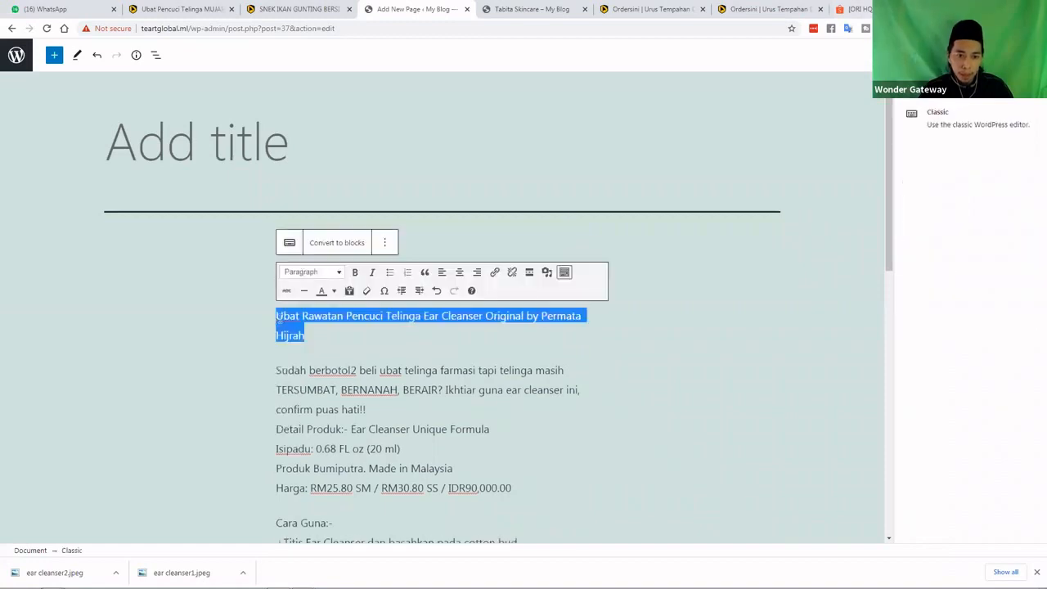
right_click(277, 320)
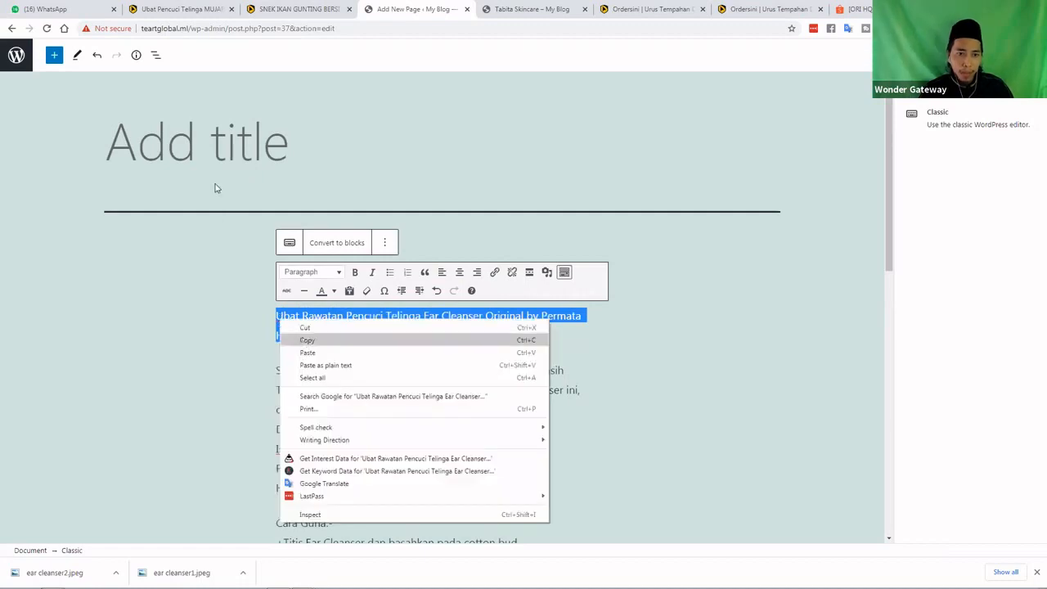
click(217, 148)
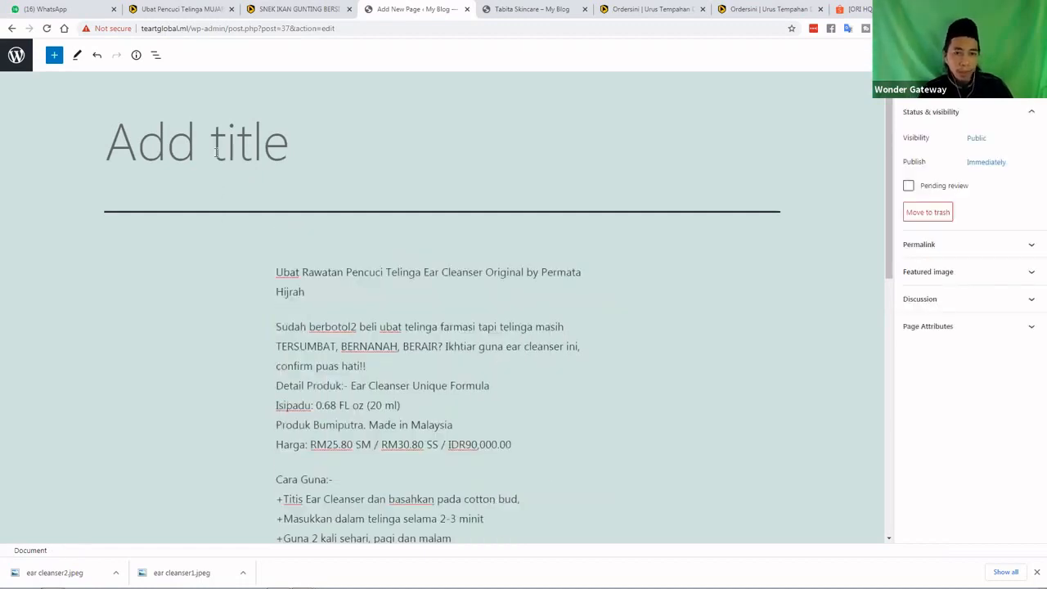
key(ctrl+v)
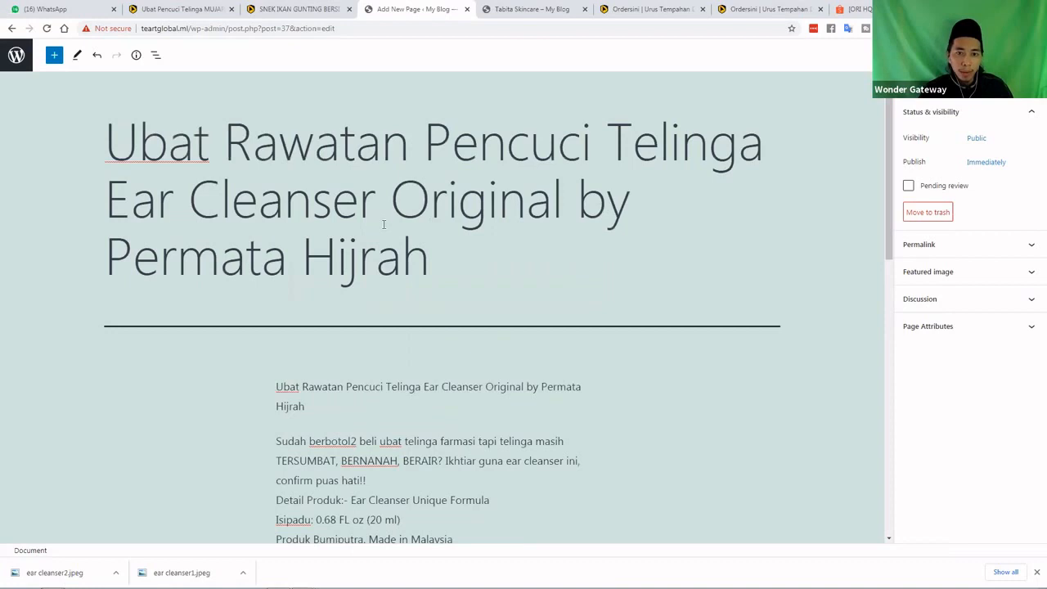
Edit the title to read 'Ubat Rawatan Pencuci Telinga Permata Hijrah'
click(390, 199)
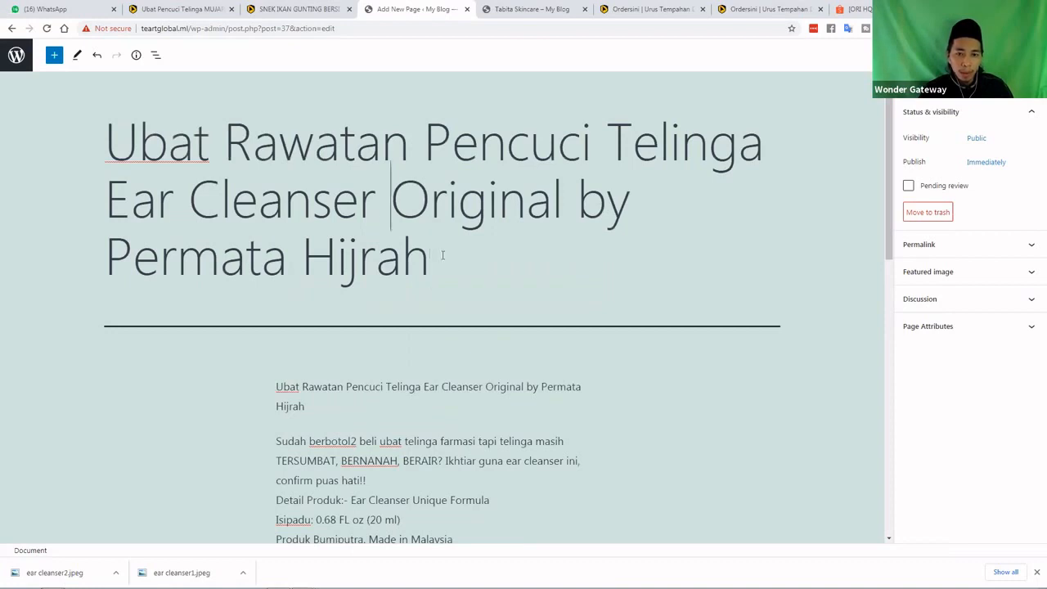
shift+click(472, 292)
key(BackSpace)
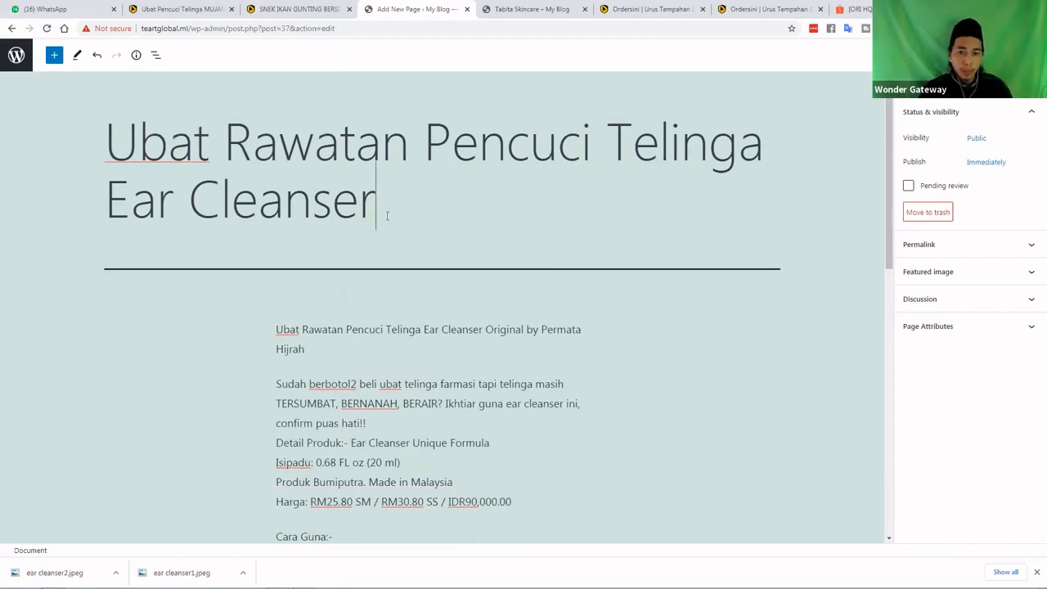
drag(377, 209, 114, 212)
text(Pe)
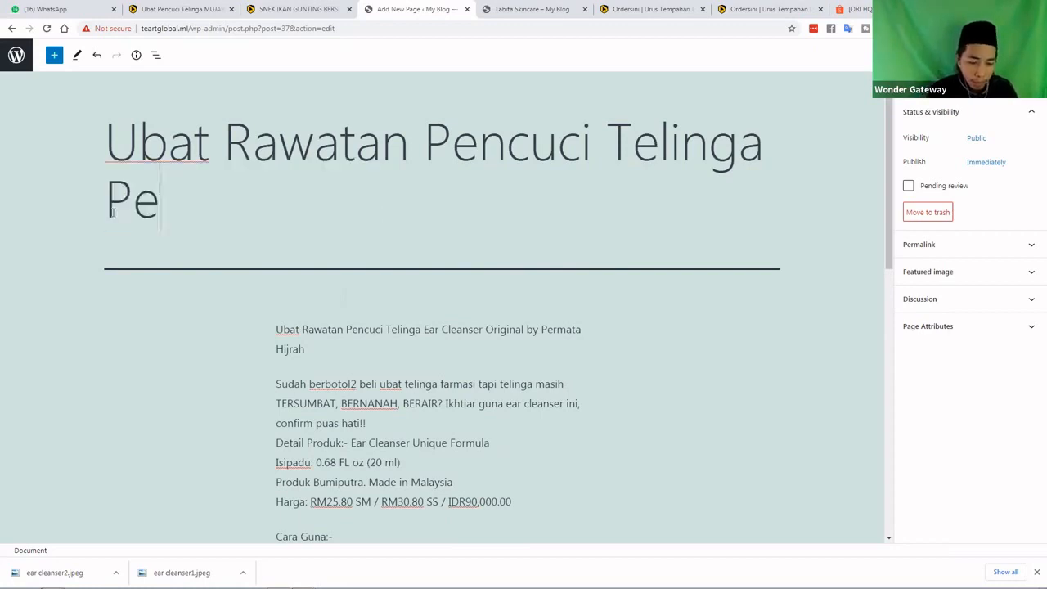
text(rmata Hijra)
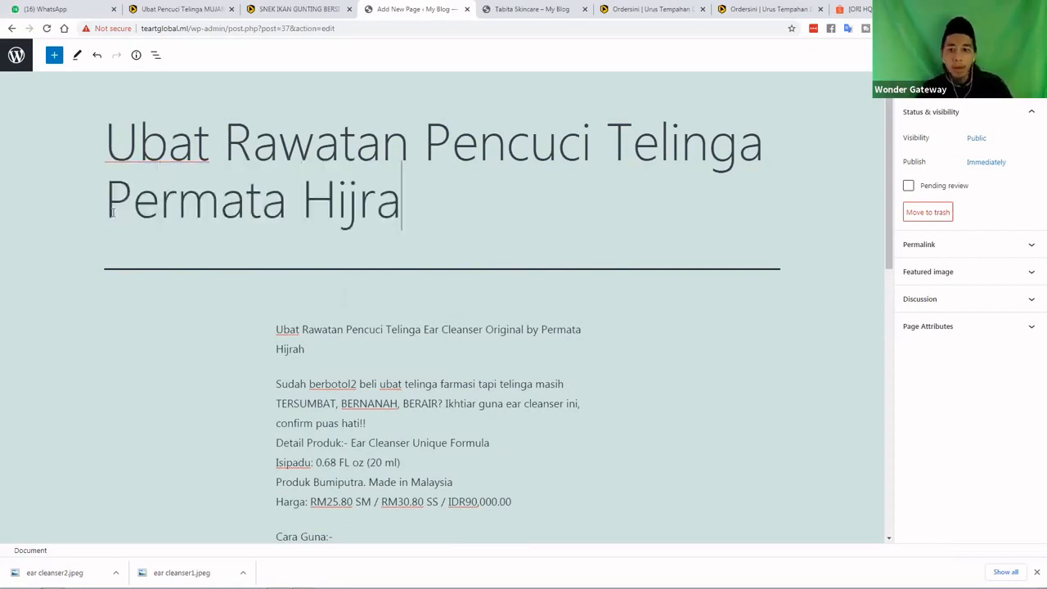
text(h)
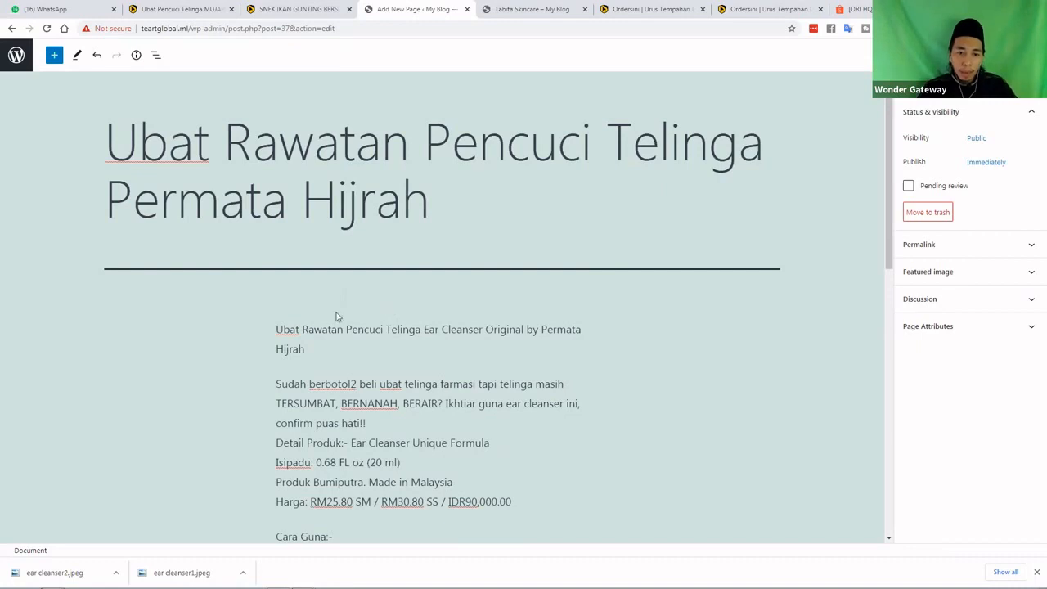
Open the list of blocks to add after the hashtags at the description's end
click(406, 302)
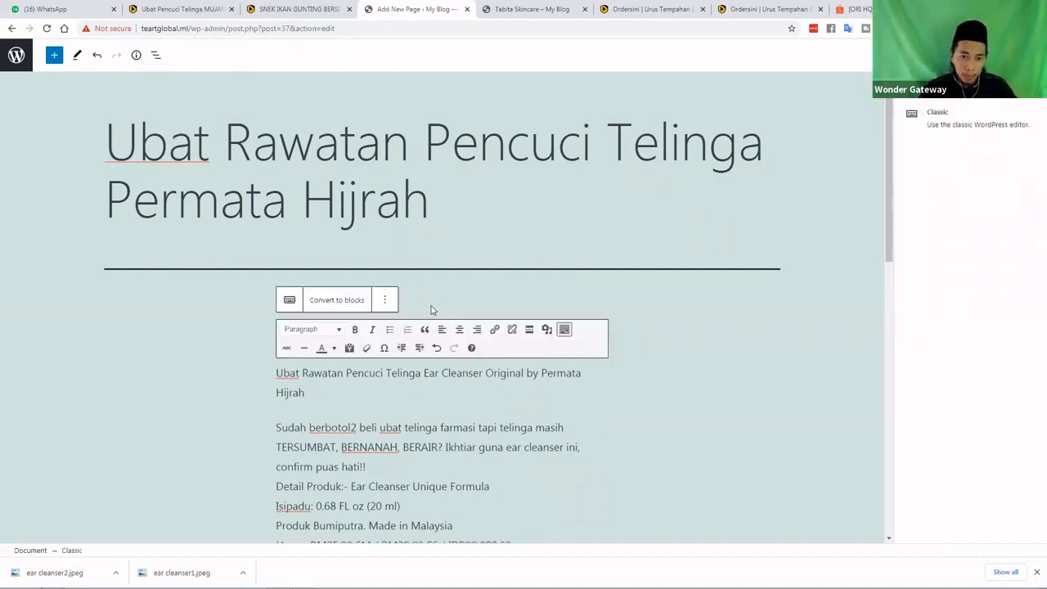
click(426, 316)
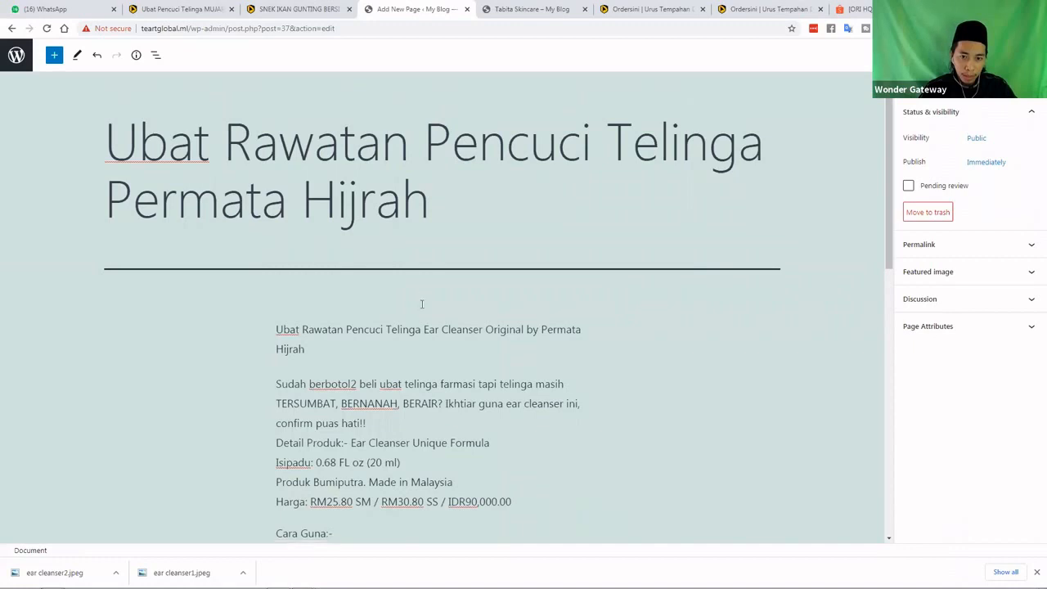
scroll(597, 313, down, 8)
click(597, 312)
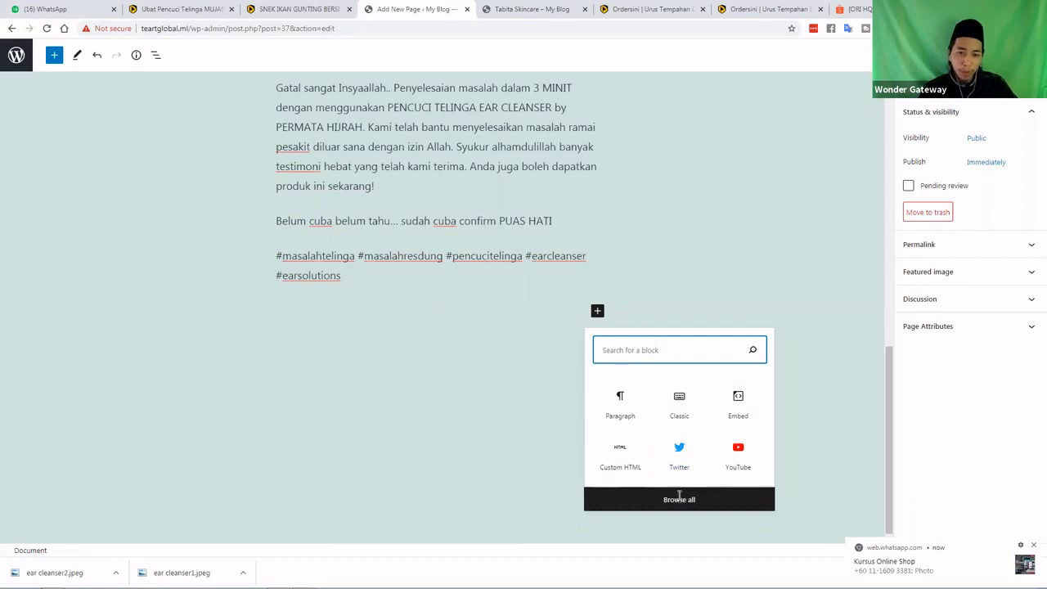
From Add Media in the first paragraph, upload ear cleanser1.jpeg to the media library
scroll(333, 320, up, 9)
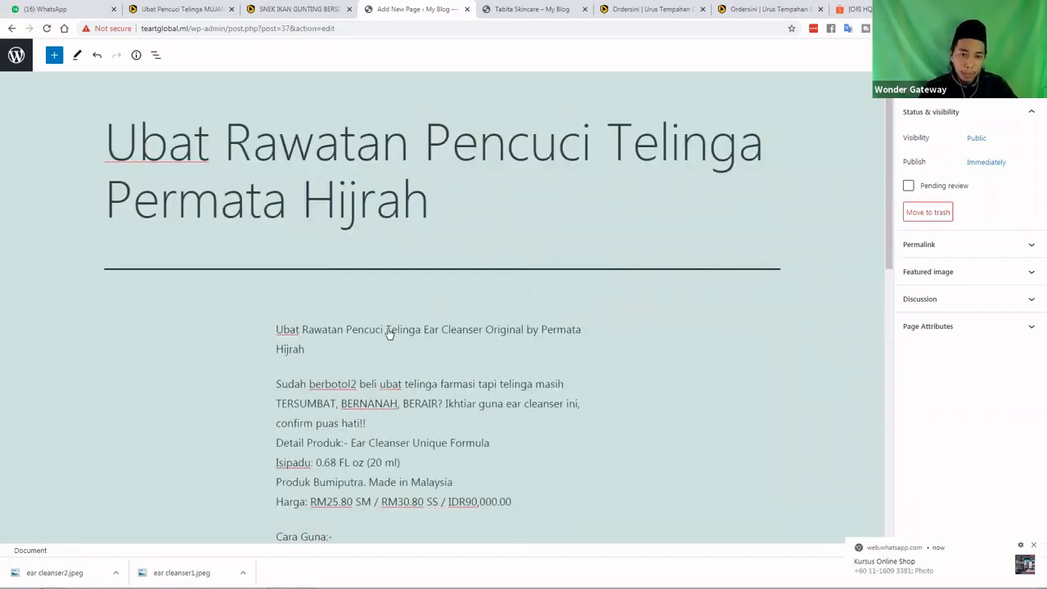
click(390, 331)
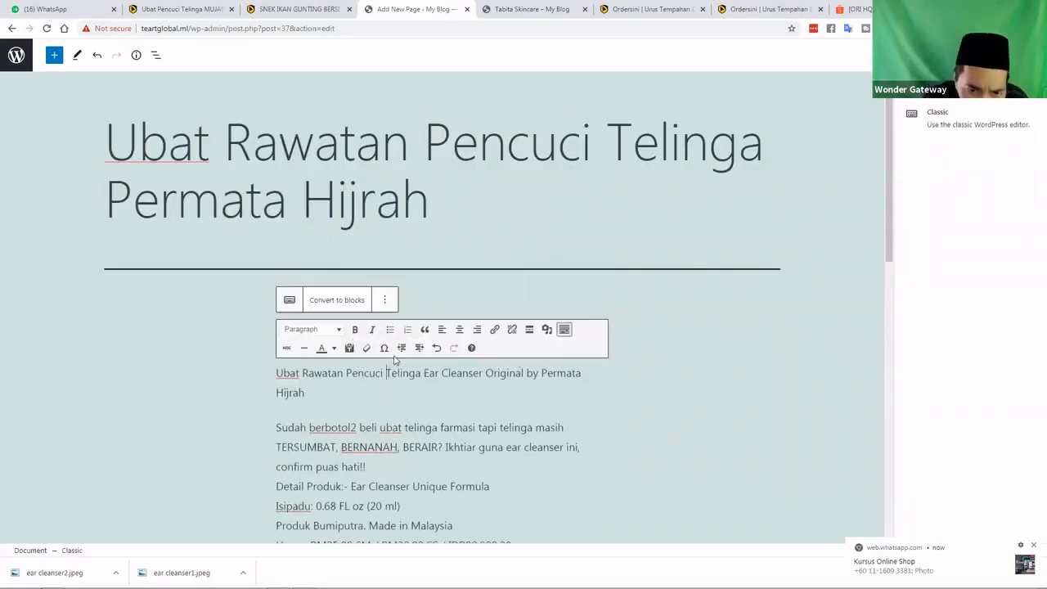
click(548, 331)
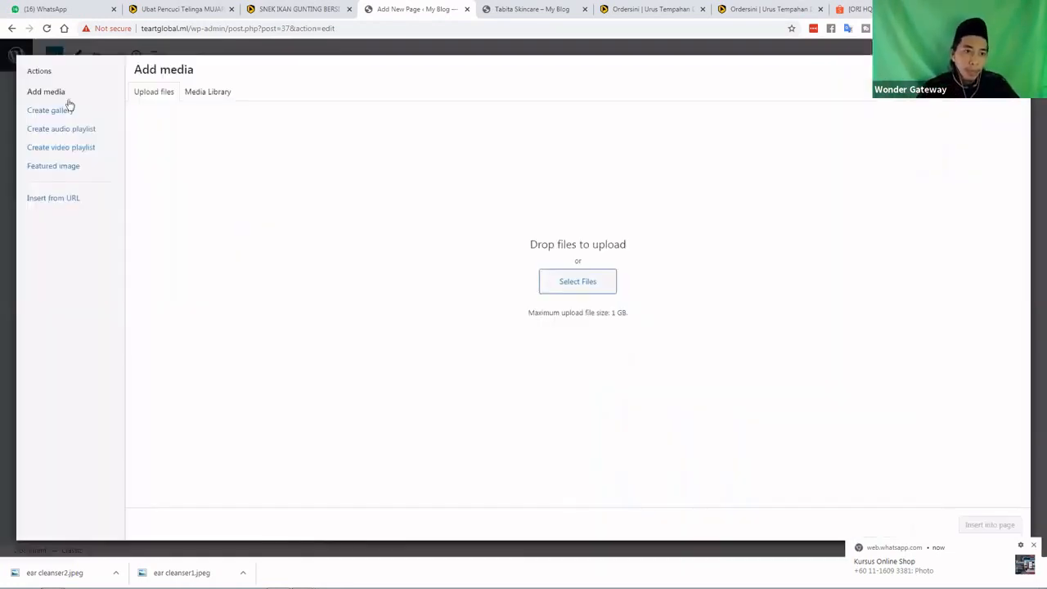
click(567, 286)
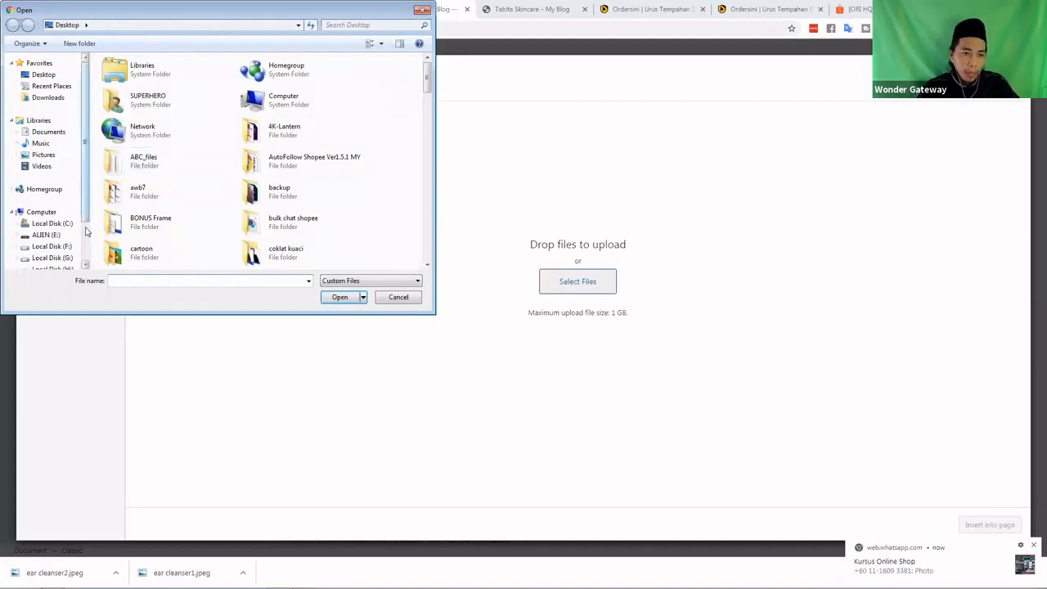
scroll(86, 231, down, 2)
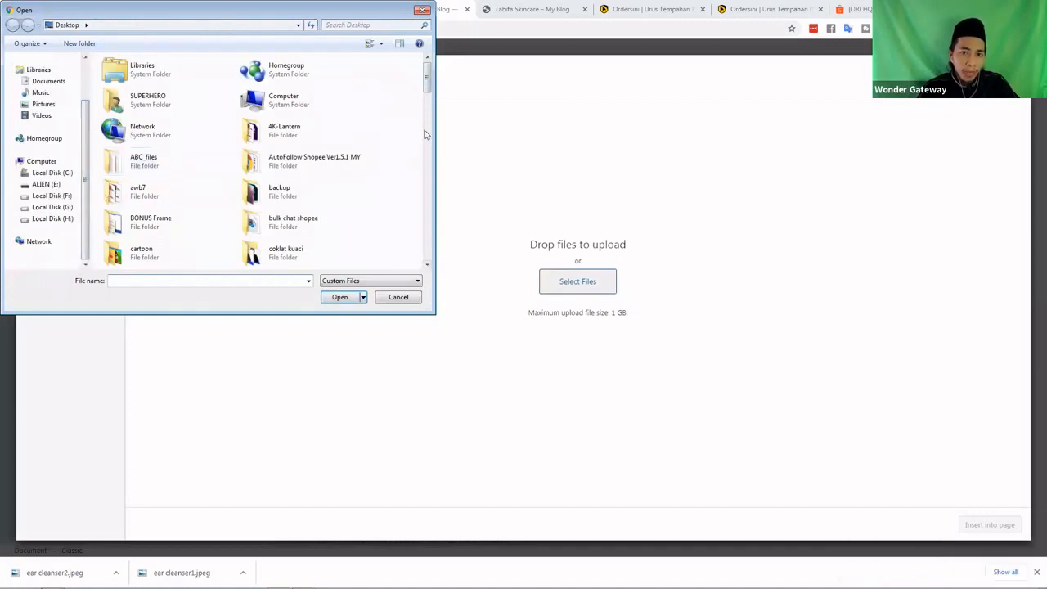
click(426, 189)
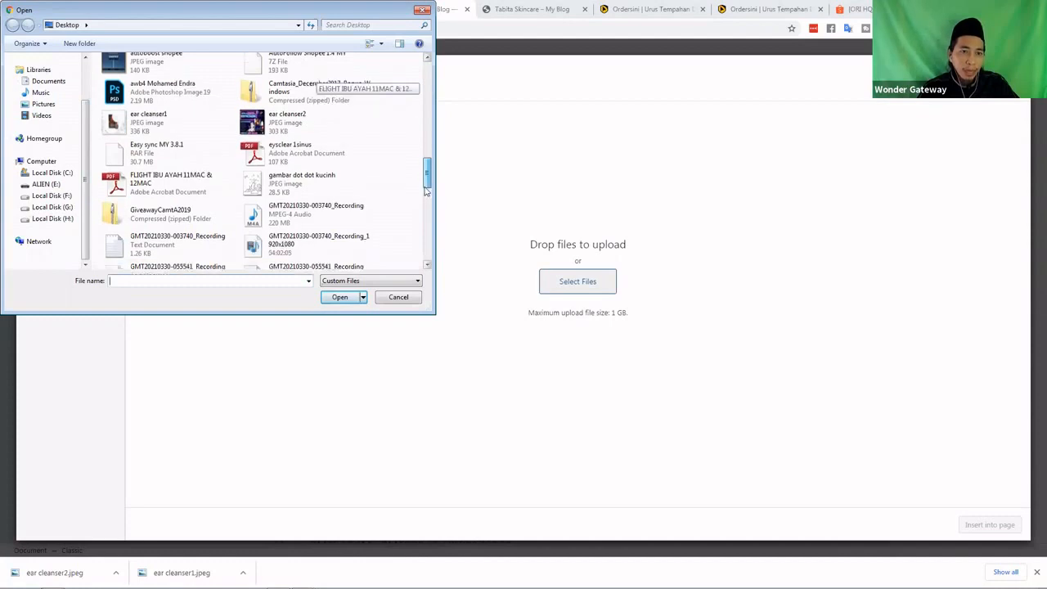
click(425, 217)
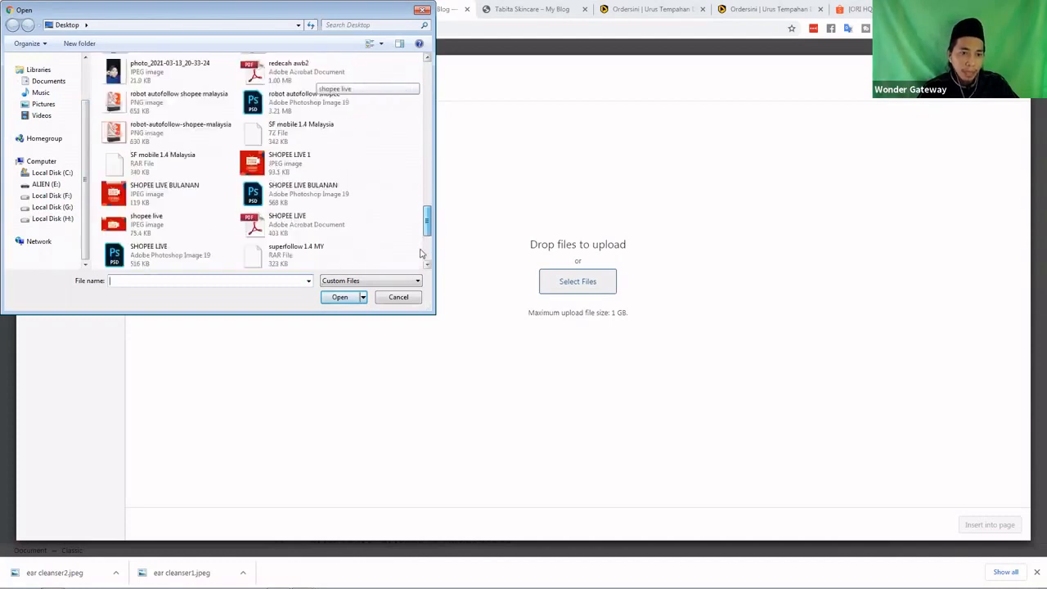
scroll(422, 255, down, 2)
scroll(422, 213, up, 4)
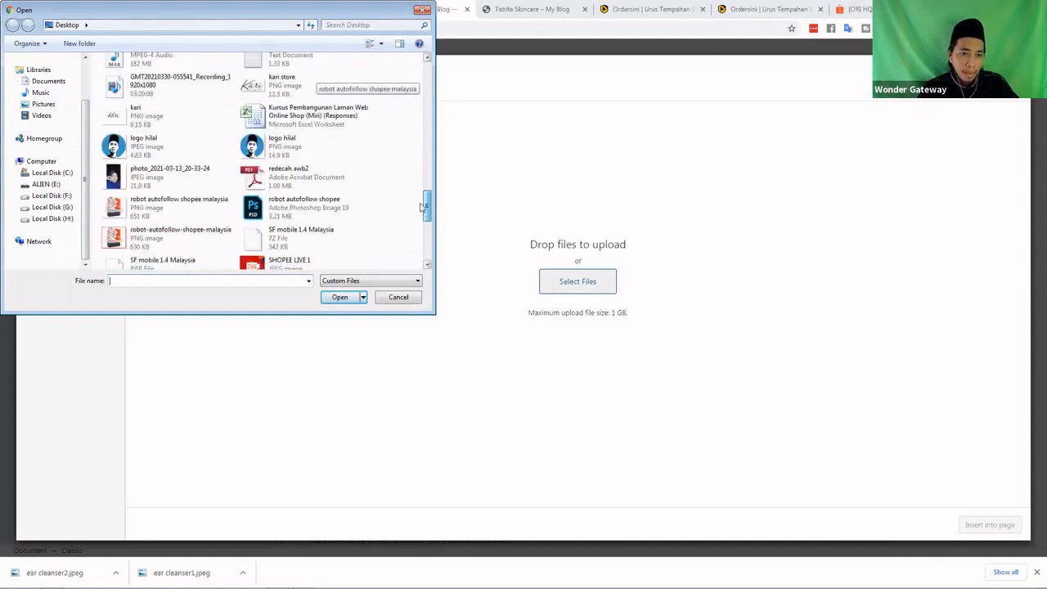
scroll(421, 203, up, 3)
scroll(420, 176, up, 5)
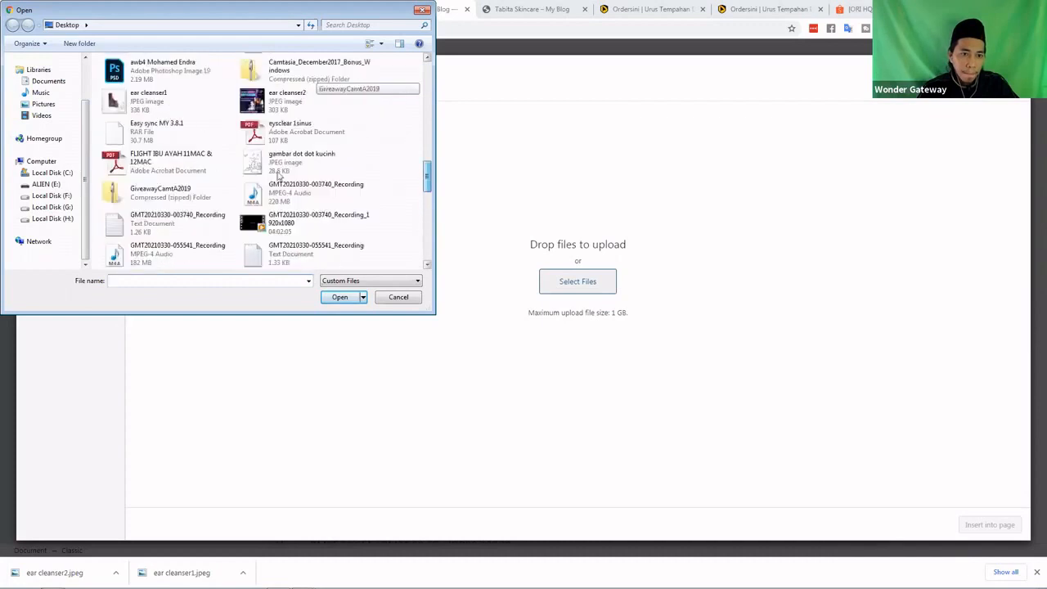
key(Escape)
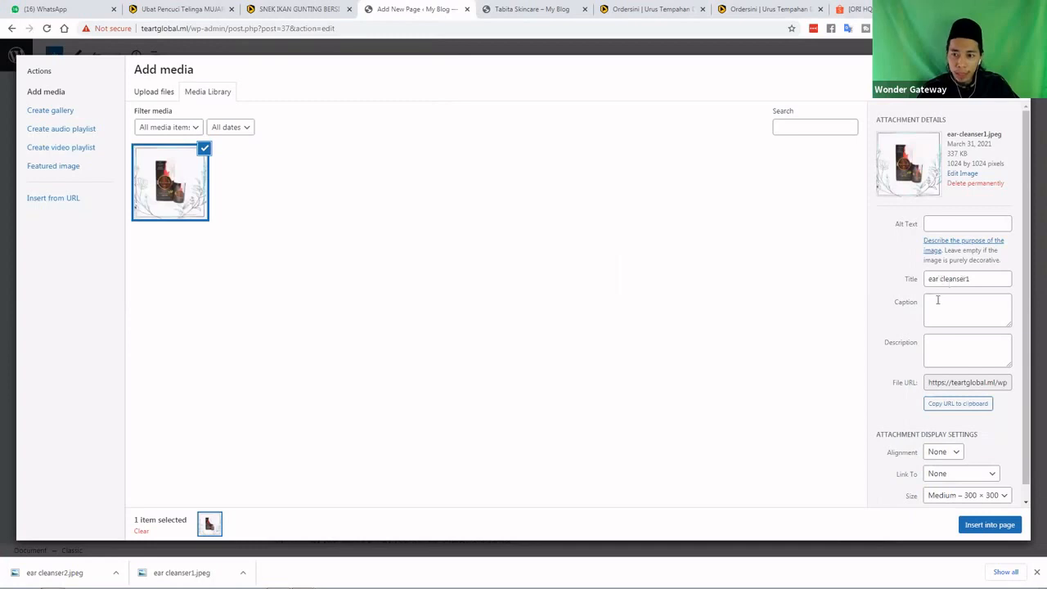
Insert the ear cleanser1 image with Center alignment at Full Size 1024 × 1024
scroll(933, 304, down, 1)
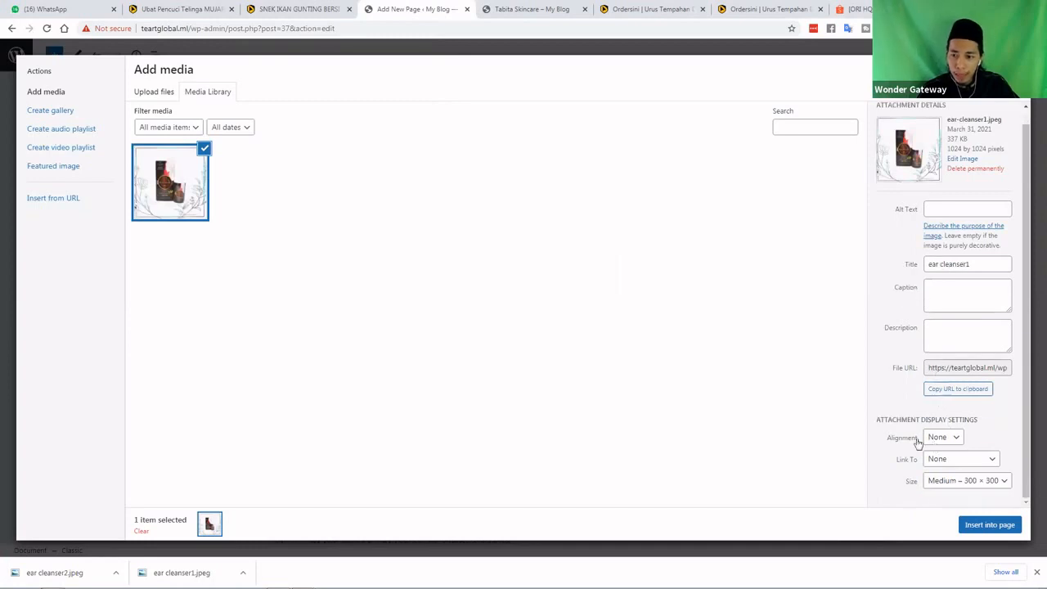
click(944, 438)
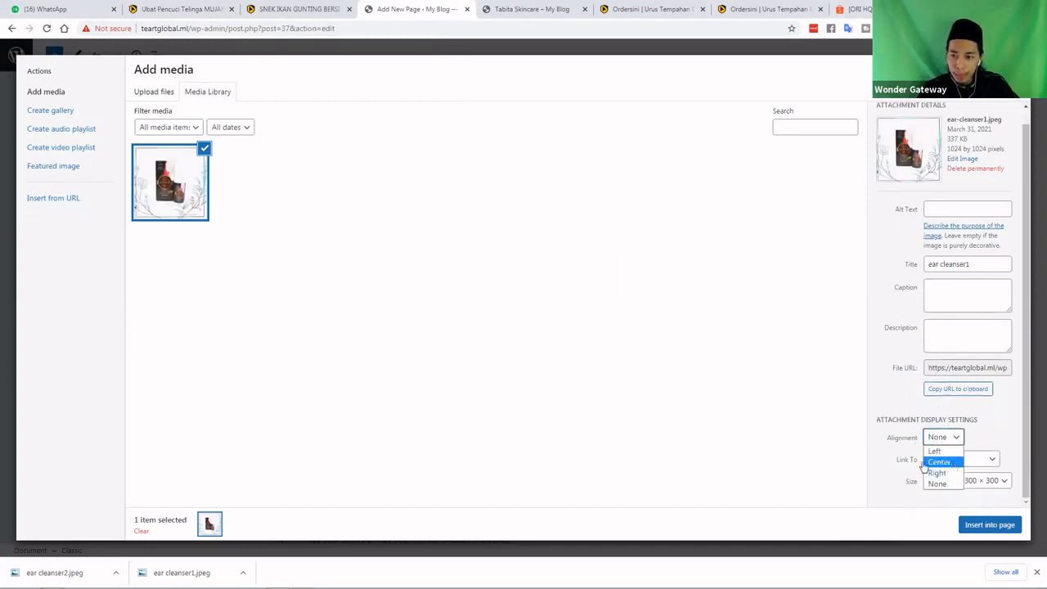
click(925, 463)
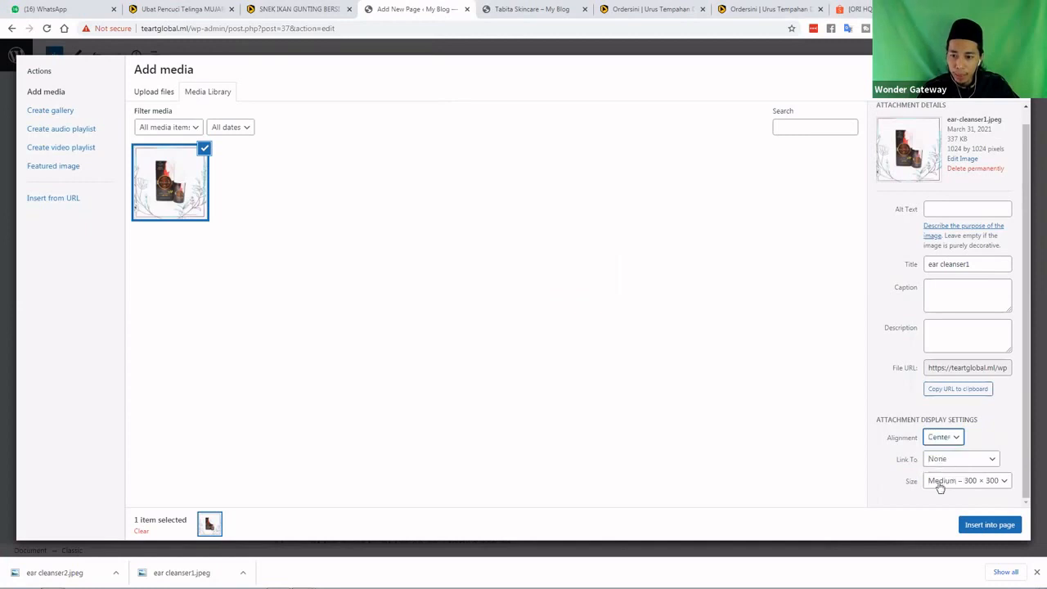
click(951, 487)
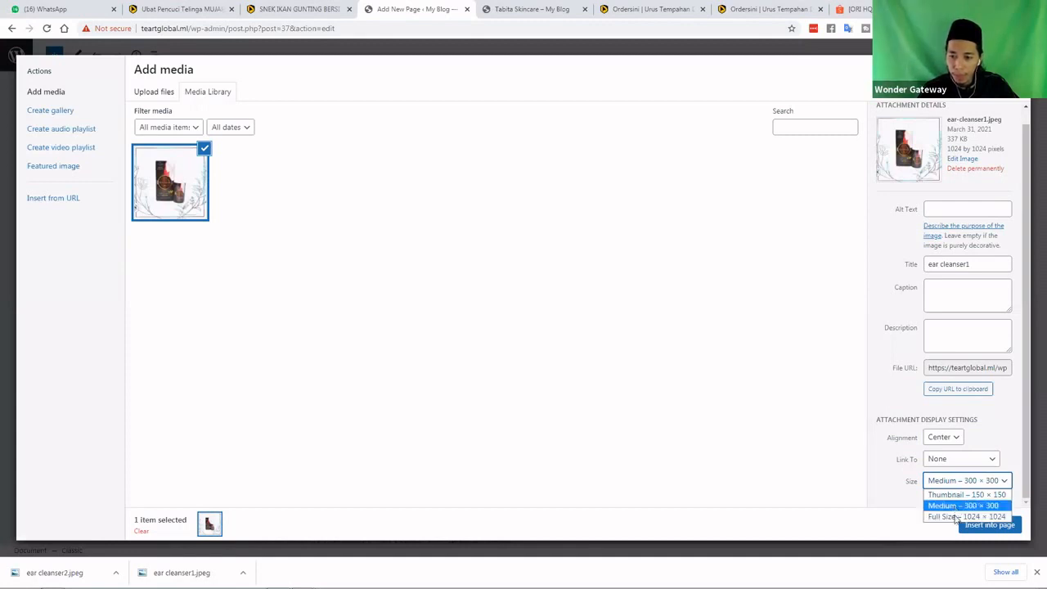
click(956, 516)
click(900, 473)
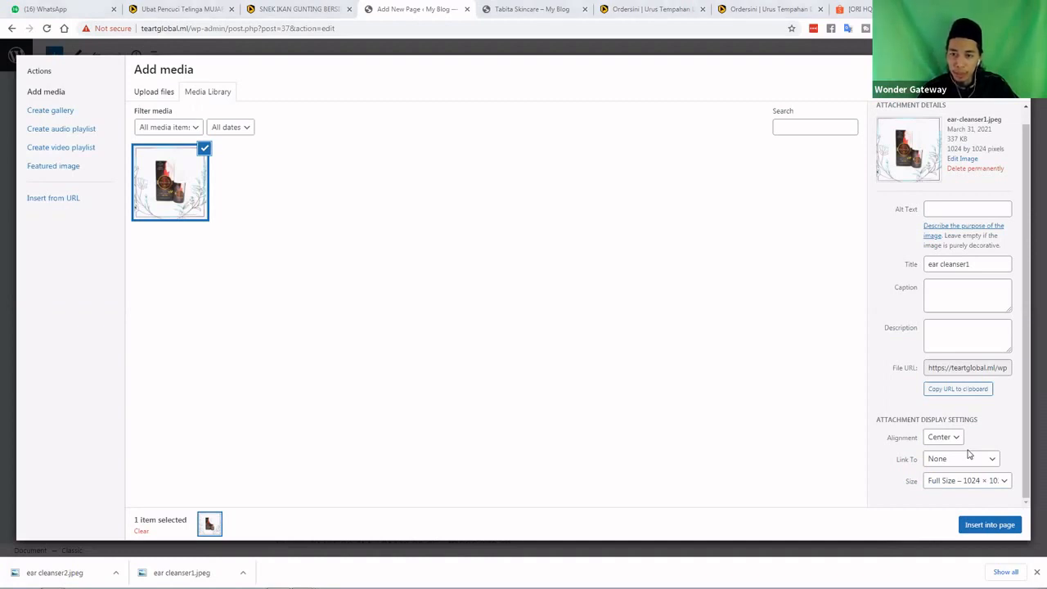
click(716, 234)
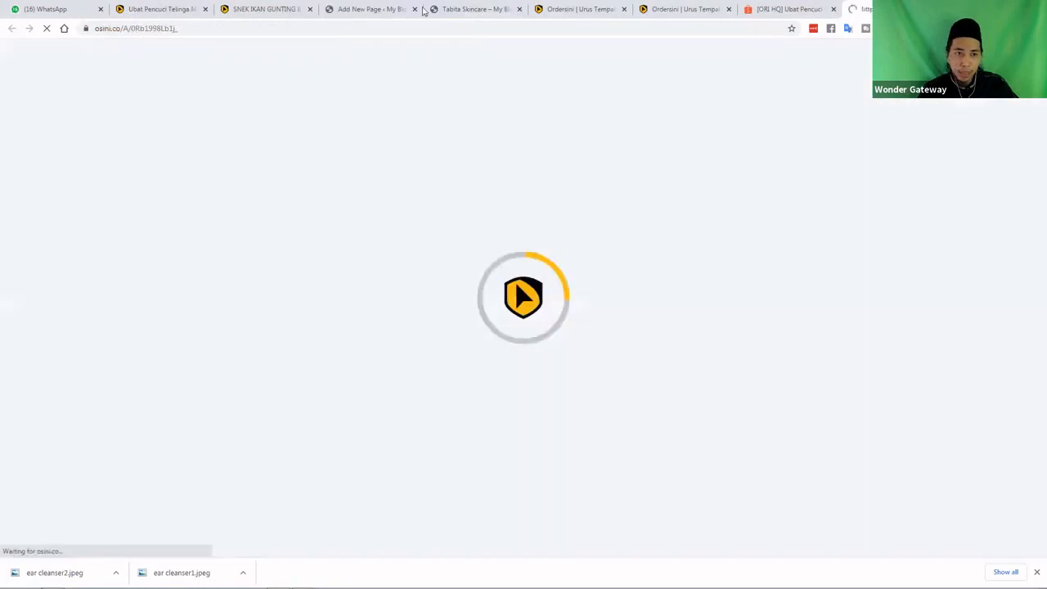
click(423, 10)
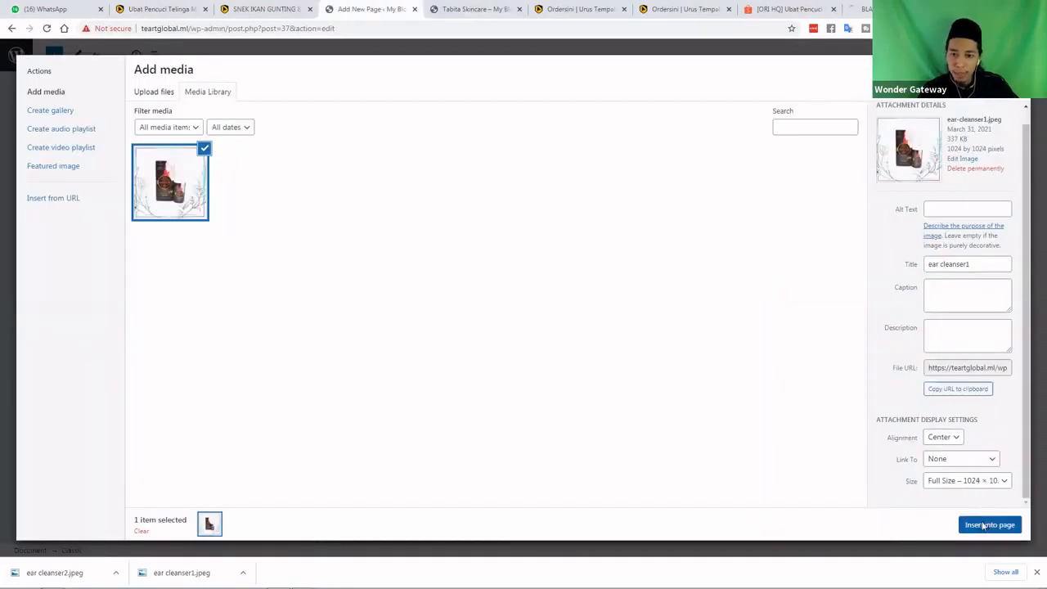
click(985, 526)
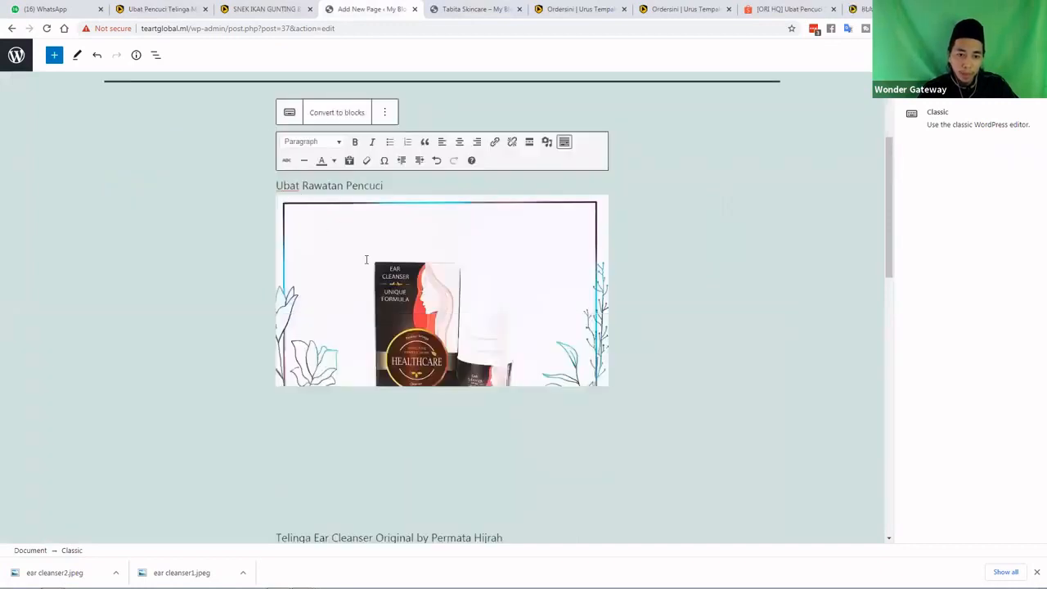
Move the 'Ubat Rawatan Pencuci' text from above the image to just before 'Telinga'
scroll(368, 260, up, 2)
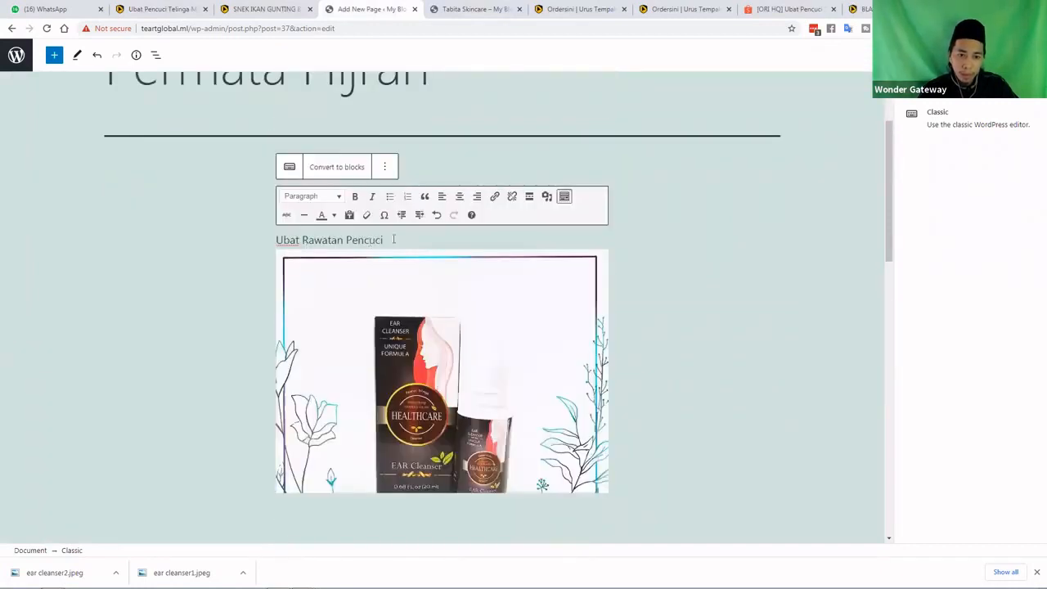
triple_click(268, 243)
key(ctrl+c)
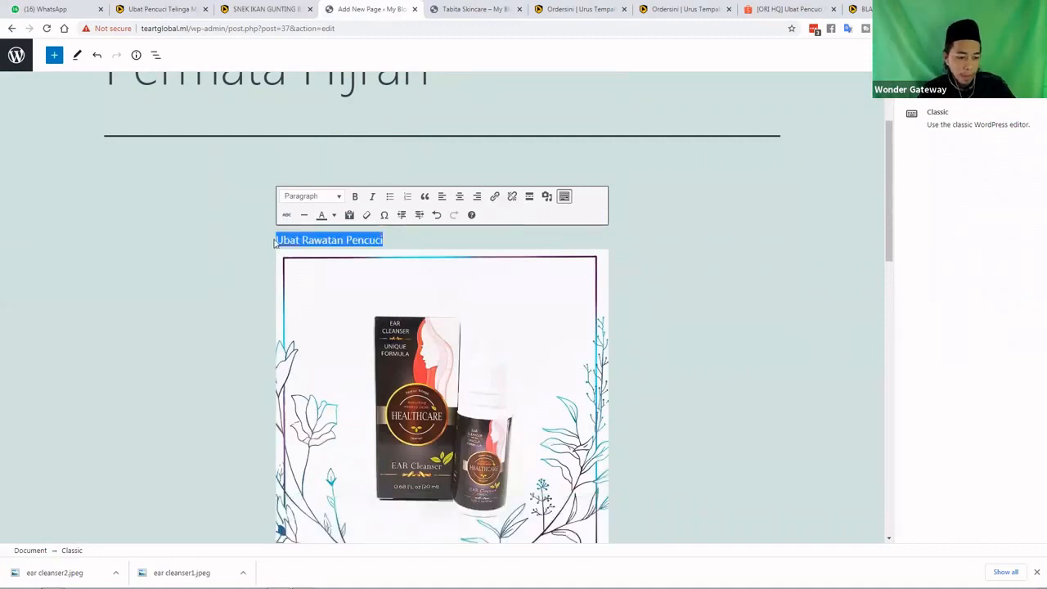
key(BackSpace)
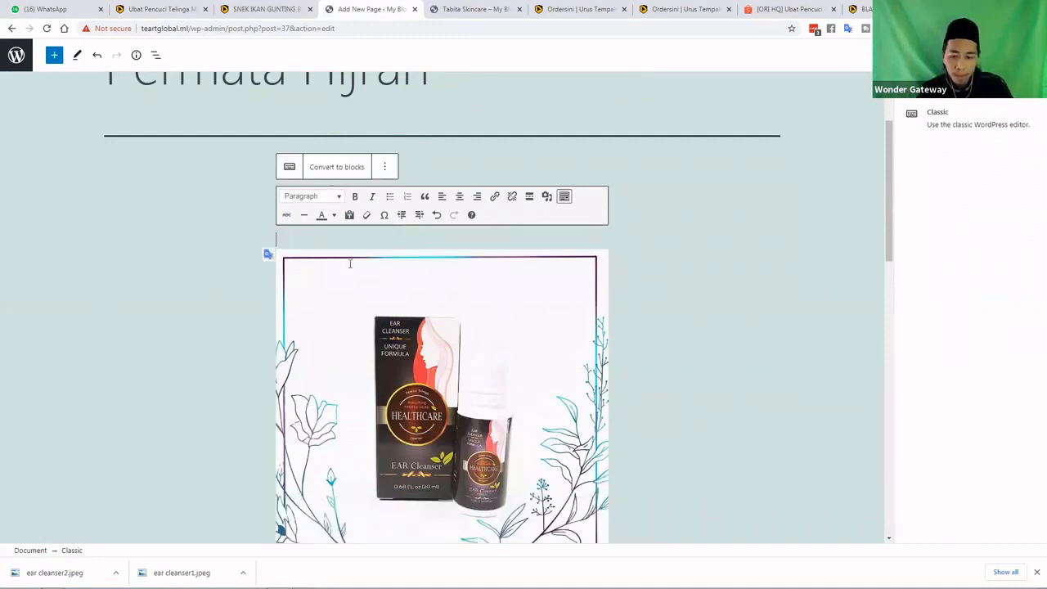
scroll(349, 264, down, 2)
key(Delete)
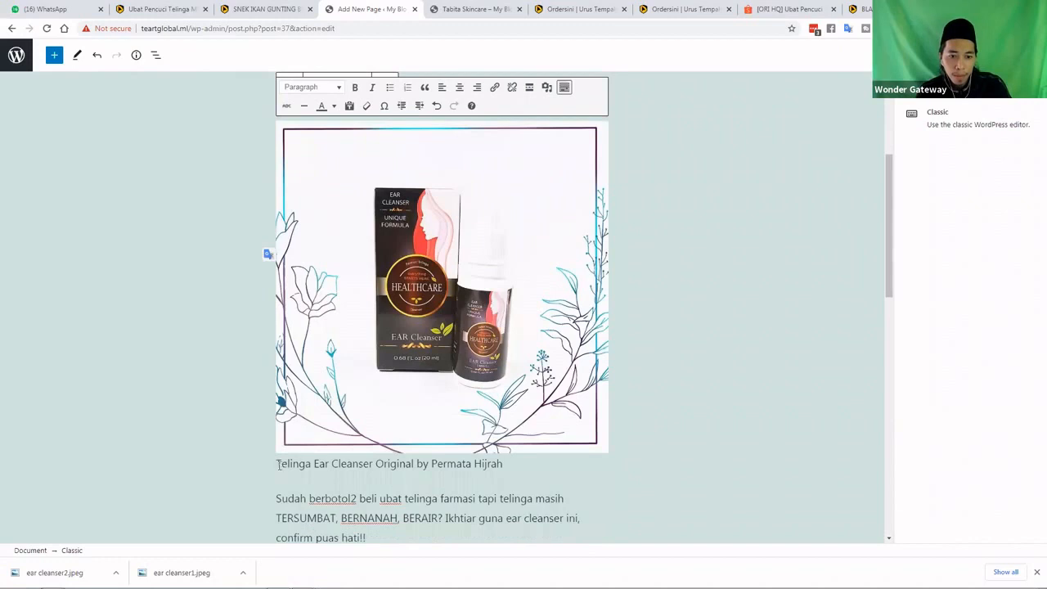
click(279, 464)
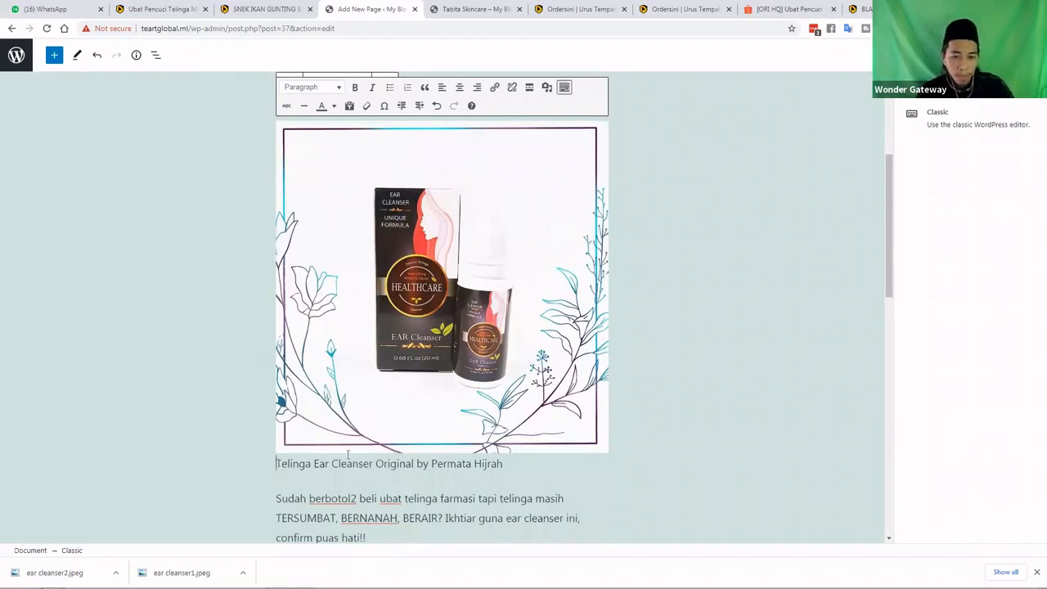
key(ctrl+v)
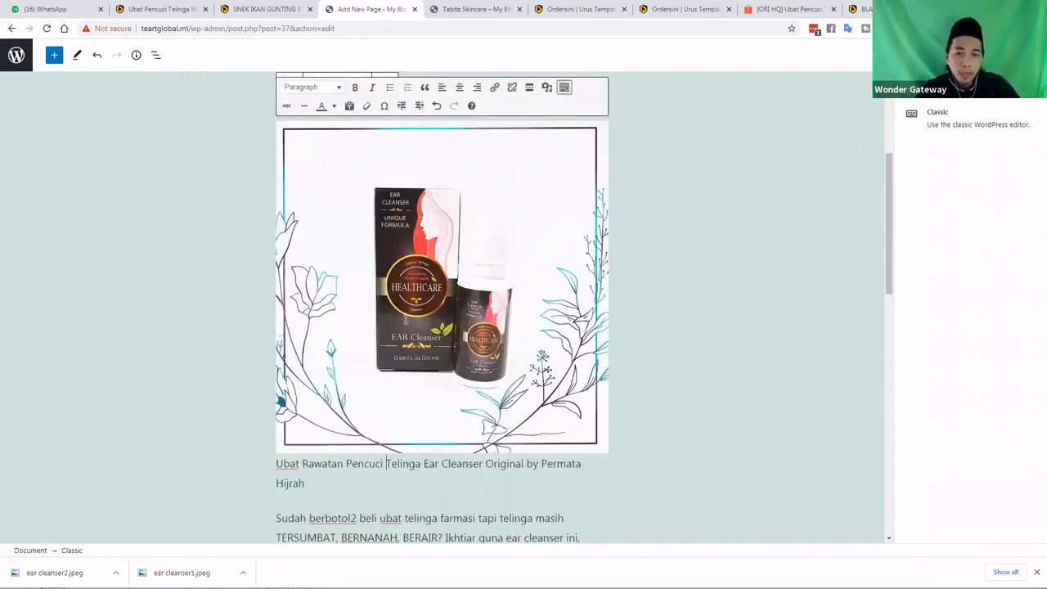
Finish editing the Classic block and switch to the Black Pepper Cafe Latte Ordersini page
scroll(383, 237, up, 1)
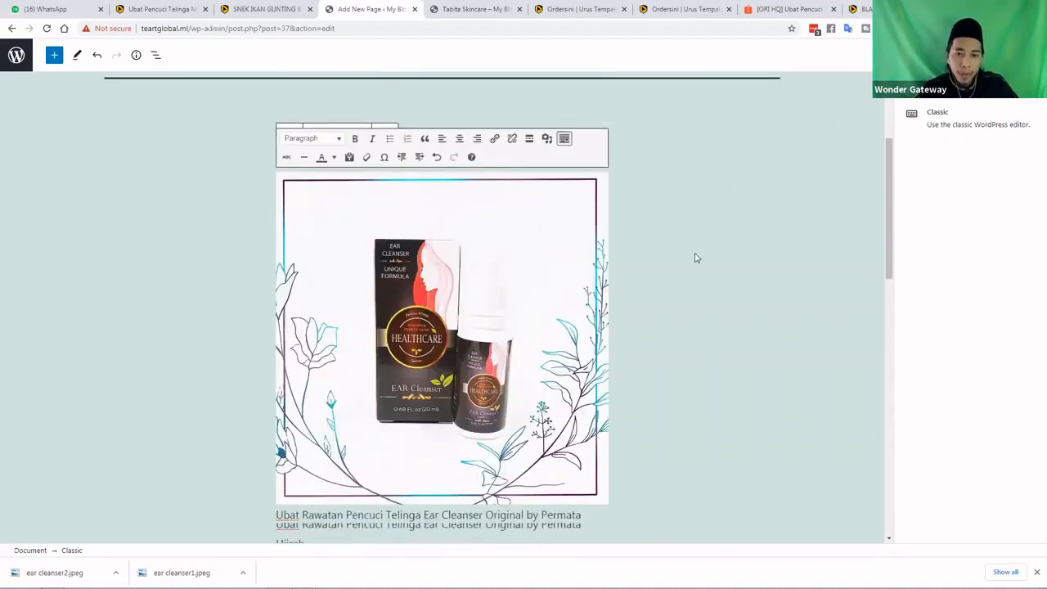
scroll(610, 264, up, 1)
click(607, 264)
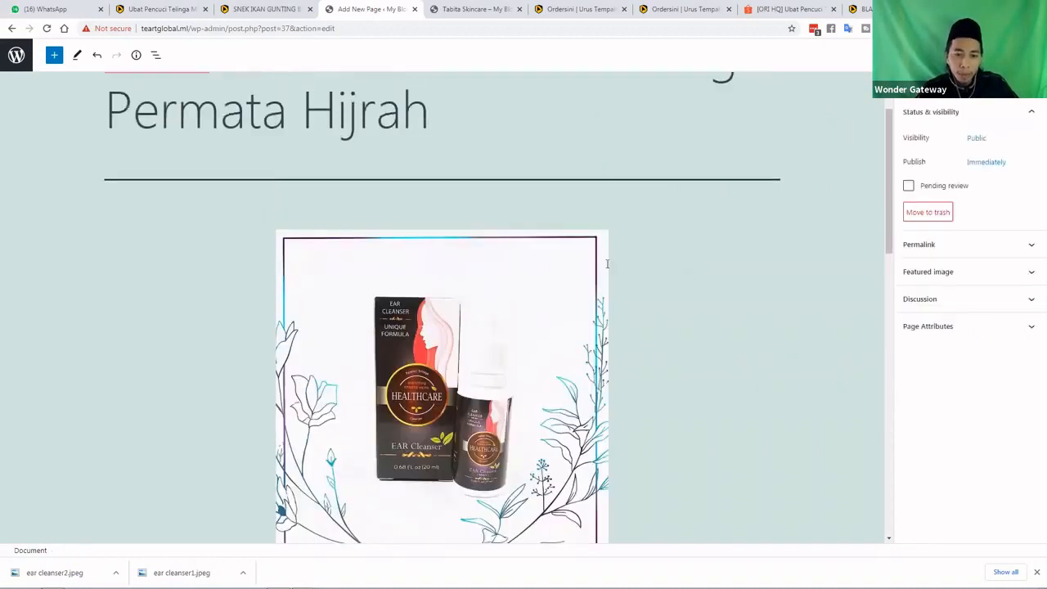
scroll(607, 264, down, 4)
scroll(598, 352, down, 5)
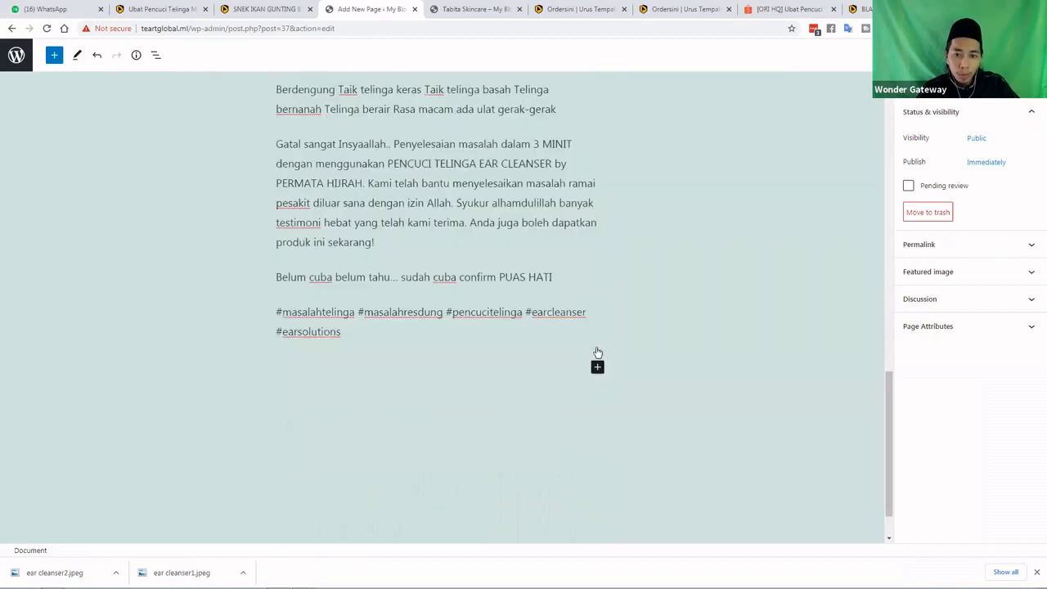
scroll(598, 352, down, 1)
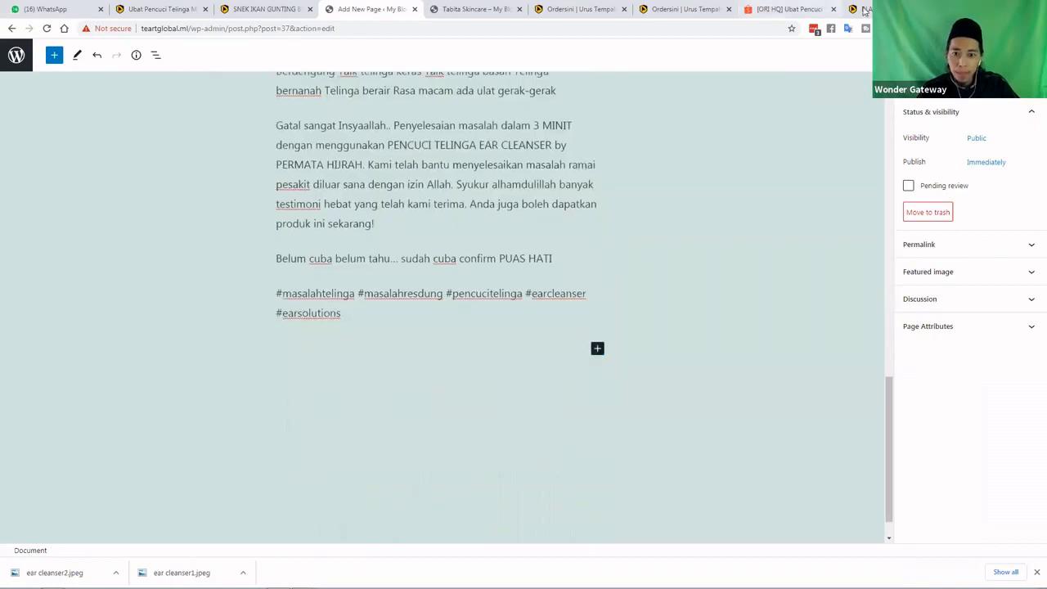
click(864, 10)
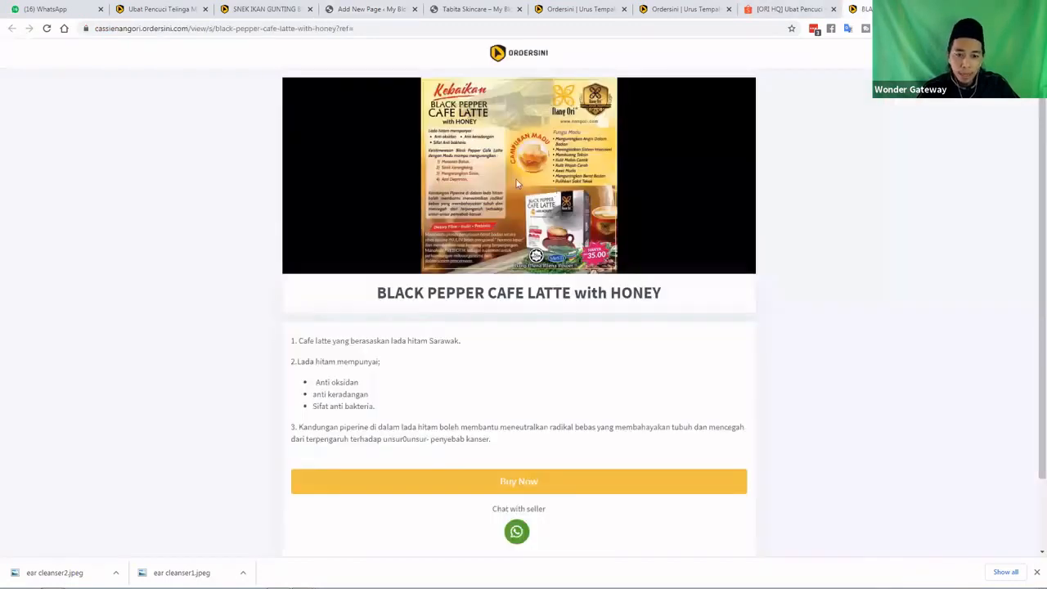
Close the Ubat Pencuci Telinga checkout page and go to the Ordersini management page
click(272, 8)
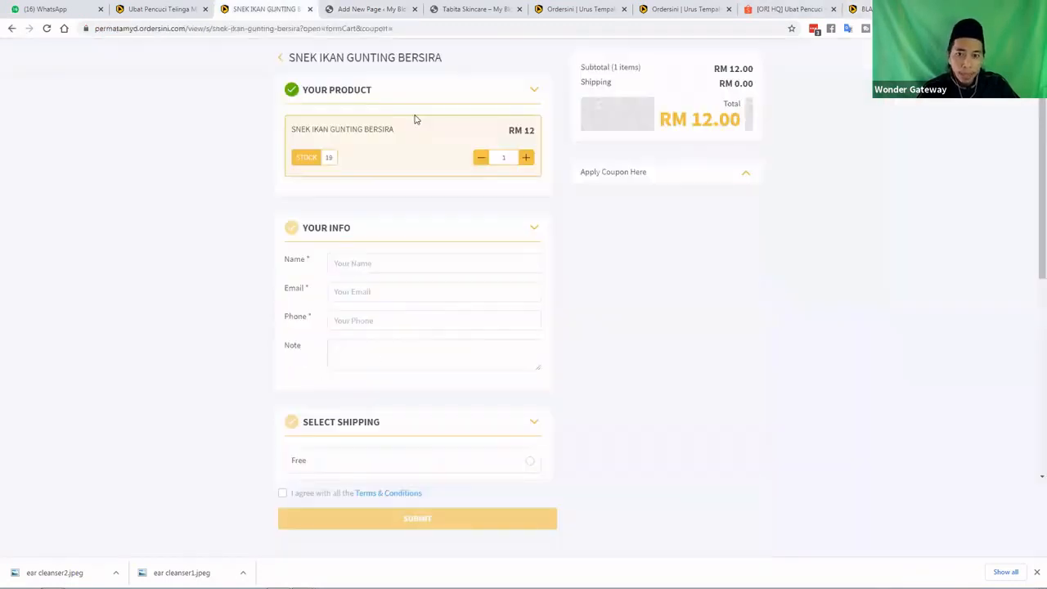
click(187, 10)
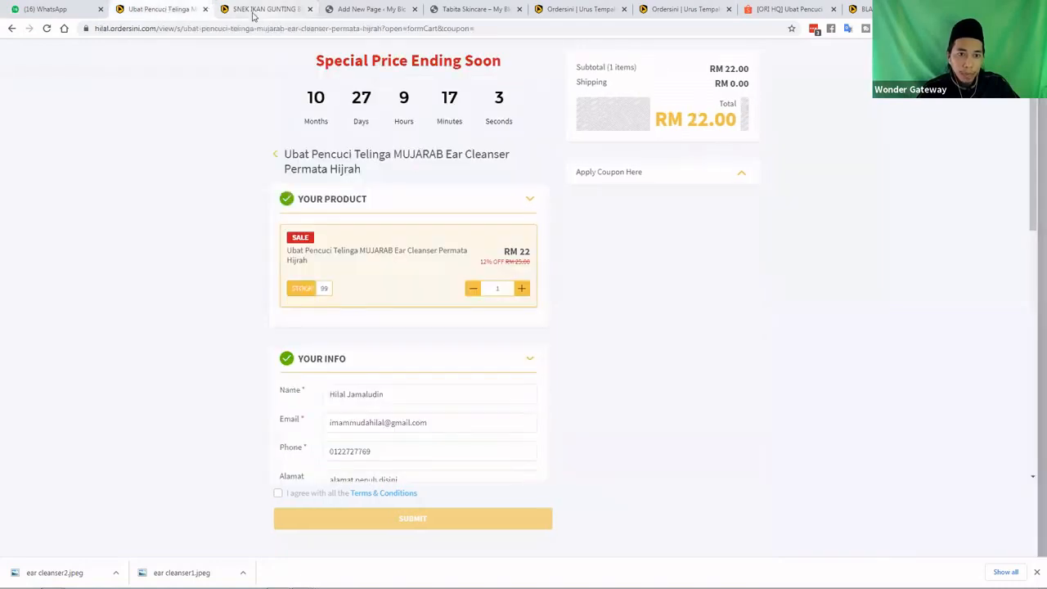
click(207, 10)
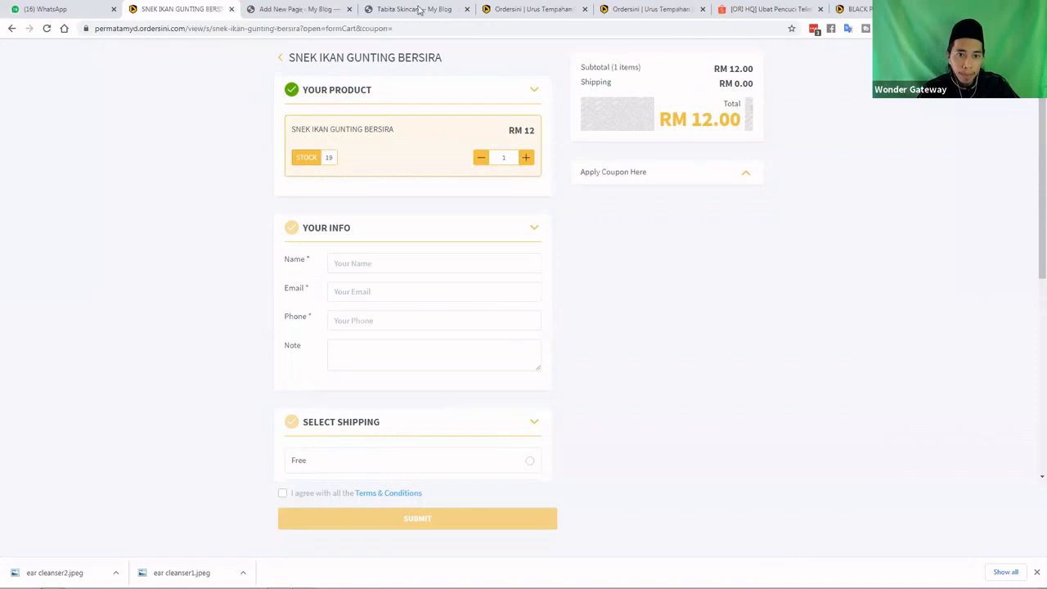
click(536, 10)
Copy the ear cleanser product's iframe embed code and return to the WordPress editor
click(634, 5)
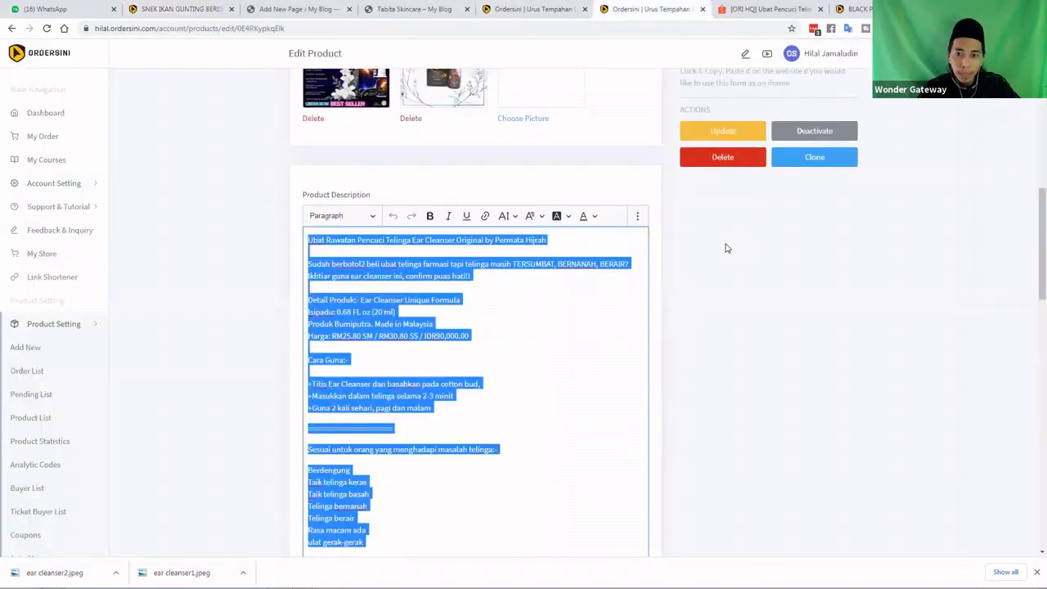
click(713, 232)
scroll(711, 271, up, 3)
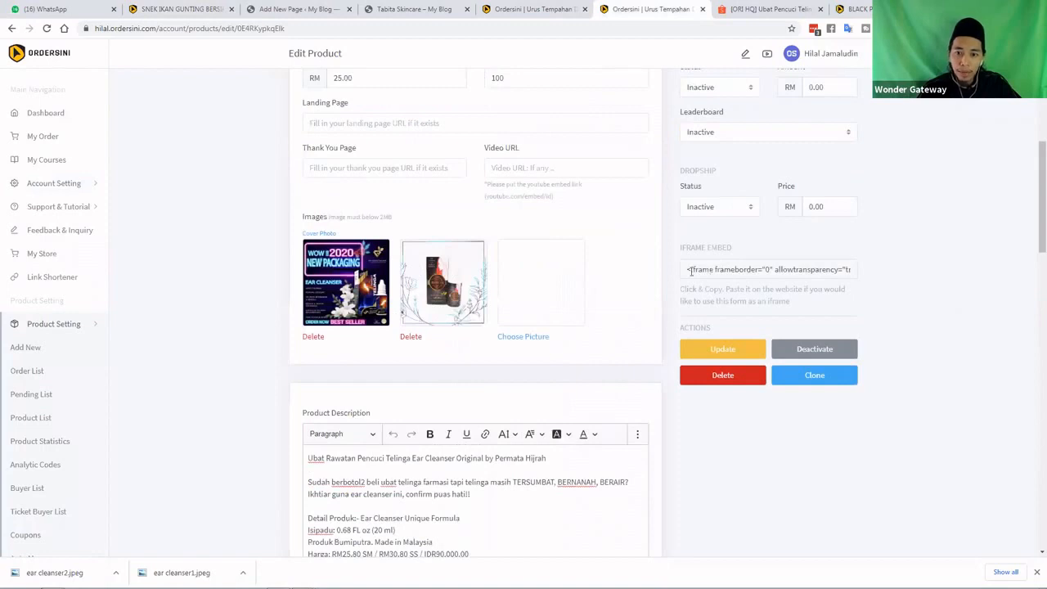
click(753, 271)
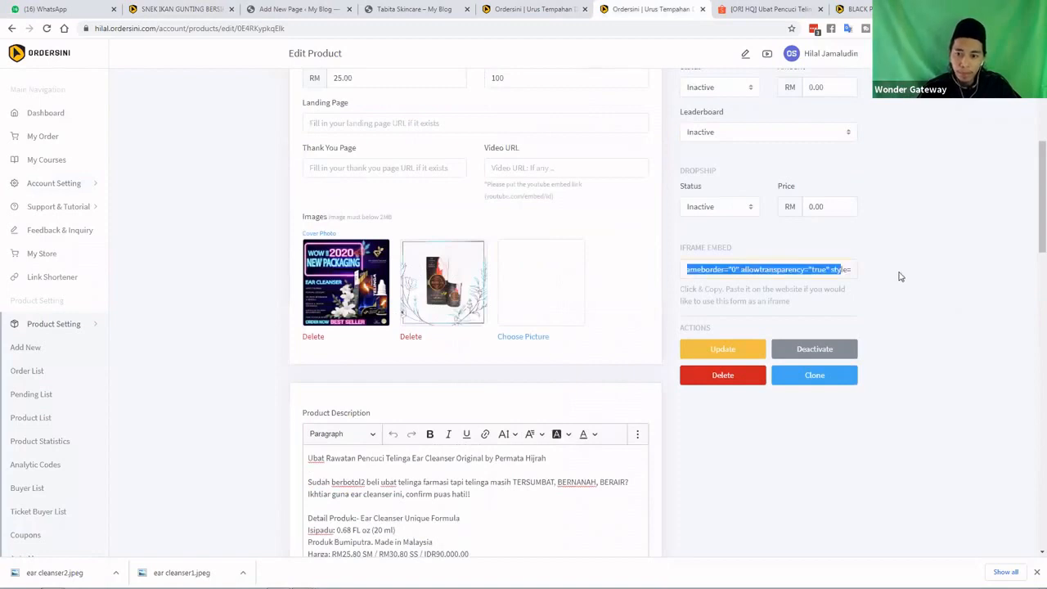
right_click(818, 275)
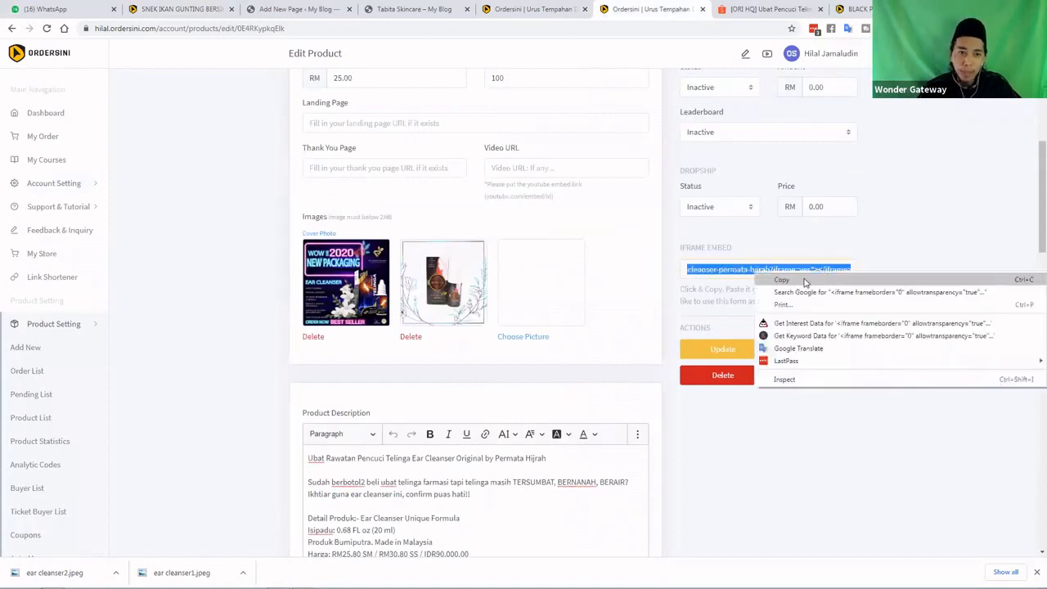
click(781, 279)
click(294, 9)
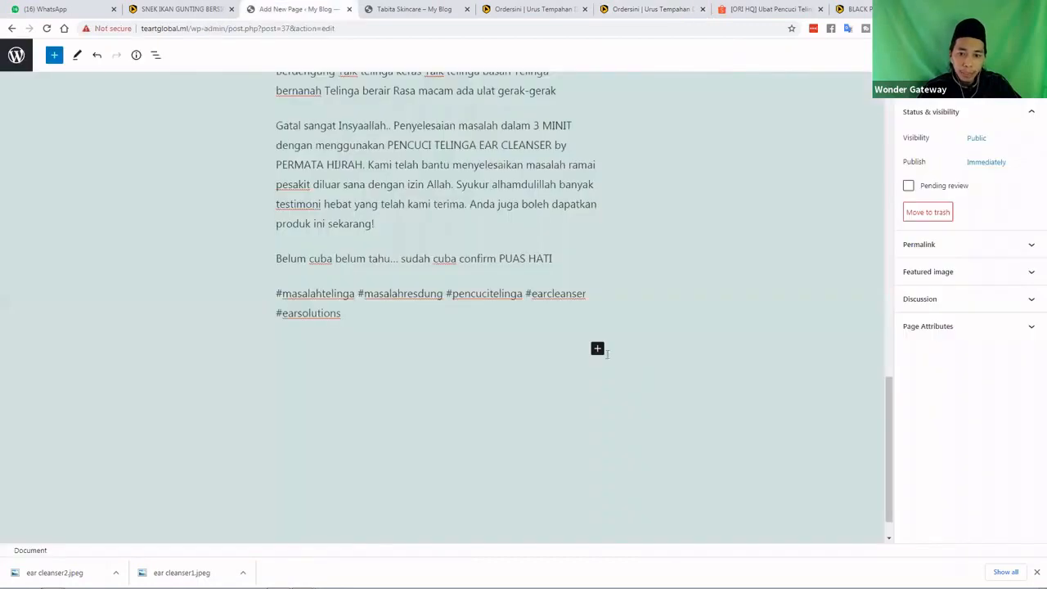
Add a Custom HTML block from the Widgets section of the full block list and move it down
click(598, 348)
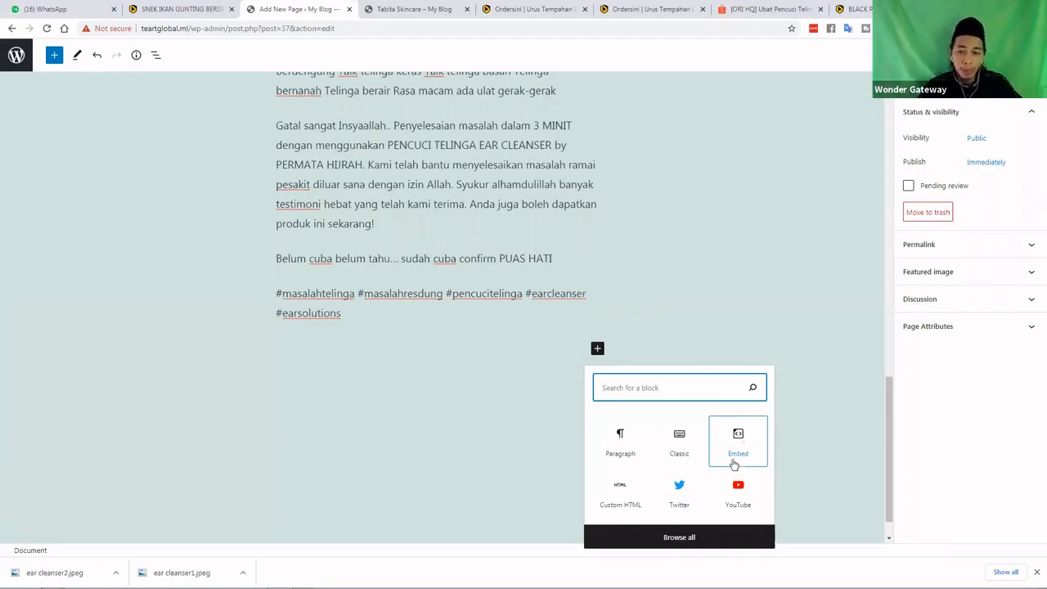
key(Tab)
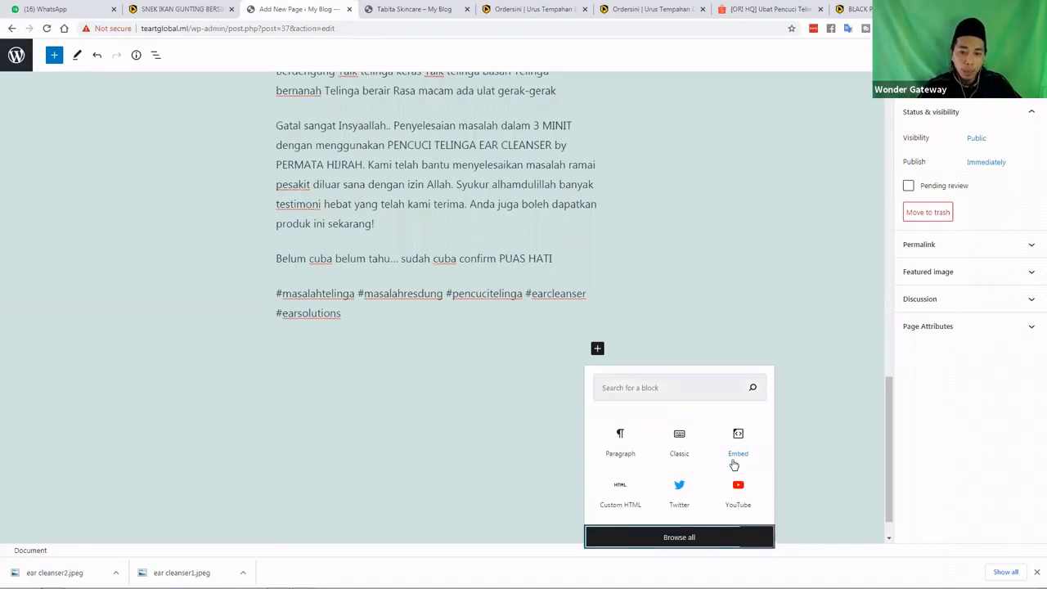
key(Return)
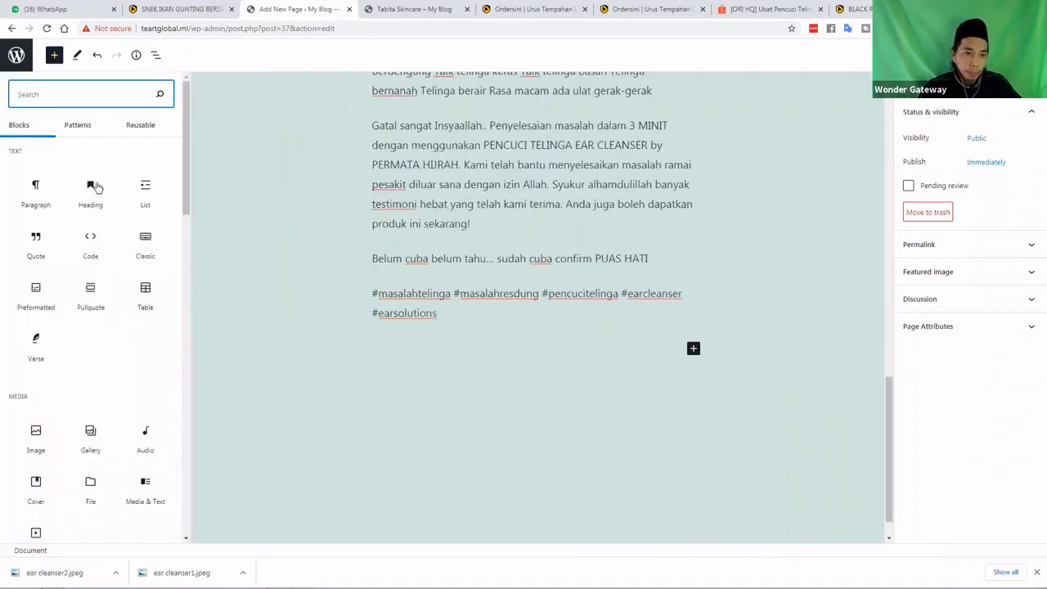
mouse_move(96, 188)
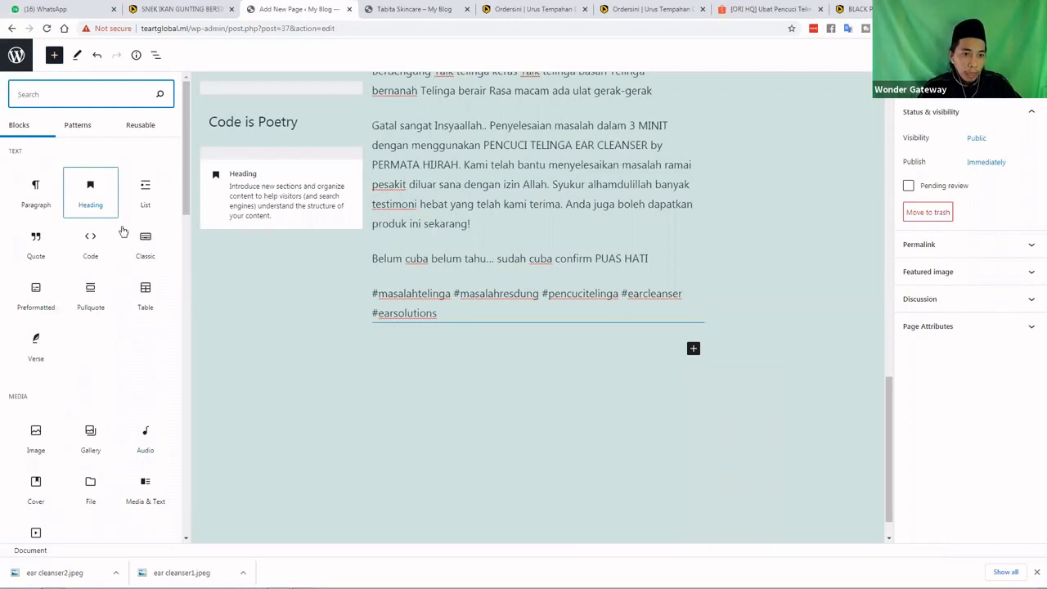
mouse_move(93, 240)
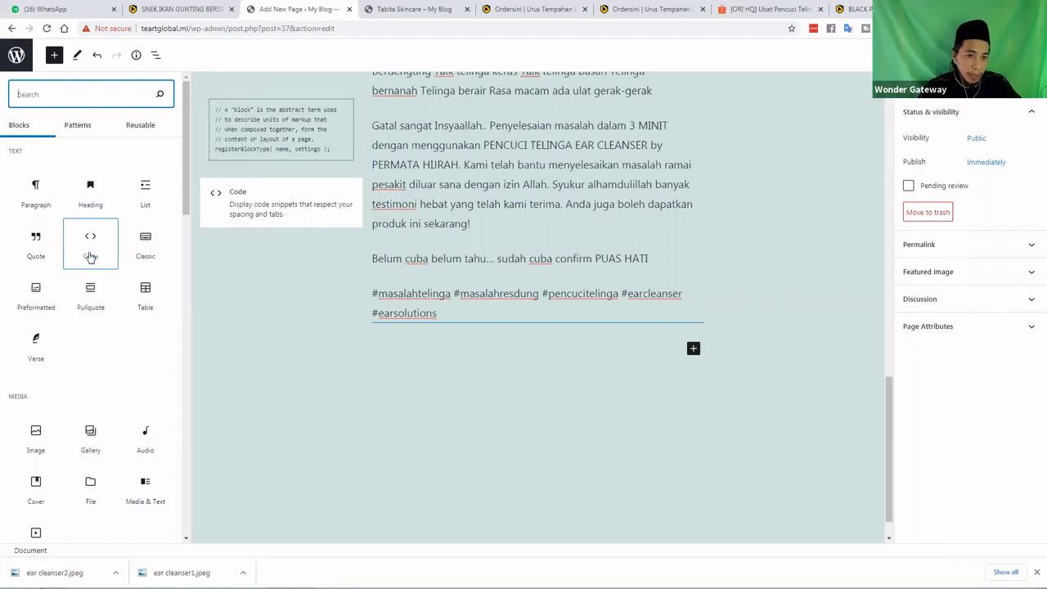
scroll(91, 264, down, 1)
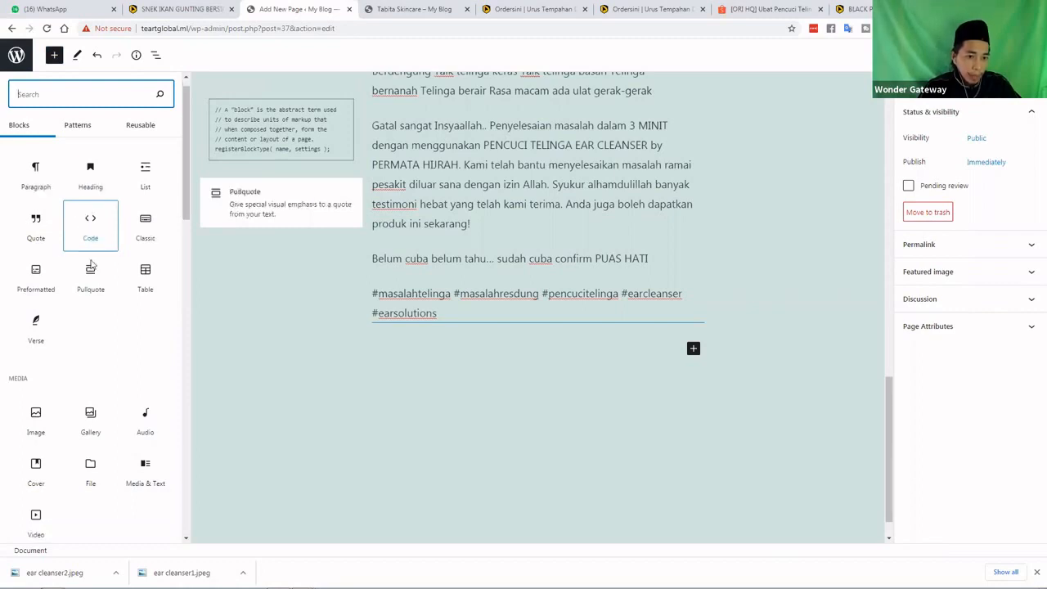
scroll(90, 263, down, 3)
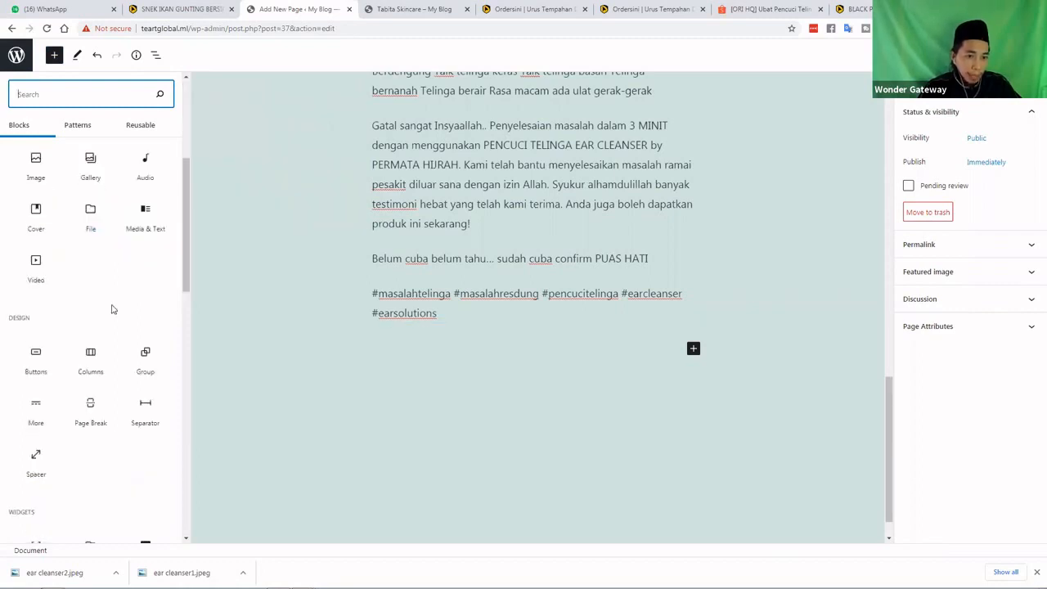
scroll(112, 309, down, 3)
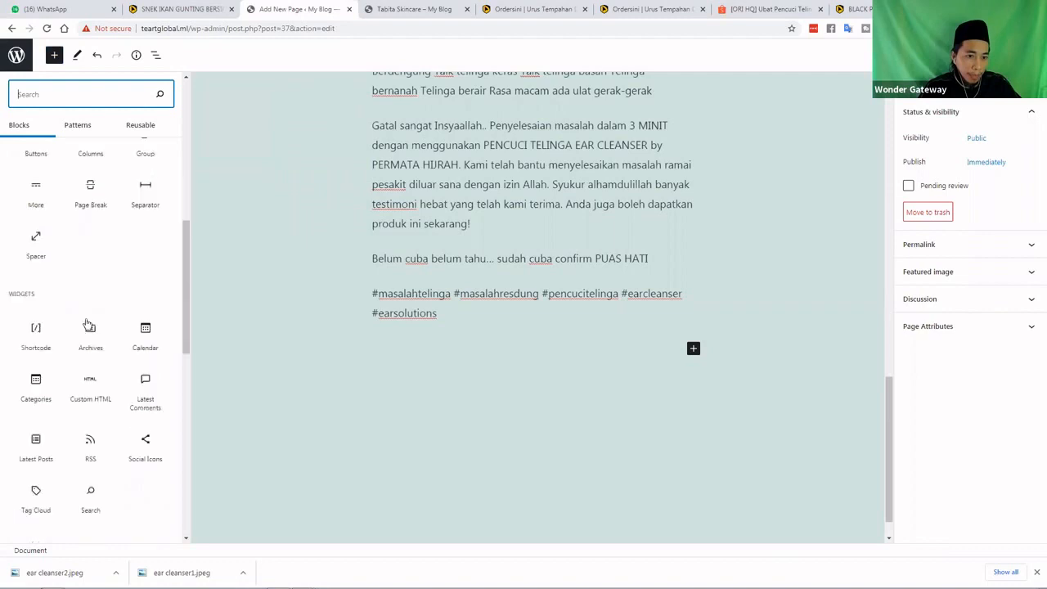
click(90, 383)
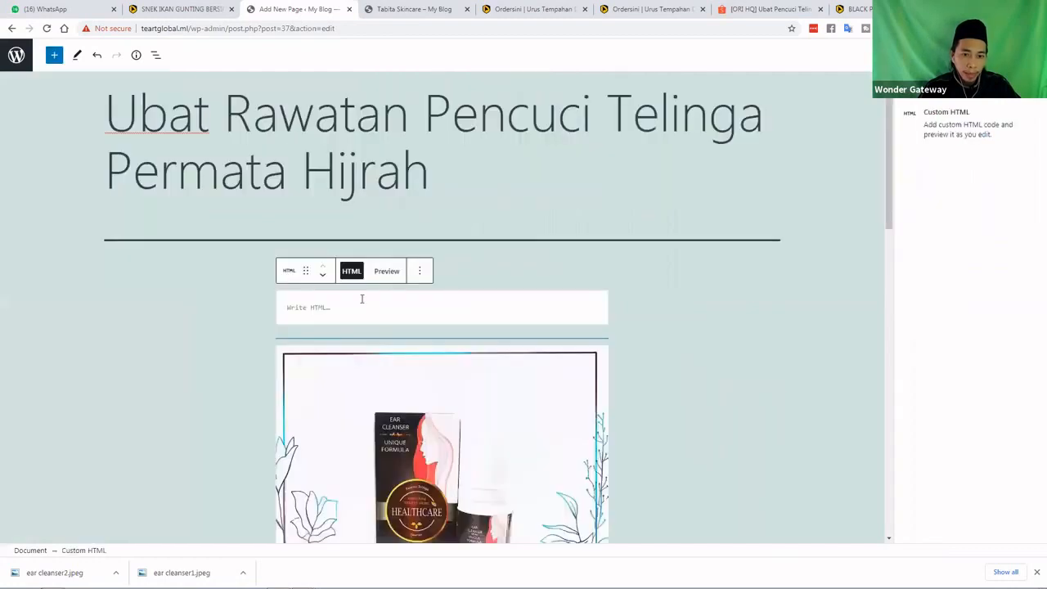
click(324, 278)
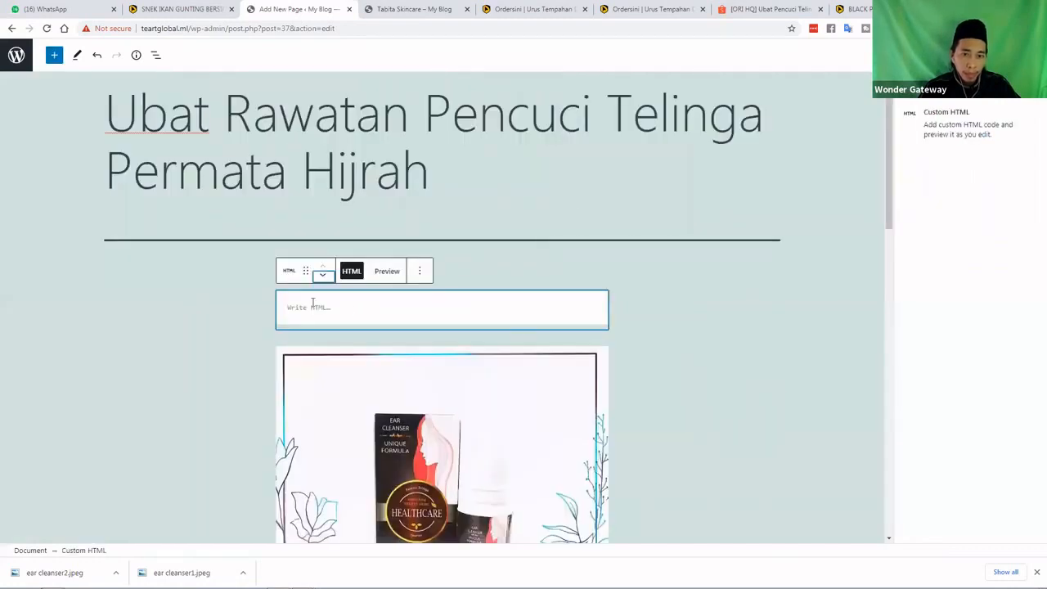
Paste the Ordersini iframe code into the Custom HTML block and change its width from 100vw to 60vw
click(318, 311)
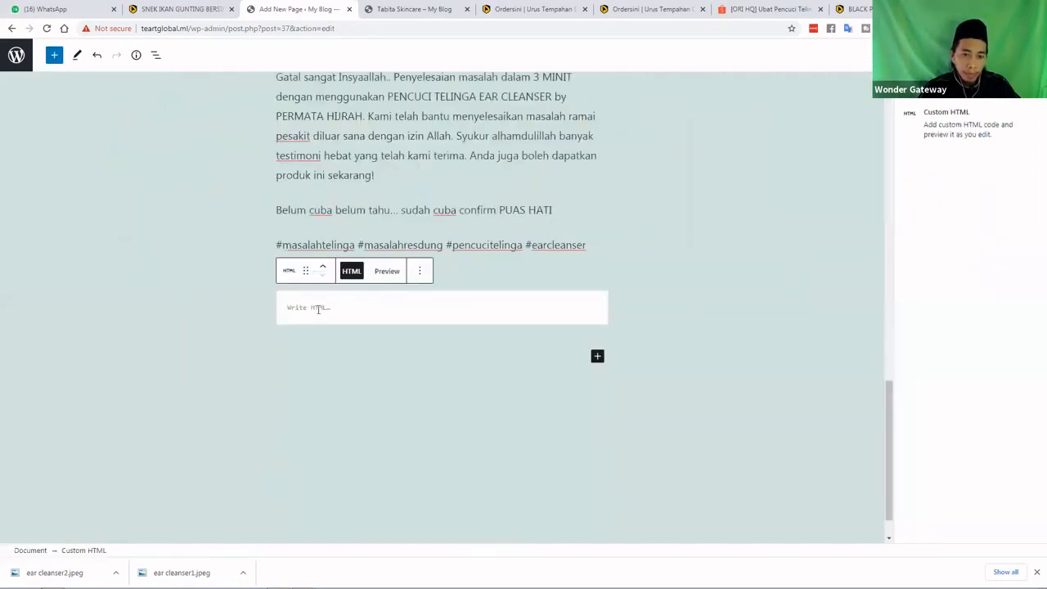
right_click(318, 310)
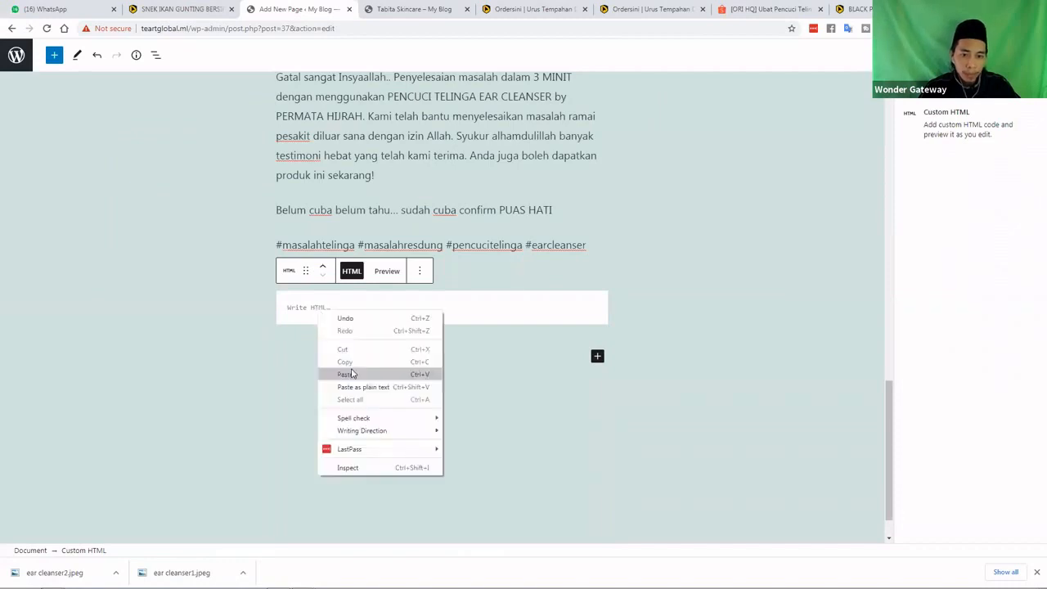
click(352, 374)
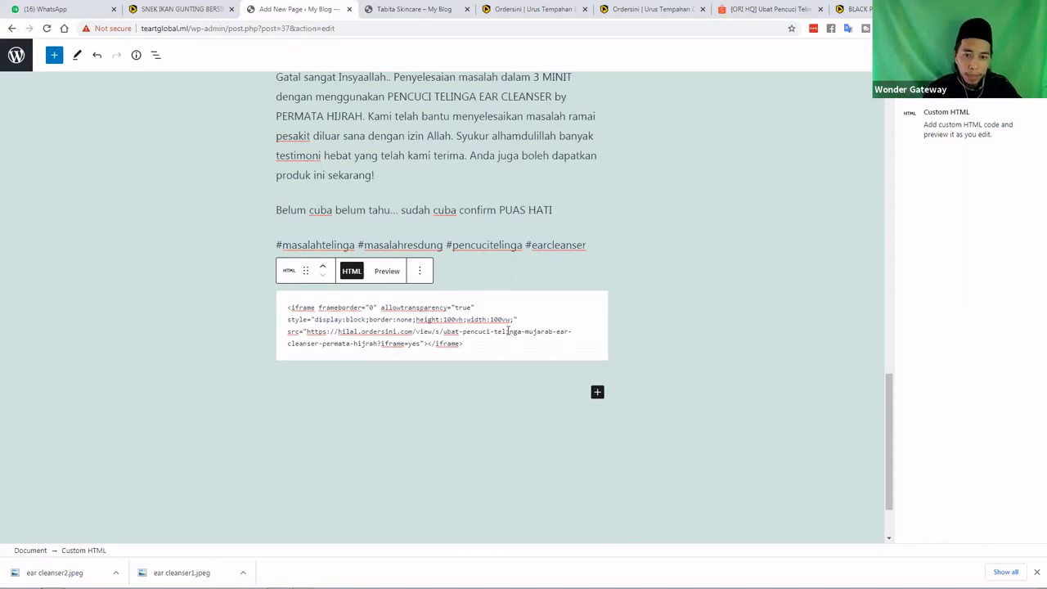
key(BackSpace)
key(BackSpace)
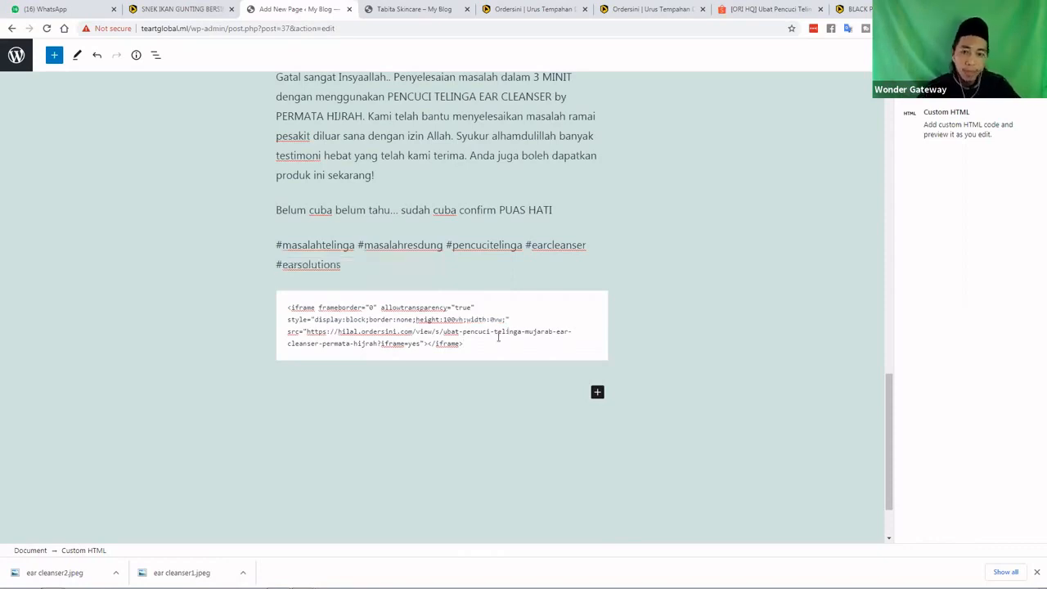
text(6)
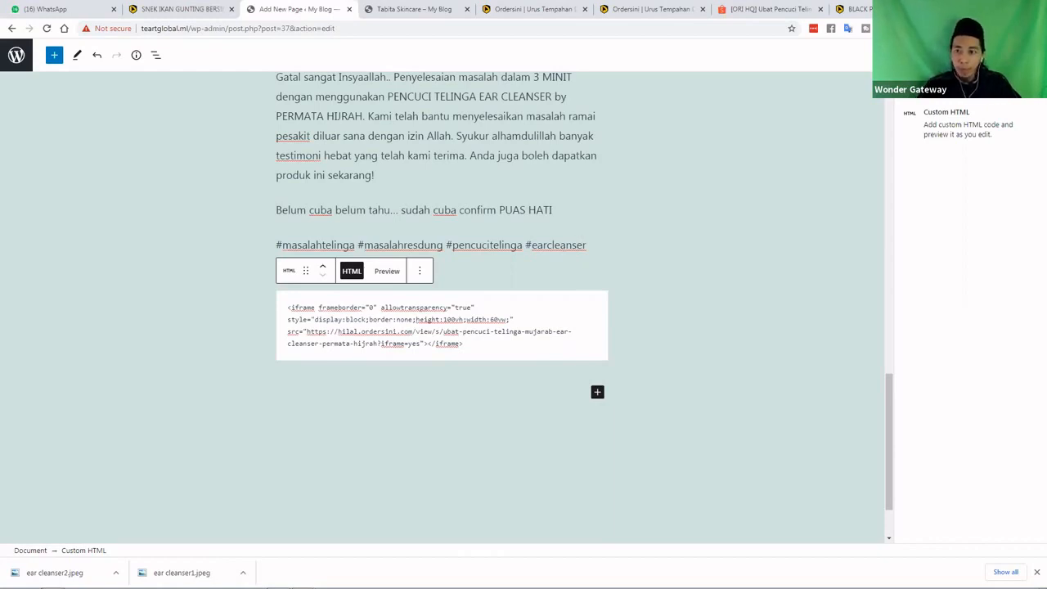
click(895, 56)
Preview the page in a new tab and select its title text
click(894, 156)
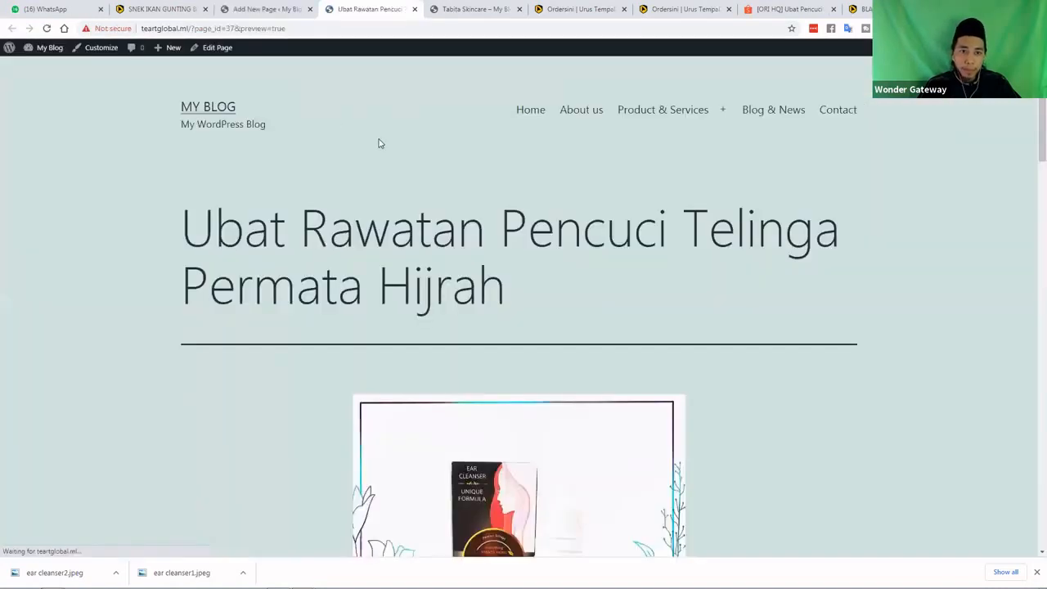
scroll(249, 138, down, 1)
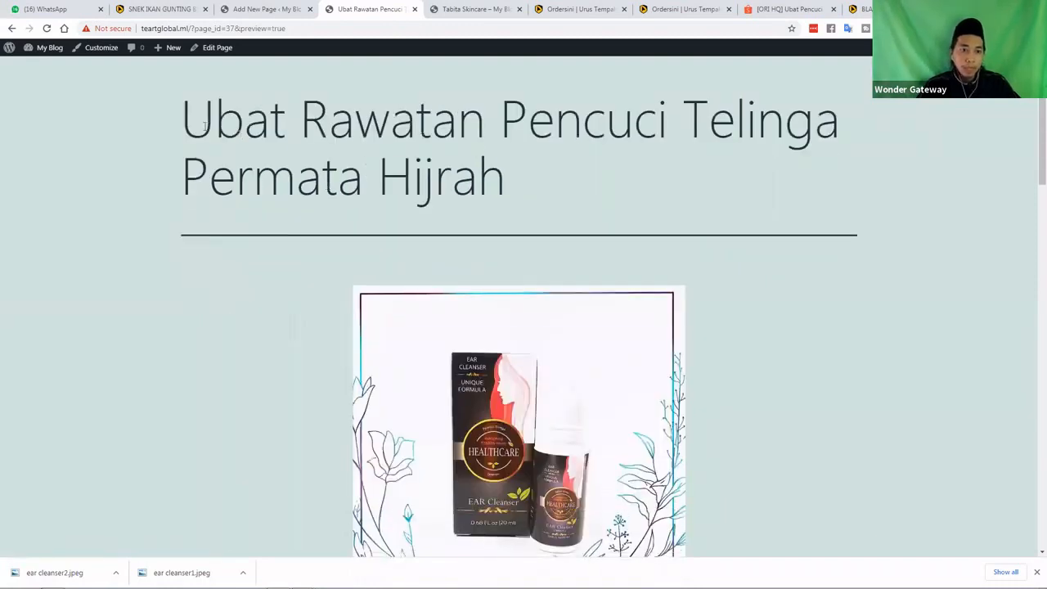
drag(531, 189, 196, 115)
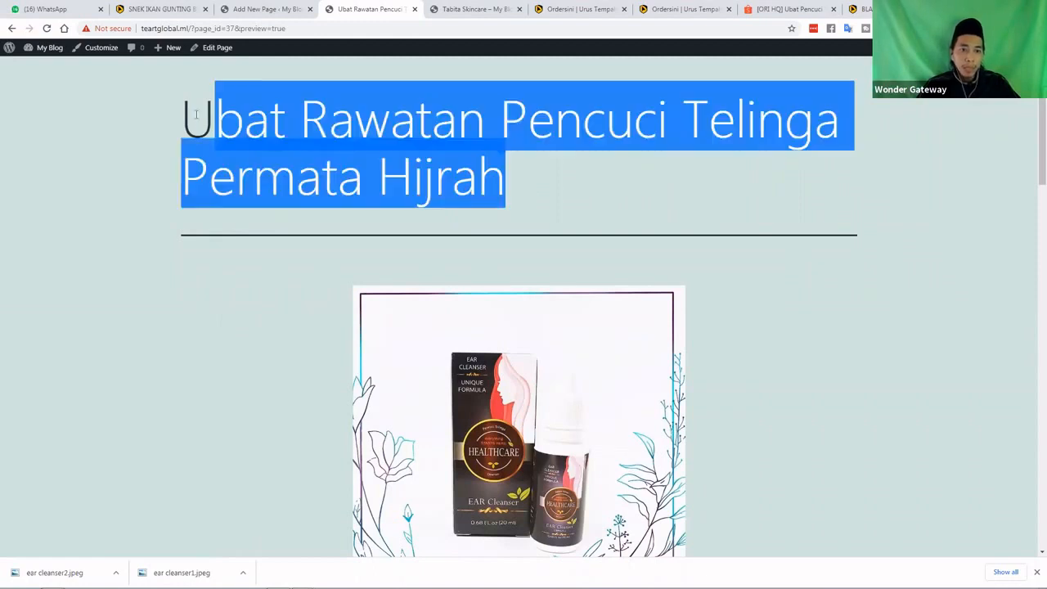
click(197, 115)
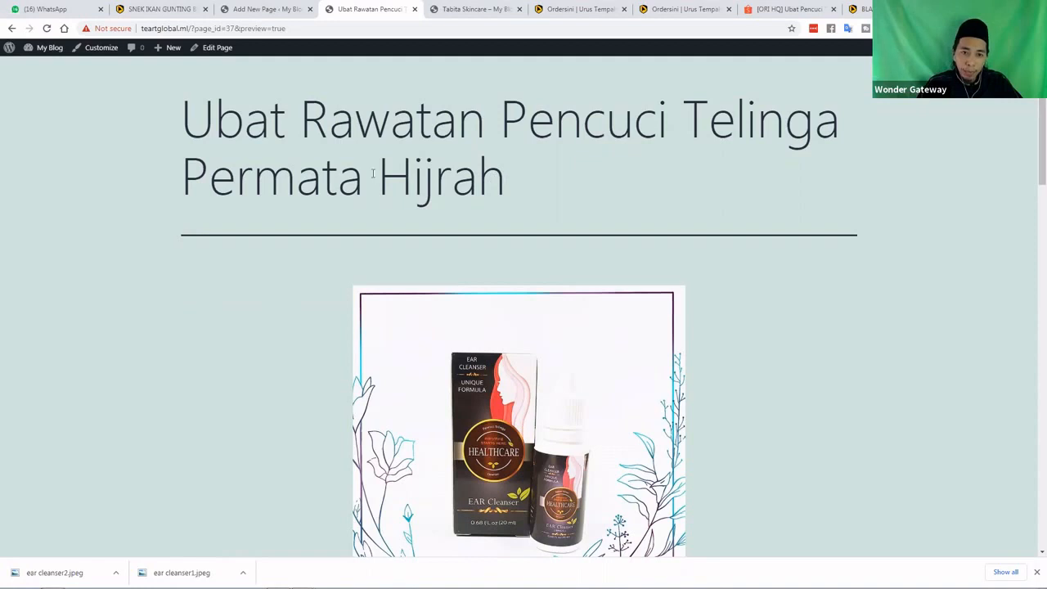
drag(373, 174, 188, 127)
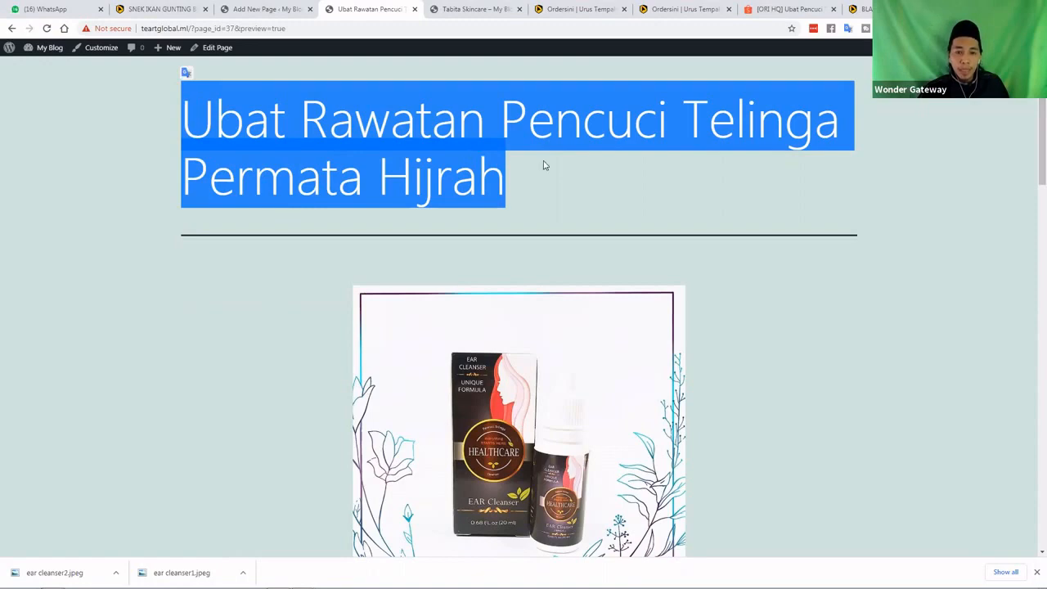
Scroll down to check the embedded Ordersini order form, then return to the editor
scroll(629, 204, down, 1)
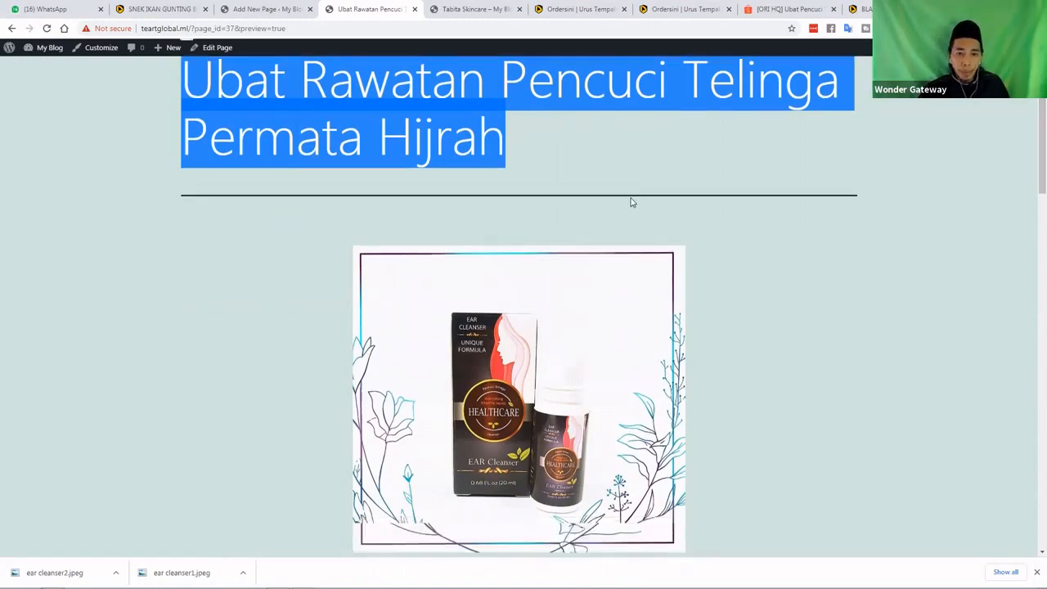
scroll(629, 204, down, 5)
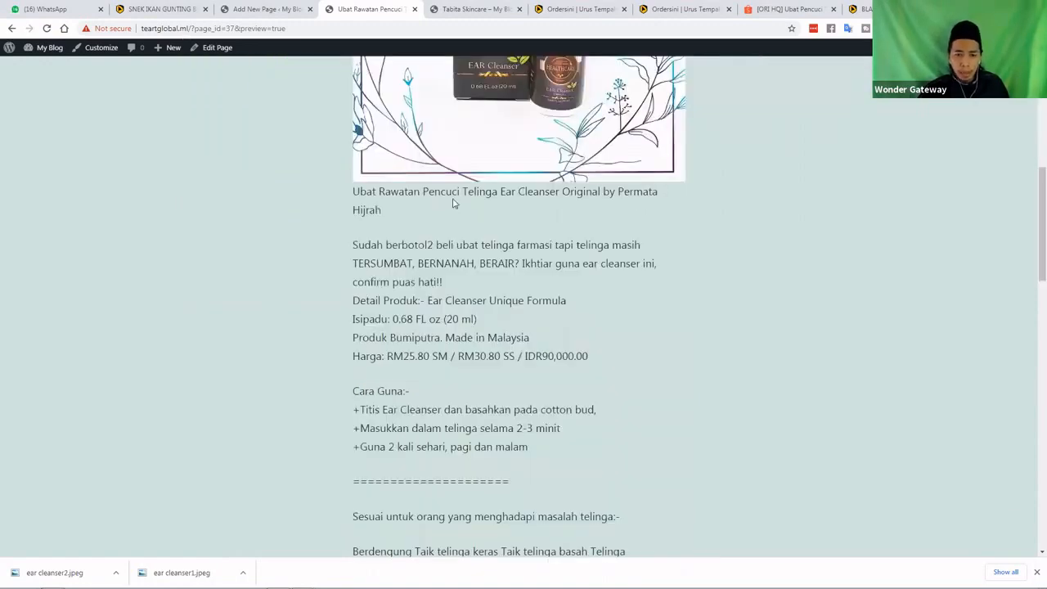
scroll(454, 204, down, 6)
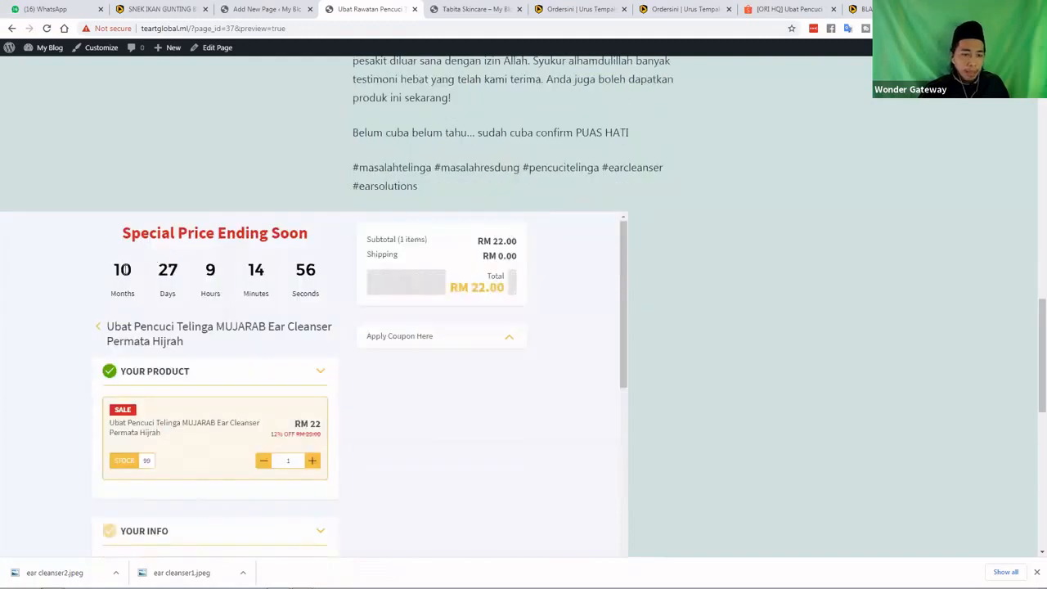
scroll(134, 273, down, 2)
scroll(442, 272, down, 2)
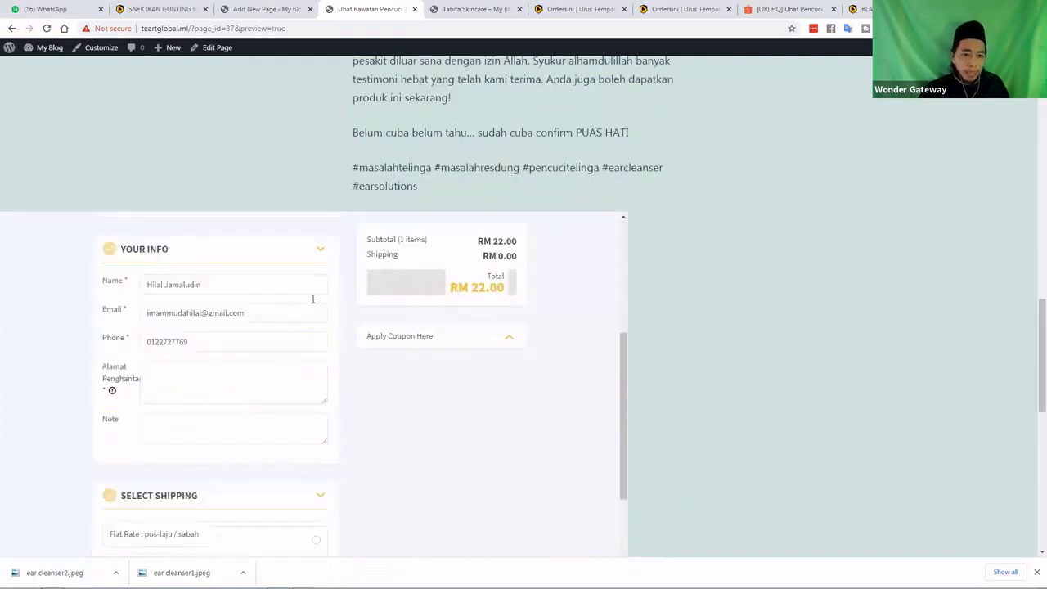
scroll(725, 328, down, 5)
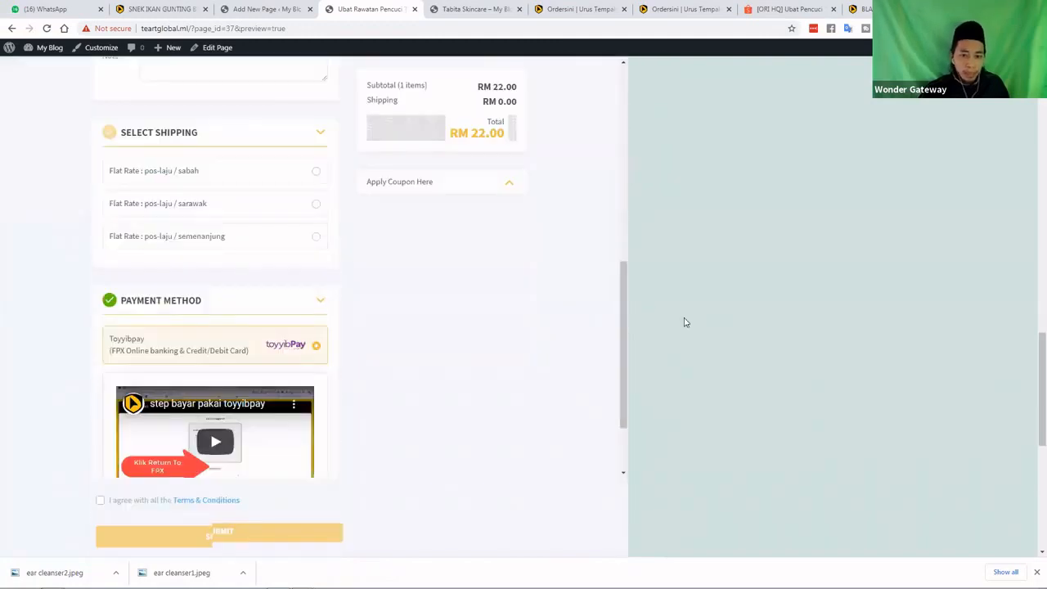
scroll(686, 320, up, 1)
scroll(469, 363, up, 2)
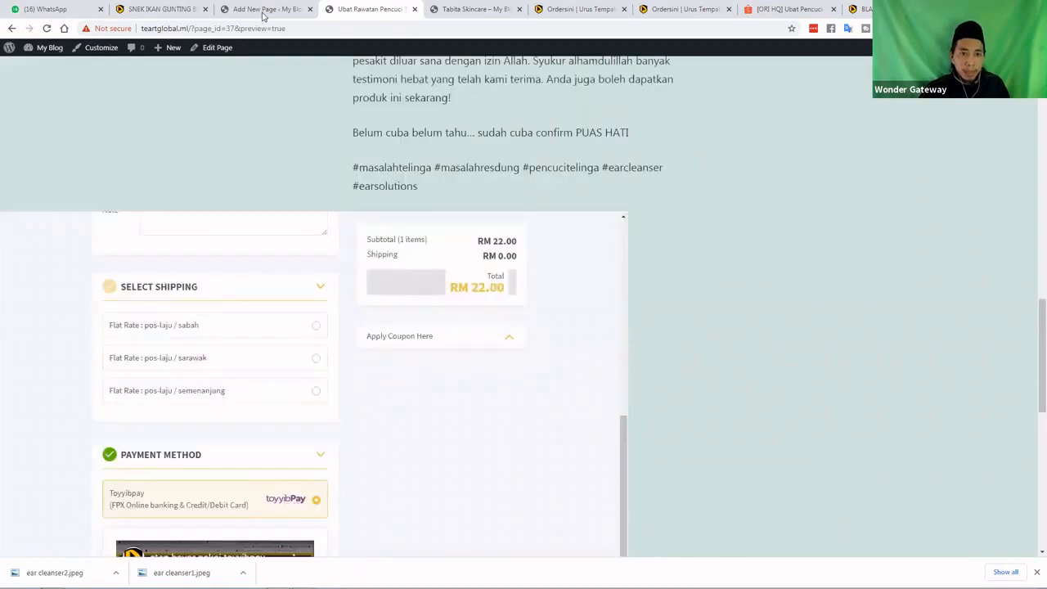
key(ctrl+shift+Tab)
Back in the page editor, switch the Custom HTML block to show its raw Ordersini iframe code
click(477, 292)
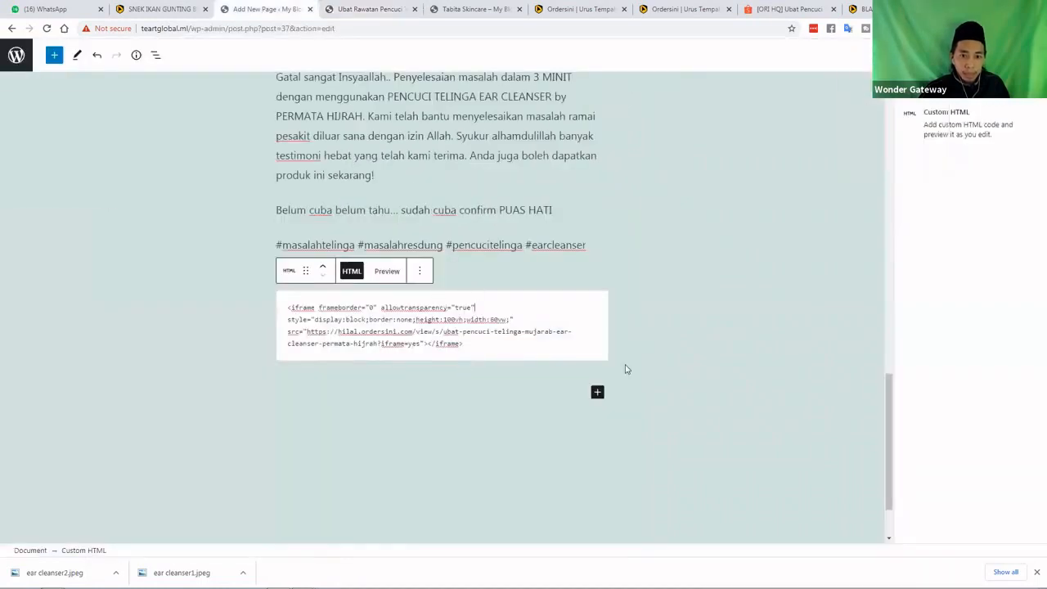
click(594, 368)
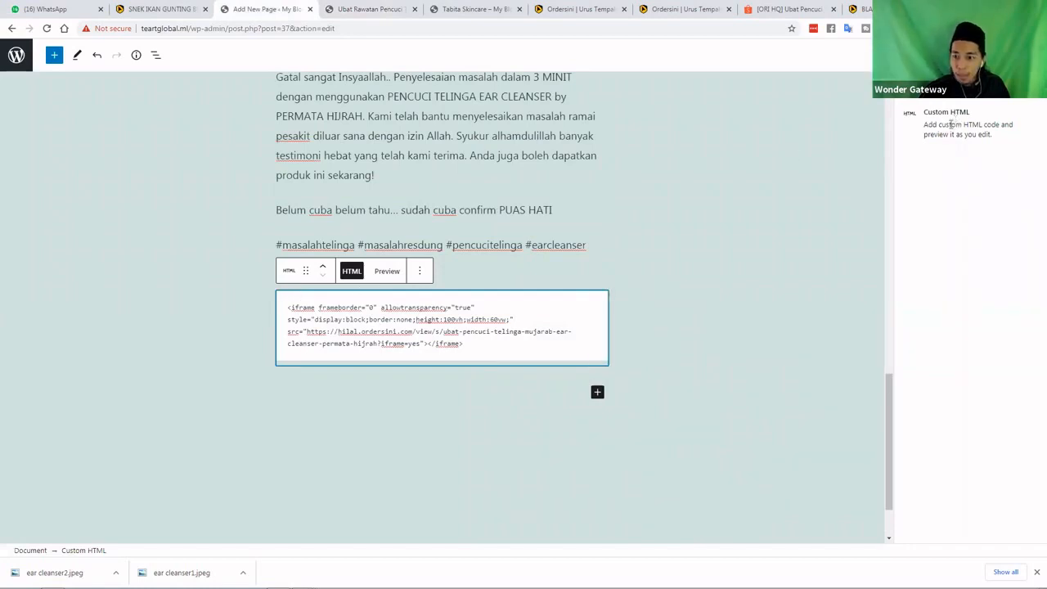
click(495, 298)
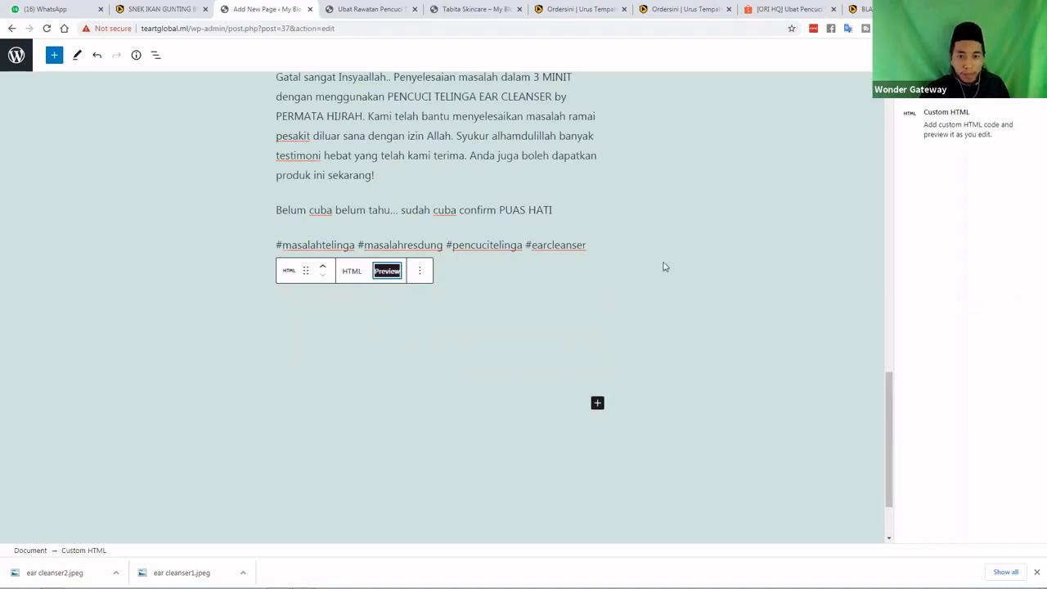
scroll(598, 287, down, 2)
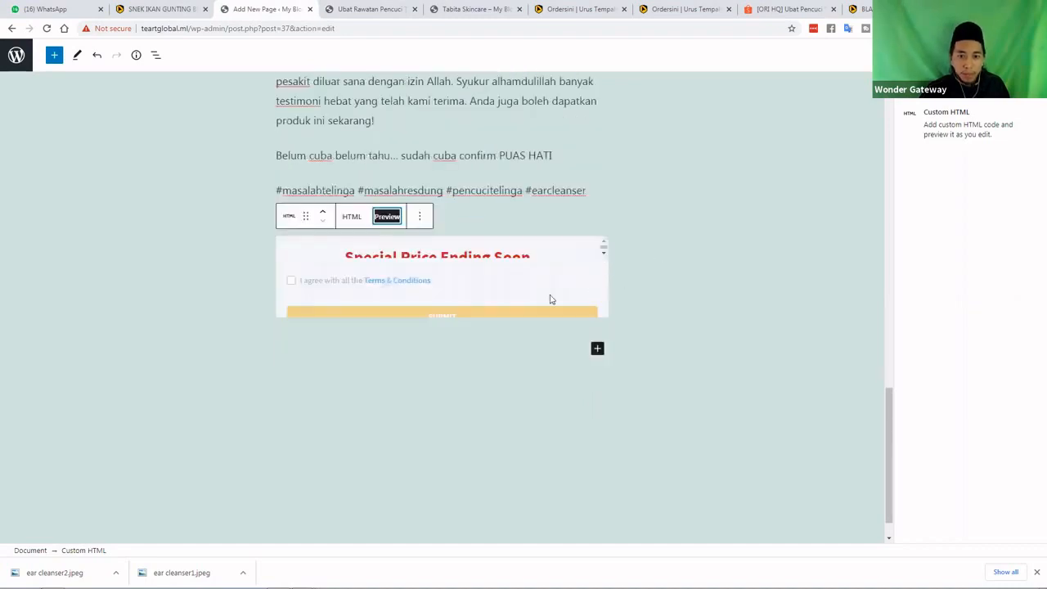
scroll(573, 269, down, 1)
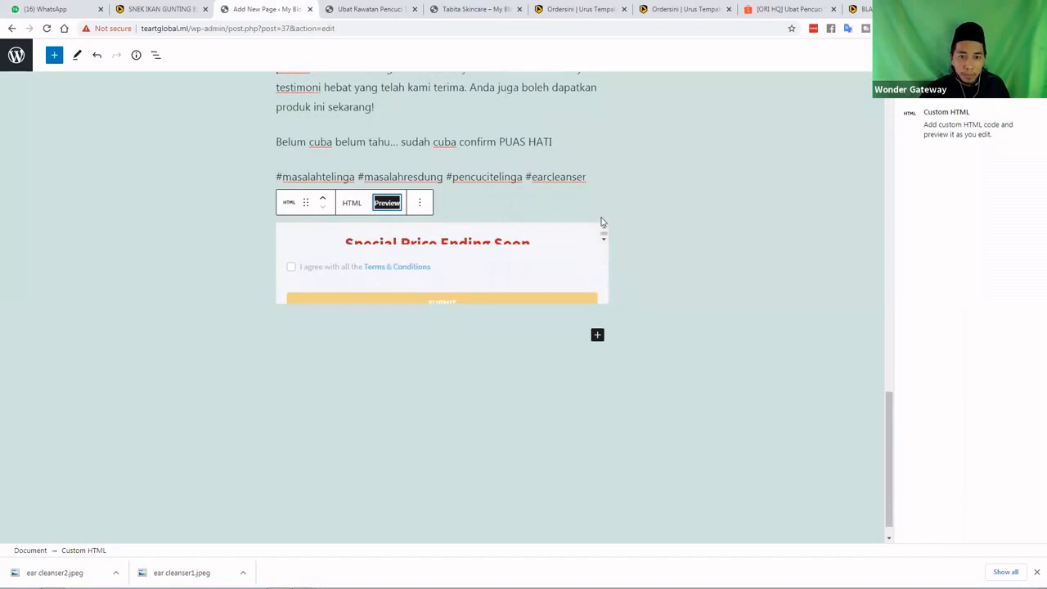
scroll(602, 221, down, 1)
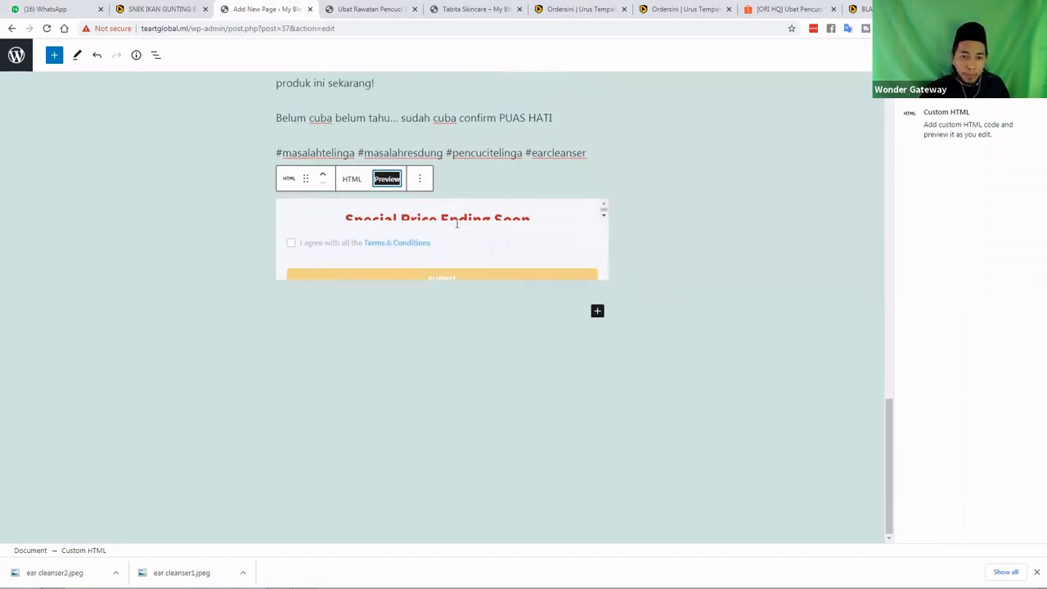
click(361, 182)
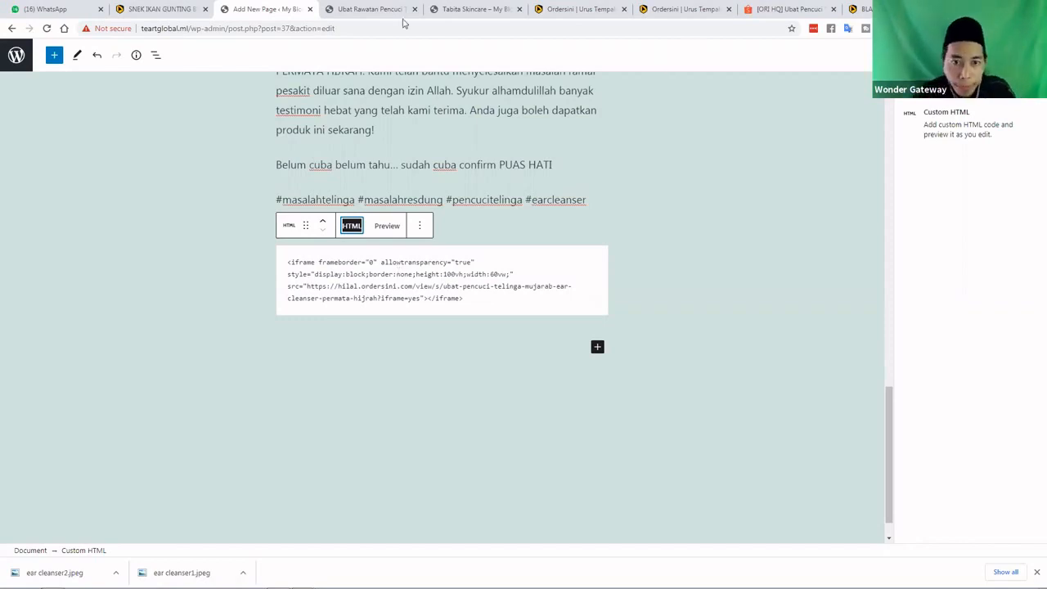
Check the page preview with the order form, then return to the editor's top
click(378, 9)
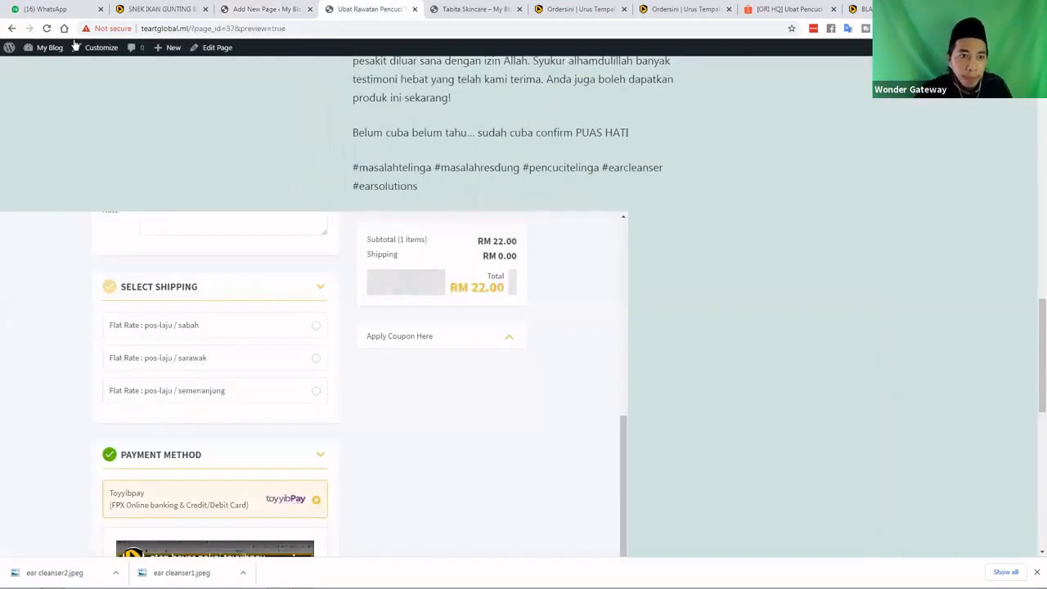
click(267, 9)
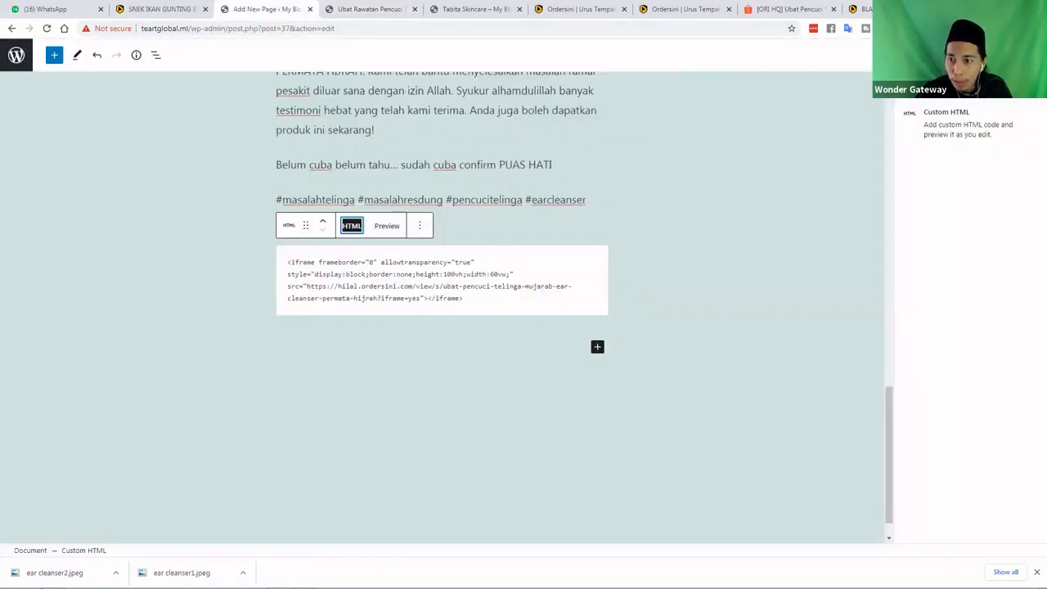
scroll(713, 158, up, 1)
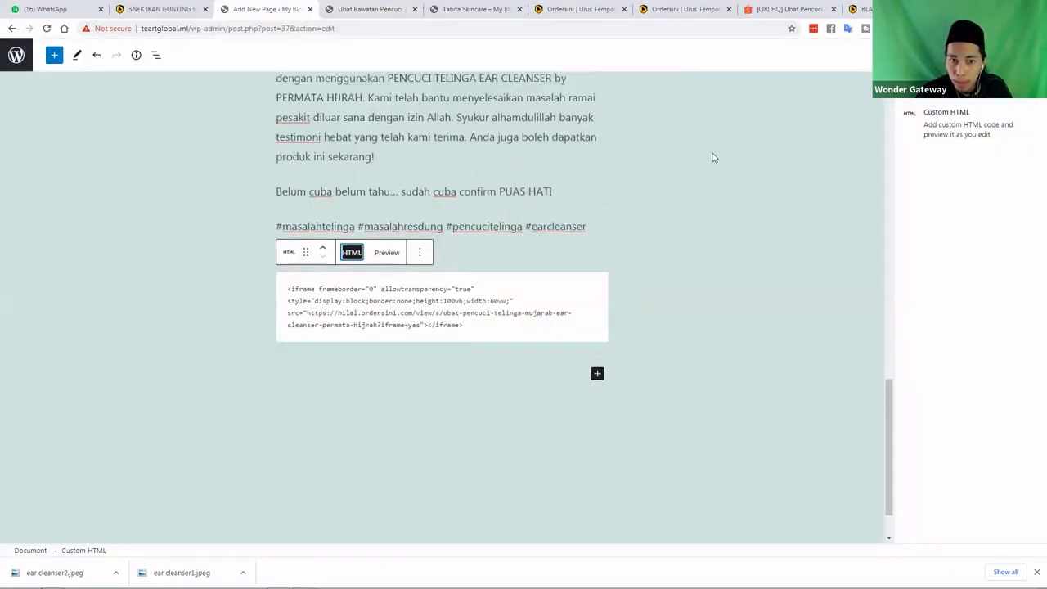
scroll(655, 147, up, 15)
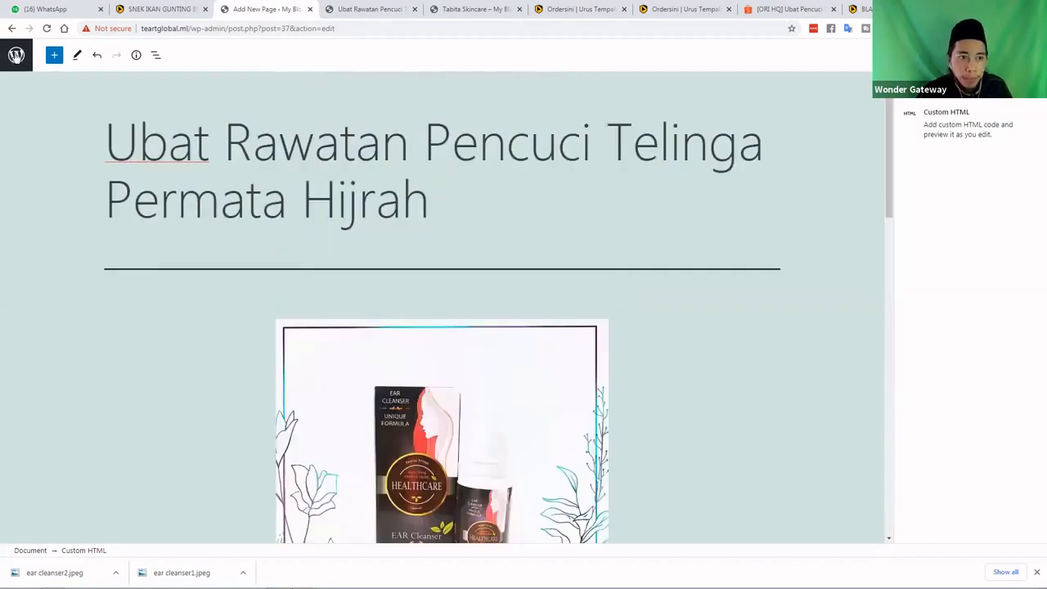
Go to the Pages list and check the ear cleanser page preview in a new tab
click(16, 55)
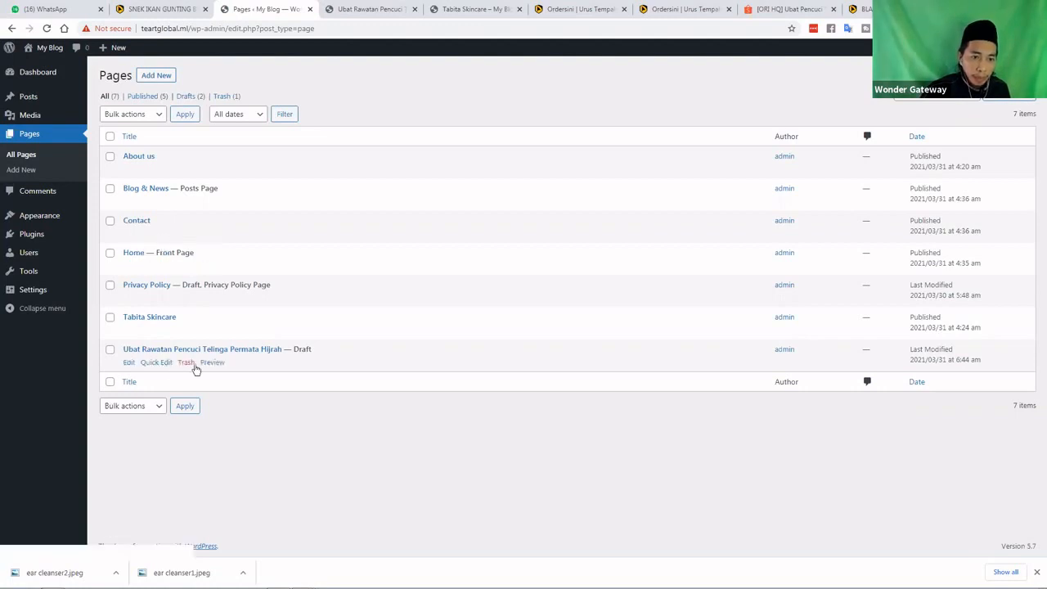
right_click(211, 365)
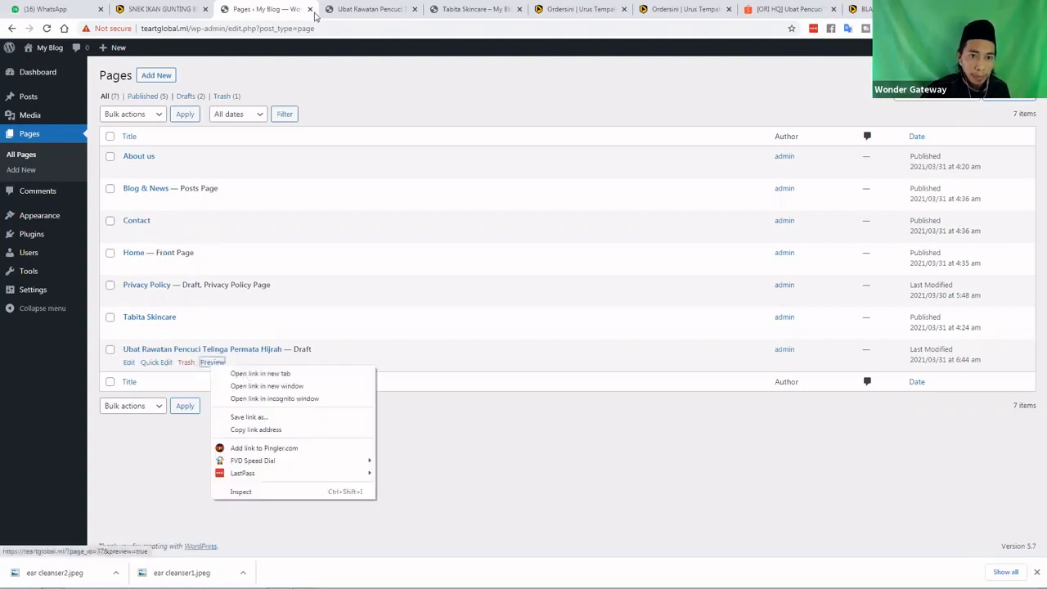
click(368, 13)
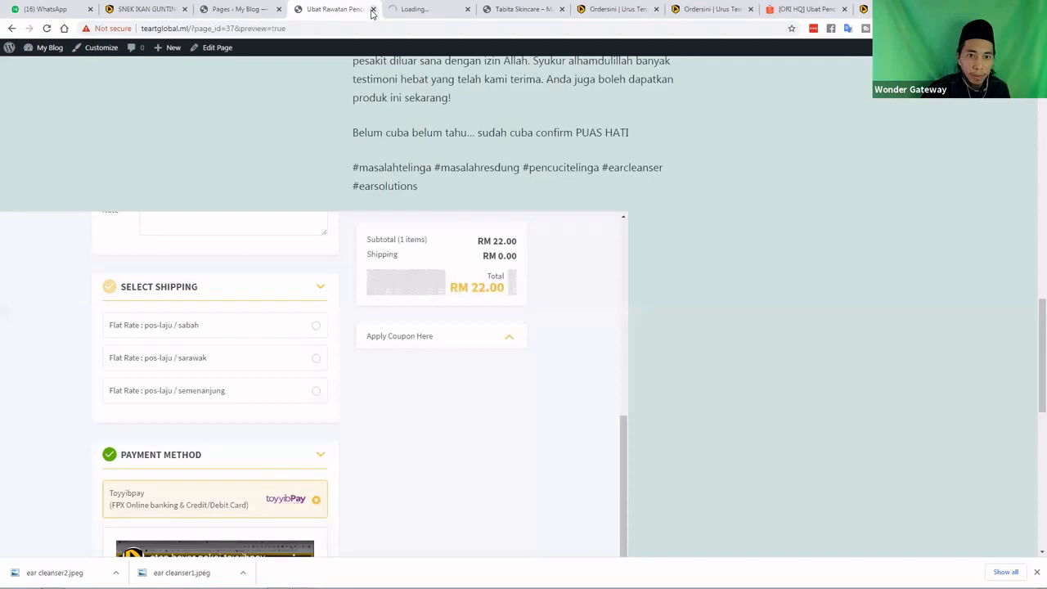
click(372, 10)
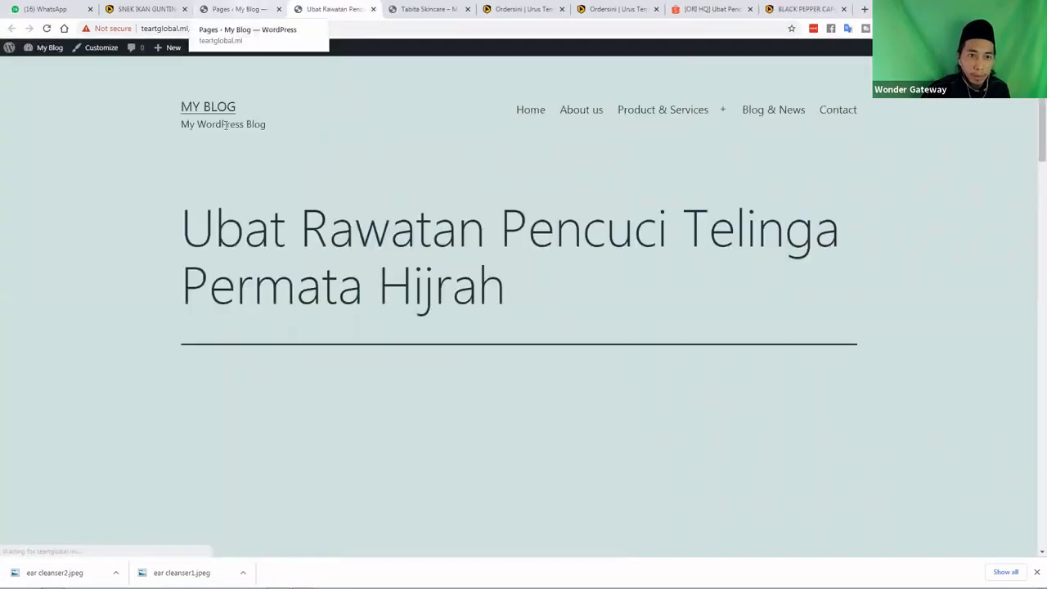
key(ctrl+shift+Tab)
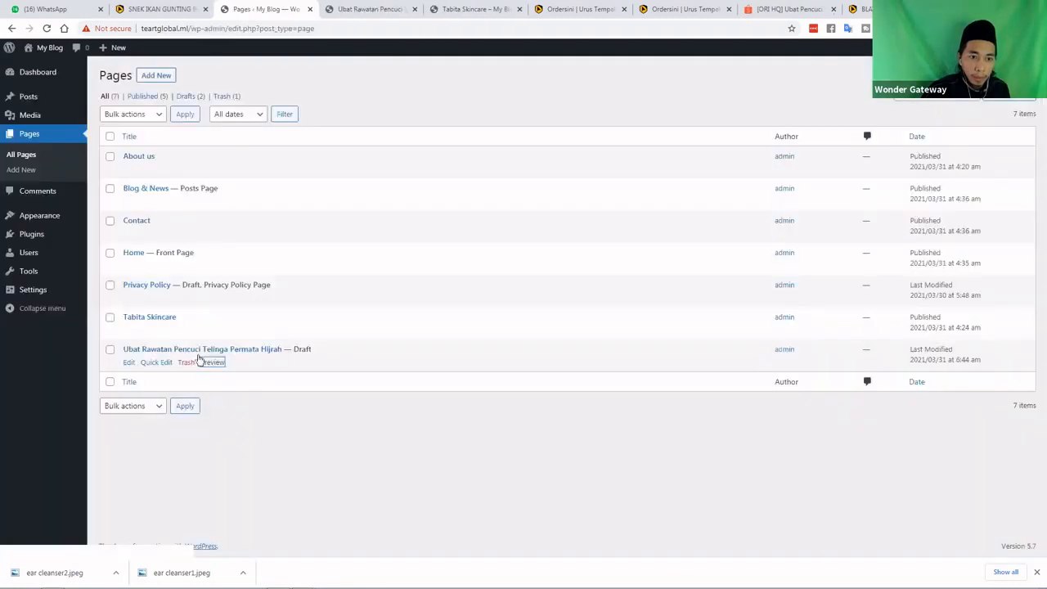
Quick Edit the ear cleanser page, set its Status to Published and update it
click(157, 362)
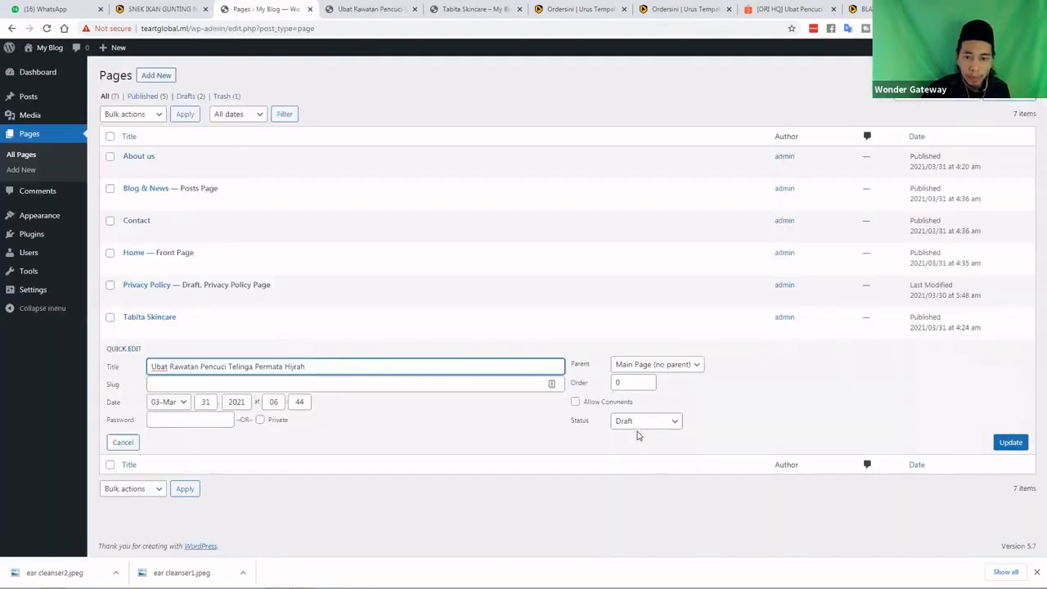
click(639, 422)
key(Return)
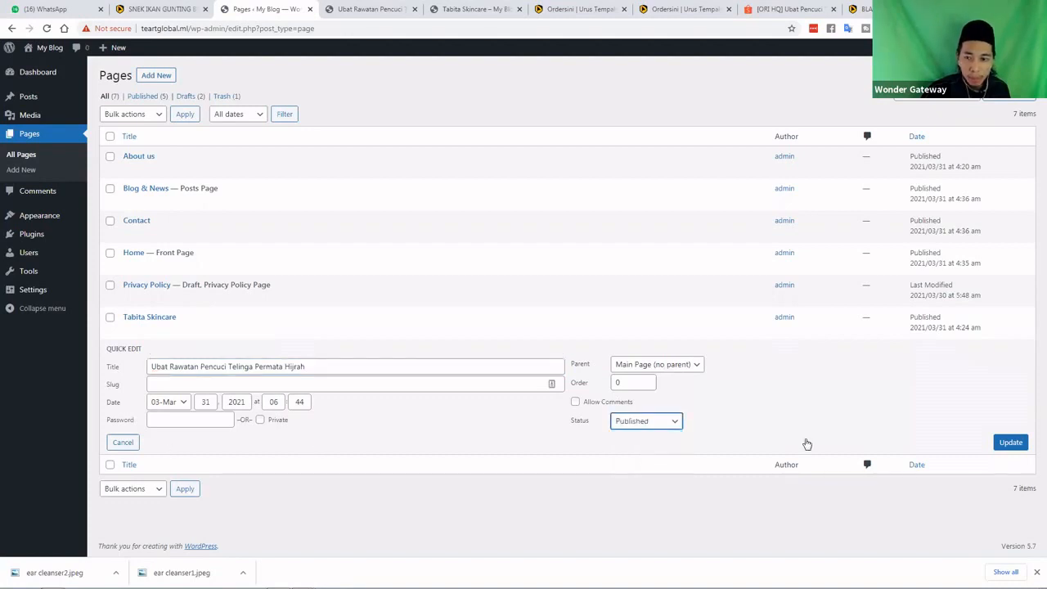
click(1000, 446)
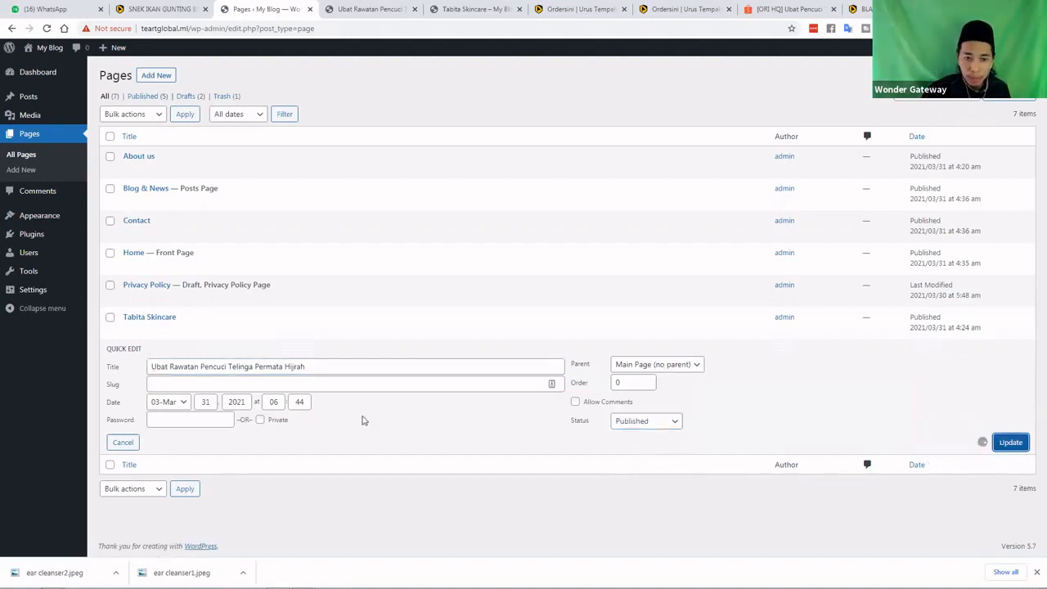
click(387, 12)
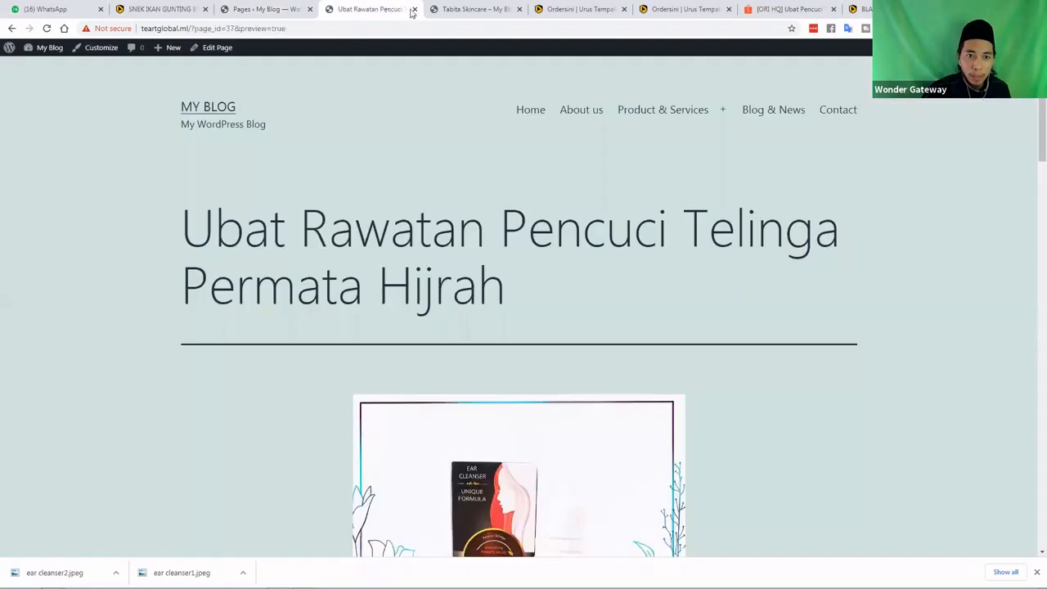
key(ctrl+w)
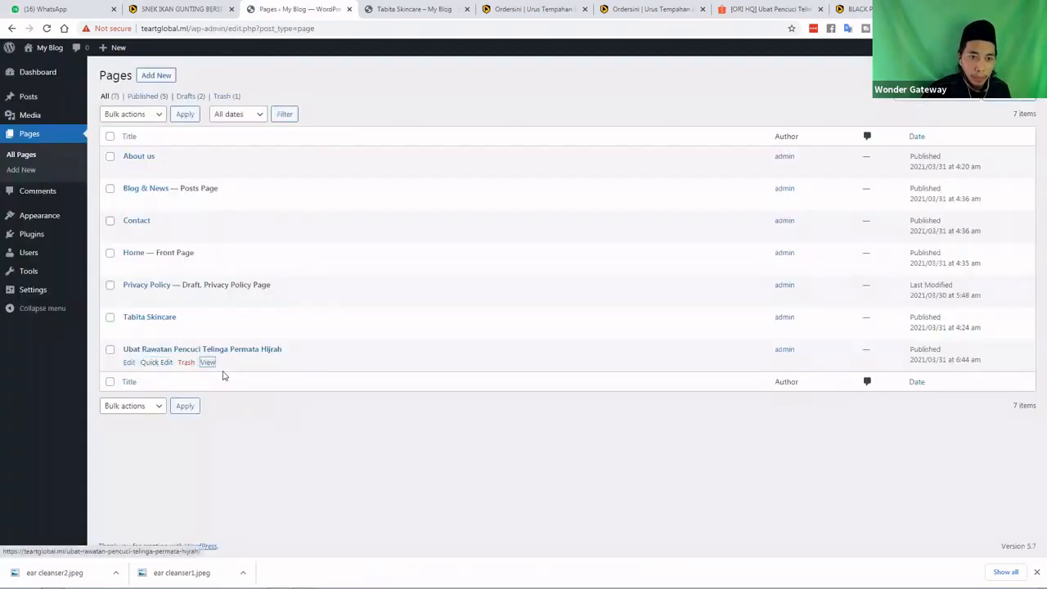
View the live page and scroll through its image, description and RM 22.00 order form
click(367, 10)
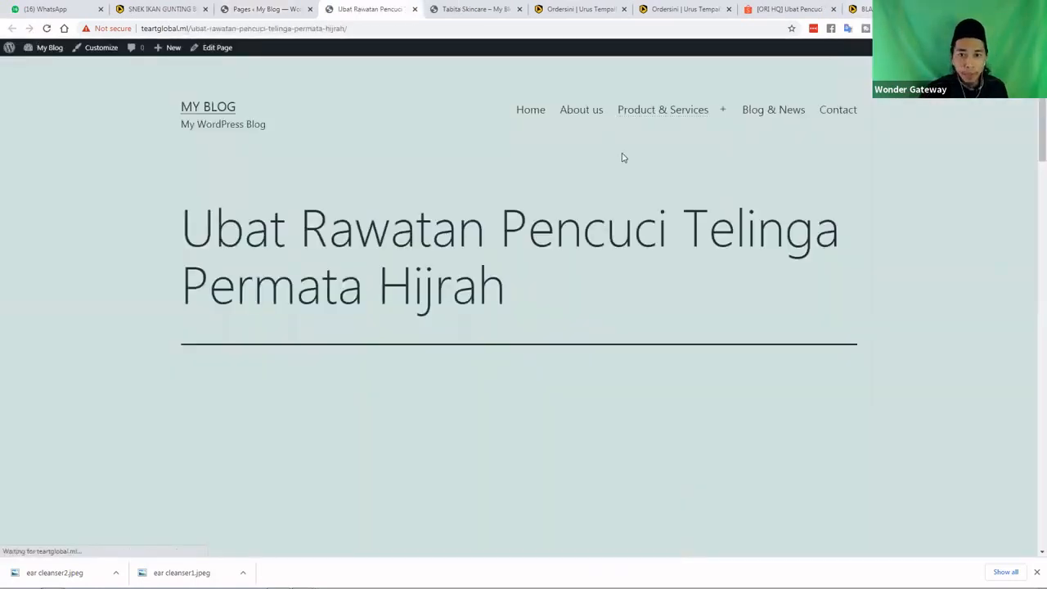
scroll(623, 157, down, 10)
scroll(622, 156, down, 3)
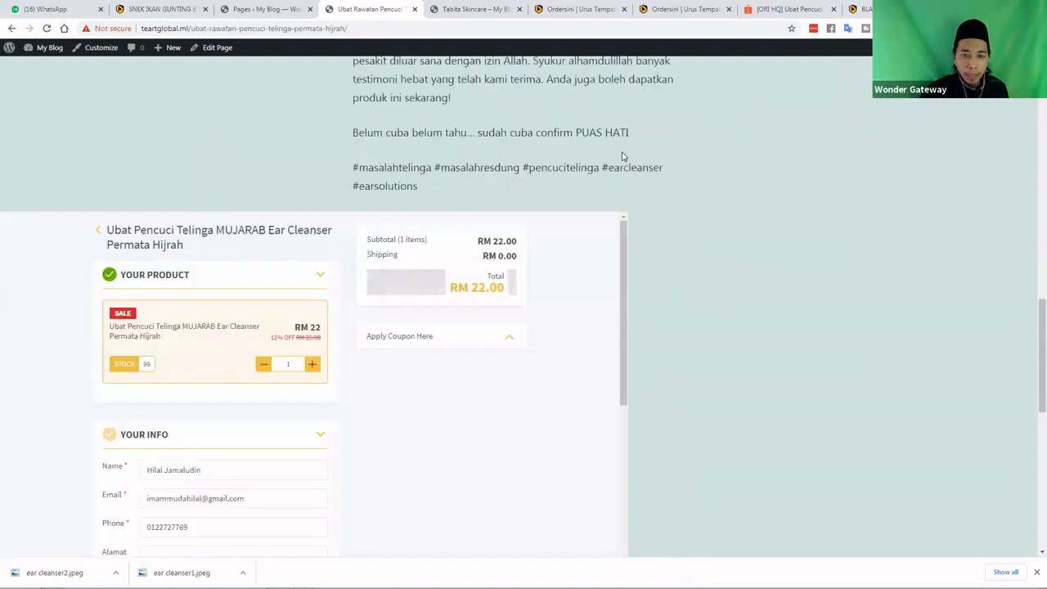
scroll(624, 148, up, 10)
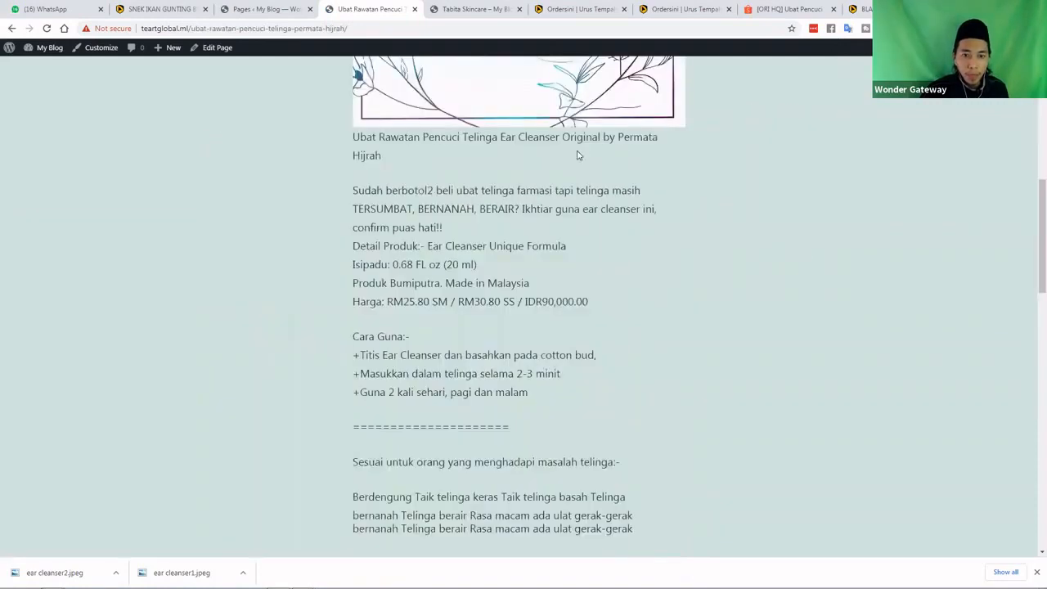
scroll(578, 156, up, 3)
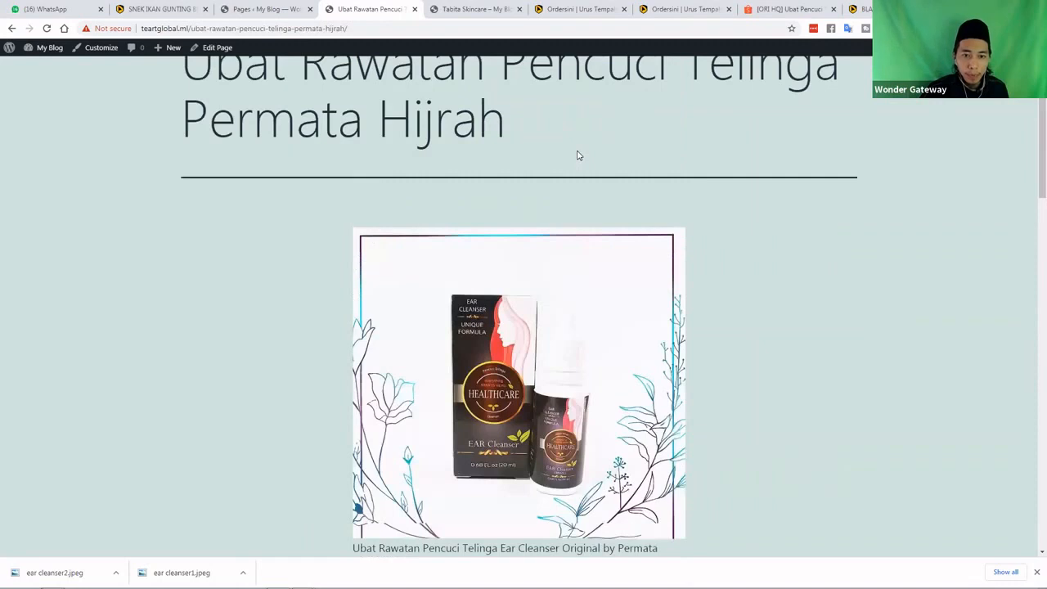
scroll(217, 264, down, 6)
scroll(194, 227, down, 6)
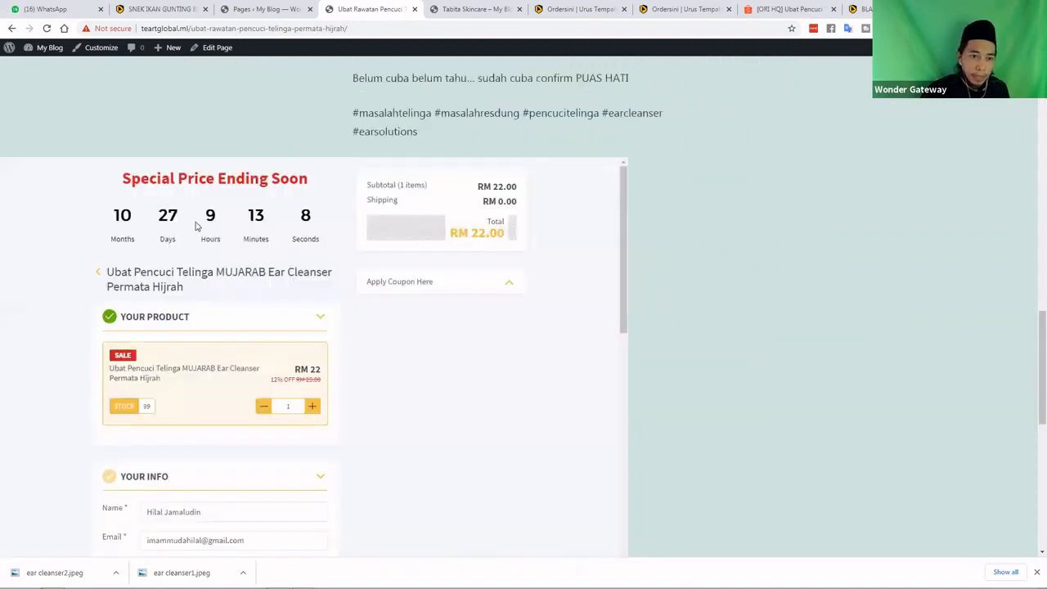
scroll(283, 431, down, 8)
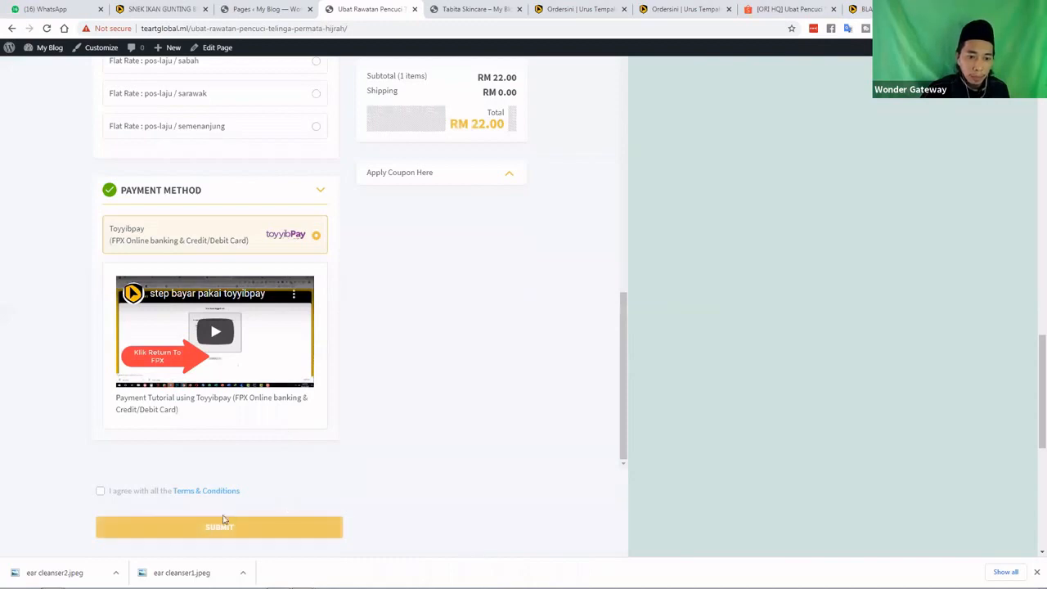
scroll(549, 426, up, 4)
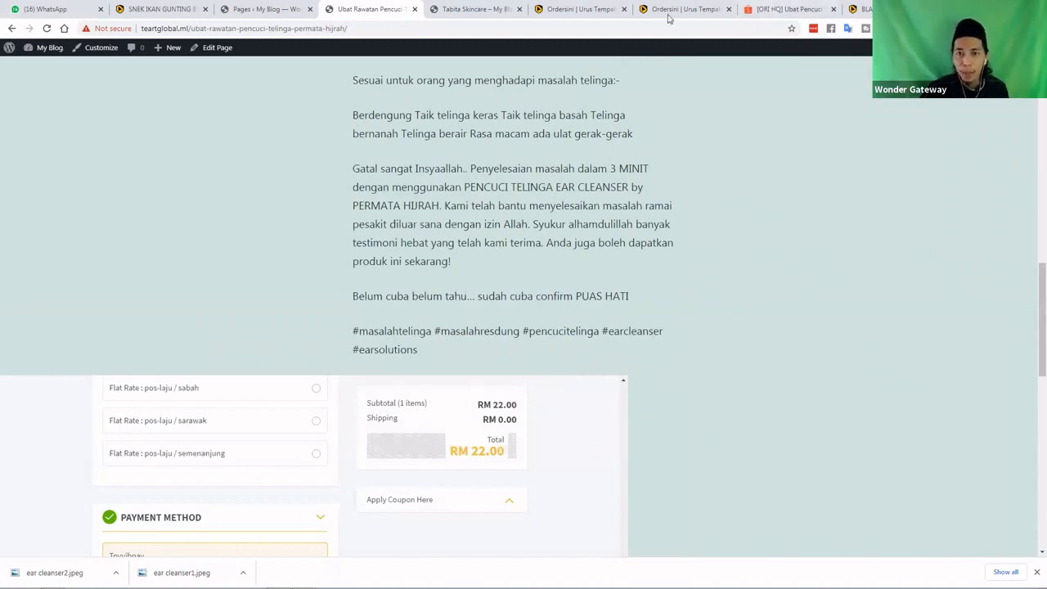
In Ordersini, browse the product settings and open the Order List
click(695, 13)
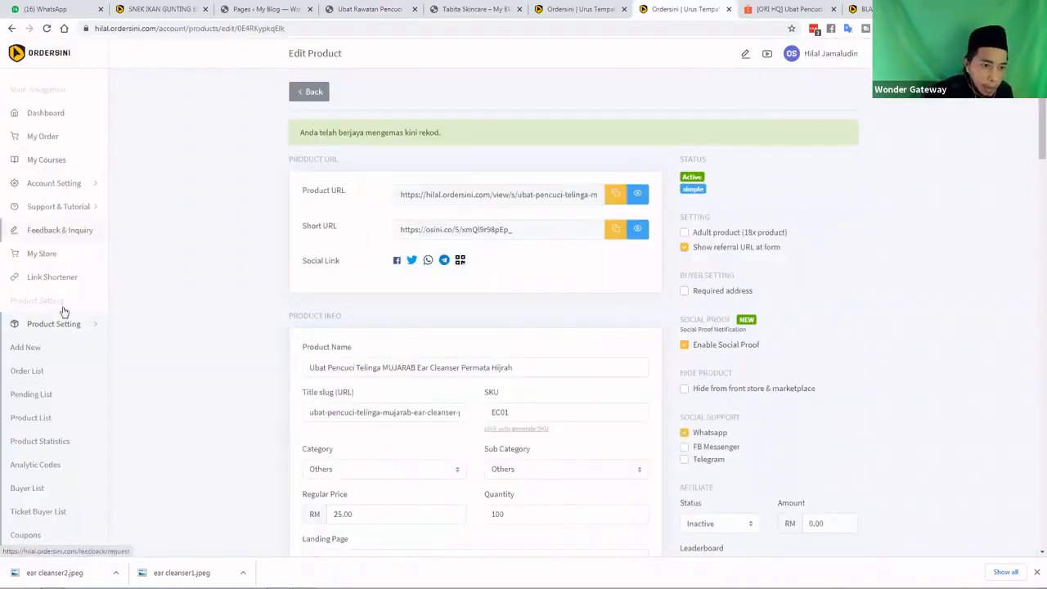
scroll(31, 319, down, 1)
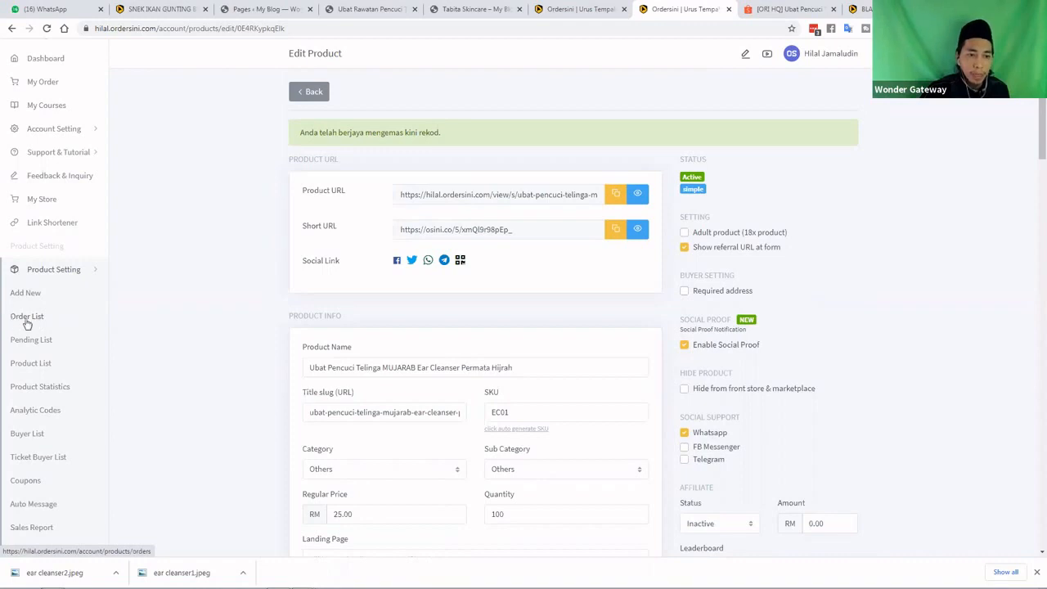
click(27, 324)
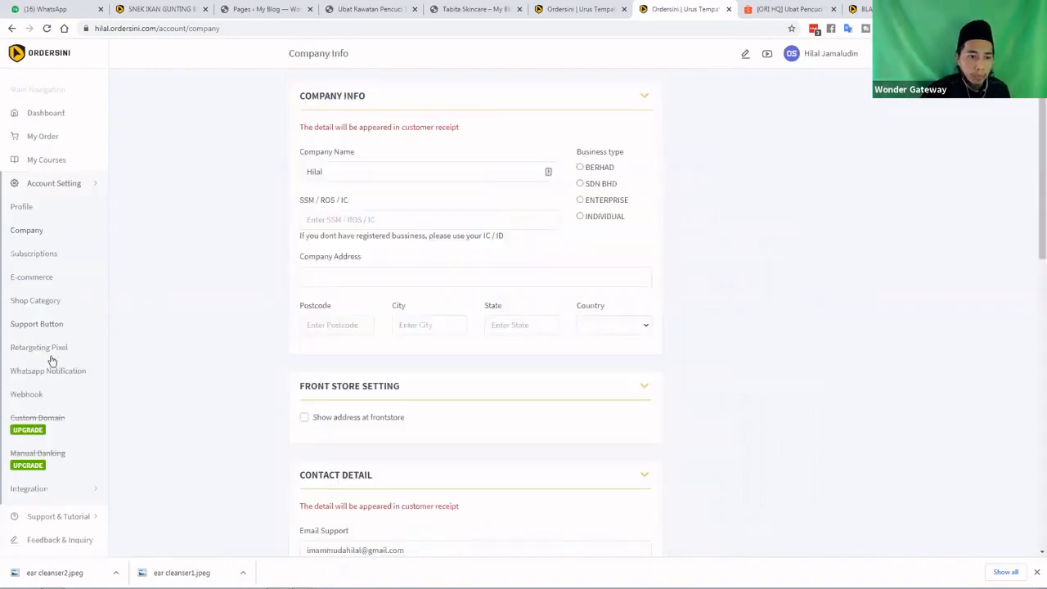
scroll(46, 278, down, 3)
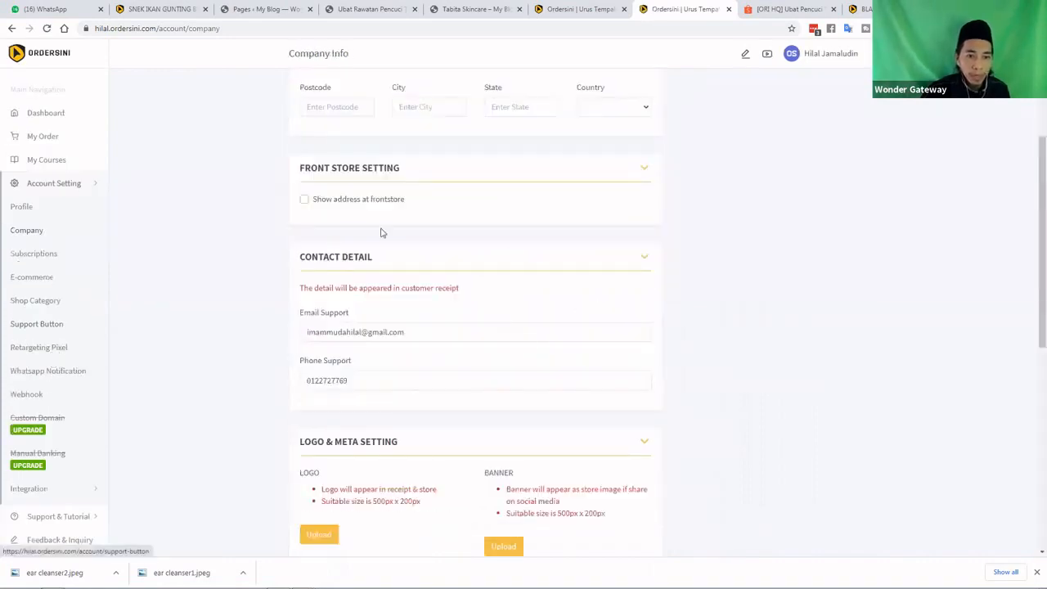
scroll(57, 327, down, 2)
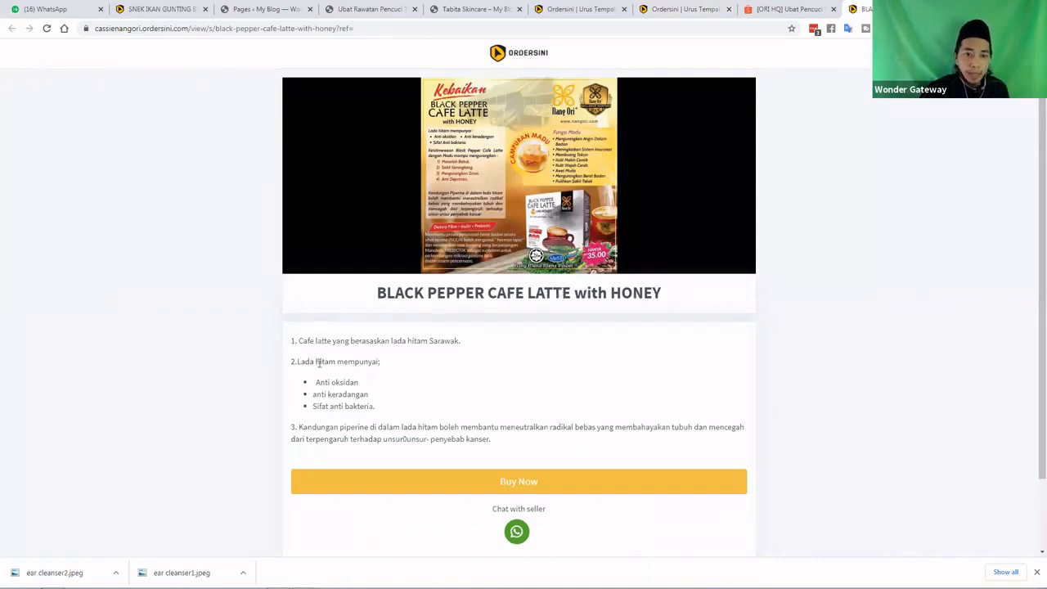
Open the Buy Now checkout for Black Pepper Cafe Latte with Honey (RM 35.00)
scroll(523, 411, down, 1)
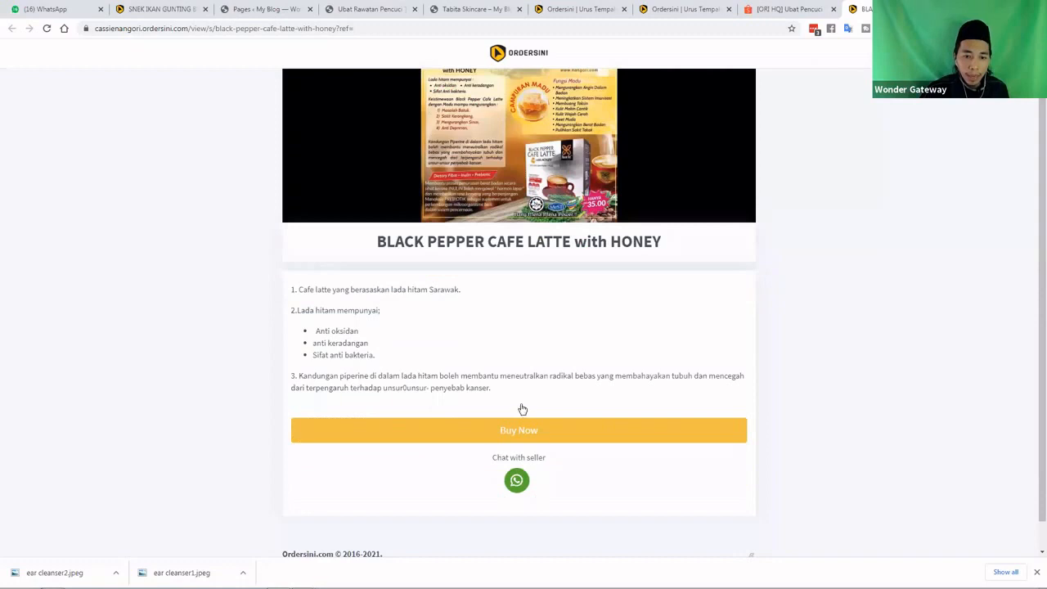
scroll(522, 408, down, 1)
click(520, 402)
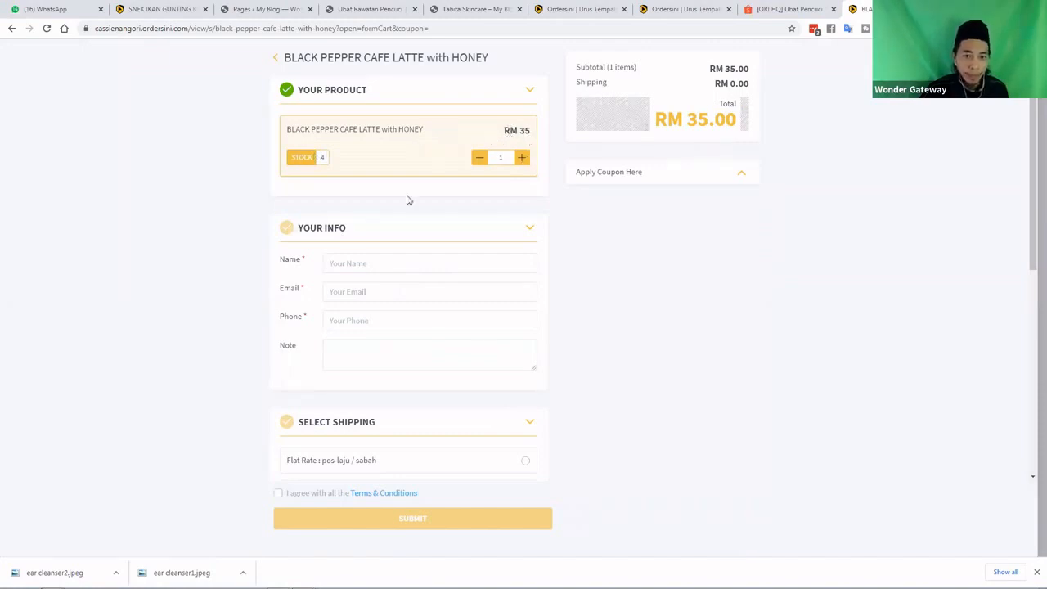
Fill in the buyer's name and phone from autofill and type the buyer's e-mail address
click(353, 262)
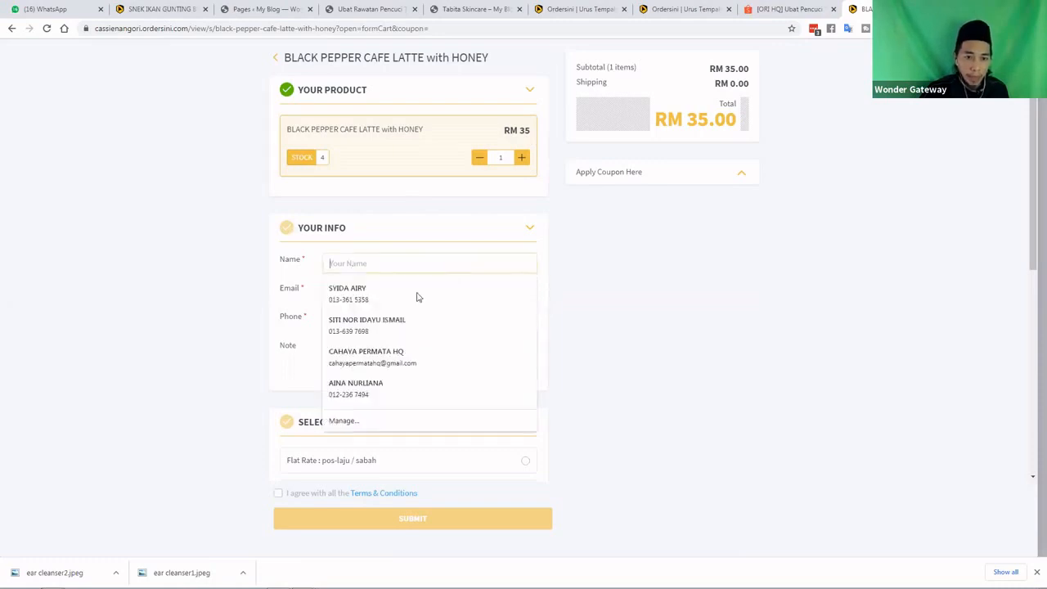
click(432, 264)
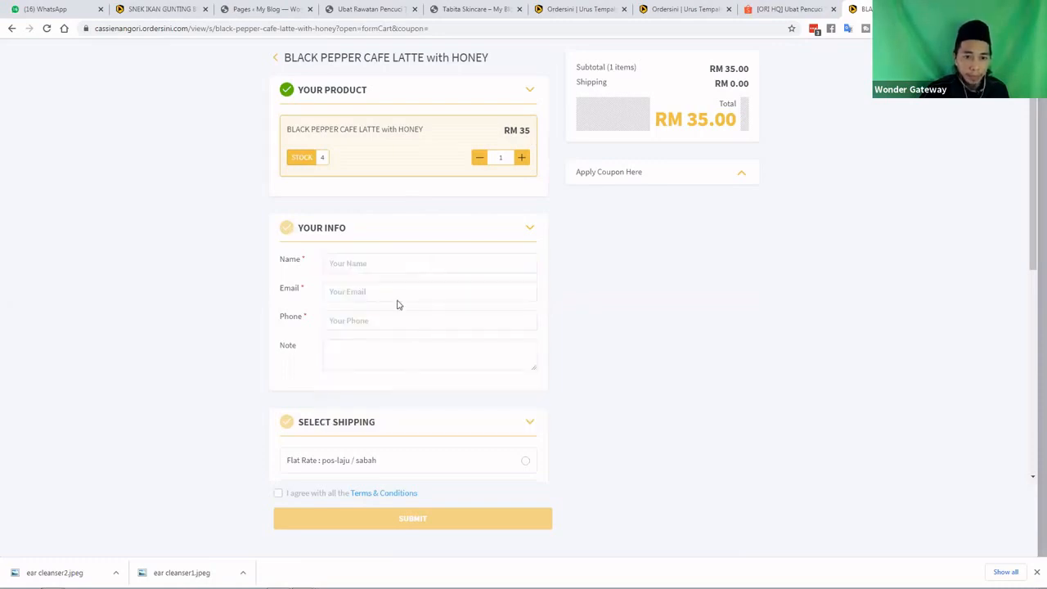
click(385, 264)
click(379, 308)
click(375, 292)
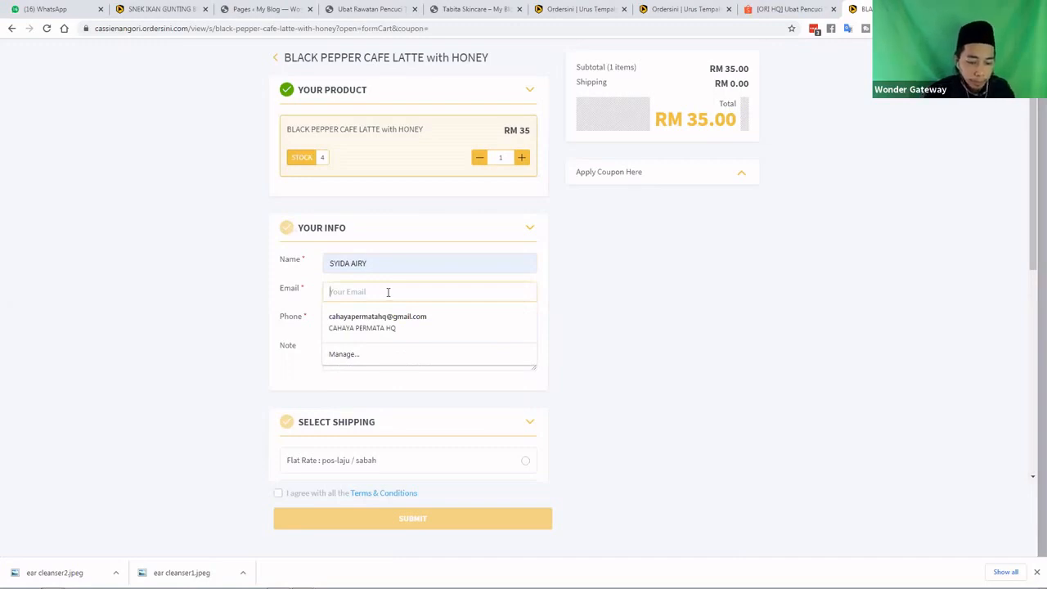
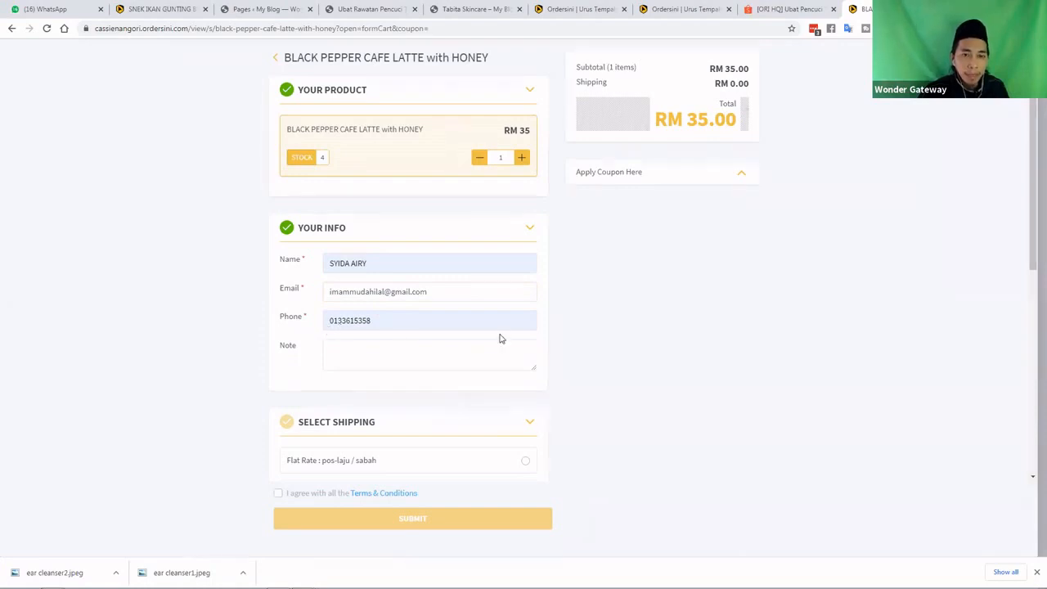
Add the order note 'alamat saya seperti berikut' and check the phone number field
click(363, 359)
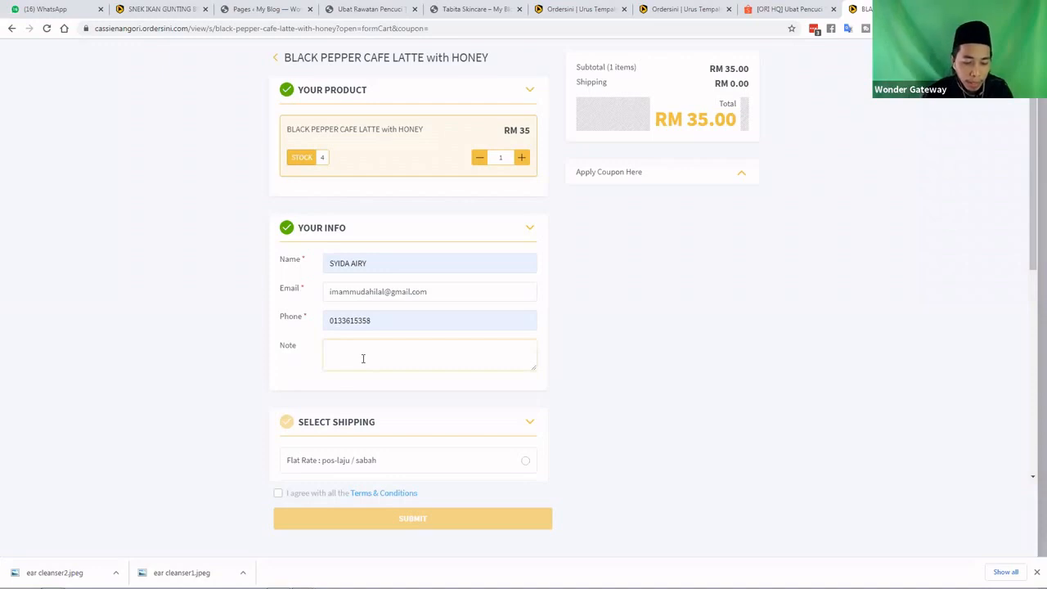
text(alamat )
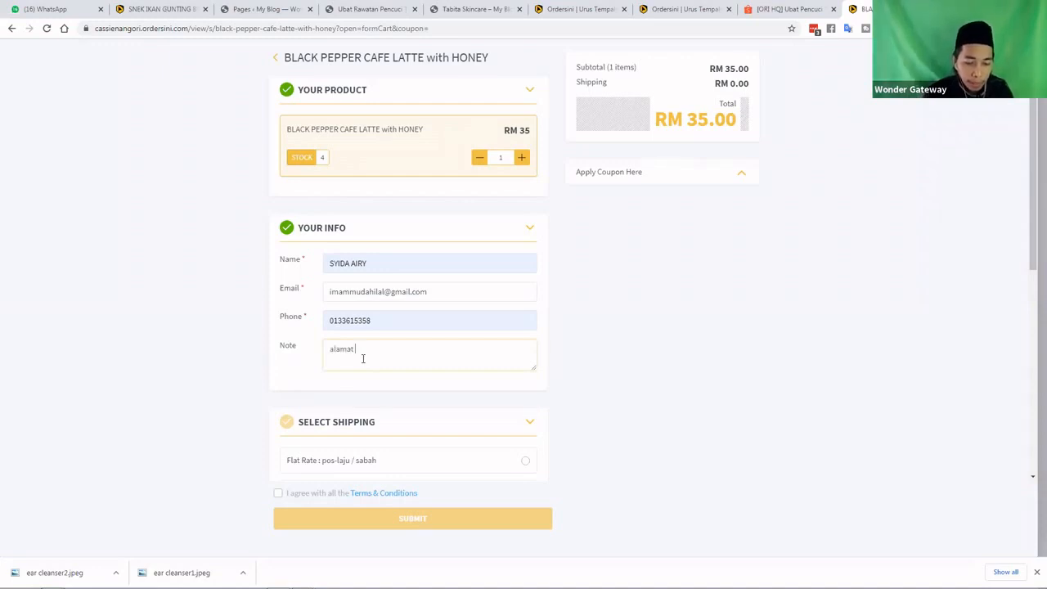
text(saya sep)
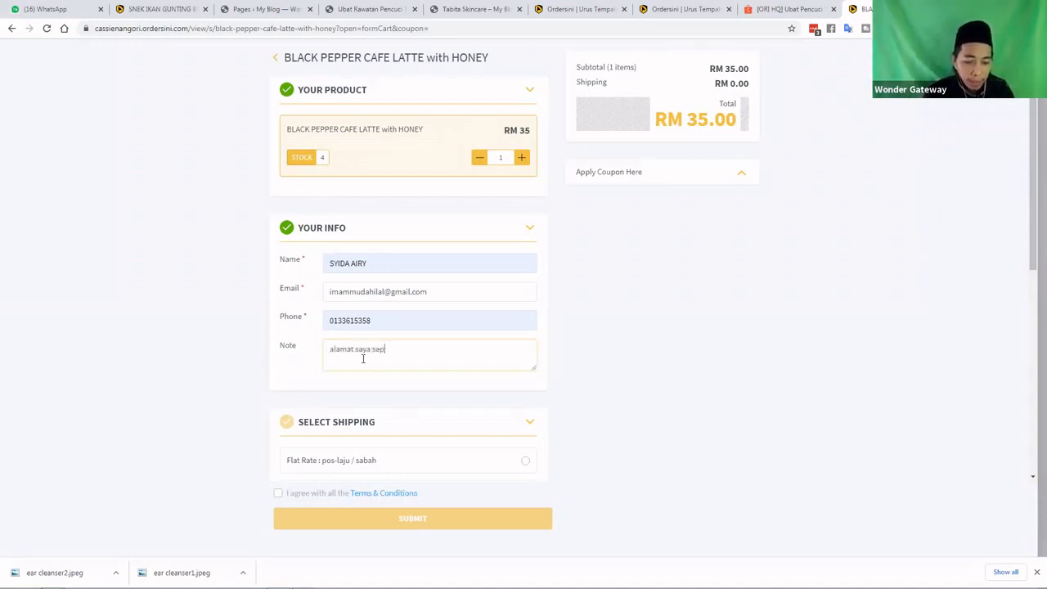
text(erti berikut)
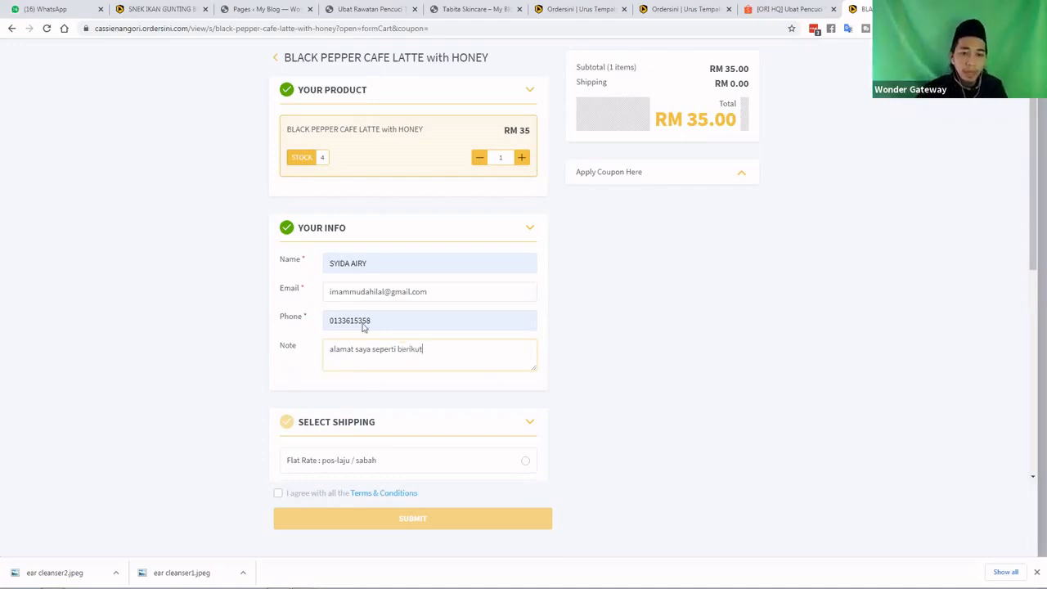
scroll(367, 309, down, 1)
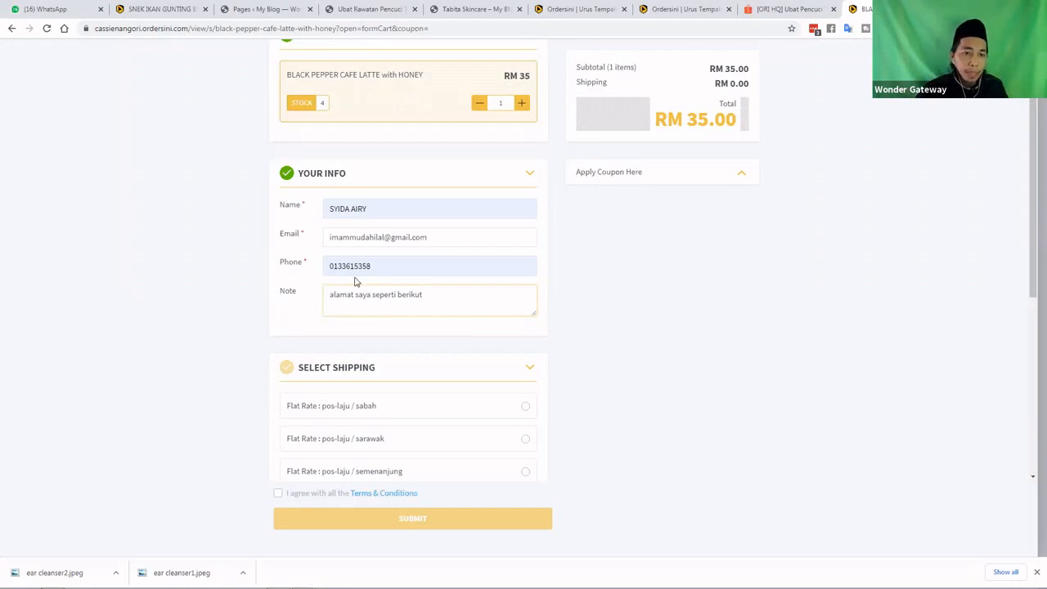
click(380, 268)
double_click(325, 269)
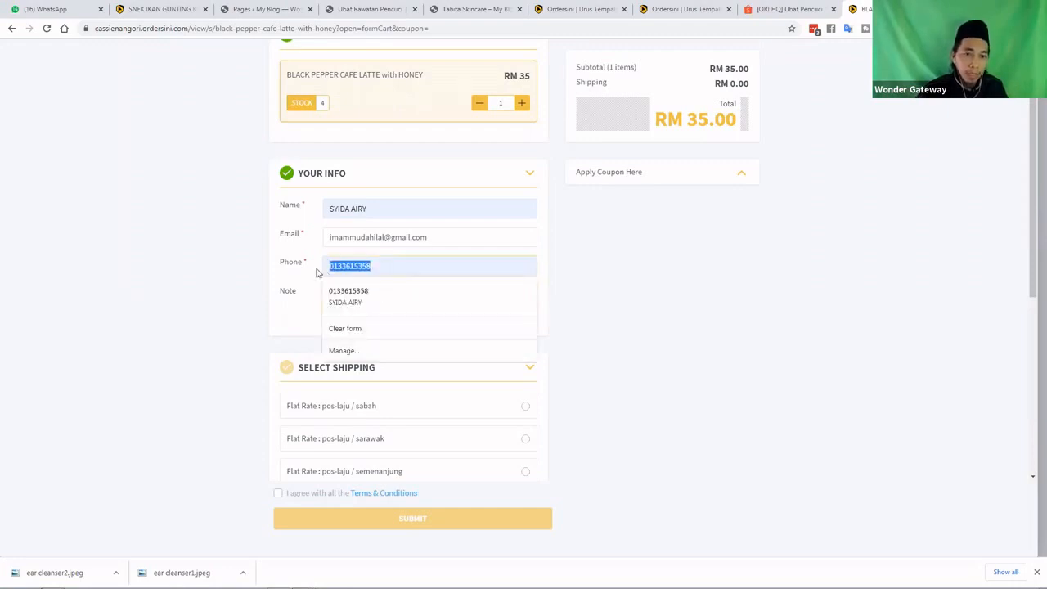
click(307, 272)
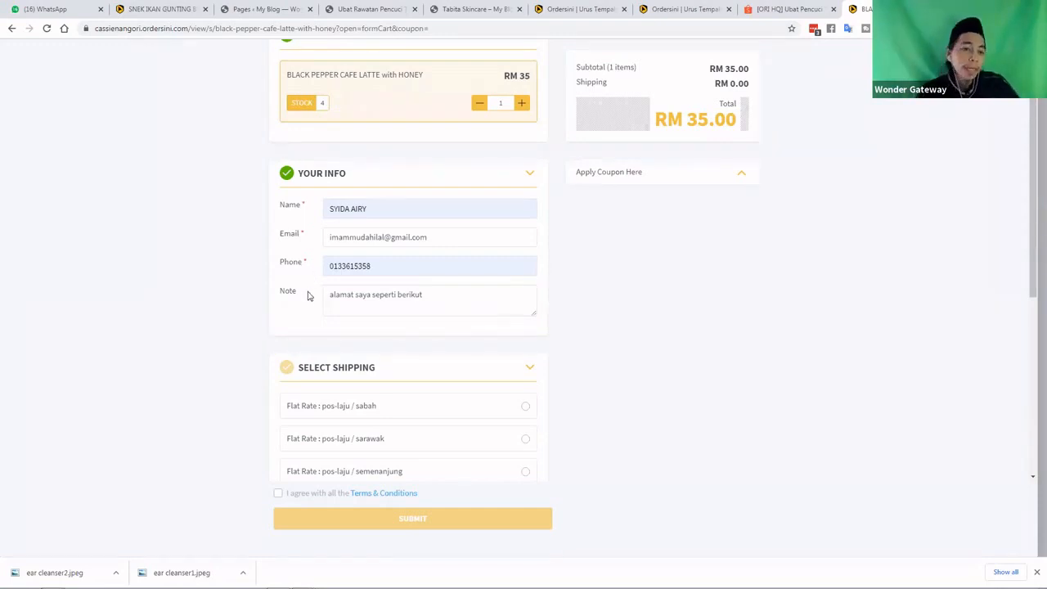
Choose pos-laju / semenanjung shipping for a RM 53.00 total, accept the terms, and submit
scroll(357, 316, down, 1)
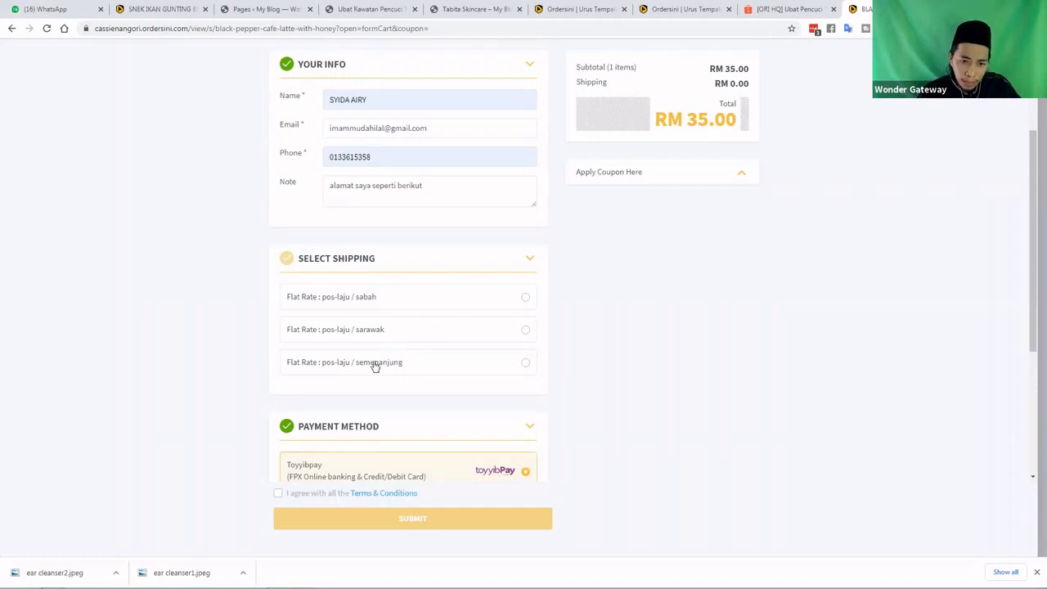
click(525, 366)
scroll(589, 311, down, 2)
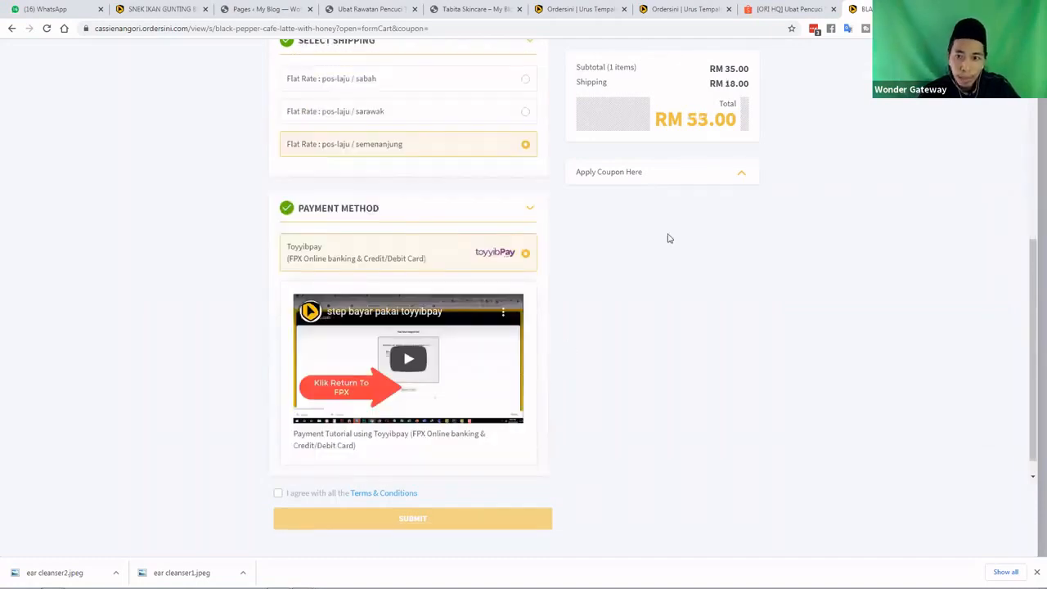
click(434, 491)
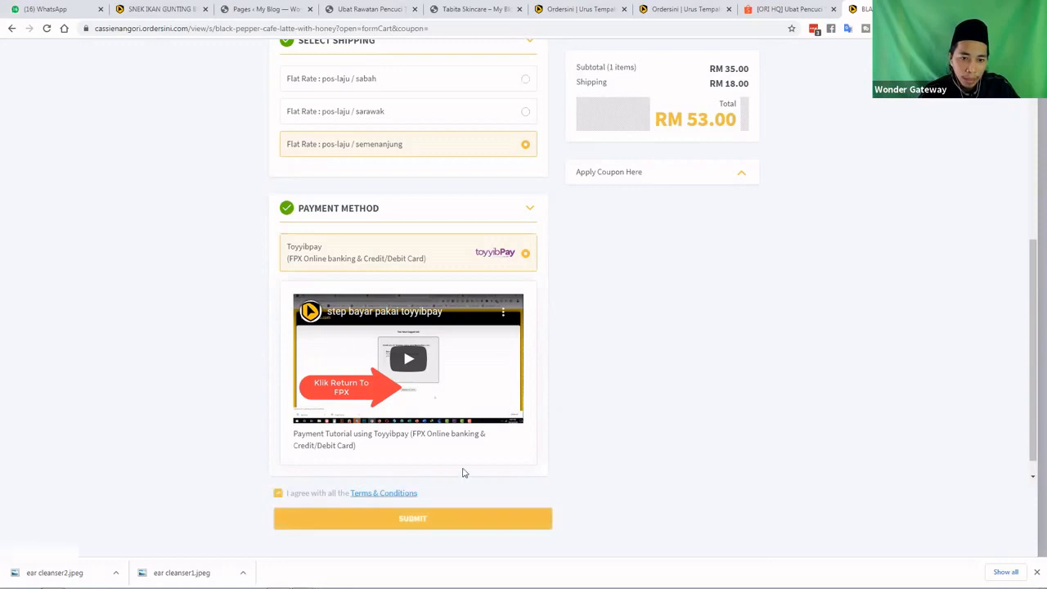
click(428, 520)
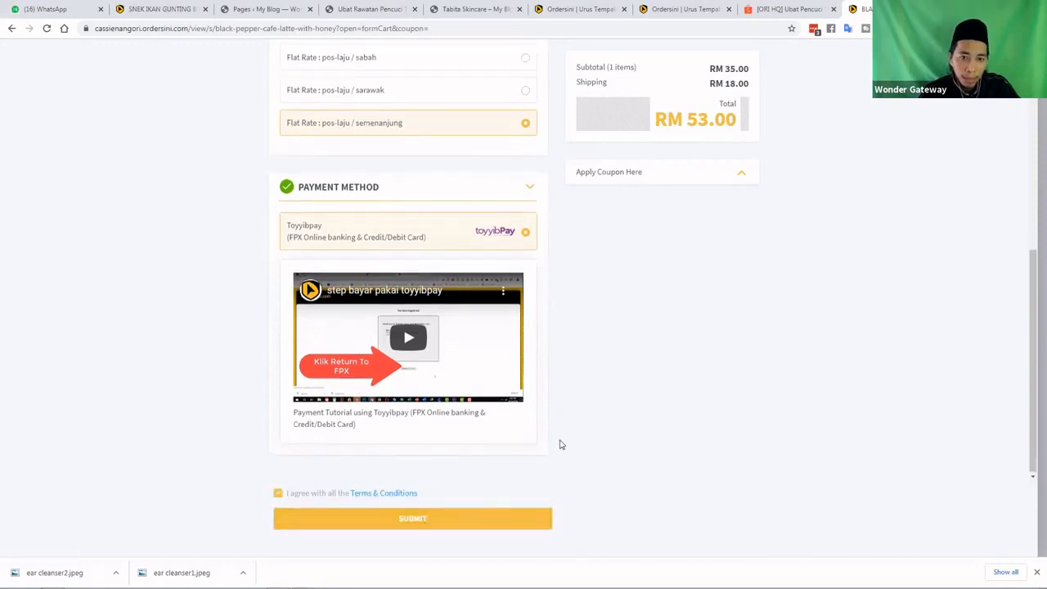
scroll(560, 444, up, 5)
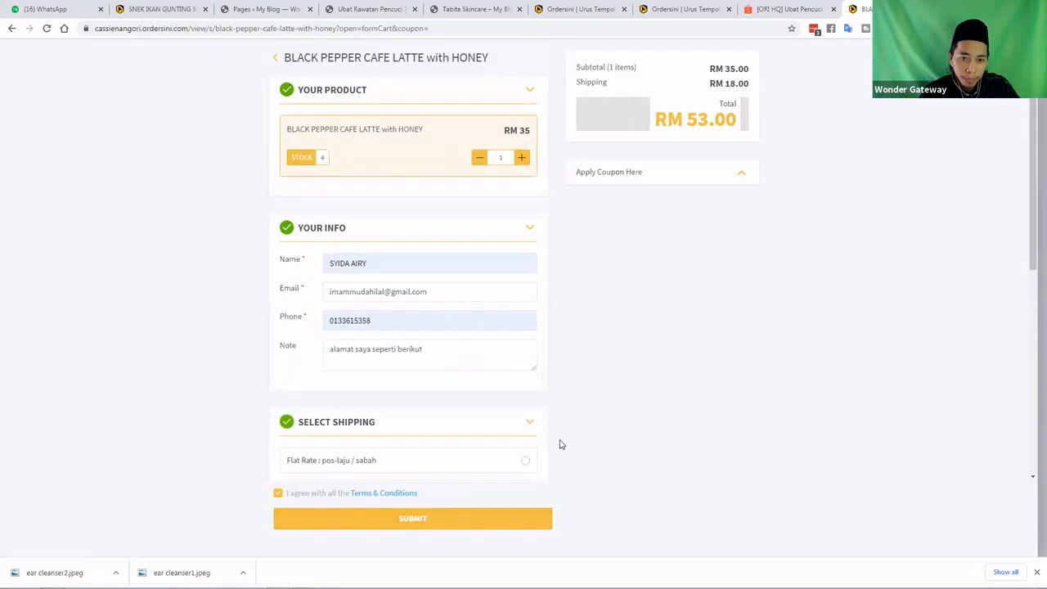
scroll(429, 521, down, 3)
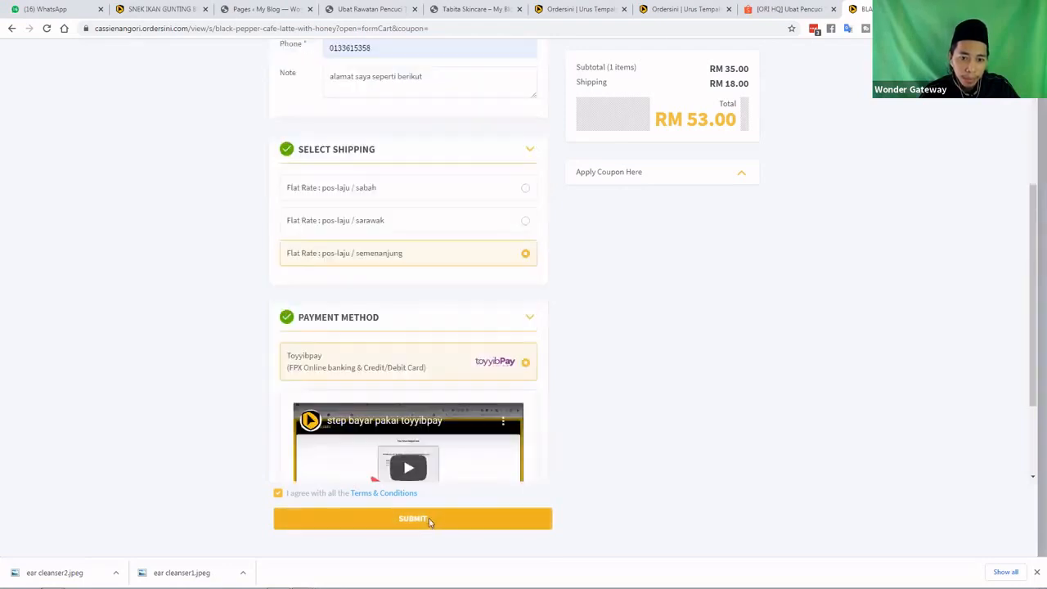
click(429, 520)
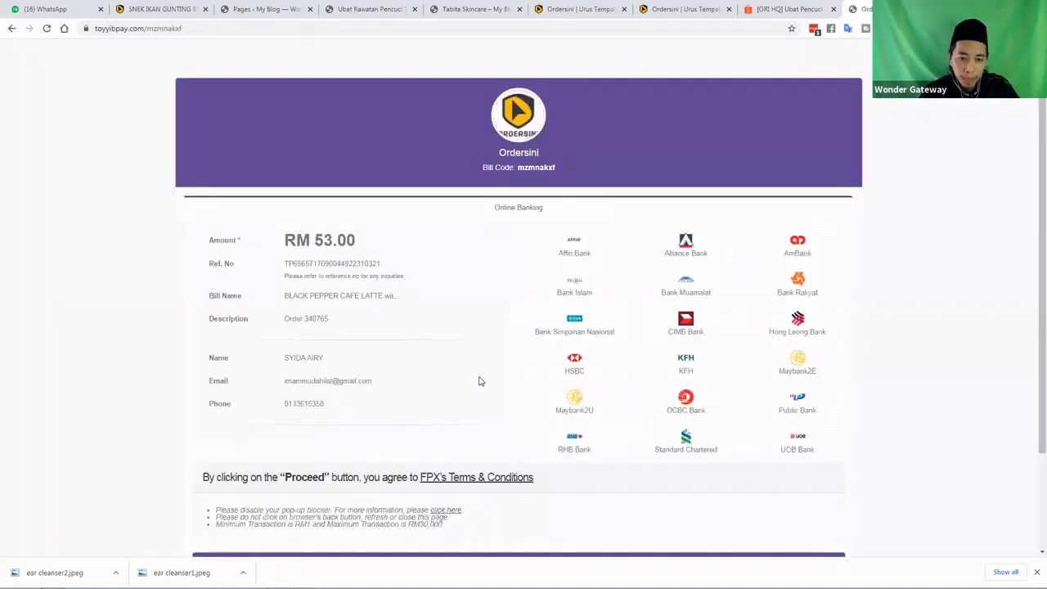
Pick Maybank2U as the paying bank on toyyibPay and proceed to its login page
scroll(480, 381, down, 2)
click(573, 303)
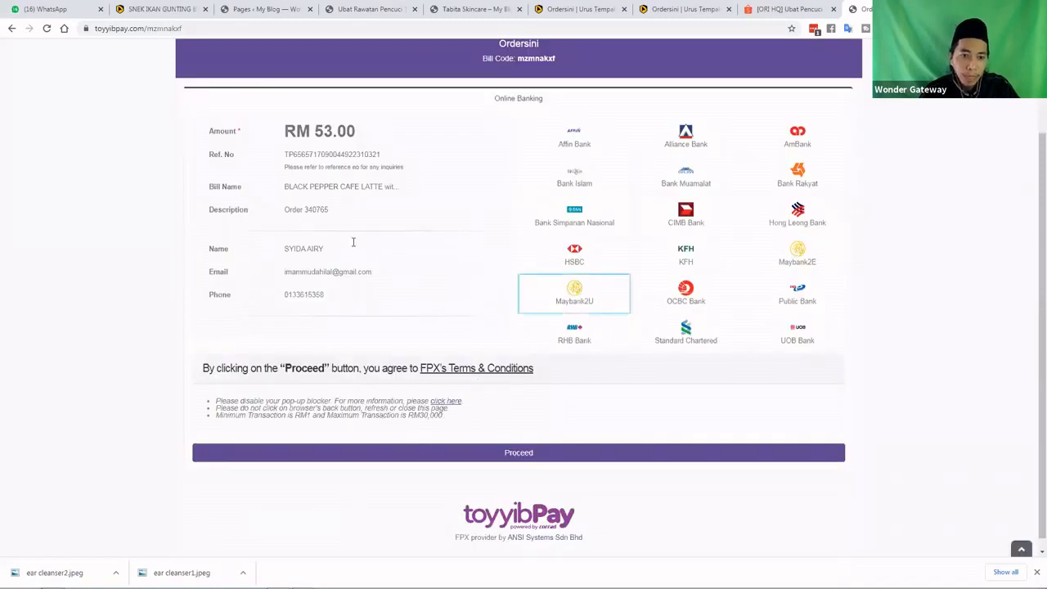
click(333, 258)
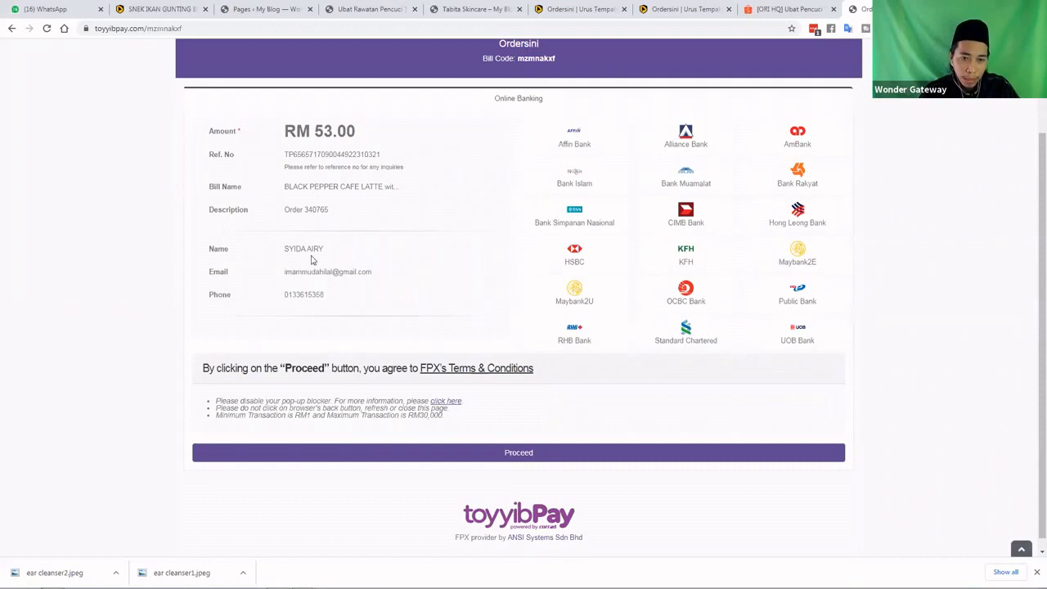
click(573, 293)
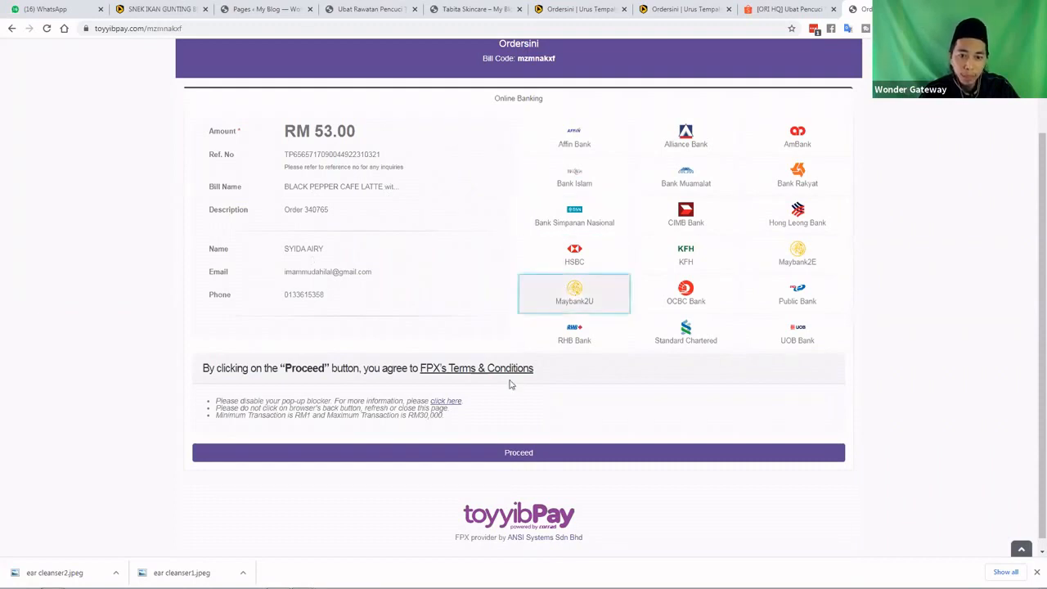
click(519, 455)
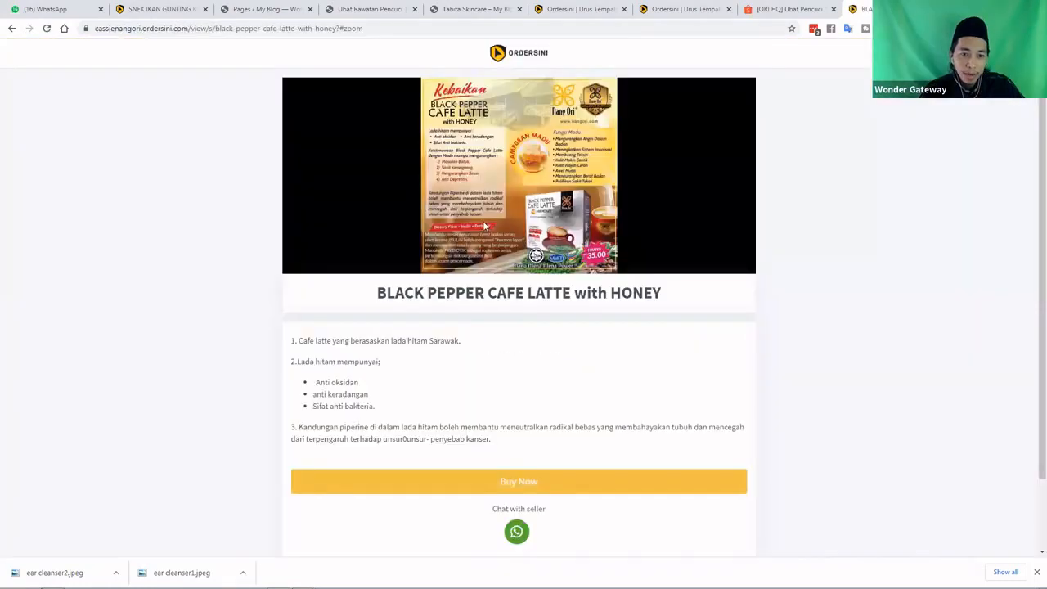
scroll(326, 330, down, 1)
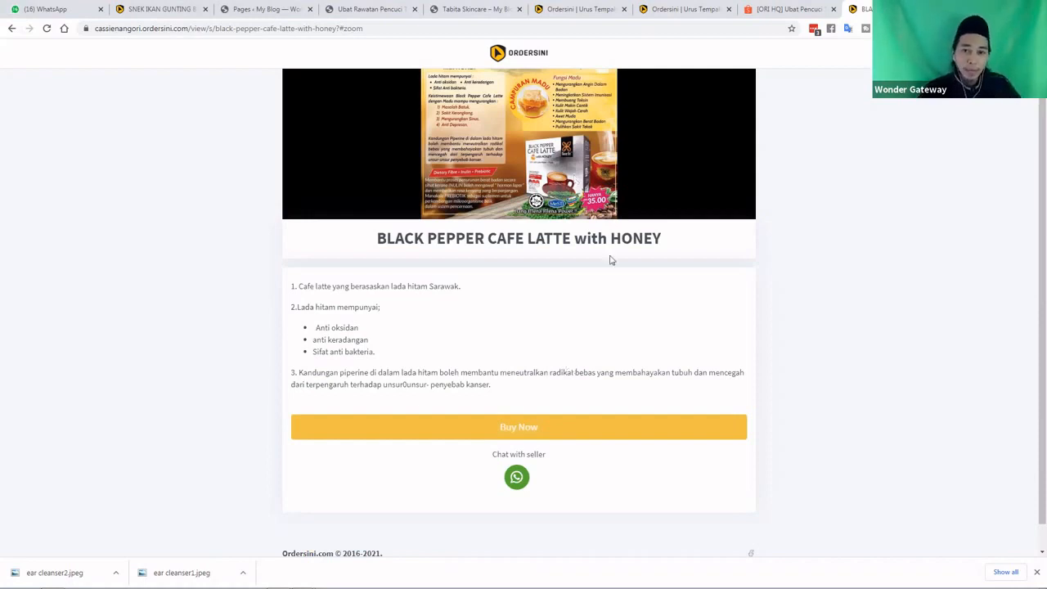
Scroll to the top of the product page and return to the WordPress Pages list
scroll(705, 93, up, 1)
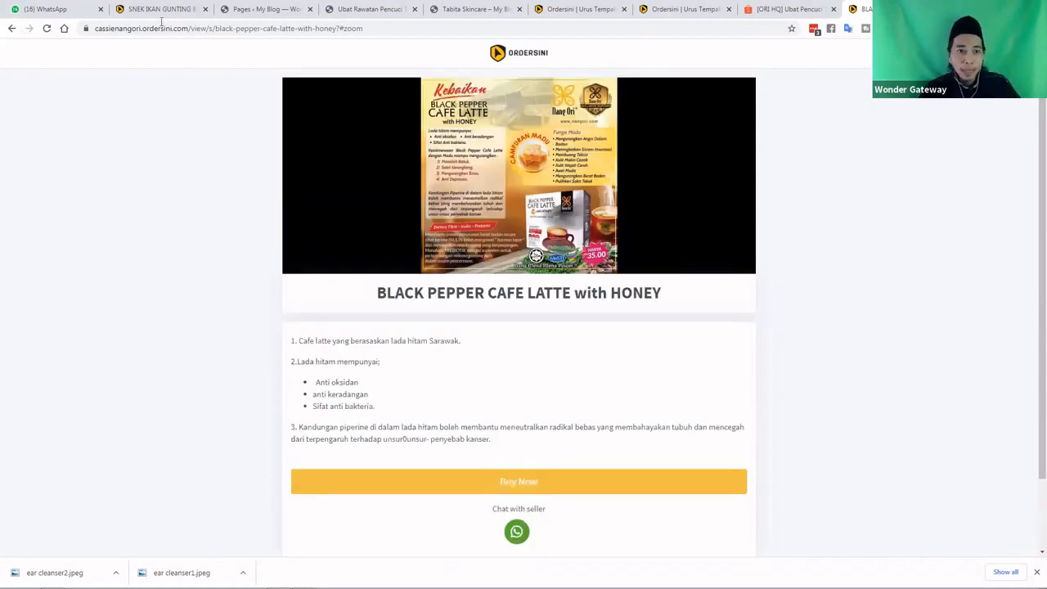
click(261, 9)
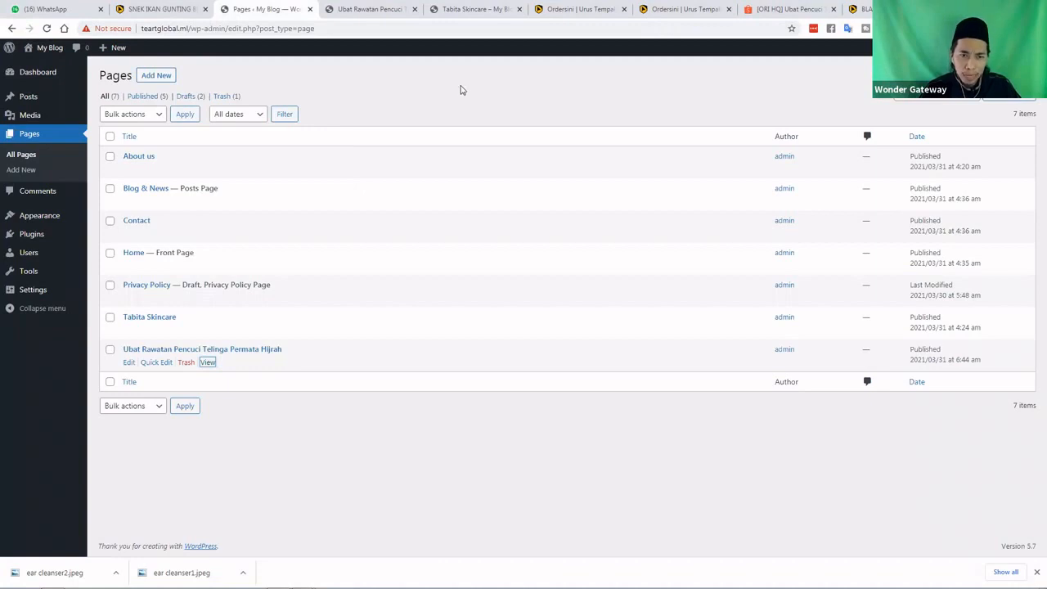
click(373, 9)
scroll(488, 186, up, 12)
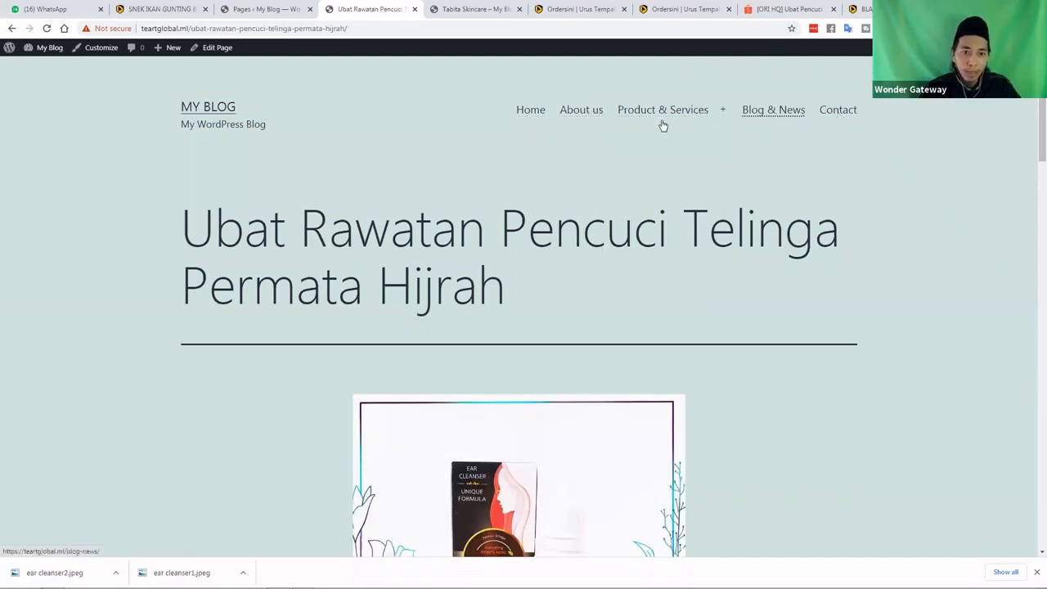
click(267, 12)
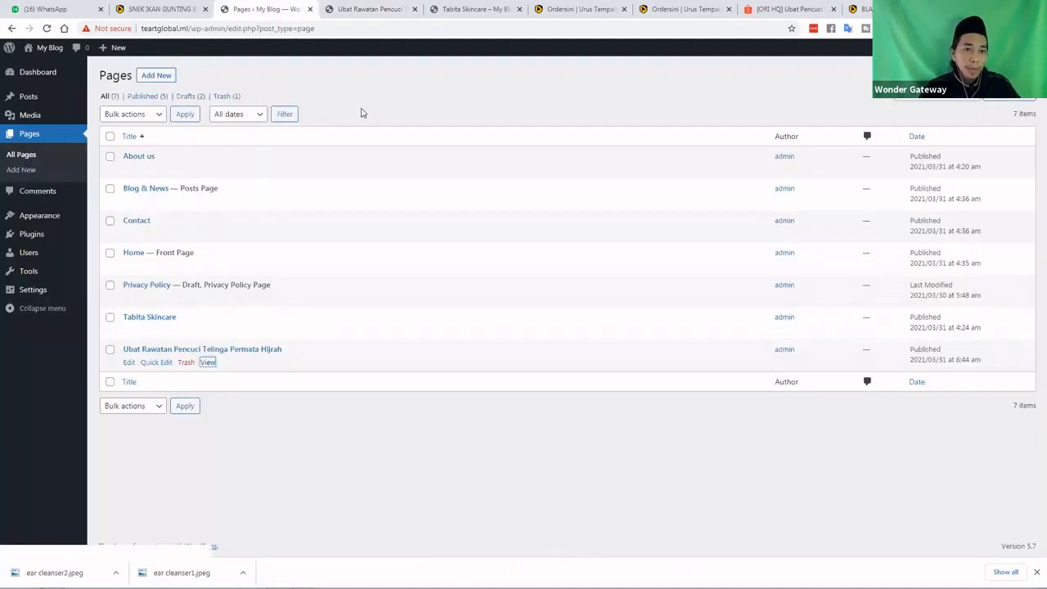
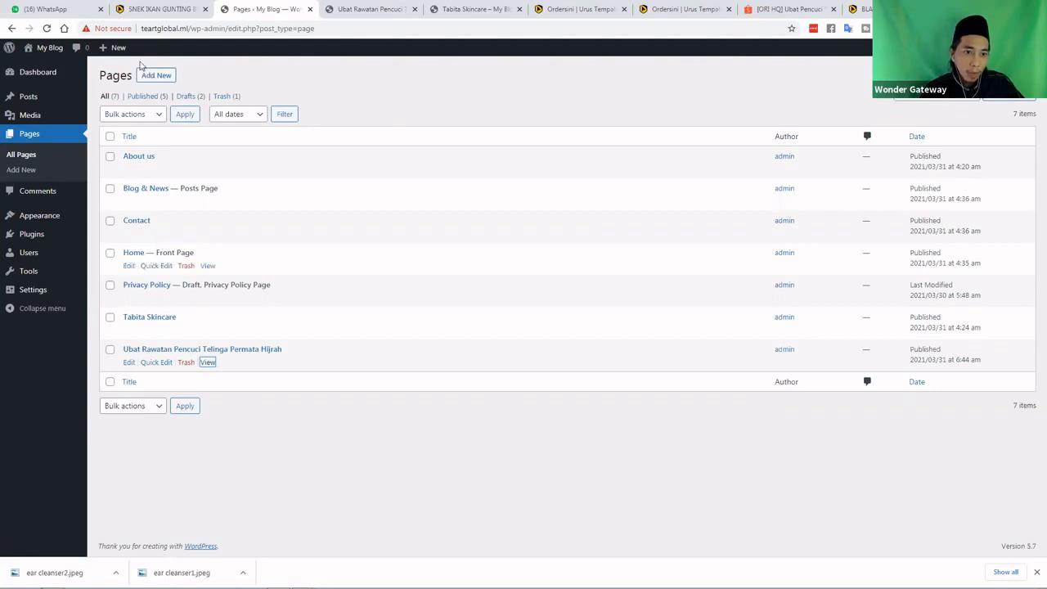
Open the Home page from the Pages list for editing in the block editor
click(129, 266)
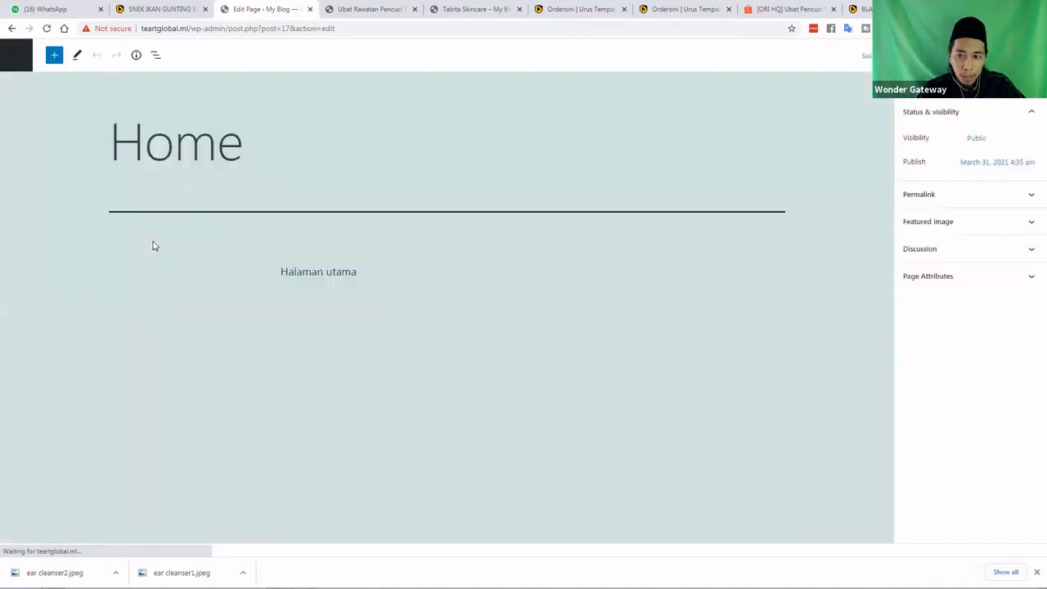
Delete the 'Halaman utama' text from the Home page
click(283, 274)
click(405, 281)
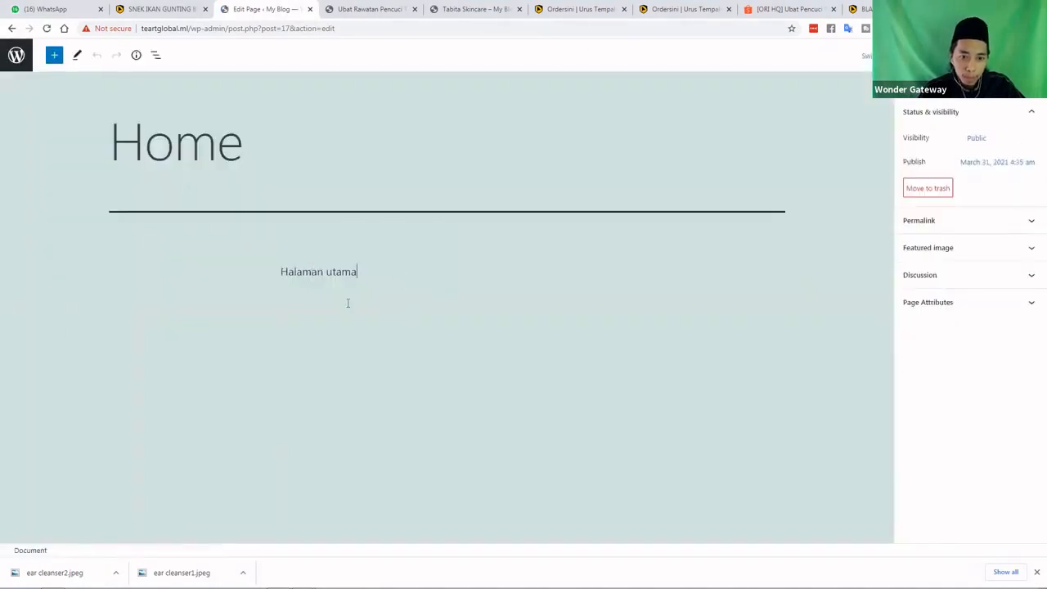
click(349, 274)
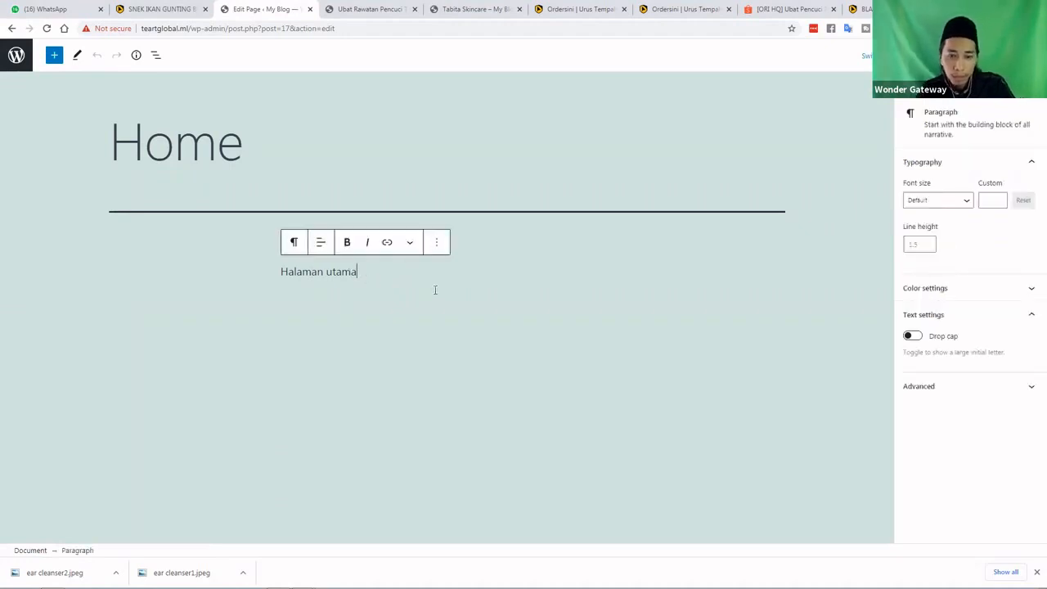
key(BackSpace)
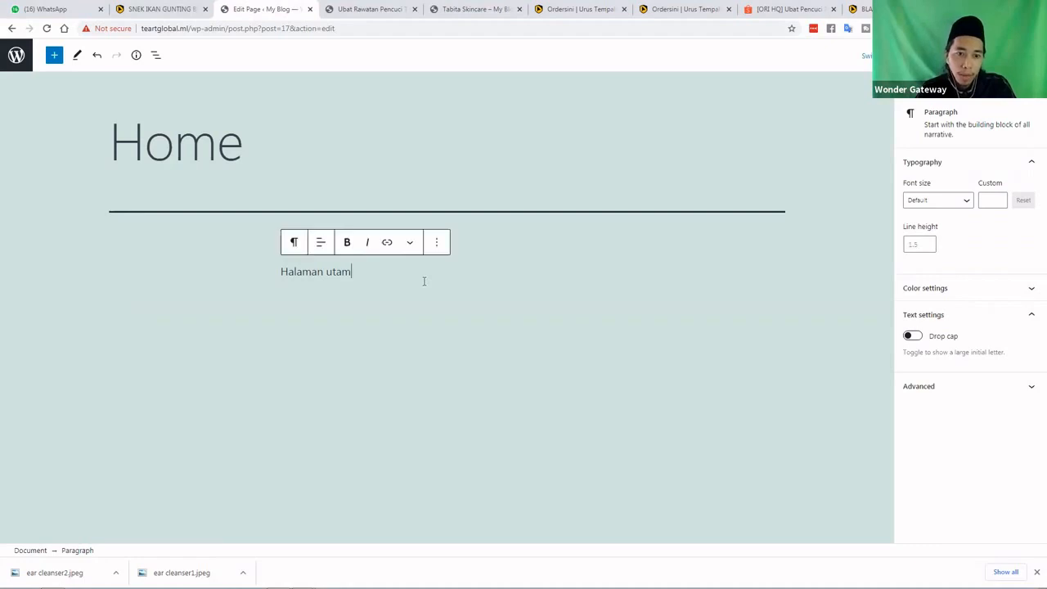
key(BackSpace)
key(BackSpace)
key(BackSpace)
key(BackSpace)
key(BackSpace)
key(BackSpace)
key(BackSpace)
key(BackSpace)
key(BackSpace)
key(BackSpace)
key(BackSpace)
key(BackSpace)
Insert an empty Classic block in its place and open a new browser tab
click(603, 271)
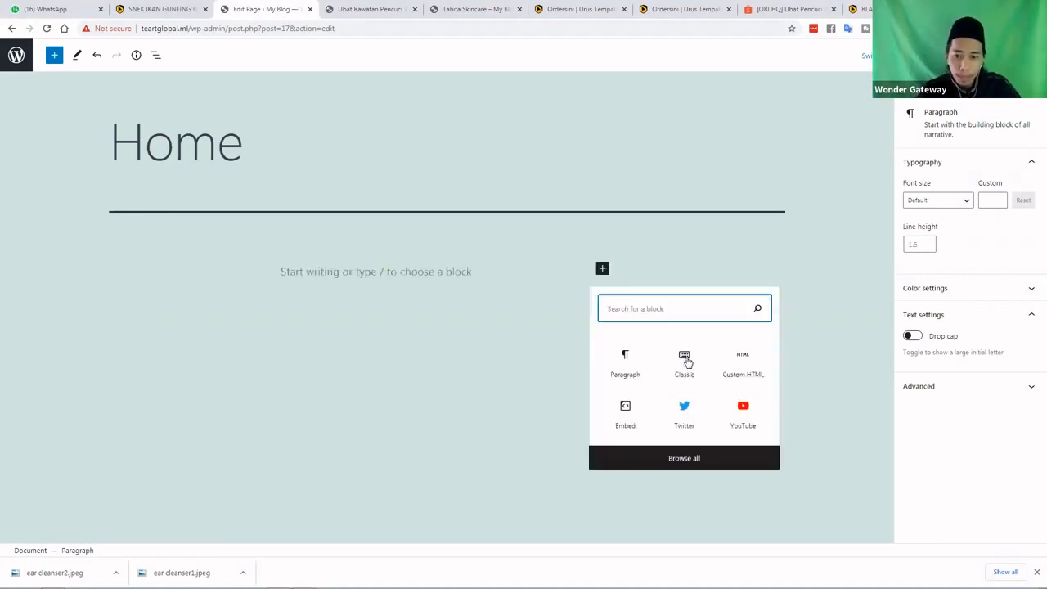
click(687, 358)
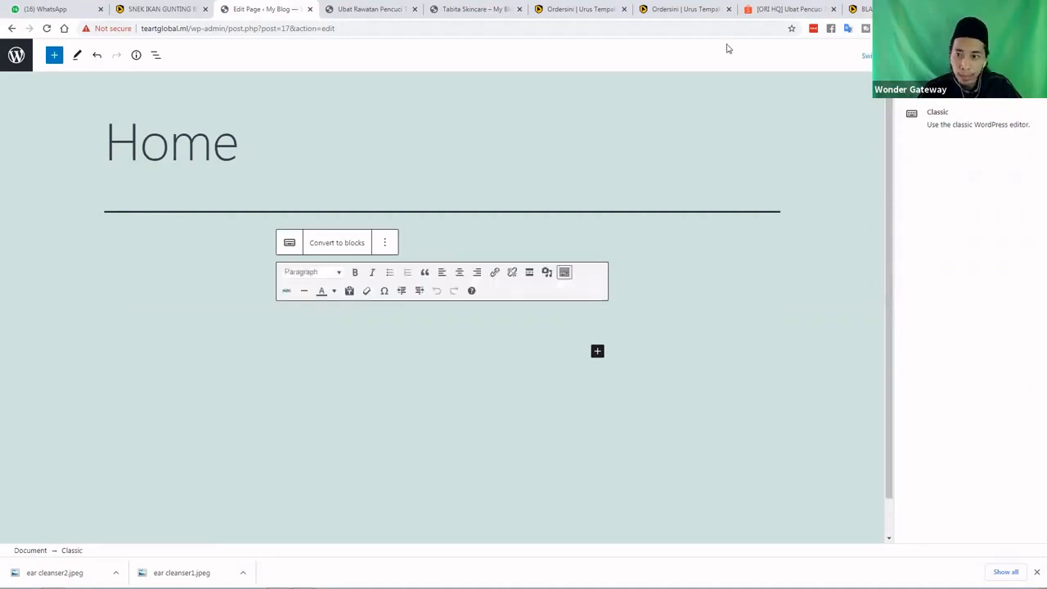
key(ctrl+t)
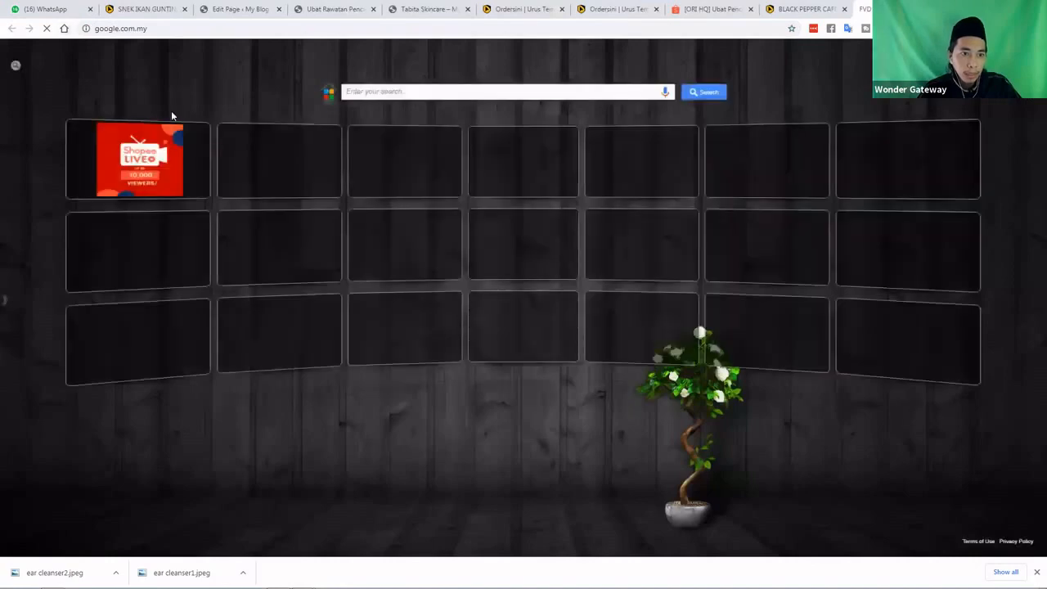
Search Google Images for 'HEADER web' and browse the results
click(374, 311)
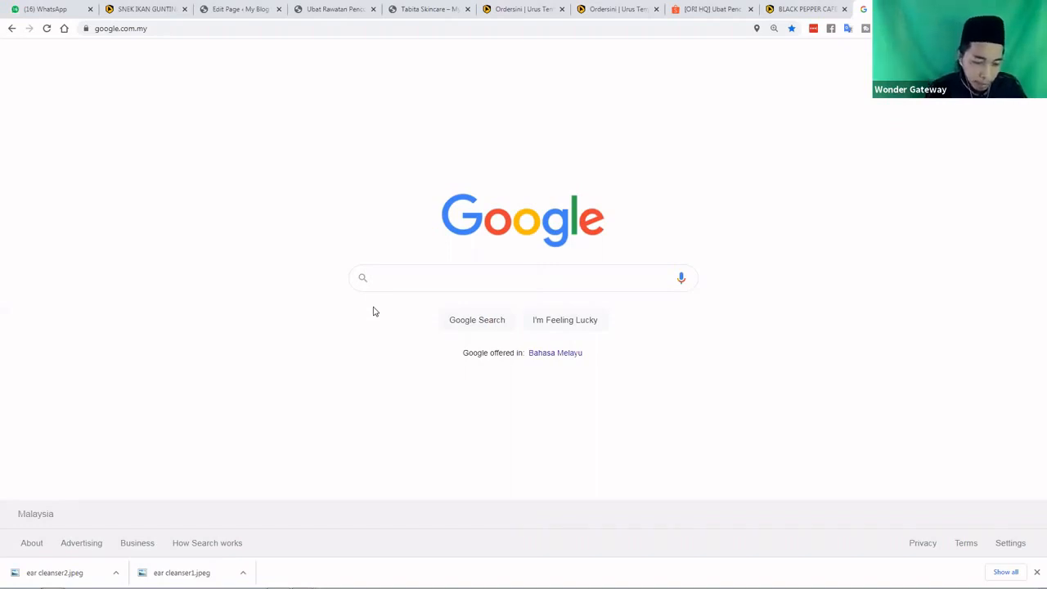
text(HEADER)
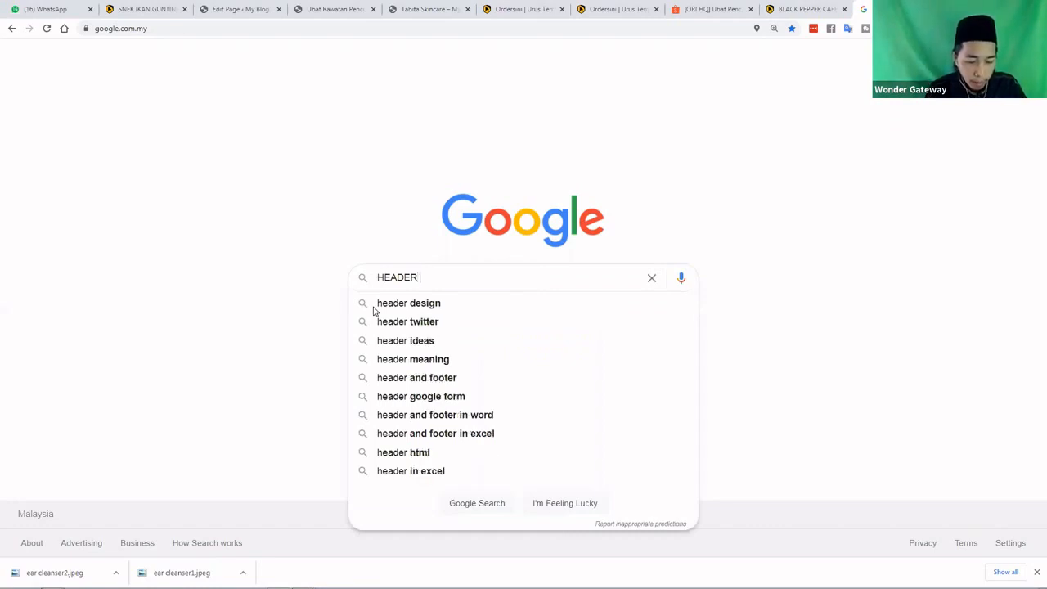
text( we)
text(b)
key(Return)
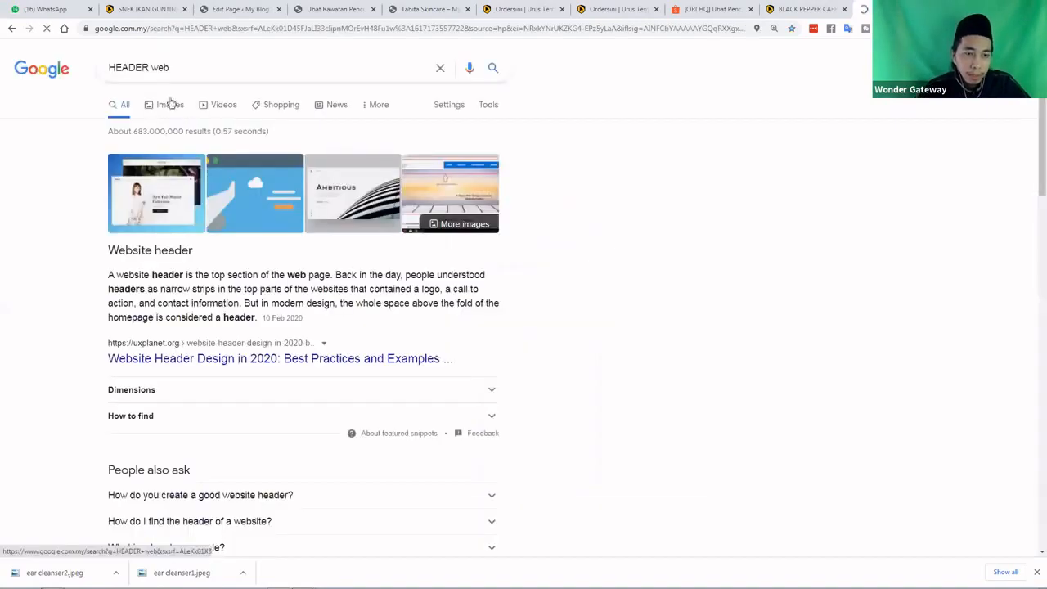
click(171, 103)
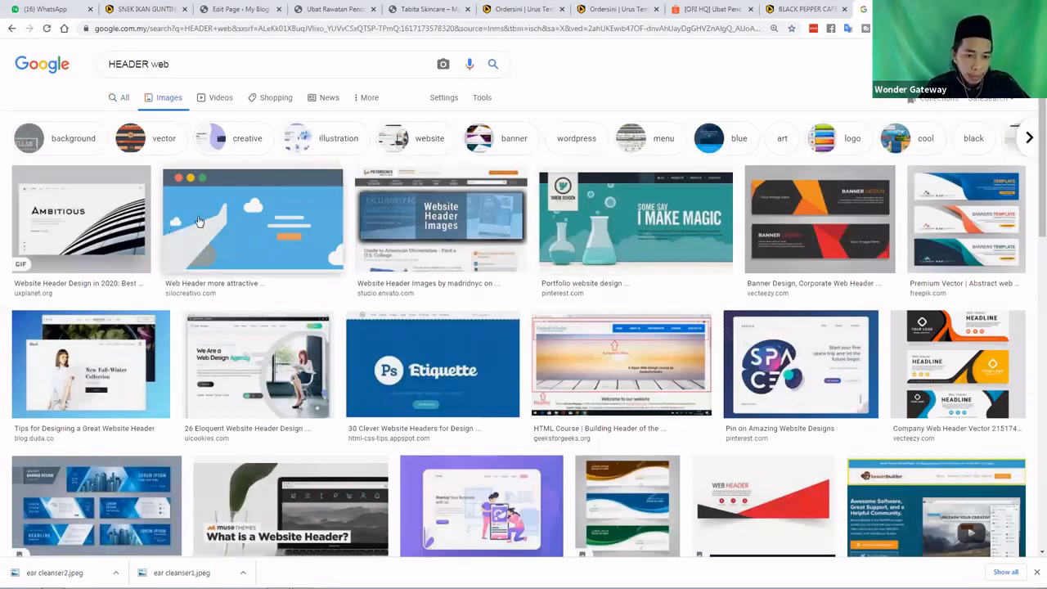
scroll(207, 225, down, 2)
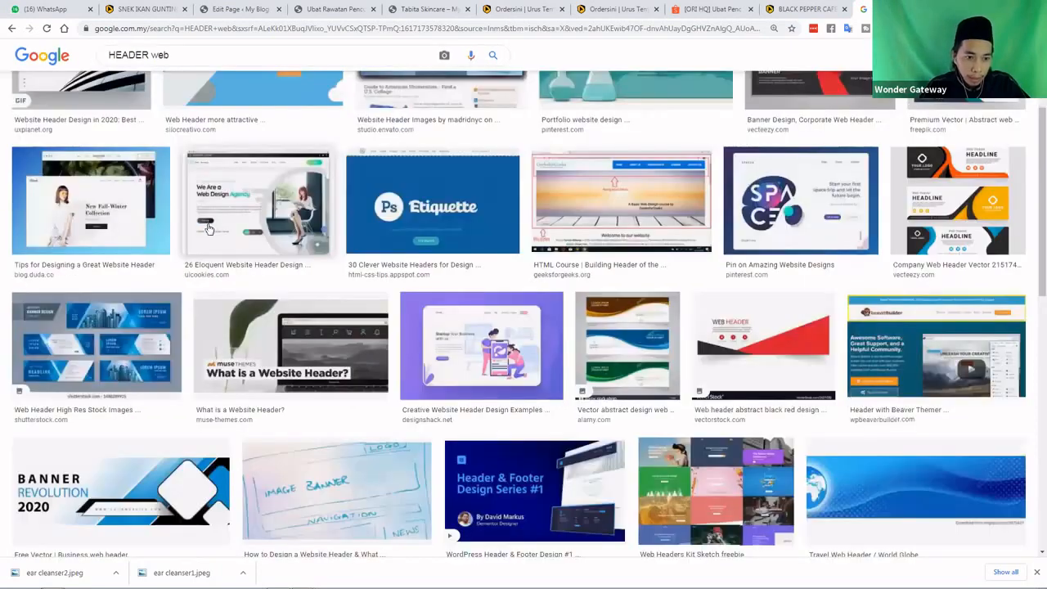
scroll(209, 230, down, 1)
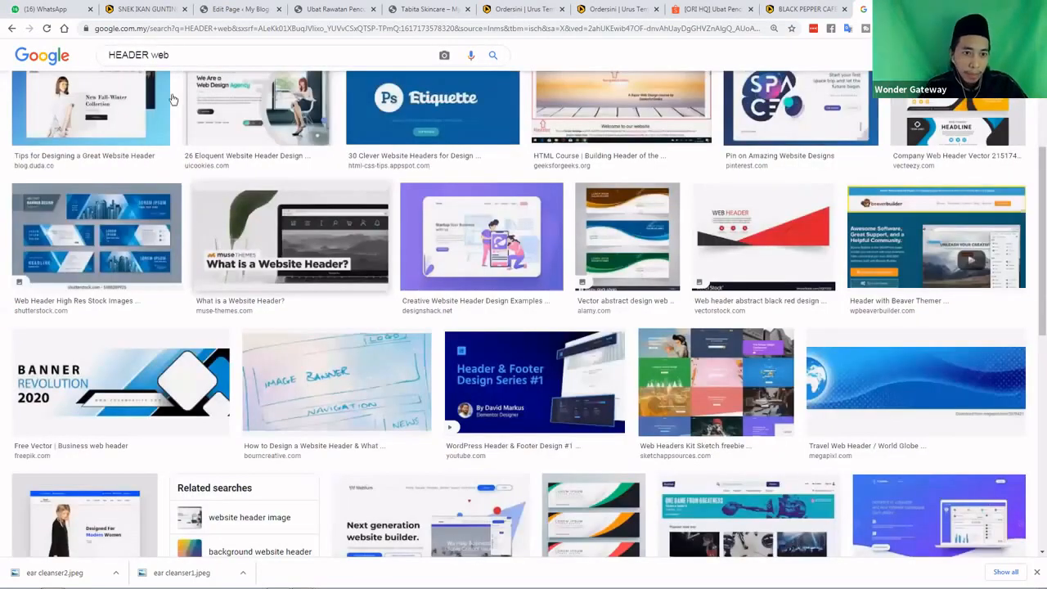
Change the image search to 'banner web' and scroll through the results
click(152, 66)
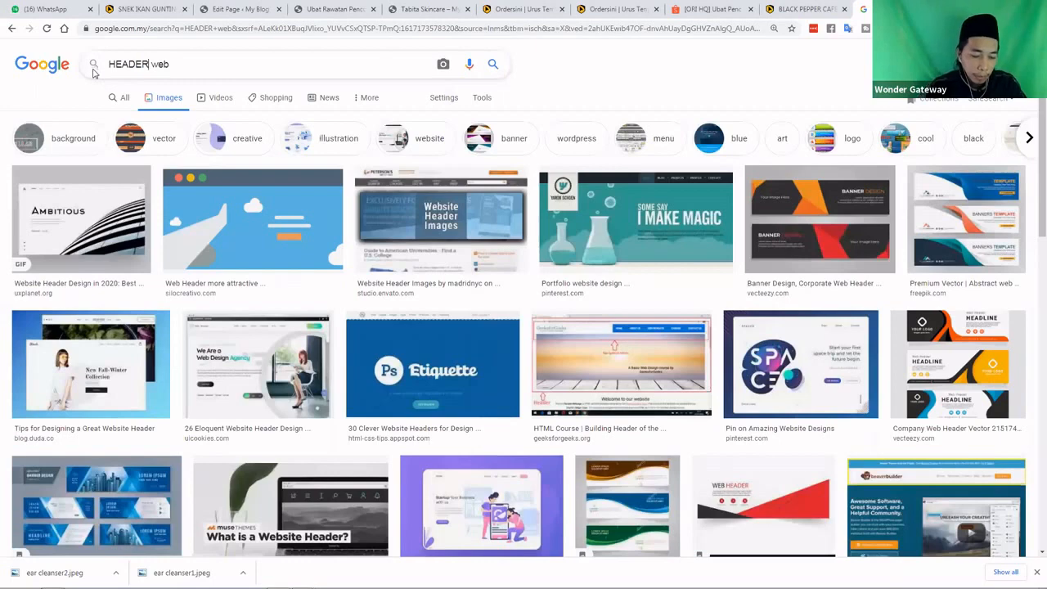
key(shift+Home)
text(banner)
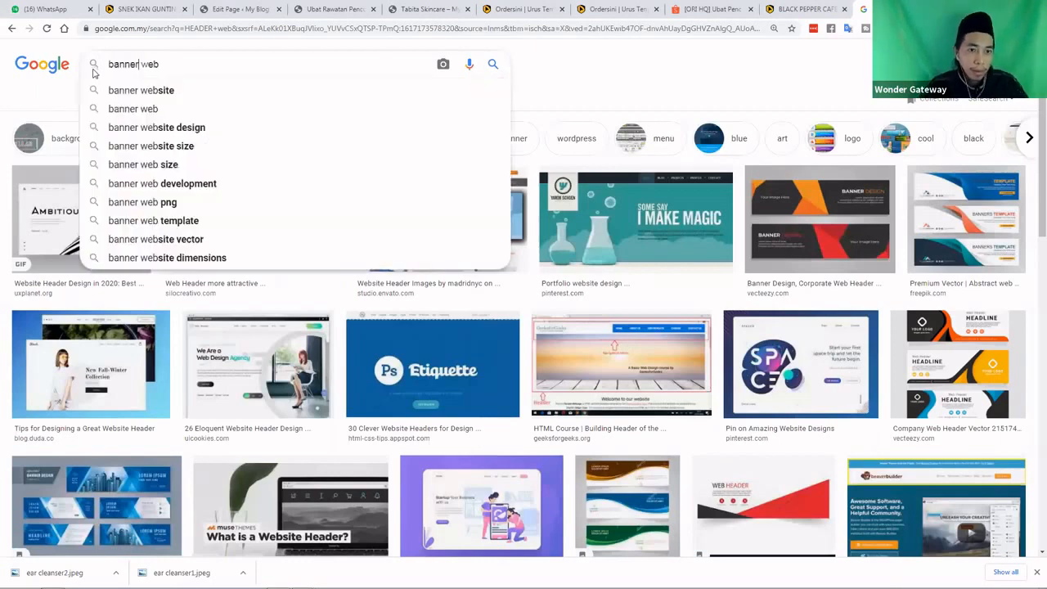
key(Return)
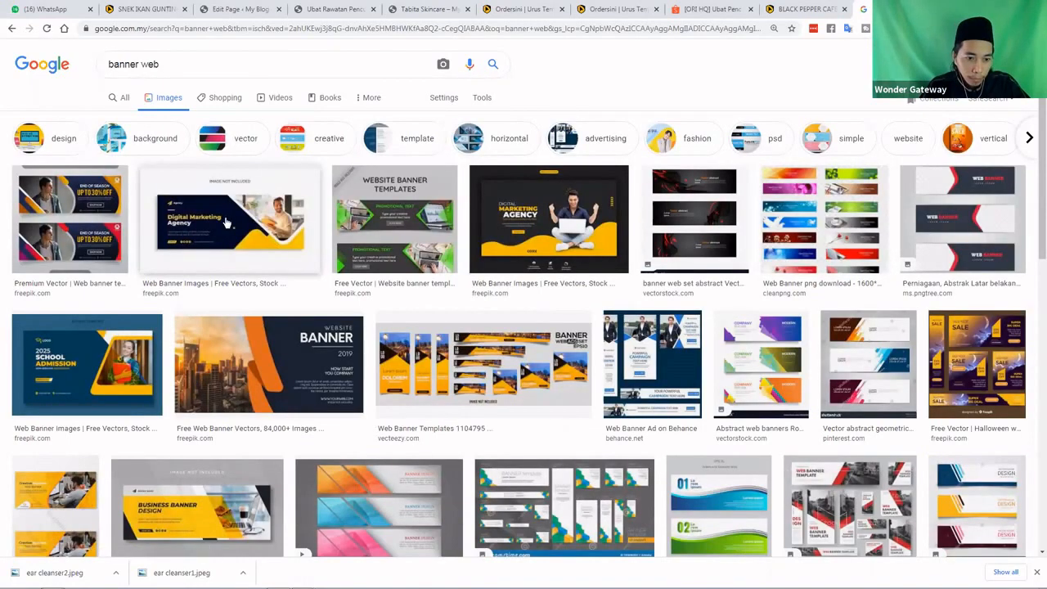
scroll(227, 222, down, 1)
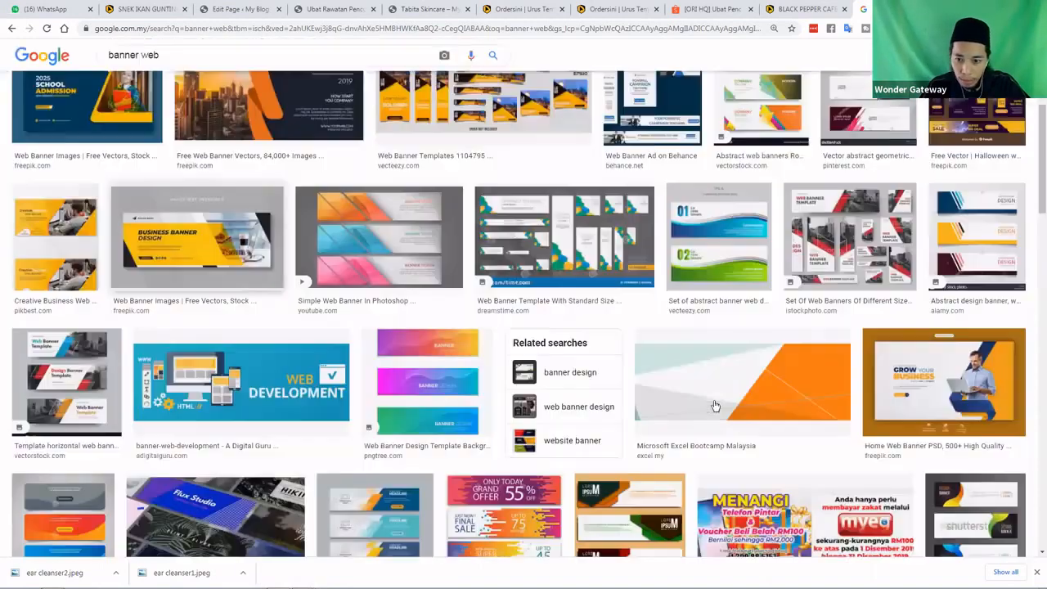
scroll(725, 391, down, 3)
Open the orange 960×311 excel.my banner image in its own new tab
click(725, 391)
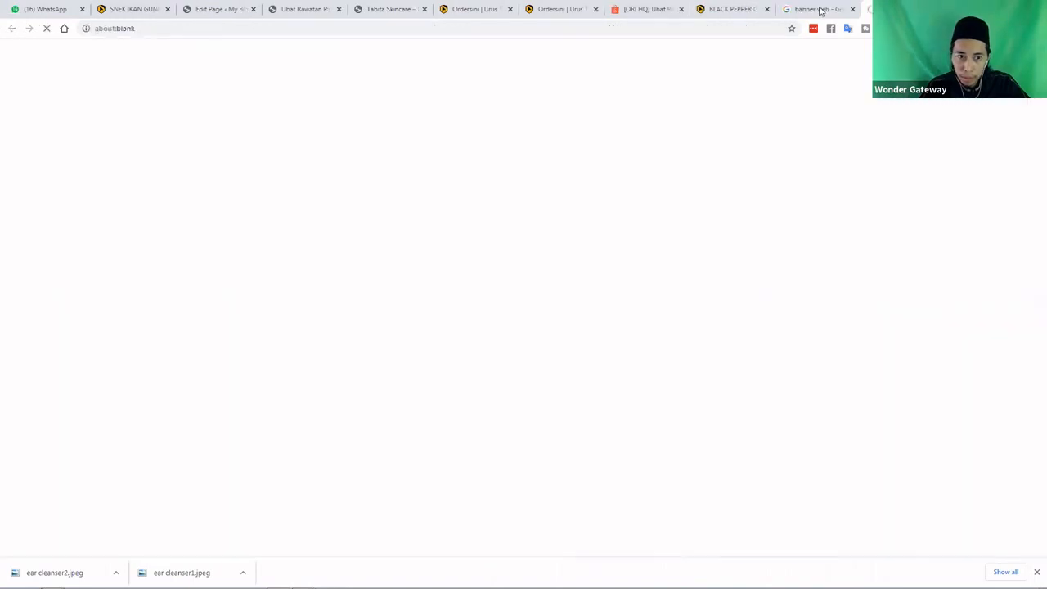
click(818, 9)
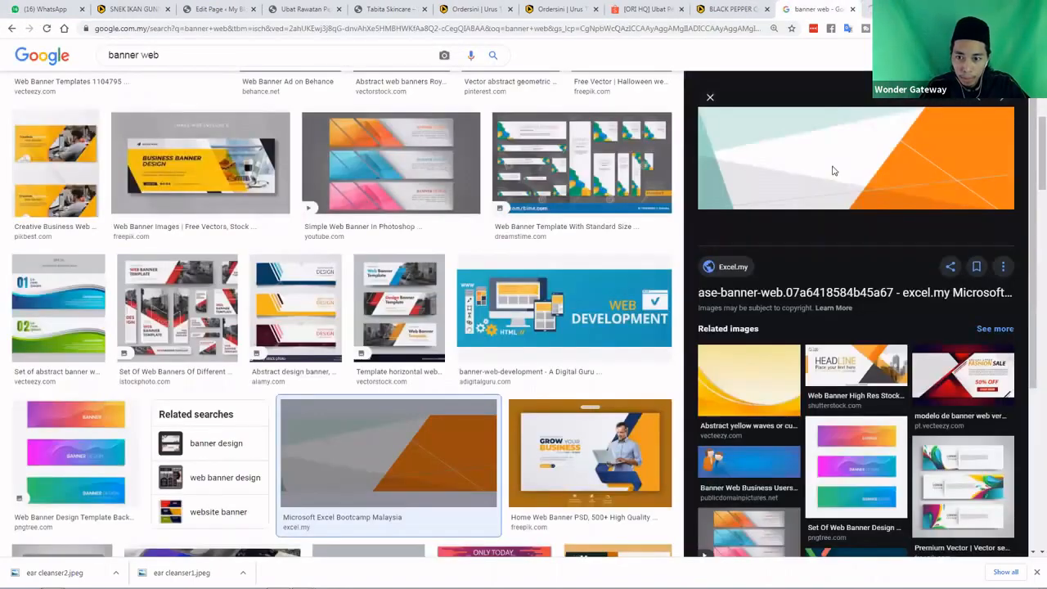
right_click(833, 170)
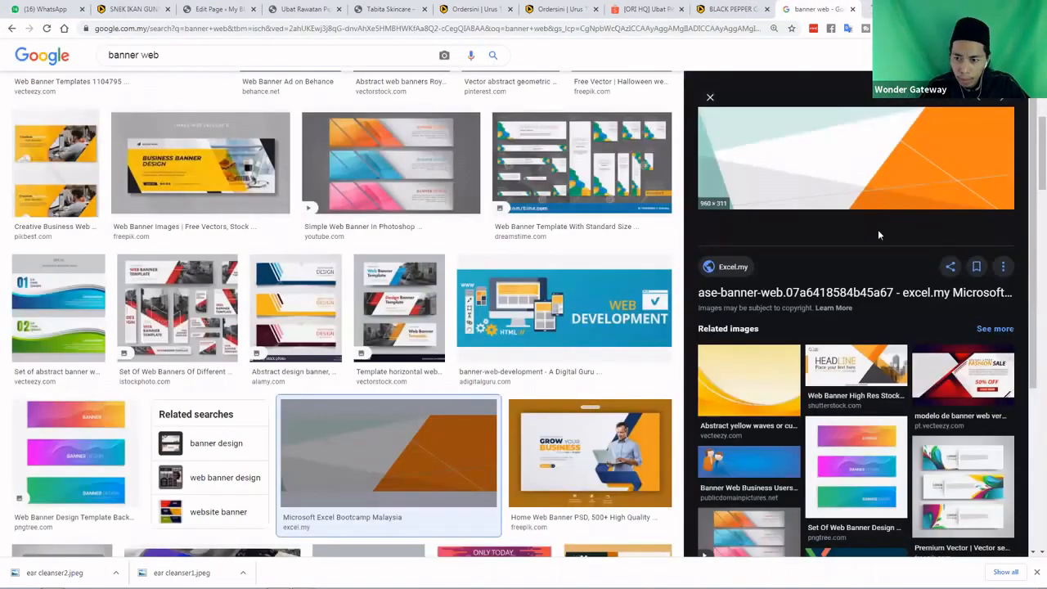
click(883, 270)
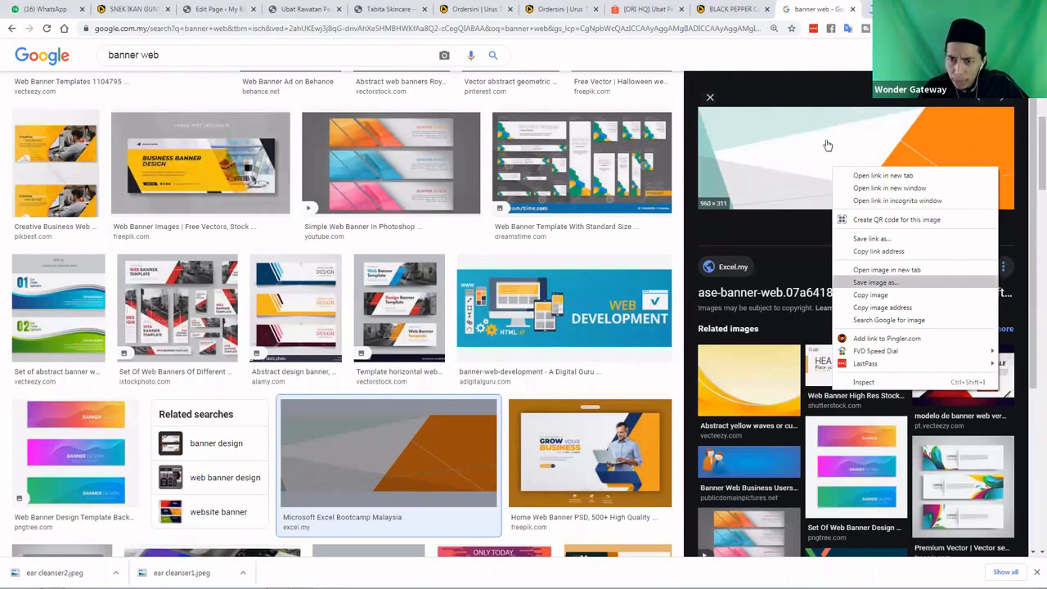
click(836, 10)
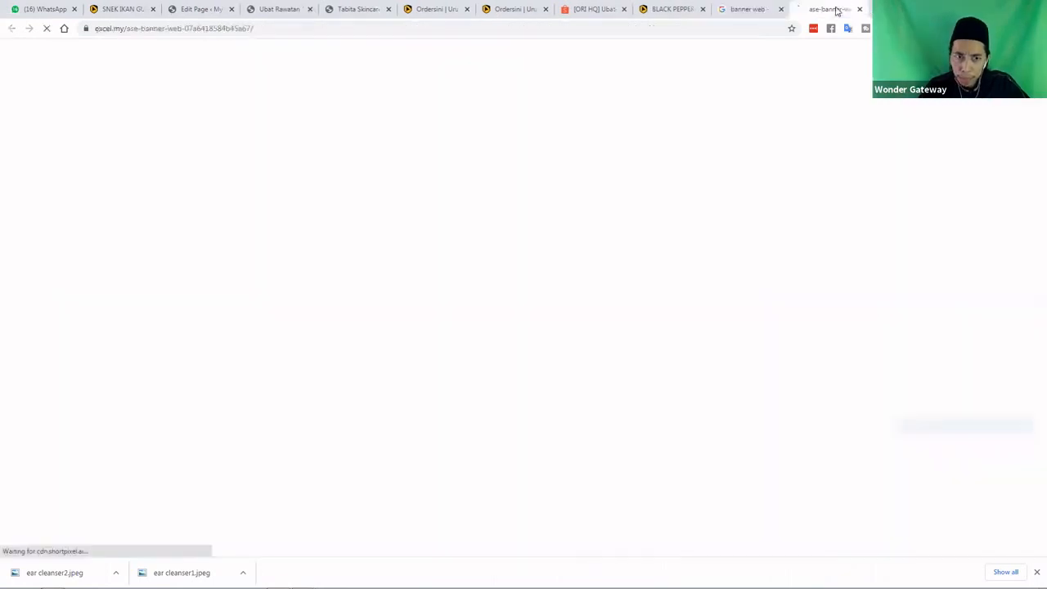
Save the banner as 'banner website.jpg' and return to the WordPress editor tab
right_click(610, 259)
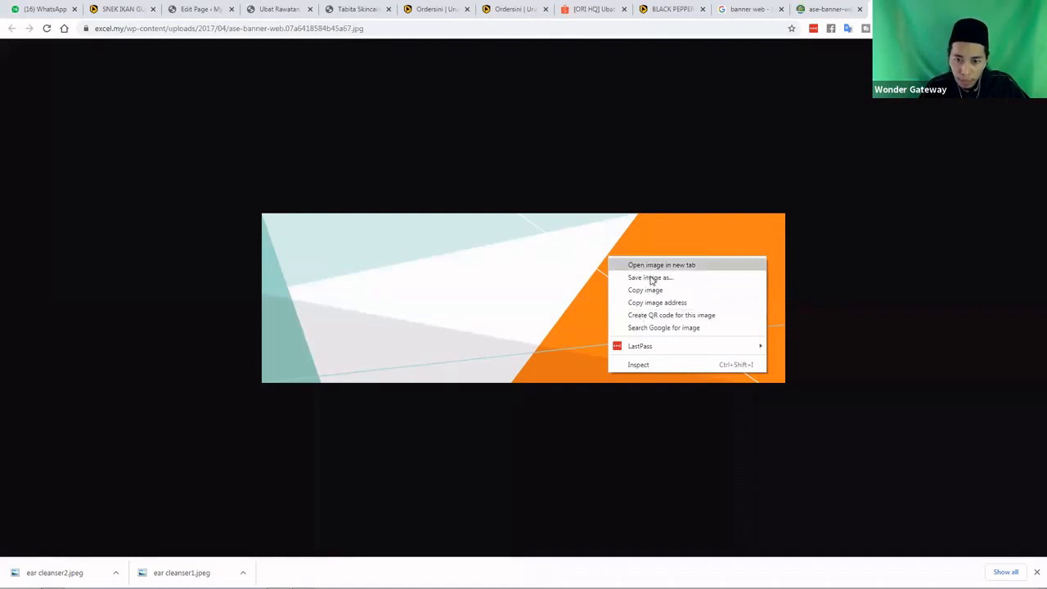
click(652, 279)
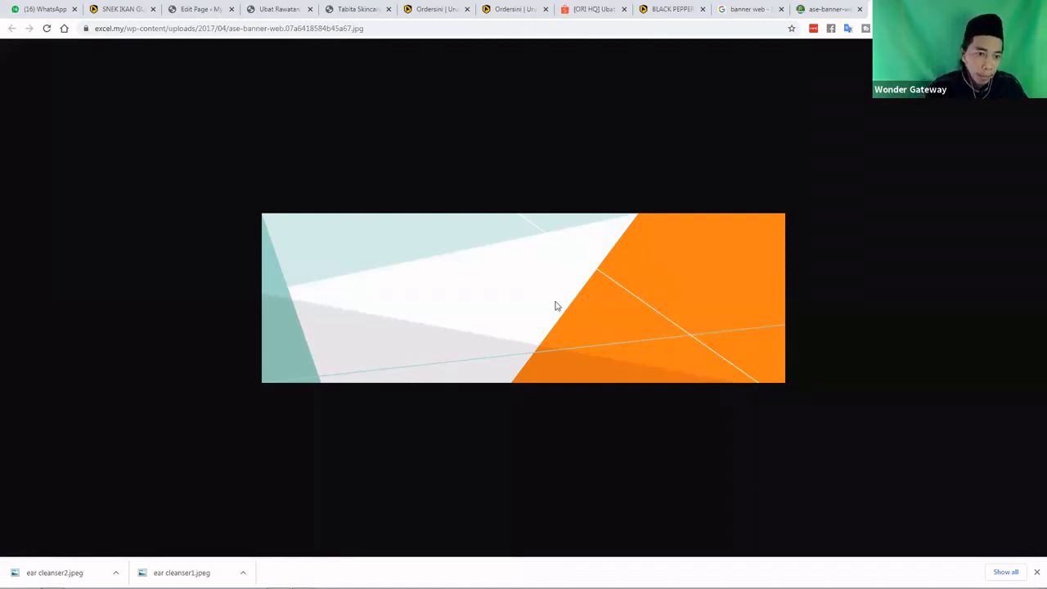
text(bann)
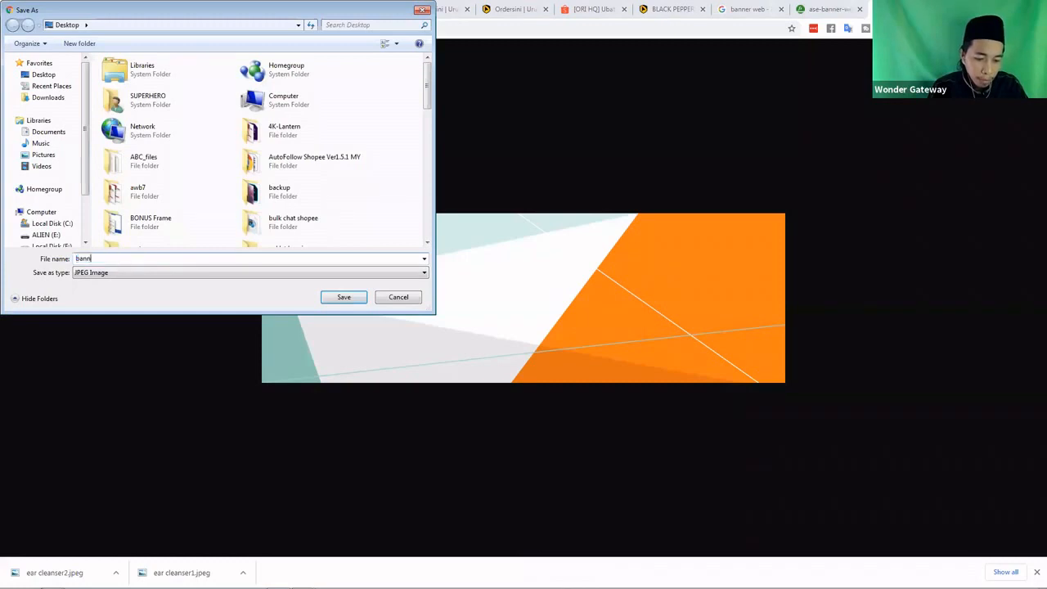
text(er website)
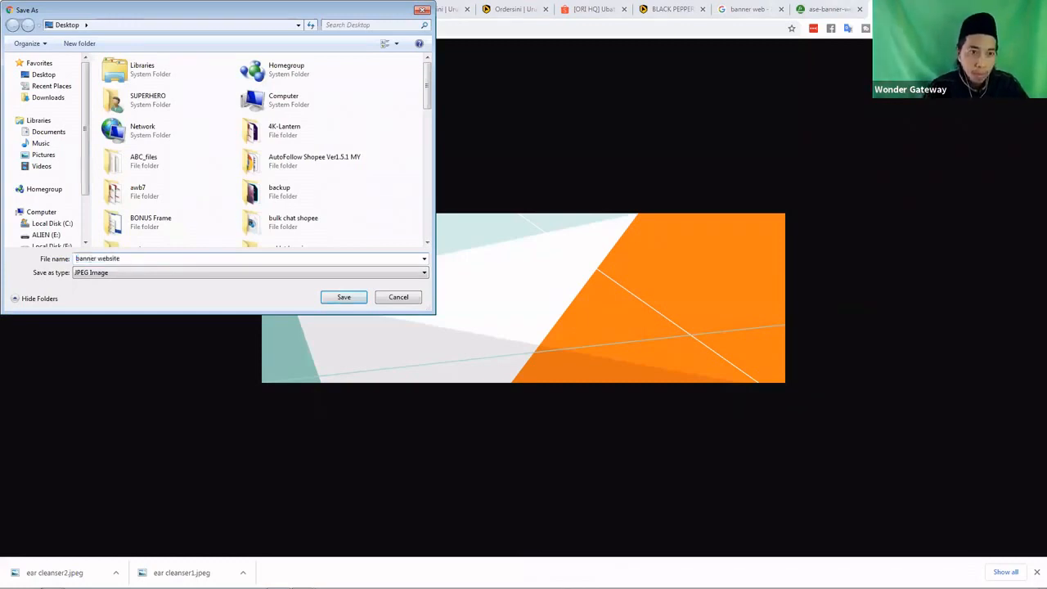
key(Return)
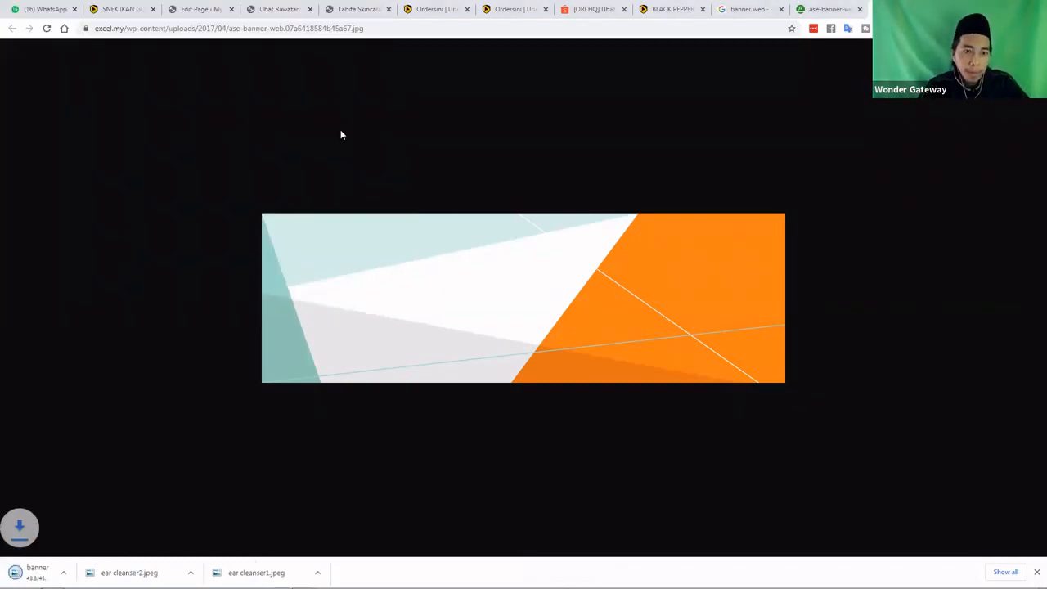
click(184, 11)
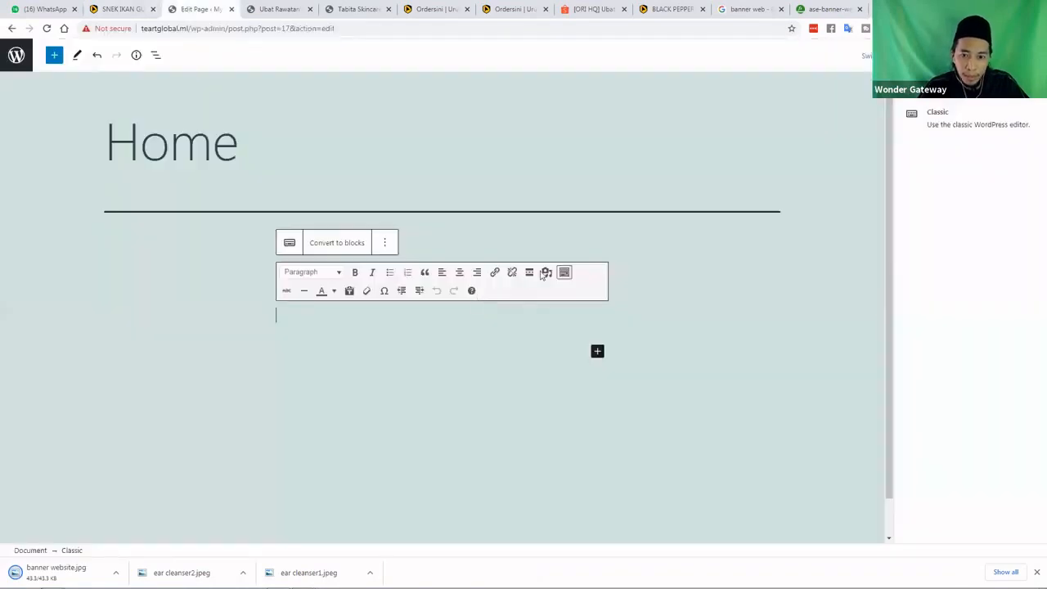
Upload banner website.jpg via Add Media and insert it into the Classic block with no link
click(547, 273)
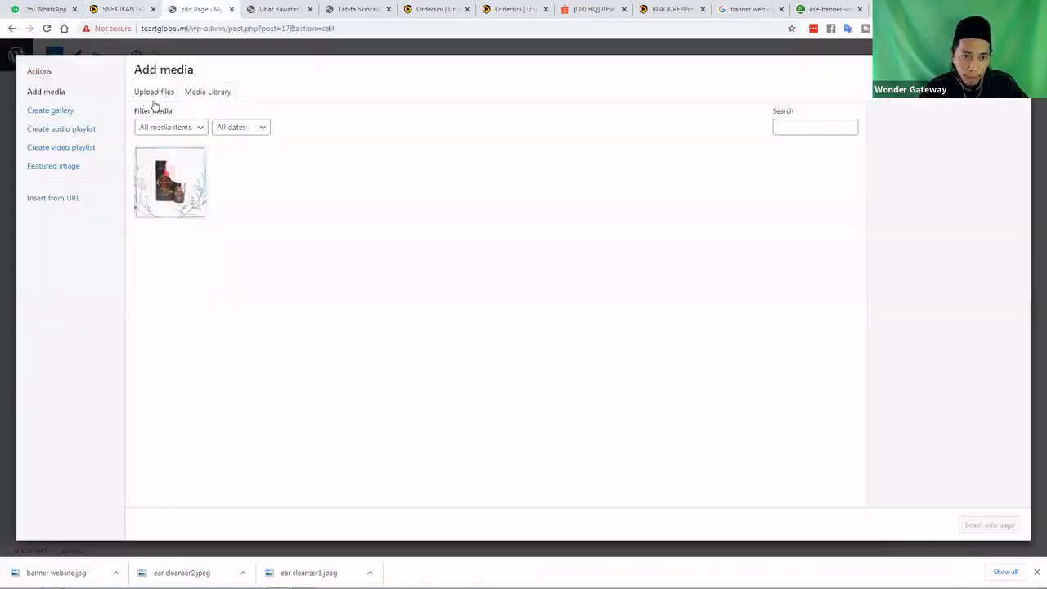
click(155, 98)
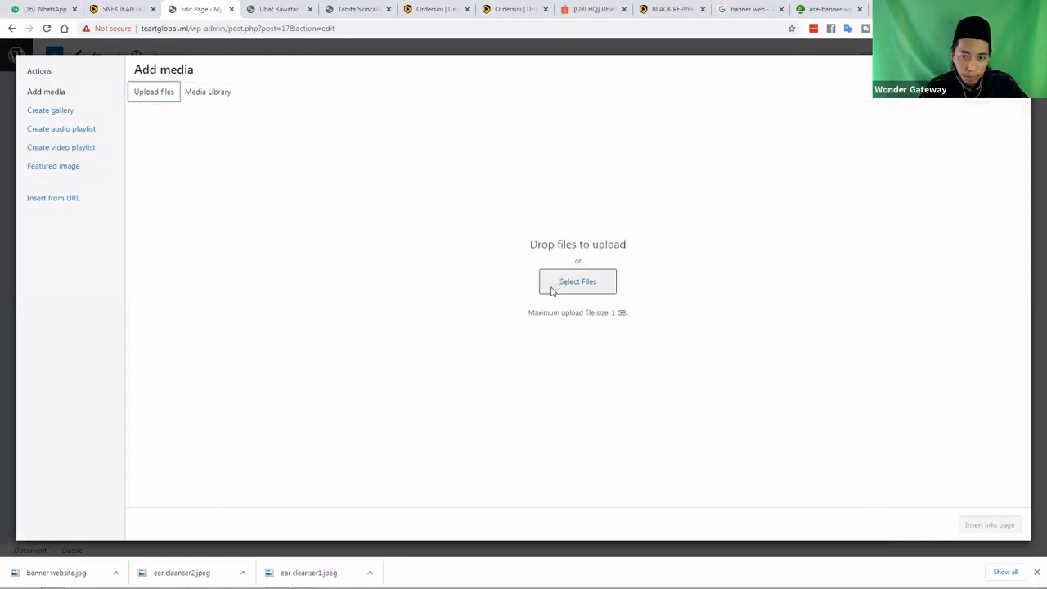
click(555, 290)
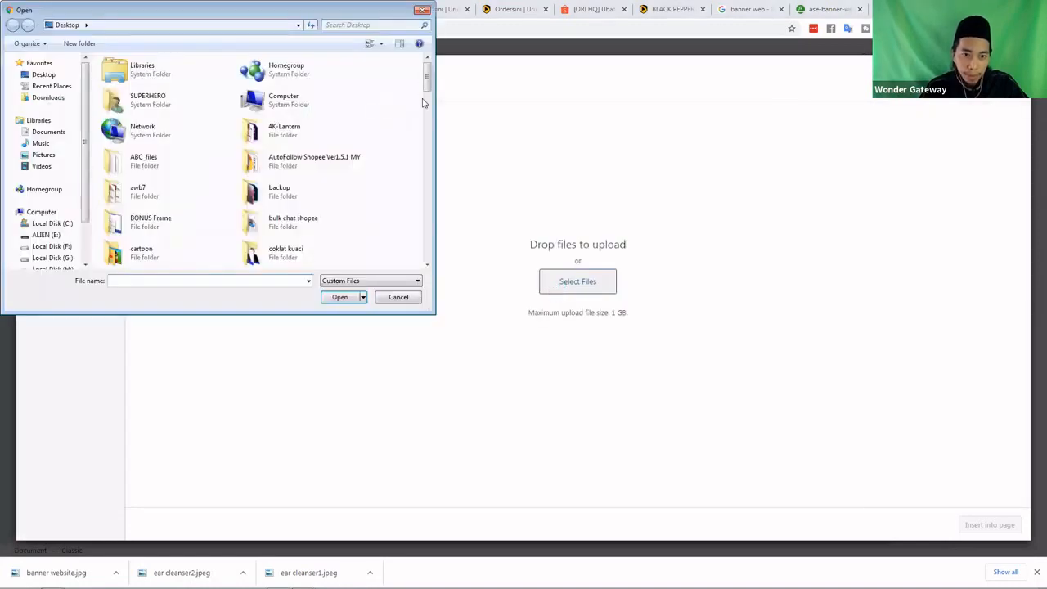
scroll(423, 140, down, 3)
scroll(423, 168, down, 3)
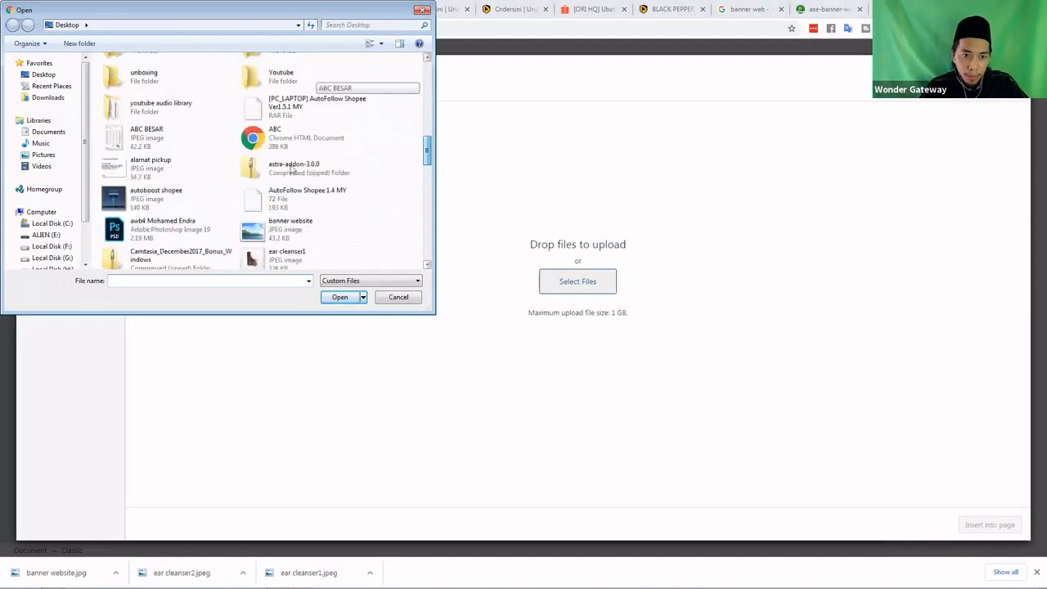
double_click(291, 160)
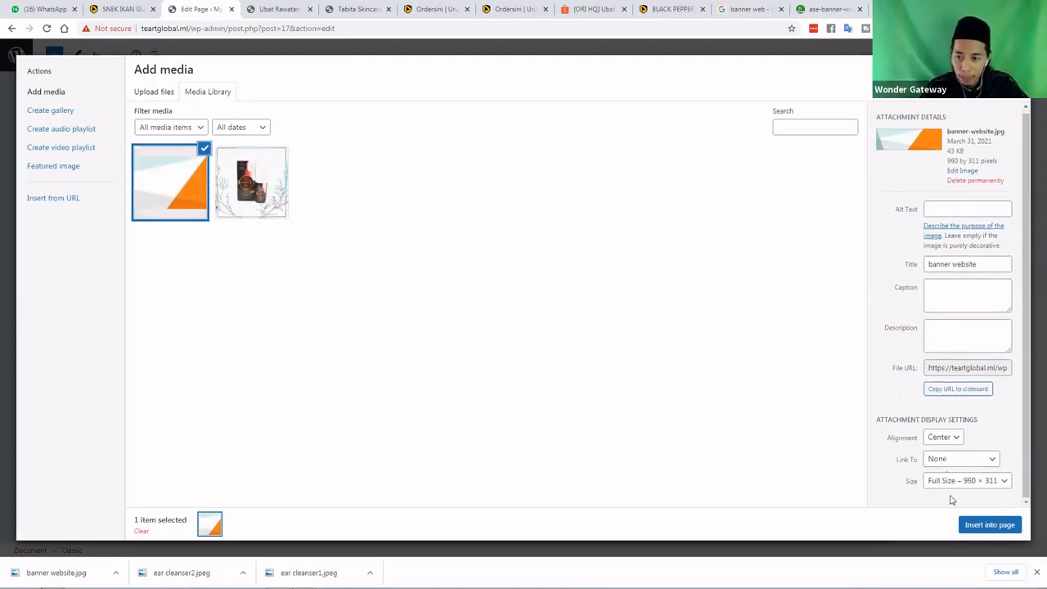
click(939, 460)
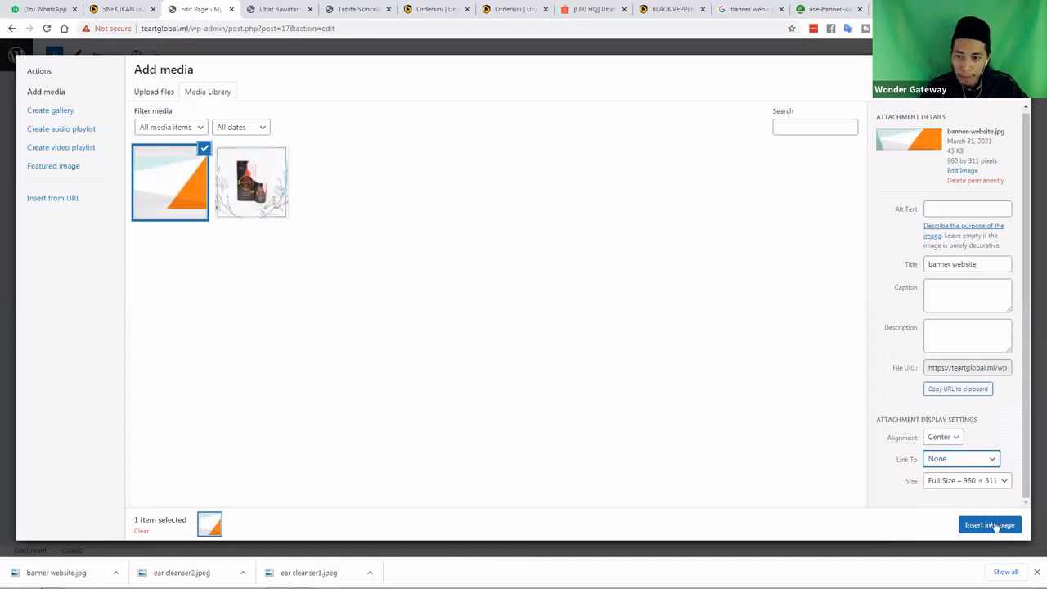
click(995, 526)
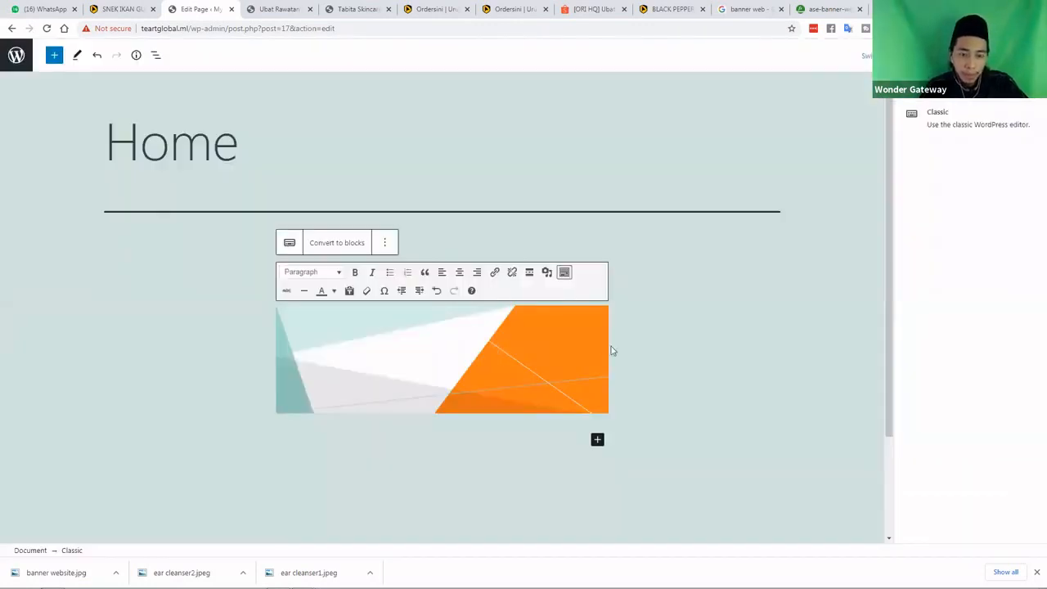
scroll(618, 346, down, 2)
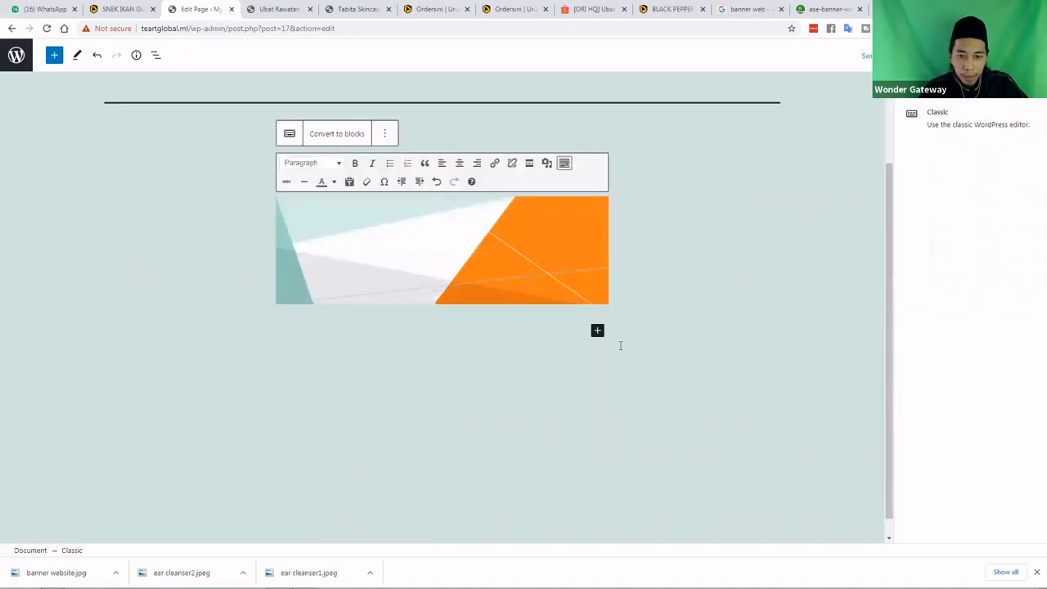
click(239, 177)
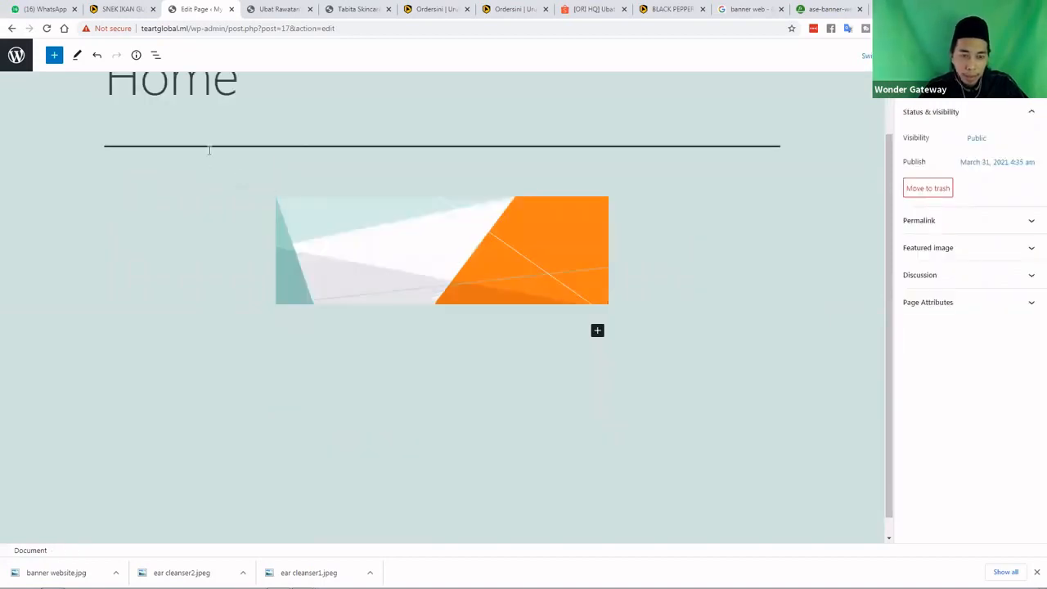
scroll(230, 172, up, 1)
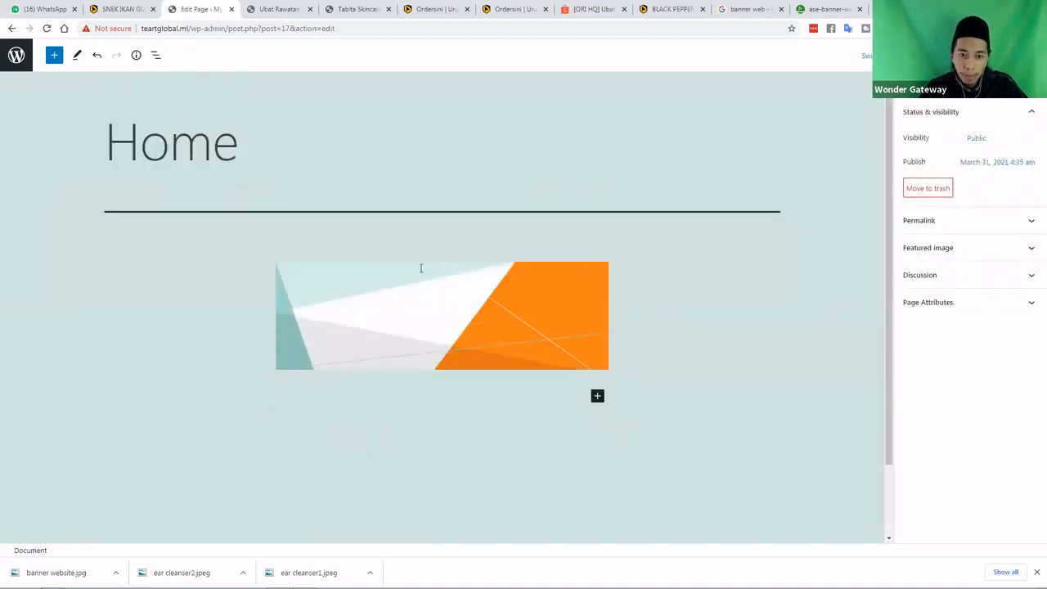
scroll(422, 268, down, 1)
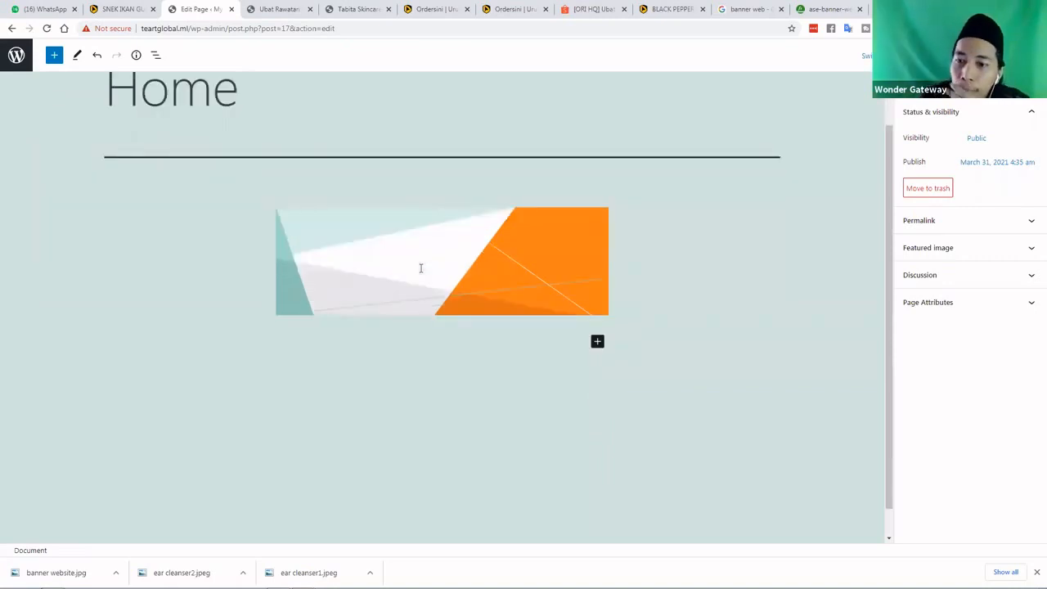
click(958, 222)
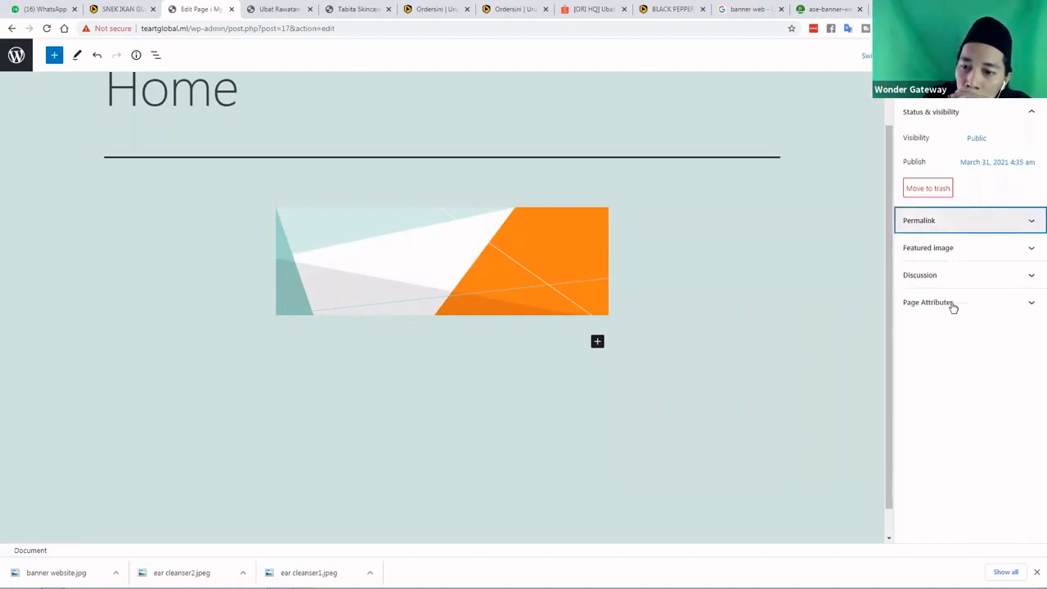
click(952, 304)
click(944, 276)
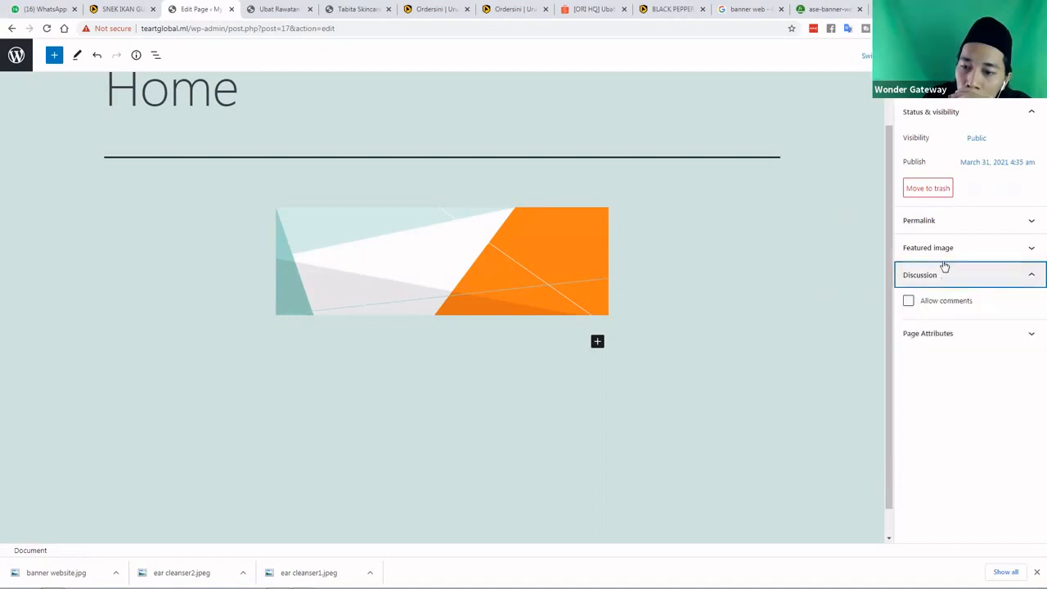
click(941, 252)
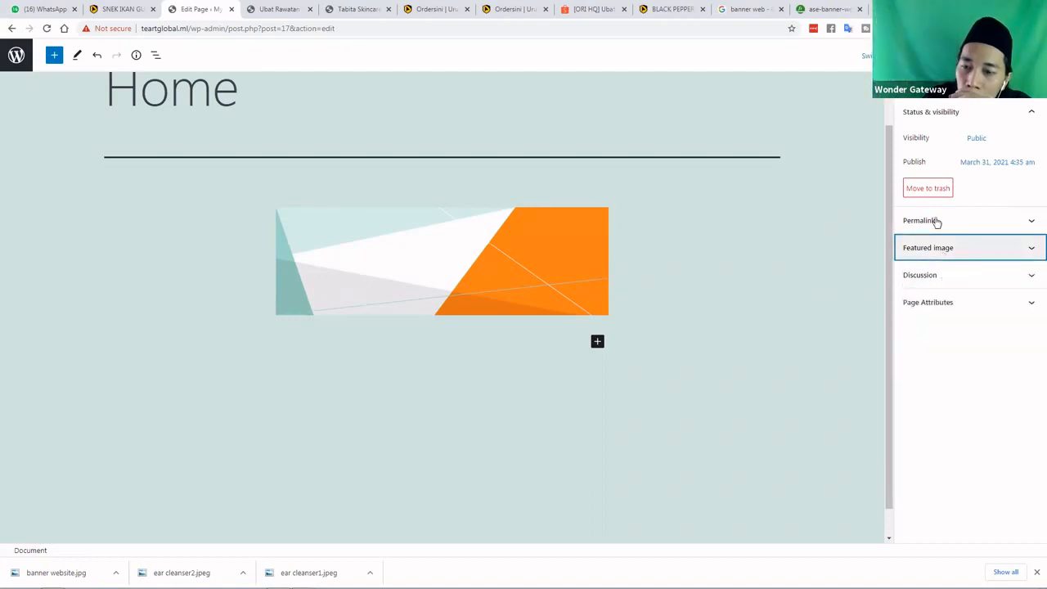
click(938, 221)
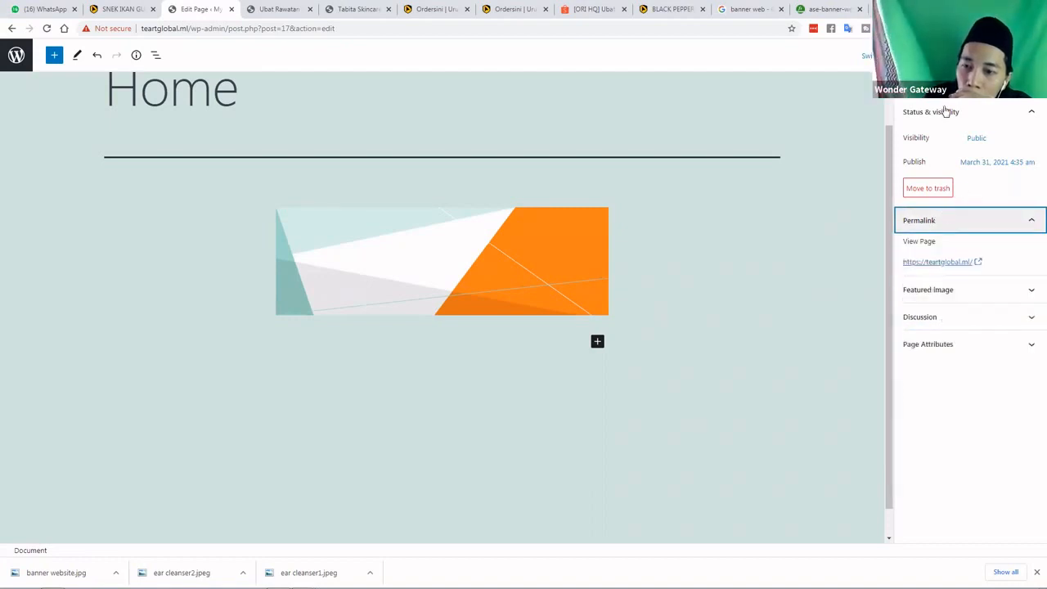
click(939, 221)
click(947, 87)
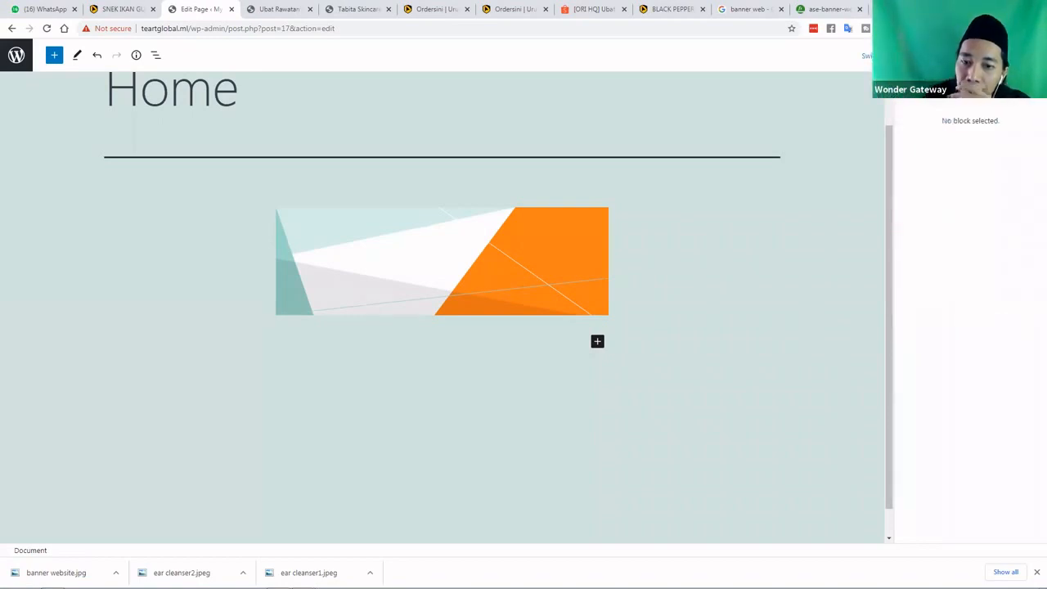
click(915, 87)
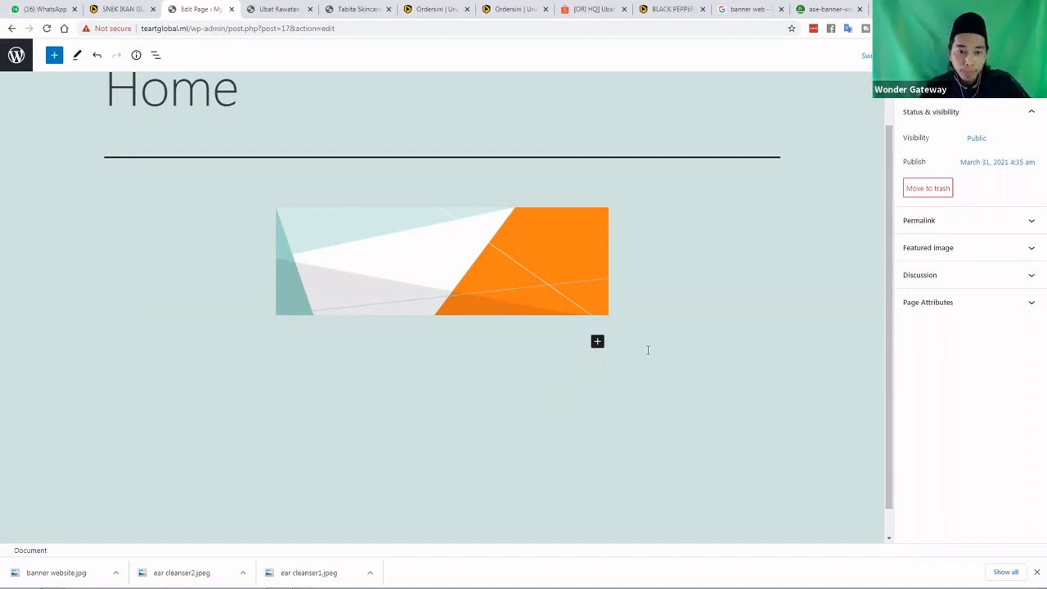
scroll(648, 350, down, 1)
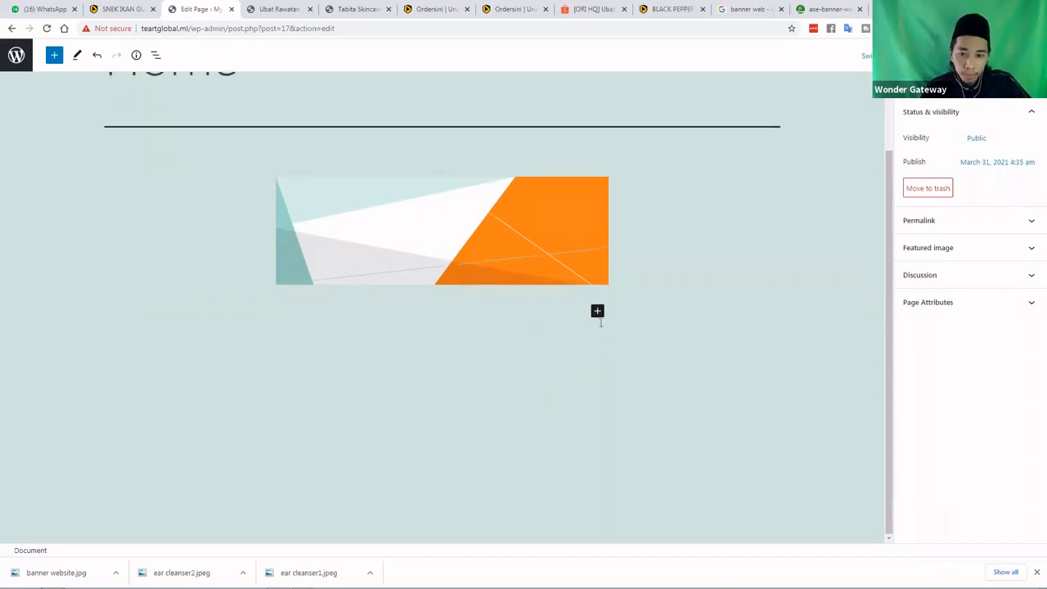
Add a Buttons block from the Design section of the full block library
click(598, 313)
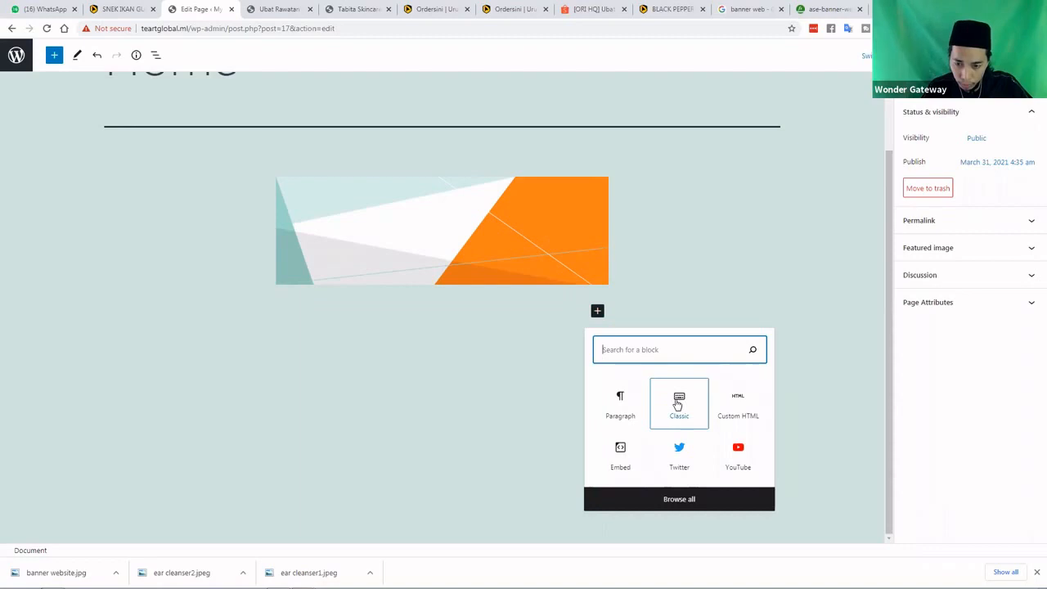
click(677, 501)
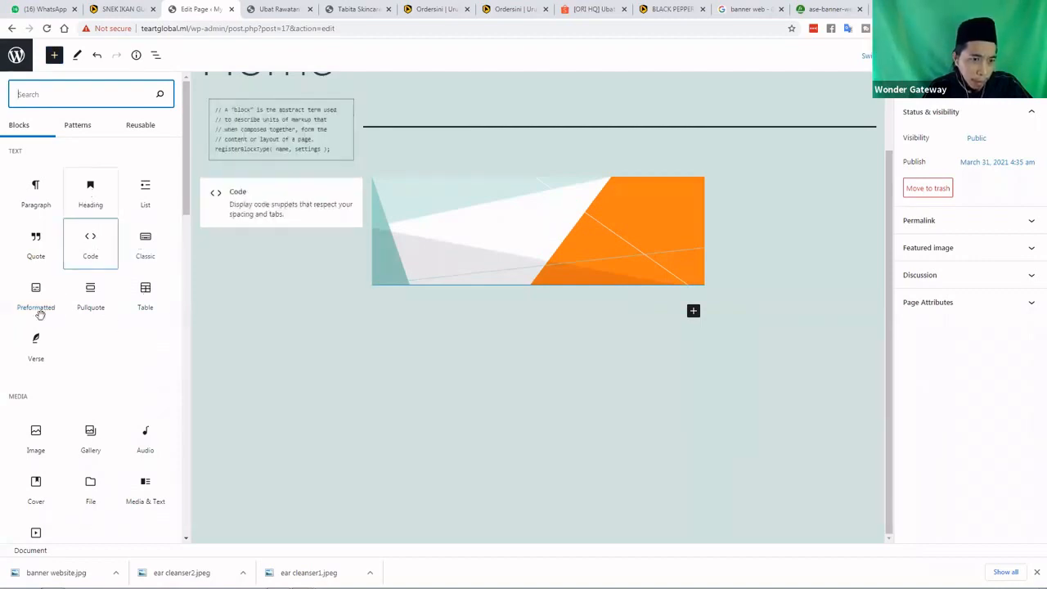
scroll(145, 327, down, 1)
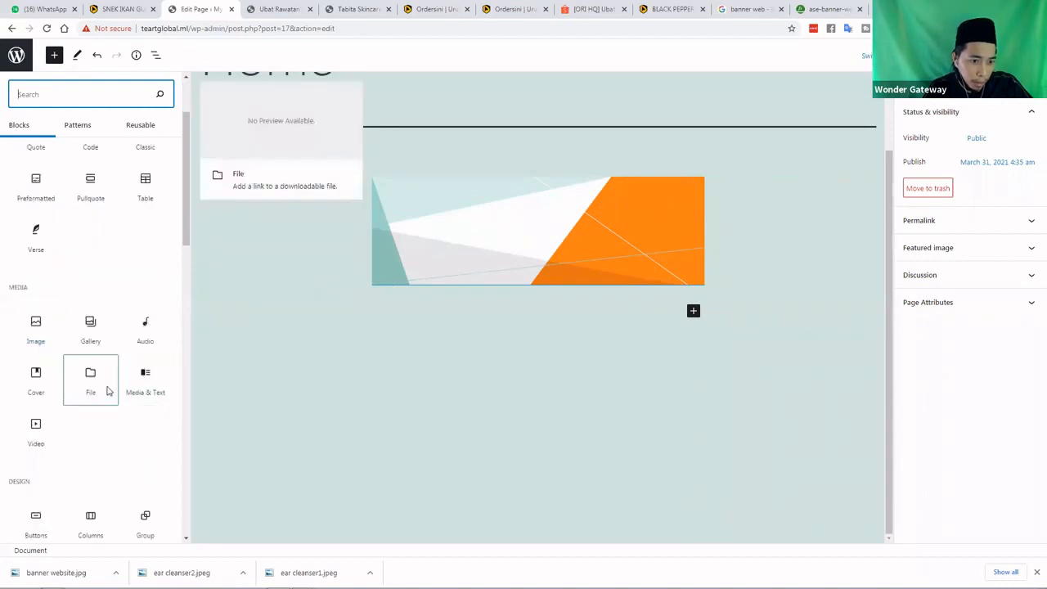
scroll(65, 382, down, 2)
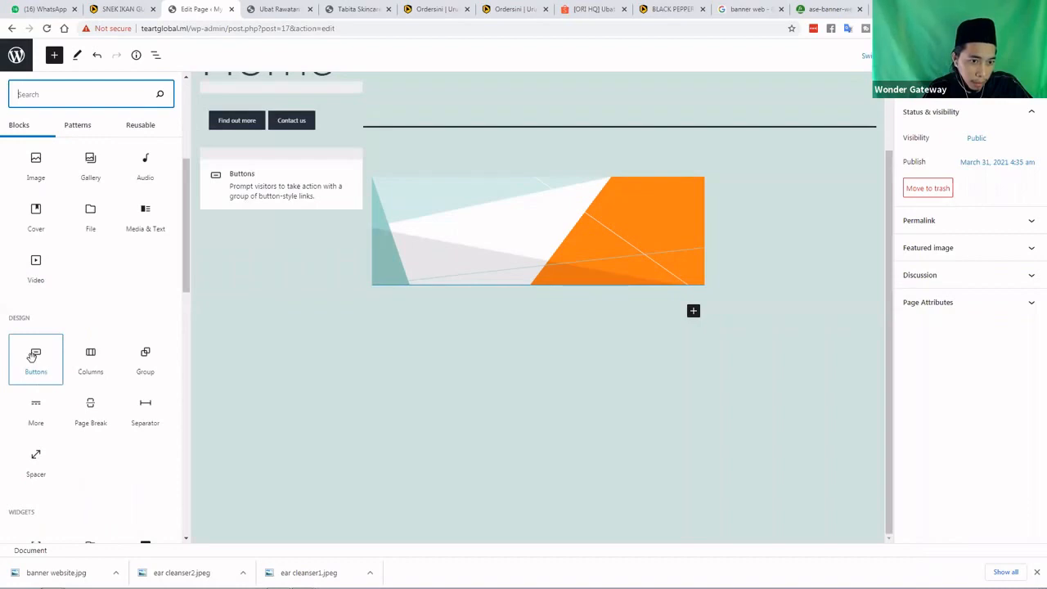
click(33, 354)
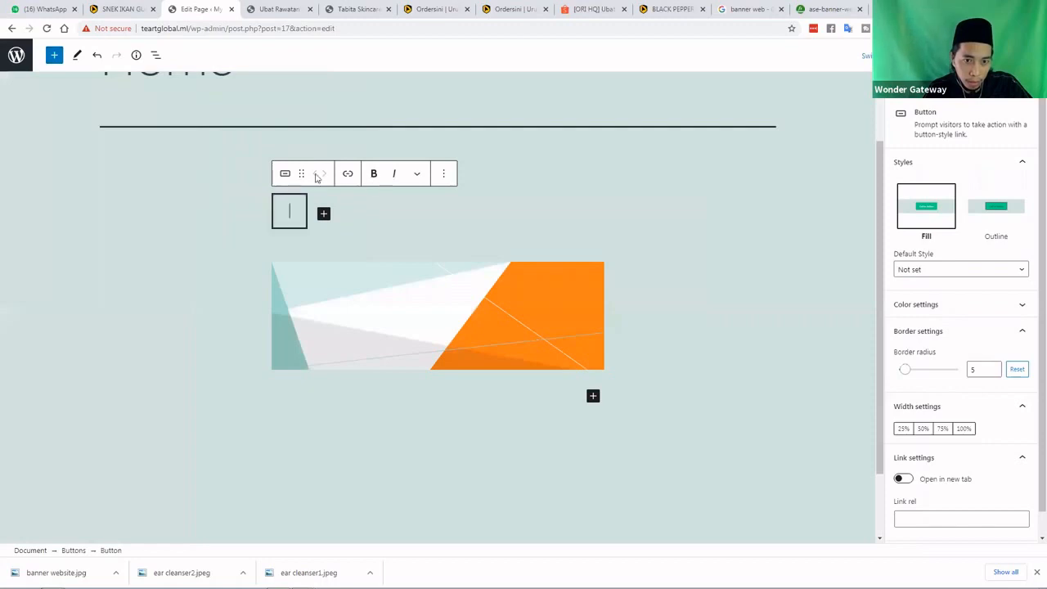
click(290, 212)
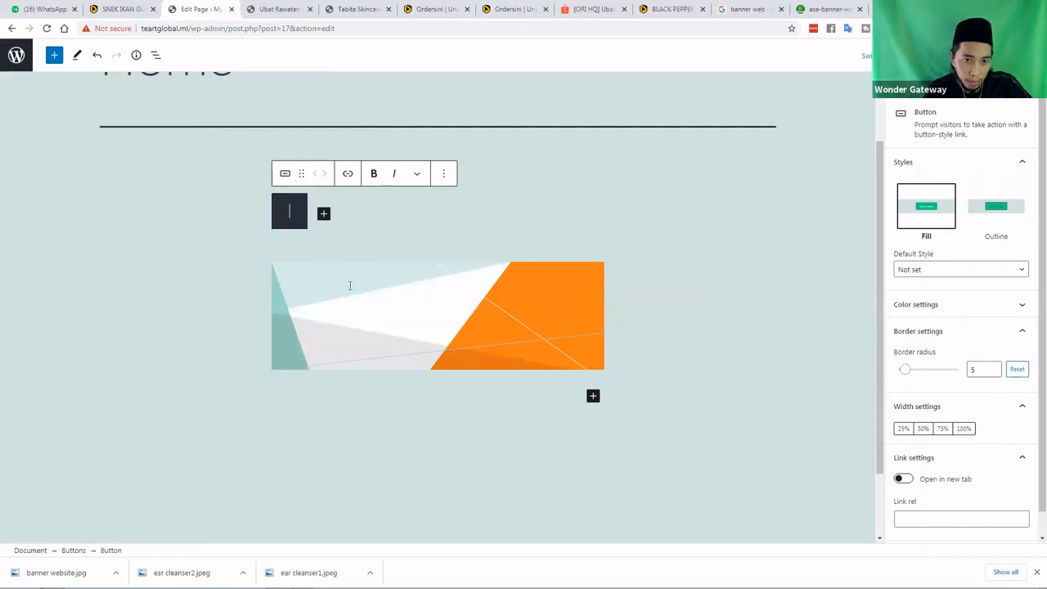
click(309, 214)
click(311, 222)
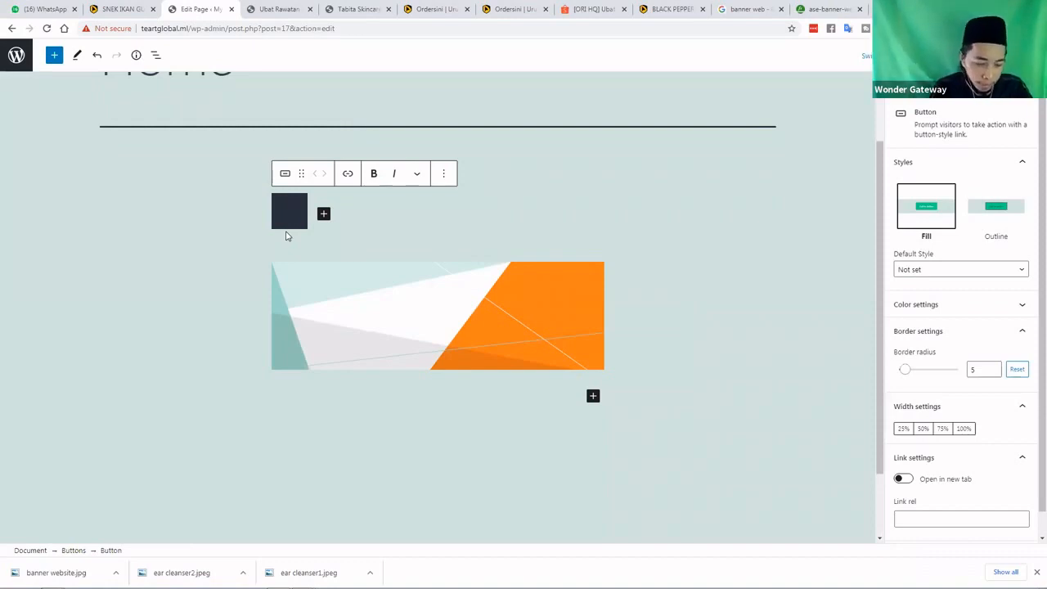
text(about)
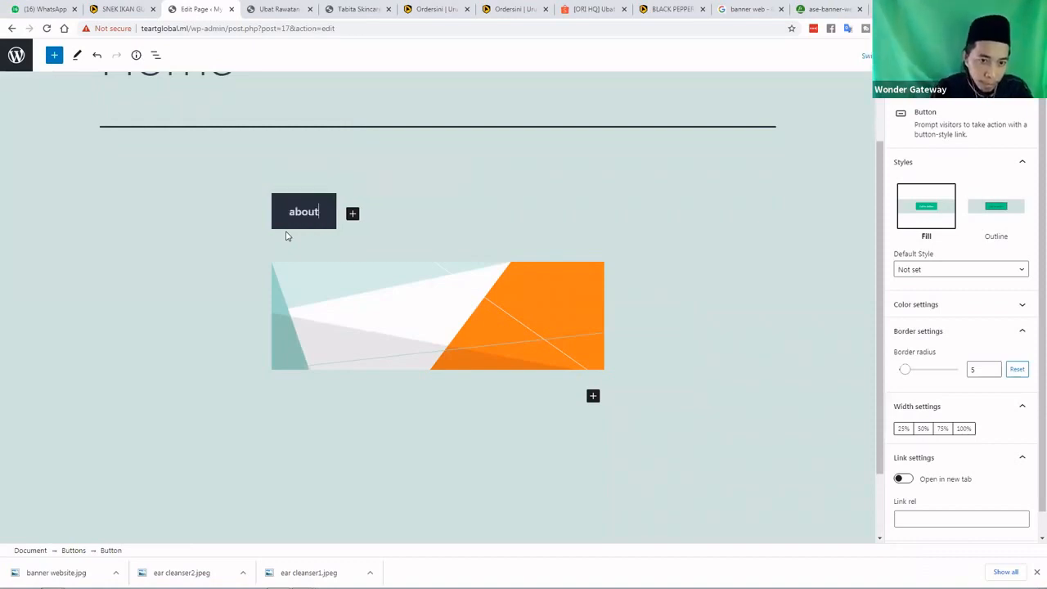
key(BackSpace)
key(BackSpace)
key(BackSpace)
key(BackSpace)
key(BackSpace)
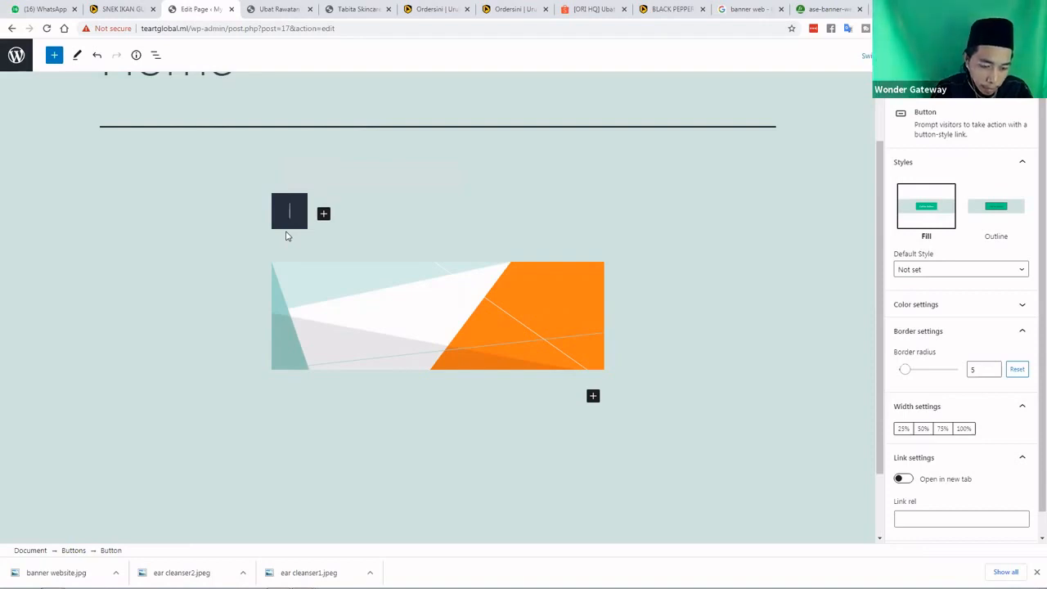
text(About)
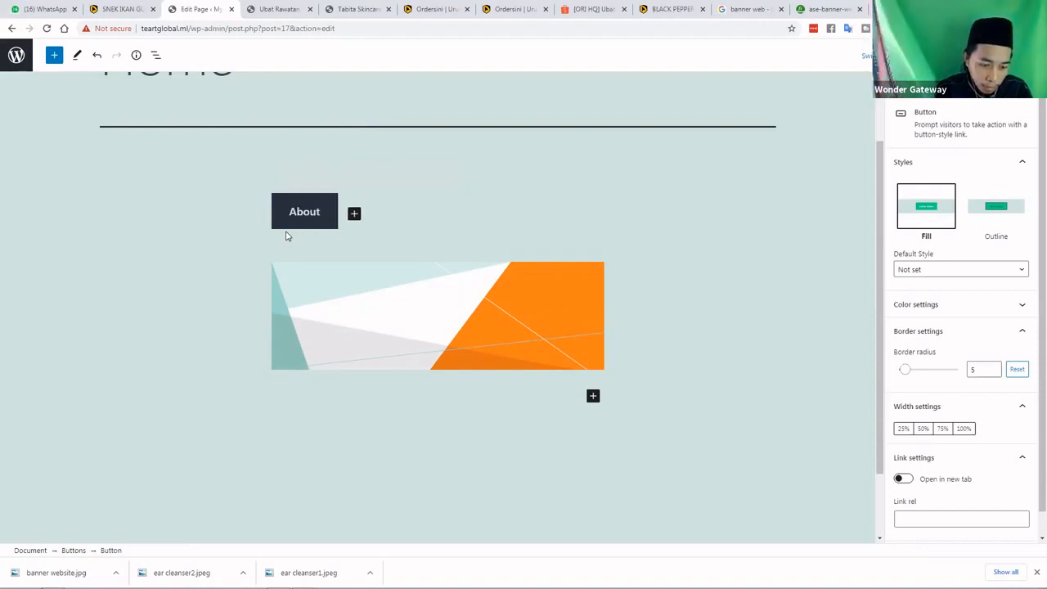
text( Us)
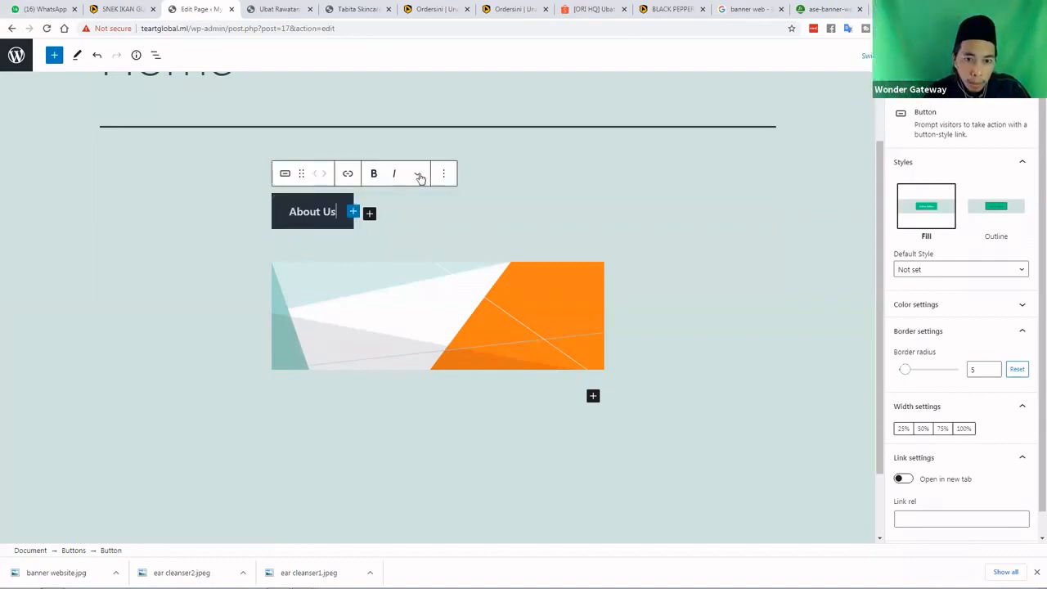
click(418, 176)
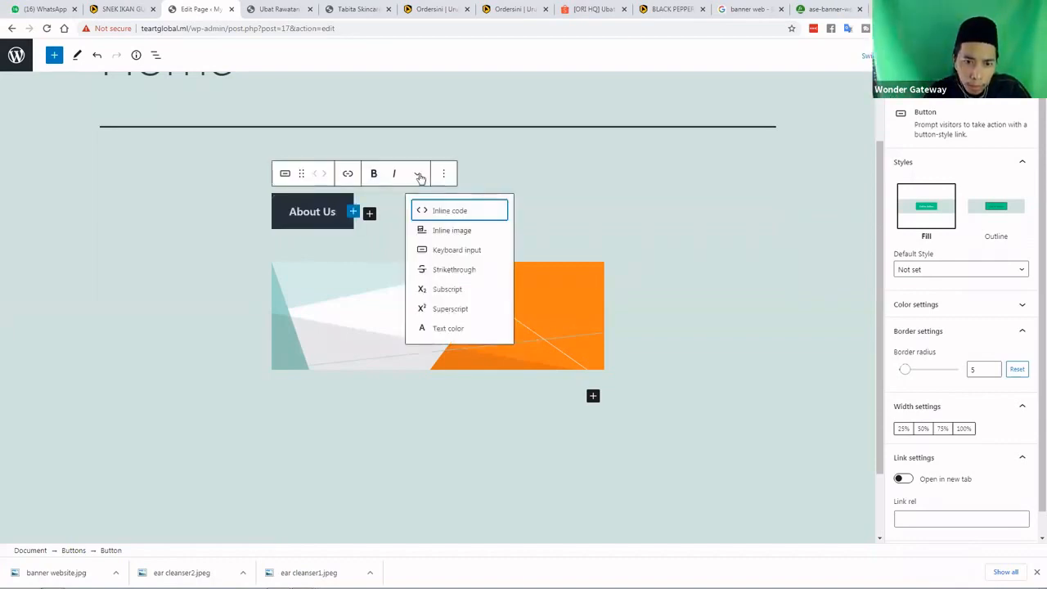
click(418, 177)
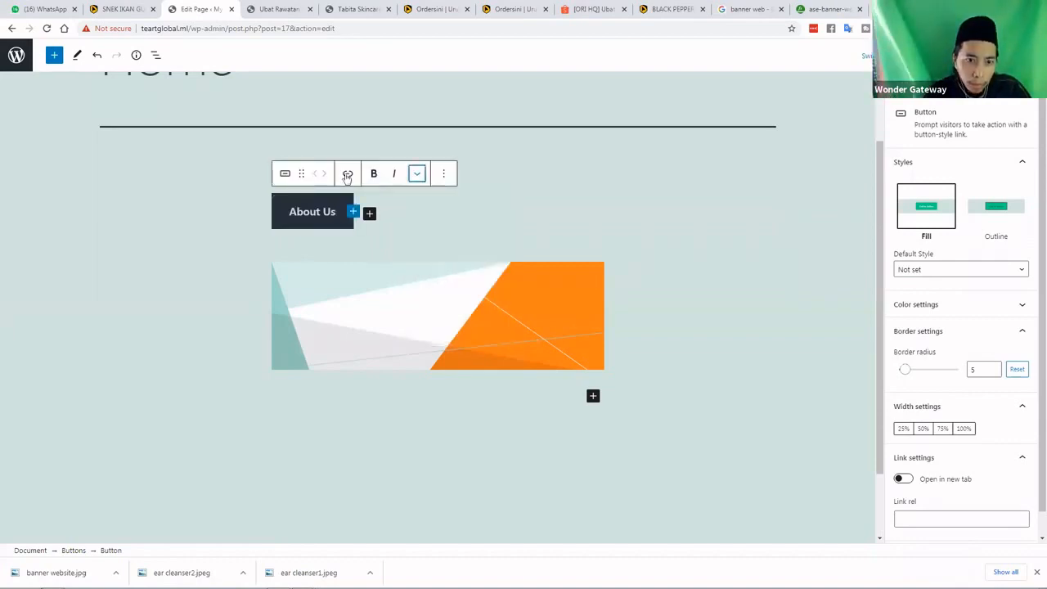
click(443, 175)
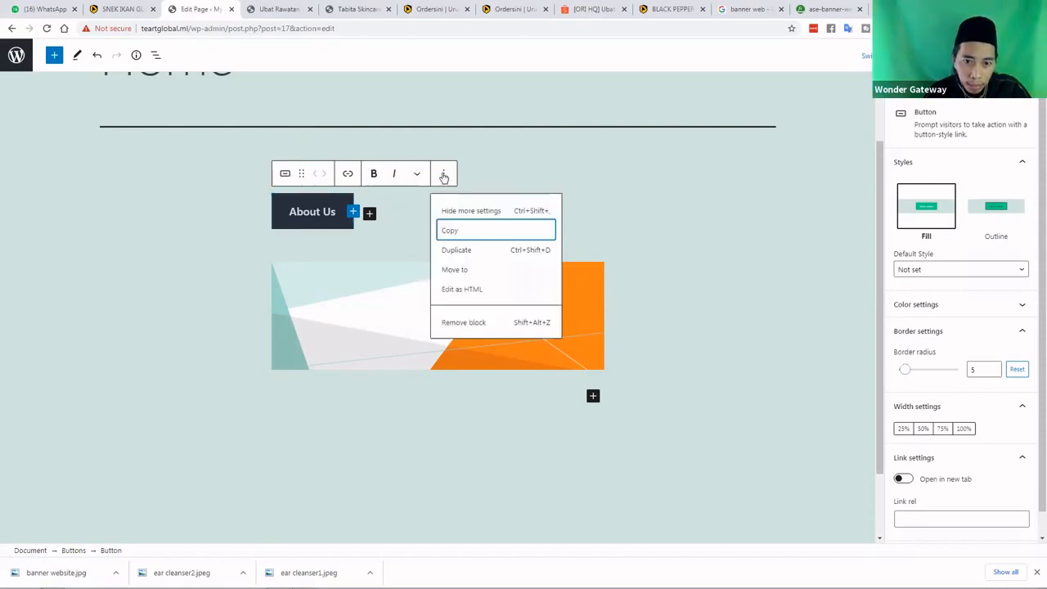
click(318, 210)
click(319, 211)
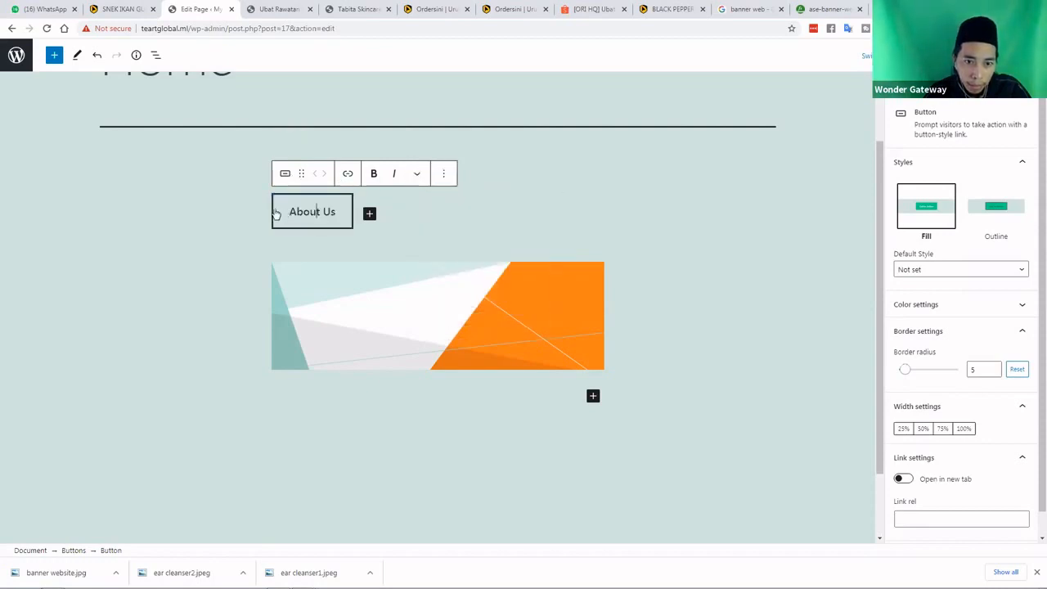
double_click(328, 212)
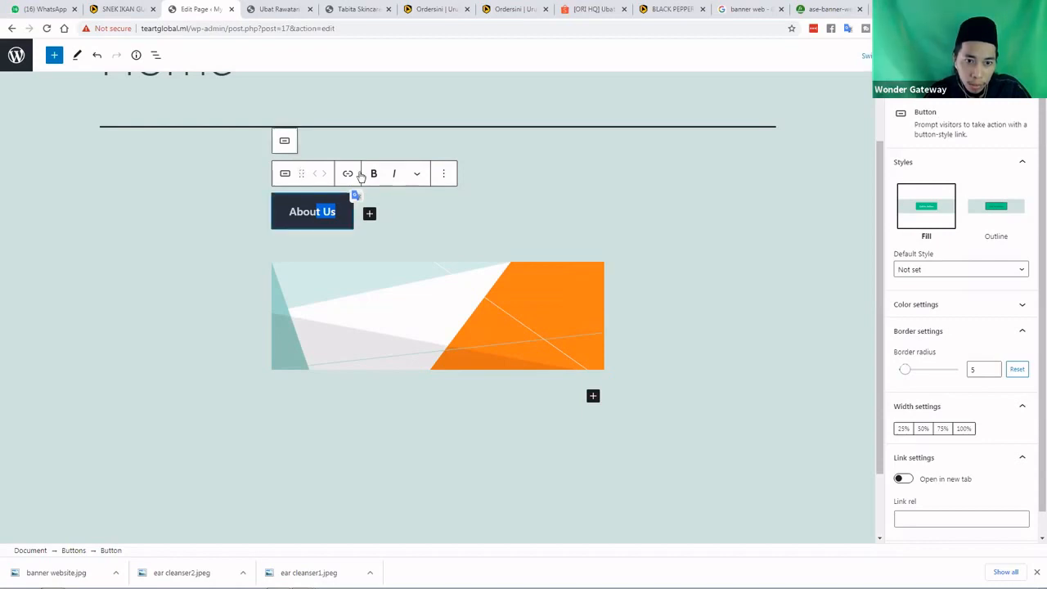
click(418, 175)
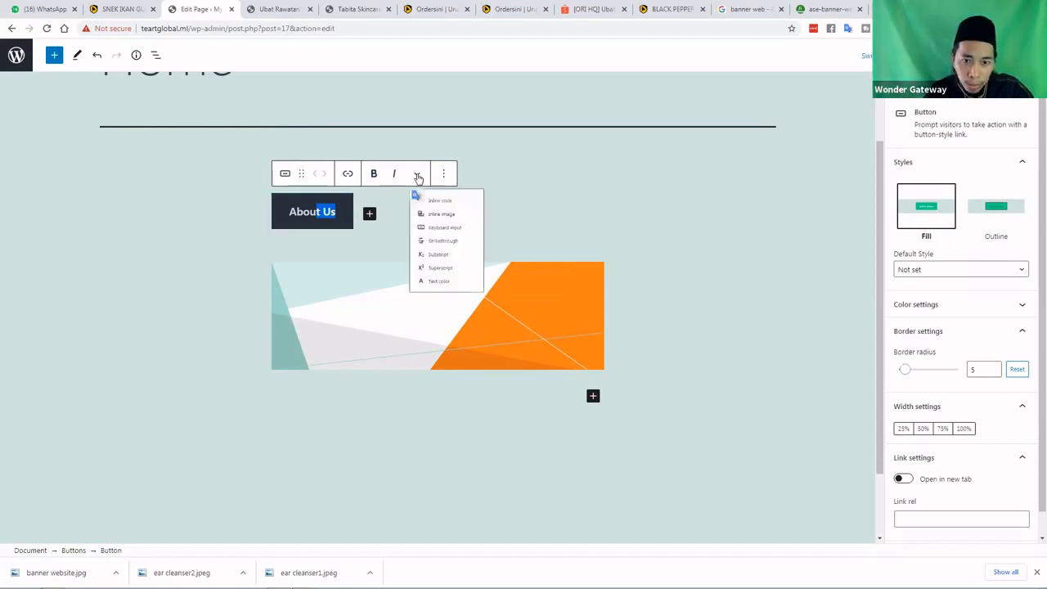
click(388, 231)
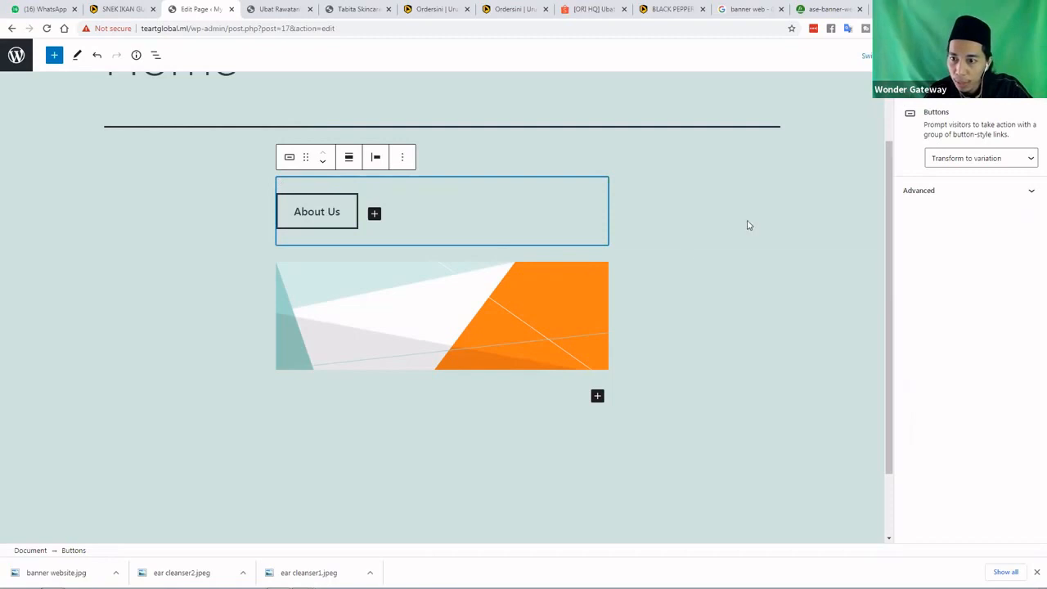
Keep the Buttons layout Horizontal and make the Buttons block full width
scroll(856, 209, down, 1)
click(1031, 192)
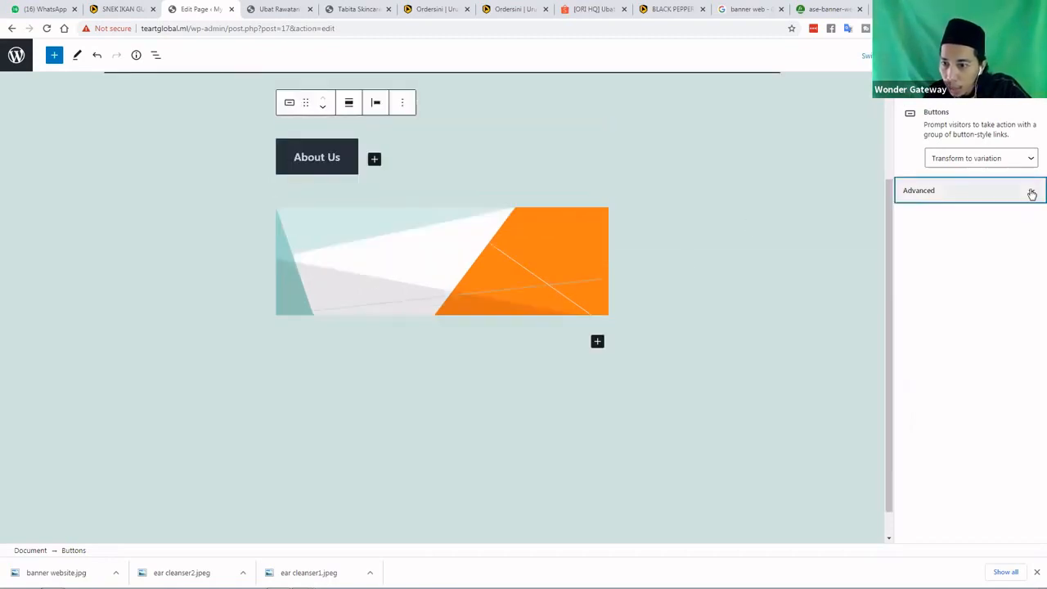
scroll(932, 172, up, 2)
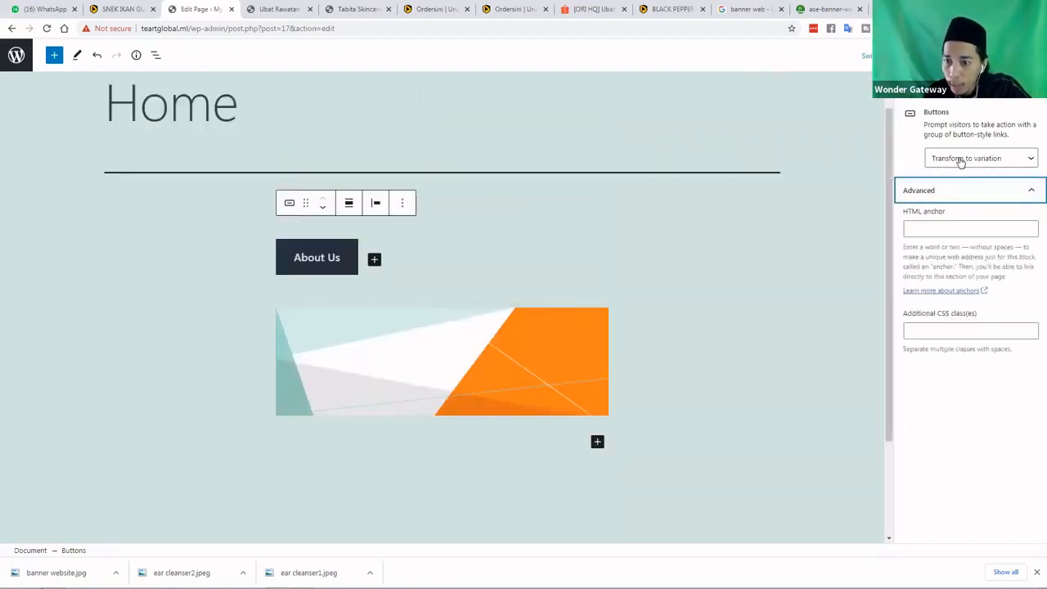
click(961, 160)
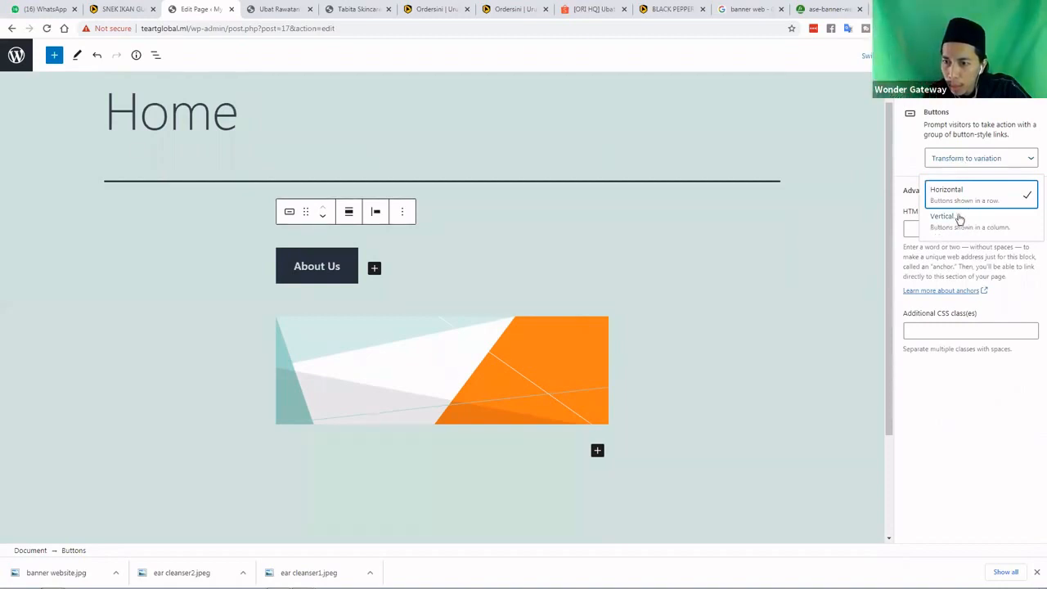
click(983, 167)
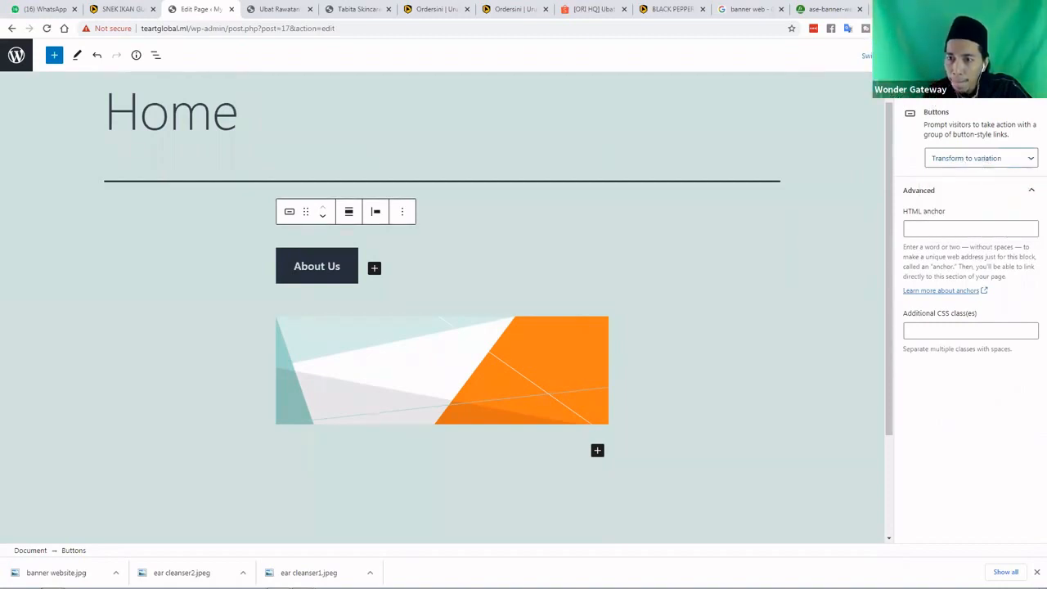
click(913, 85)
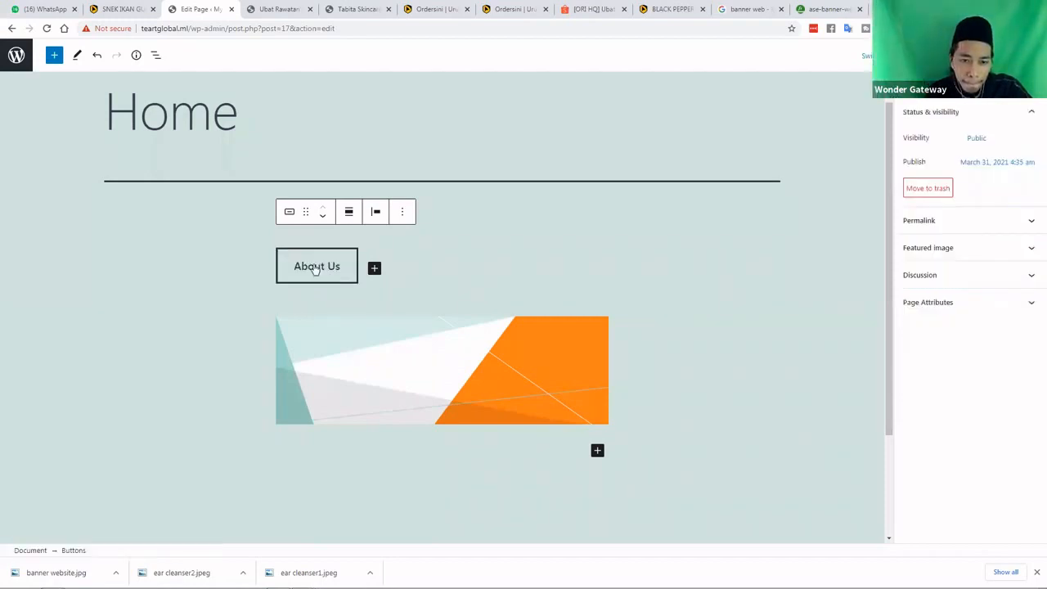
click(348, 212)
click(378, 270)
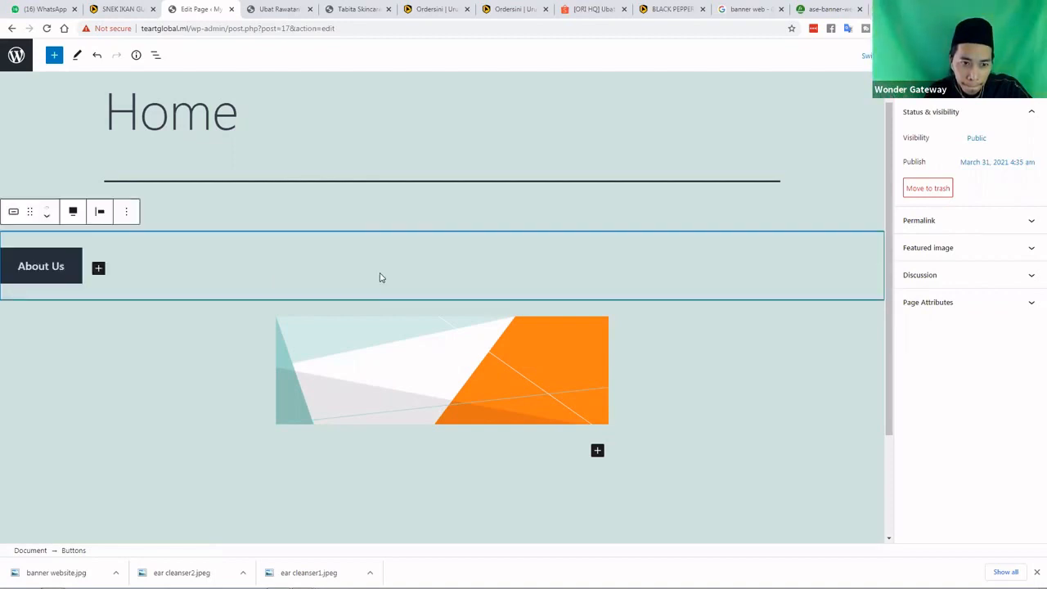
Inspect the banner and About Us button options and shrink the banner image by its corner
click(428, 356)
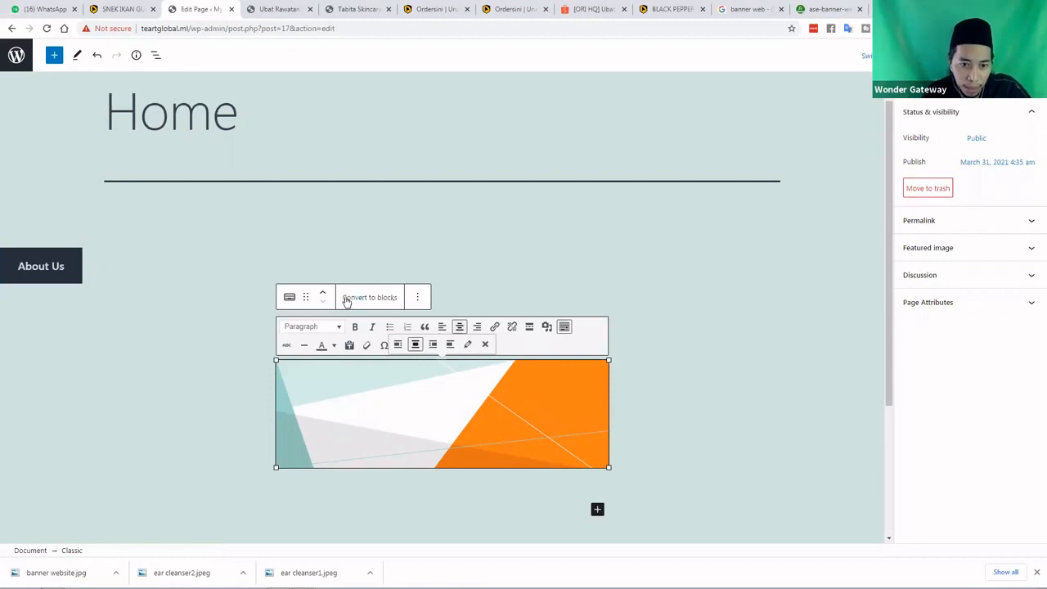
click(418, 300)
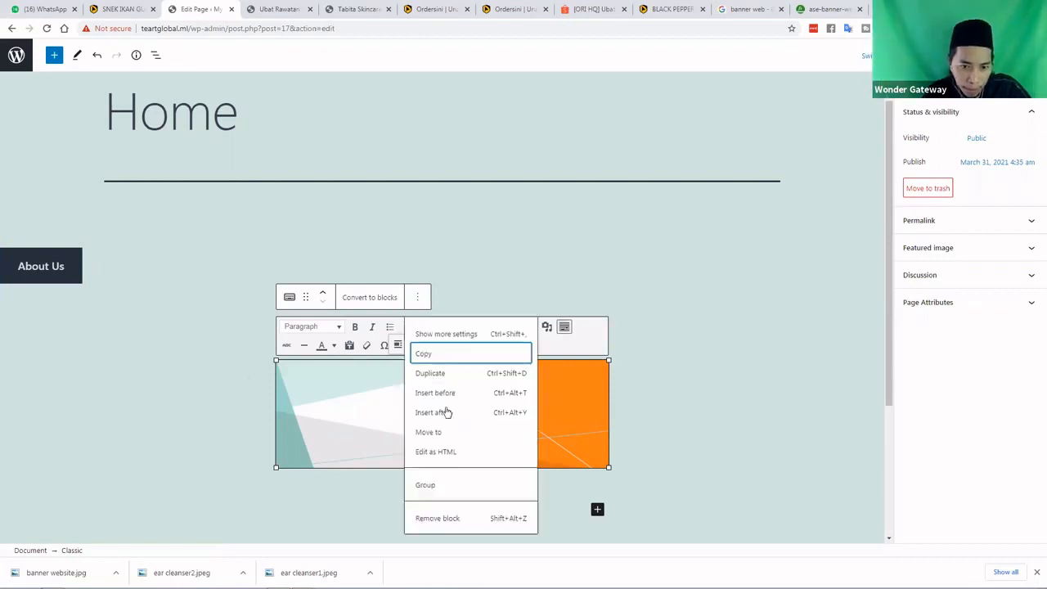
click(69, 268)
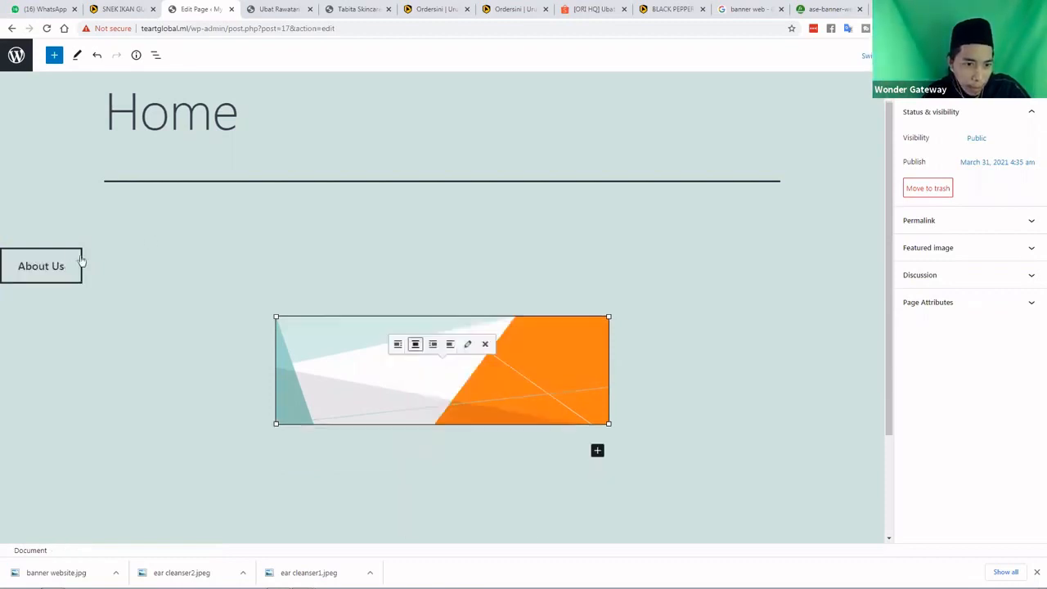
click(77, 265)
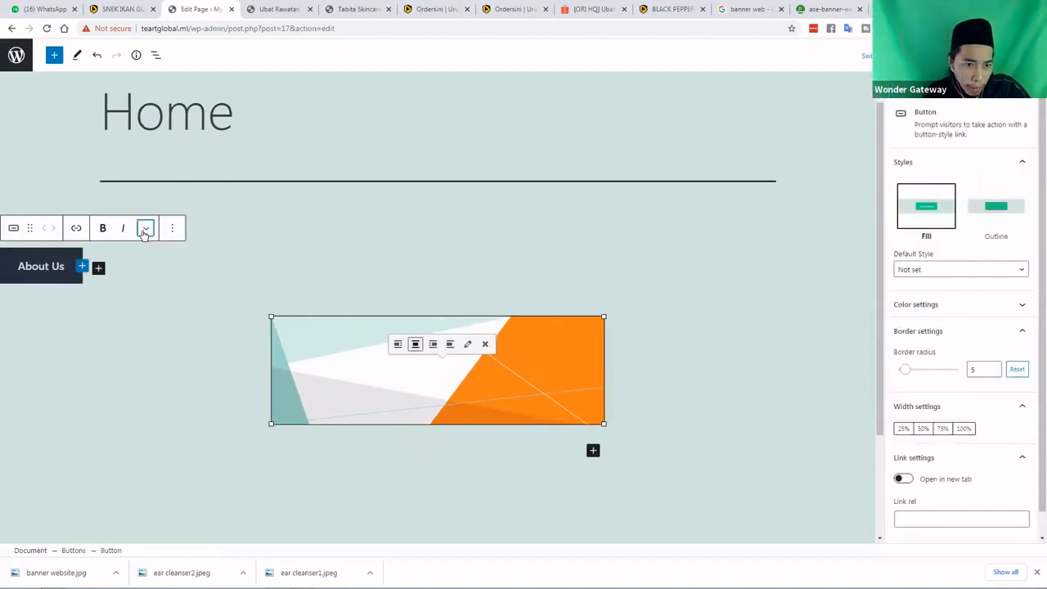
click(145, 229)
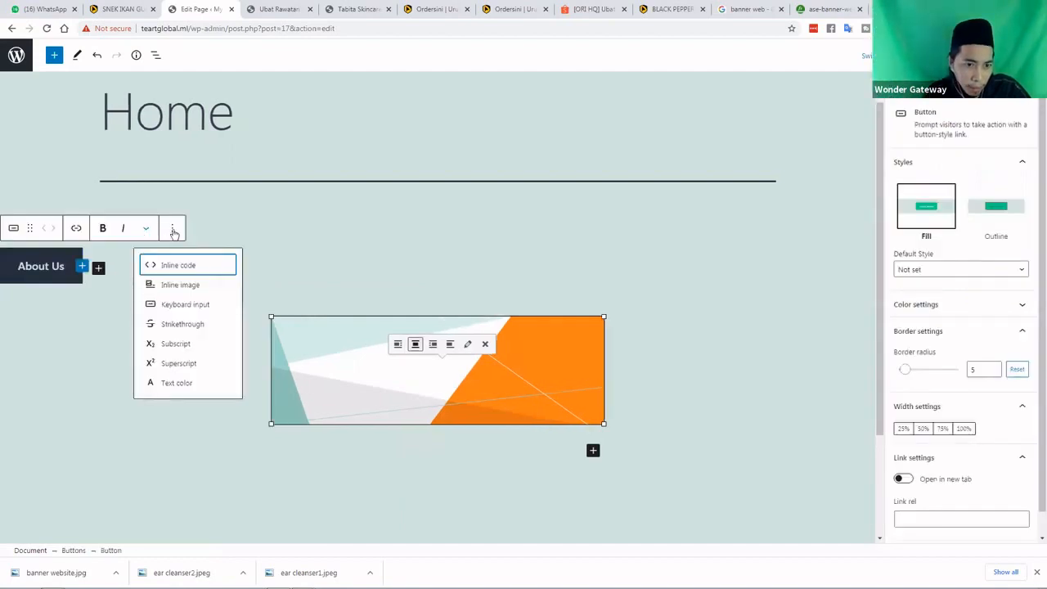
click(172, 230)
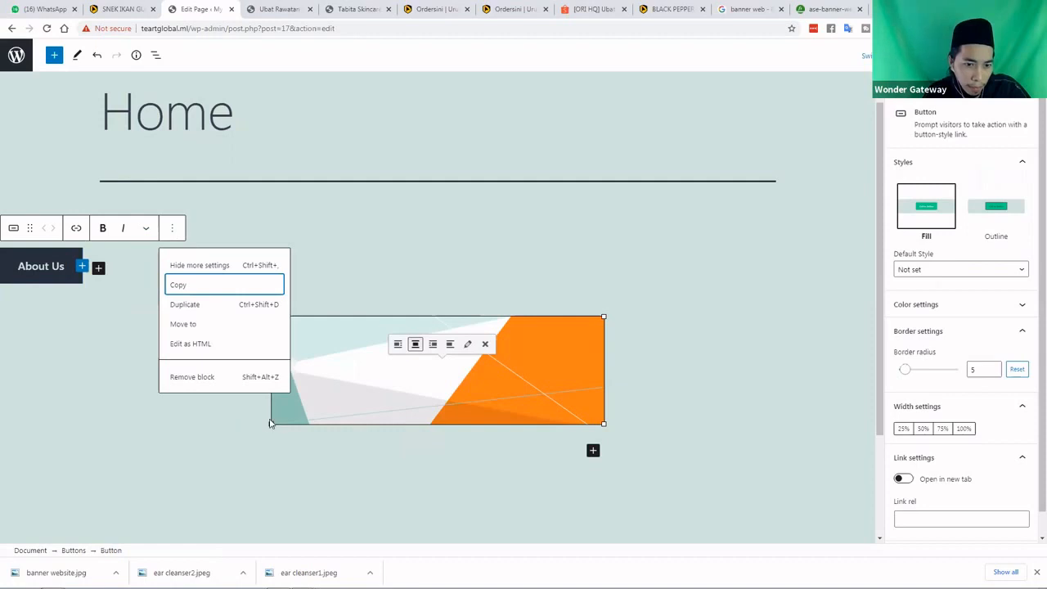
drag(271, 423, 260, 274)
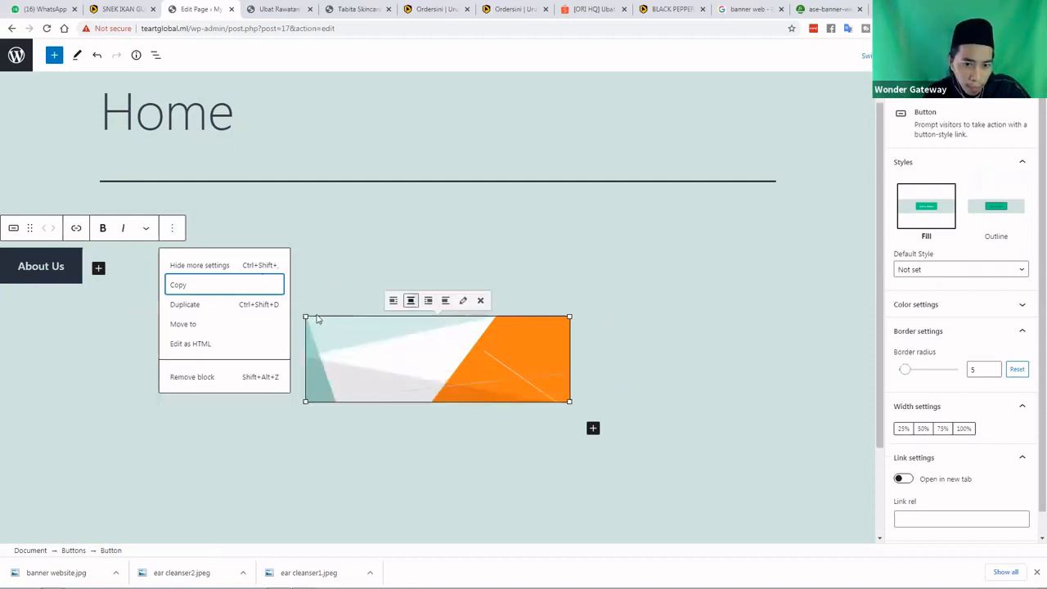
drag(307, 317, 240, 292)
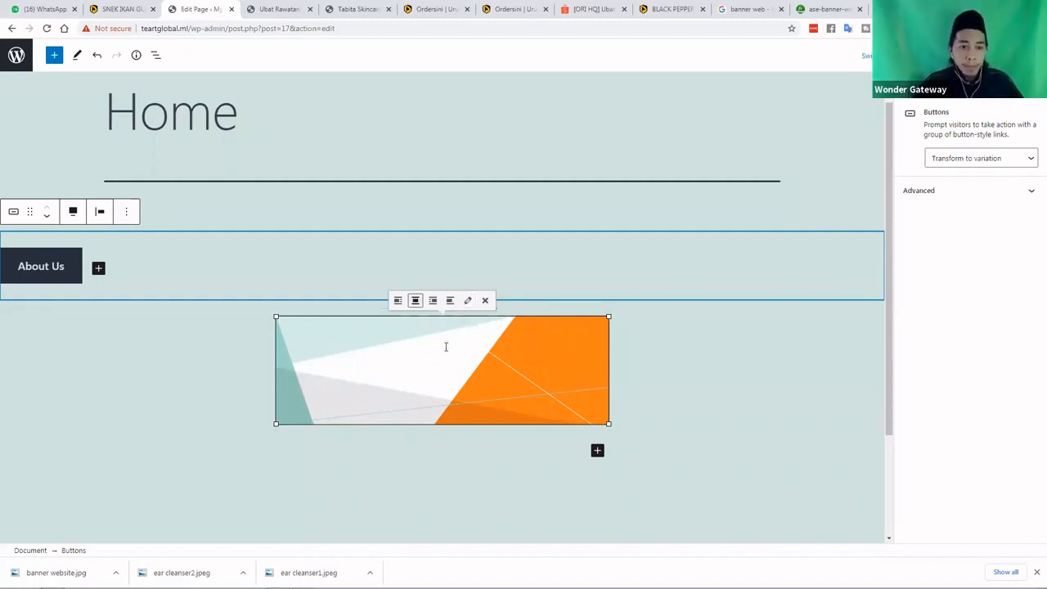
Centre the buttons and move the banner block above the About Us button
click(99, 213)
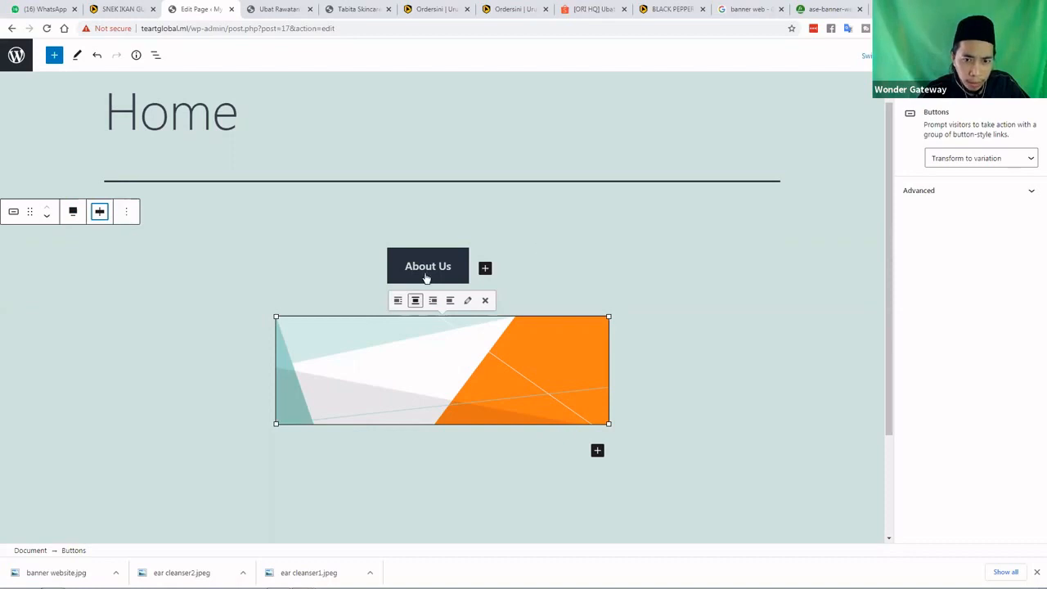
click(340, 370)
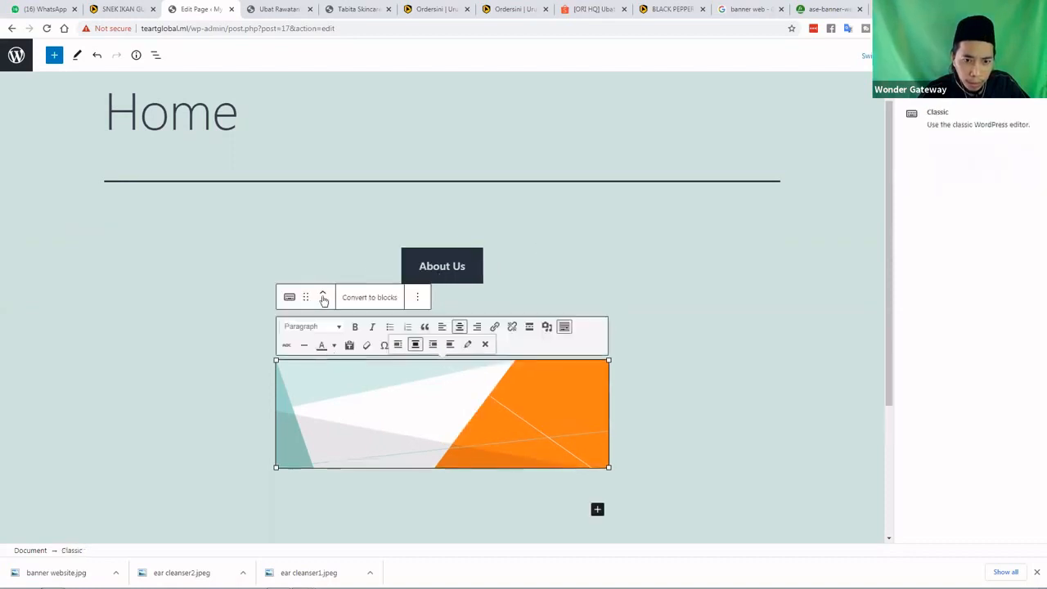
click(322, 293)
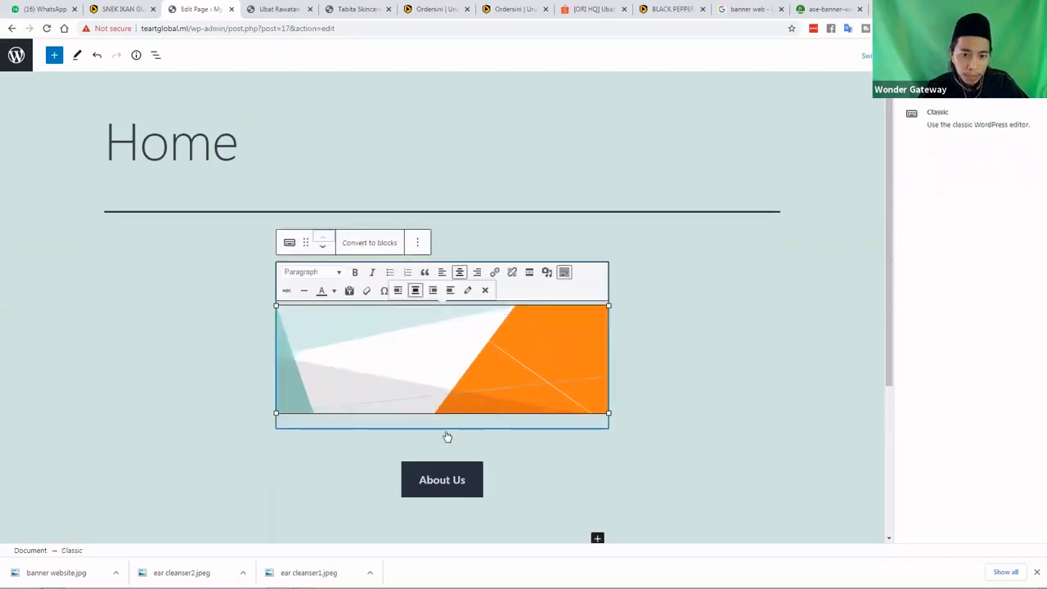
click(249, 434)
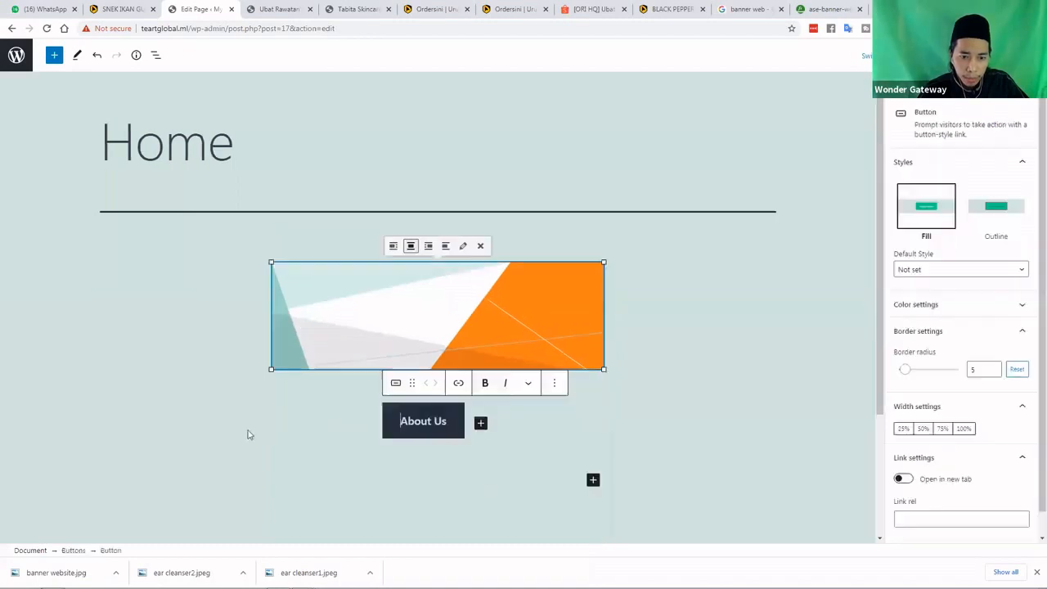
click(494, 458)
scroll(456, 315, down, 1)
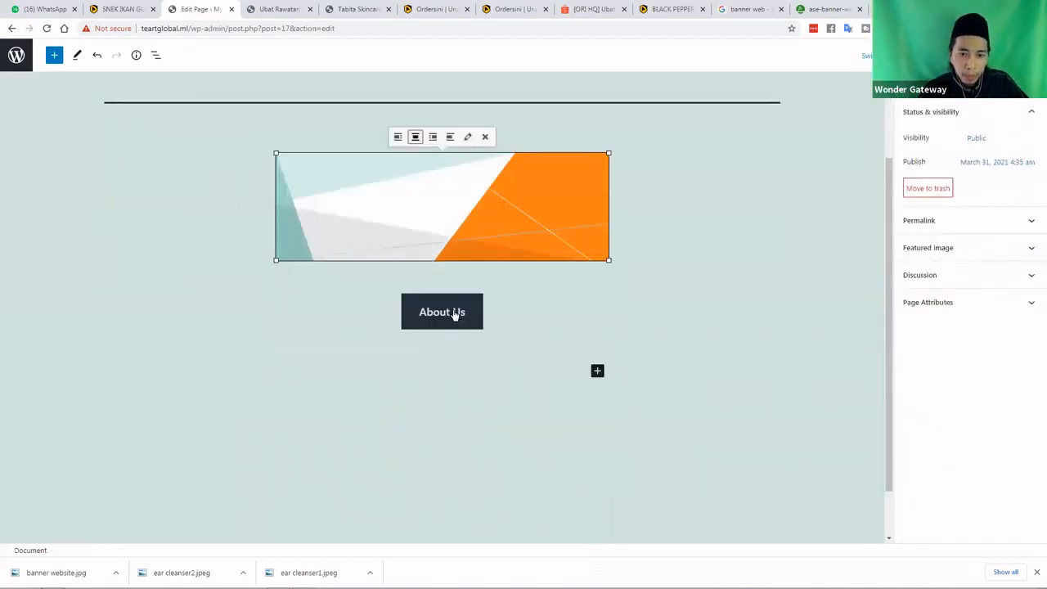
click(455, 315)
Link the About Us button to /about and close the link editor
click(459, 274)
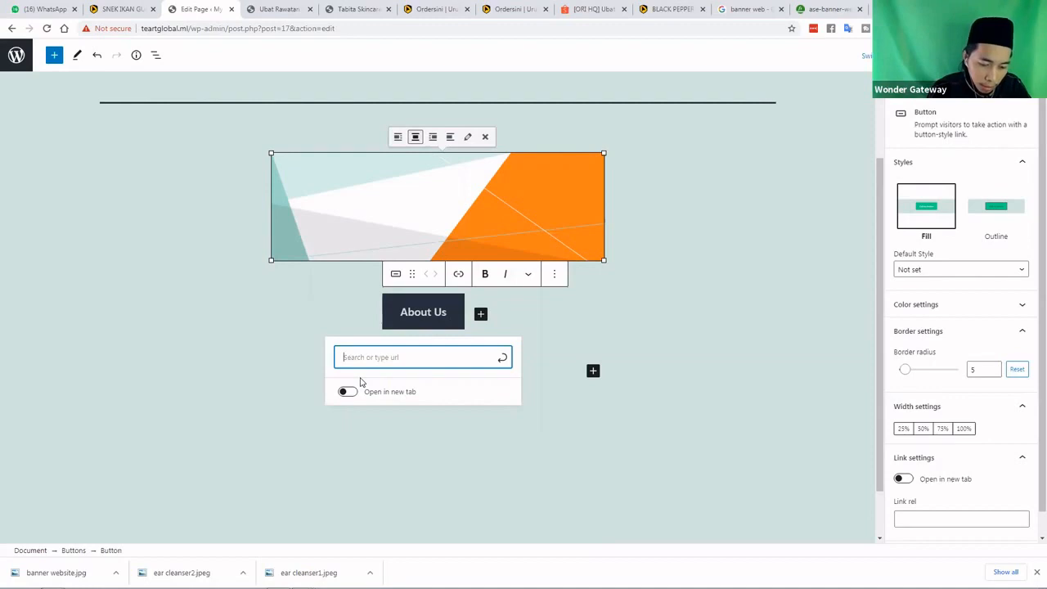
text(http)
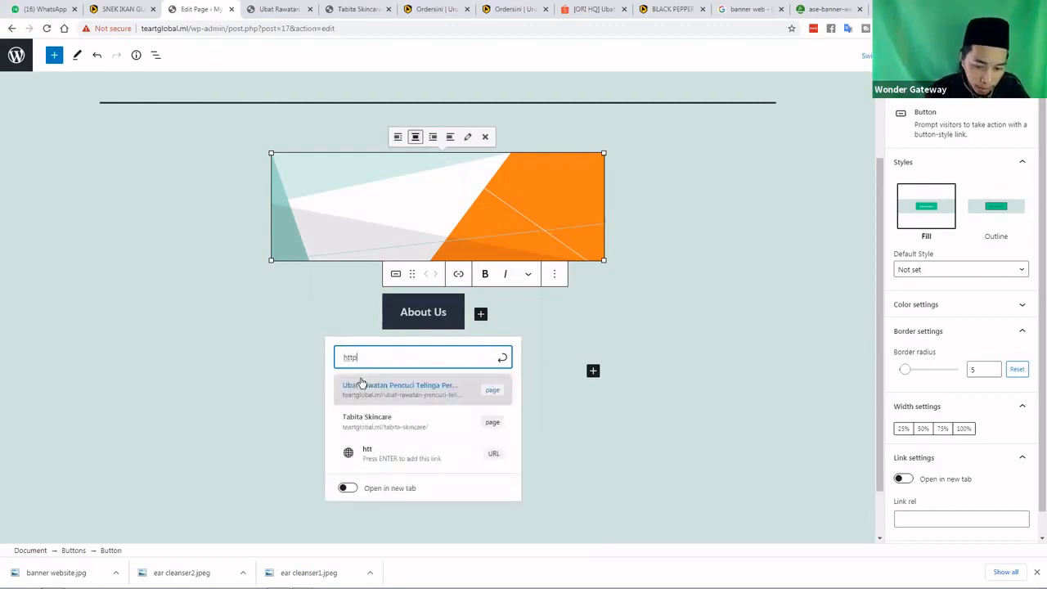
text(s://)
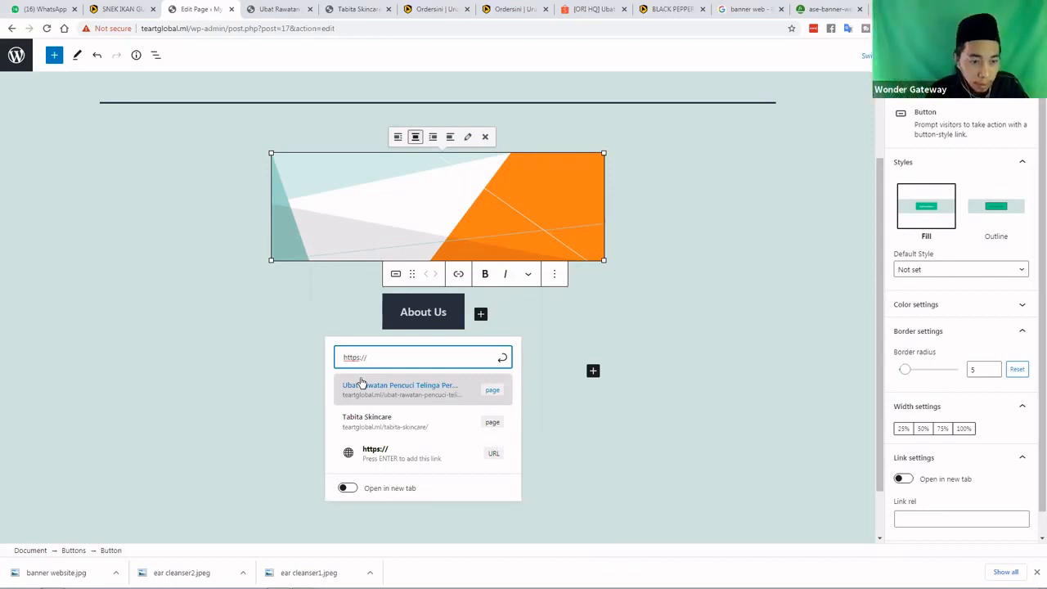
text(tear)
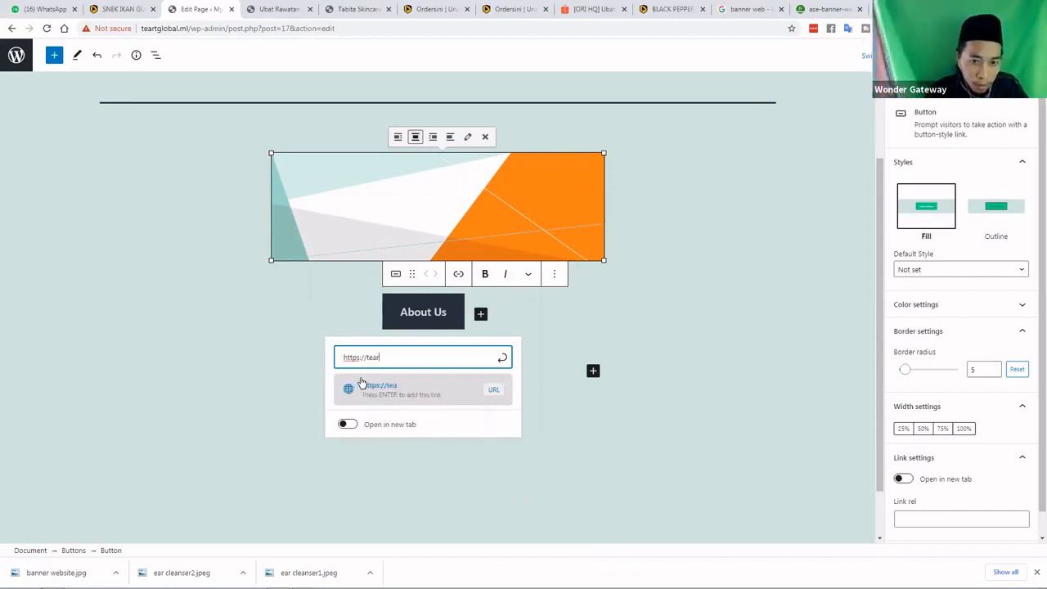
key(BackSpace)
key(BackSpace)
key(BackSpace)
key(BackSpace)
key(BackSpace)
key(BackSpace)
key(BackSpace)
key(BackSpace)
key(BackSpace)
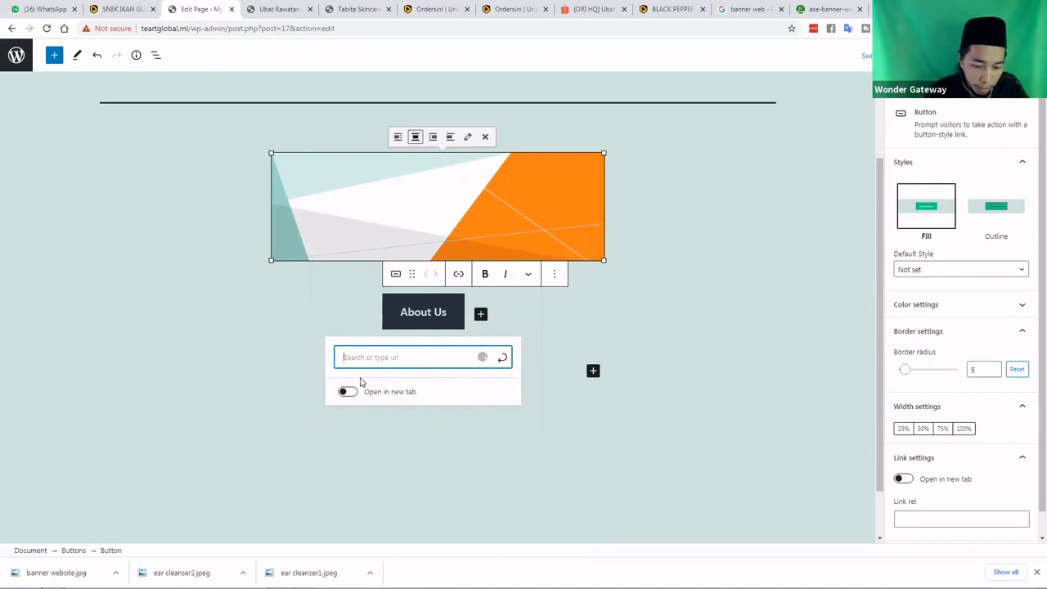
text(/about)
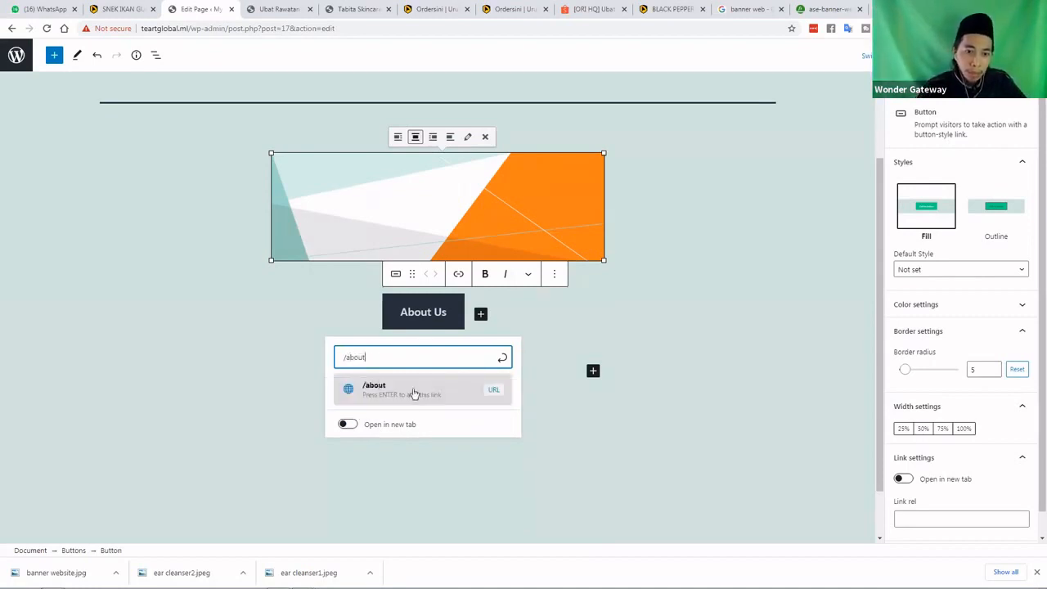
click(414, 391)
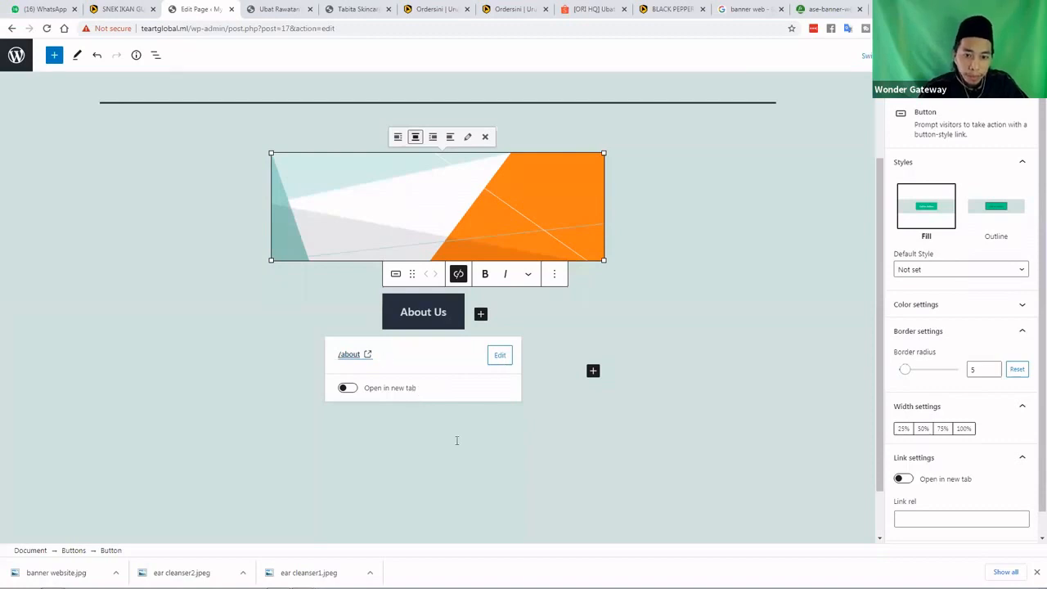
click(410, 399)
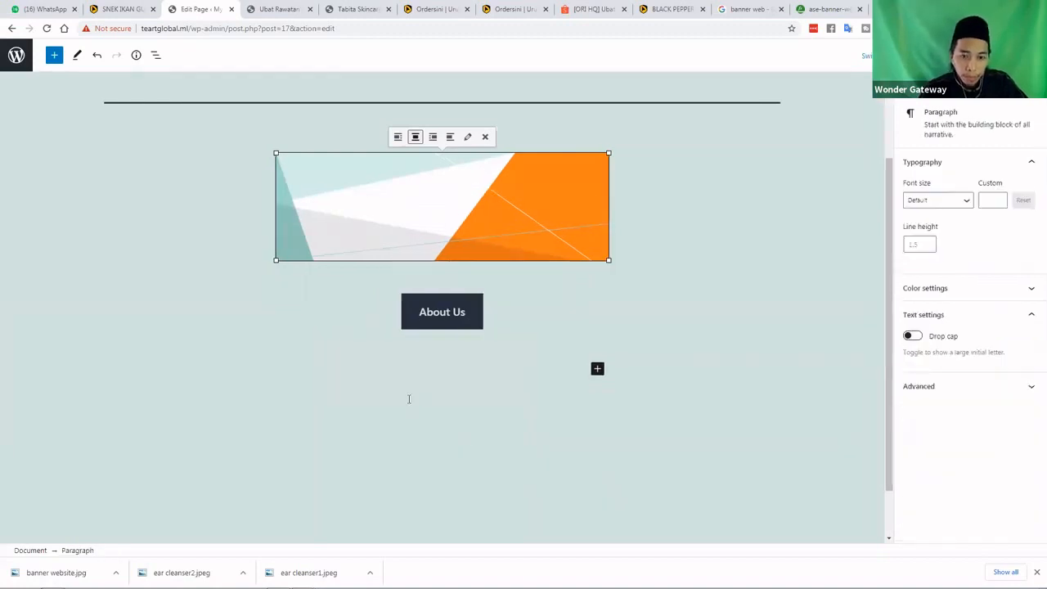
scroll(423, 399, down, 1)
scroll(423, 400, down, 1)
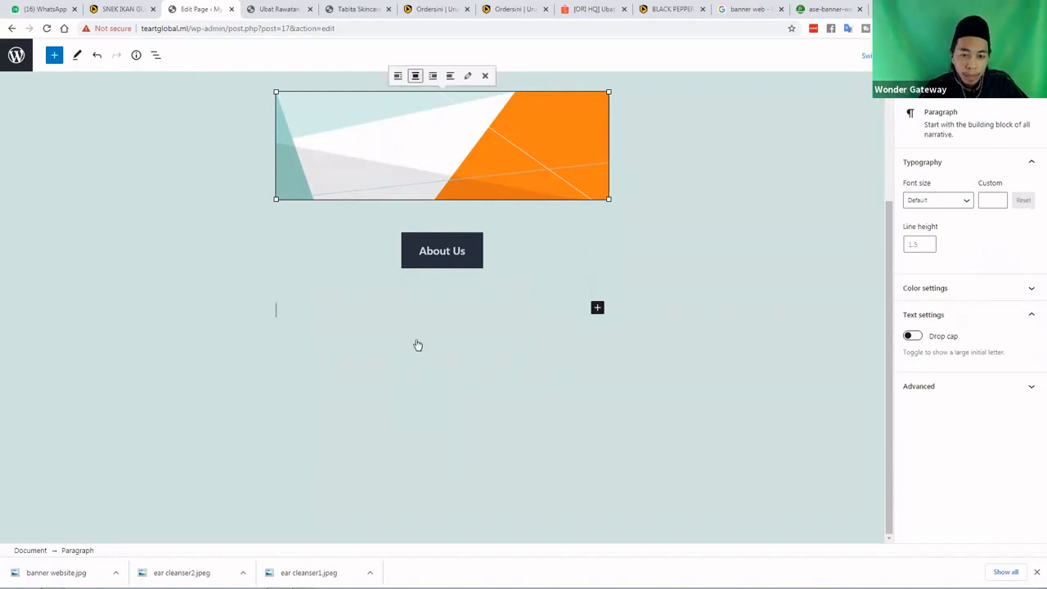
Bring up the quick inserter (Paragraph, Classic, Custom HTML, Buttons, Embed, Twitter) for the empty paragraph
scroll(412, 253, up, 2)
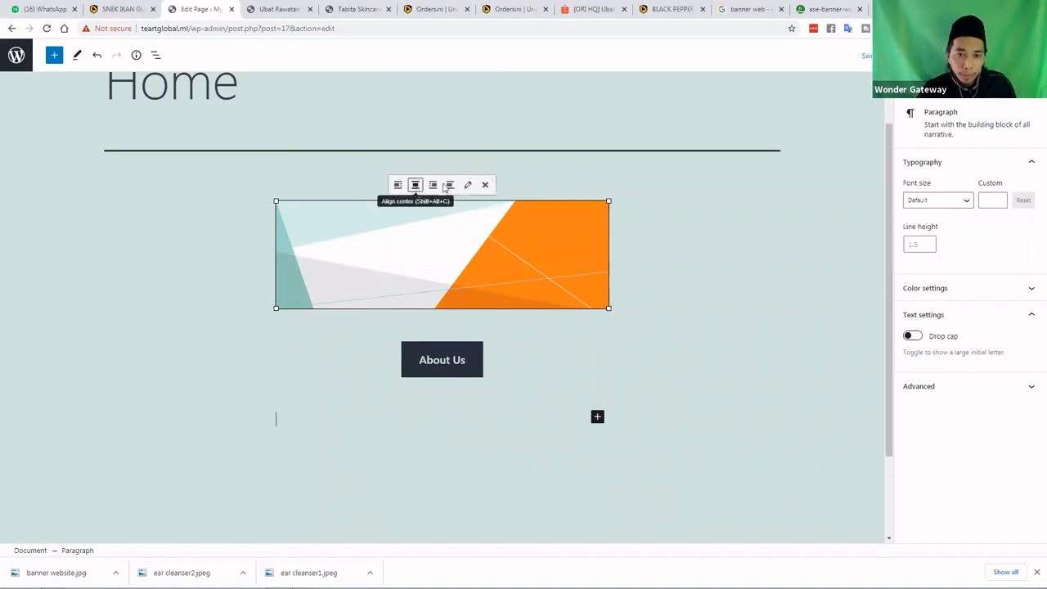
click(597, 418)
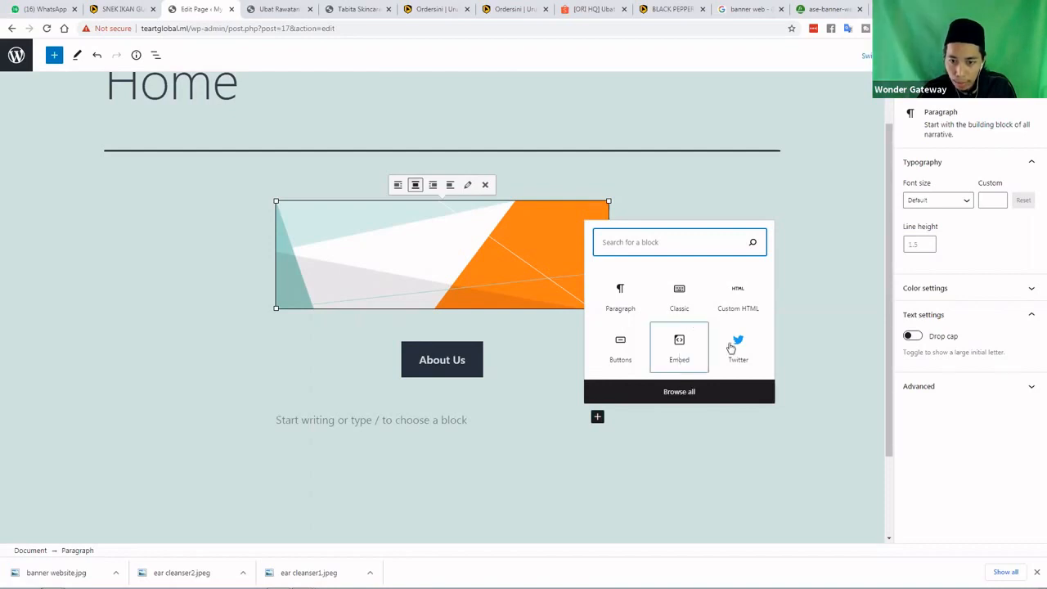
click(685, 393)
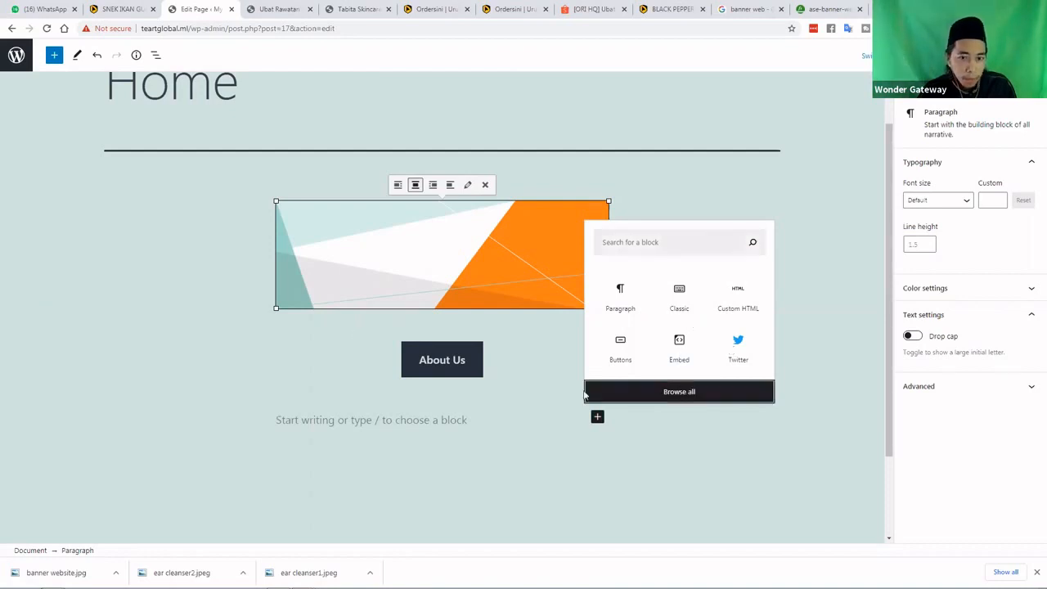
Browse the full block library's categories, then close it without adding a block
click(652, 396)
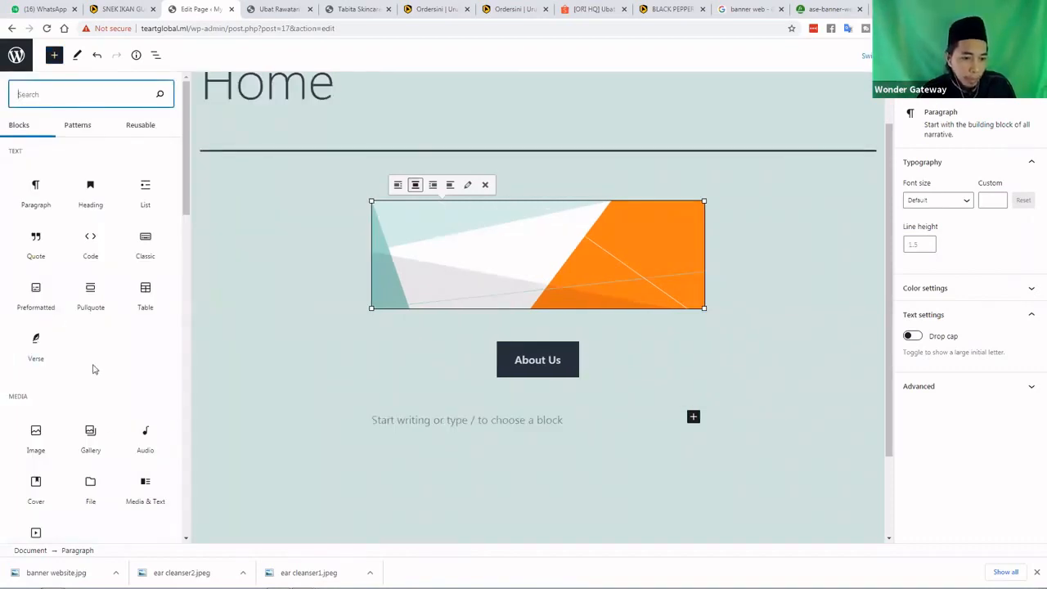
scroll(108, 413, down, 2)
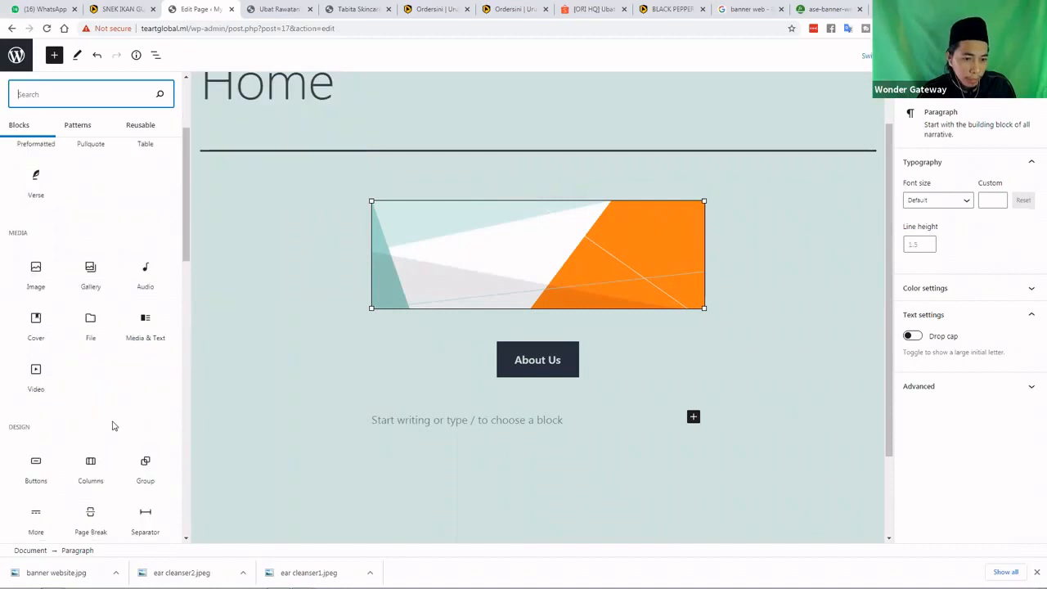
scroll(114, 426, down, 1)
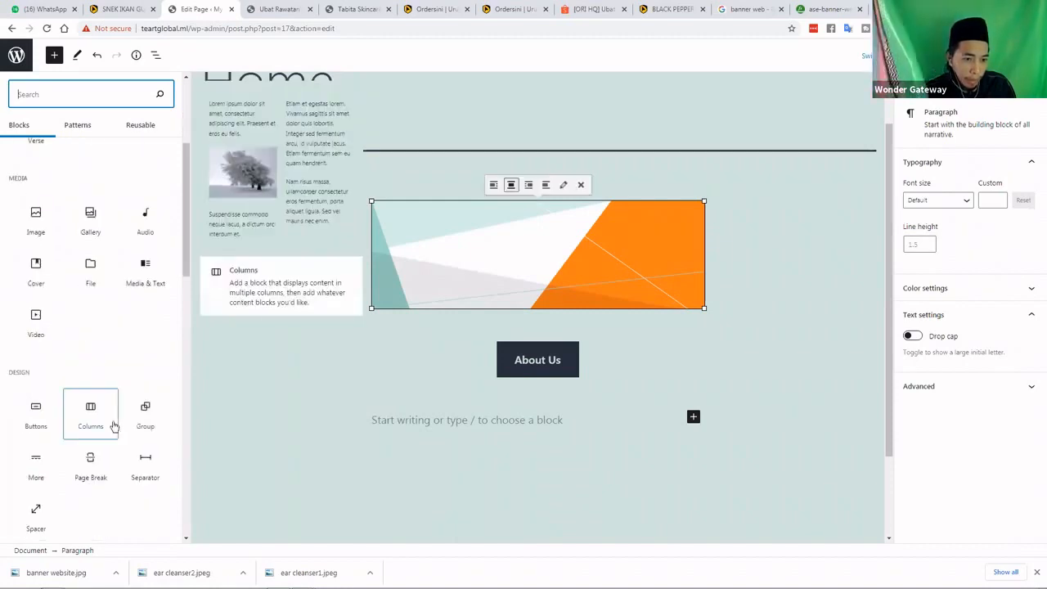
scroll(113, 441, down, 1)
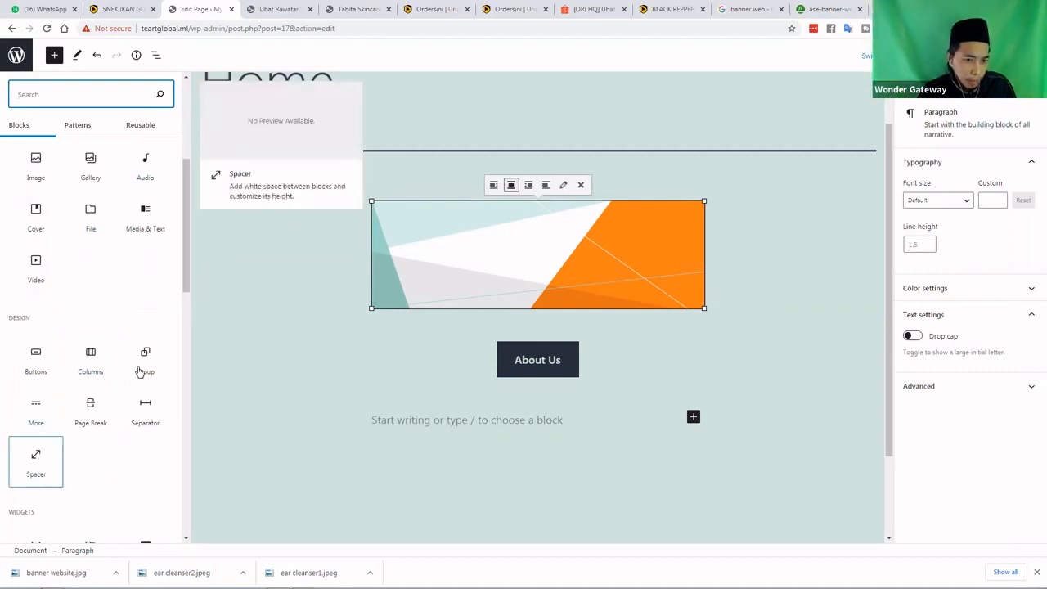
mouse_move(141, 372)
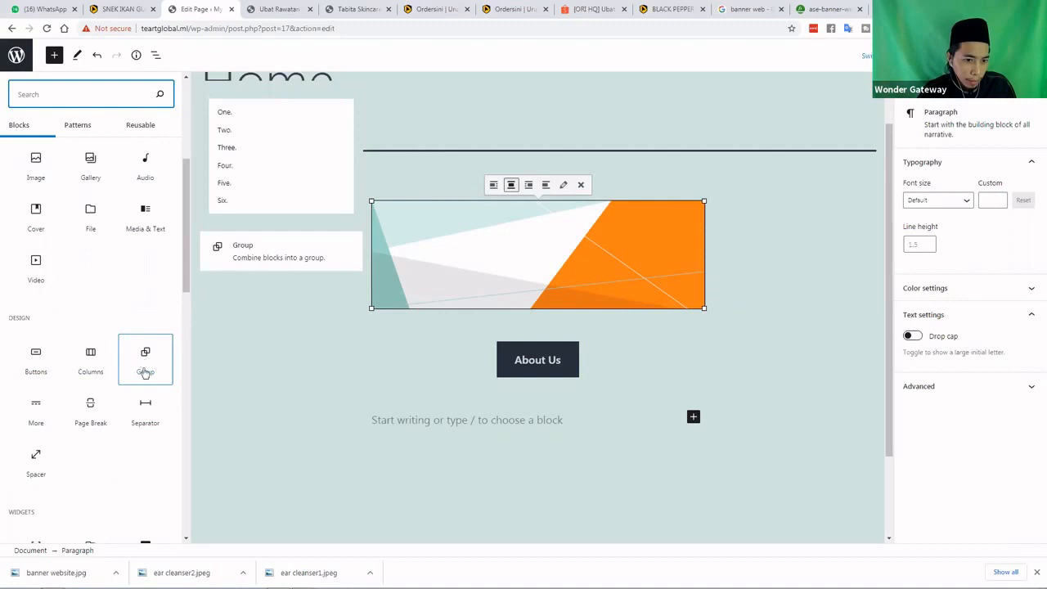
scroll(106, 362, down, 3)
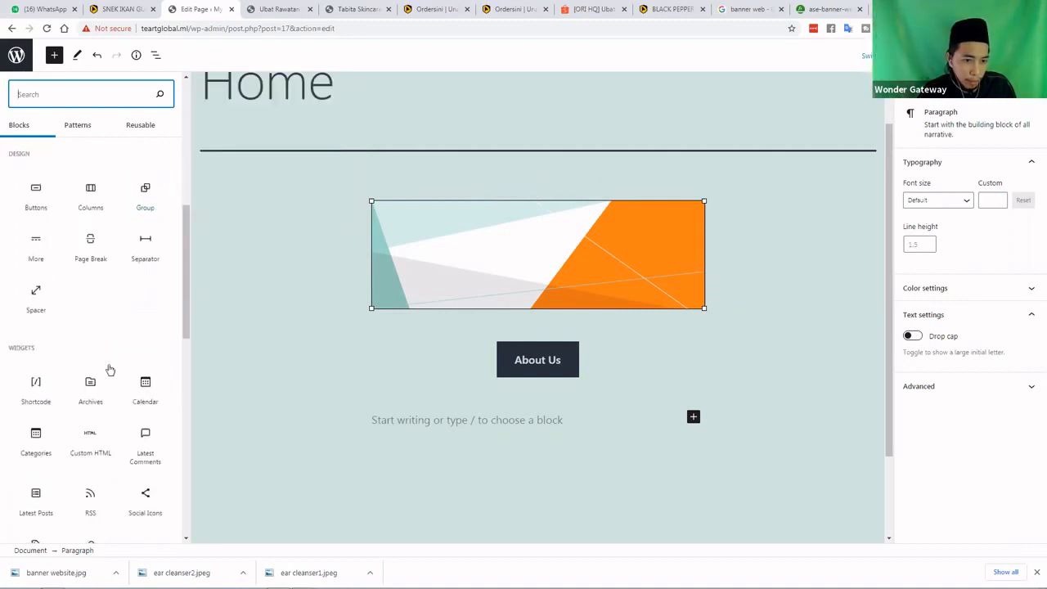
scroll(107, 367, down, 1)
scroll(63, 455, down, 1)
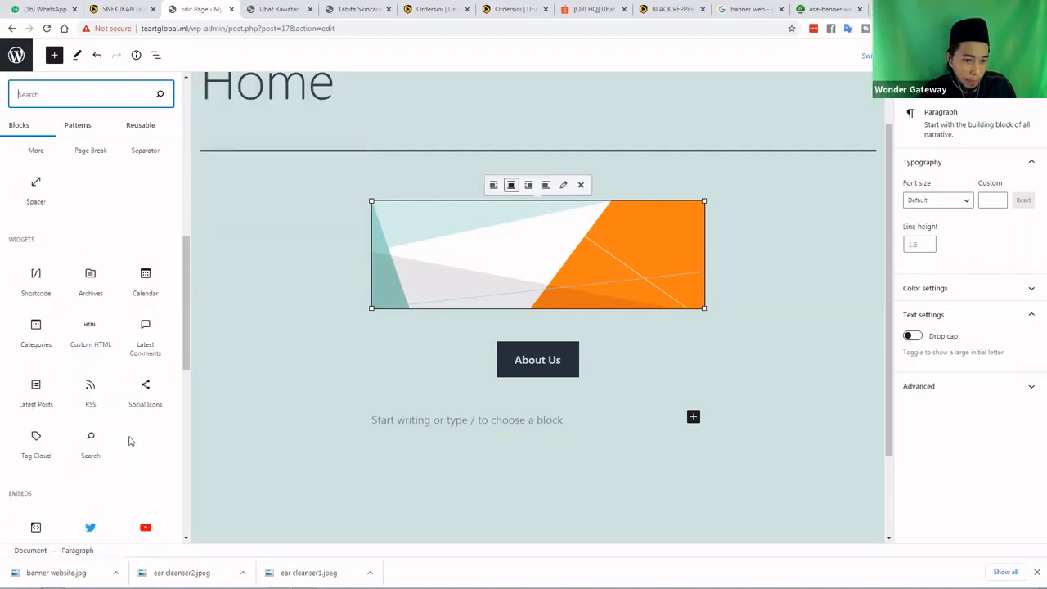
scroll(539, 431, down, 1)
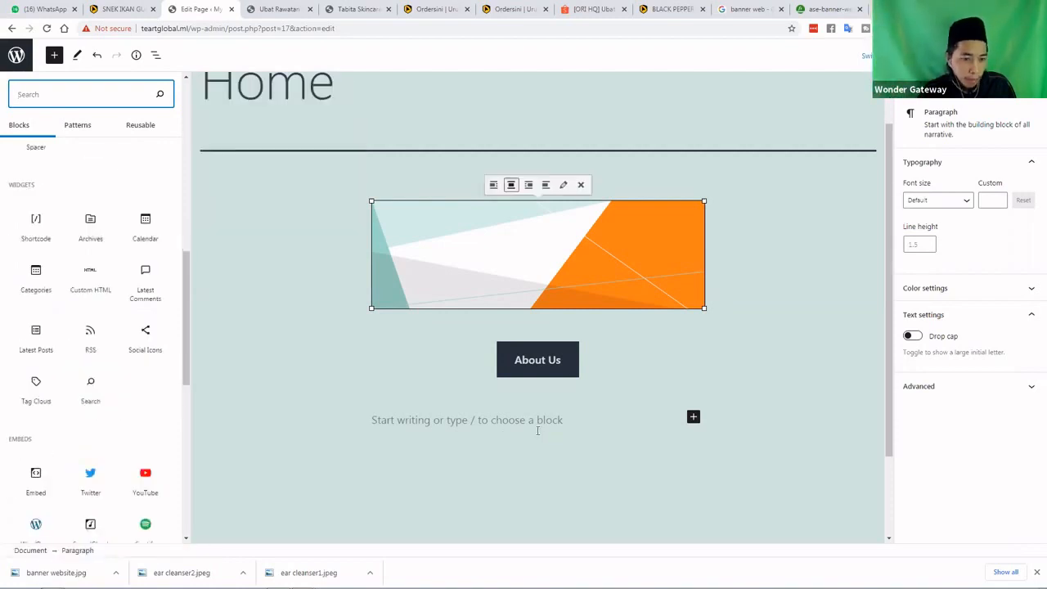
scroll(135, 444, down, 1)
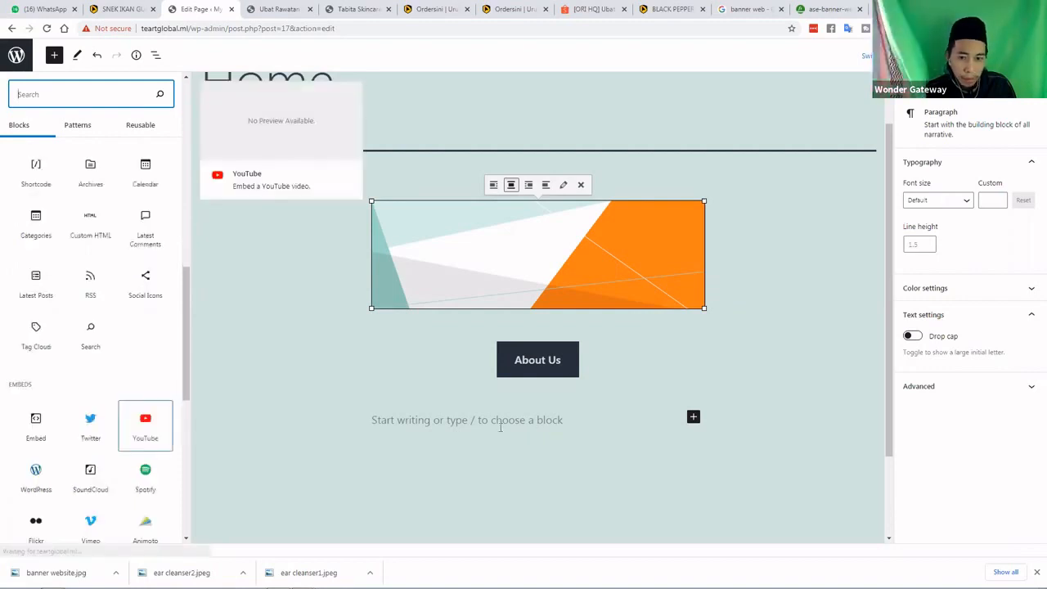
click(442, 464)
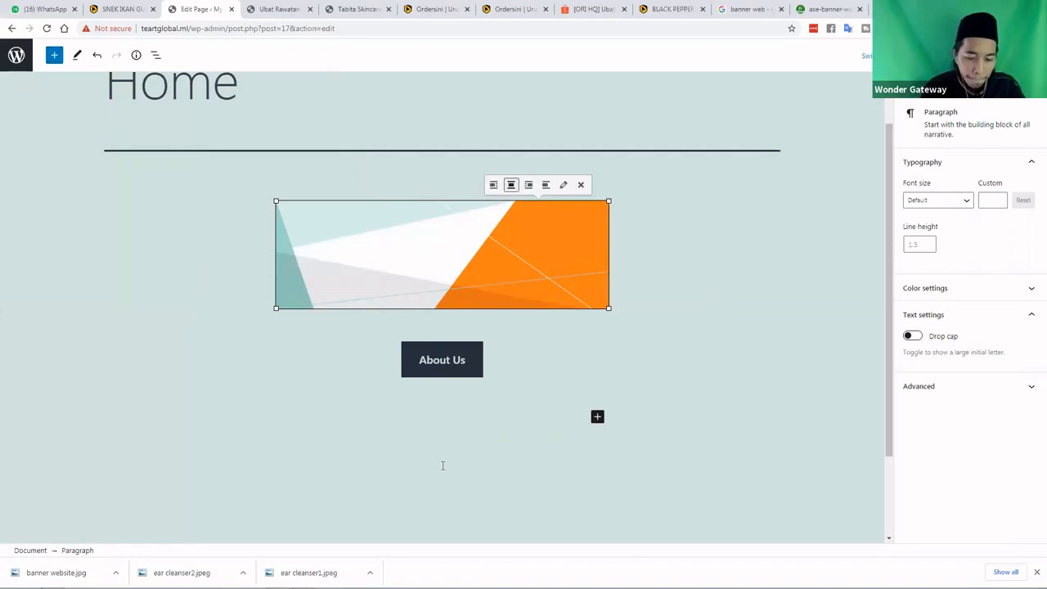
Type 'Selamat datang ke laman web teartglobal.my' into the empty paragraph under the About Us button
text(S)
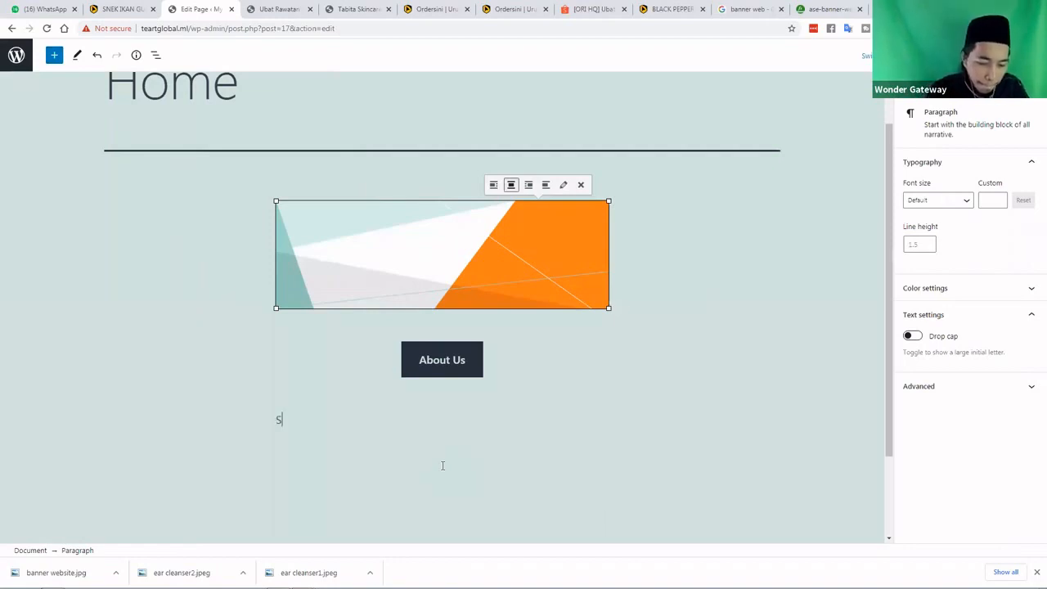
text(elamat datang ke )
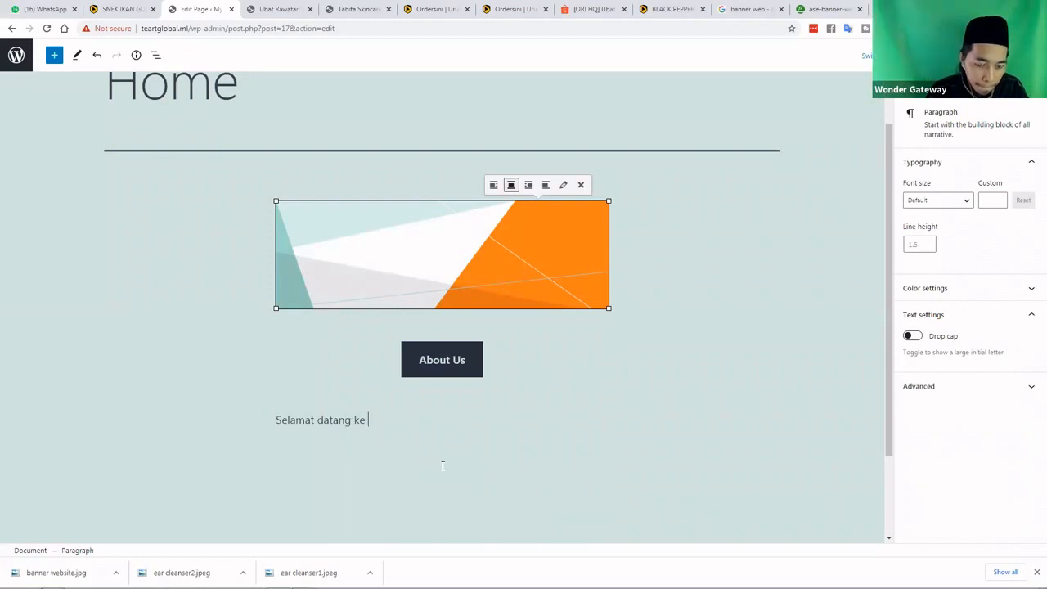
text(lama)
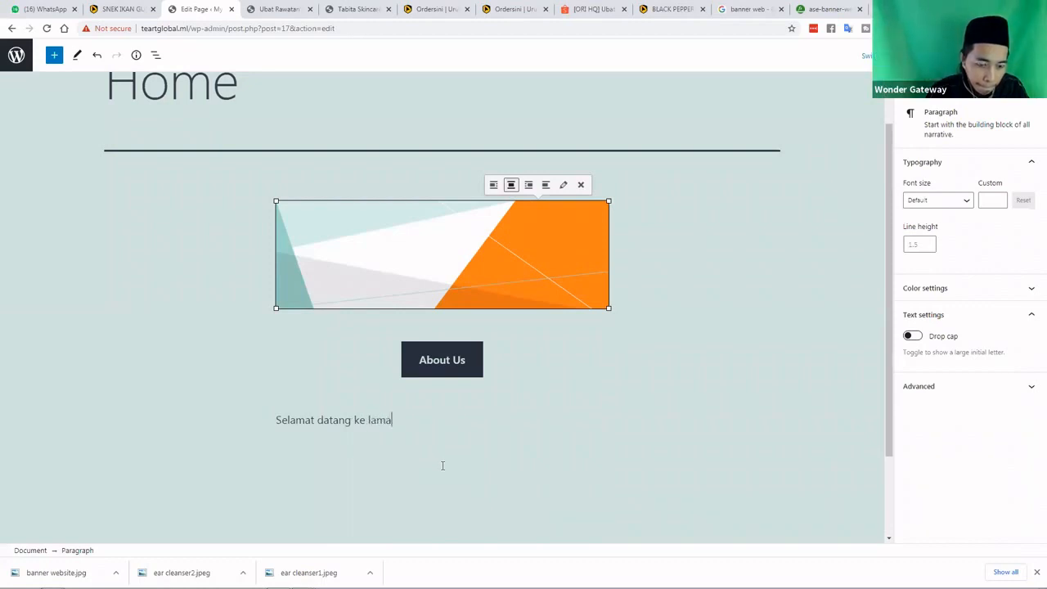
text(n web)
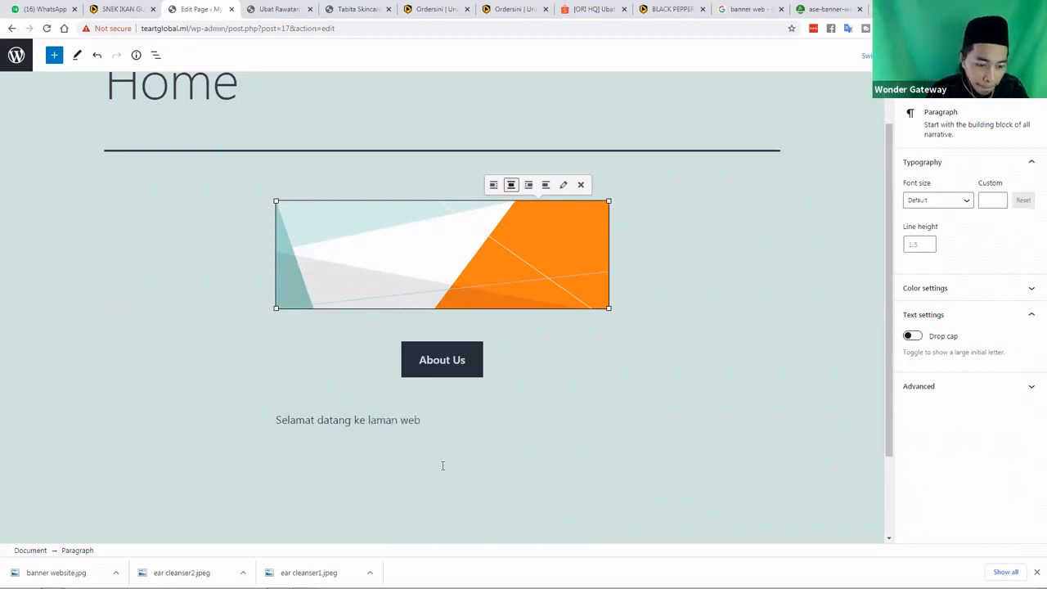
text( teart)
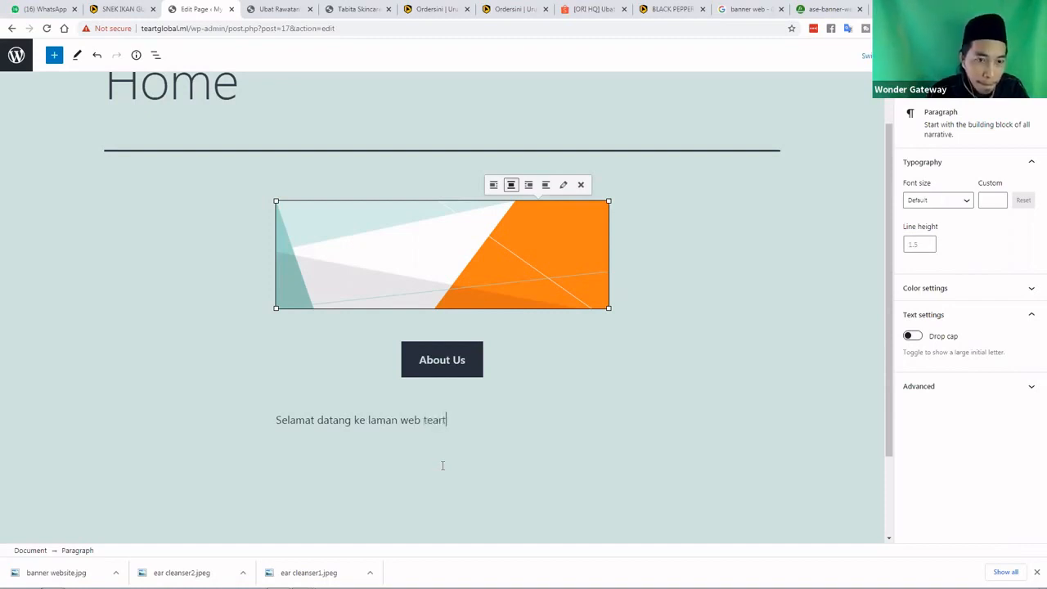
text(glo)
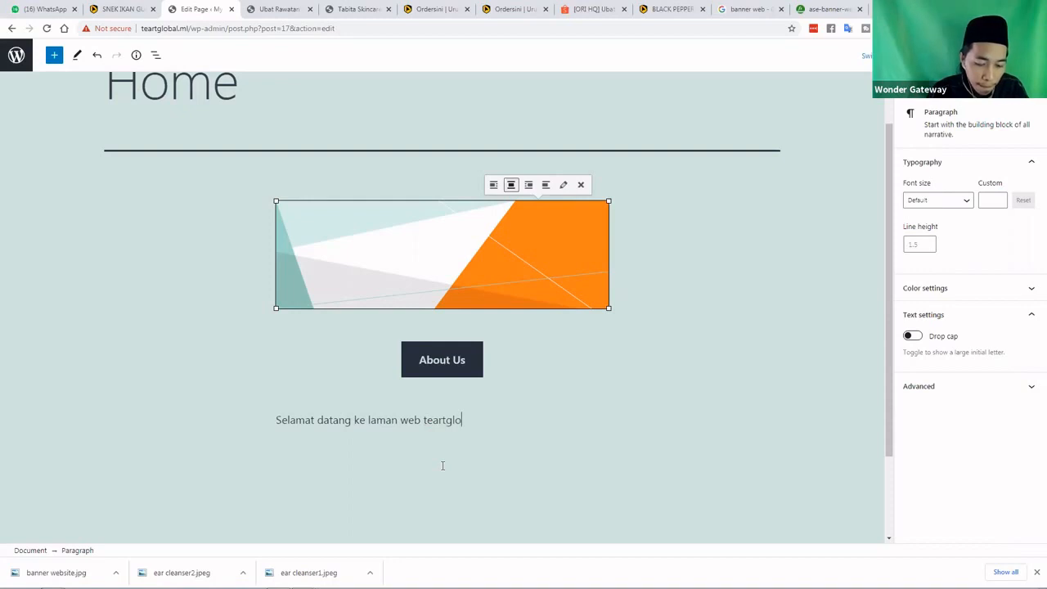
text(bal.my)
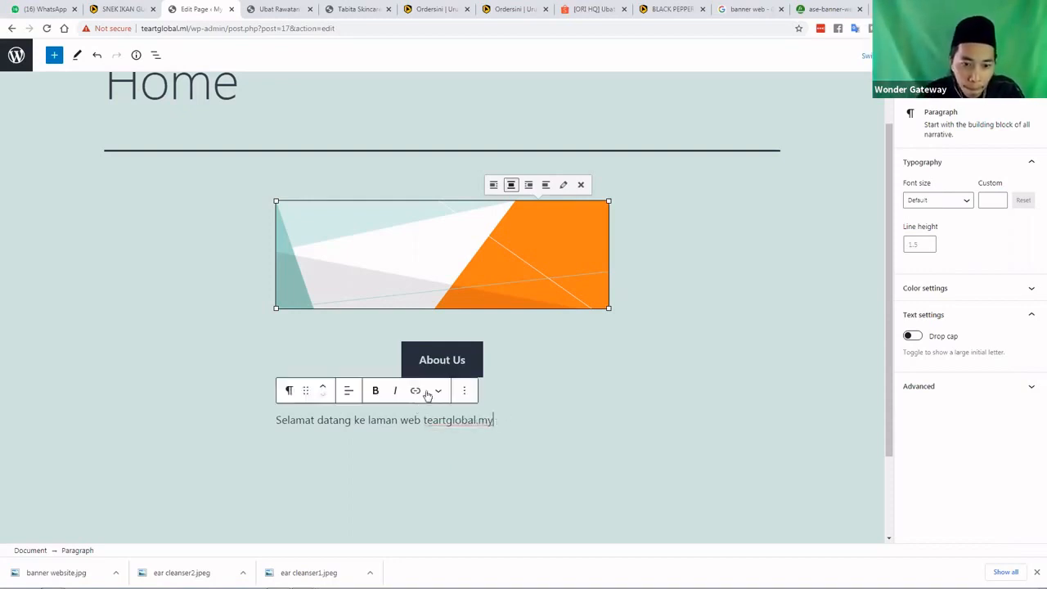
Look through the paragraph's extra formatting options, cancelling the inline image chooser without inserting anything
click(437, 393)
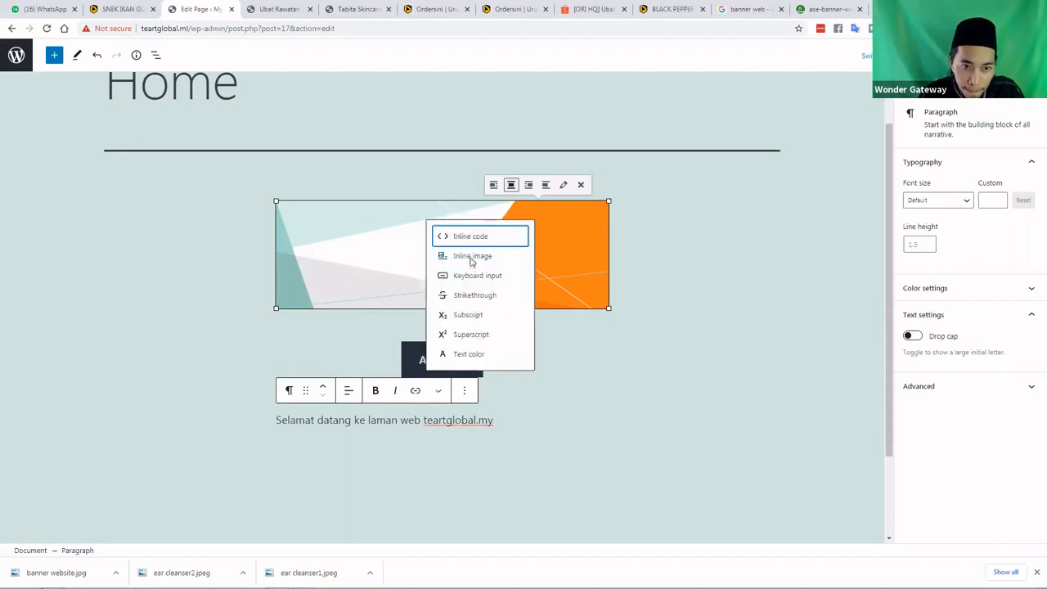
click(472, 256)
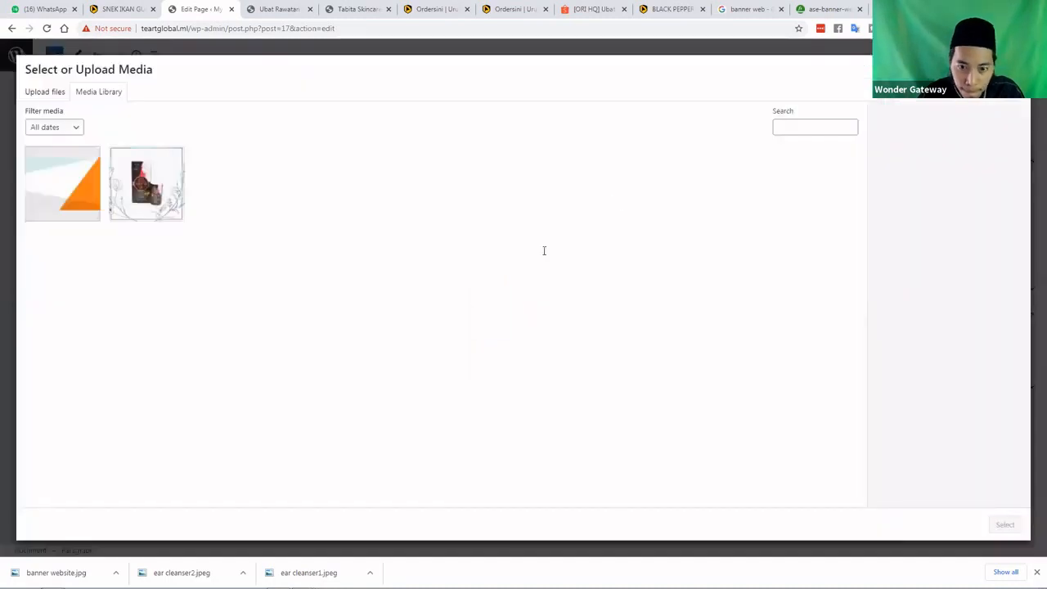
key(Escape)
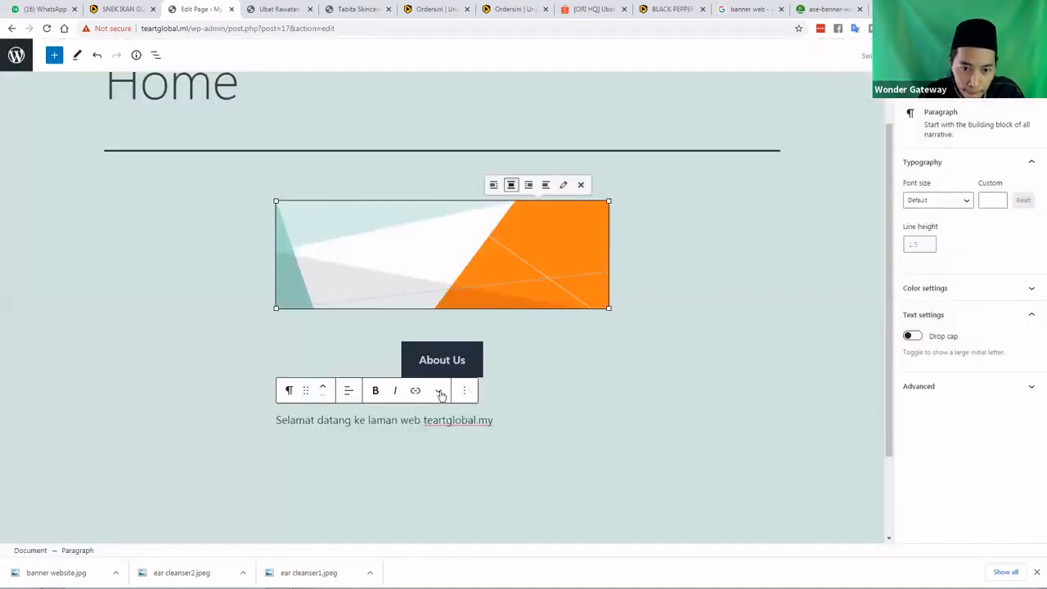
click(440, 392)
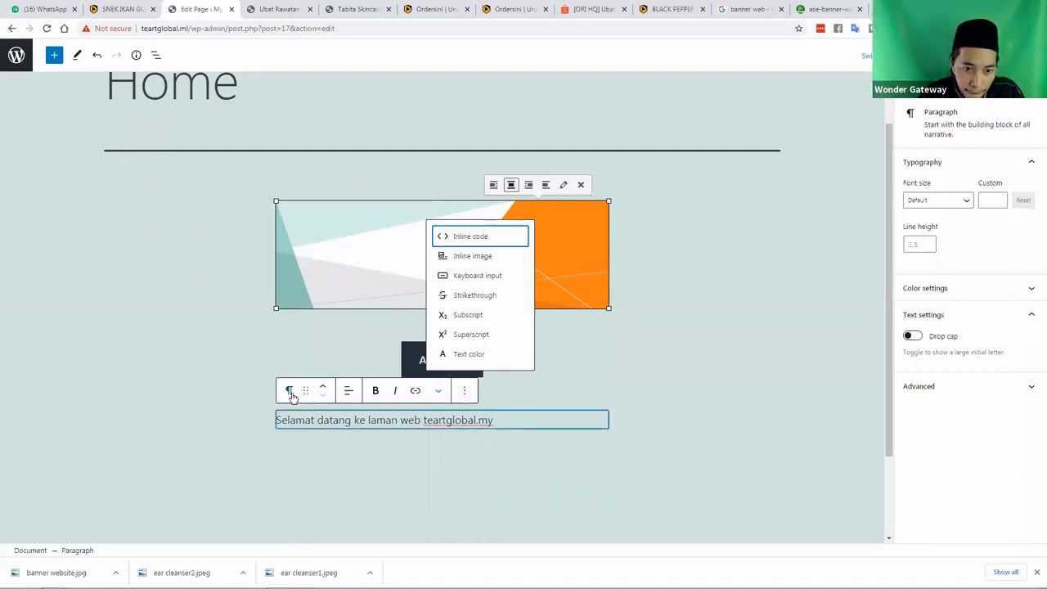
click(415, 419)
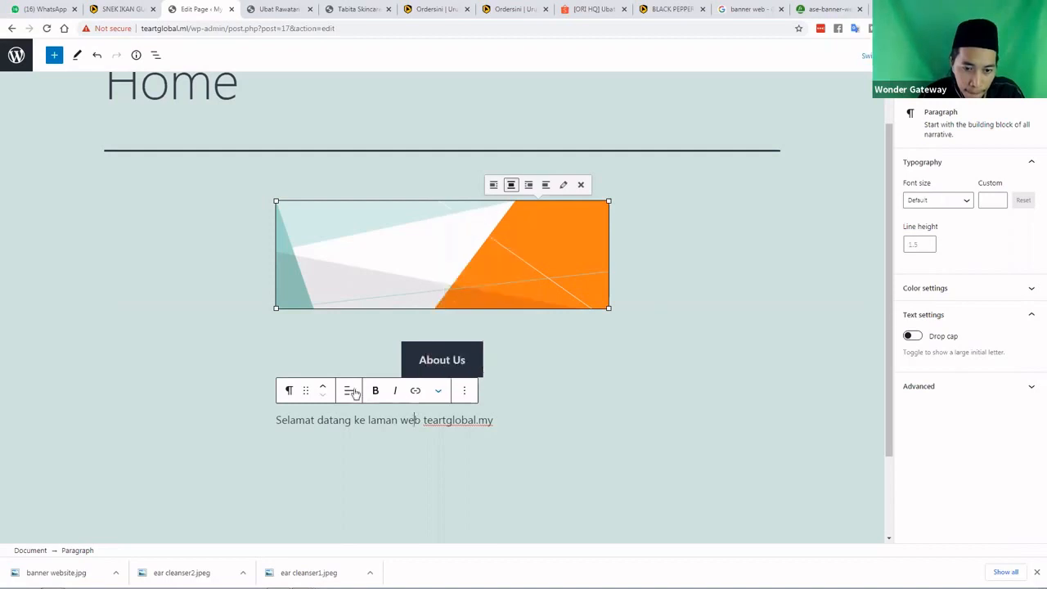
Centre-align the welcome paragraph text and check the result
click(353, 393)
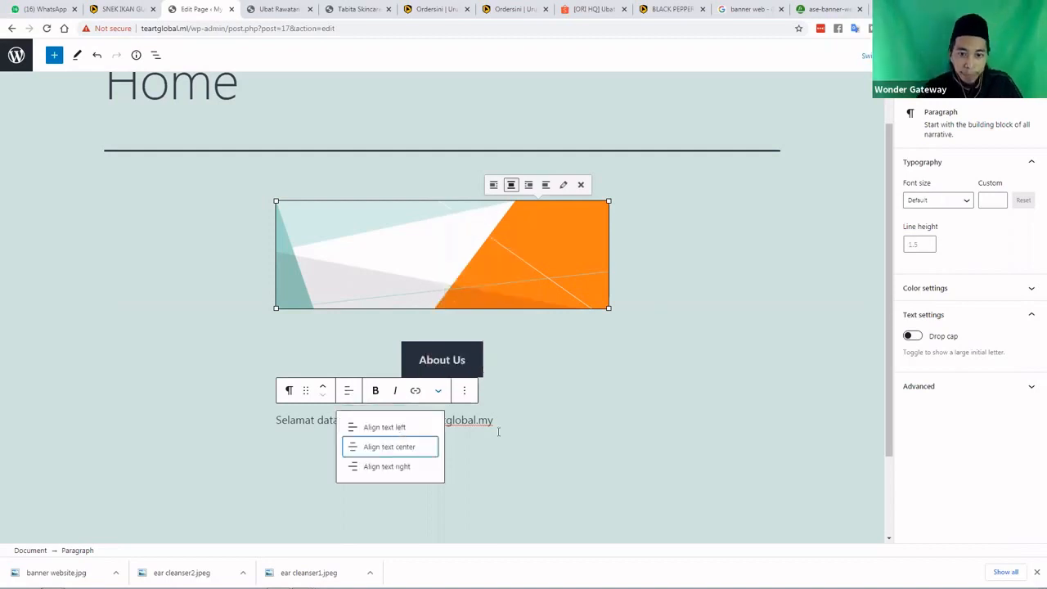
key(Return)
click(562, 459)
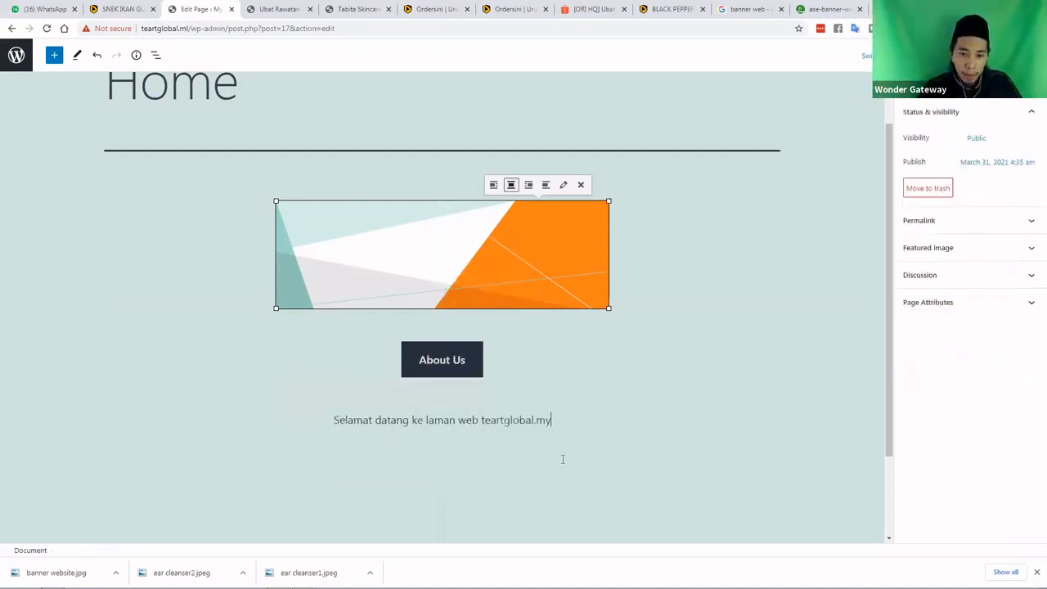
scroll(563, 459, down, 2)
click(563, 339)
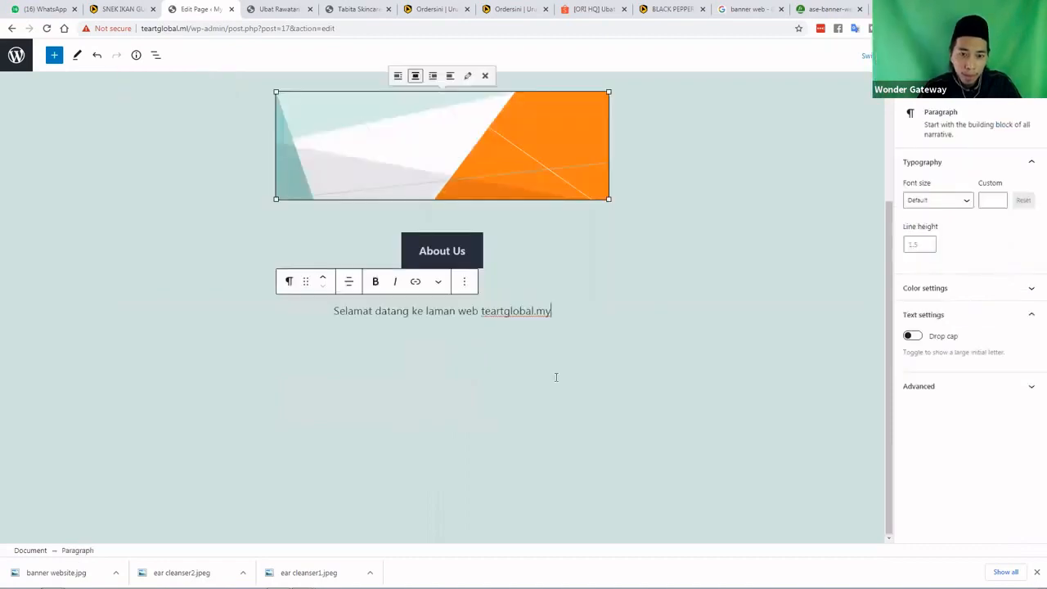
click(553, 376)
click(558, 373)
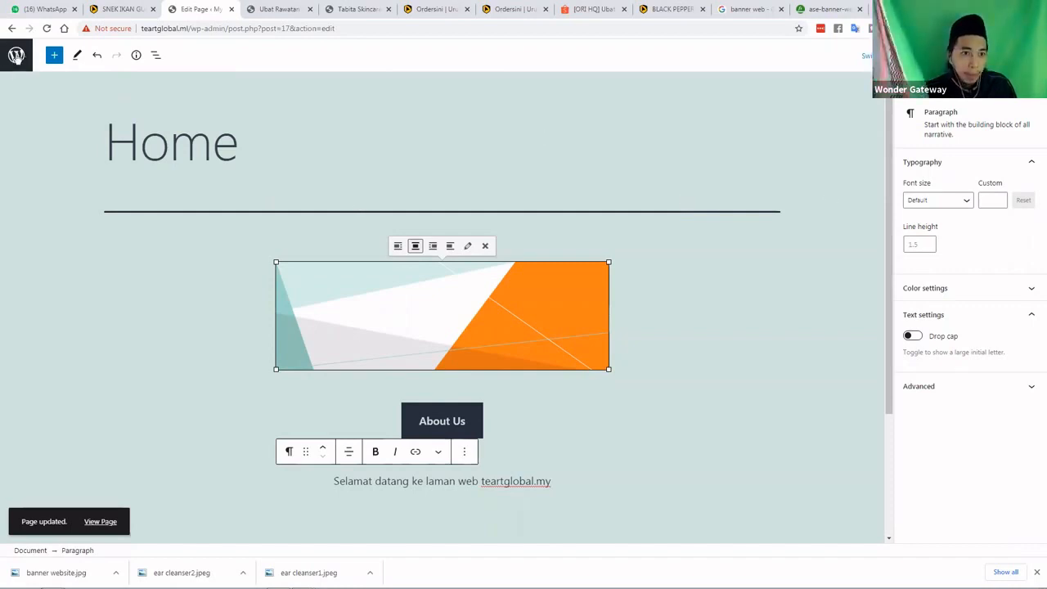
Check the live Home page and its About us link, then return to the admin Pages list
click(16, 56)
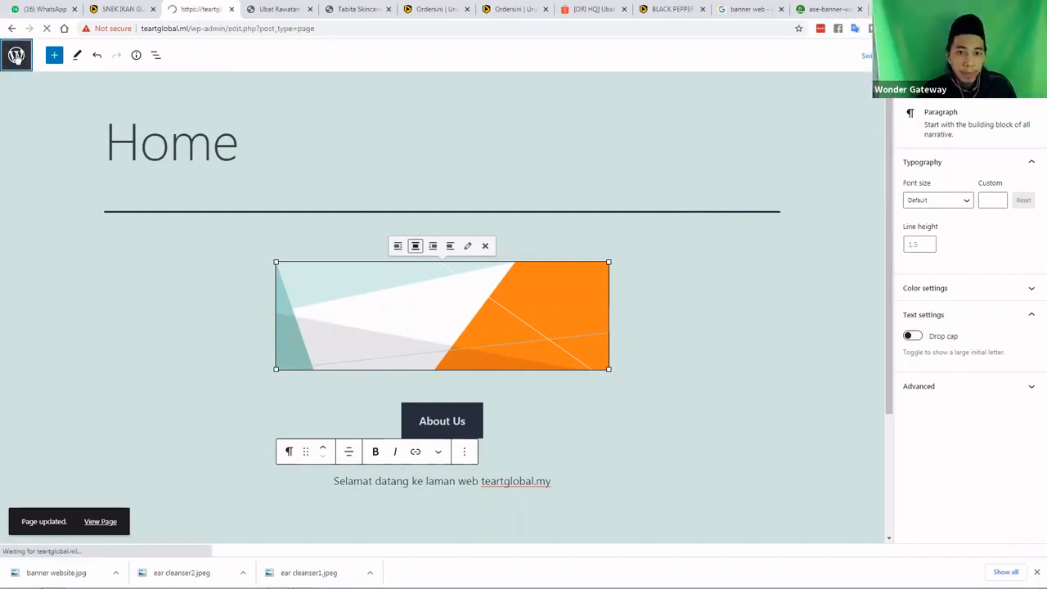
click(267, 14)
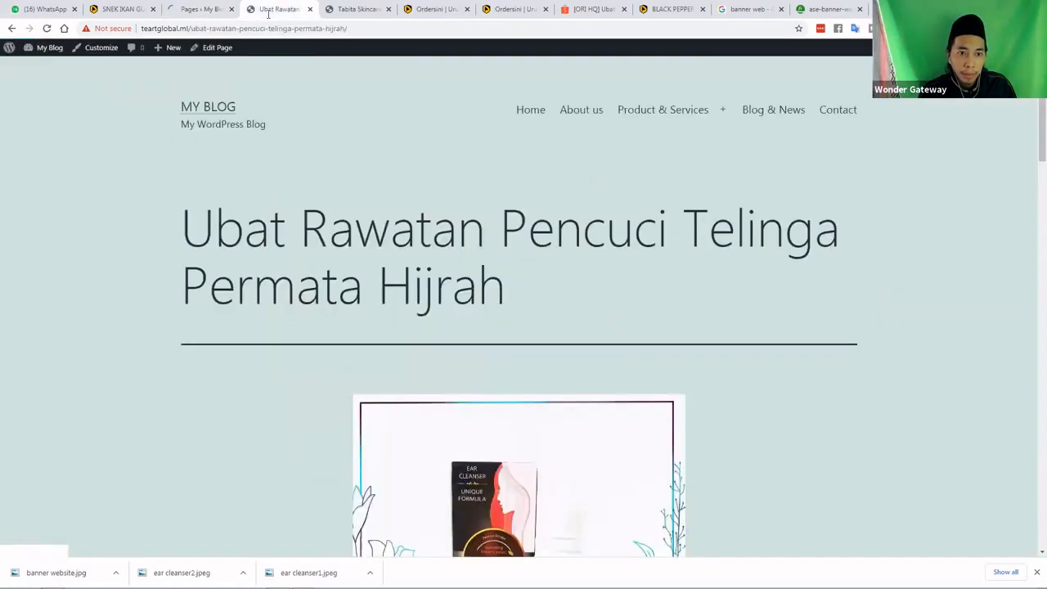
click(212, 115)
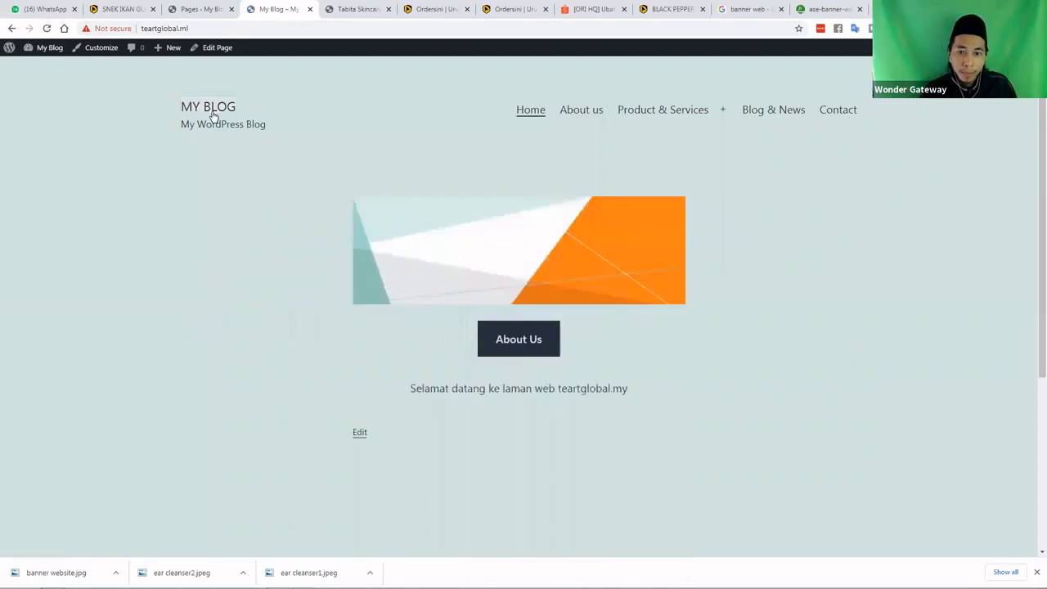
click(515, 342)
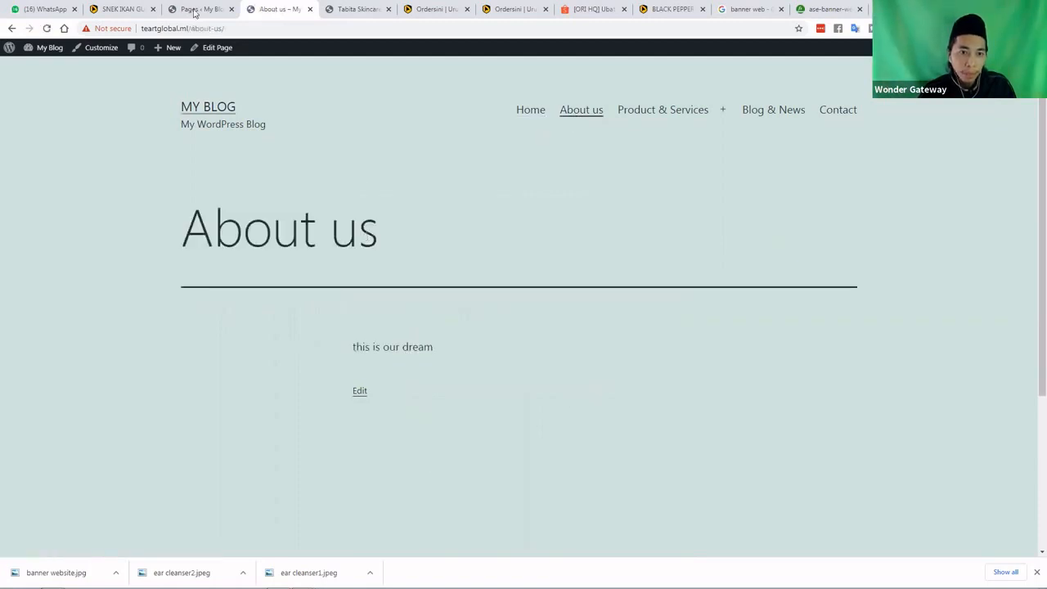
key(ctrl+shift+Tab)
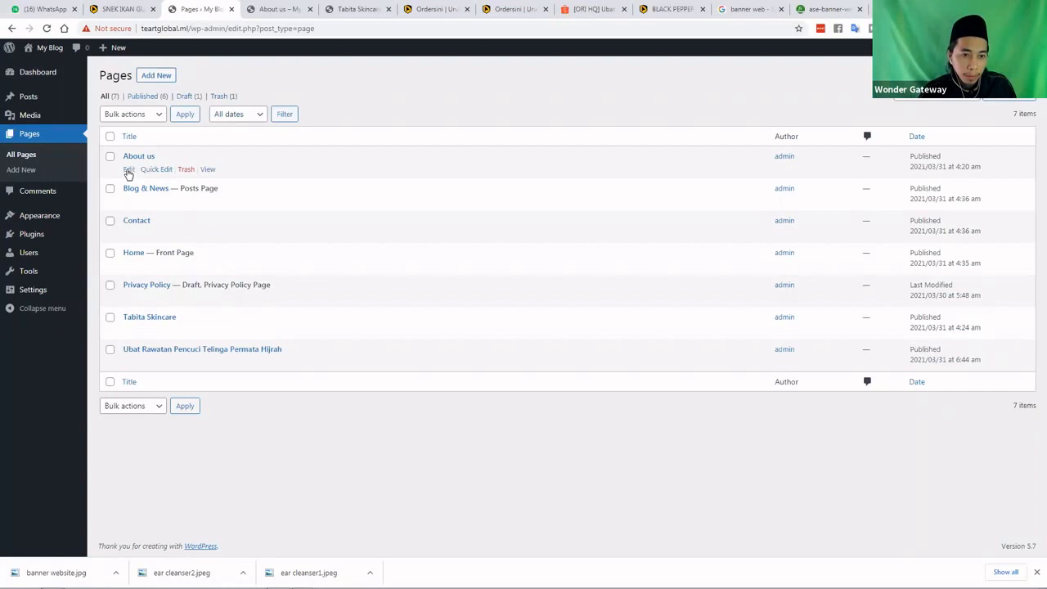
Open About us for editing and erase the 'this is our dream' paragraph text
click(129, 170)
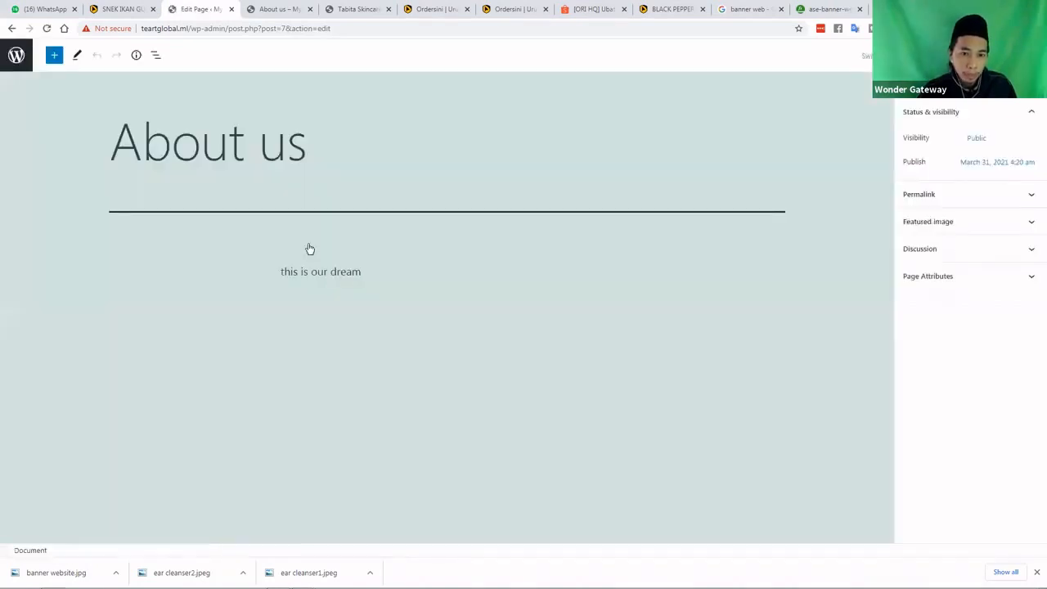
click(387, 275)
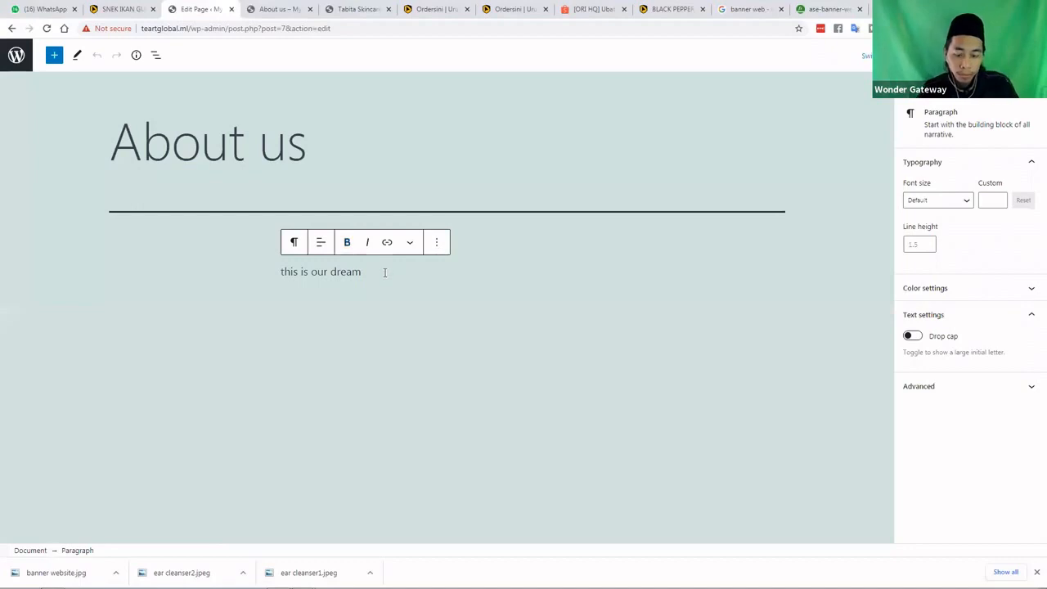
key(BackSpace)
key(BackSpace)
key(BackSpace)
key(BackSpace)
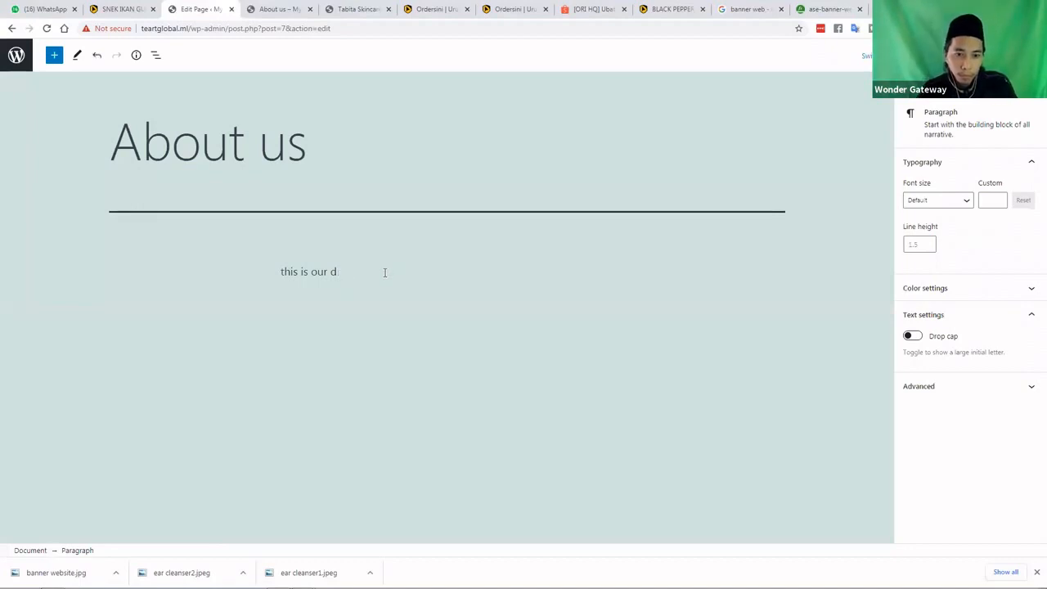
key(BackSpace)
key(BackSpace)
key(BackSpace)
key(BackSpace)
key(BackSpace)
key(BackSpace)
key(BackSpace)
key(BackSpace)
key(BackSpace)
key(BackSpace)
key(BackSpace)
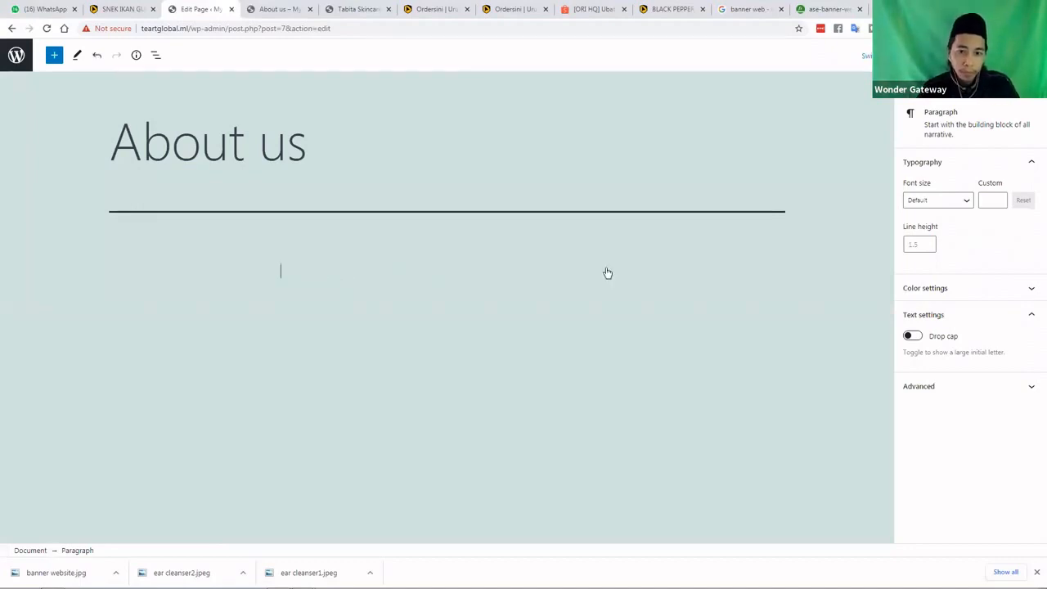
click(604, 271)
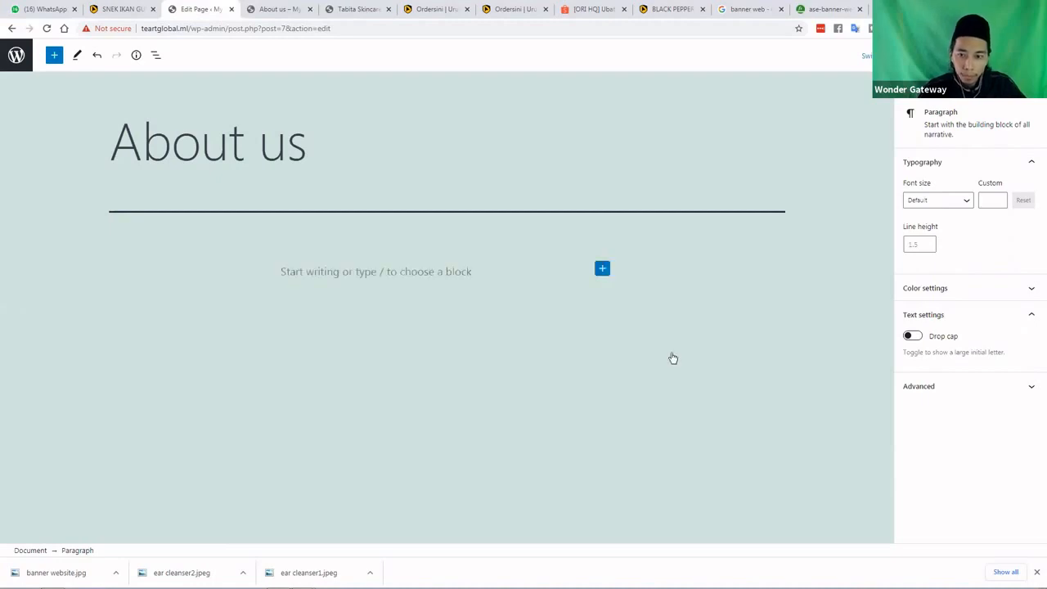
Add a Classic block and transform it into a Group, then into a Columns block
click(684, 362)
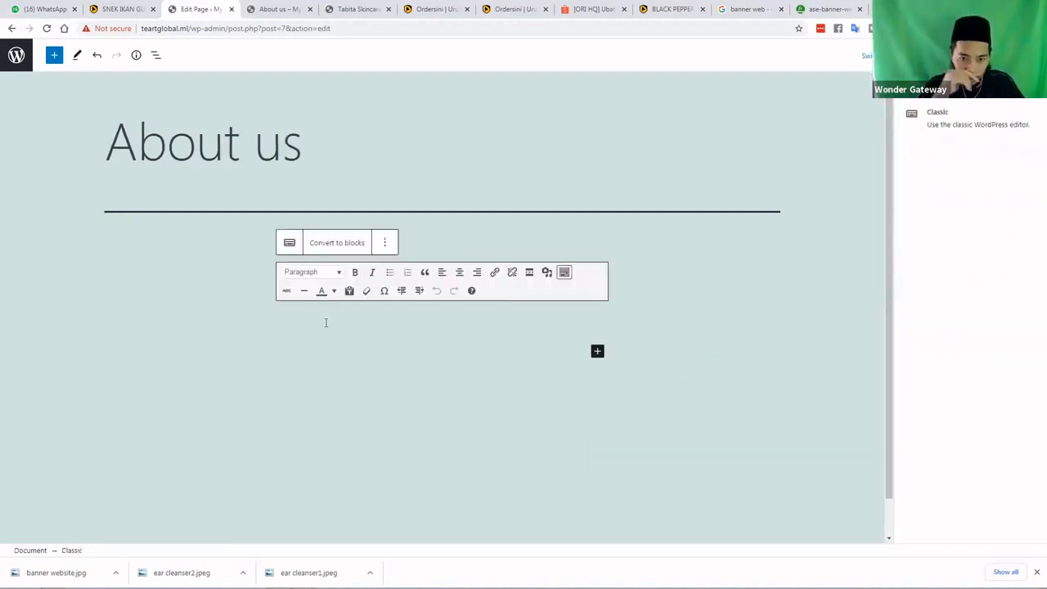
click(289, 244)
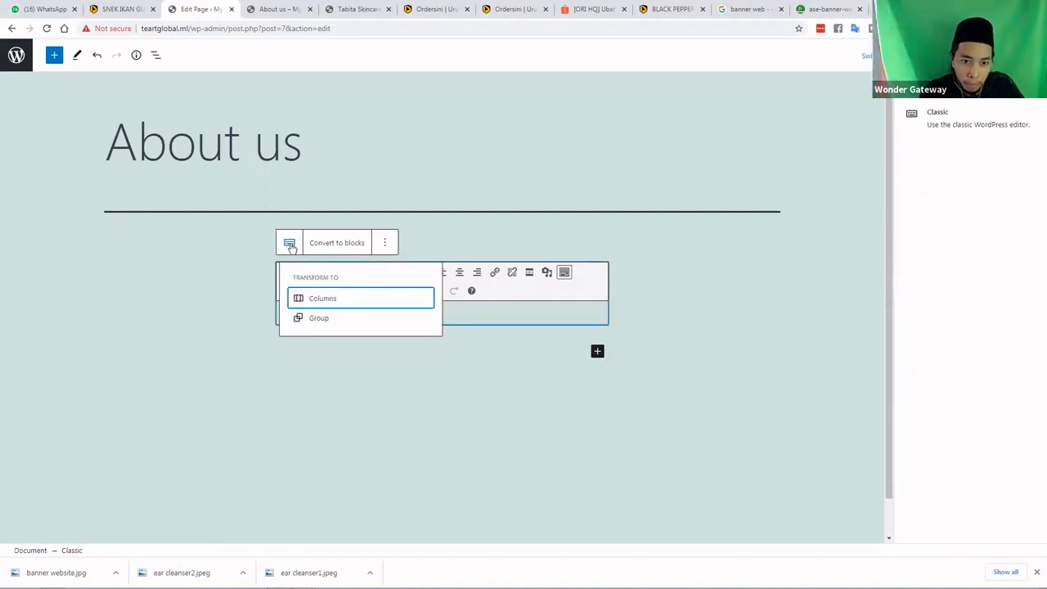
click(290, 245)
click(289, 243)
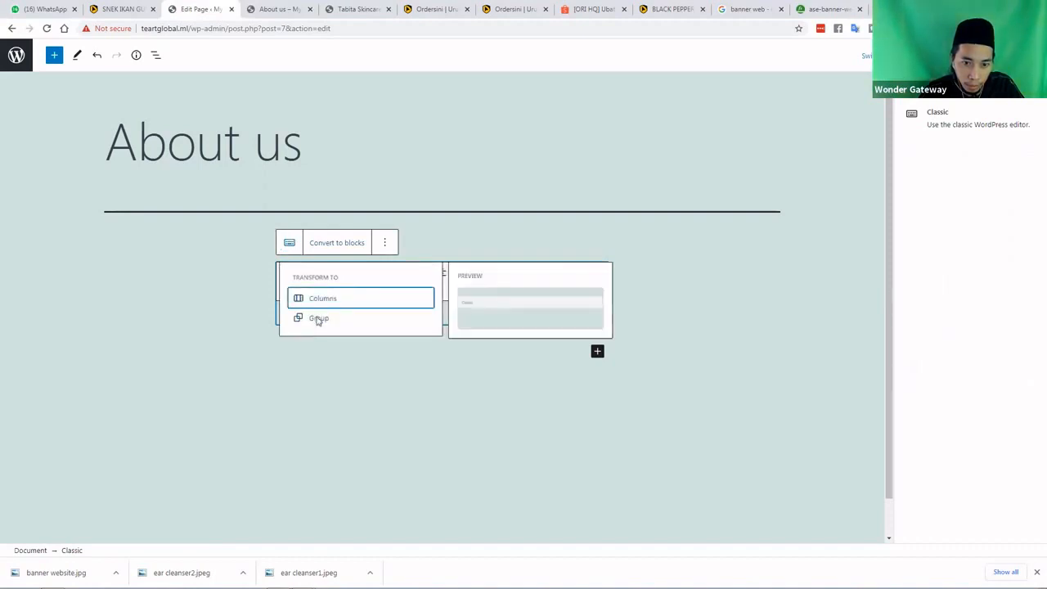
click(318, 320)
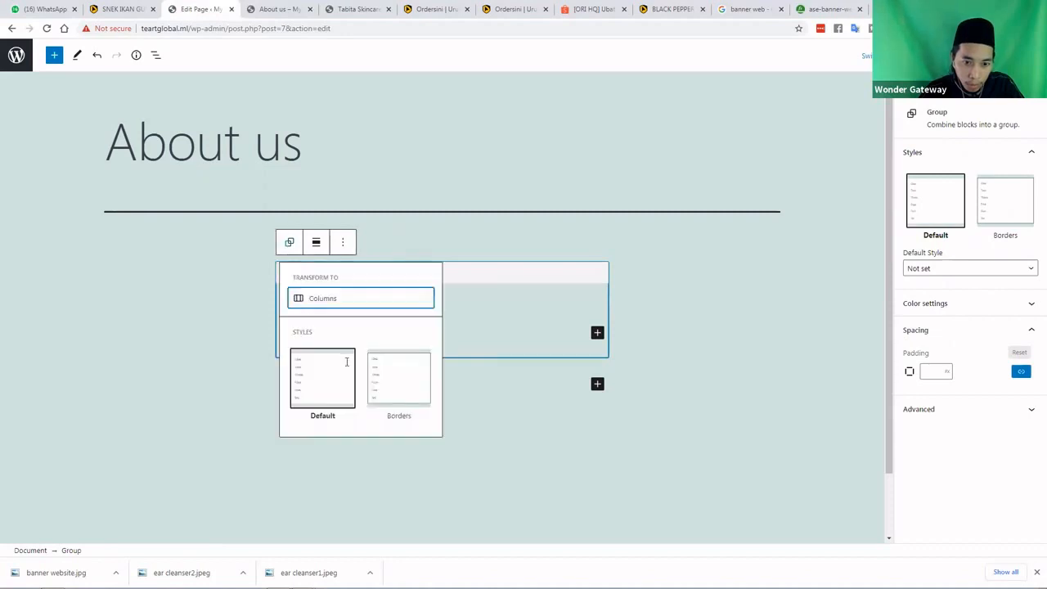
mouse_move(393, 368)
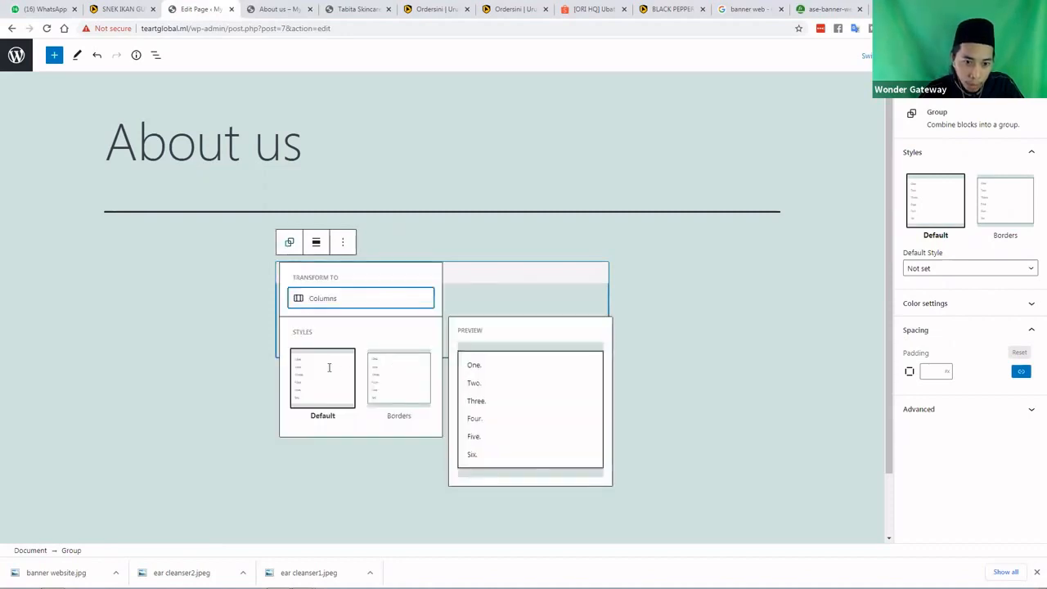
click(321, 300)
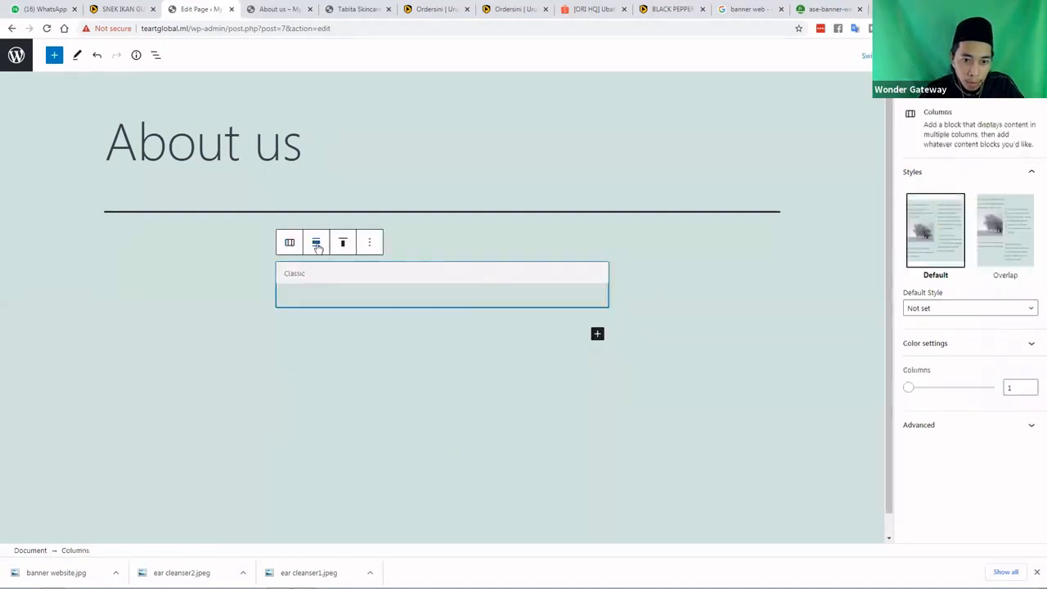
Set the Columns block to wide width after trying full and normal widths, then select the Classic block
click(317, 243)
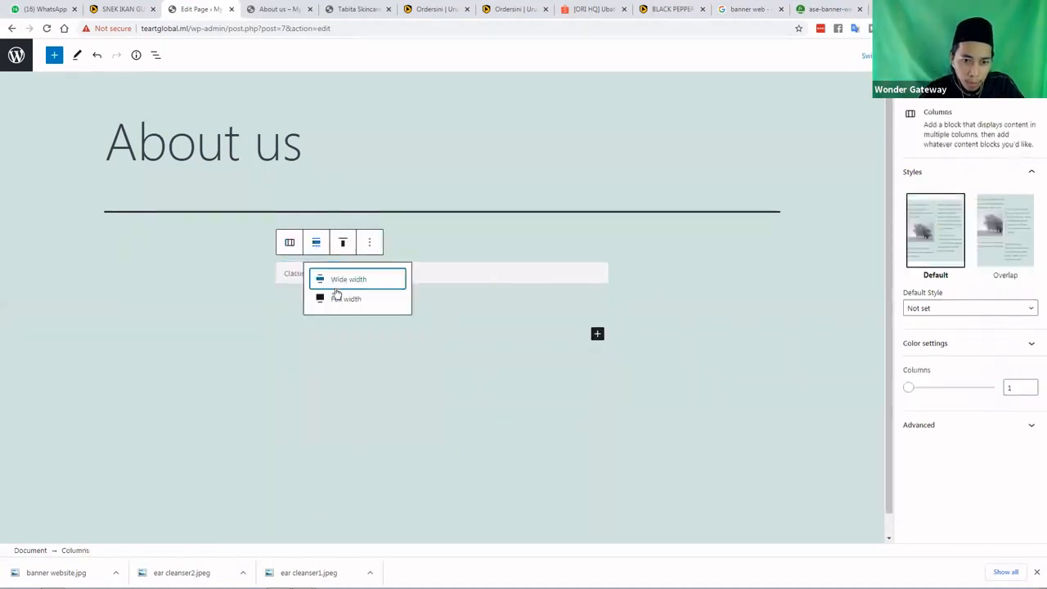
click(337, 297)
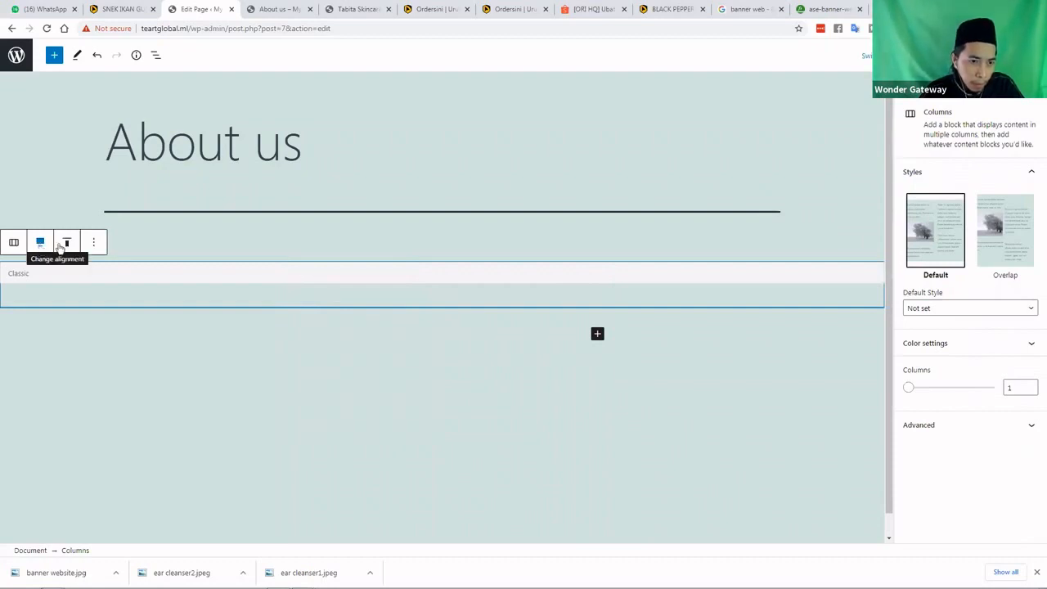
click(65, 248)
click(41, 247)
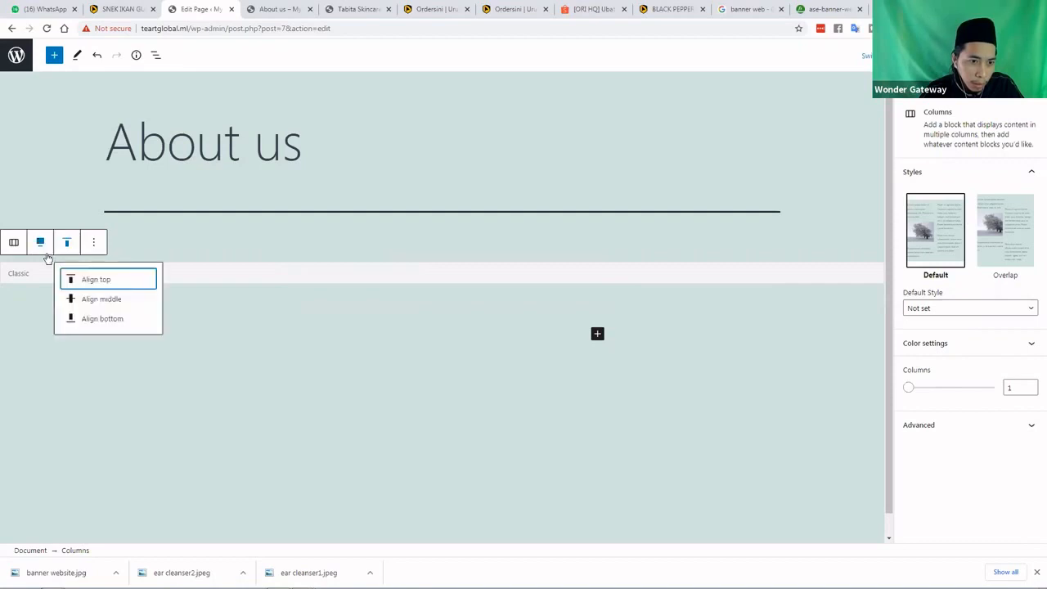
click(59, 301)
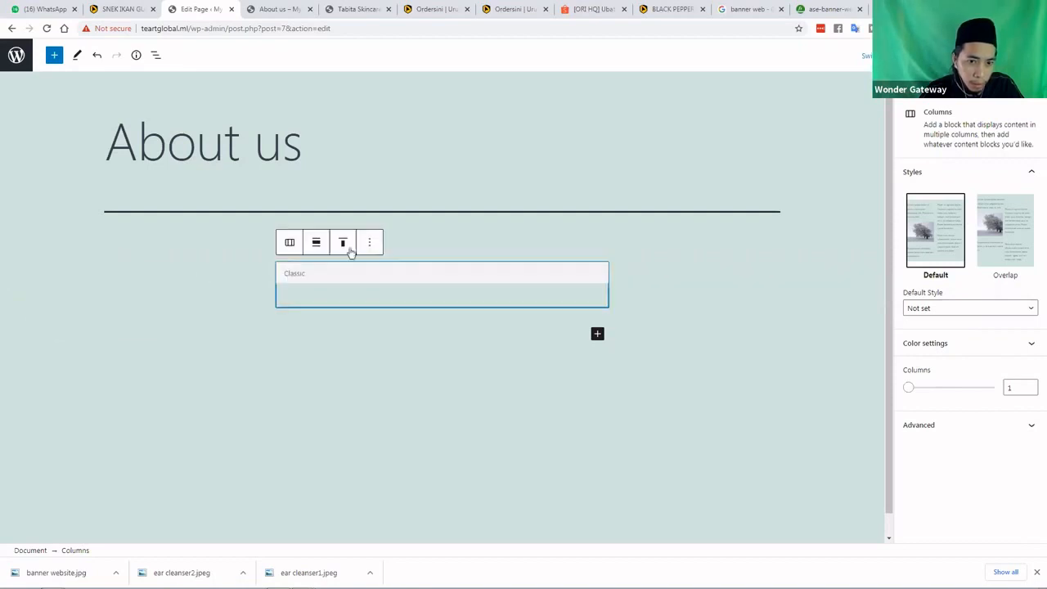
click(316, 242)
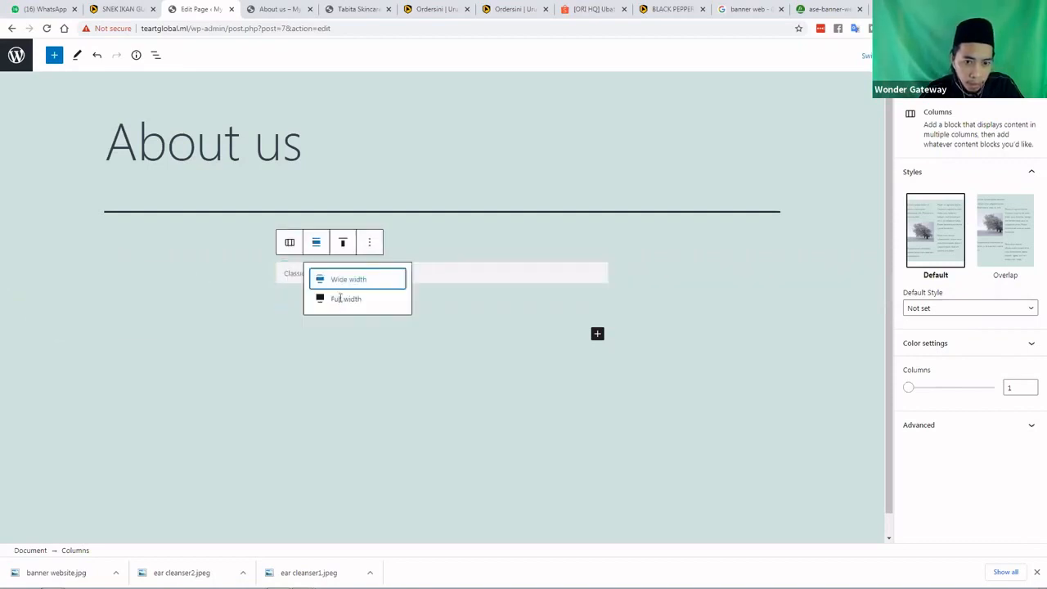
click(342, 297)
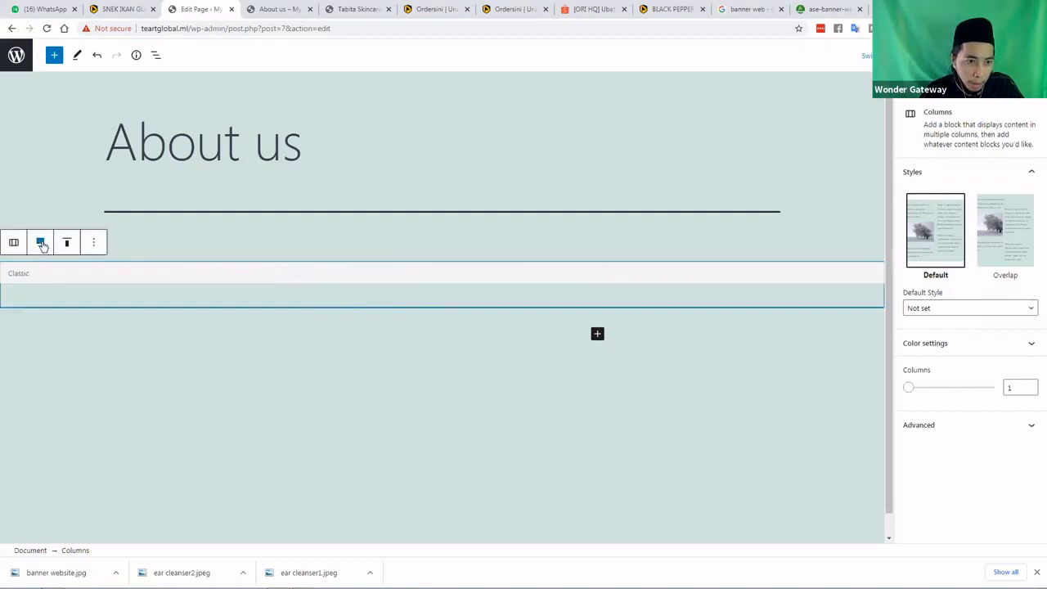
click(41, 244)
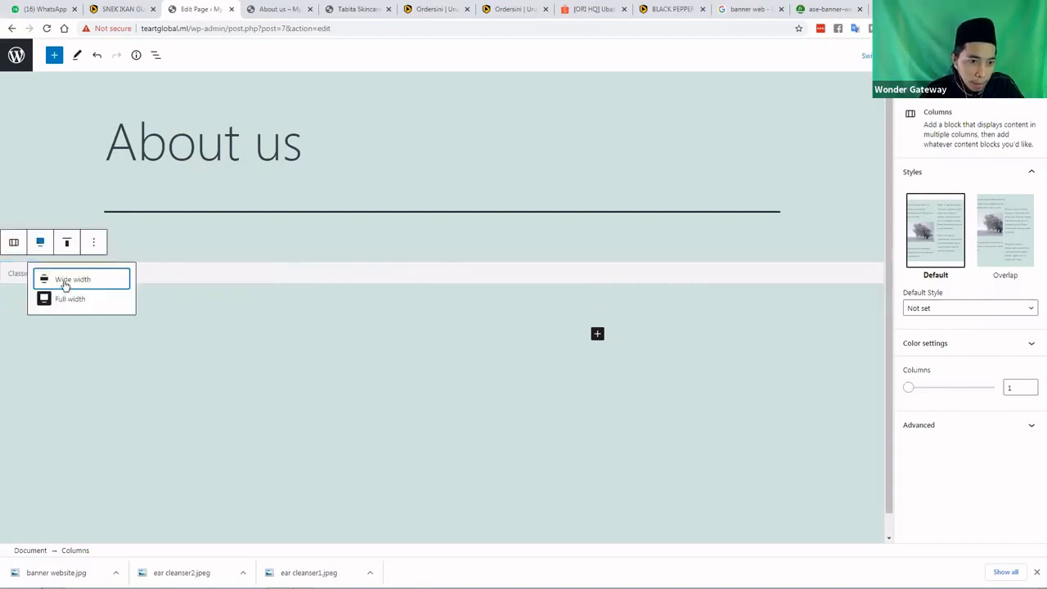
click(123, 278)
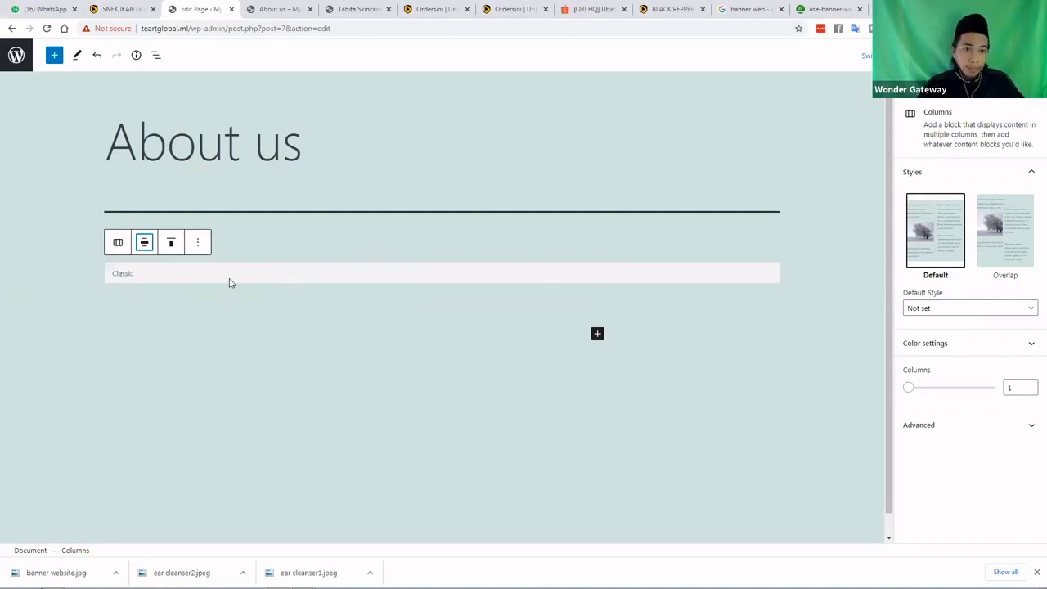
click(336, 278)
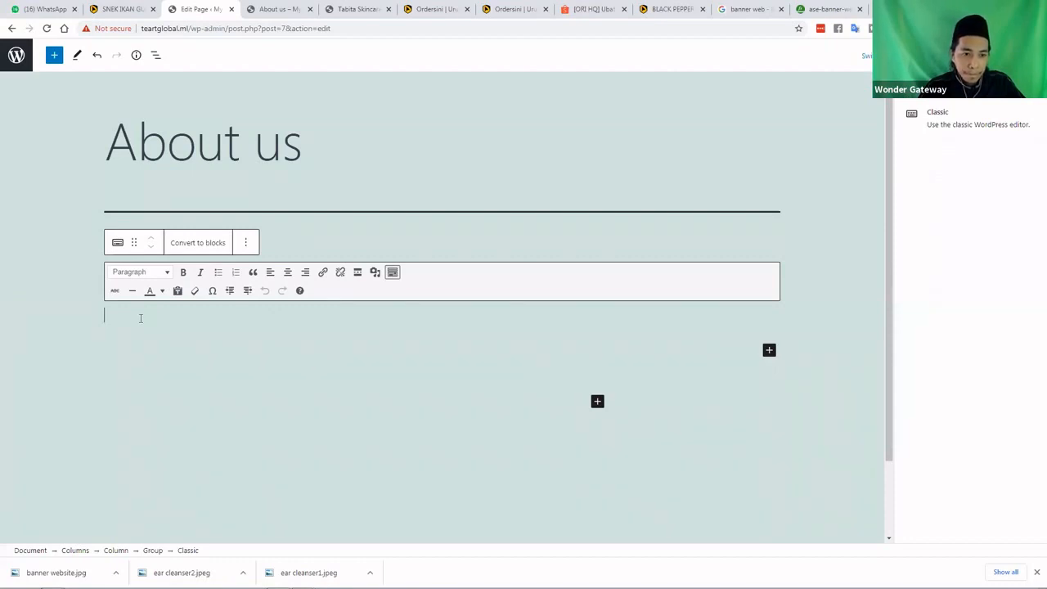
scroll(181, 329, down, 1)
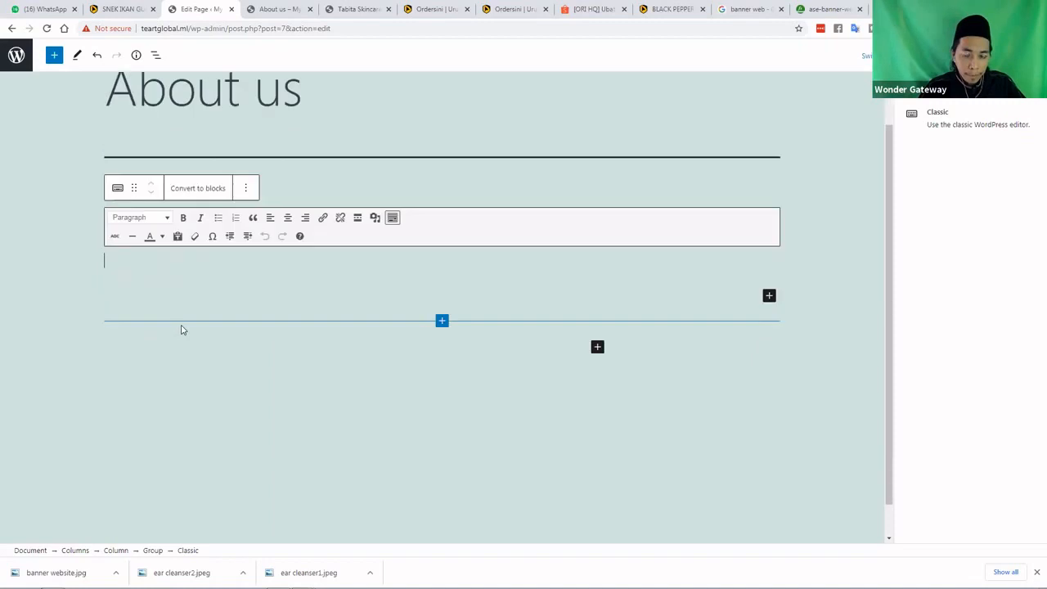
scroll(182, 330, up, 1)
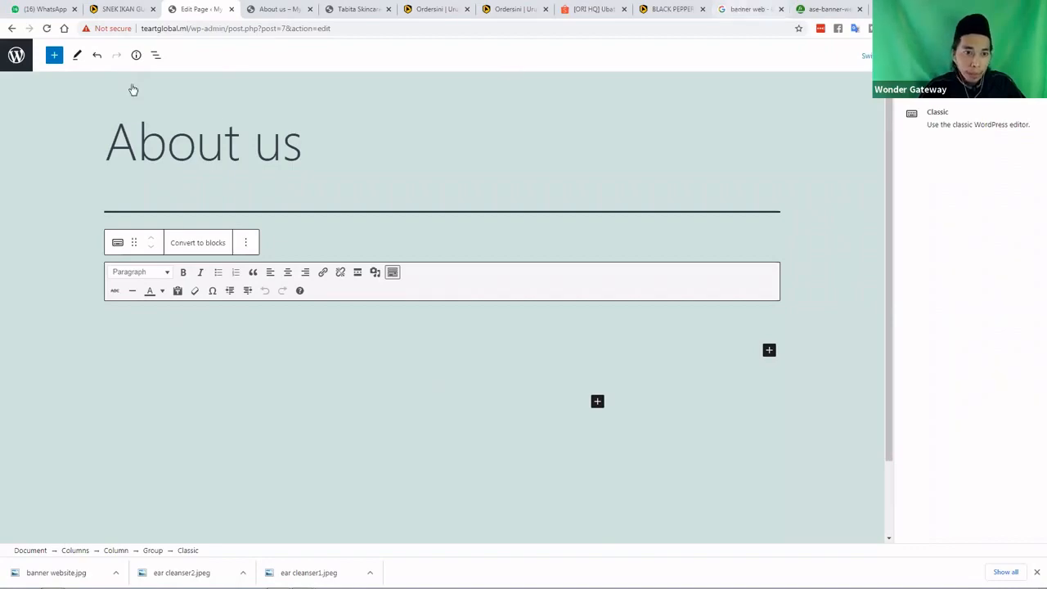
click(751, 9)
drag(162, 66, 93, 69)
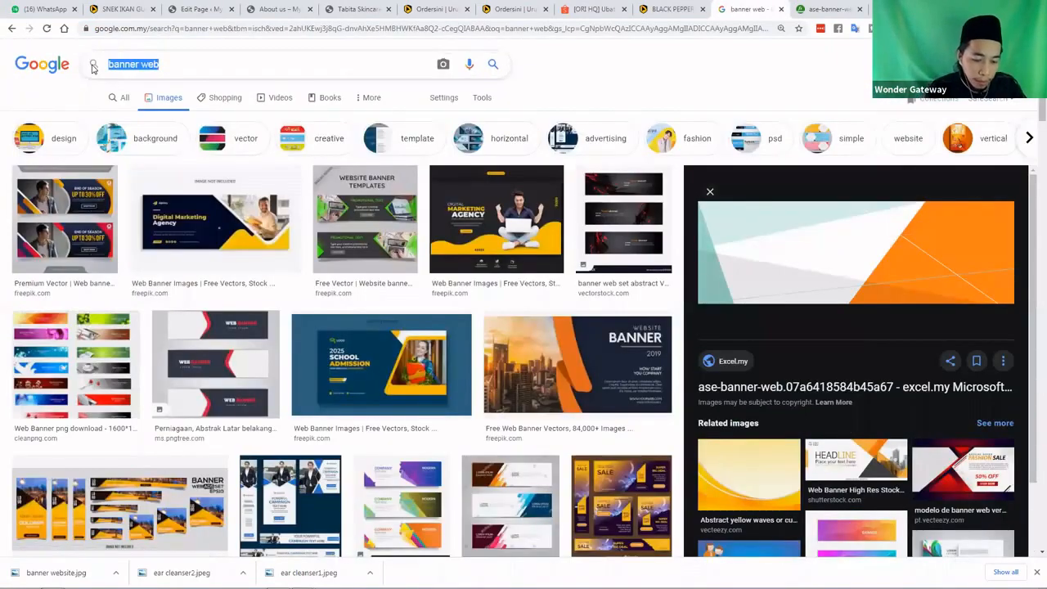
Search Google for 'about us' and open '25 Creative Examples of About Us Pages' in a new tab
text(abous u)
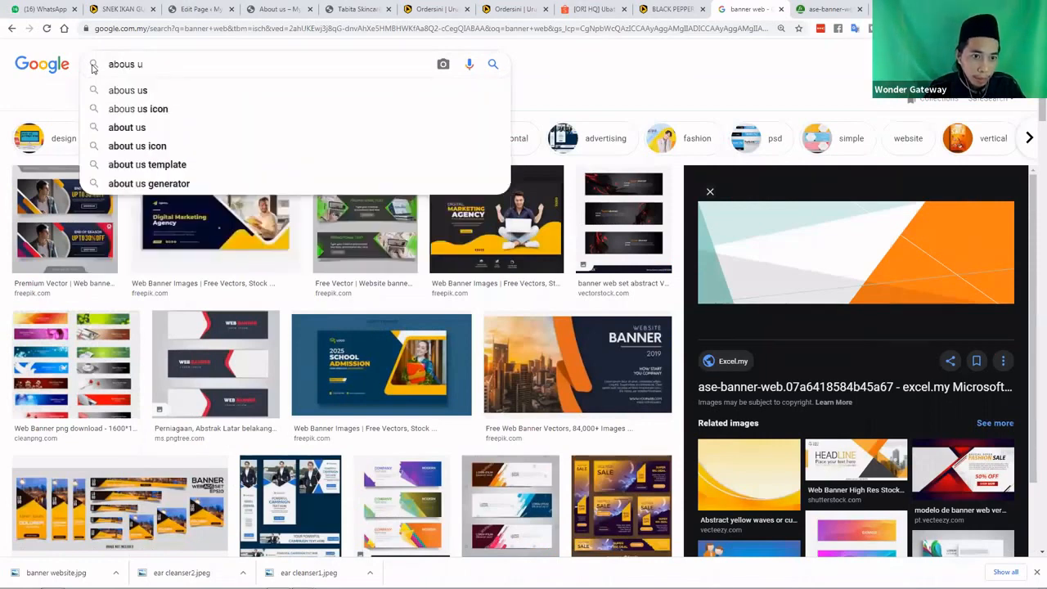
text(s)
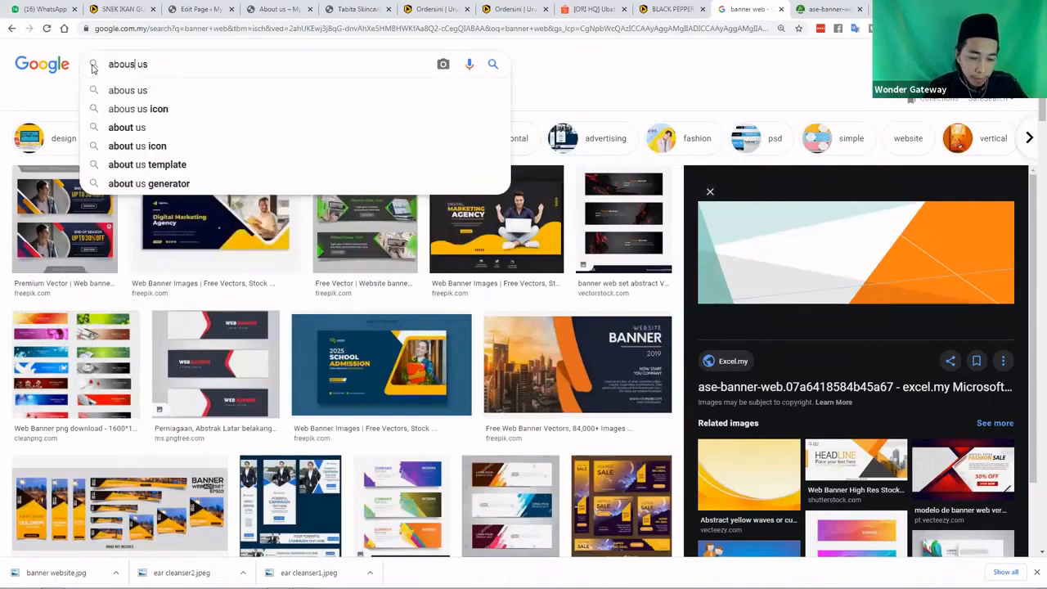
key(BackSpace)
text(t)
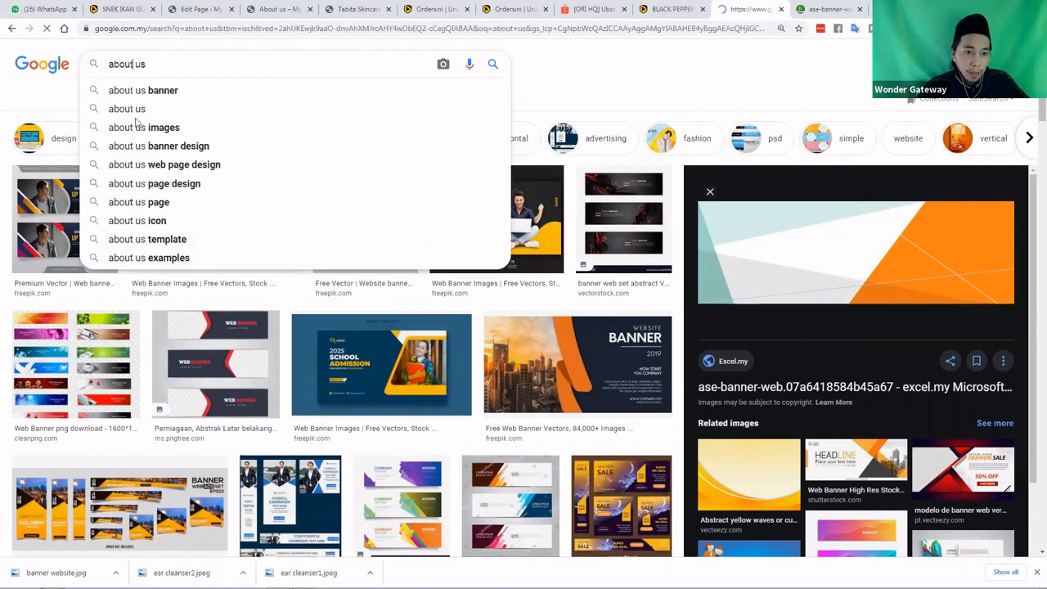
click(122, 105)
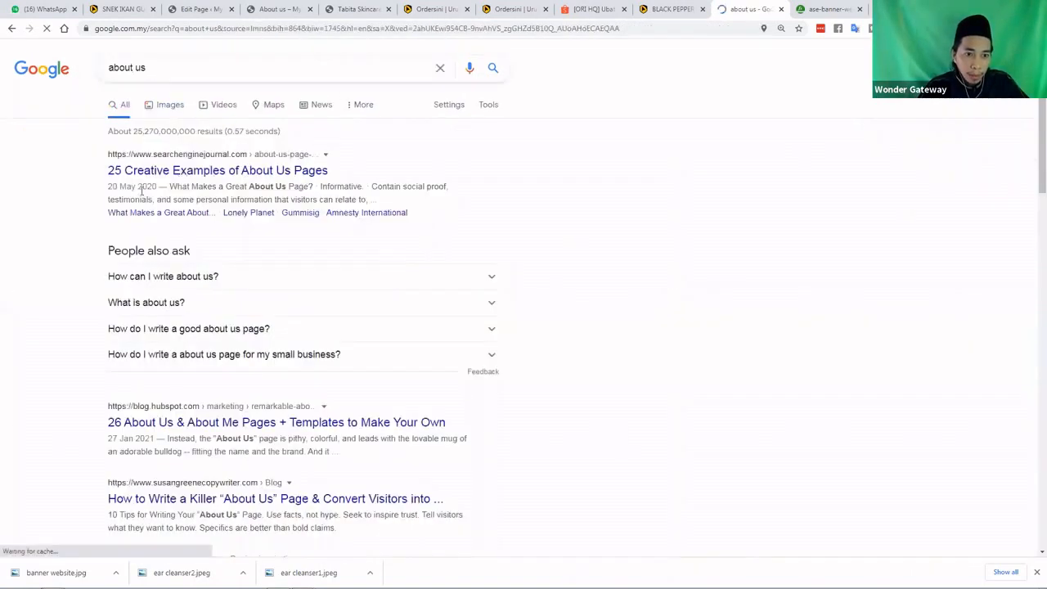
right_click(248, 175)
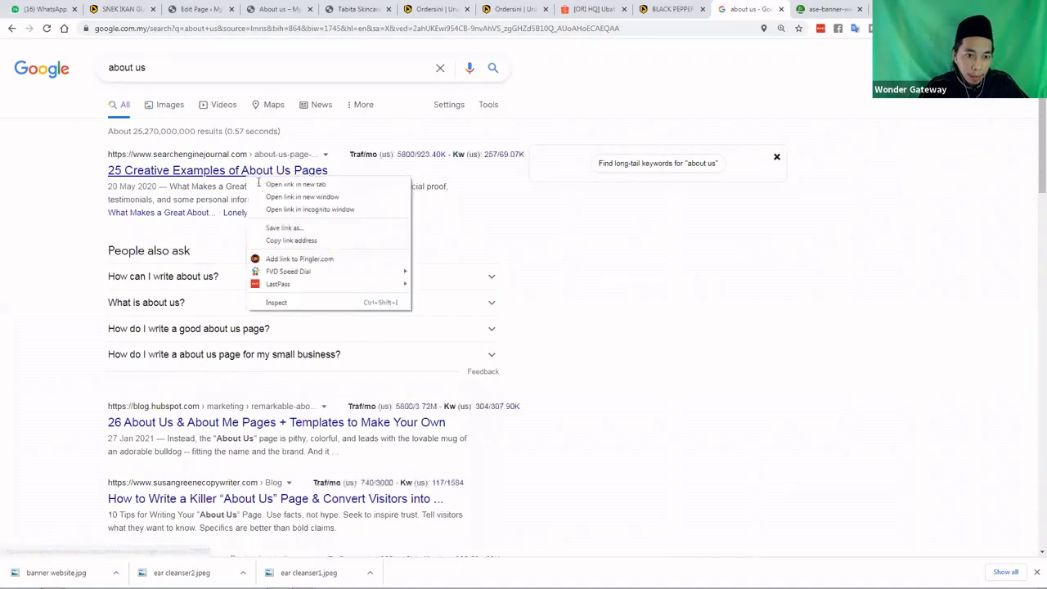
click(260, 184)
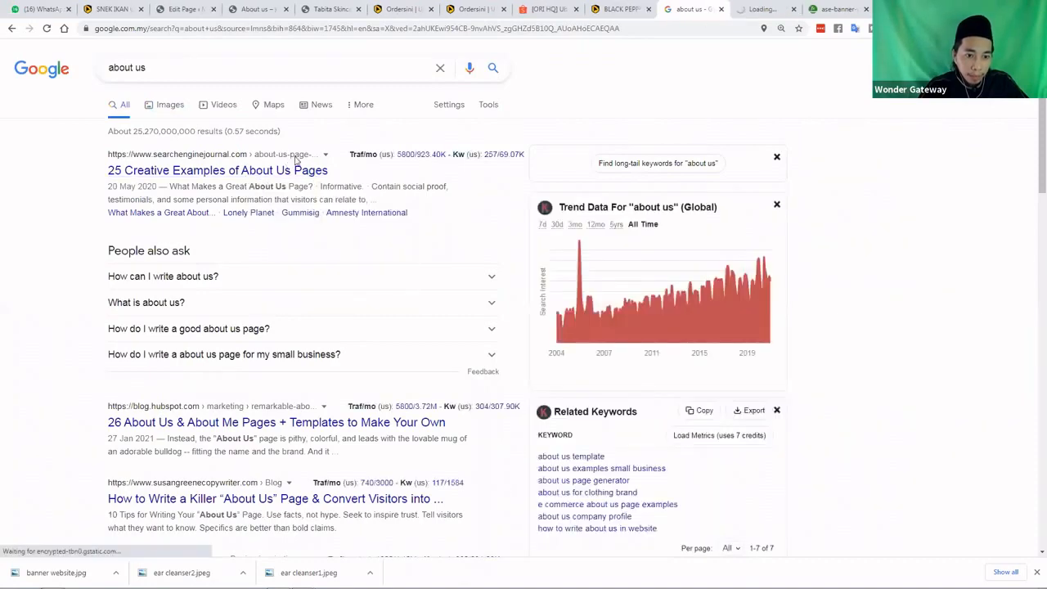
scroll(296, 159, down, 3)
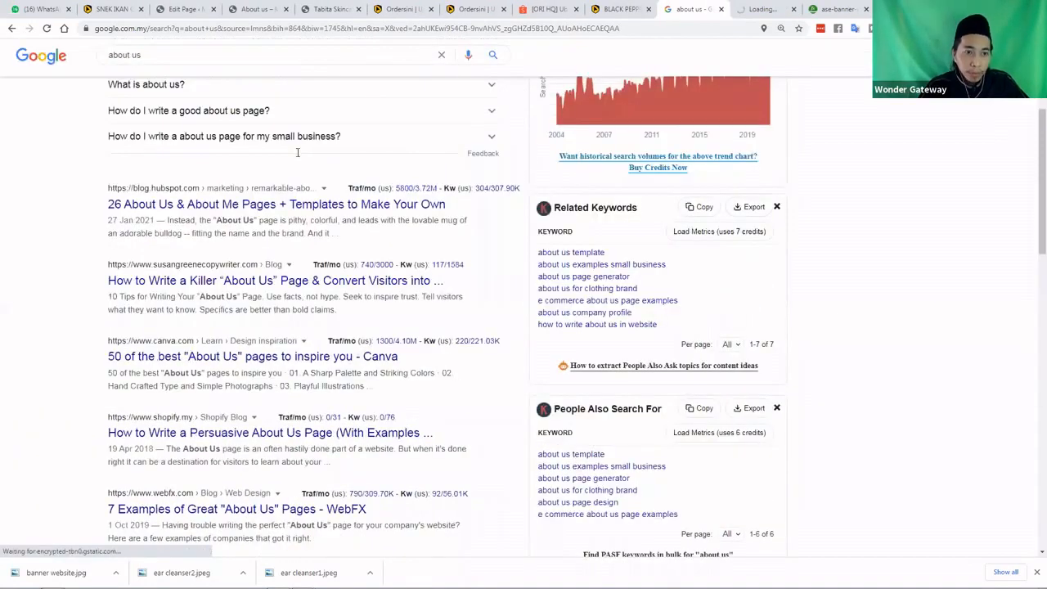
click(185, 9)
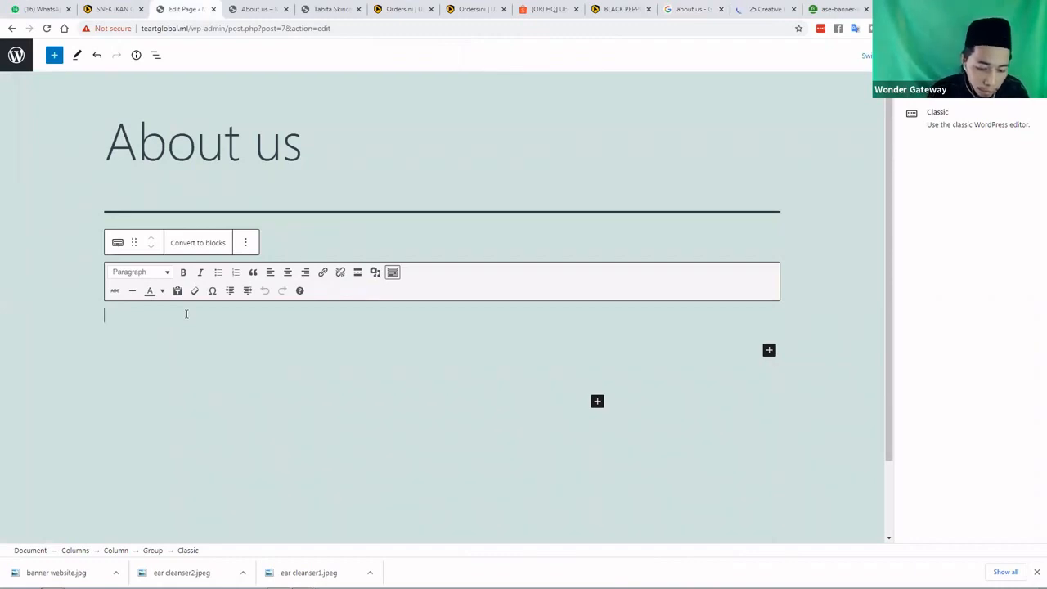
Type 'Perjalanan online kami bermula disini' followed by MISI and VISI lines in the Classic block
text(Perjala)
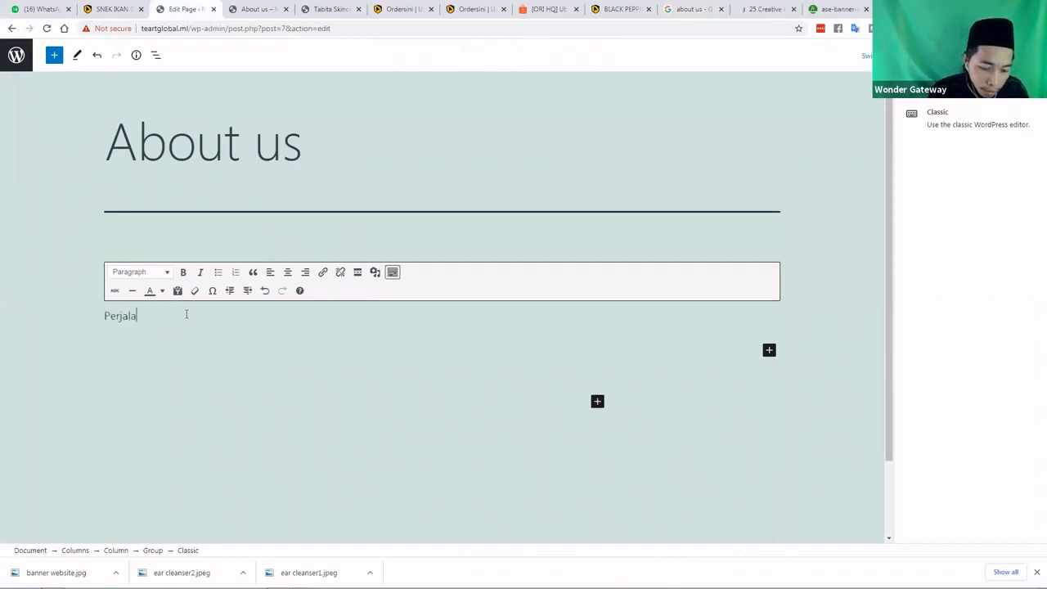
text(nan )
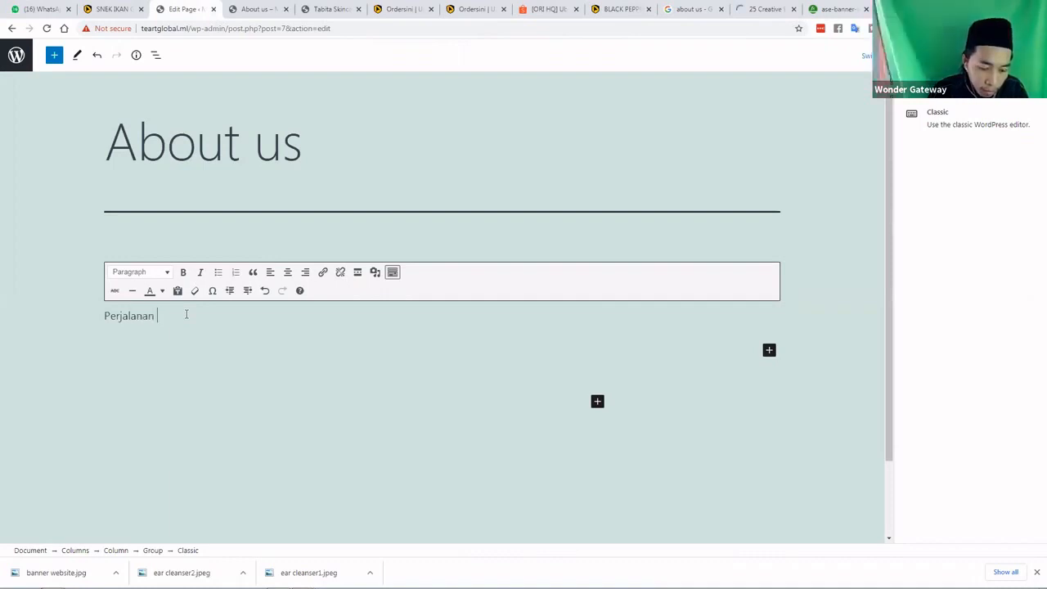
text(online)
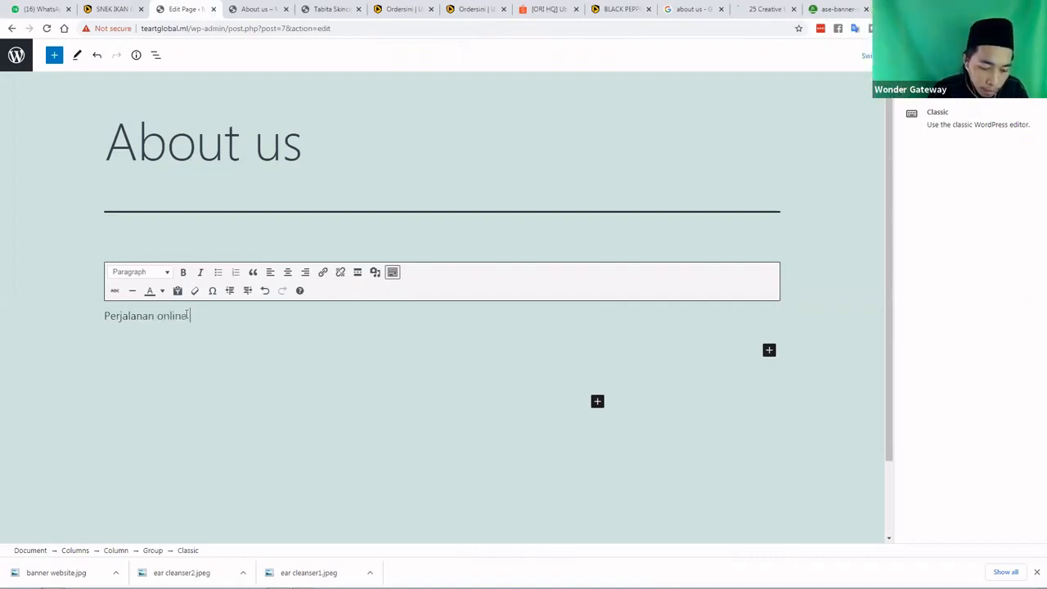
text( kami bermula )
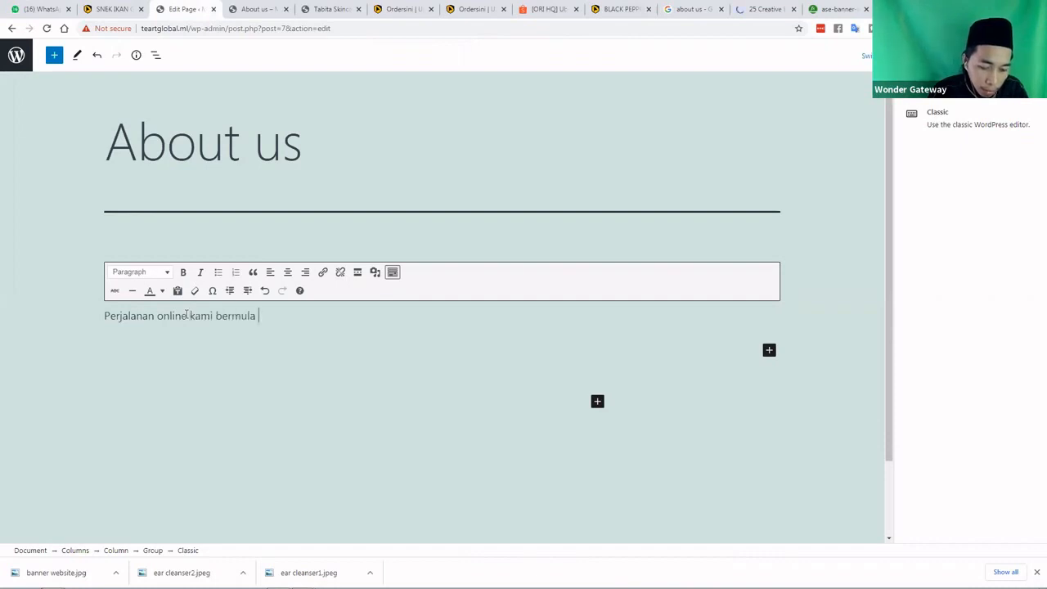
text(disini)
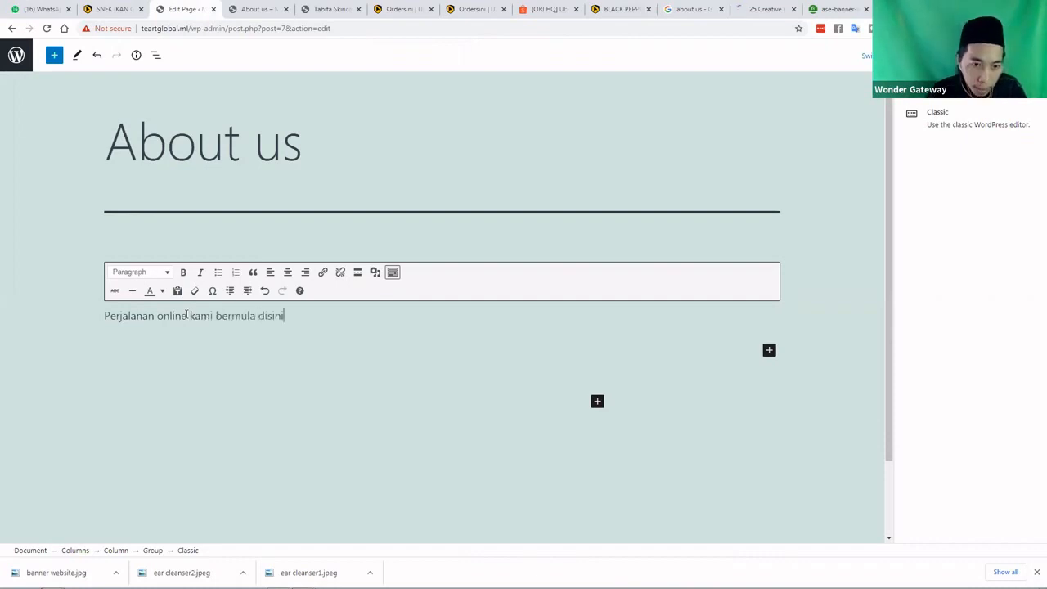
key(Return)
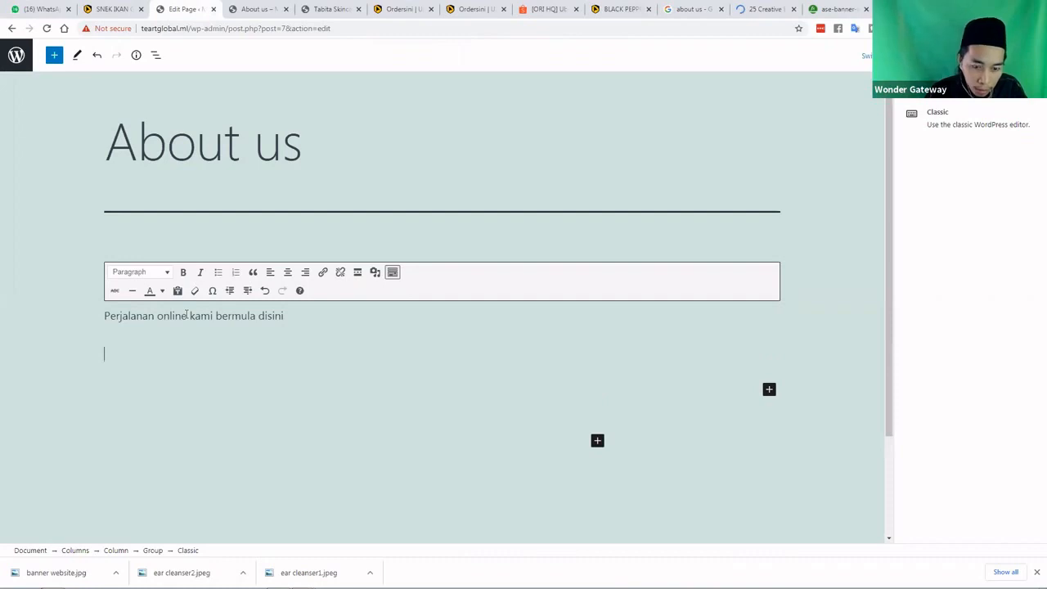
key(BackSpace)
key(Return)
key(Return)
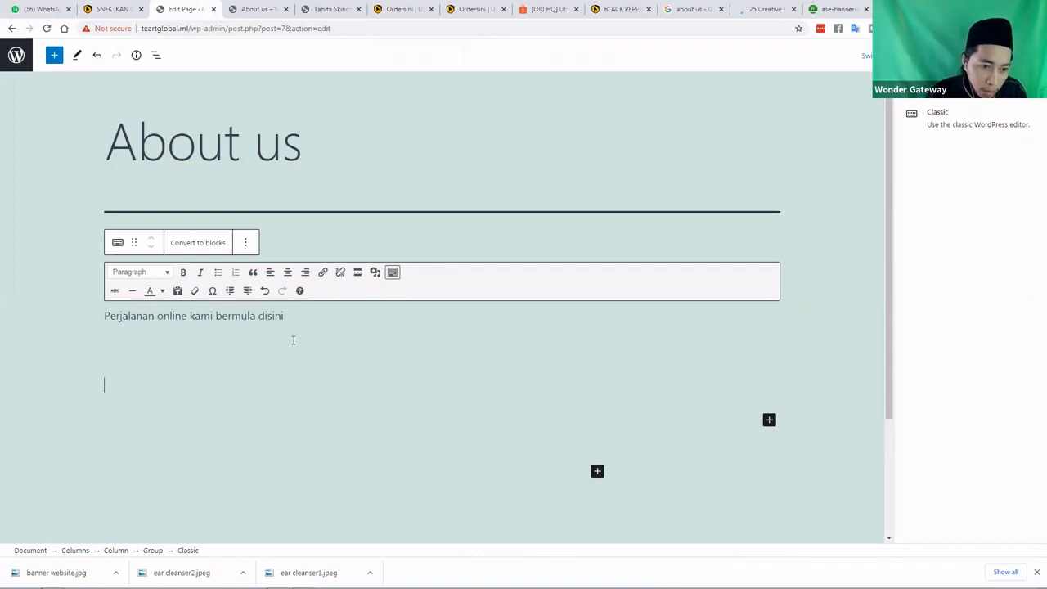
text(MISI)
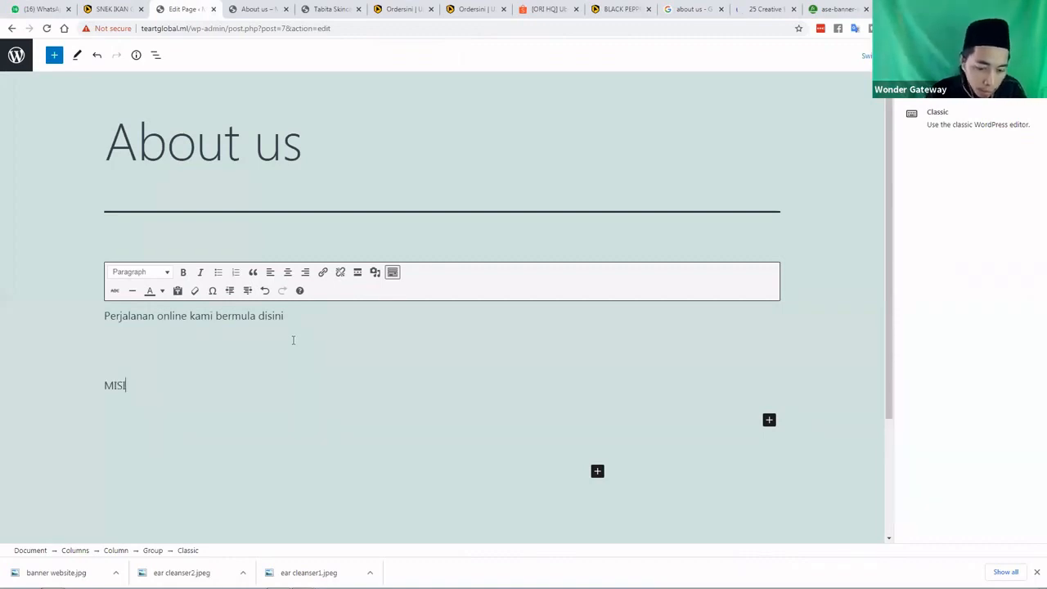
key(Return)
key(Return)
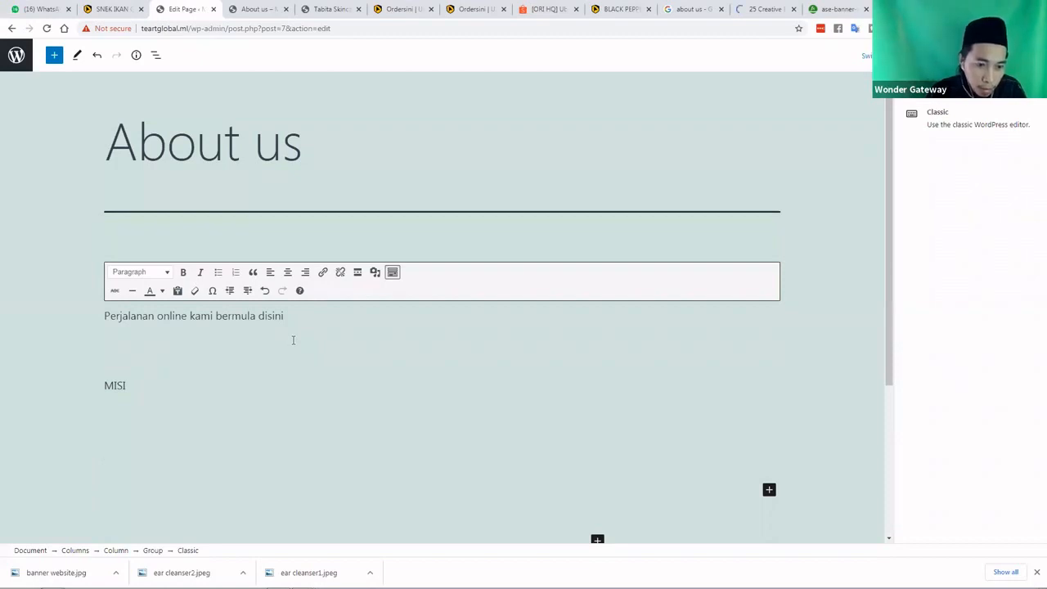
text(VISI)
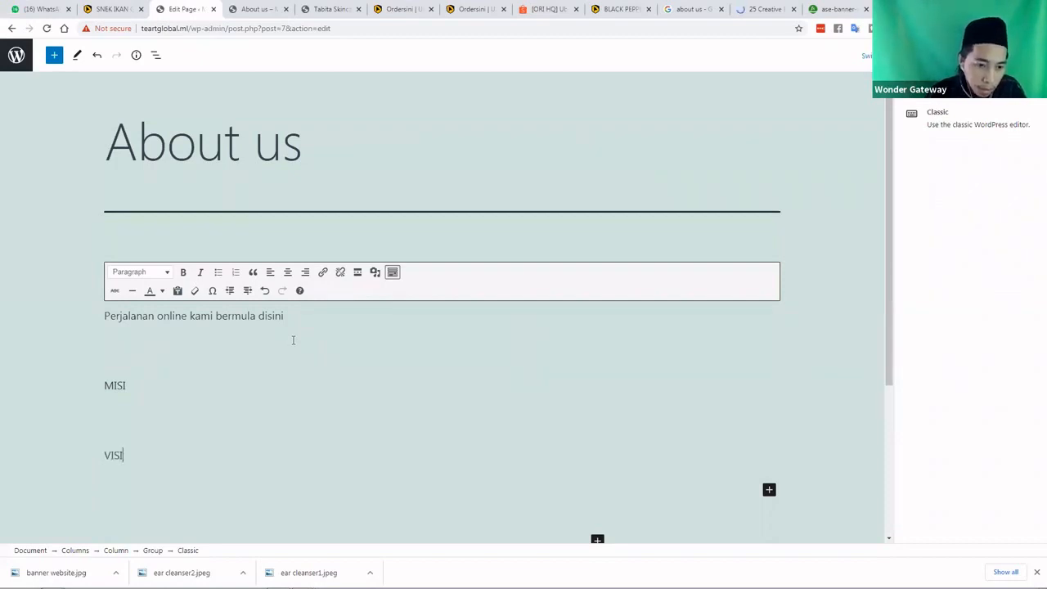
Adjust the spacing so a blank line sits directly under MISI
click(107, 415)
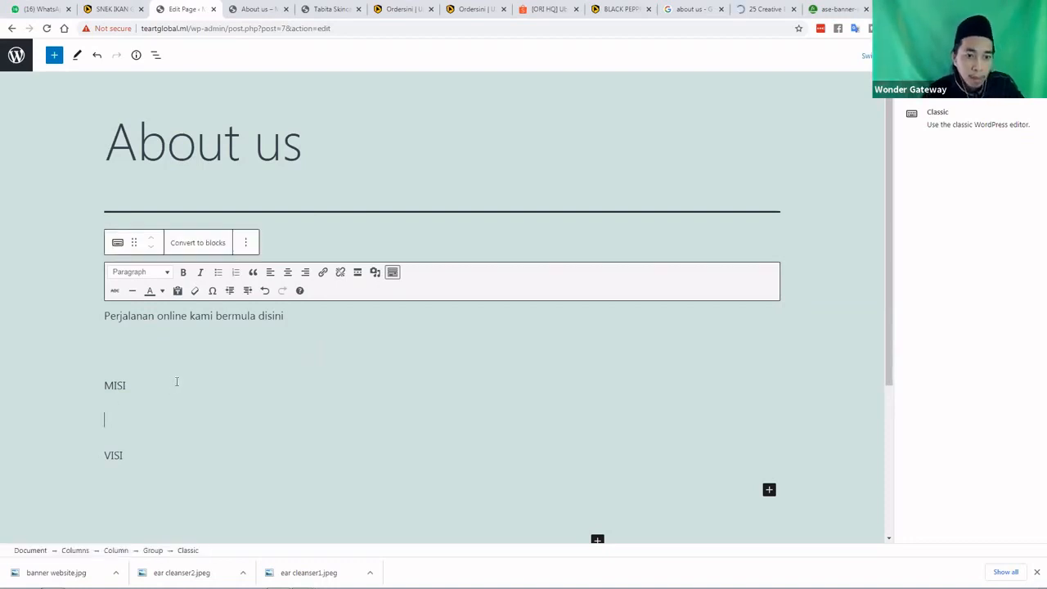
scroll(136, 355, down, 1)
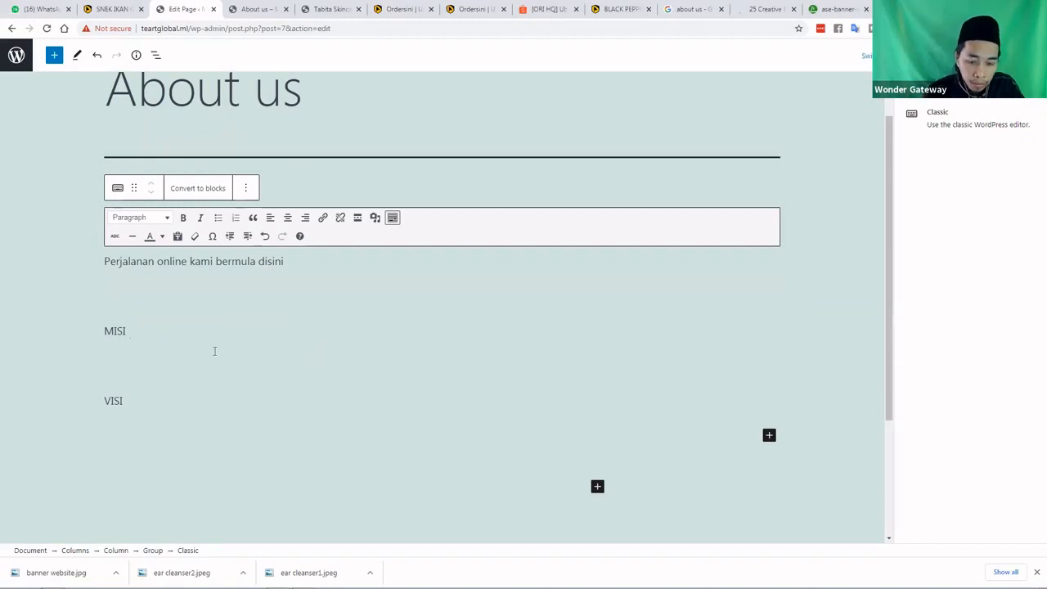
key(BackSpace)
key(Return)
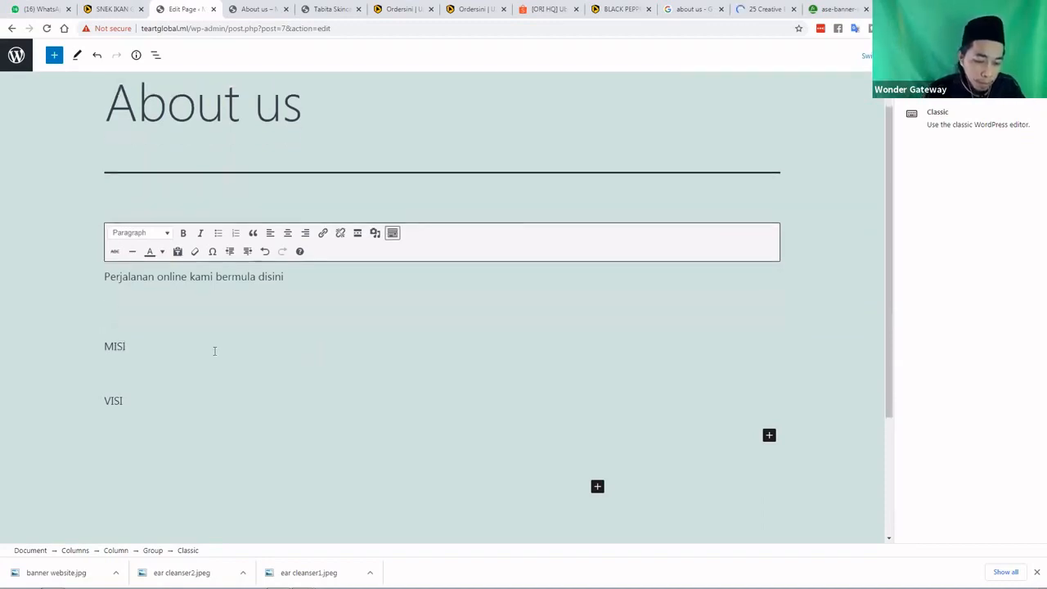
text(BER)
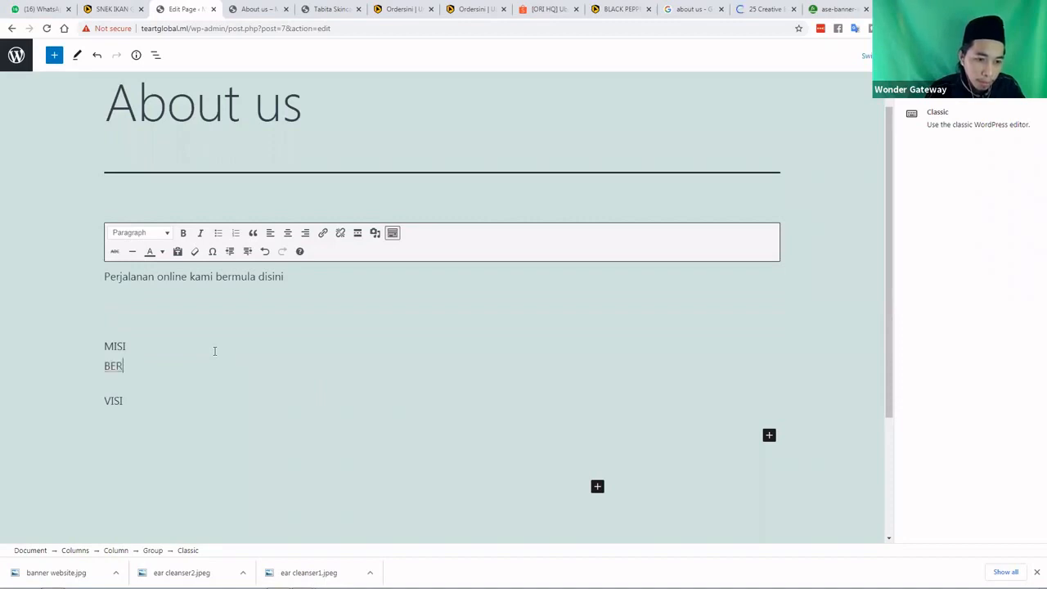
key(BackSpace)
key(BackSpace)
key(BackSpace)
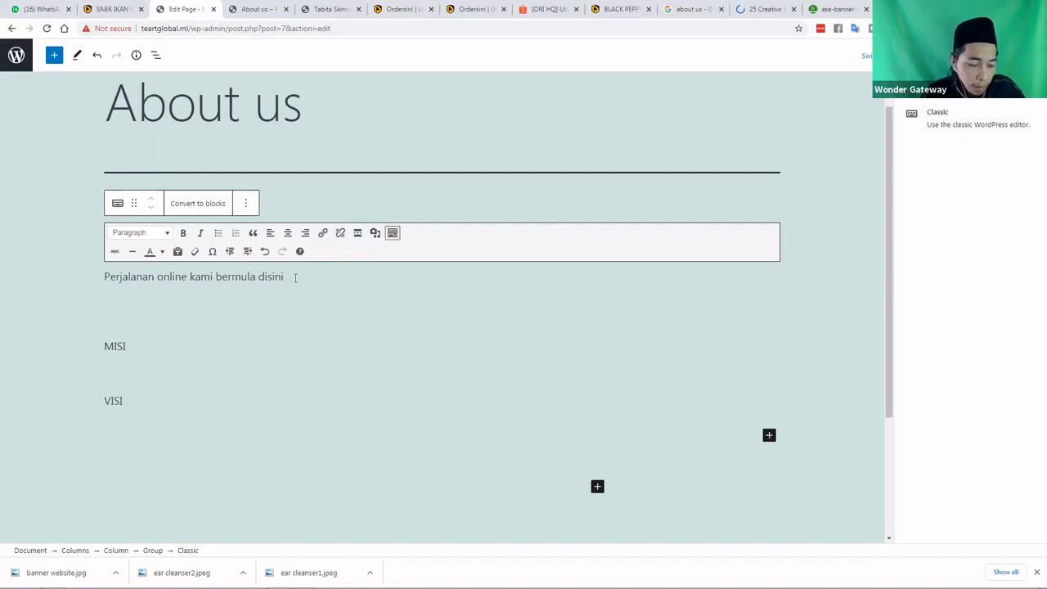
Centre all the Classic block text and type 'ini adalah misi kami' under MISI
key(ctrl+a)
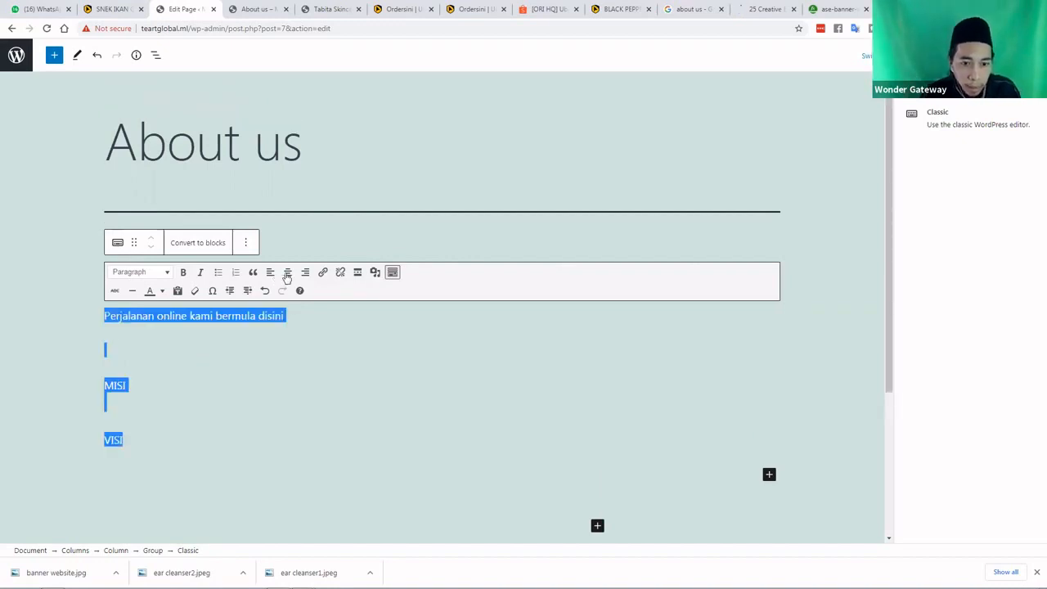
click(287, 273)
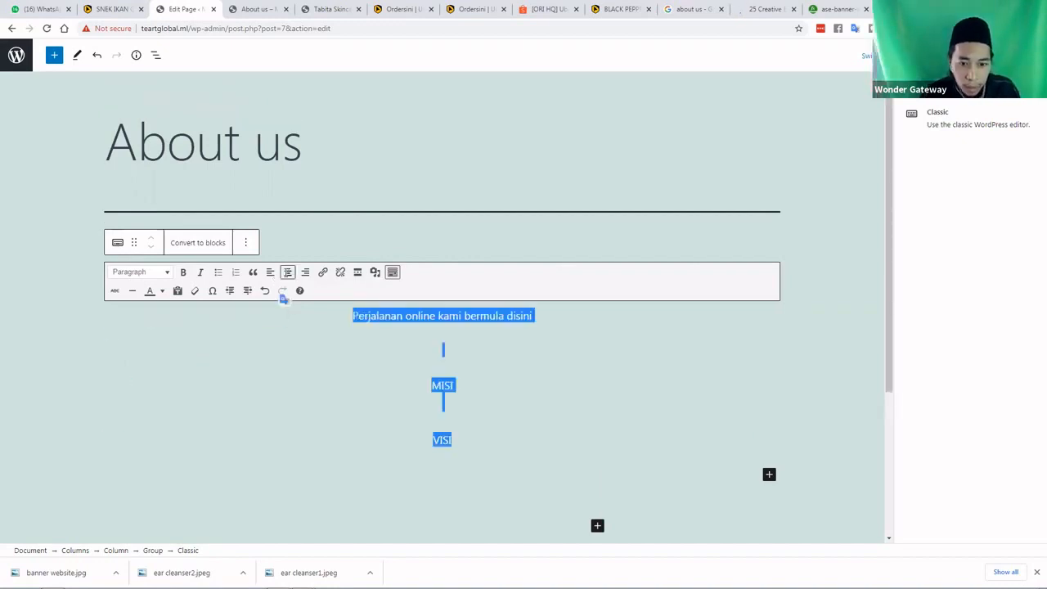
click(446, 350)
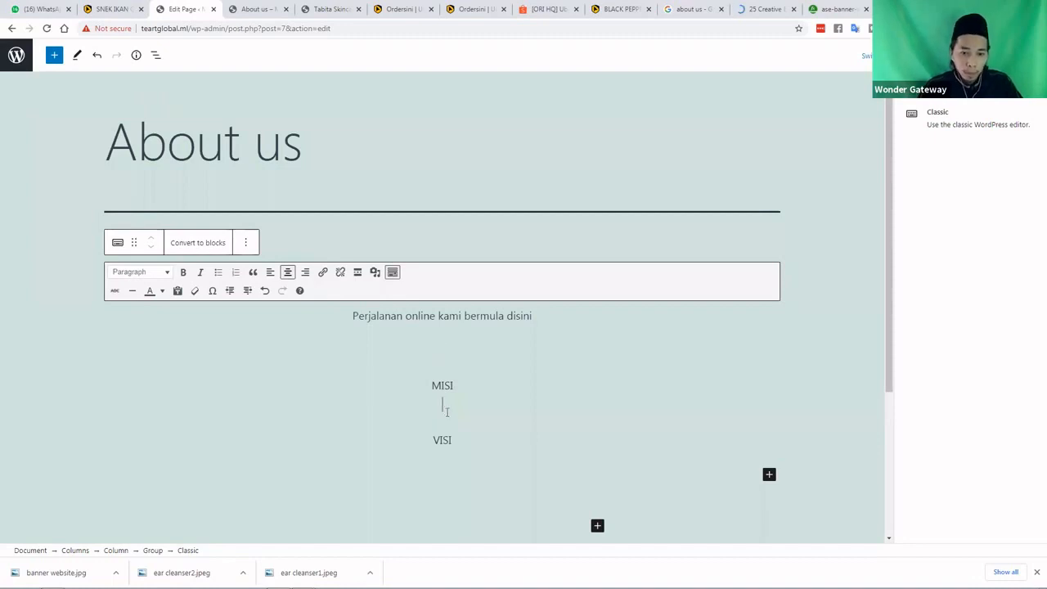
text(ini adalah mi)
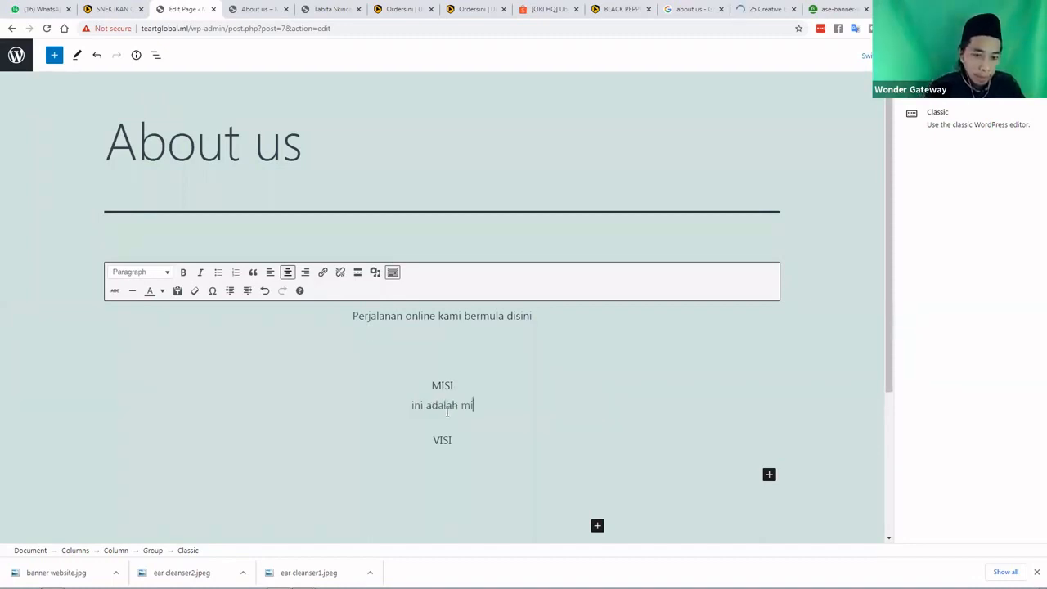
text(si)
key(BackSpace)
key(BackSpace)
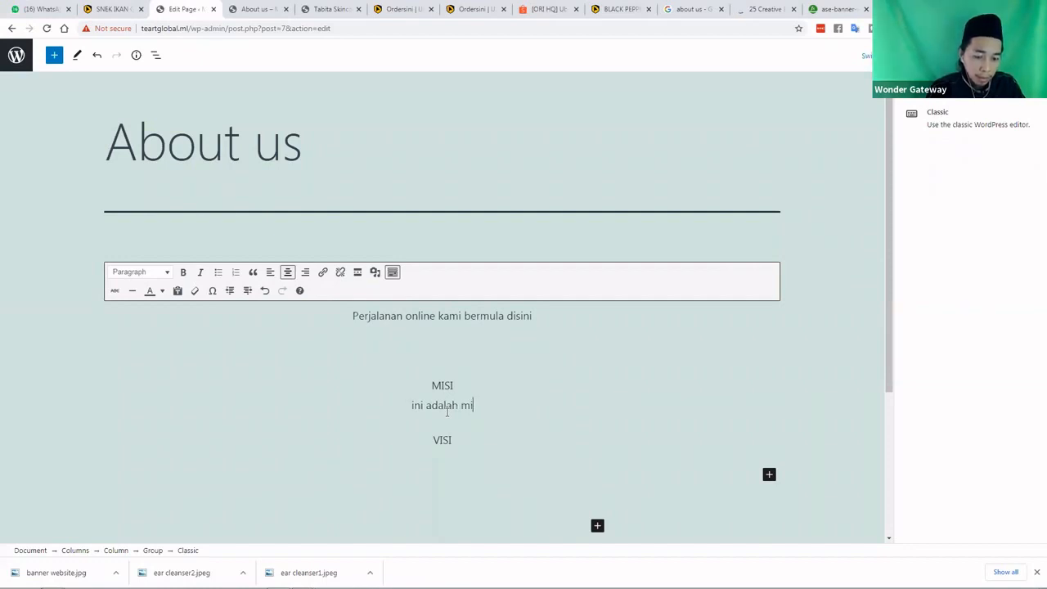
text(si kami)
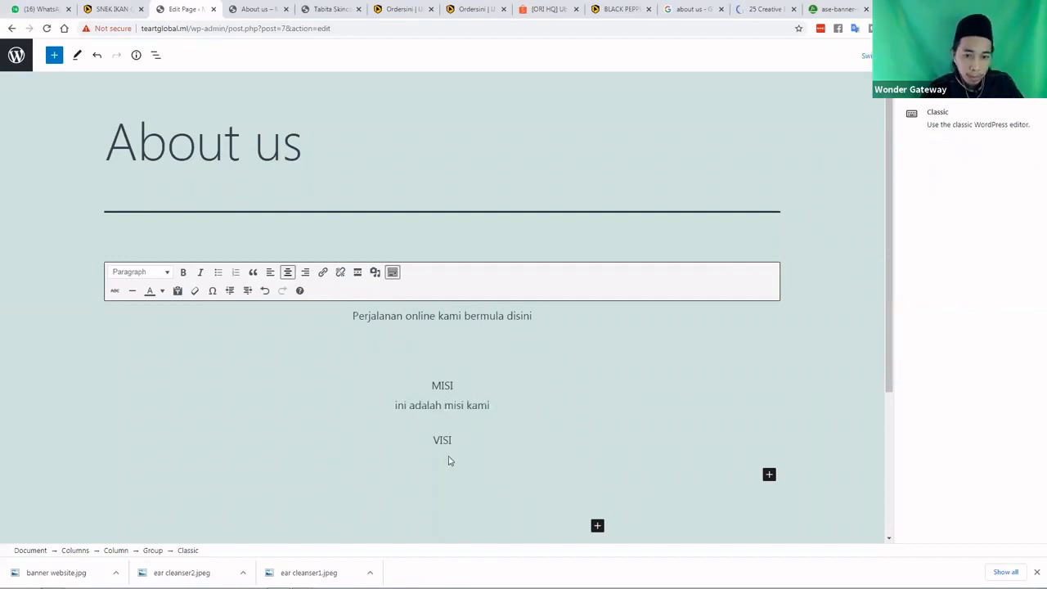
Type 'ini adalah visi kami' on the line under VISI
click(464, 403)
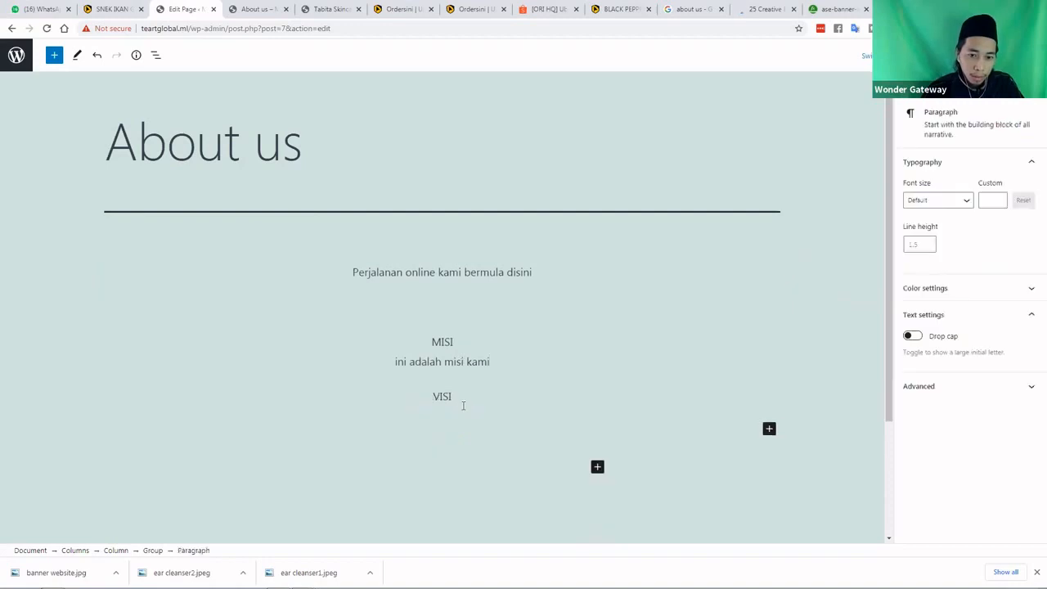
click(463, 409)
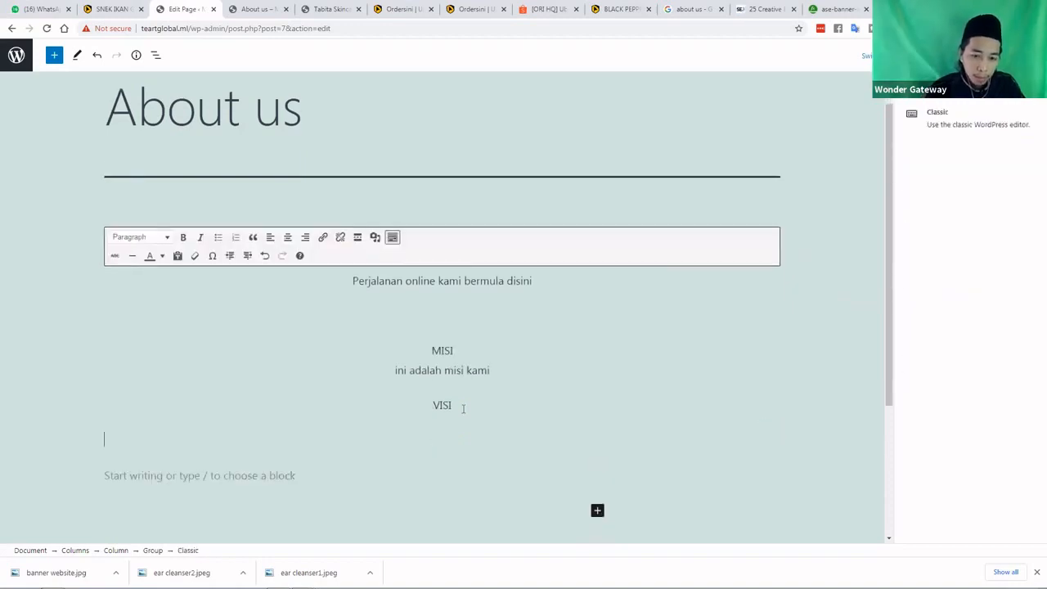
text(isi)
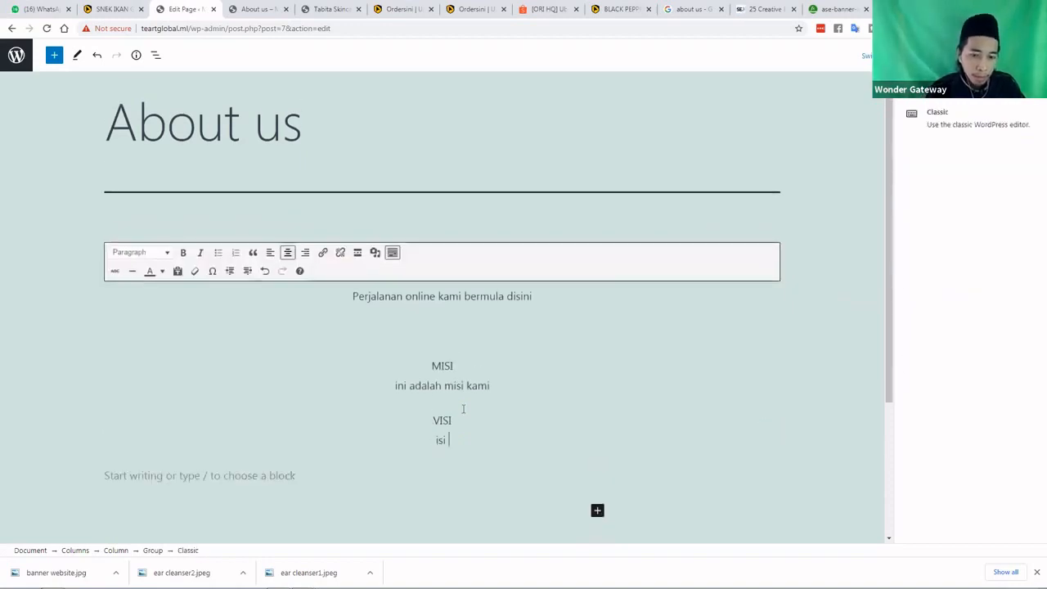
key(BackSpace)
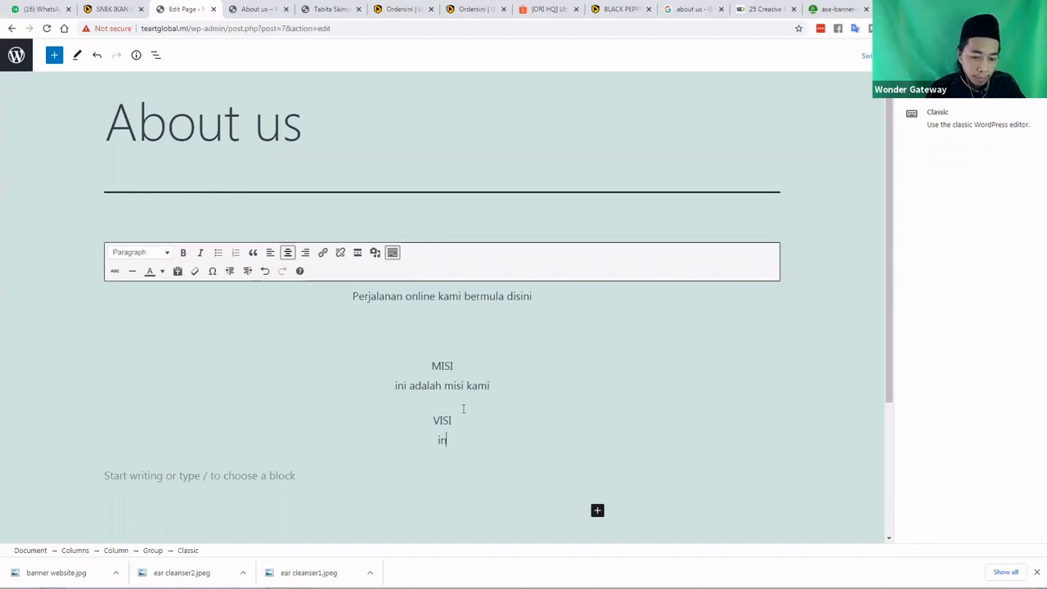
text(ni adalah )
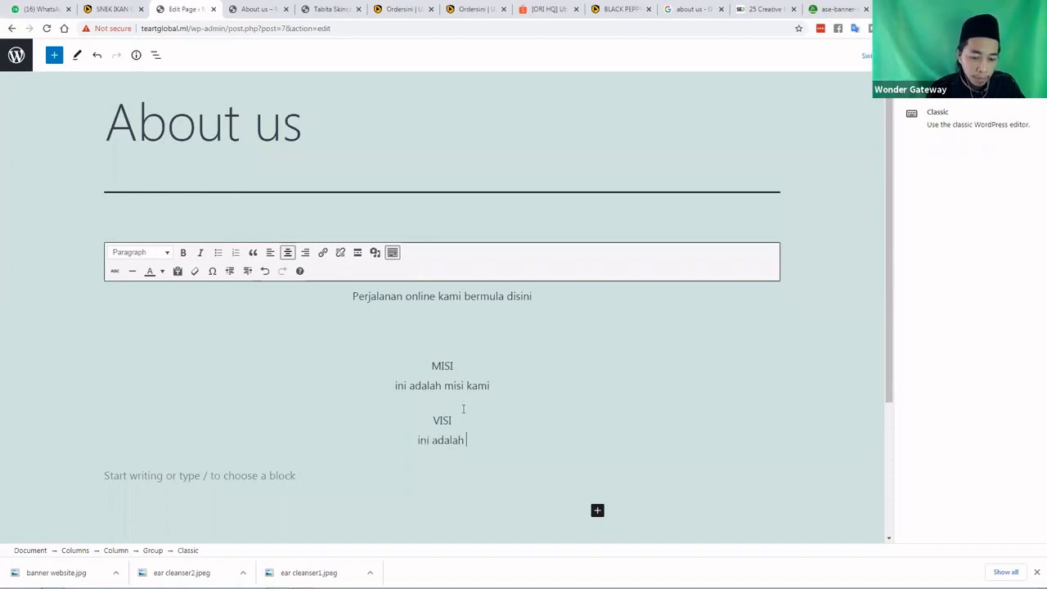
text(visi kami)
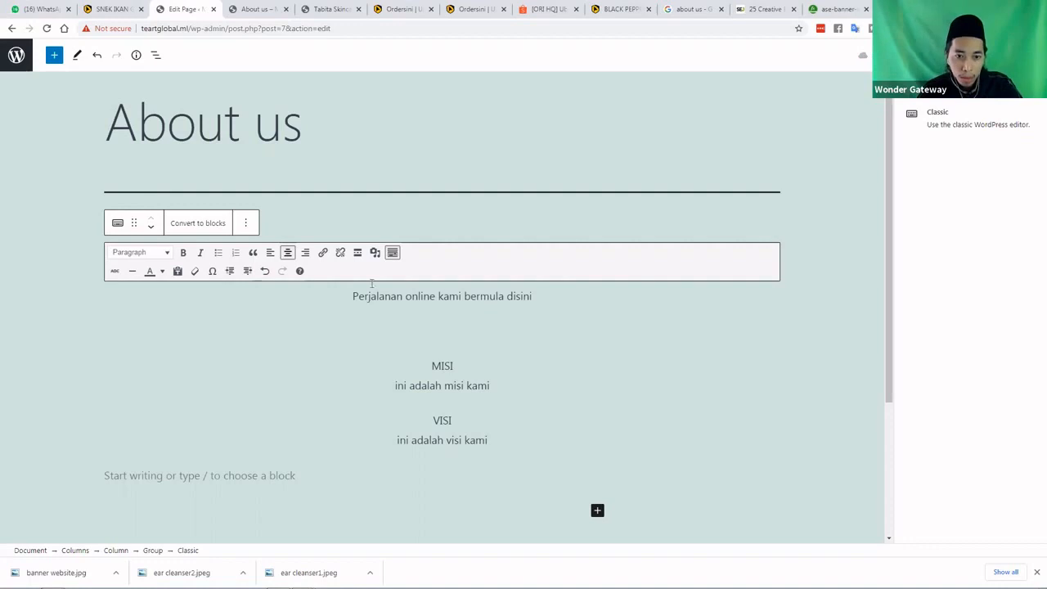
Insert the banner-website.jpg image above the intro sentence and enlarge it
key(Return)
click(361, 276)
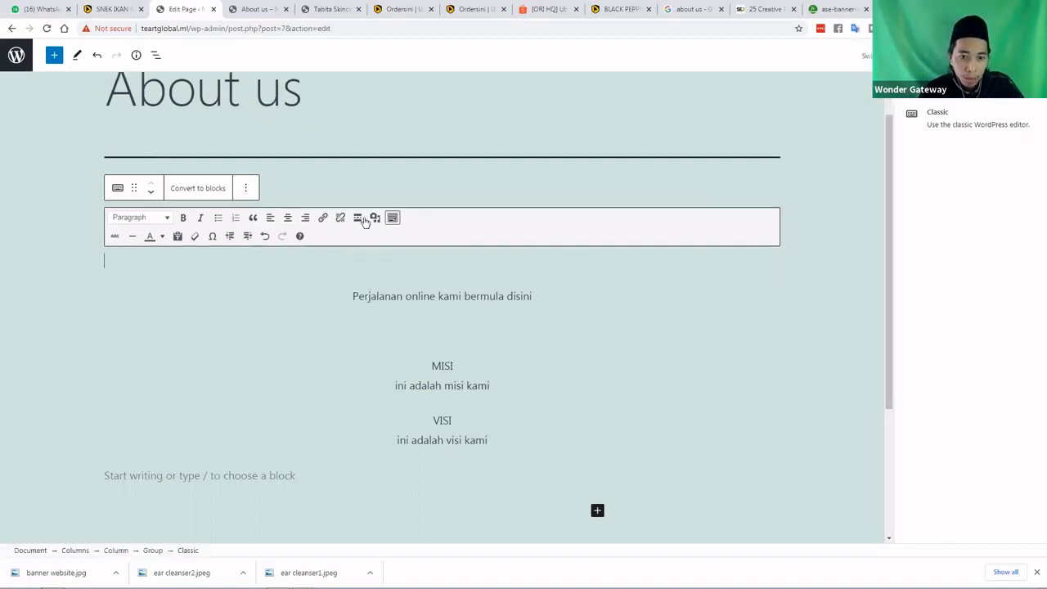
click(375, 218)
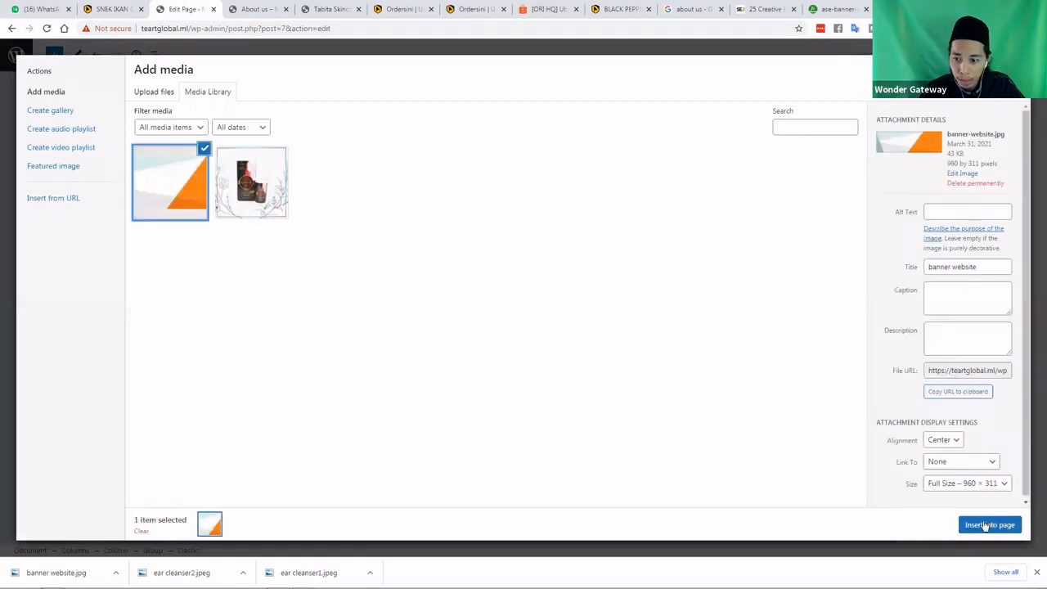
click(986, 526)
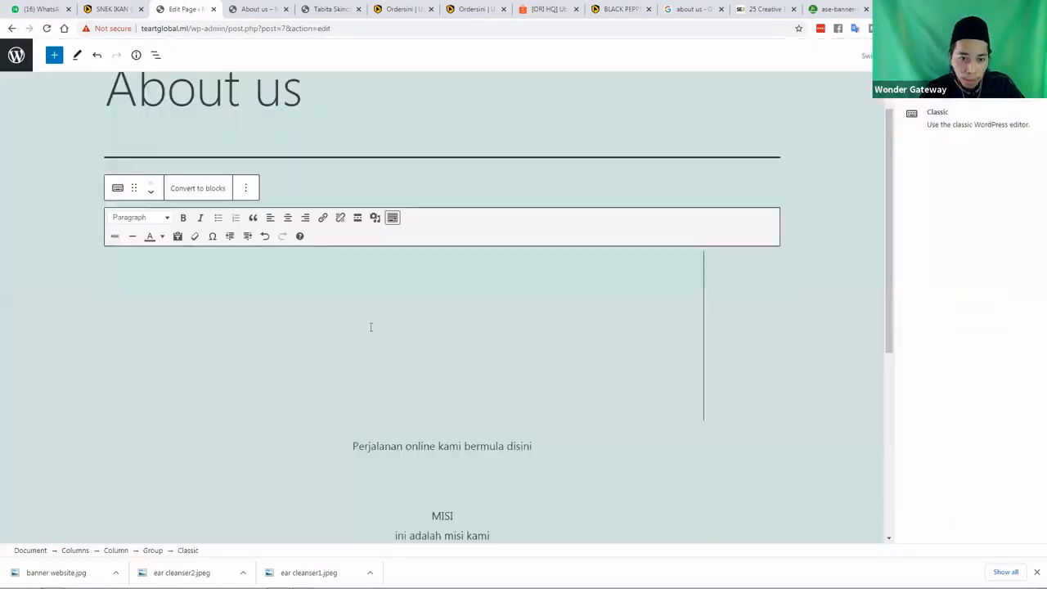
click(295, 325)
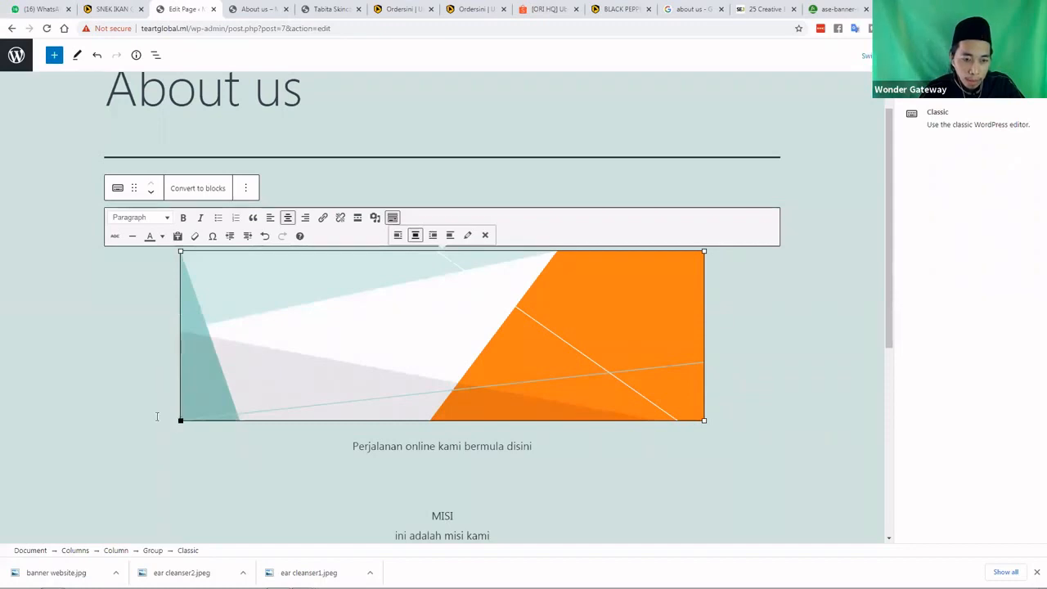
drag(104, 416, 92, 421)
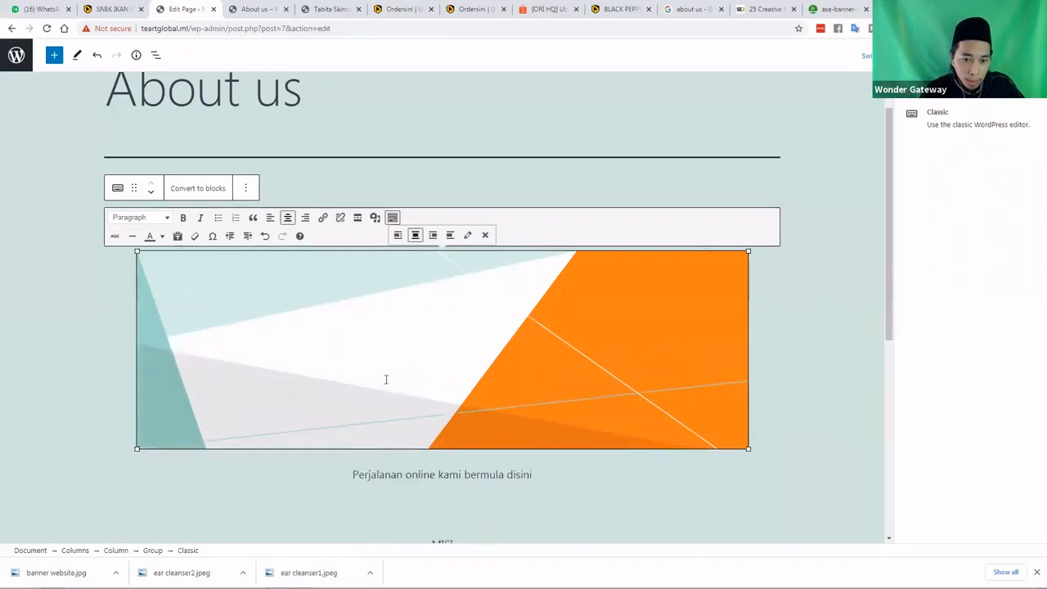
Remove the blank line under the intro sentence and deselect the block
scroll(427, 375, down, 3)
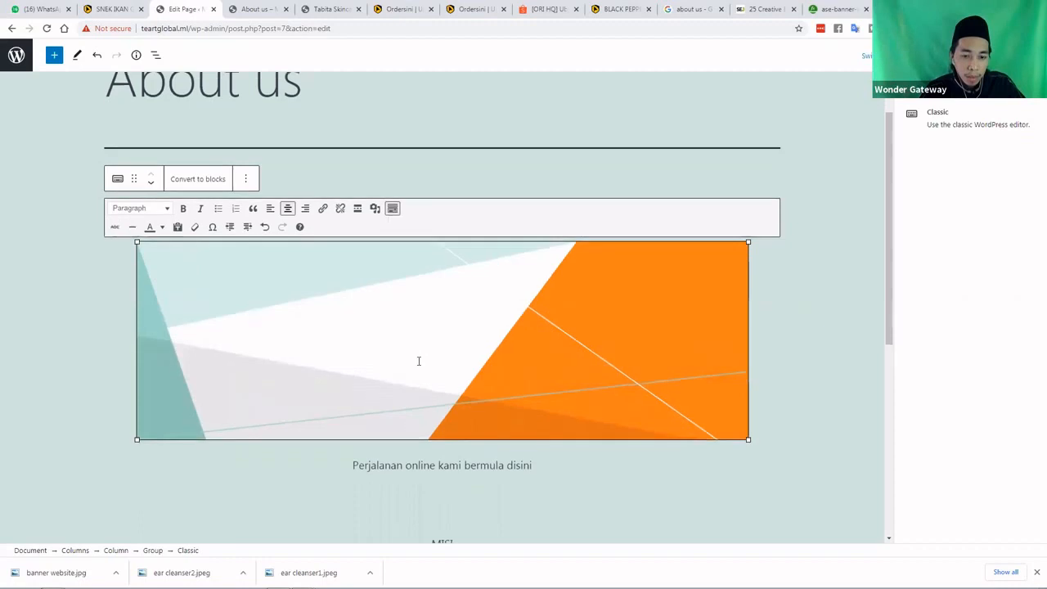
click(443, 292)
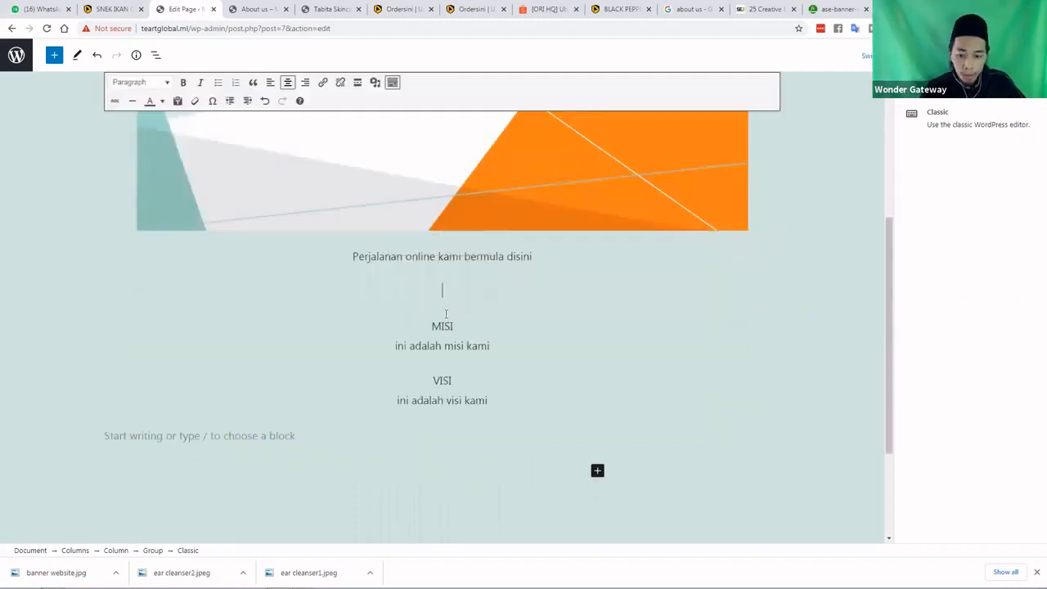
key(BackSpace)
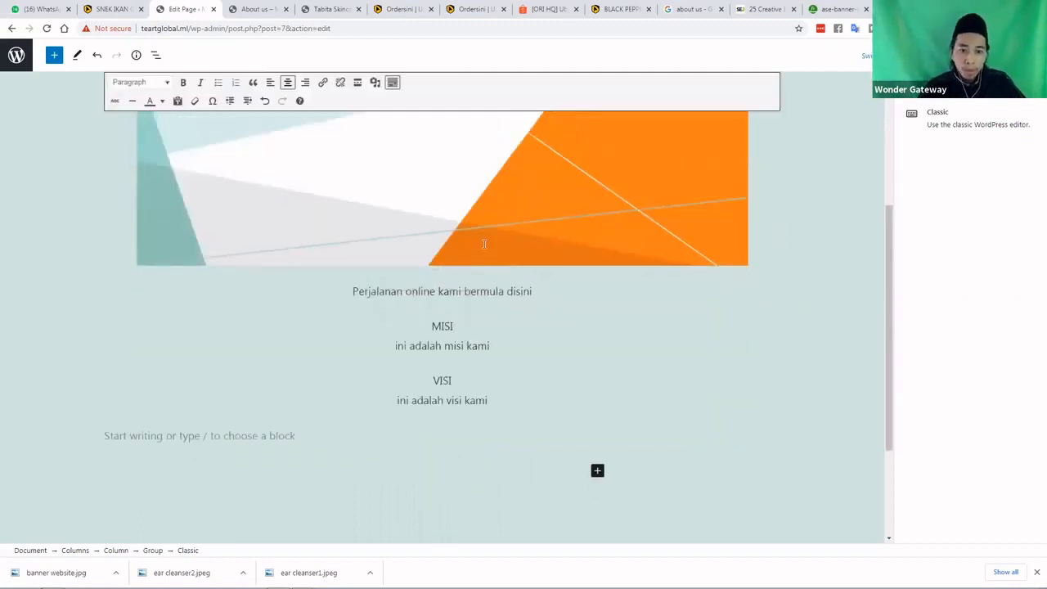
scroll(424, 227, up, 3)
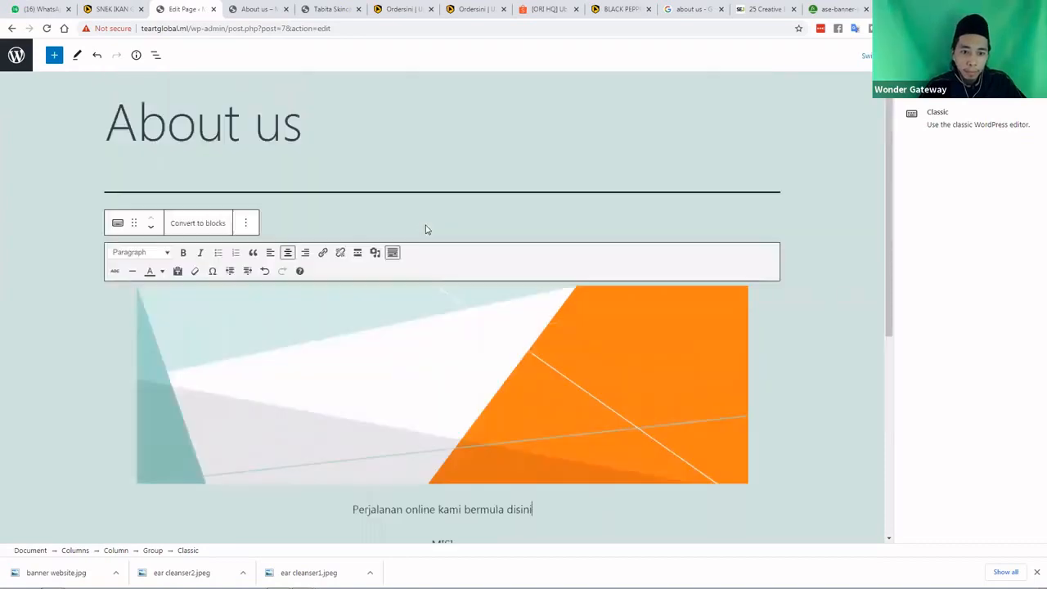
click(426, 225)
Review the finished About us page and leave the editor for the admin area
scroll(721, 268, down, 2)
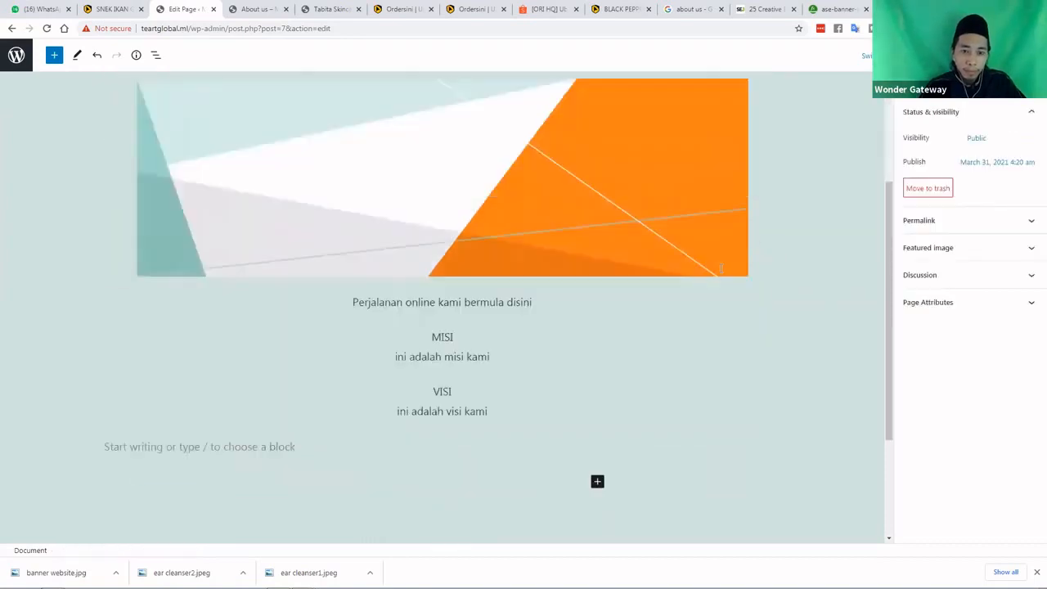
scroll(737, 214, up, 2)
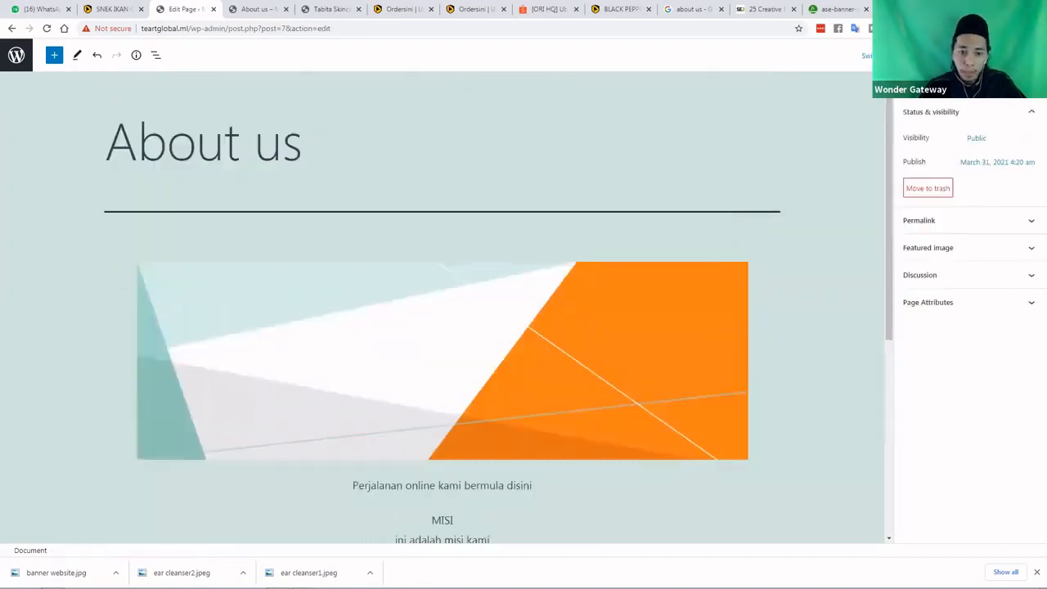
scroll(573, 216, down, 2)
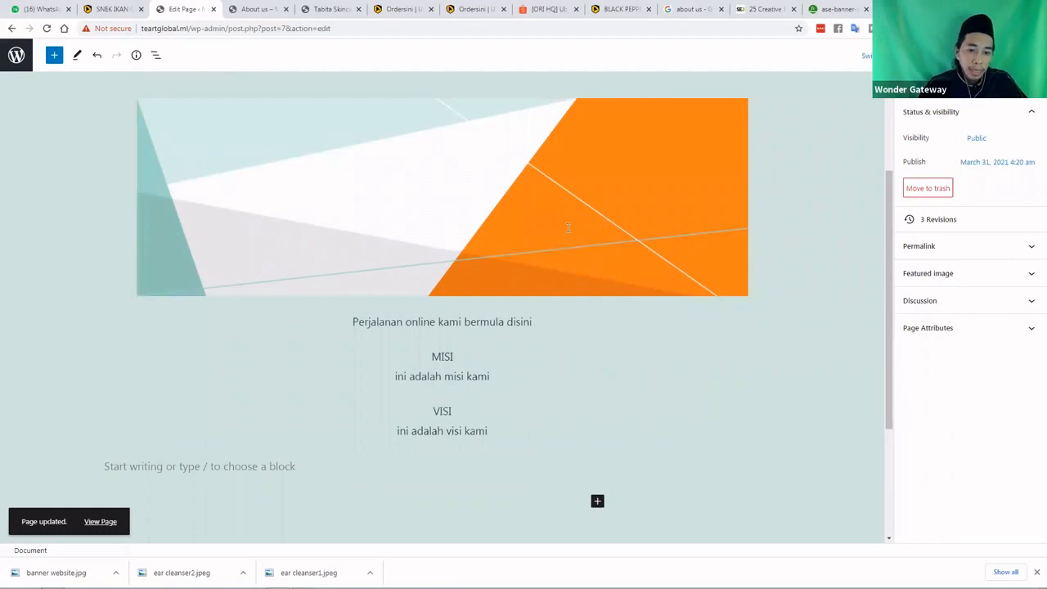
click(18, 57)
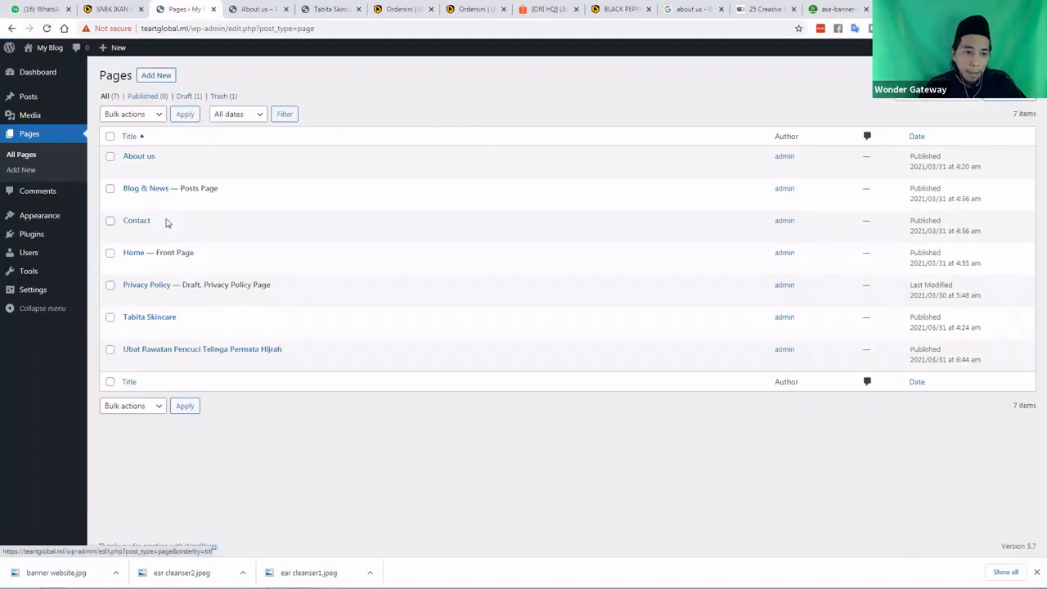
Open the Contact page from All Pages in the block editor
mouse_move(140, 232)
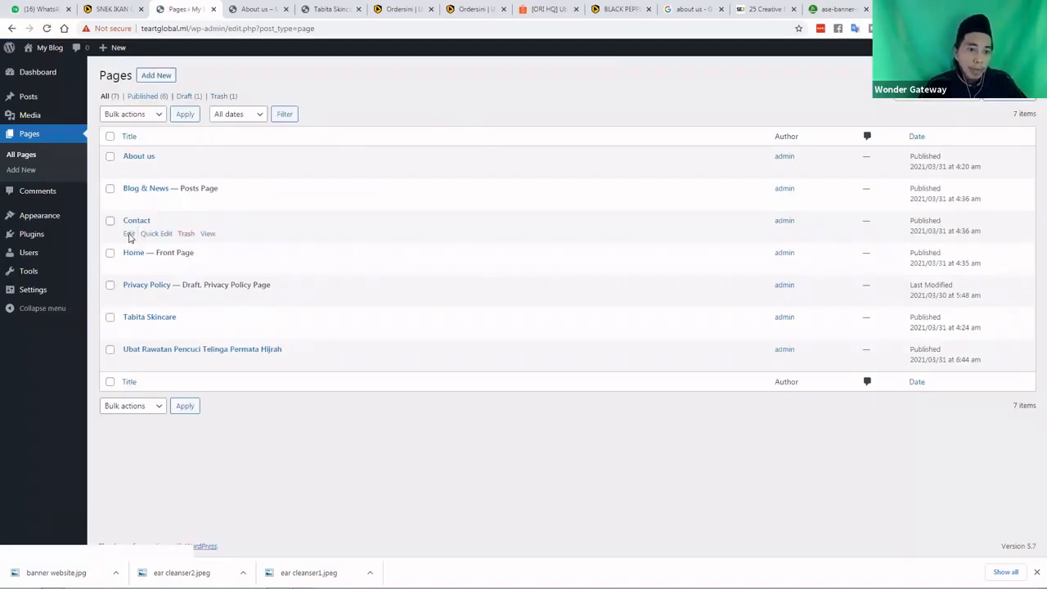
click(130, 234)
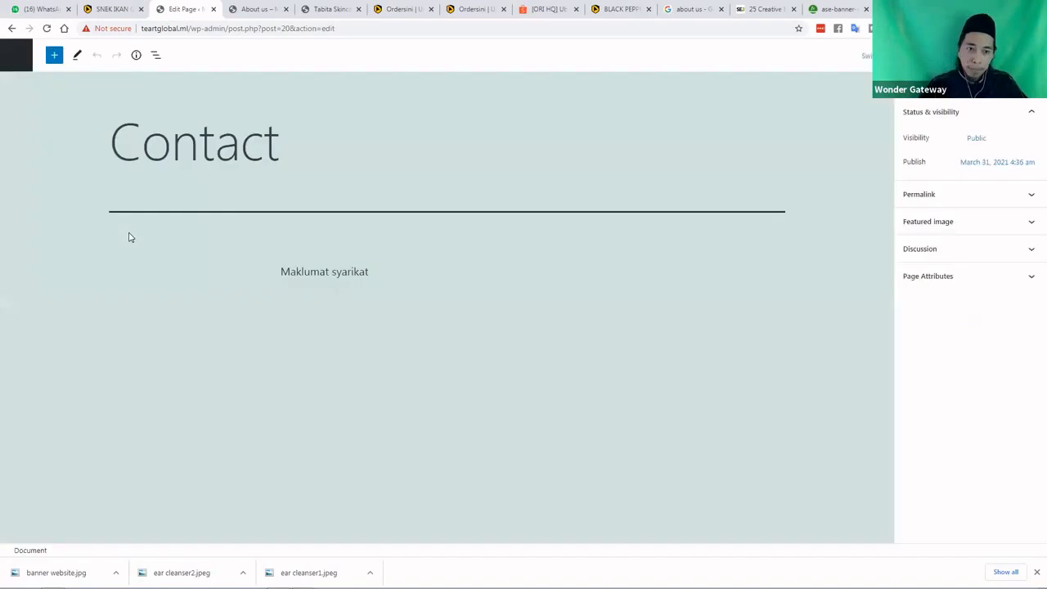
Delete the 'Maklumat syarikat' paragraph and add an empty Classic block in its place
click(333, 274)
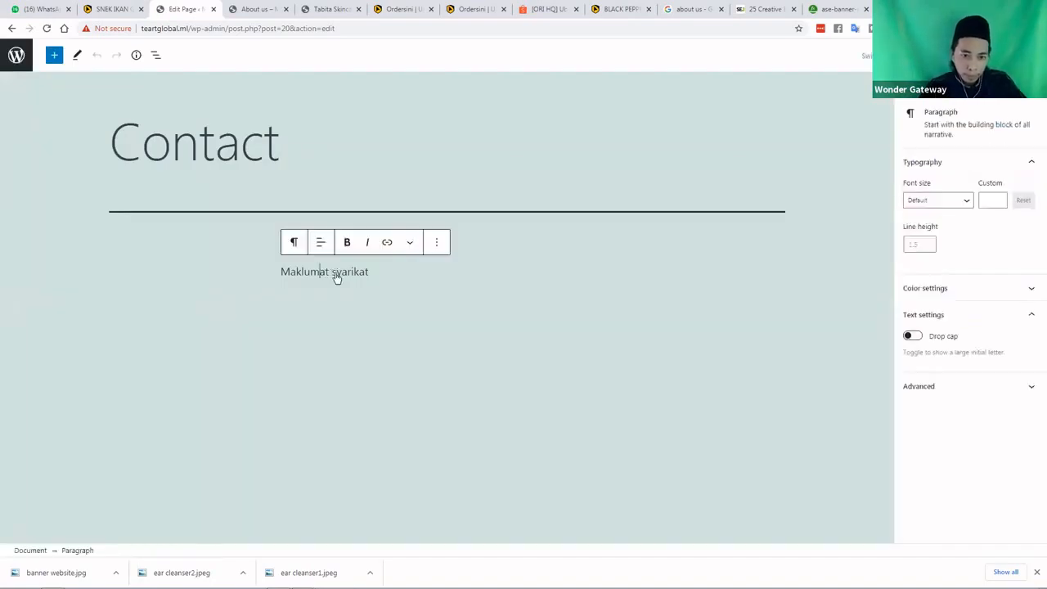
click(438, 244)
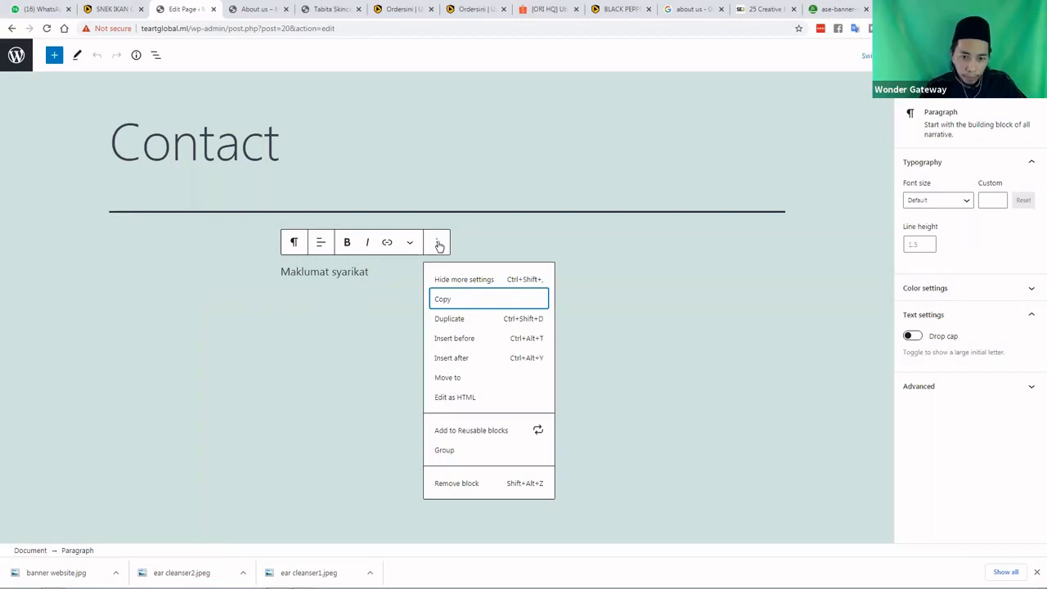
click(493, 482)
click(602, 271)
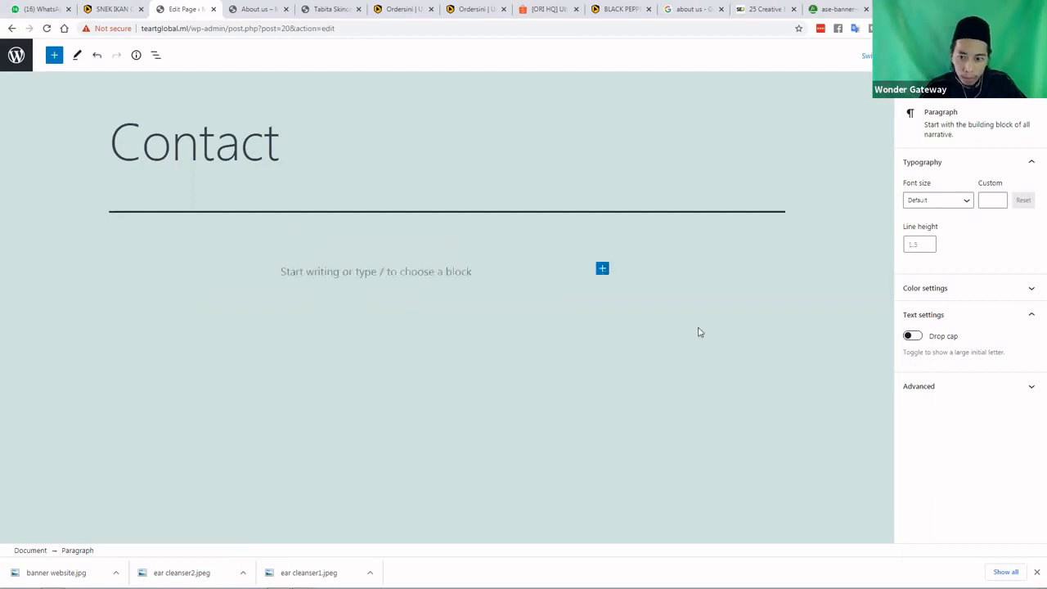
click(687, 370)
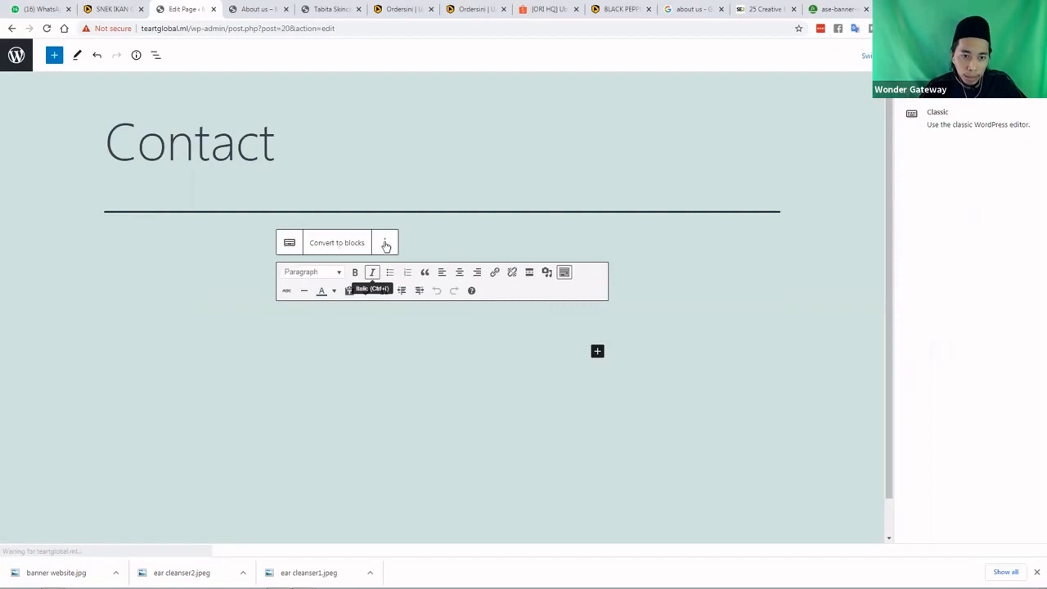
Wrap the Classic block in a Group and set the Group to Wide width
click(385, 244)
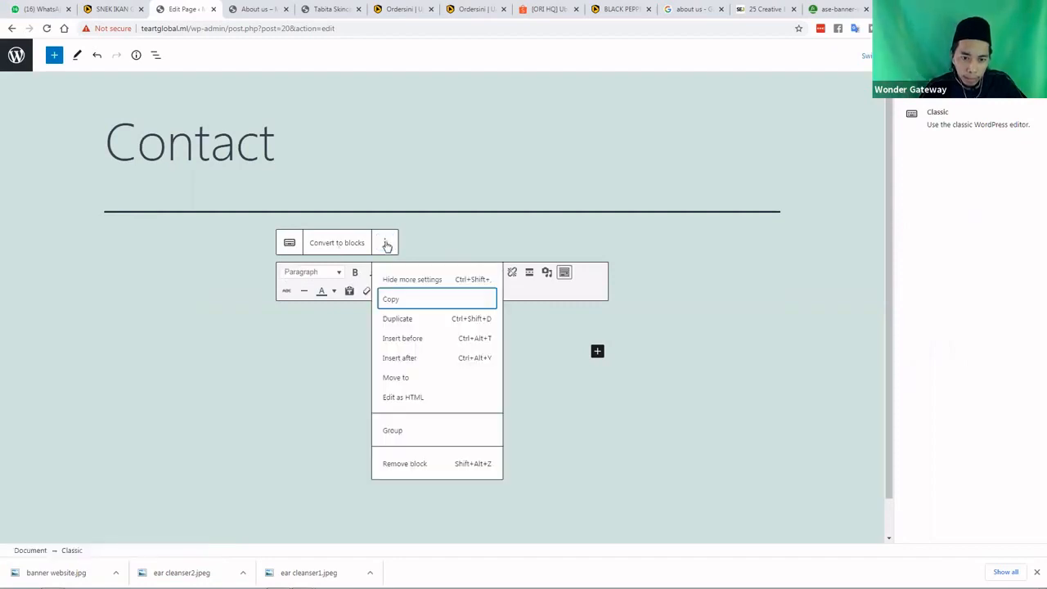
click(386, 244)
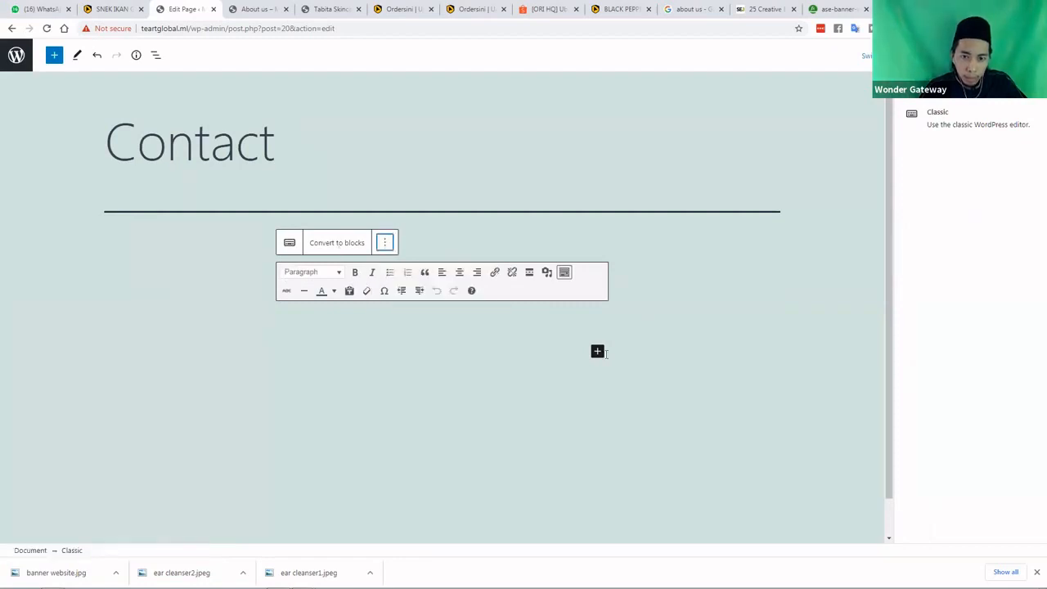
click(288, 245)
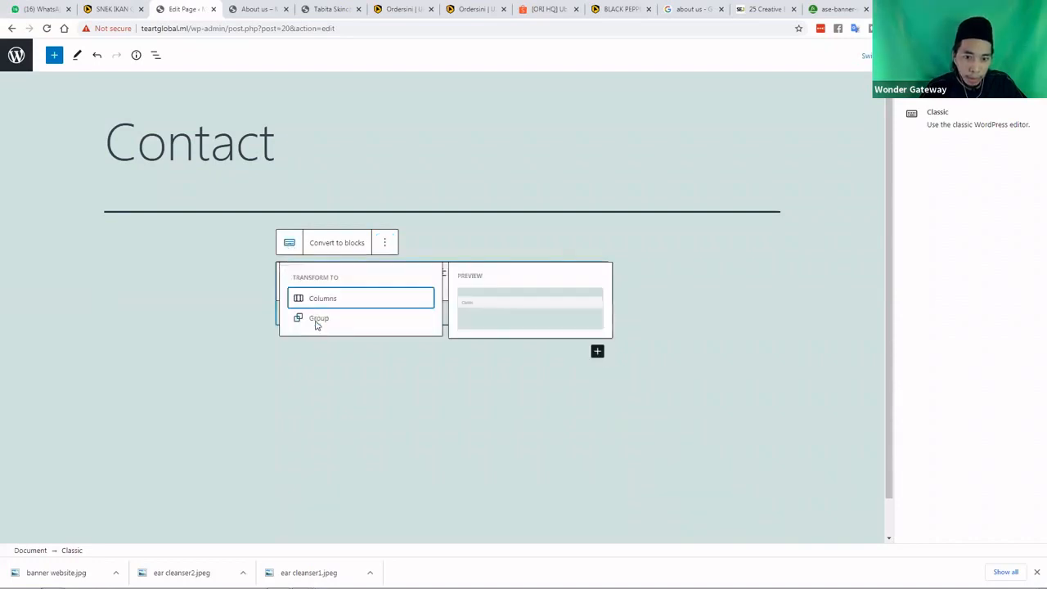
click(318, 321)
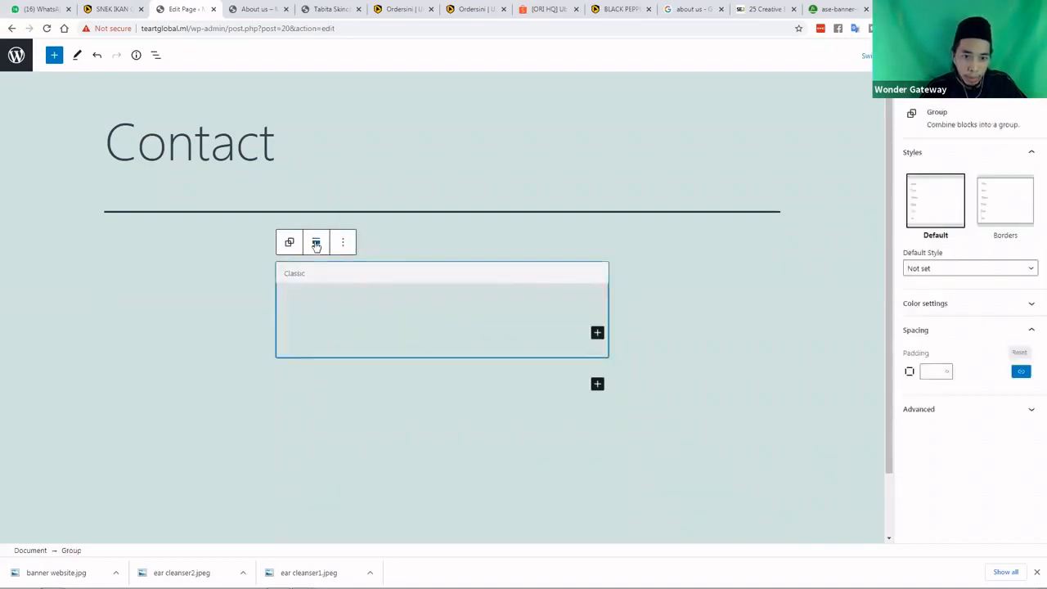
click(316, 244)
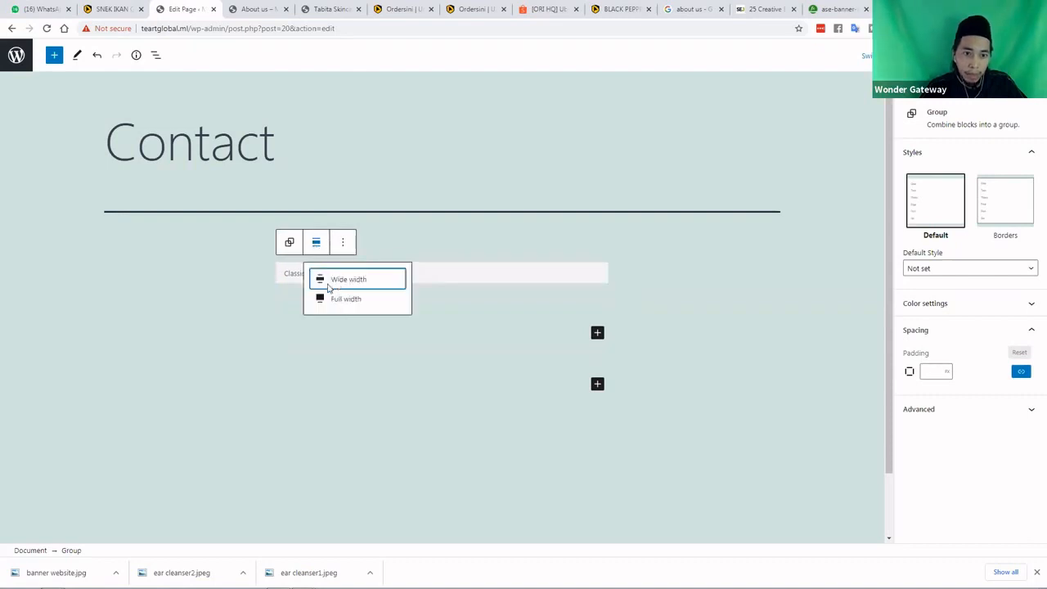
click(328, 284)
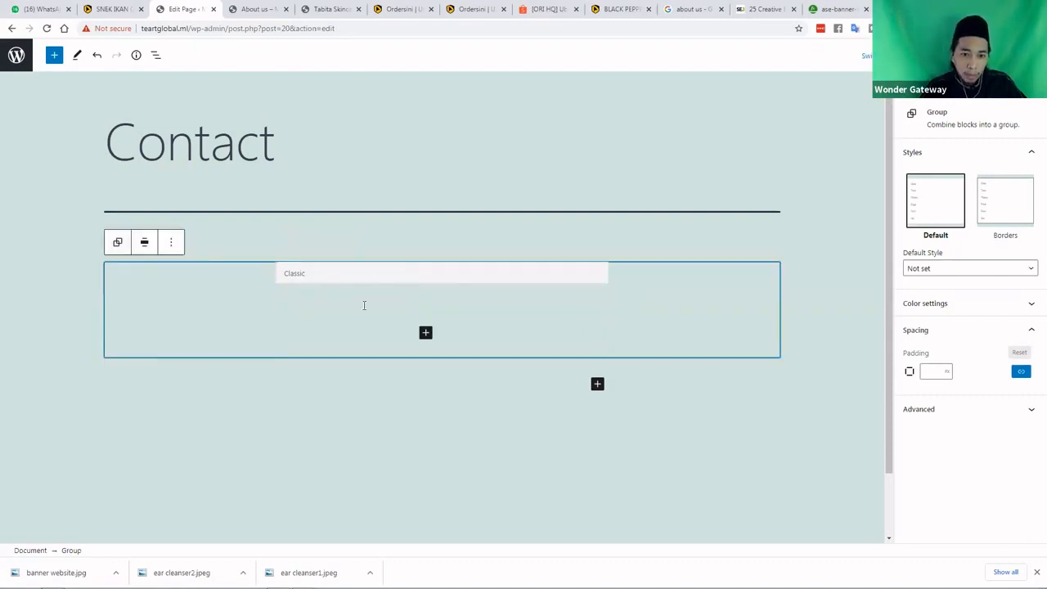
click(313, 277)
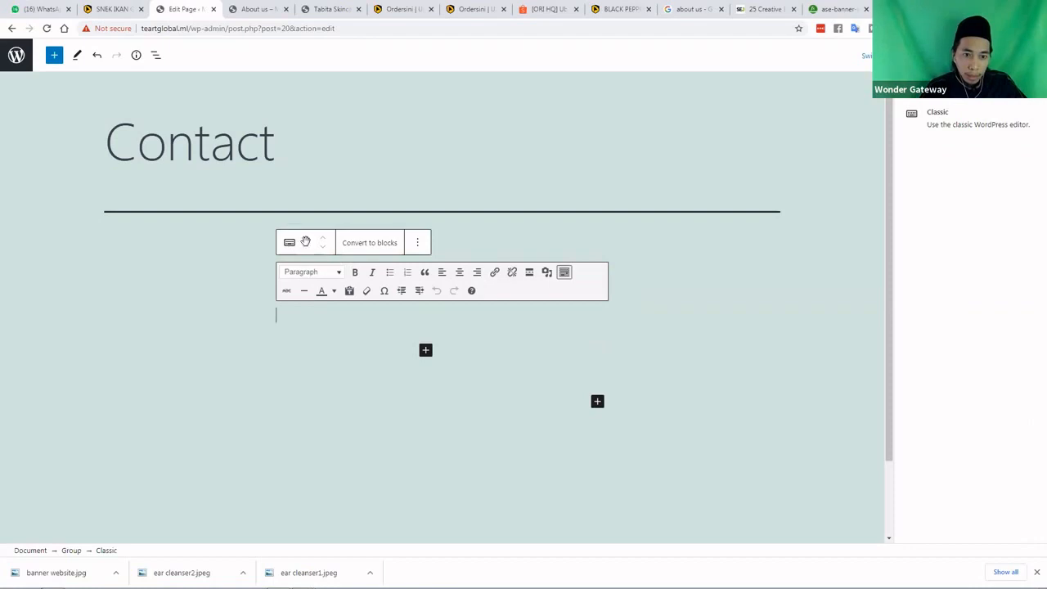
Wrap the Classic block in a second Group nested inside the first
click(290, 243)
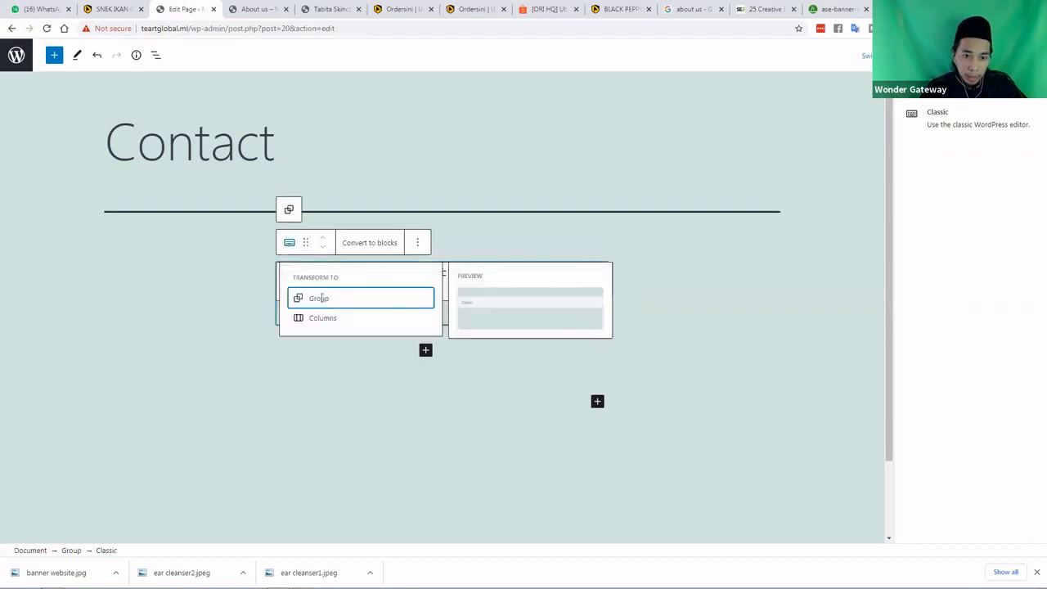
click(321, 298)
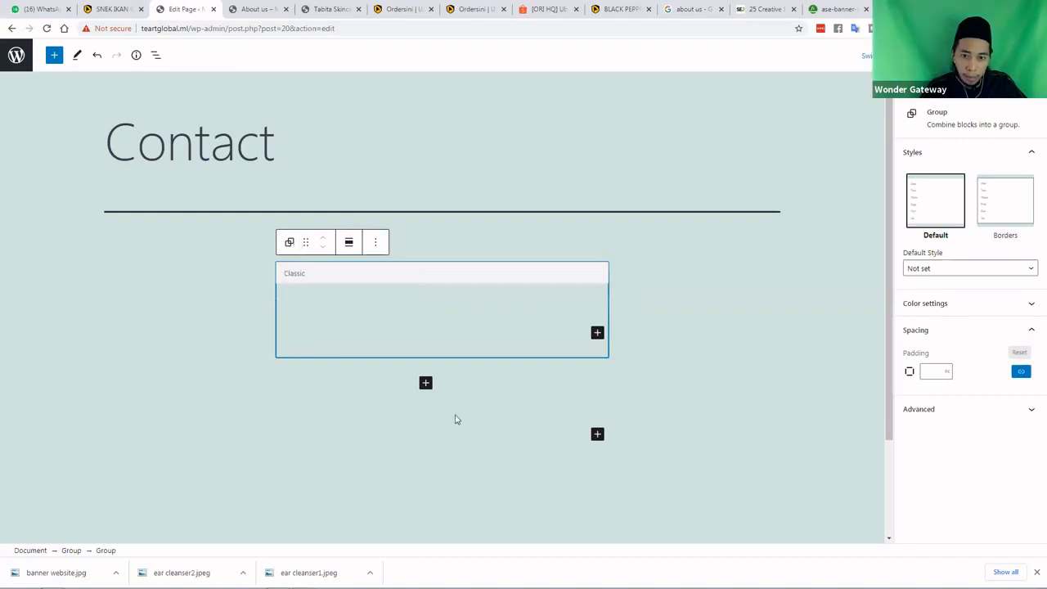
right_click(422, 331)
click(335, 270)
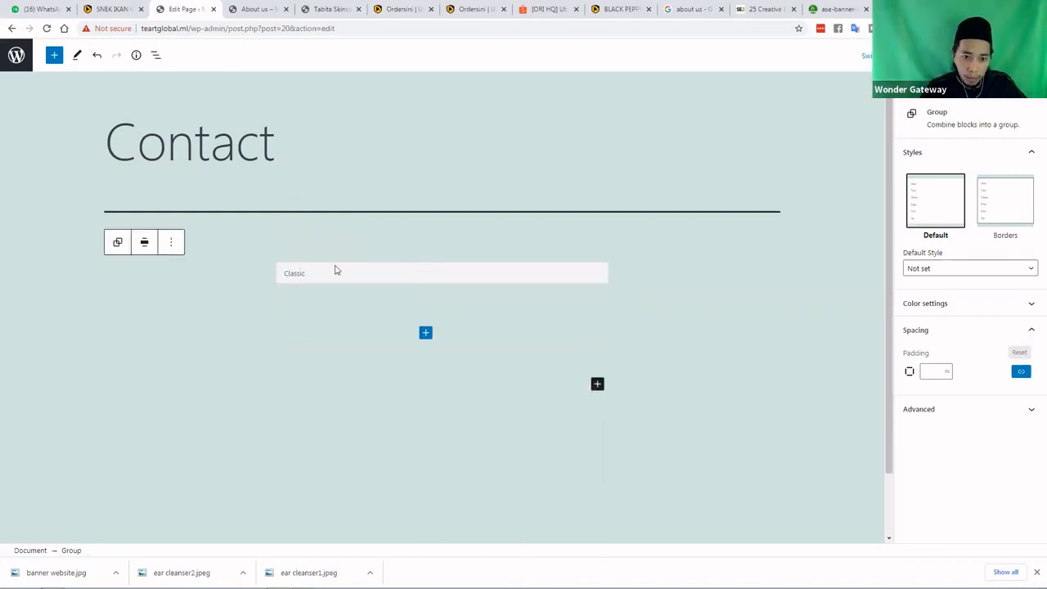
click(334, 270)
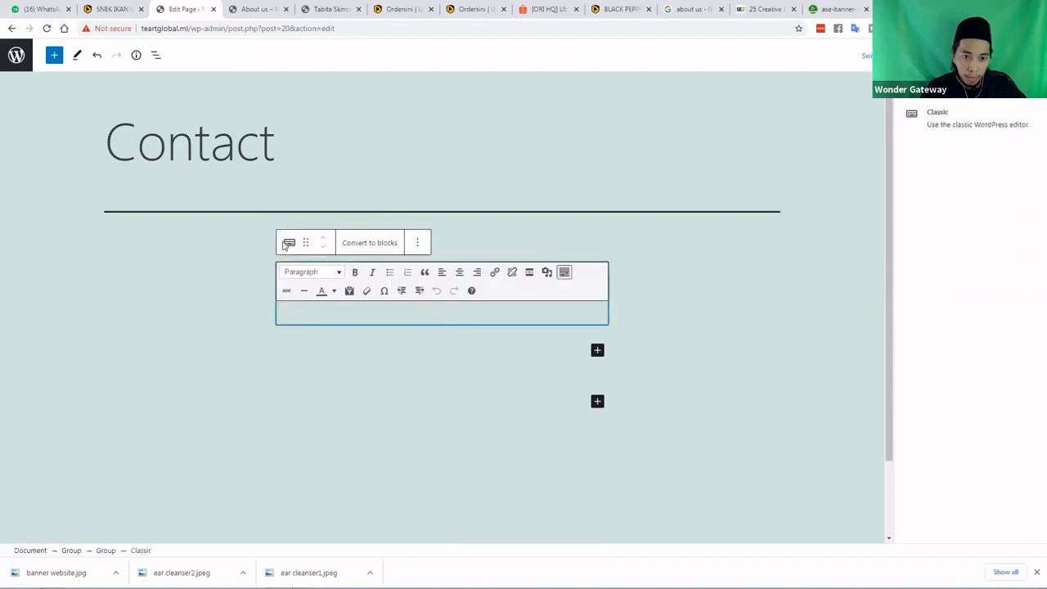
Set the inner Group's alignment to Full width
click(290, 212)
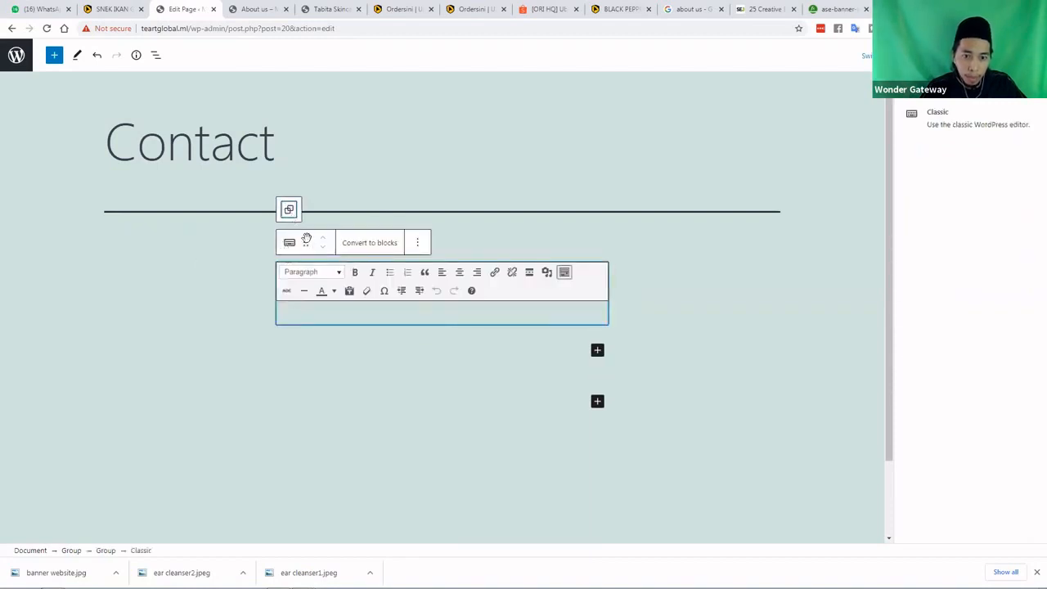
right_click(597, 309)
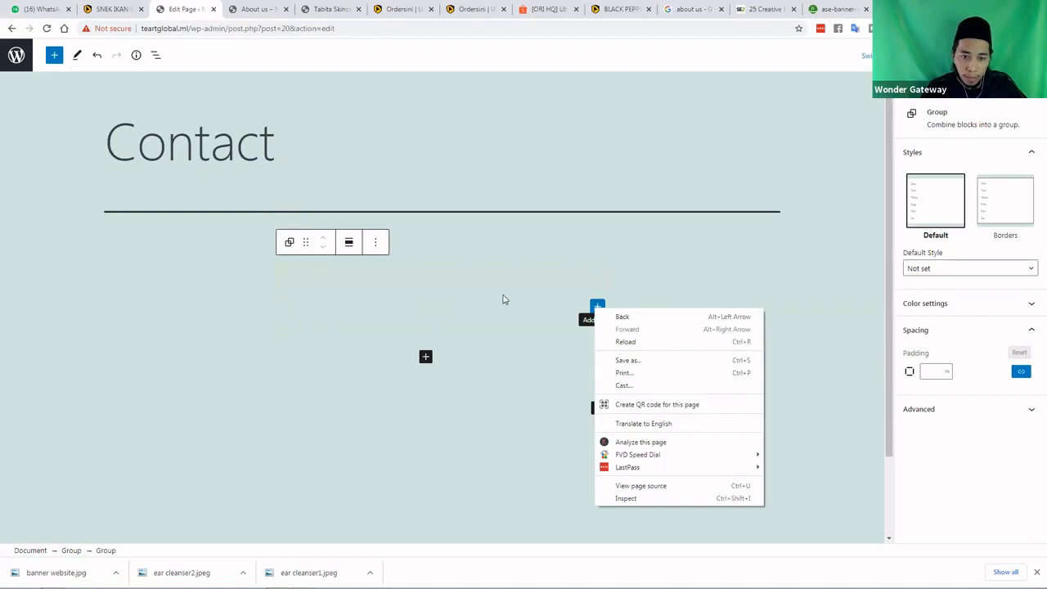
click(351, 272)
click(349, 243)
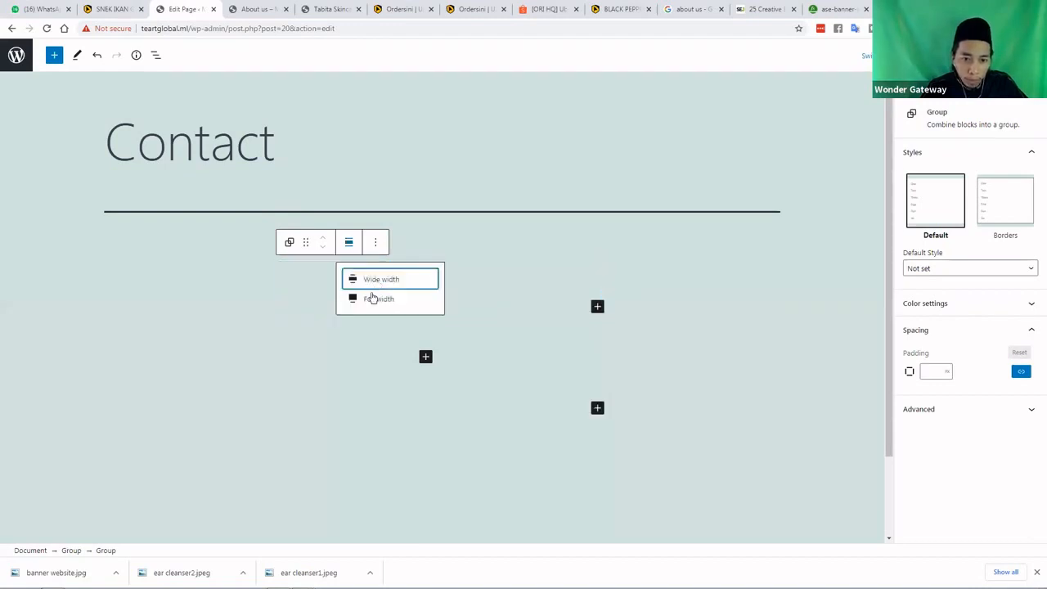
click(381, 299)
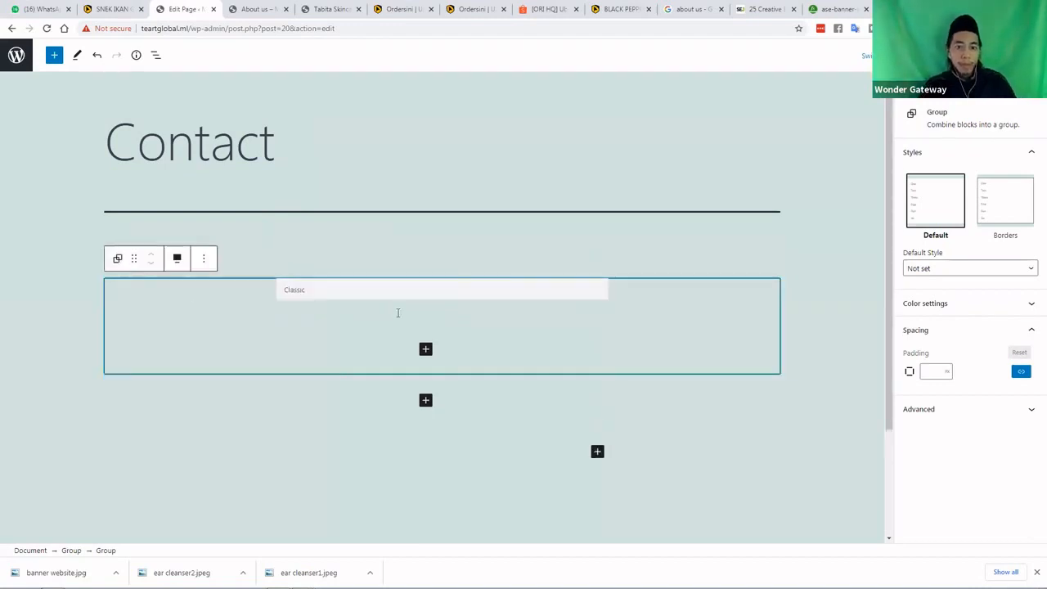
click(398, 319)
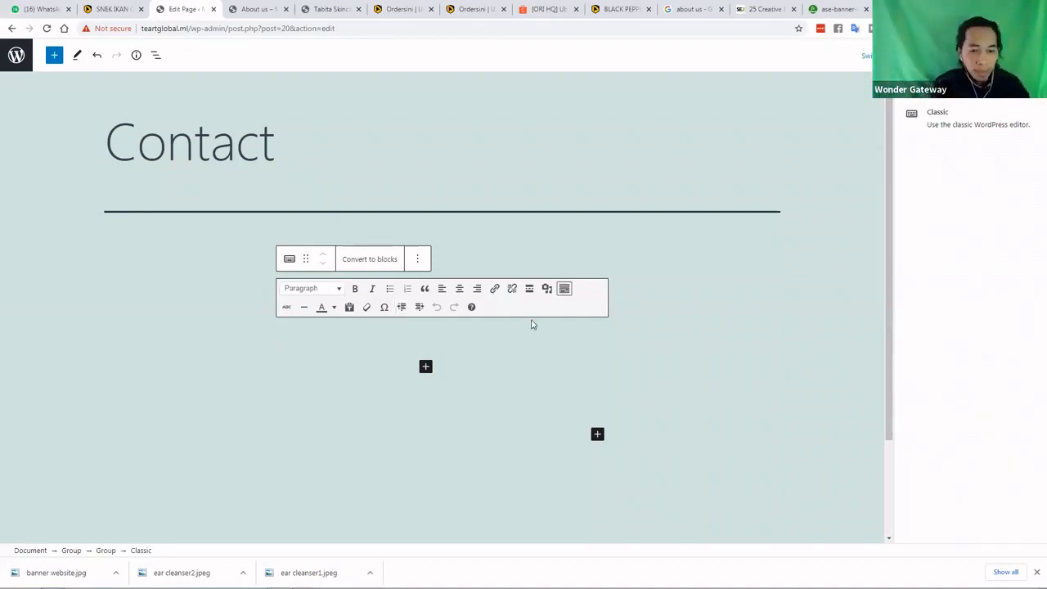
Transform the Classic block into Columns and set the Columns to Full width
click(291, 260)
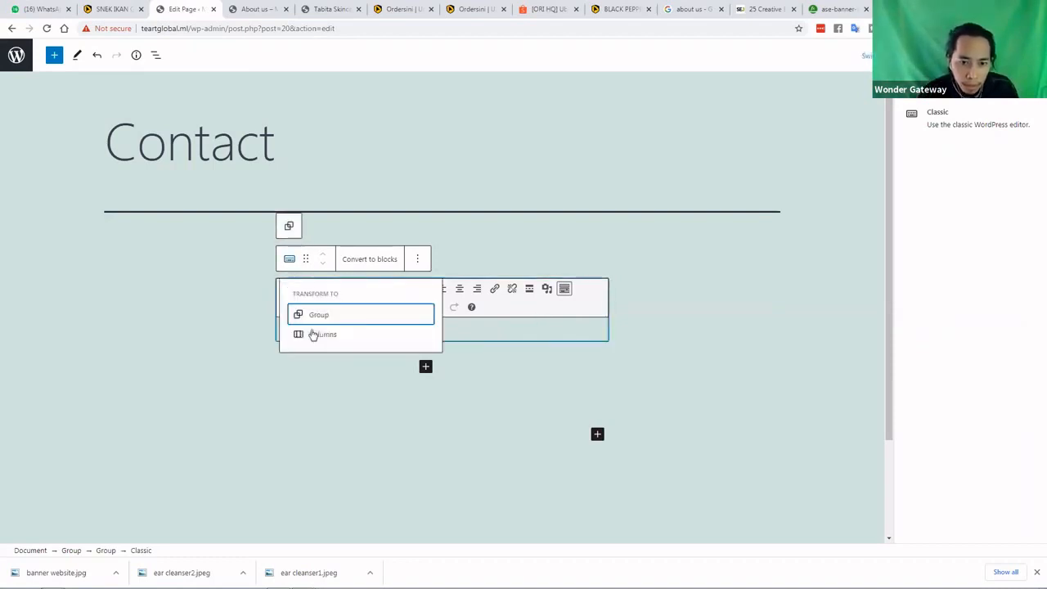
click(311, 335)
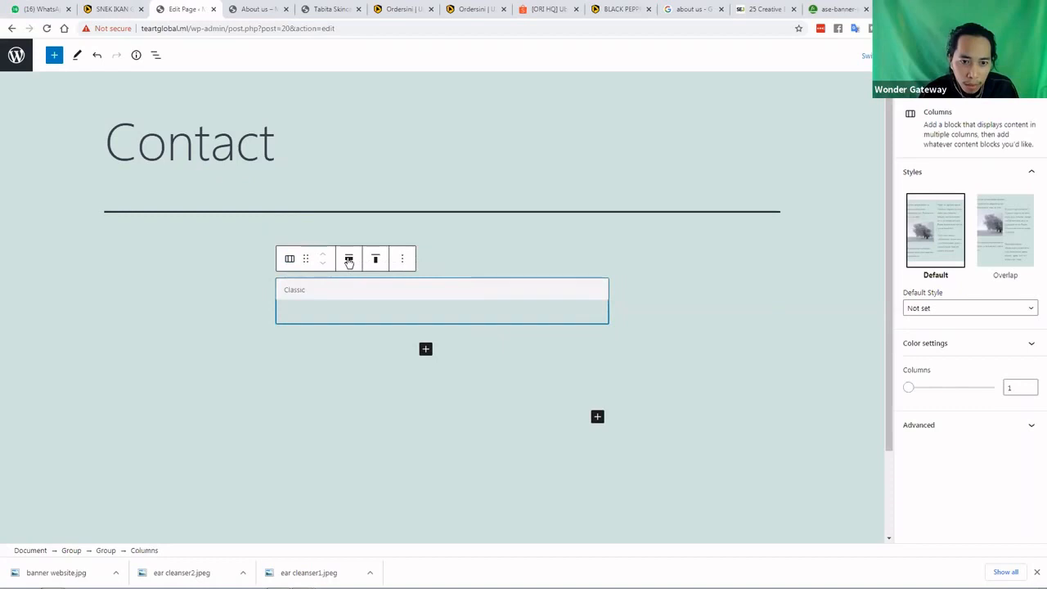
click(348, 259)
click(365, 317)
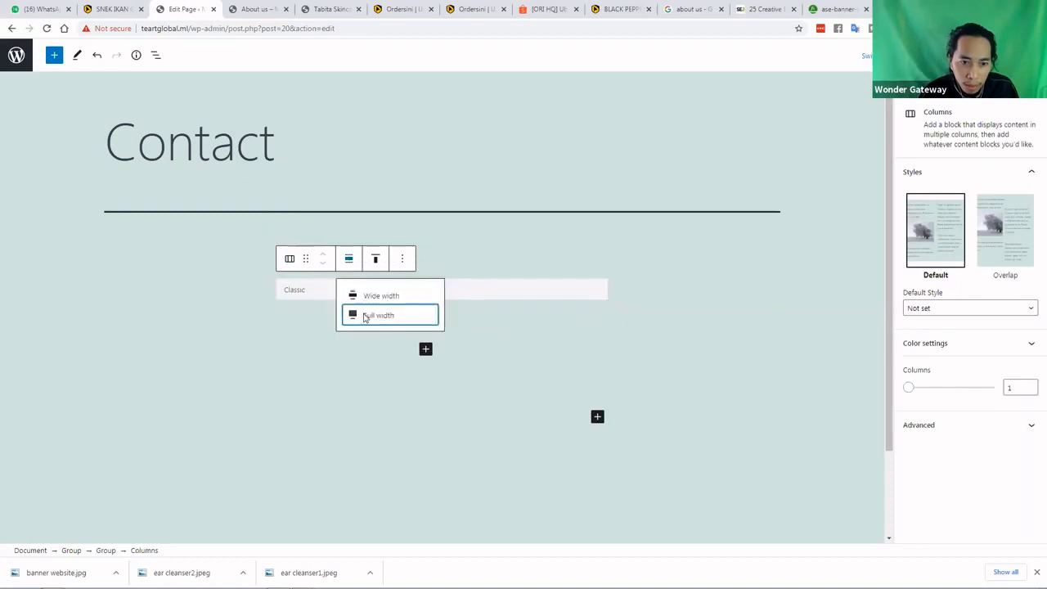
Select the Classic block inside the column, closing the block inserter without adding anything
click(203, 331)
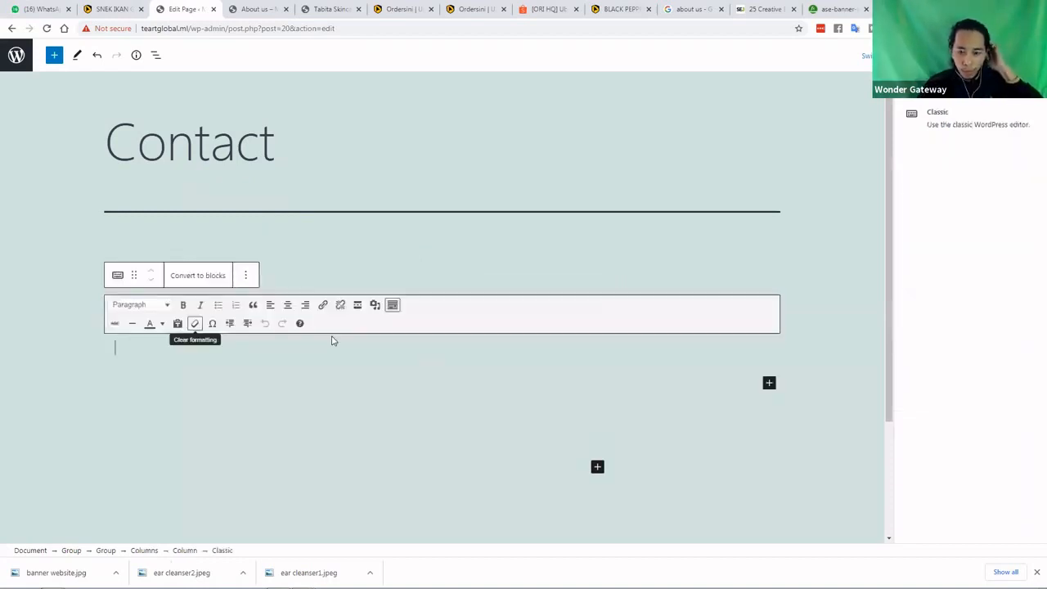
right_click(598, 468)
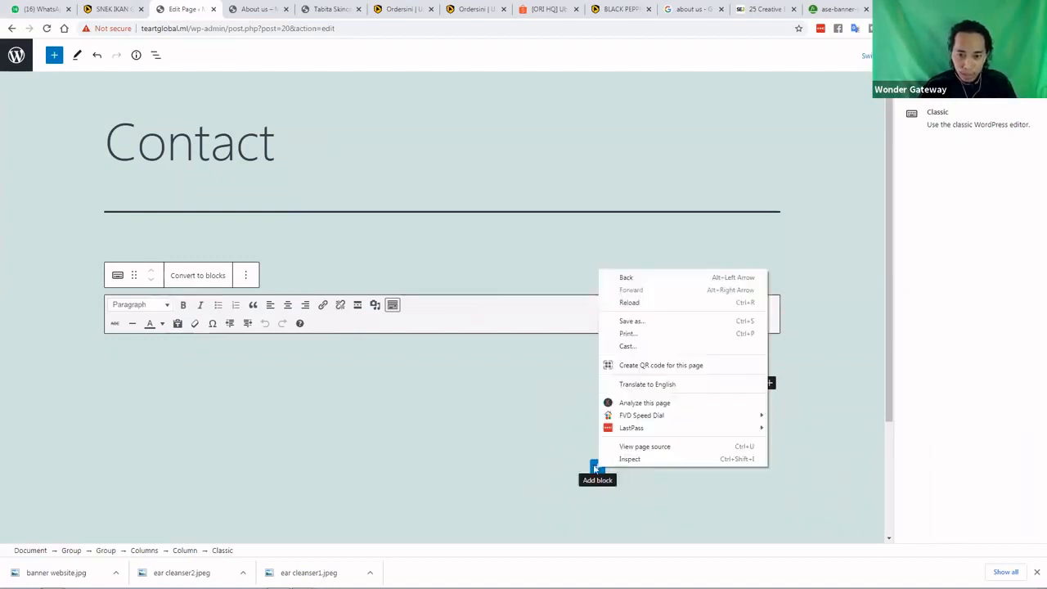
key(Escape)
click(597, 468)
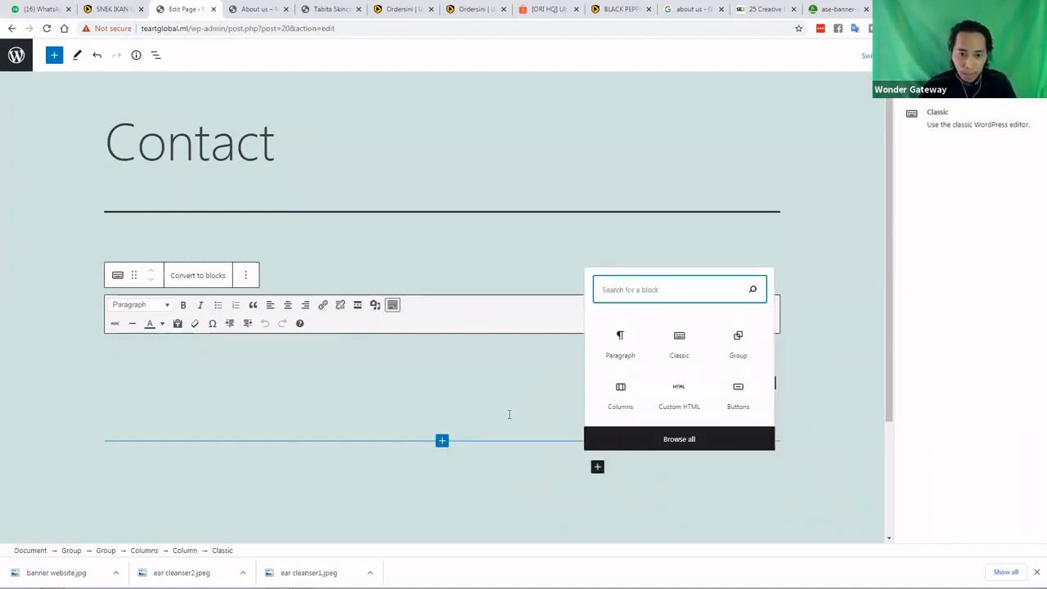
click(298, 297)
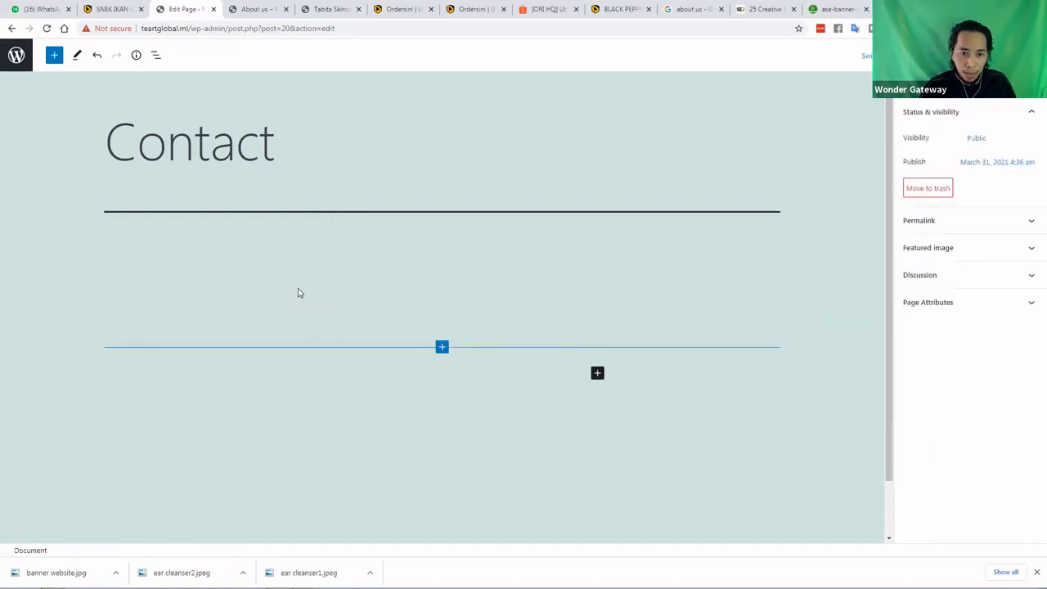
click(244, 322)
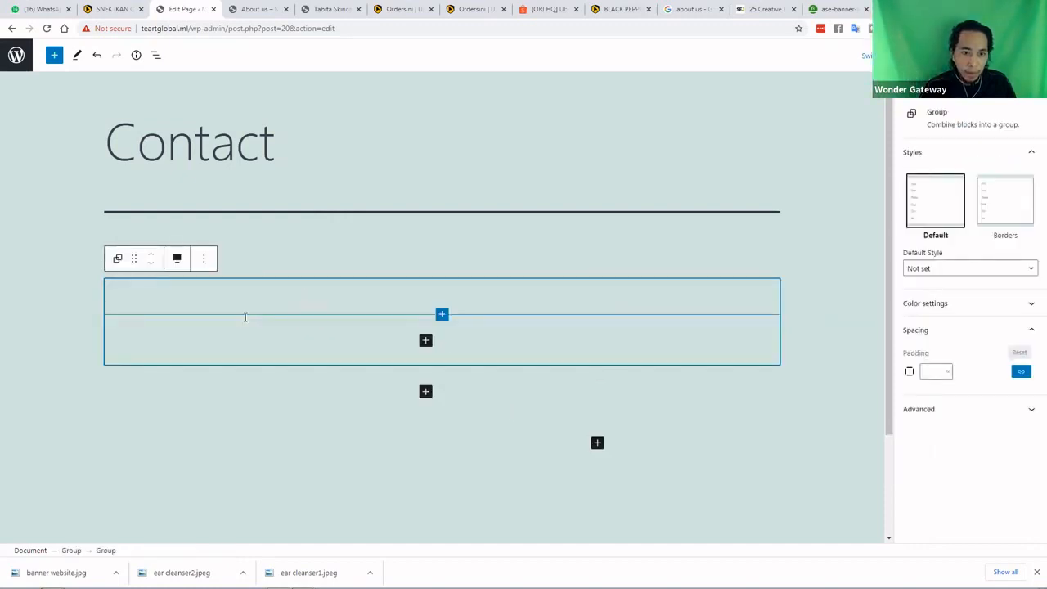
click(166, 351)
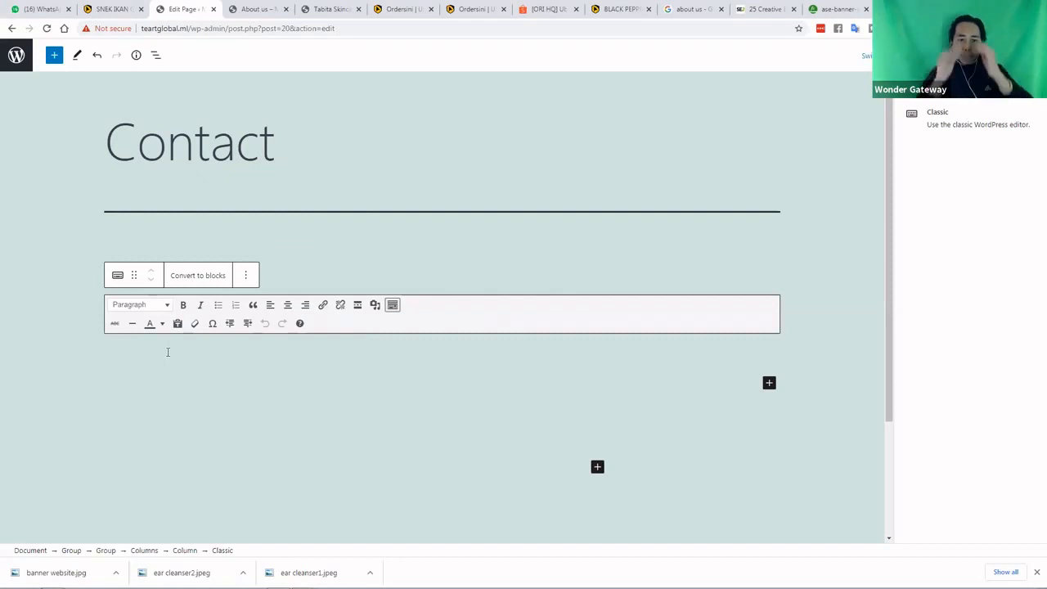
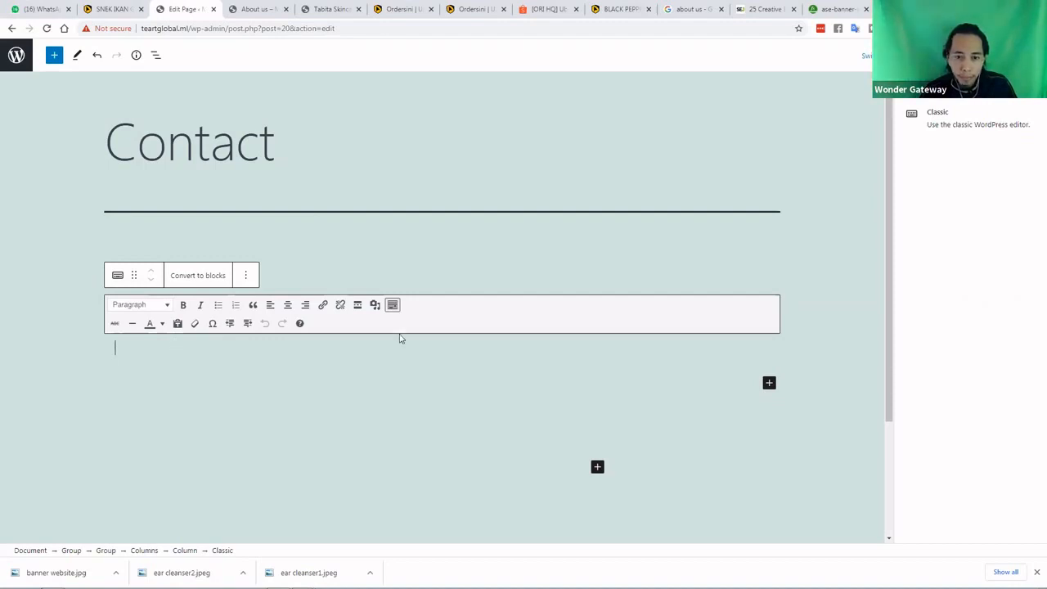
Type 'maklumat syarikat' into the column's Classic block and bring up the full block library
scroll(368, 341, down, 2)
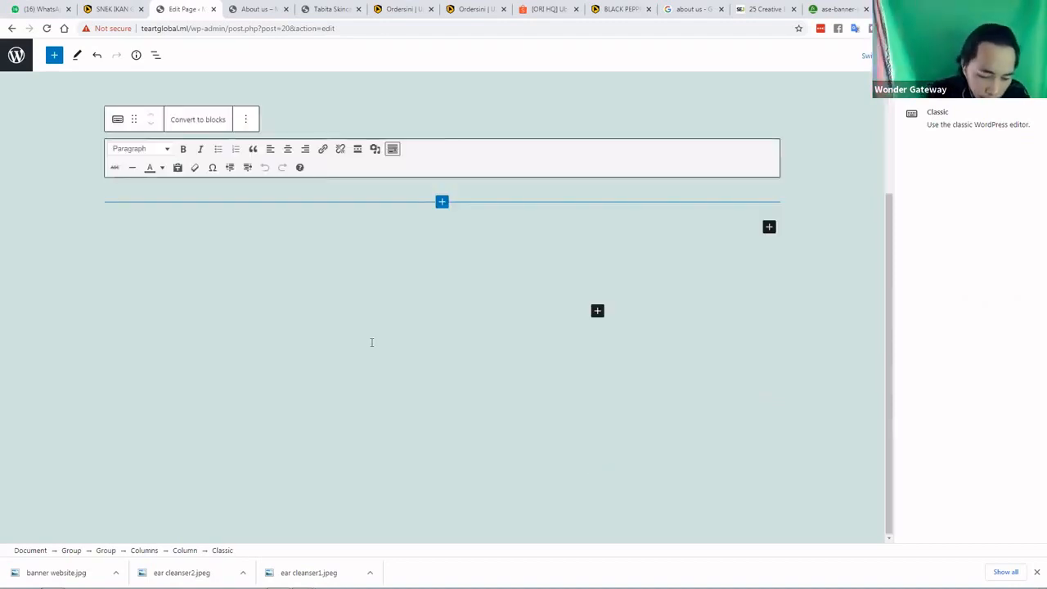
text(makluma)
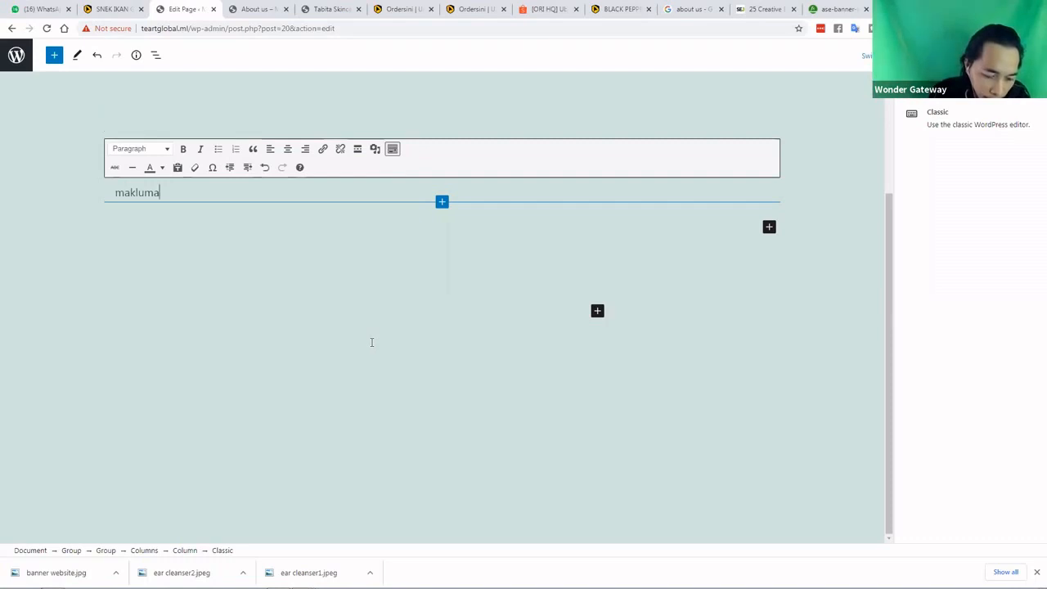
text(t syarikat)
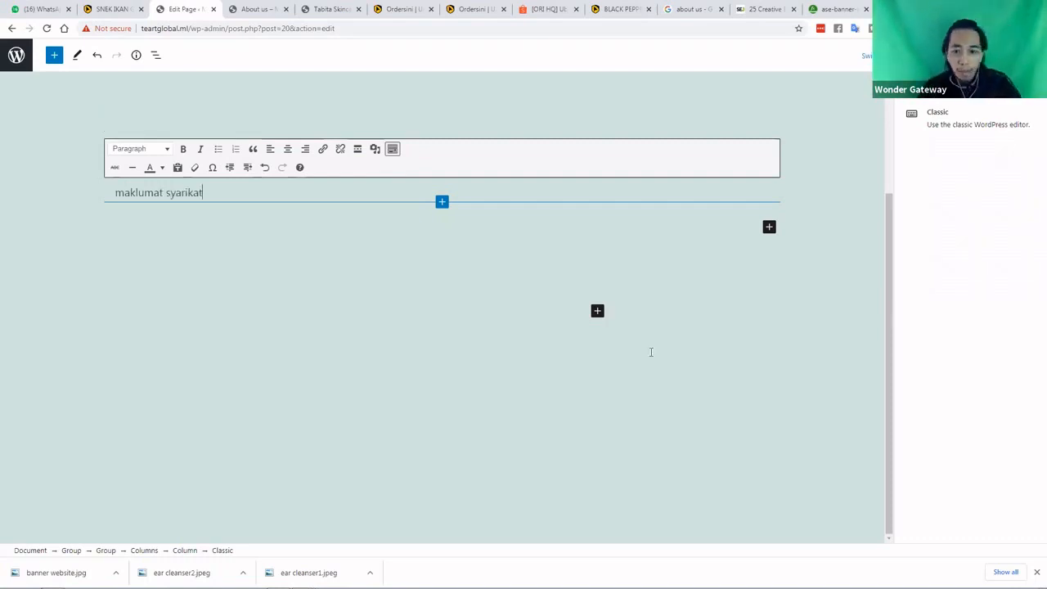
click(596, 311)
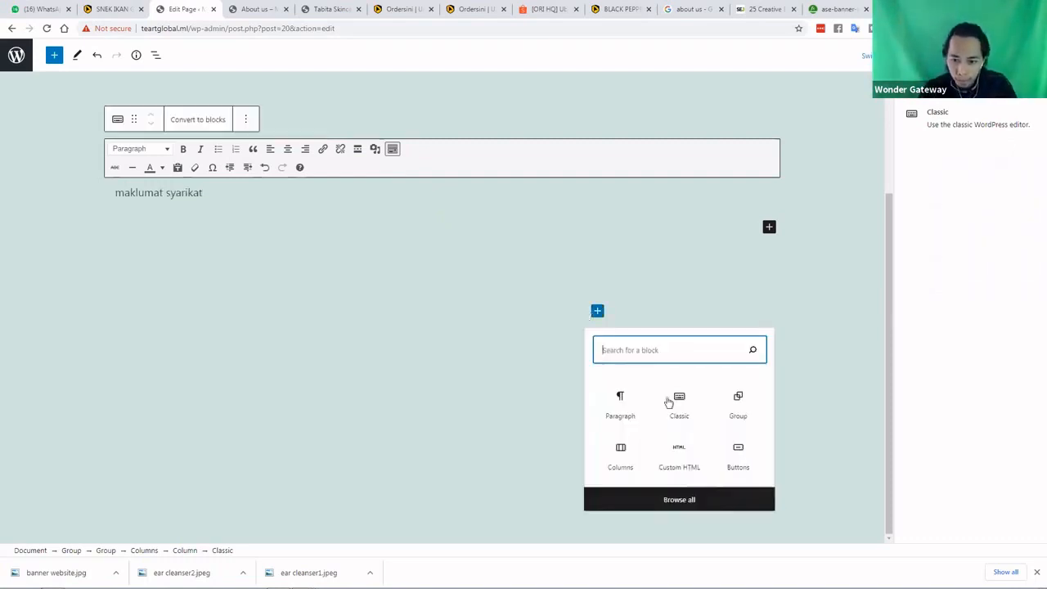
click(679, 499)
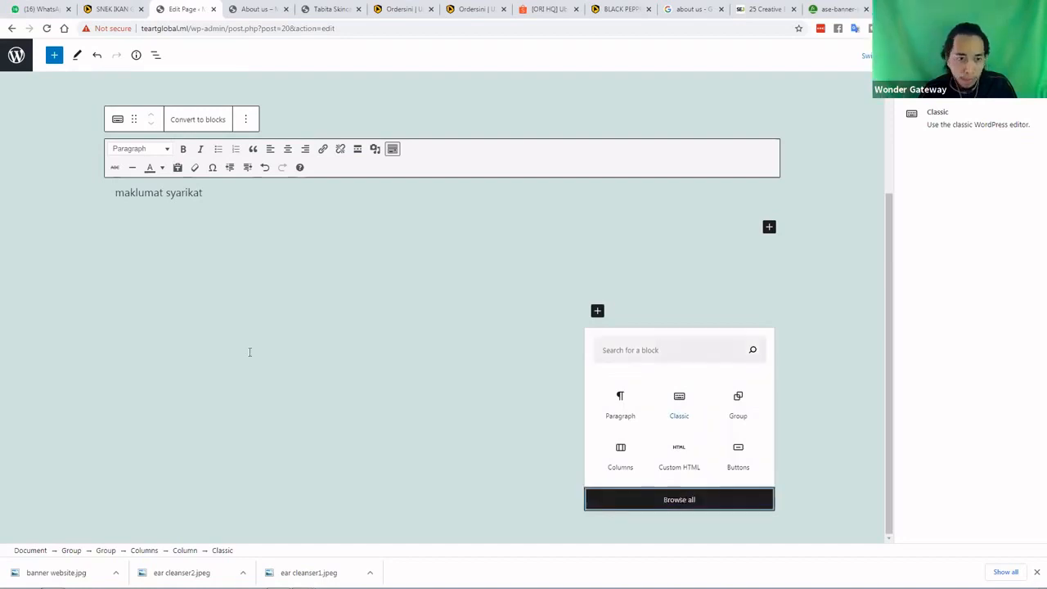
Browse the block library's Patterns and Reusable tabs, then return to the Blocks list
click(104, 311)
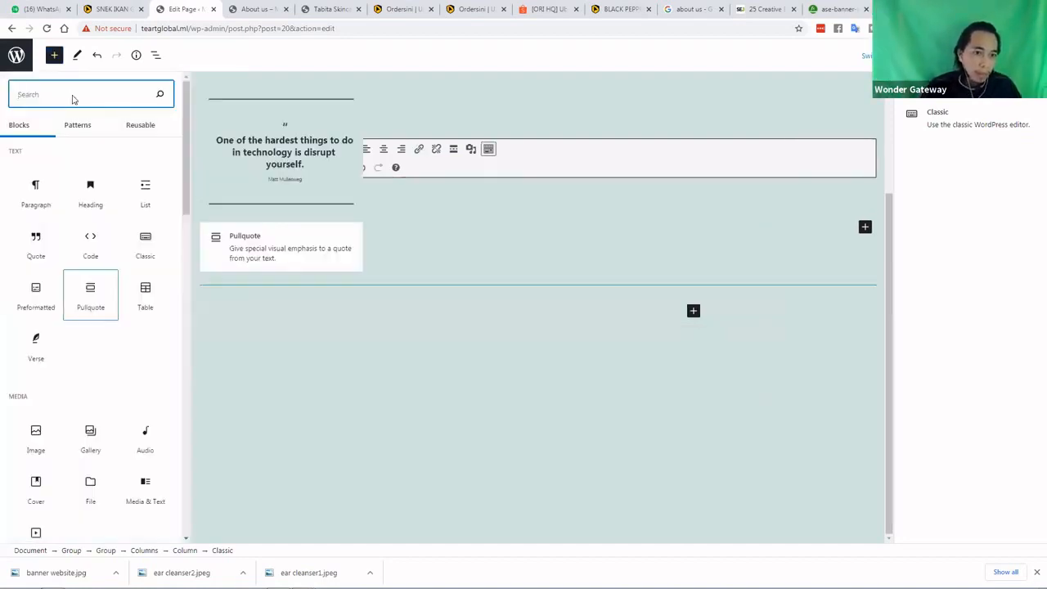
click(80, 132)
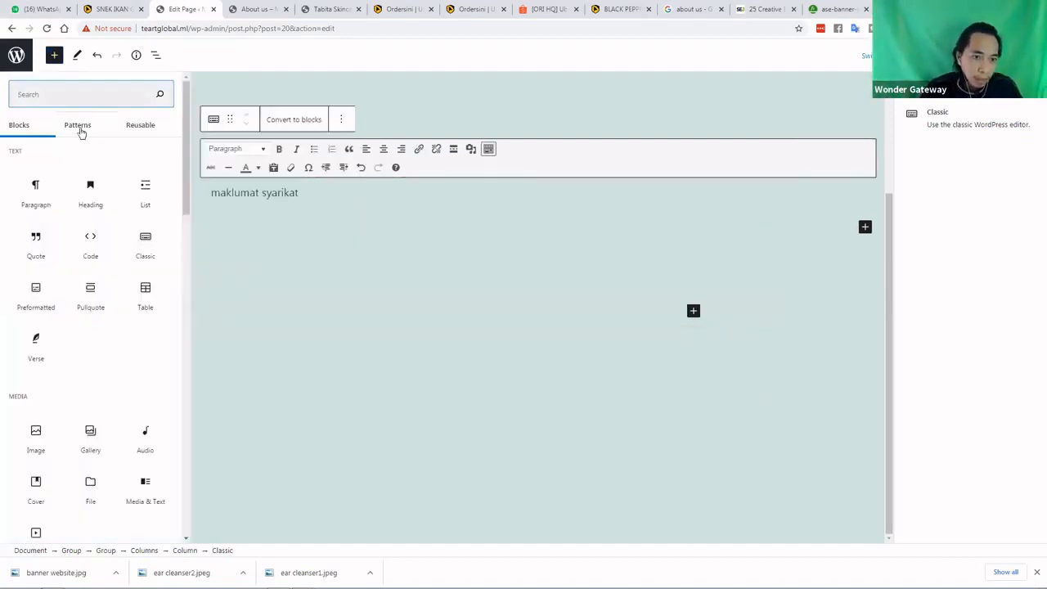
click(77, 126)
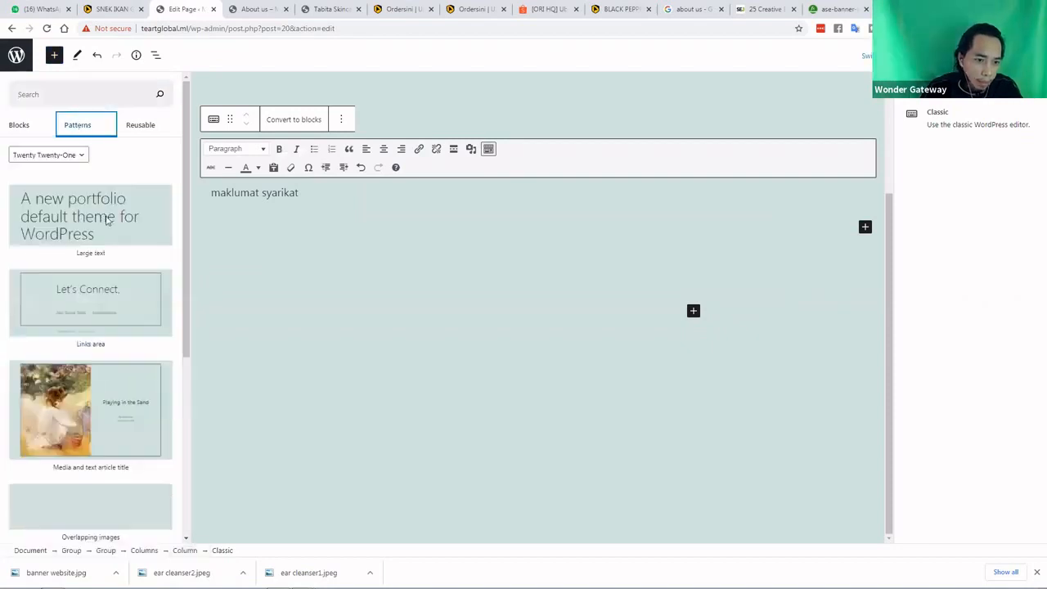
scroll(106, 220, down, 1)
scroll(106, 219, down, 2)
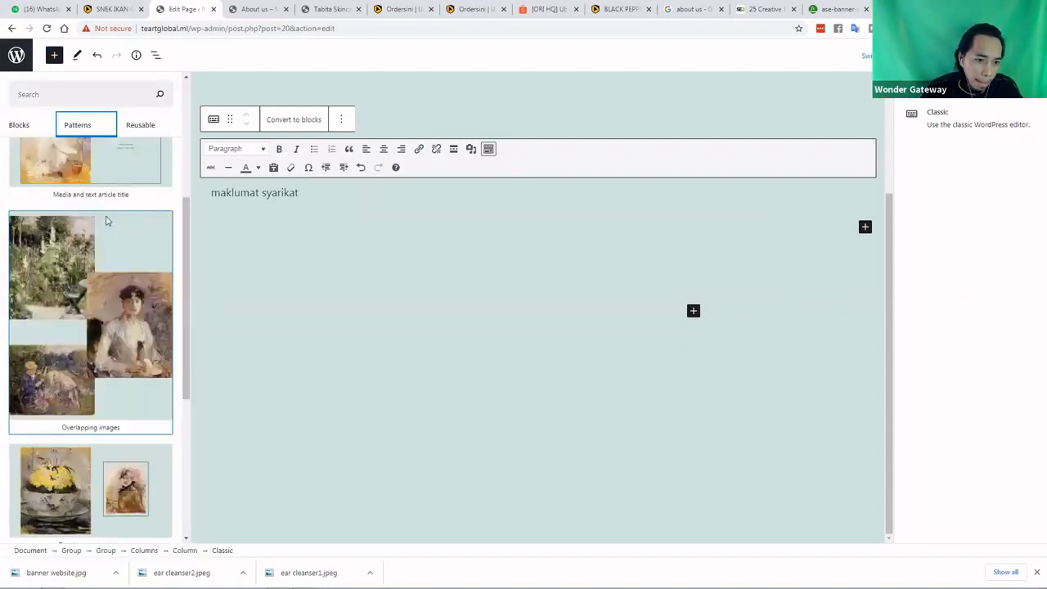
scroll(105, 220, down, 3)
scroll(105, 216, down, 2)
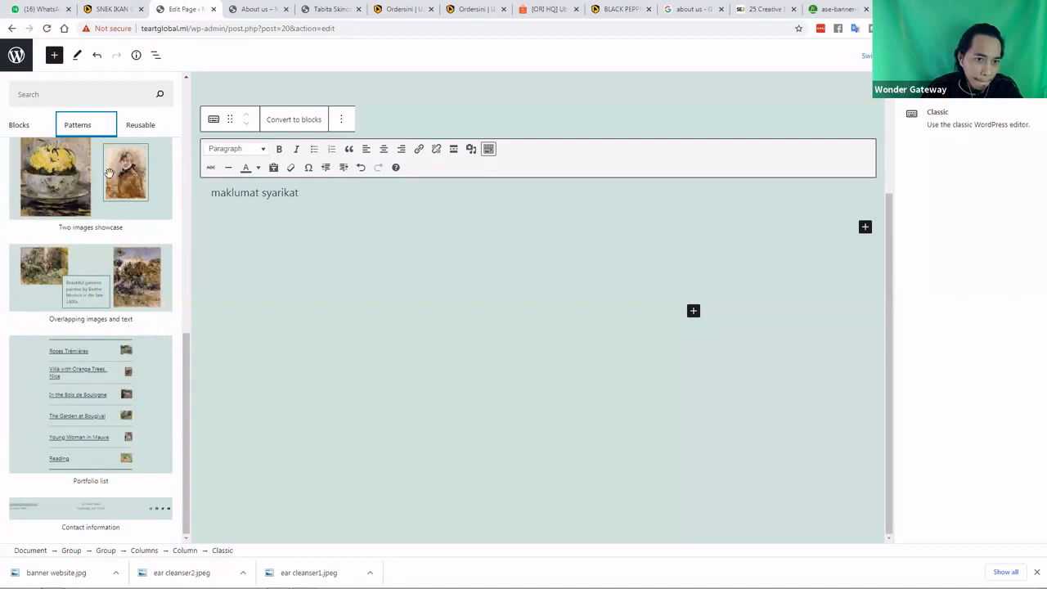
scroll(109, 174, up, 10)
click(134, 126)
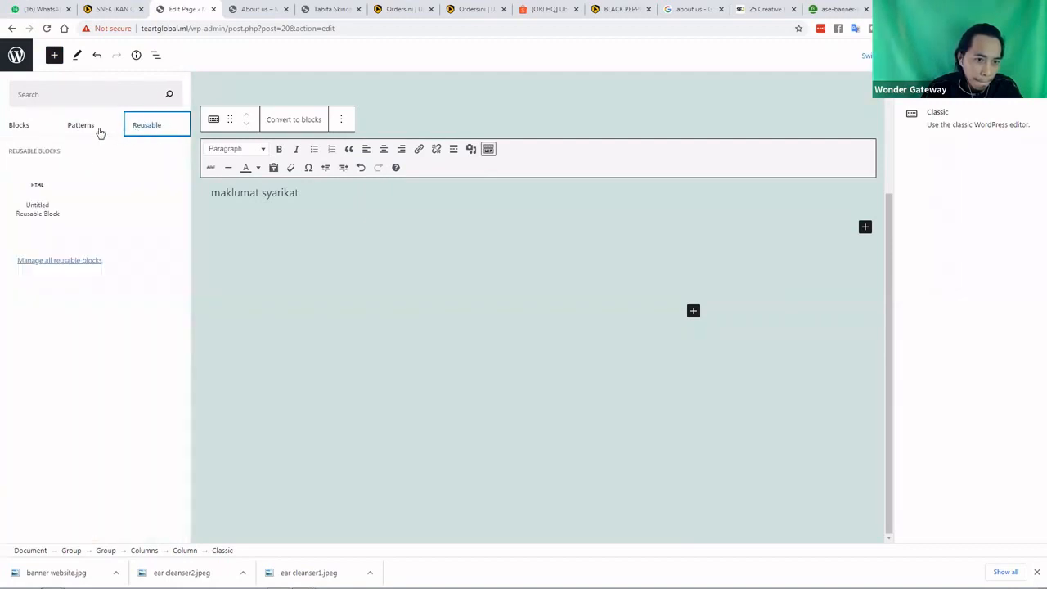
click(29, 125)
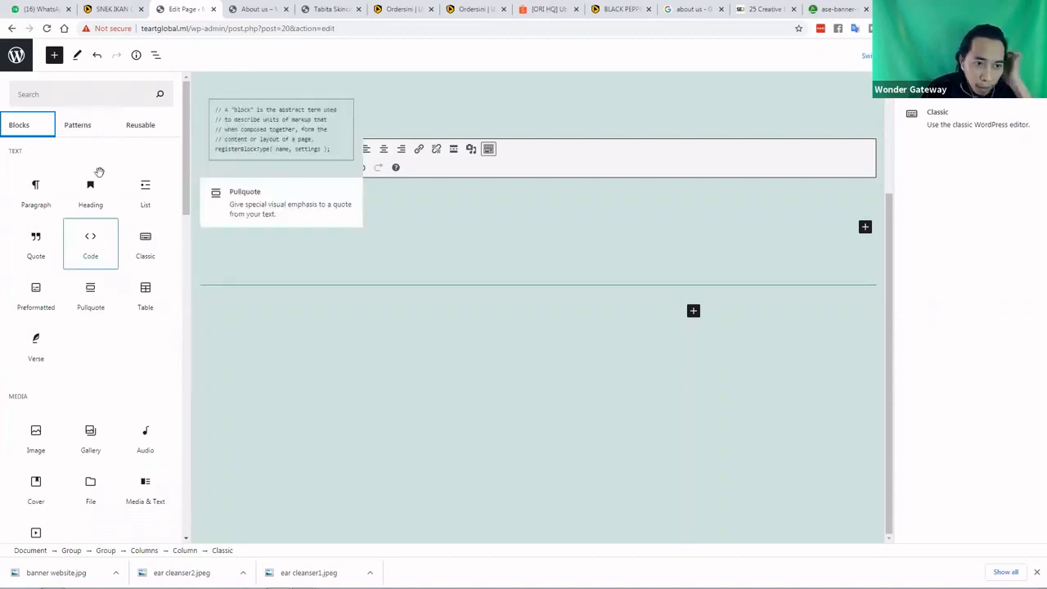
Search the blocks for 'form', clear the search, and scroll through the full block list
click(83, 93)
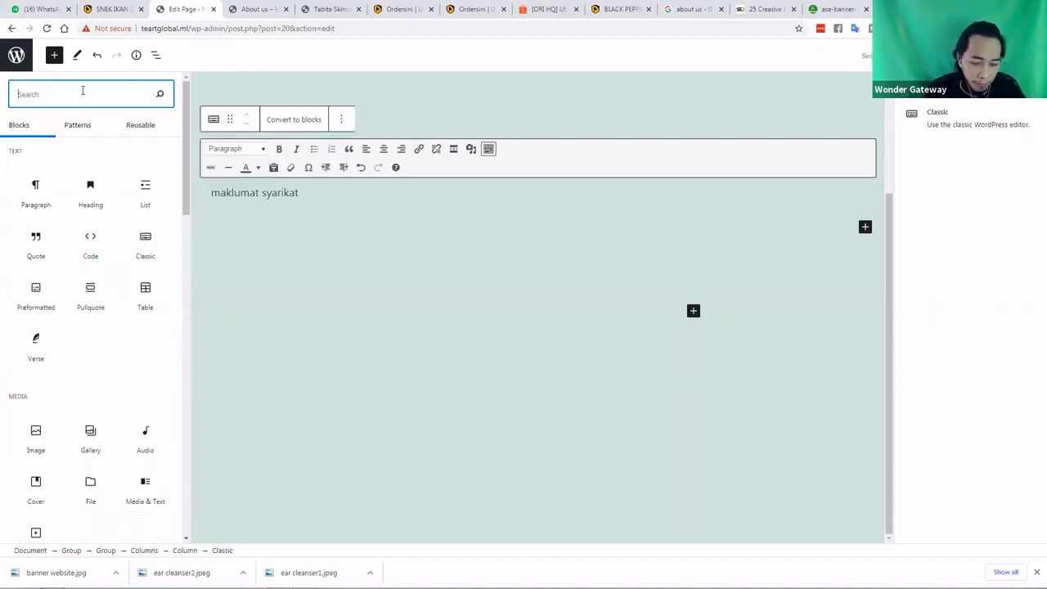
text(form)
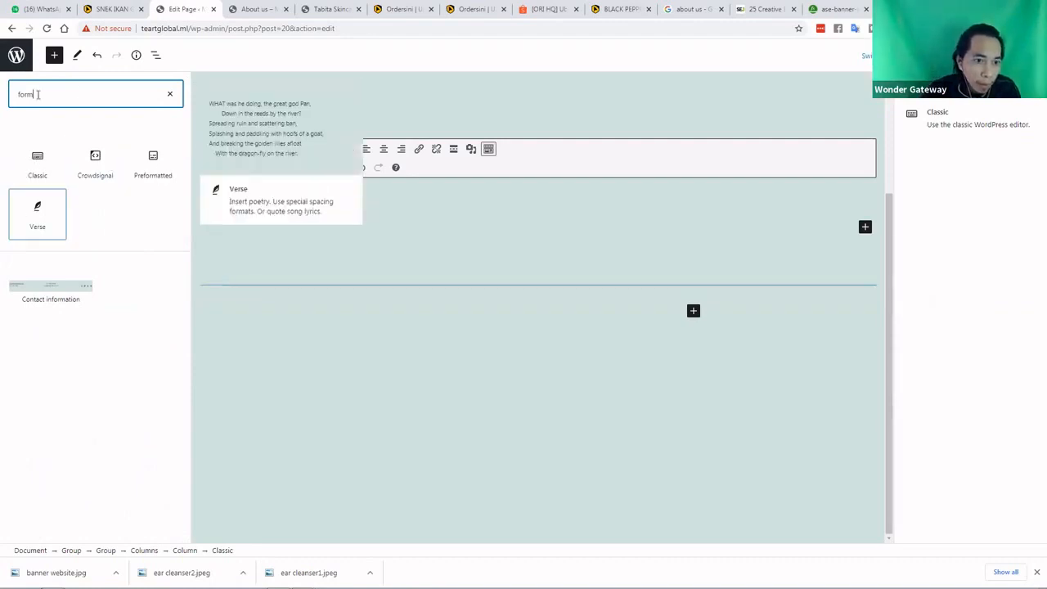
key(BackSpace)
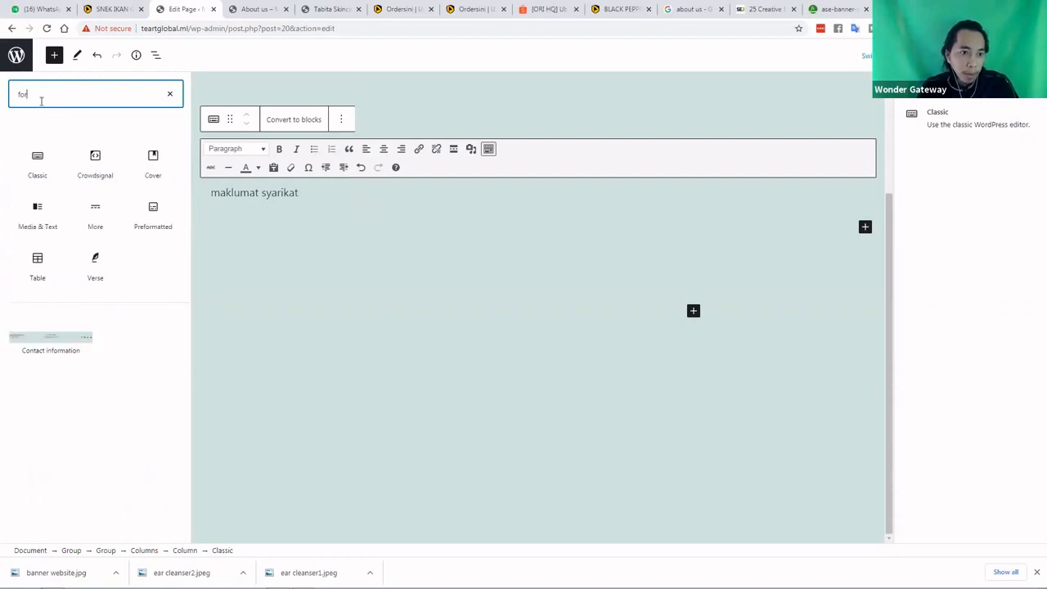
key(BackSpace)
key(BackSpace)
key(BackSpace)
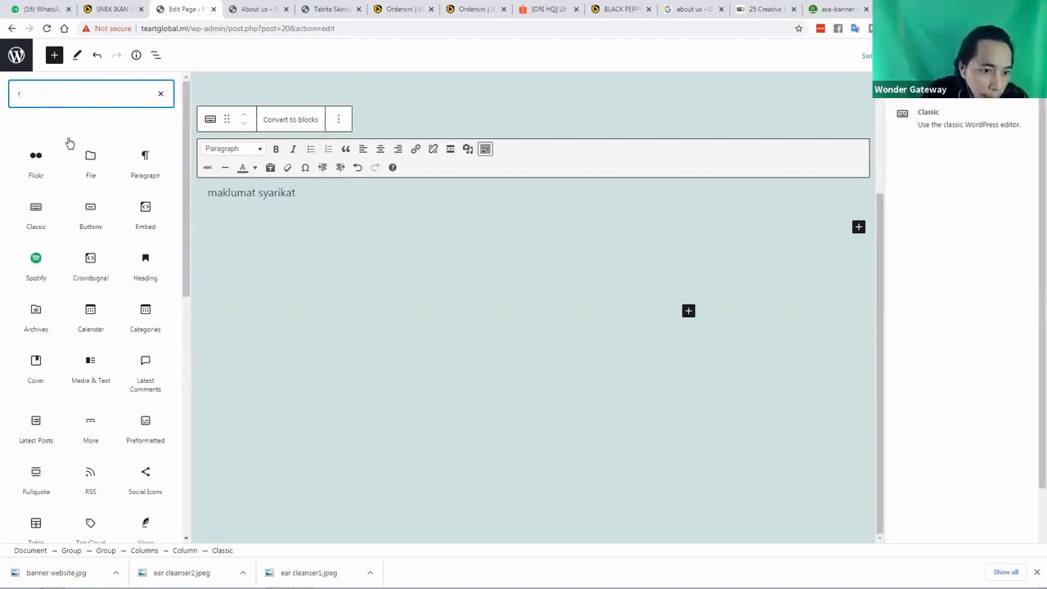
scroll(97, 300, down, 1)
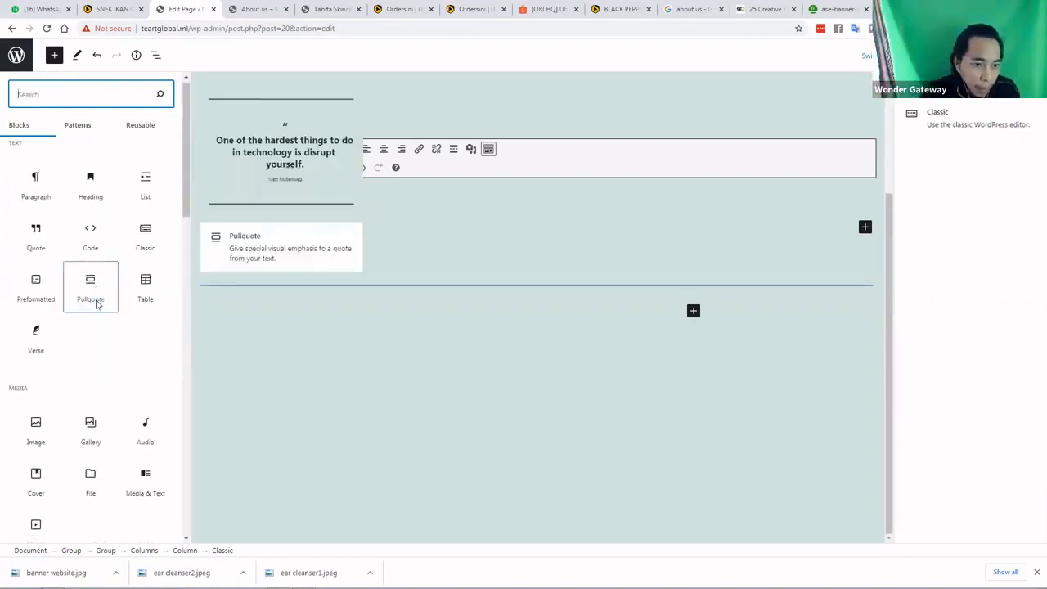
scroll(95, 299, down, 4)
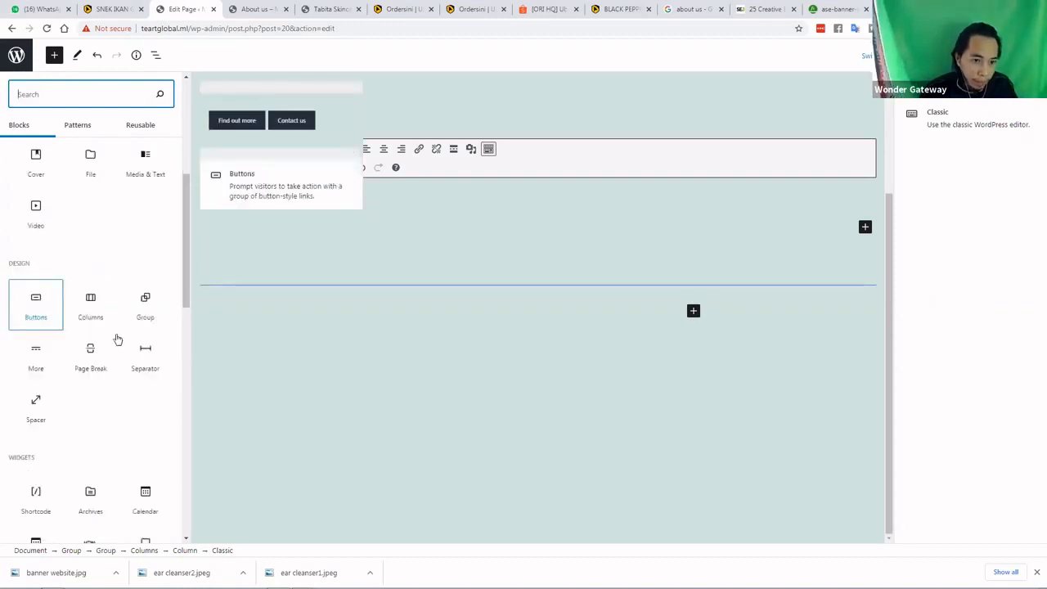
scroll(90, 354, down, 1)
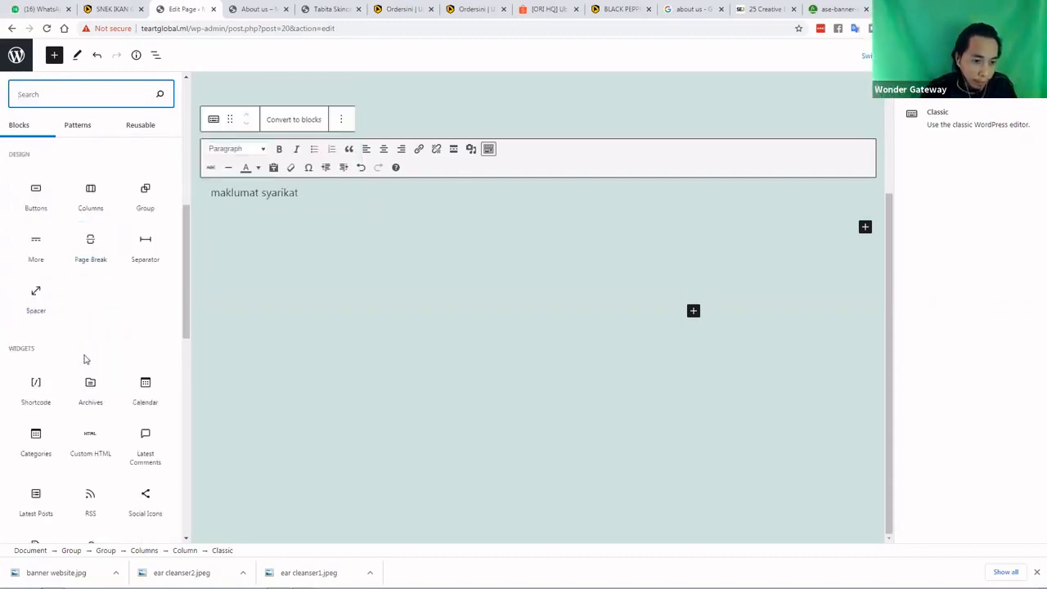
scroll(84, 360, down, 1)
scroll(86, 359, down, 5)
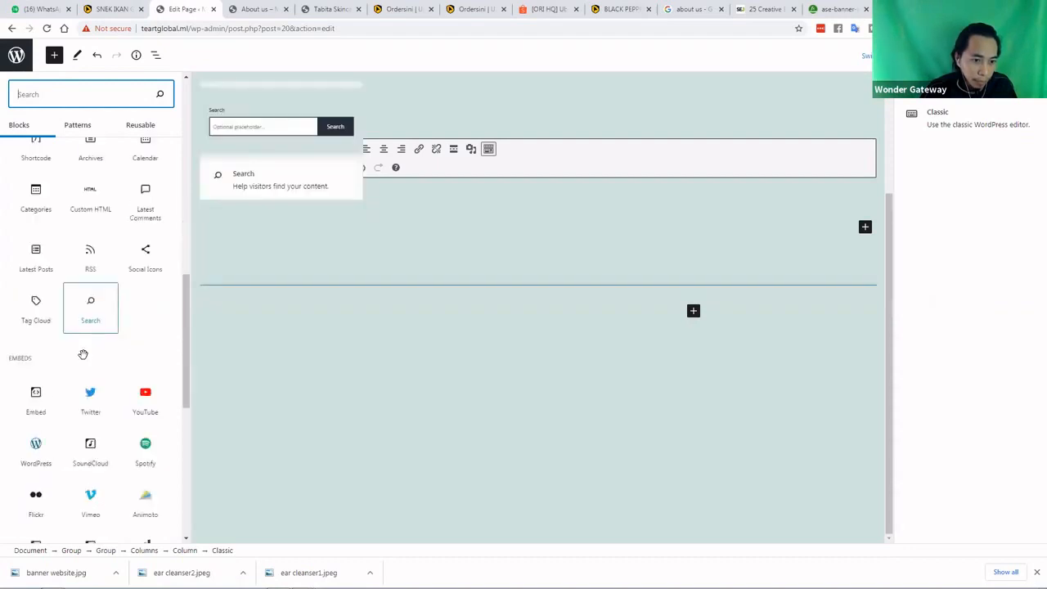
scroll(84, 353, down, 2)
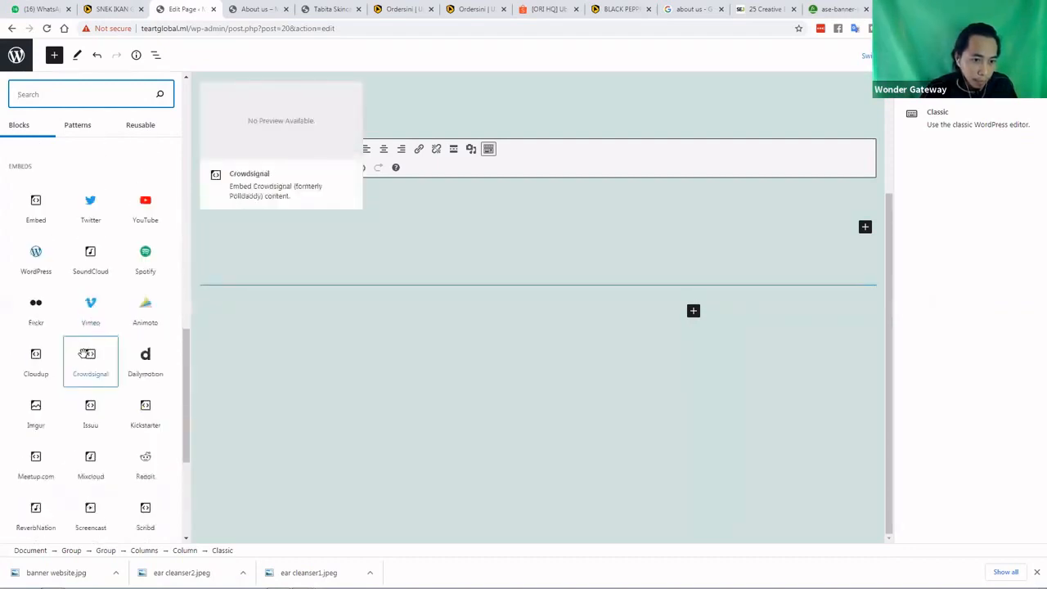
scroll(84, 353, down, 2)
scroll(84, 352, down, 1)
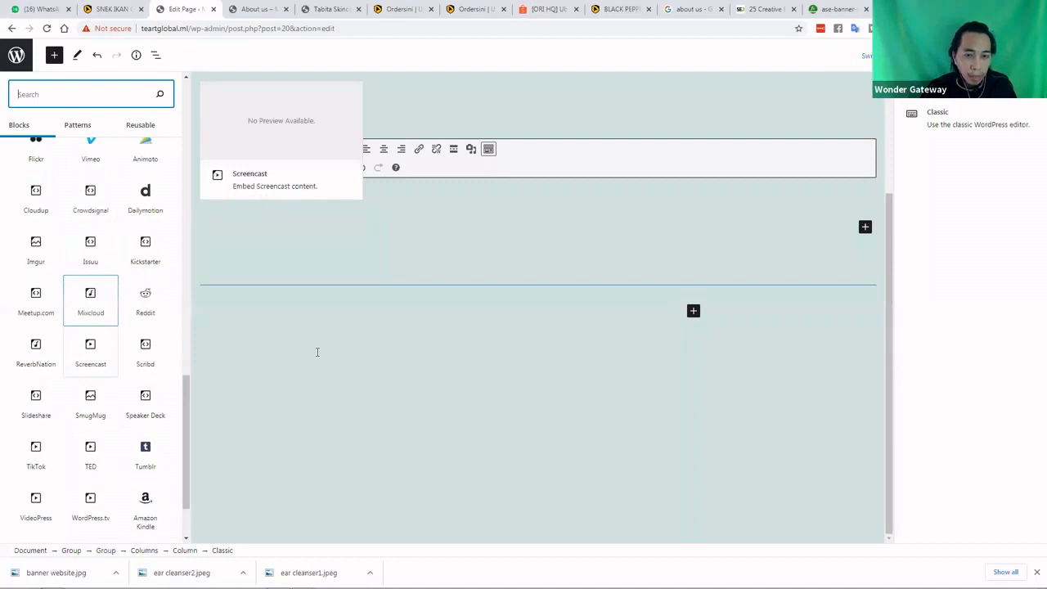
Go from the About us page to the admin dashboard and open Plugins > Add New
click(261, 9)
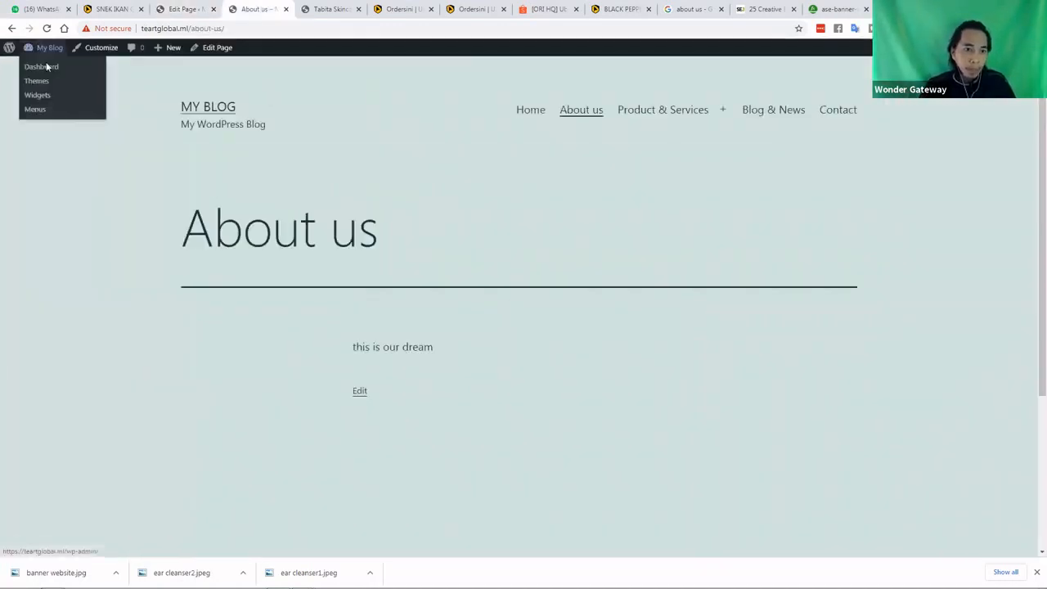
click(47, 66)
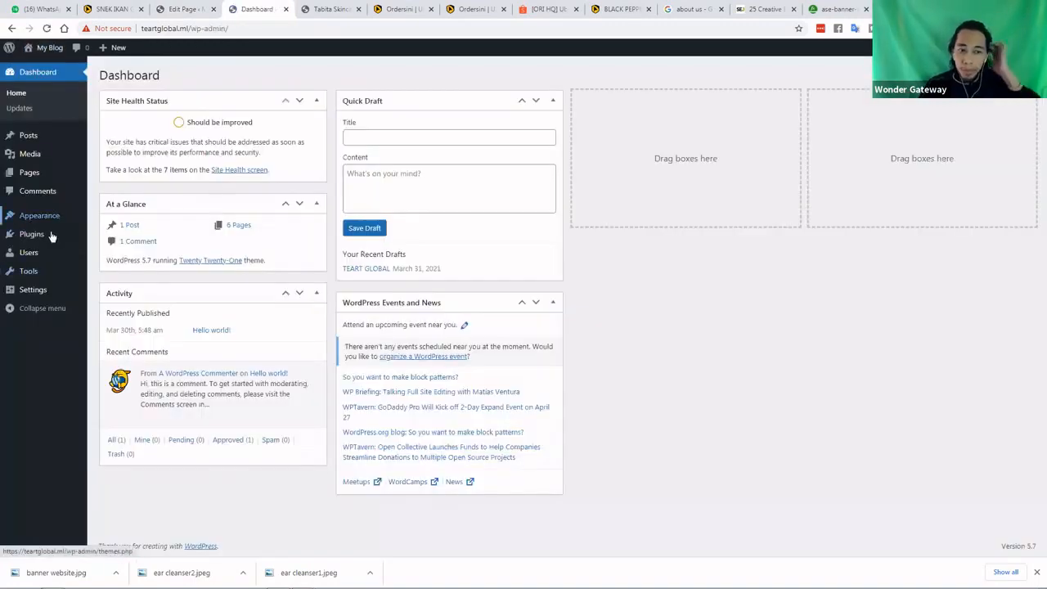
mouse_move(52, 236)
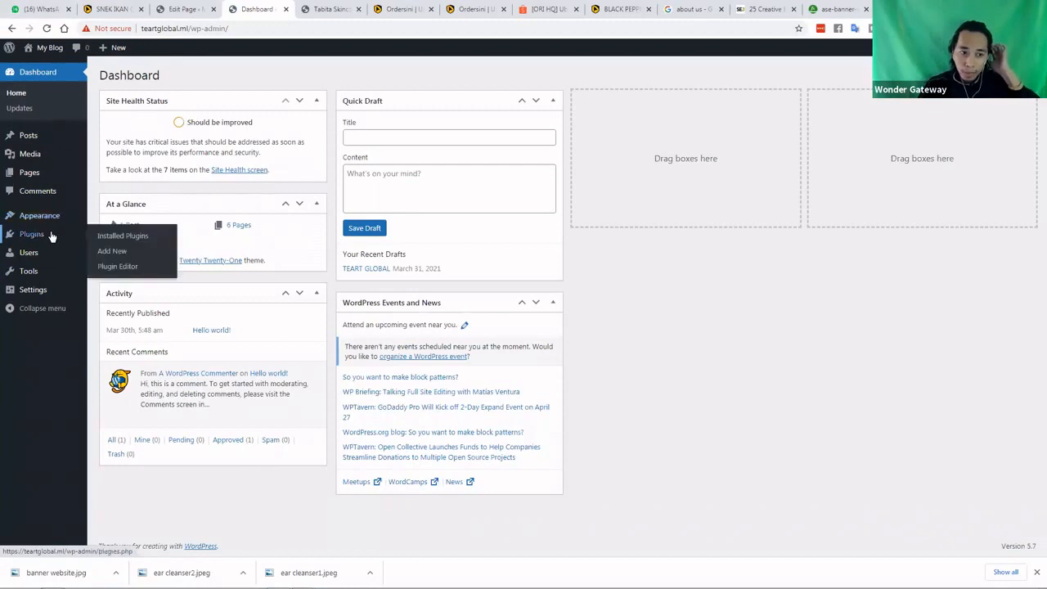
click(127, 248)
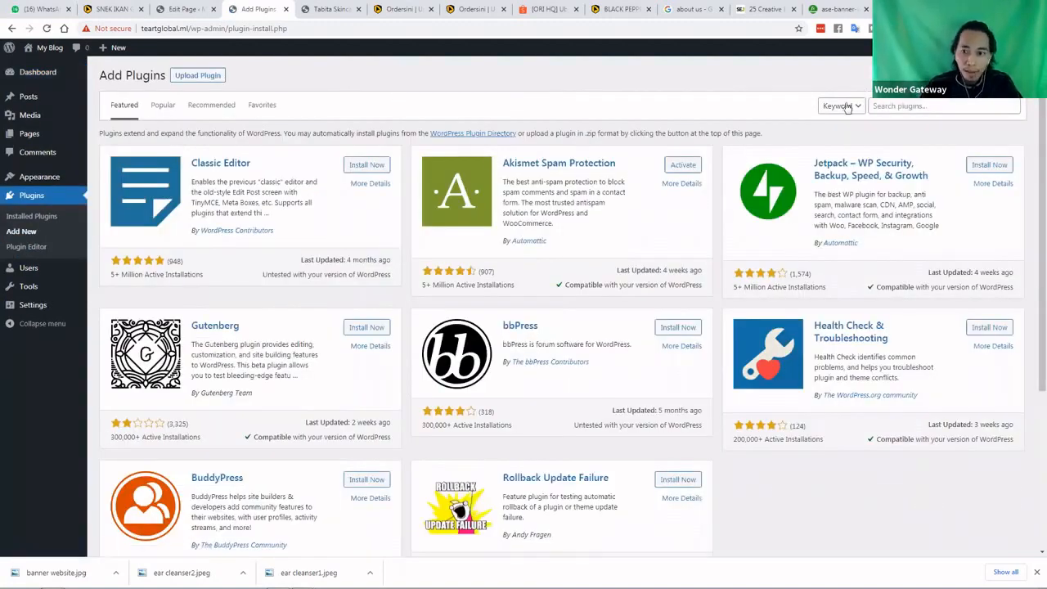
Search for 'contact form 7', then install and activate the Contact Form 7 plugin
click(896, 105)
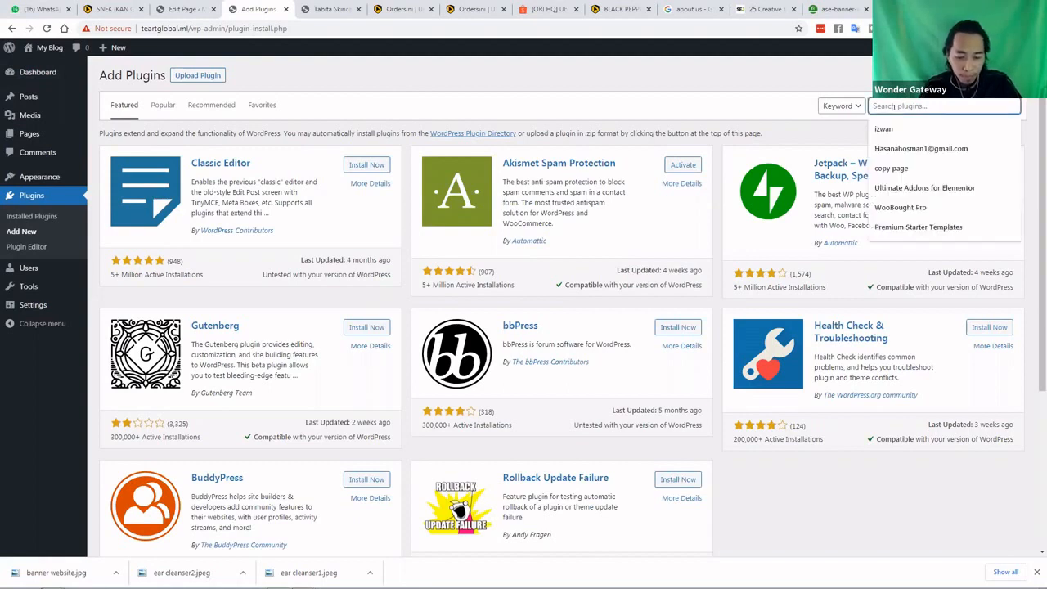
text(co)
click(898, 129)
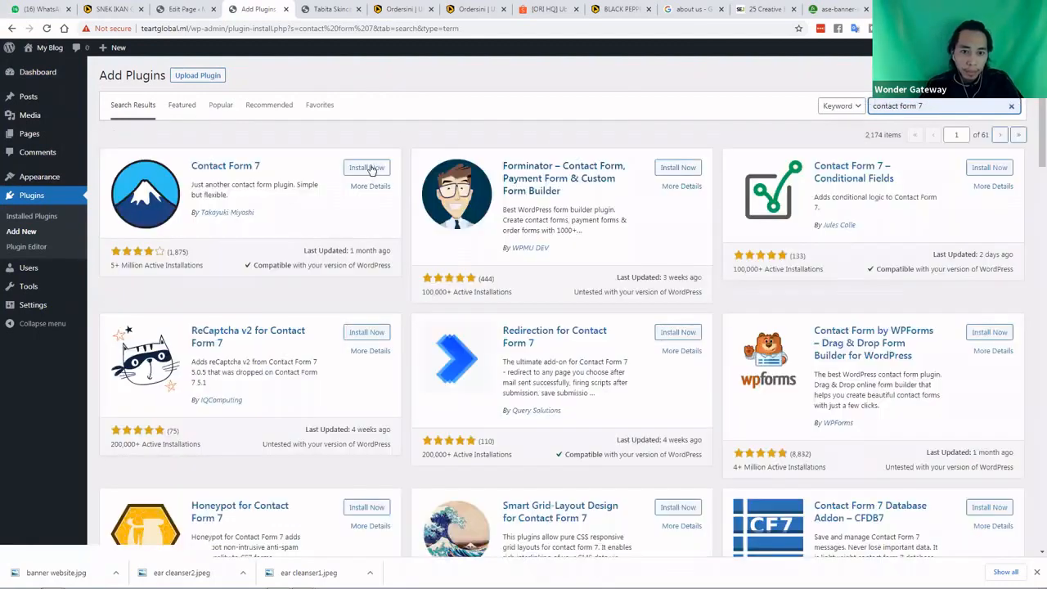
click(369, 167)
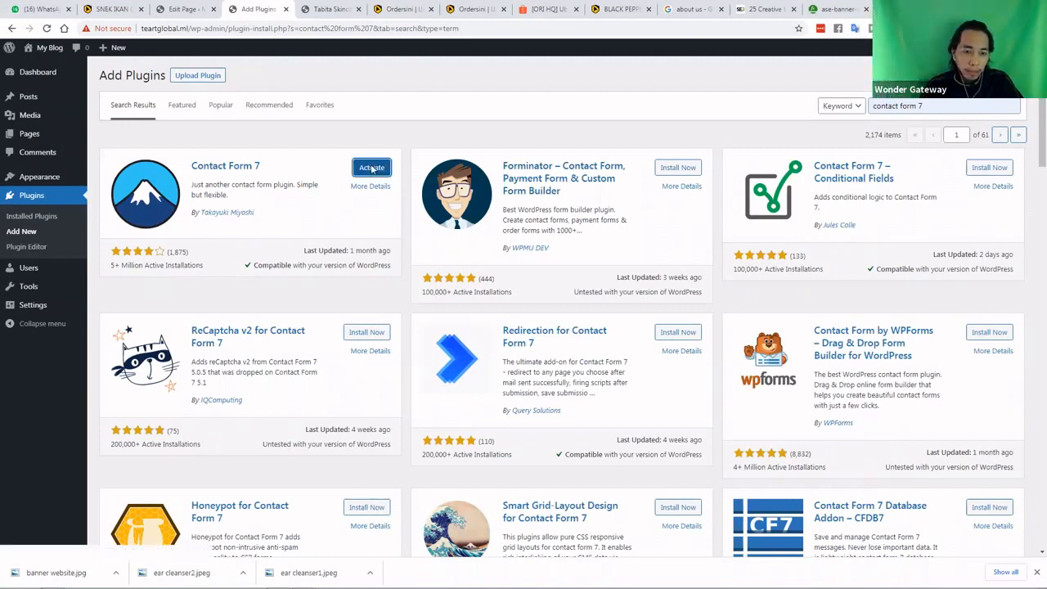
click(372, 168)
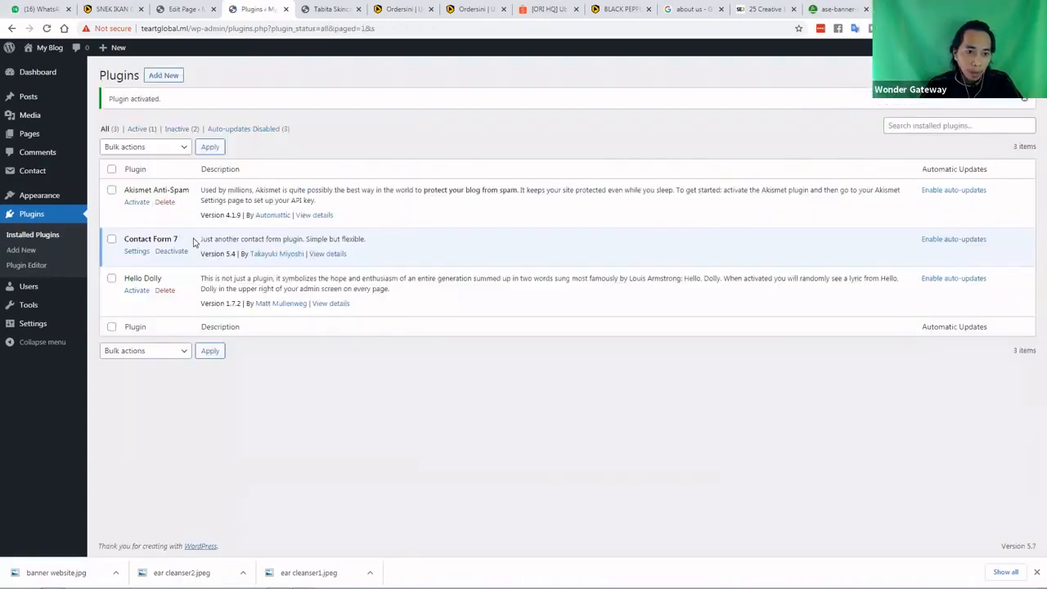
Open Contact Form 7's forms list and copy Contact form 1's shortcode
click(134, 253)
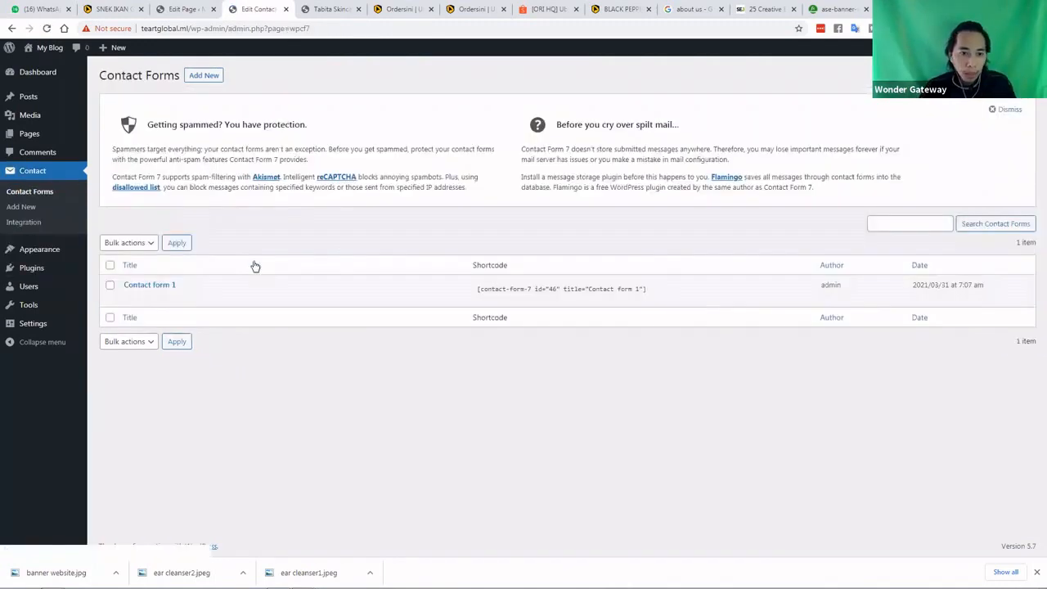
right_click(535, 290)
click(562, 298)
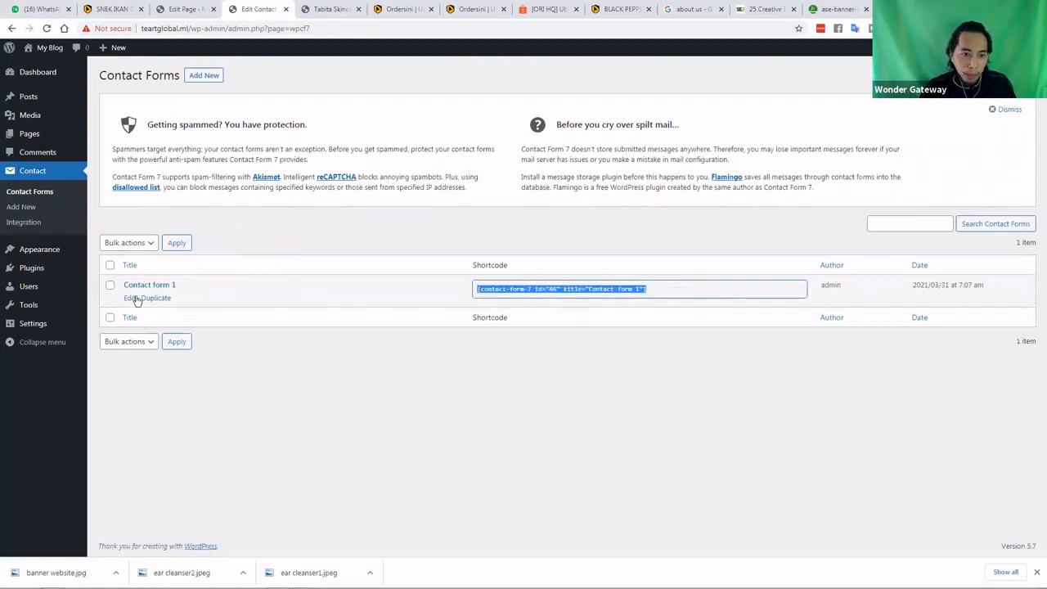
Open Contact form 1's Mail tab, select the From address, and minimize the browser
click(129, 299)
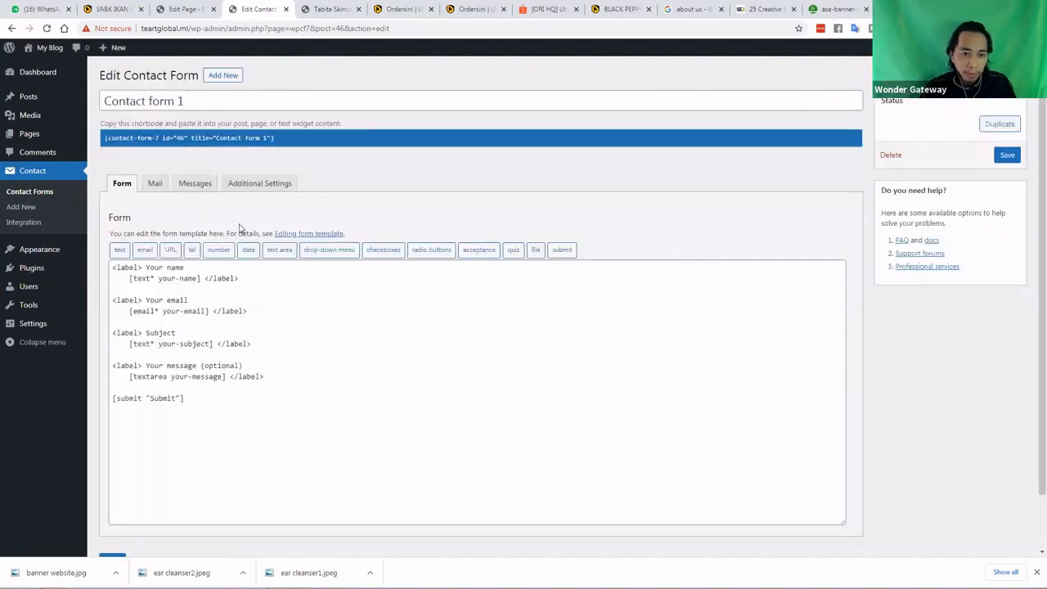
scroll(231, 254, down, 1)
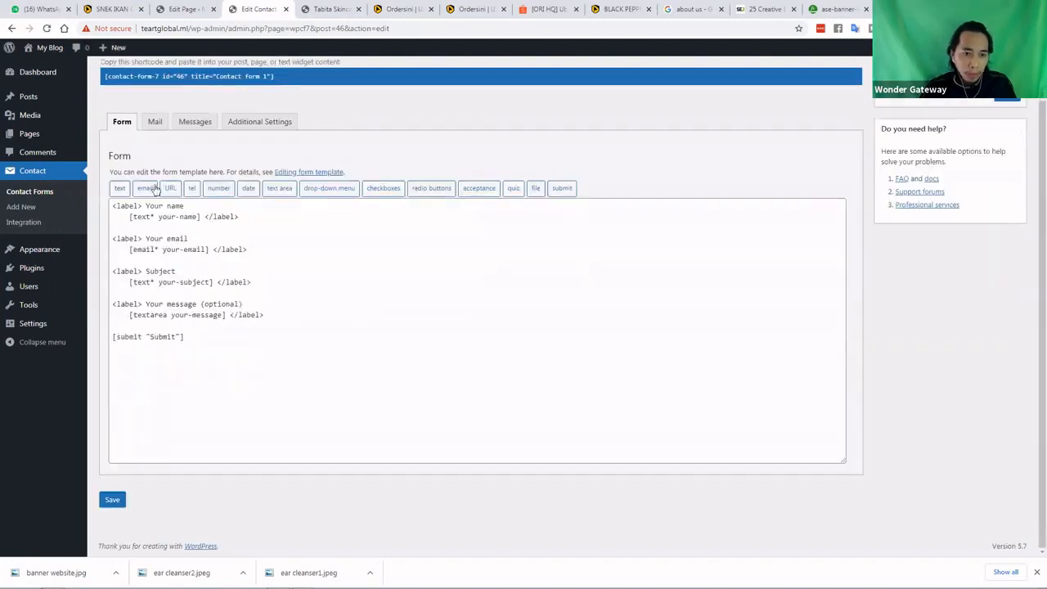
scroll(156, 189, up, 1)
click(156, 182)
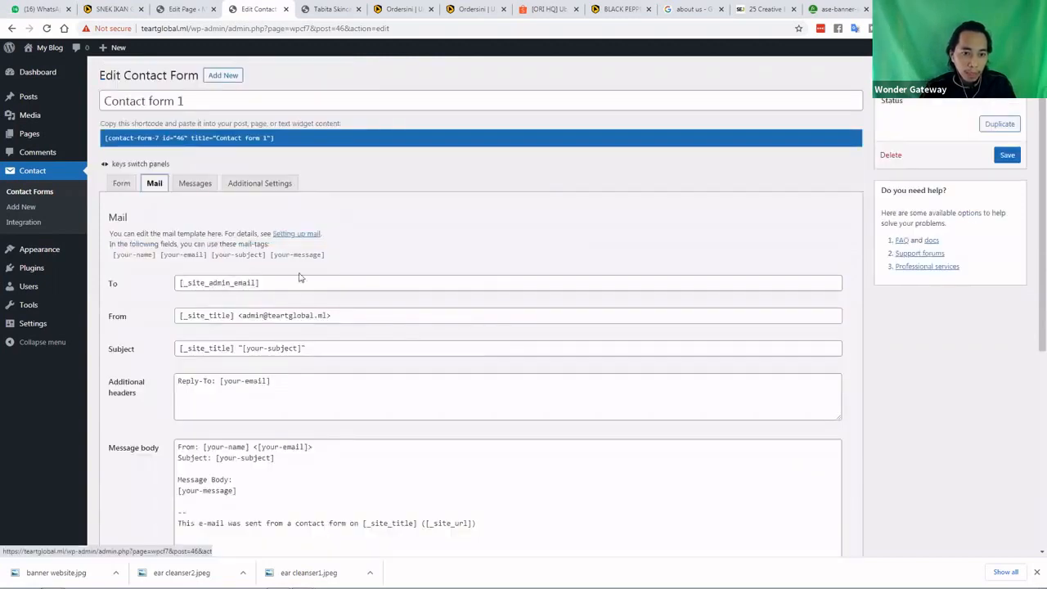
scroll(240, 261, down, 1)
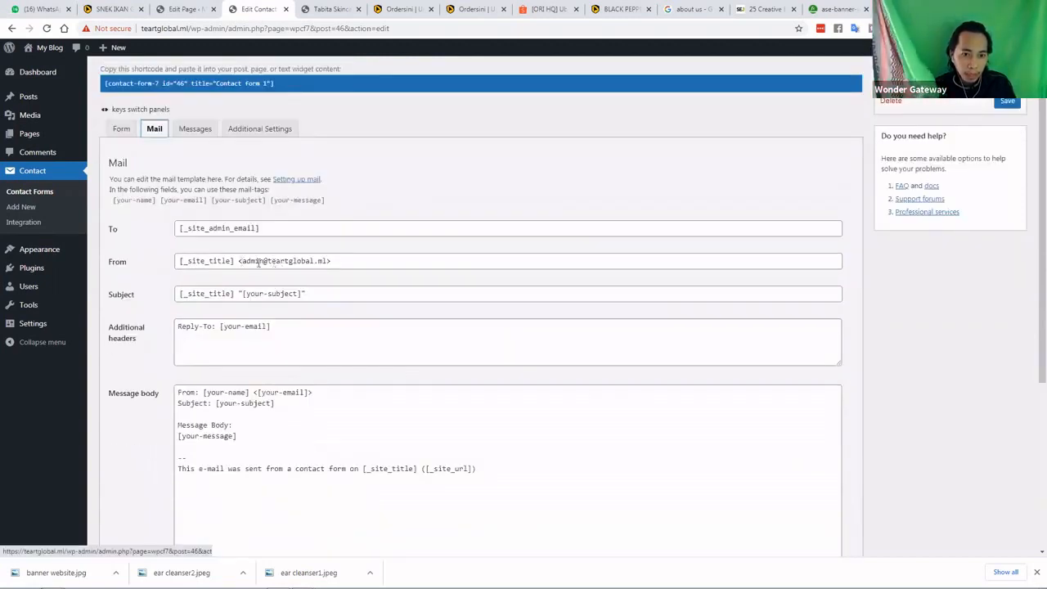
drag(327, 261, 243, 261)
click(334, 260)
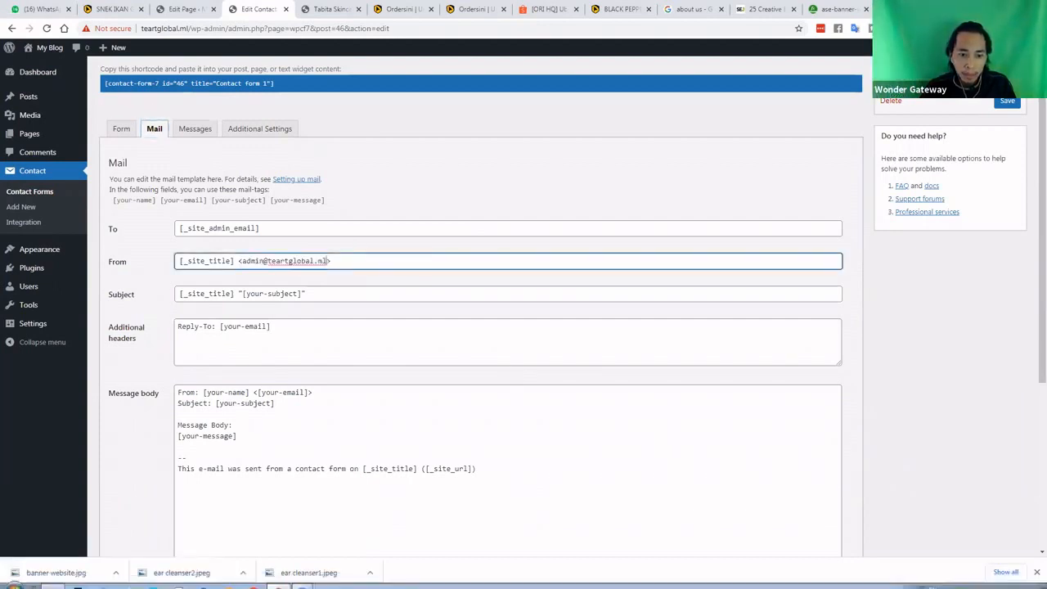
click(279, 581)
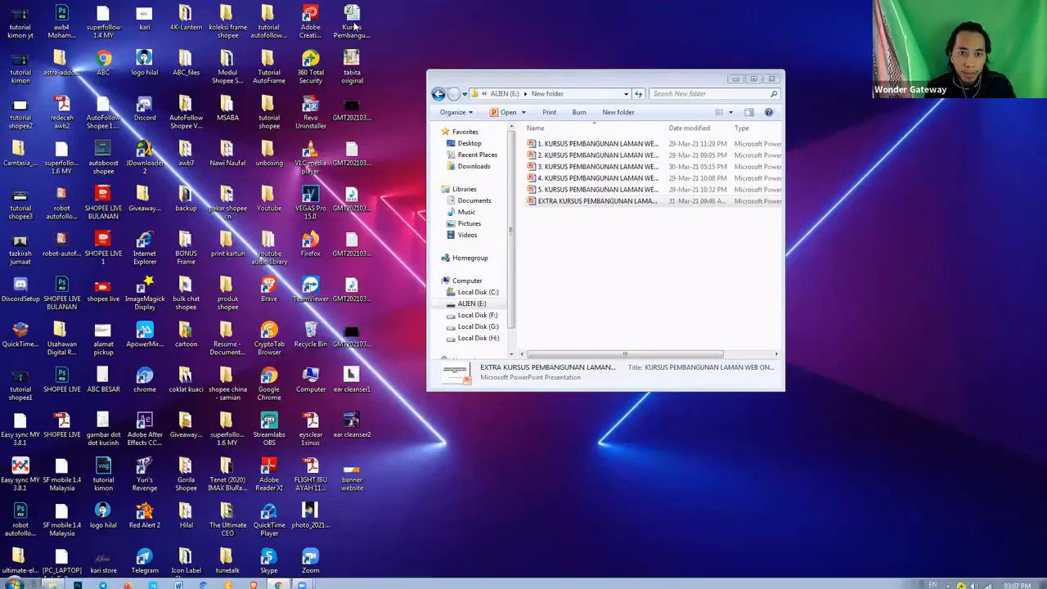
Open the responses workbook in Excel, copy the e-mail in cell E12, and return to Chrome
double_click(353, 28)
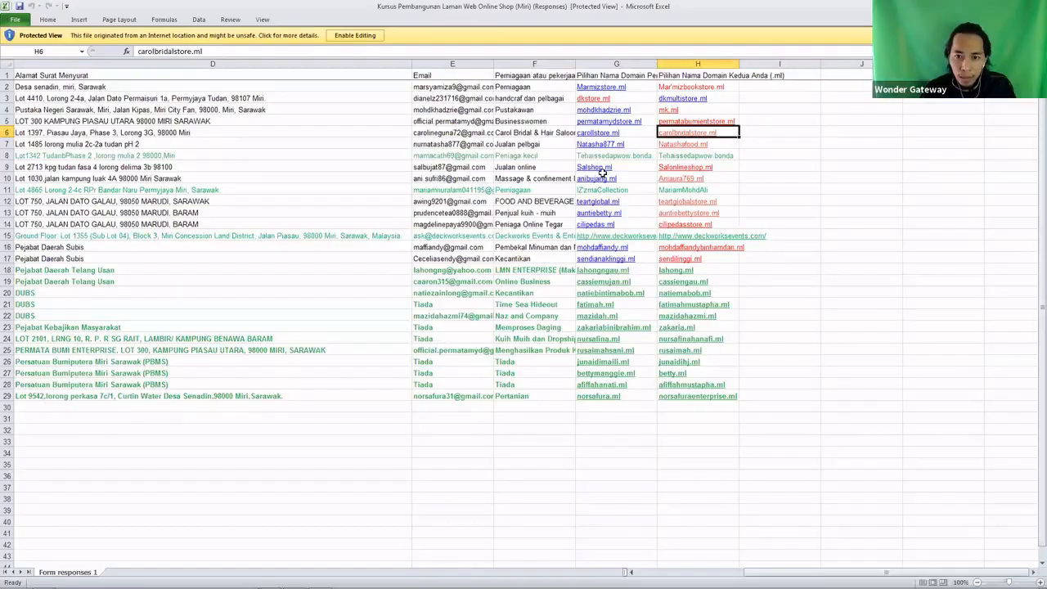
click(467, 203)
right_click(467, 206)
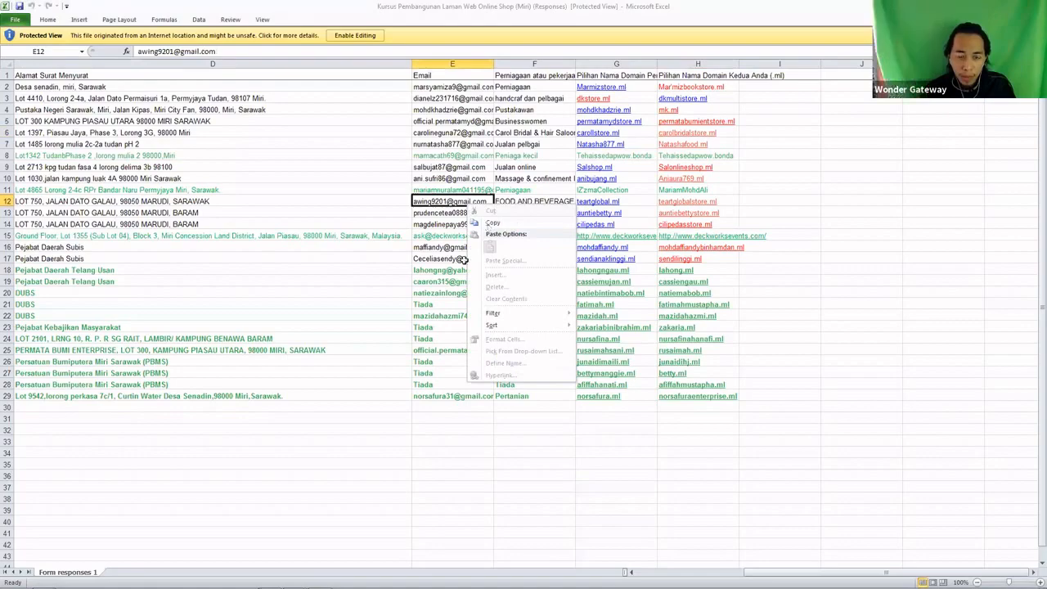
click(493, 223)
click(280, 586)
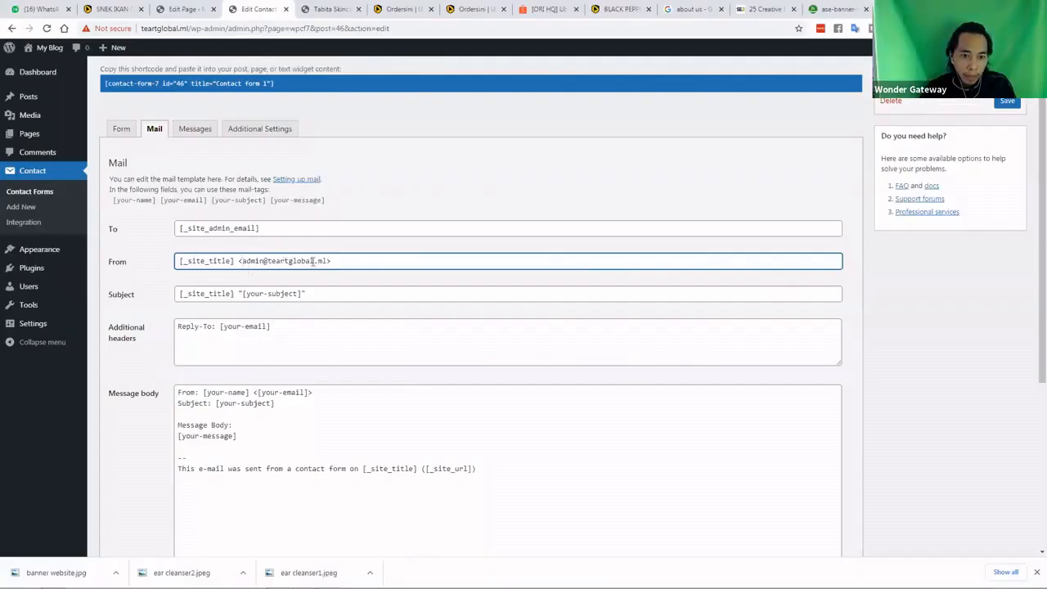
Replace the sender address in the From field with the copied e-mail
drag(326, 262, 243, 262)
click(325, 263)
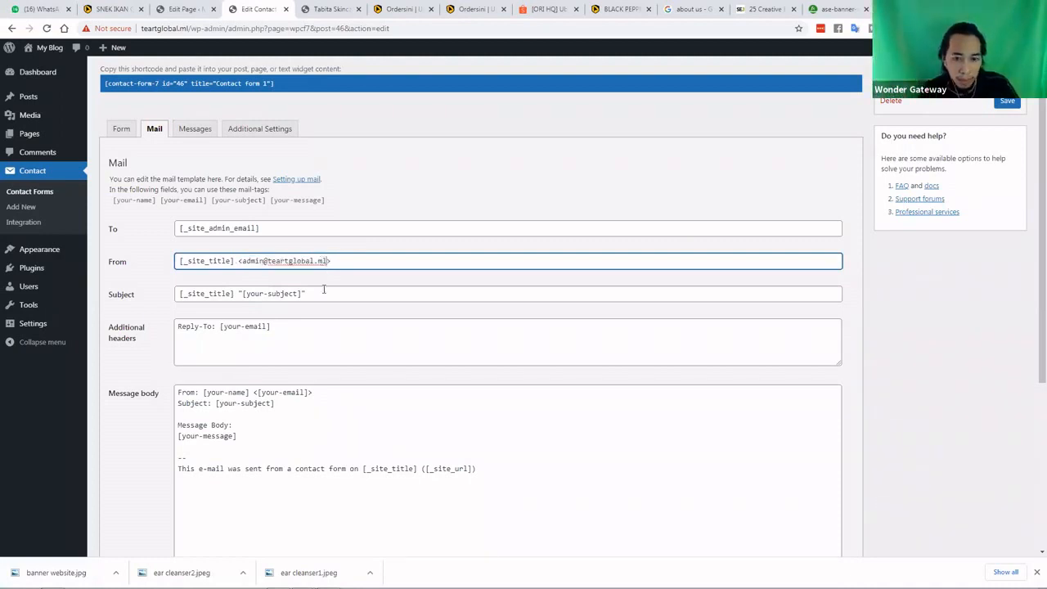
key(ctrl+v)
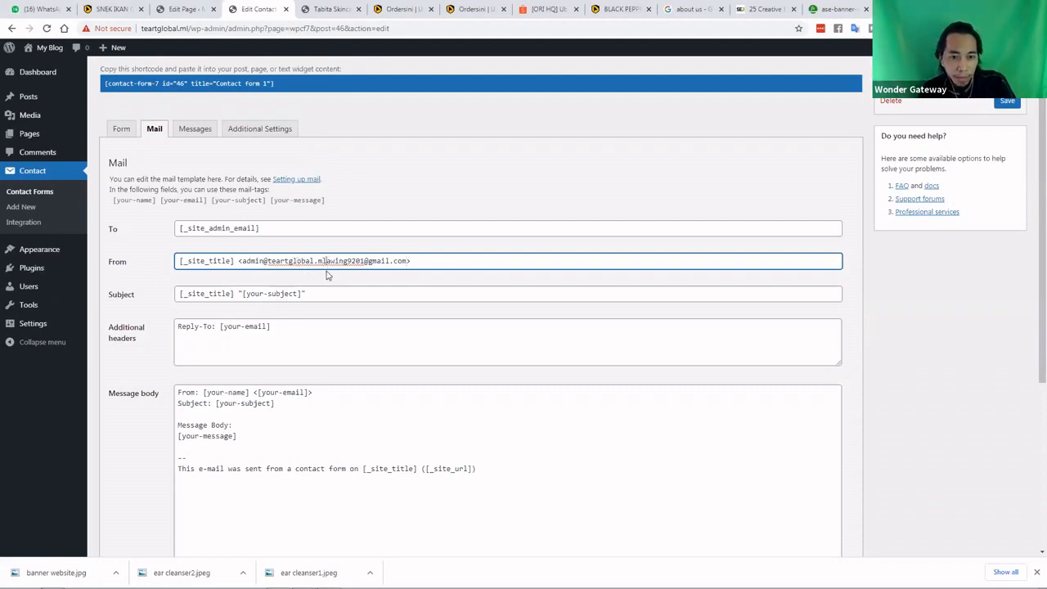
key(BackSpace)
key(BackSpace)
key(BackSpace)
key(BackSpace)
key(BackSpace)
key(BackSpace)
key(BackSpace)
key(BackSpace)
key(BackSpace)
key(BackSpace)
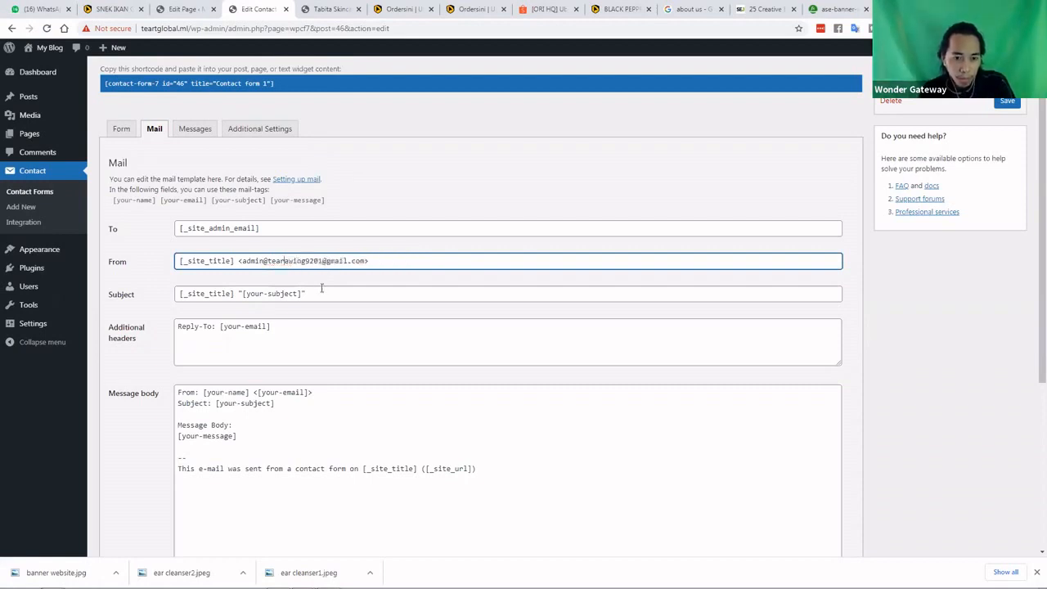
key(BackSpace)
key(BackSpace)
key(BackSpace)
key(BackSpace)
key(BackSpace)
key(BackSpace)
key(BackSpace)
key(BackSpace)
key(BackSpace)
key(BackSpace)
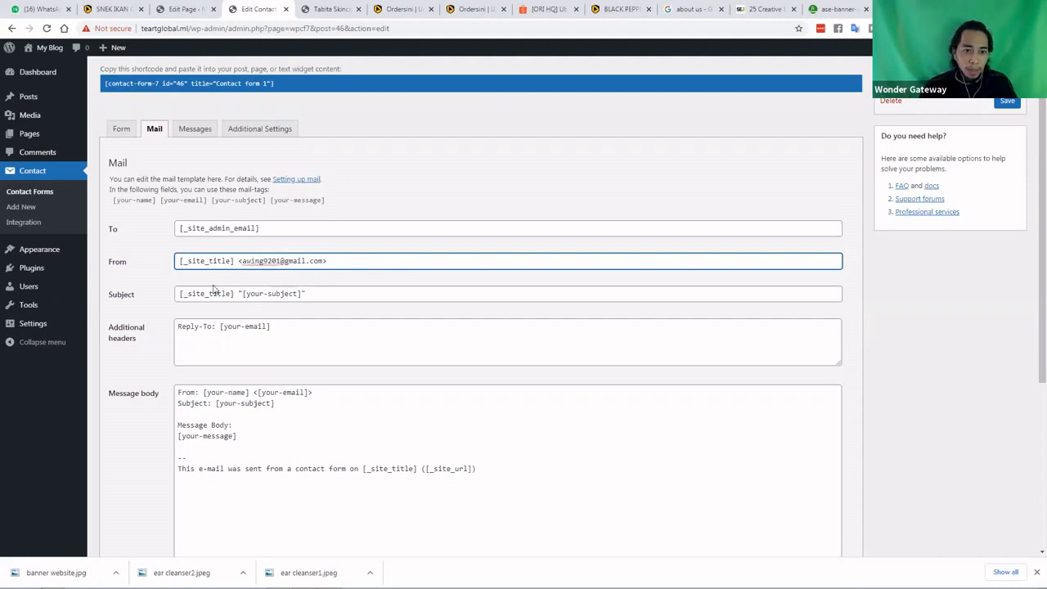
Save the changes to Contact form 1
scroll(245, 339, down, 2)
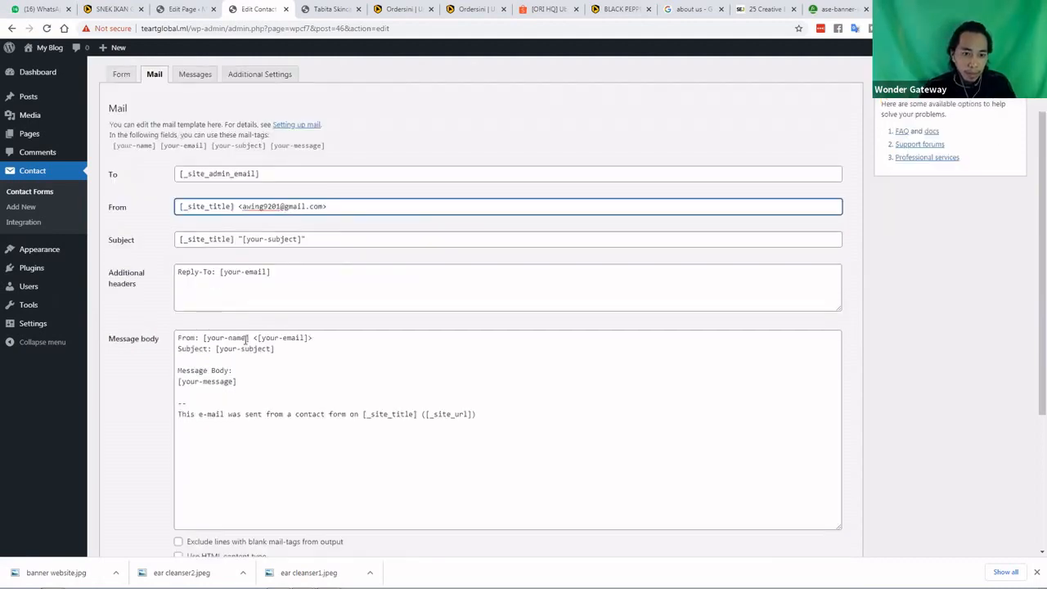
scroll(246, 339, up, 3)
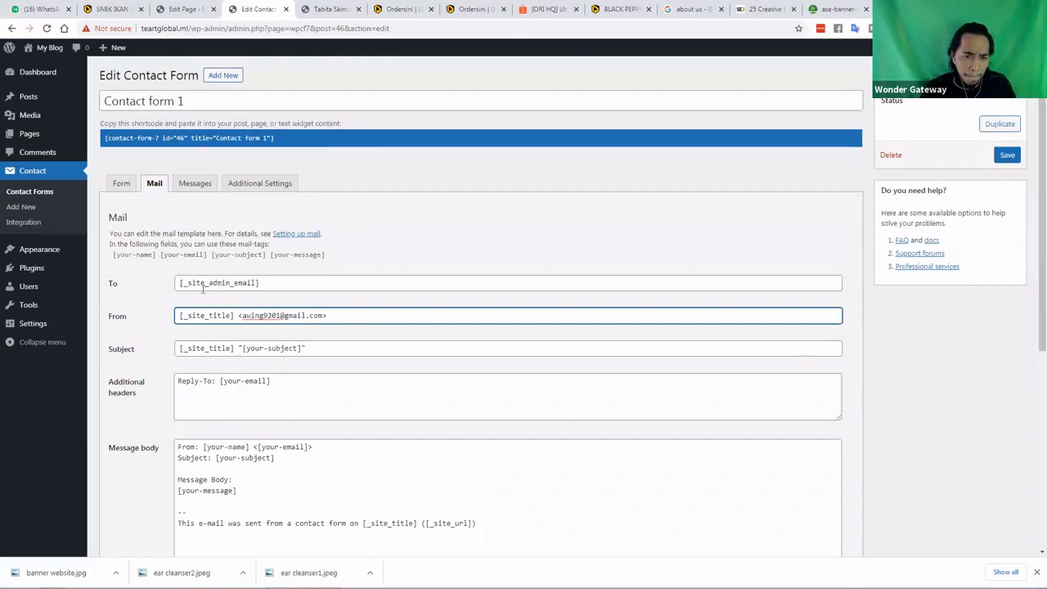
scroll(202, 289, down, 1)
scroll(202, 289, down, 1)
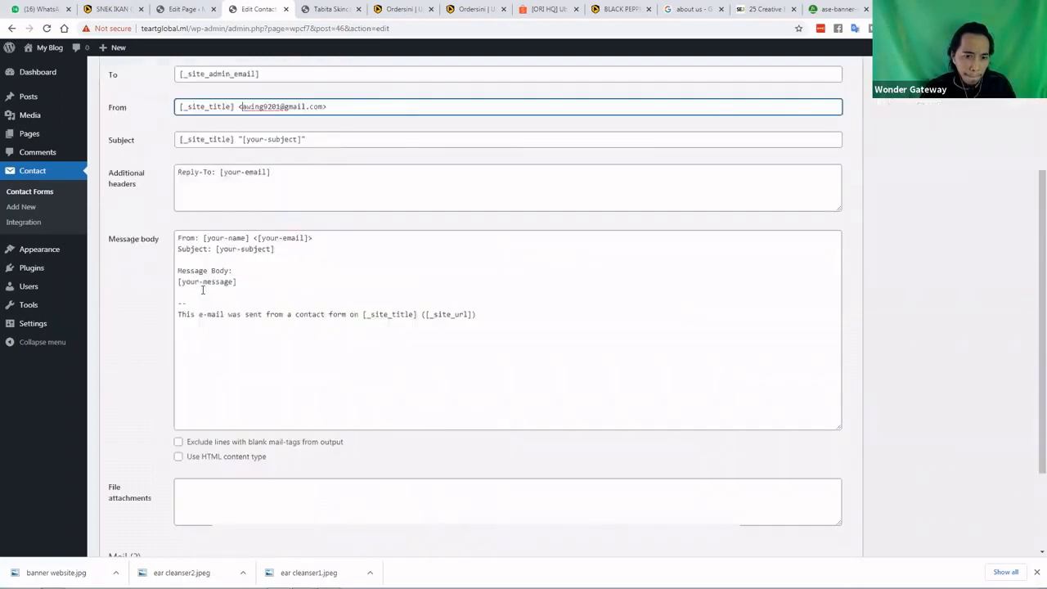
scroll(161, 358, down, 1)
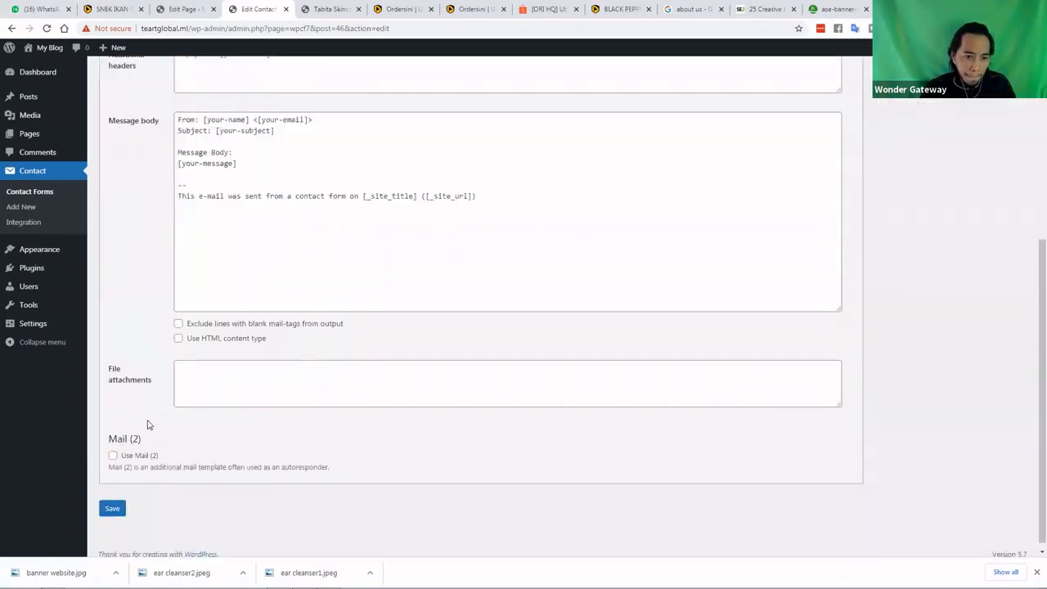
scroll(131, 467, down, 1)
click(112, 501)
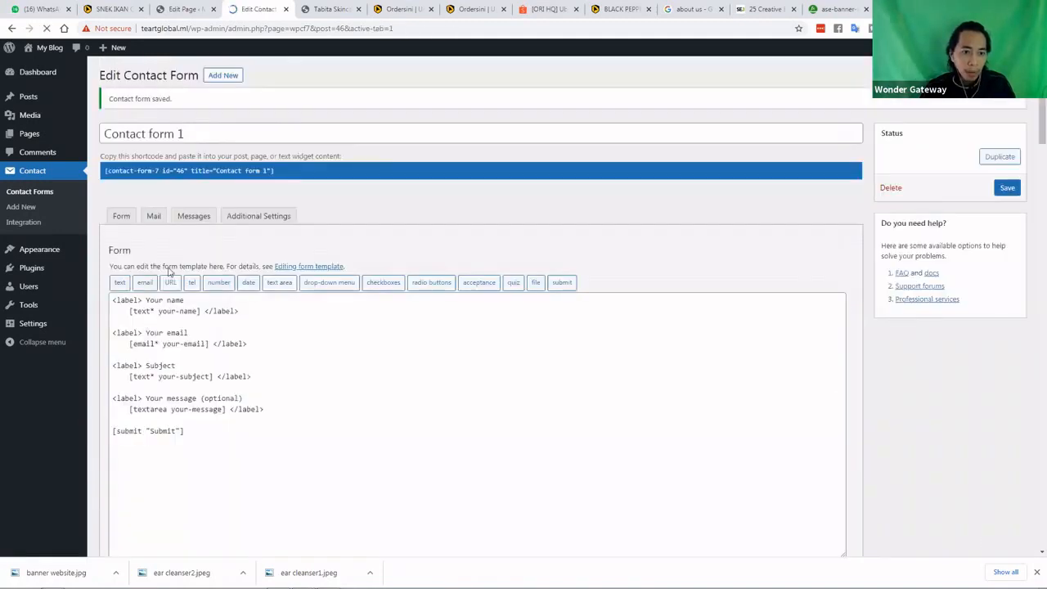
Check the form's Additional Settings and the 'Setting up mail' help page, then go back
click(243, 215)
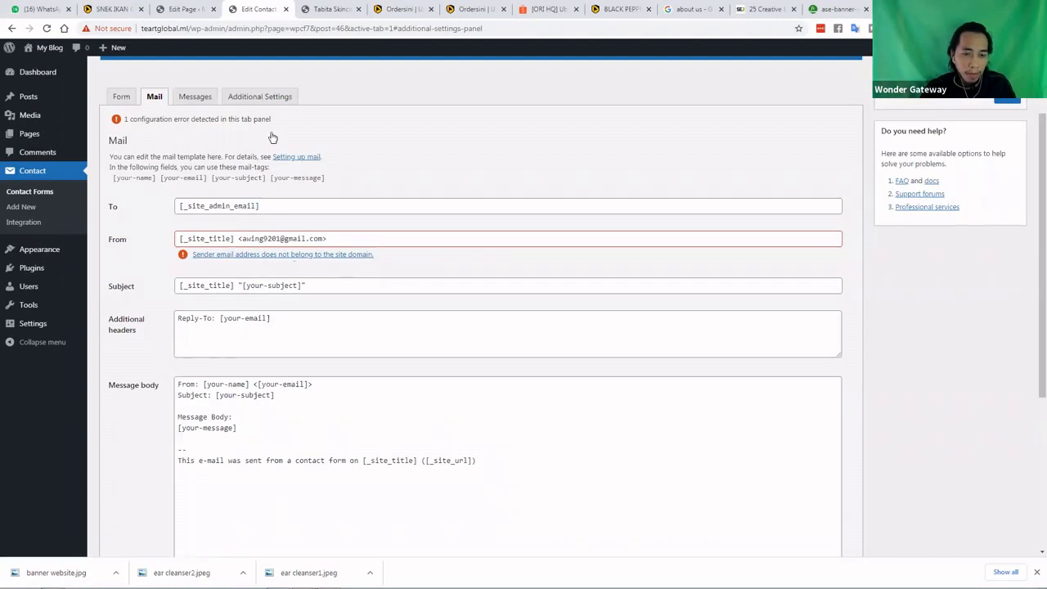
click(296, 159)
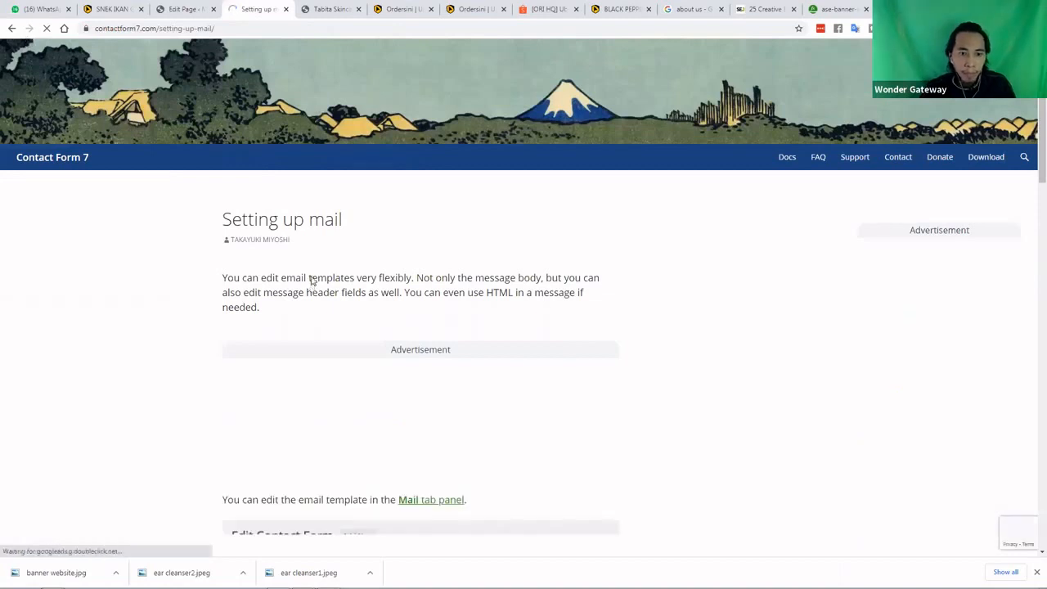
key(alt+Left)
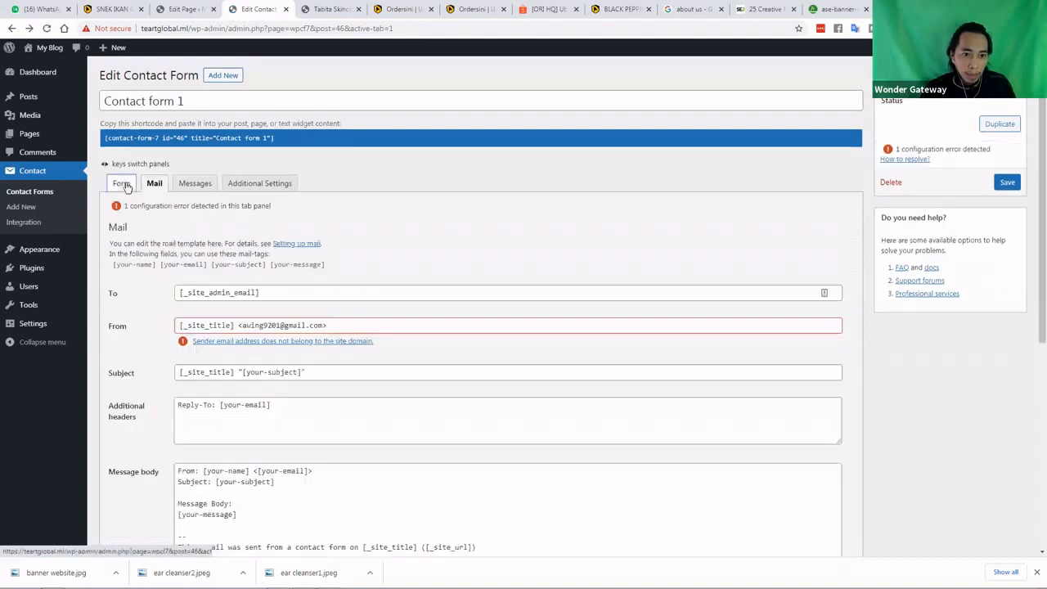
Copy Contact form 1's shortcode from the Contact Forms list and return to the Contact page editor
click(123, 185)
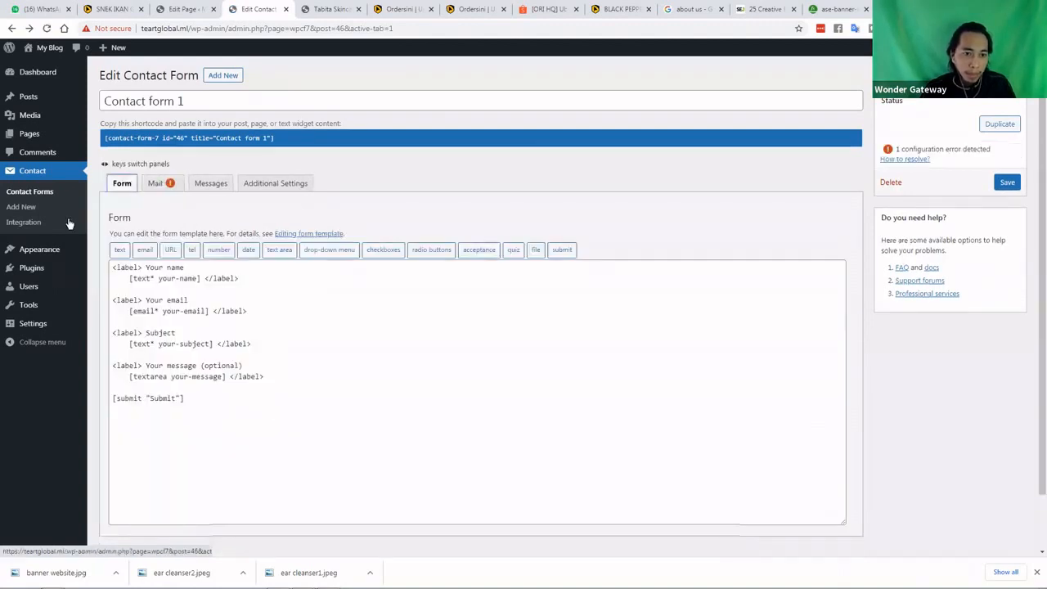
scroll(29, 203, down, 1)
scroll(29, 198, up, 1)
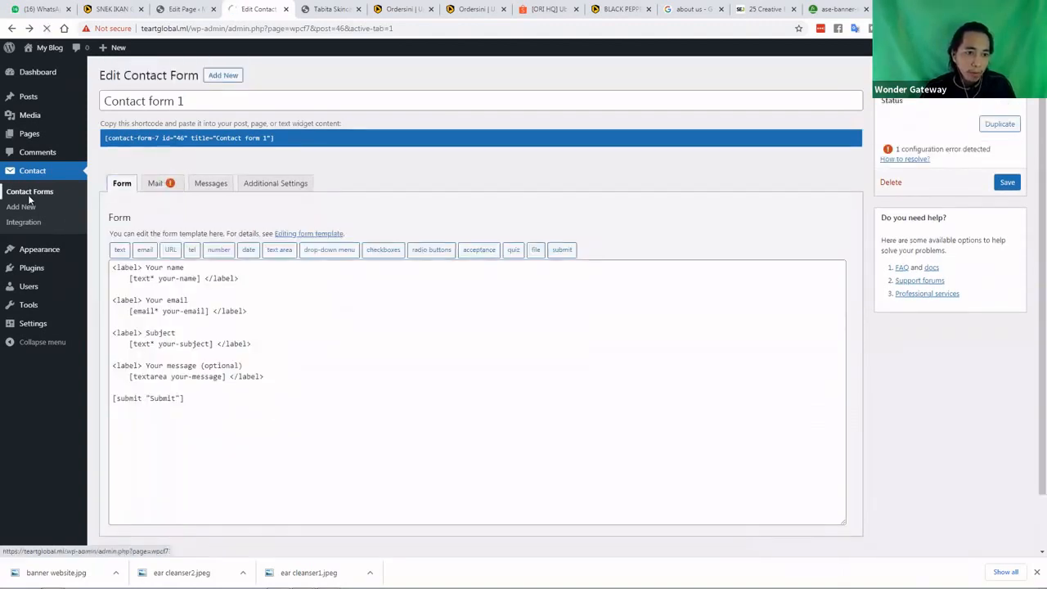
click(29, 197)
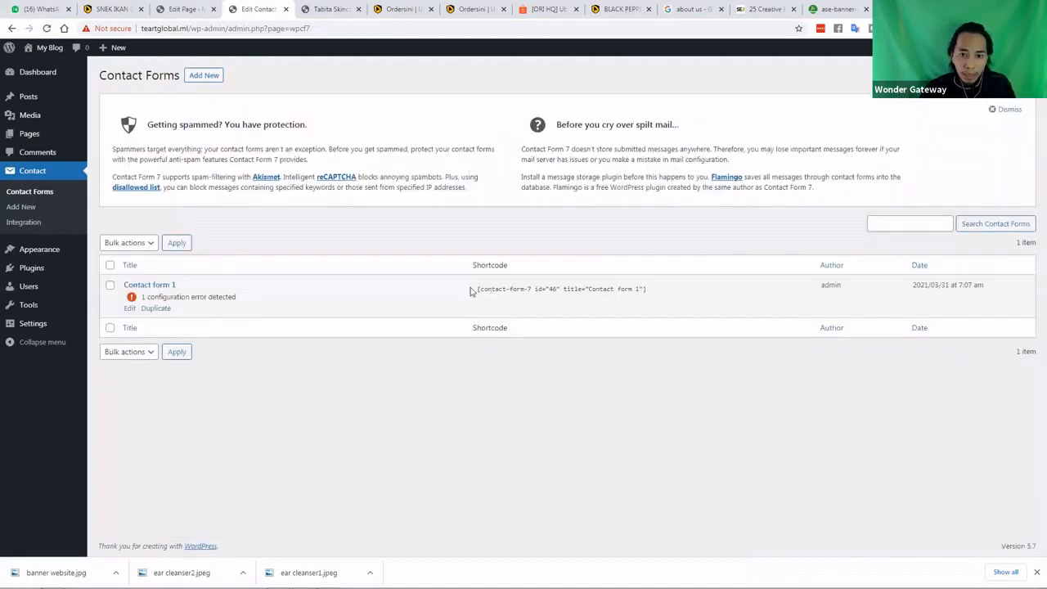
click(559, 292)
key(ctrl+c)
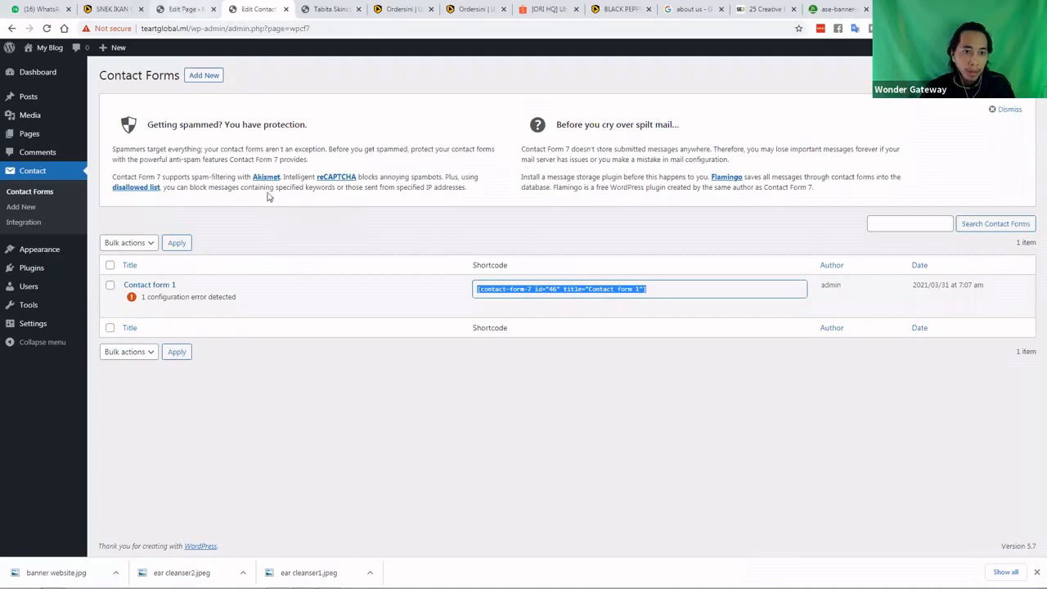
key(ctrl+shift+Tab)
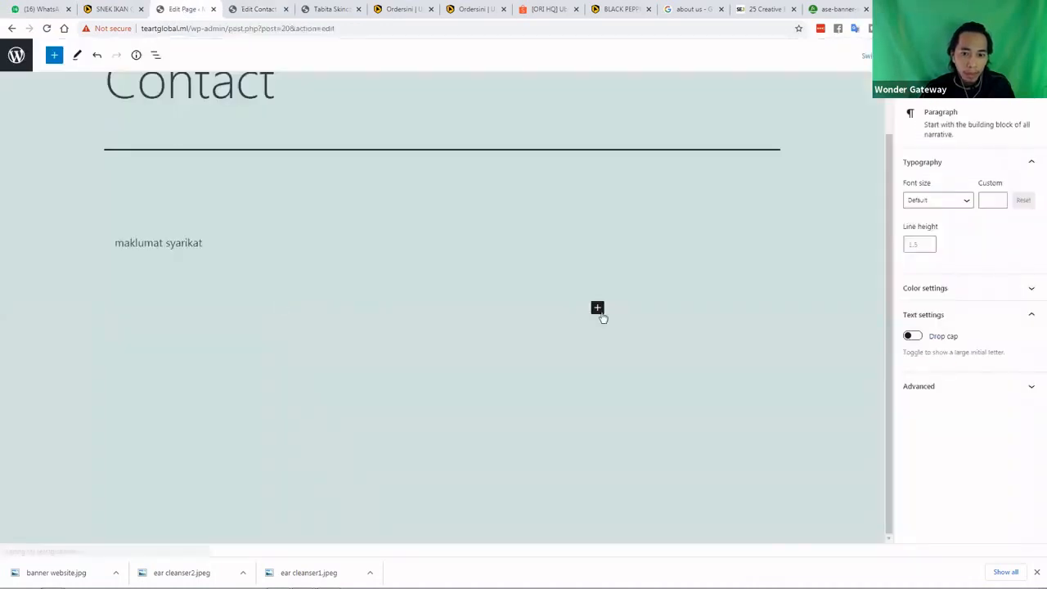
Add a Shortcode block below 'maklumat syarikat' containing the pasted Contact Form 7 shortcode
click(598, 309)
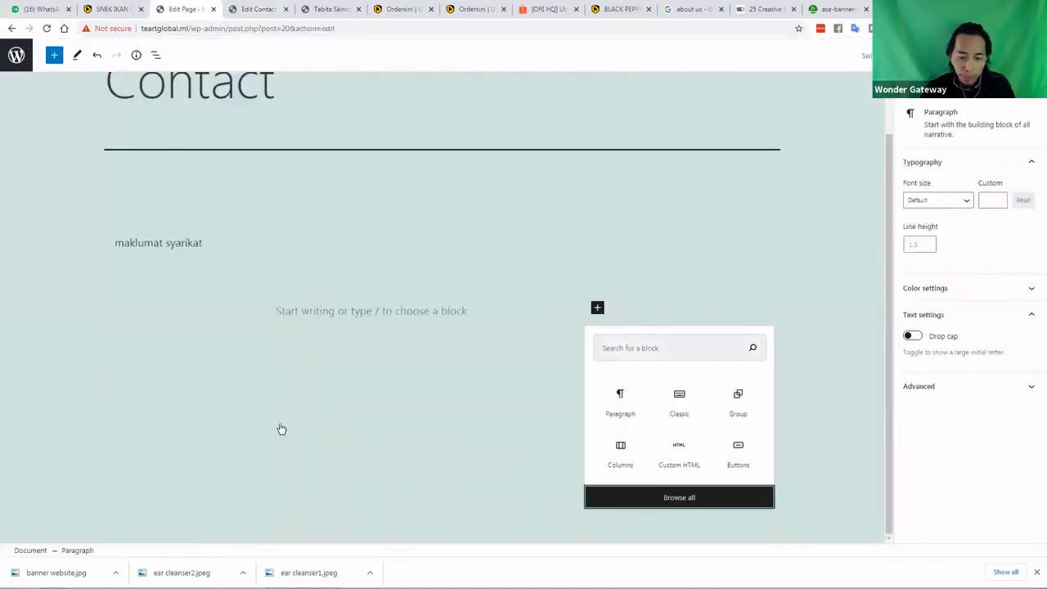
scroll(102, 325, down, 1)
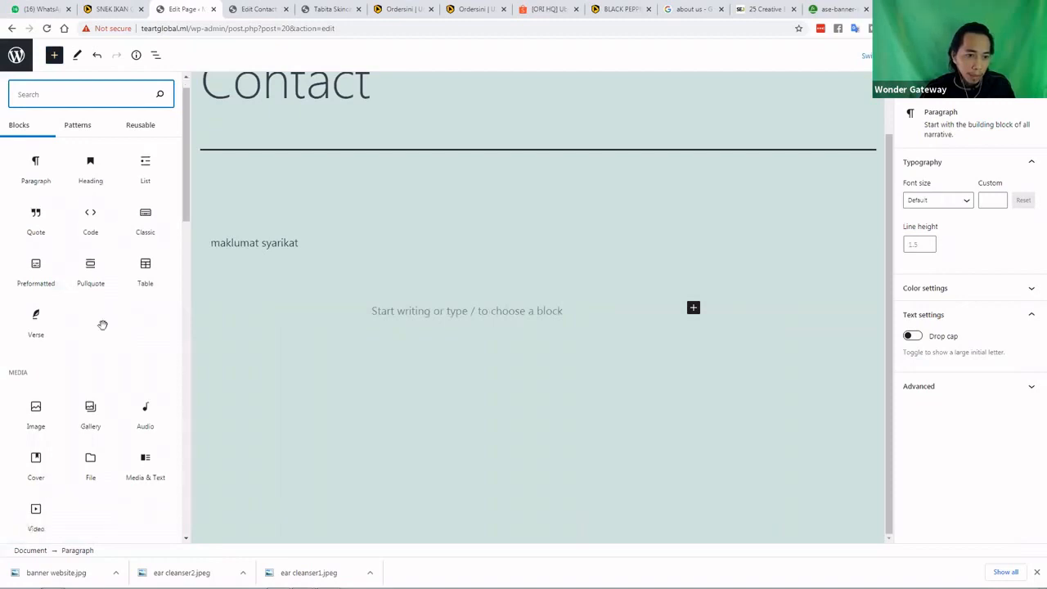
scroll(102, 323, down, 2)
scroll(101, 324, down, 5)
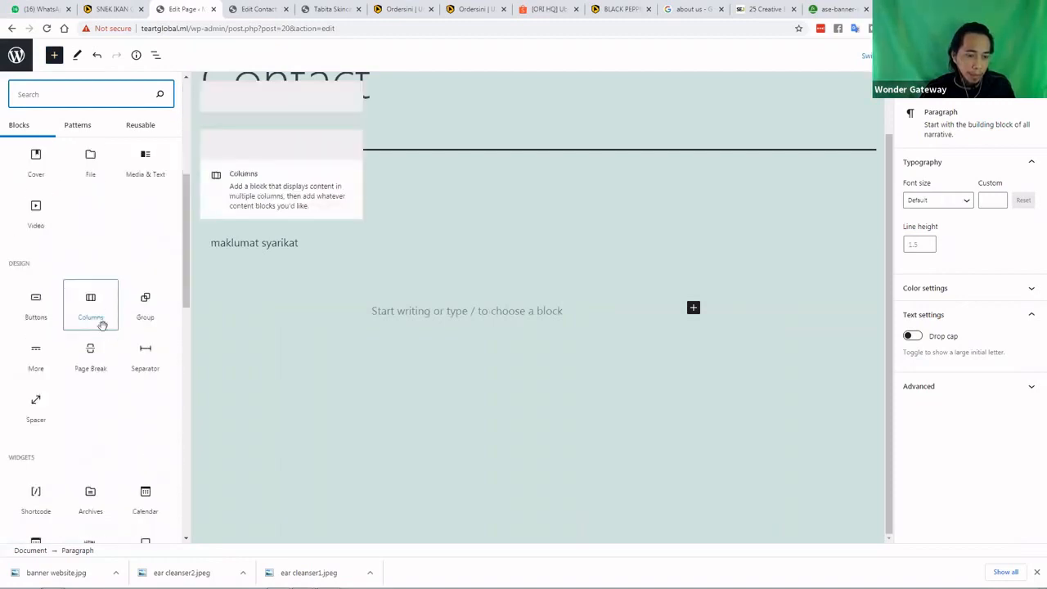
scroll(102, 325, down, 1)
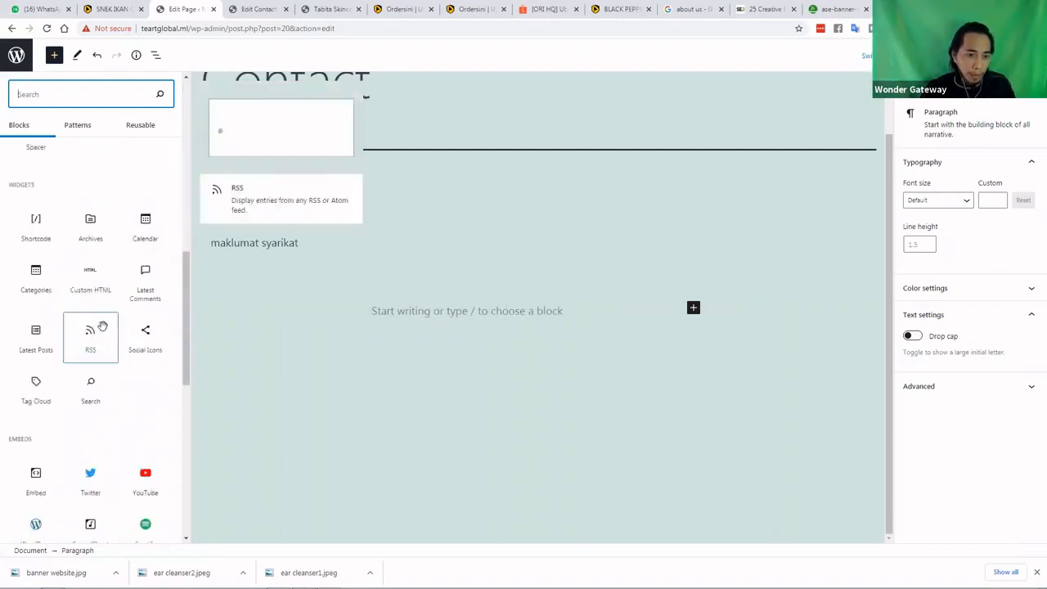
click(37, 221)
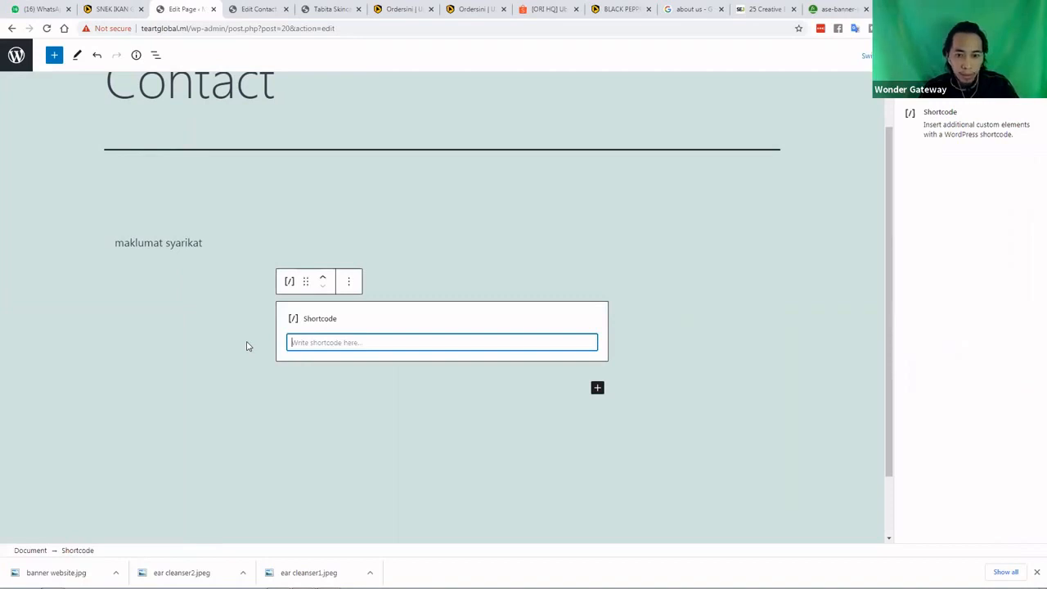
key(ctrl+v)
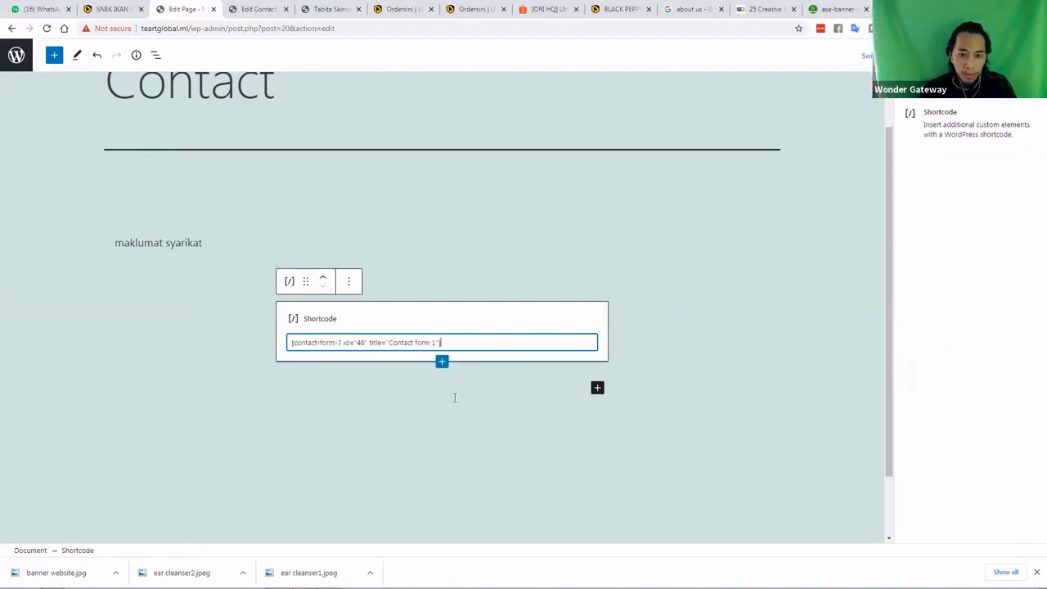
key(Return)
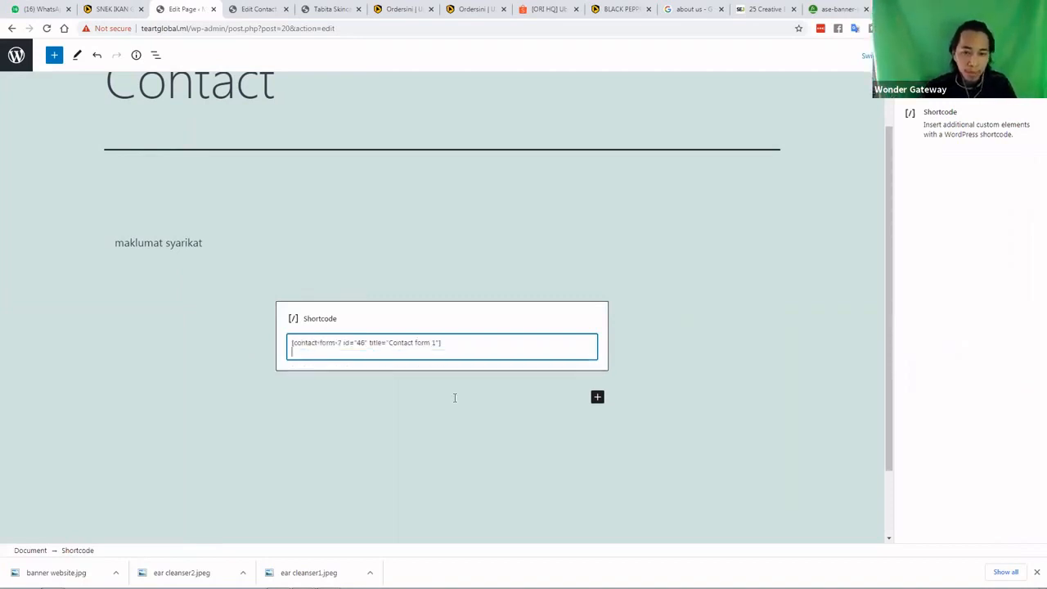
key(BackSpace)
Preview the Contact page in a new tab
click(454, 401)
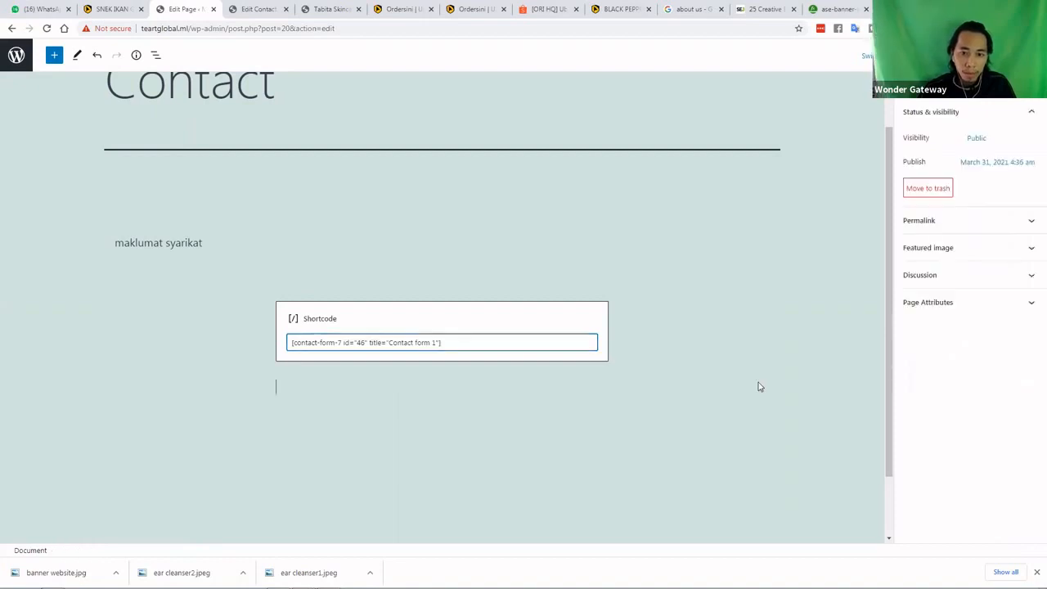
click(656, 307)
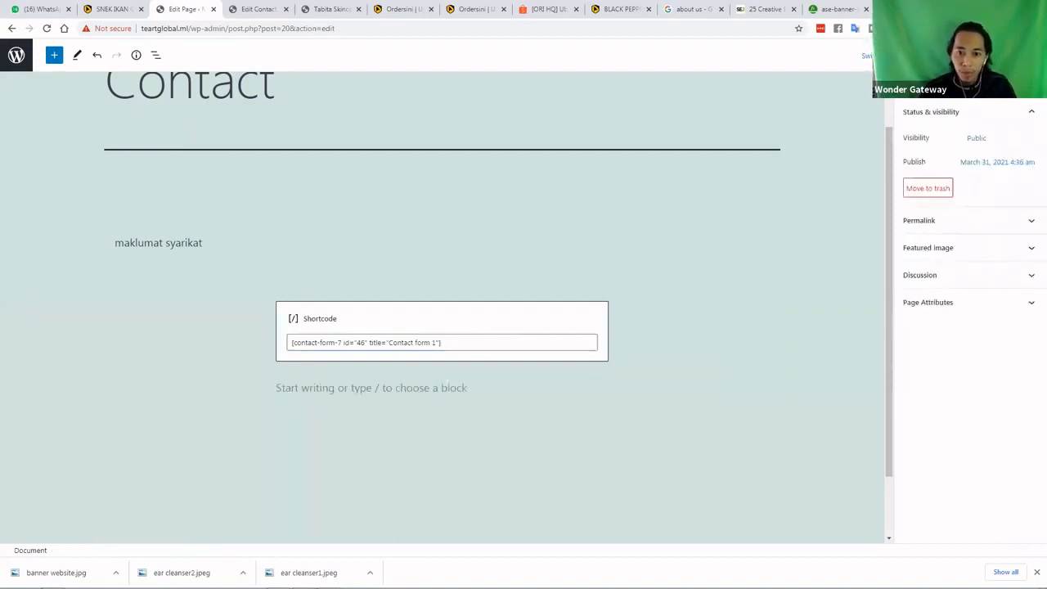
click(934, 56)
click(887, 142)
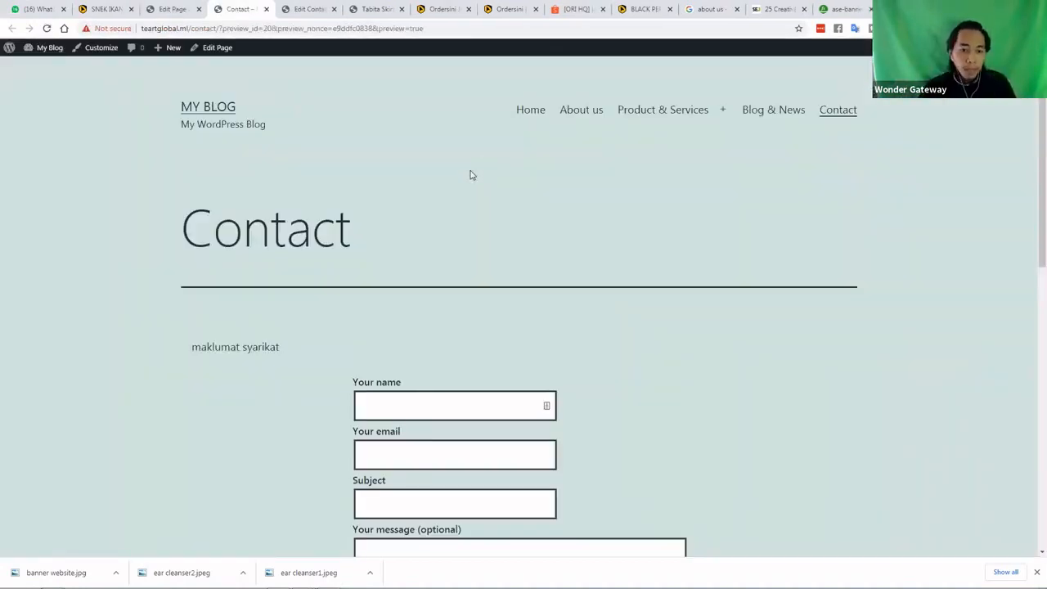
Try the form's Your name field in the Contact page preview, then go to the Contact Forms list
scroll(470, 207, down, 2)
click(378, 241)
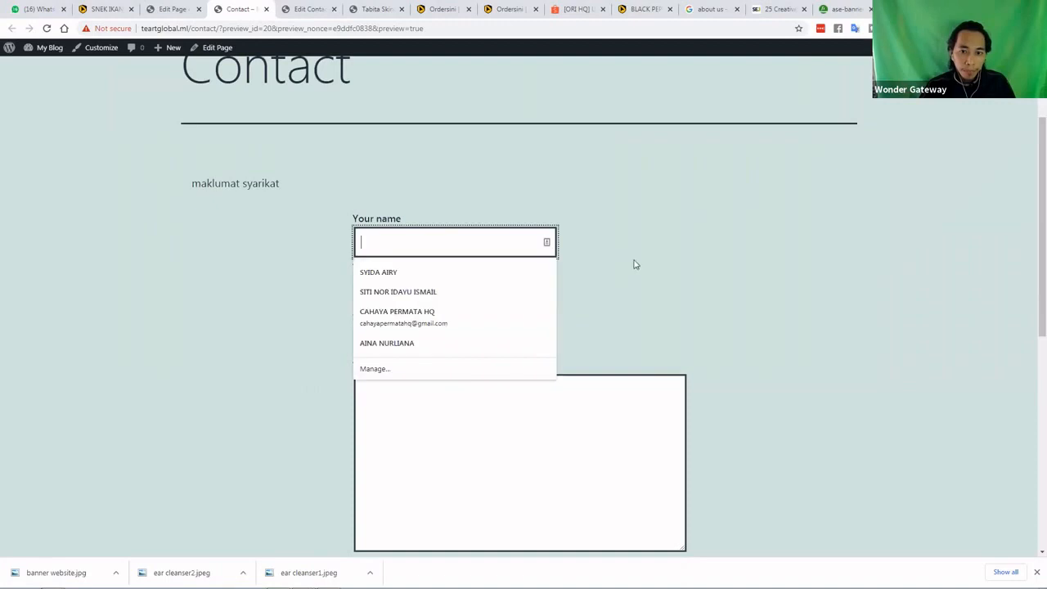
click(635, 261)
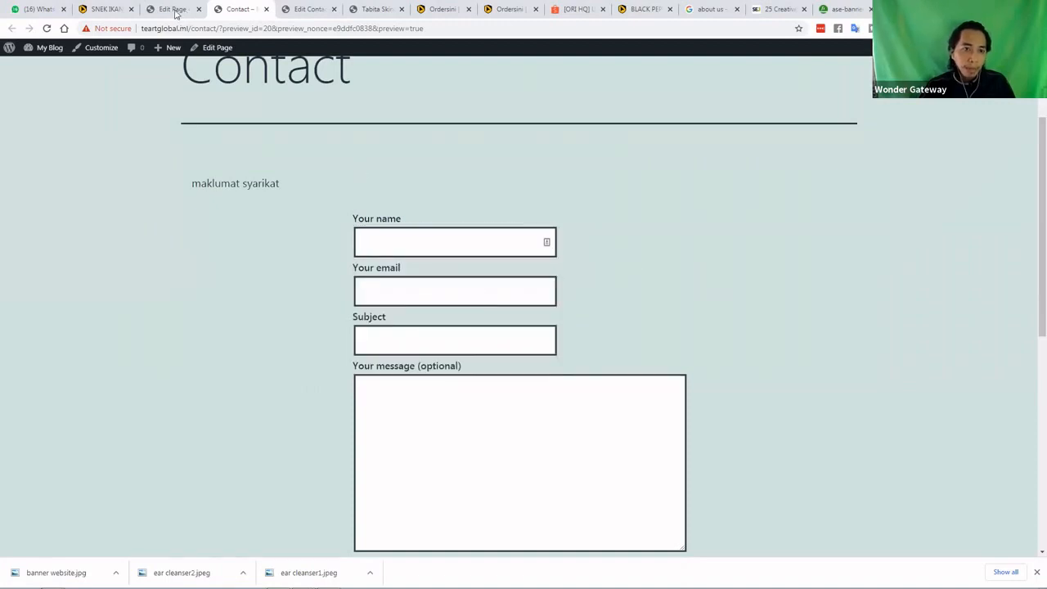
click(175, 10)
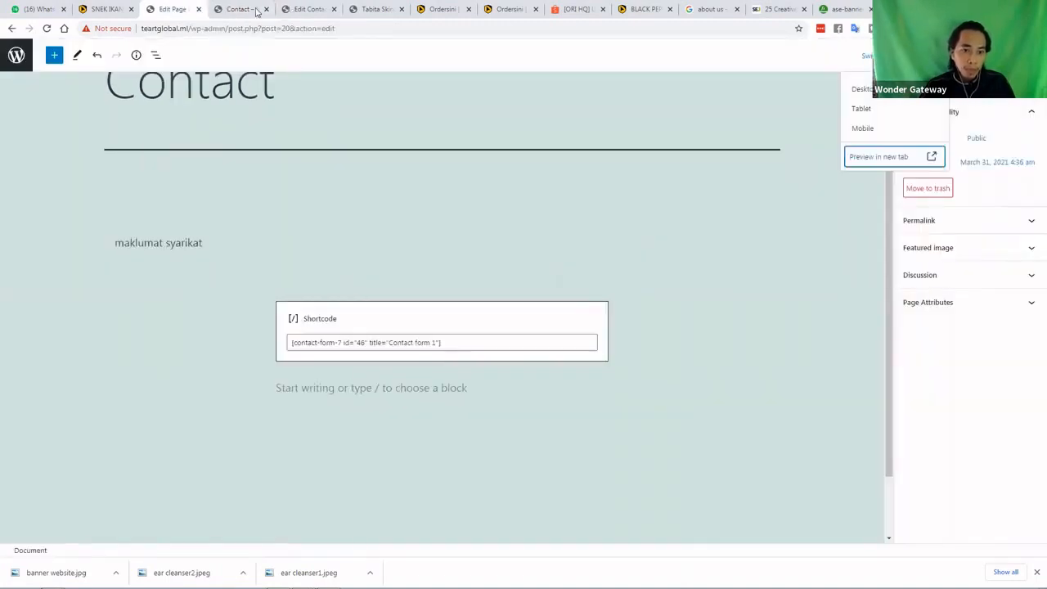
click(258, 9)
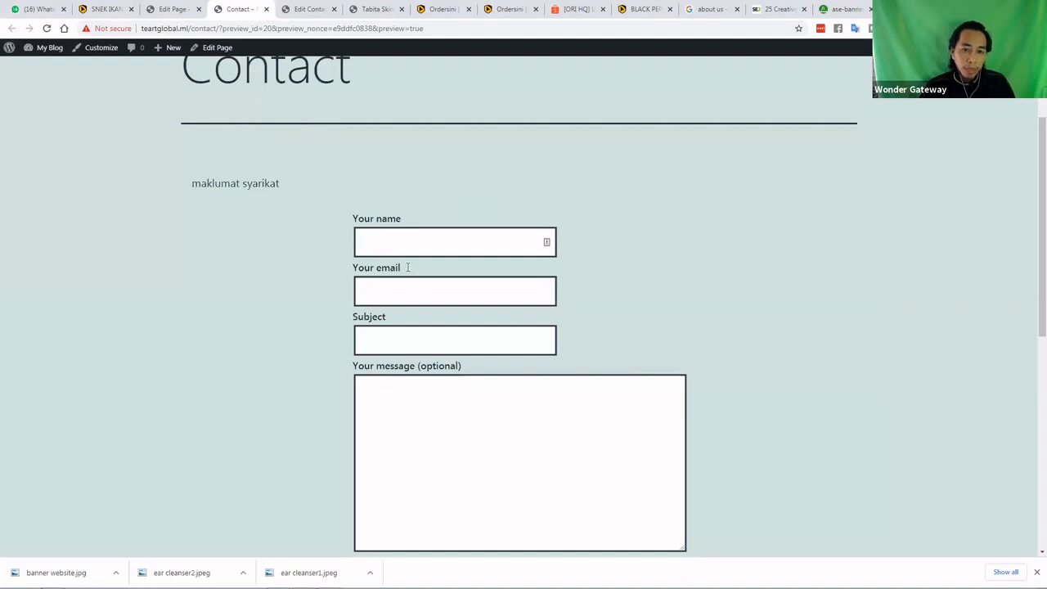
scroll(409, 274, down, 1)
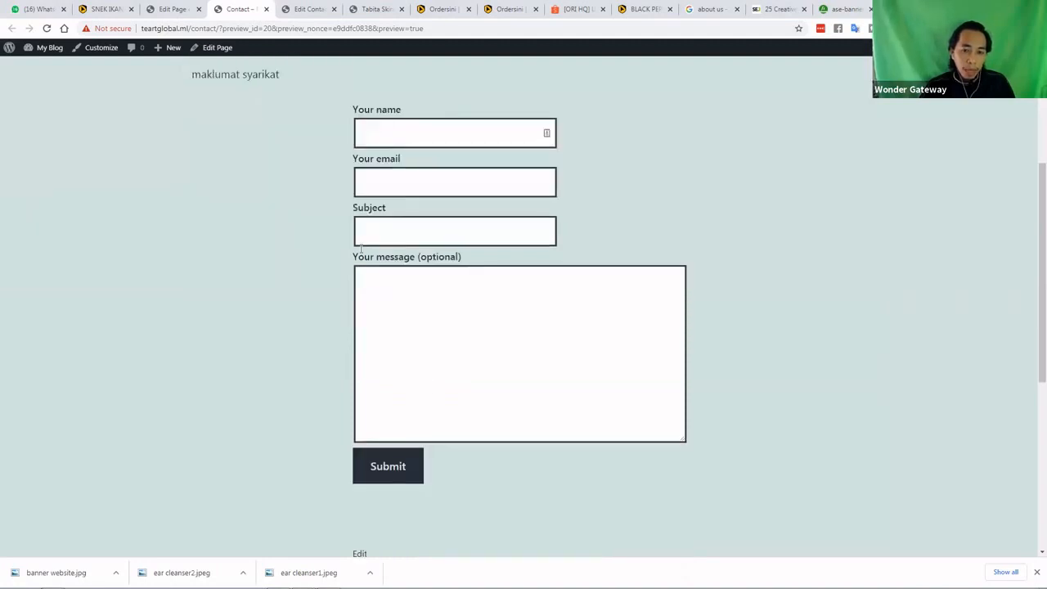
scroll(378, 234, up, 1)
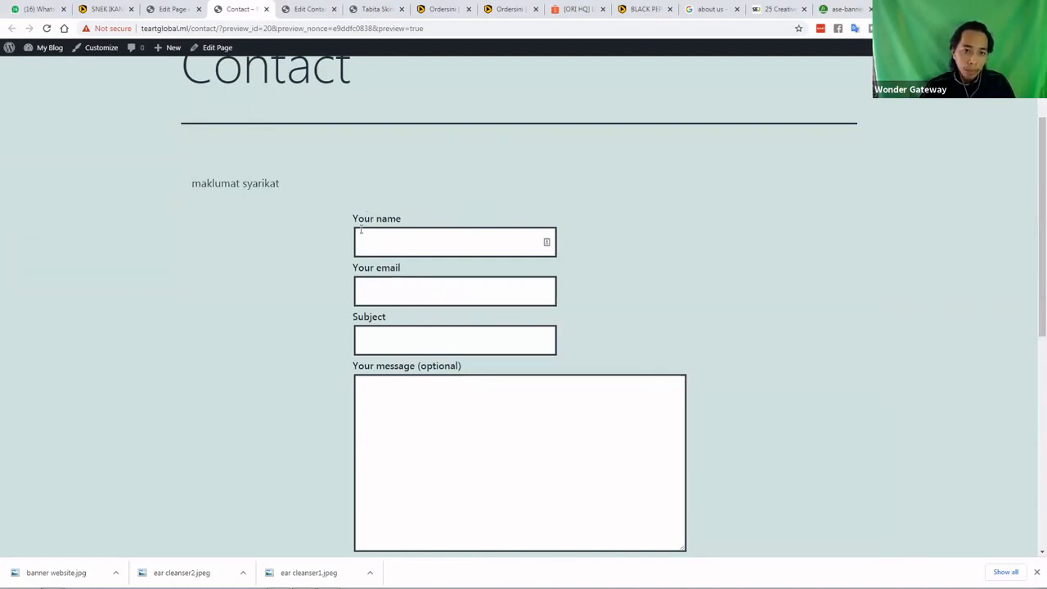
click(397, 244)
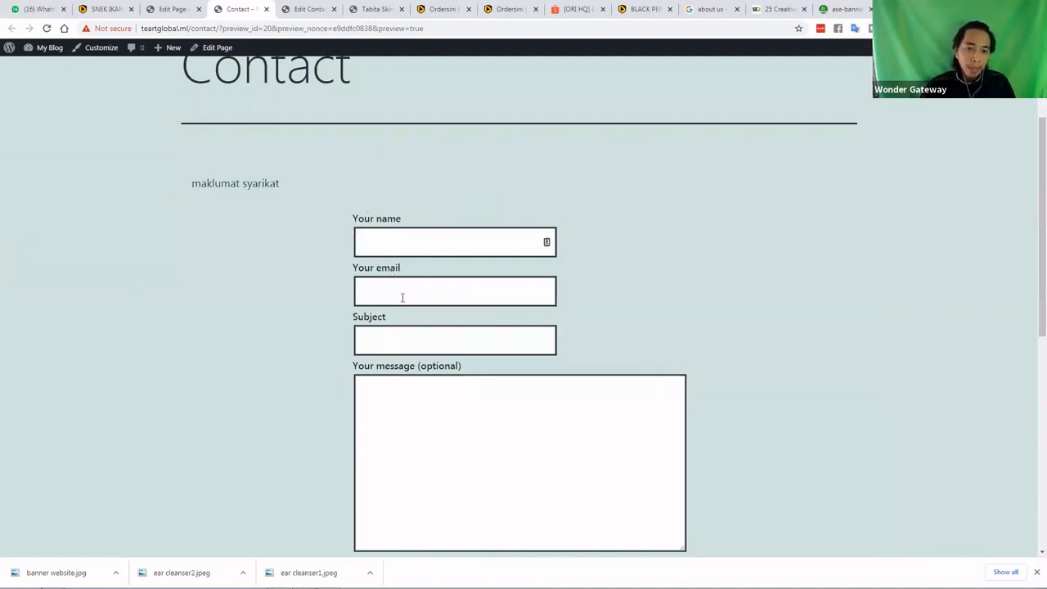
scroll(288, 214, down, 1)
scroll(195, 121, up, 2)
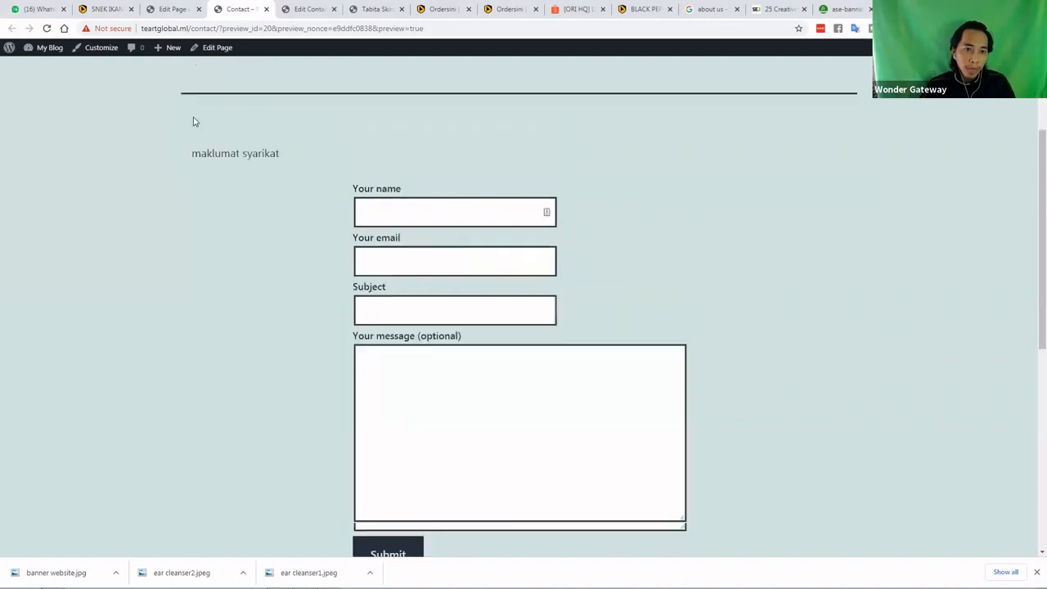
click(305, 9)
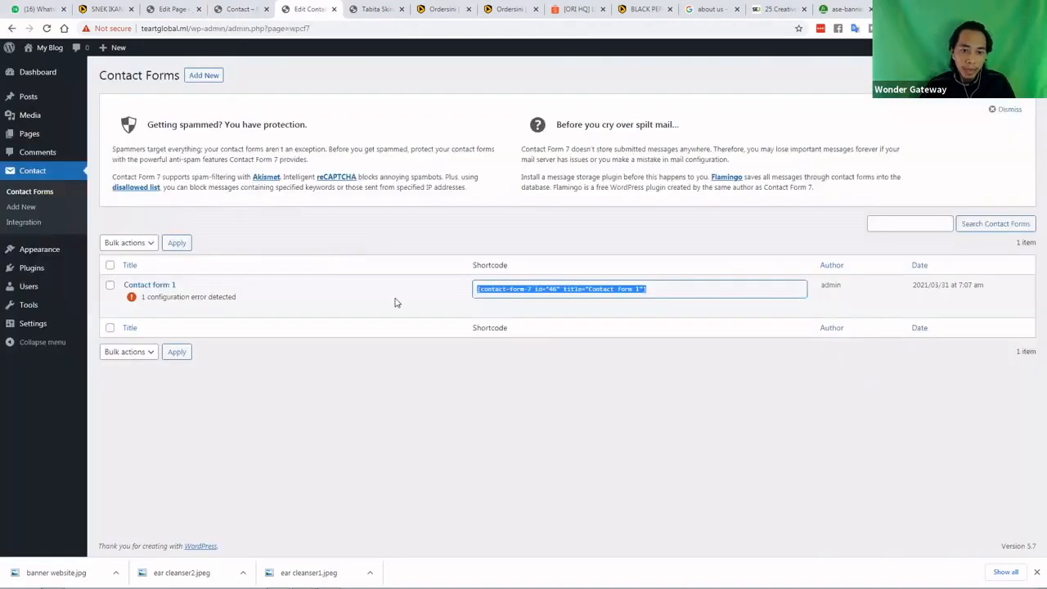
Dismiss the 'Getting spammed?' notice on the Contact Forms list
mouse_move(215, 297)
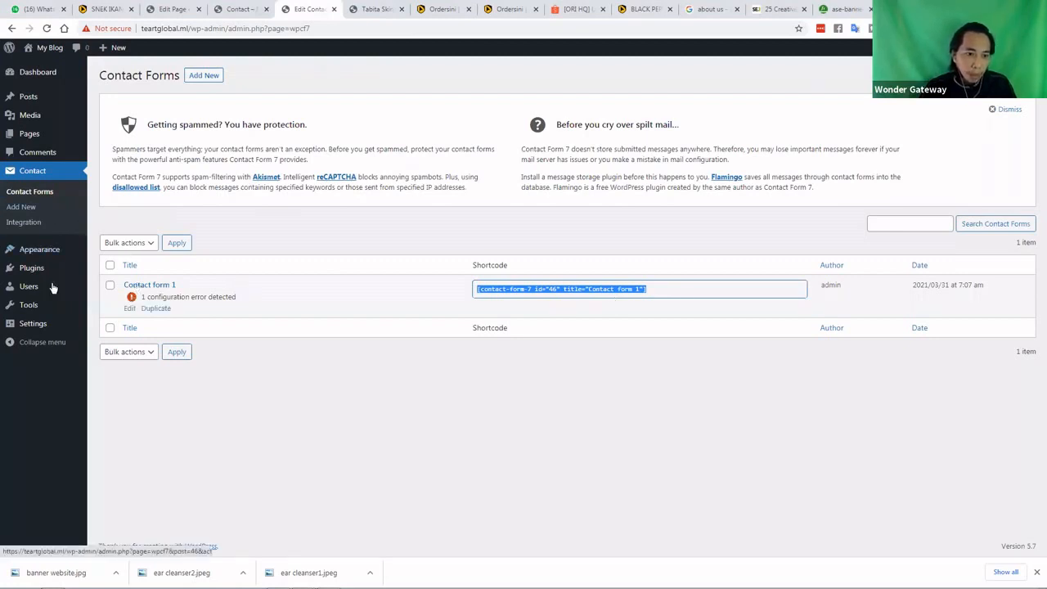
mouse_move(52, 286)
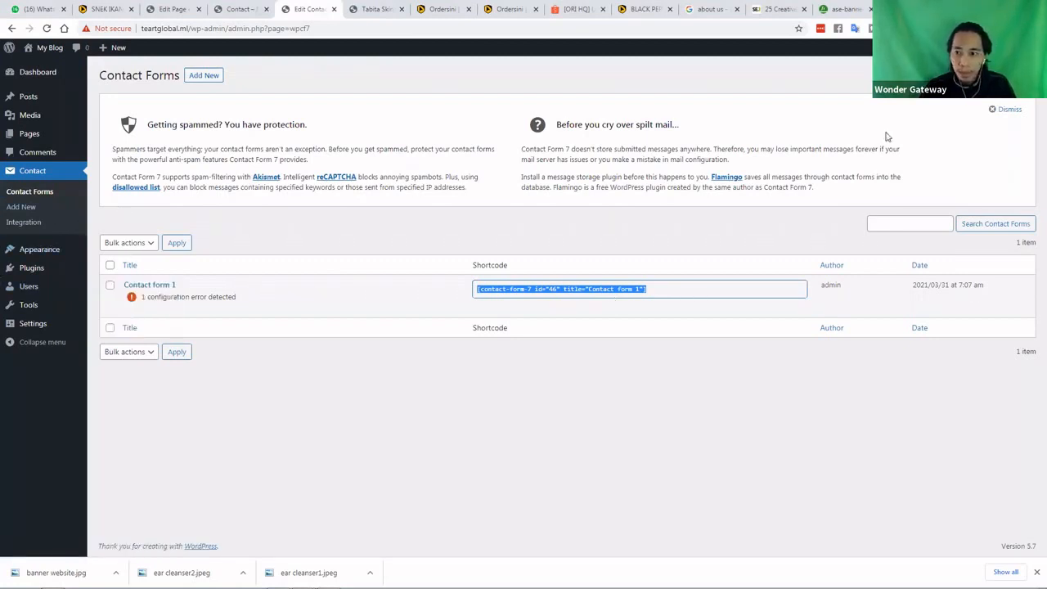
click(1004, 109)
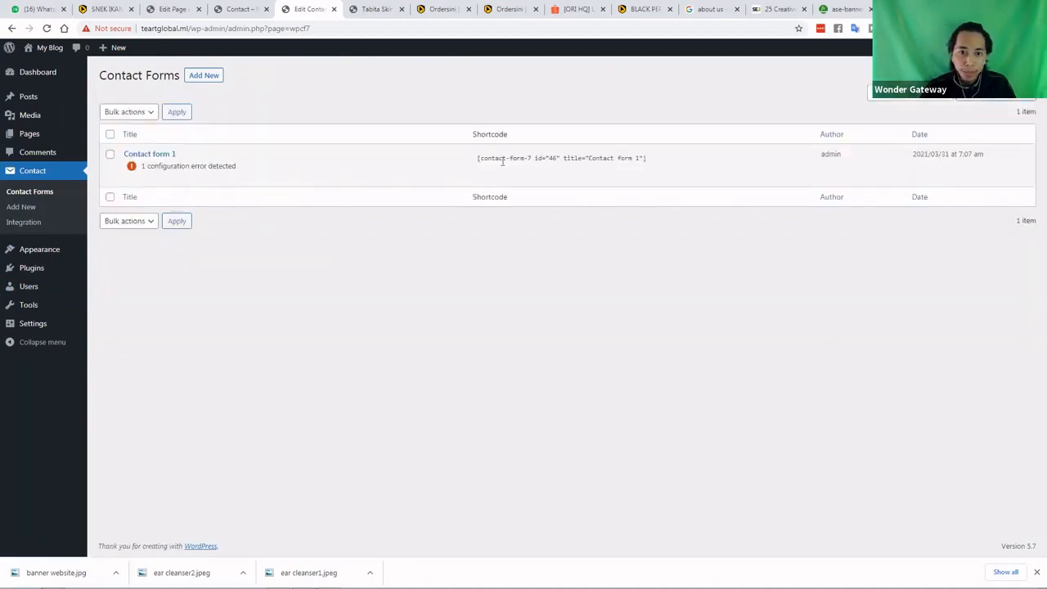
Review the form in the Contact page preview, then return to the page editor
click(239, 9)
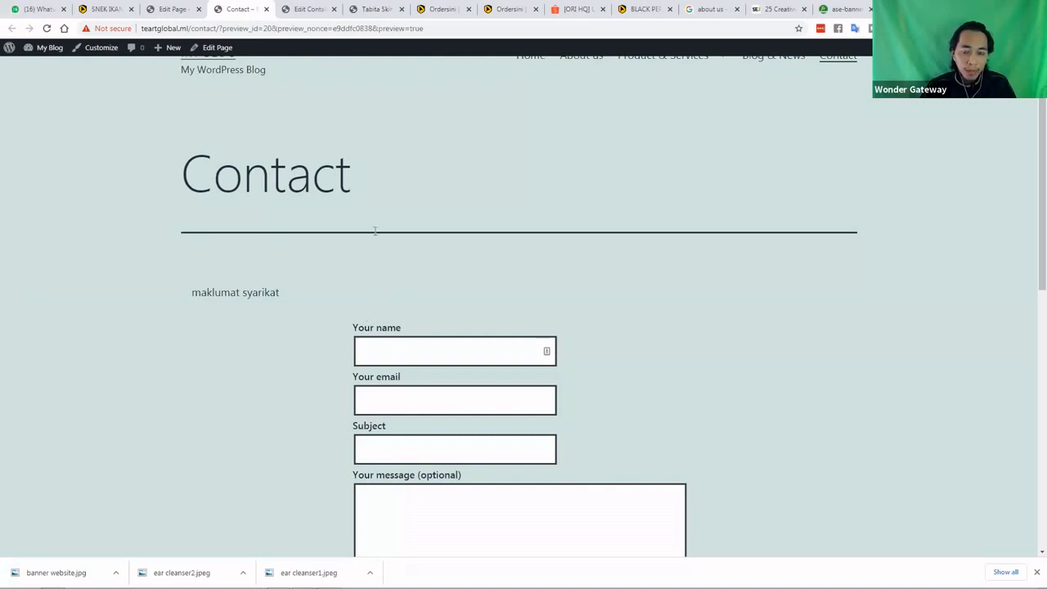
scroll(381, 388, down, 2)
scroll(476, 349, down, 1)
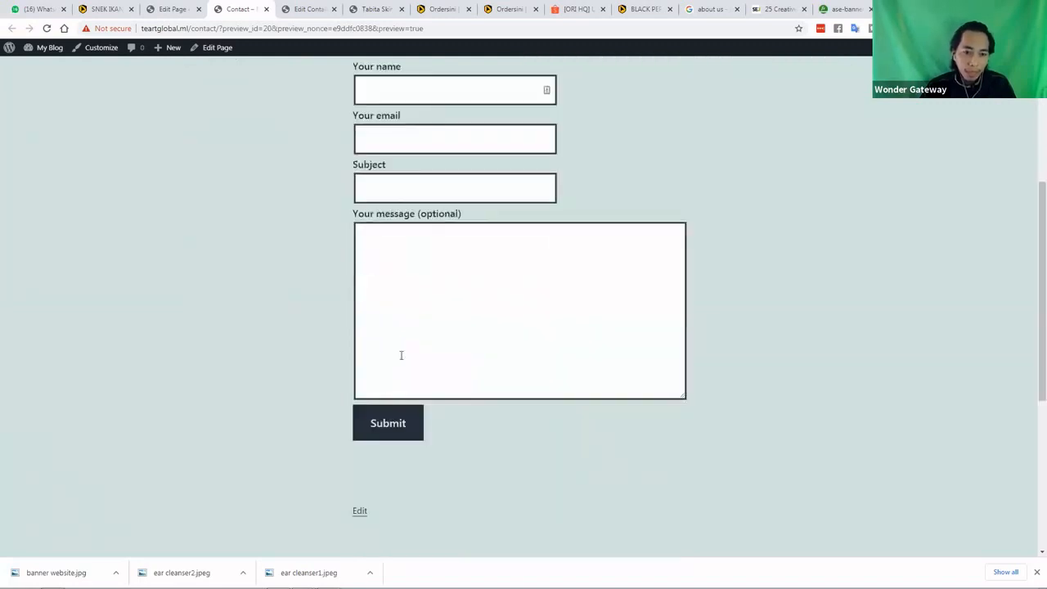
scroll(297, 275, up, 2)
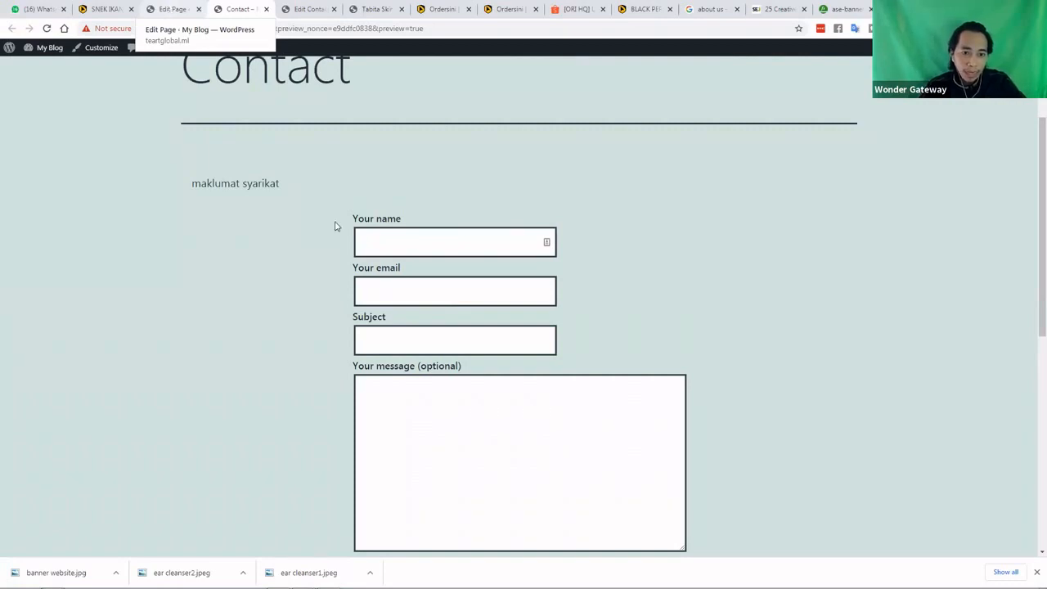
click(173, 10)
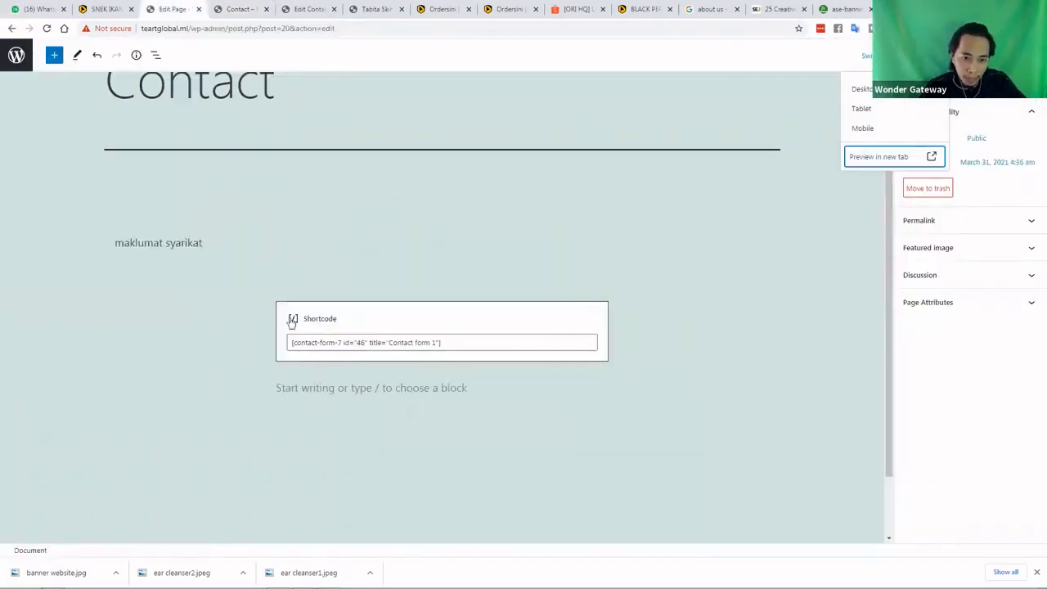
Turn the Shortcode block reusable and back, then copy its contact-form-7 shortcode text
click(293, 322)
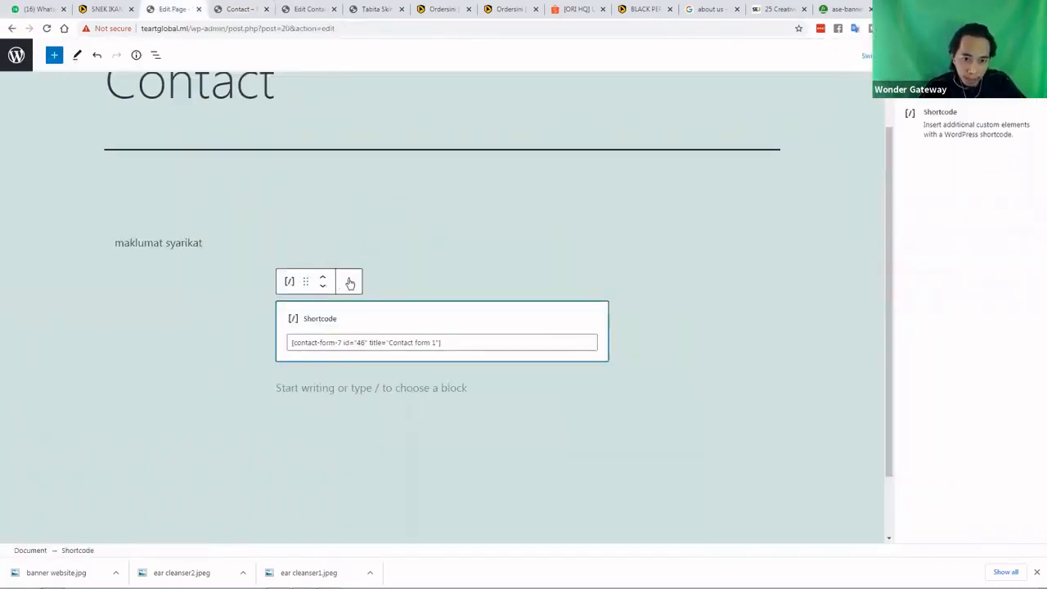
click(350, 282)
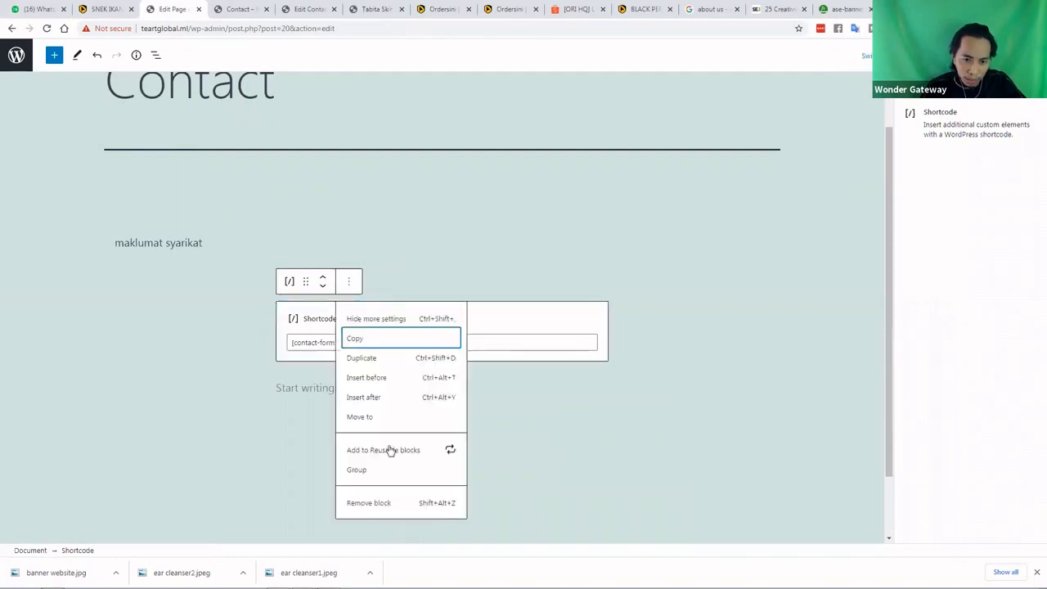
click(351, 283)
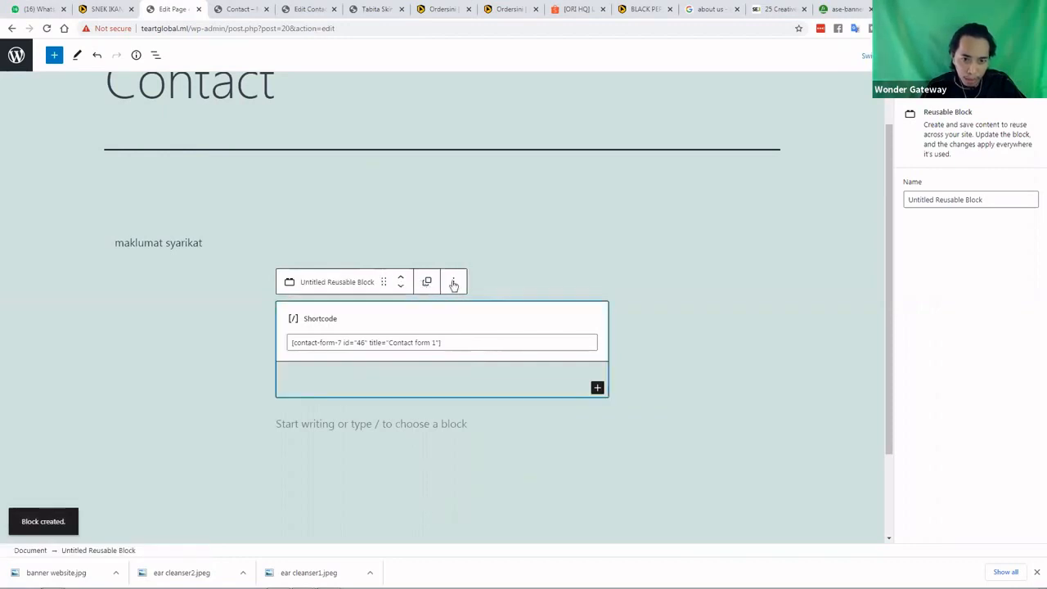
click(453, 282)
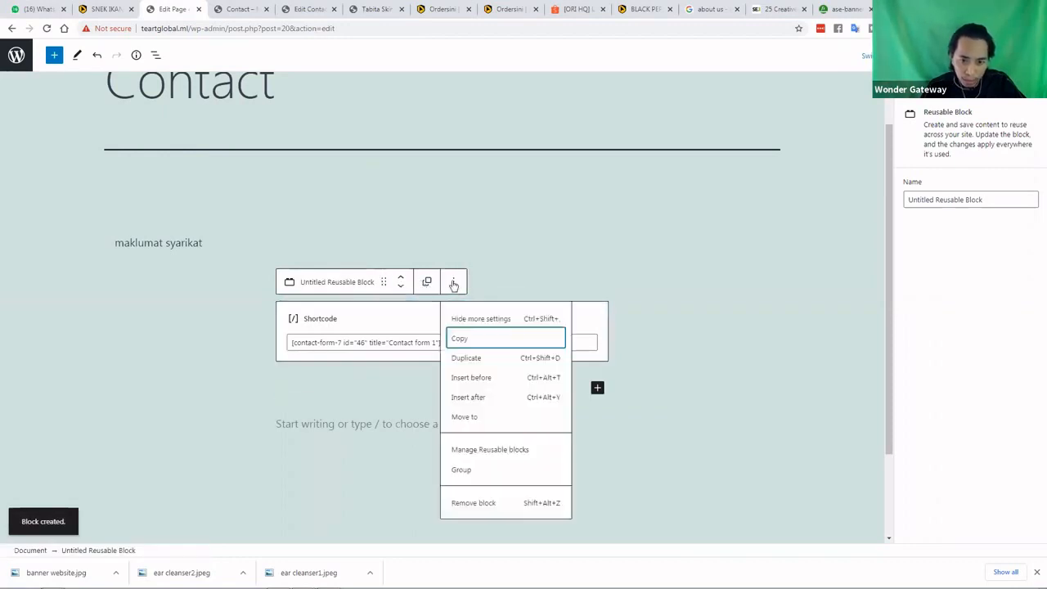
click(453, 283)
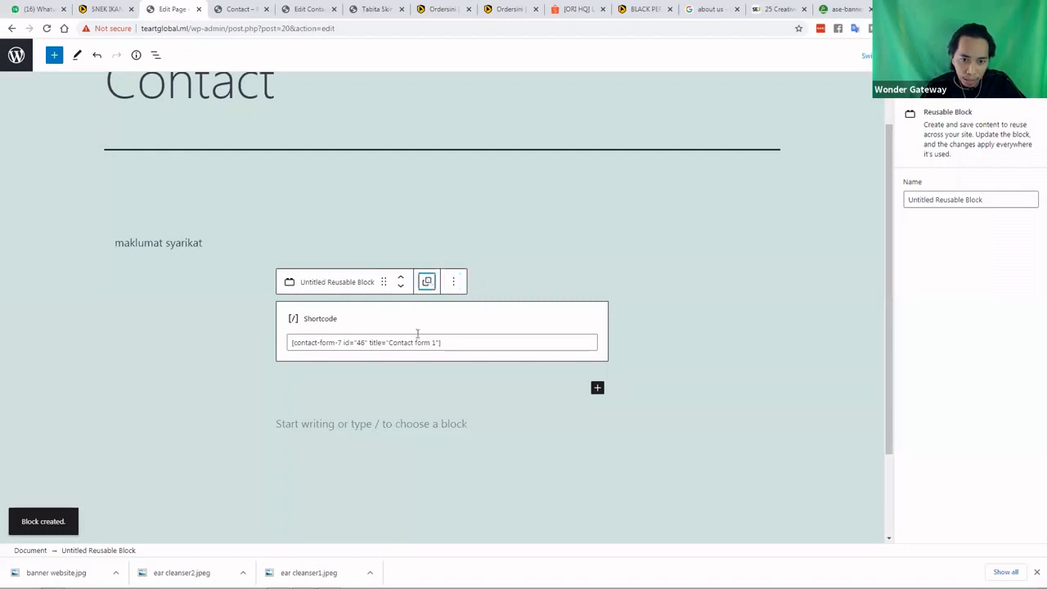
click(388, 307)
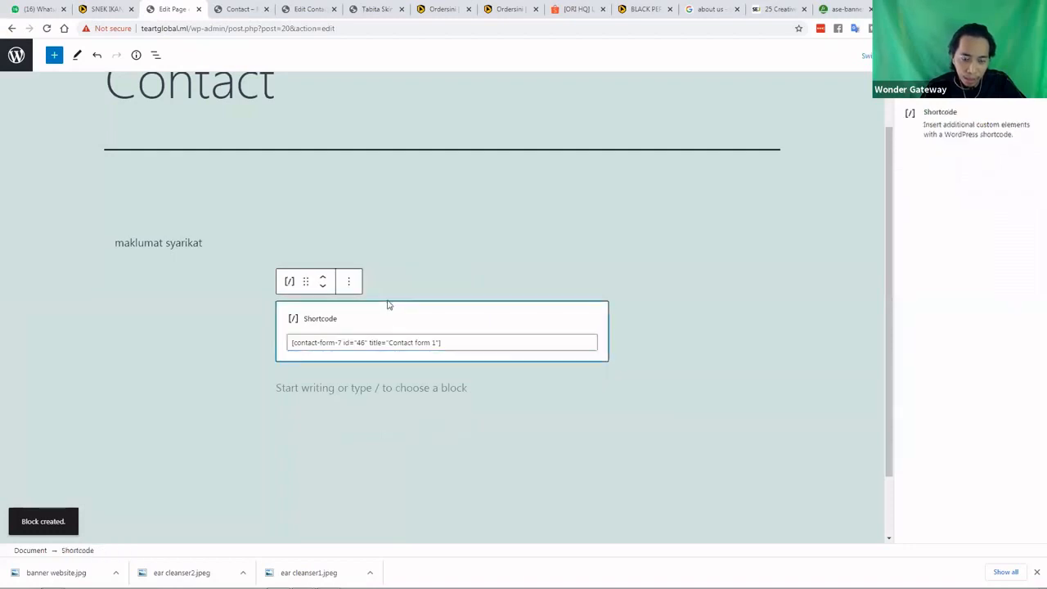
click(441, 342)
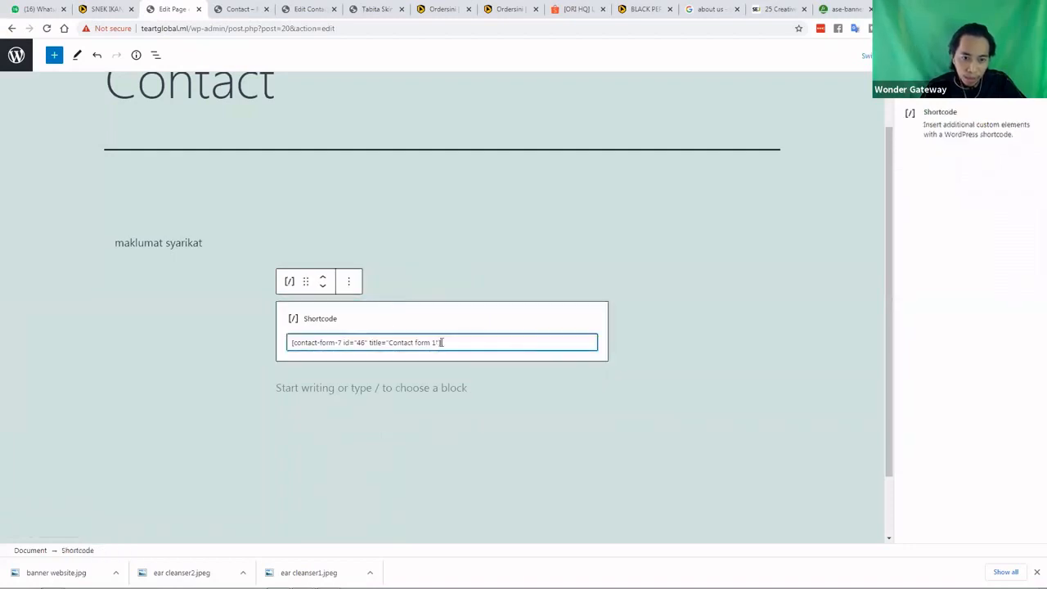
drag(441, 342, 325, 355)
key(ctrl+c)
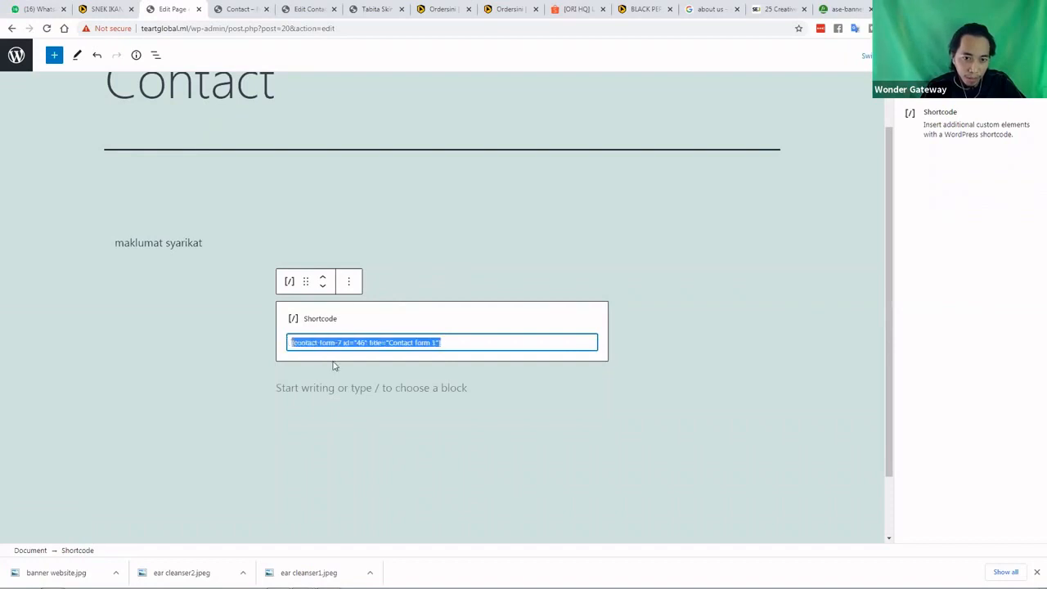
right_click(335, 365)
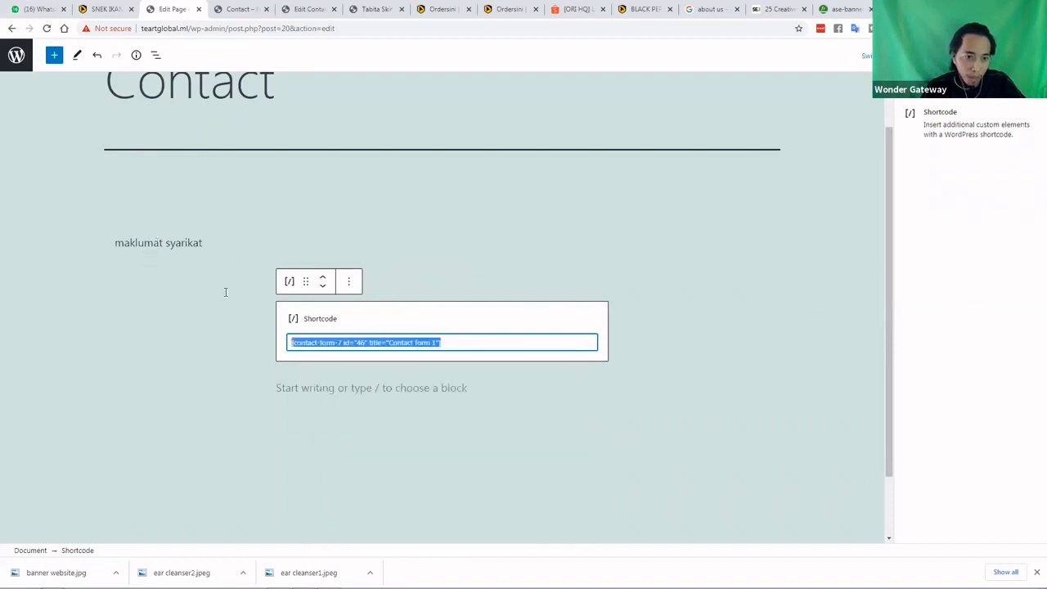
Paste the contact-form-7 shortcode on a new line below 'maklumat syarikat'
click(226, 293)
key(Return)
key(Return)
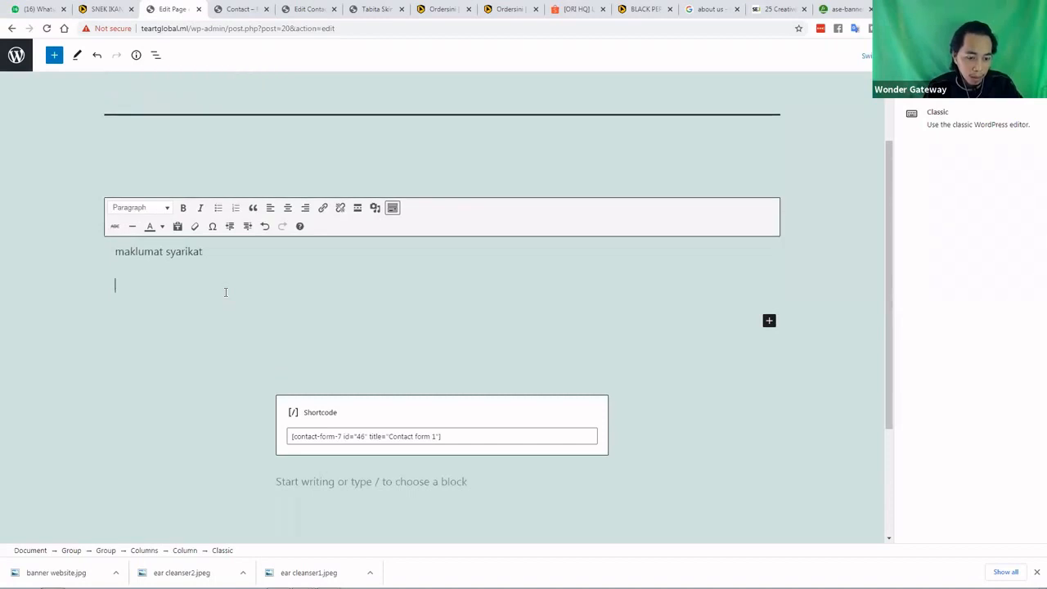
key(ctrl+v)
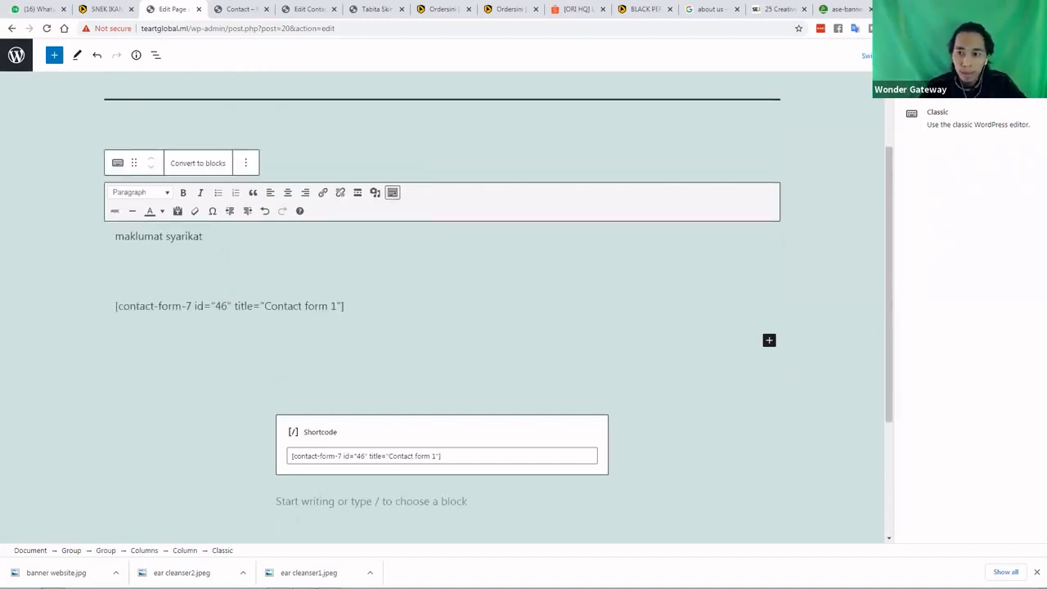
click(933, 56)
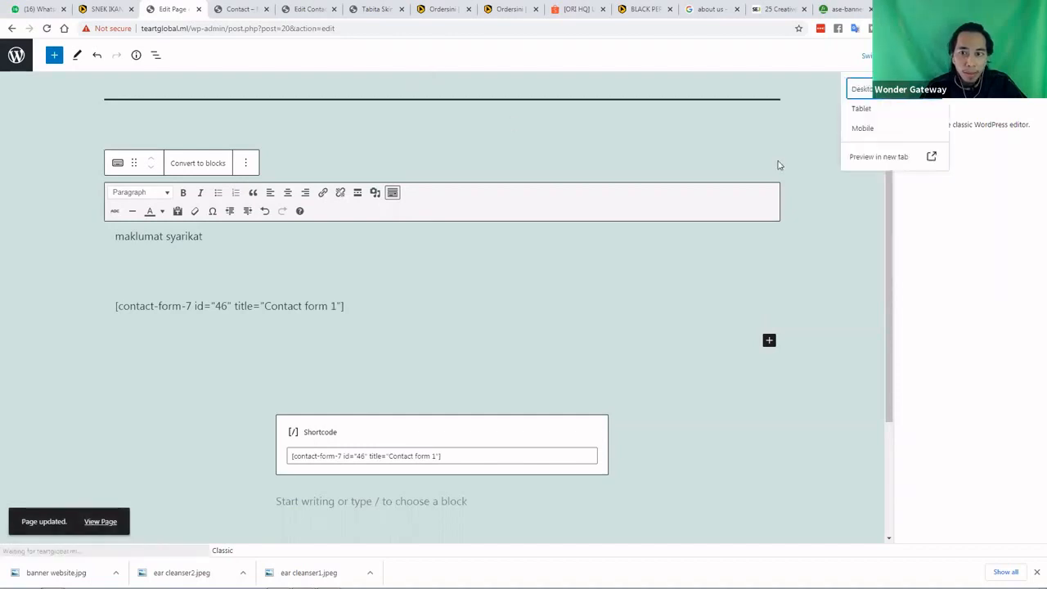
click(852, 157)
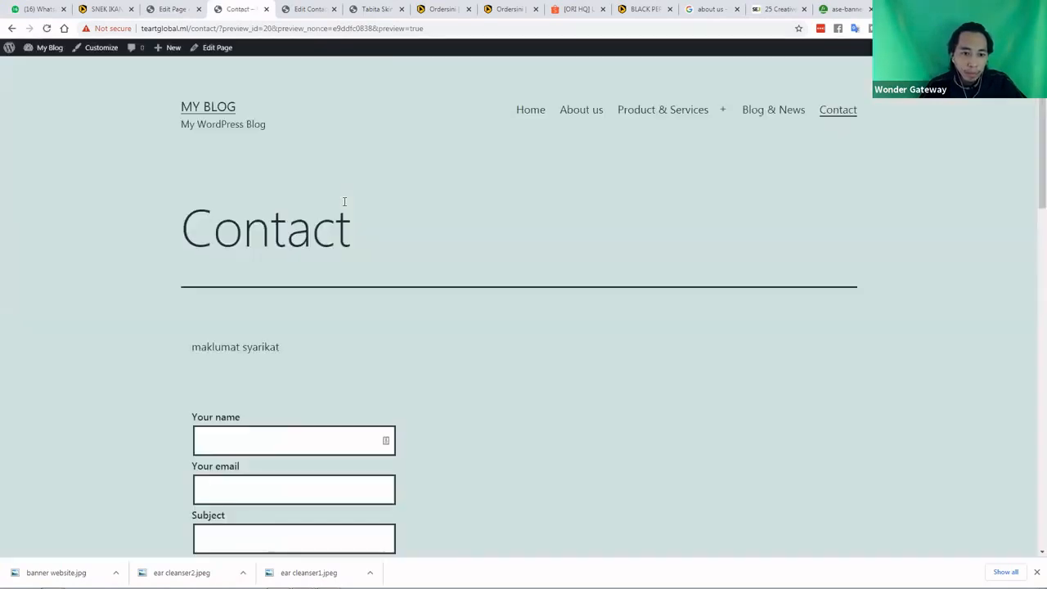
scroll(352, 209, down, 2)
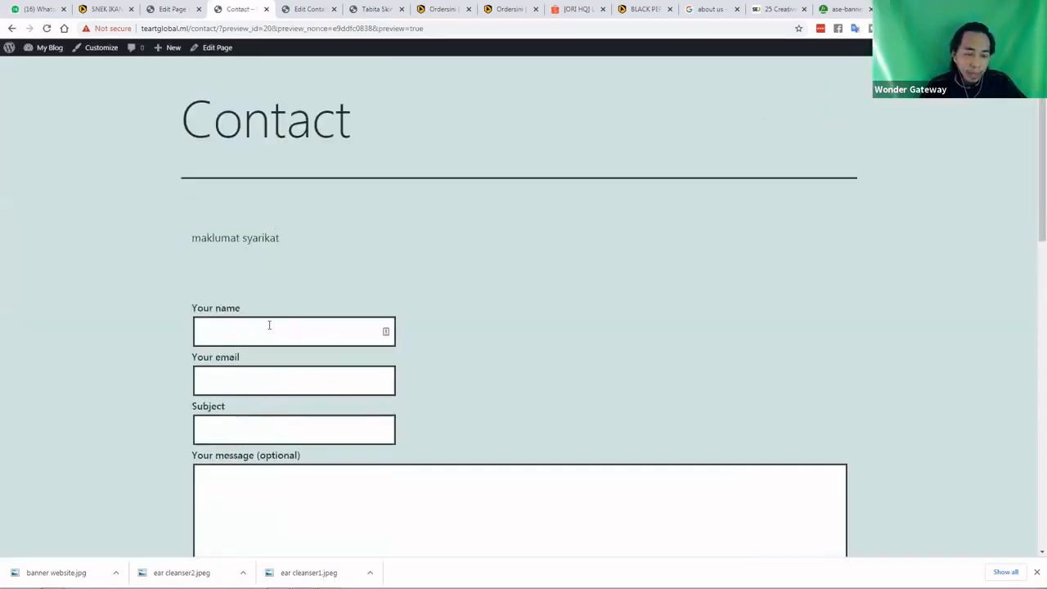
scroll(278, 327, down, 4)
scroll(286, 335, down, 2)
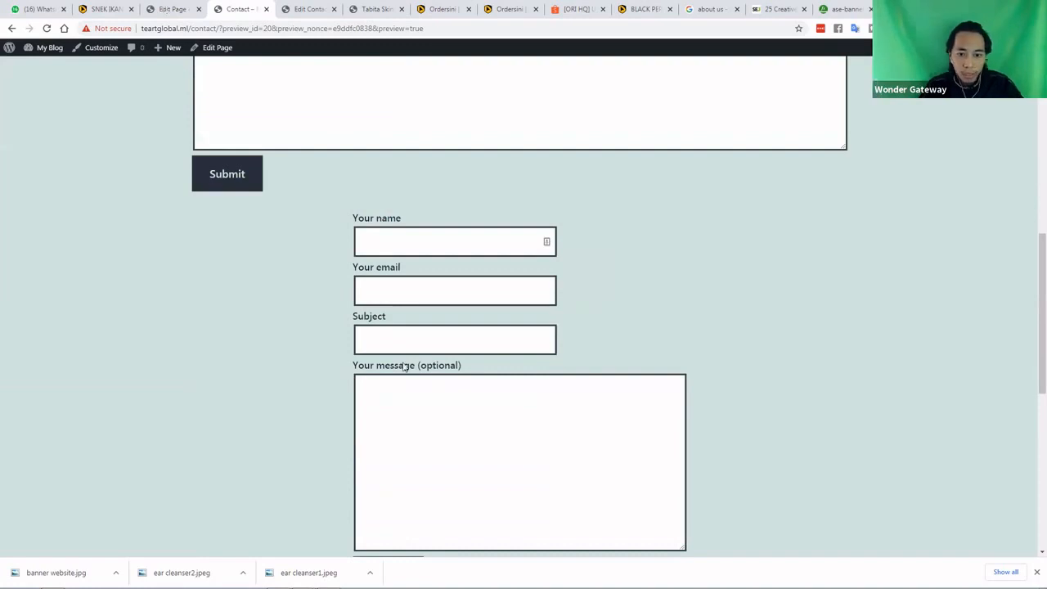
key(ctrl+shift+Tab)
click(591, 434)
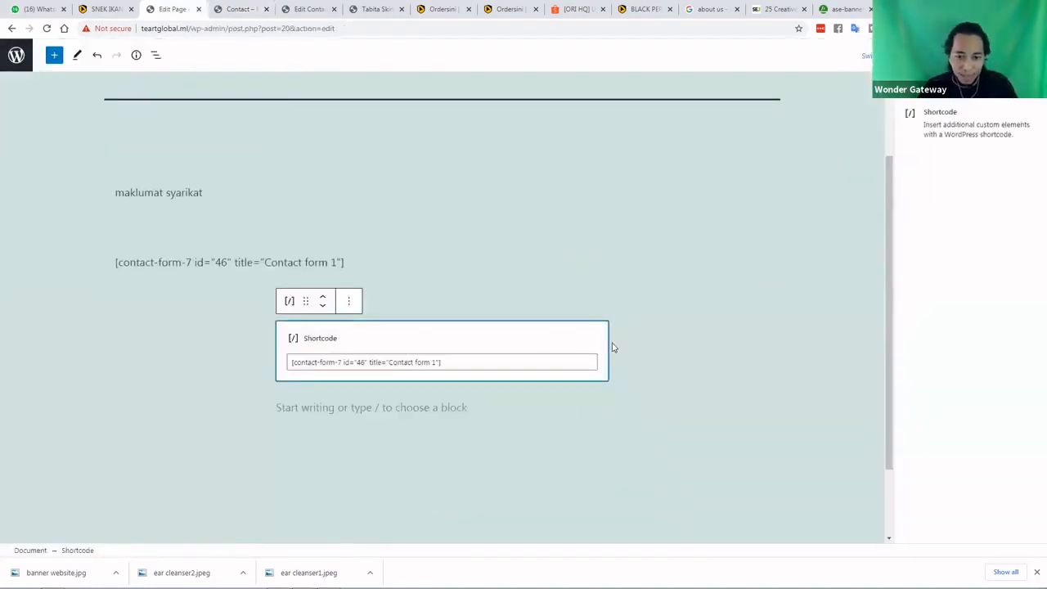
Delete the duplicate Shortcode block and select the company-info Classic block
click(446, 399)
click(444, 399)
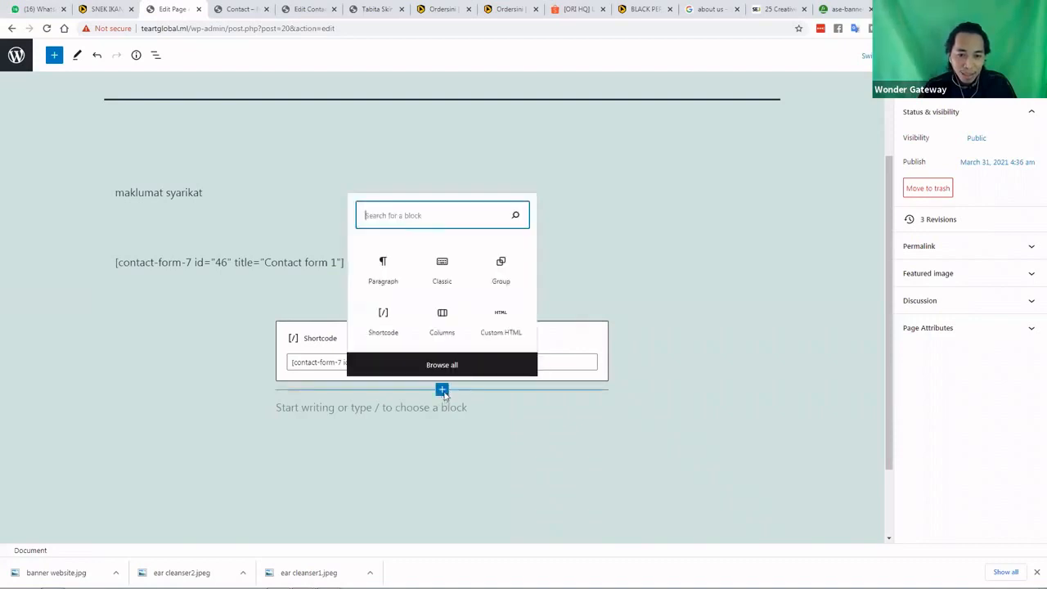
click(444, 395)
click(565, 346)
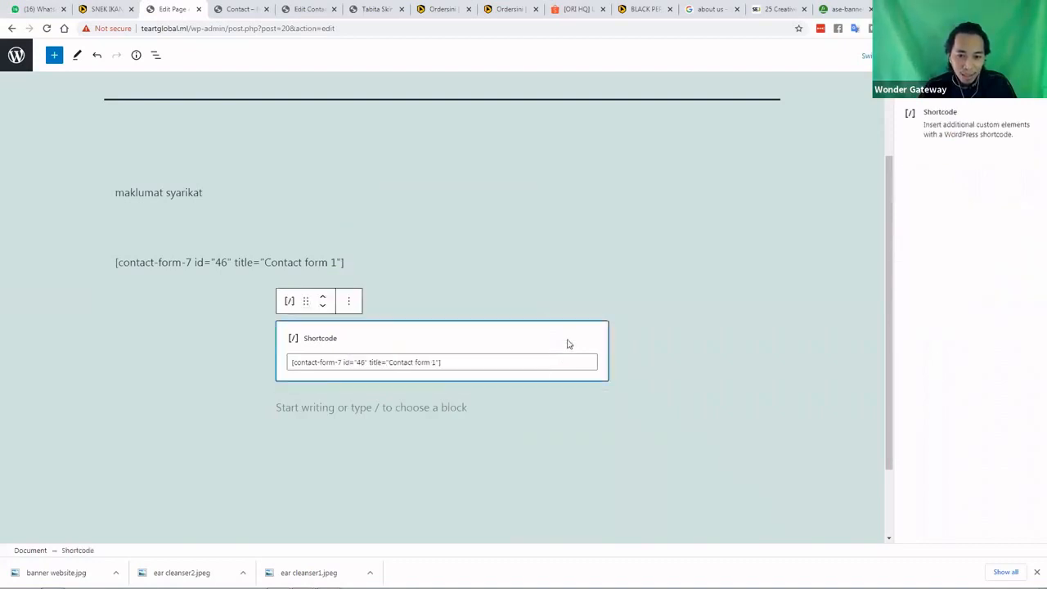
click(348, 301)
click(378, 522)
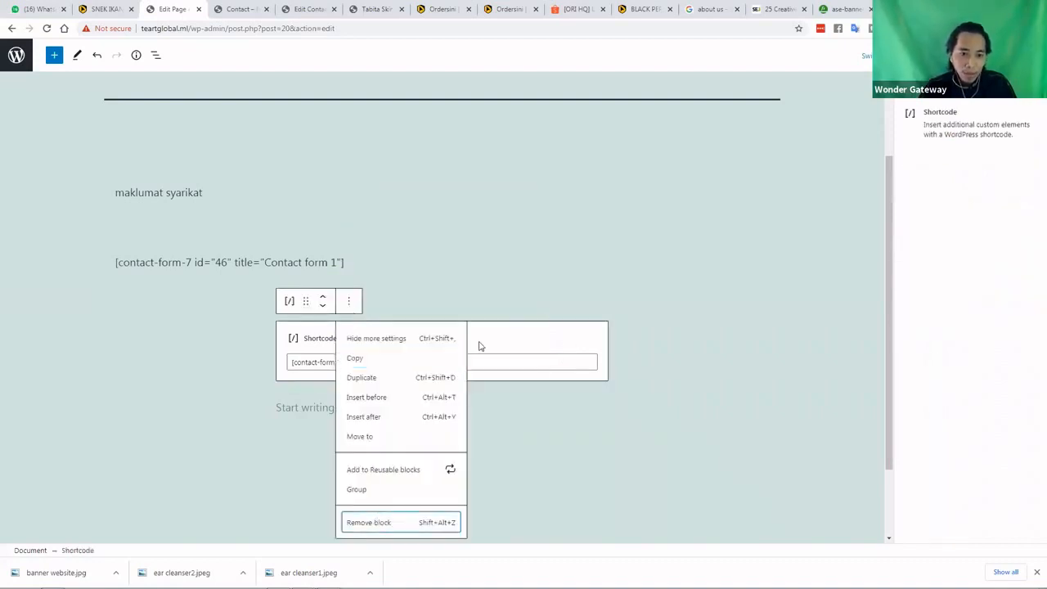
scroll(278, 363, up, 2)
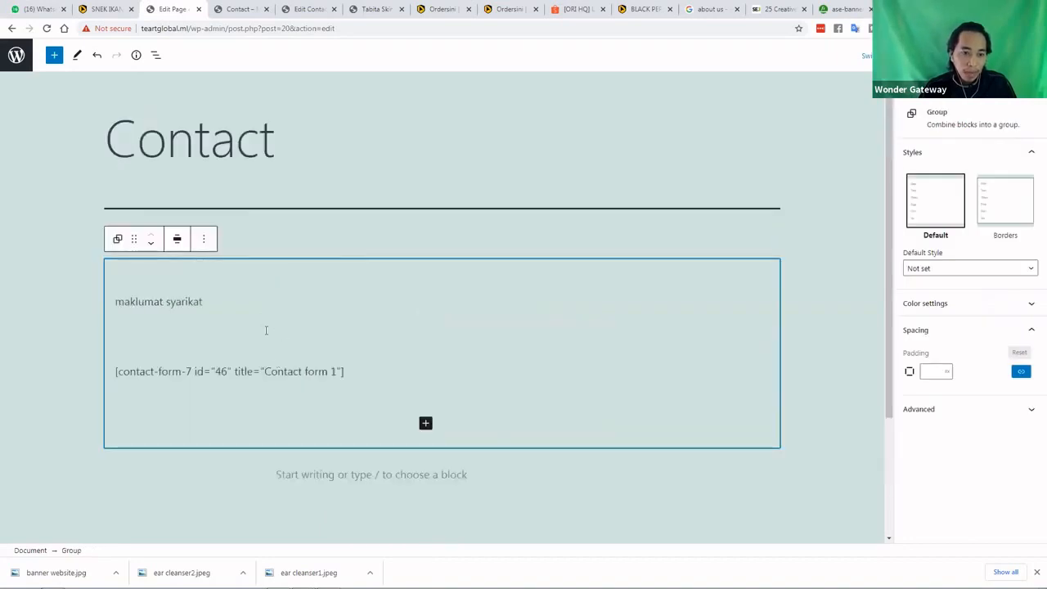
click(174, 381)
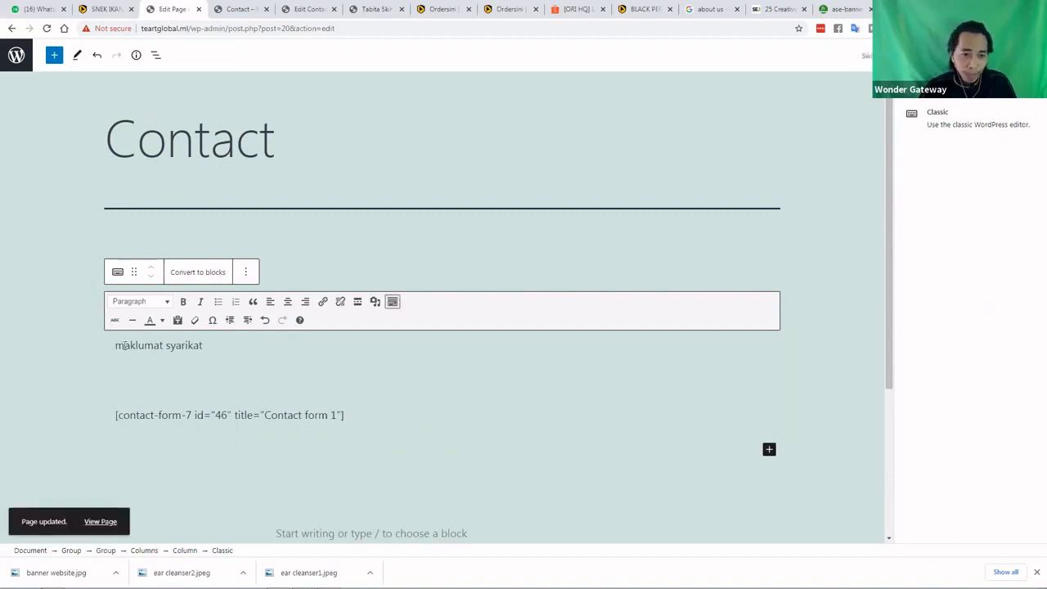
Capitalise 'Maklumat syarikat' and copy FOOD AND BEVERAGE from Excel cell F12
drag(124, 346, 110, 348)
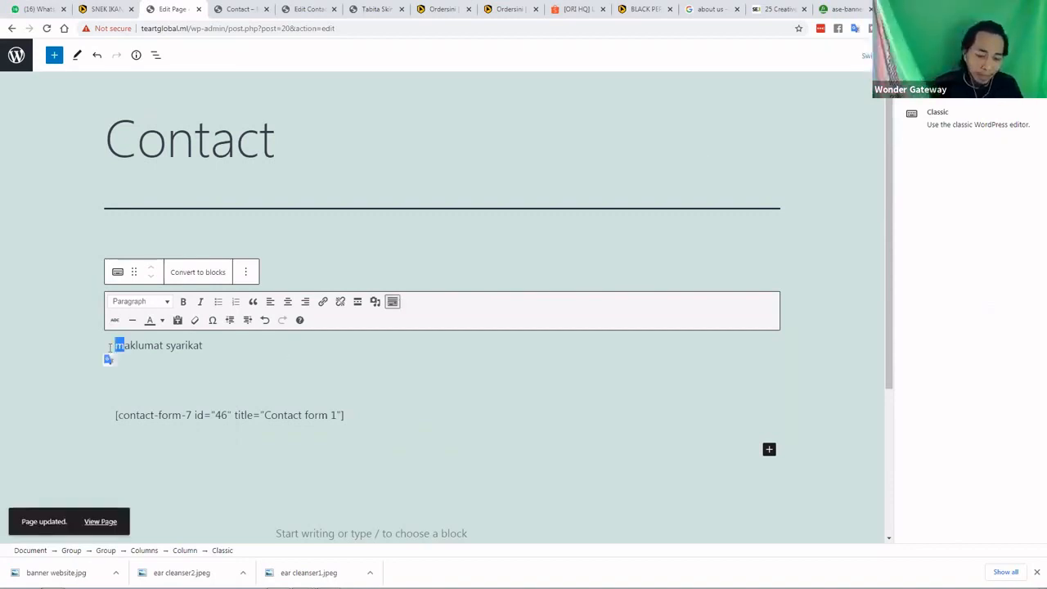
text(M)
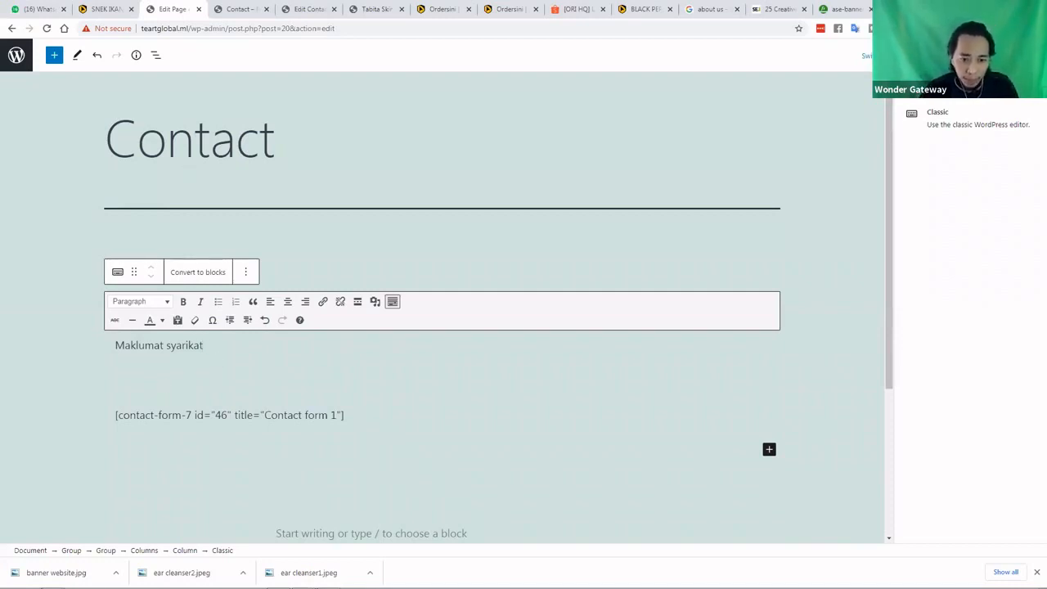
key(alt+Tab)
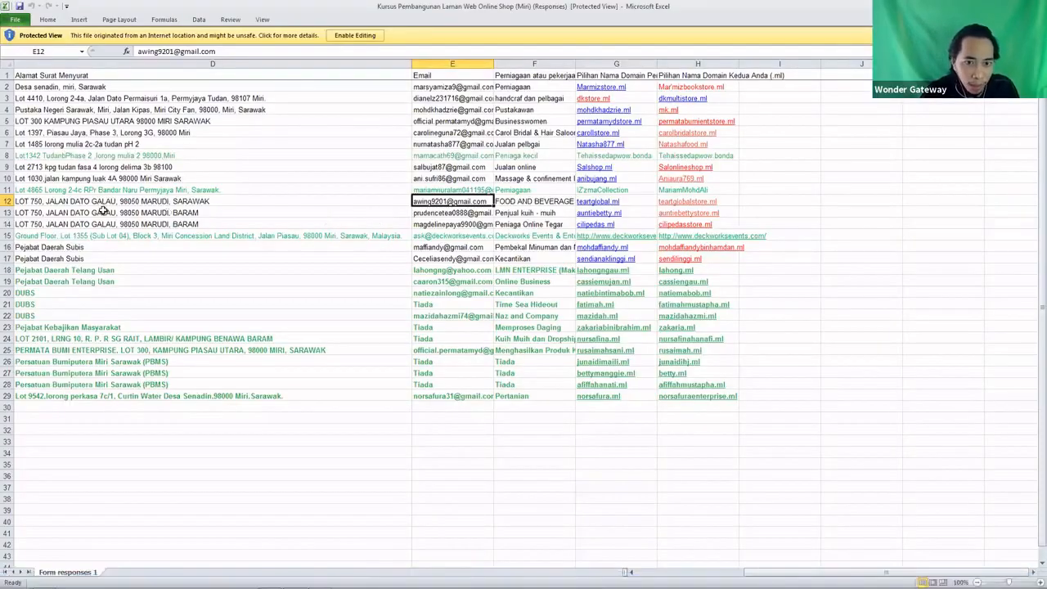
right_click(529, 203)
click(555, 222)
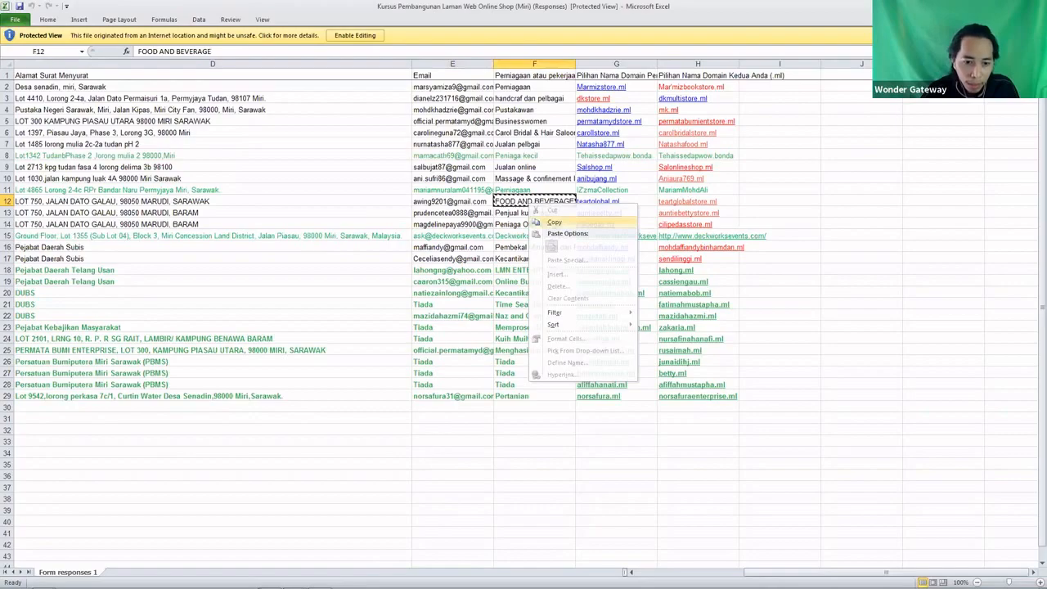
click(269, 581)
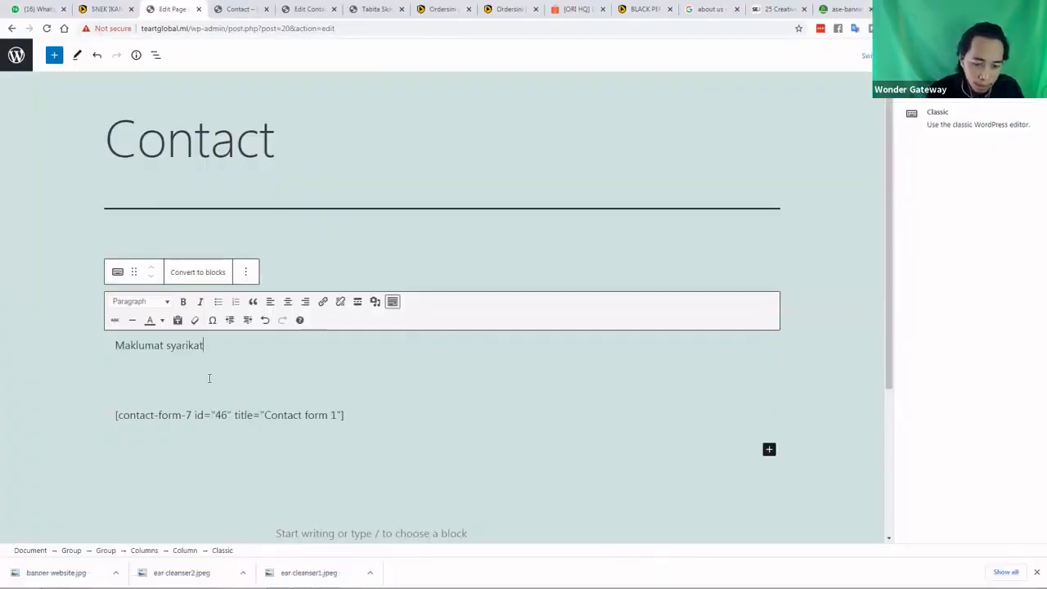
Paste FOOD AND BEVERAGE below Maklumat syarikat, then undo the formatted paste
key(Return)
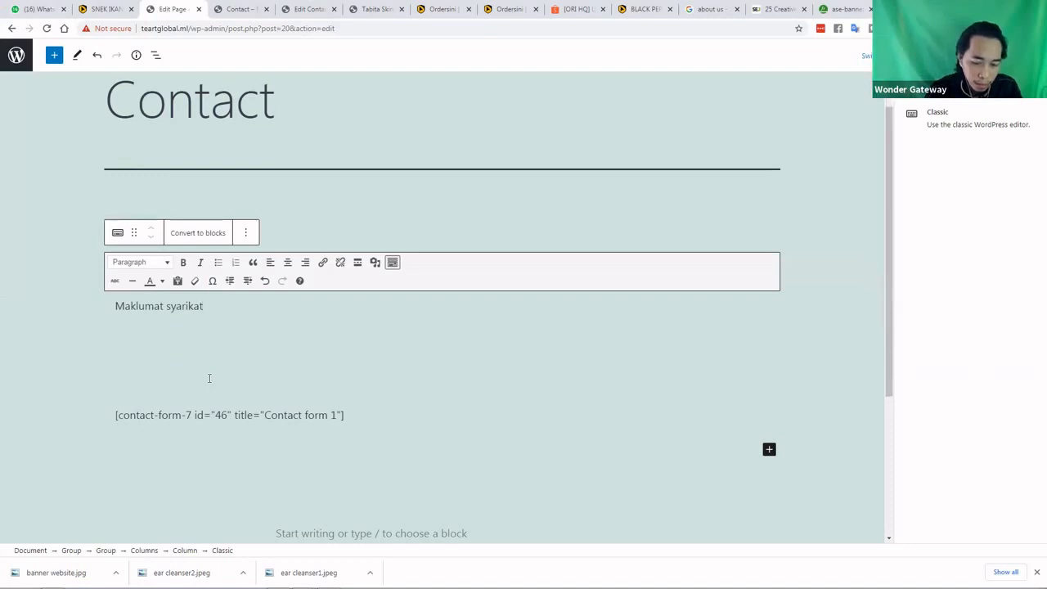
key(BackSpace)
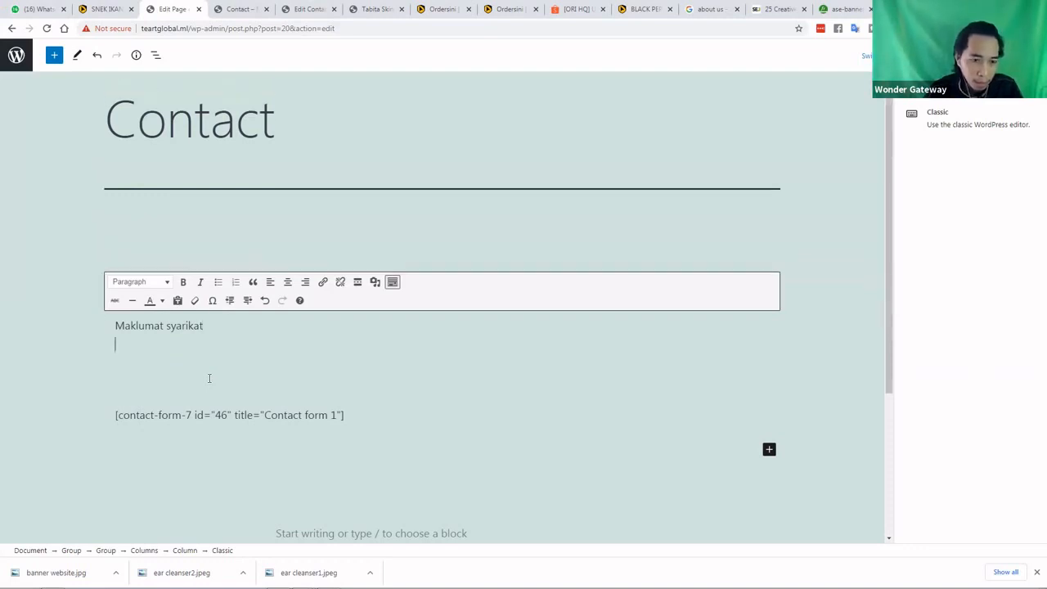
key(ctrl+v)
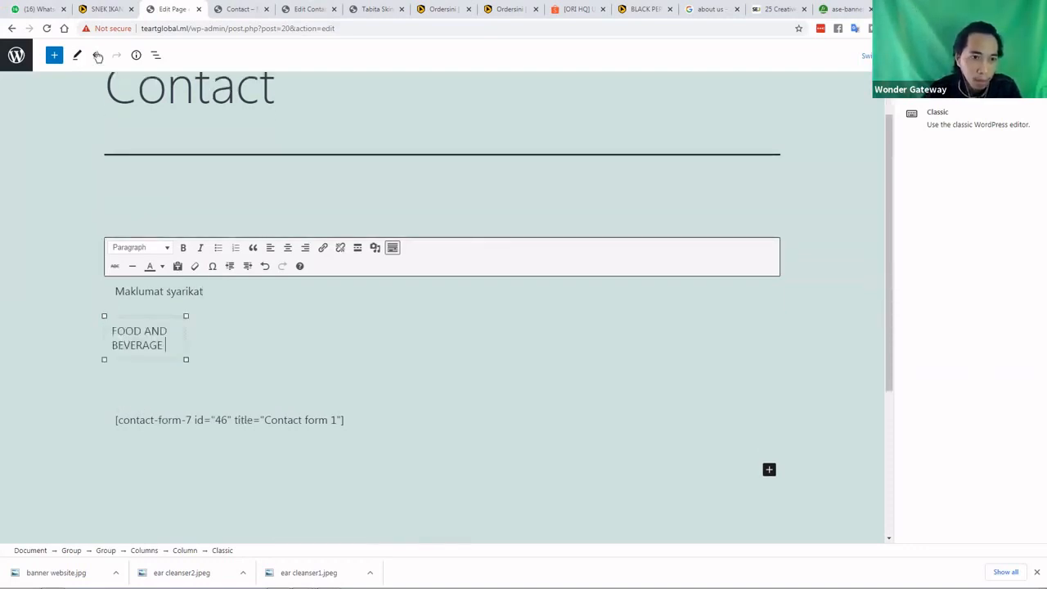
key(ctrl+z)
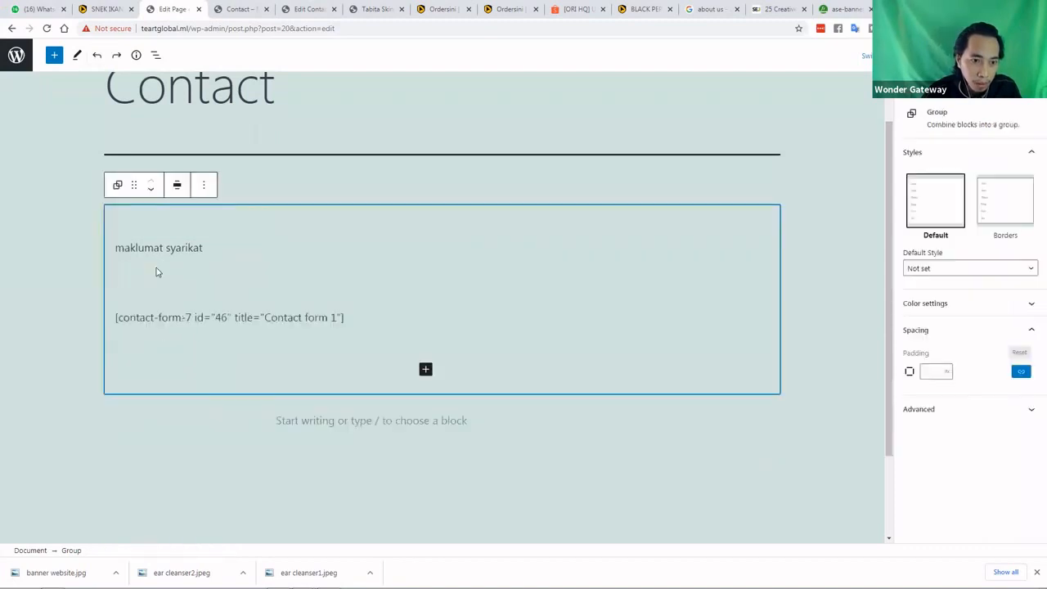
Enable plain-text pasting and paste FOOD AND BEVERAGE as plain text on the empty line
right_click(158, 270)
click(131, 308)
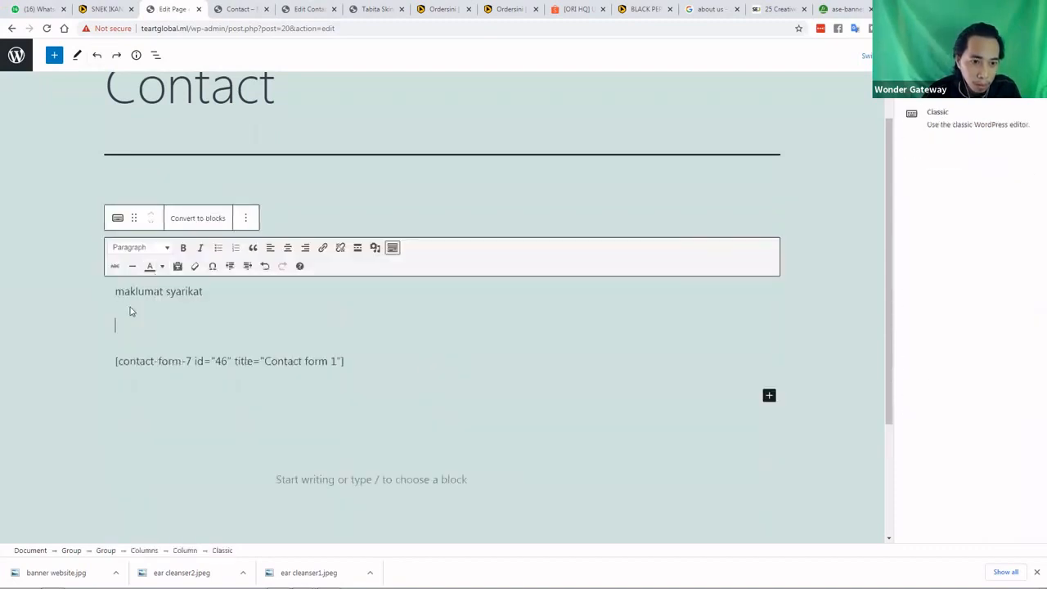
right_click(130, 309)
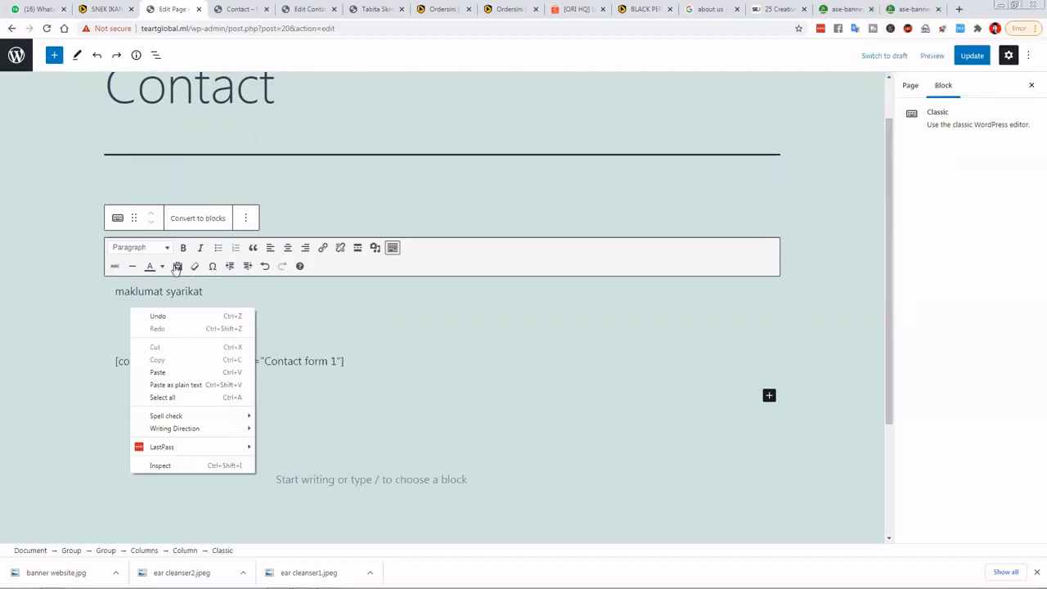
click(177, 268)
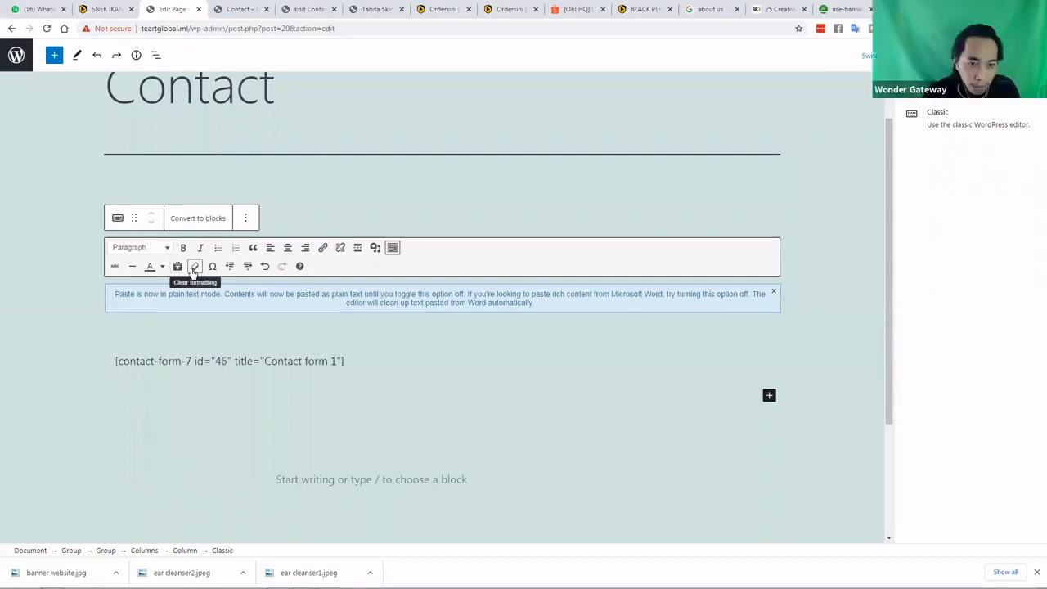
right_click(158, 322)
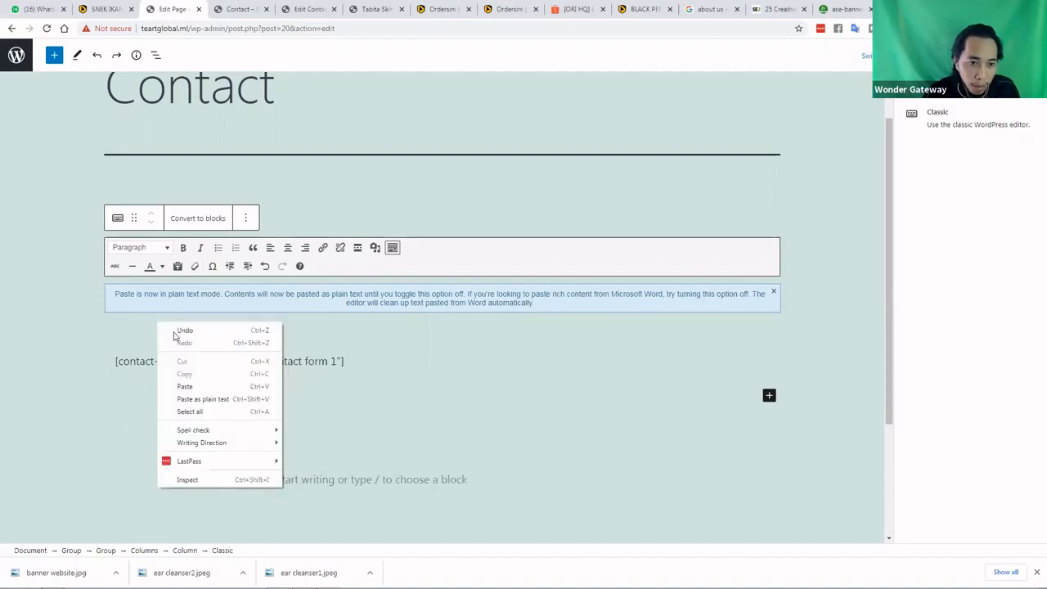
click(219, 398)
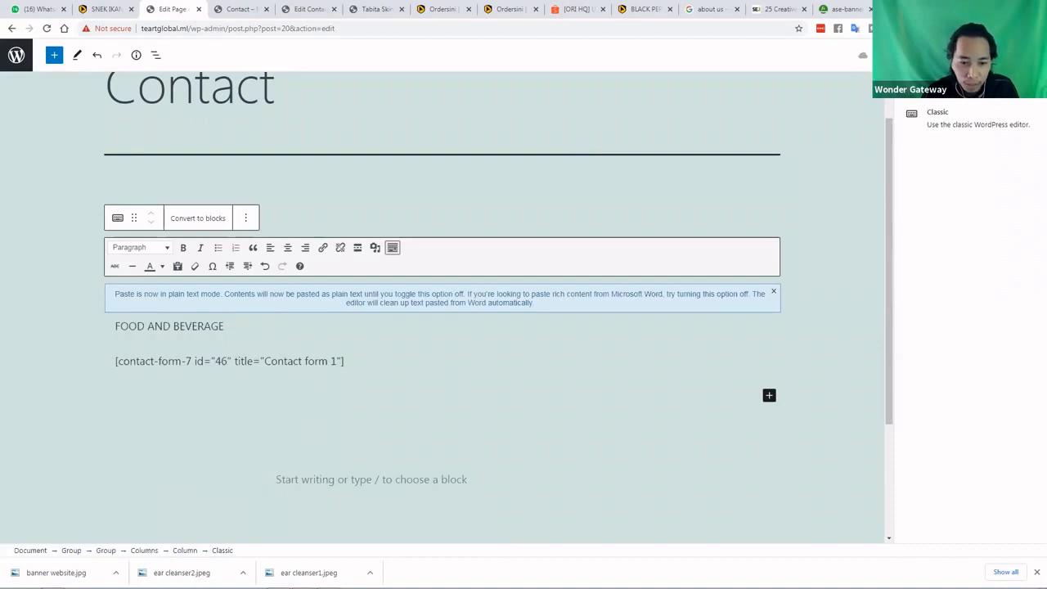
key(alt+Tab)
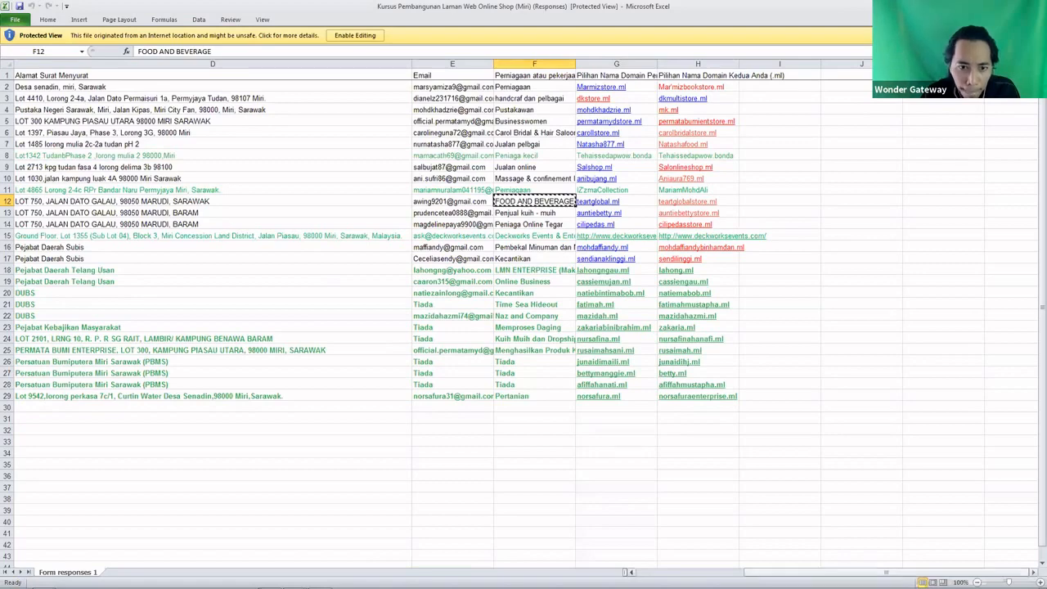
Copy the respondent's e-mail address from Excel cell E12 and return to WordPress
scroll(137, 222, left, 2)
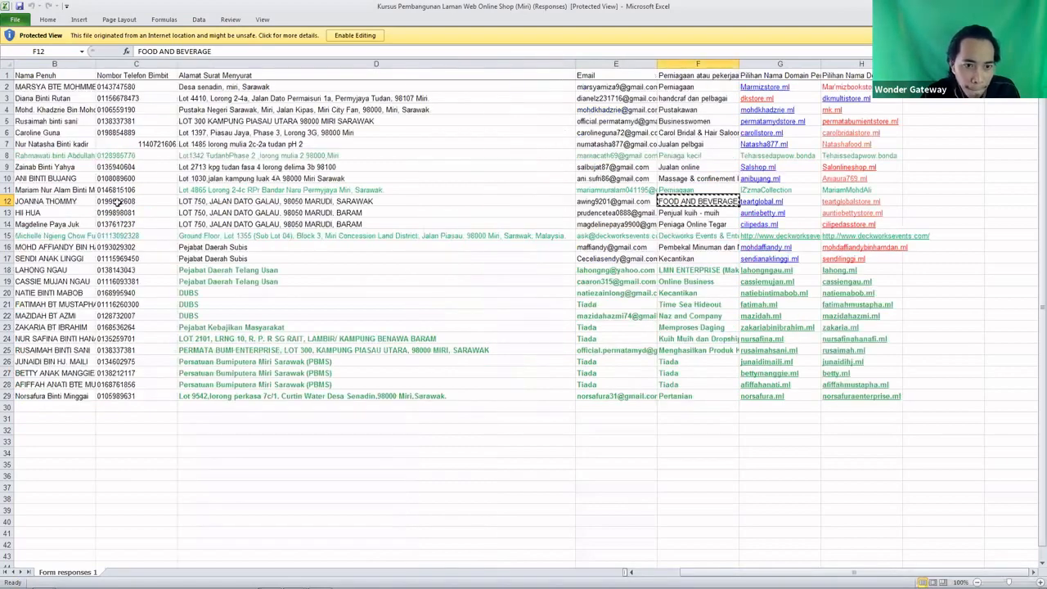
click(119, 201)
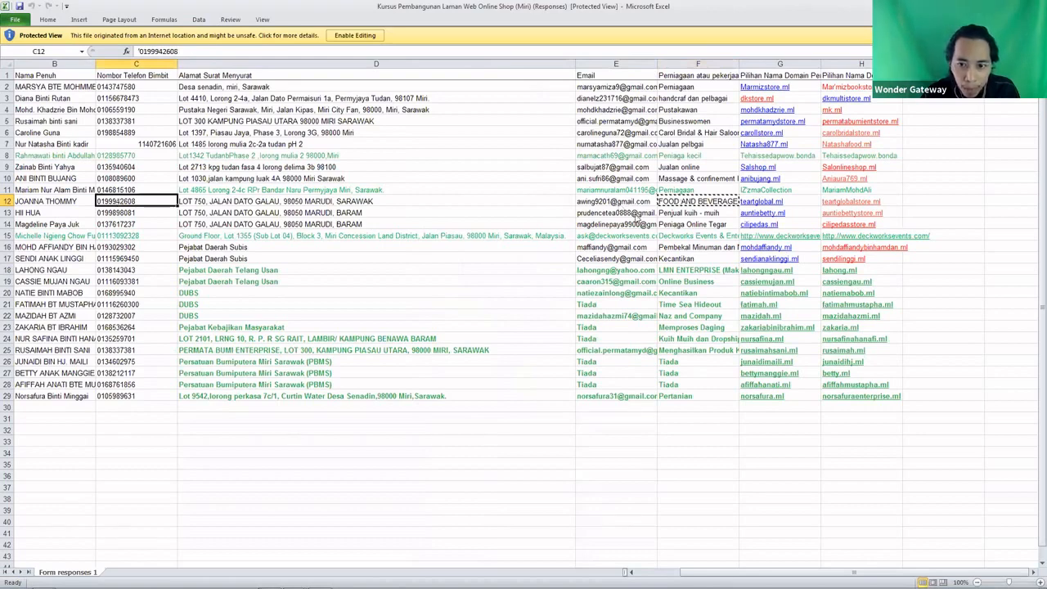
right_click(621, 204)
click(644, 223)
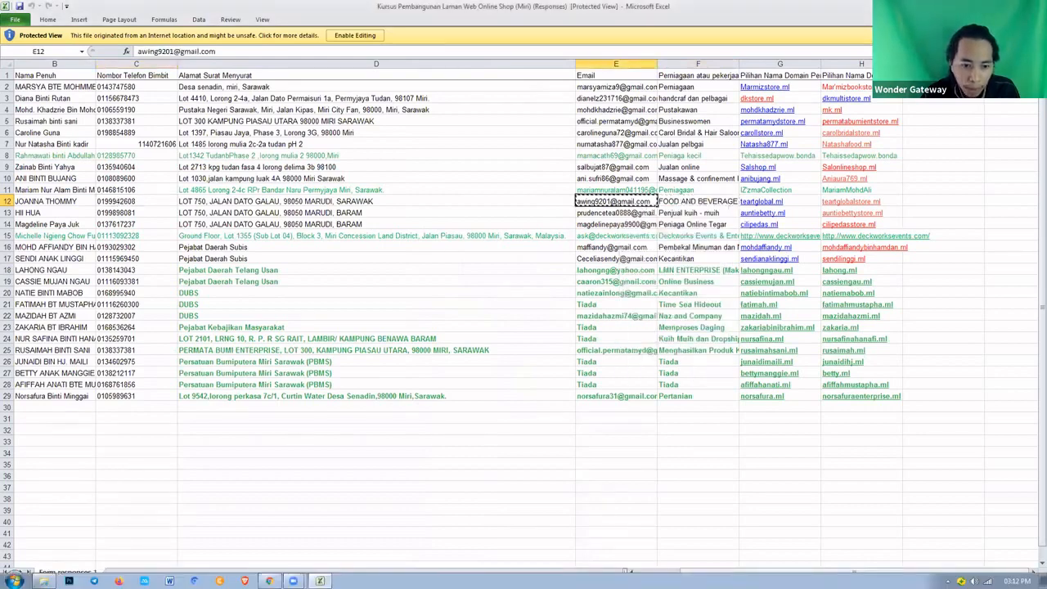
click(269, 581)
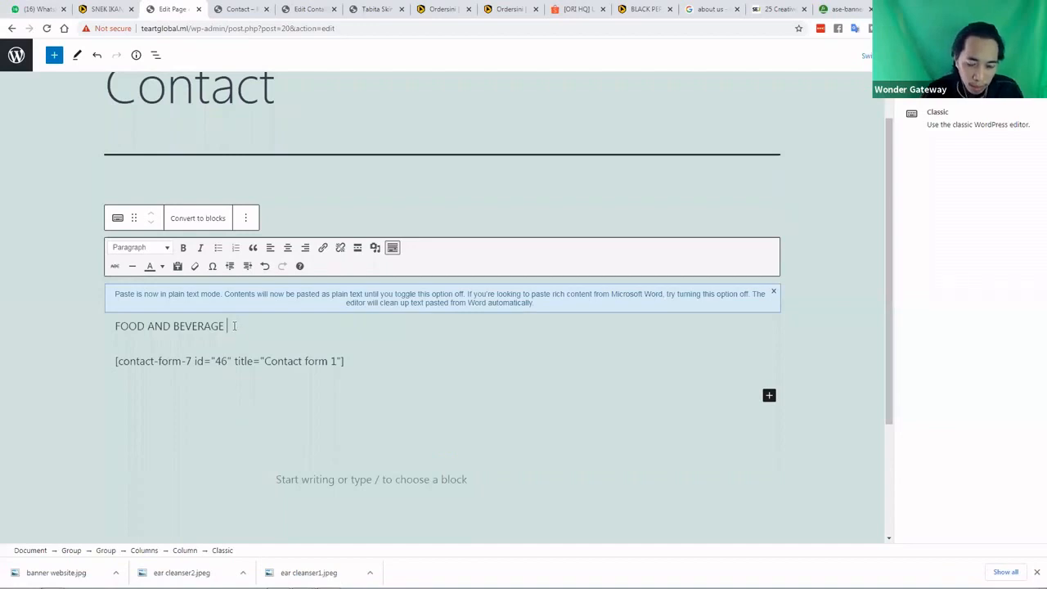
Paste the maklumat syarikat line at the top and the contact e-mail on the empty line
triple_click(234, 326)
key(ctrl+v)
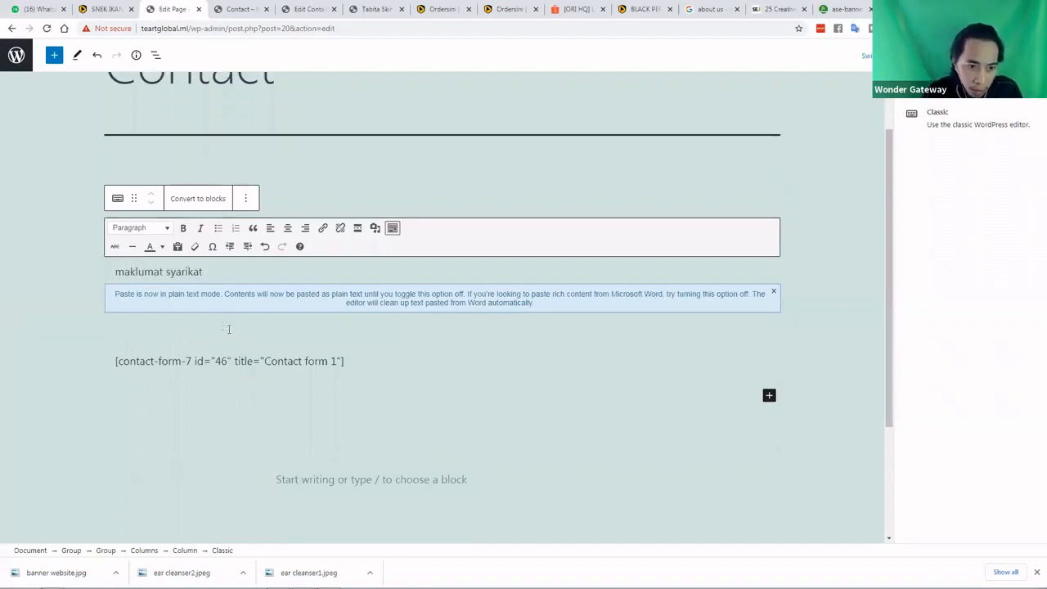
right_click(118, 328)
click(181, 403)
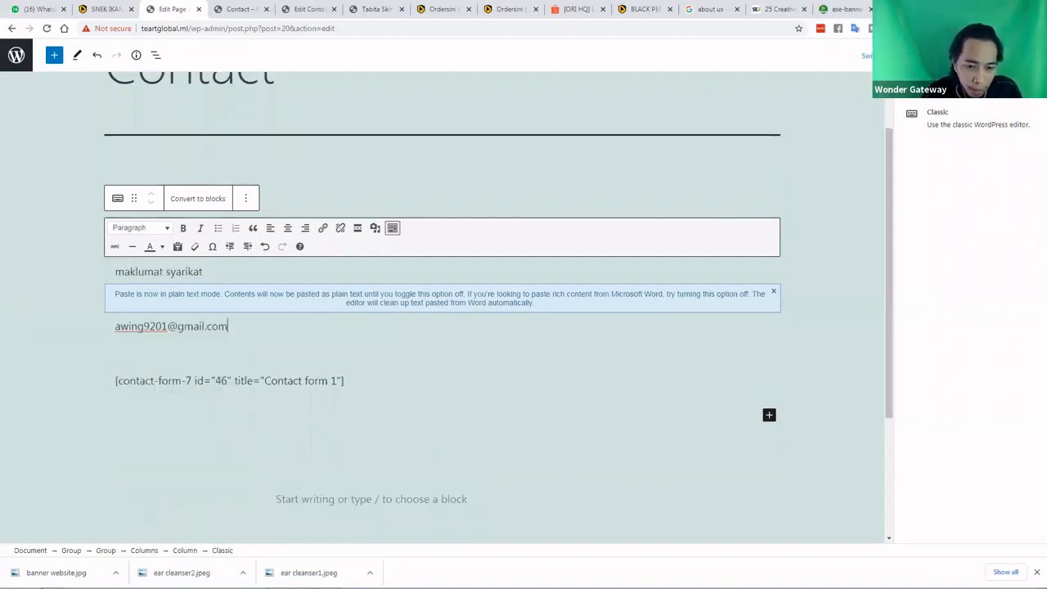
Copy the postal address from Excel cell D12 and return to WordPress
key(alt+Tab)
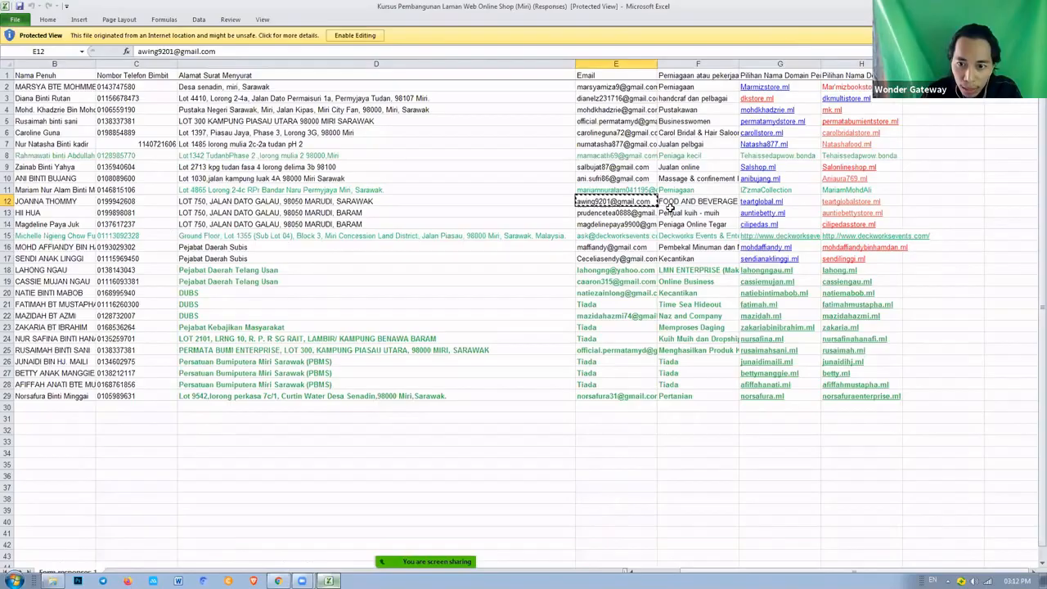
click(259, 205)
right_click(259, 205)
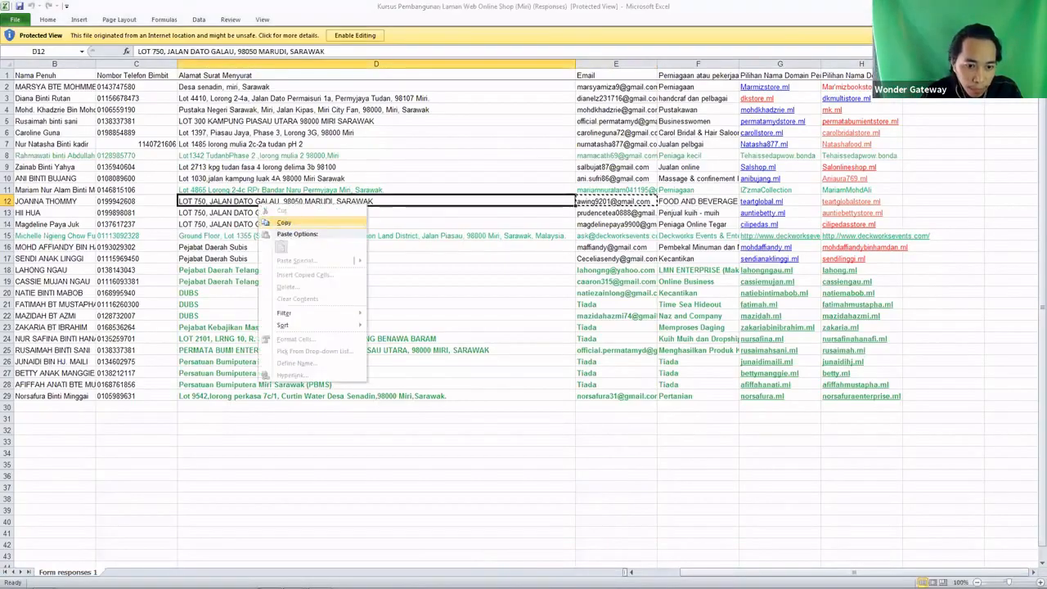
click(287, 221)
mouse_move(269, 581)
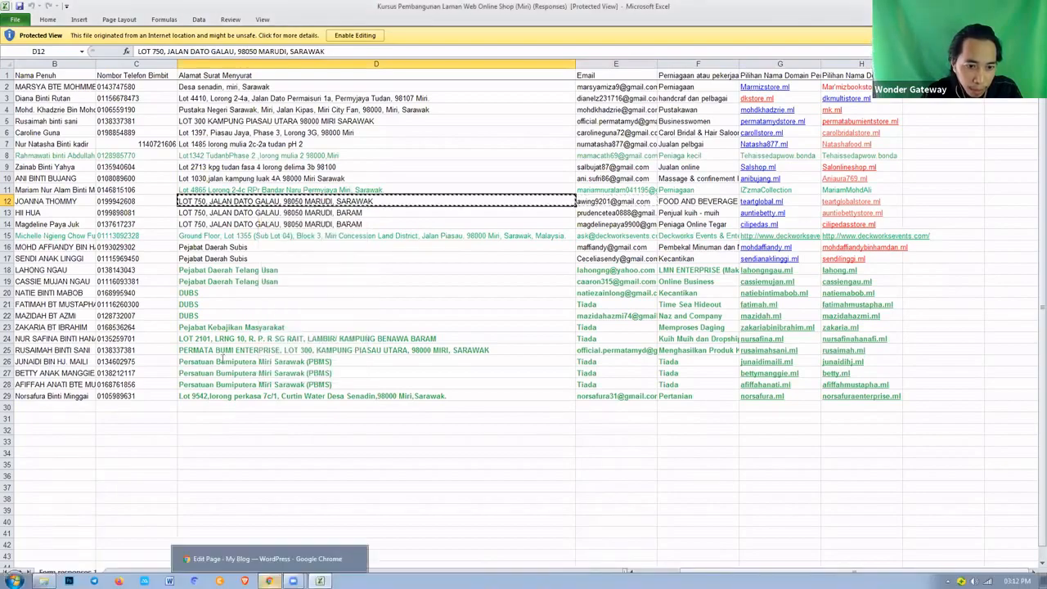
key(alt+Tab)
Paste the copied postal address into the contact text around the e-mail line
click(115, 327)
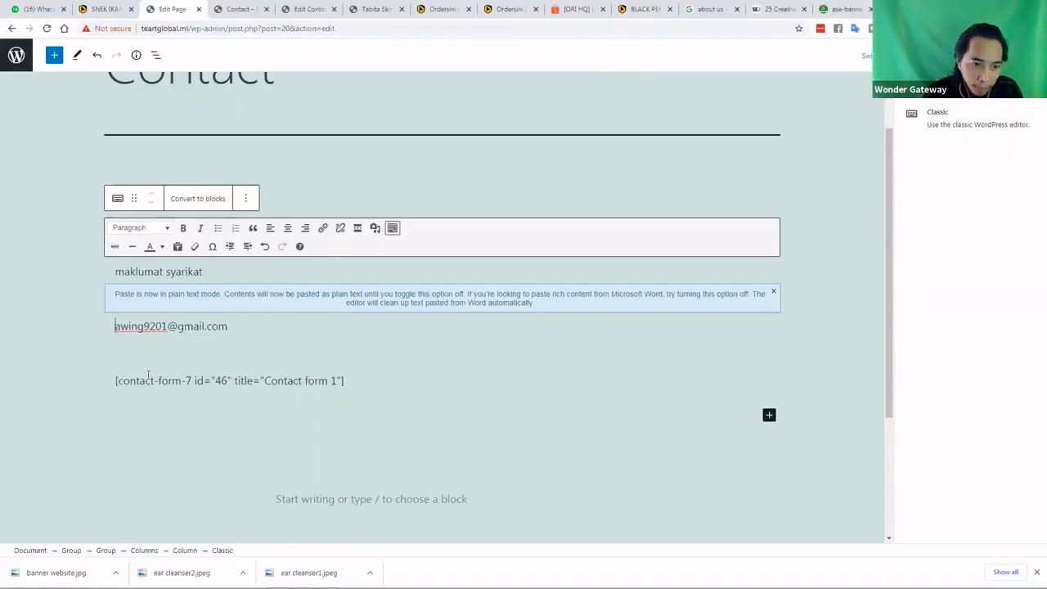
key(ctrl+v)
key(Up)
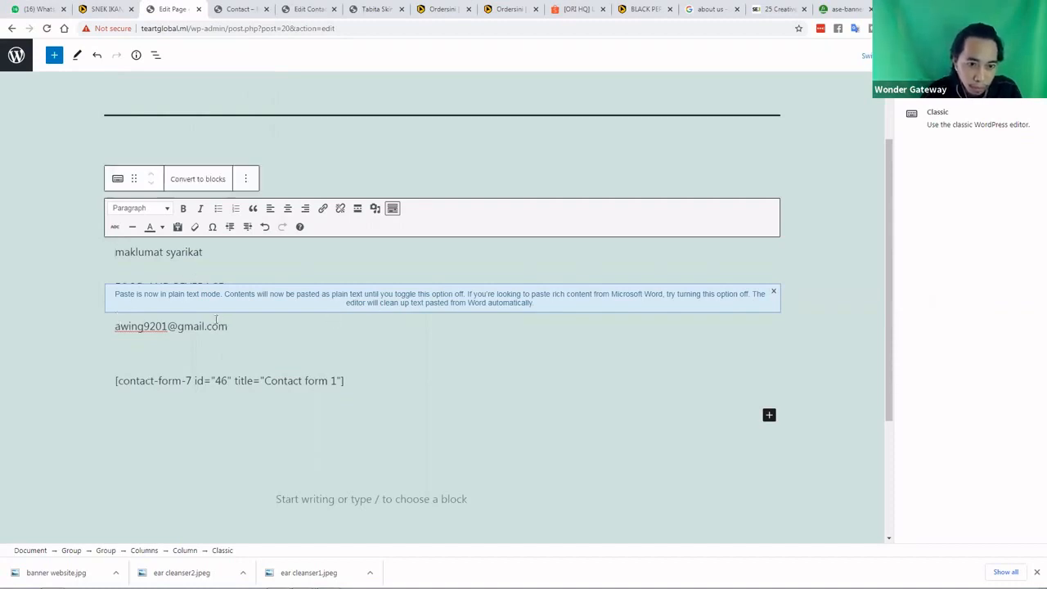
click(117, 319)
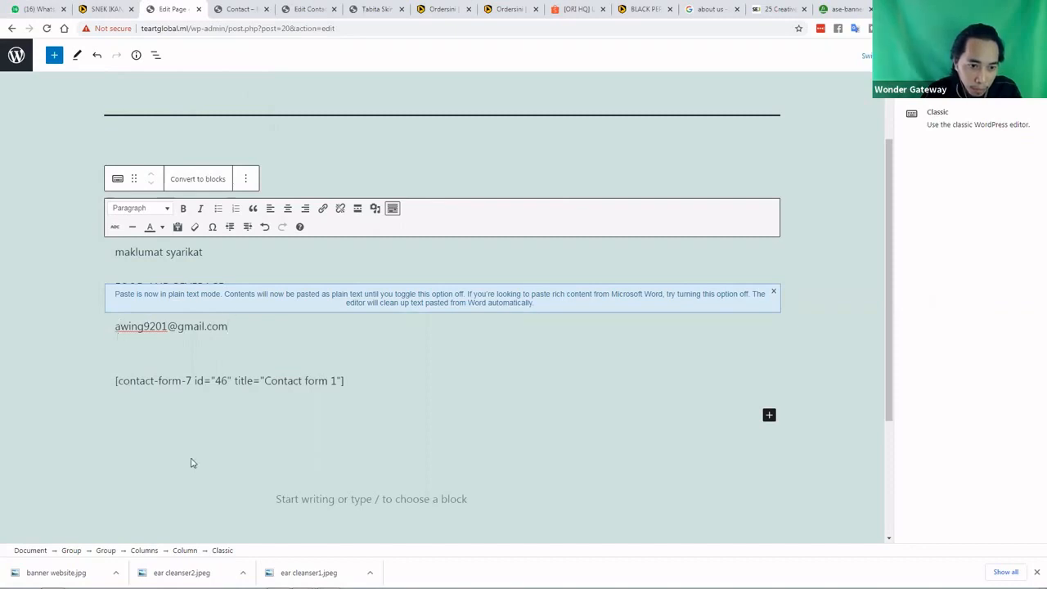
right_click(117, 327)
click(232, 322)
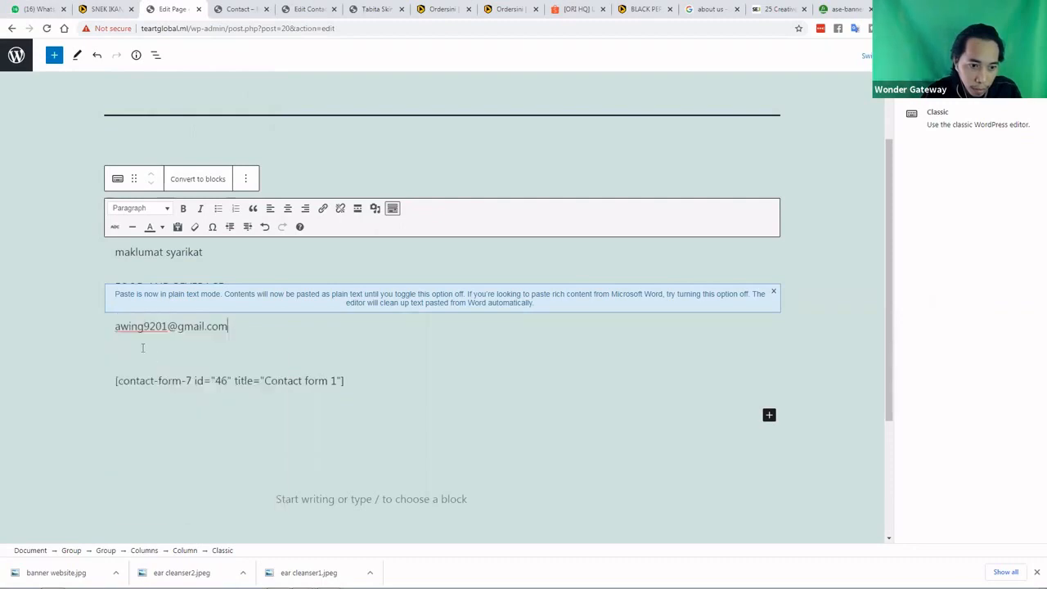
click(126, 345)
right_click(126, 345)
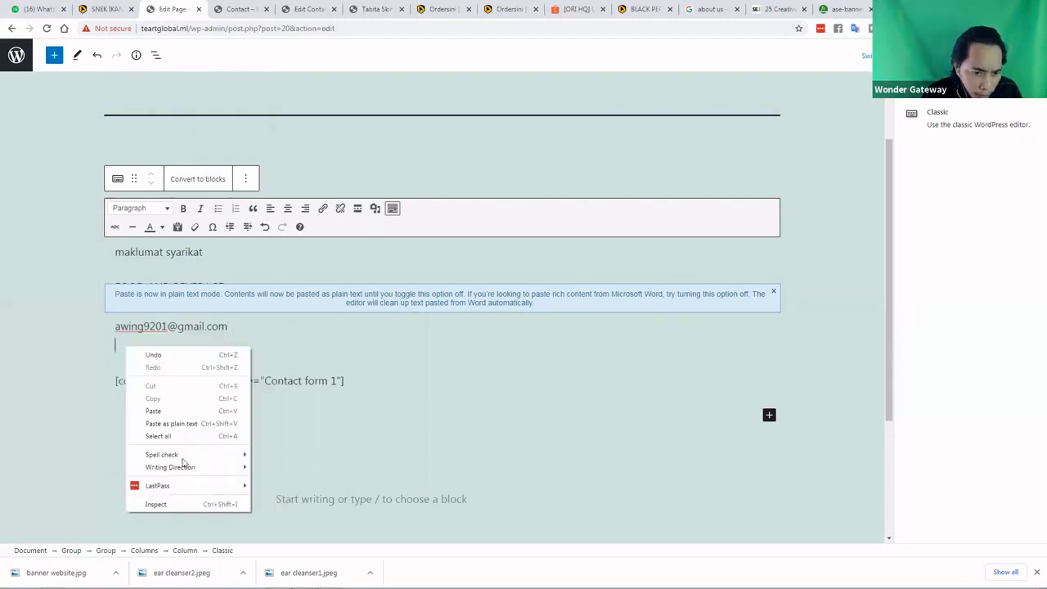
click(175, 427)
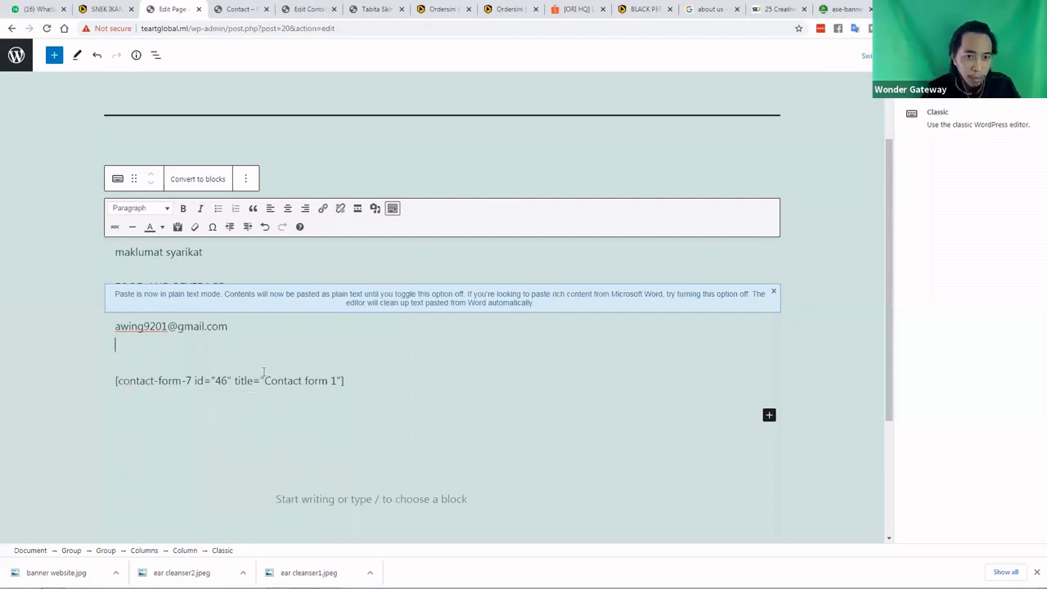
key(ctrl+v)
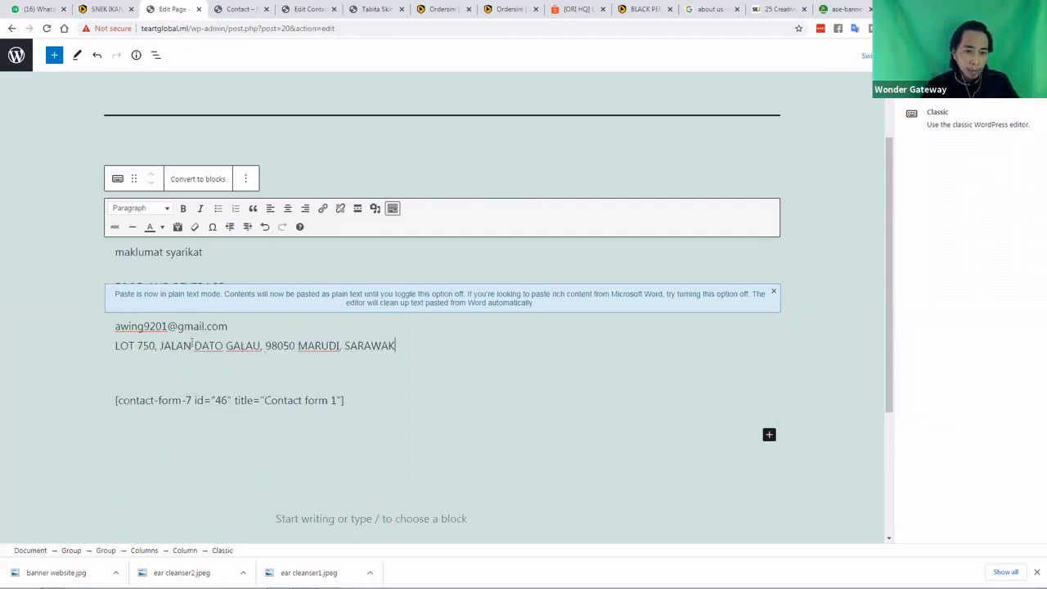
Move the e-mail below the address, with a blank line above it
triple_click(120, 328)
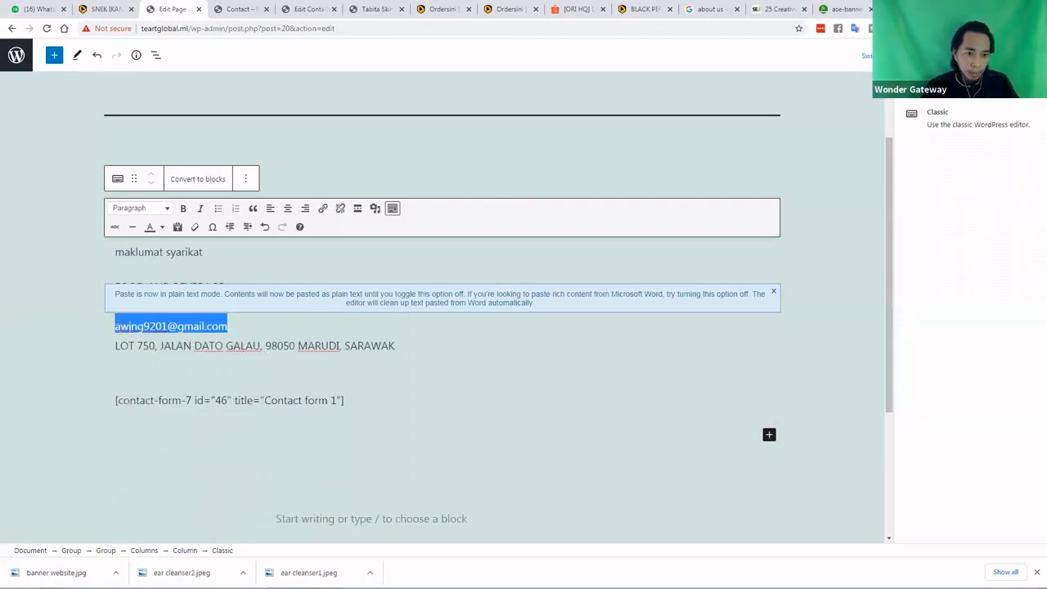
drag(116, 329, 211, 365)
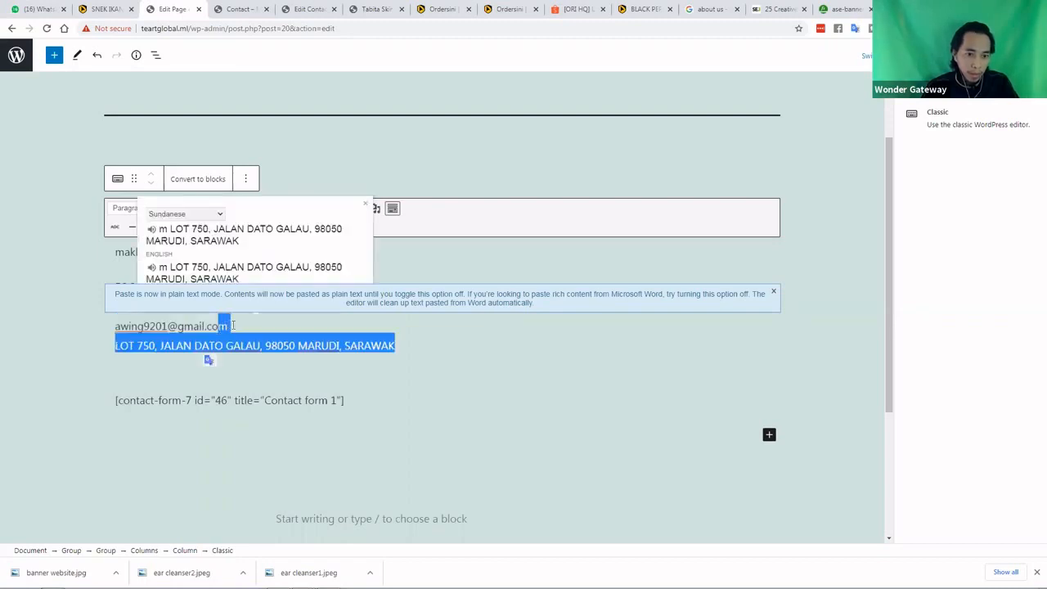
drag(229, 326, 115, 328)
key(ctrl+c)
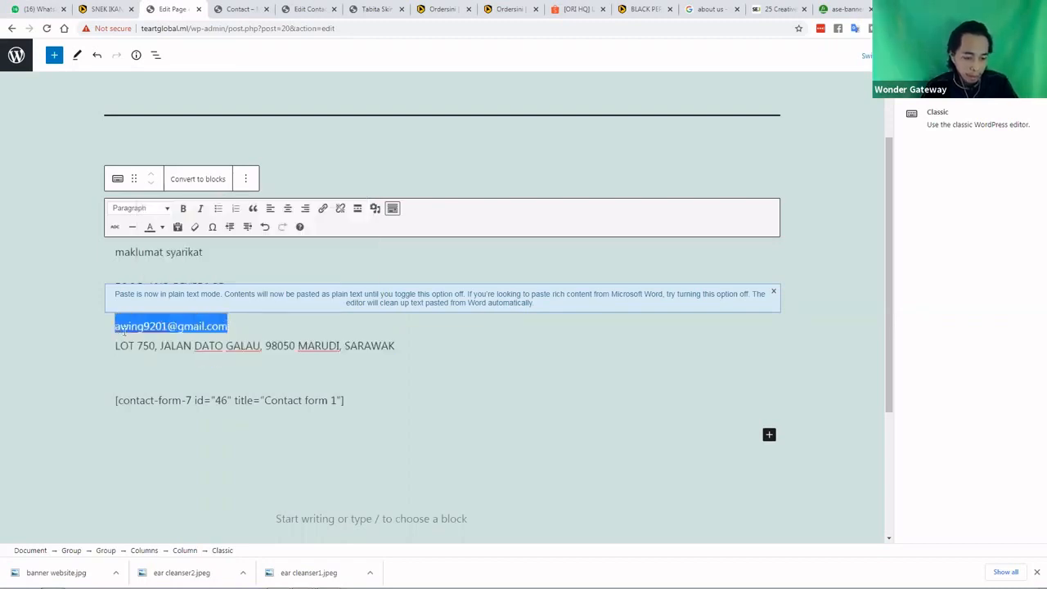
key(BackSpace)
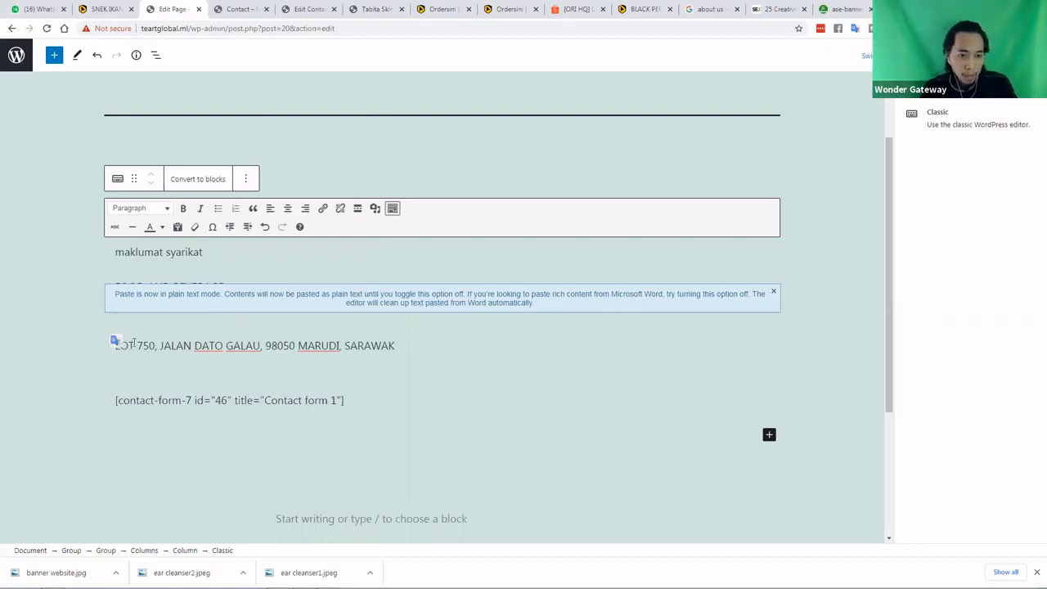
key(BackSpace)
key(BackSpace)
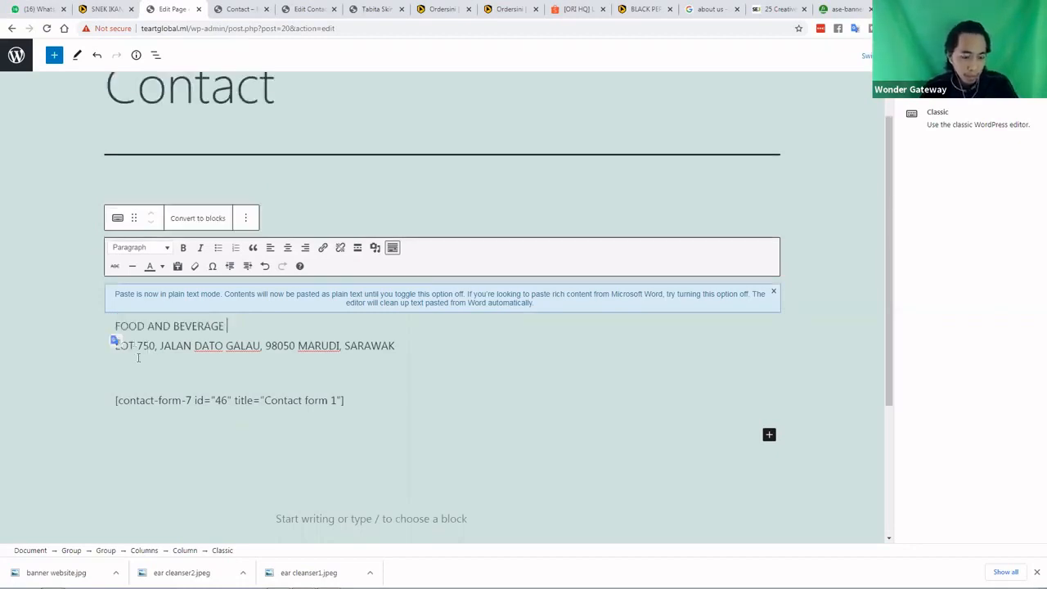
click(178, 362)
key(ctrl+v)
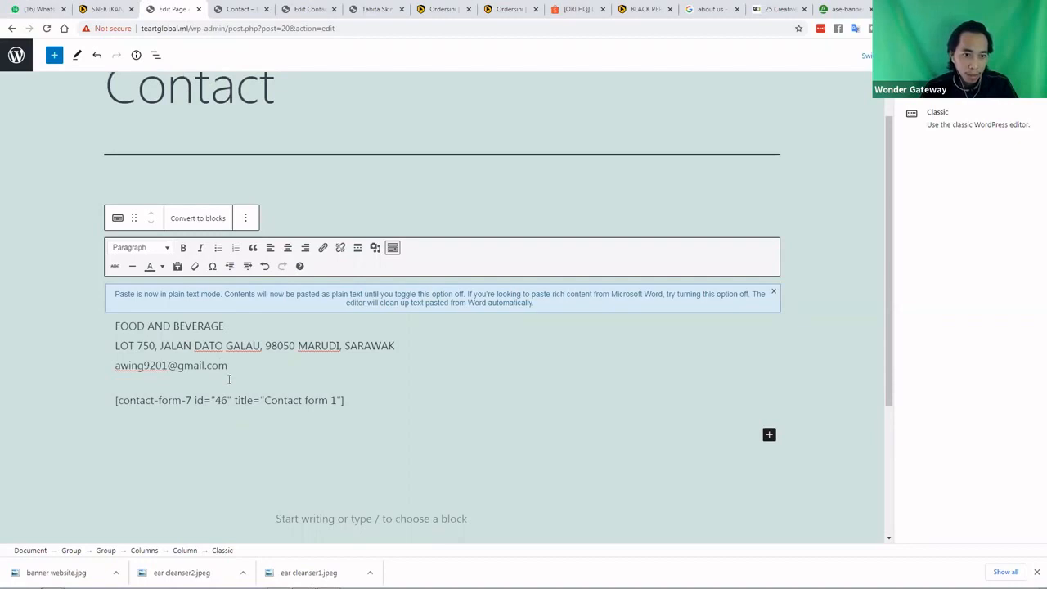
click(117, 366)
key(Return)
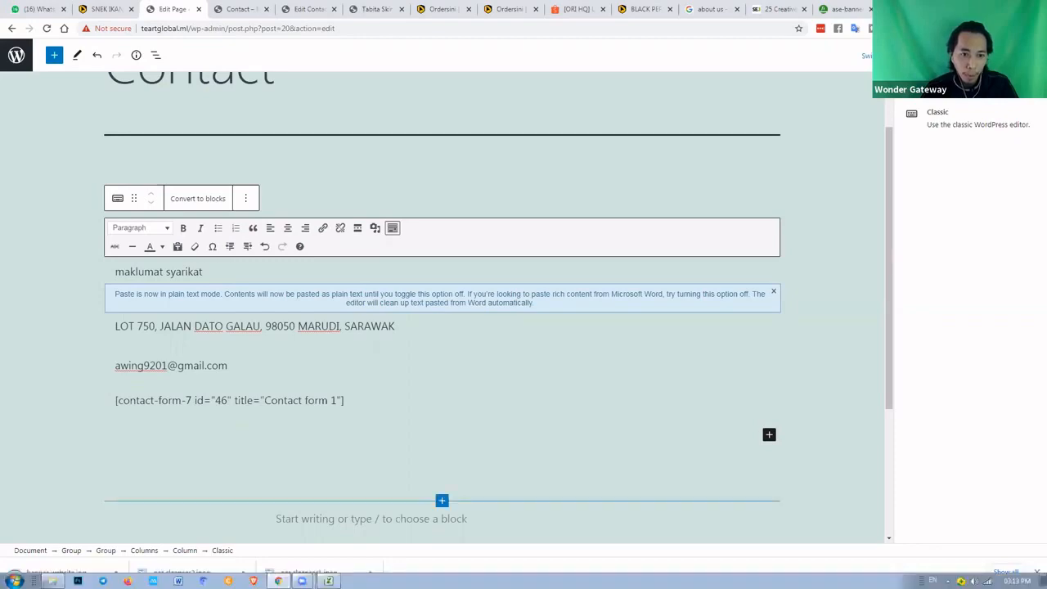
Copy the phone number from Excel cell C12 and return to WordPress
key(alt+Tab)
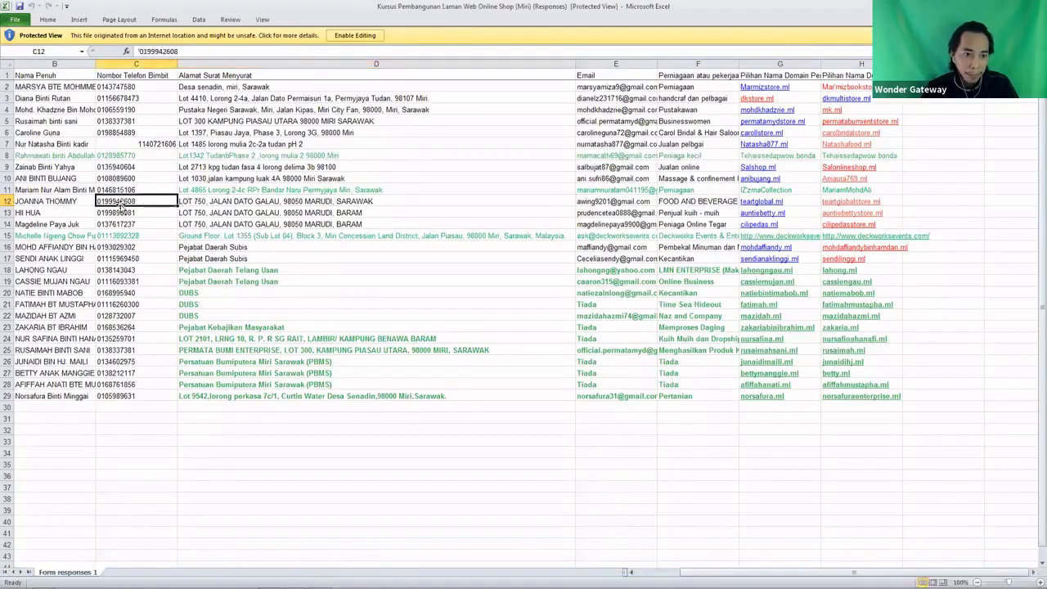
right_click(121, 206)
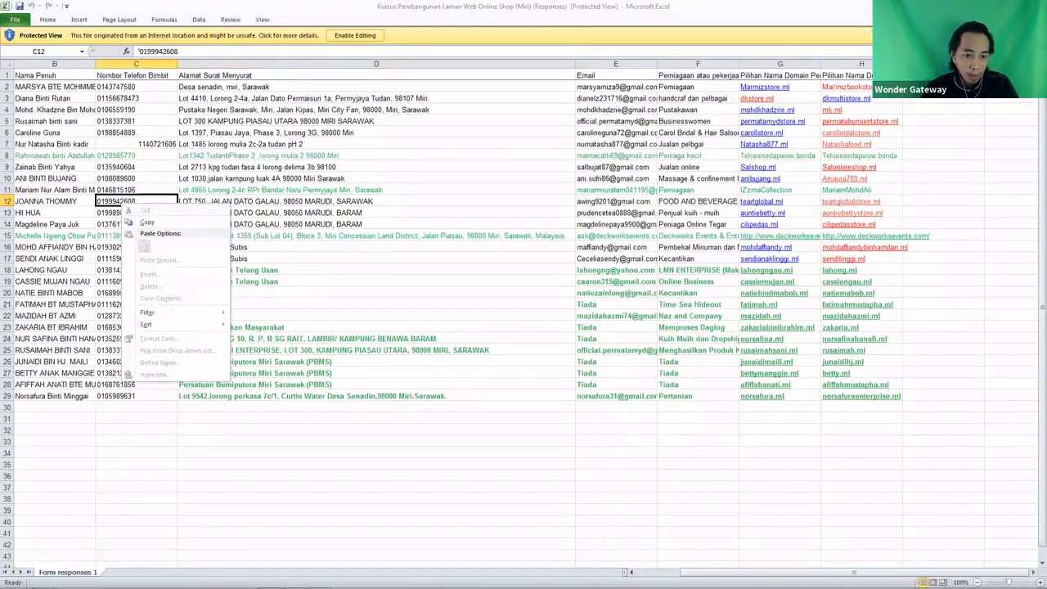
click(145, 221)
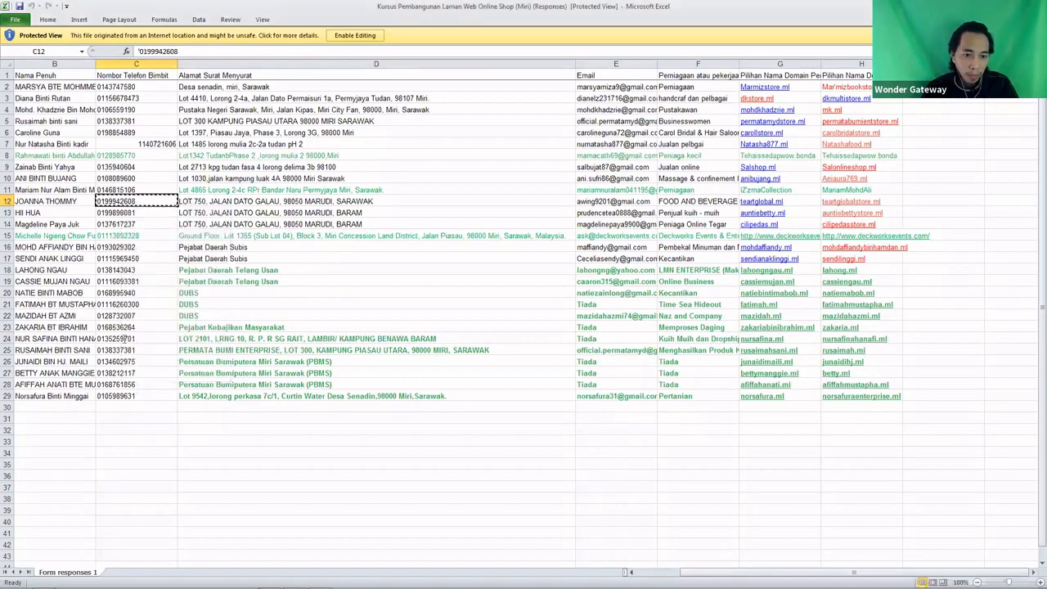
key(alt+Tab)
Paste the phone number as plain text, replacing the table-formatted paste
right_click(125, 352)
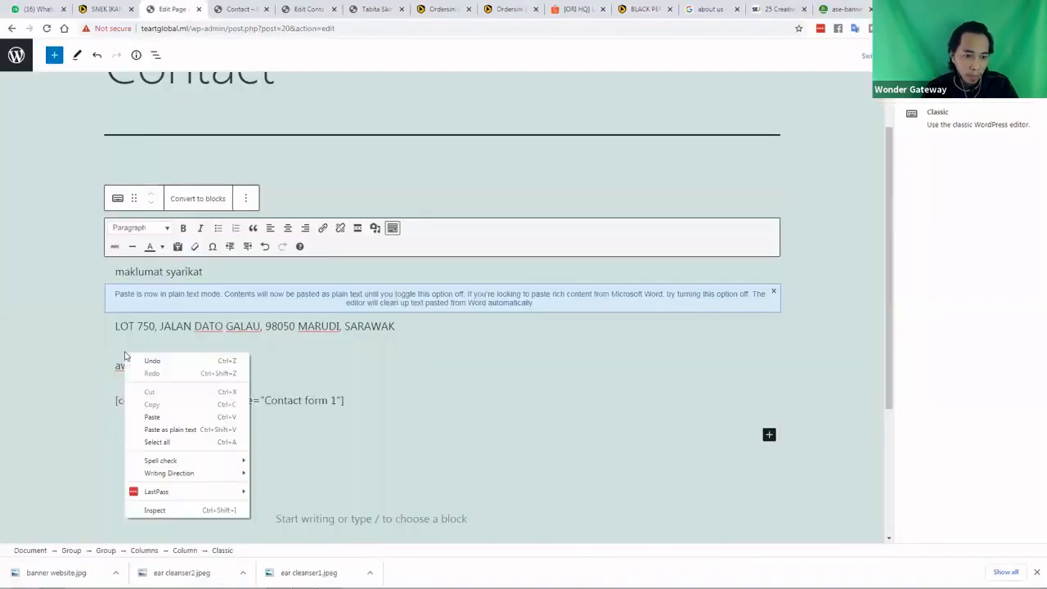
click(152, 418)
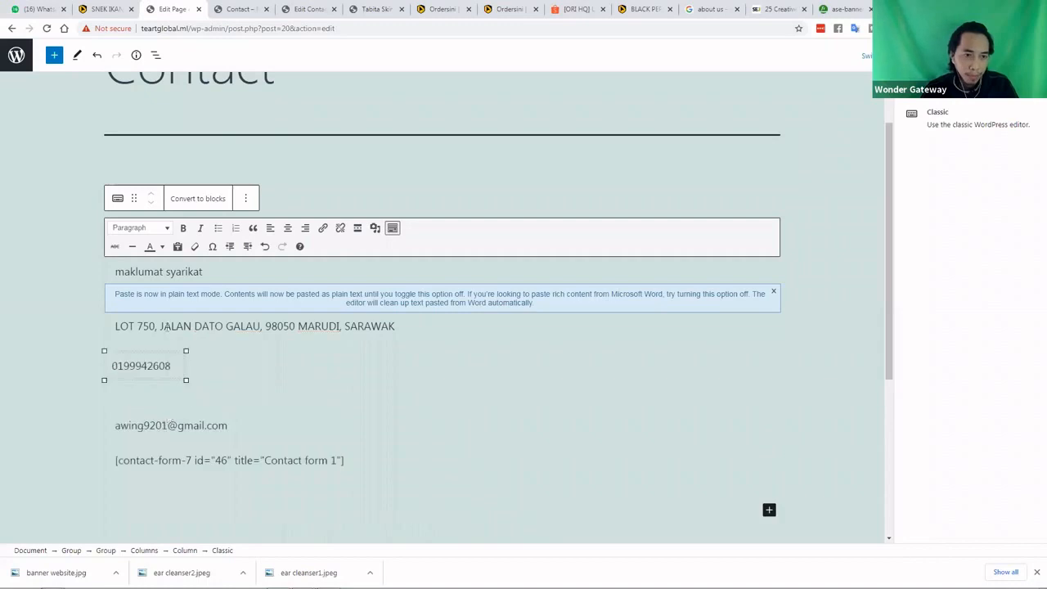
click(97, 61)
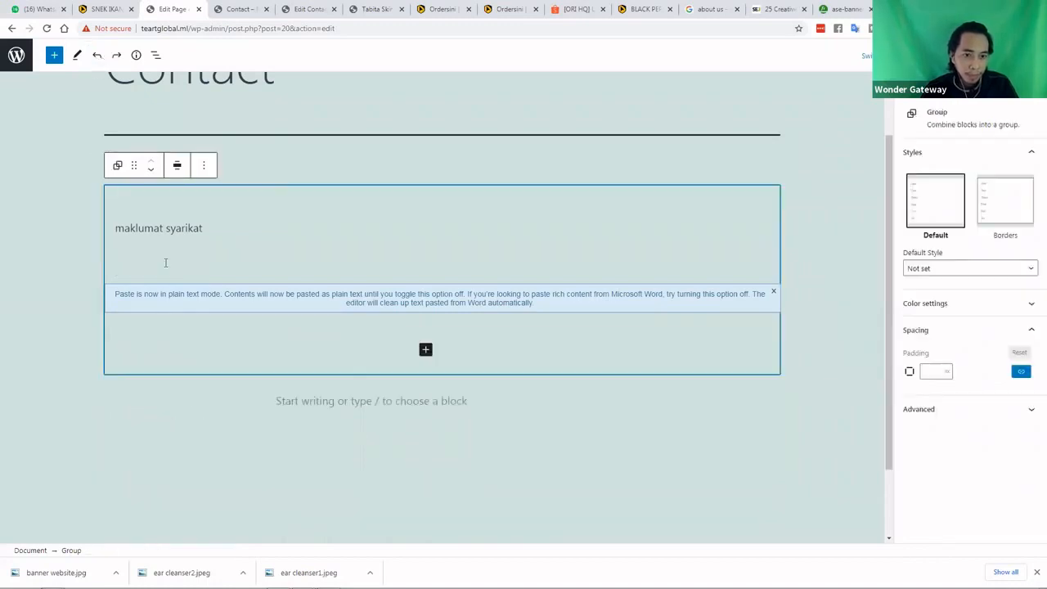
click(117, 58)
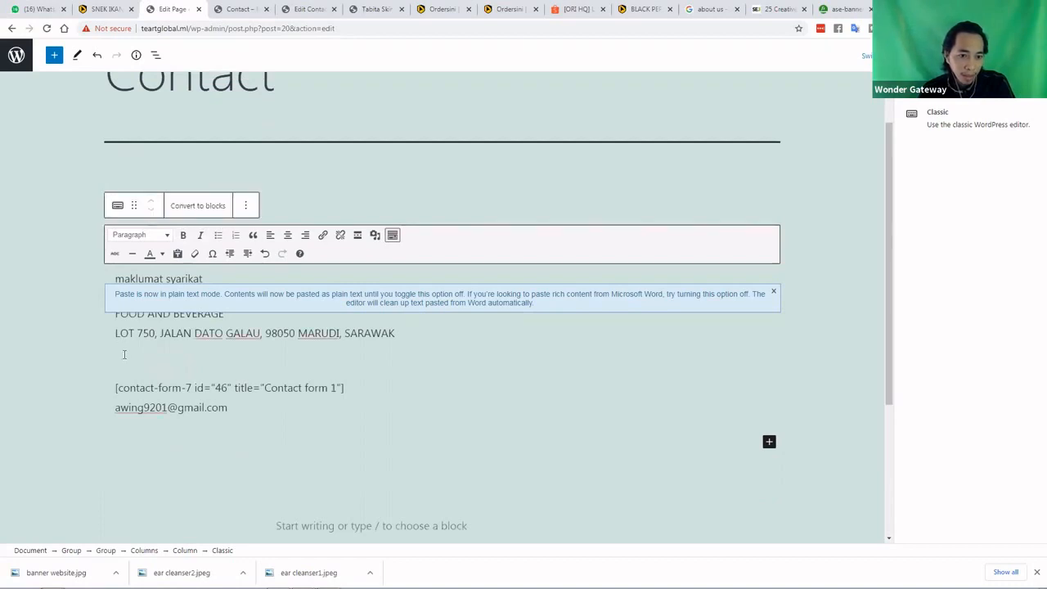
right_click(119, 365)
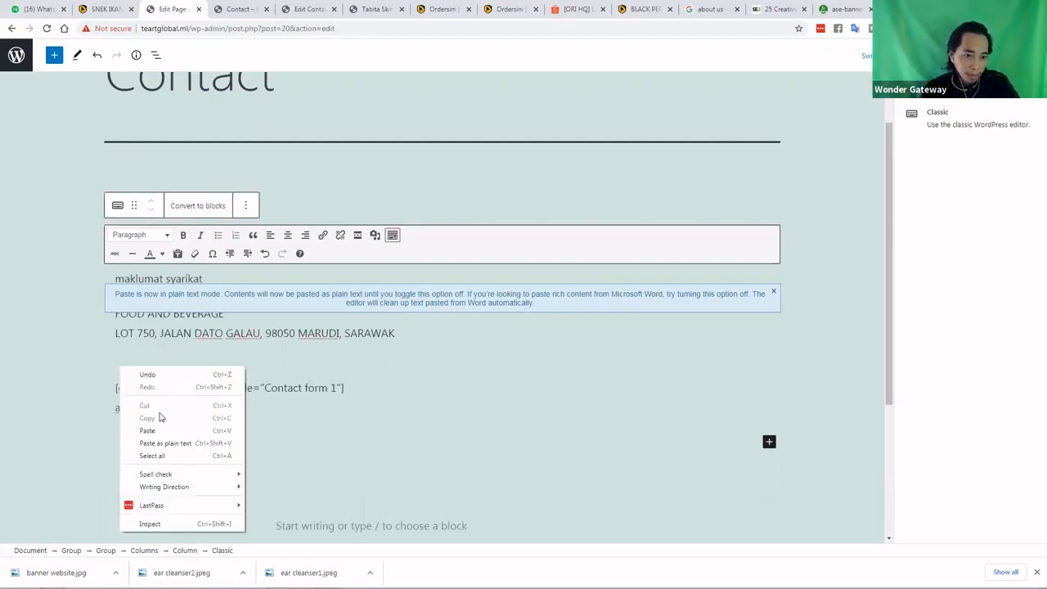
click(172, 446)
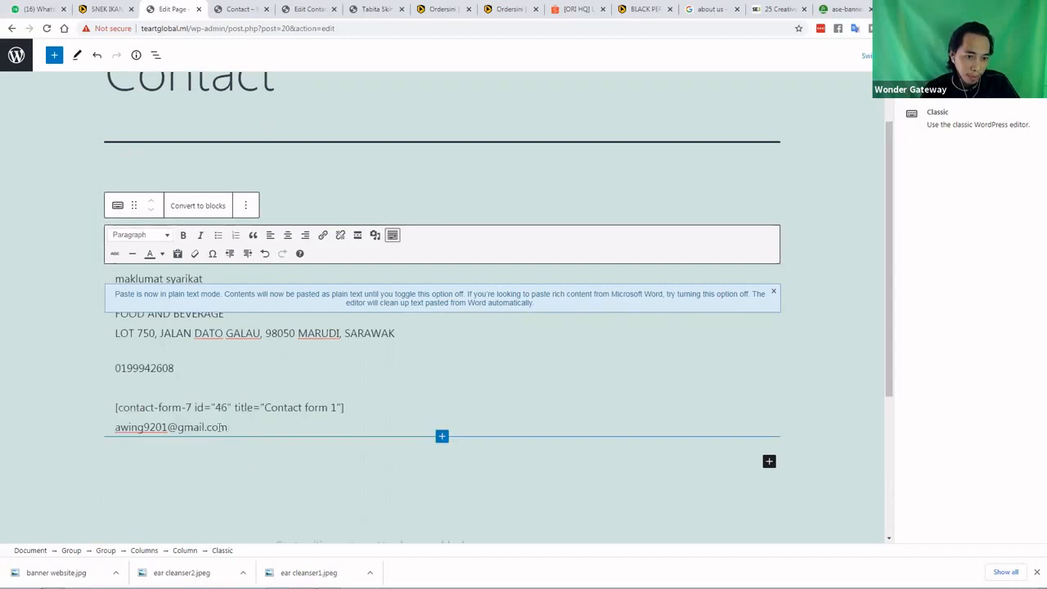
Re-paste the e-mail as plain text and put the phone number on its own line
drag(225, 427, 115, 429)
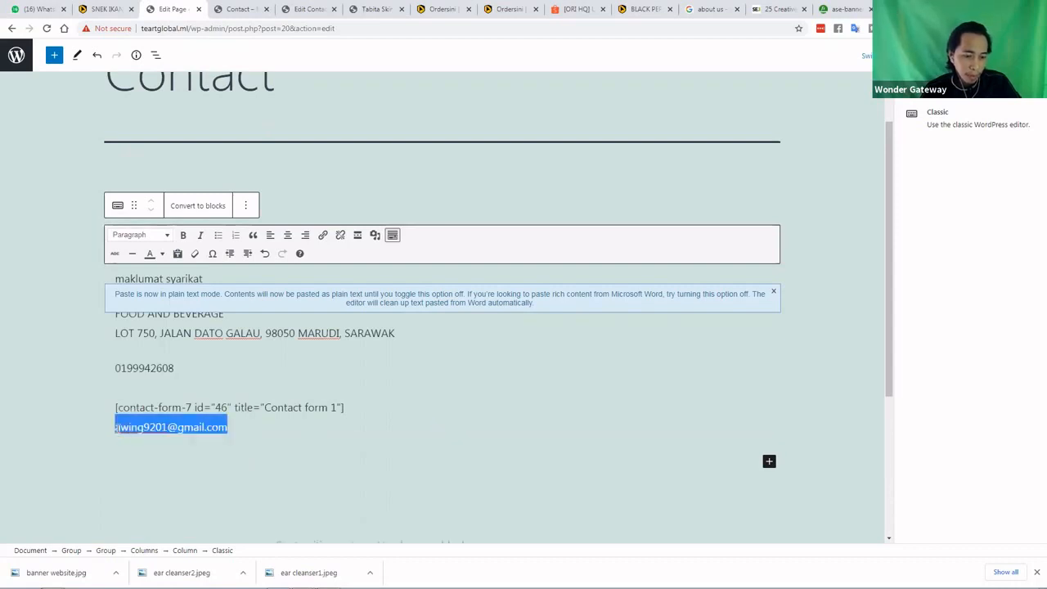
key(BackSpace)
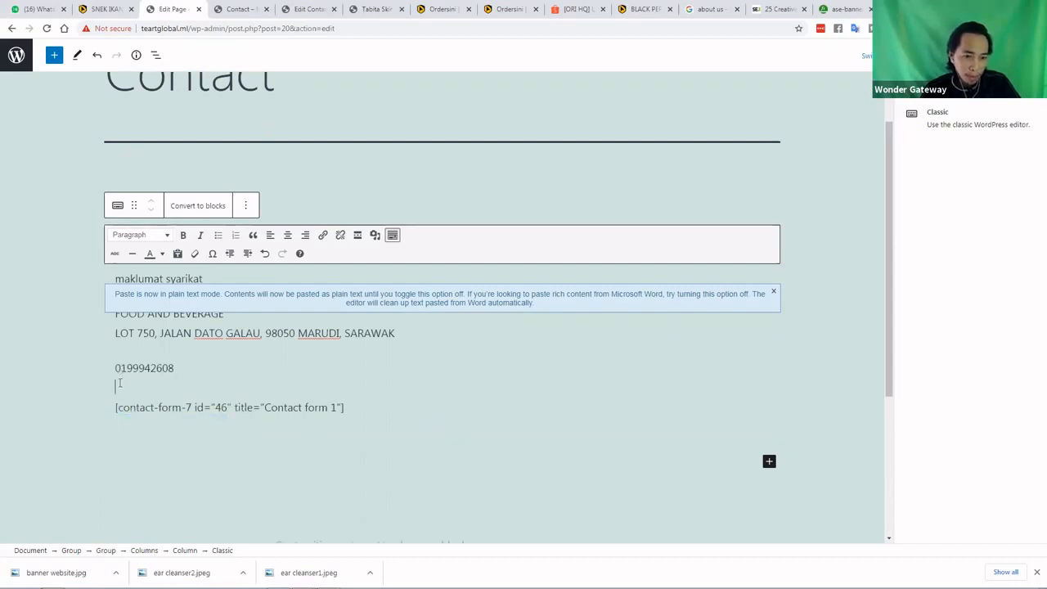
right_click(120, 382)
click(159, 456)
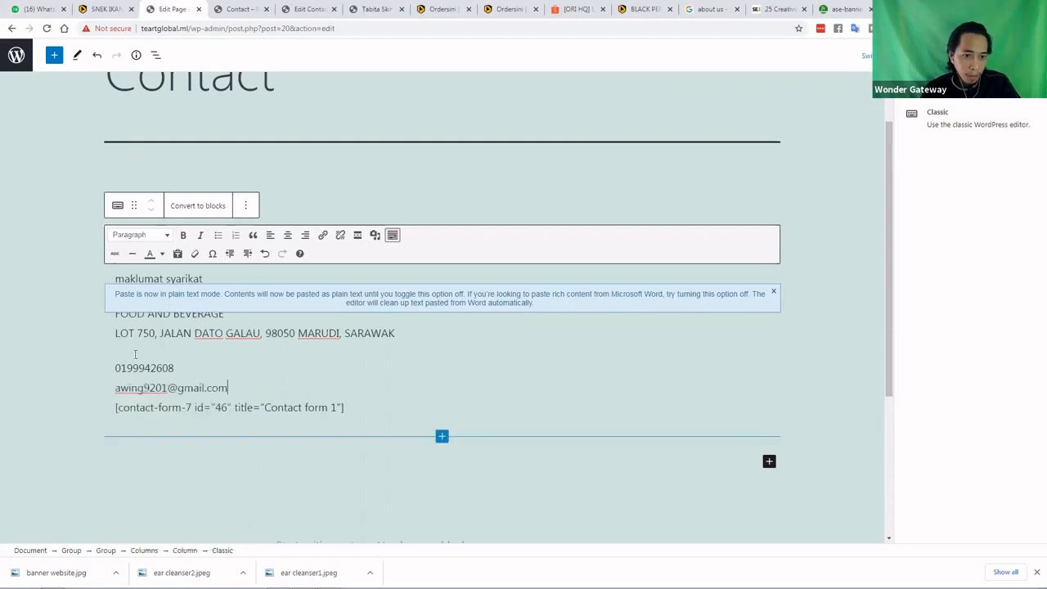
click(127, 354)
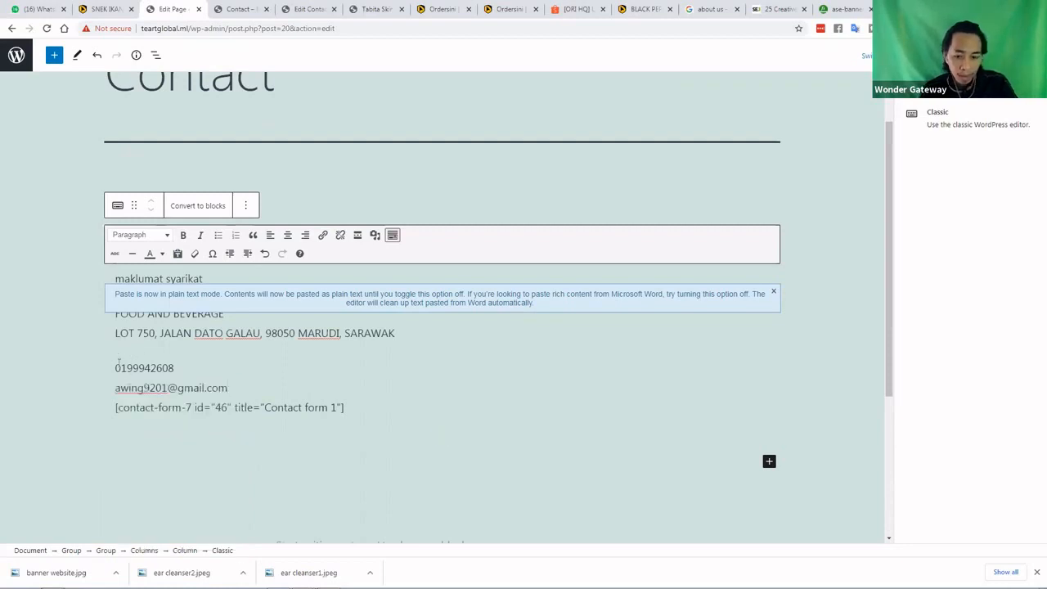
key(BackSpace)
key(BackSpace)
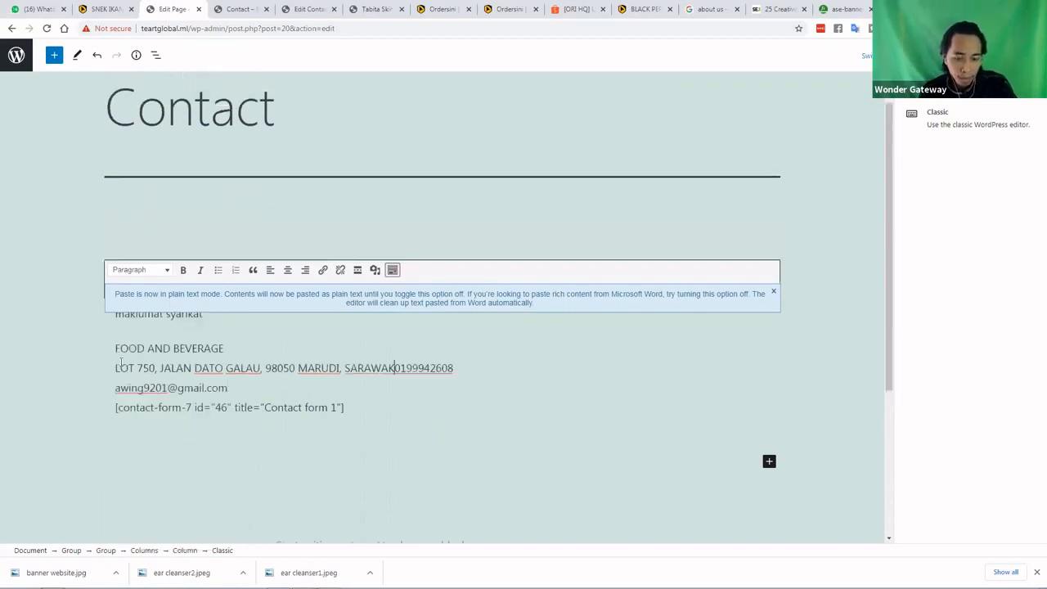
key(Return)
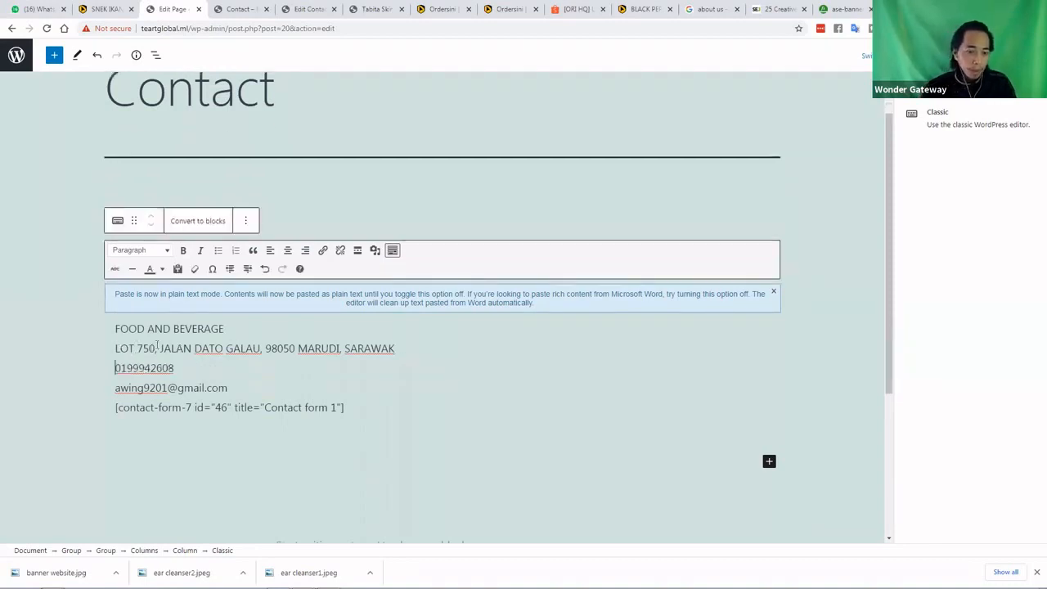
Add 'TearT Global -' before FOOD AND BEVERAGE and capitalise 'Maklumat'
click(117, 328)
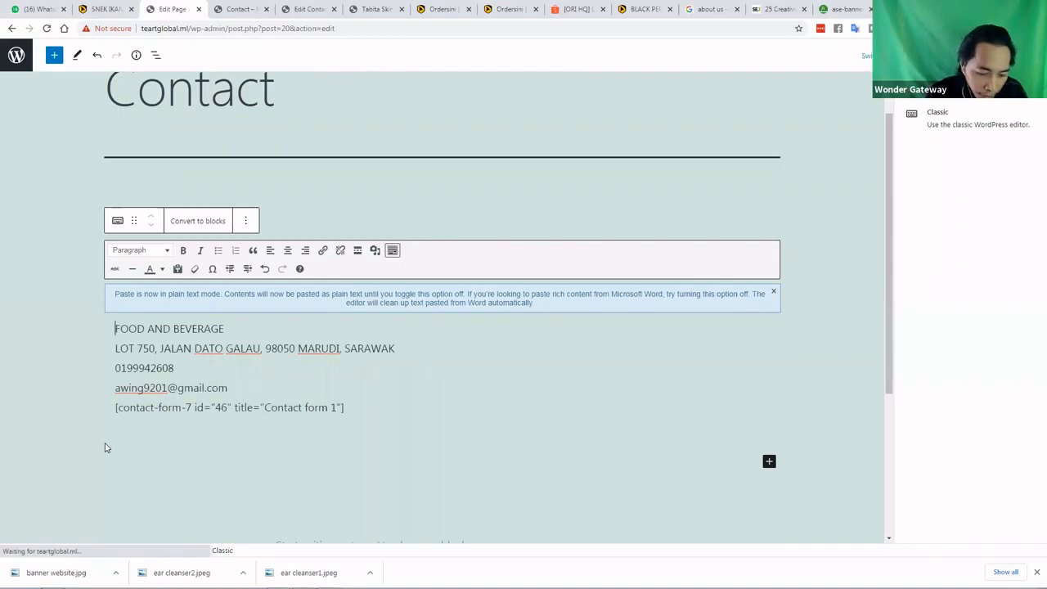
text(Tea)
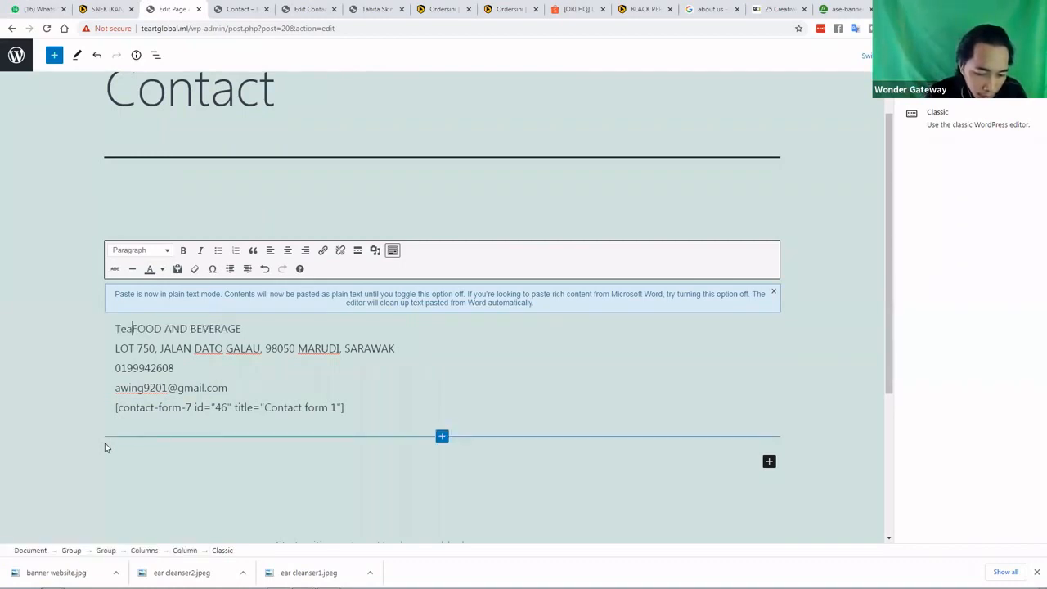
text(r)
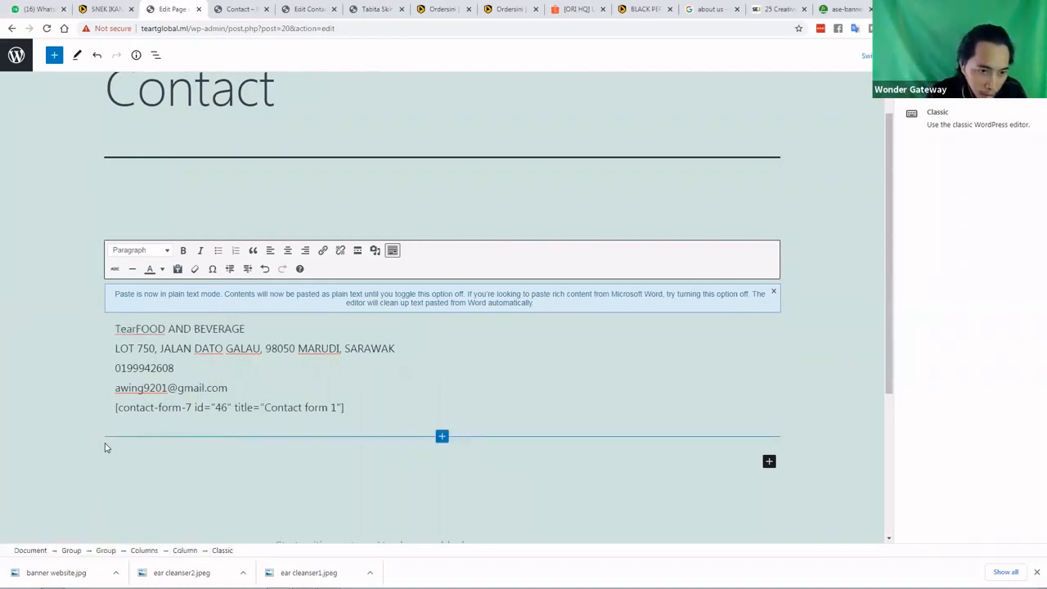
text(T)
text( Gl)
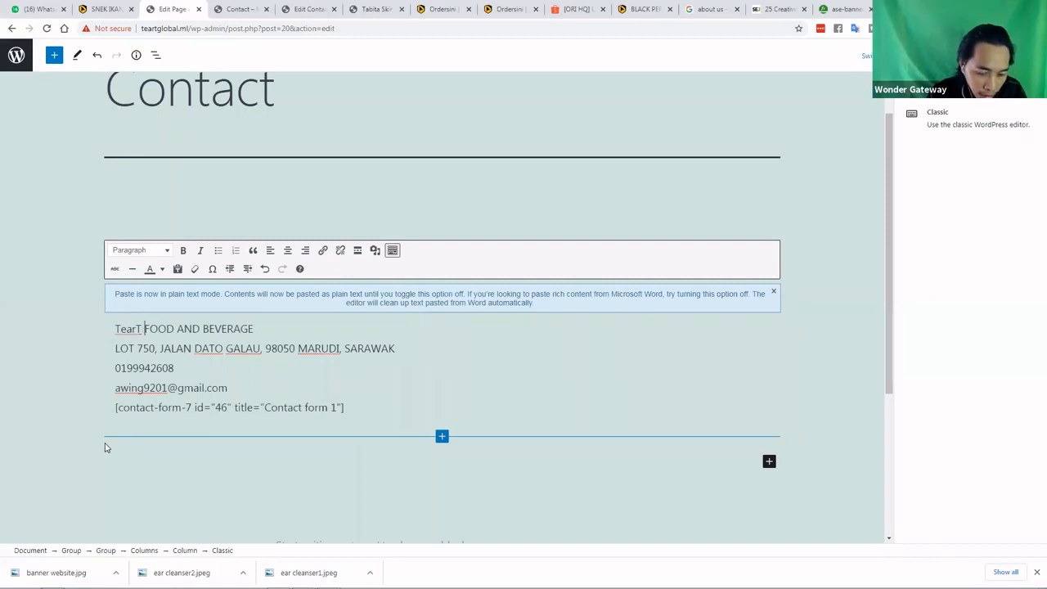
text(obal)
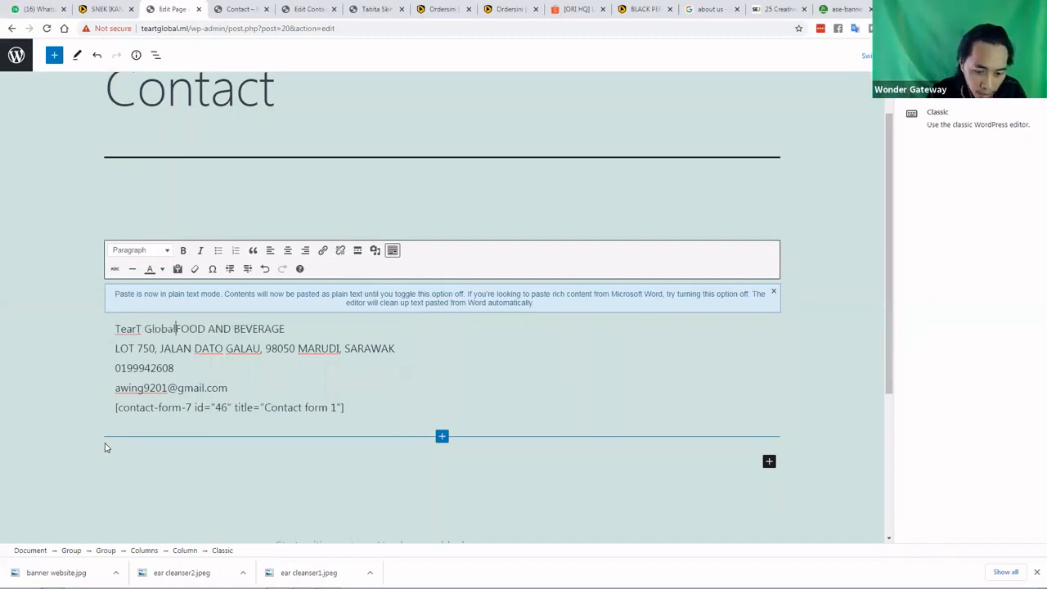
text( -)
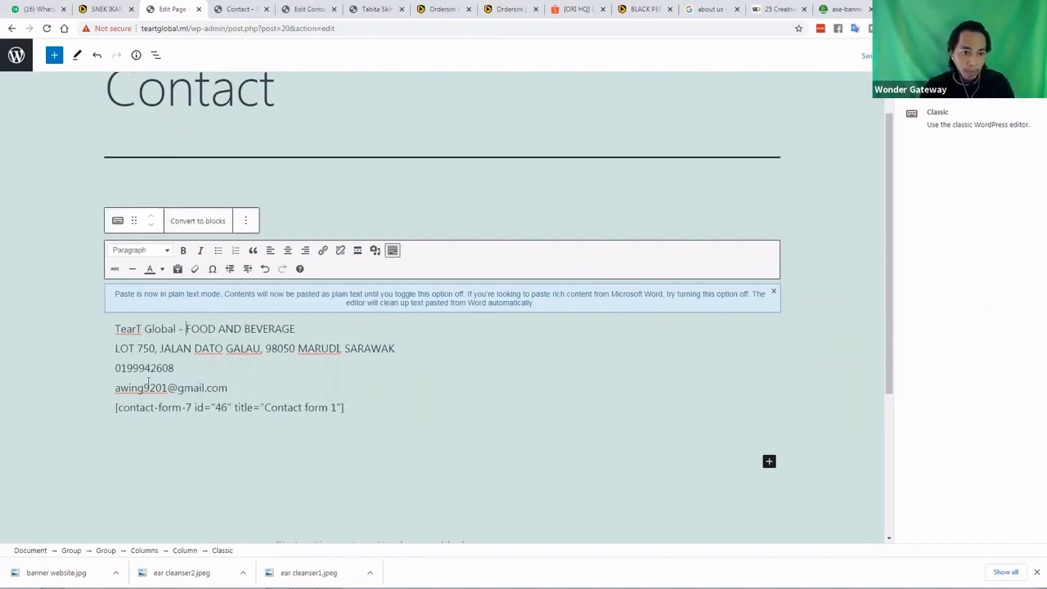
scroll(123, 349, up, 1)
key(shift+Right)
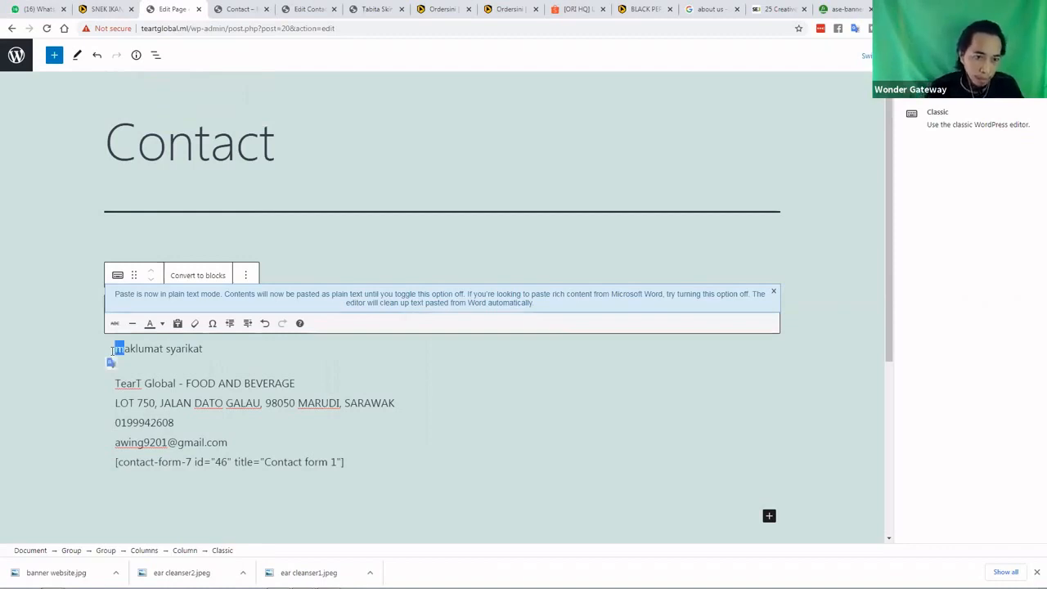
text(M)
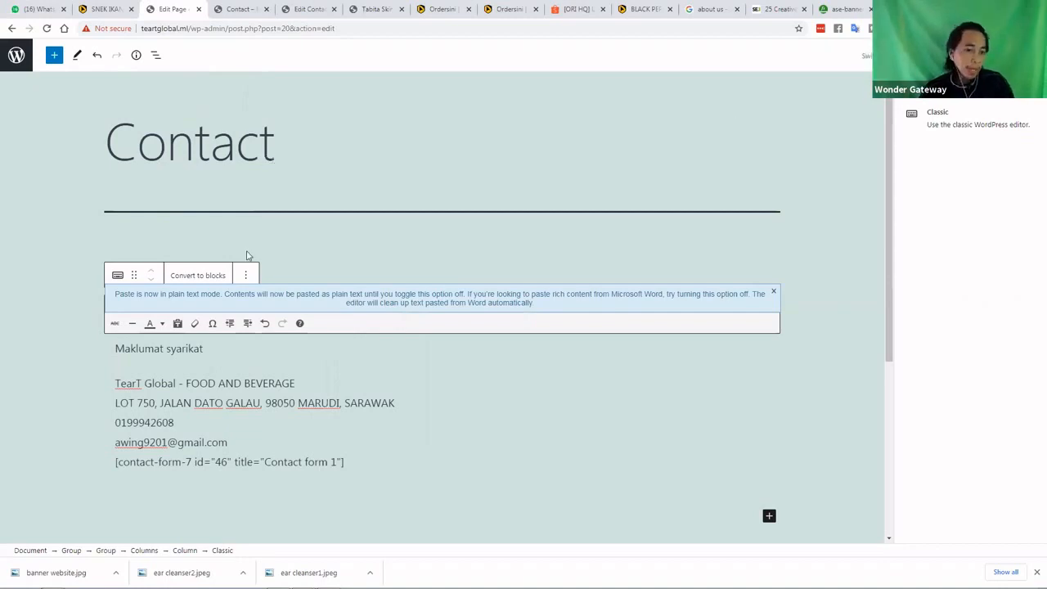
Reload the Contact preview tab to check the latest text, then return to the editor
click(243, 11)
scroll(348, 202, up, 10)
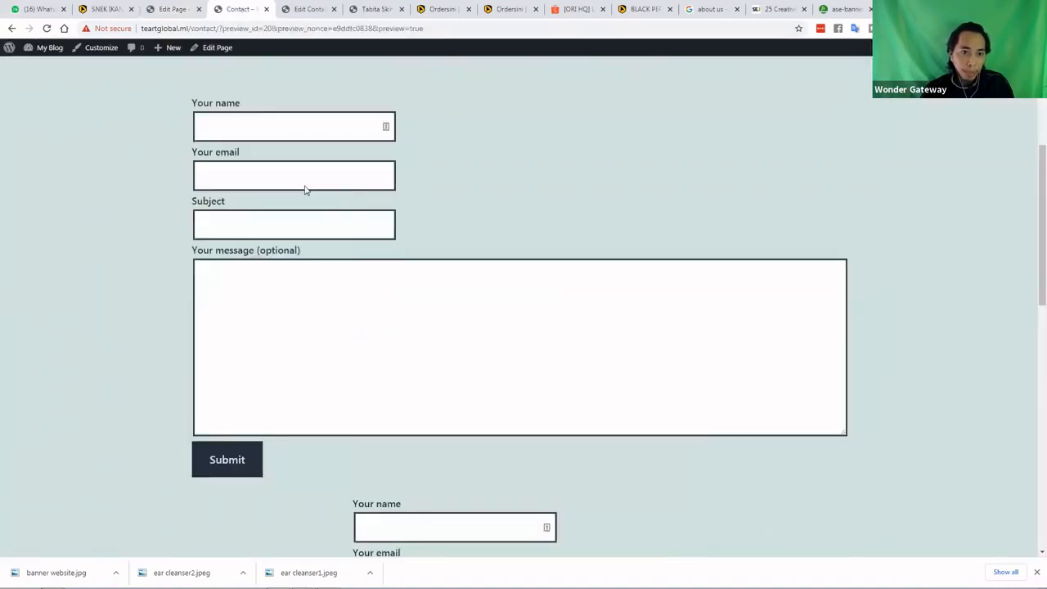
click(48, 30)
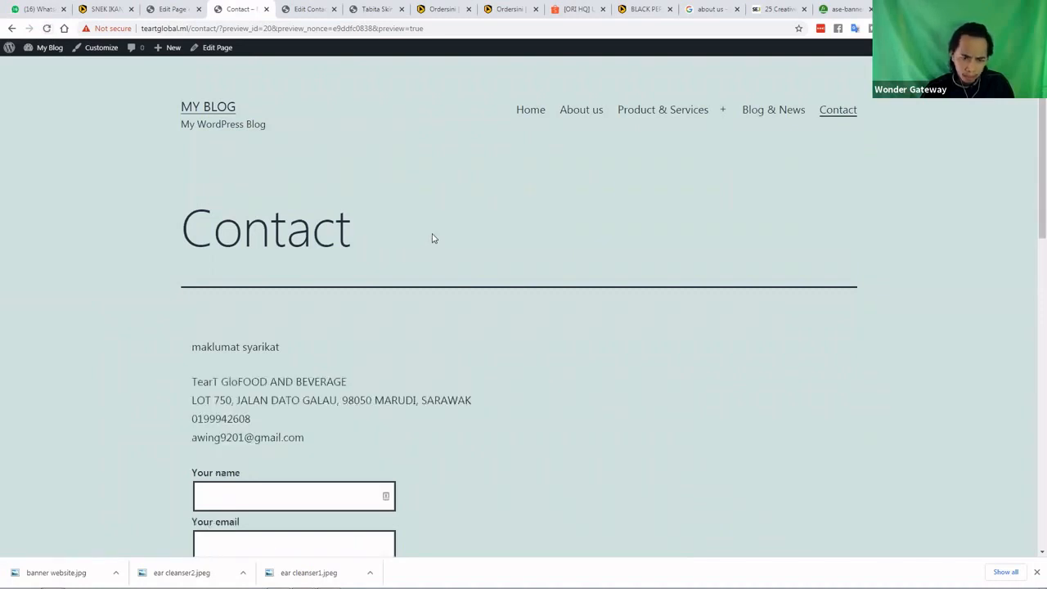
click(194, 12)
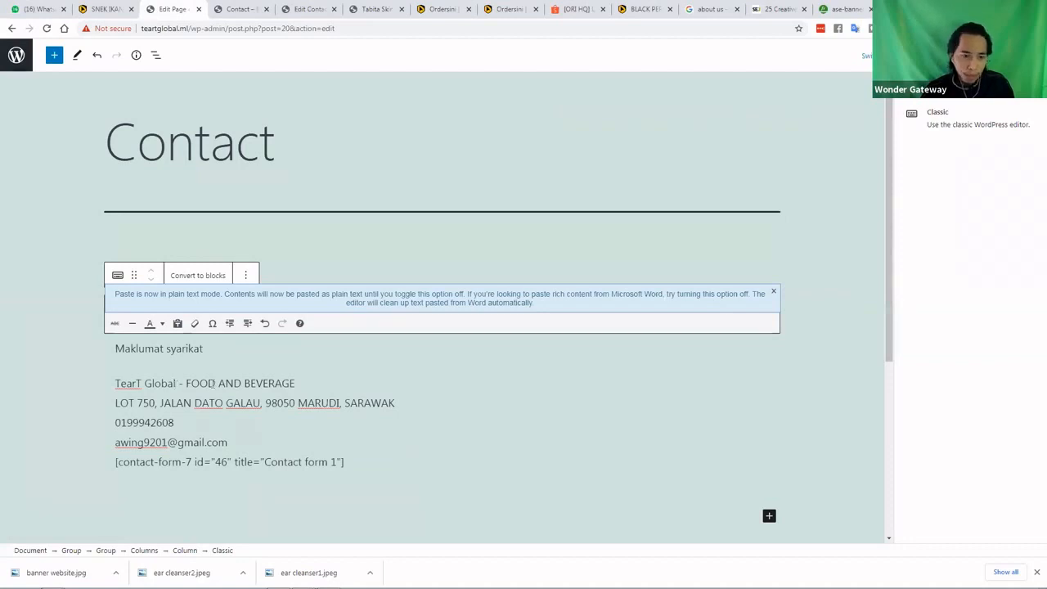
click(246, 8)
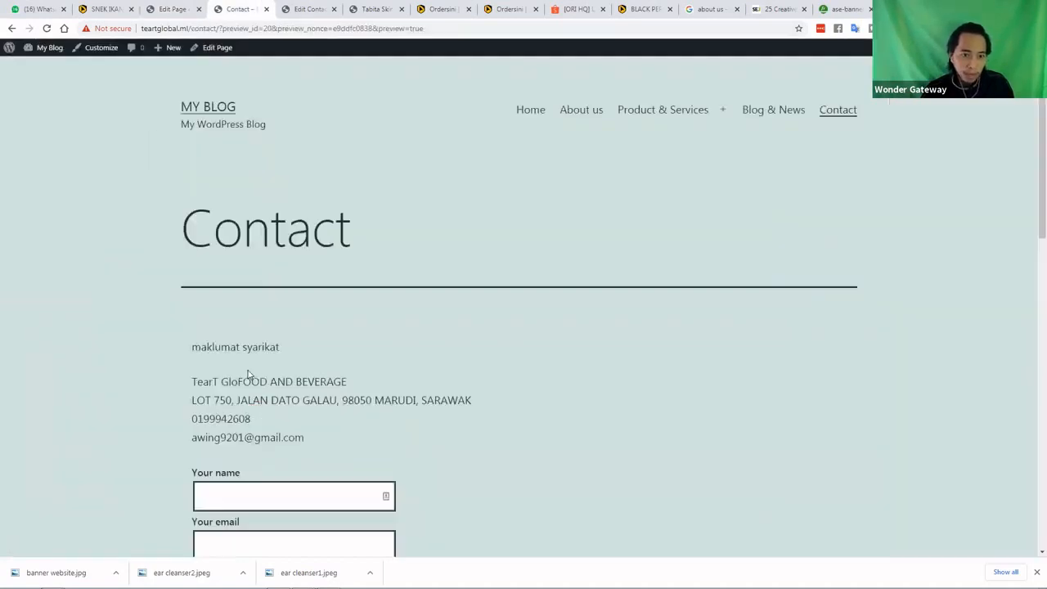
click(173, 9)
key(Right)
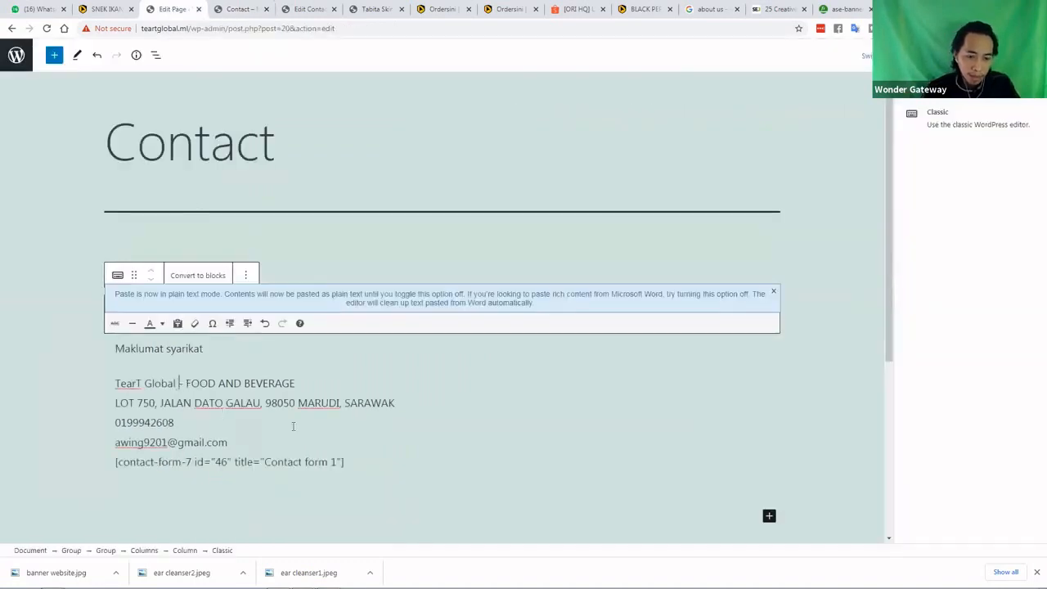
key(Right)
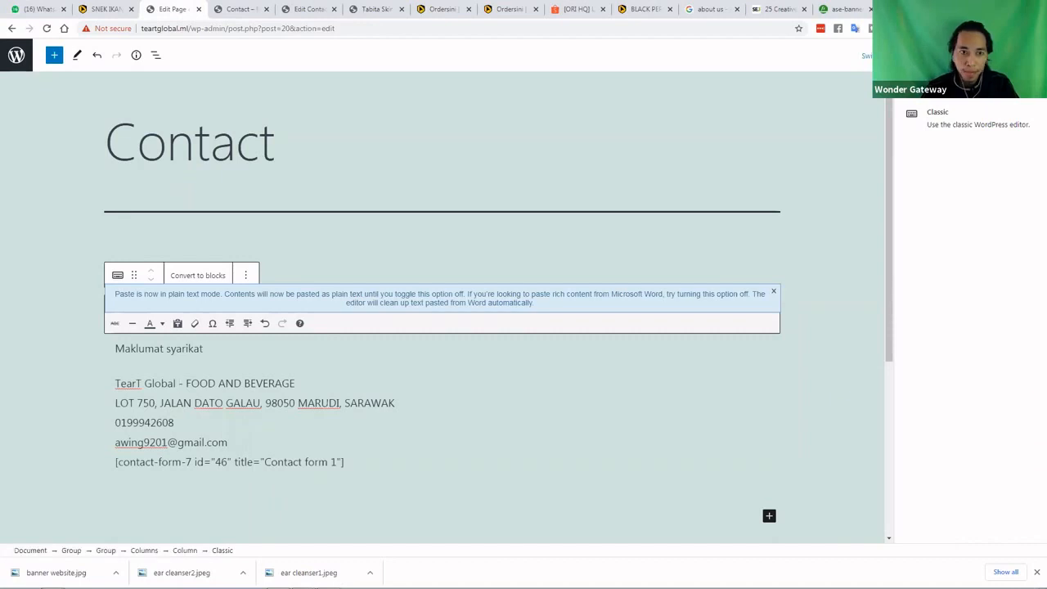
Update the page and preview it in a new tab, scrolling through the info and form
click(900, 55)
click(874, 157)
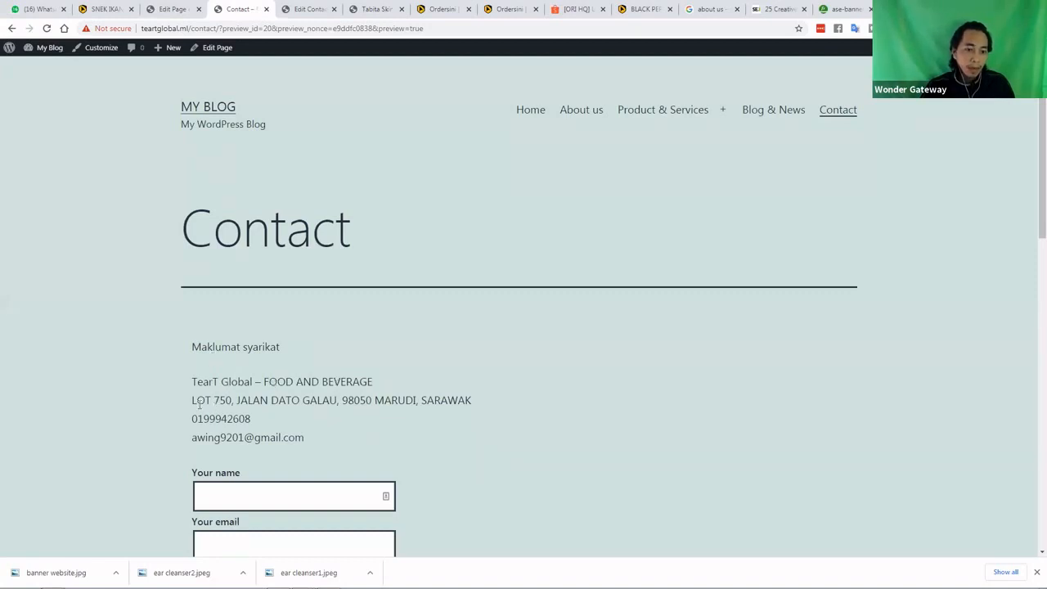
scroll(262, 307, down, 1)
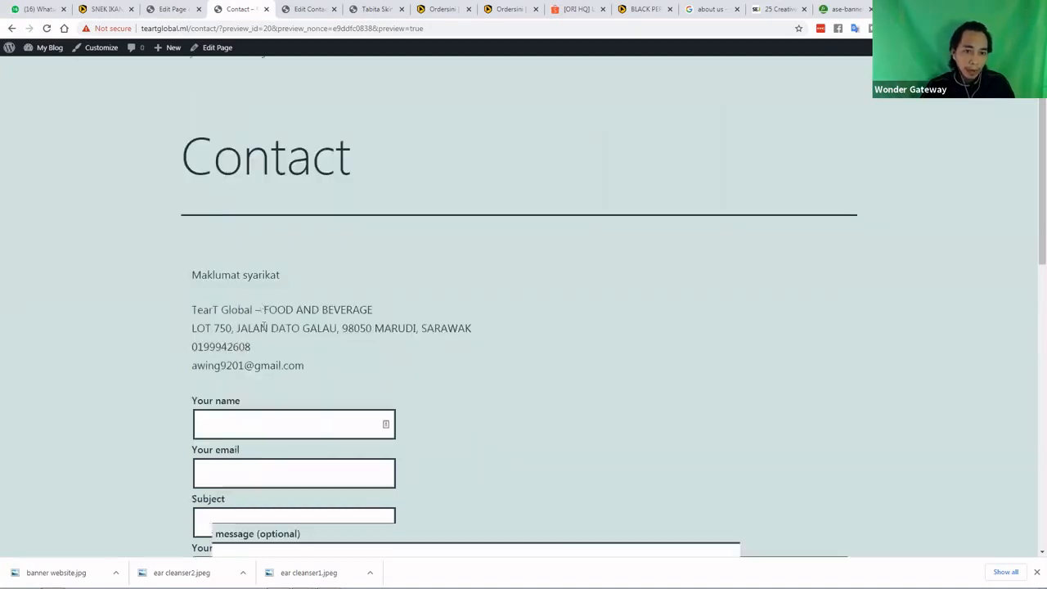
scroll(232, 285, down, 3)
click(233, 286)
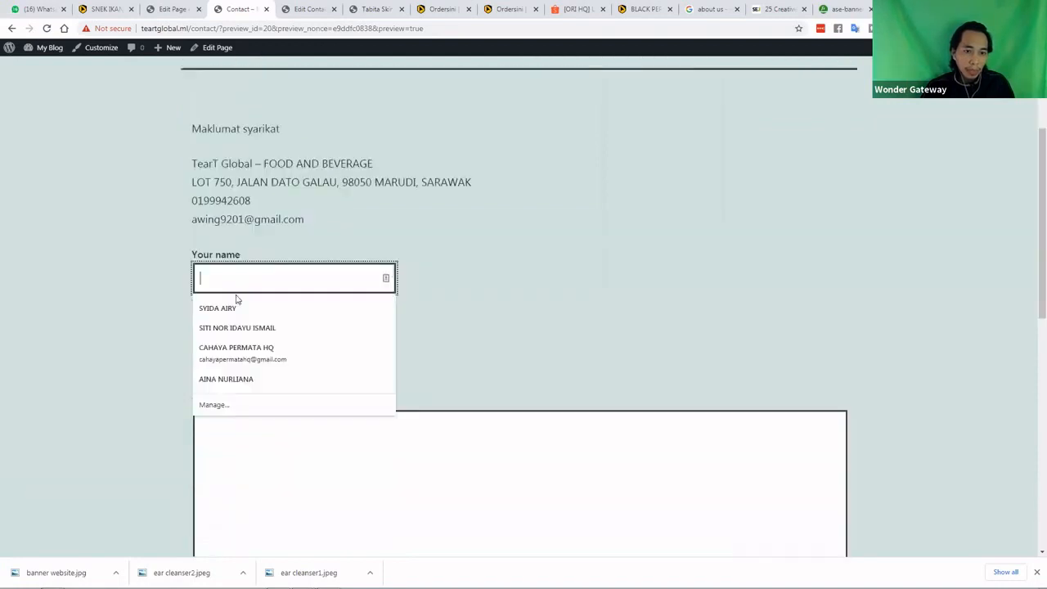
click(414, 285)
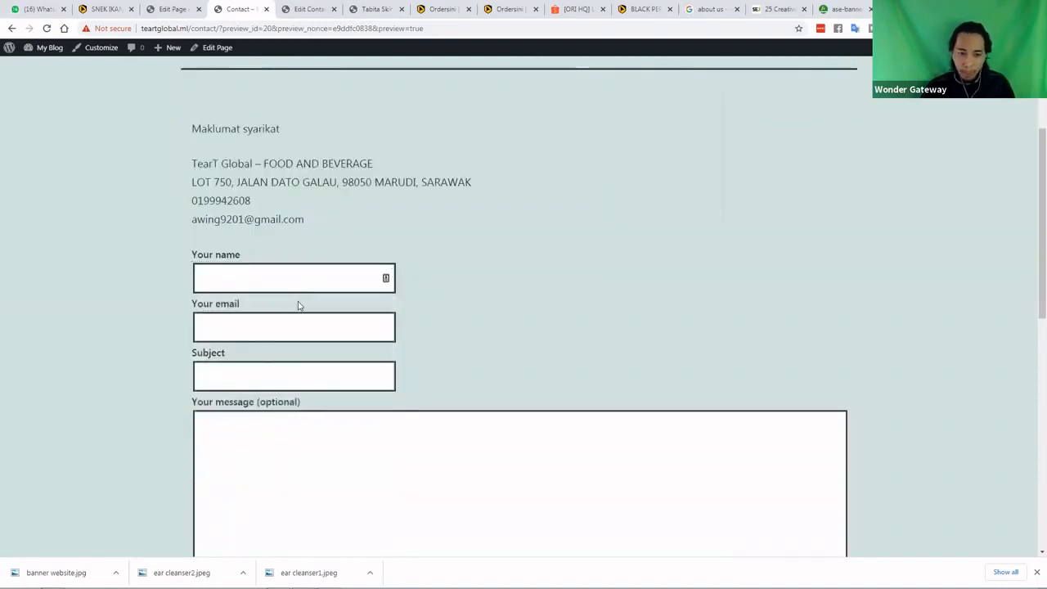
scroll(287, 324, down, 1)
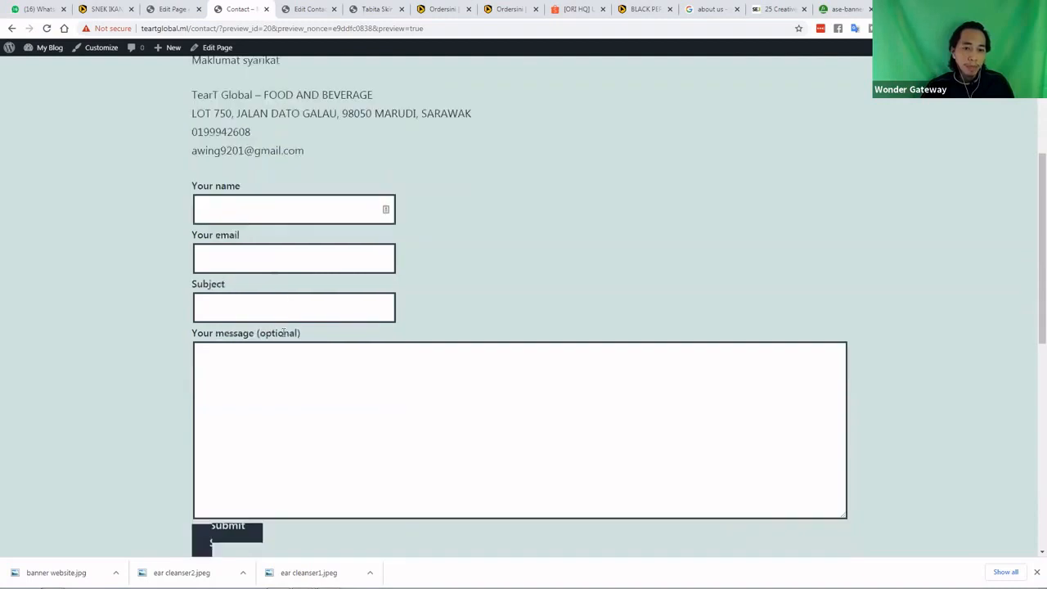
scroll(282, 344, down, 1)
scroll(254, 350, down, 2)
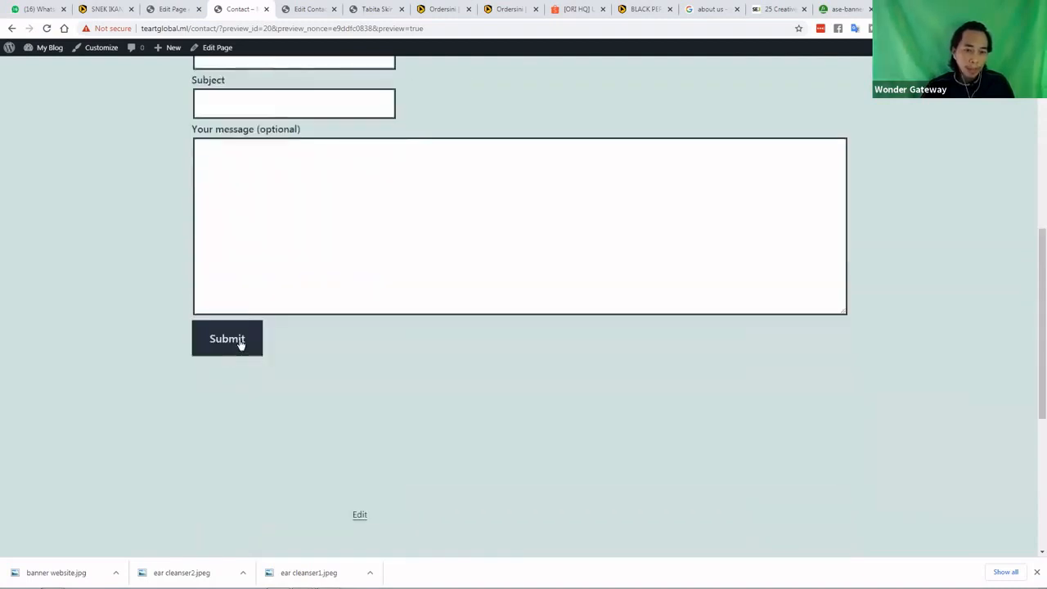
scroll(249, 307, up, 4)
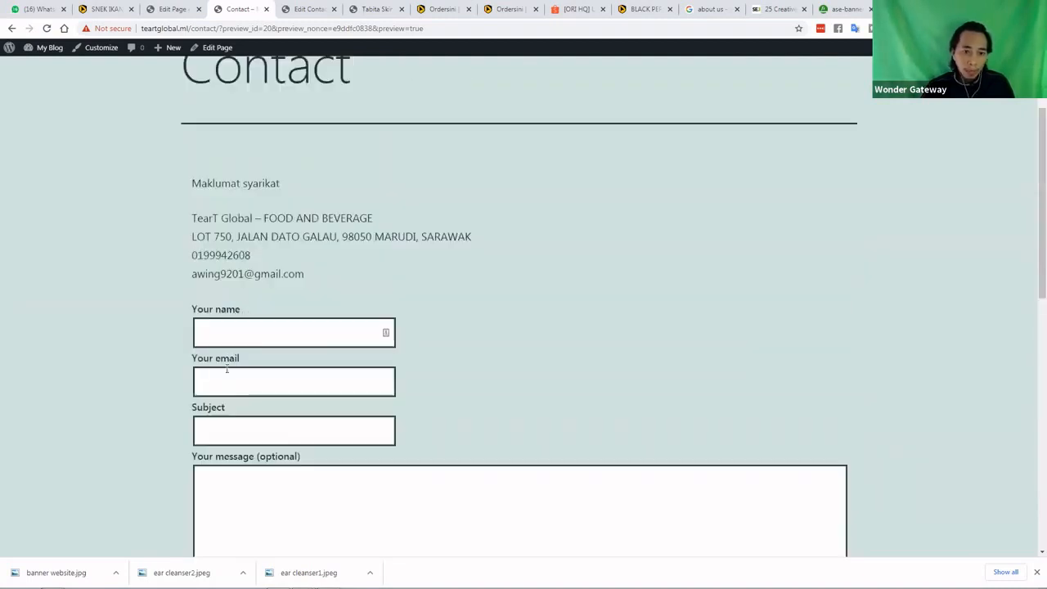
scroll(197, 325, down, 1)
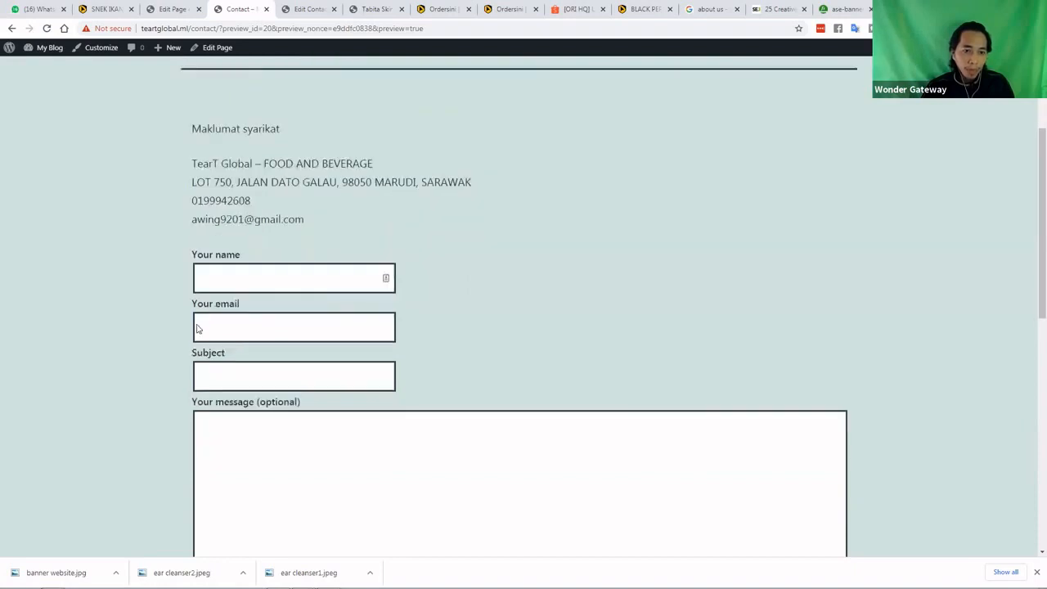
click(170, 10)
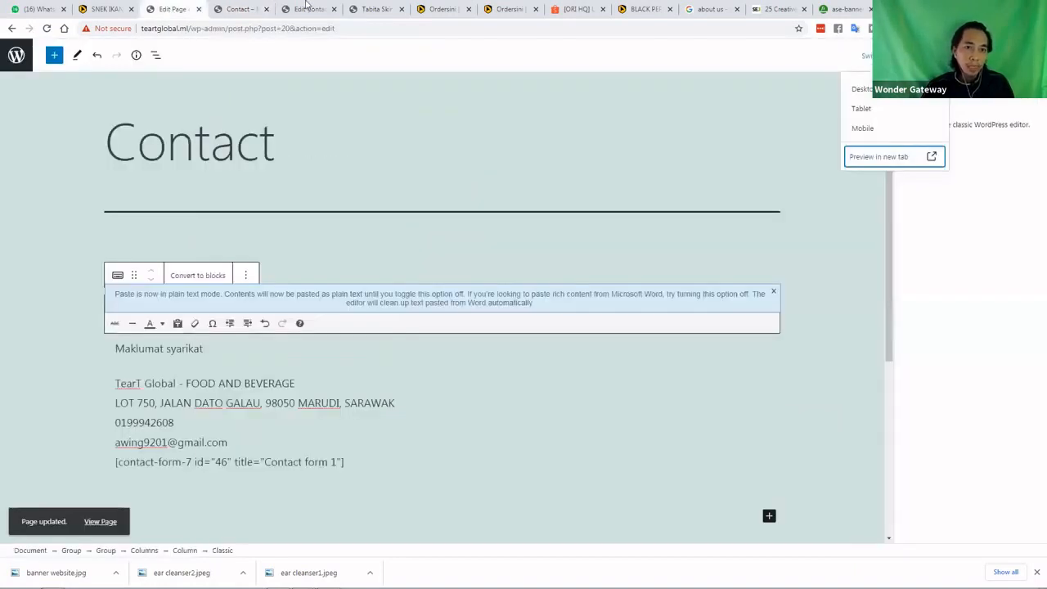
Open Contact form 1's Mail settings and strip the angle brackets from the From address
click(310, 9)
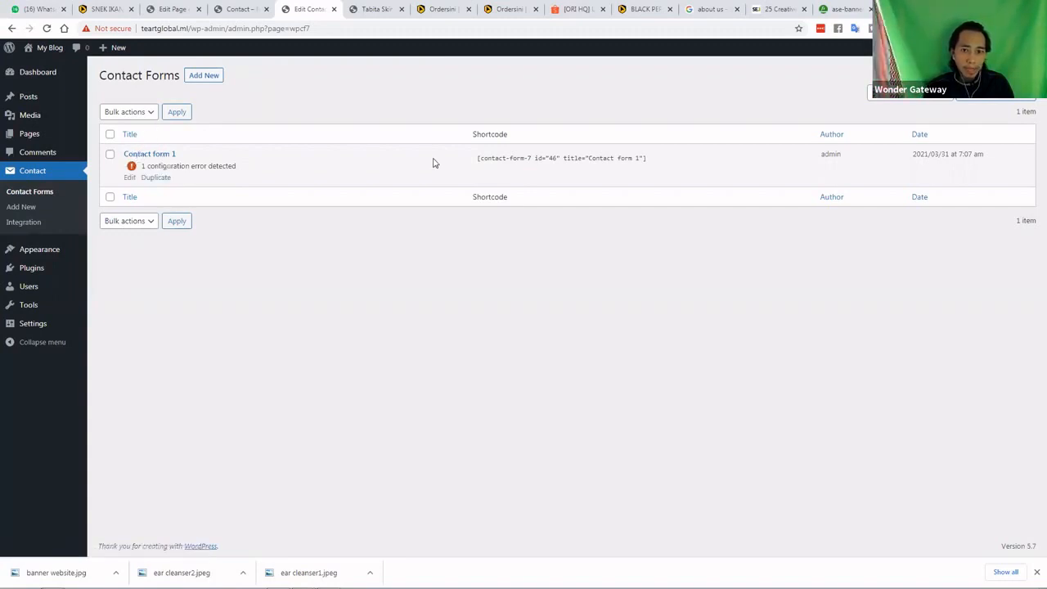
click(129, 179)
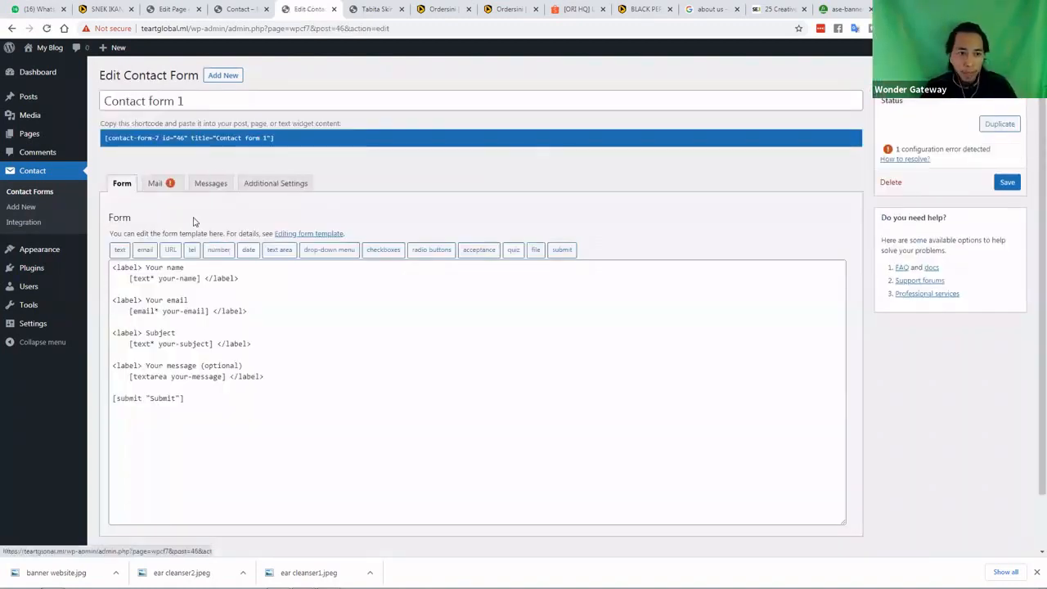
click(157, 183)
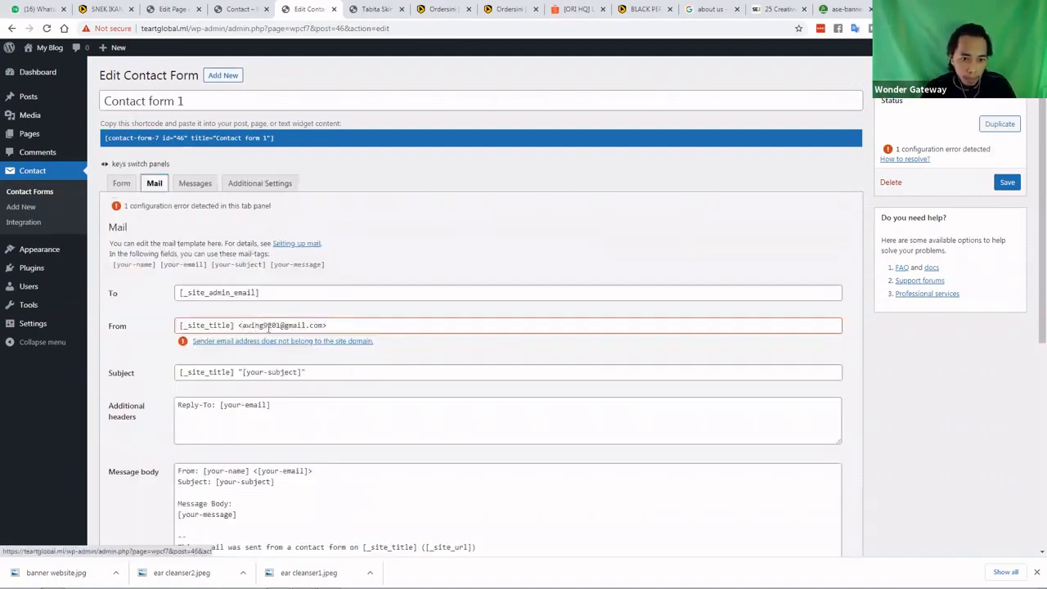
click(275, 327)
key(BackSpace)
click(329, 324)
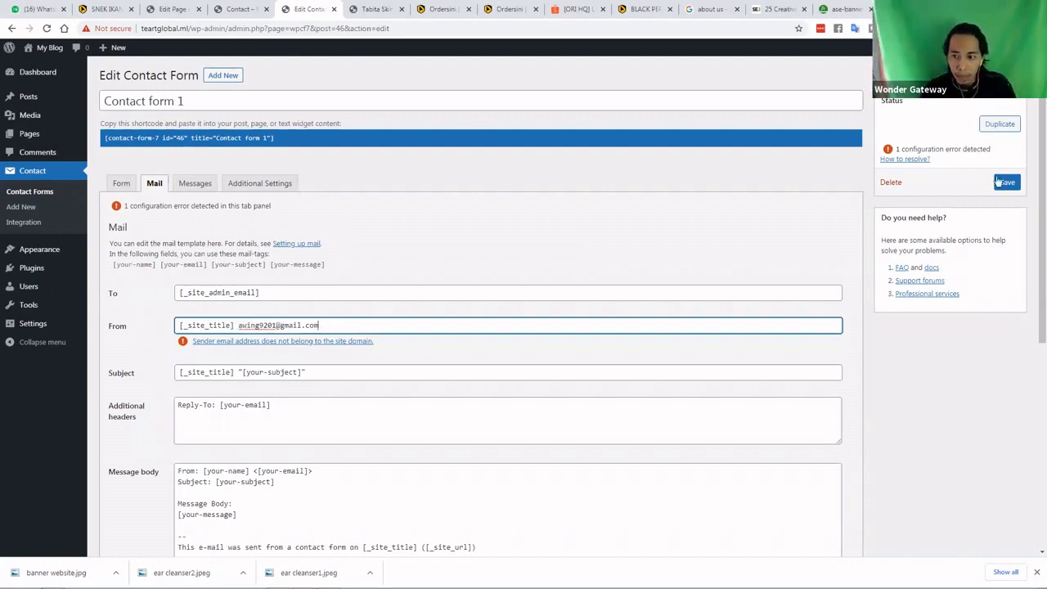
key(BackSpace)
click(393, 277)
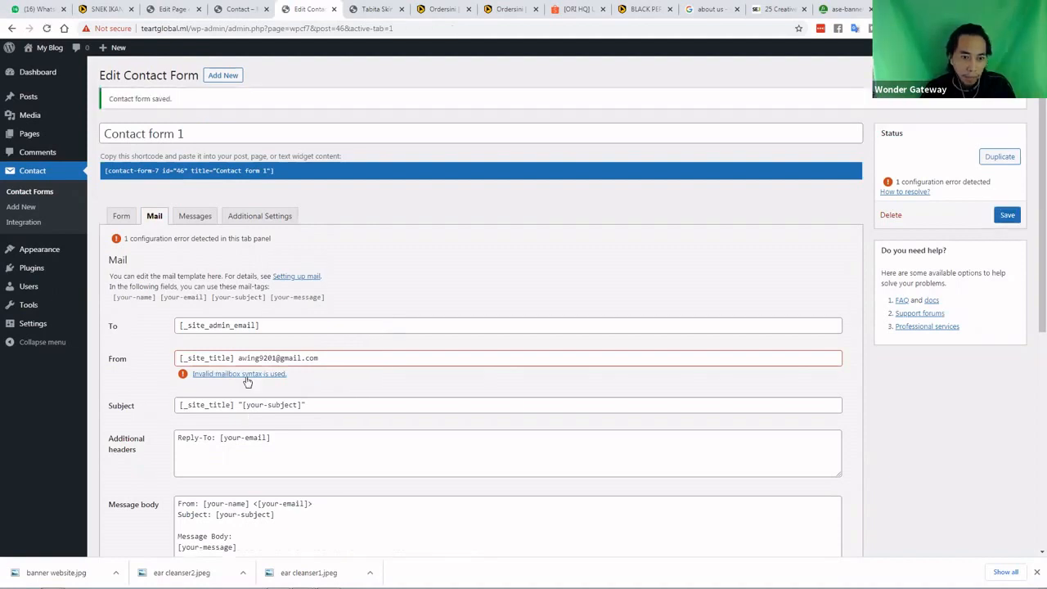
Wrap the From email in < and > angle brackets and save the contact form
click(238, 358)
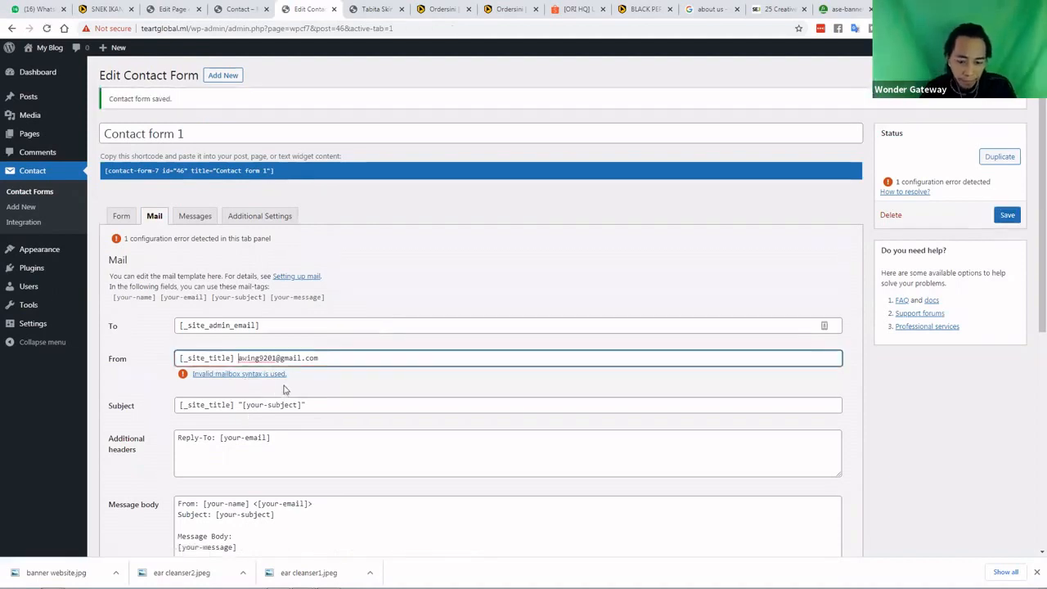
text(<)
click(348, 358)
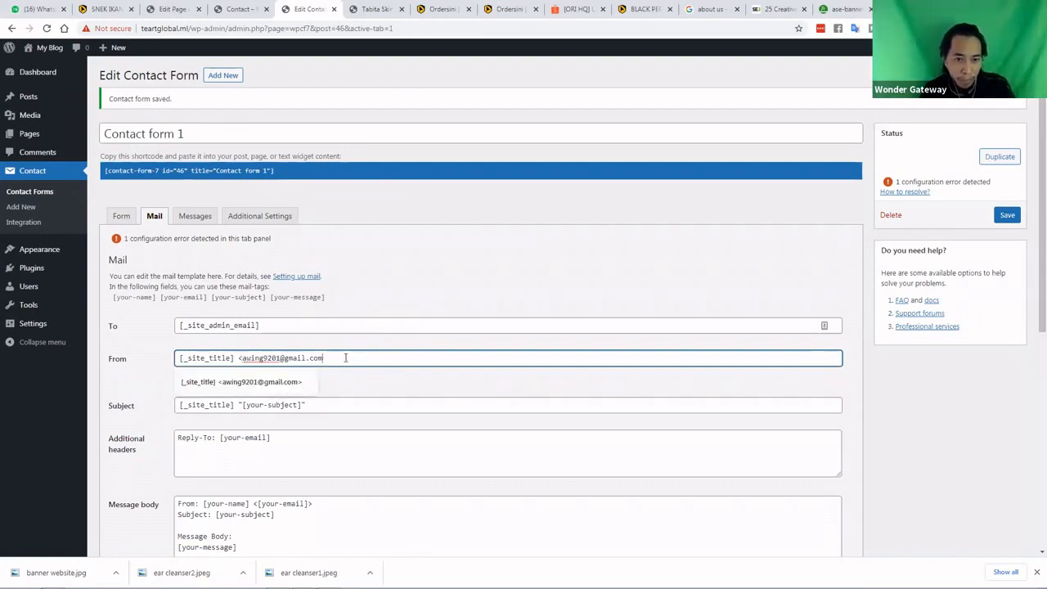
text(>)
click(343, 344)
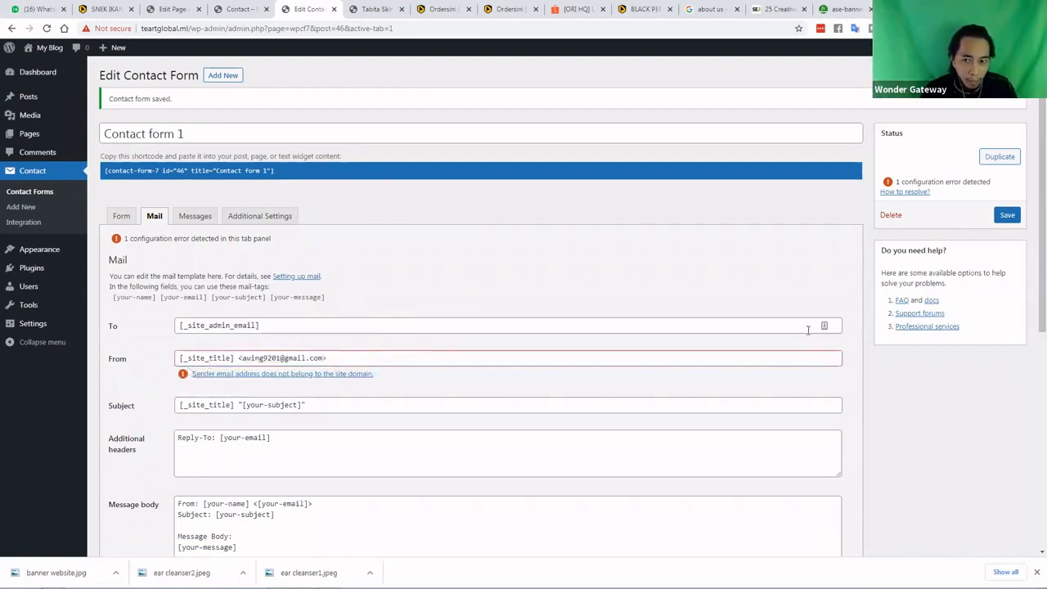
click(999, 218)
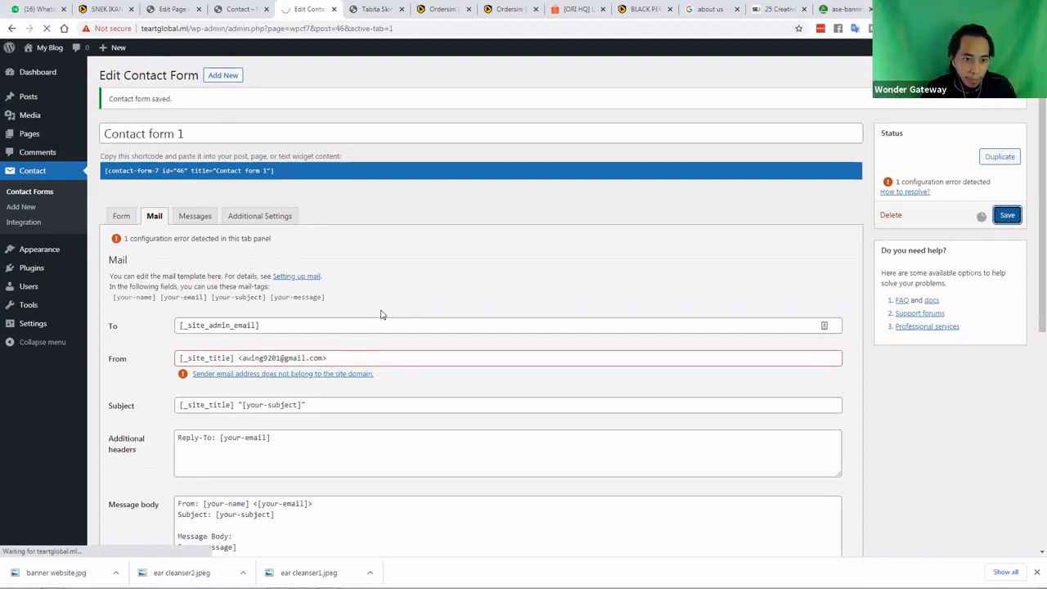
Copy the From email address shown inside the brackets
scroll(314, 335, down, 2)
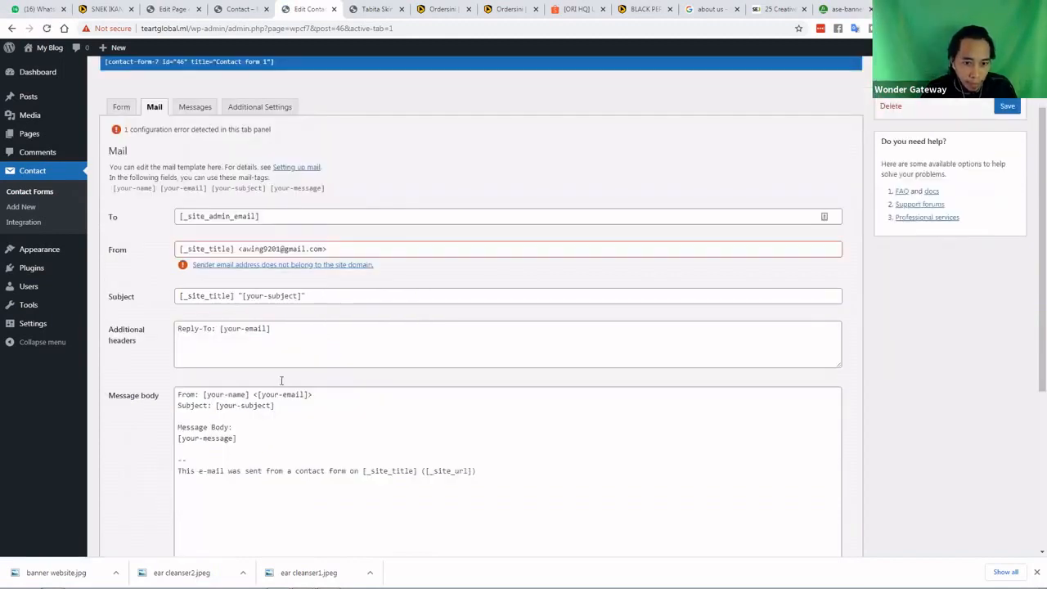
scroll(256, 405, down, 1)
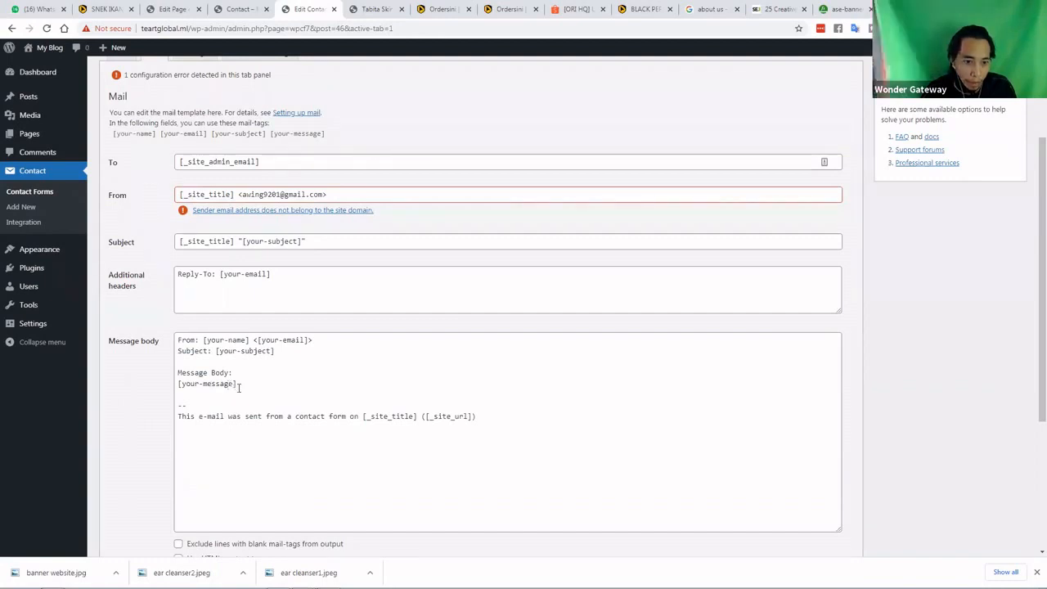
scroll(211, 386, down, 4)
scroll(278, 222, up, 4)
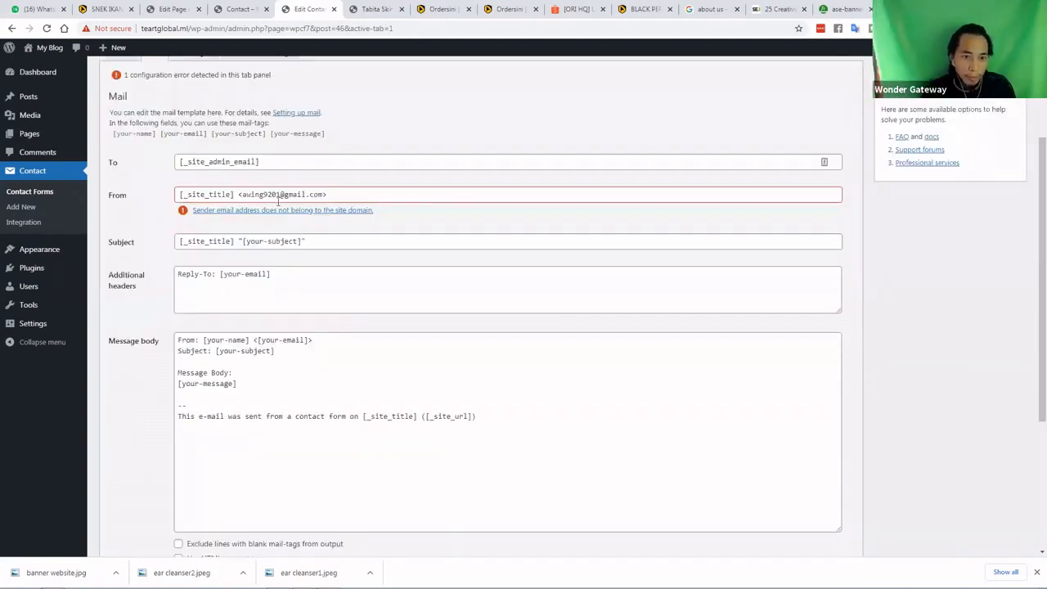
drag(242, 194, 322, 195)
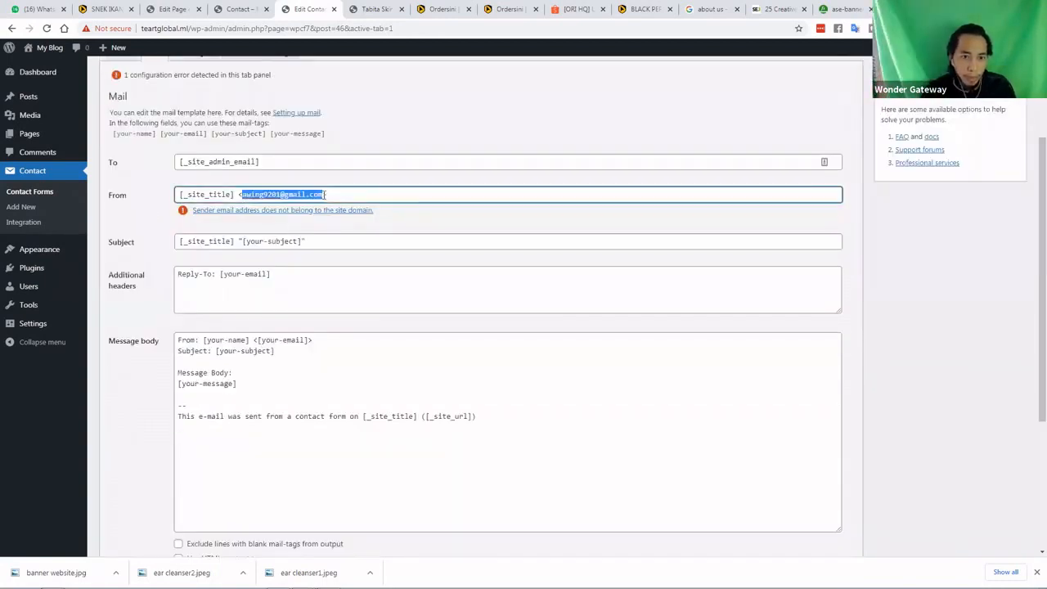
right_click(320, 194)
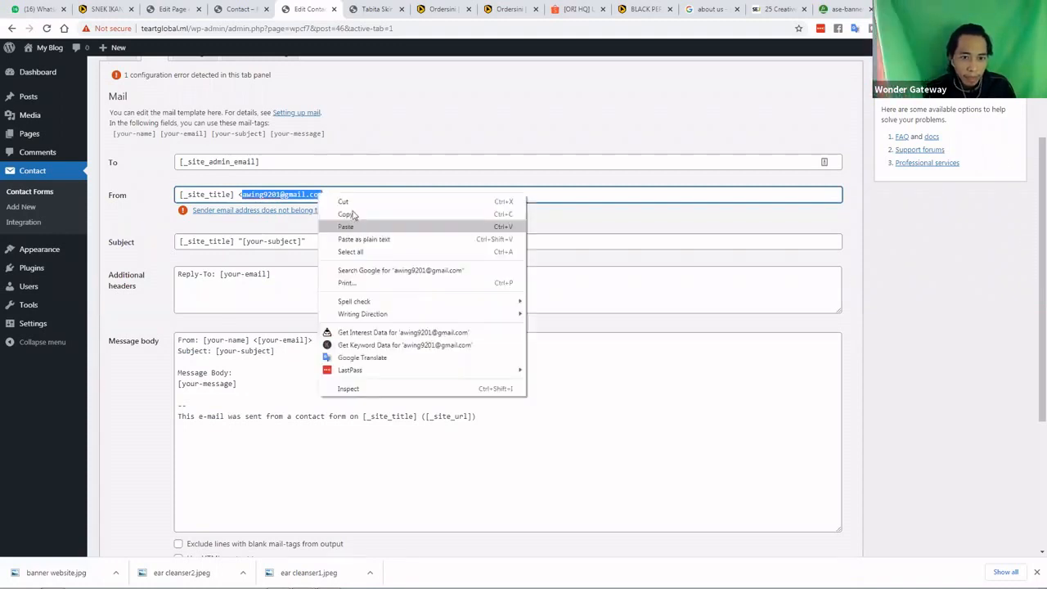
click(350, 215)
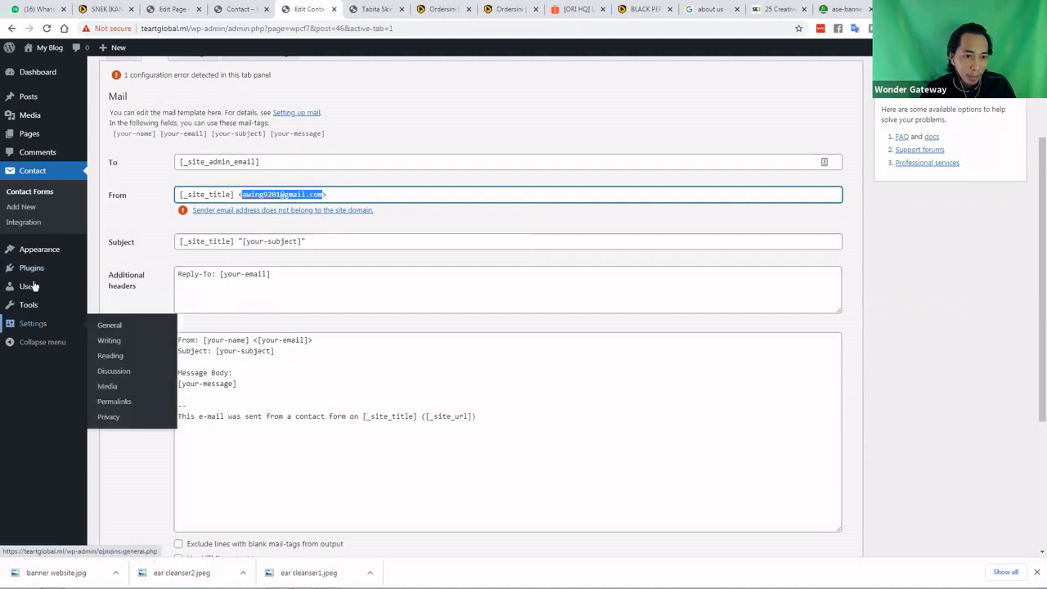
mouse_move(33, 287)
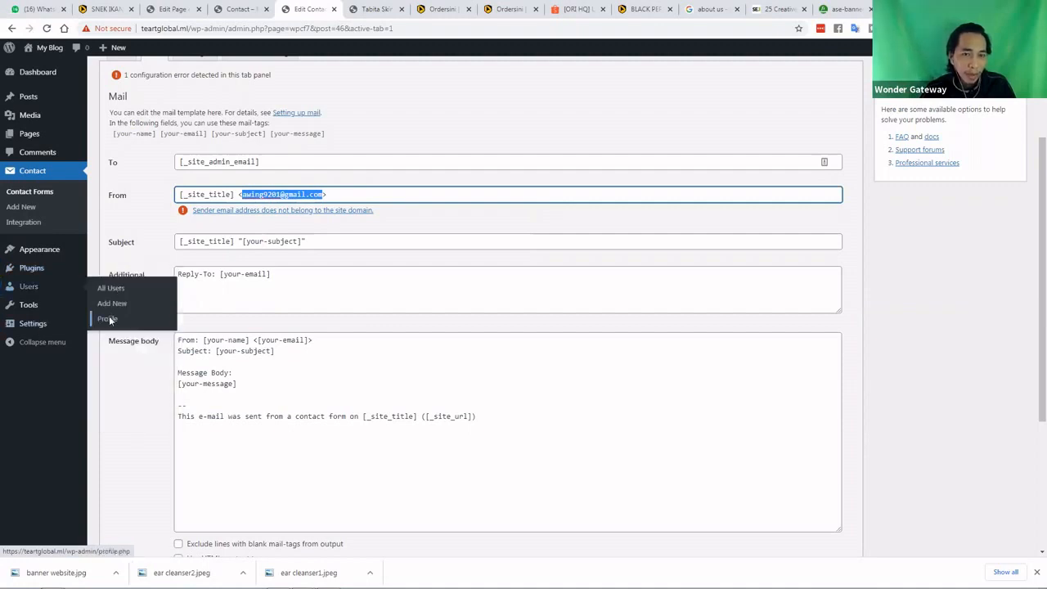
Replace the admin profile's email with the copied address and update the profile
click(110, 319)
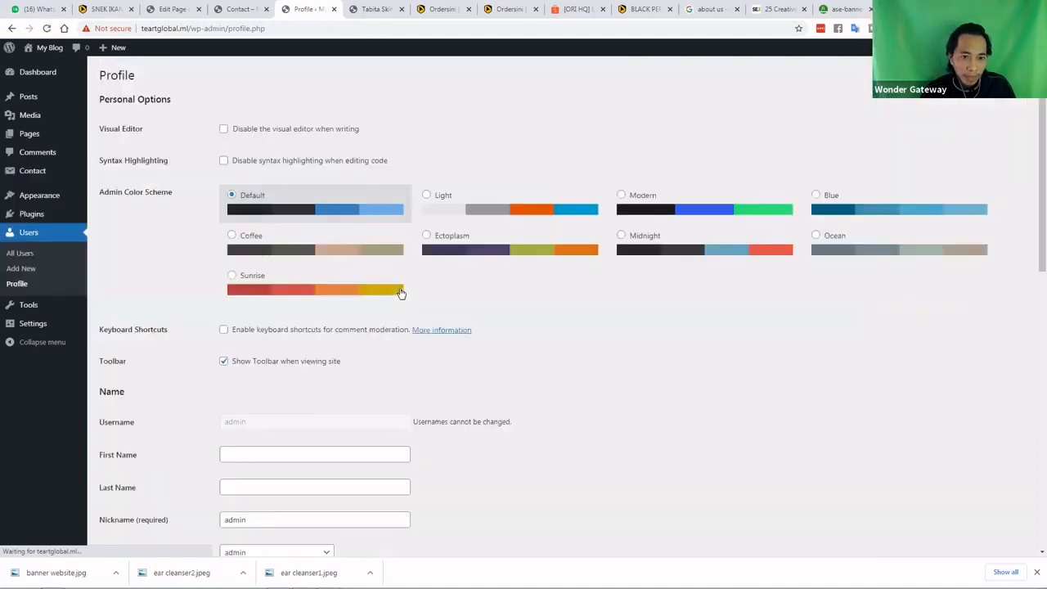
scroll(400, 316, down, 3)
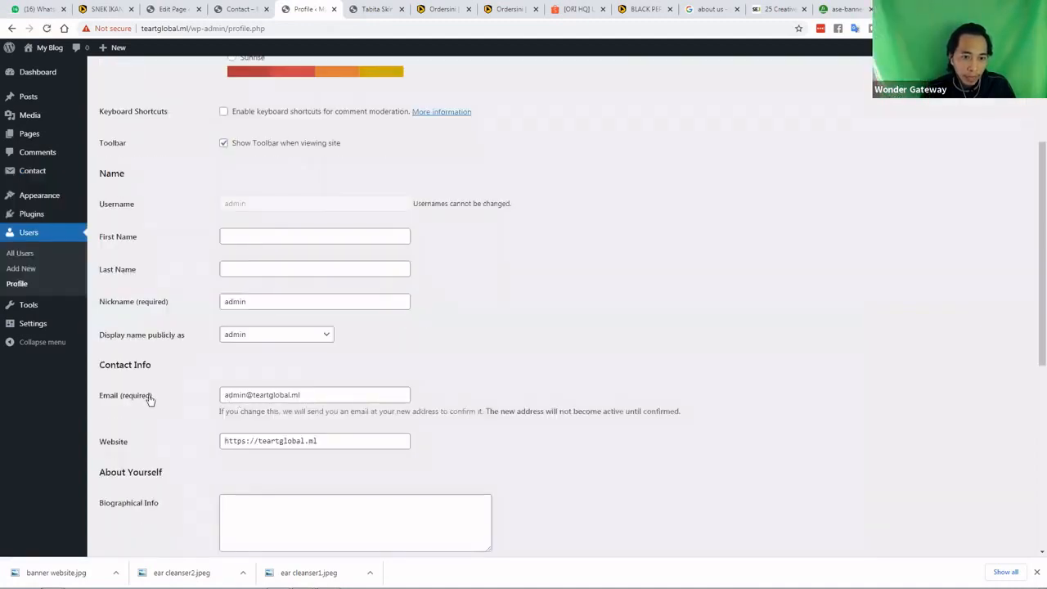
click(311, 395)
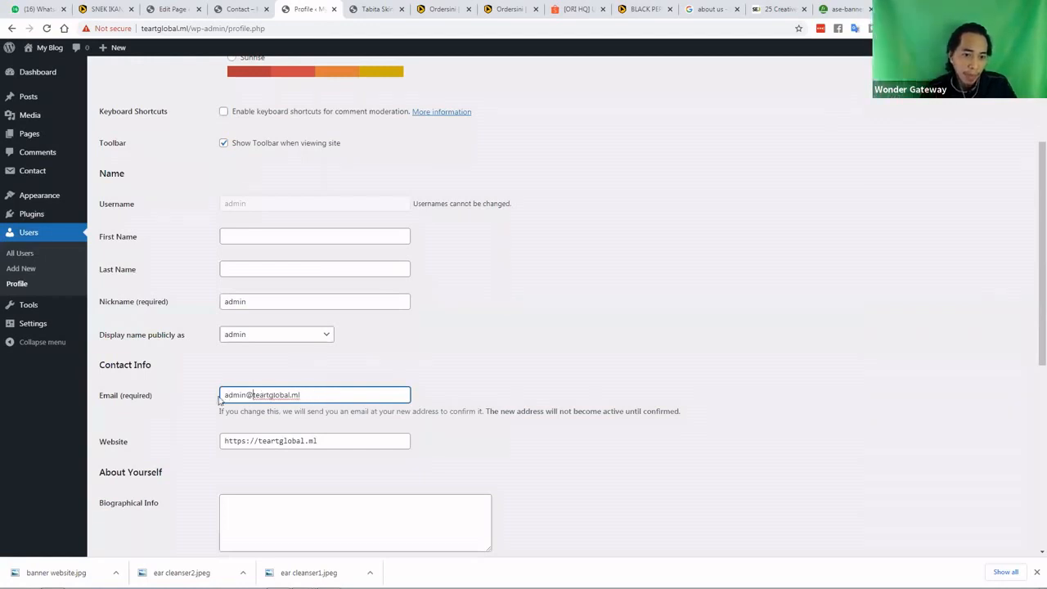
key(ctrl+a)
key(ctrl+v)
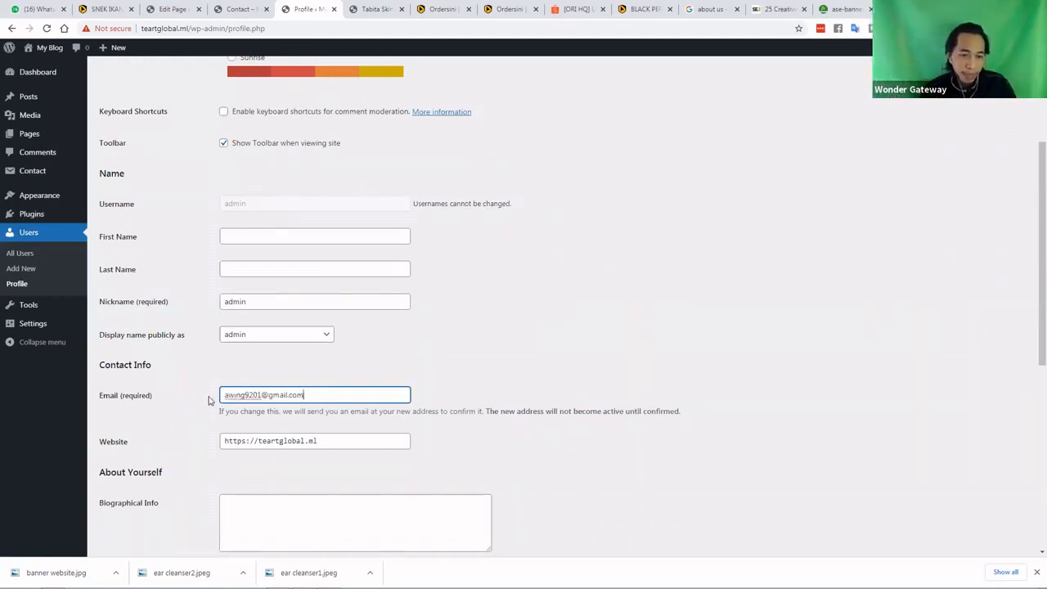
scroll(206, 401, down, 3)
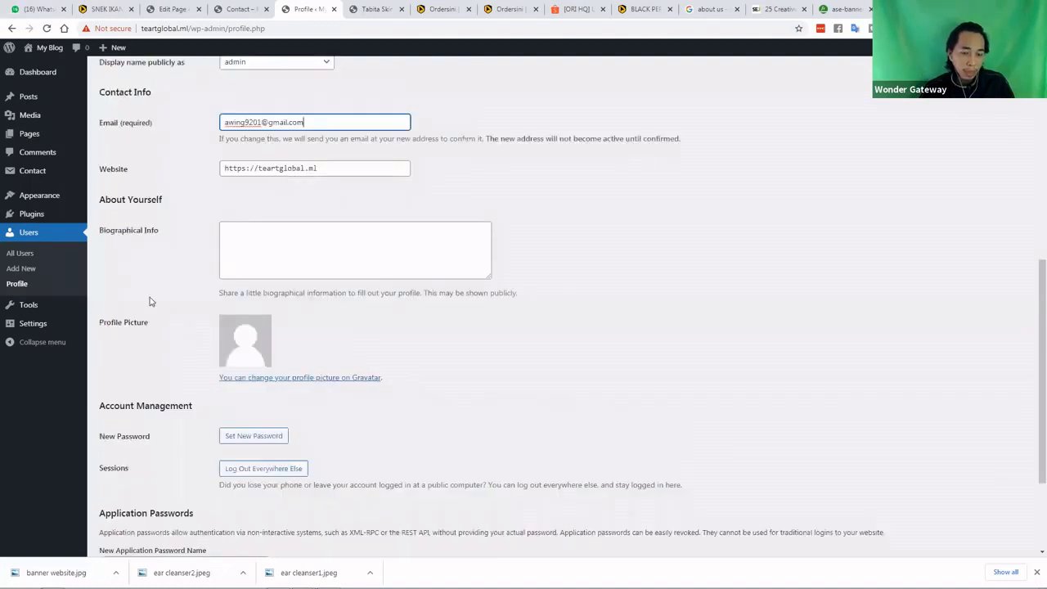
scroll(123, 495, down, 2)
click(125, 500)
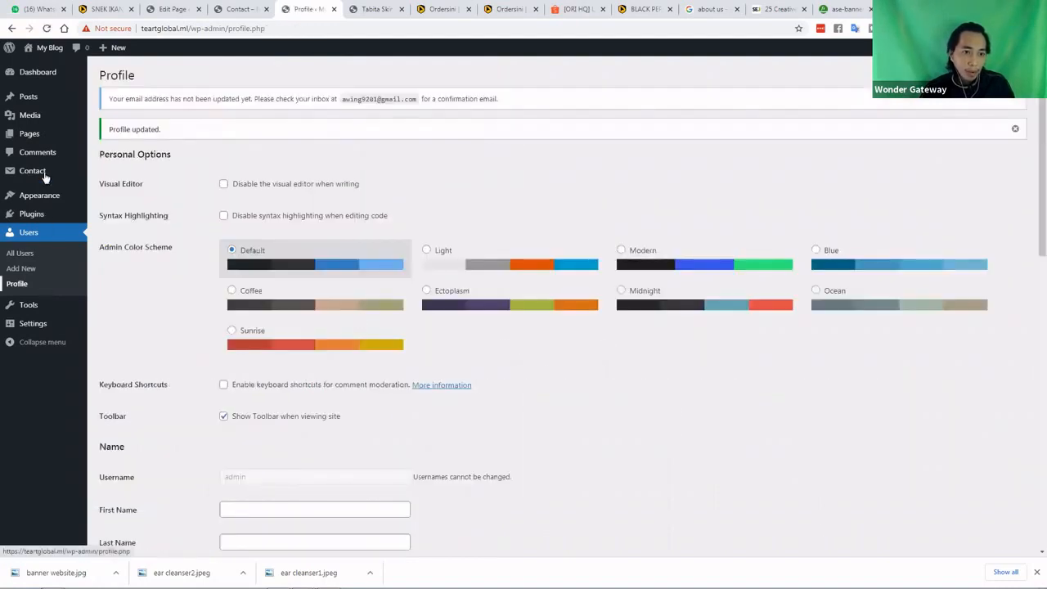
Reopen Contact form 1 for editing from the Contact Forms list
mouse_move(45, 175)
click(112, 174)
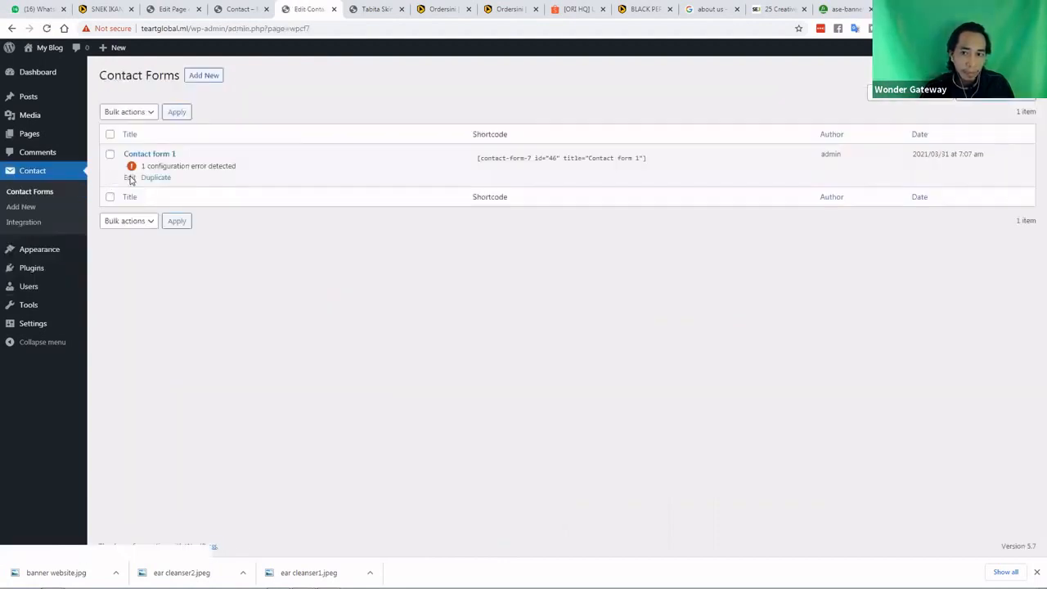
click(130, 179)
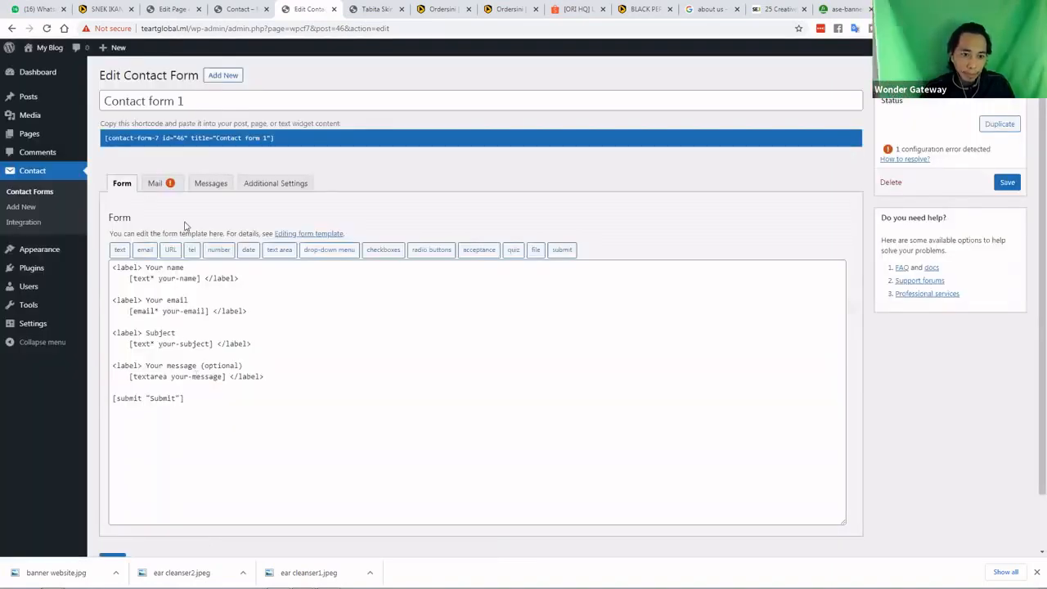
Re-save Contact form 1 from its Mail tab and open help on the sender-domain error
click(159, 190)
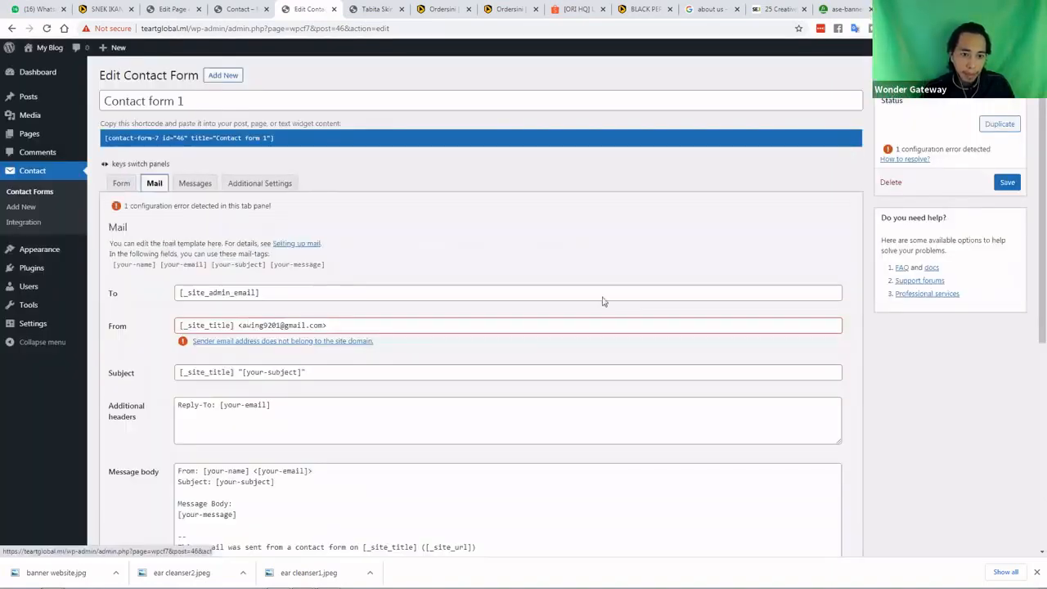
click(1007, 182)
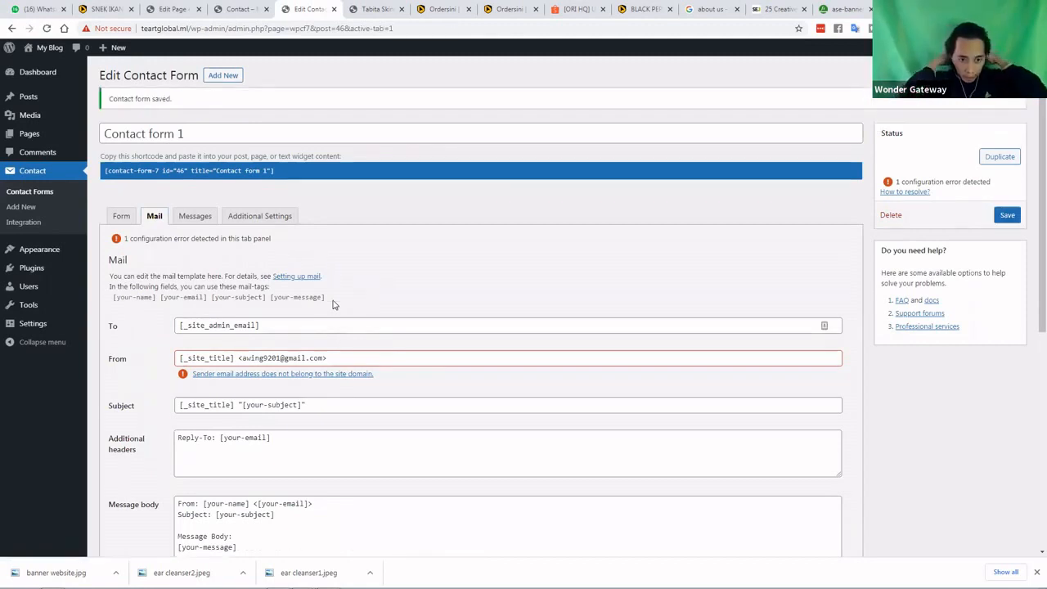
click(264, 215)
click(210, 221)
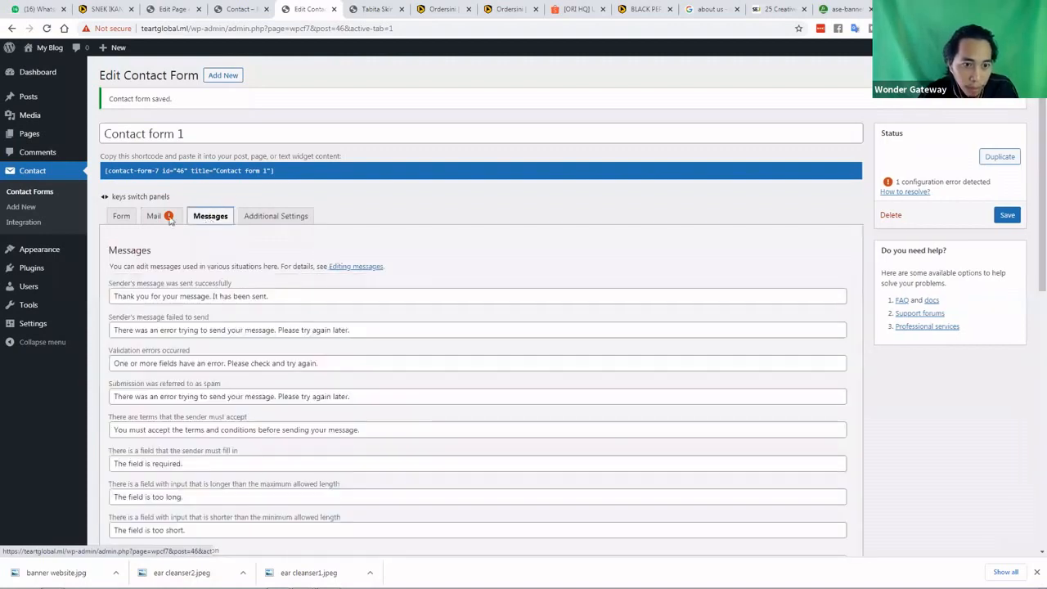
key(Left)
scroll(321, 275, down, 1)
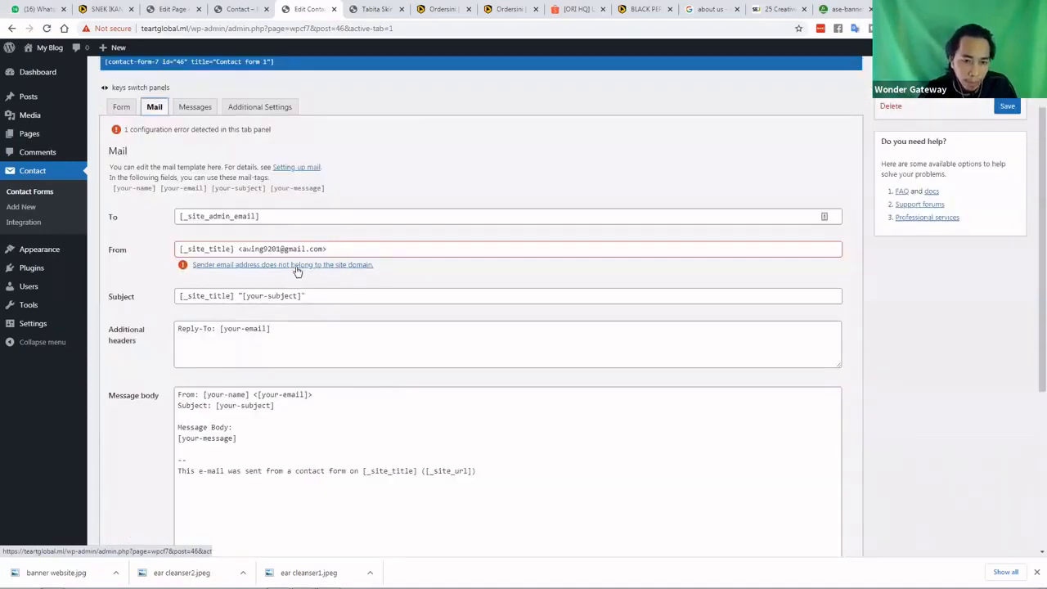
click(295, 266)
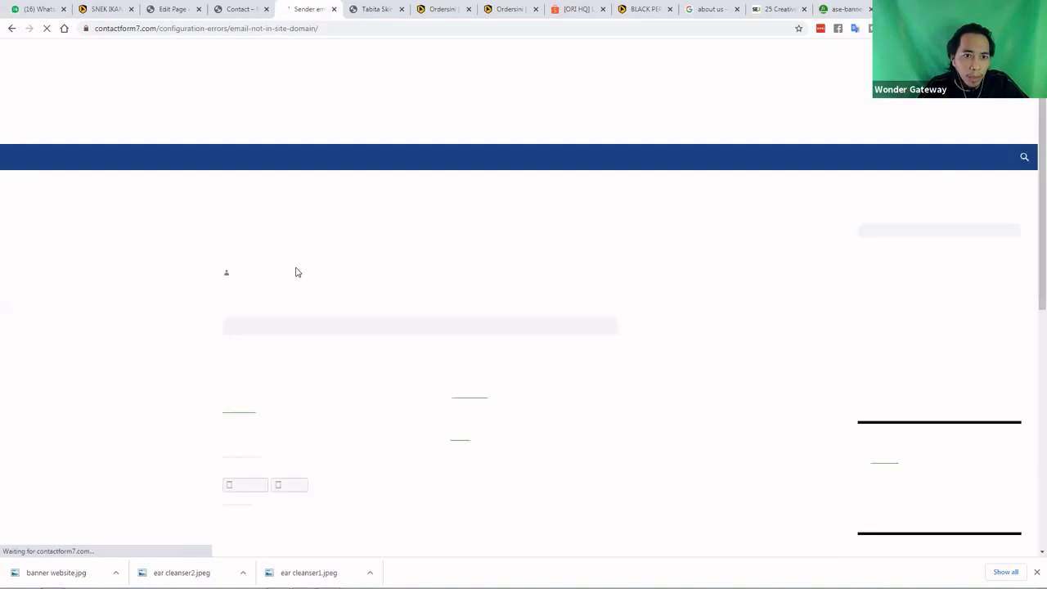
Read the sender-domain and invalid mailbox syntax help articles, then return to the Mail settings
scroll(308, 298, down, 5)
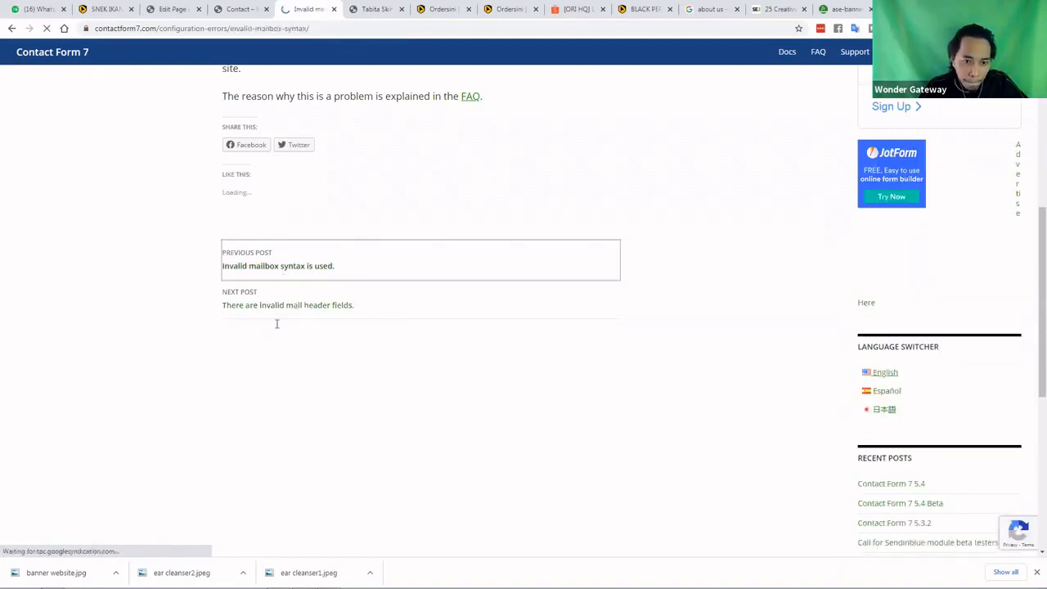
scroll(277, 325, down, 5)
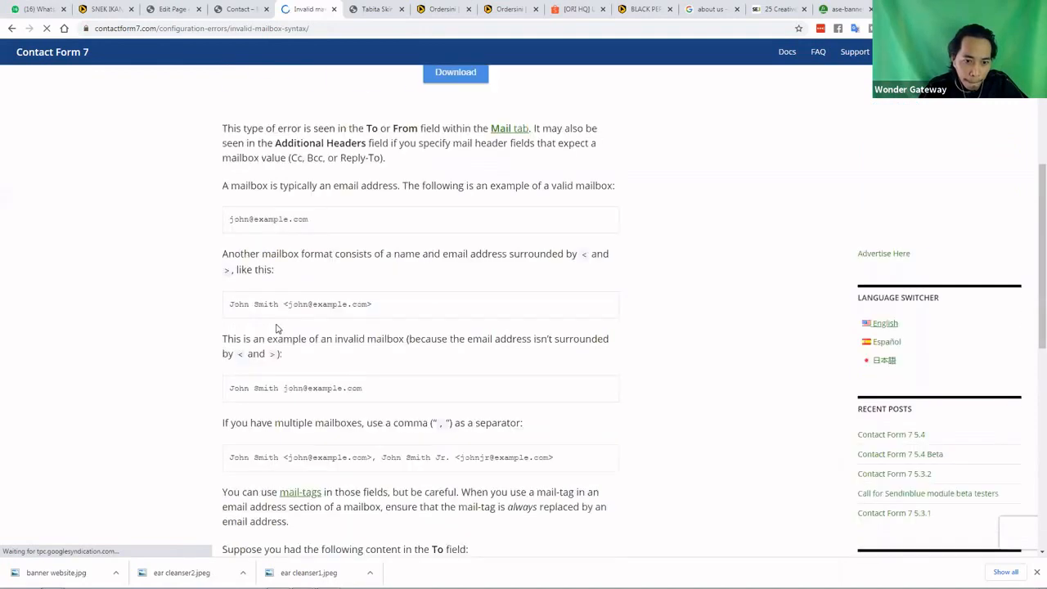
scroll(276, 328, down, 2)
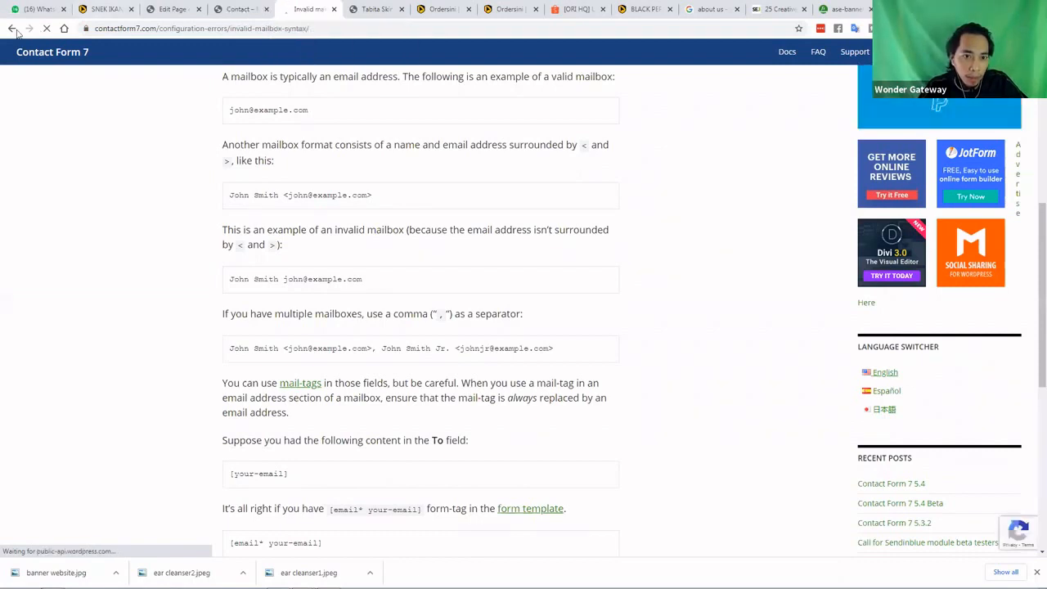
click(13, 29)
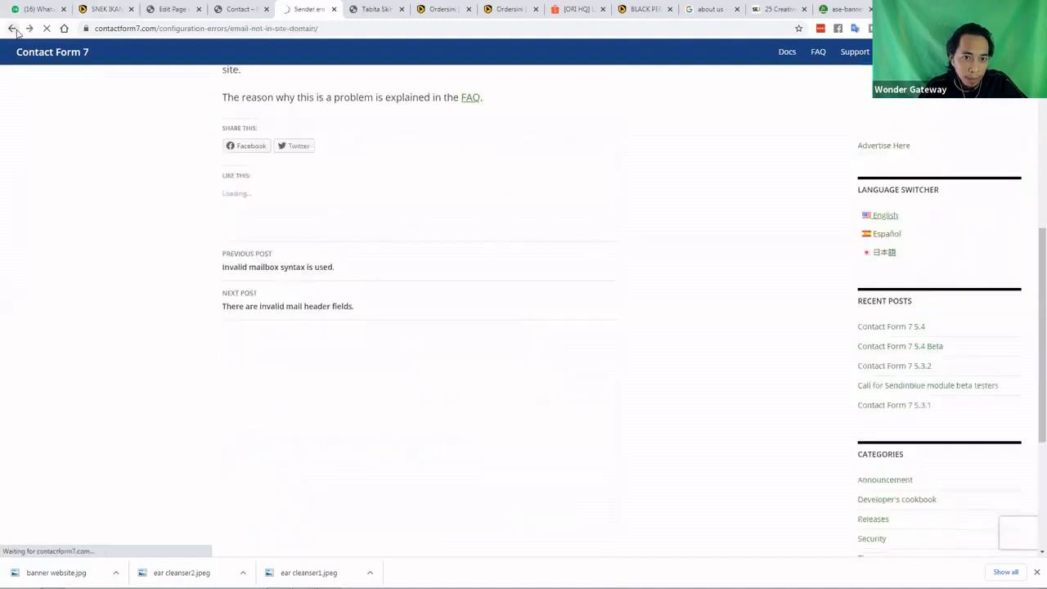
click(13, 29)
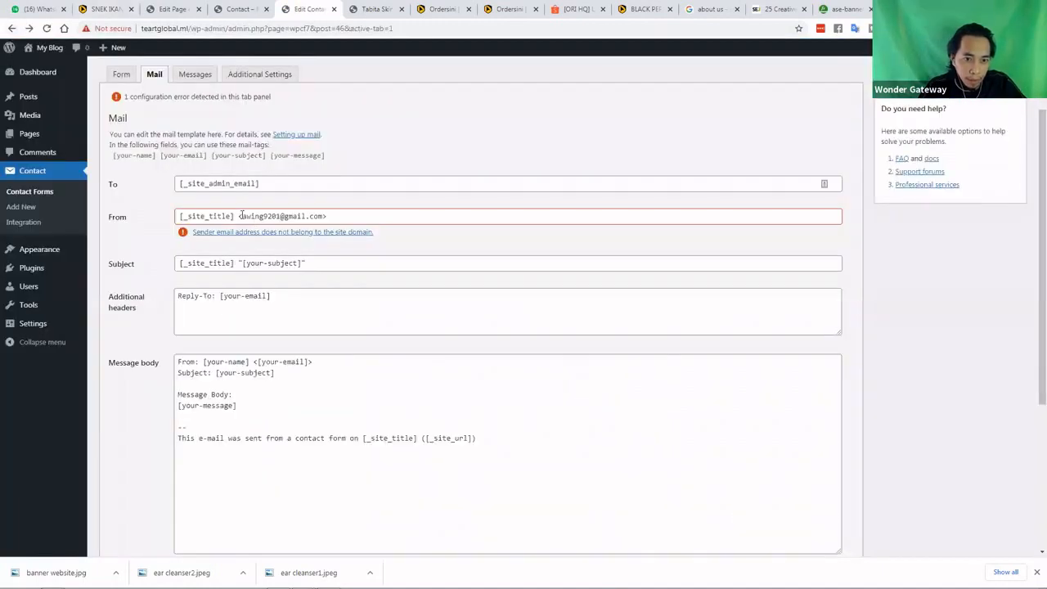
Rewrite the From field with the teartglobal.ml admin address in angle brackets and save
click(242, 217)
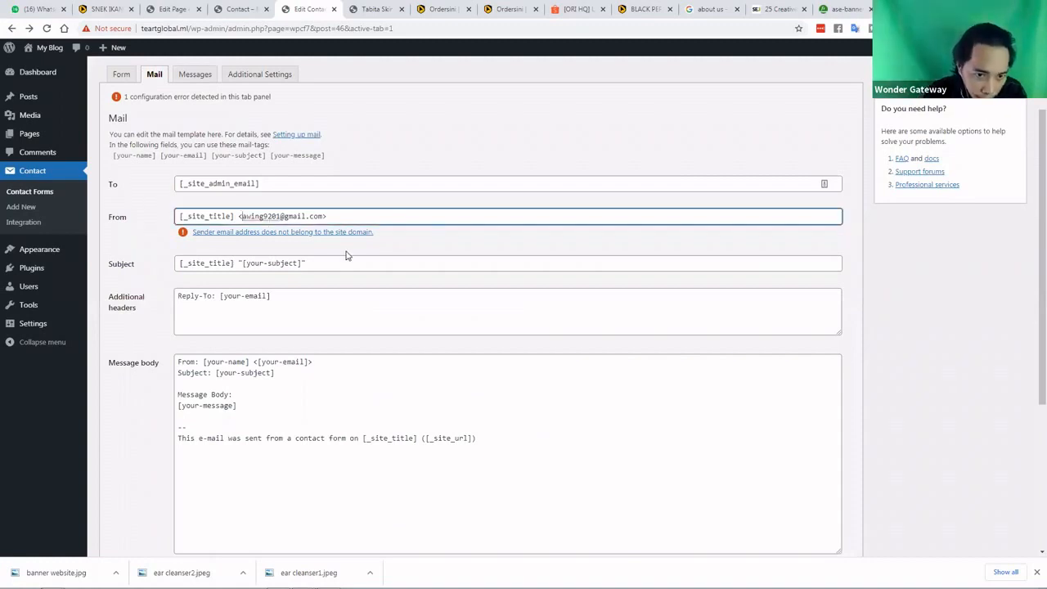
text(t)
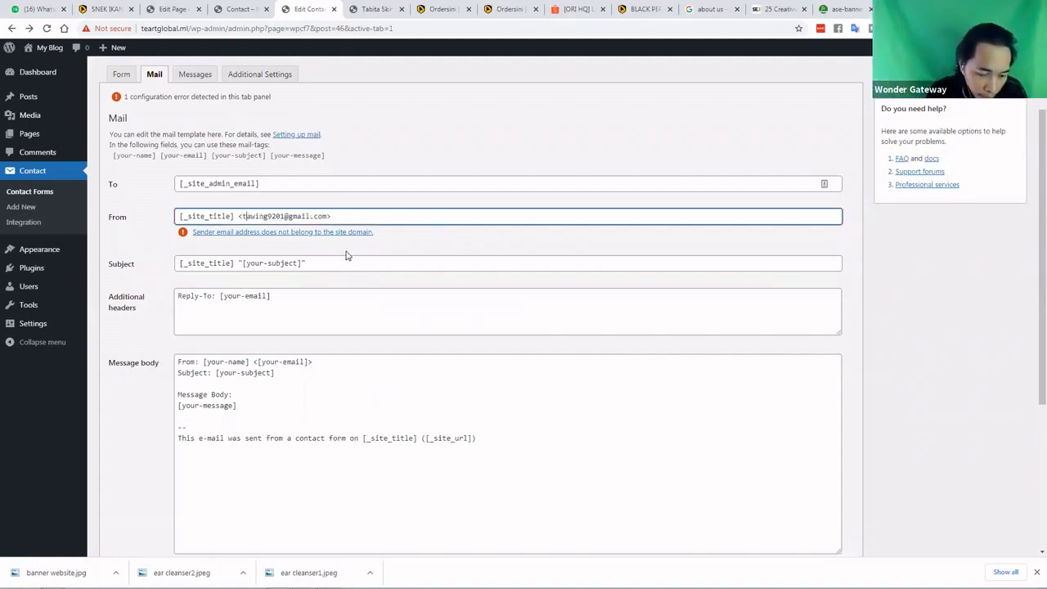
text(eartg)
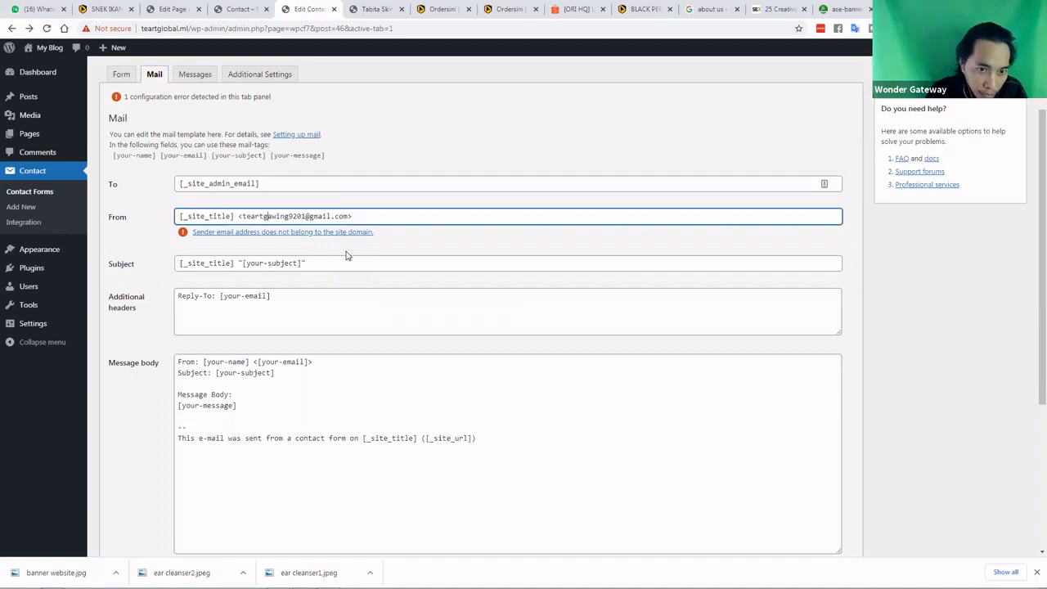
text(lob)
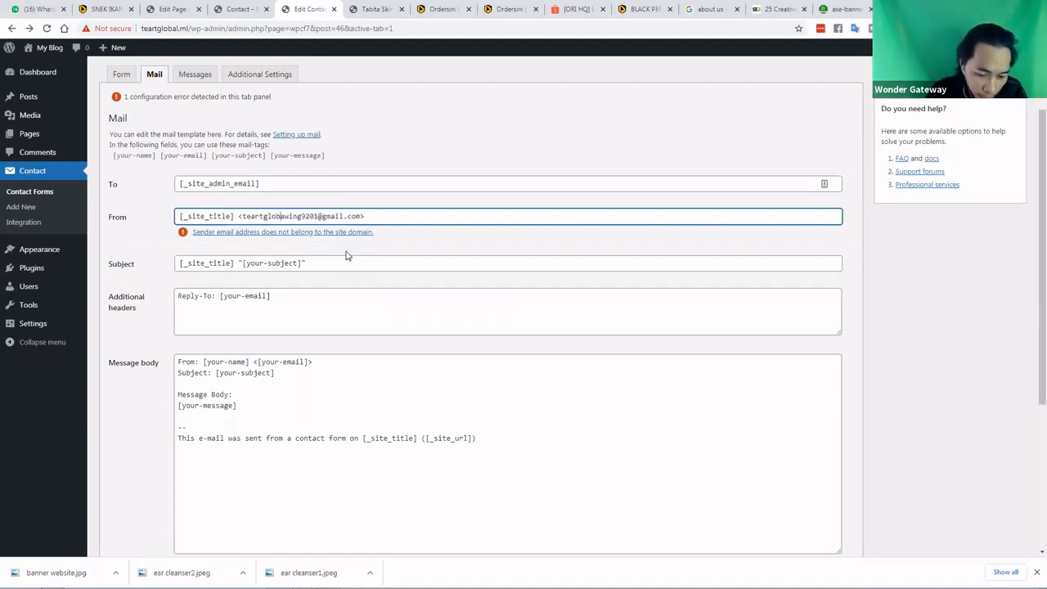
text(al.)
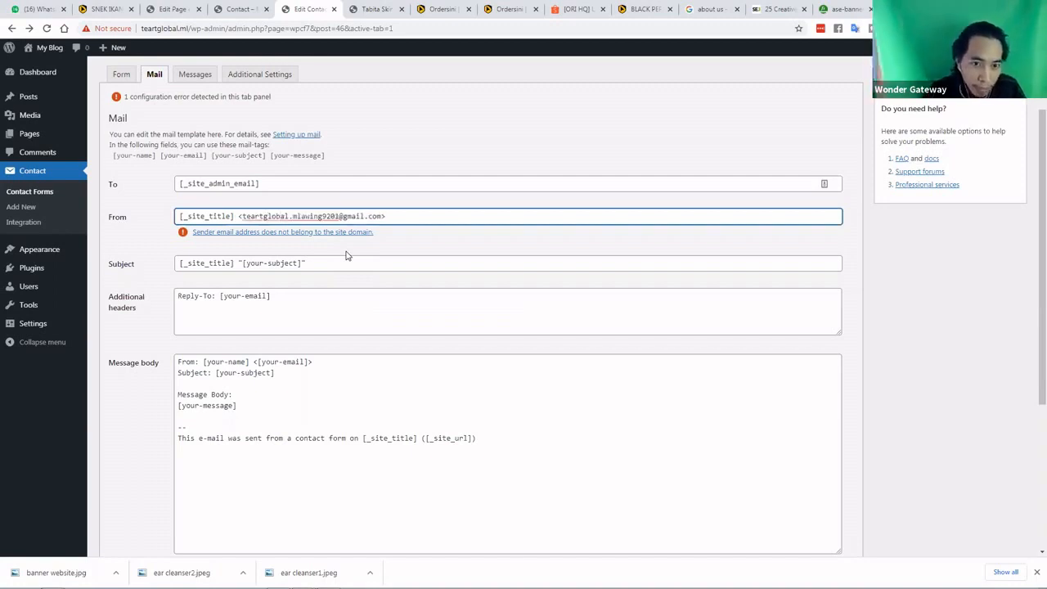
text(ml,)
click(243, 217)
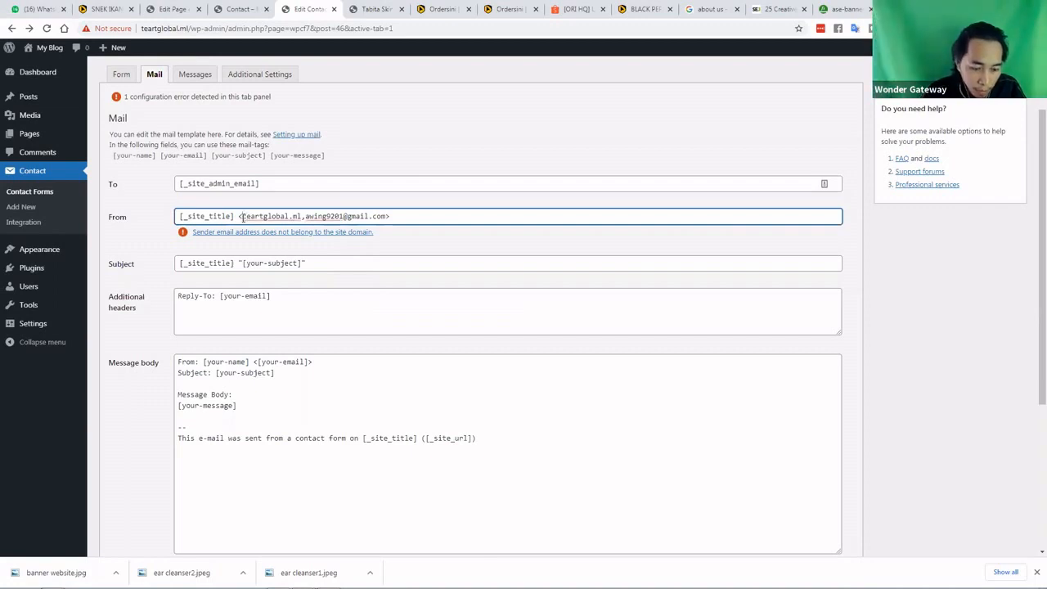
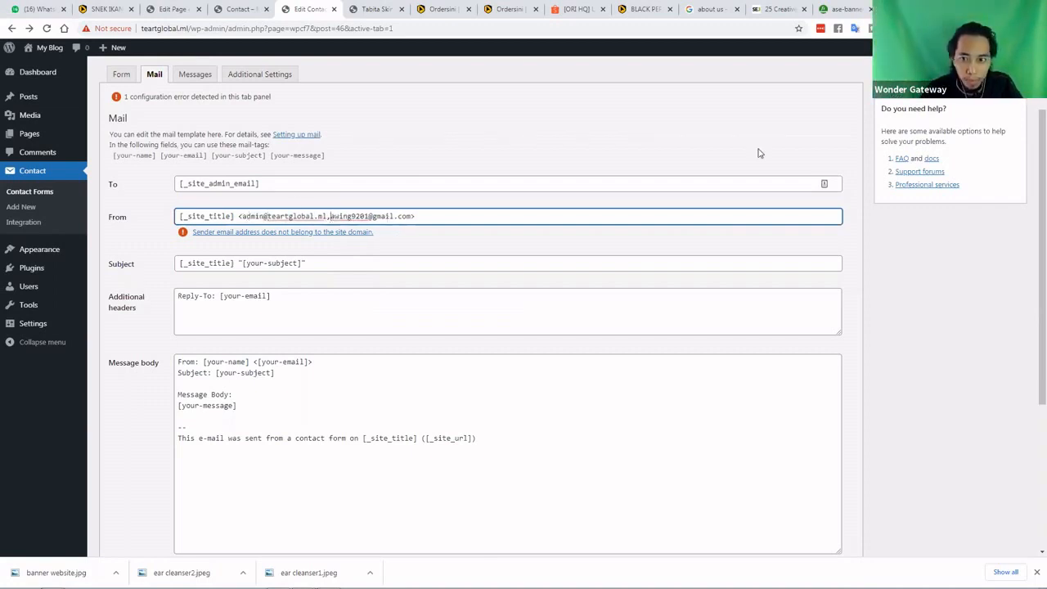
click(329, 217)
key(Return)
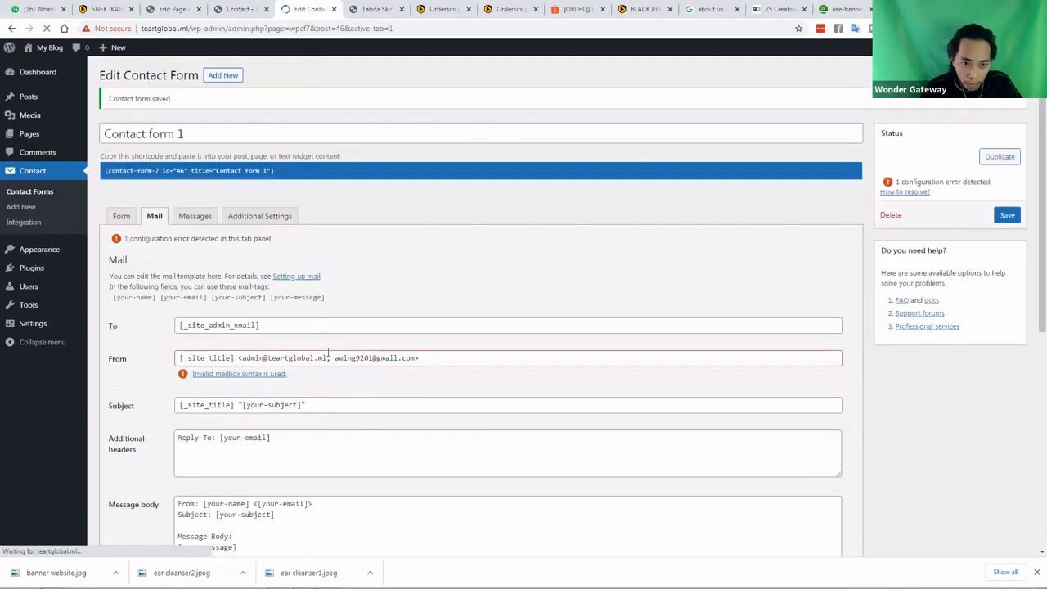
click(328, 359)
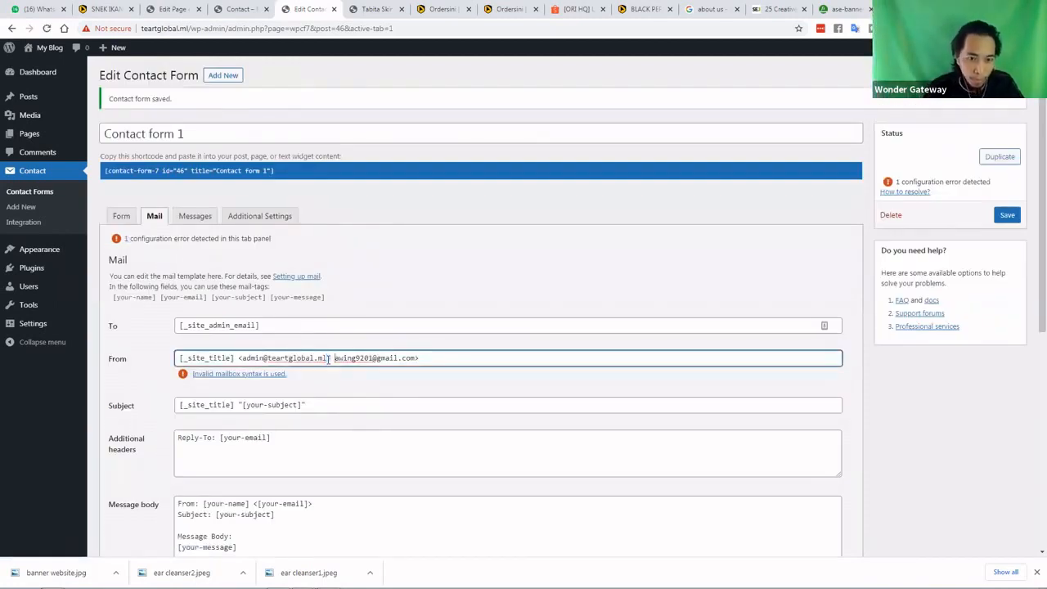
text(<)
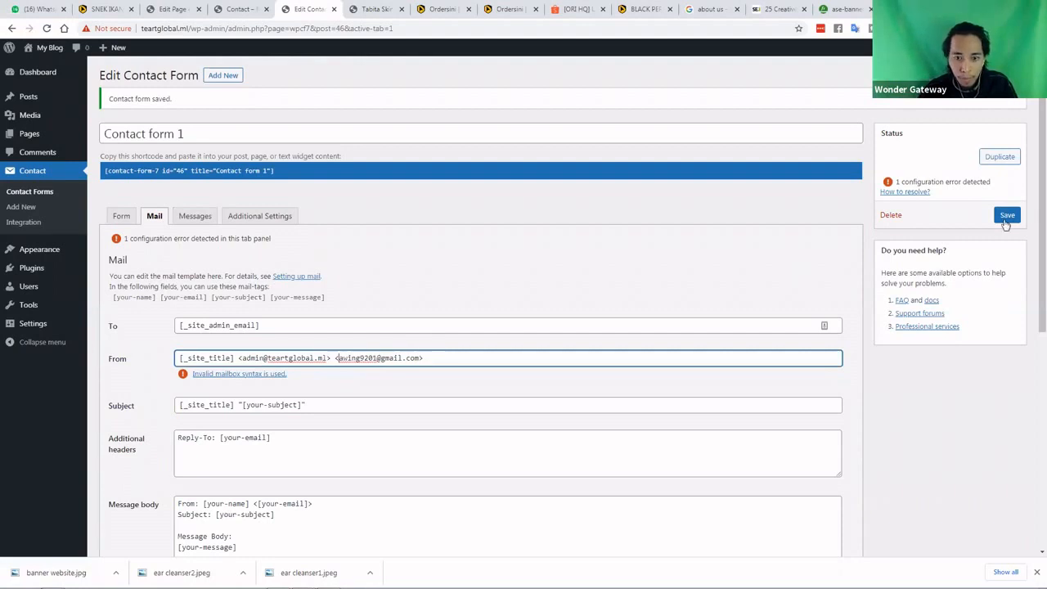
click(1006, 221)
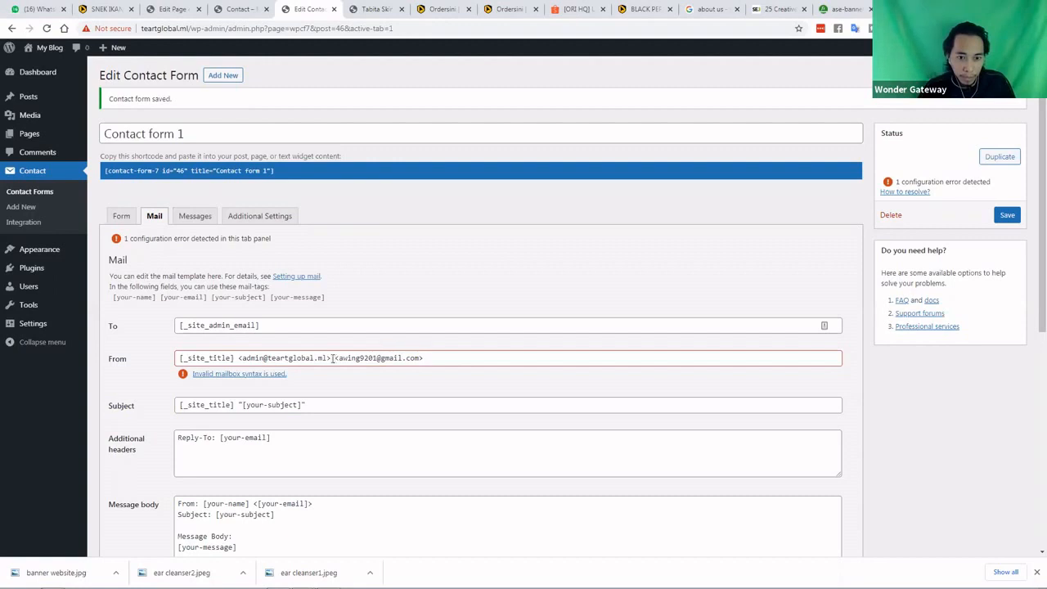
Delete the extra personal e-mail from the From field and save the form
drag(333, 358, 472, 357)
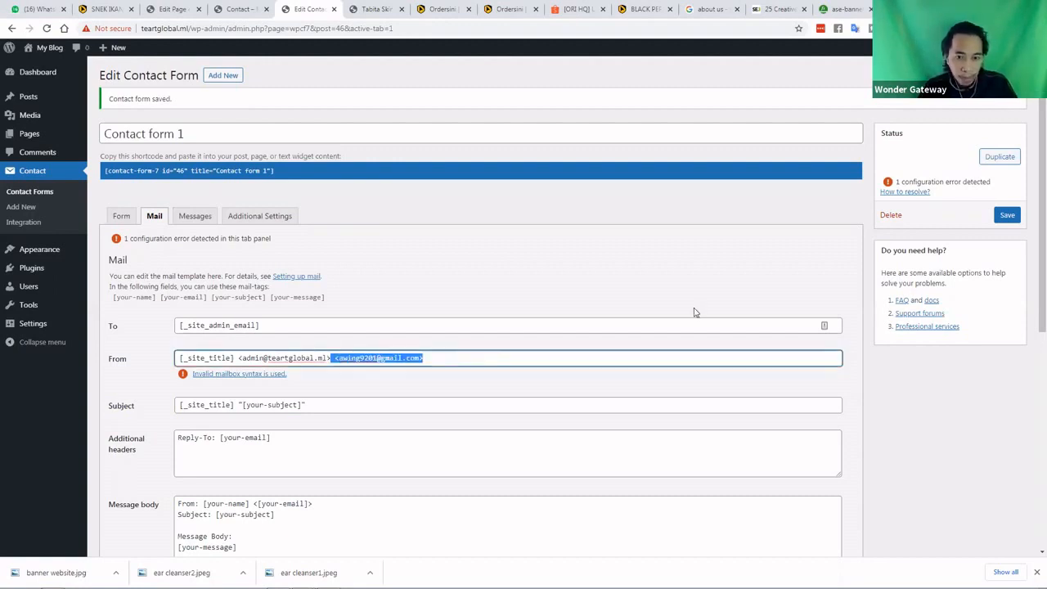
key(BackSpace)
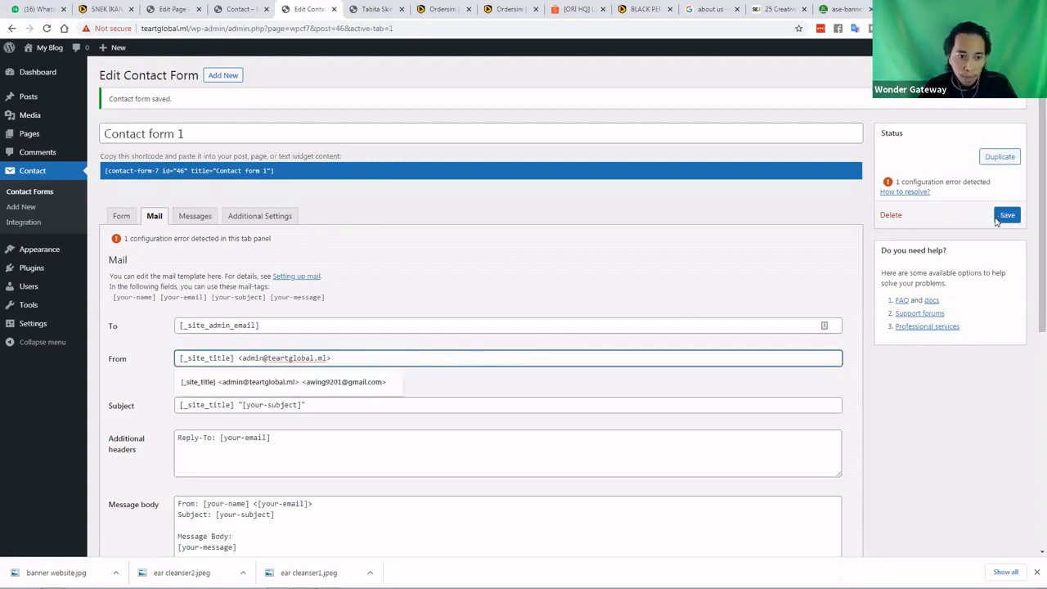
click(1000, 218)
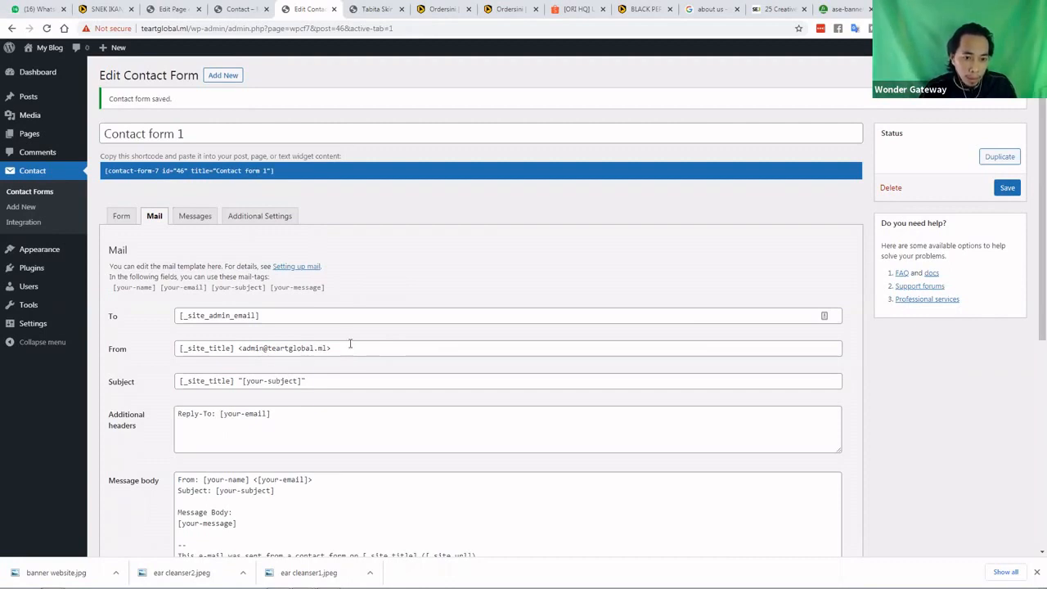
Review the Mail tab's additional headers and enable the Mail (2) autoresponder
scroll(350, 343, down, 1)
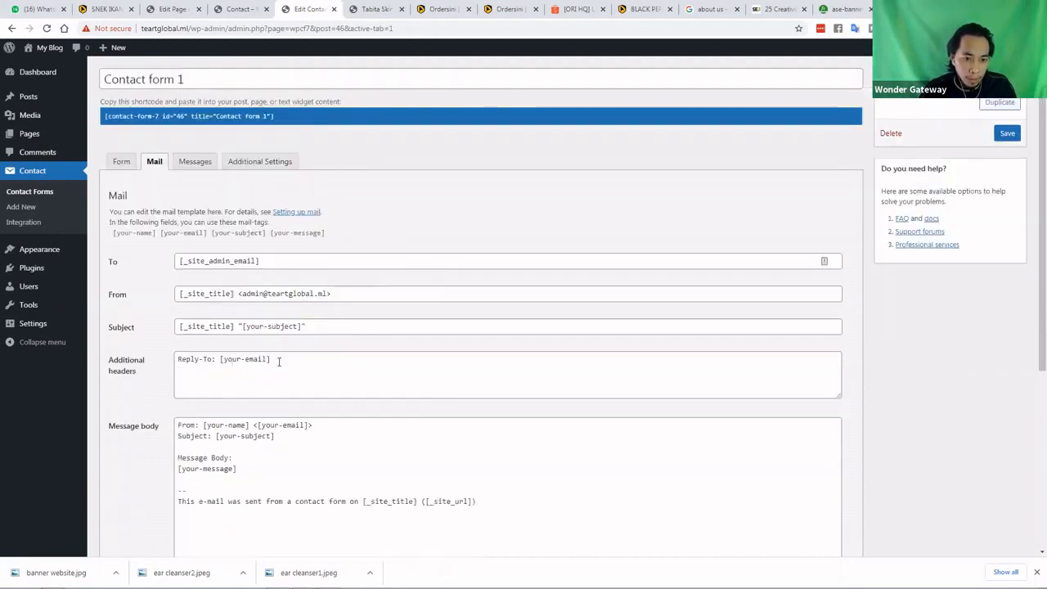
click(278, 362)
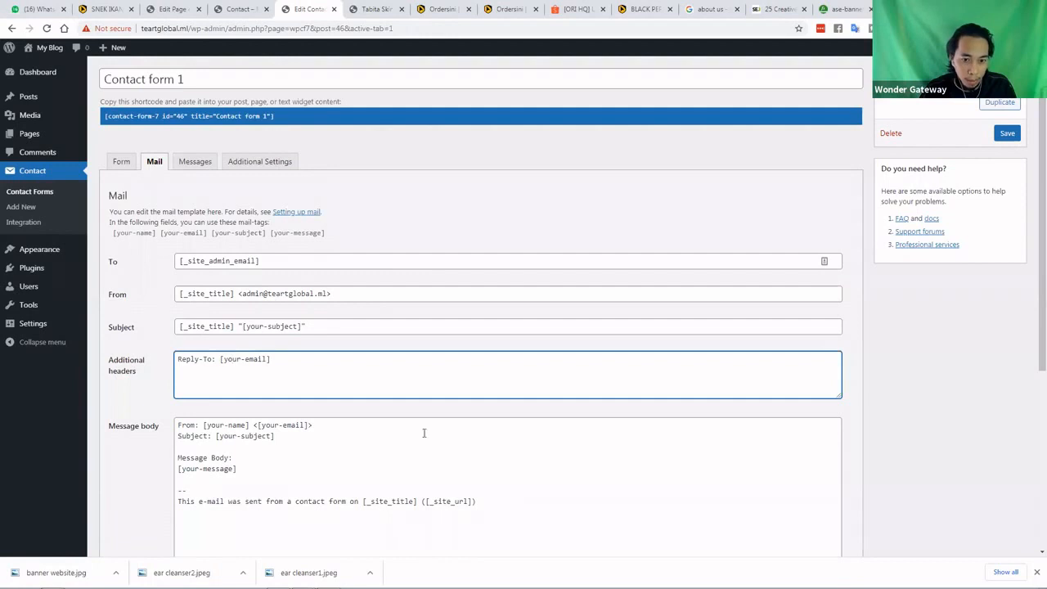
scroll(254, 335, down, 3)
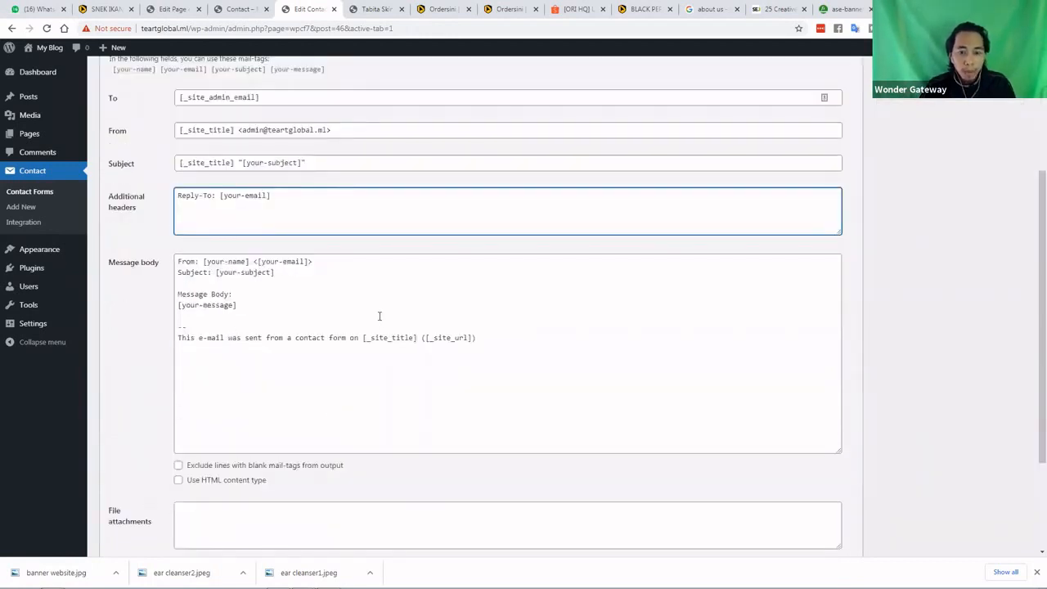
scroll(378, 336, down, 1)
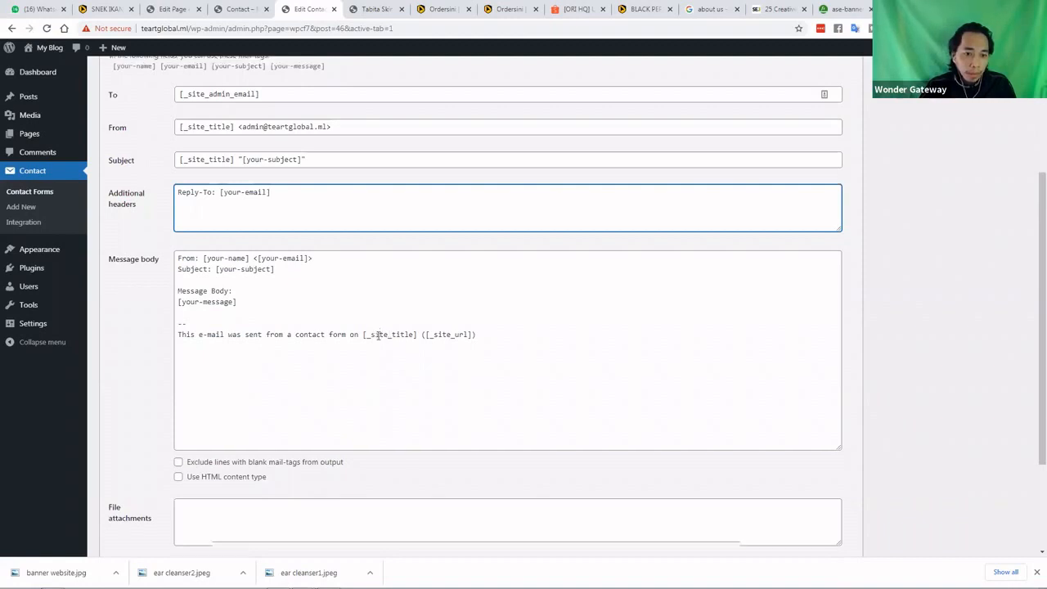
scroll(378, 335, up, 2)
scroll(71, 467, down, 5)
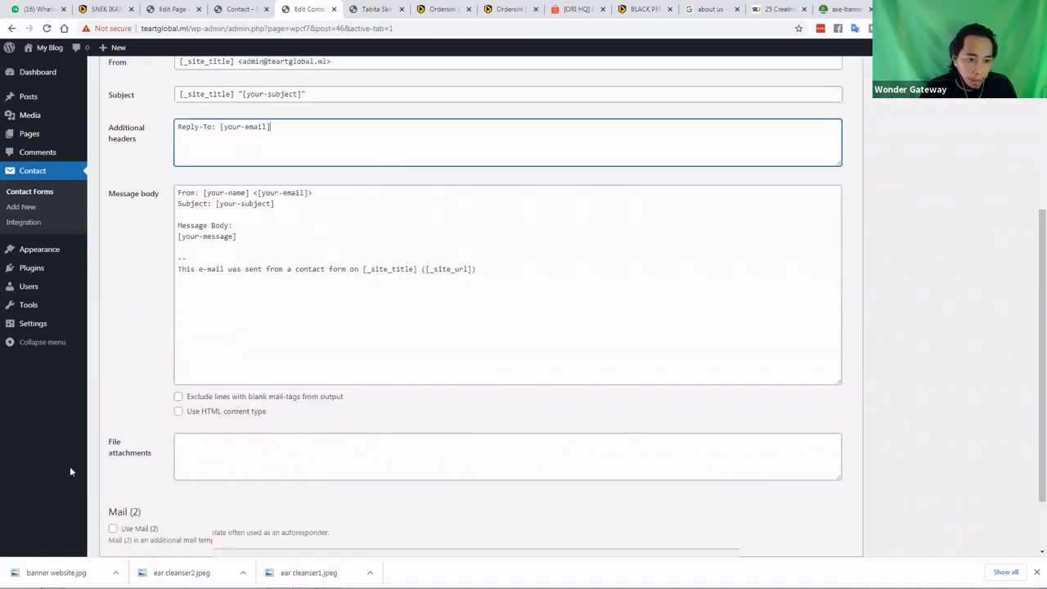
click(113, 448)
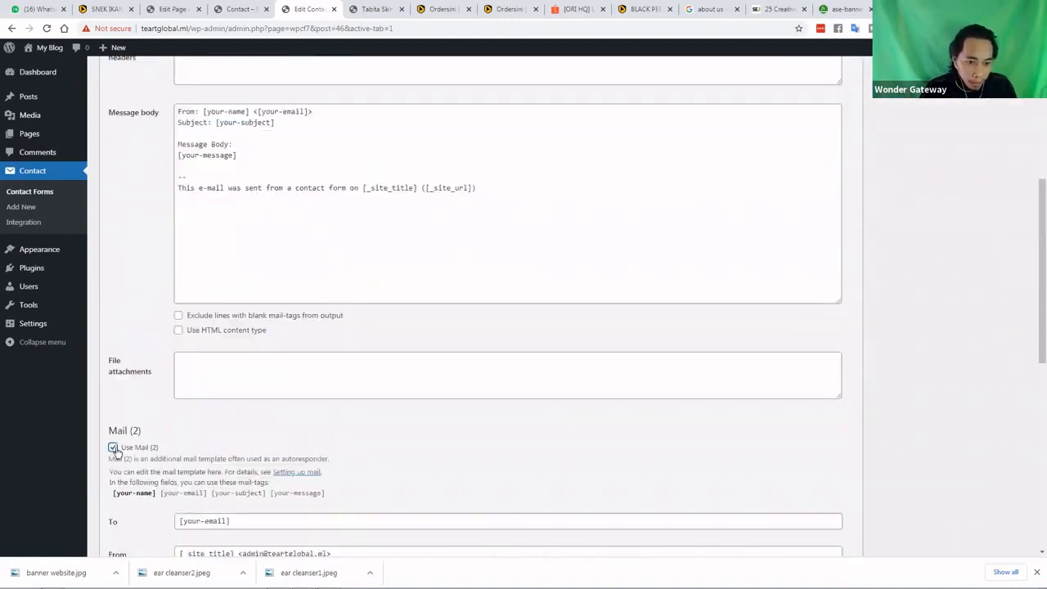
scroll(121, 453, down, 4)
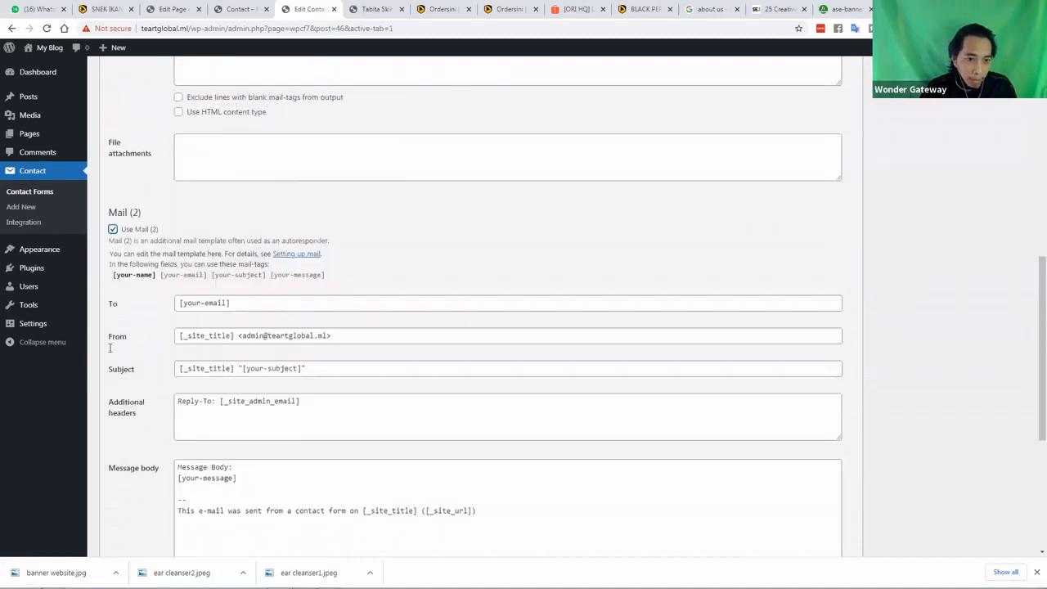
Go back to the Contact Forms list showing Contact form 1
scroll(114, 341, up, 2)
scroll(123, 344, up, 5)
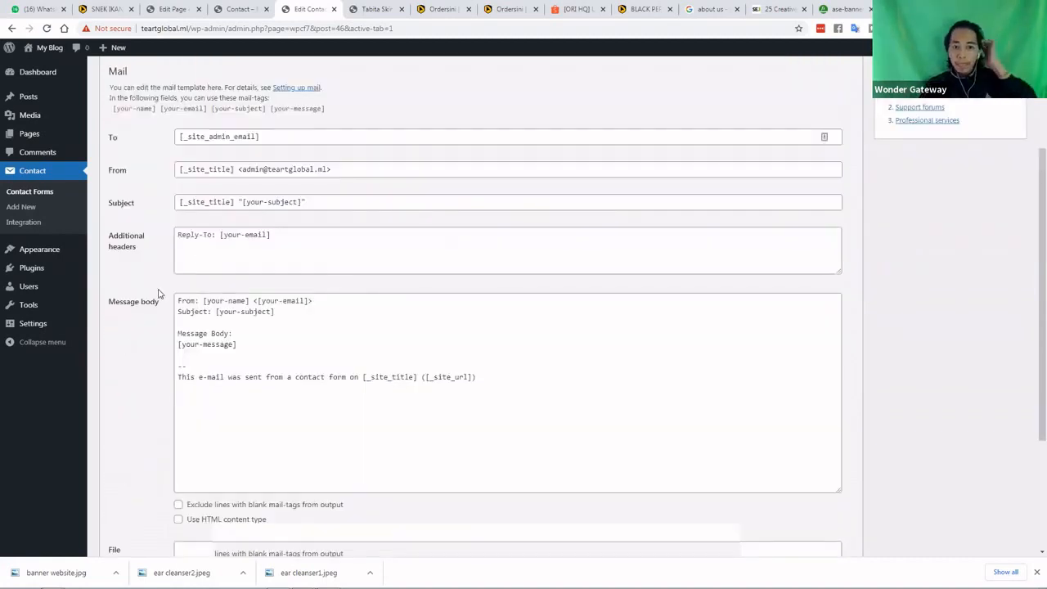
scroll(156, 292, up, 3)
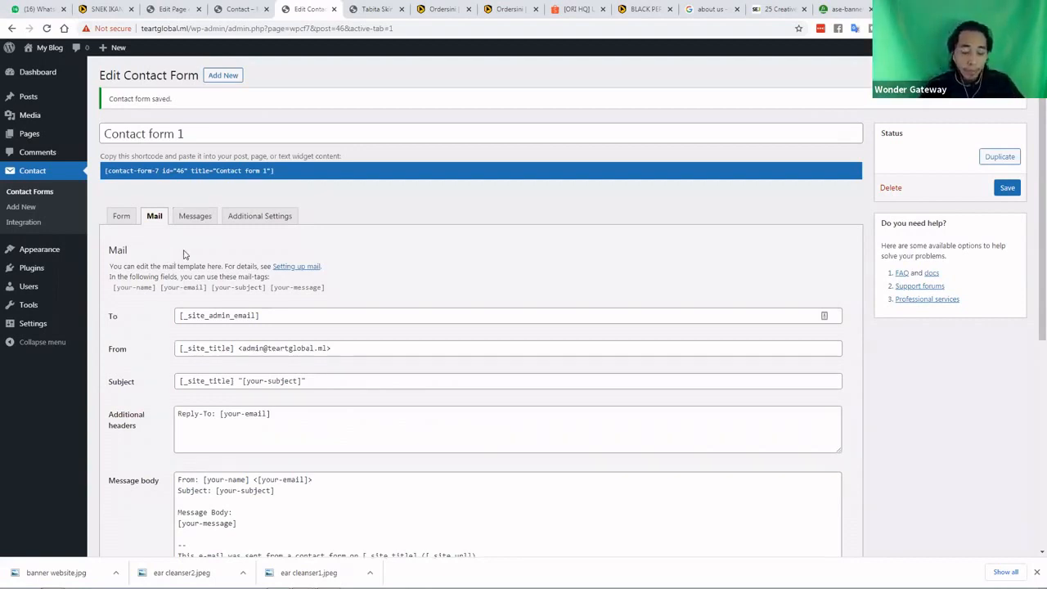
click(35, 196)
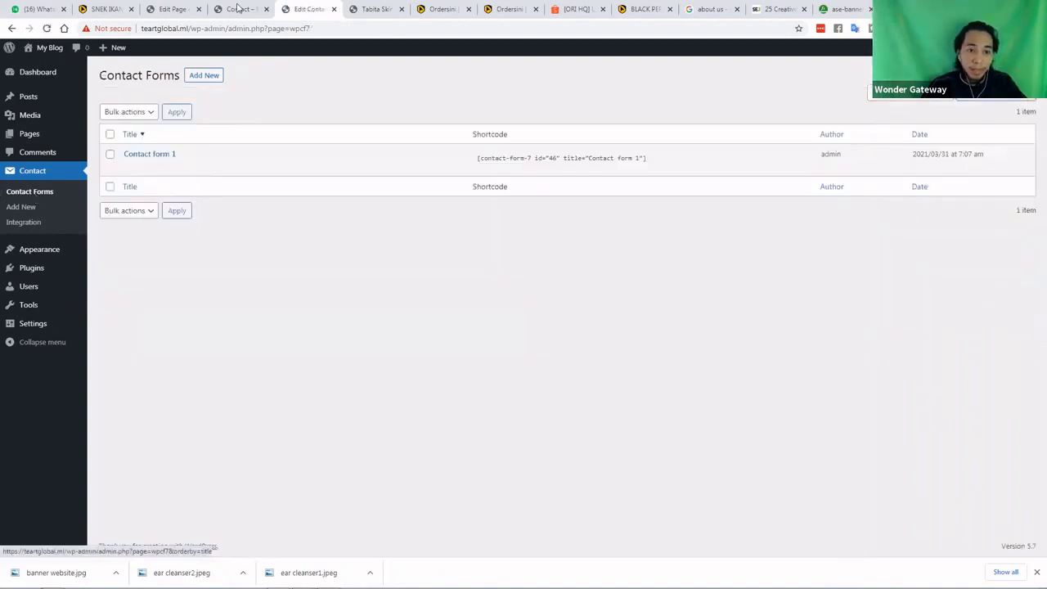
click(238, 8)
key(ctrl+Tab)
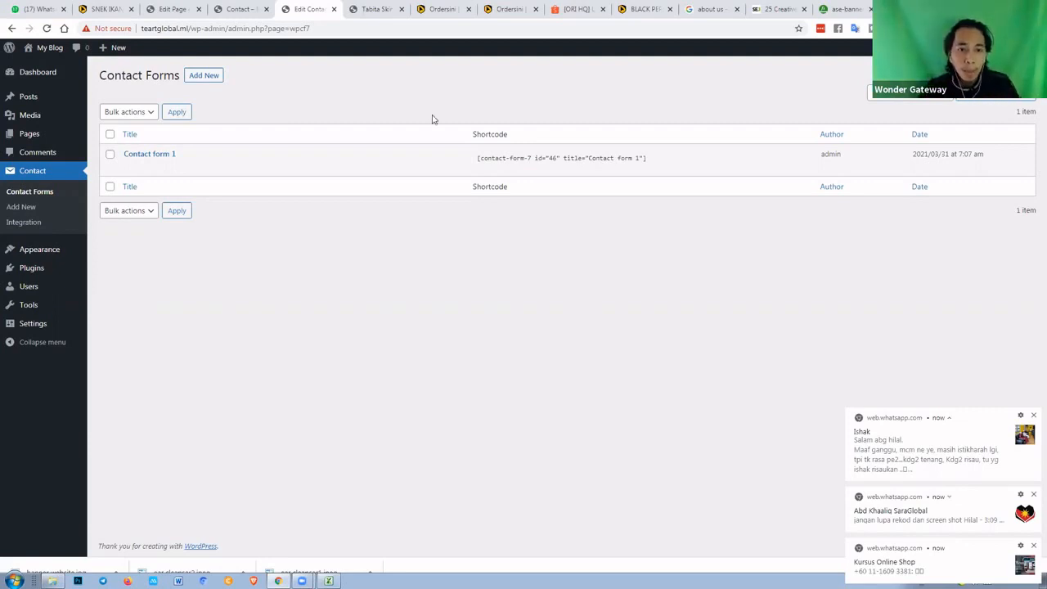
Switch to the Contact page preview tab and go to the site's Home page
click(376, 10)
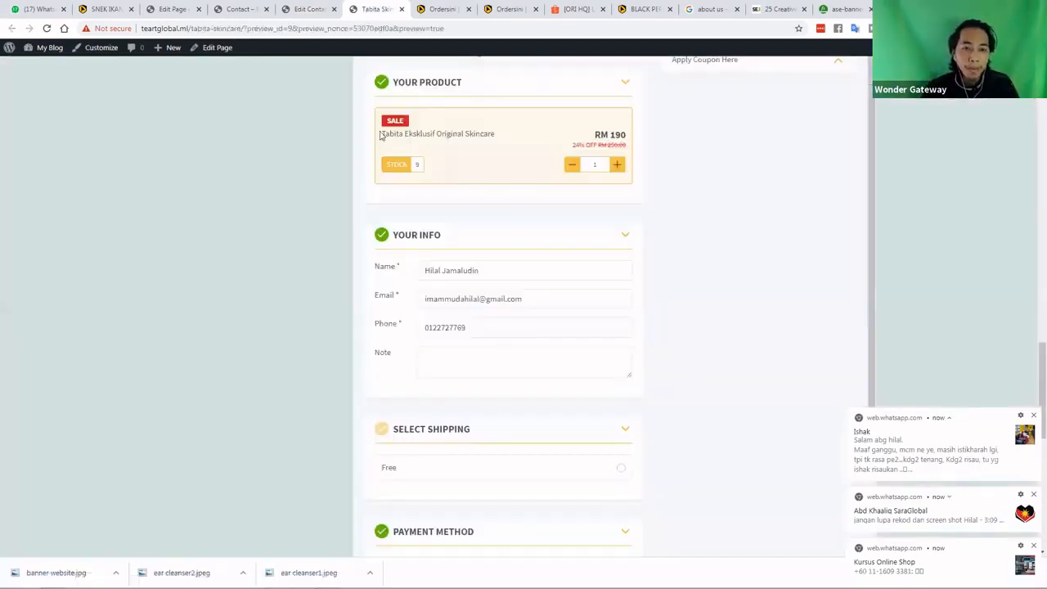
click(246, 9)
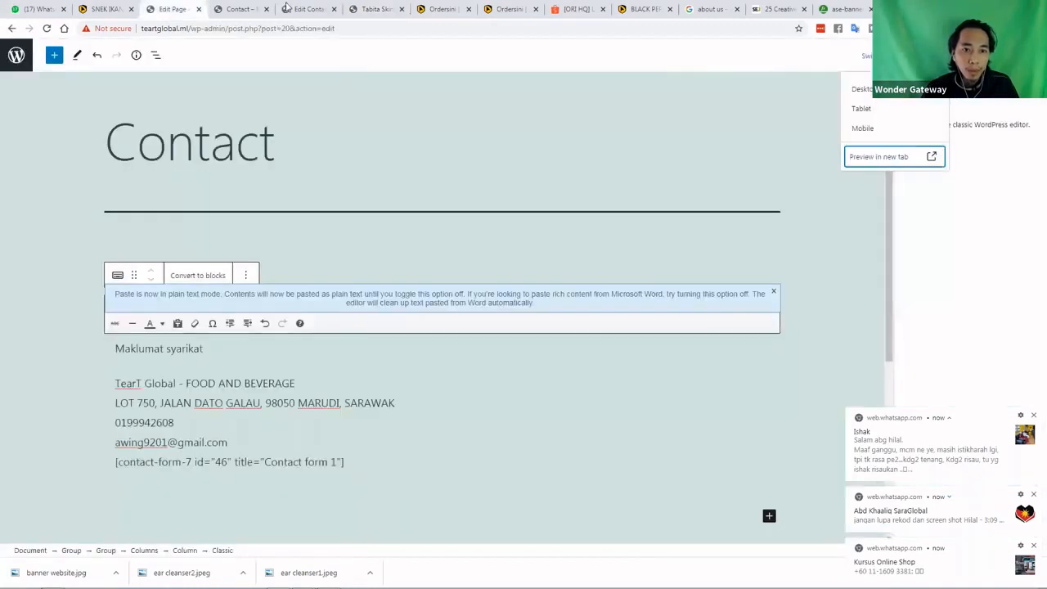
click(288, 9)
click(240, 6)
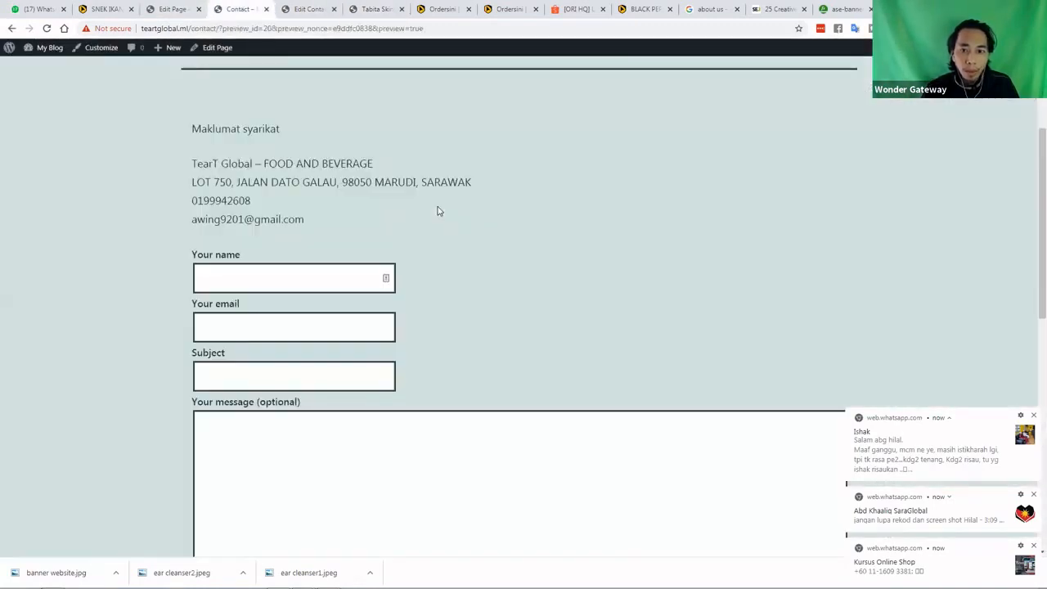
scroll(532, 117, up, 3)
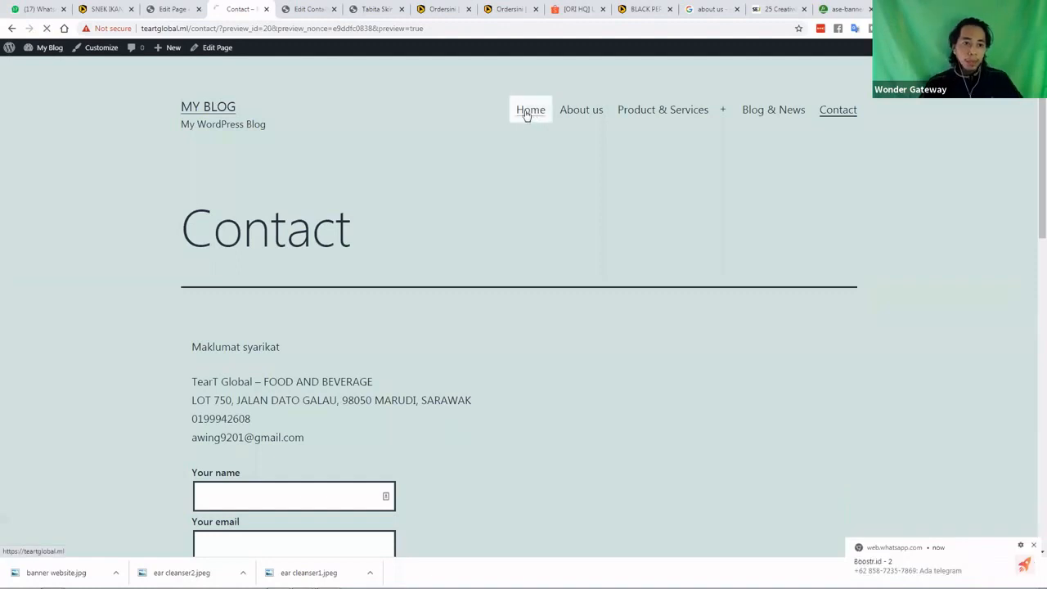
click(527, 122)
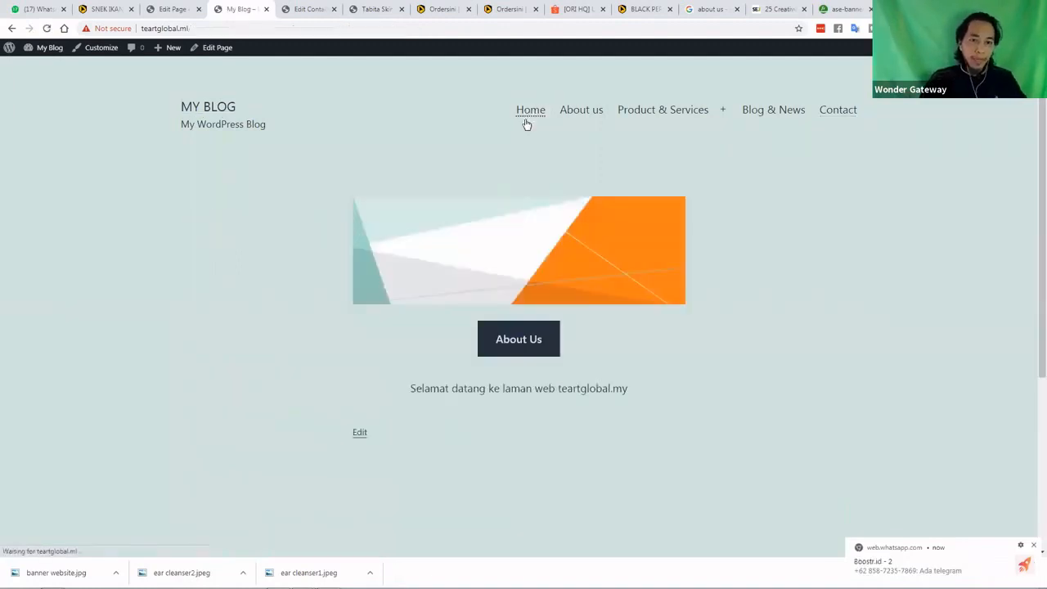
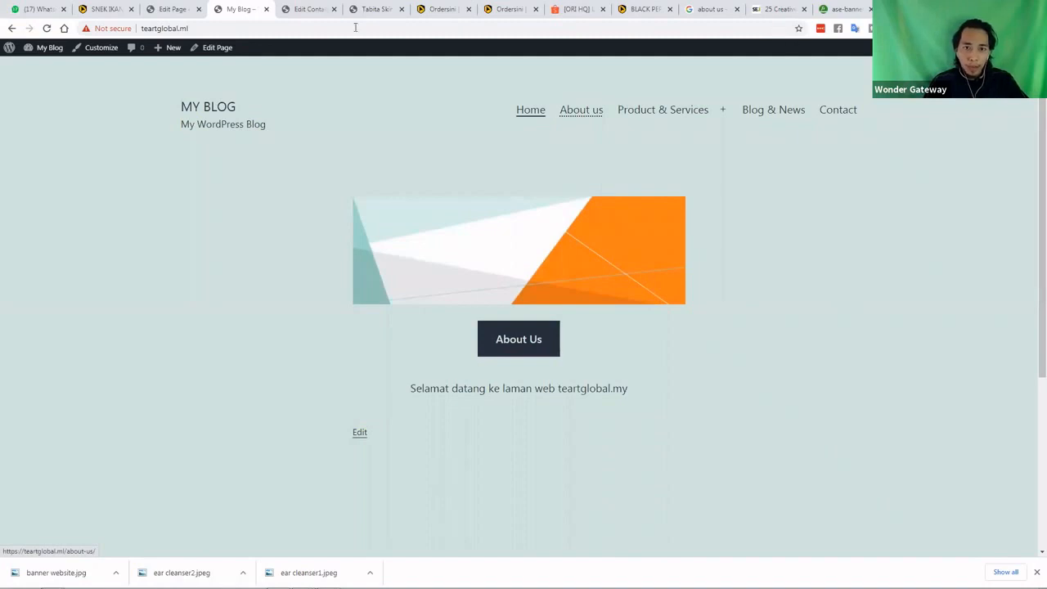
Cycle through the open admin and preview tabs, ending on the site homepage
click(309, 9)
click(374, 9)
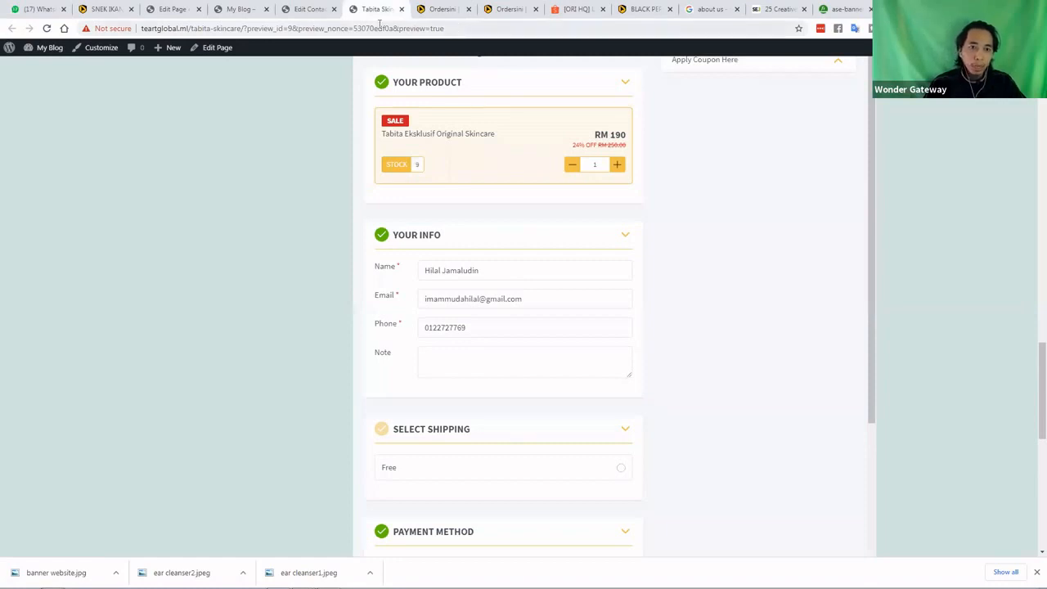
click(174, 9)
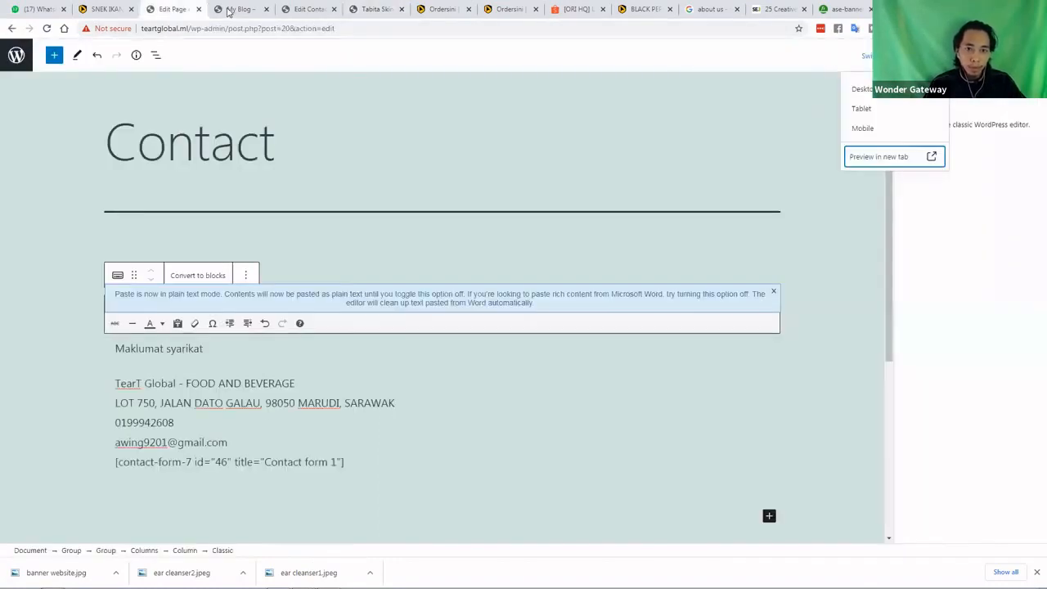
click(238, 9)
click(301, 15)
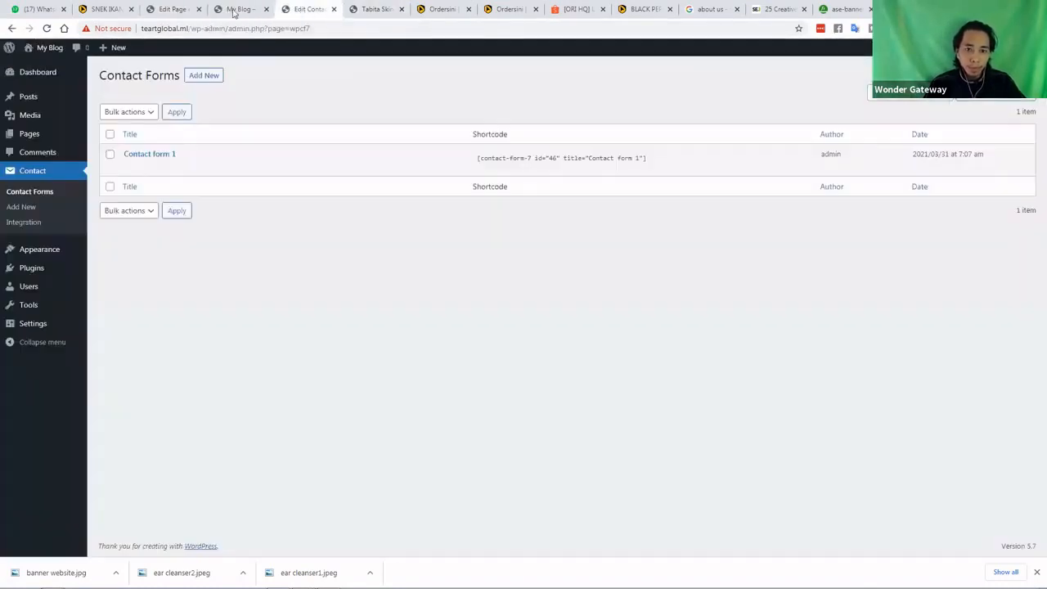
click(235, 9)
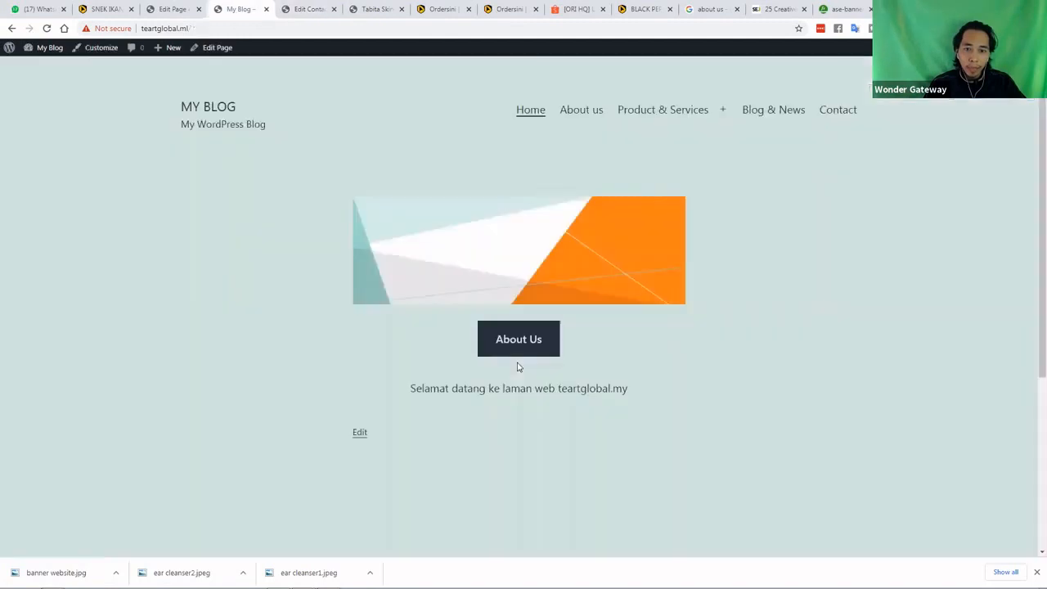
View the live About us page, then the Tabita Skincare page under Product & Services
click(573, 111)
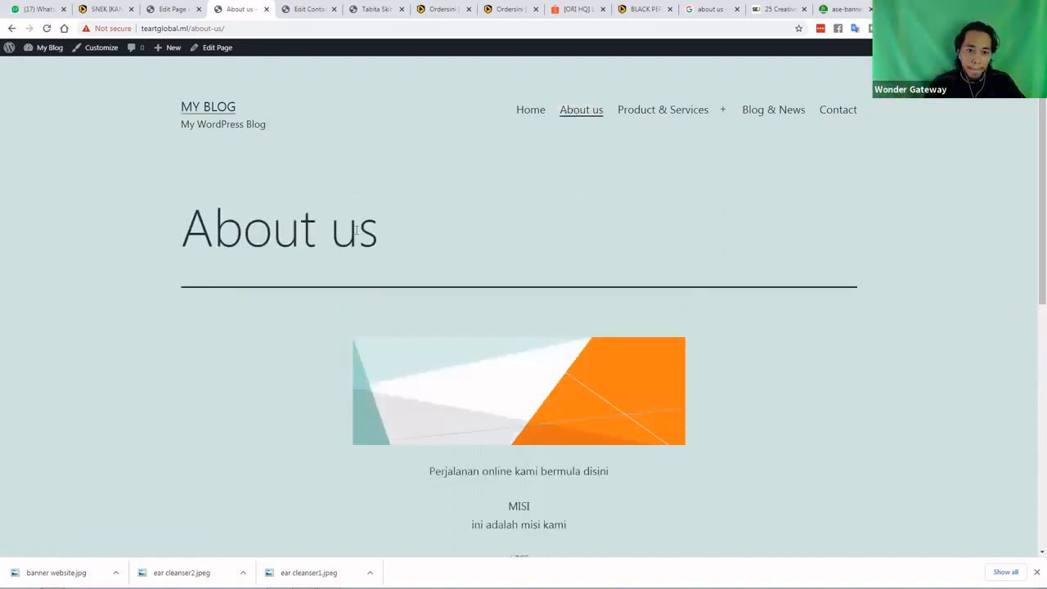
scroll(360, 239, down, 1)
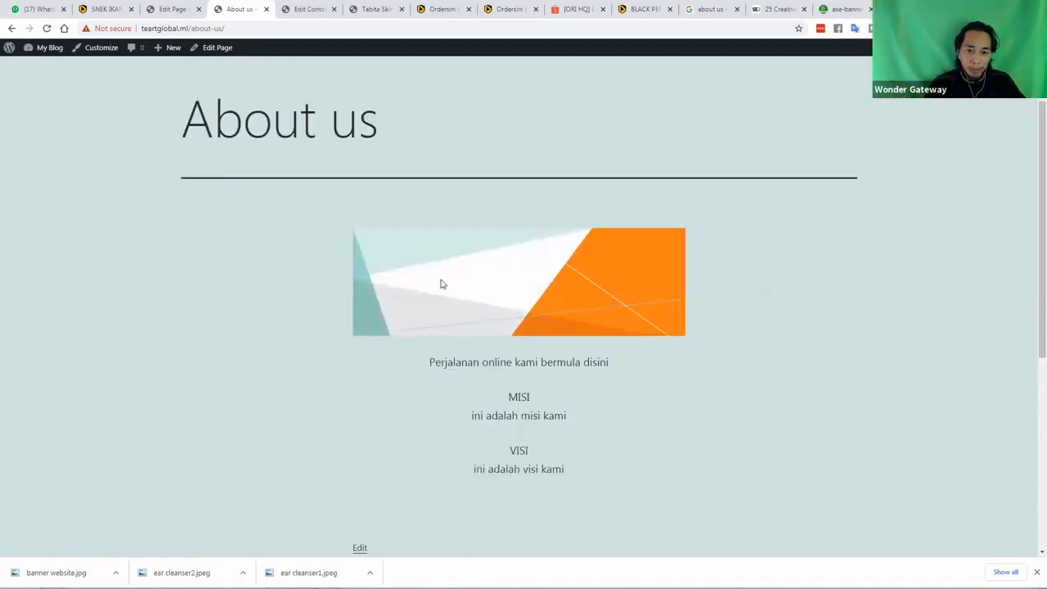
scroll(503, 347, down, 1)
scroll(549, 249, up, 1)
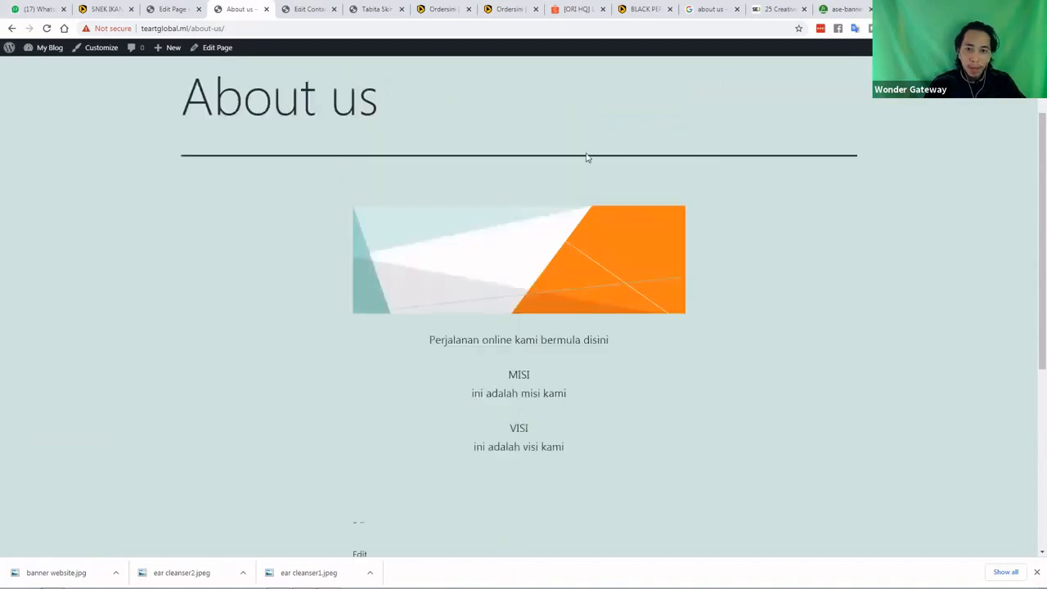
scroll(587, 157, up, 1)
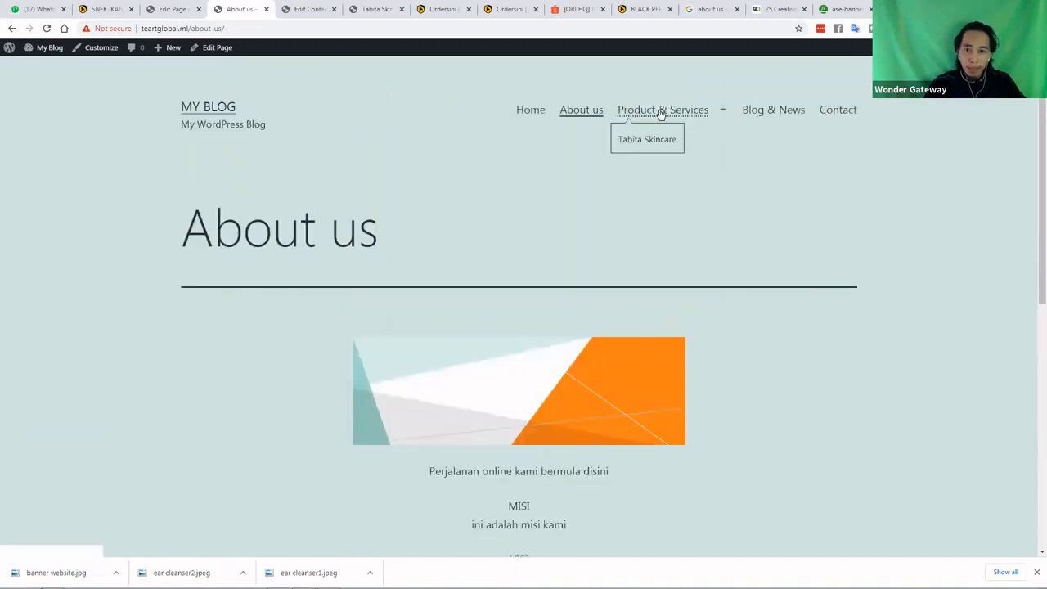
click(653, 118)
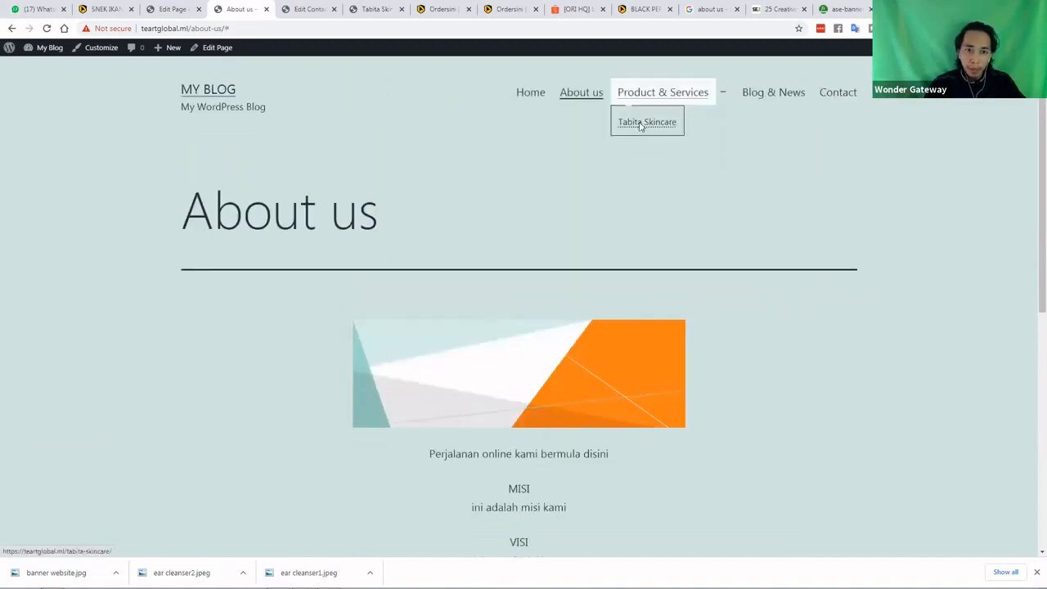
click(642, 123)
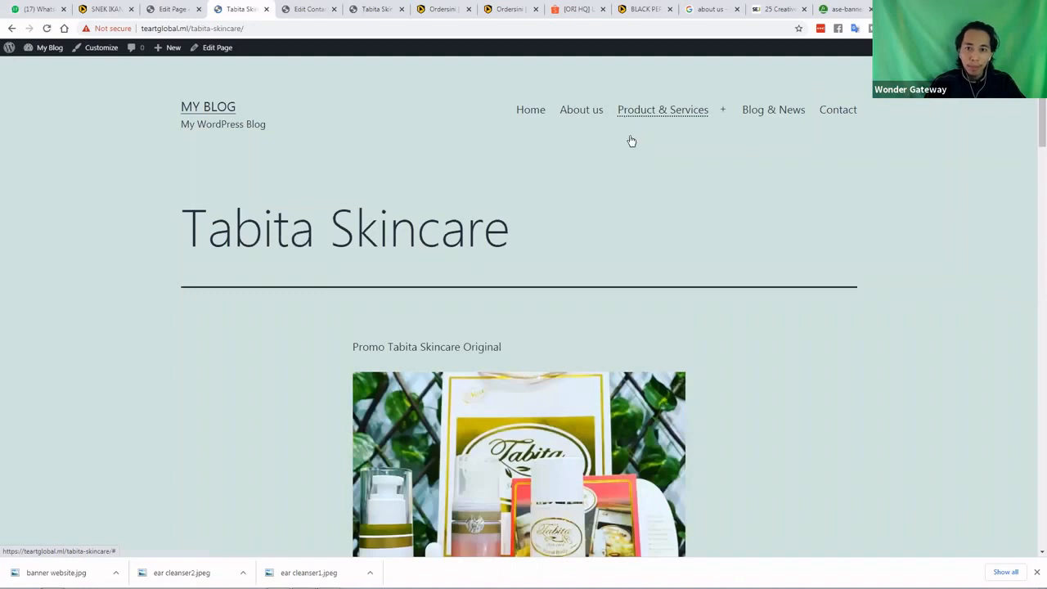
mouse_move(628, 138)
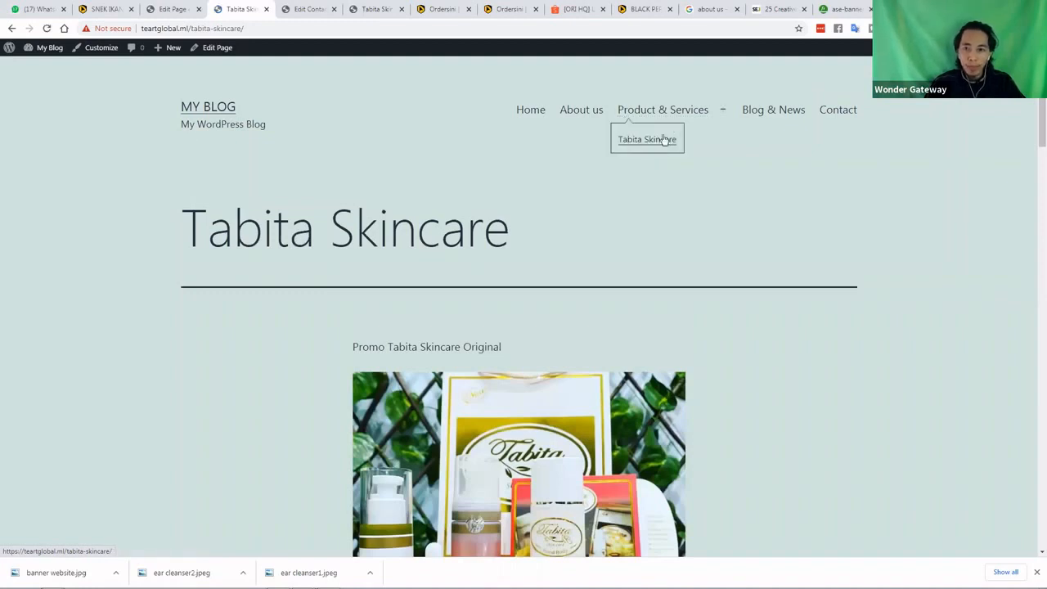
Scroll through the live Contact page's company details and form, then return home
click(838, 112)
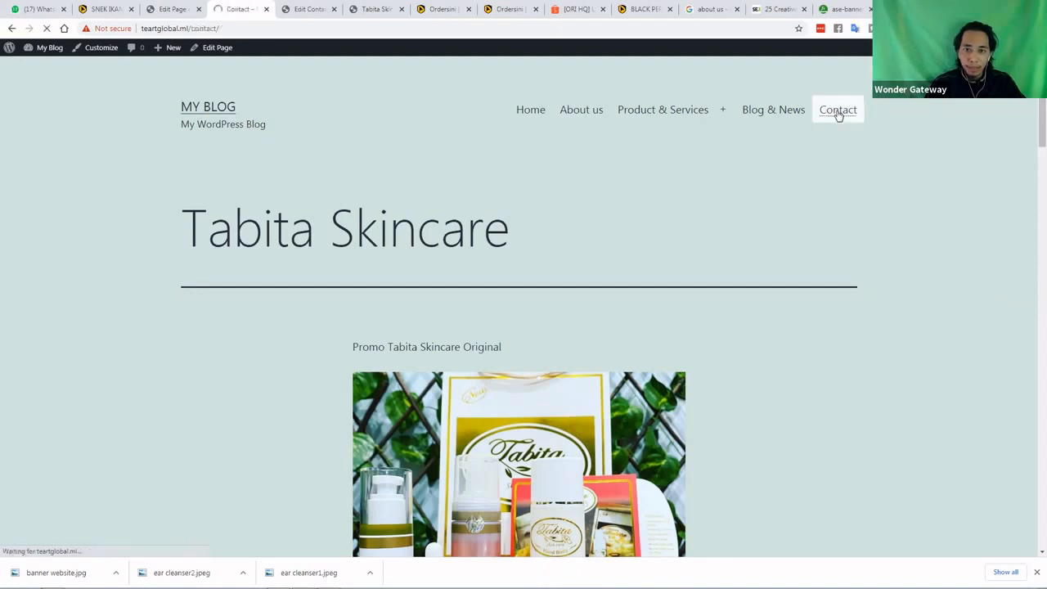
scroll(223, 256, down, 1)
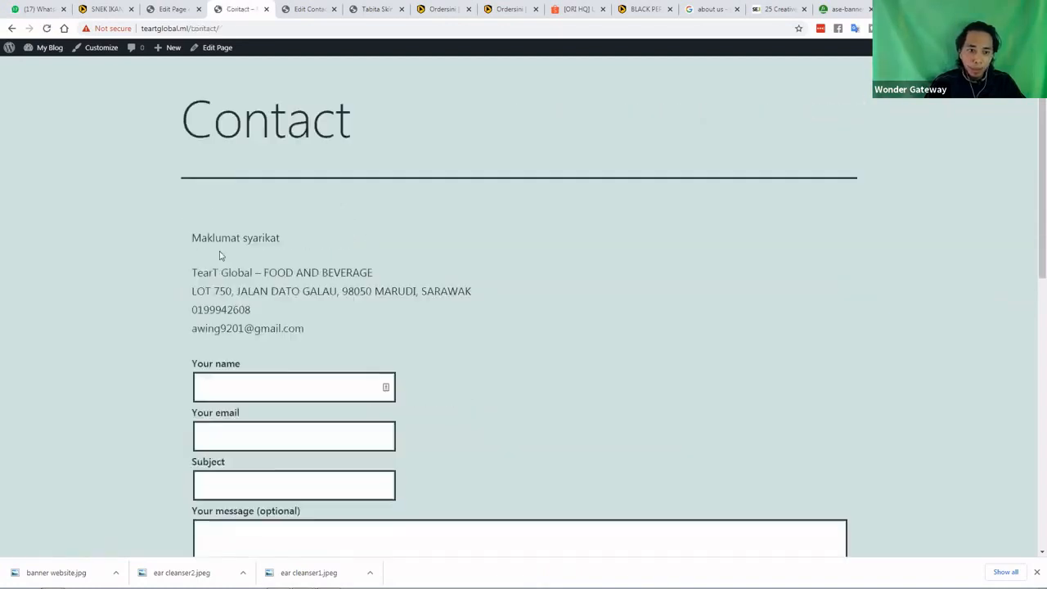
scroll(209, 259, down, 1)
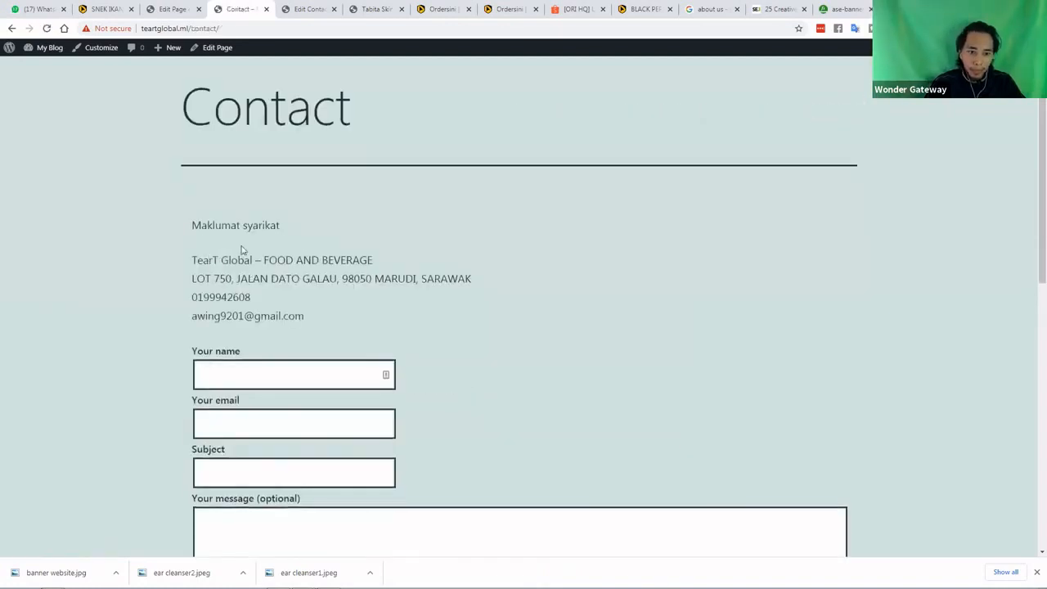
scroll(270, 256, down, 1)
scroll(257, 262, down, 1)
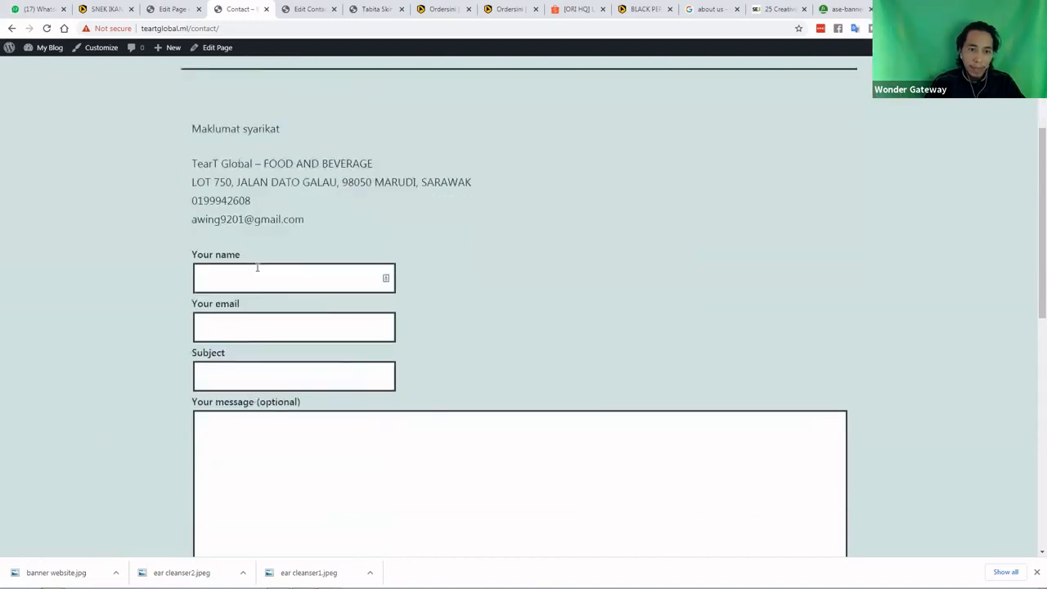
scroll(249, 282, down, 2)
scroll(222, 386, up, 3)
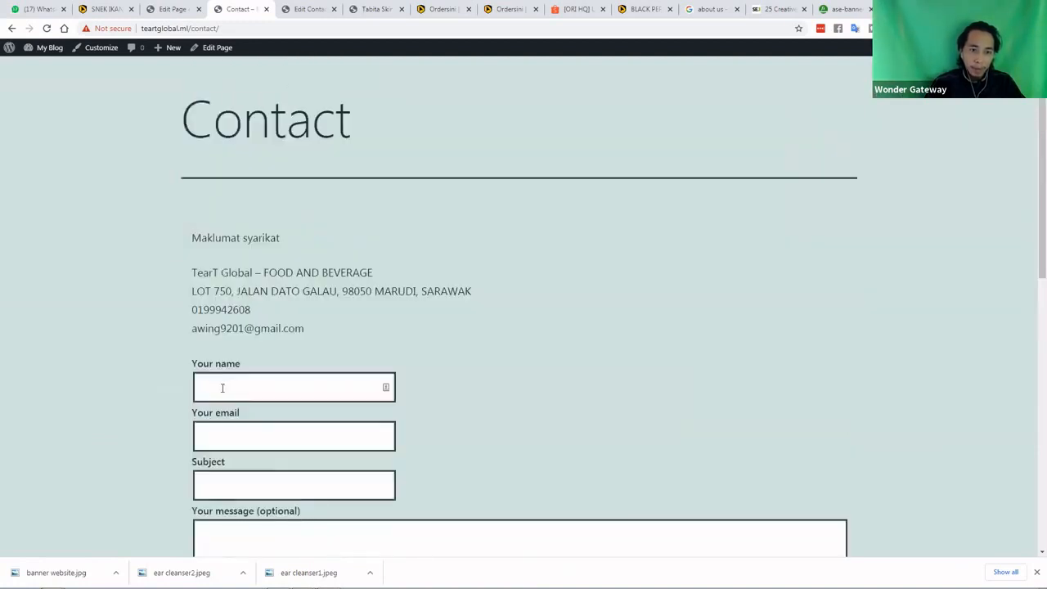
scroll(523, 119, up, 1)
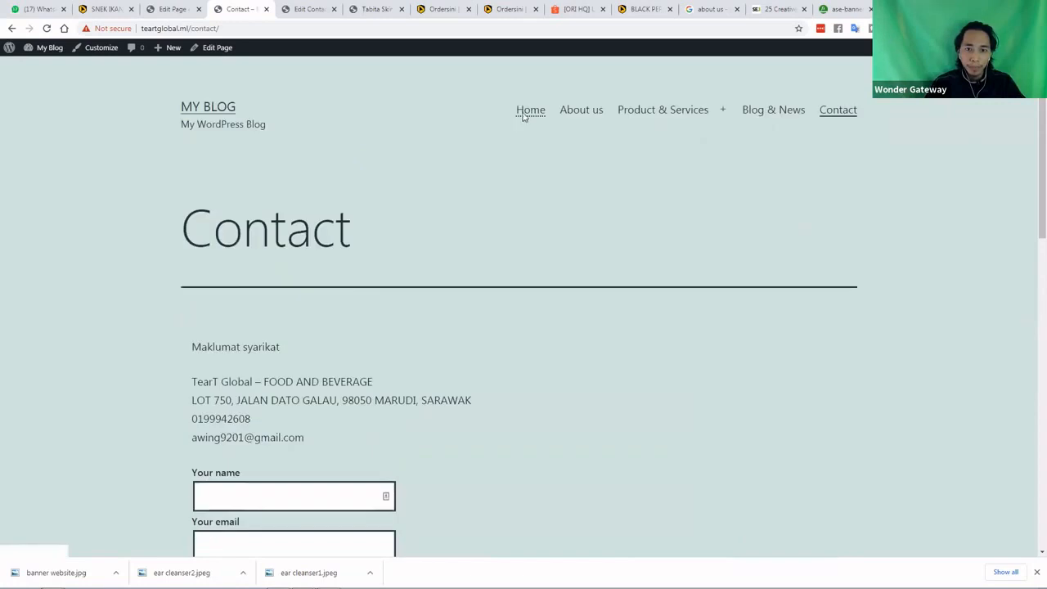
click(526, 115)
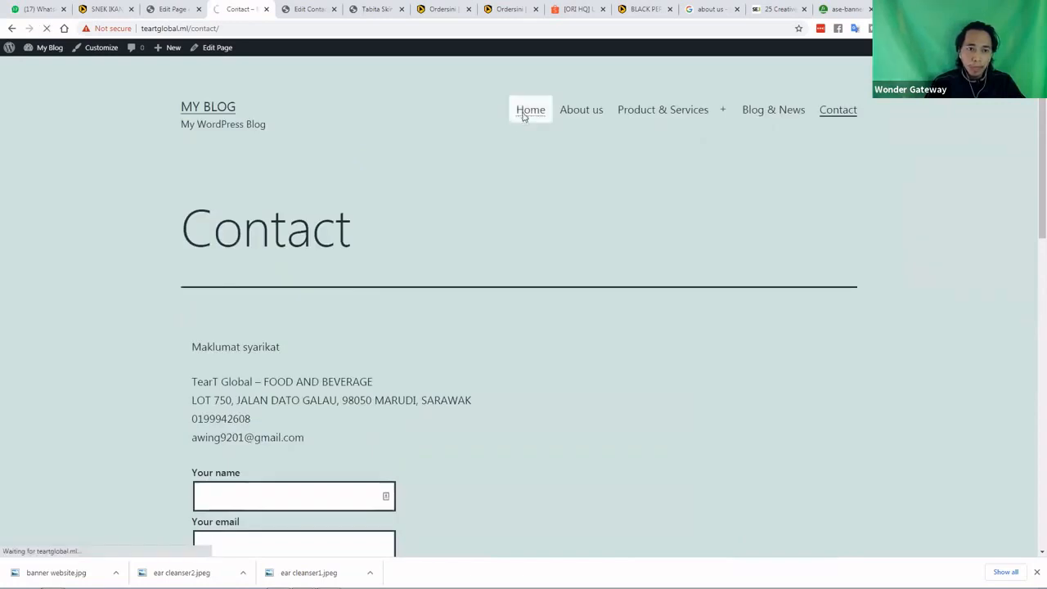
Go to the admin Pages list, glancing at the Contact Forms tab
click(172, 9)
click(16, 55)
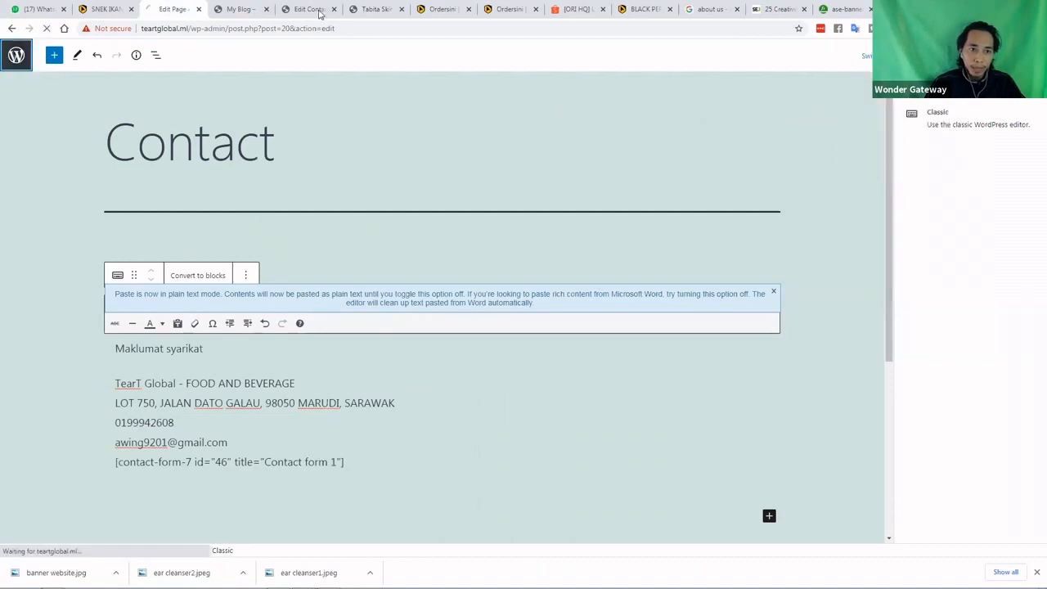
key(ctrl+Tab)
key(ctrl+Tab)
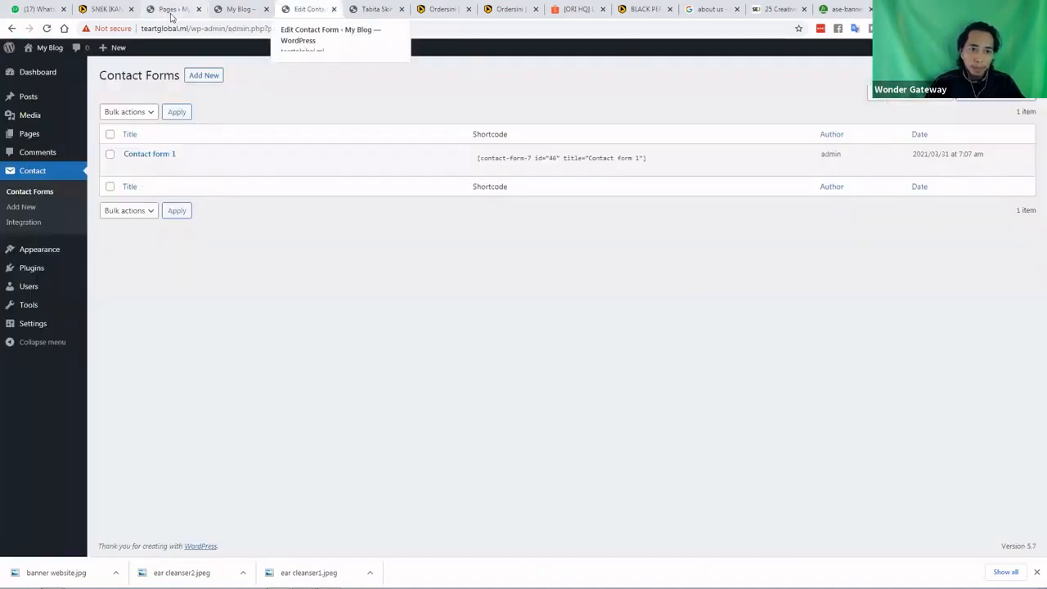
click(171, 14)
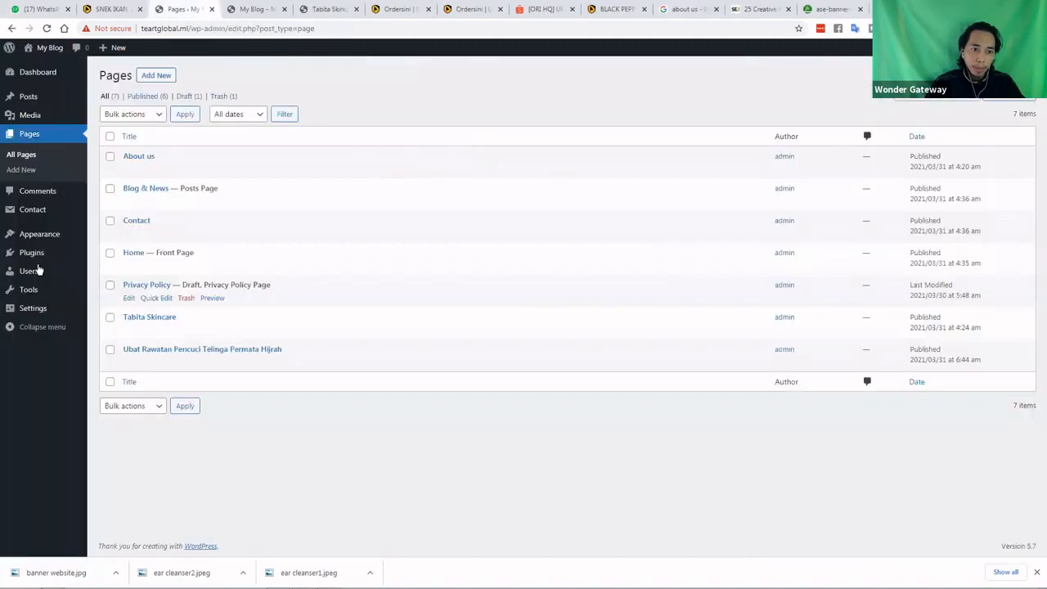
Add Ubat Rawatan Pencuci Telinga Permata Hijrah to the Header menu under Product & Services and save
mouse_move(51, 235)
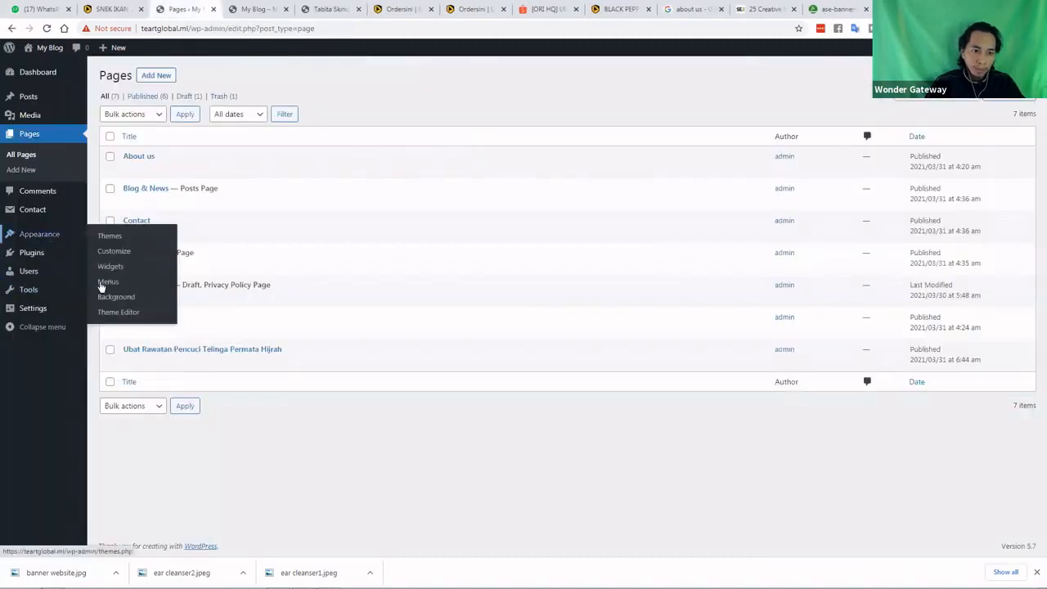
click(107, 282)
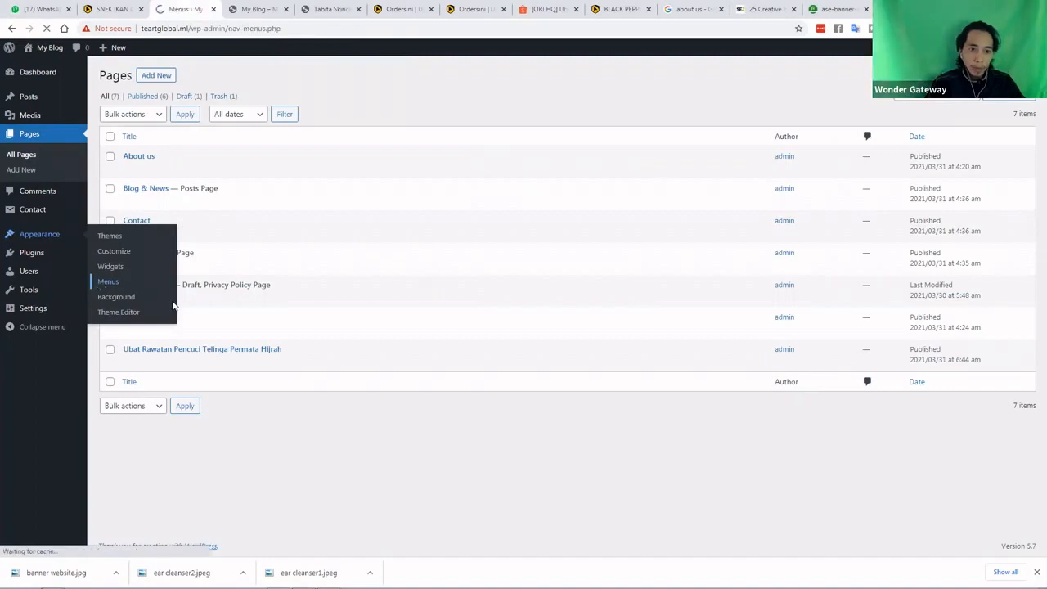
click(119, 250)
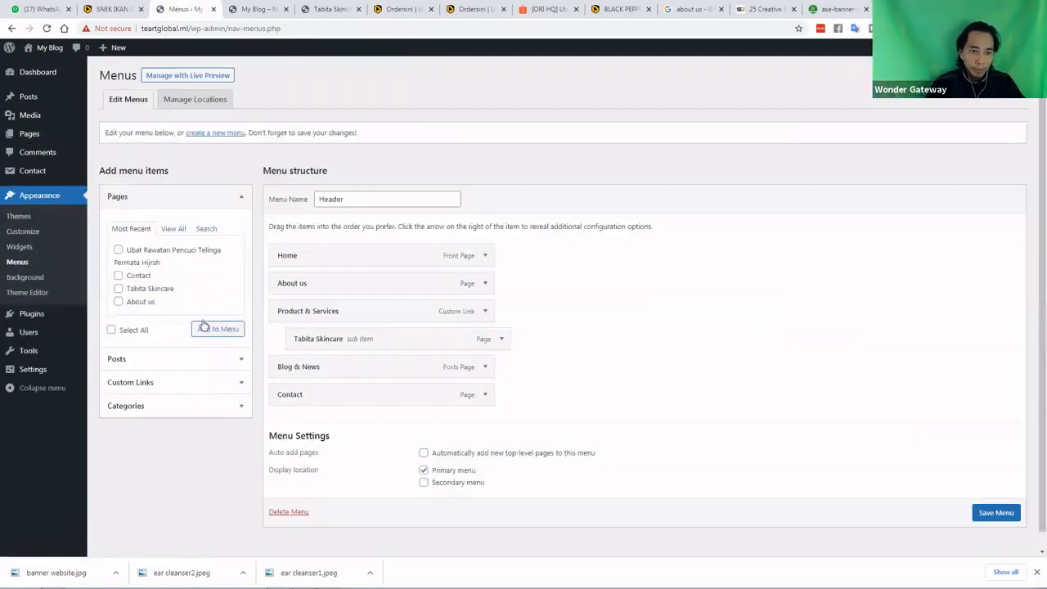
click(217, 330)
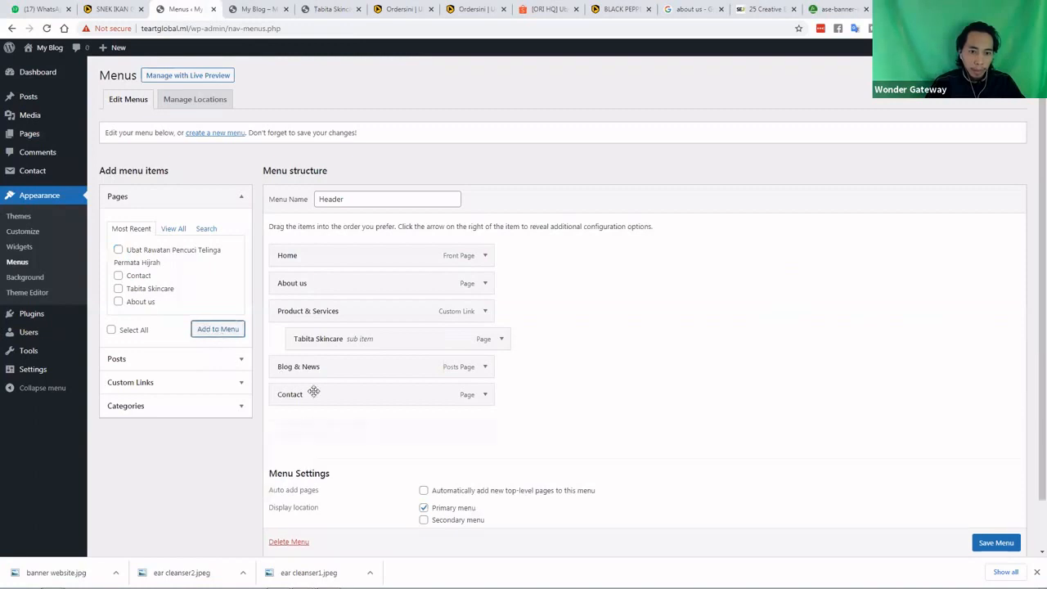
drag(328, 367, 344, 351)
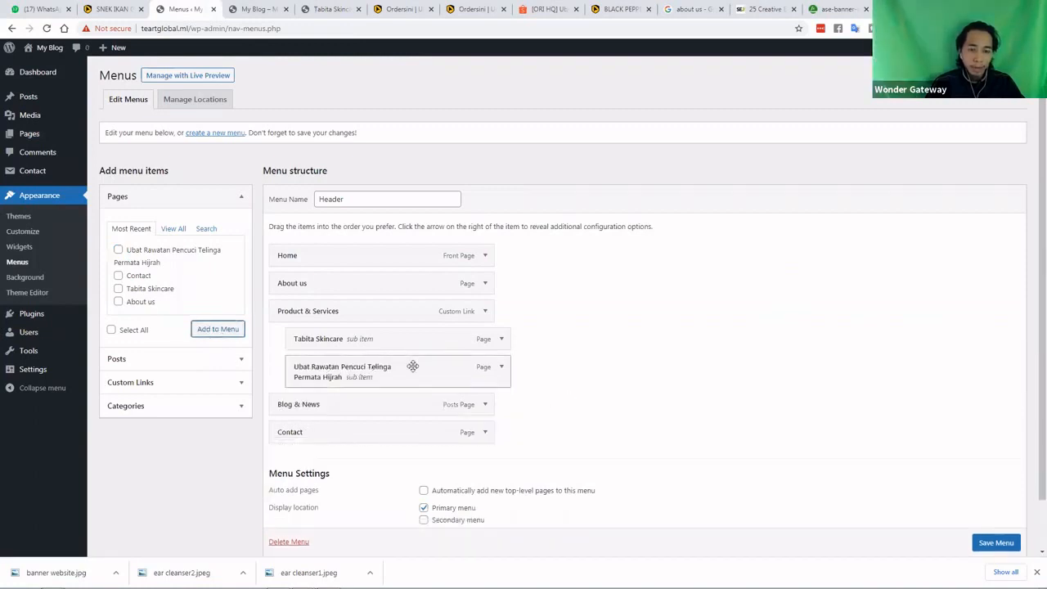
scroll(524, 390, down, 1)
click(988, 497)
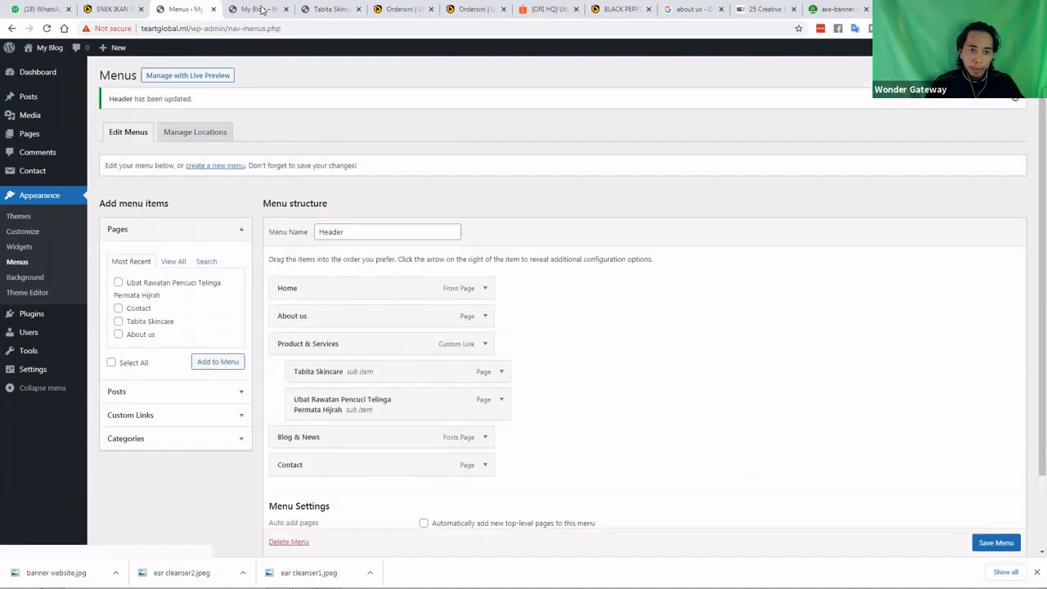
key(ctrl+Tab)
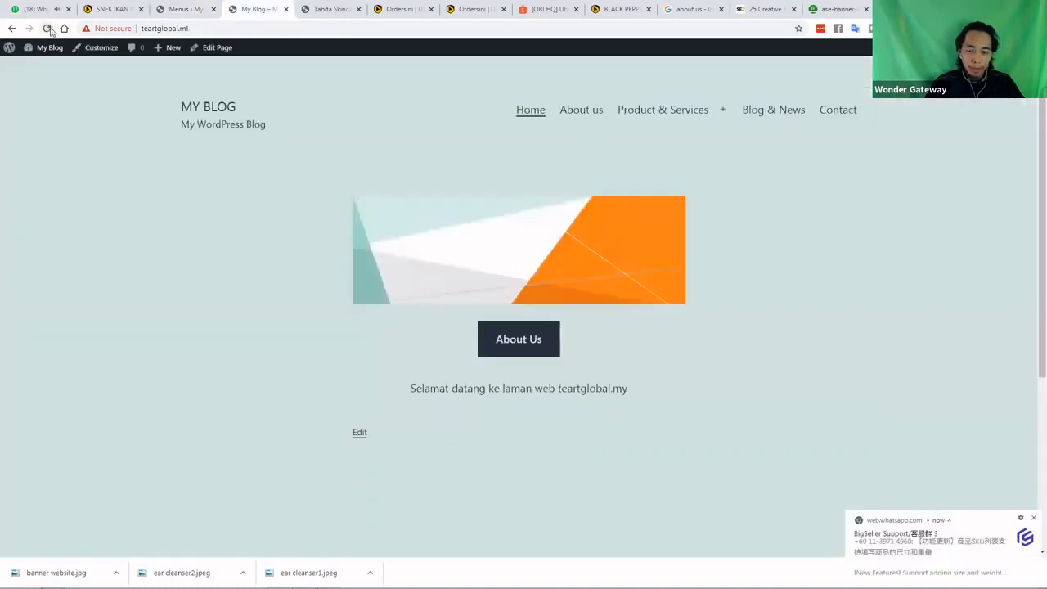
Reload the homepage to confirm both Product & Services sub items, then return to the Menus admin
click(48, 29)
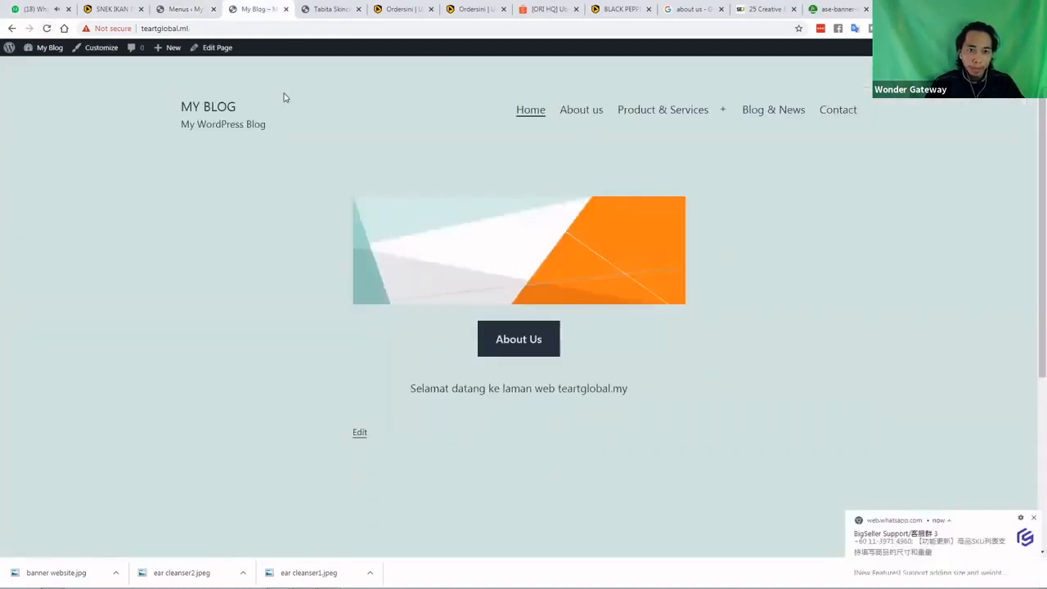
mouse_move(643, 152)
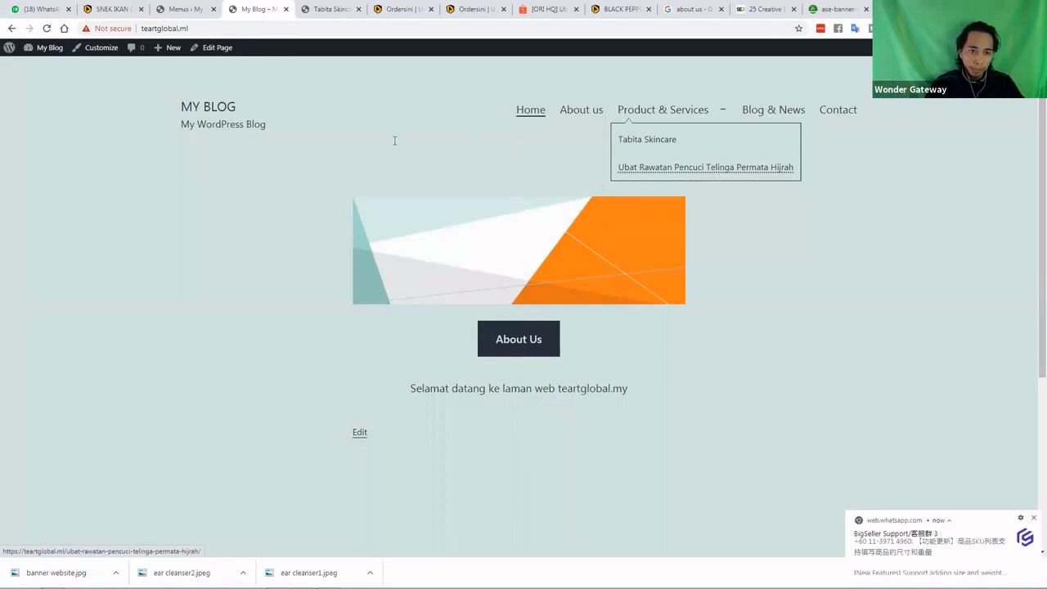
click(197, 107)
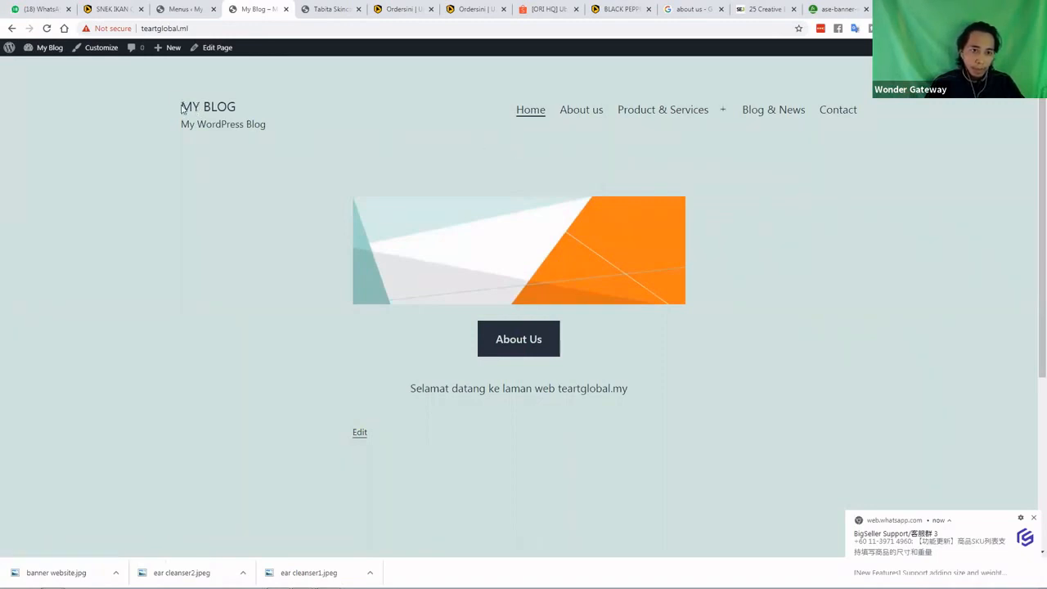
drag(181, 105, 277, 123)
drag(181, 125, 274, 125)
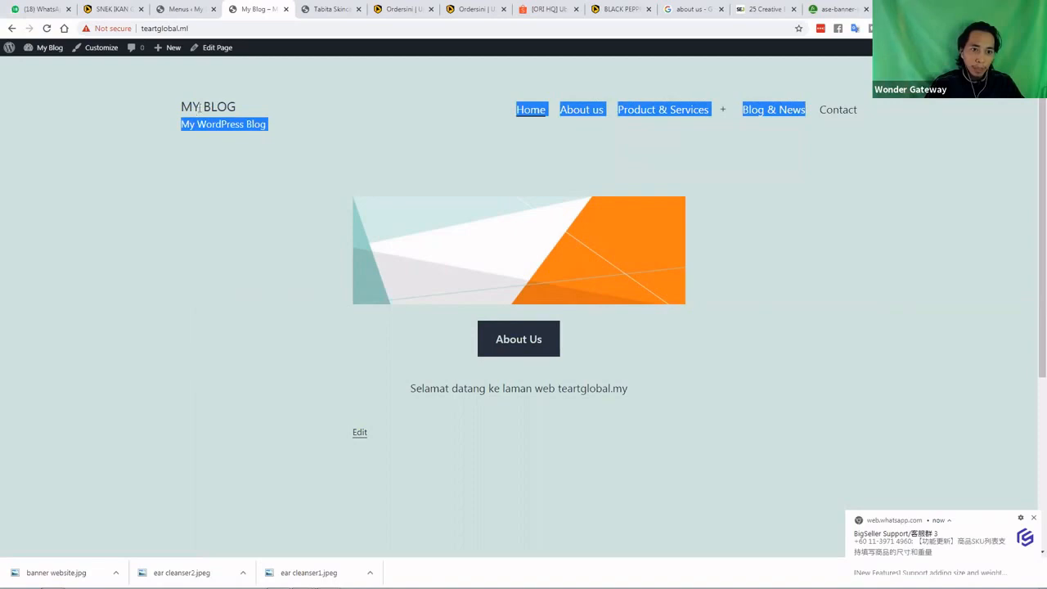
click(199, 107)
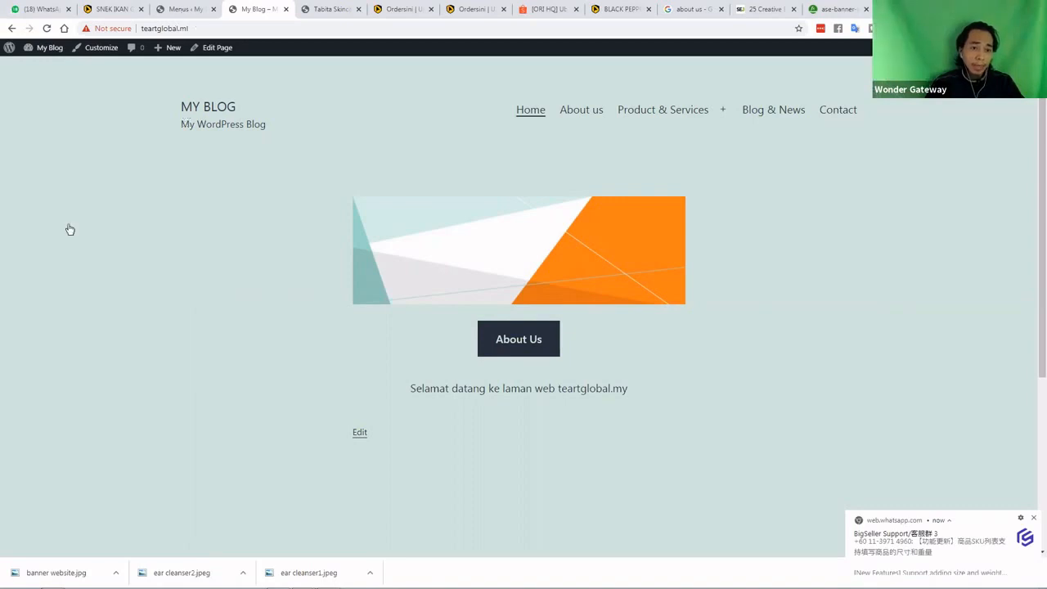
key(ctrl+shift+Tab)
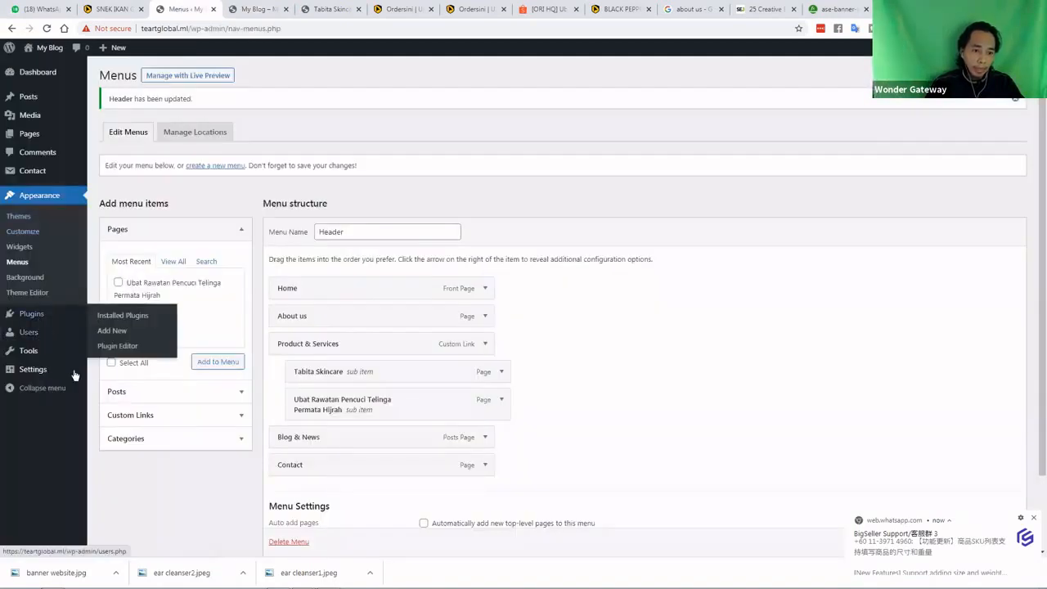
In General Settings, rename the site title to TearT Global, clear the tagline, and select the admin email
mouse_move(77, 372)
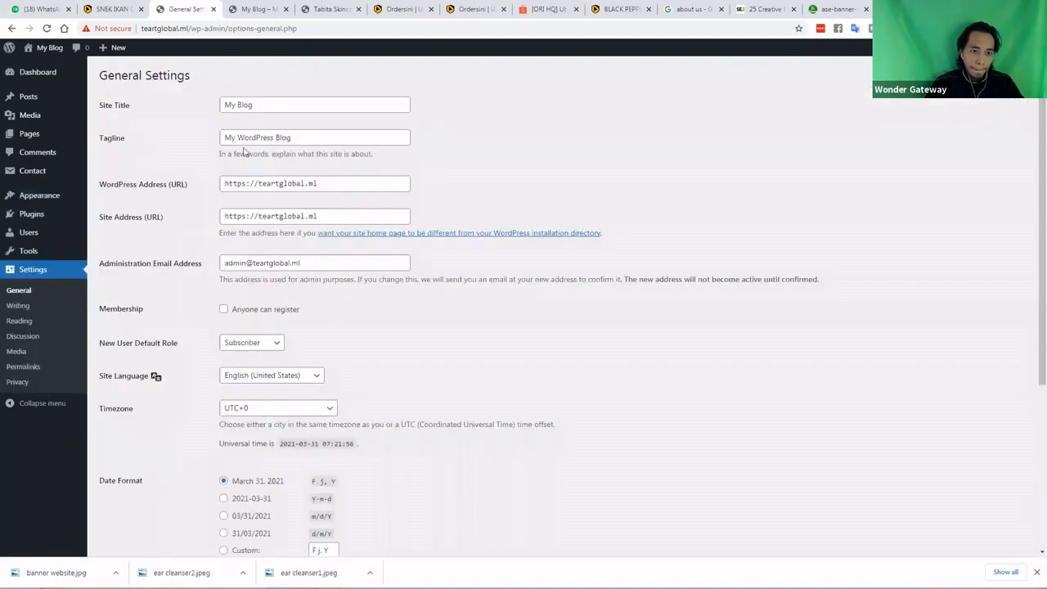
drag(255, 106, 216, 108)
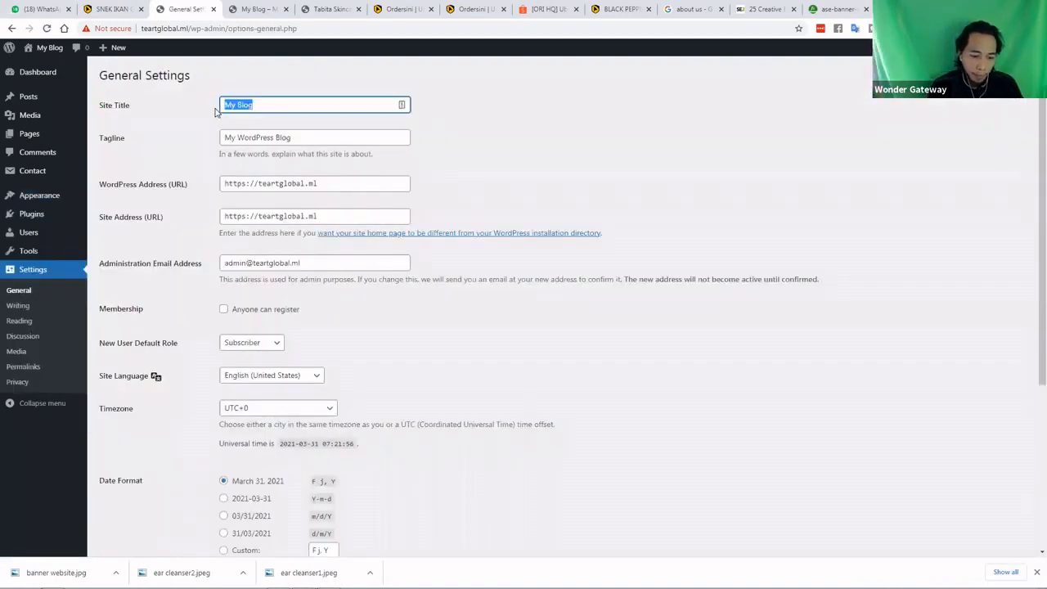
text(Tear)
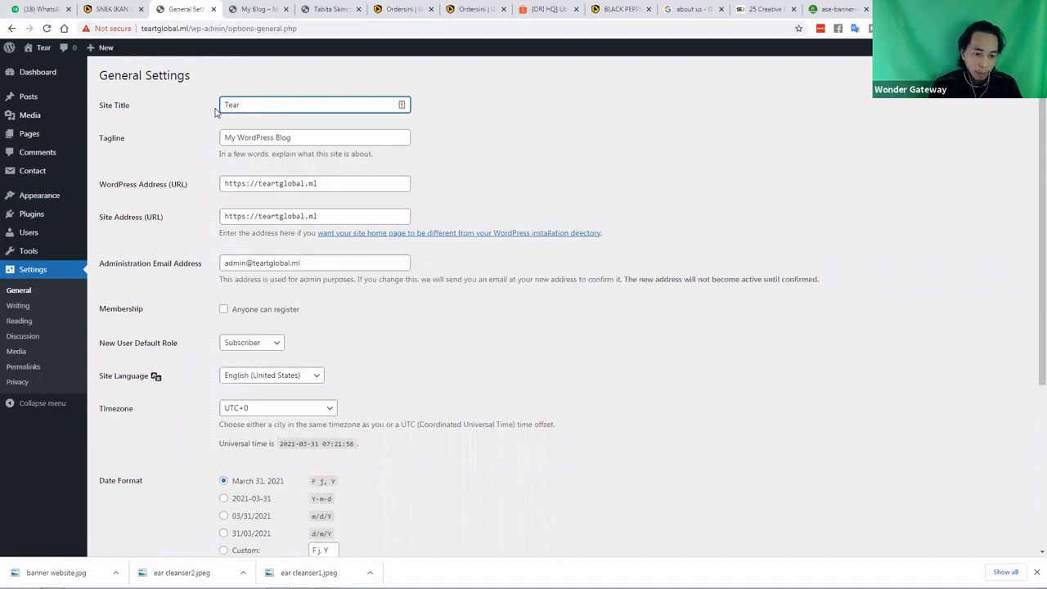
text(T)
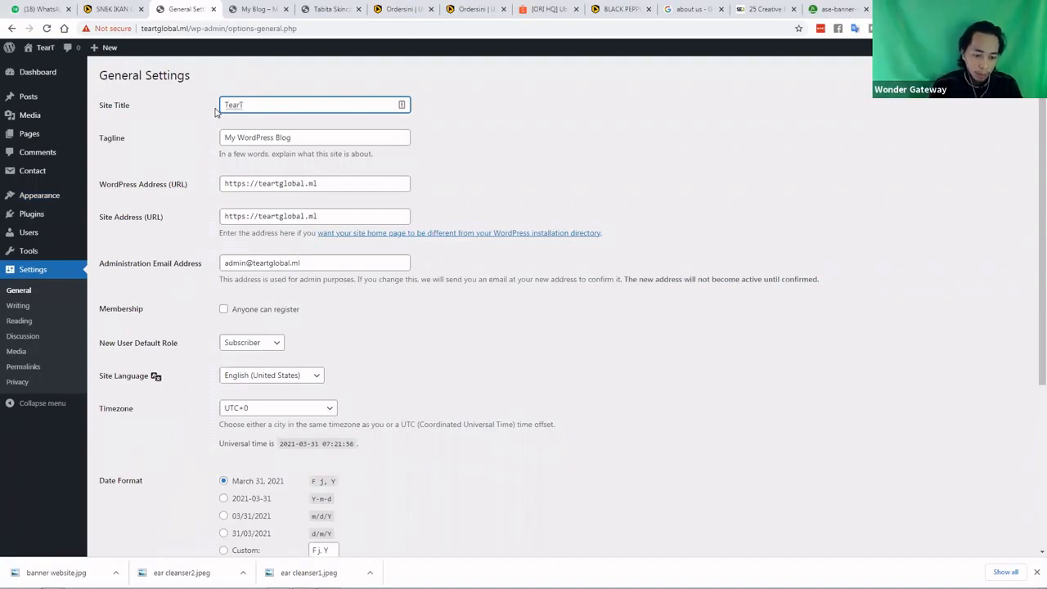
text( Gl)
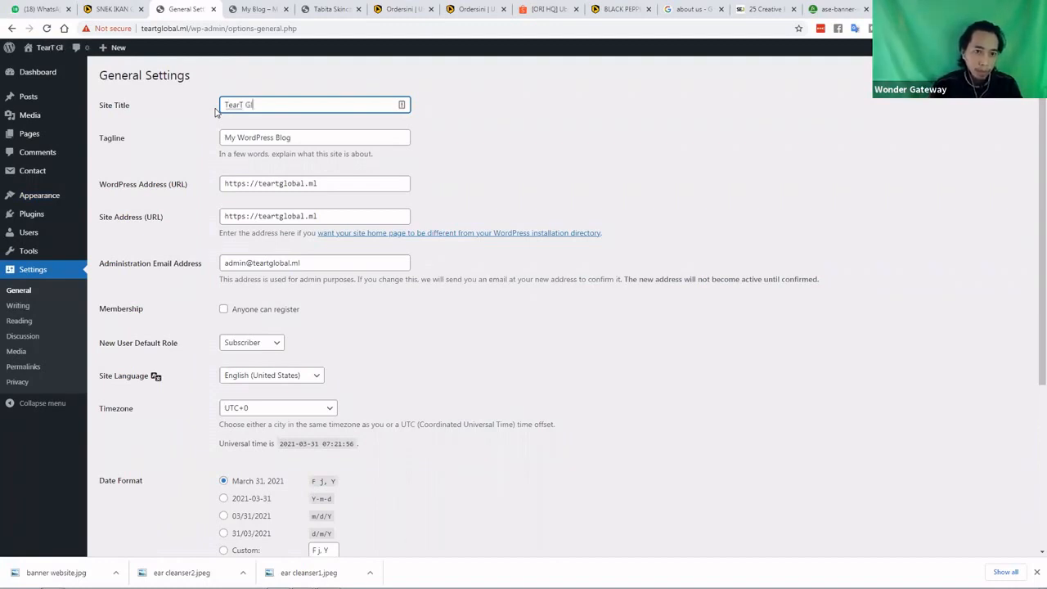
text(obal)
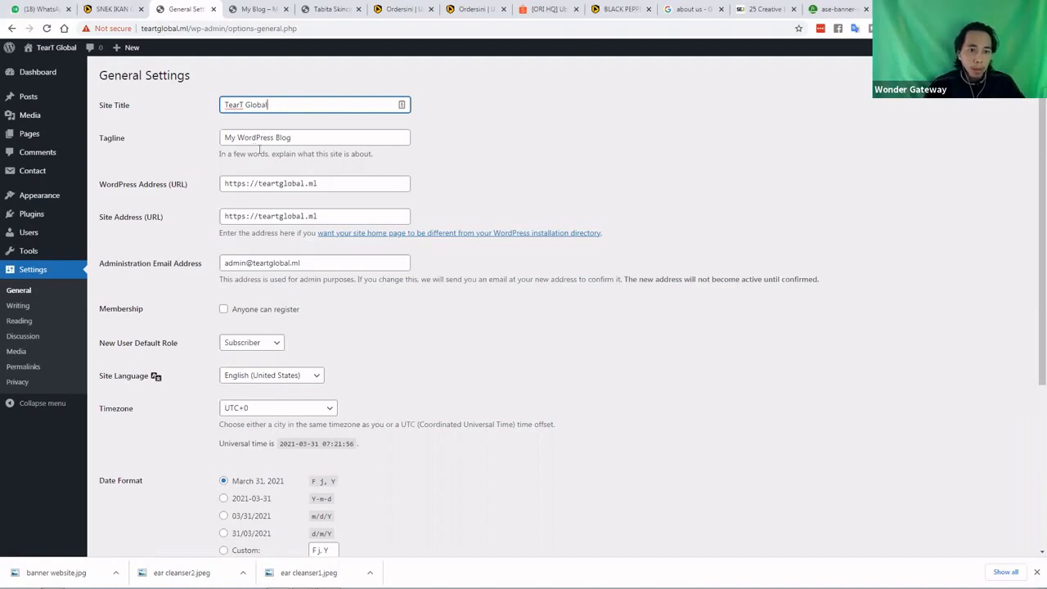
key(Tab)
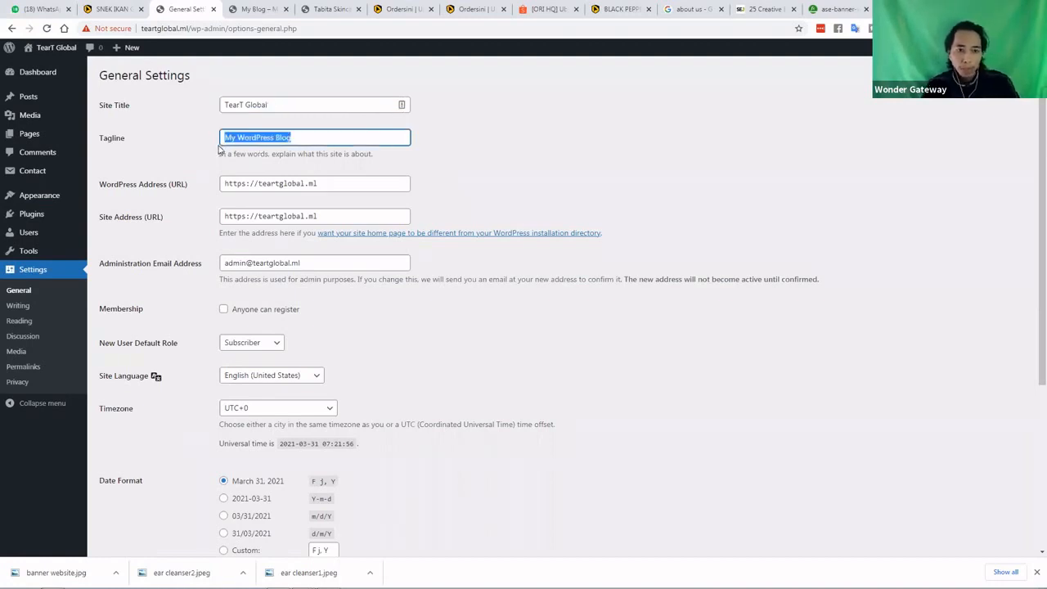
key(BackSpace)
click(201, 199)
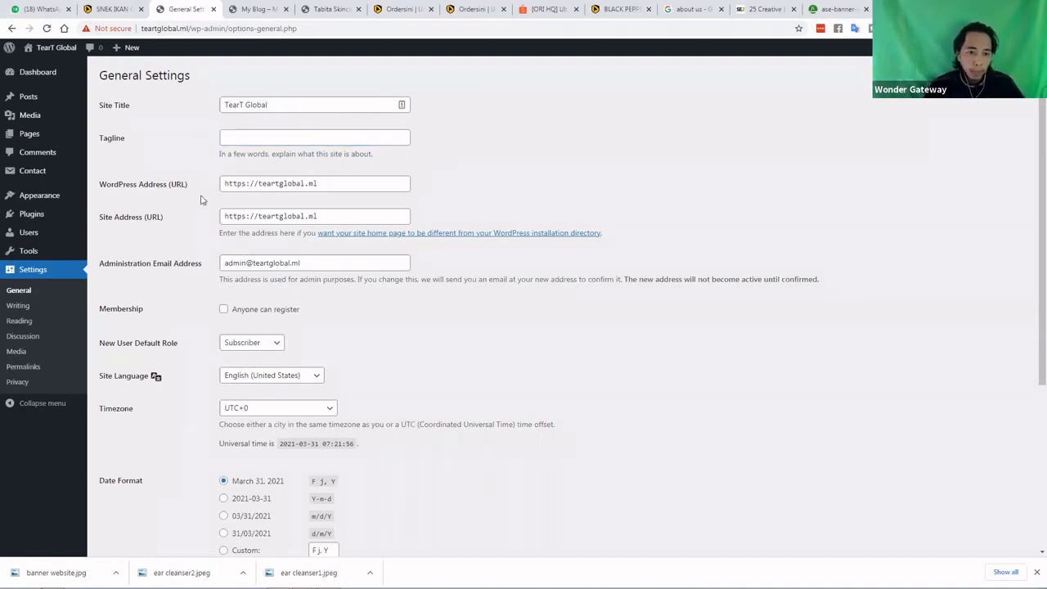
scroll(201, 199, down, 1)
drag(254, 209, 301, 209)
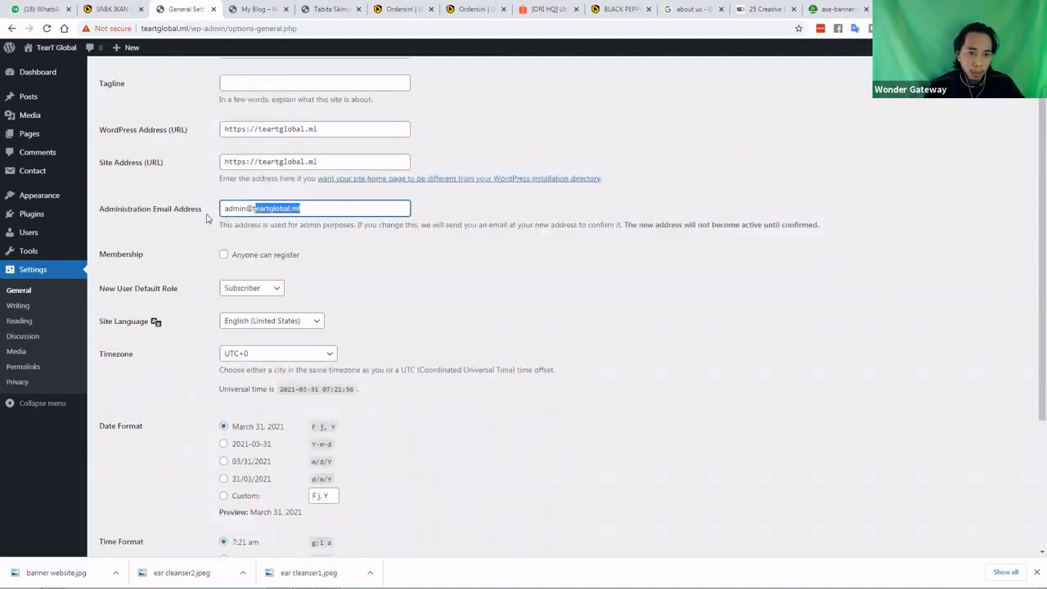
drag(207, 219, 204, 218)
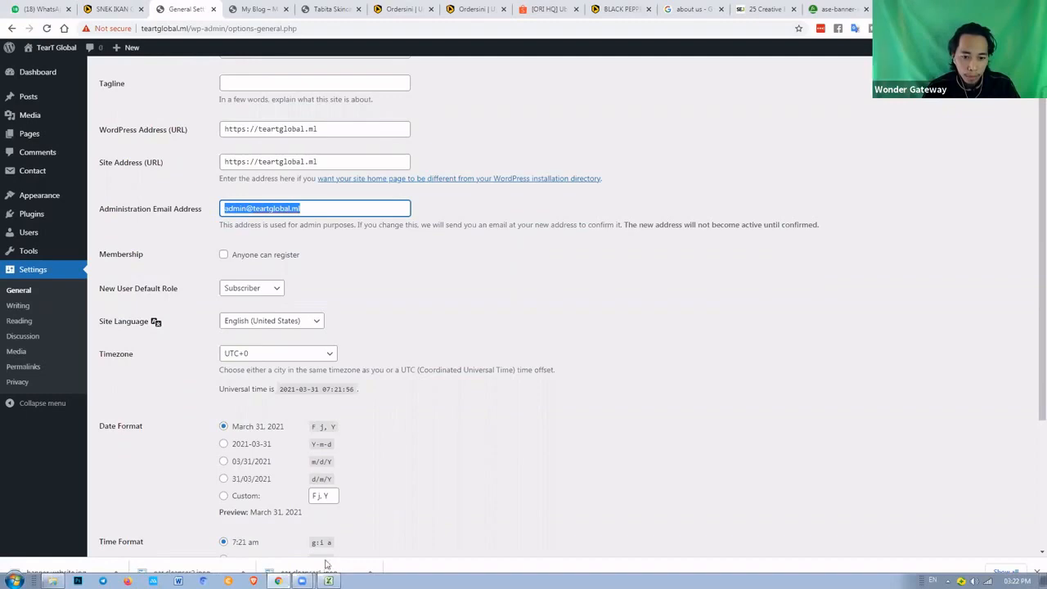
Copy the registrant's email from Excel cell E12 and return to WordPress
click(329, 580)
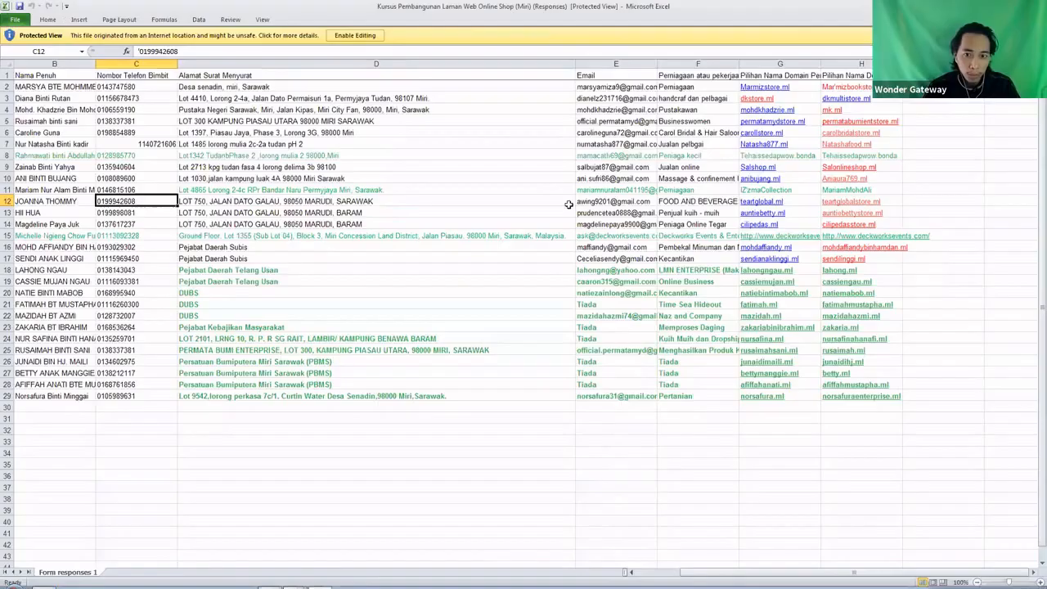
click(592, 203)
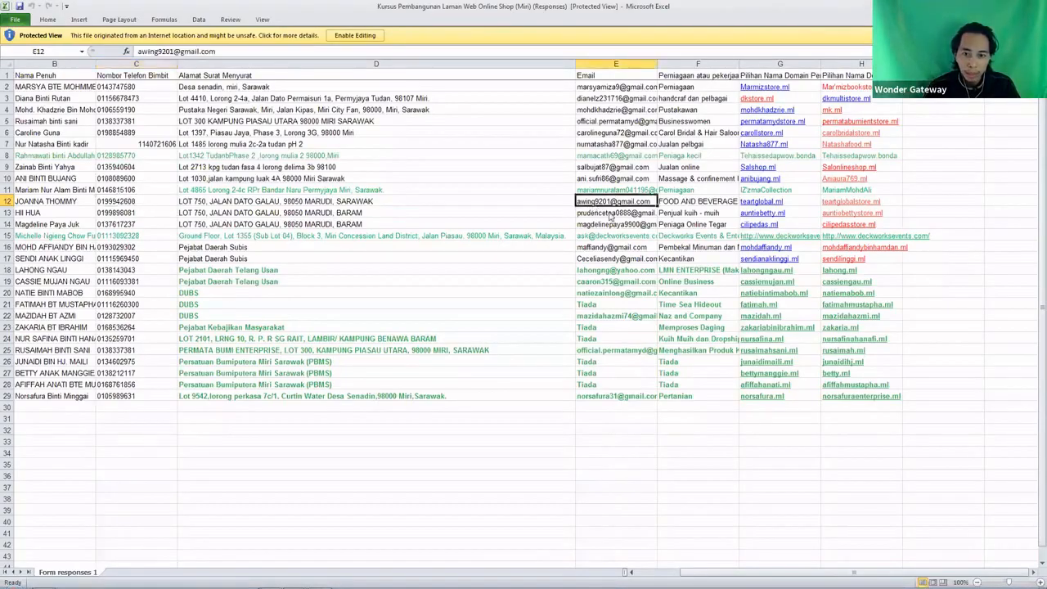
right_click(592, 204)
click(620, 221)
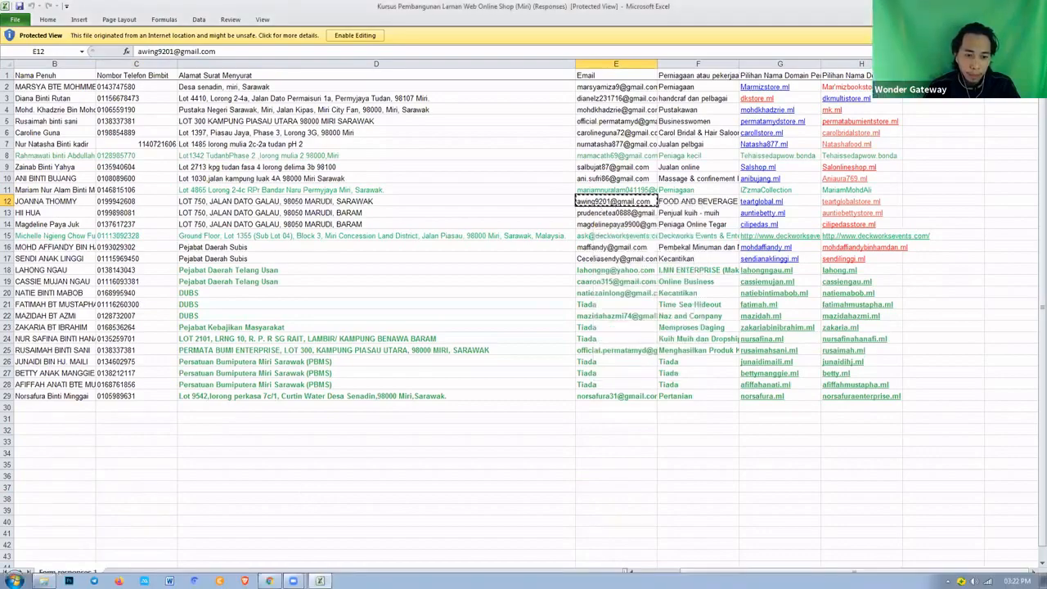
click(270, 580)
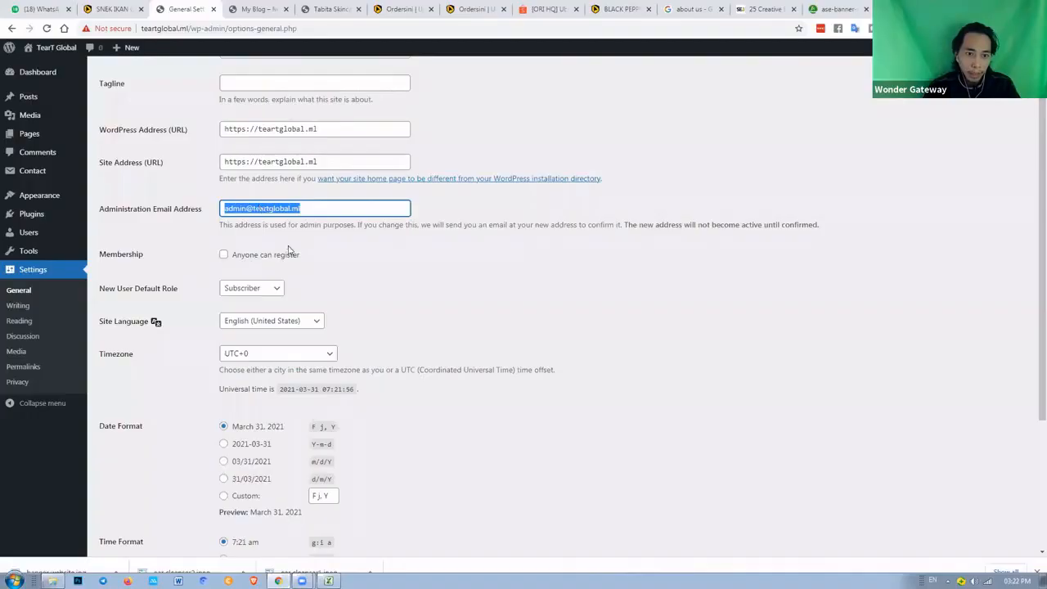
Paste the copied email as Administration Email and set the timezone to Kuching
right_click(261, 206)
click(278, 241)
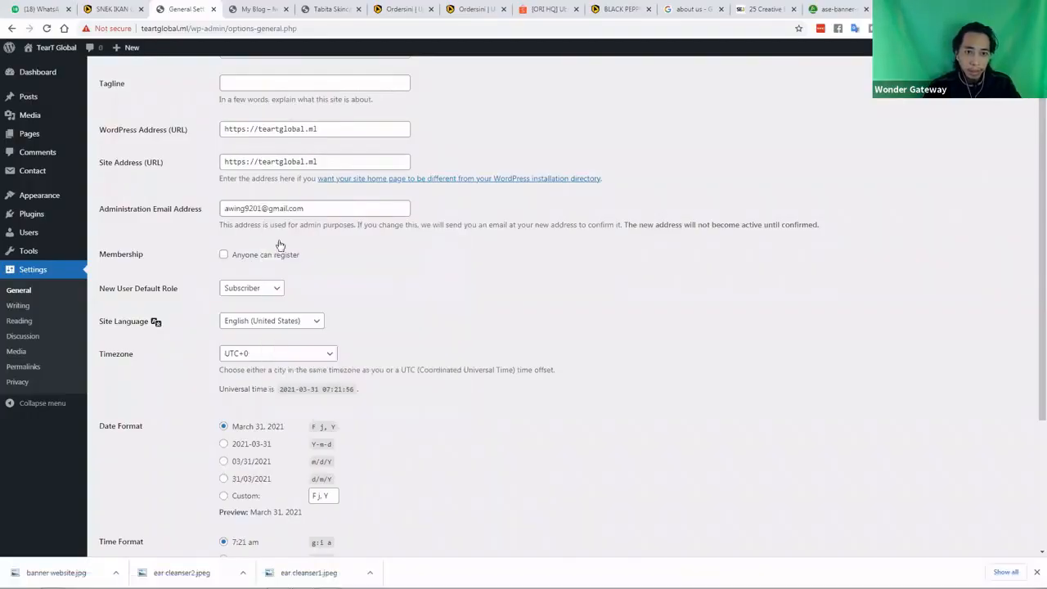
click(251, 357)
text(ki)
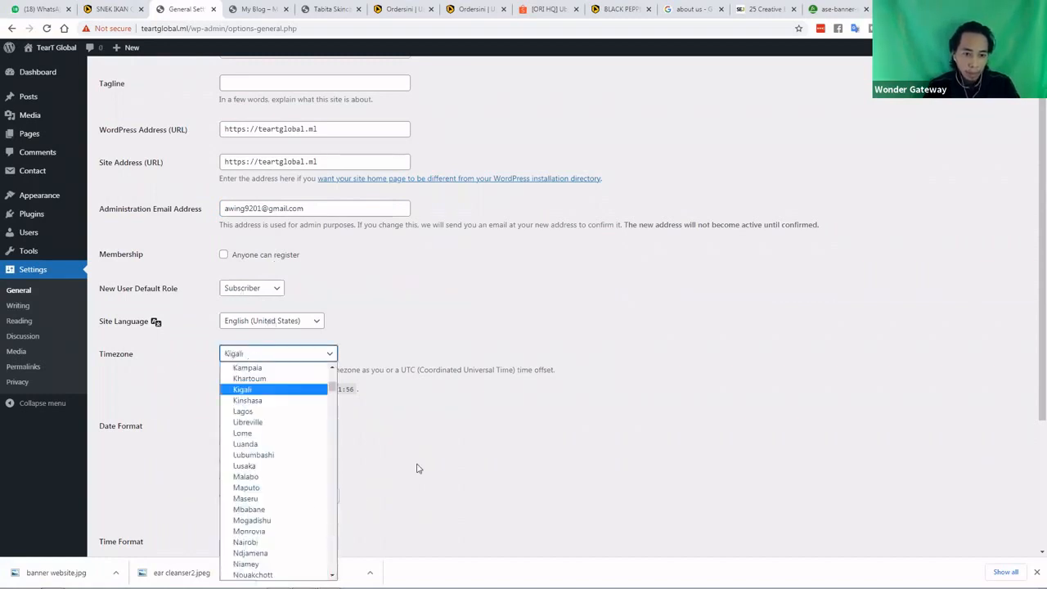
key(k)
key(k)
key(k)
key(k)
key(k)
key(k)
key(k)
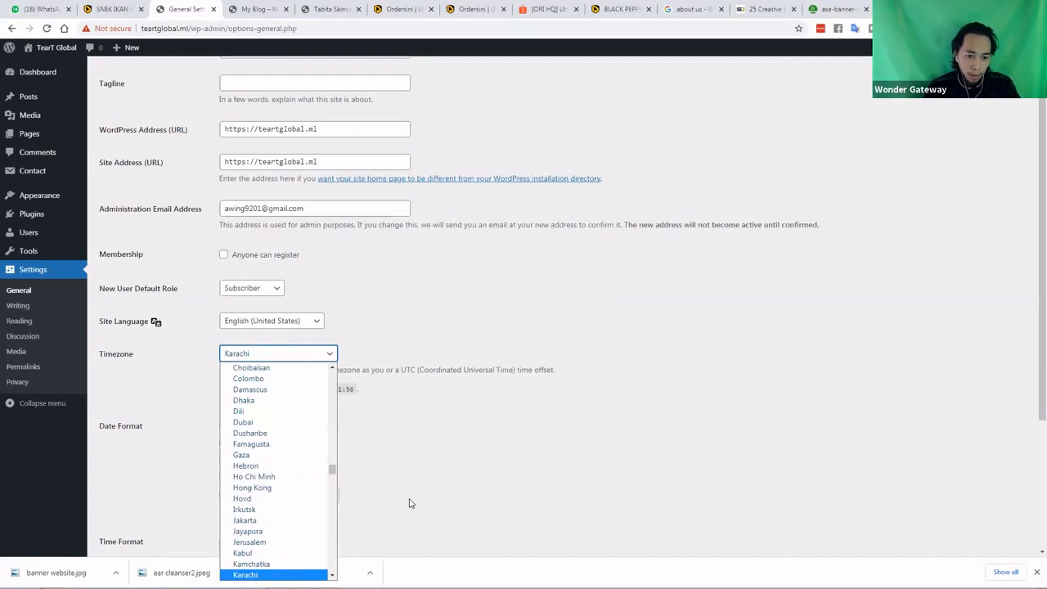
key(k)
key(k)
key(k)
key(k)
key(k)
key(k)
key(k)
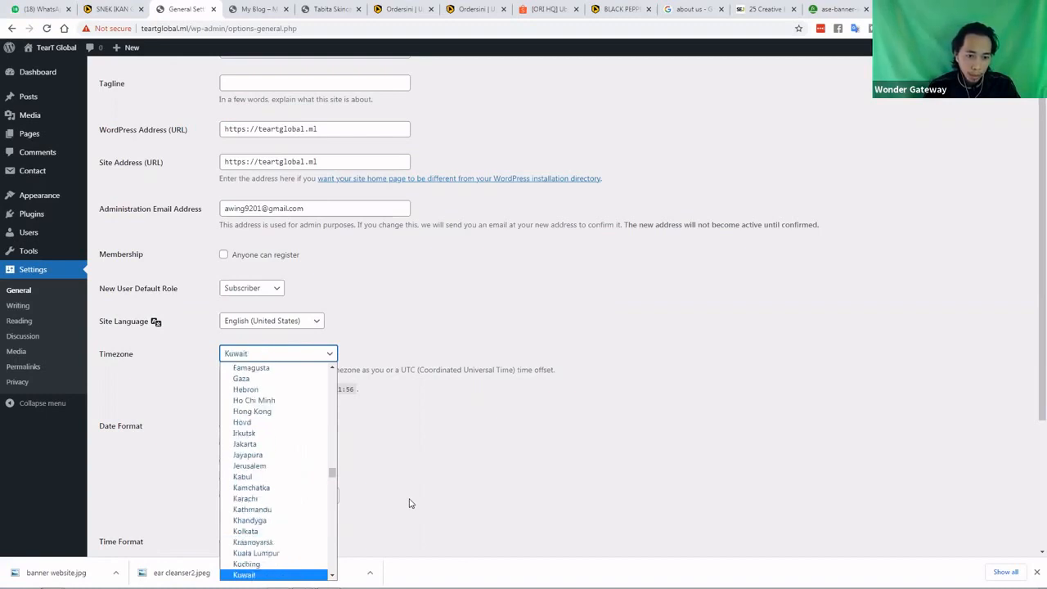
click(247, 565)
click(187, 433)
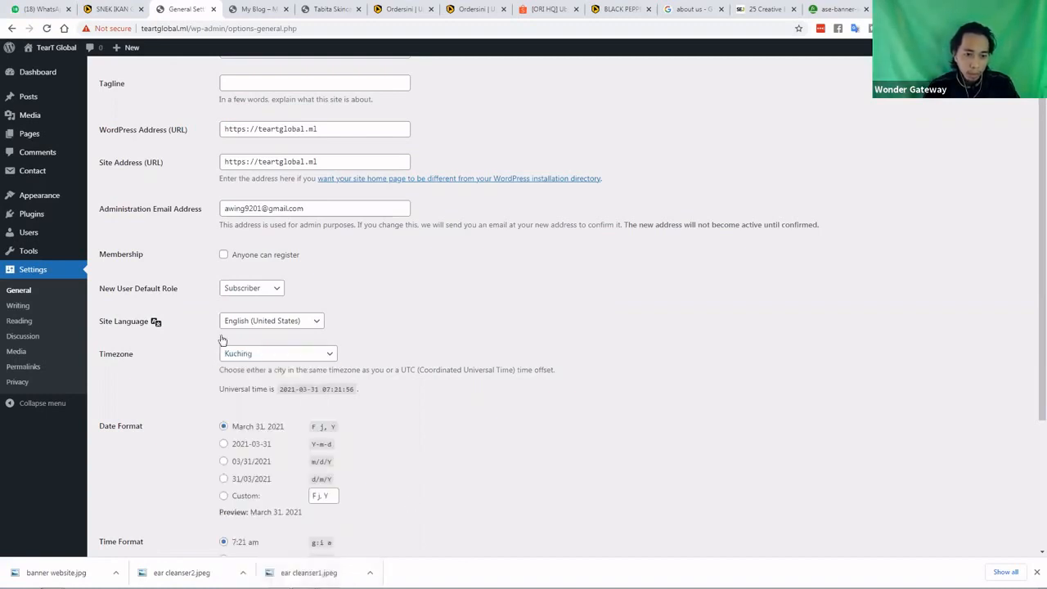
Choose the 03/31/2021 date and 7:21 AM time formats, then save the settings
scroll(221, 340, down, 1)
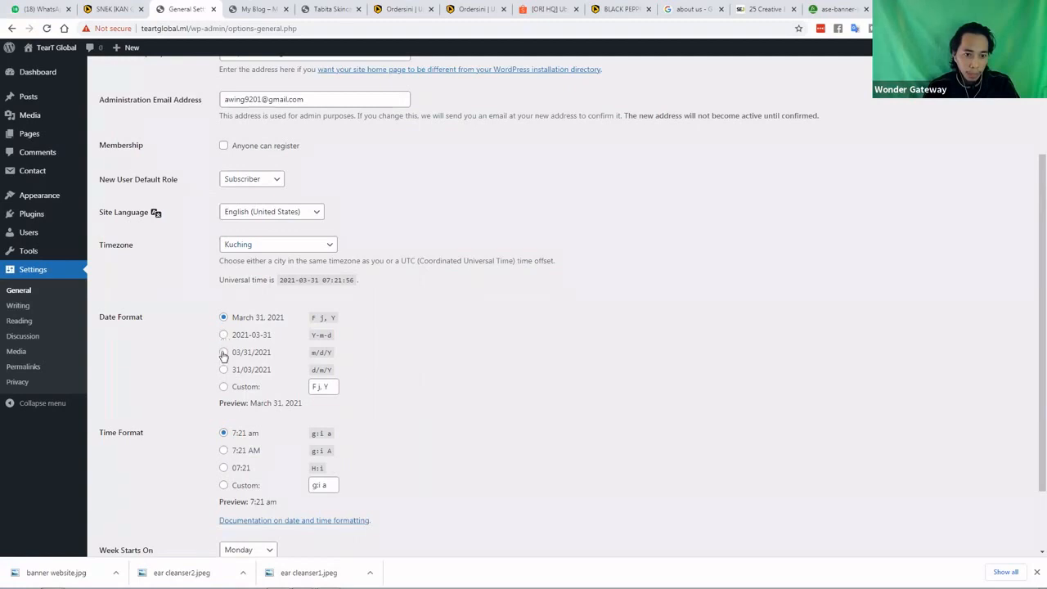
click(224, 353)
scroll(188, 384, down, 1)
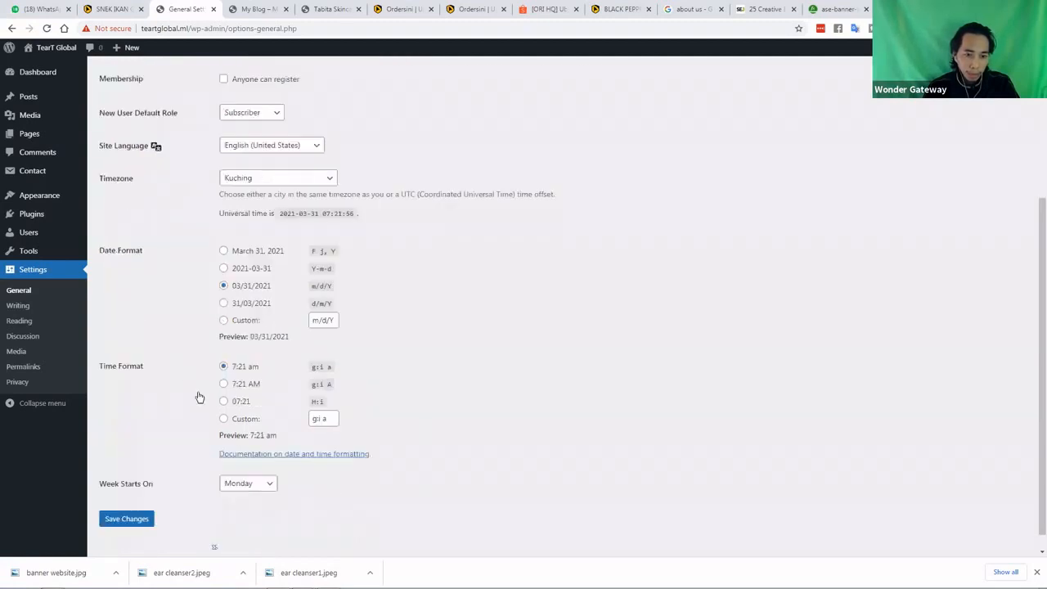
scroll(224, 370, down, 1)
click(223, 368)
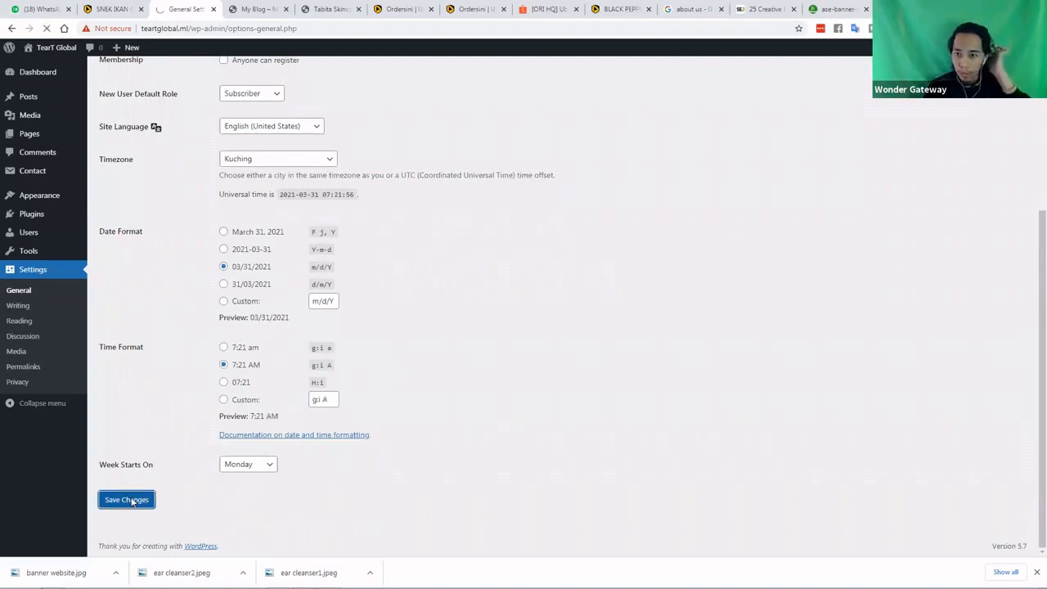
click(132, 501)
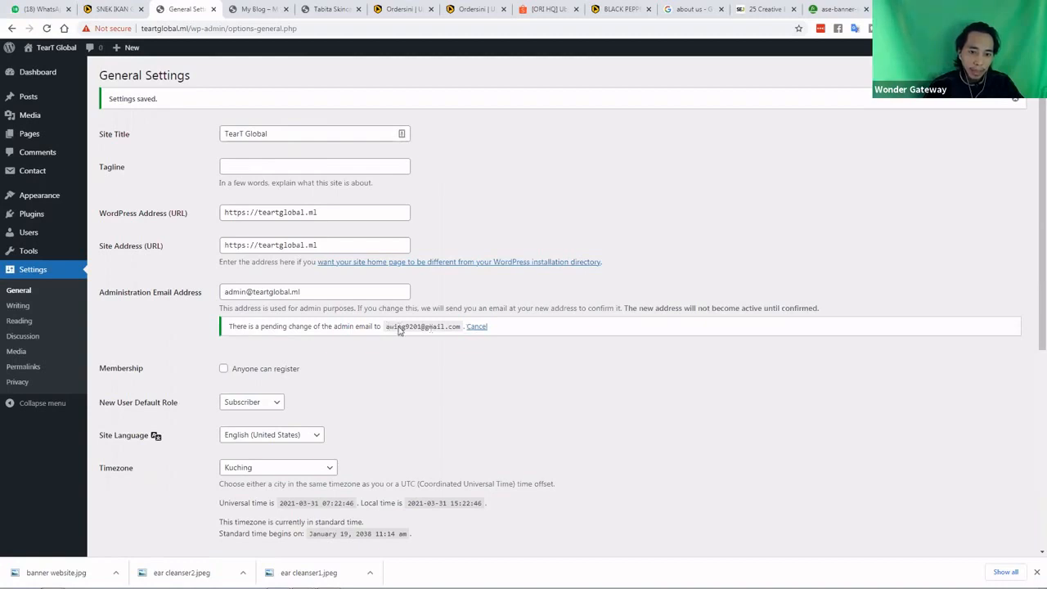
drag(458, 327, 455, 327)
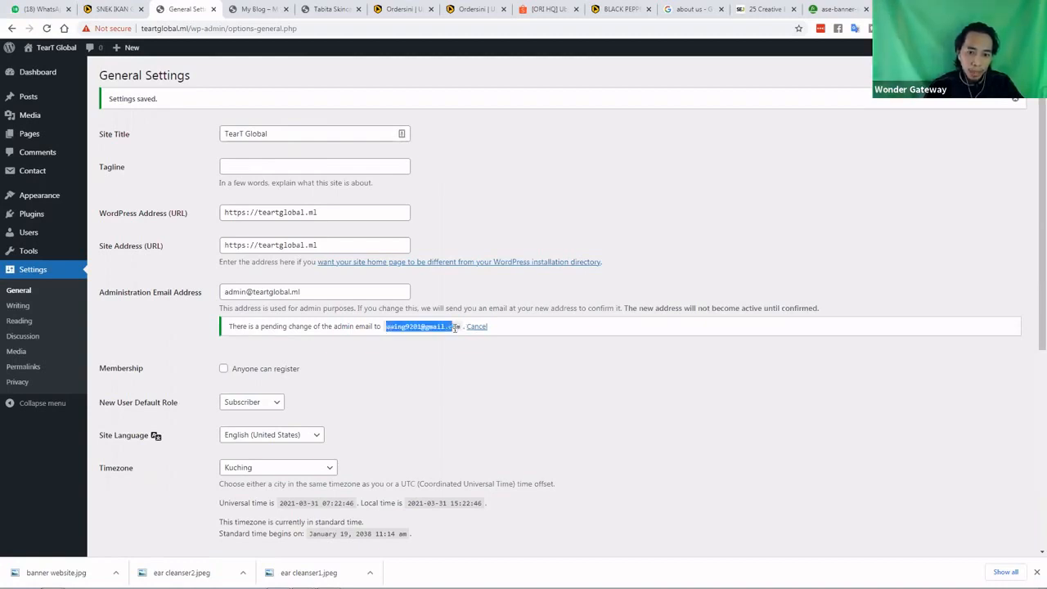
click(47, 240)
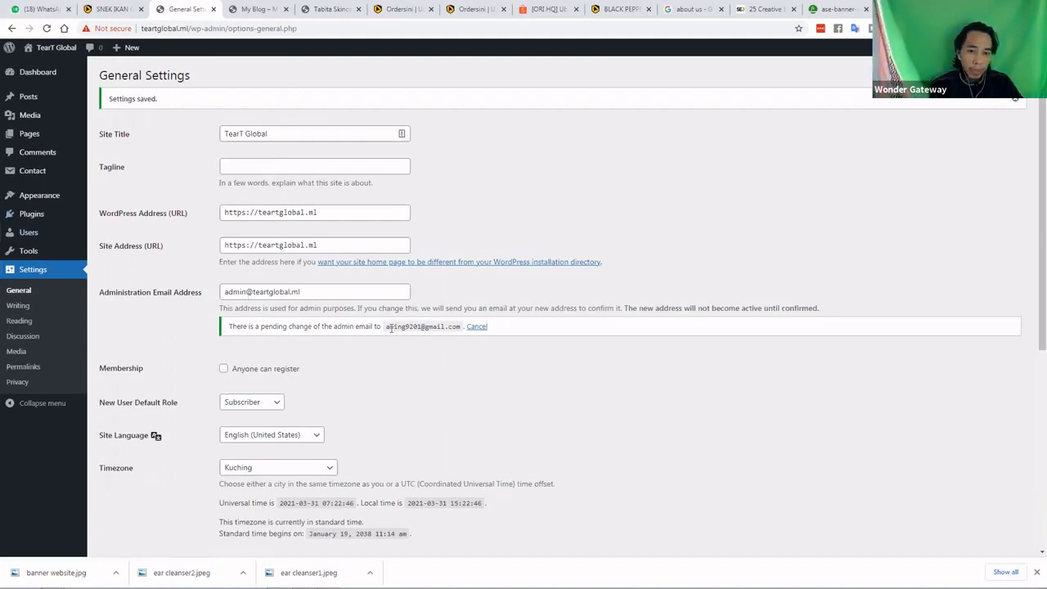
drag(387, 327, 459, 330)
click(269, 292)
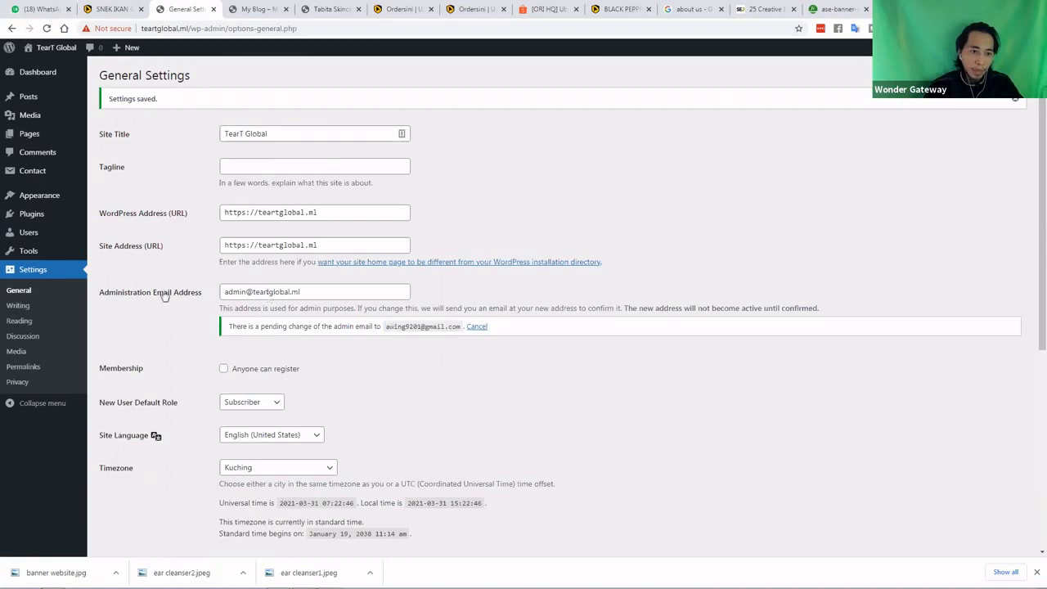
triple_click(226, 293)
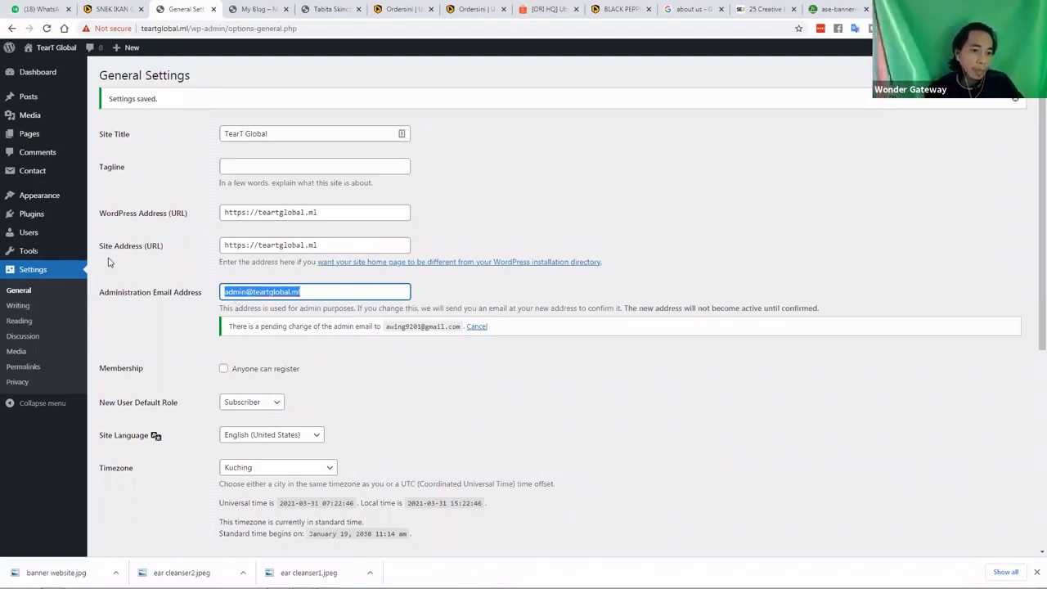
click(251, 9)
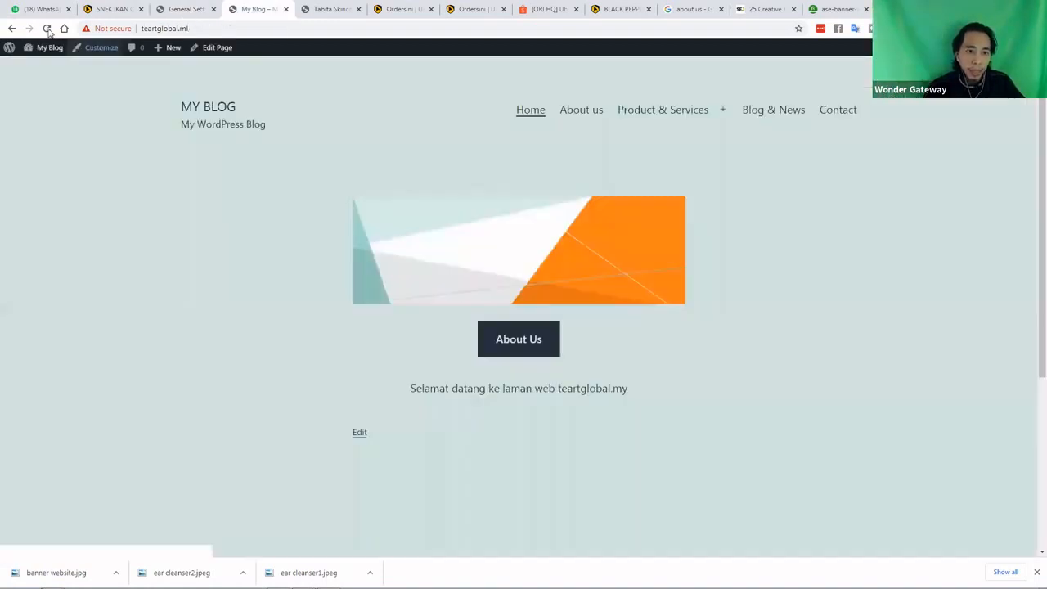
click(47, 29)
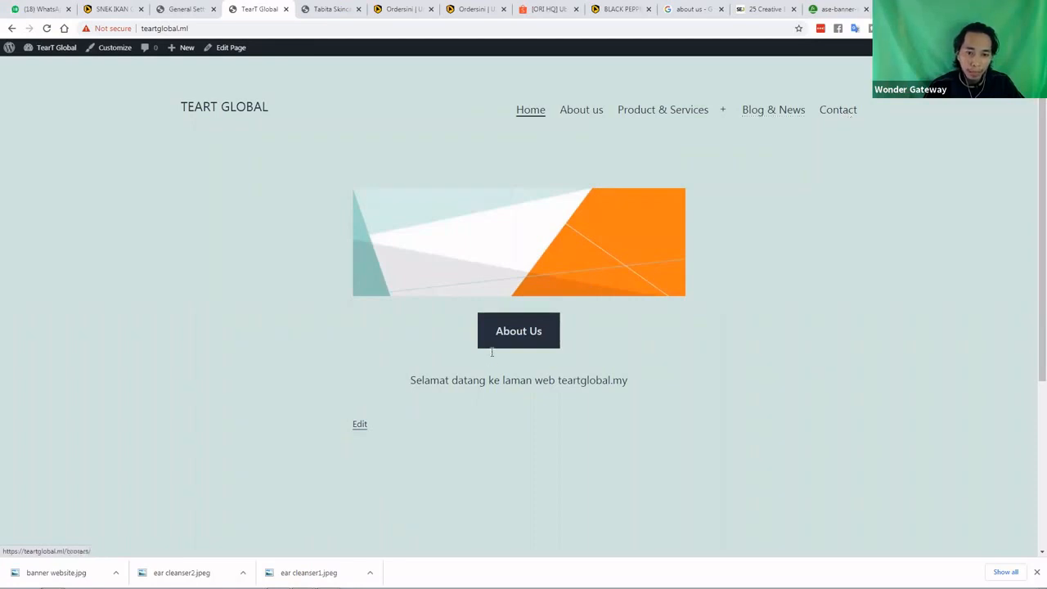
scroll(286, 417, down, 3)
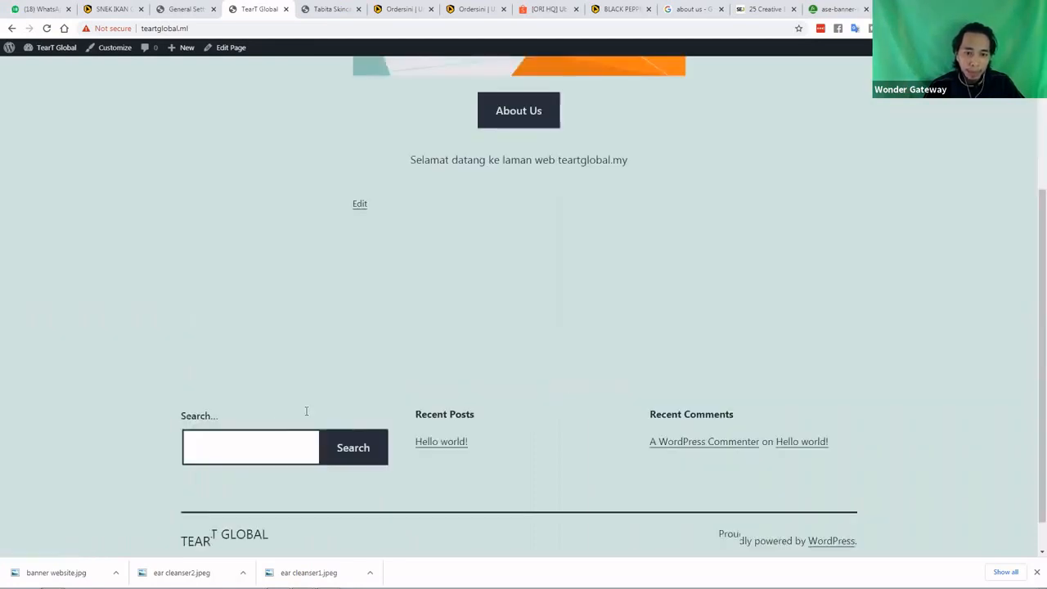
scroll(346, 415, down, 1)
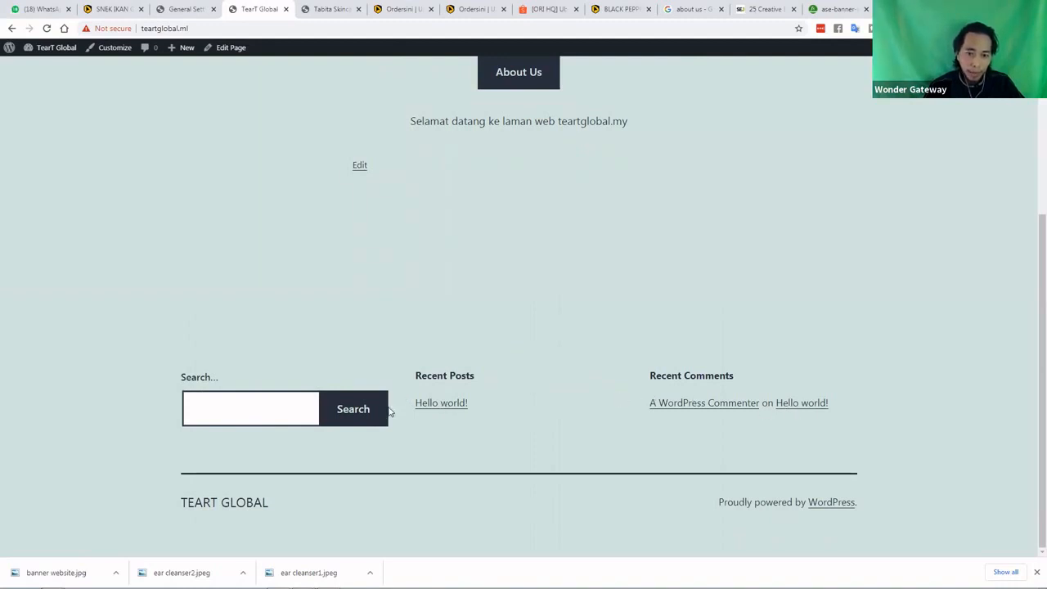
click(176, 9)
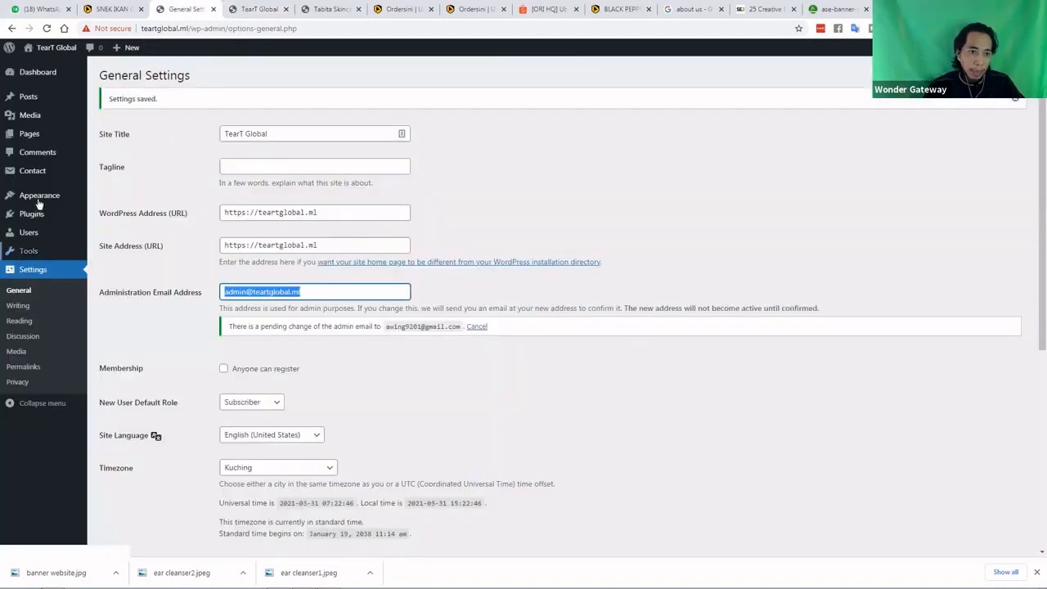
Open Widgets and delete the Footer's Recent Posts, Search and Recent Comments widgets
mouse_move(39, 203)
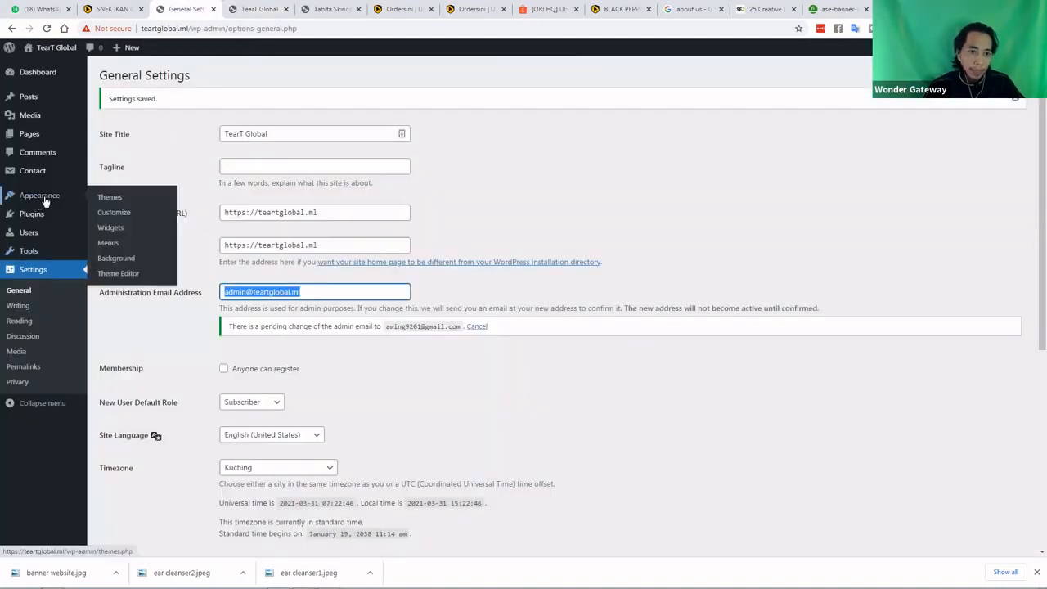
click(109, 230)
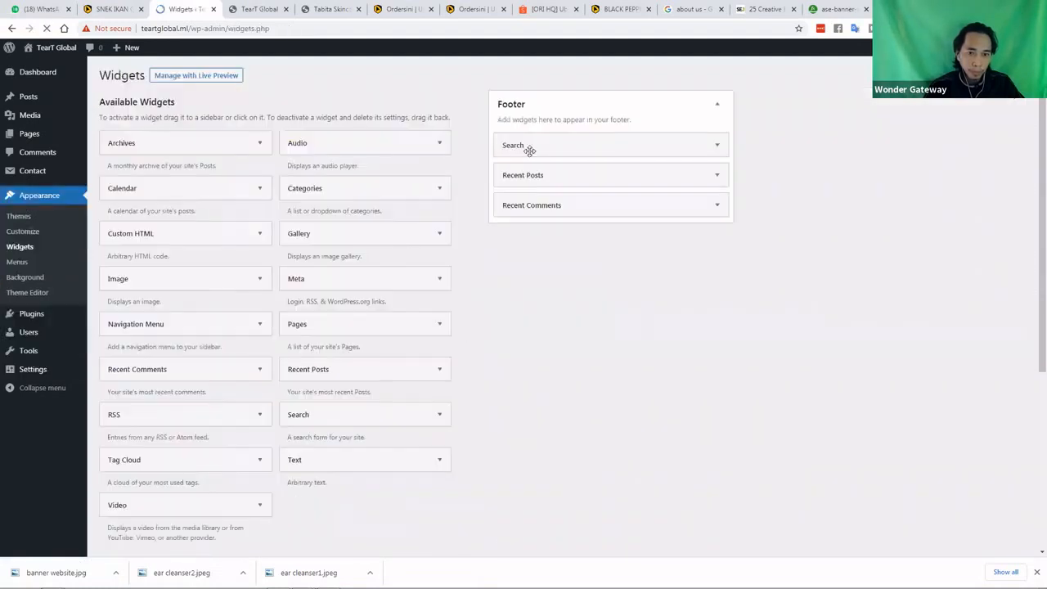
drag(803, 151, 805, 151)
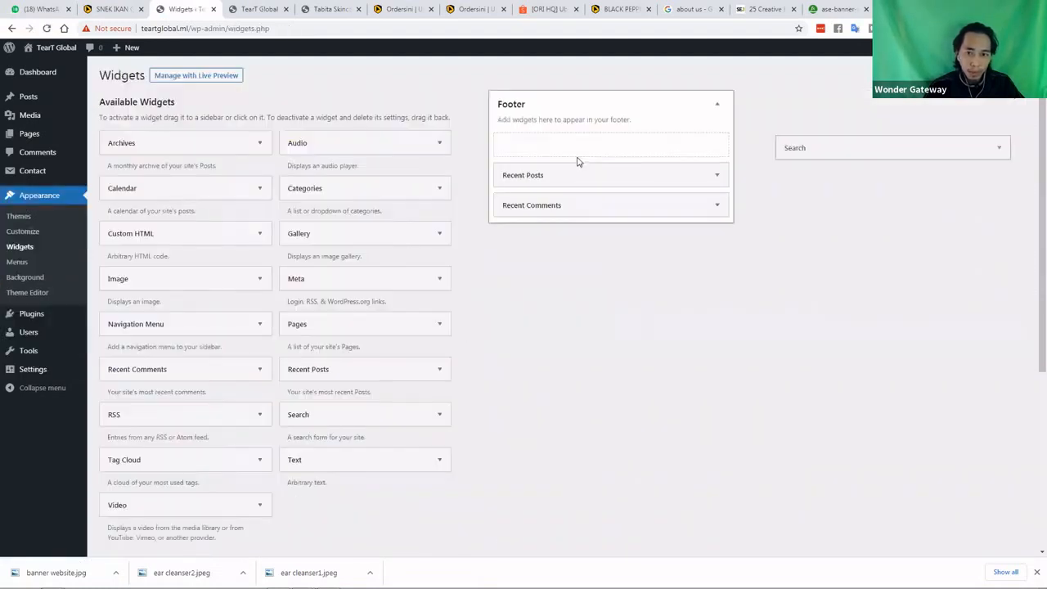
drag(578, 155, 796, 354)
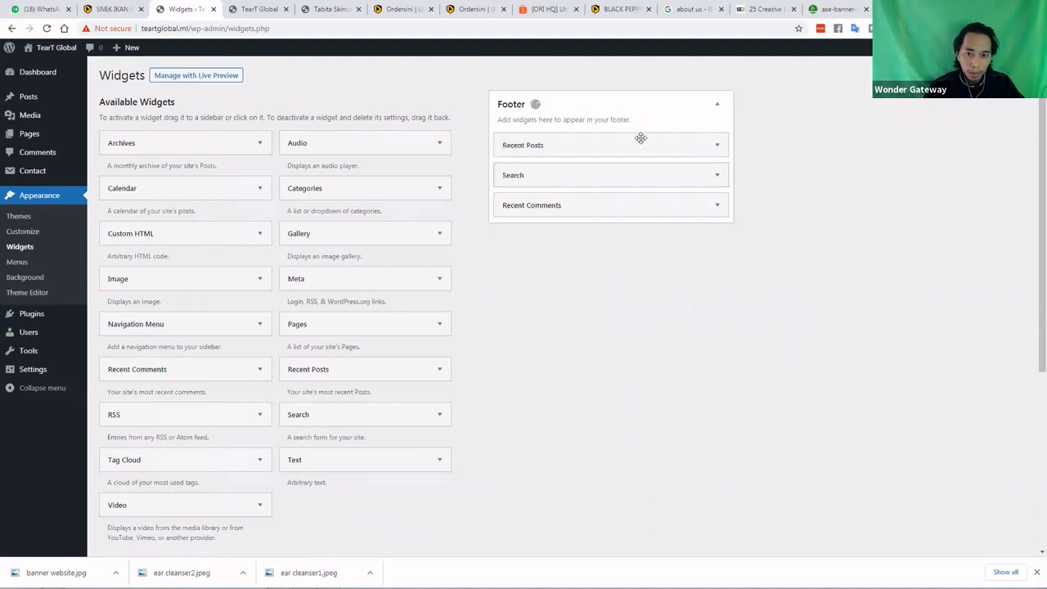
click(717, 145)
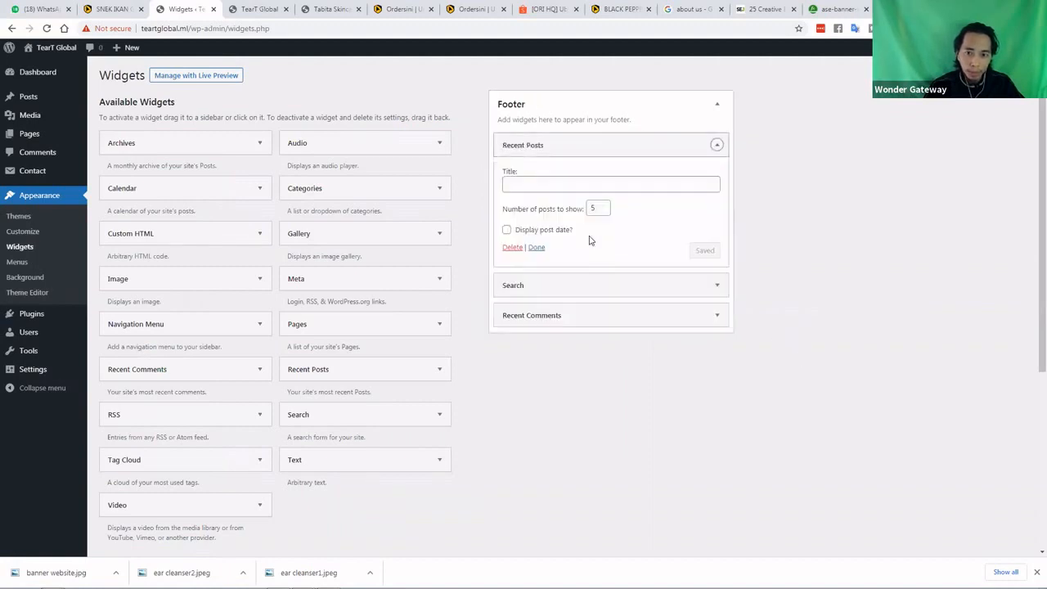
click(512, 246)
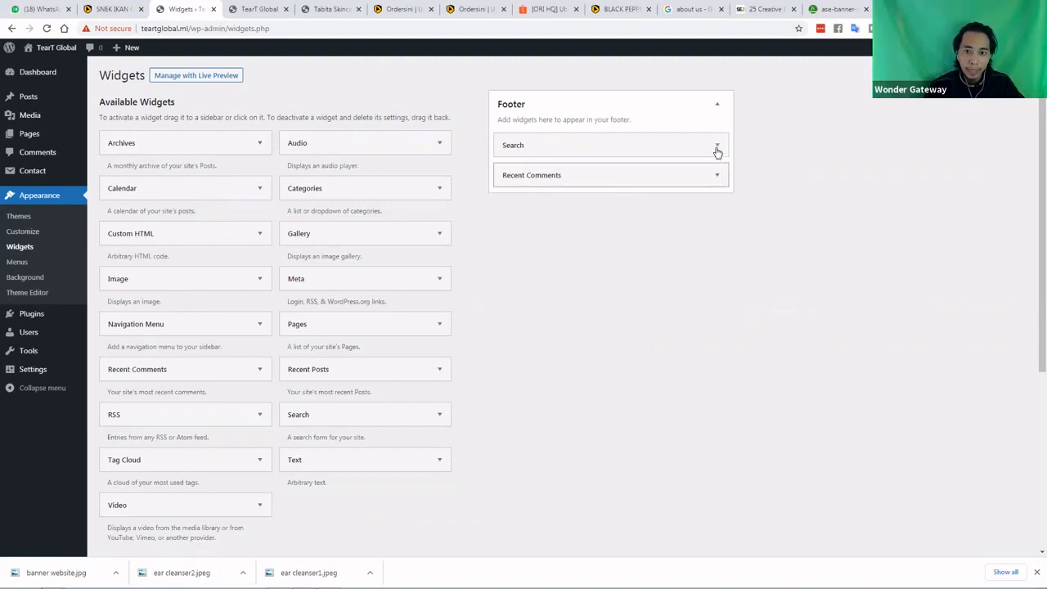
click(717, 148)
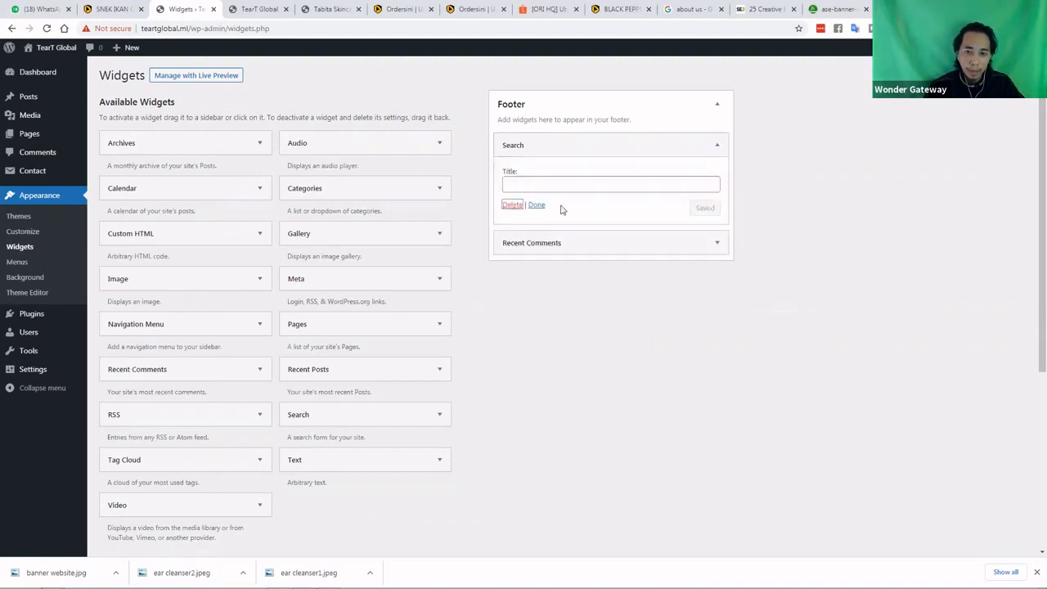
click(717, 145)
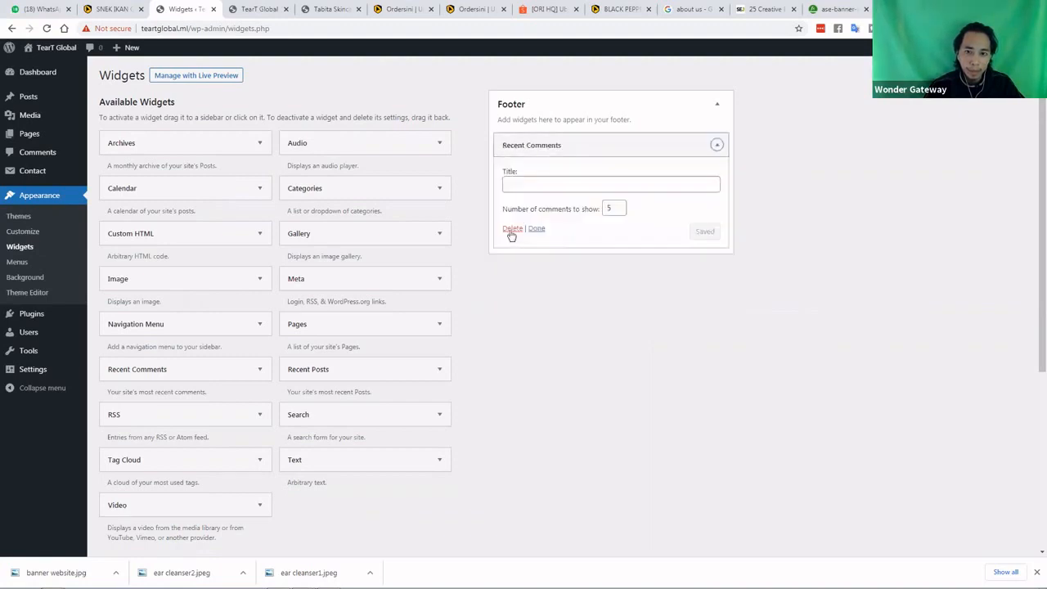
click(512, 229)
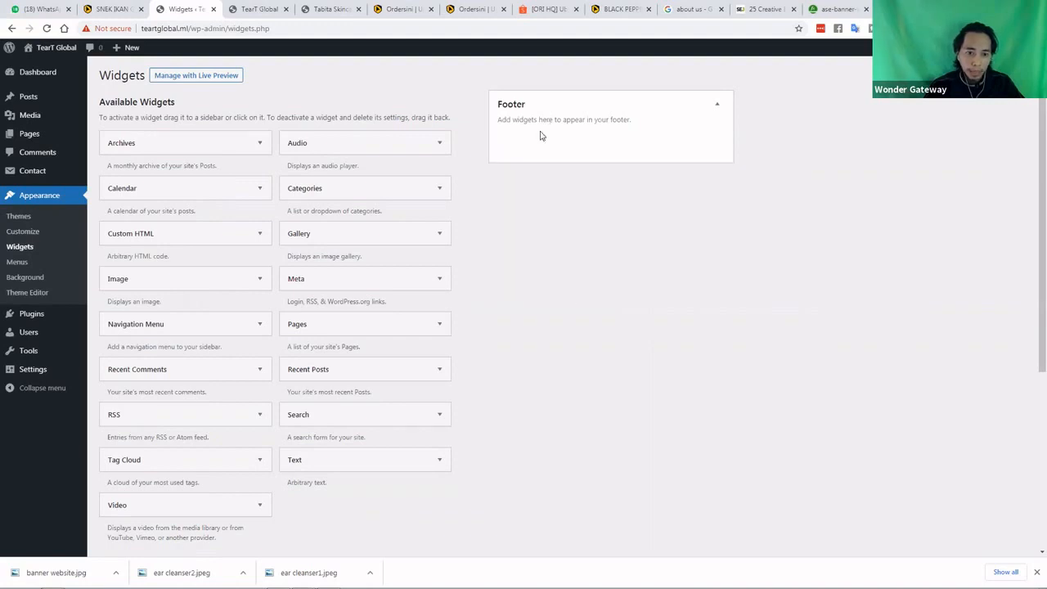
scroll(497, 390, down, 4)
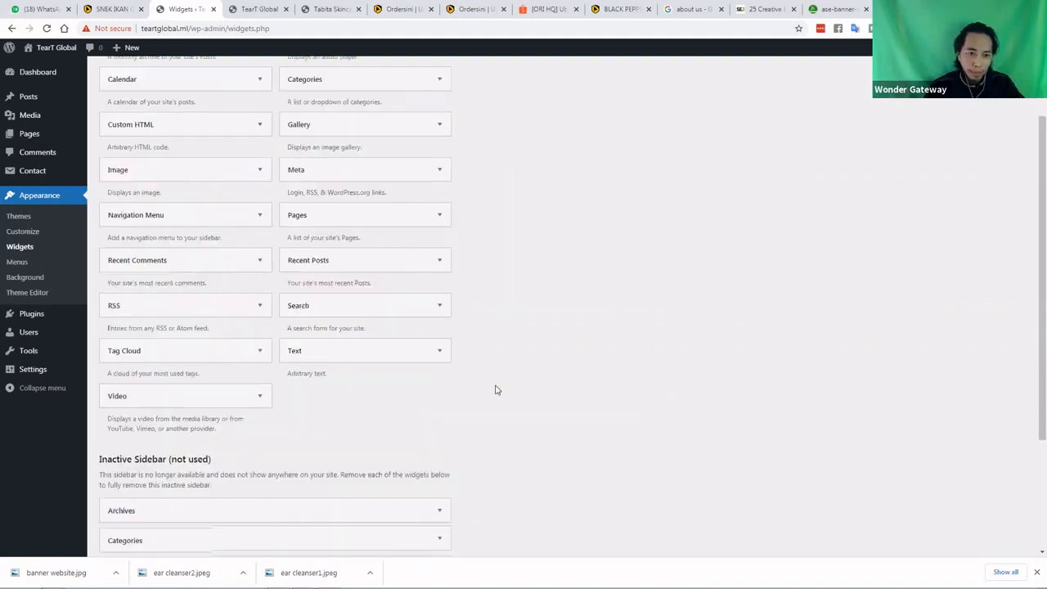
Reload the live site to check the emptied footer and copy its address
click(255, 9)
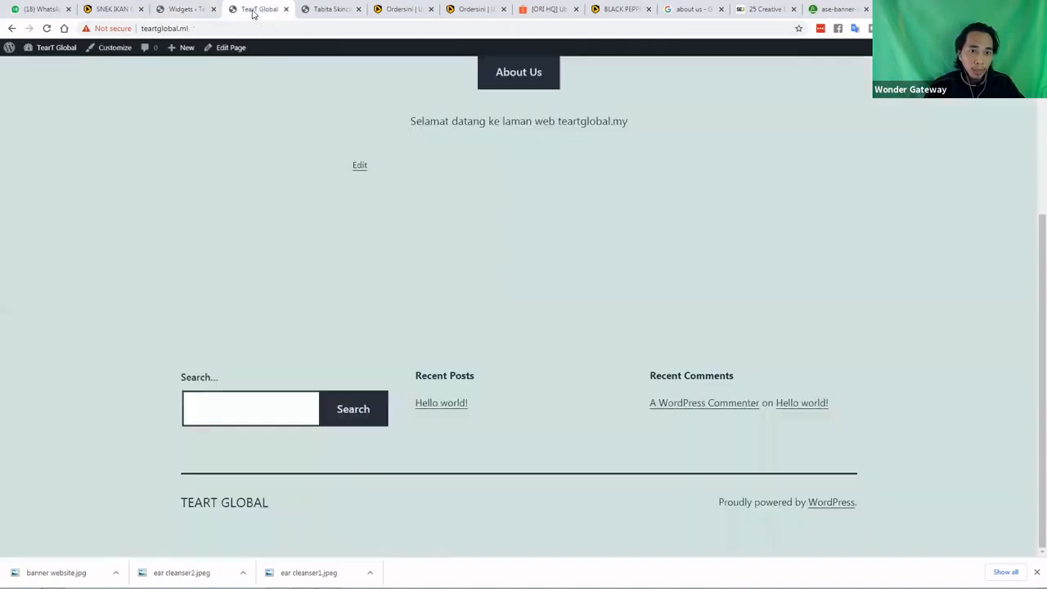
click(47, 29)
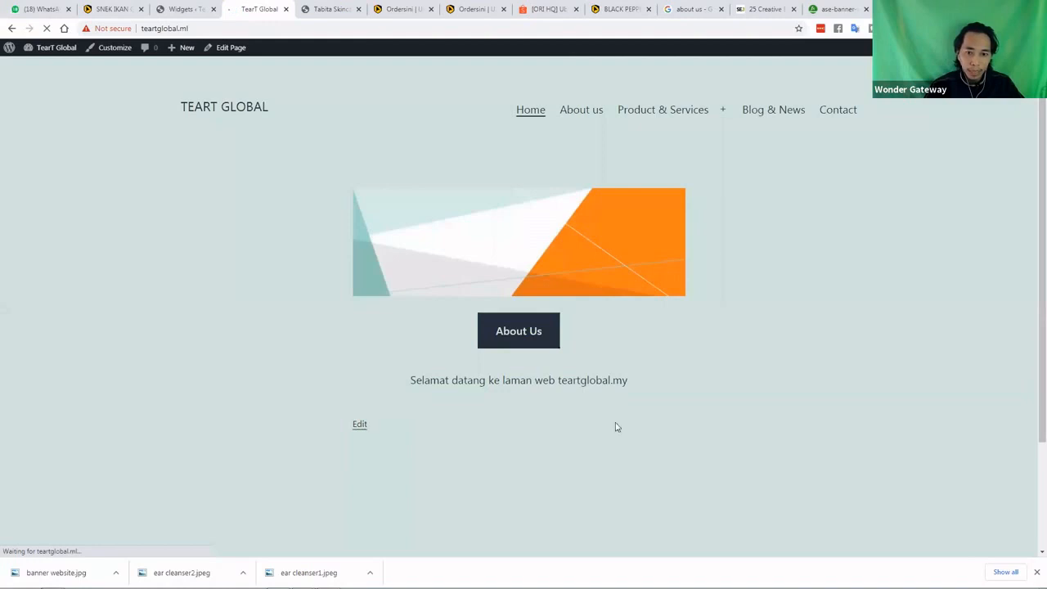
scroll(411, 373, down, 3)
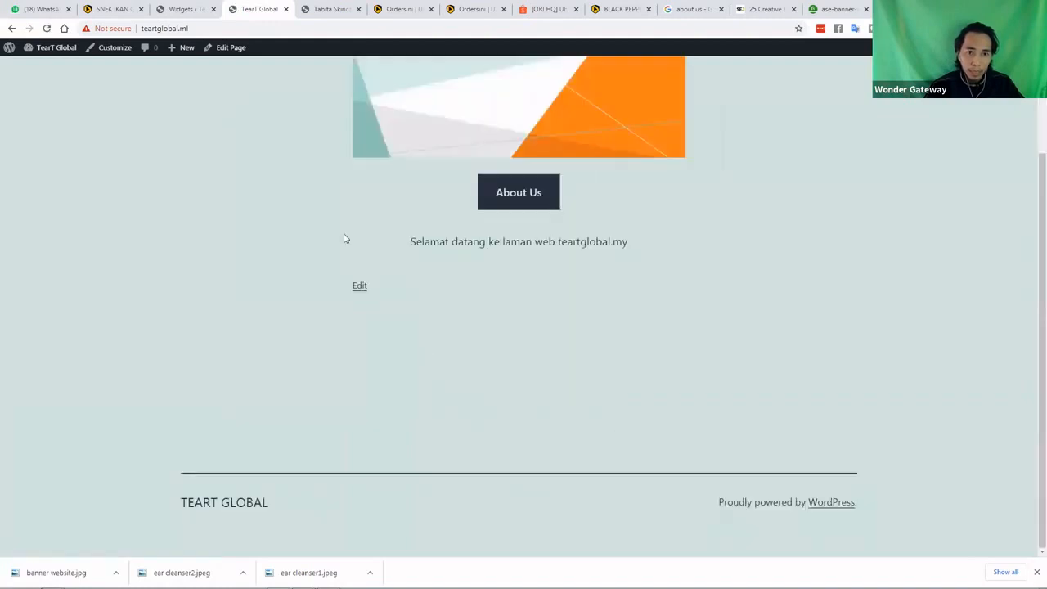
click(164, 29)
key(ctrl+c)
right_click(163, 29)
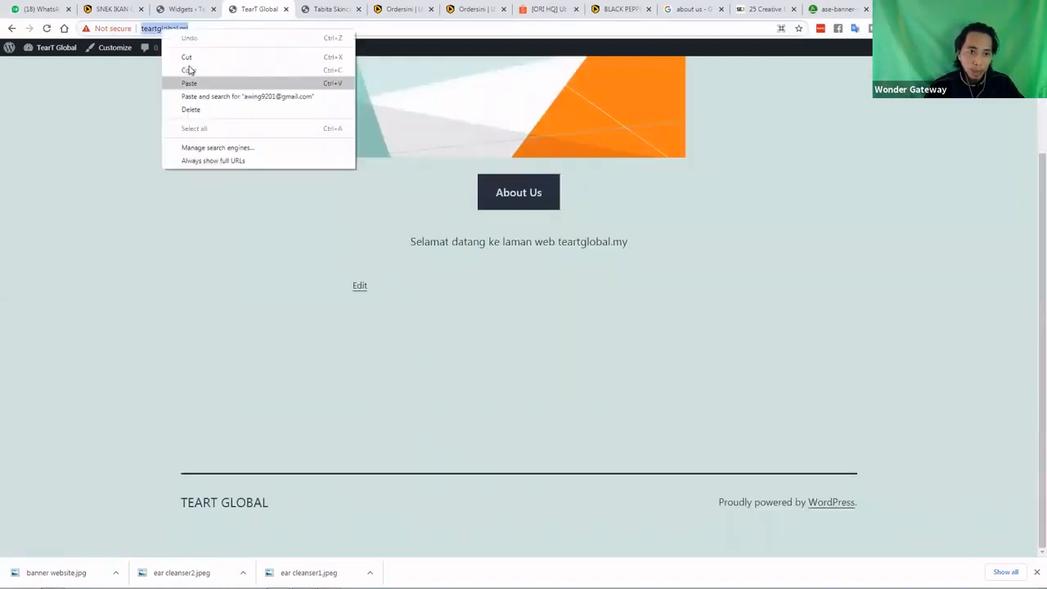
click(294, 369)
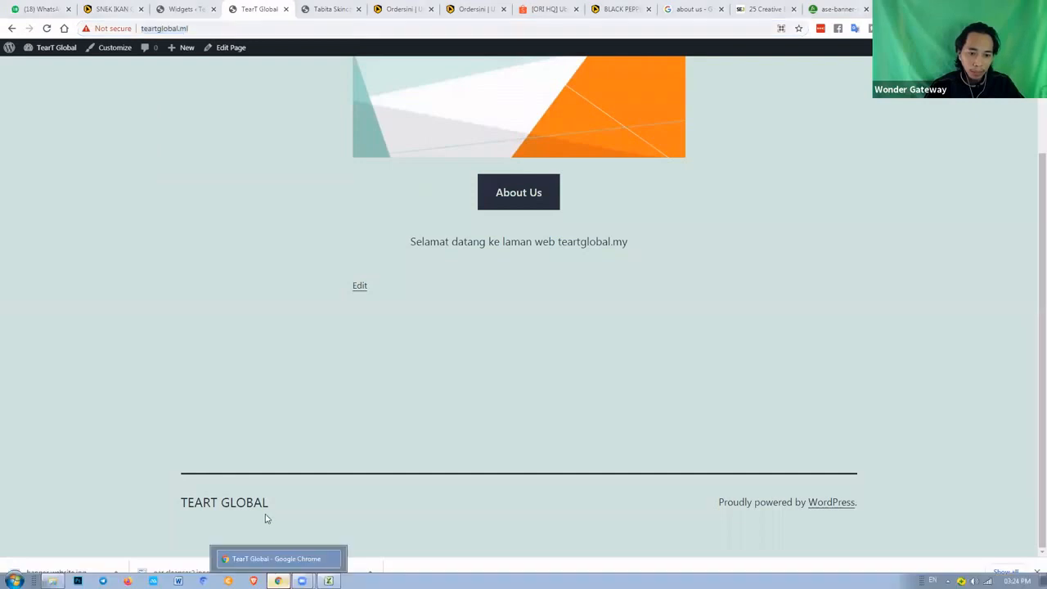
Load the site address in a new private browsing window
right_click(279, 580)
click(263, 513)
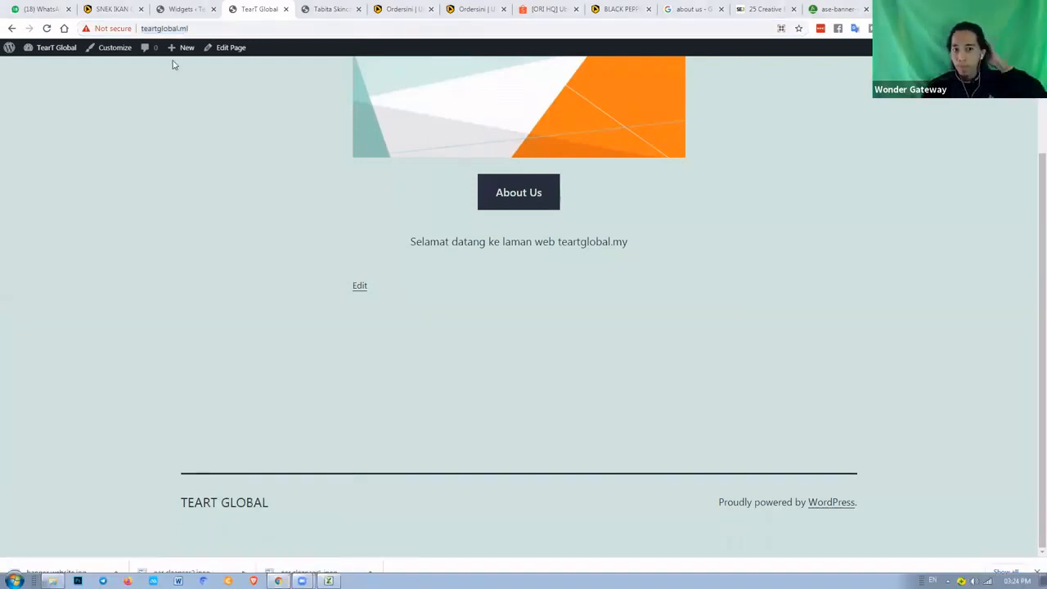
key(ctrl+v)
key(Return)
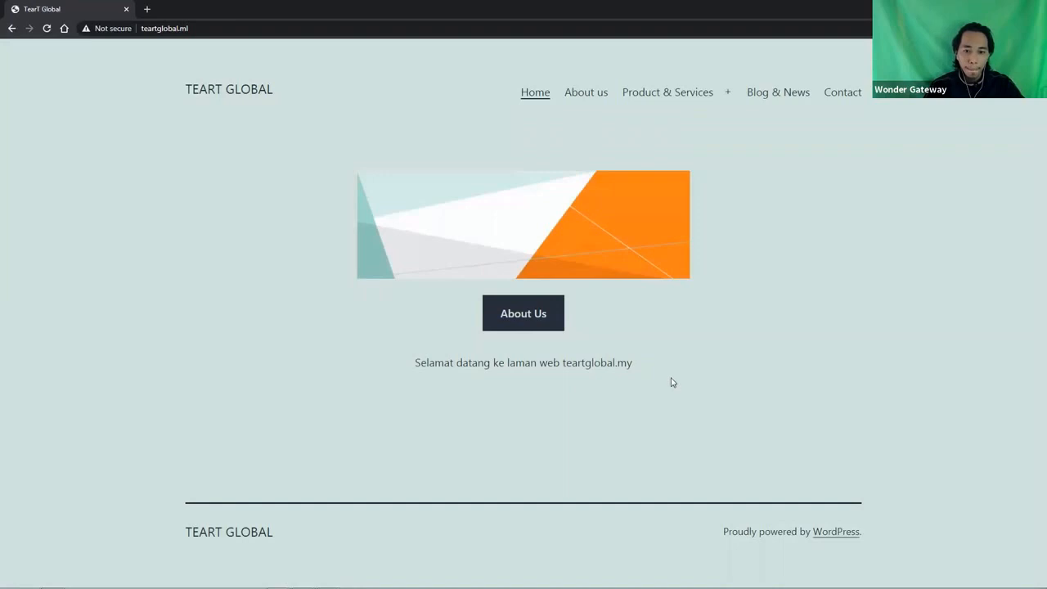
In the private window, open and scroll through the About Us page
click(492, 328)
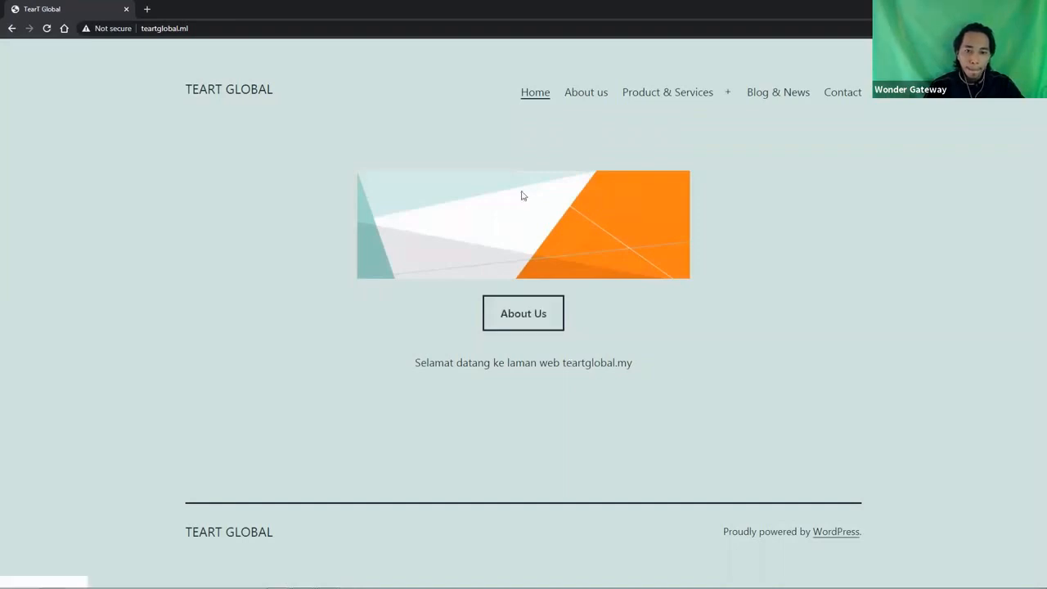
click(517, 321)
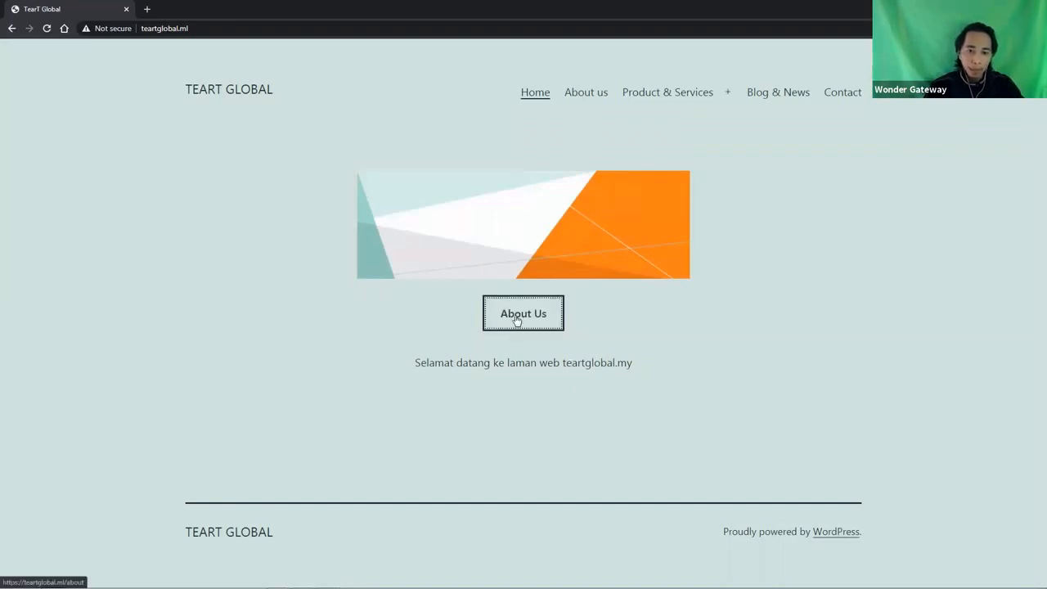
click(517, 321)
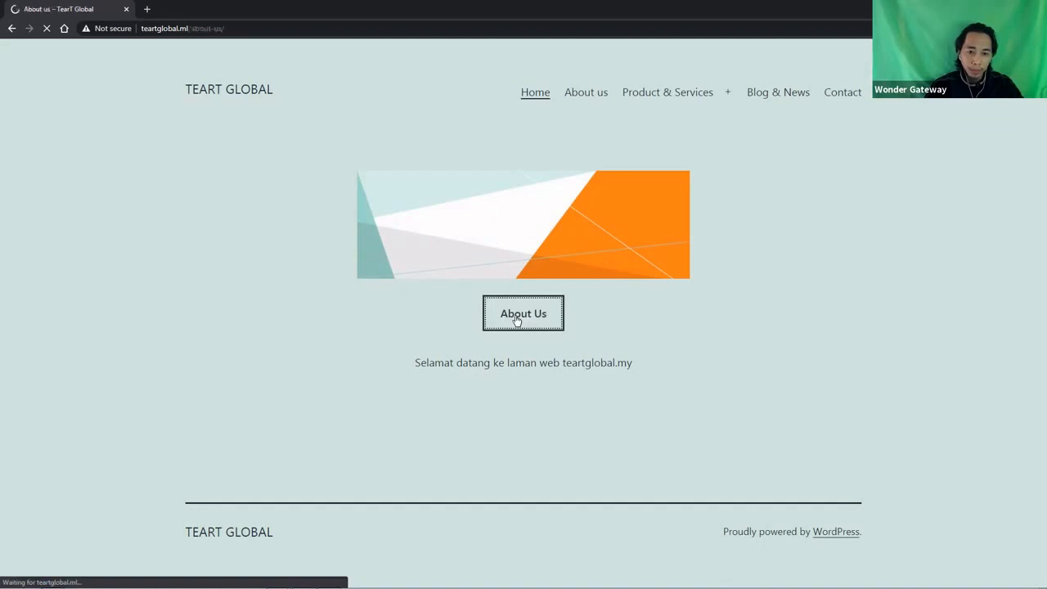
scroll(507, 327, down, 2)
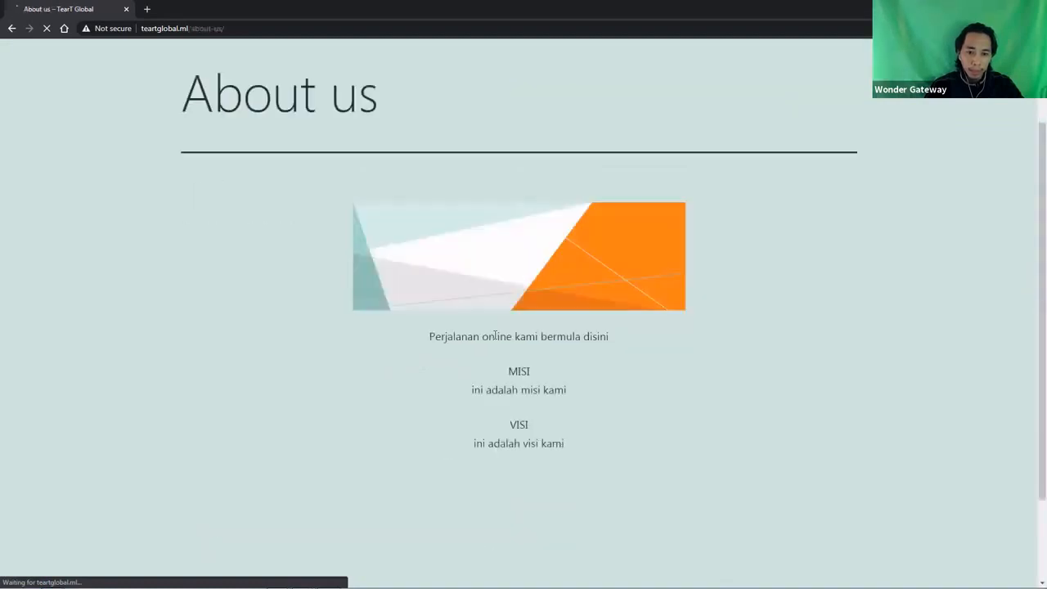
scroll(500, 332, down, 2)
scroll(548, 253, up, 4)
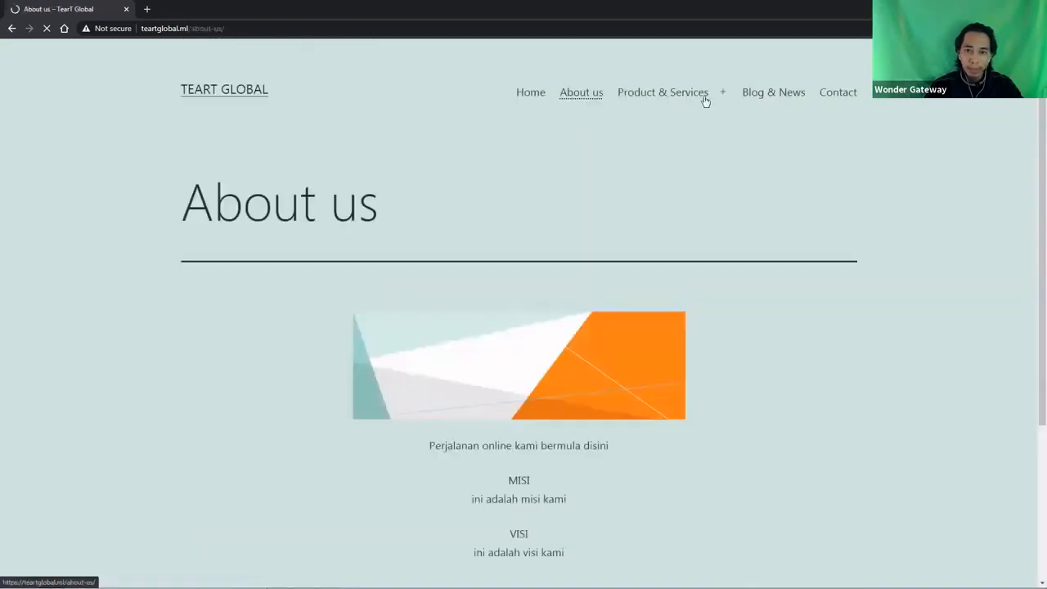
Check the Contact page, then open Blog & News showing only Hello world!
click(836, 94)
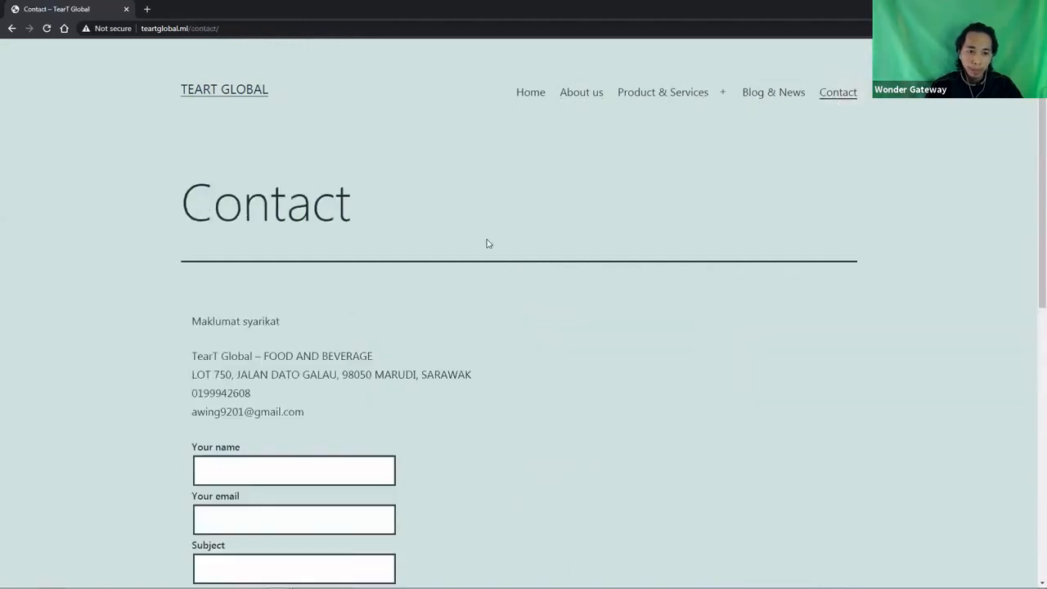
scroll(487, 244, down, 3)
scroll(488, 243, up, 1)
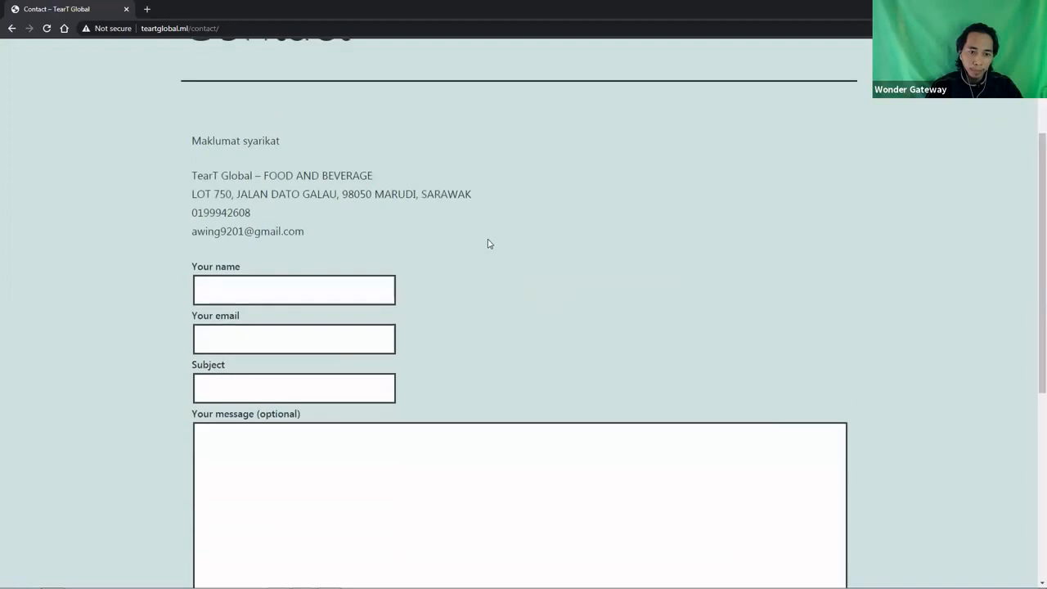
scroll(487, 243, up, 1)
scroll(491, 242, up, 2)
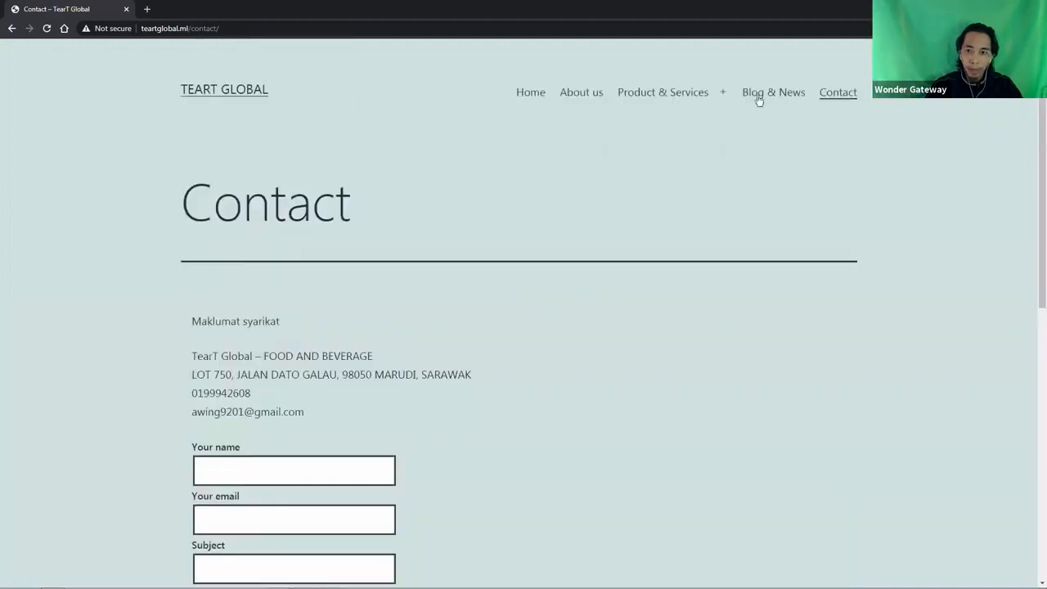
click(771, 93)
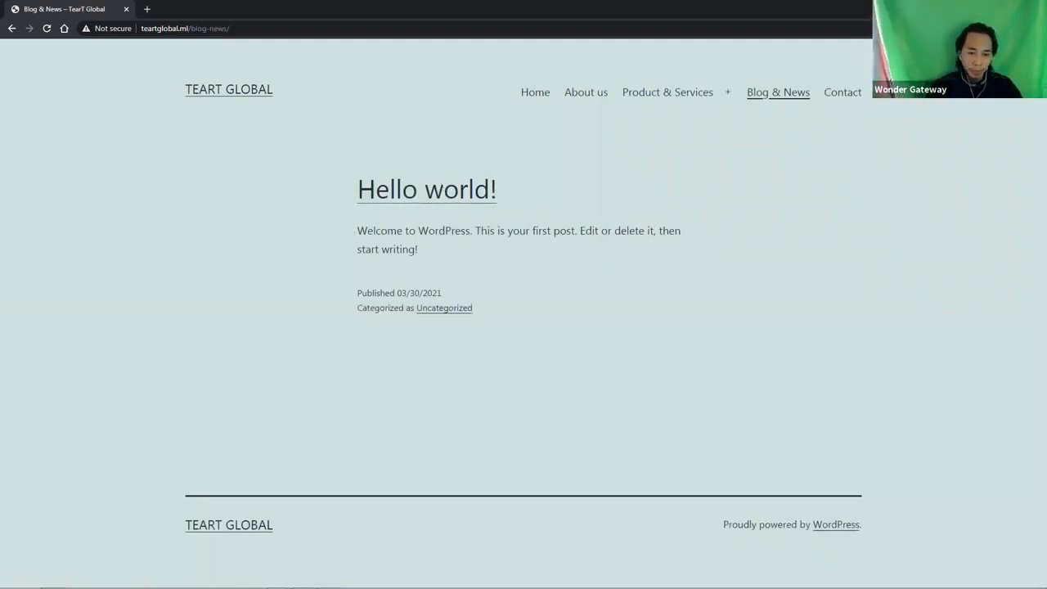
mouse_move(303, 587)
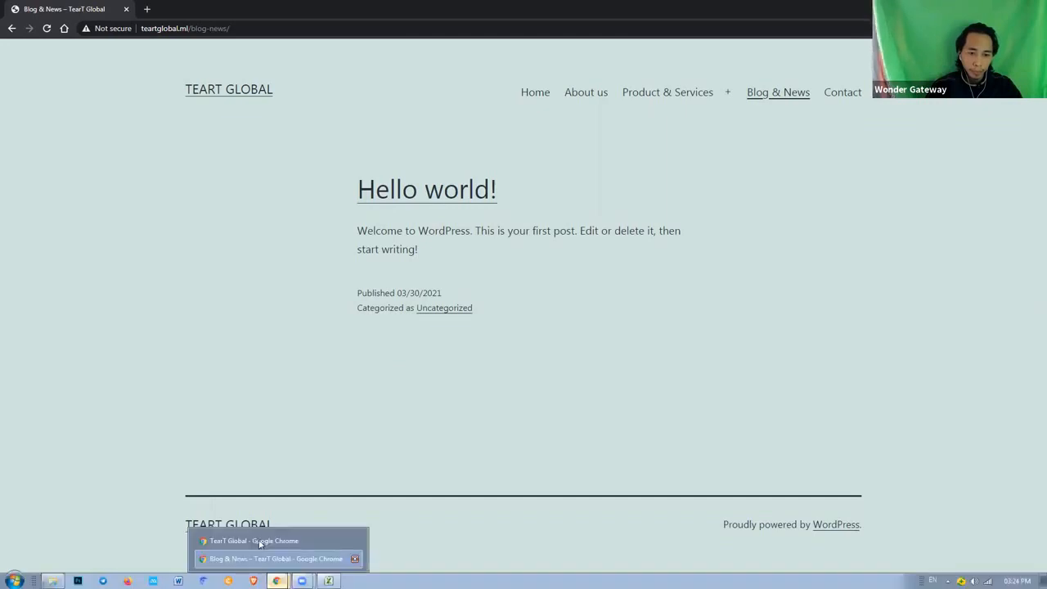
click(260, 544)
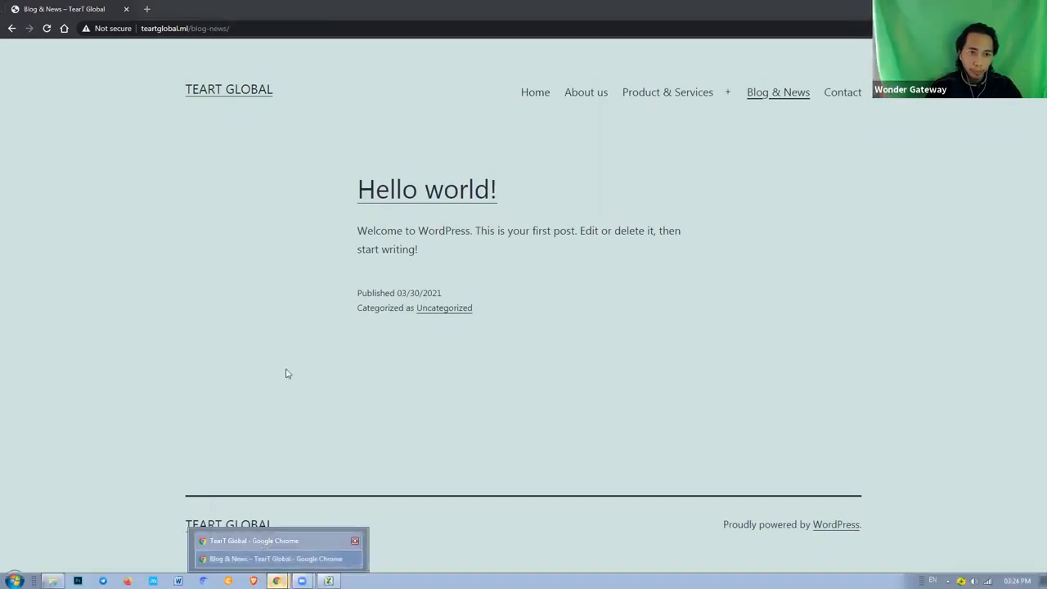
Open the admin Posts list showing the TEART GLOBAL draft and Hello world!
click(183, 9)
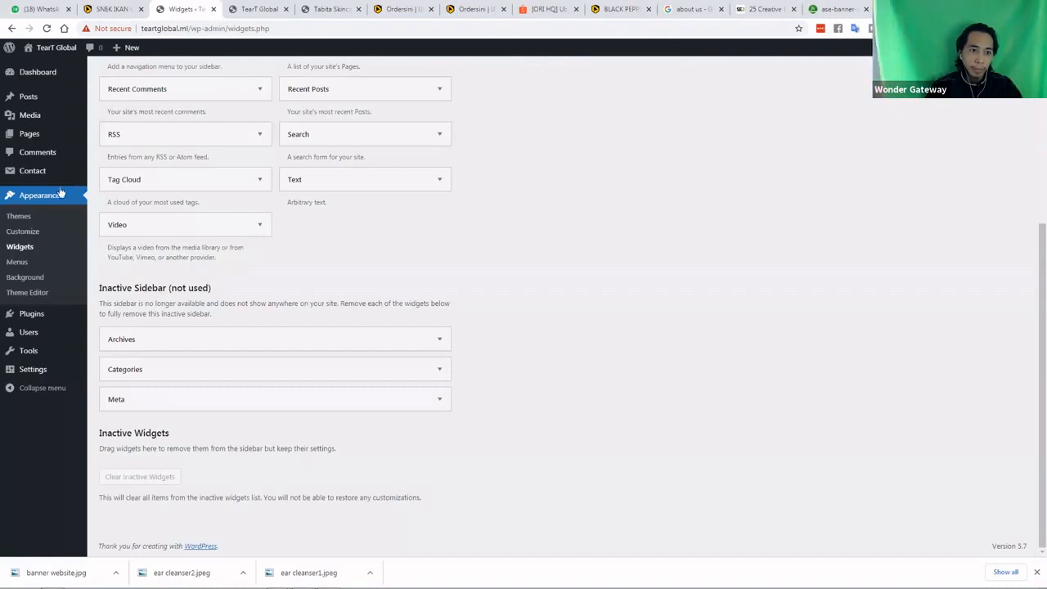
scroll(114, 224, up, 1)
scroll(114, 225, up, 2)
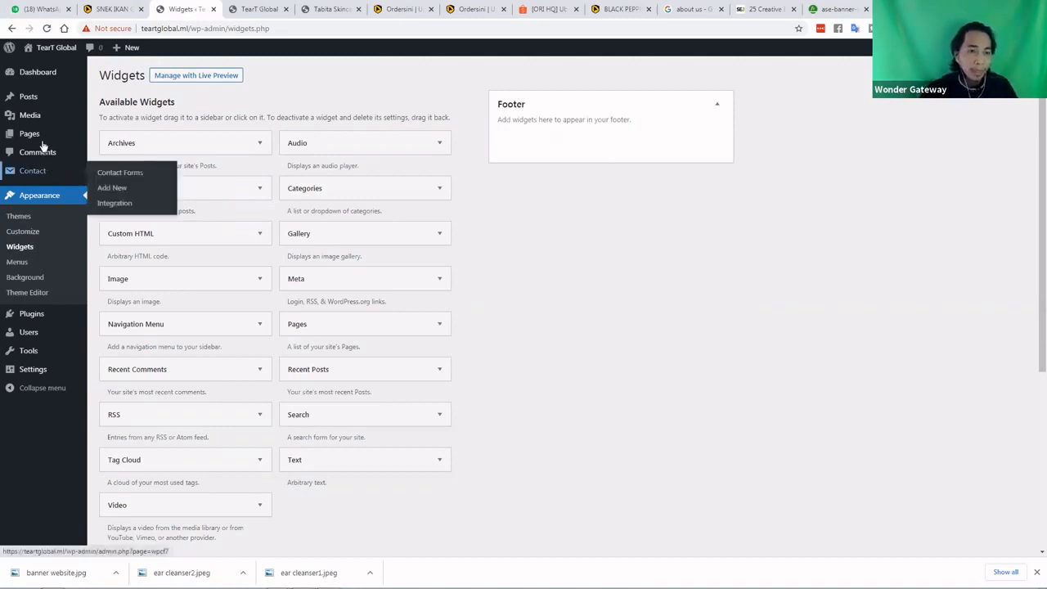
click(29, 97)
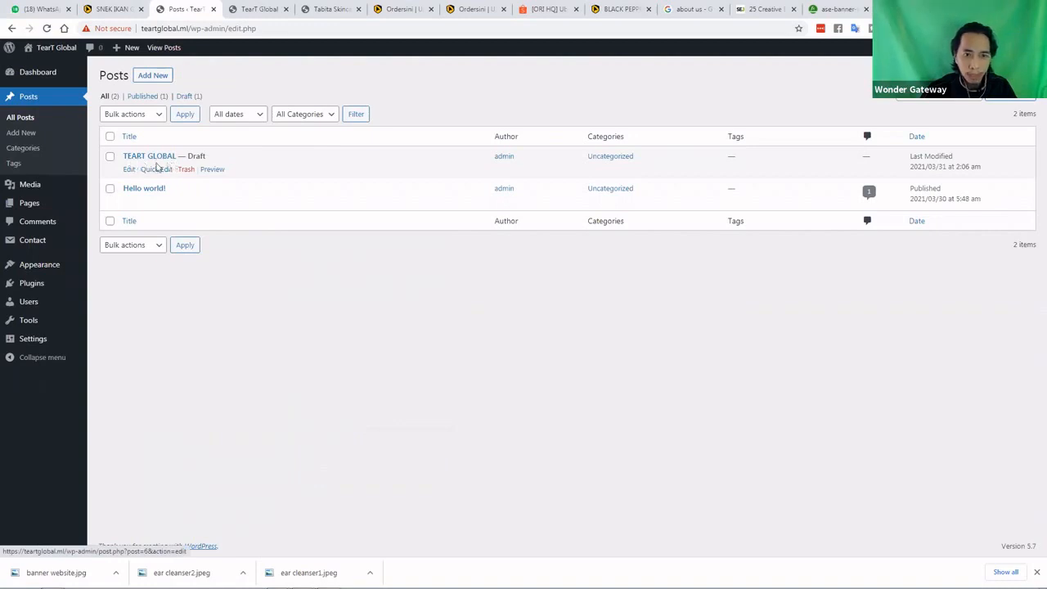
Open the TEART GLOBAL draft and write the paragraph 'post pertama teartglobal'
click(128, 169)
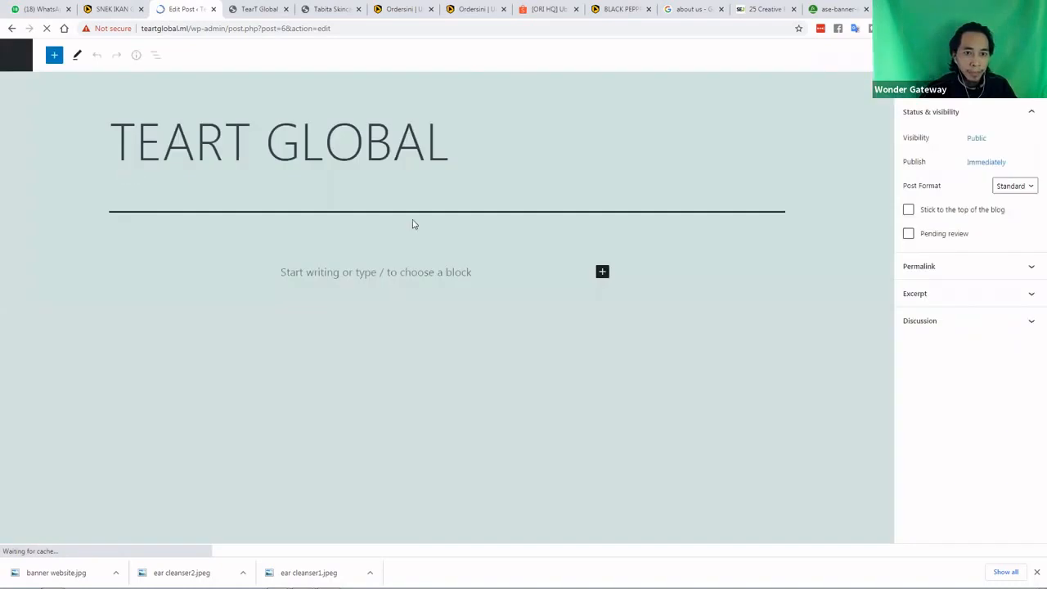
click(423, 272)
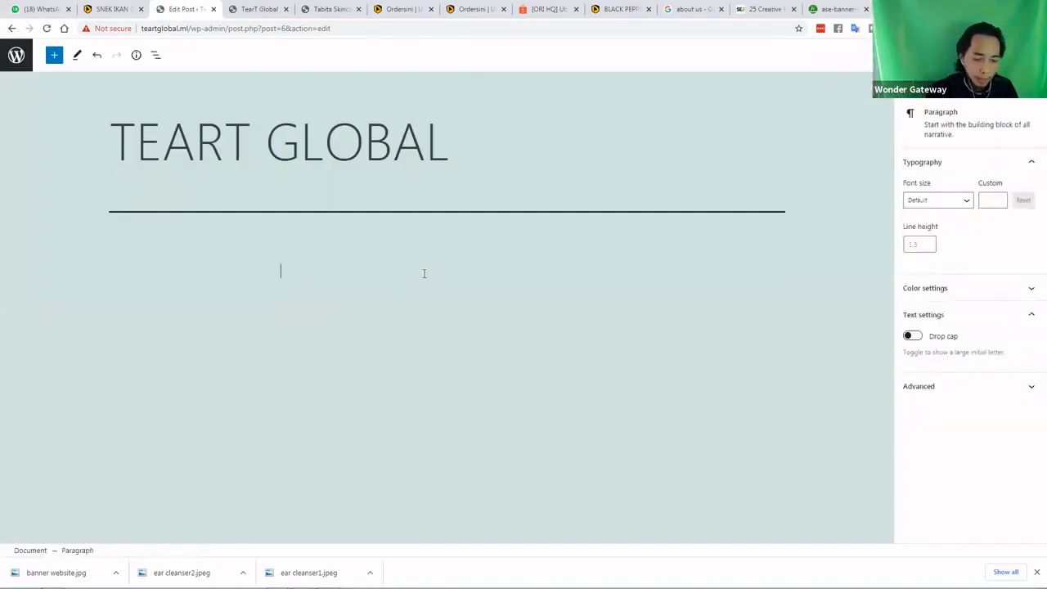
text(ini)
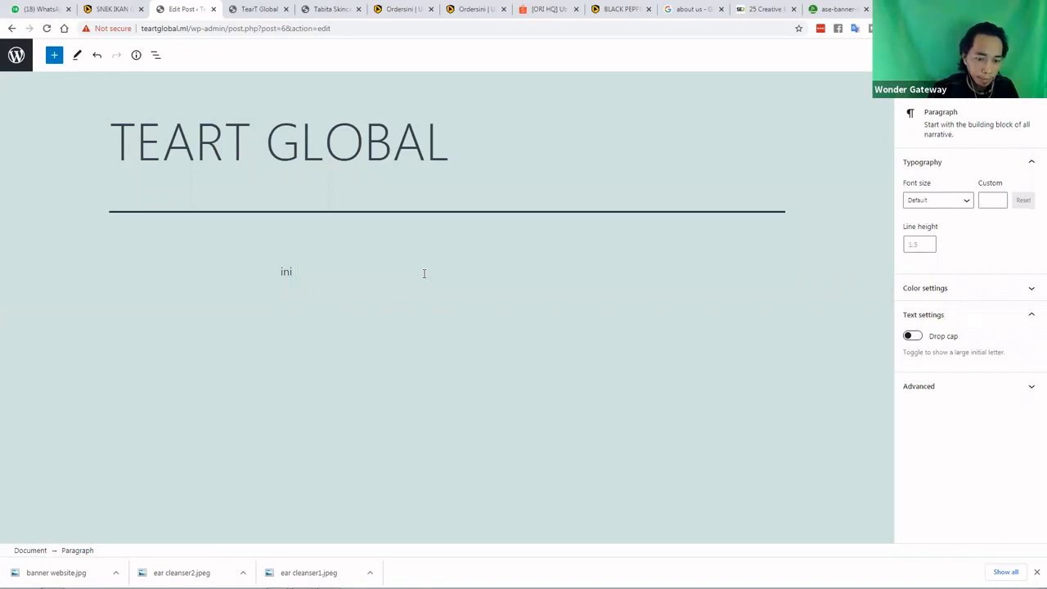
key(BackSpace)
key(BackSpace)
key(BackSpace)
key(BackSpace)
text(post )
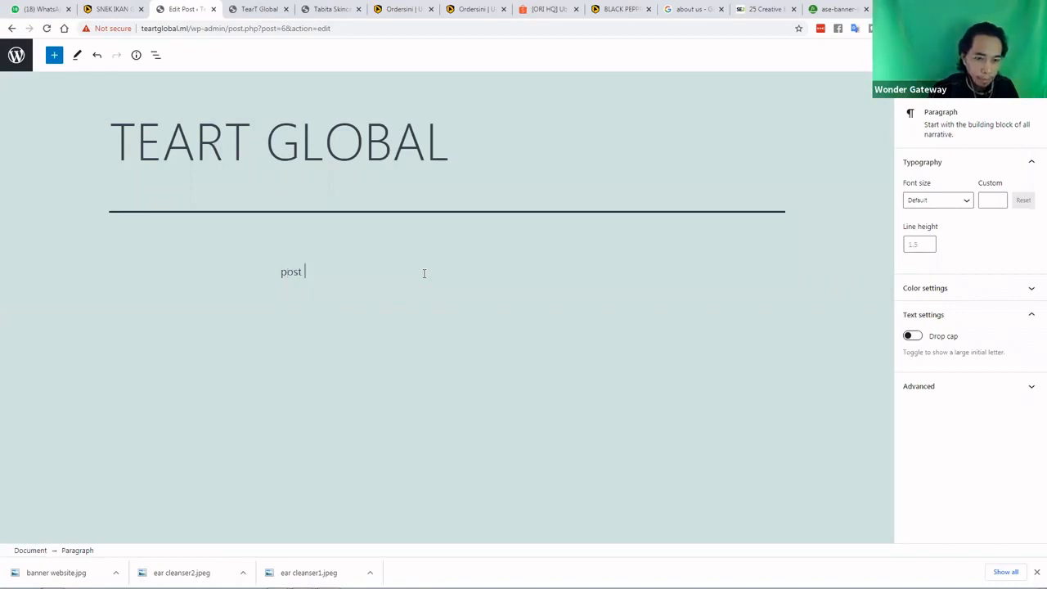
text(pertama)
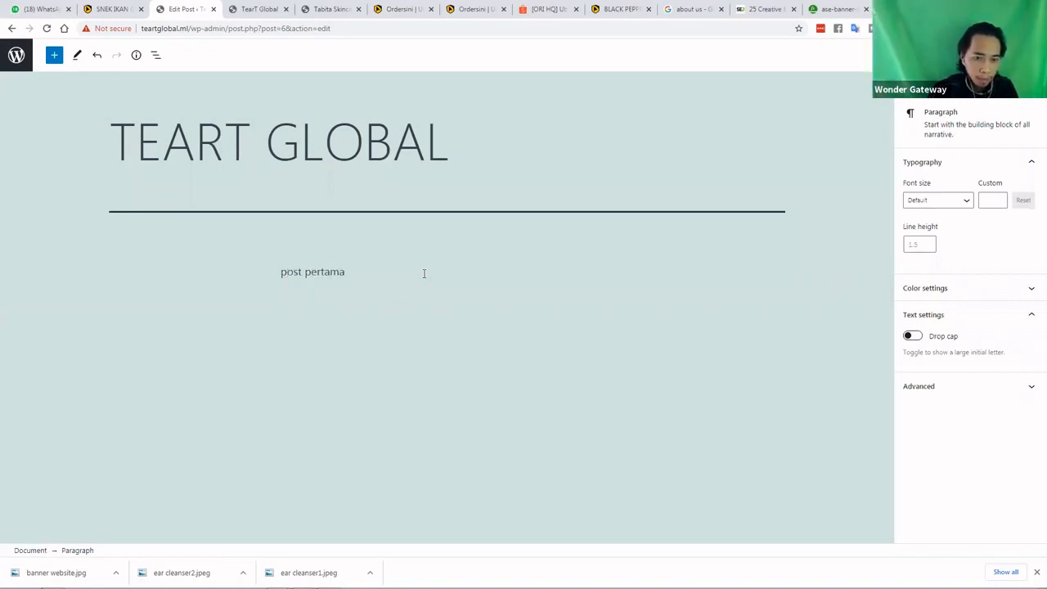
text( s)
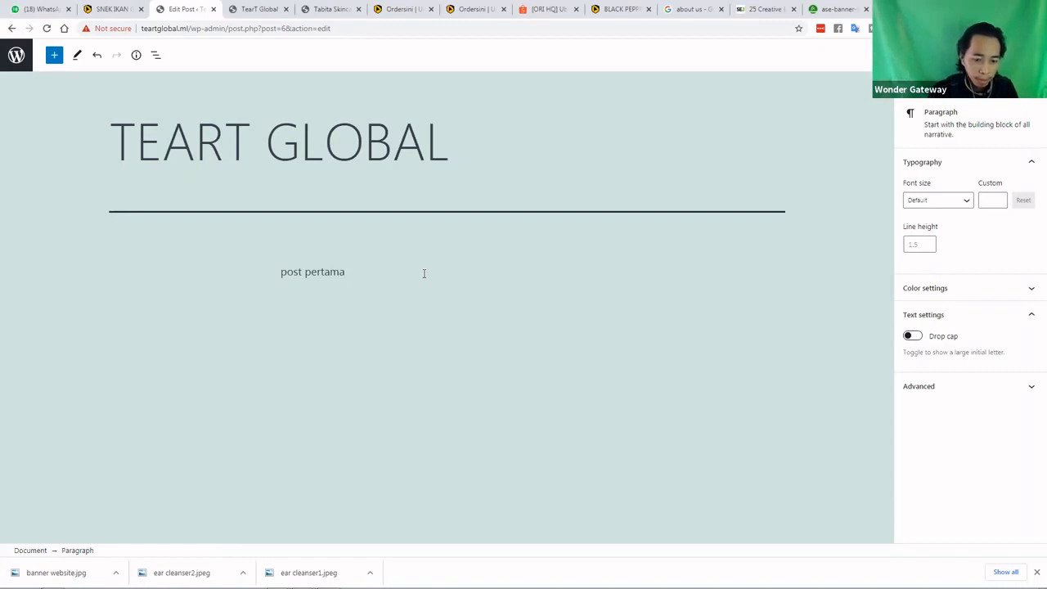
text(teart)
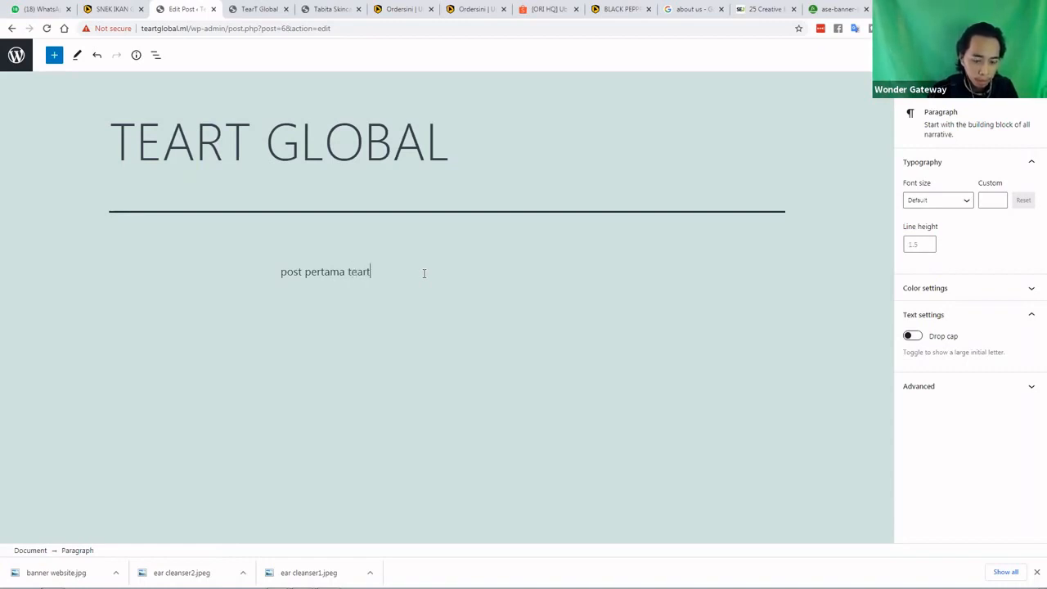
text(global)
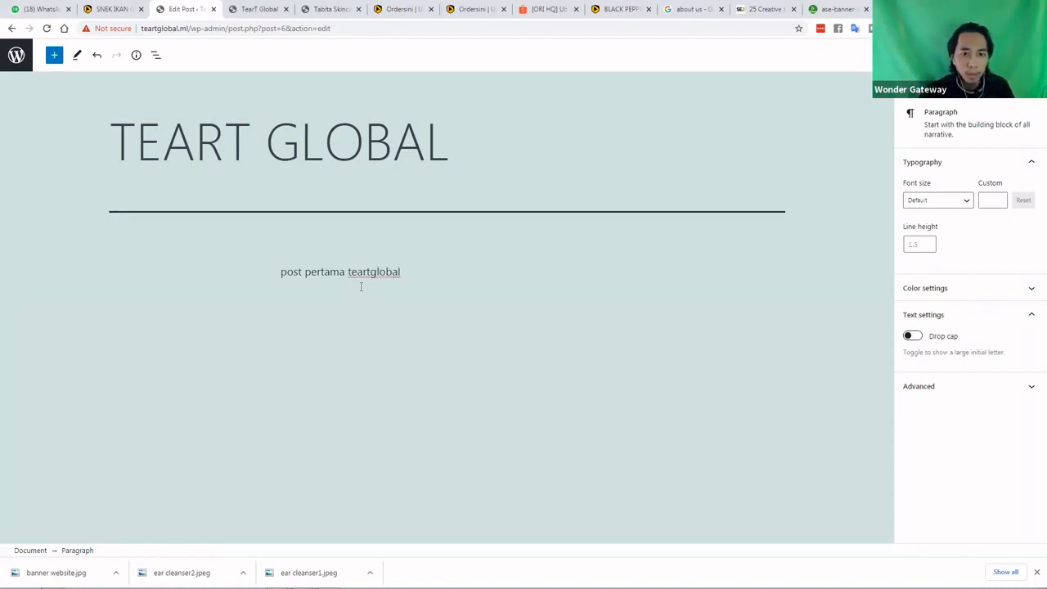
Extend the title to TEART GLOBAL NEW POST and publish the post
click(455, 155)
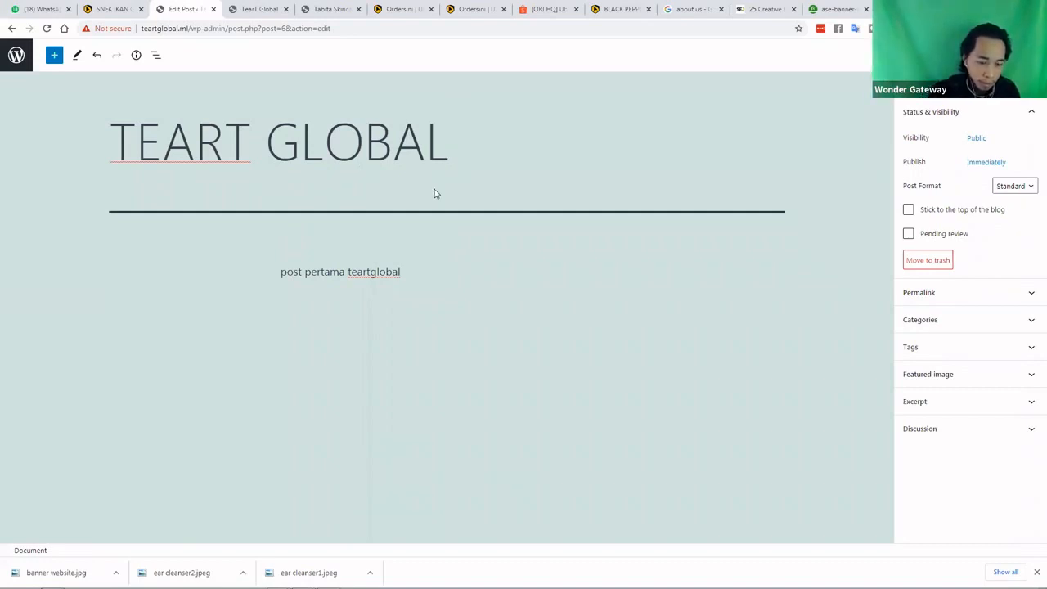
text(New)
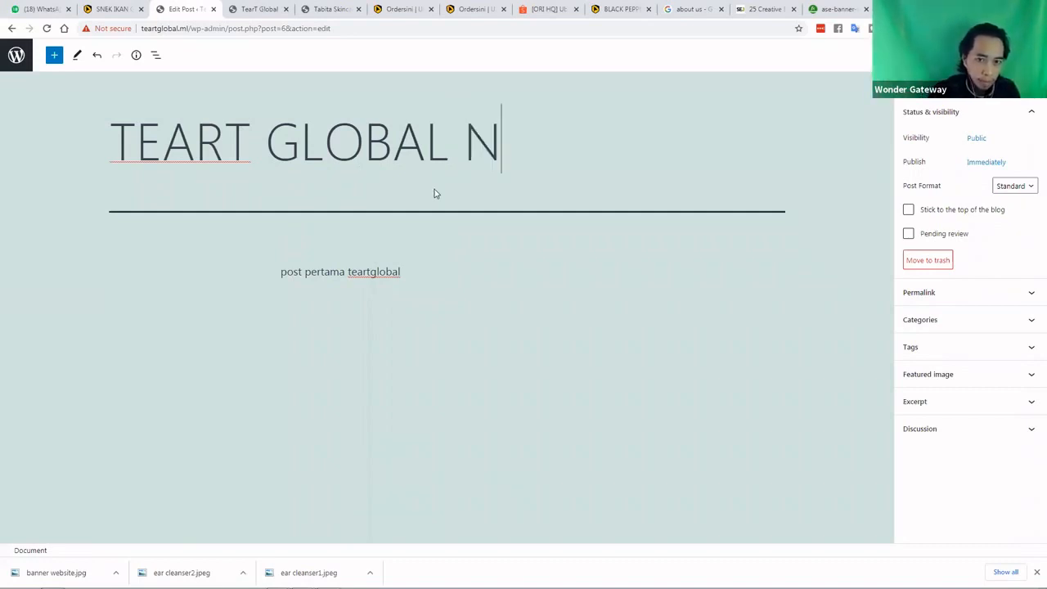
key(BackSpace)
key(BackSpace)
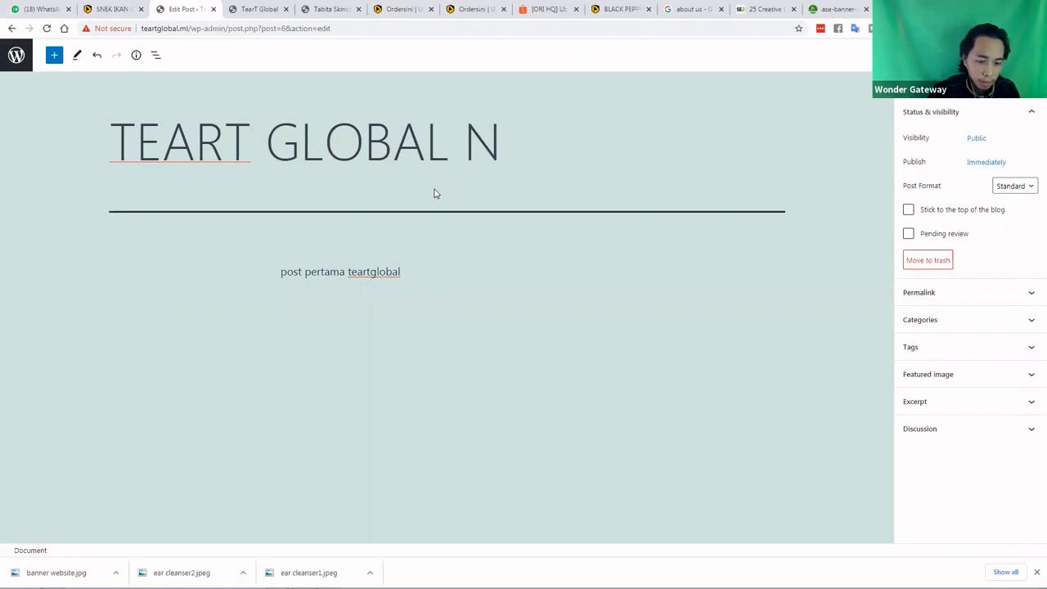
text(EW POST)
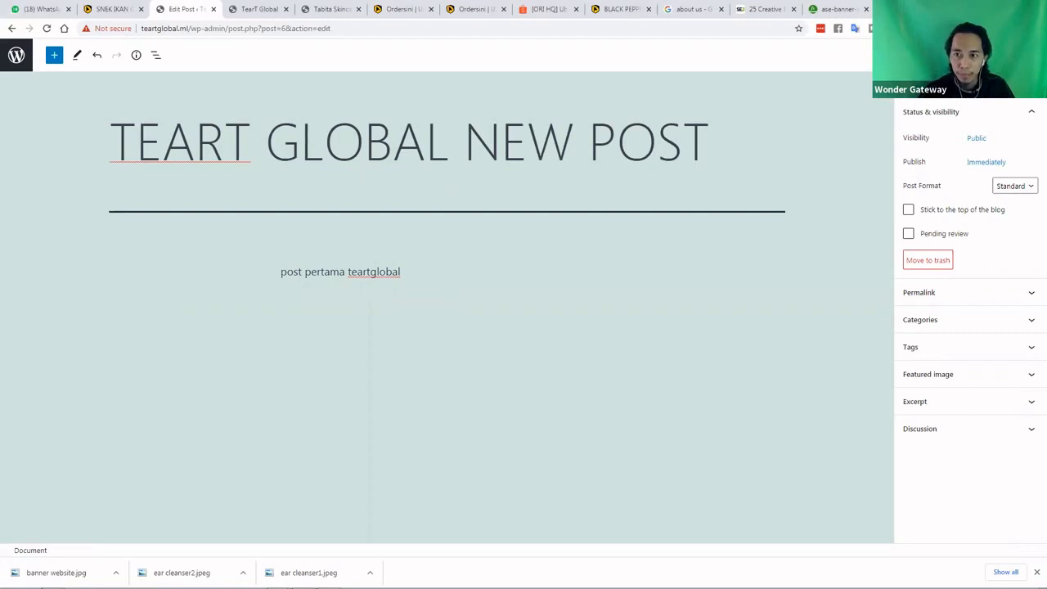
double_click(968, 54)
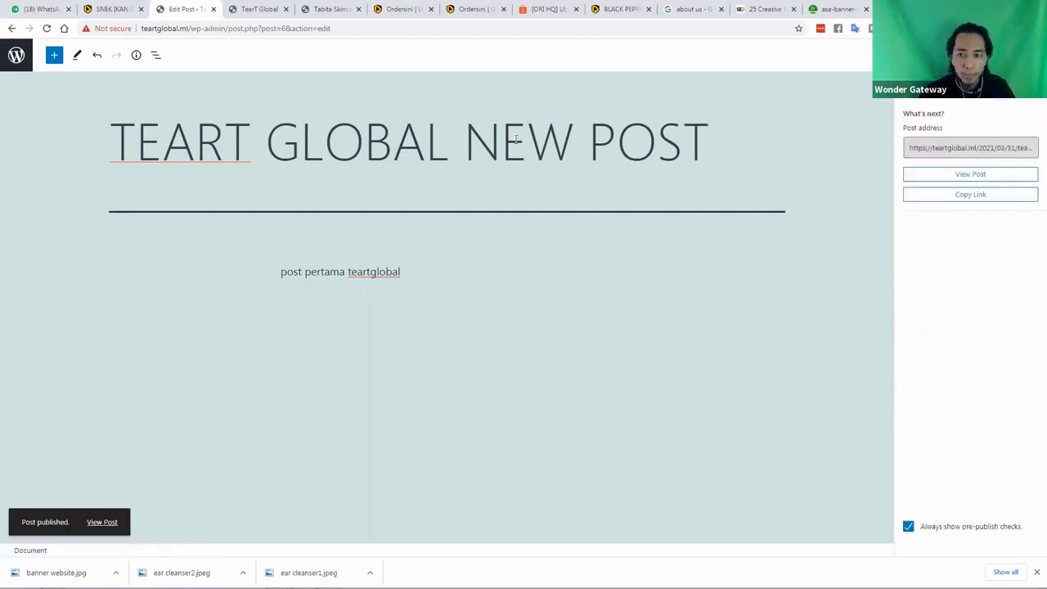
click(259, 9)
Confirm Blog & News lists TEART GLOBAL NEW POST above Hello world!, then return to the editor
scroll(576, 151, up, 3)
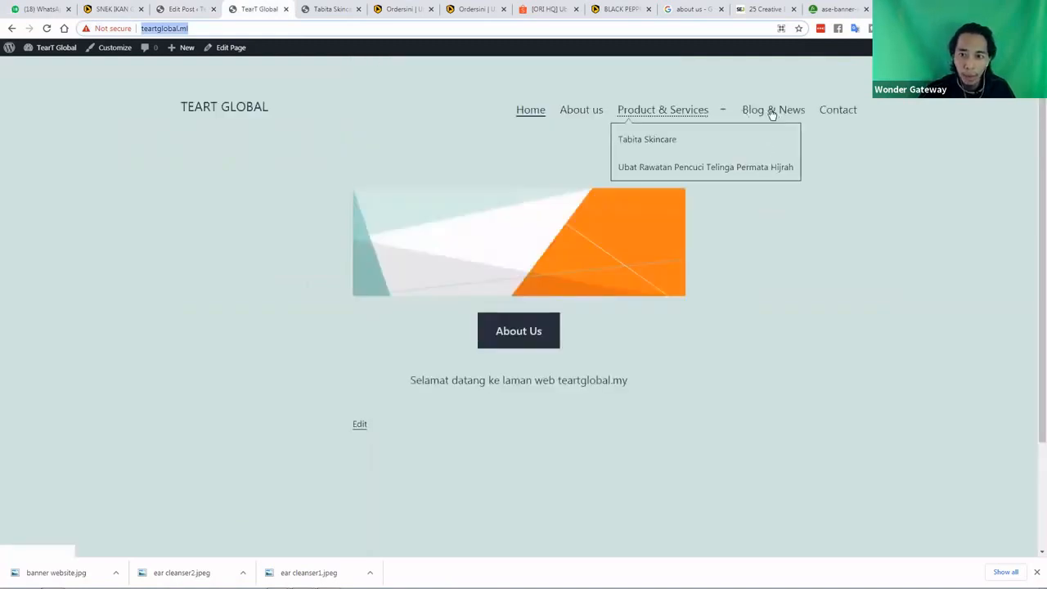
click(771, 112)
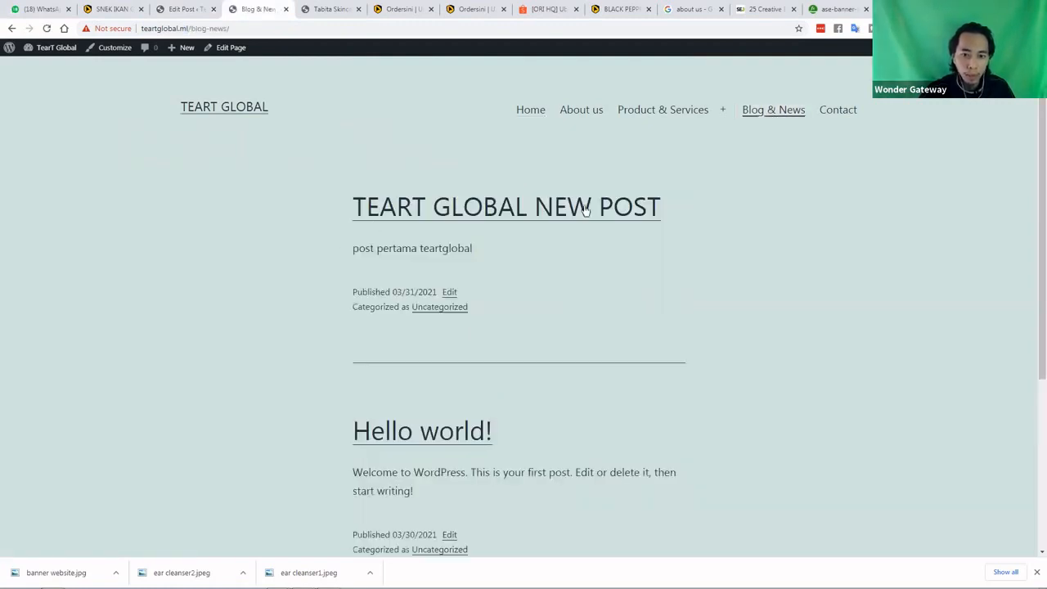
scroll(369, 344, down, 2)
scroll(545, 283, down, 1)
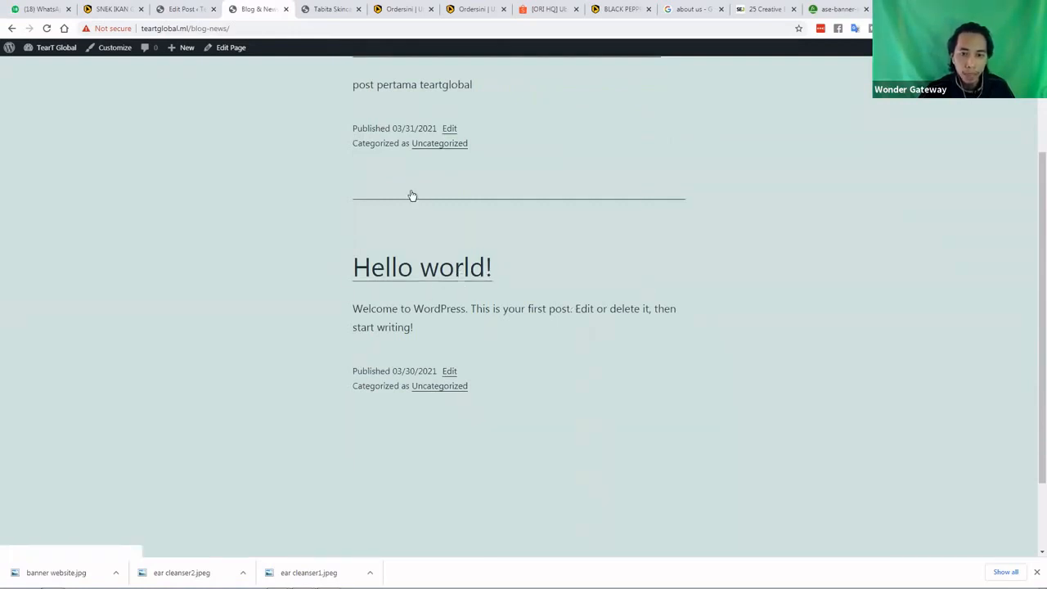
scroll(674, 305, up, 2)
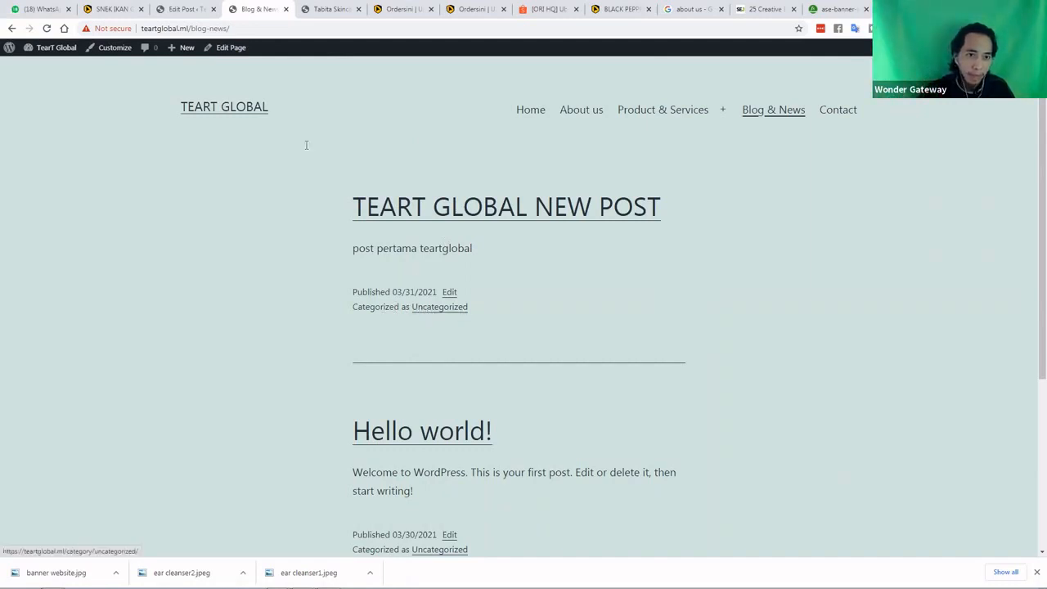
click(185, 10)
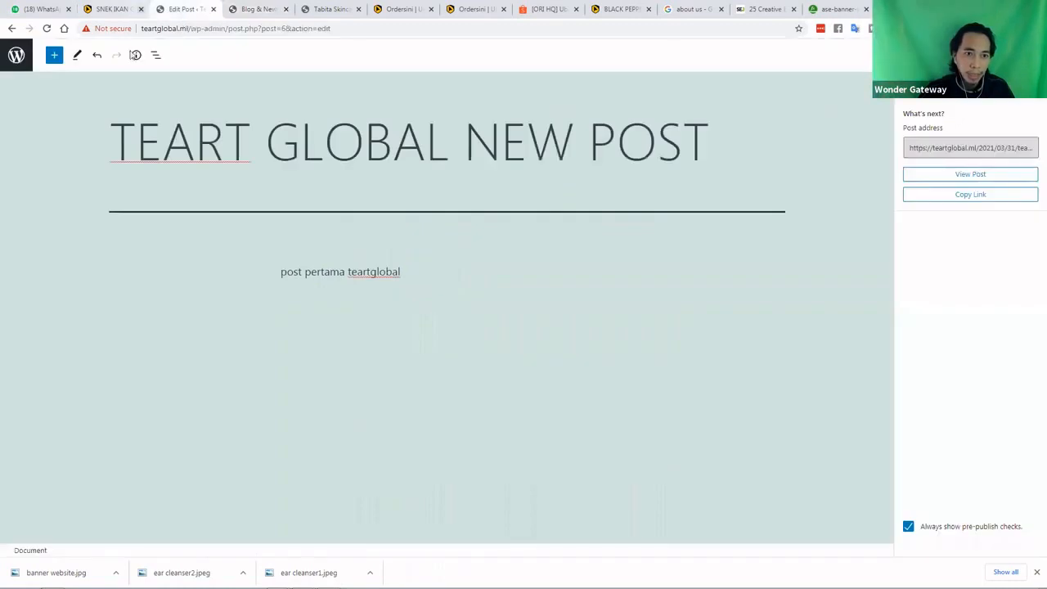
Rename the default Uncategorized category to 'Blog' with slug 'blog'
click(17, 57)
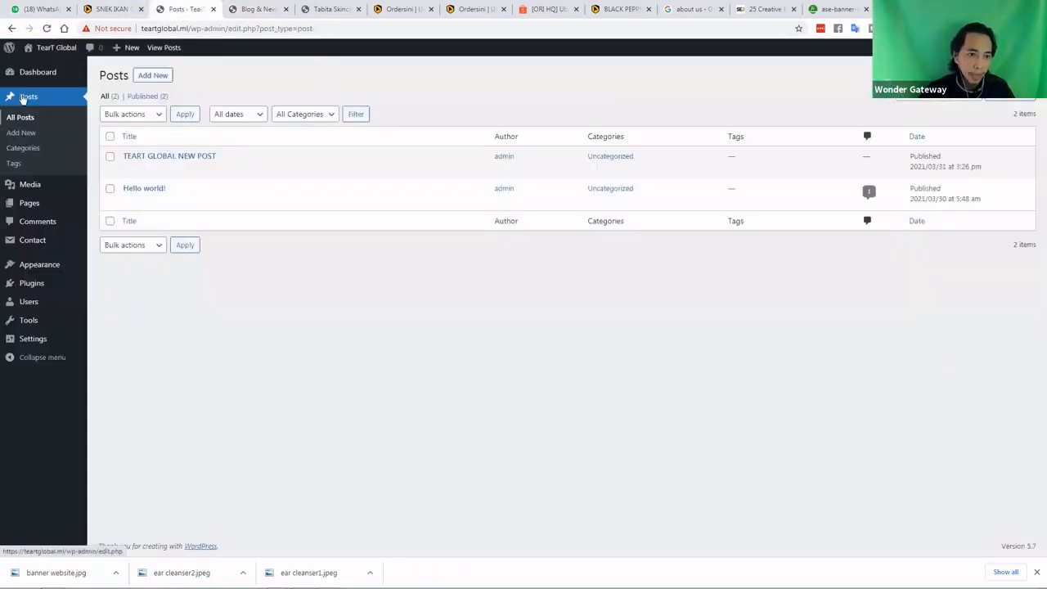
click(23, 149)
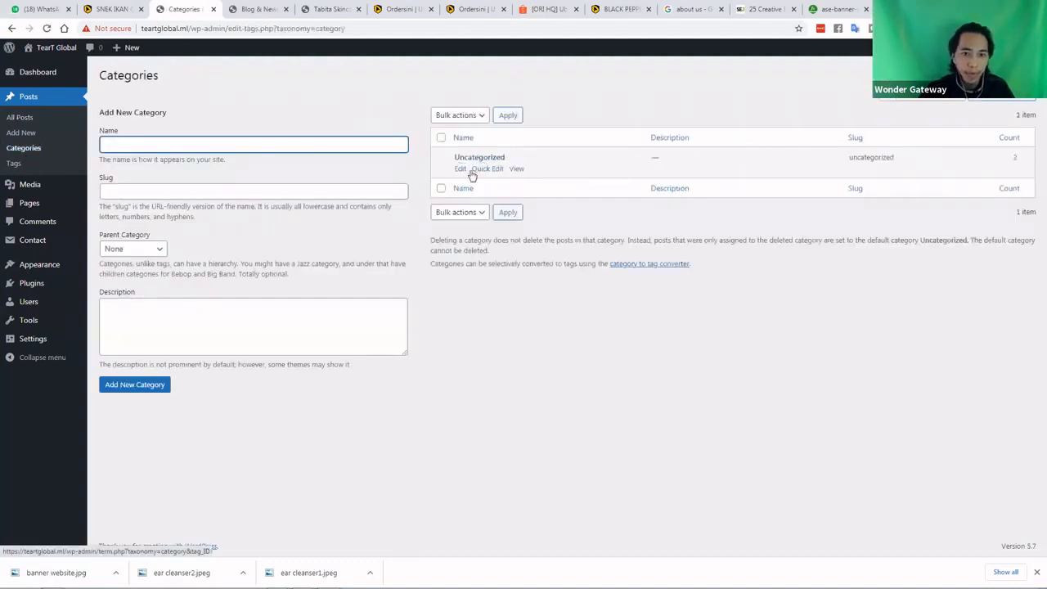
click(491, 170)
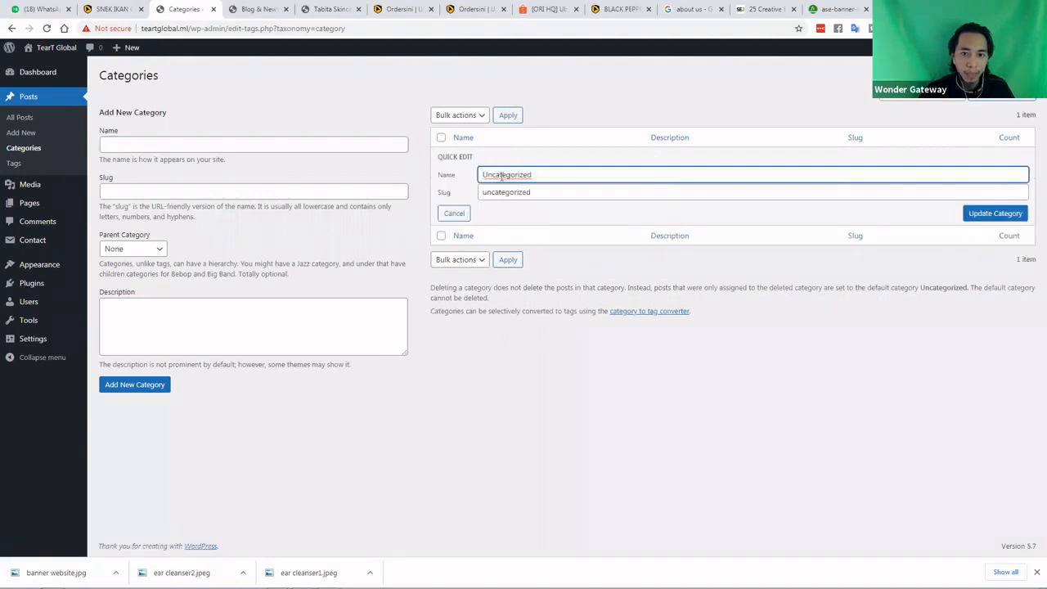
double_click(482, 175)
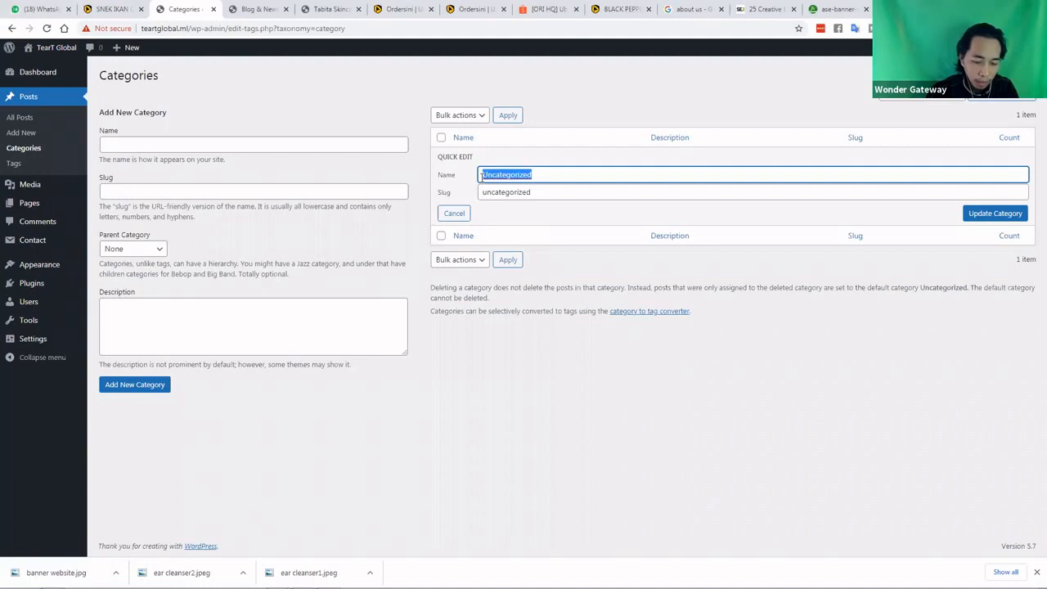
text(Blog)
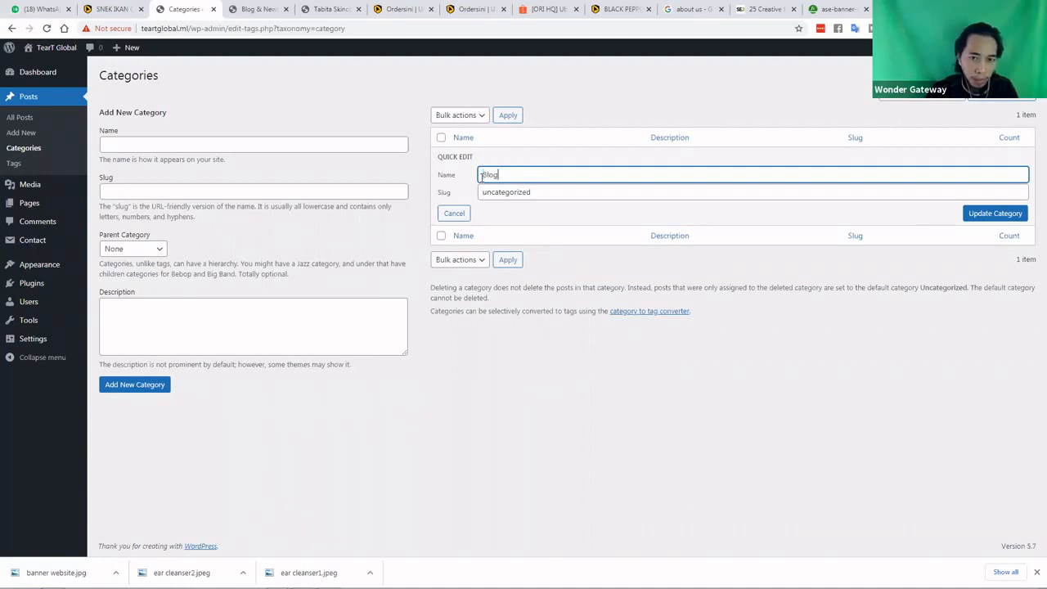
key(Tab)
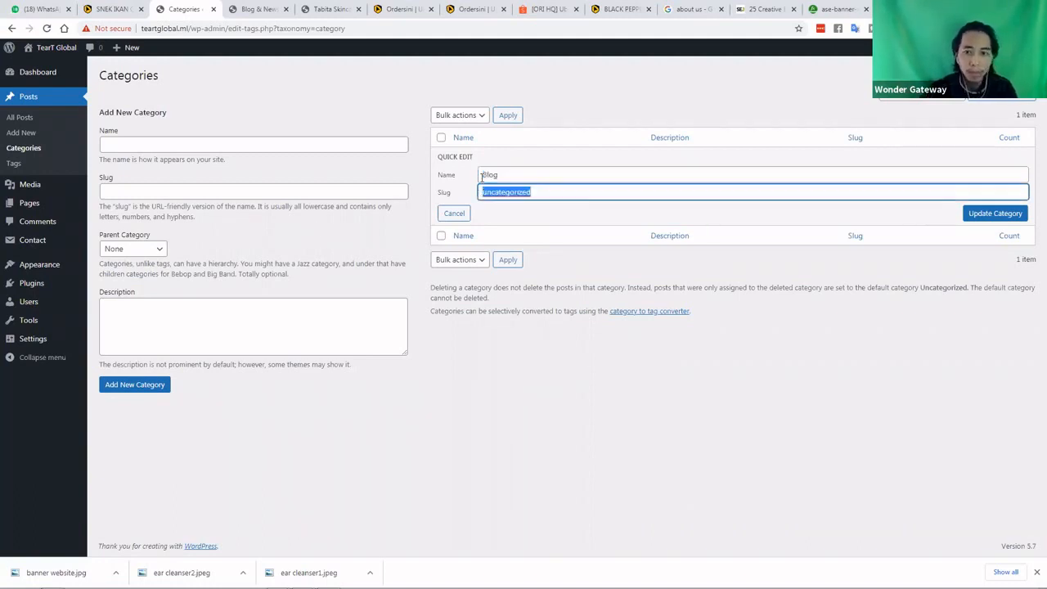
text(blog)
click(973, 215)
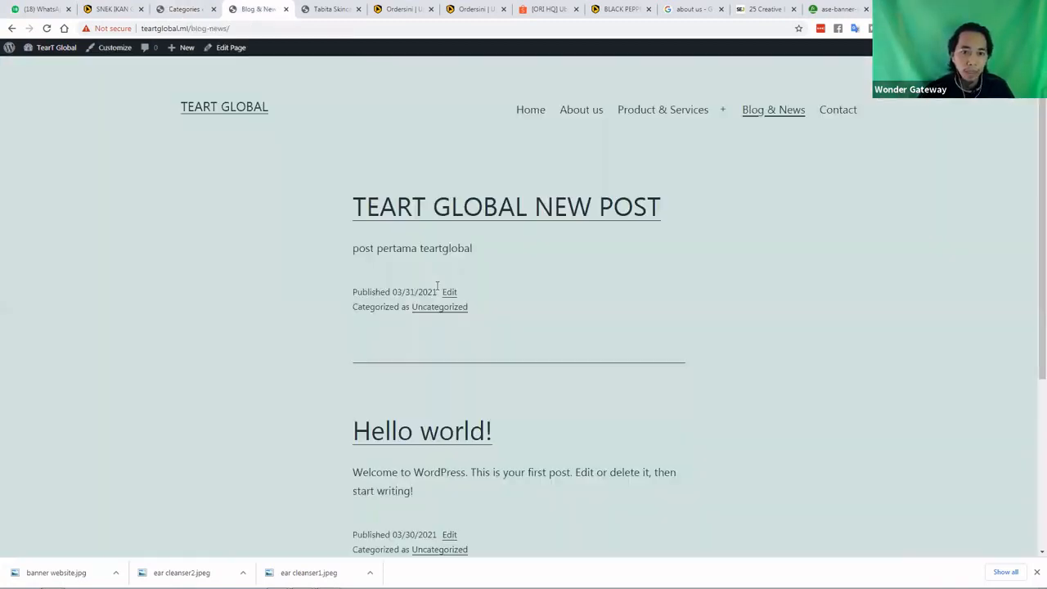
click(258, 9)
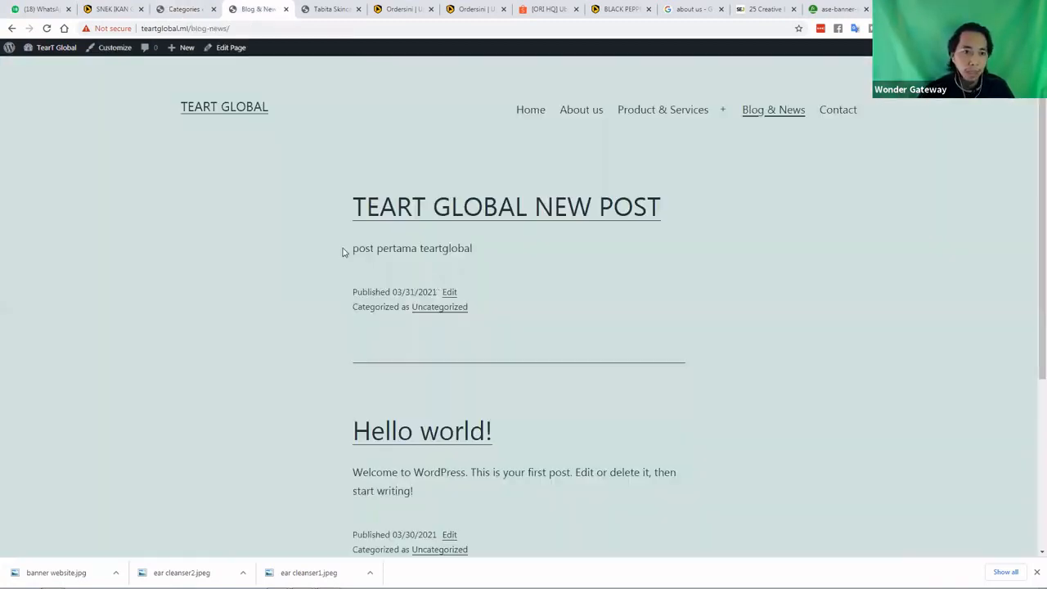
Reload Blog & News to confirm both posts now show as Blog, then return to Categories
click(47, 29)
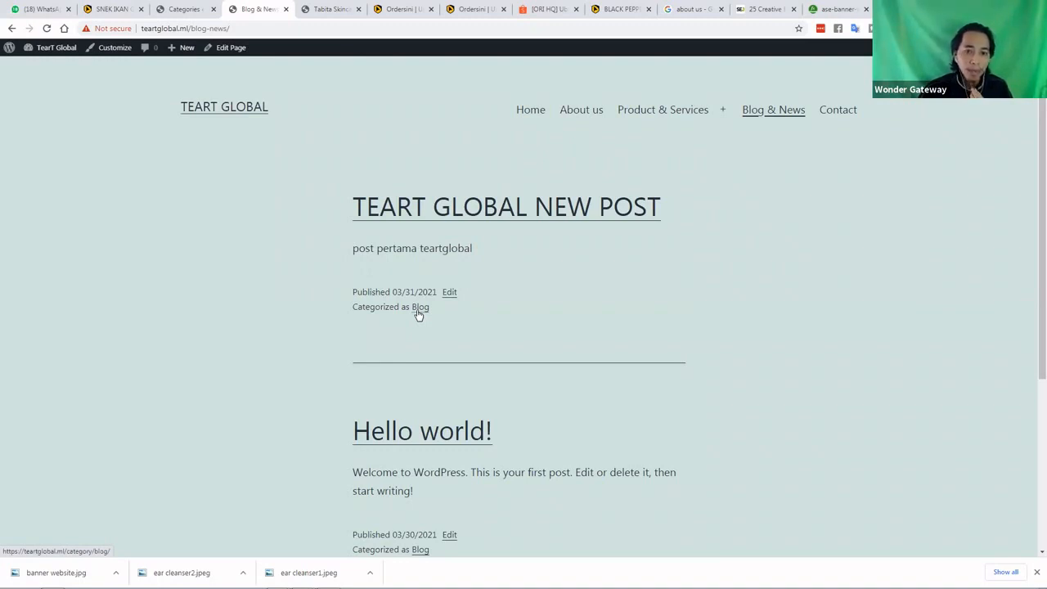
click(172, 8)
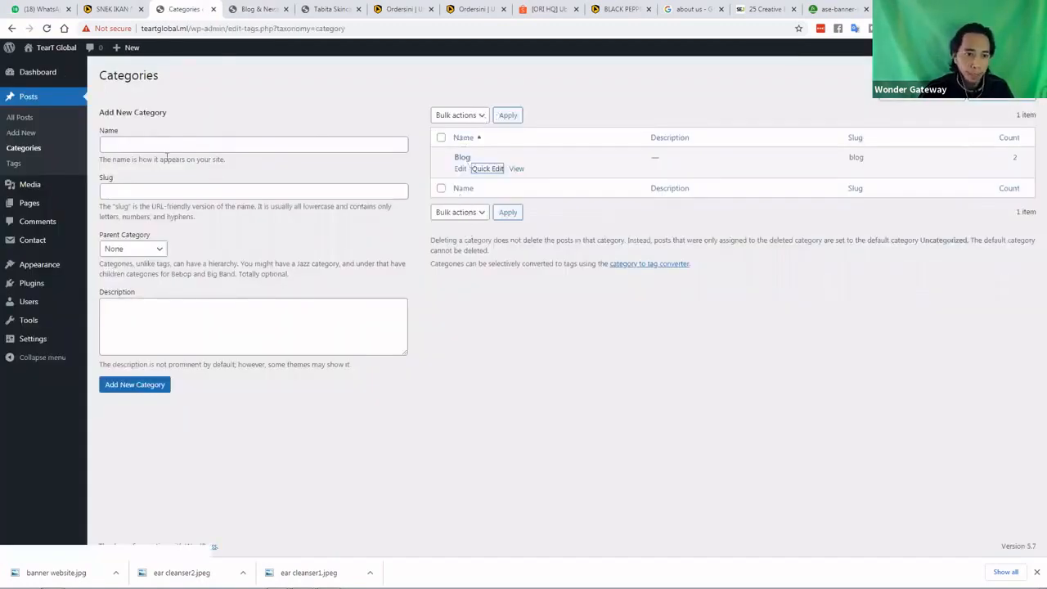
Add a new category named 'Activity'
click(134, 144)
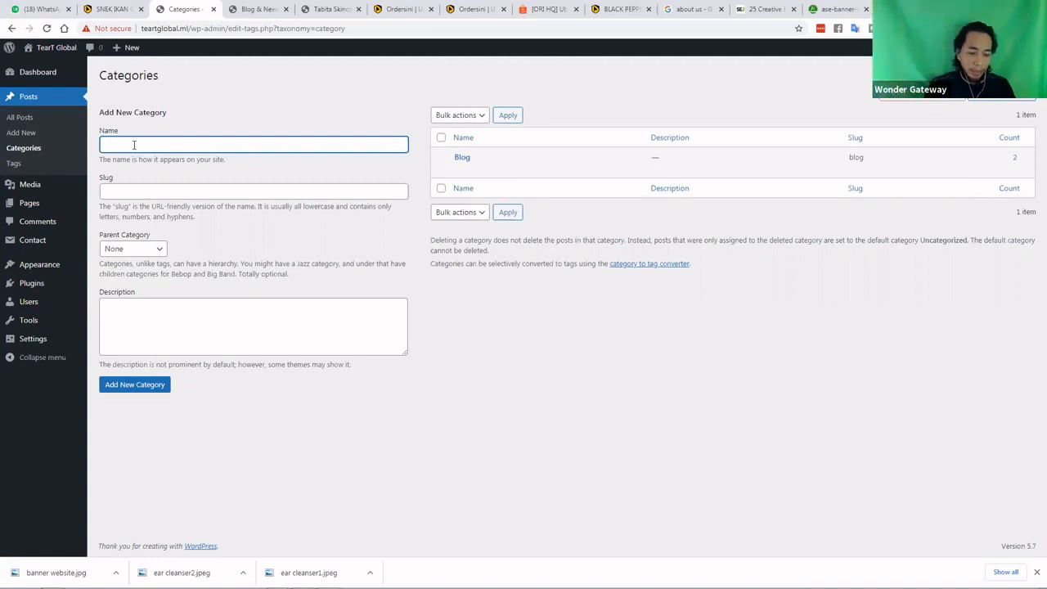
text(A)
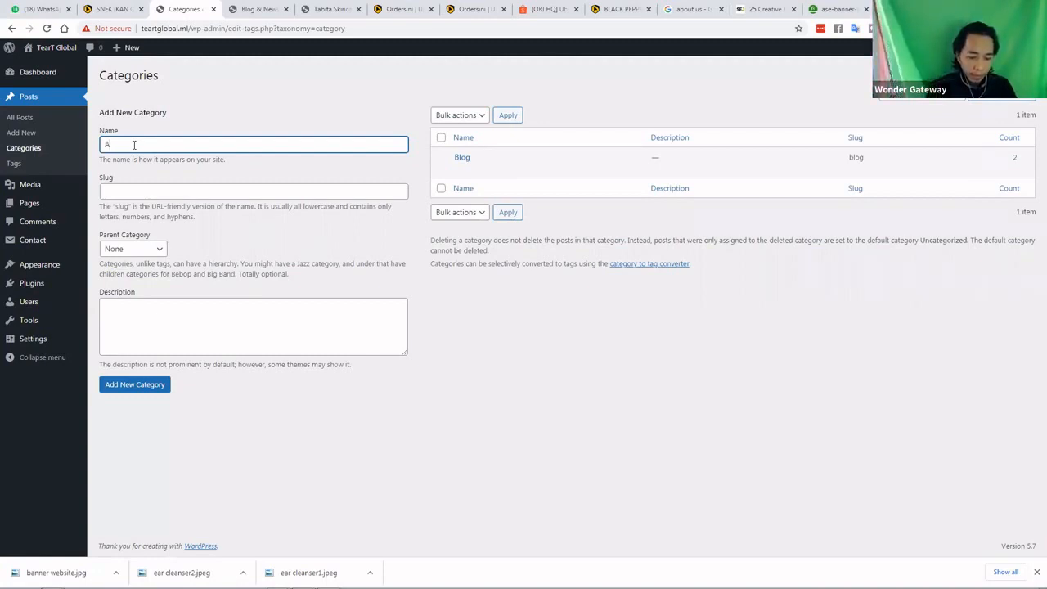
text(ctivity)
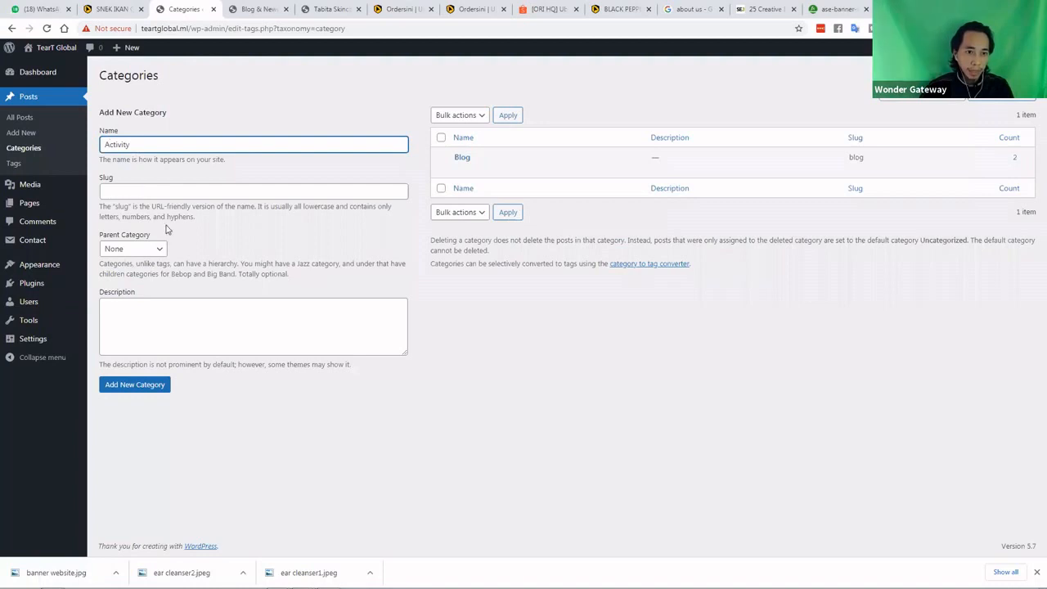
key(Tab)
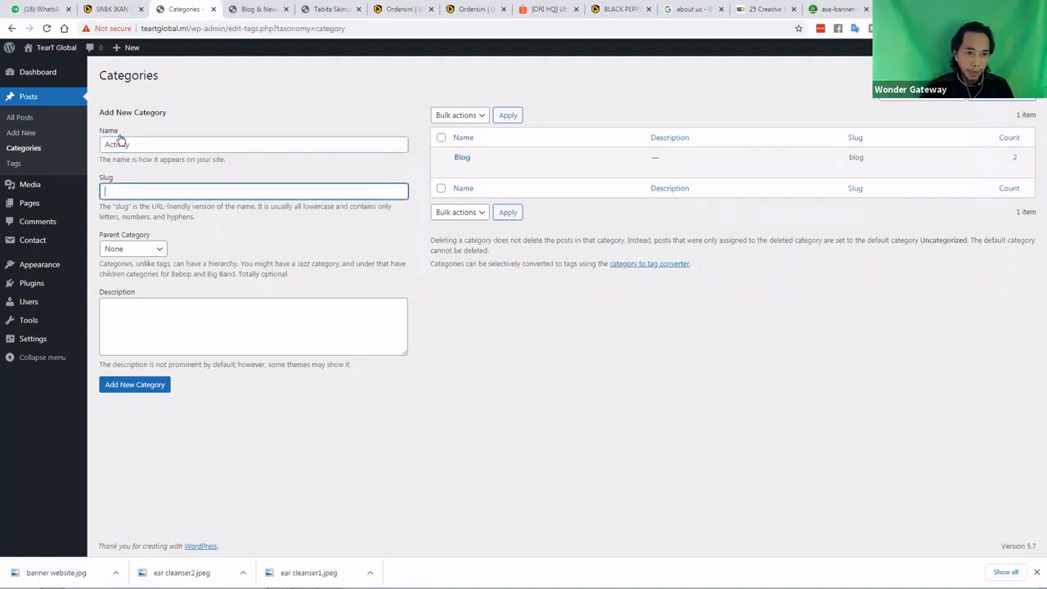
click(140, 386)
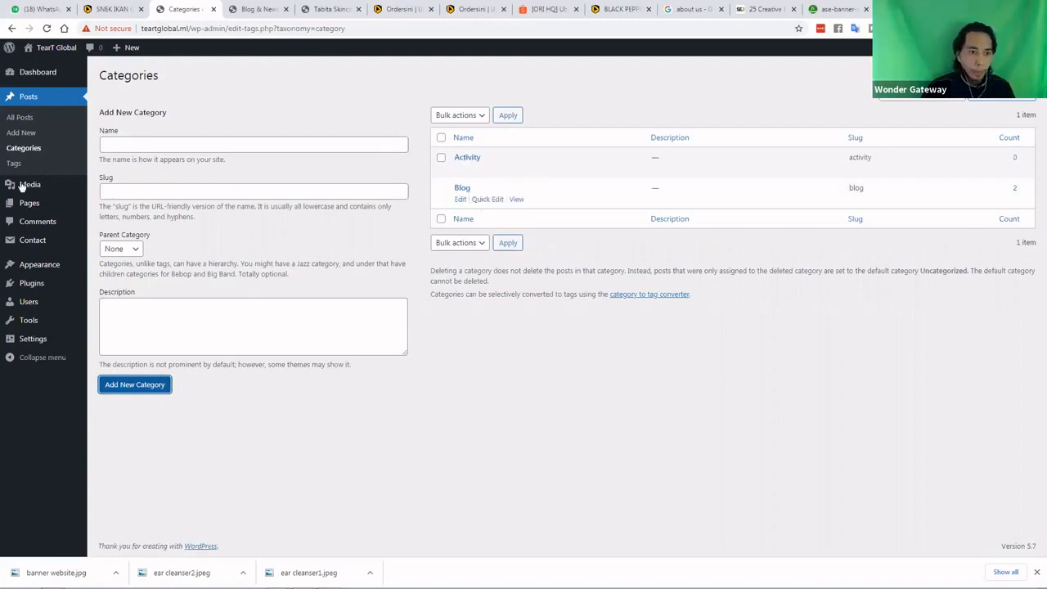
Recategorize TEART GLOBAL NEW POST from Blog to Activity
click(22, 118)
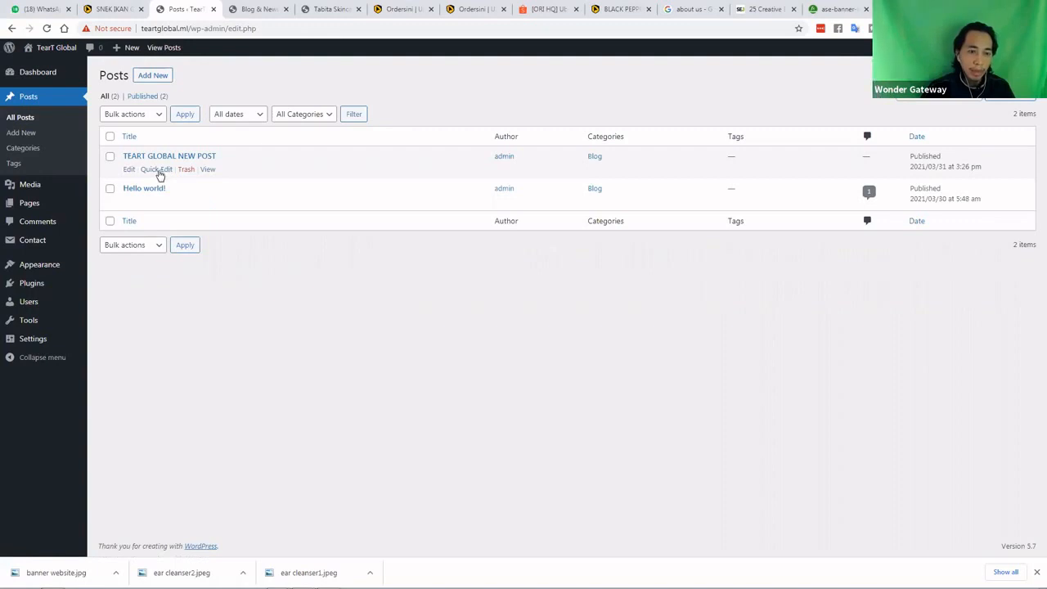
click(156, 168)
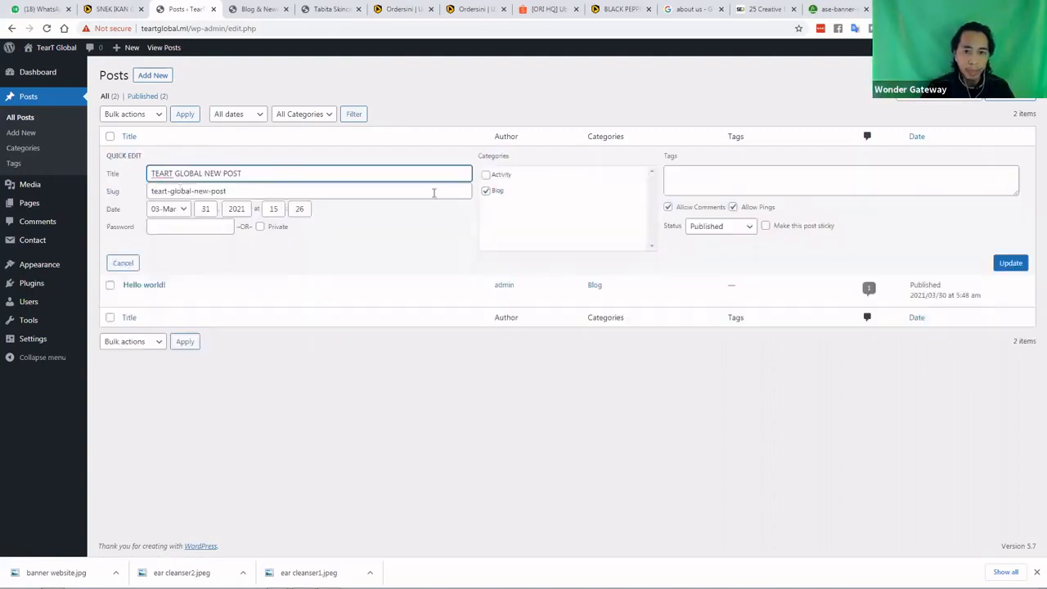
click(486, 176)
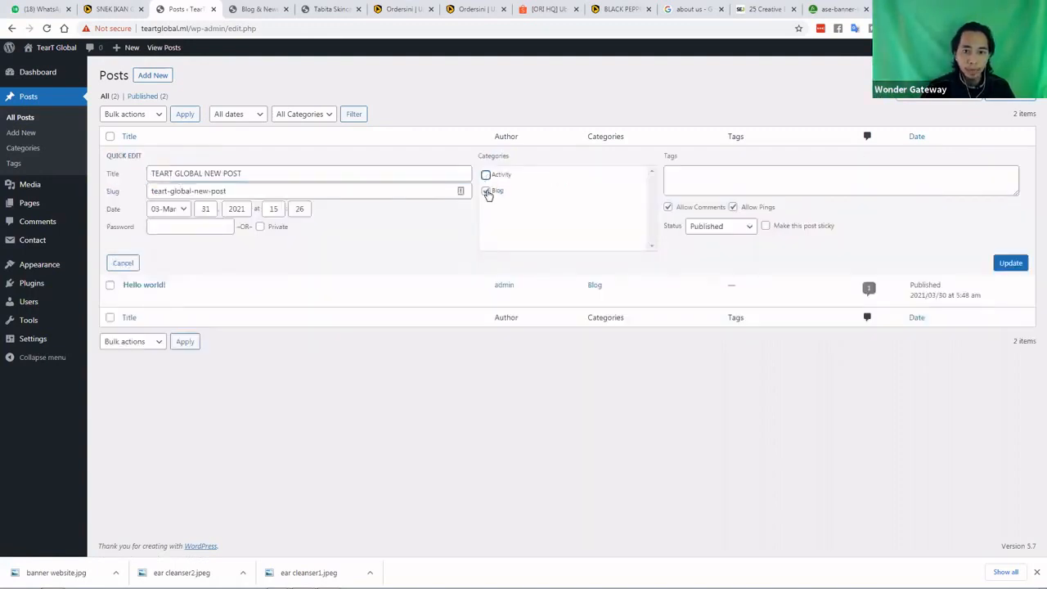
click(487, 190)
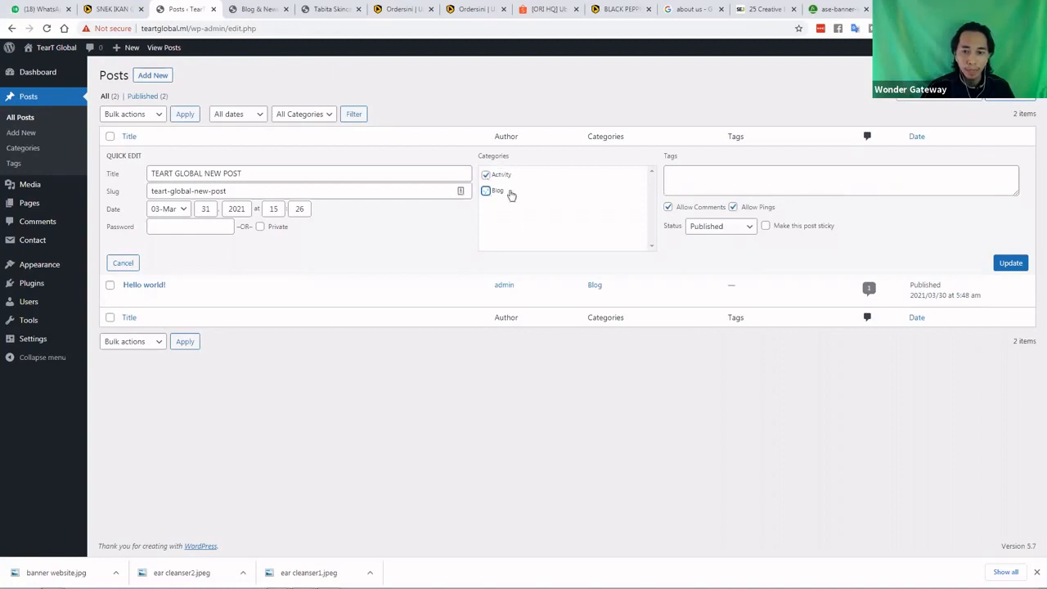
click(1006, 267)
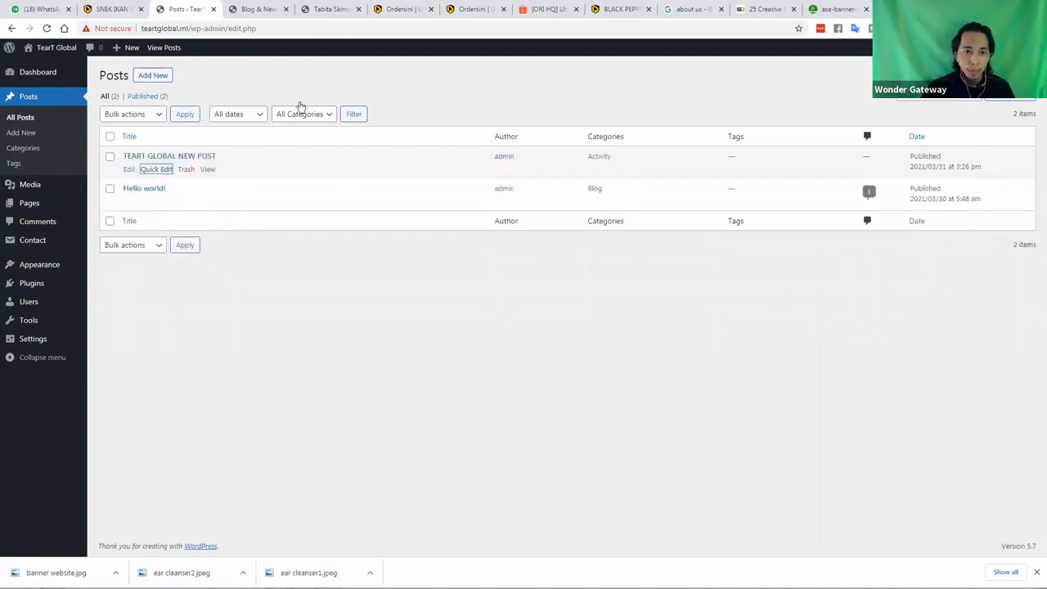
click(256, 9)
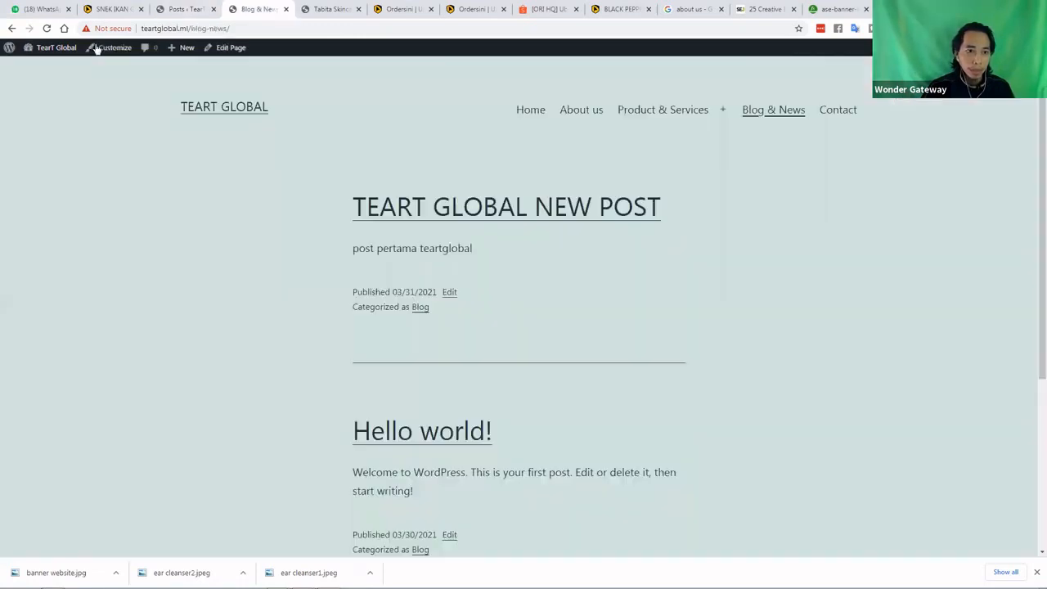
Reload Blog & News and view the Activity category archive showing the post
click(47, 29)
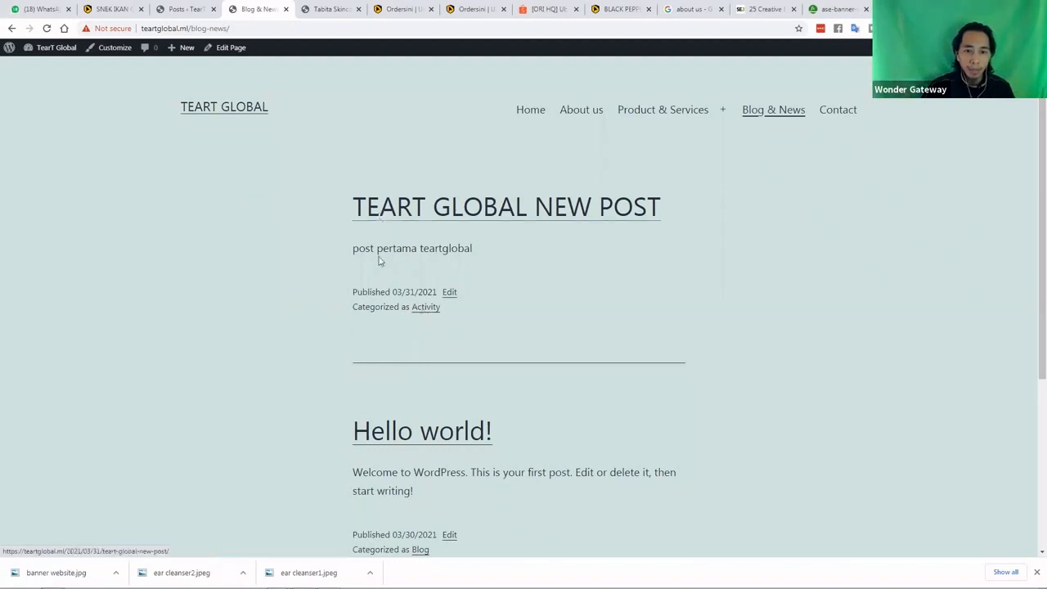
click(427, 311)
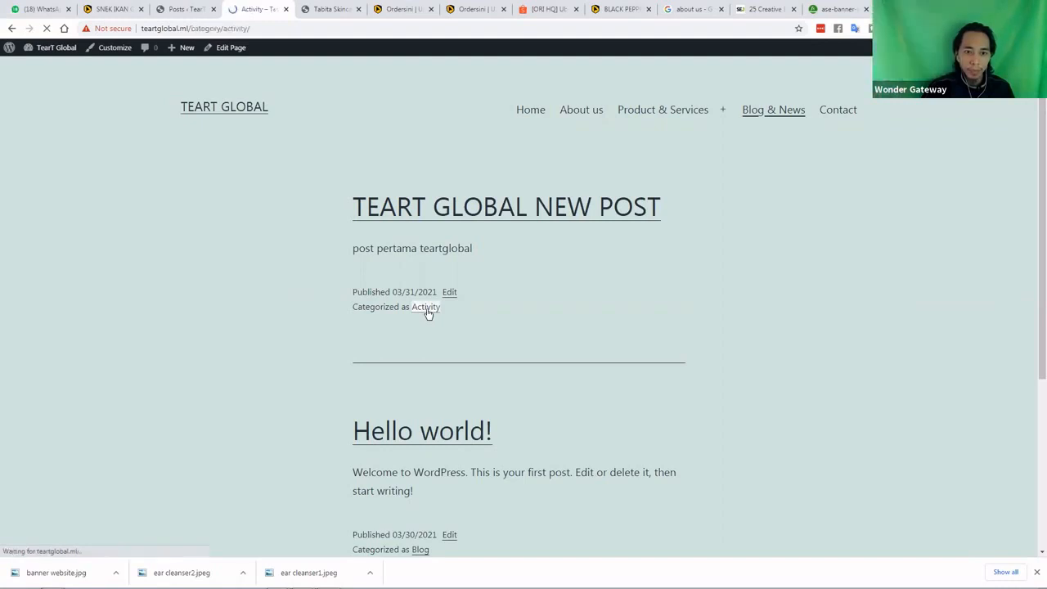
scroll(386, 254, down, 2)
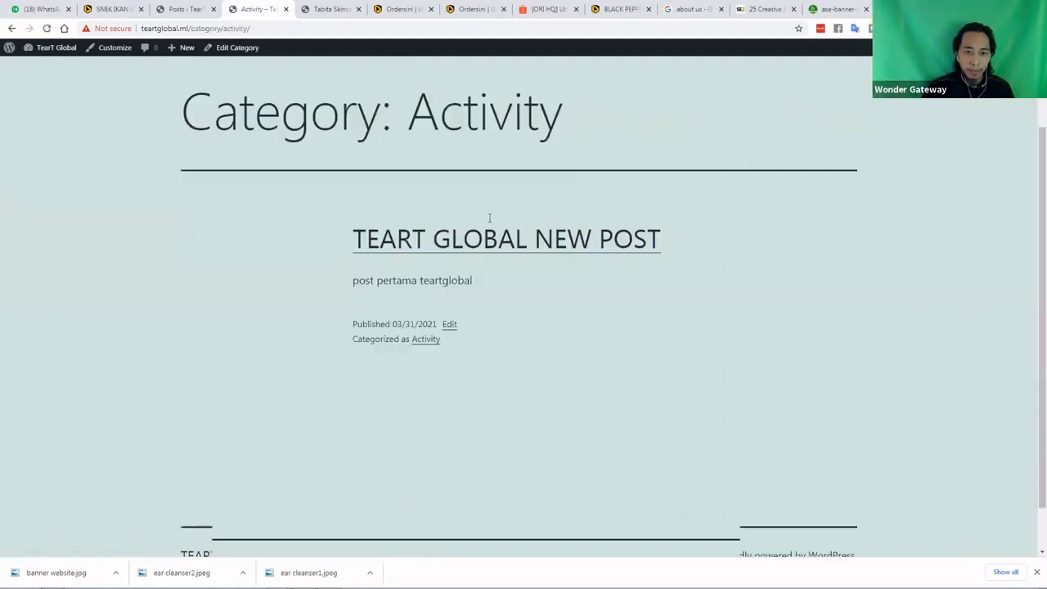
scroll(489, 217, up, 2)
scroll(230, 70, down, 2)
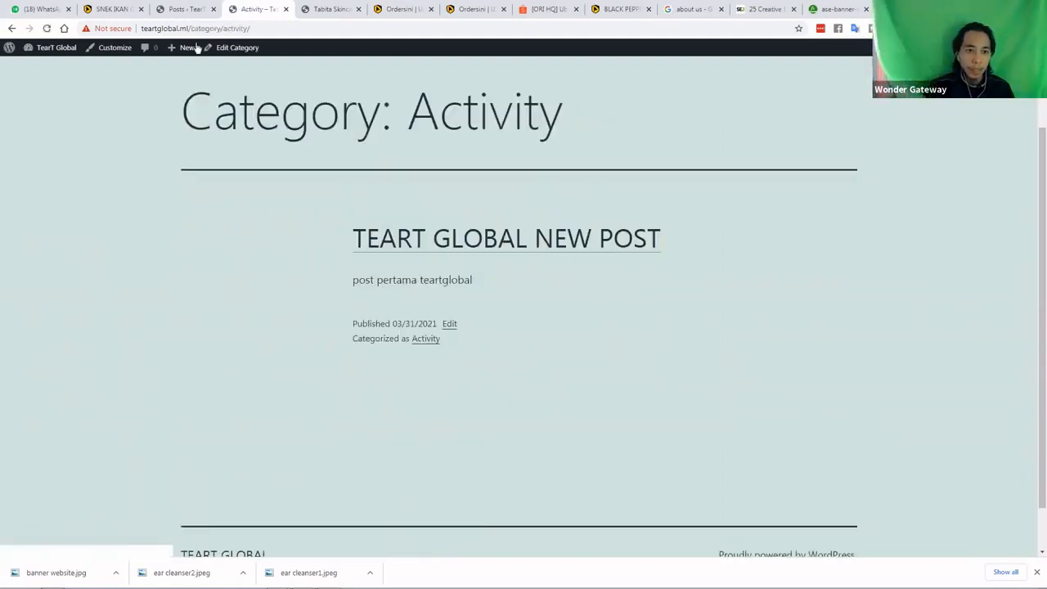
scroll(197, 48, up, 2)
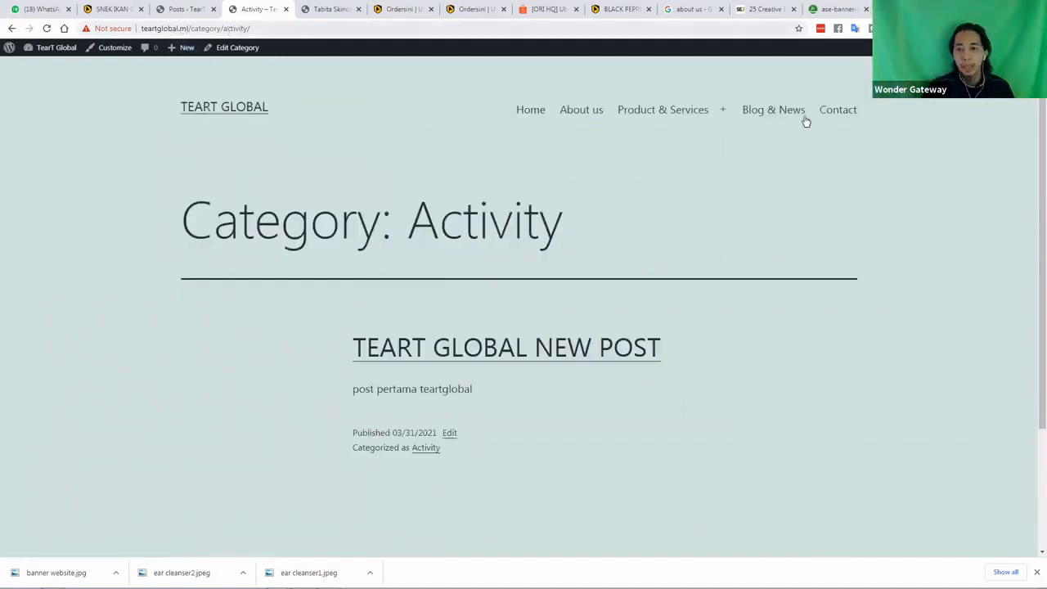
Return to Blog & News, then open TEART GLOBAL NEW POST in the block editor
click(774, 110)
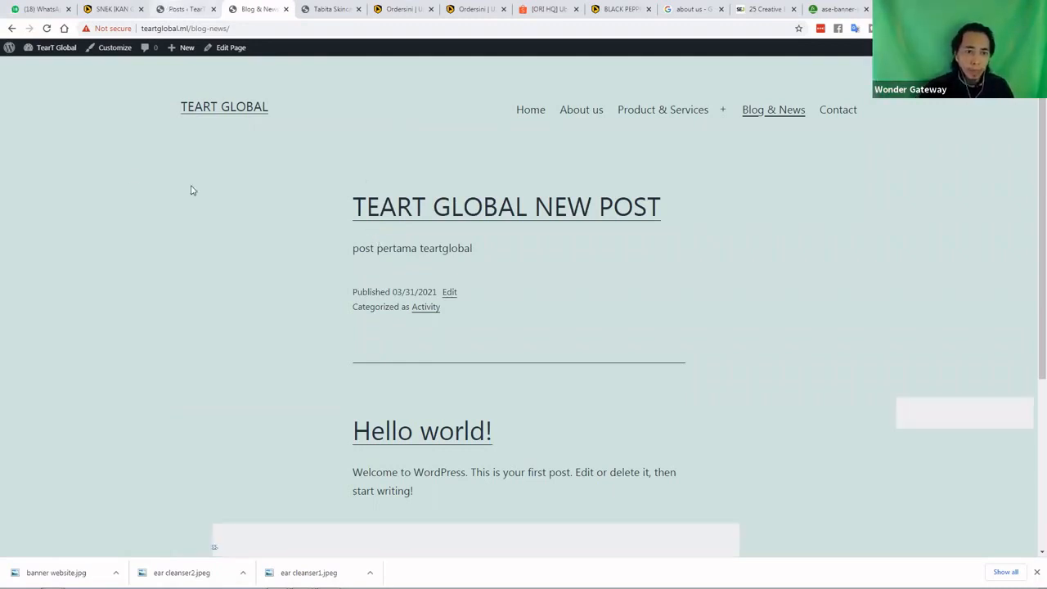
key(ctrl+shift+Tab)
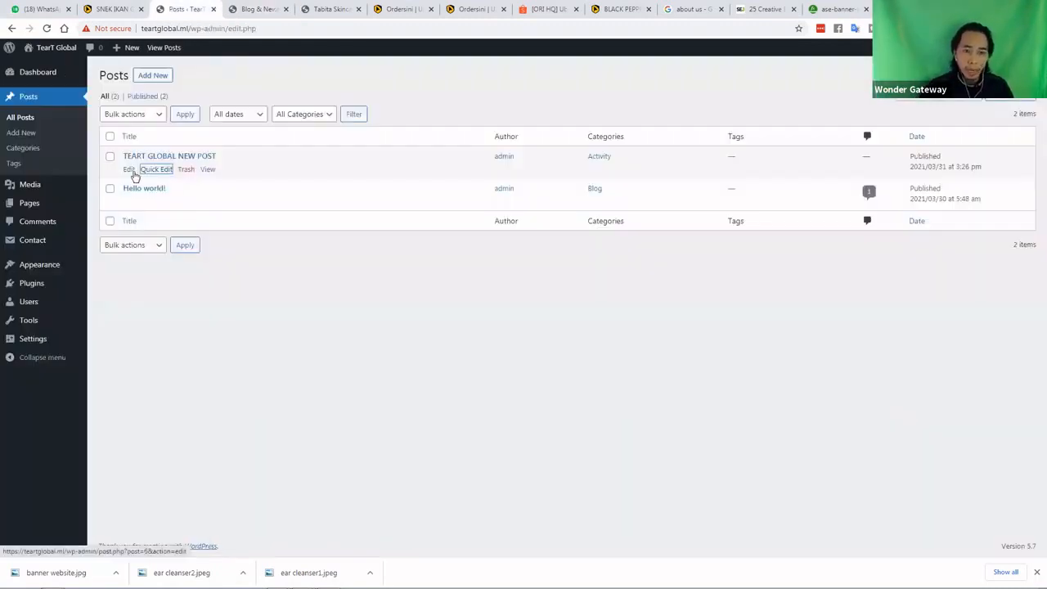
click(131, 171)
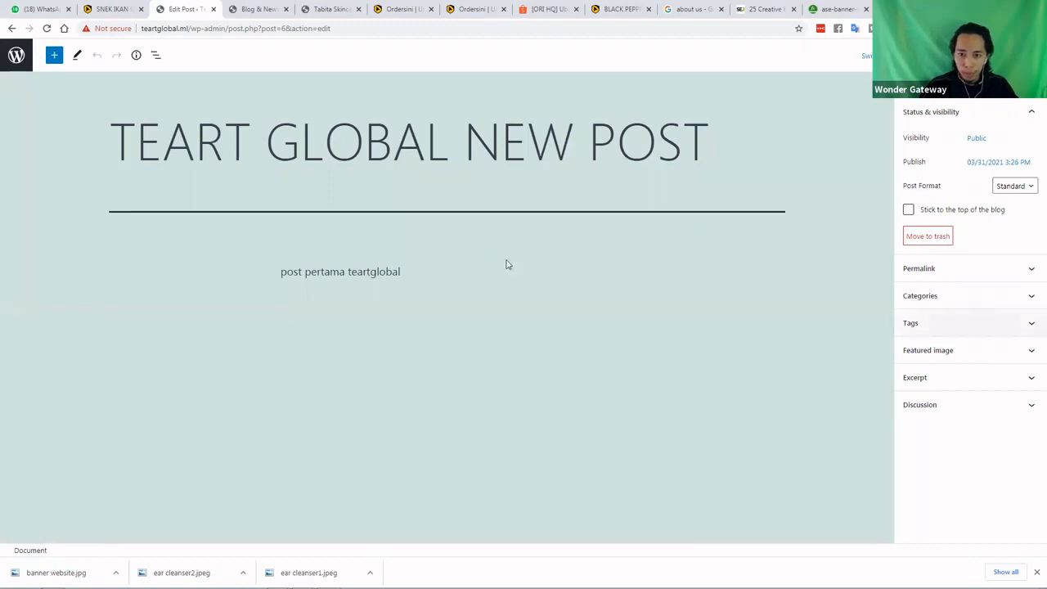
Set ear-cleanser1.jpeg as the featured image of TEART GLOBAL NEW POST and update it
click(994, 353)
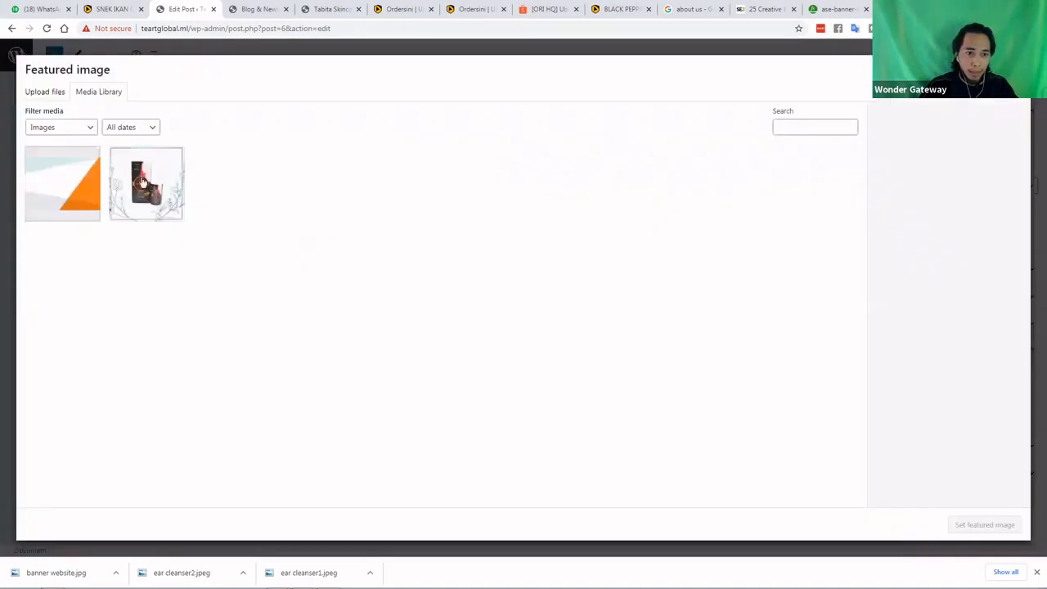
click(148, 185)
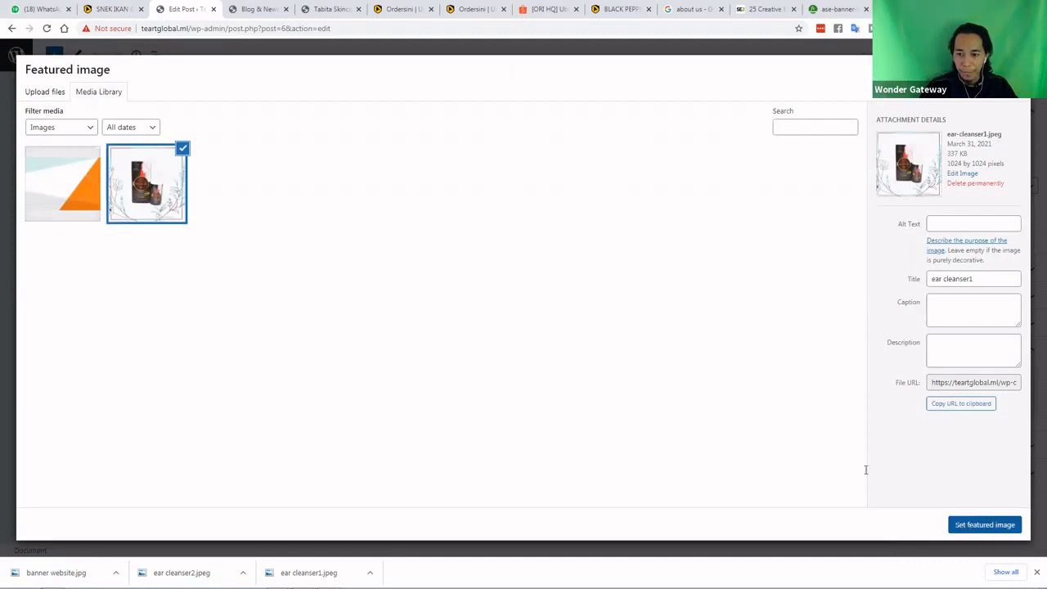
click(984, 524)
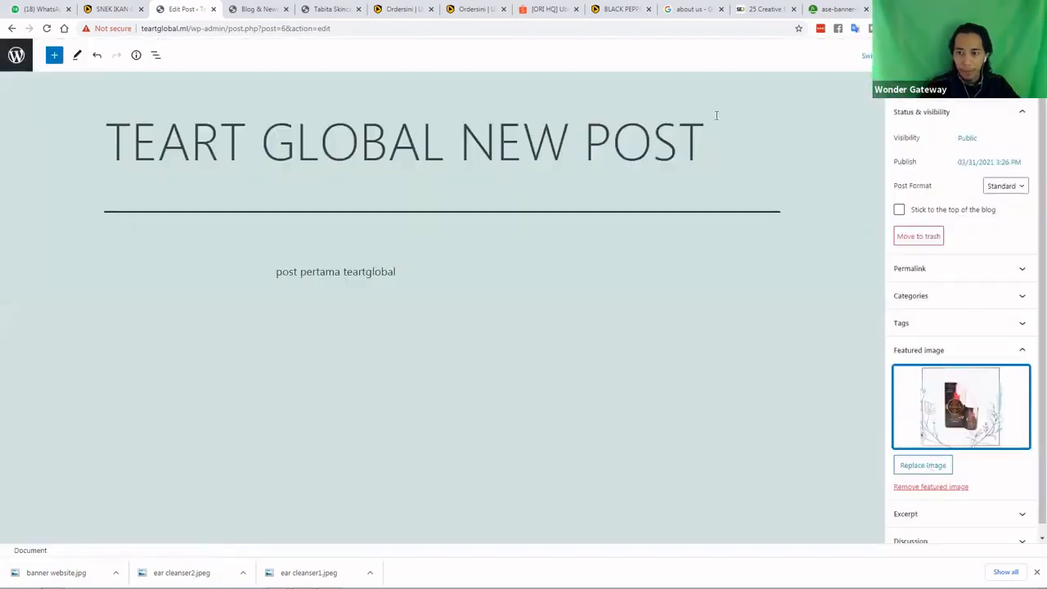
click(268, 11)
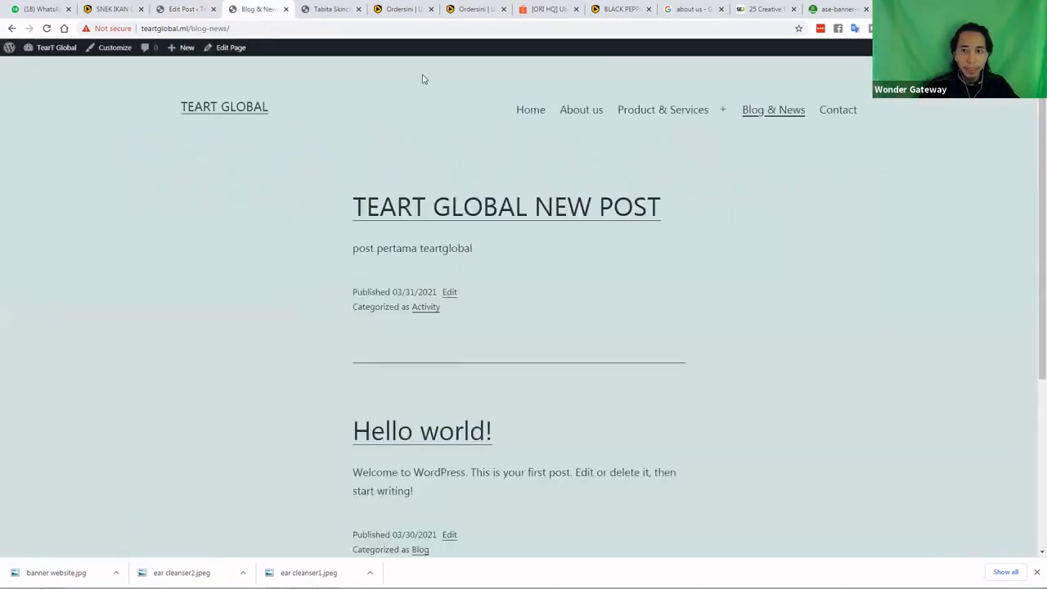
Reload Blog & News to check the ear cleanser featured image, then return to the post editor
click(762, 115)
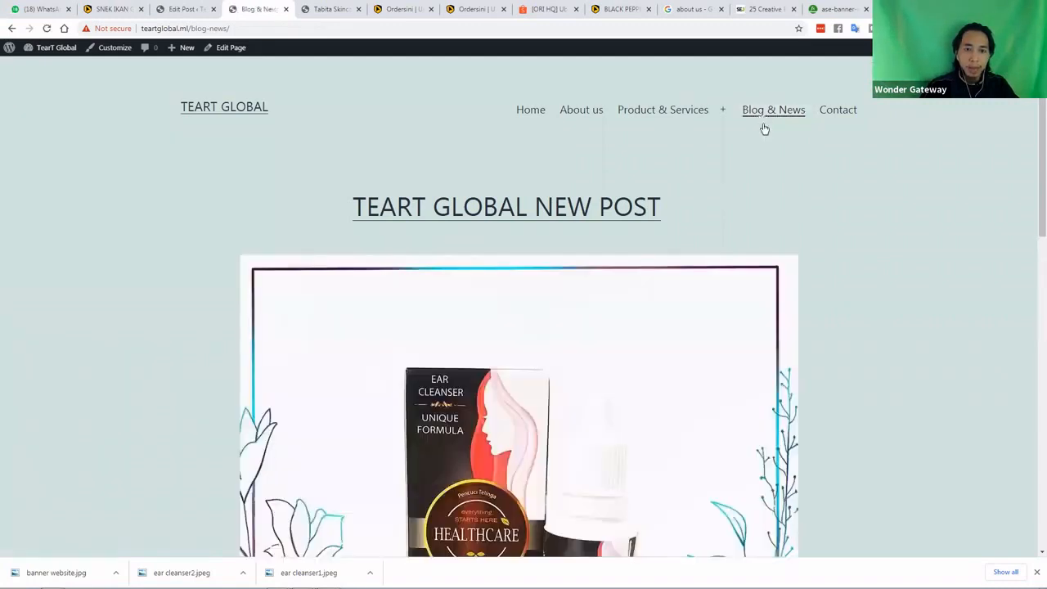
scroll(764, 130, down, 2)
scroll(764, 131, down, 4)
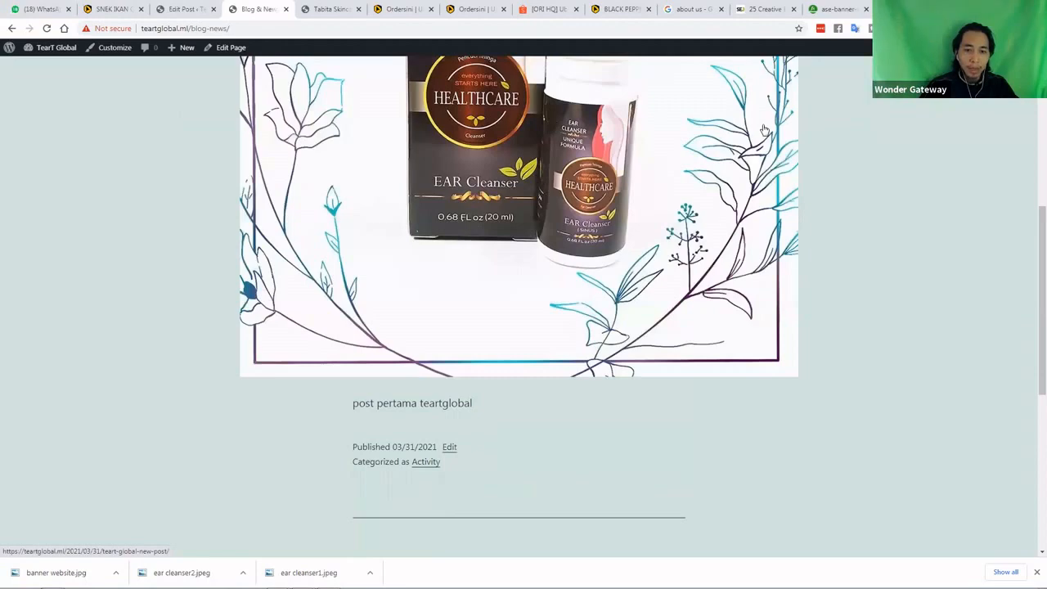
scroll(764, 130, down, 2)
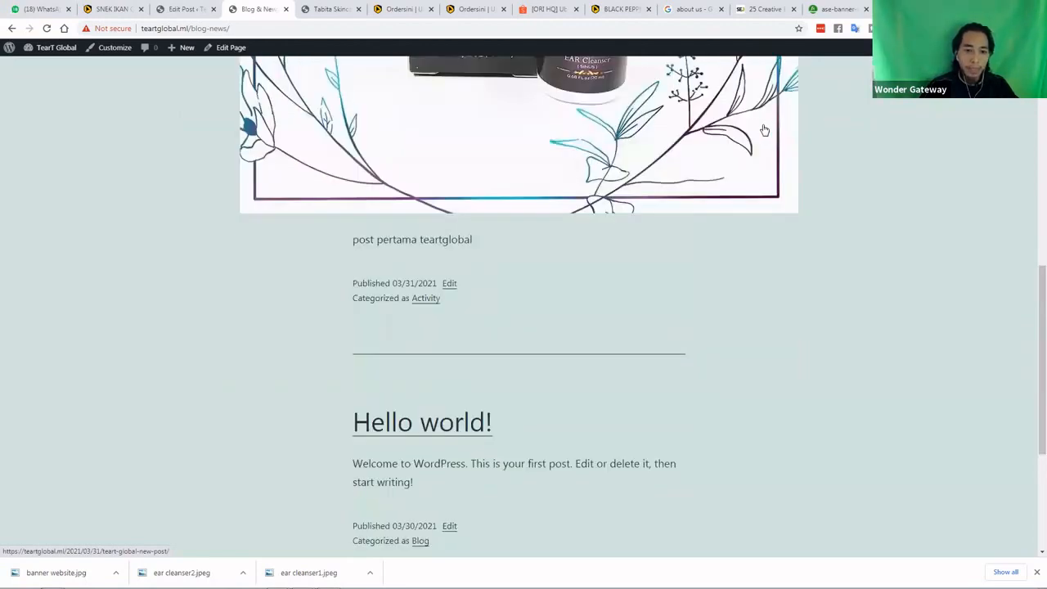
scroll(765, 131, up, 7)
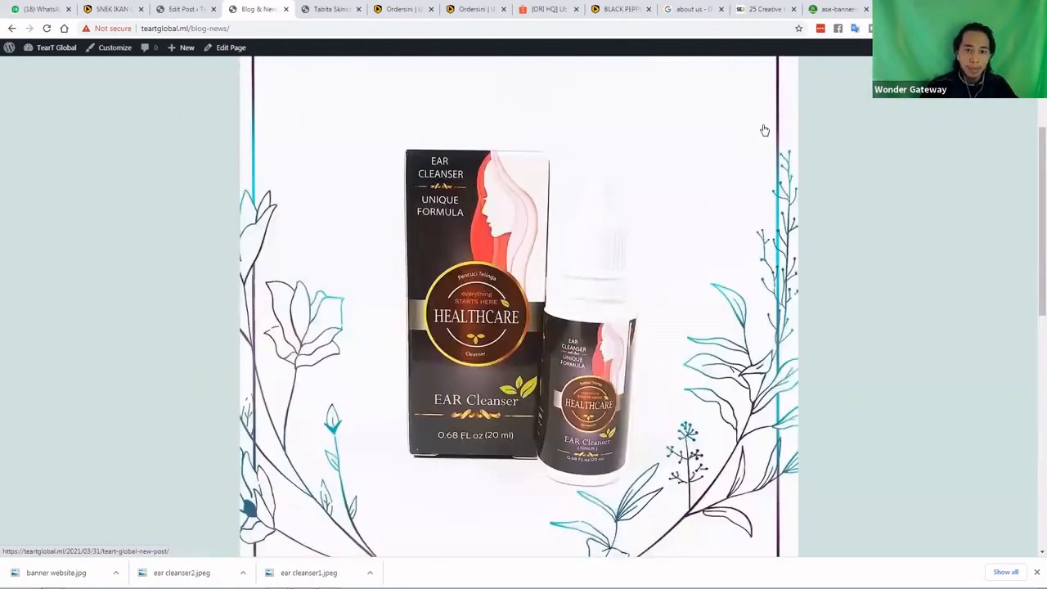
click(172, 11)
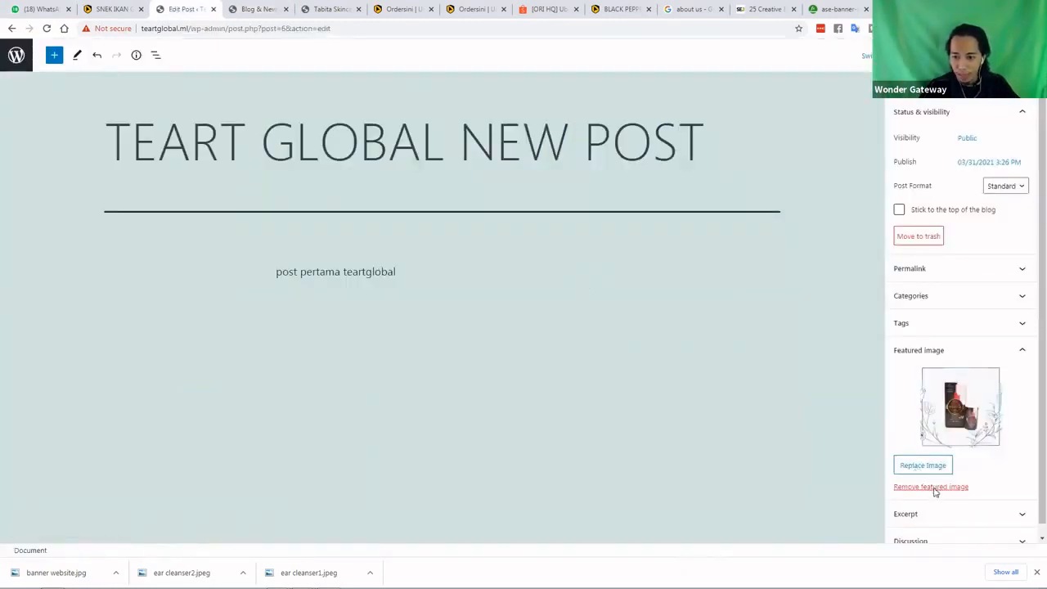
Remove the post's featured image, leaving the picker closed with no replacement
click(933, 487)
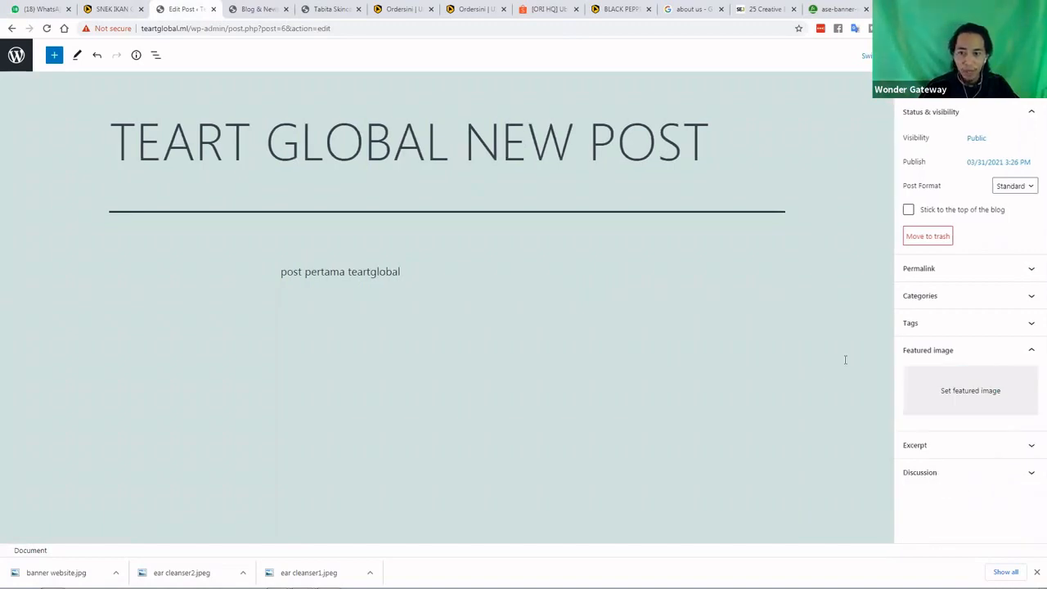
click(970, 392)
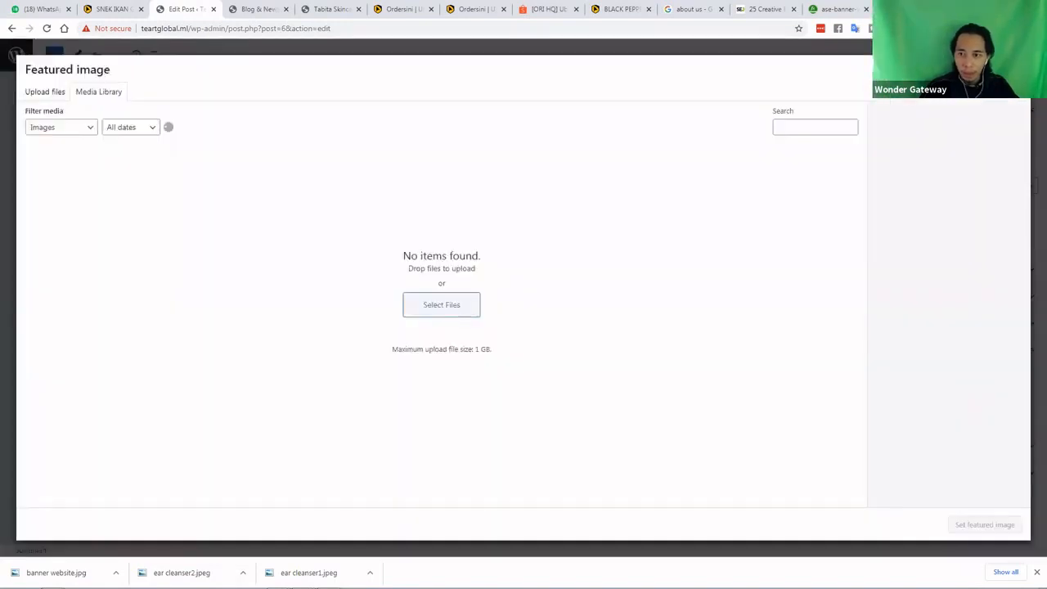
click(1011, 74)
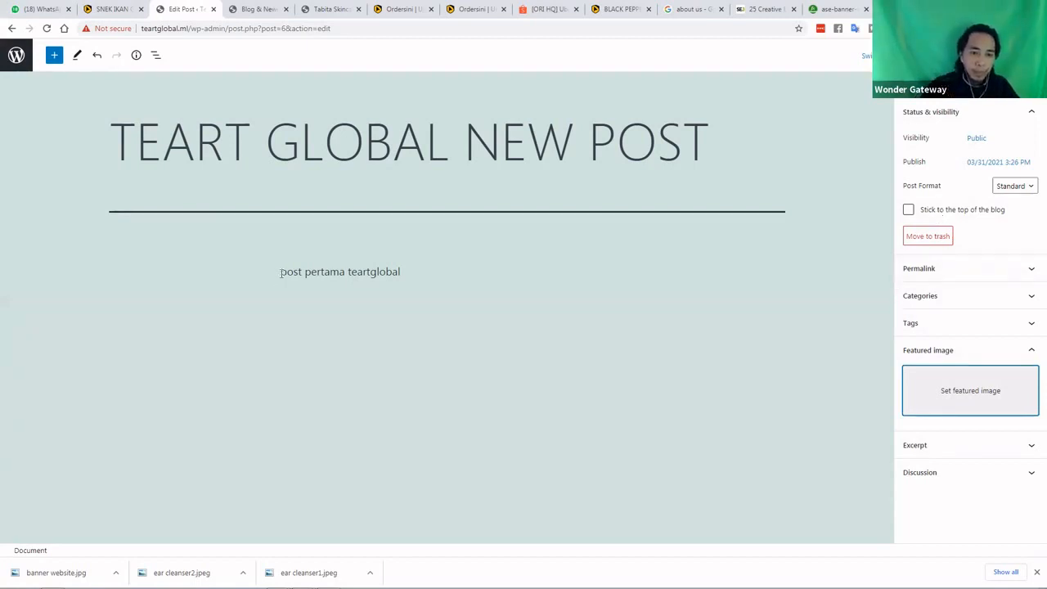
Inspect the 'post pertama teartglobal' paragraph's colour and advanced options without changes
click(508, 289)
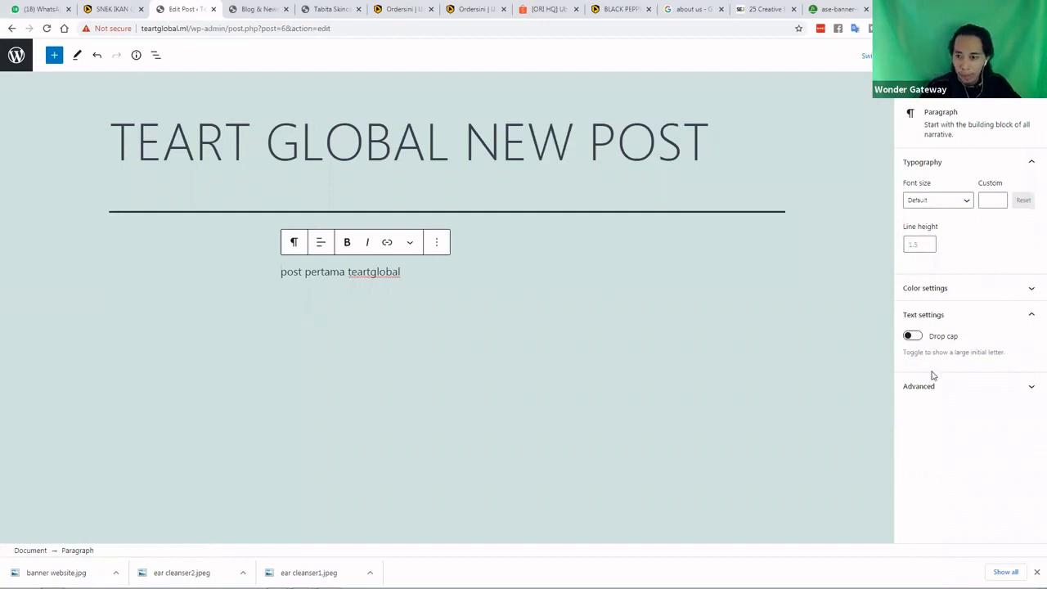
click(957, 295)
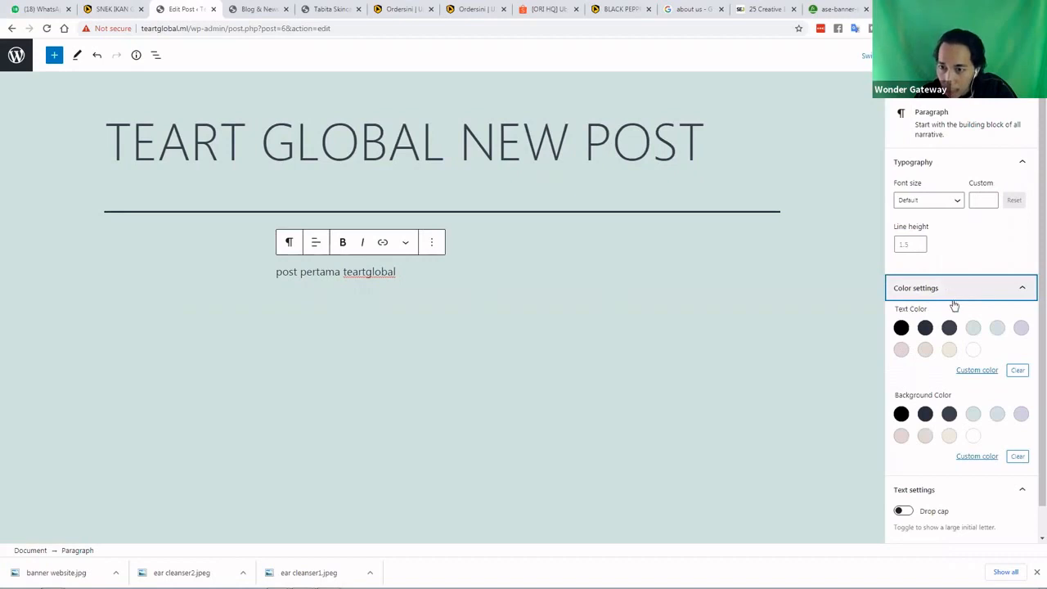
click(953, 298)
click(947, 385)
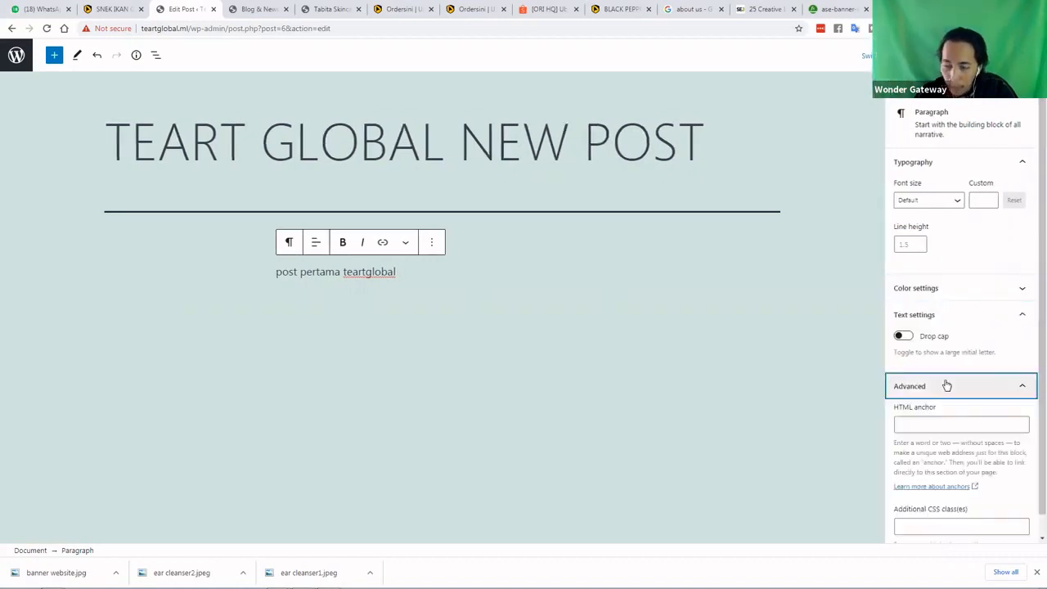
click(946, 385)
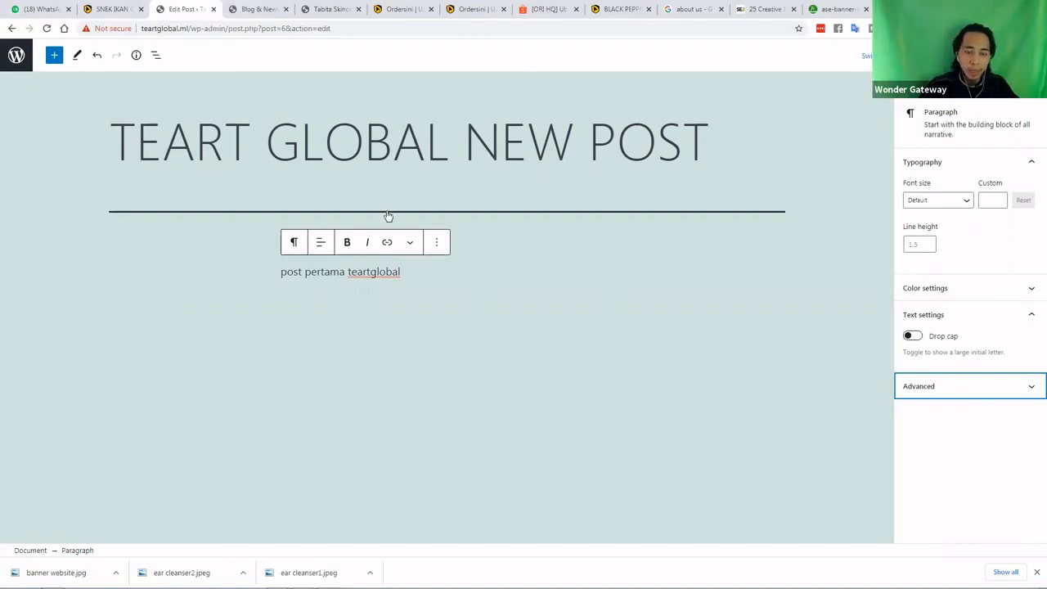
Check the published Blog & News page, then come back to the post editor
key(ctrl+Tab)
scroll(357, 204, down, 5)
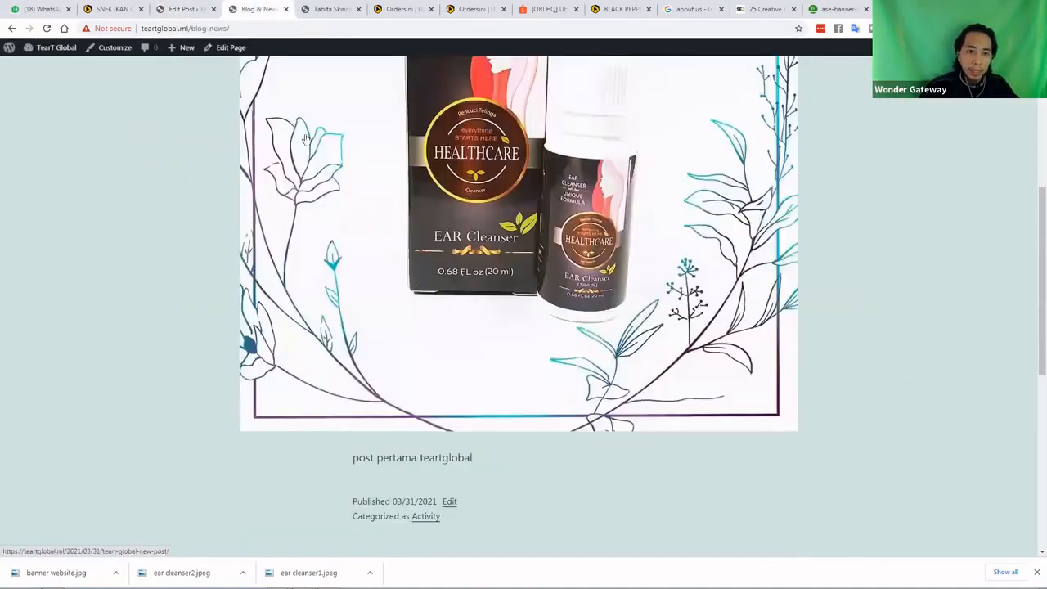
scroll(307, 141, up, 4)
key(ctrl+shift+Tab)
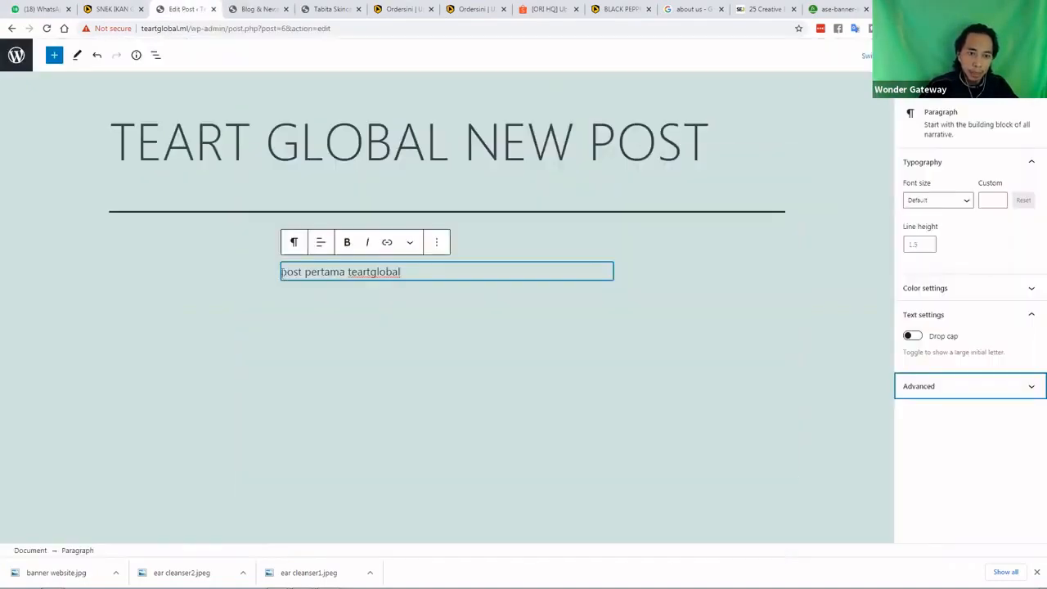
Toggle the paragraph's selection to switch between block and post settings
click(303, 280)
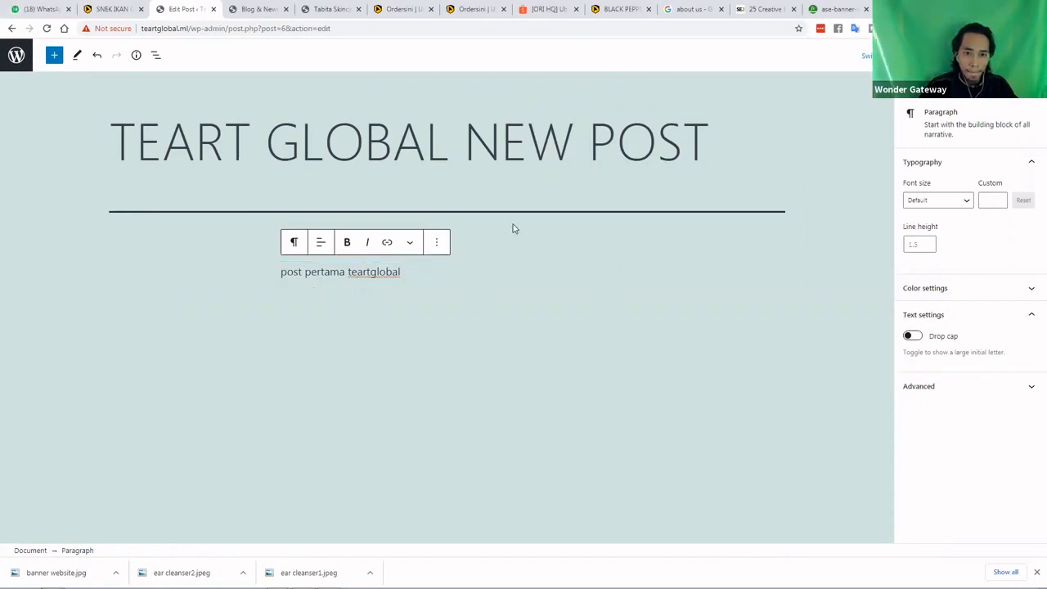
click(472, 297)
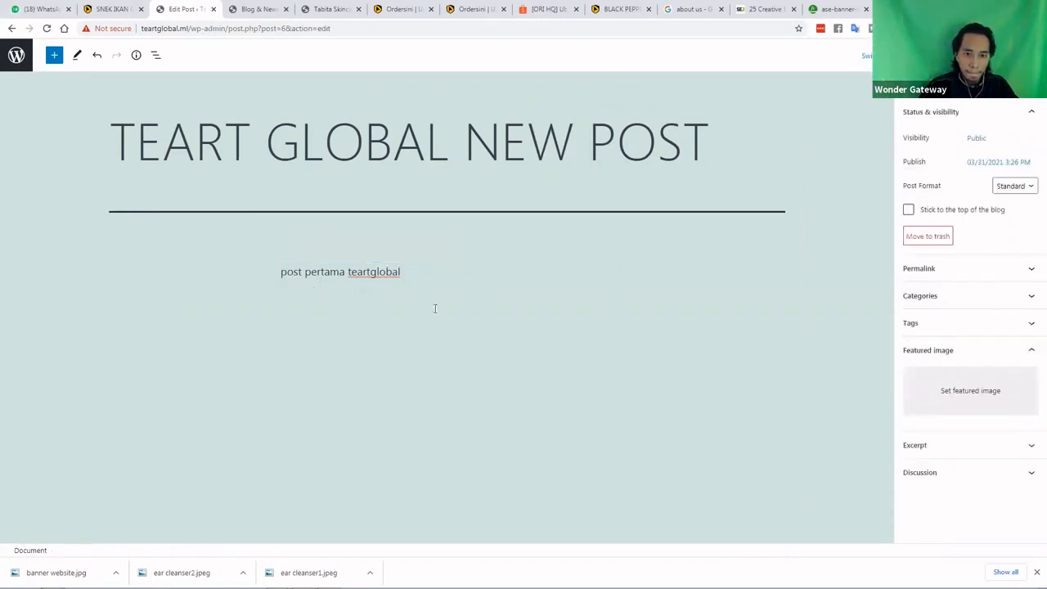
click(361, 280)
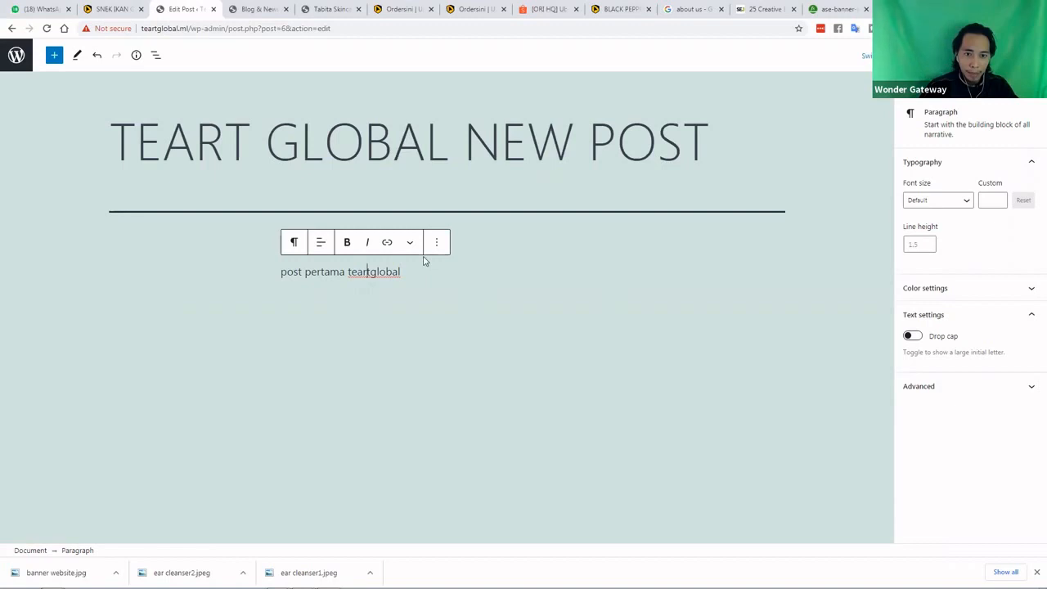
click(292, 275)
click(285, 261)
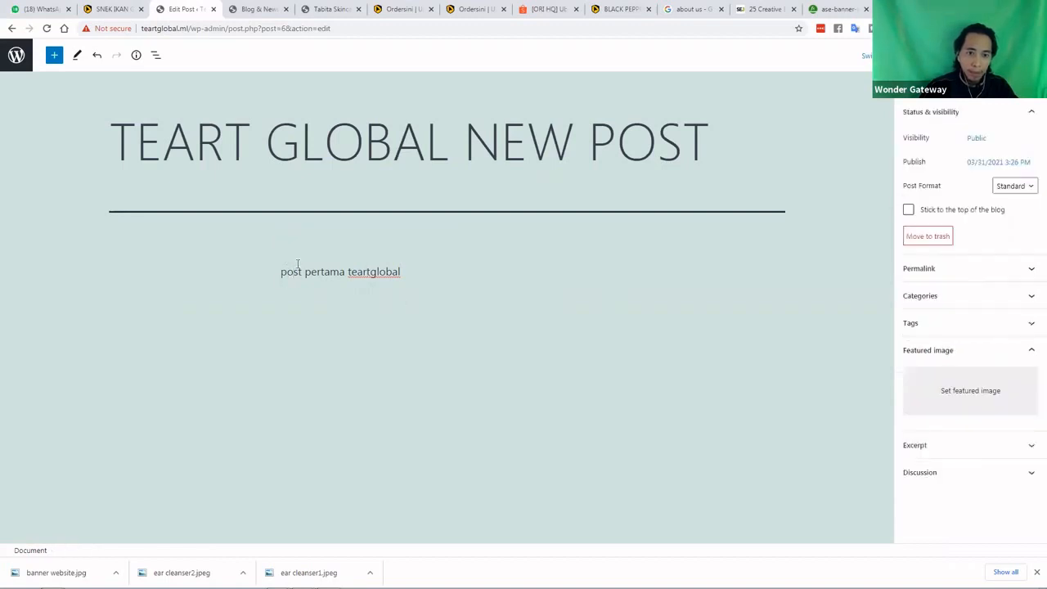
click(411, 276)
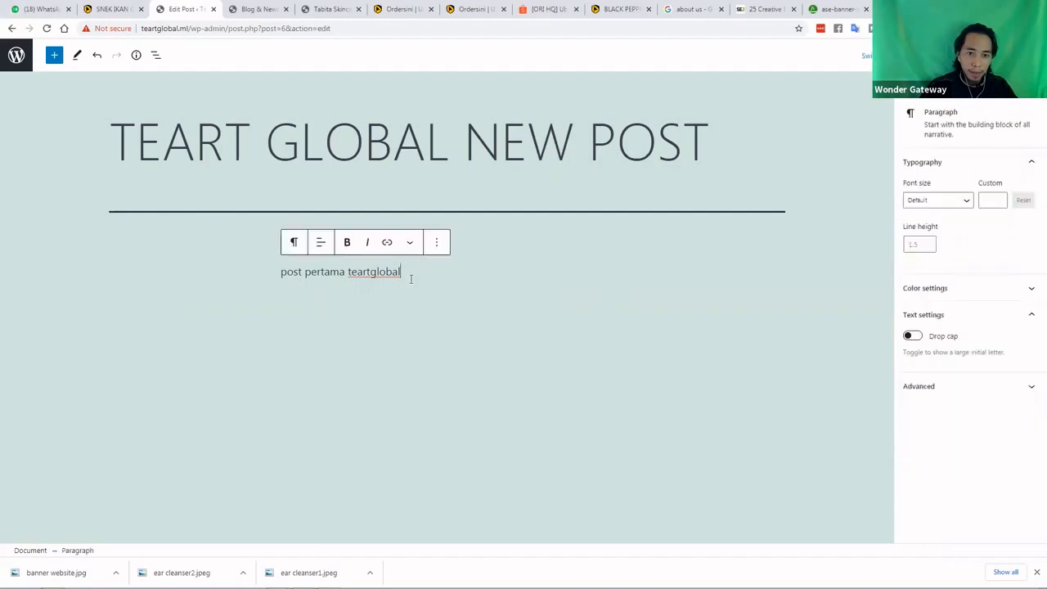
click(516, 262)
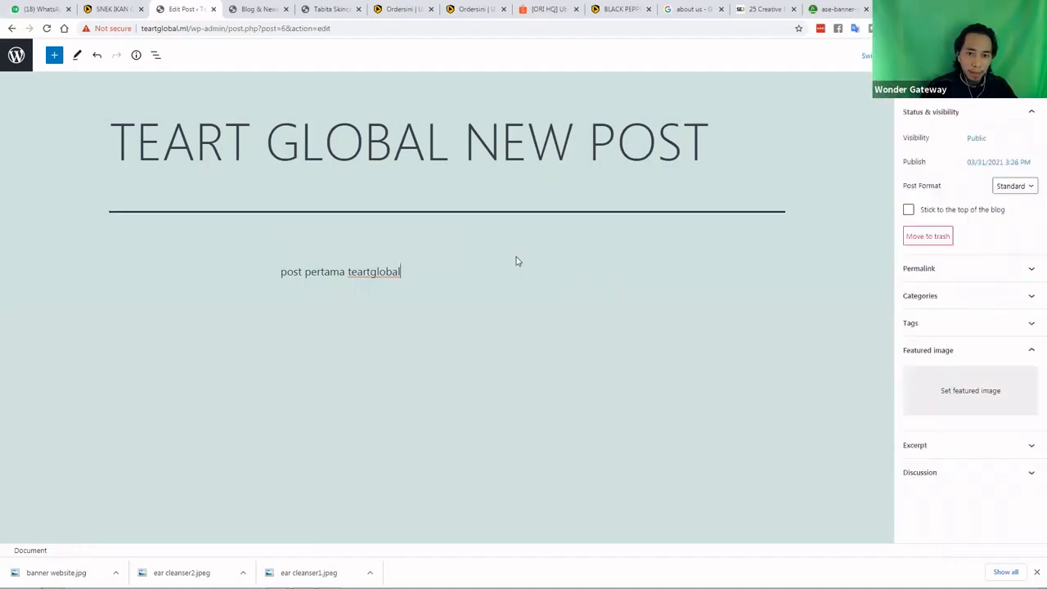
click(423, 281)
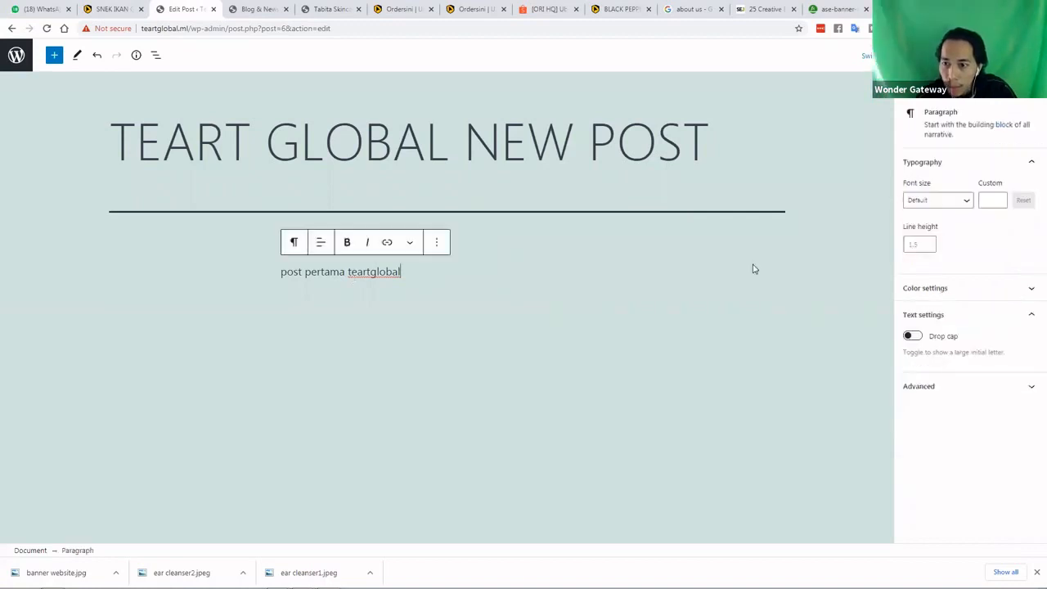
Browse the paragraph's font size choices and extra text formatting options unchanged
click(920, 205)
click(915, 85)
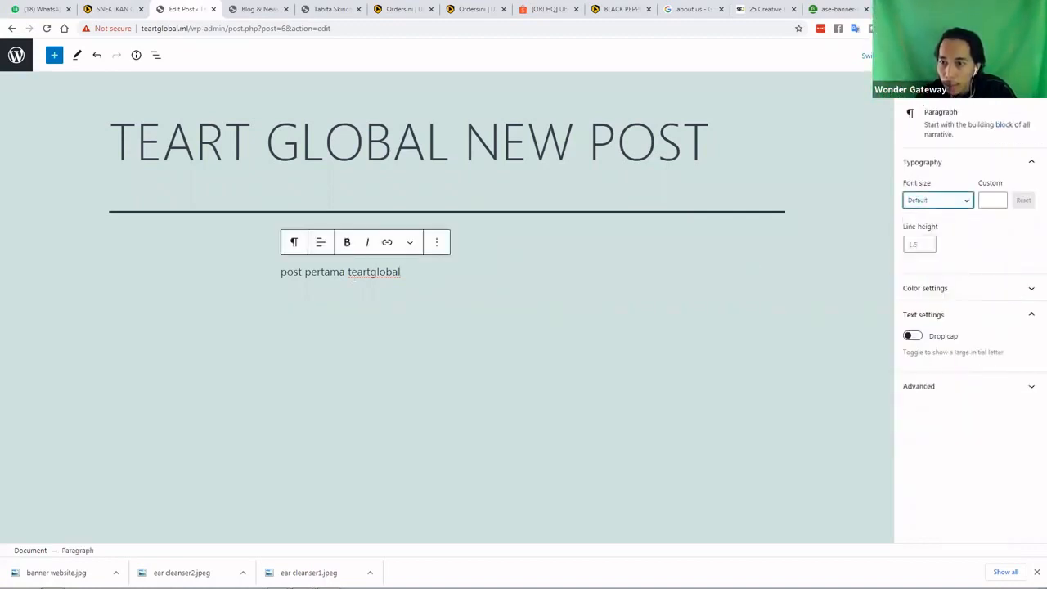
click(914, 85)
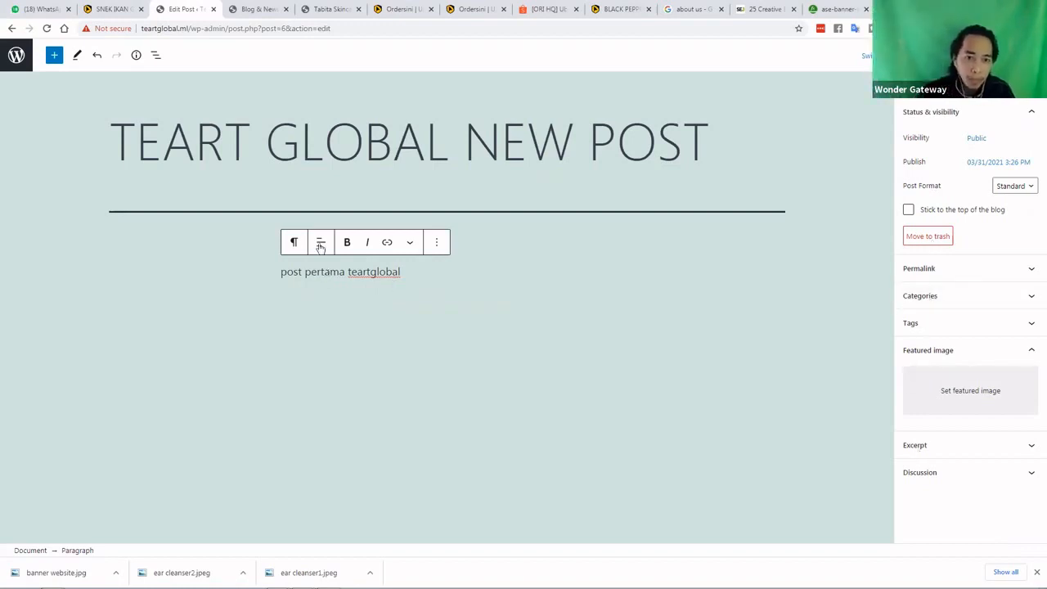
click(411, 246)
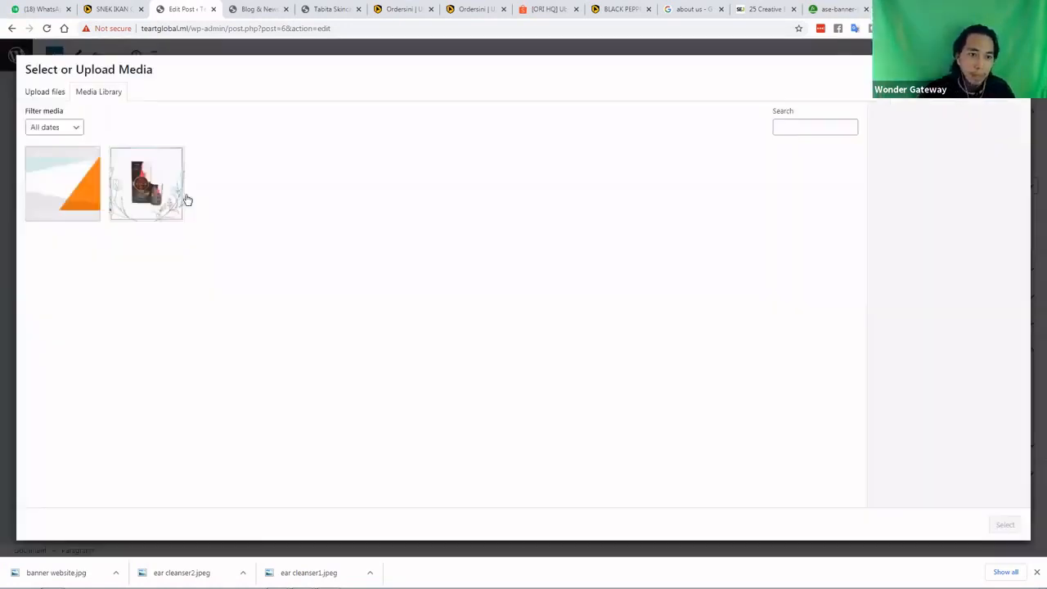
click(159, 188)
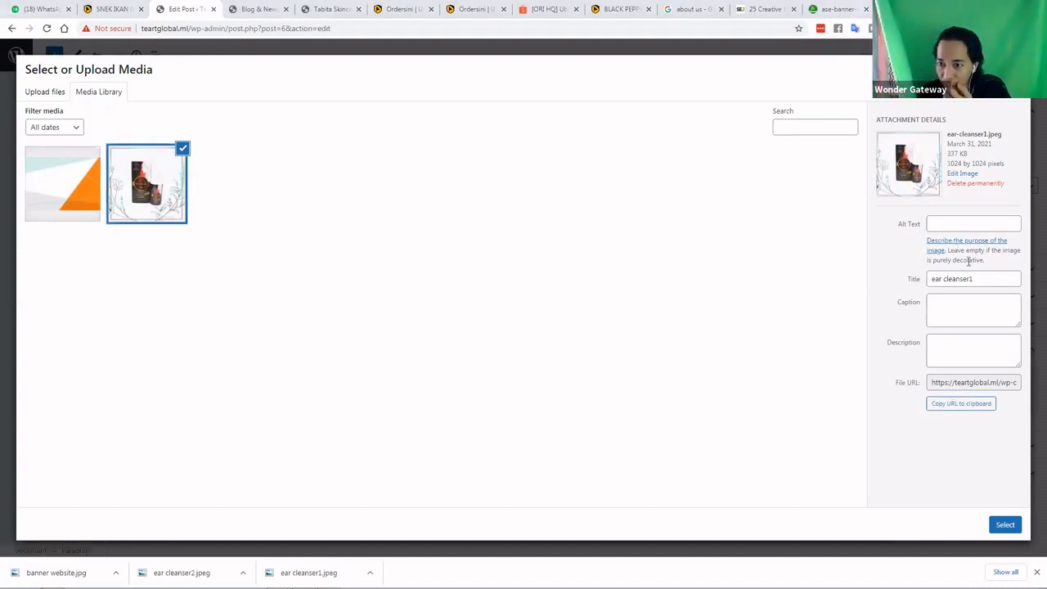
click(965, 175)
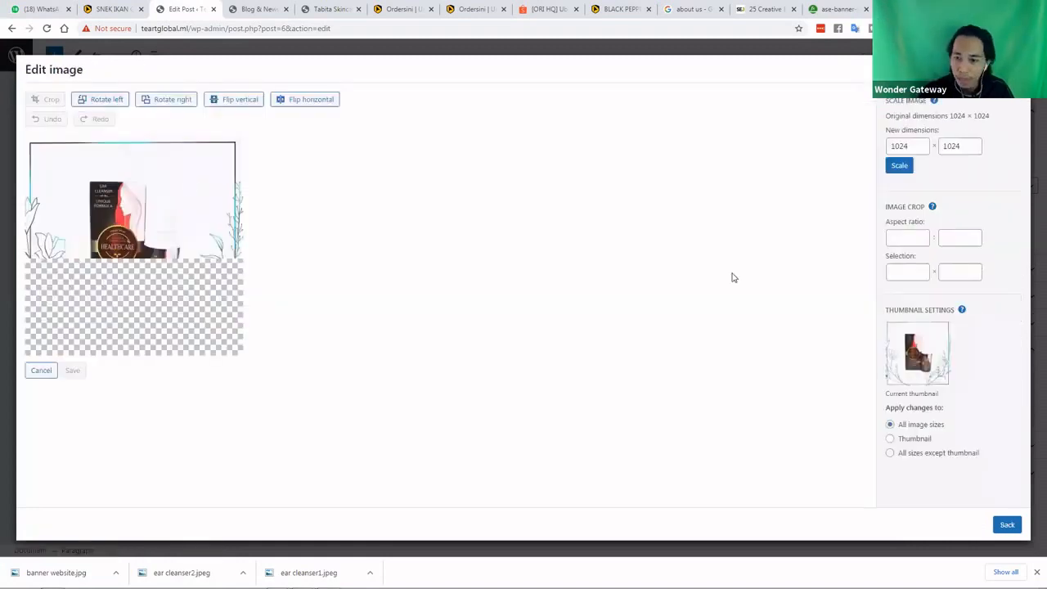
click(891, 438)
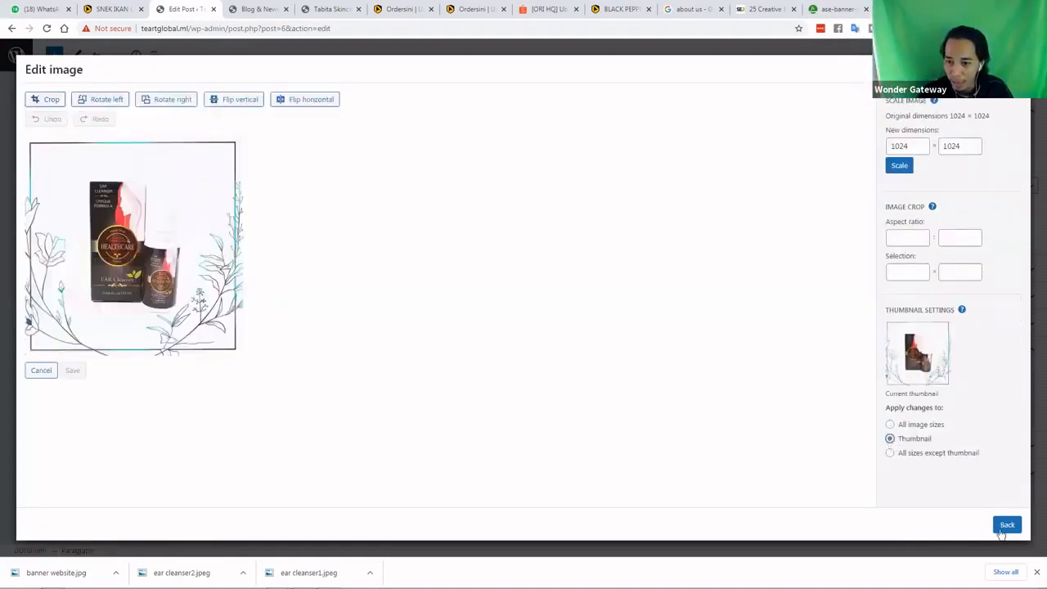
click(901, 167)
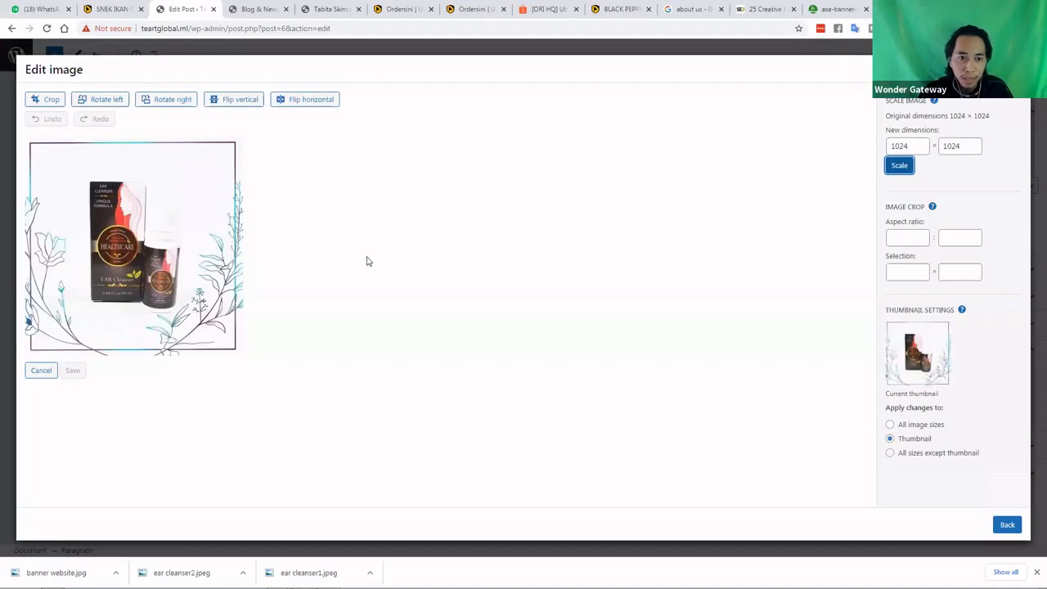
key(Escape)
click(280, 274)
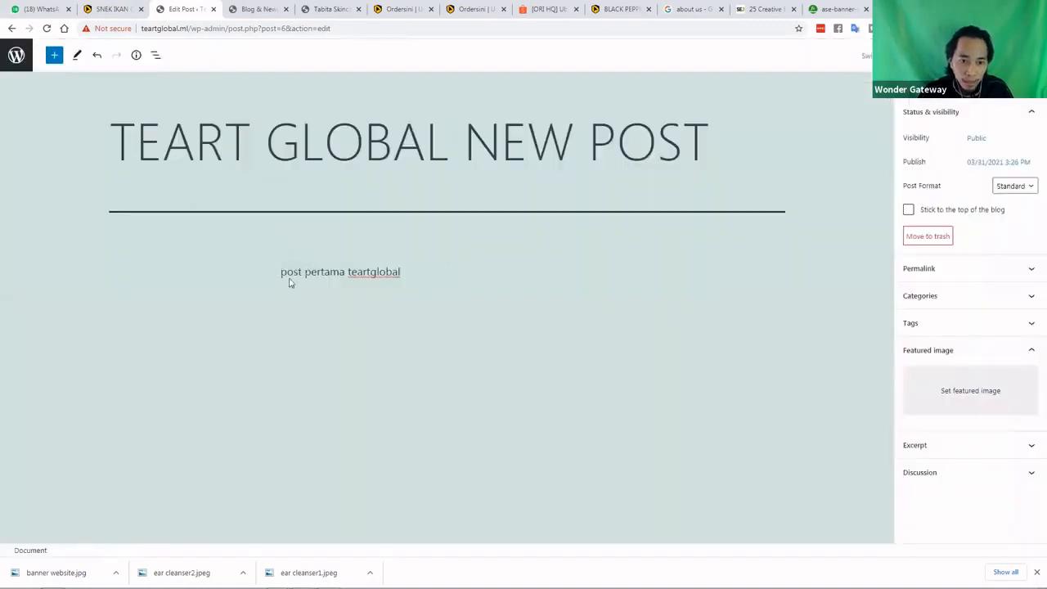
Dismiss the browser context menu and toggle the paragraph block's selection
right_click(283, 277)
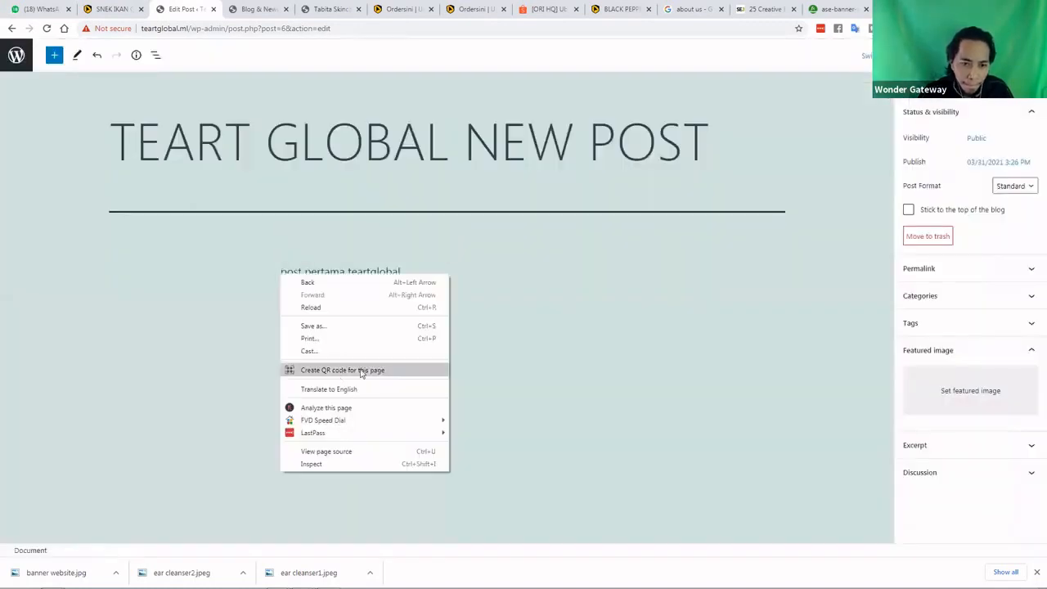
click(291, 278)
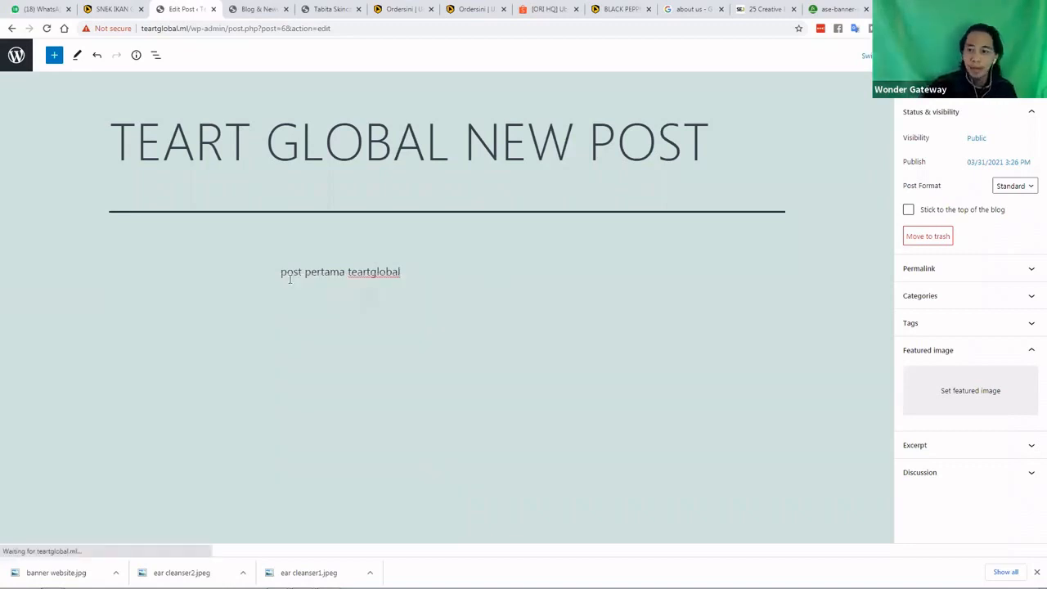
click(326, 306)
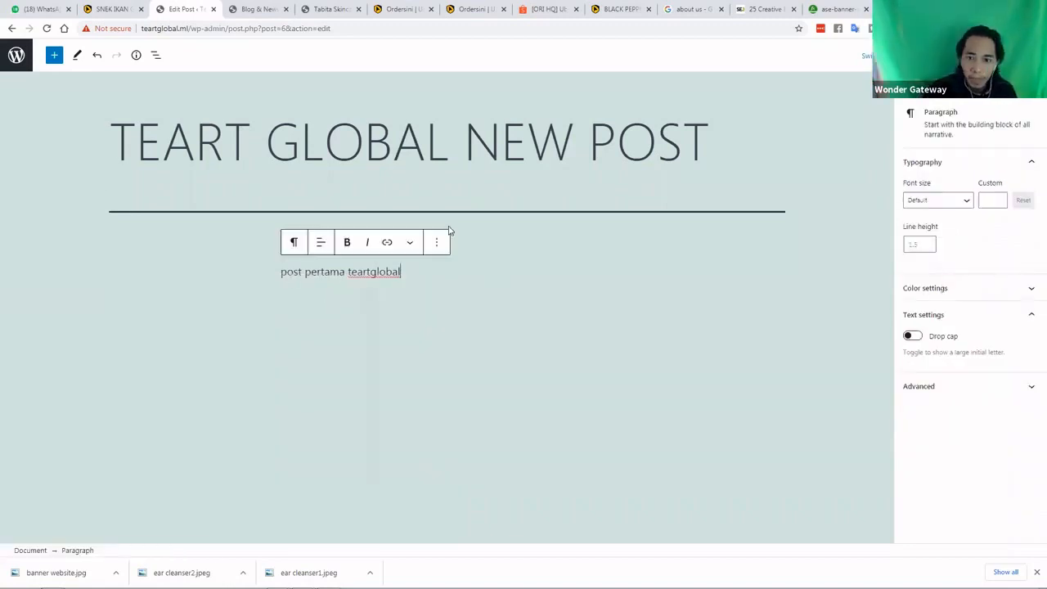
click(506, 255)
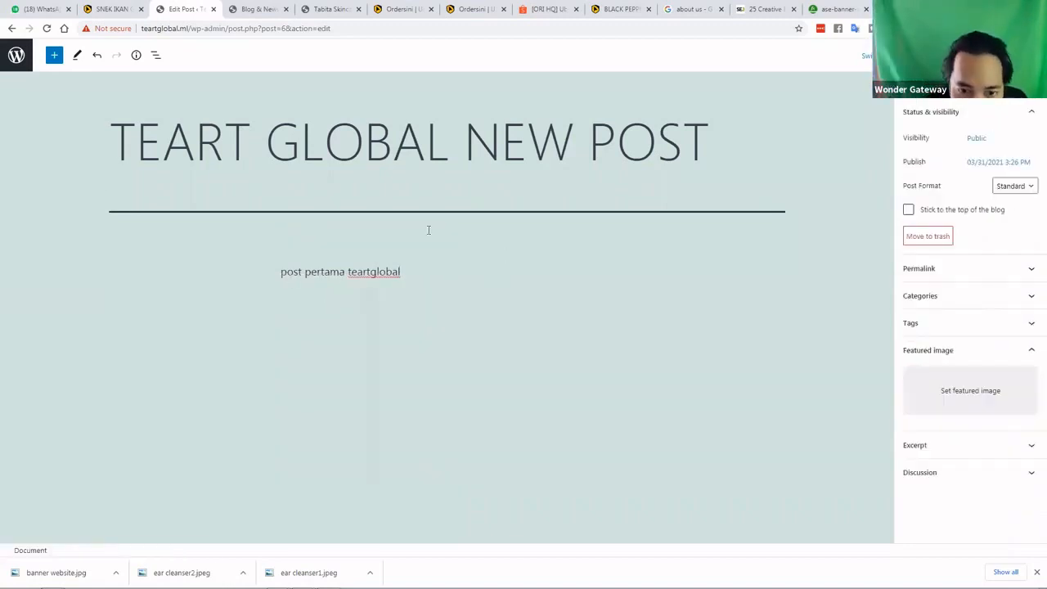
click(582, 273)
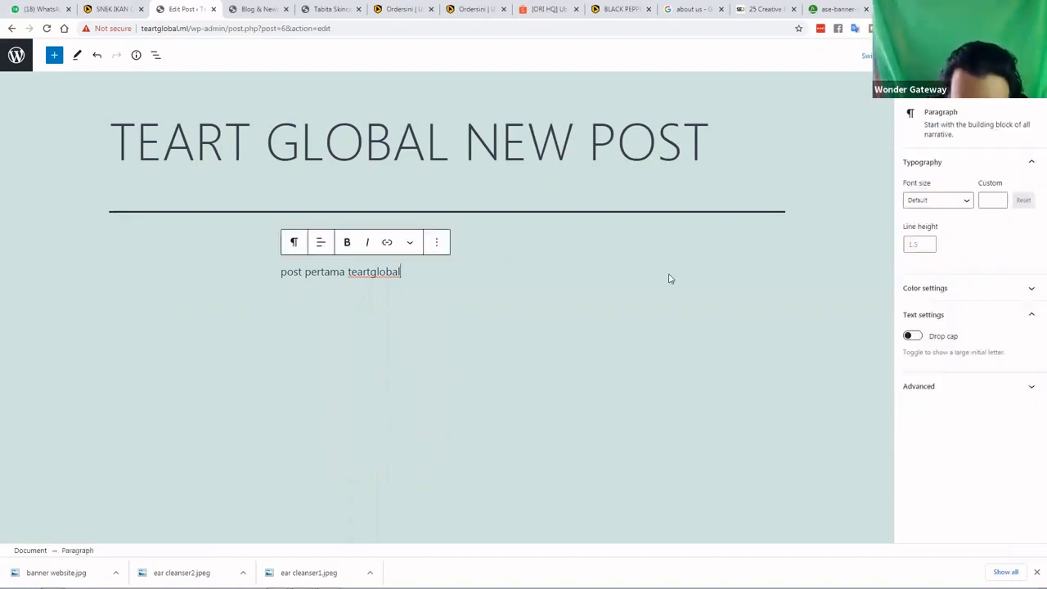
Update TEART GLOBAL NEW POST from post settings and exit to the admin dashboard
click(629, 261)
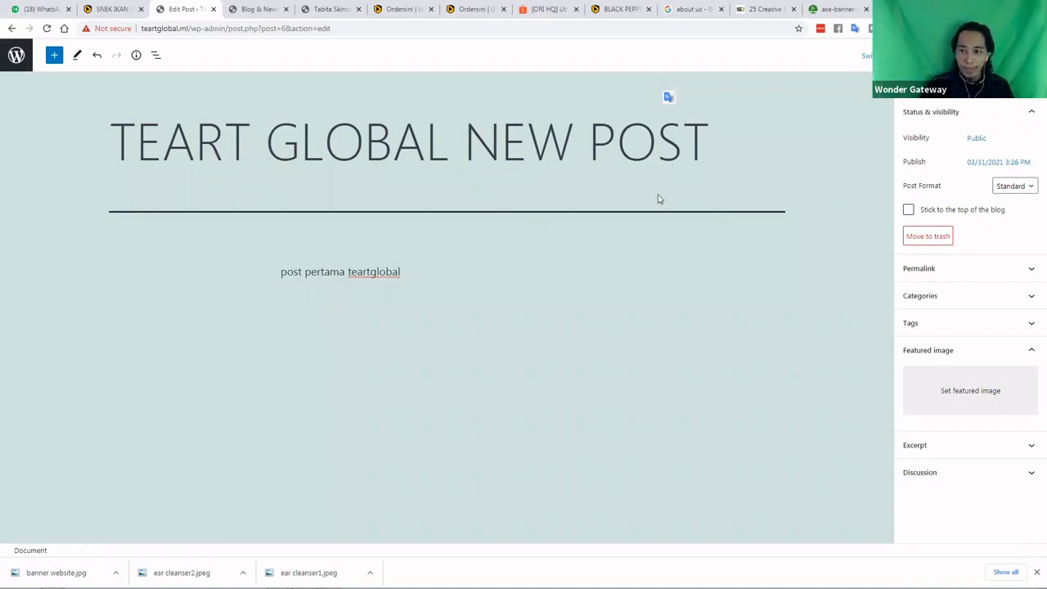
click(979, 55)
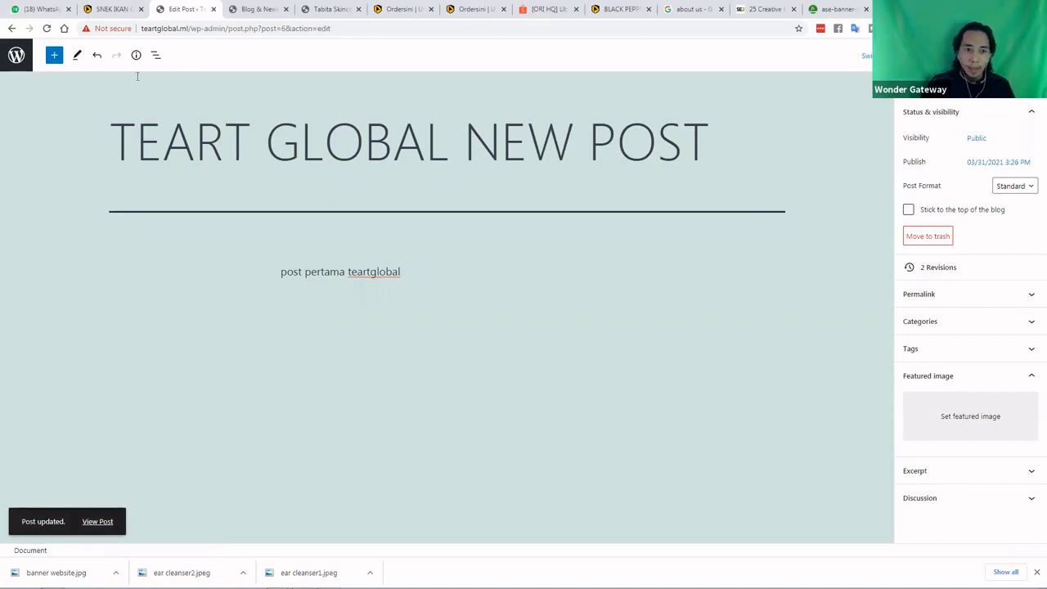
click(20, 63)
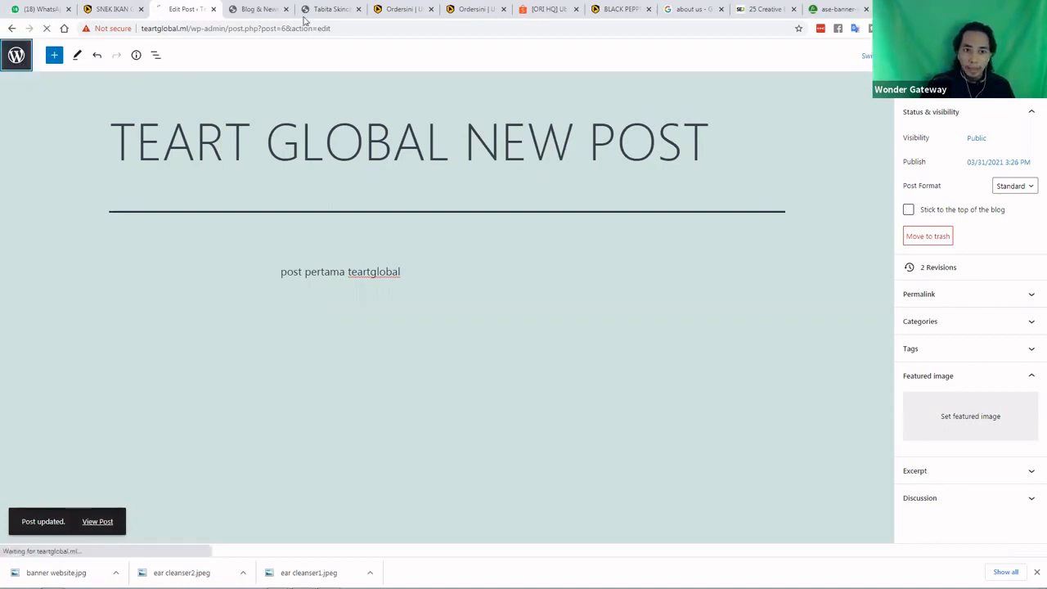
Browse the live site's Home, About us, Product & Services and Blog & News pages
click(262, 10)
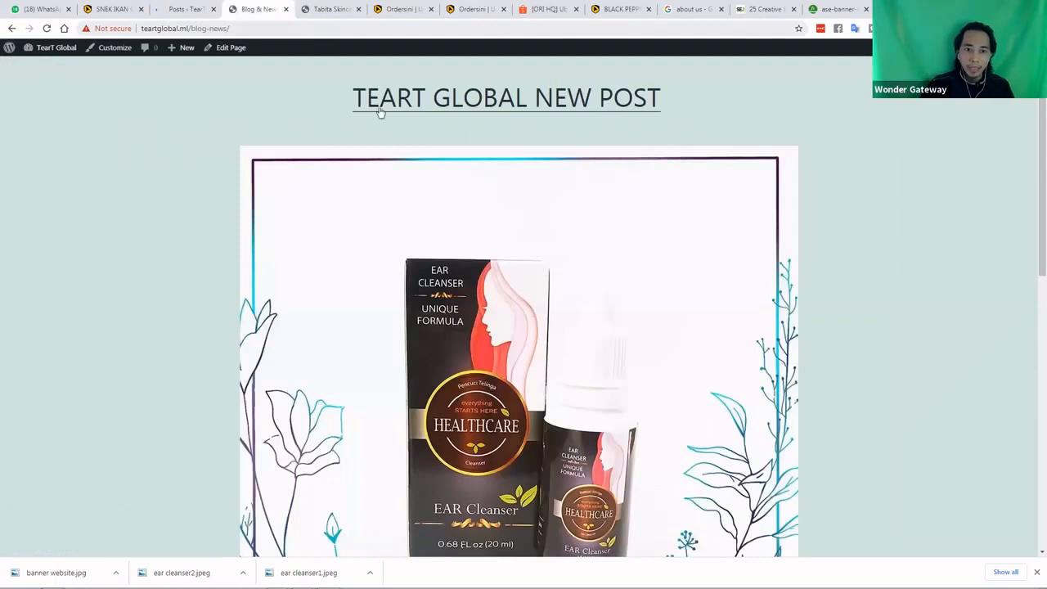
scroll(531, 100, up, 2)
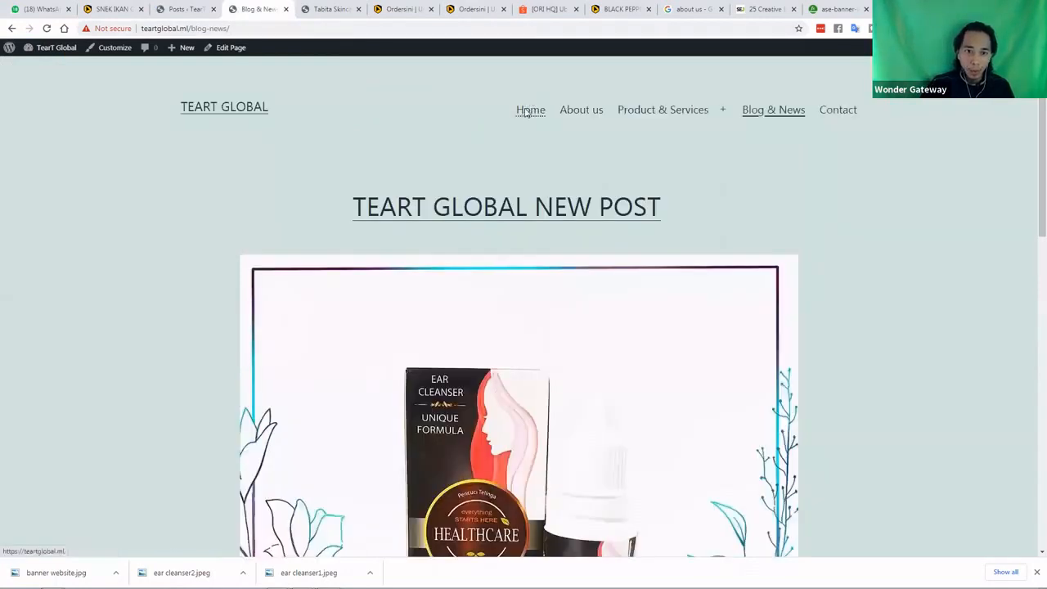
click(528, 112)
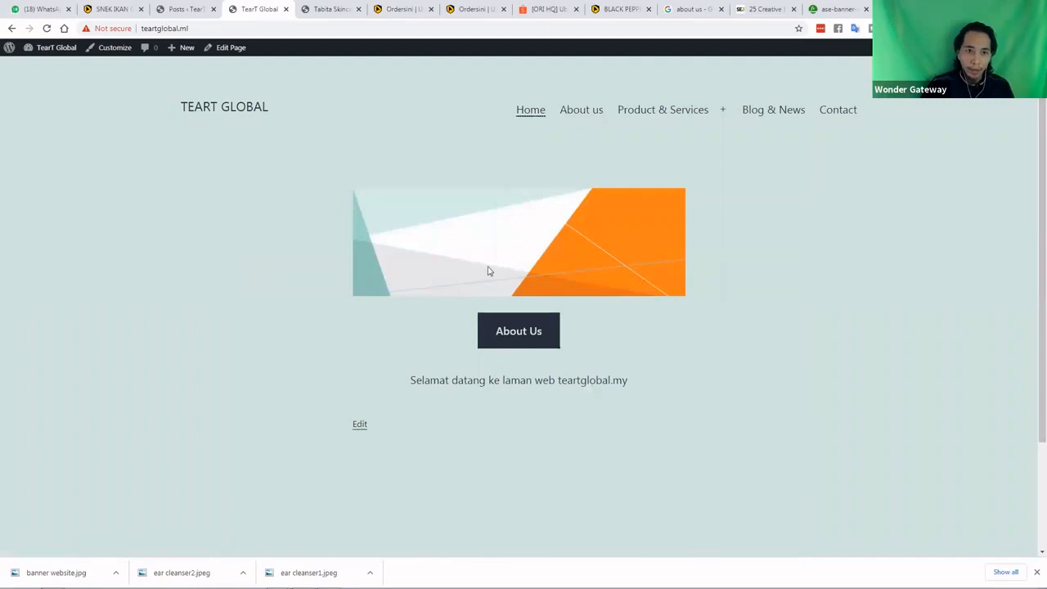
click(579, 113)
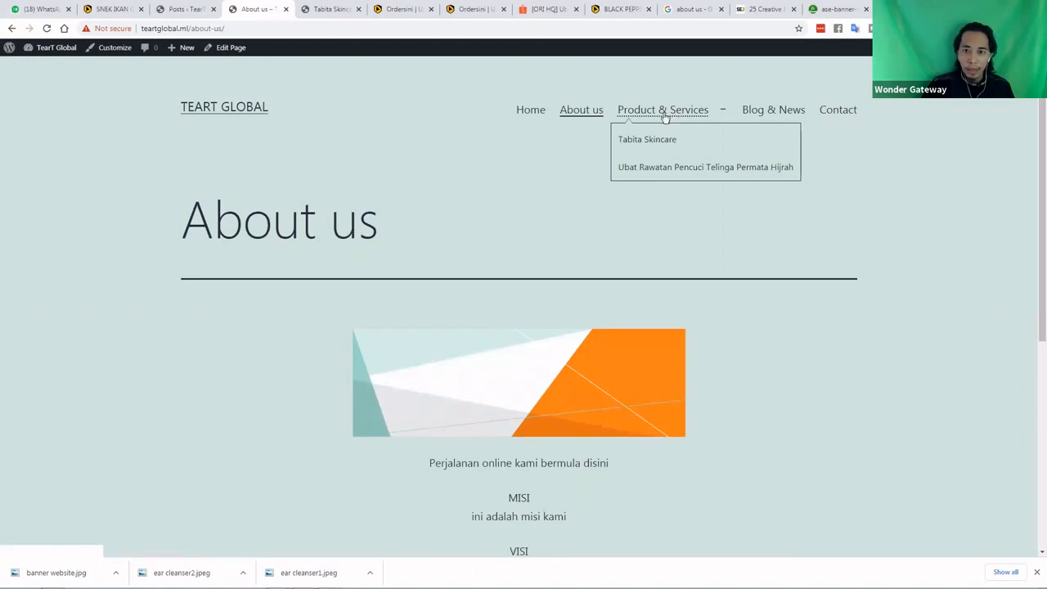
click(667, 108)
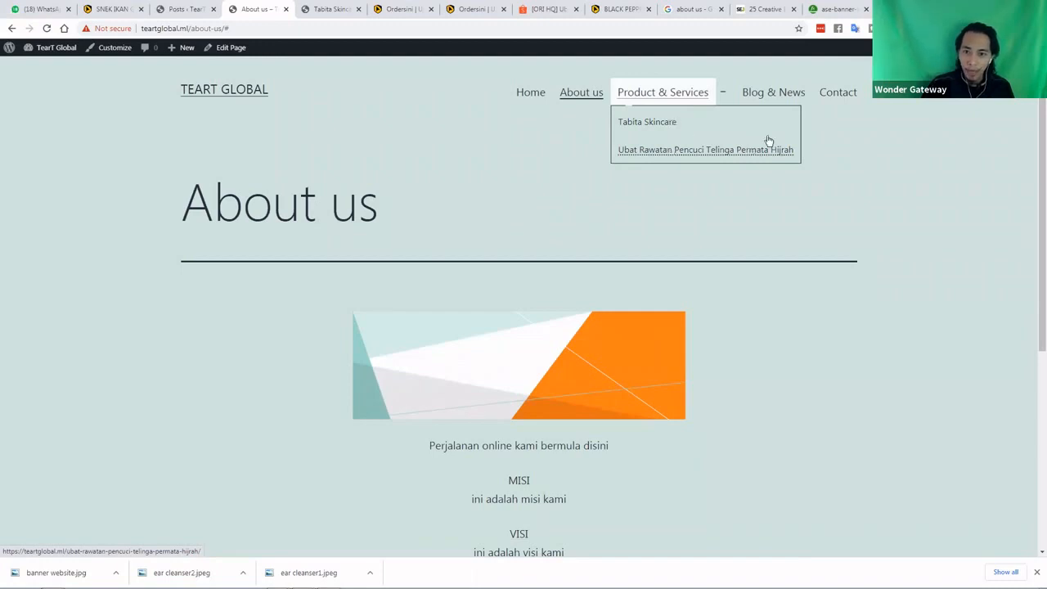
click(770, 99)
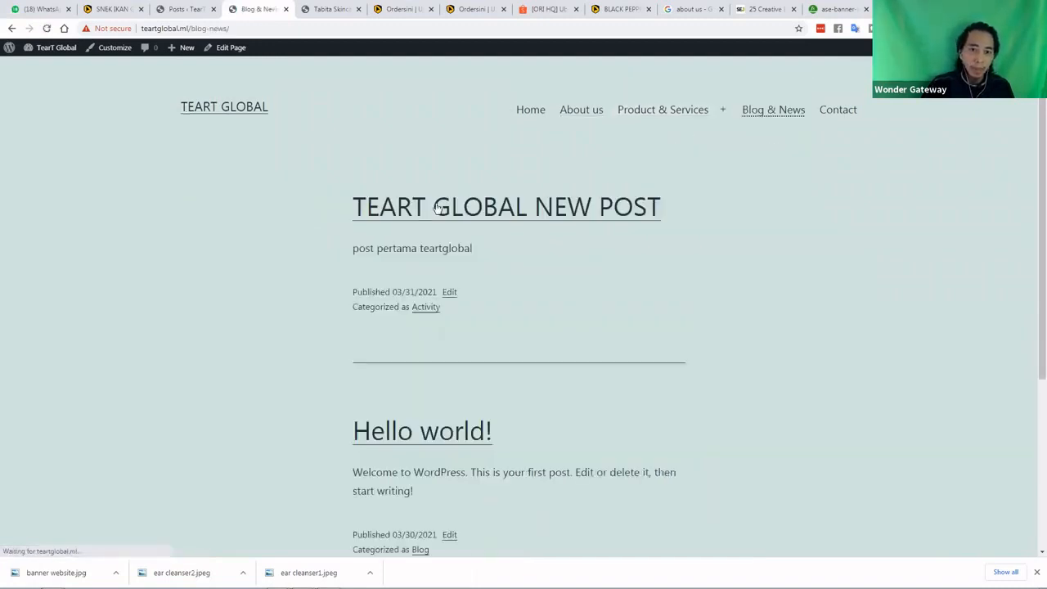
View the live Contact page, then return to the admin Posts list
click(188, 10)
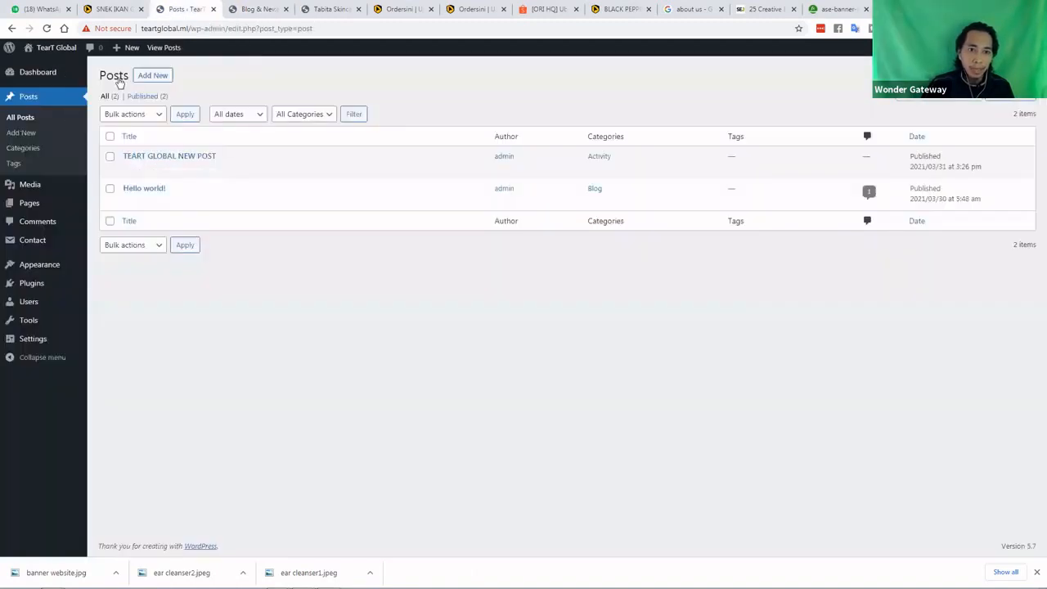
click(258, 10)
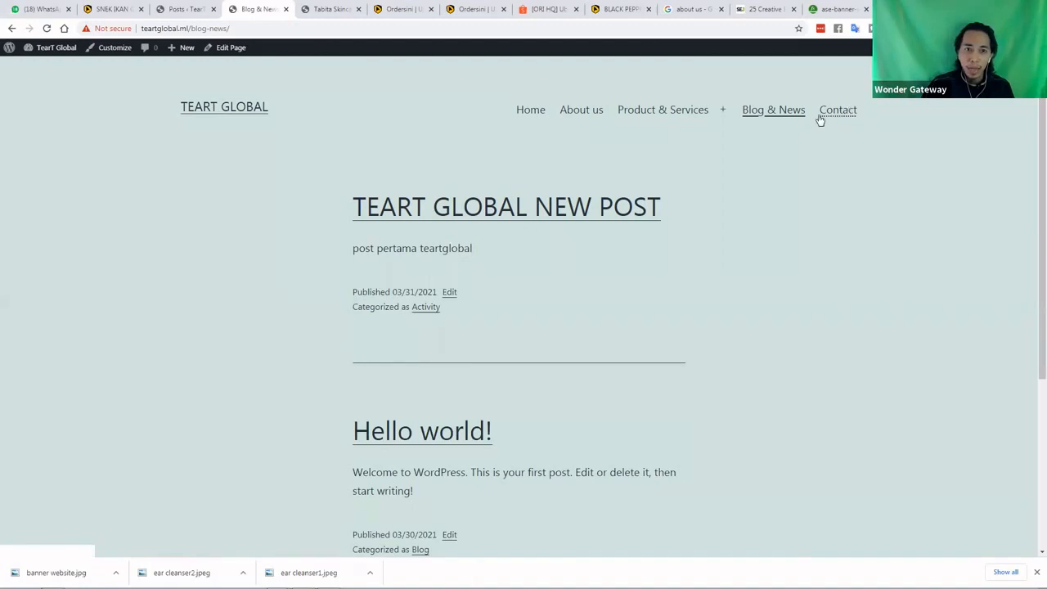
click(848, 112)
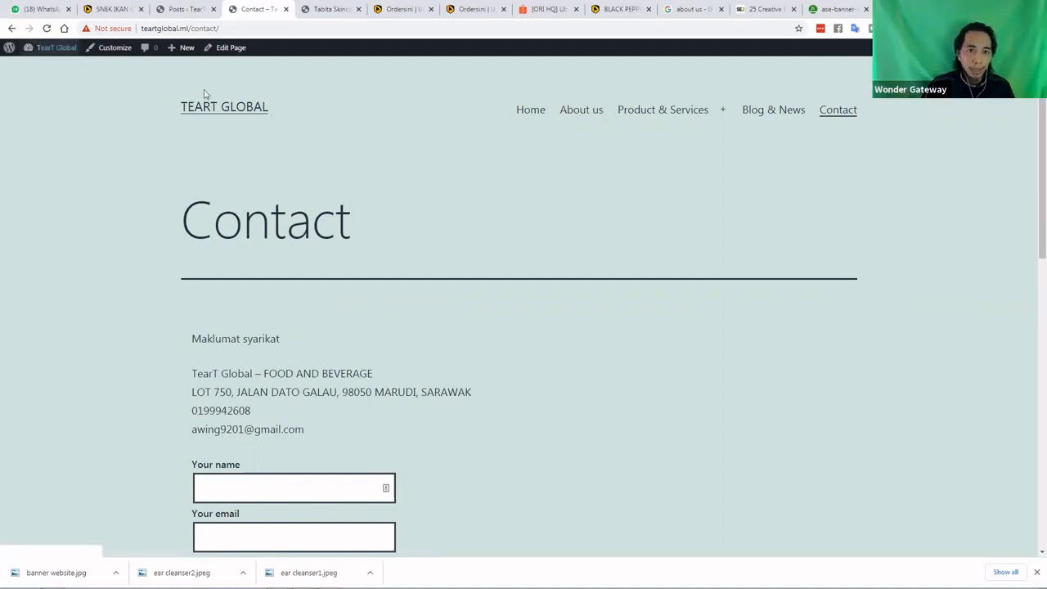
click(187, 9)
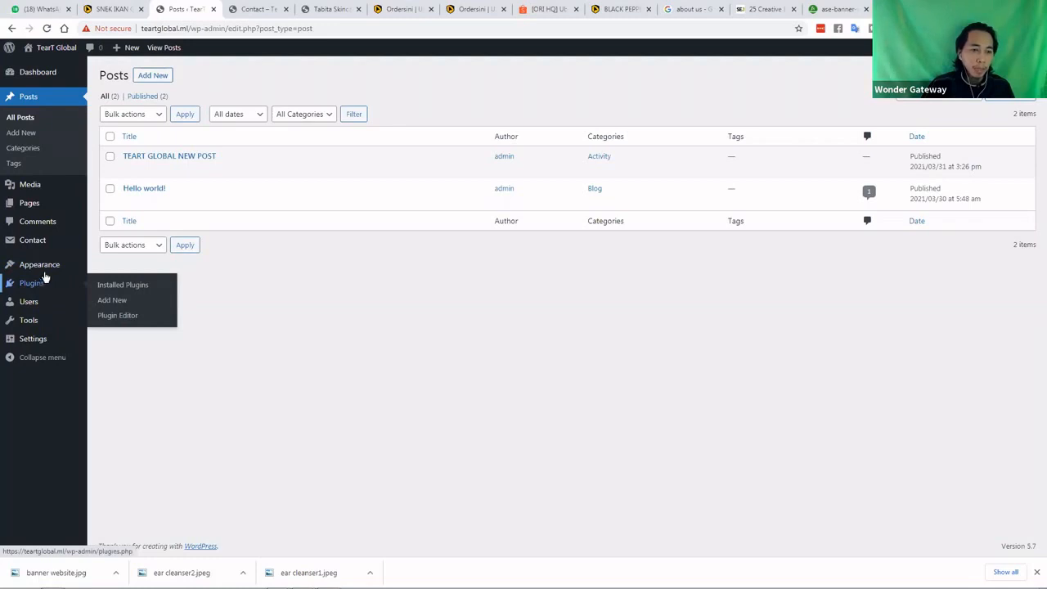
Open Appearance > Themes and browse the Add New themes page
mouse_move(46, 275)
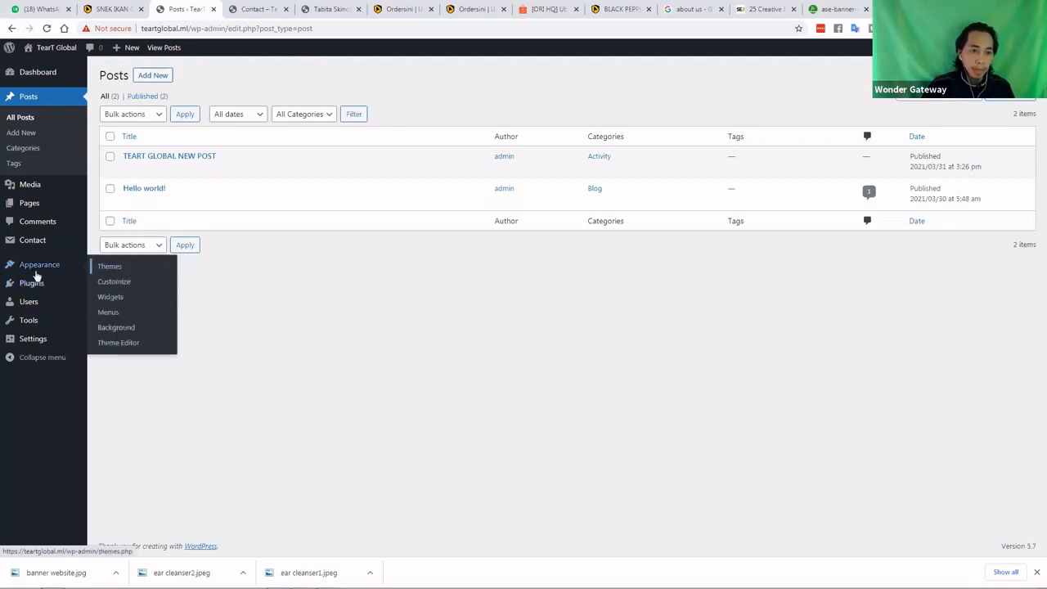
click(33, 273)
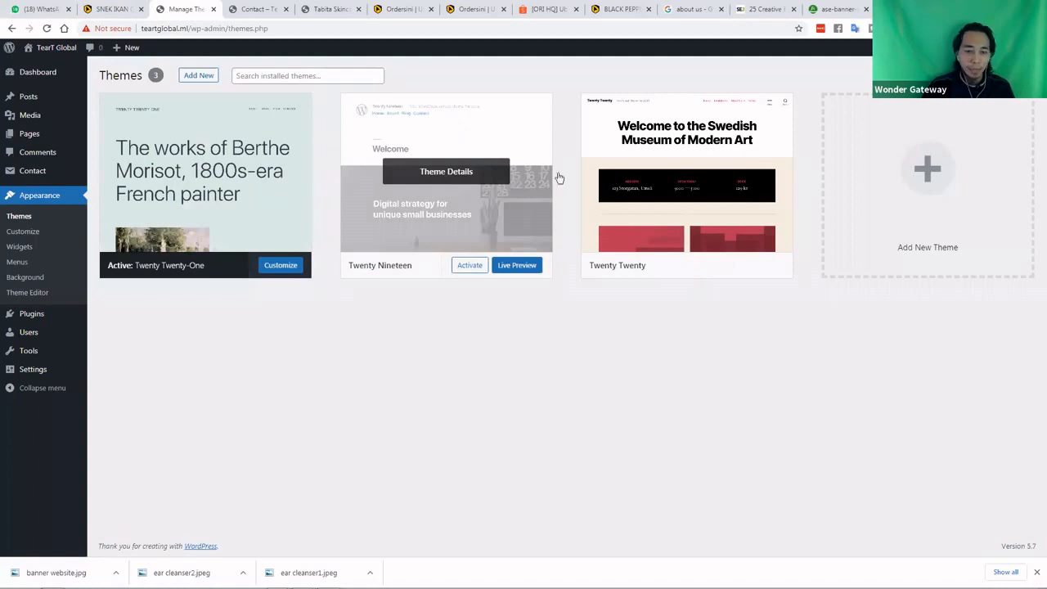
click(928, 174)
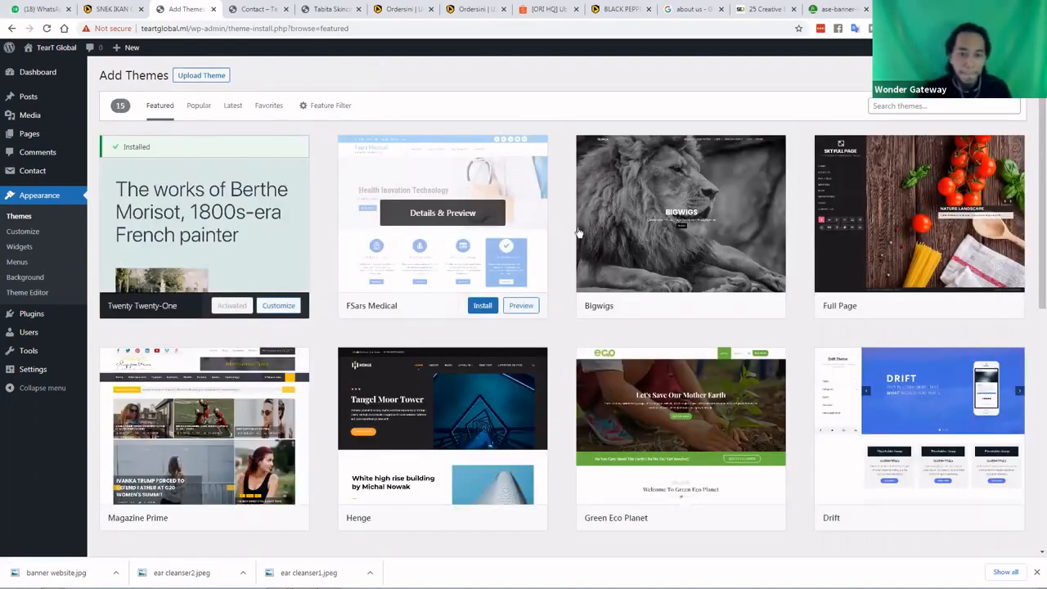
scroll(588, 234, down, 1)
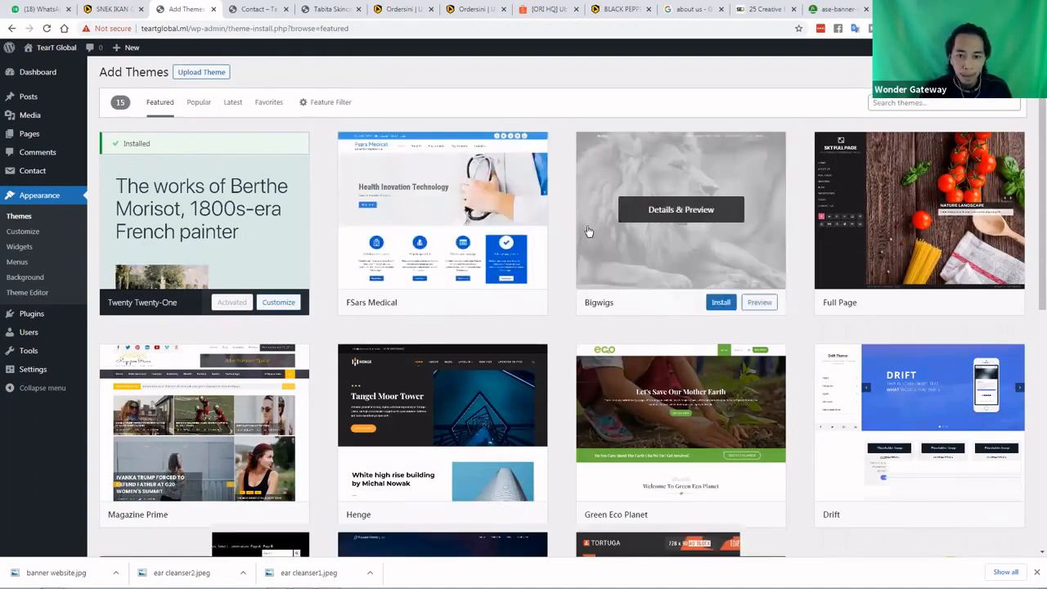
scroll(589, 232, down, 5)
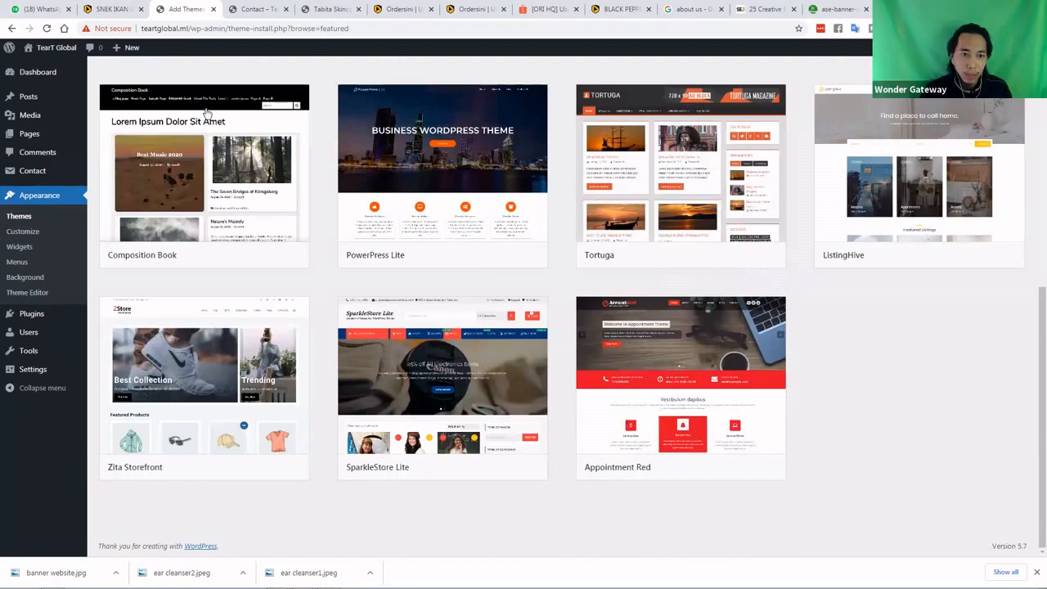
scroll(206, 113, up, 10)
Install and activate the Astra theme from the Popular themes list
click(198, 105)
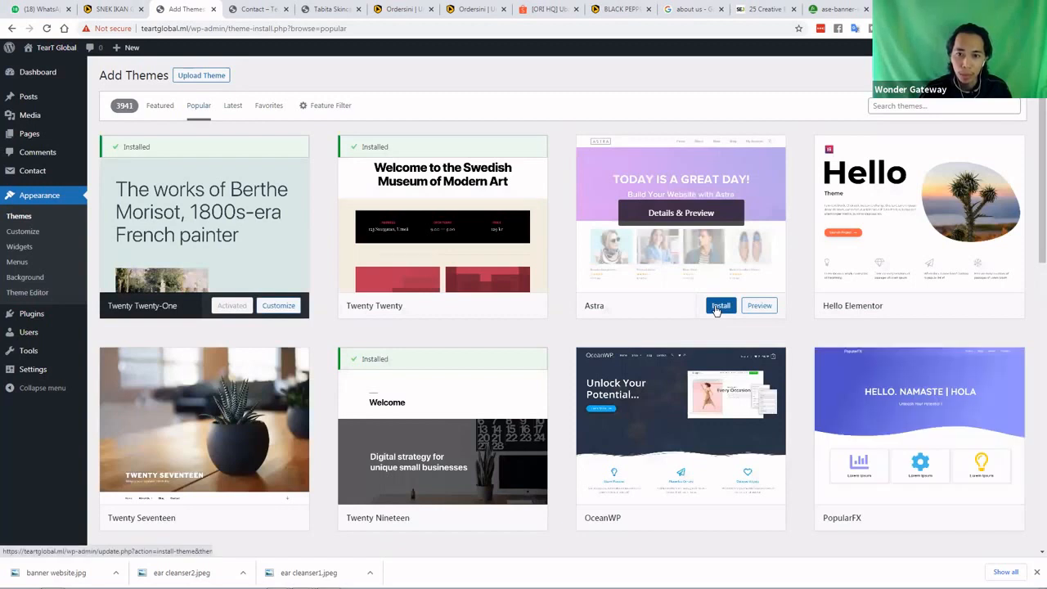
click(719, 307)
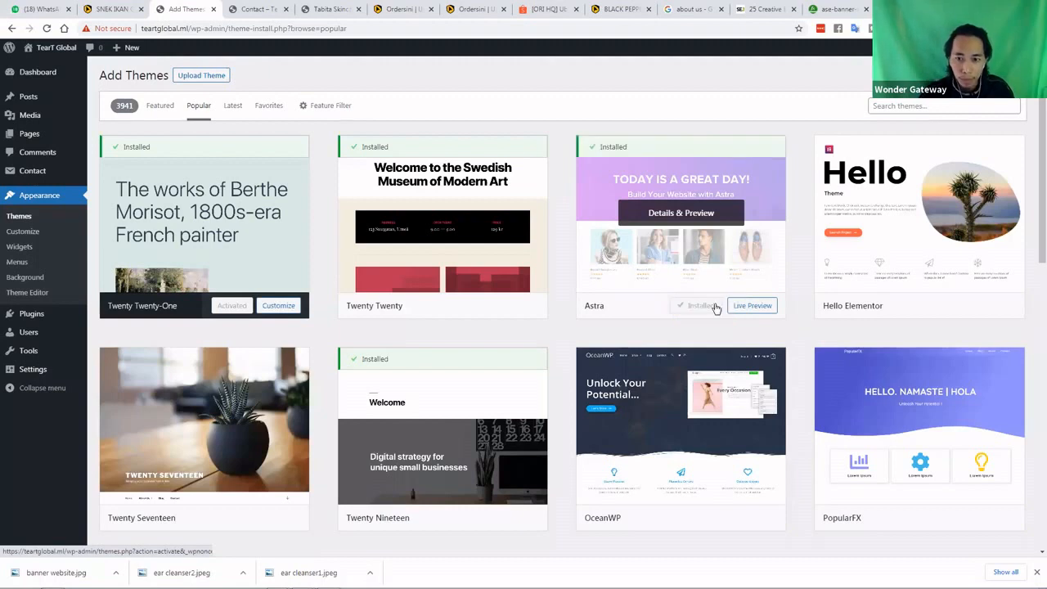
click(705, 311)
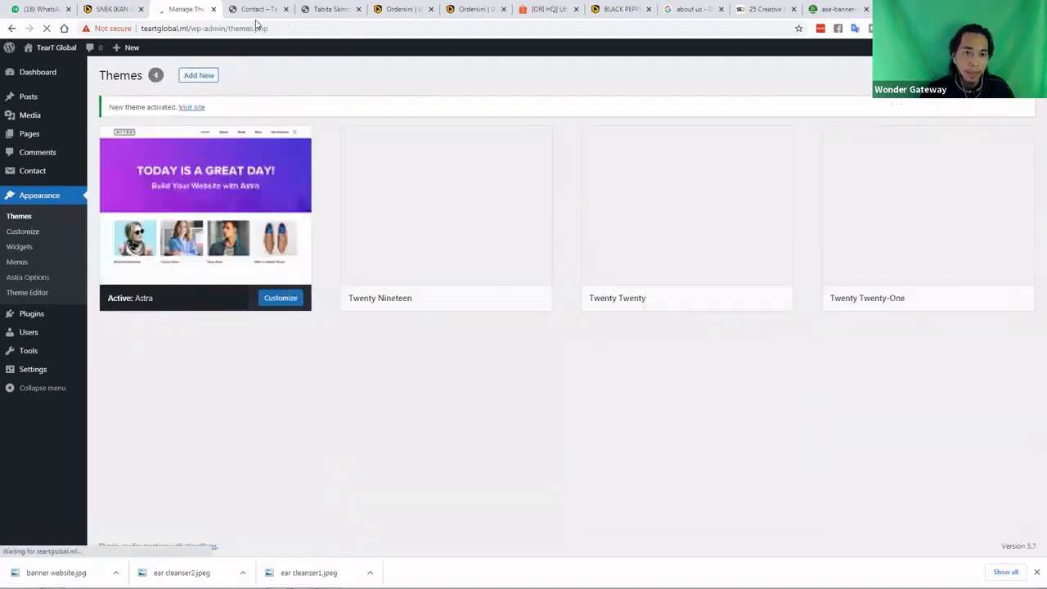
click(256, 11)
View the TearT Global homepage in its new Astra layout, then return to the Themes page
click(230, 112)
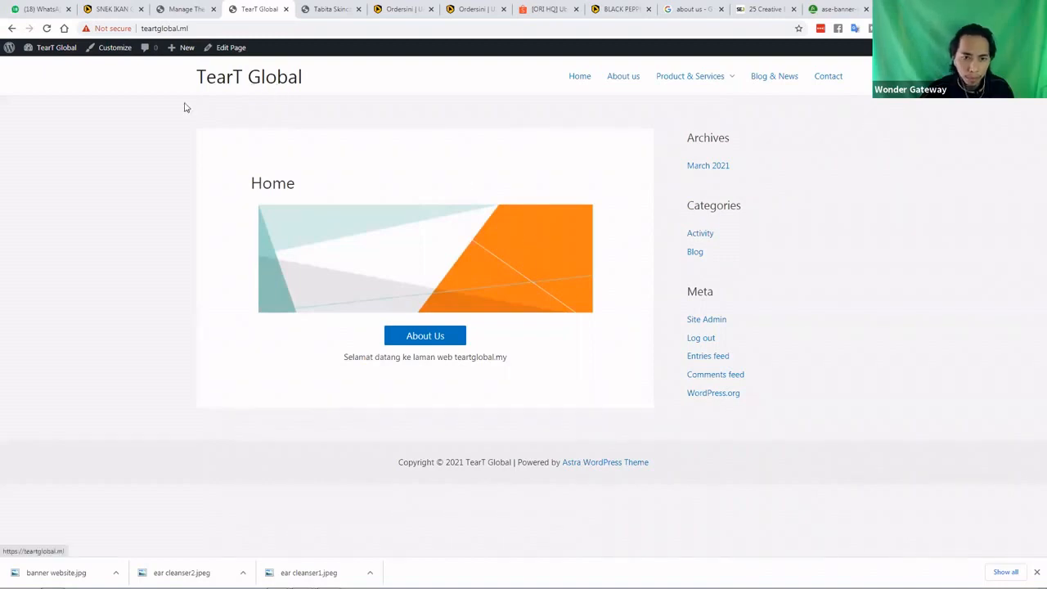
click(191, 9)
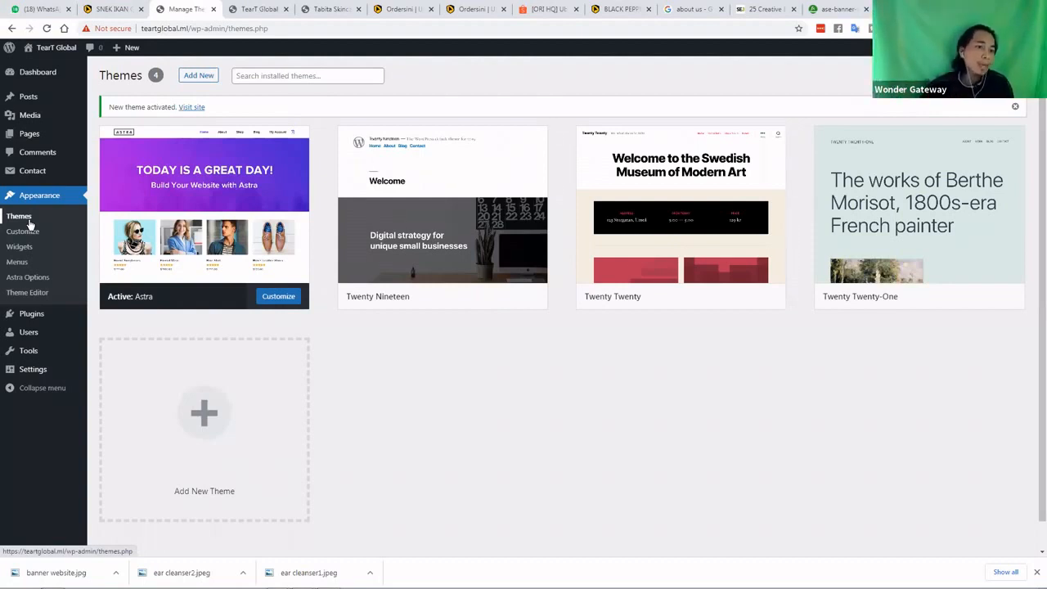
Open the Astra Options page and look through its settings
click(27, 278)
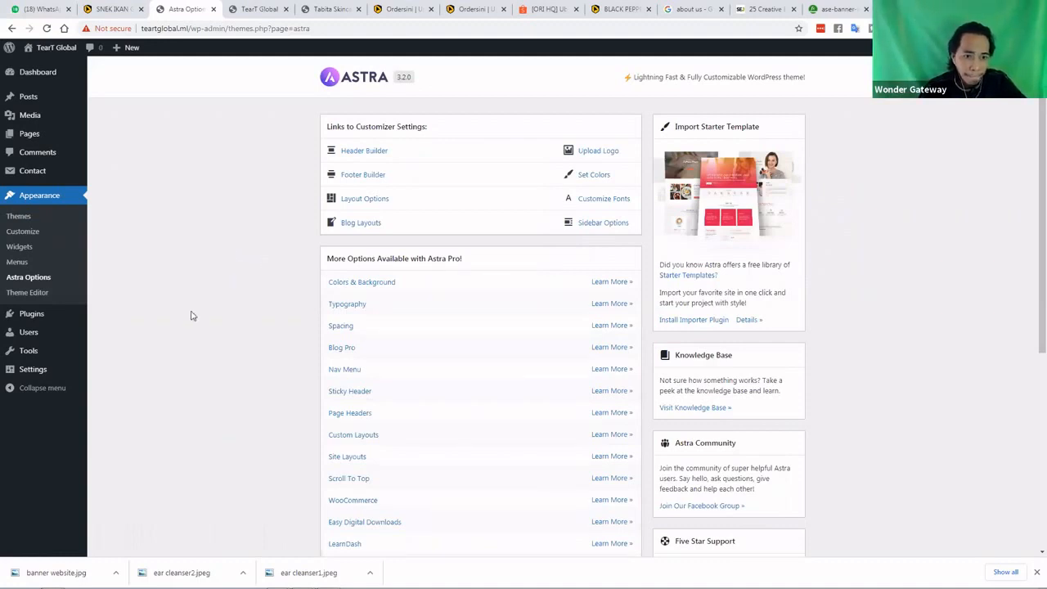
scroll(193, 315, down, 2)
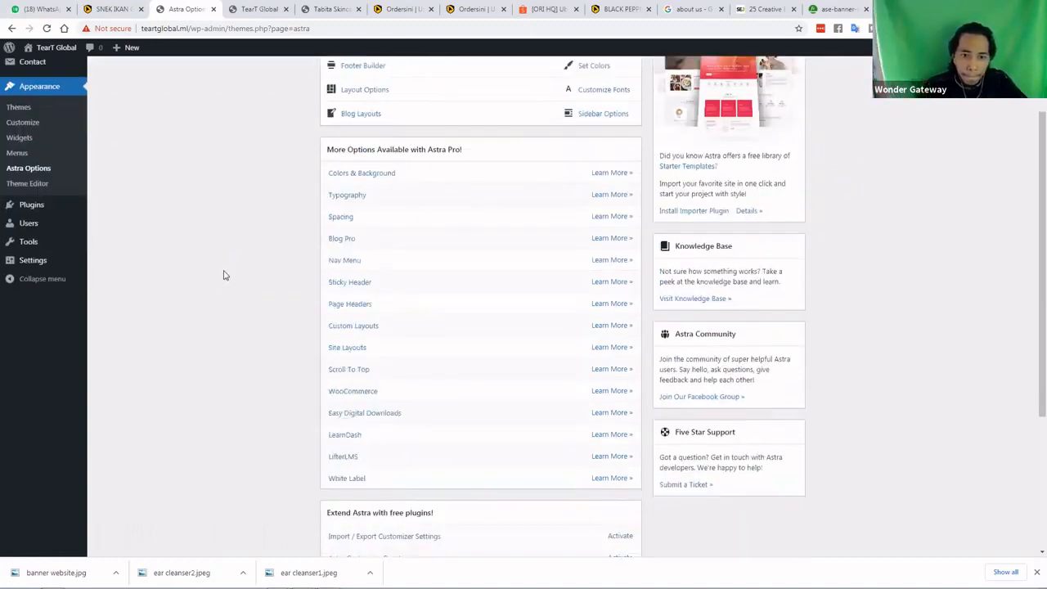
scroll(227, 278, down, 3)
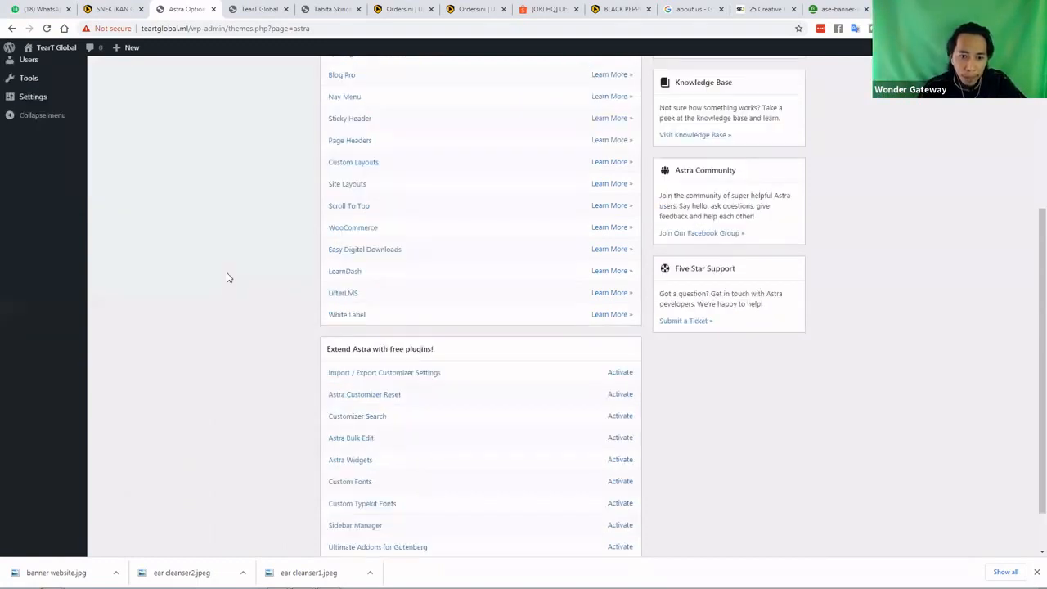
scroll(384, 335, down, 1)
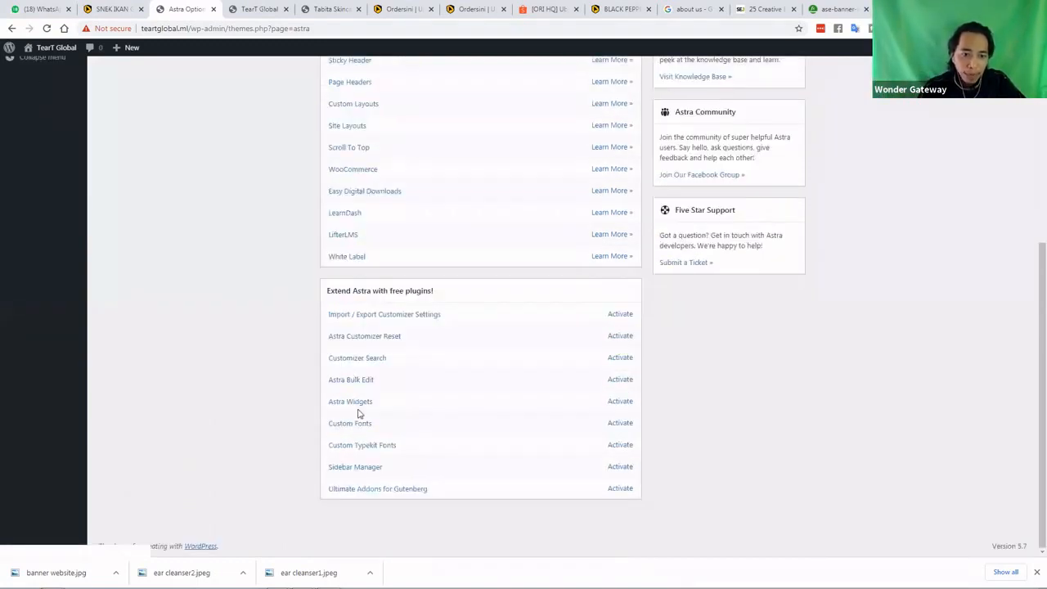
scroll(301, 314, up, 2)
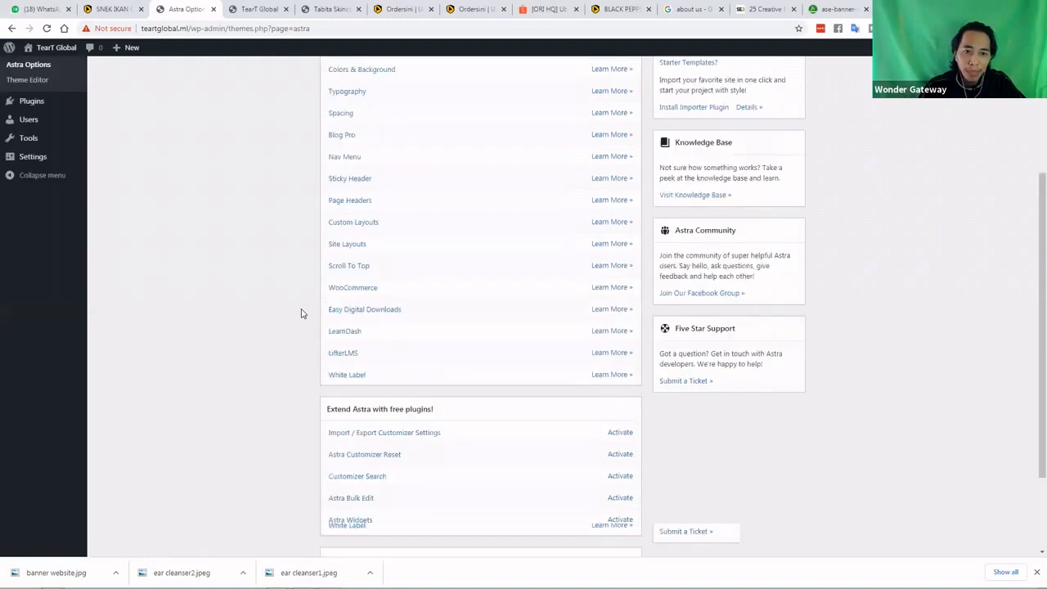
scroll(301, 313, up, 3)
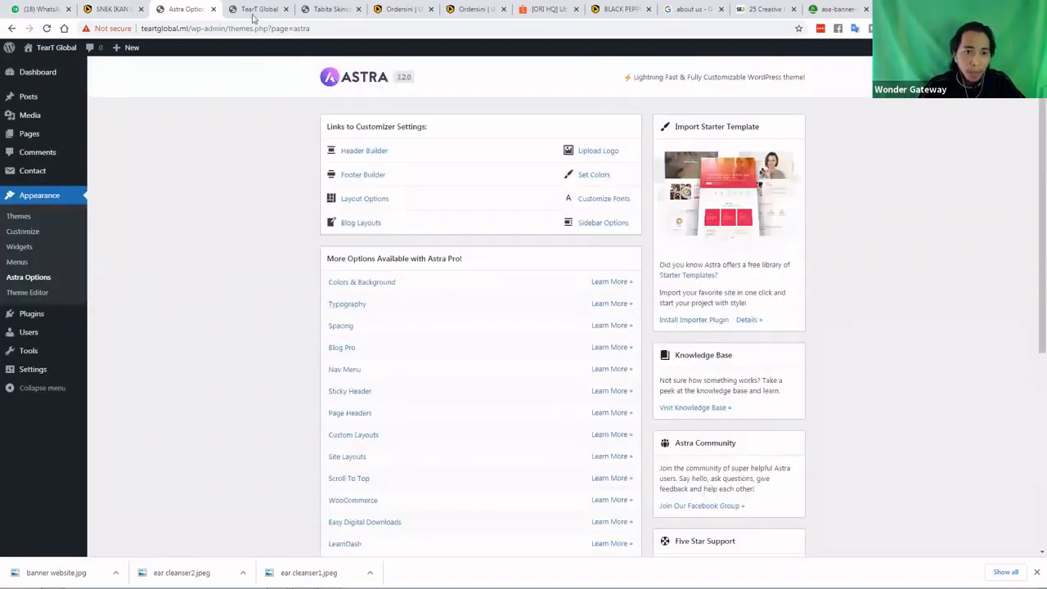
Check the live About us and Blog & News pages, then return to Astra Options
key(ctrl+Tab)
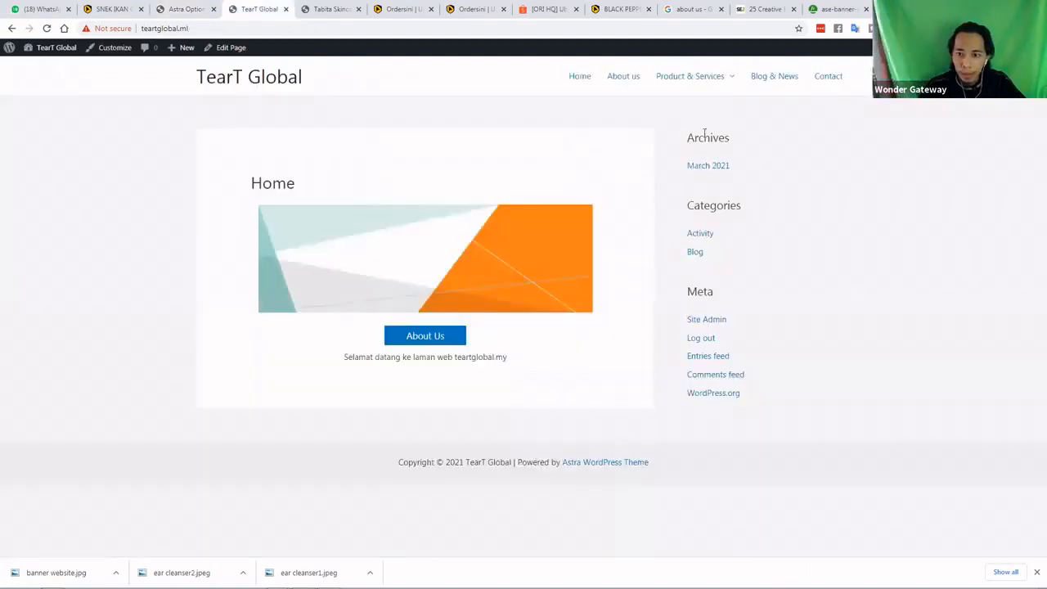
click(625, 81)
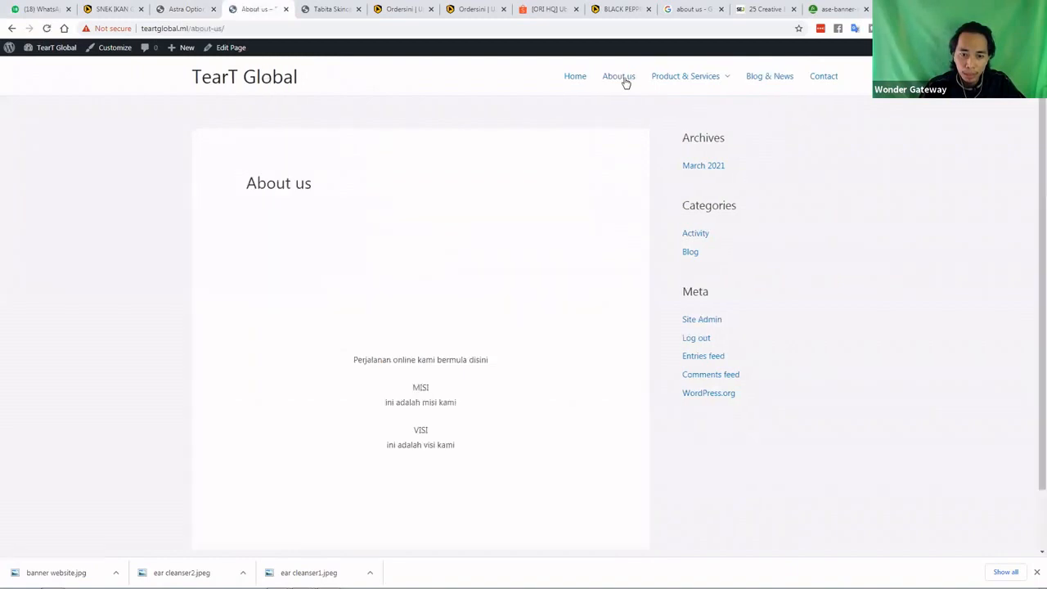
click(767, 77)
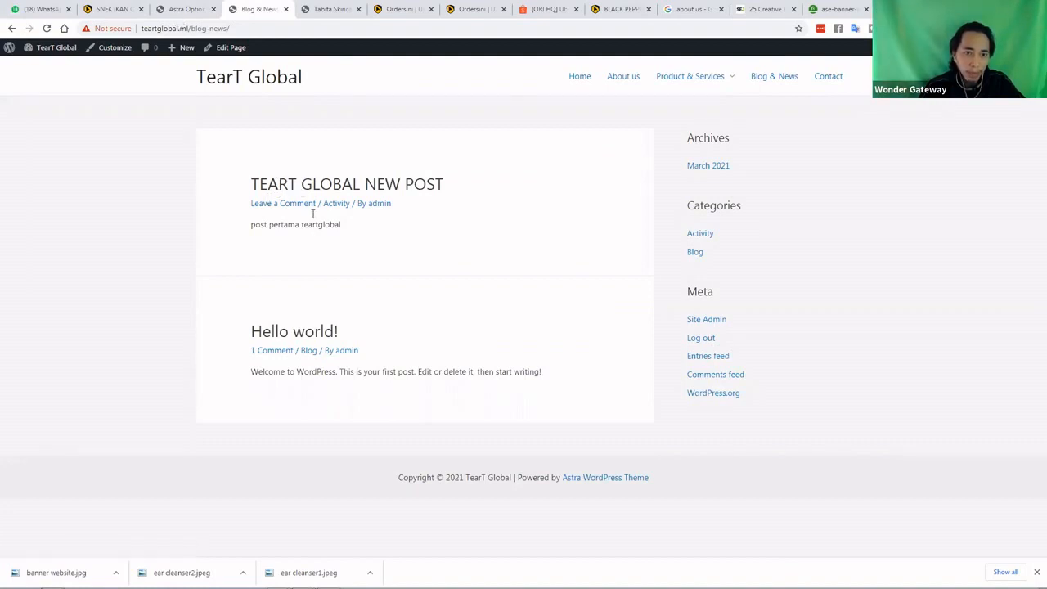
click(186, 9)
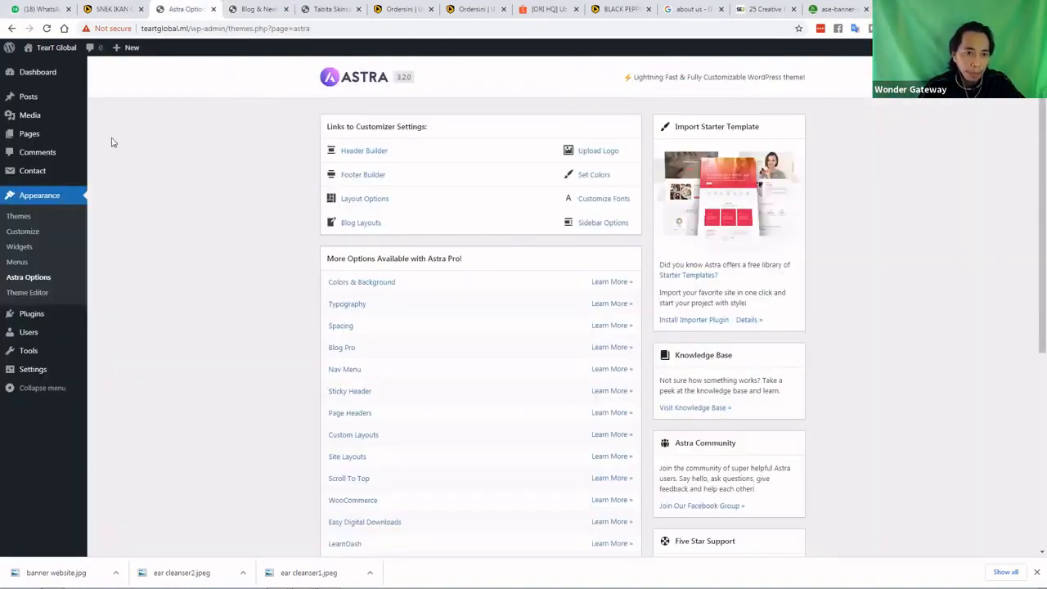
Save TEART GLOBAL NEW POST with ear cleanser1 as its featured image
click(37, 99)
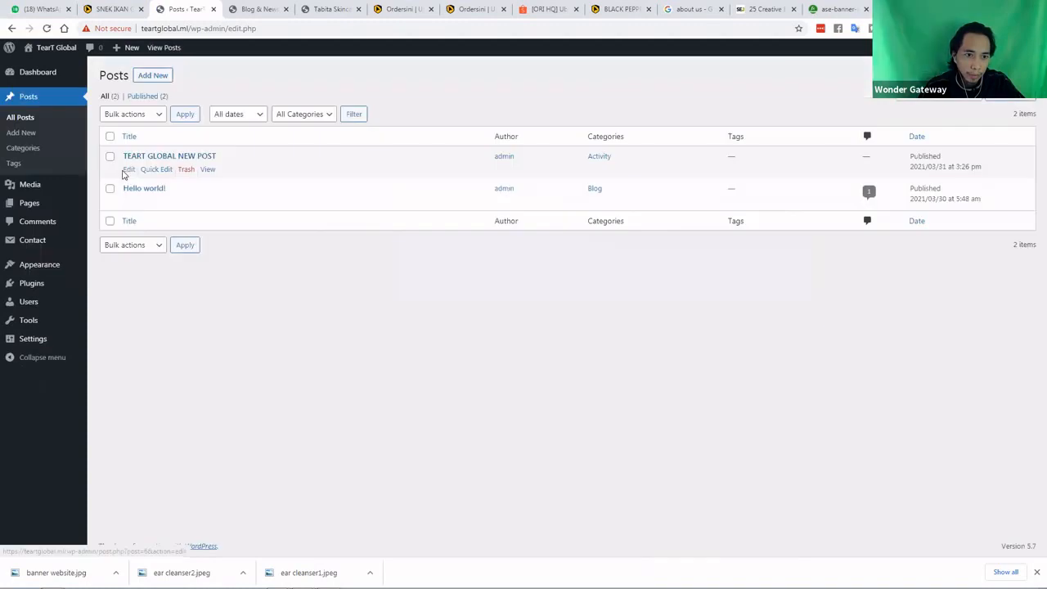
click(129, 170)
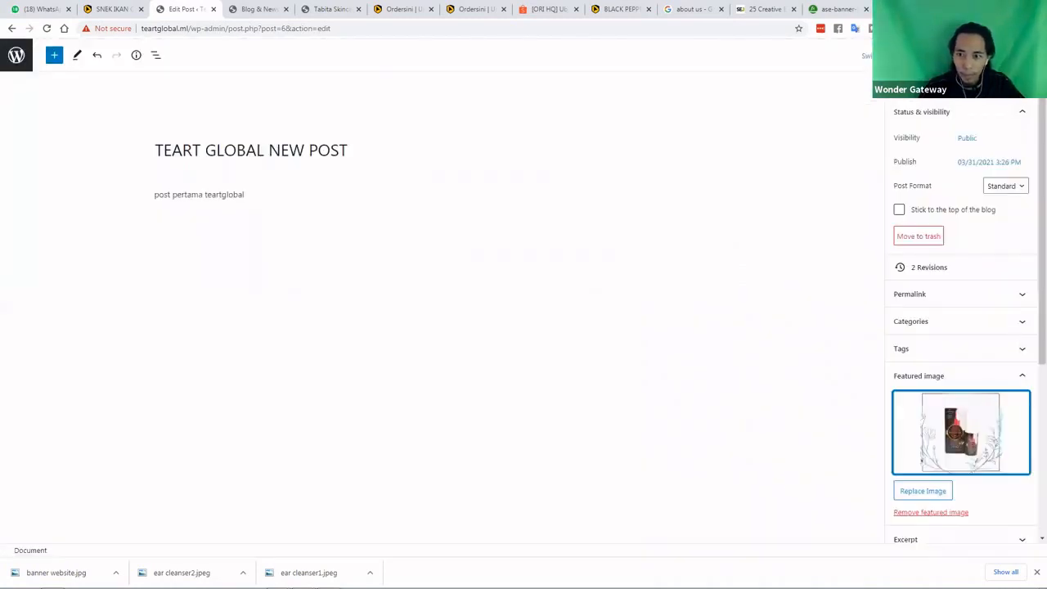
key(ctrl+s)
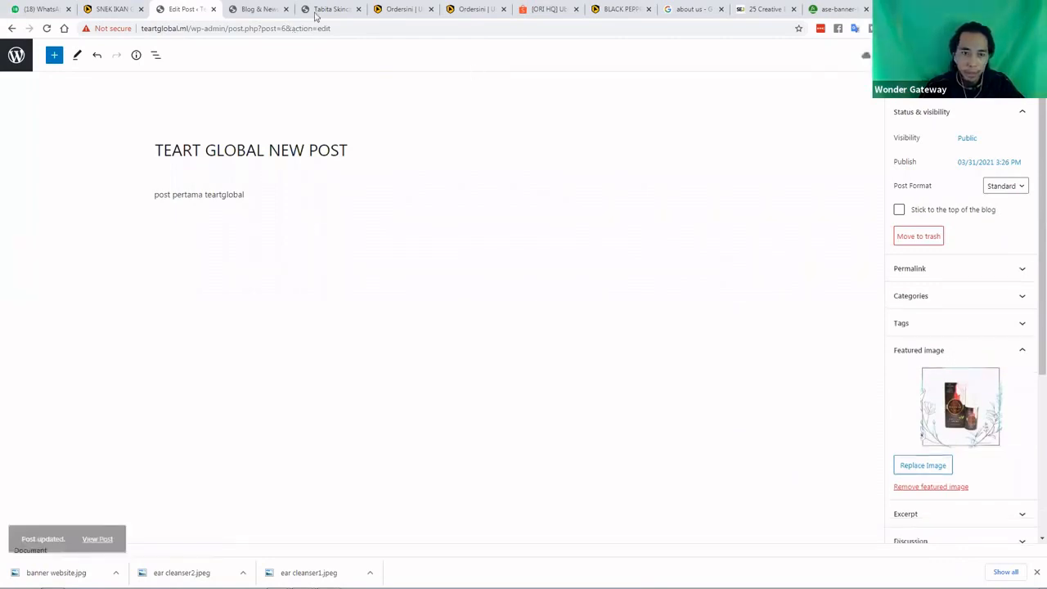
click(318, 11)
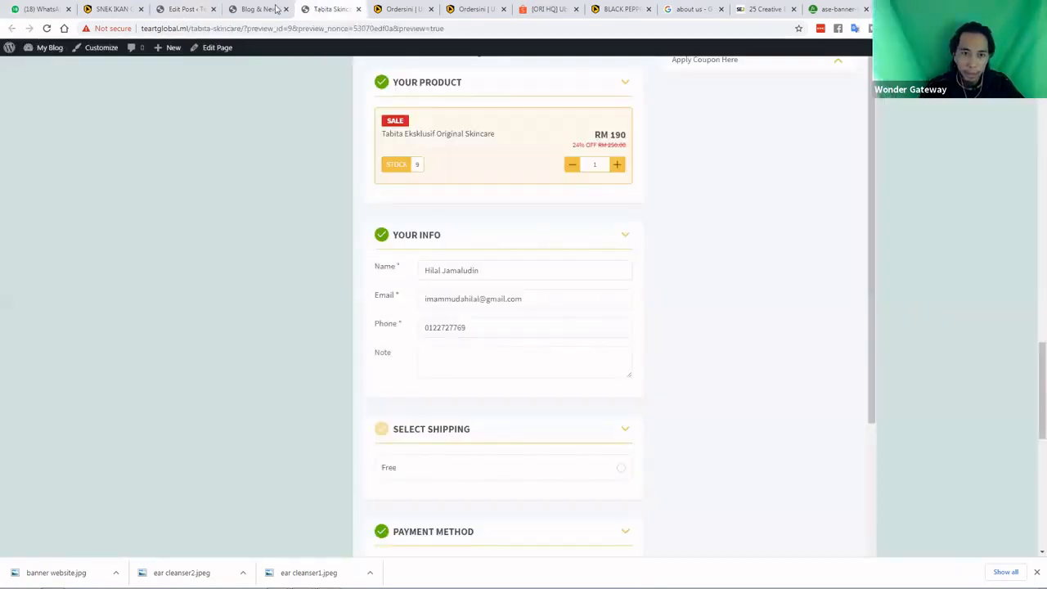
Reload the live Blog & News page and confirm the ear-cleanser image on TEART GLOBAL NEW POST
click(276, 9)
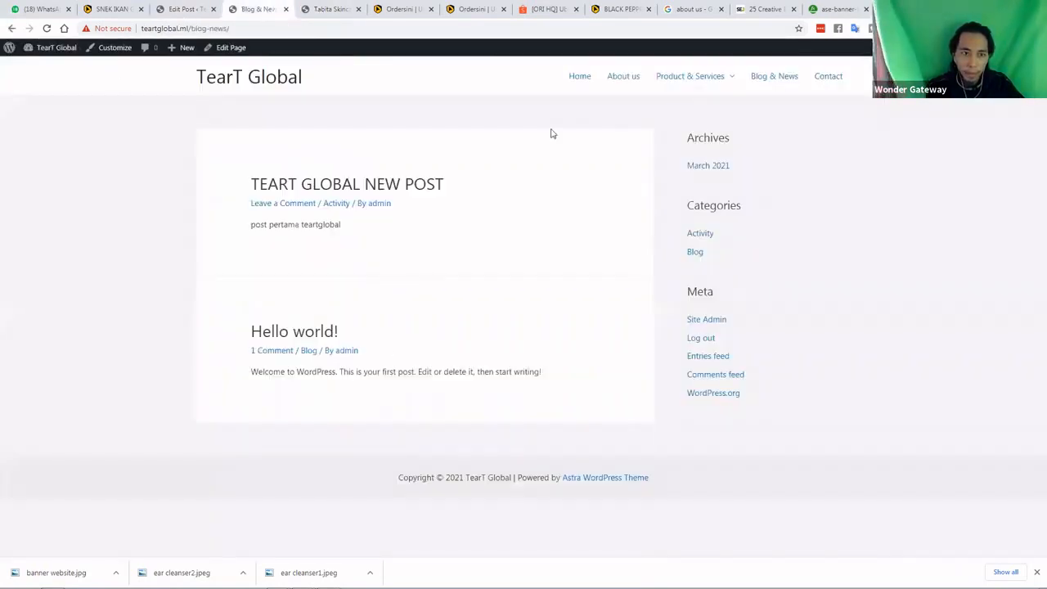
click(47, 29)
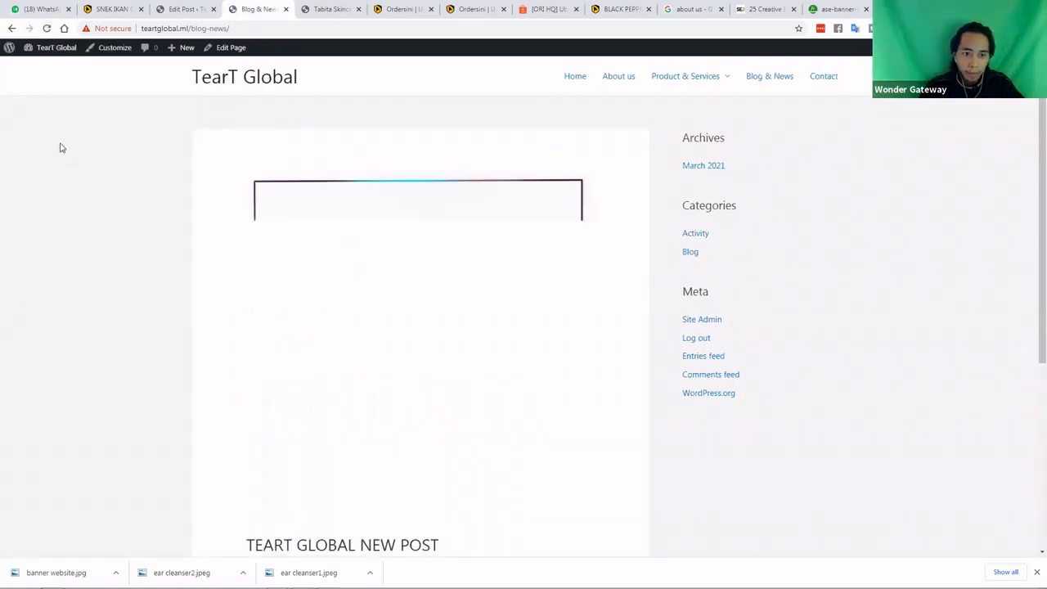
scroll(65, 157, down, 2)
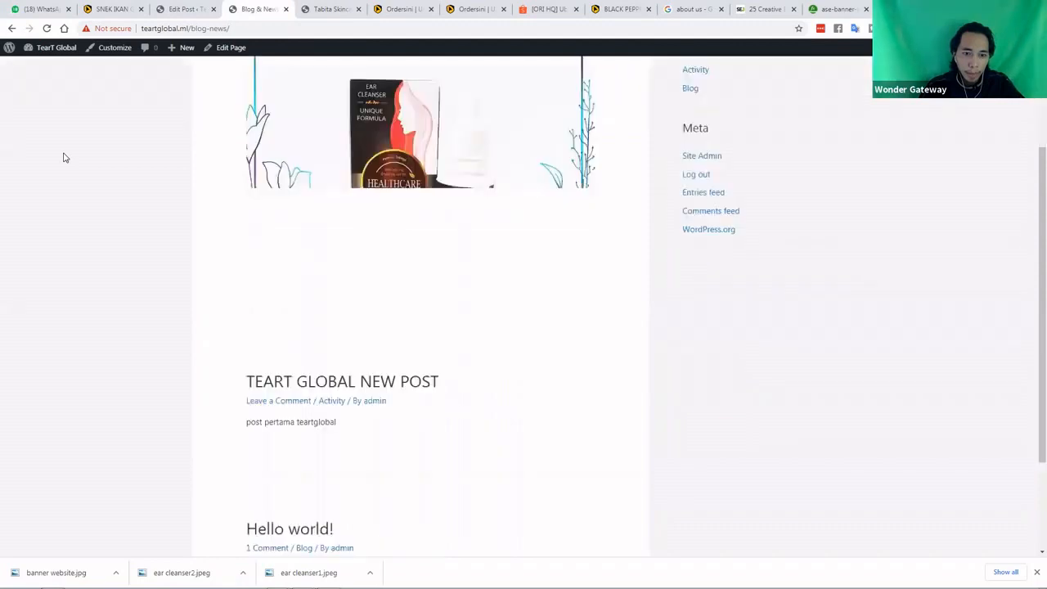
scroll(90, 180, up, 1)
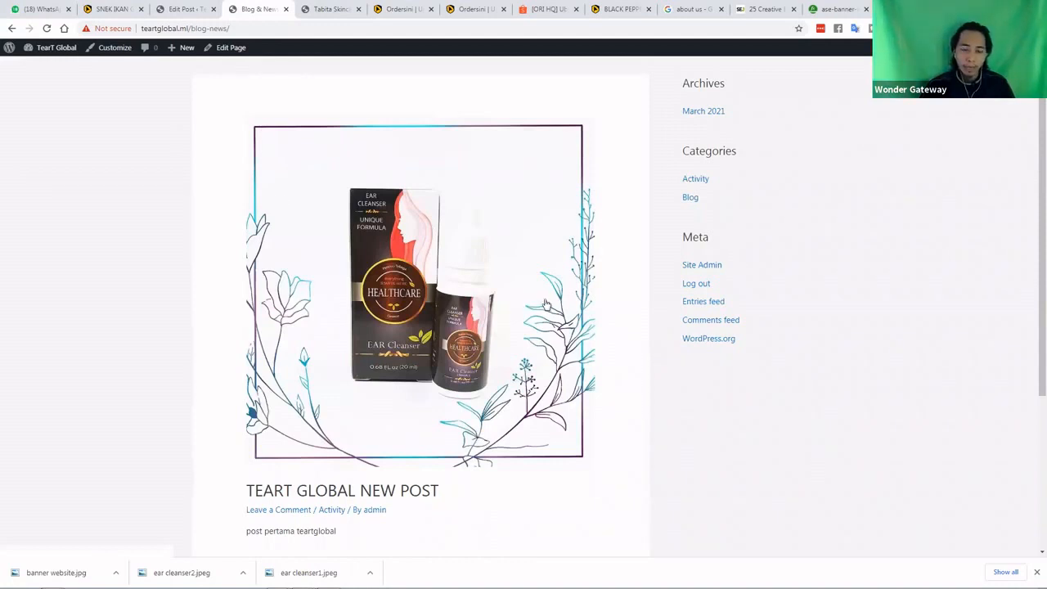
scroll(330, 334, down, 2)
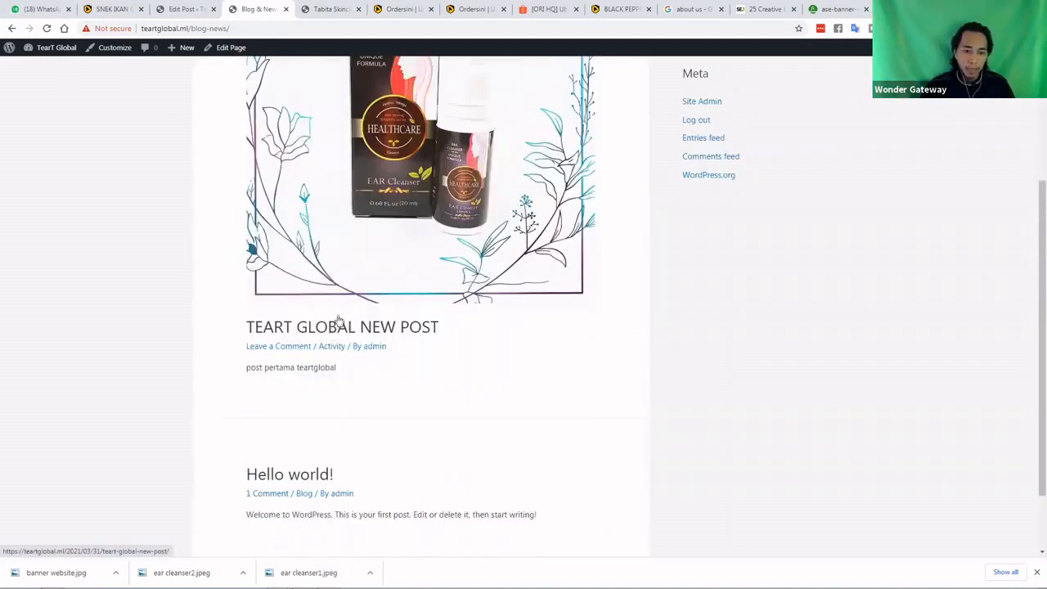
scroll(282, 351, up, 1)
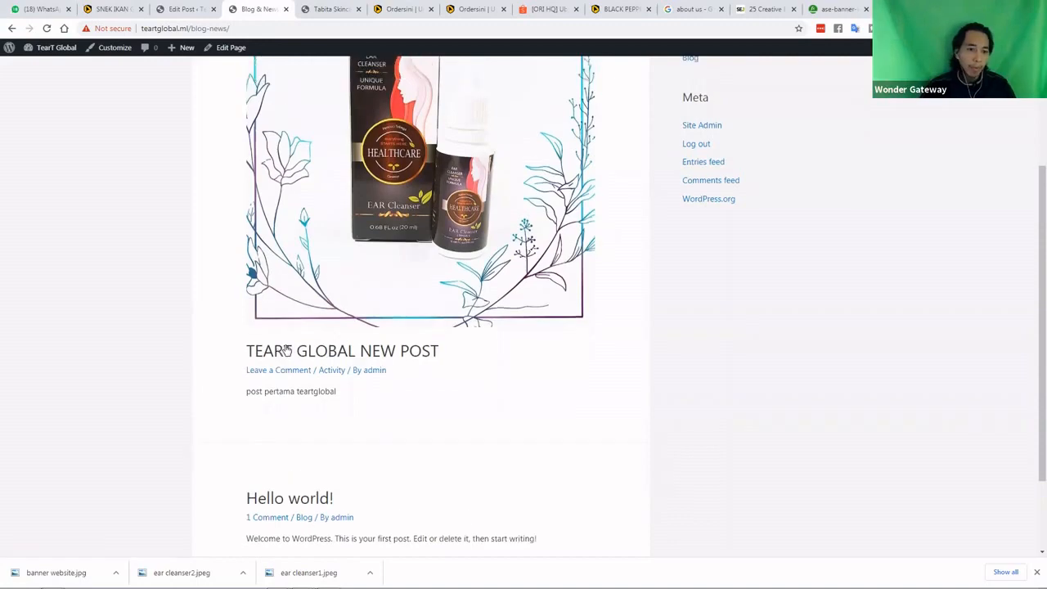
scroll(338, 351, up, 3)
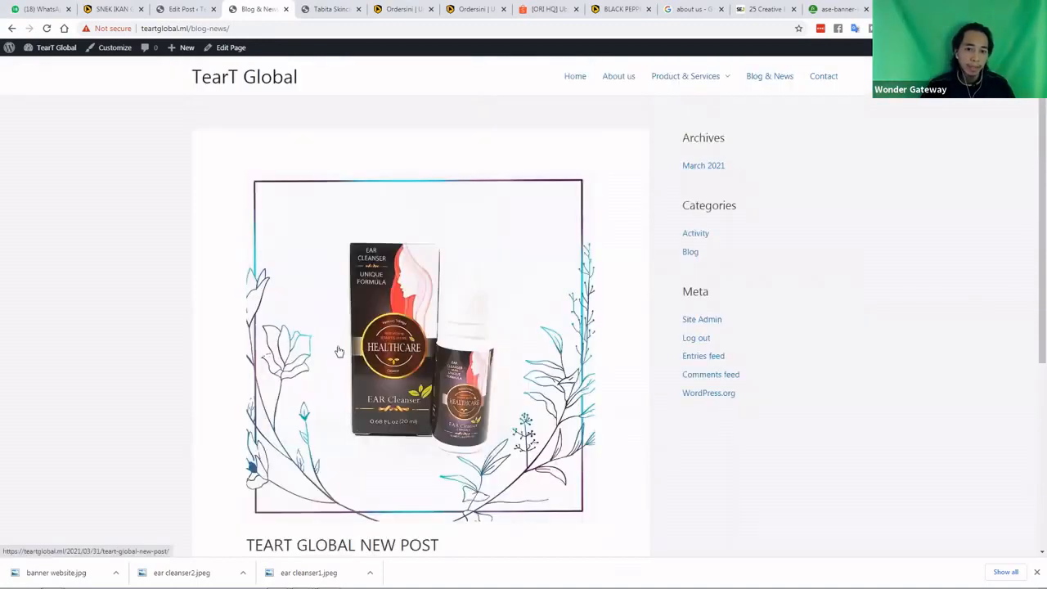
scroll(283, 371, down, 2)
scroll(309, 363, down, 1)
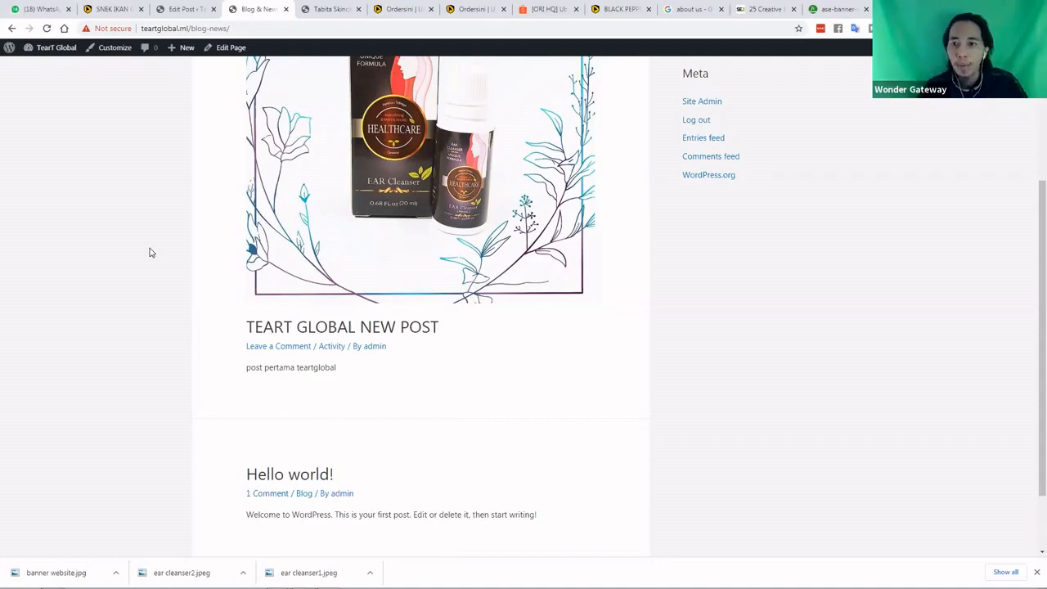
Close the about us search, Search Engine Journal and both ase-banner tabs, then return to Edit Post
click(685, 10)
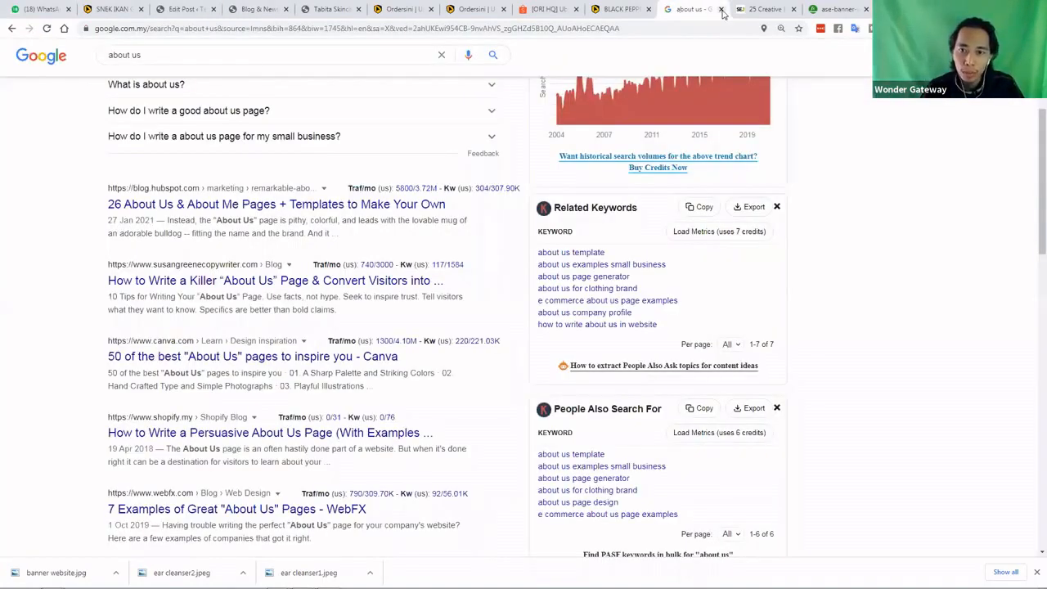
click(721, 9)
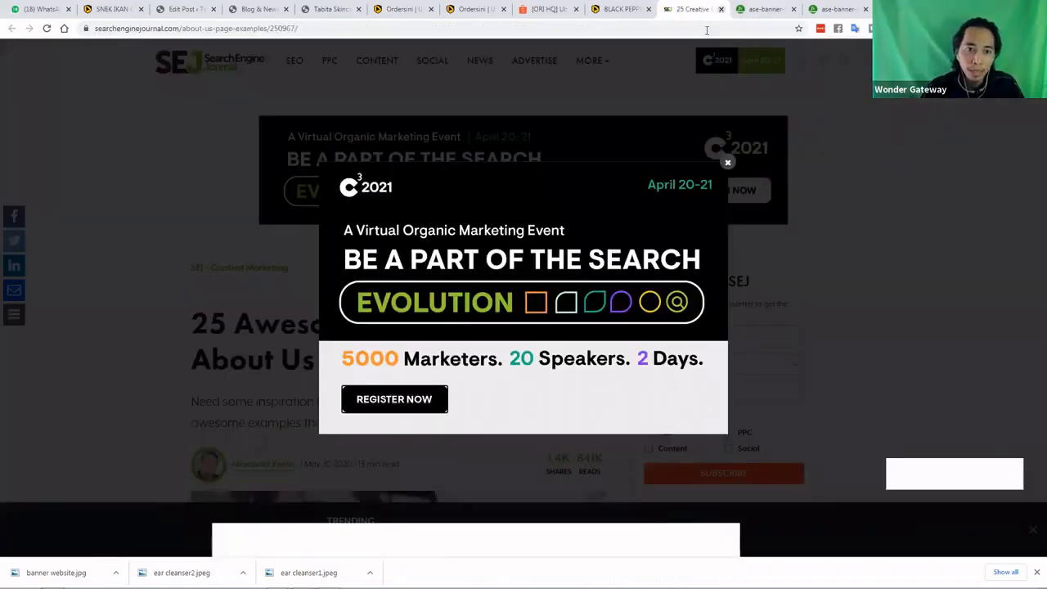
click(721, 9)
click(721, 9)
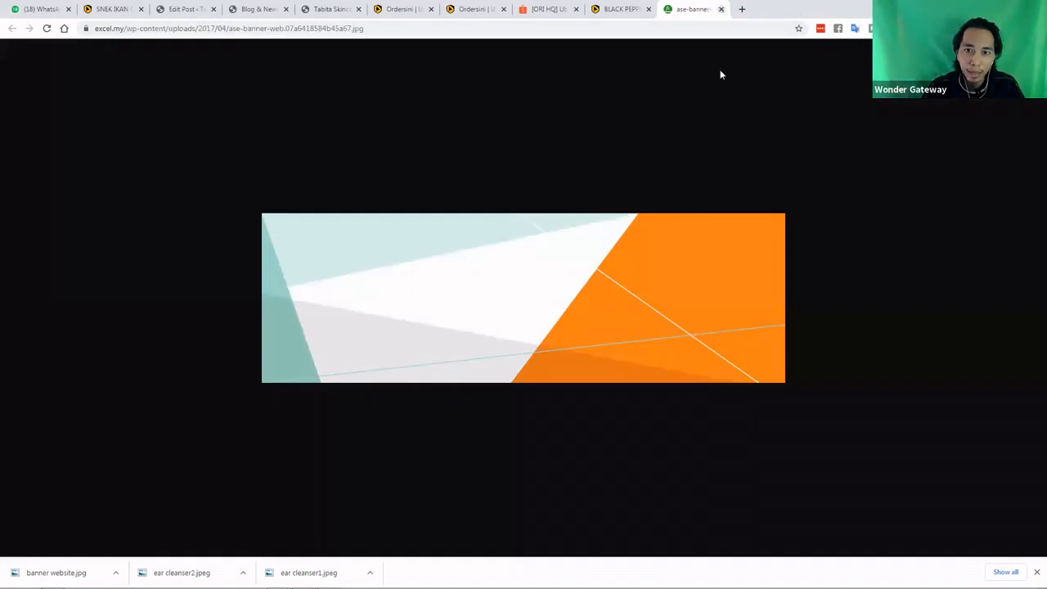
click(721, 9)
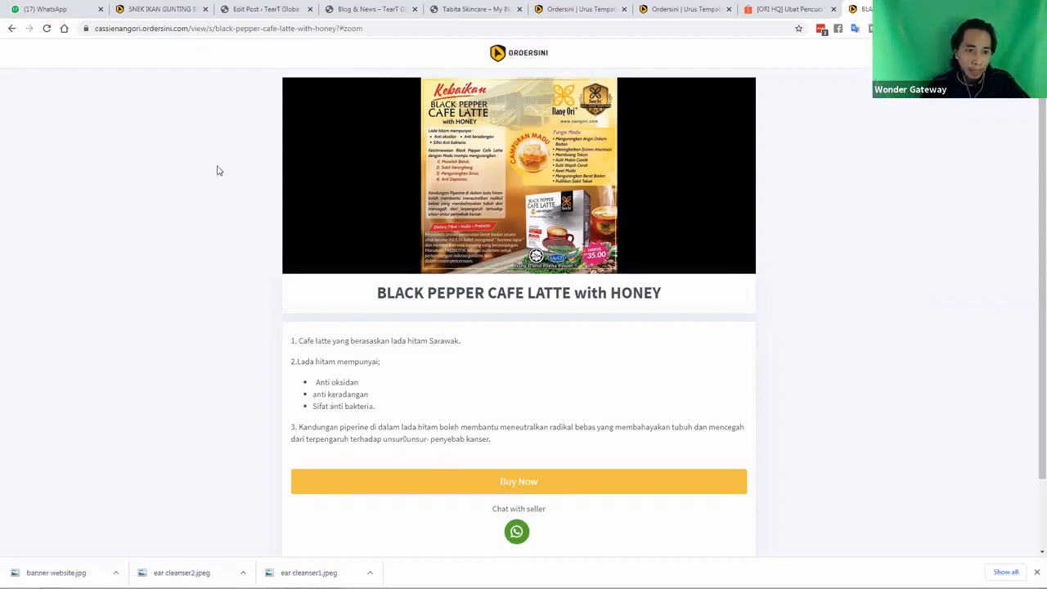
click(54, 11)
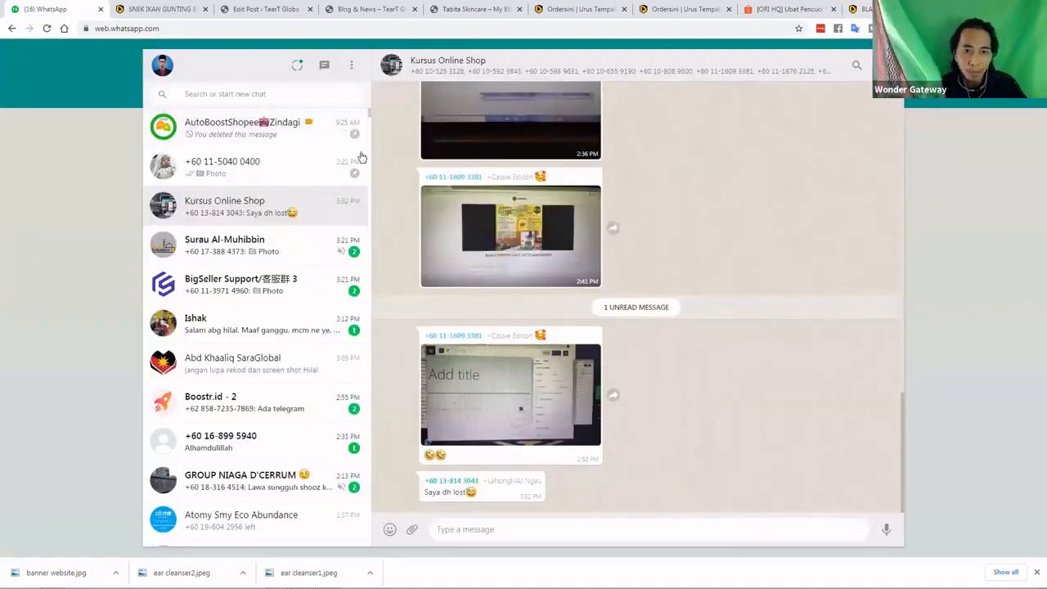
click(263, 10)
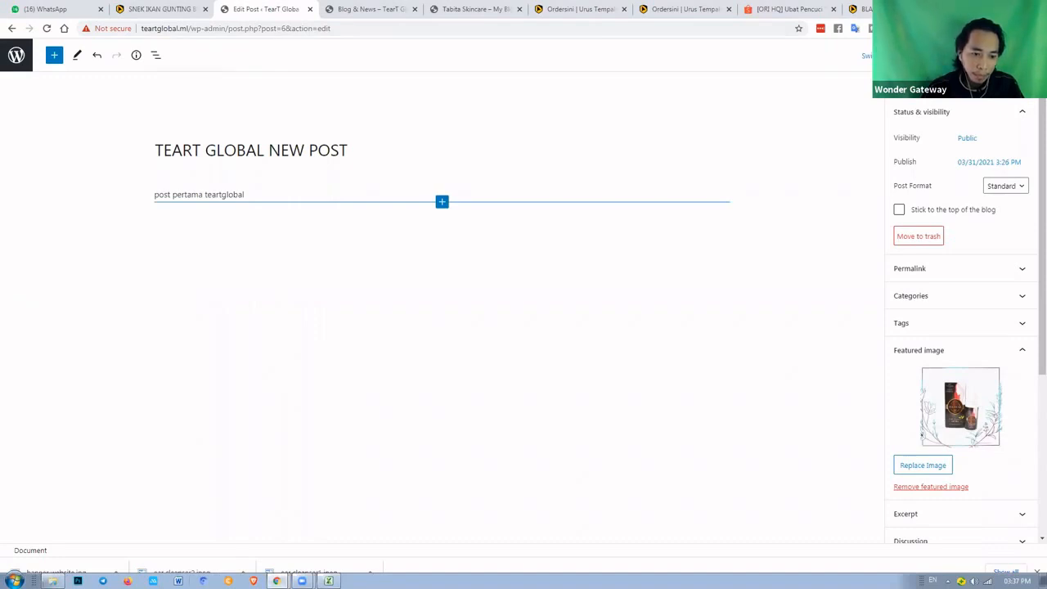
Open '5. KURSUS PEMBANGUNAN LAMAN WEB ONLINE SHOP (MIRI)' at slide 3, ORDERSINI.COM
mouse_move(53, 581)
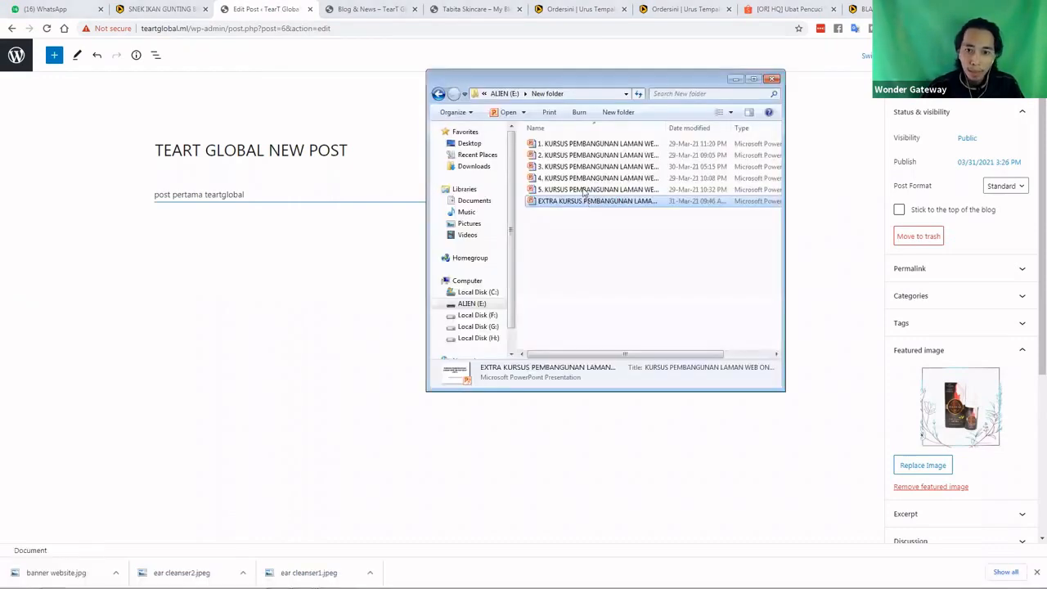
double_click(584, 191)
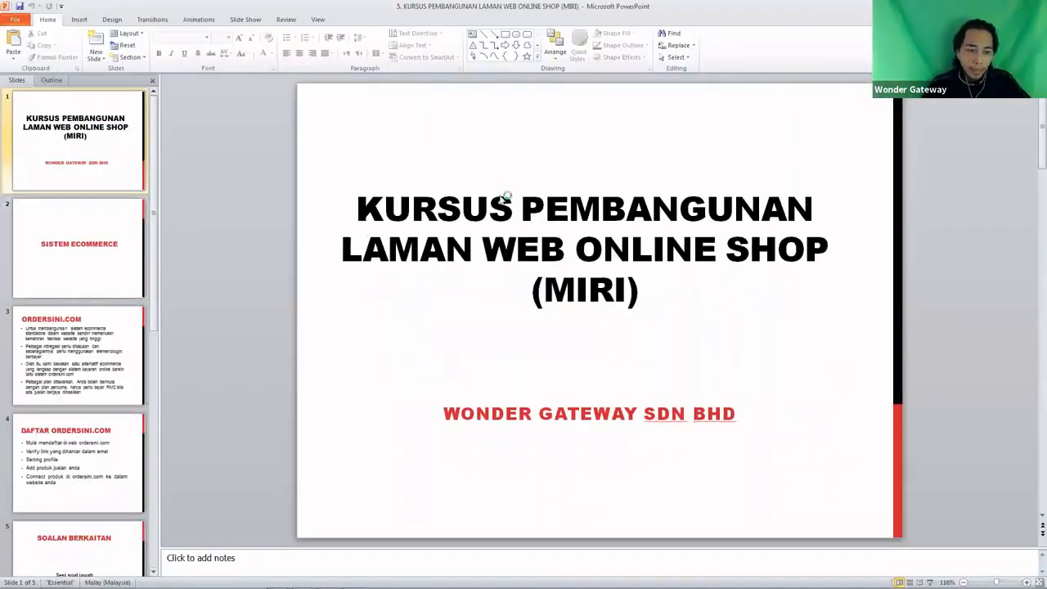
click(96, 382)
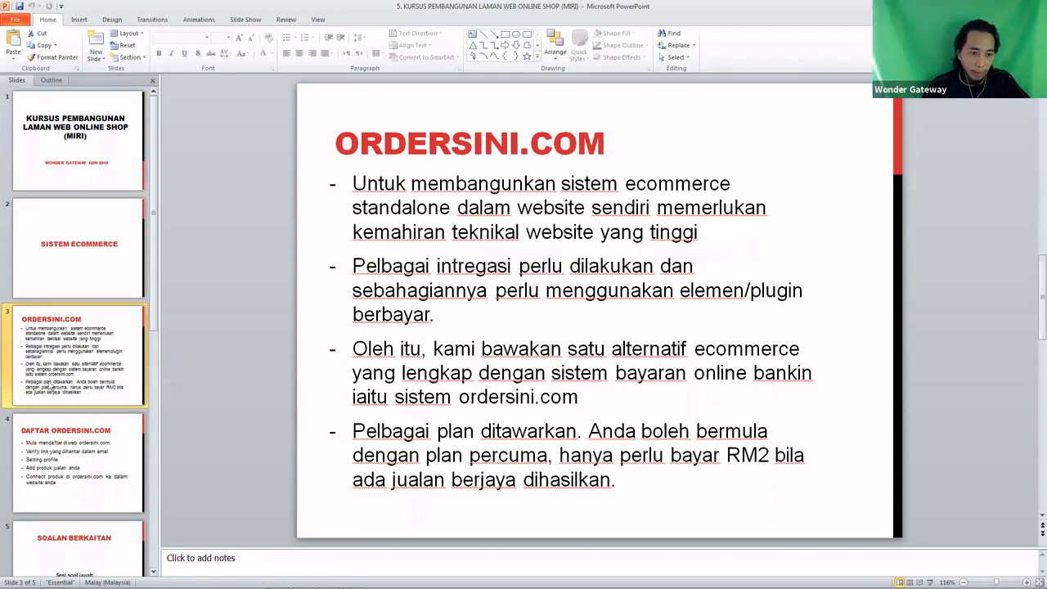
scroll(51, 387, down, 1)
scroll(50, 387, up, 1)
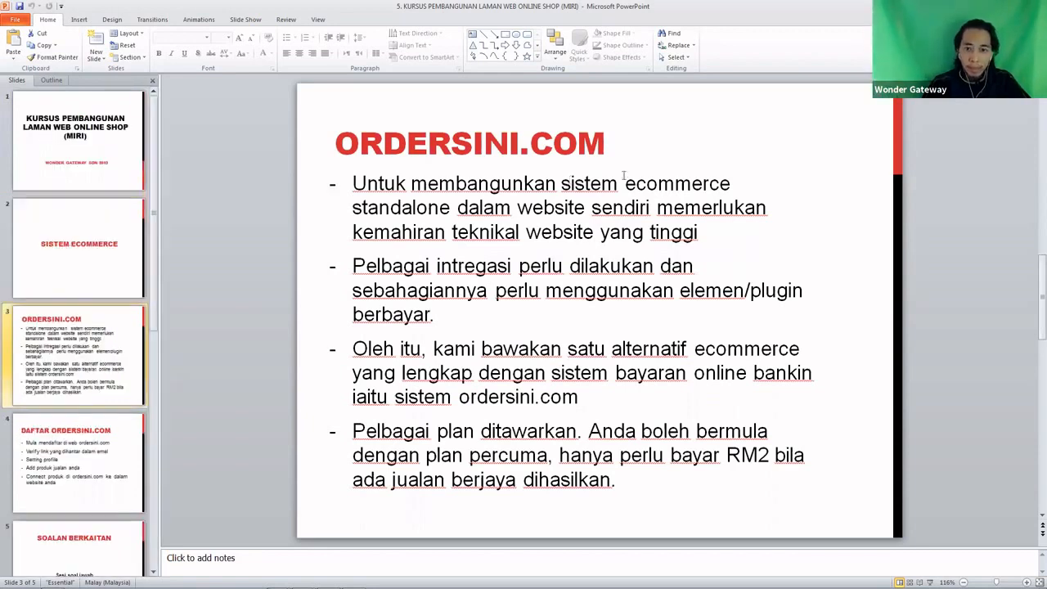
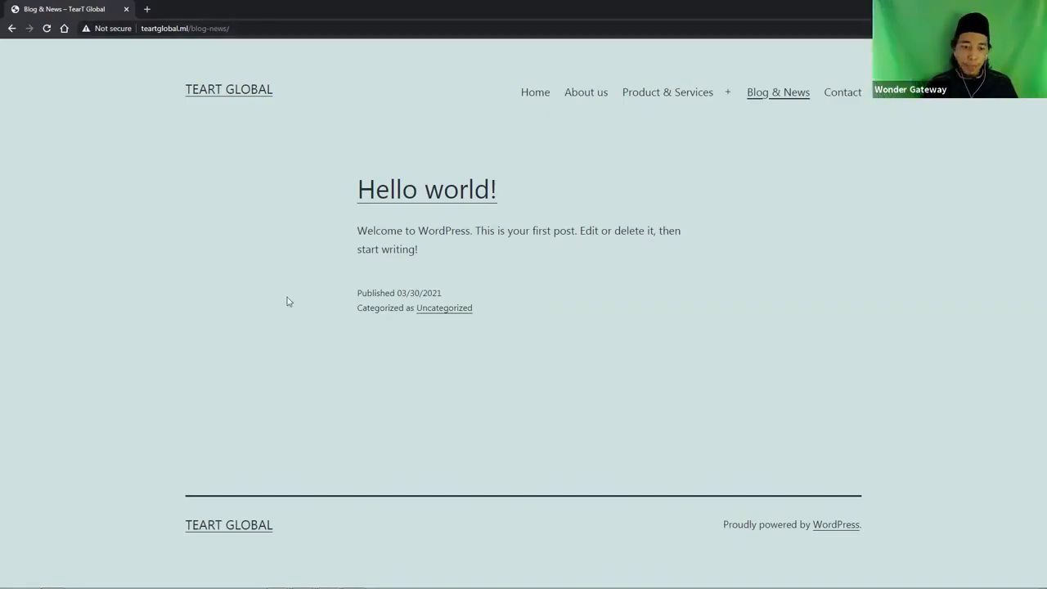
Bring up PowerPoint on slide 5, SOALAN BERKAITAN, showing 'Sesi soal jawab'
key(alt+Tab)
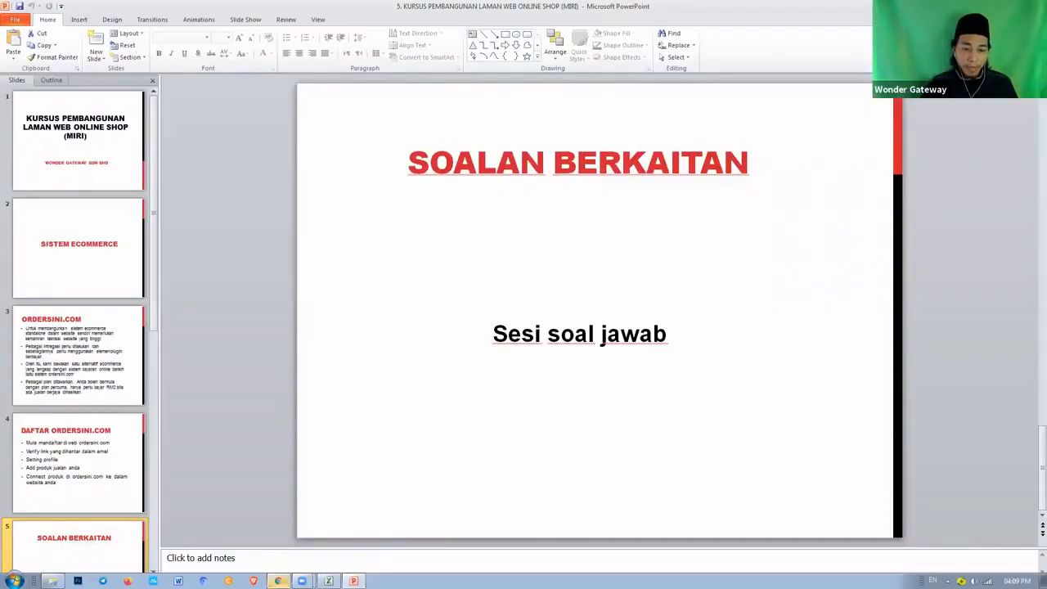
mouse_move(271, 571)
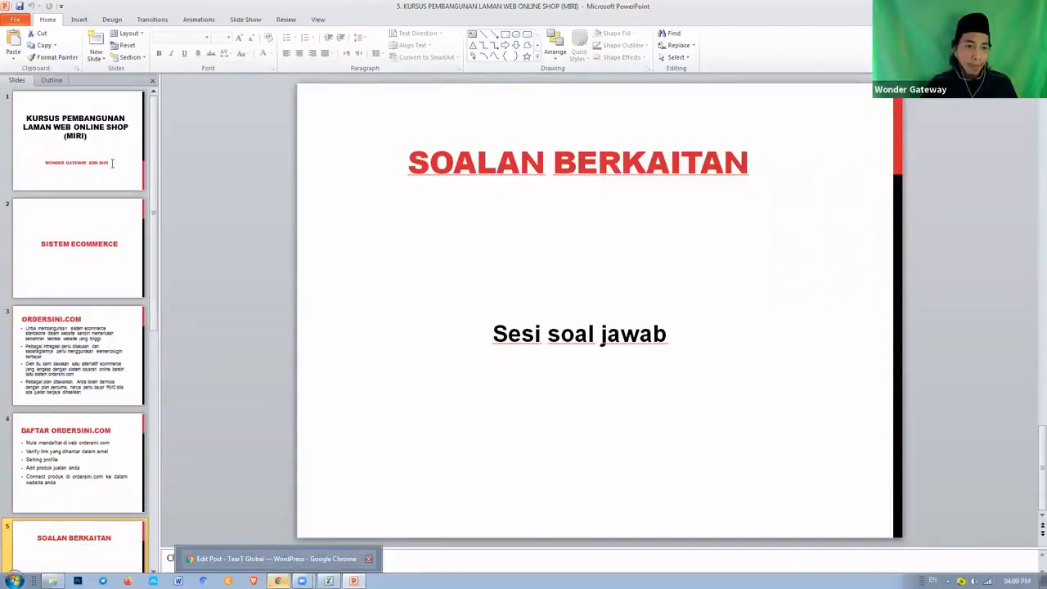
click(276, 559)
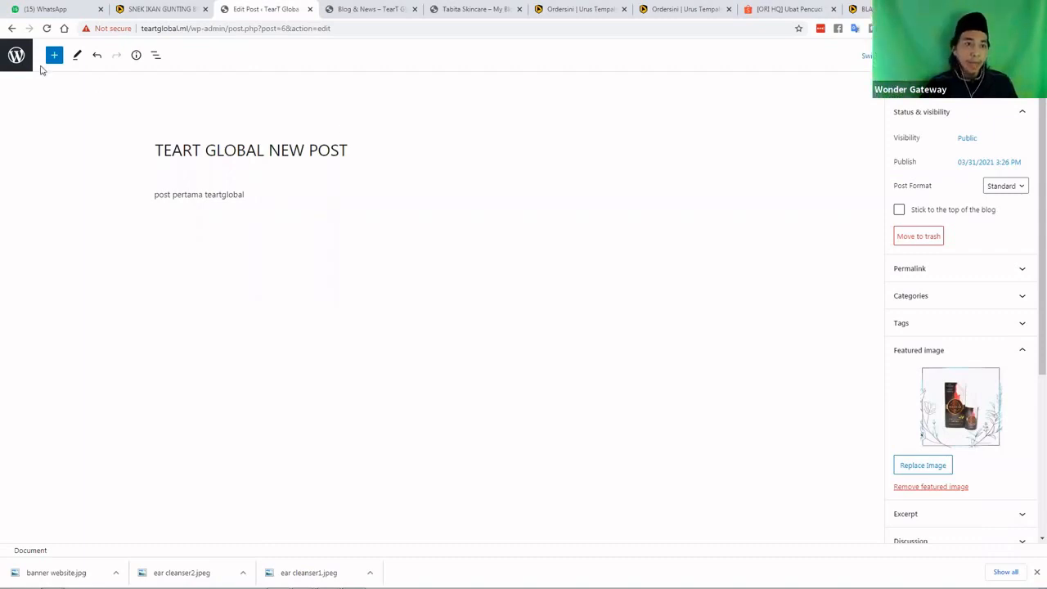
Leave the post editor and load zindagi.my/wp-admin in a new browser tab
click(15, 59)
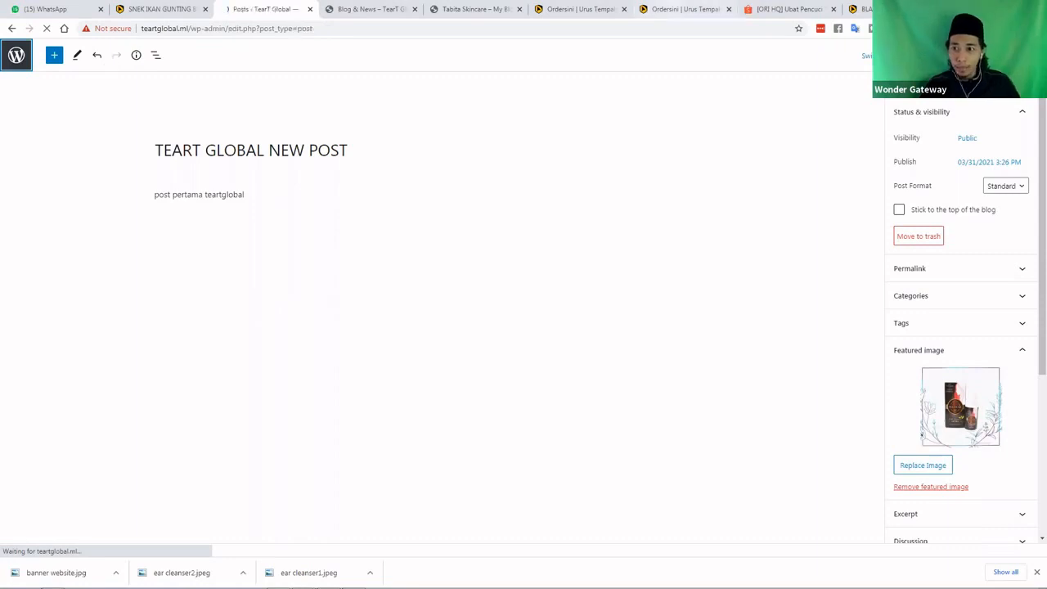
key(ctrl+t)
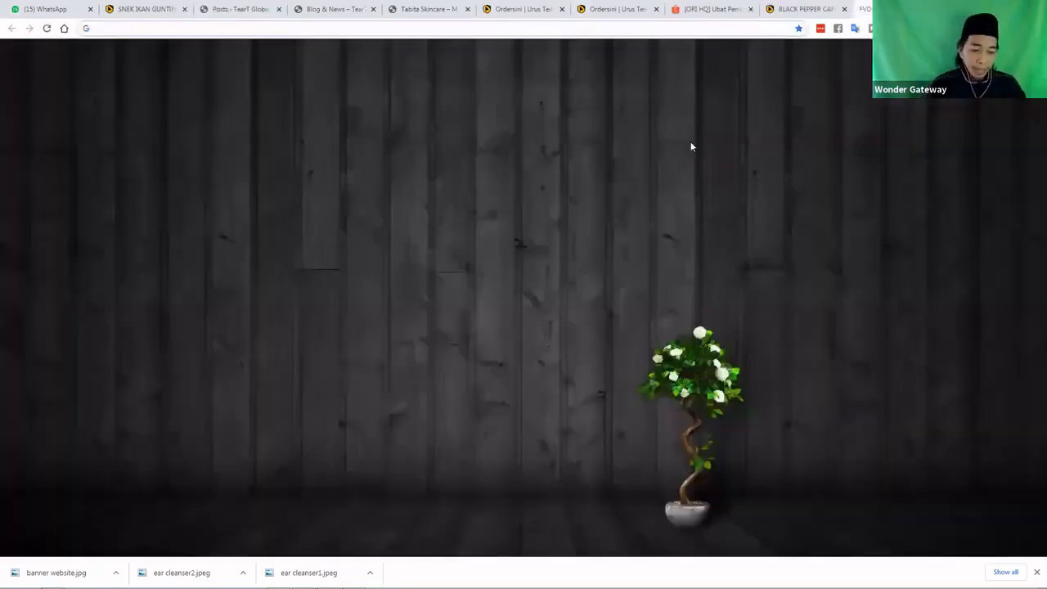
text(zinda)
key(Right)
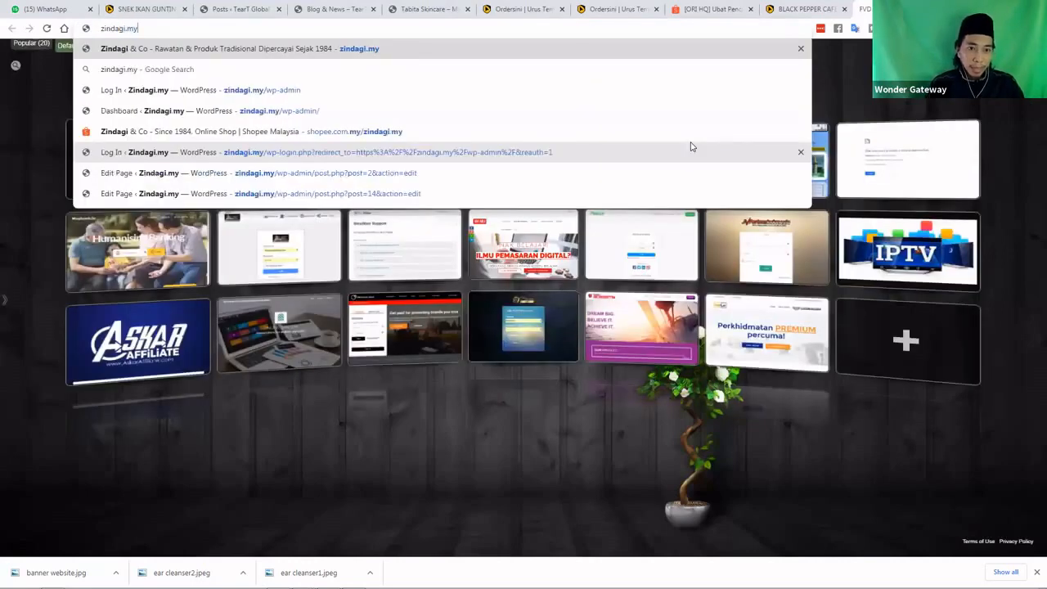
text(/)
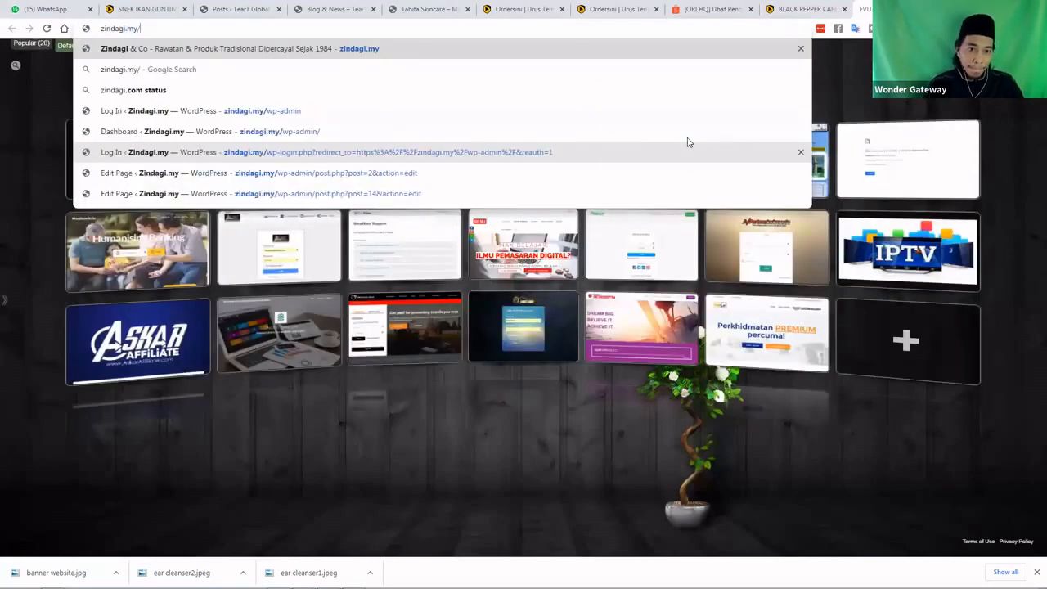
key(Up)
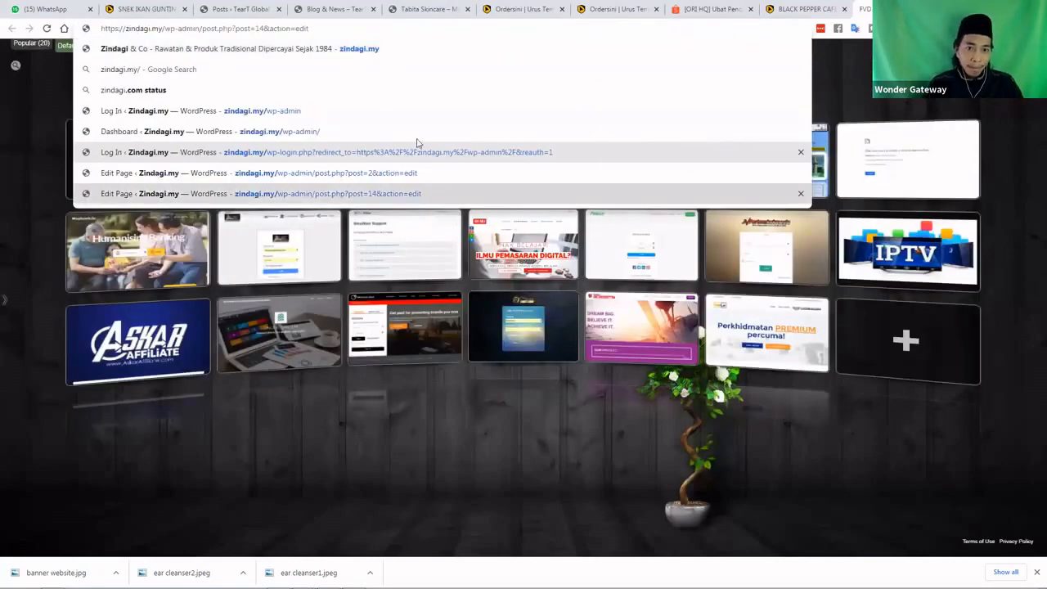
click(335, 134)
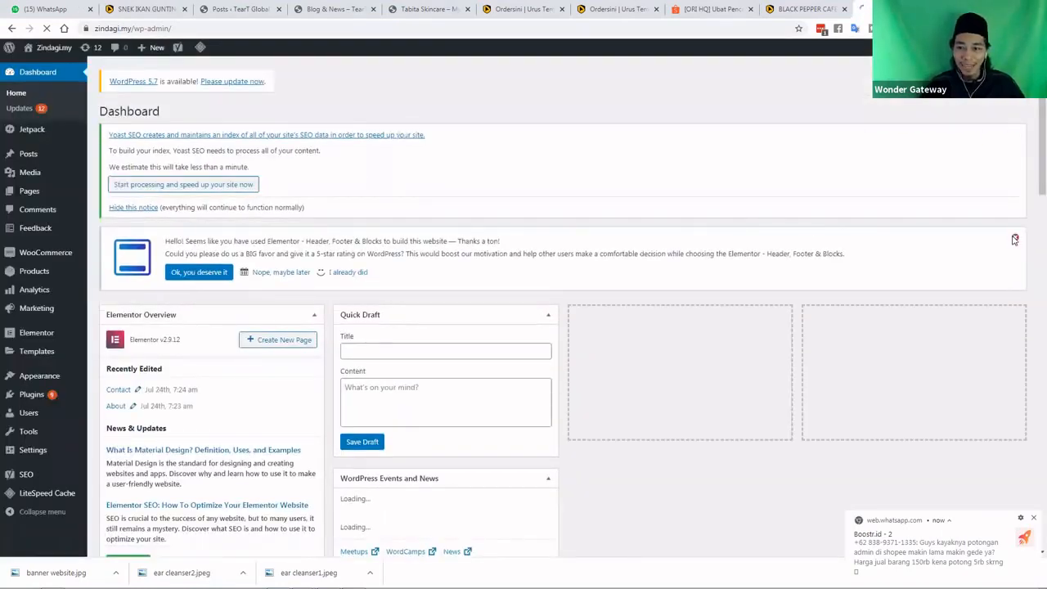
Dismiss the Elementor rating notice and bring up the link options for Visit Site
click(1015, 240)
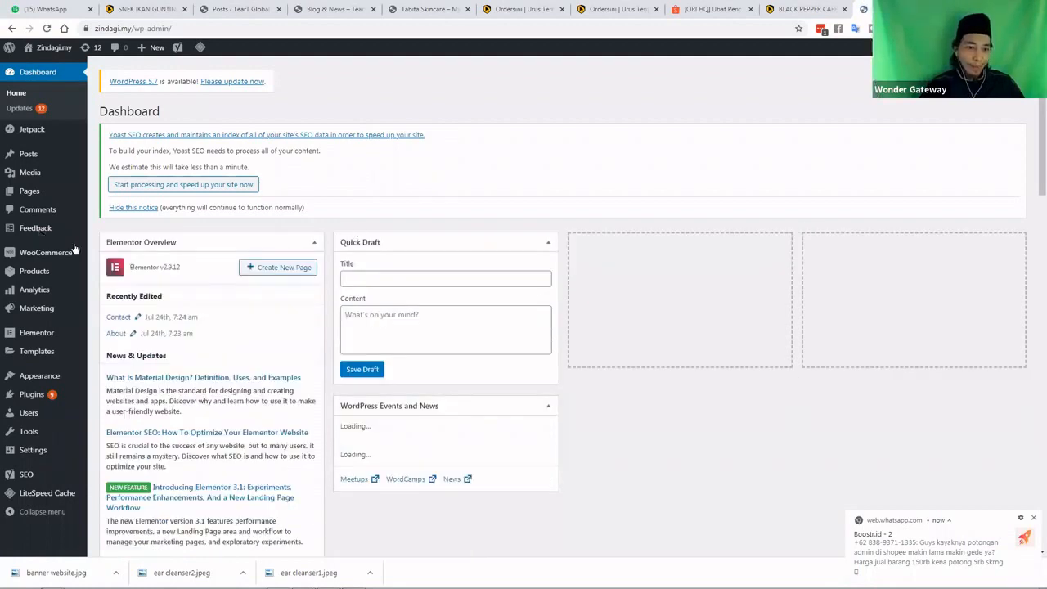
mouse_move(78, 250)
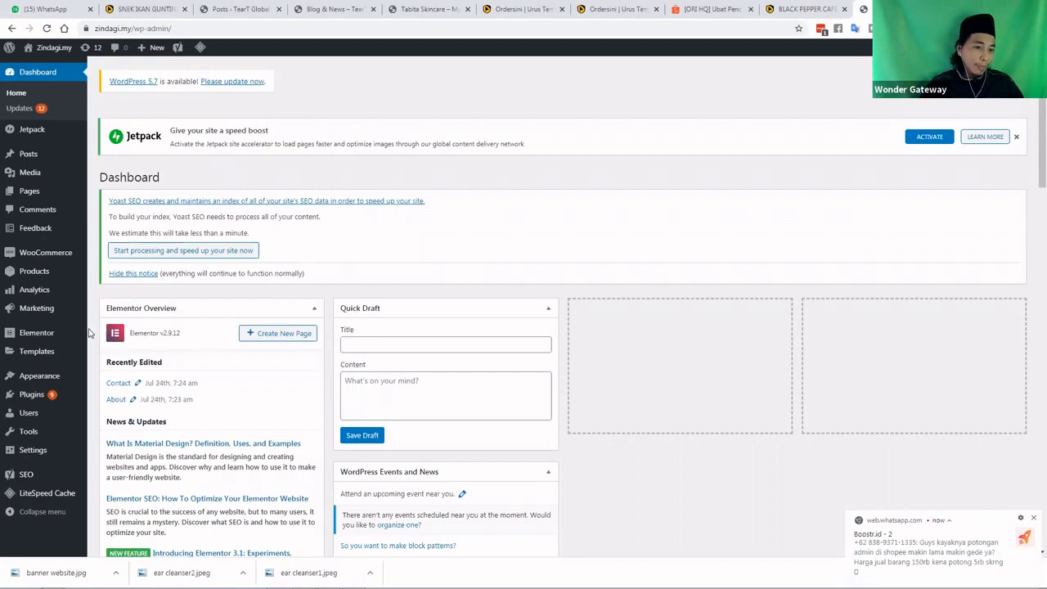
mouse_move(47, 399)
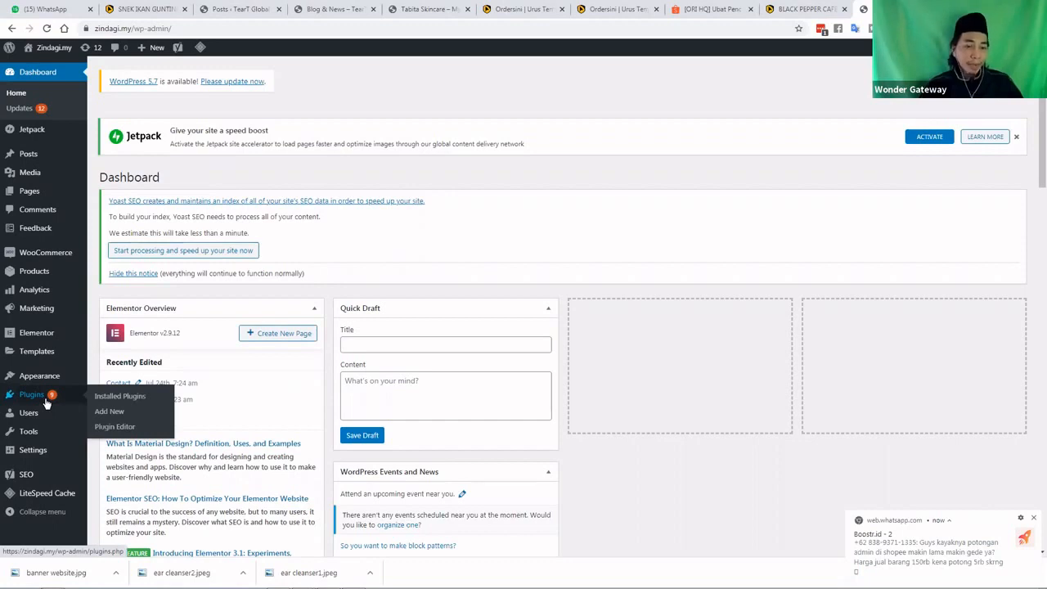
mouse_move(53, 382)
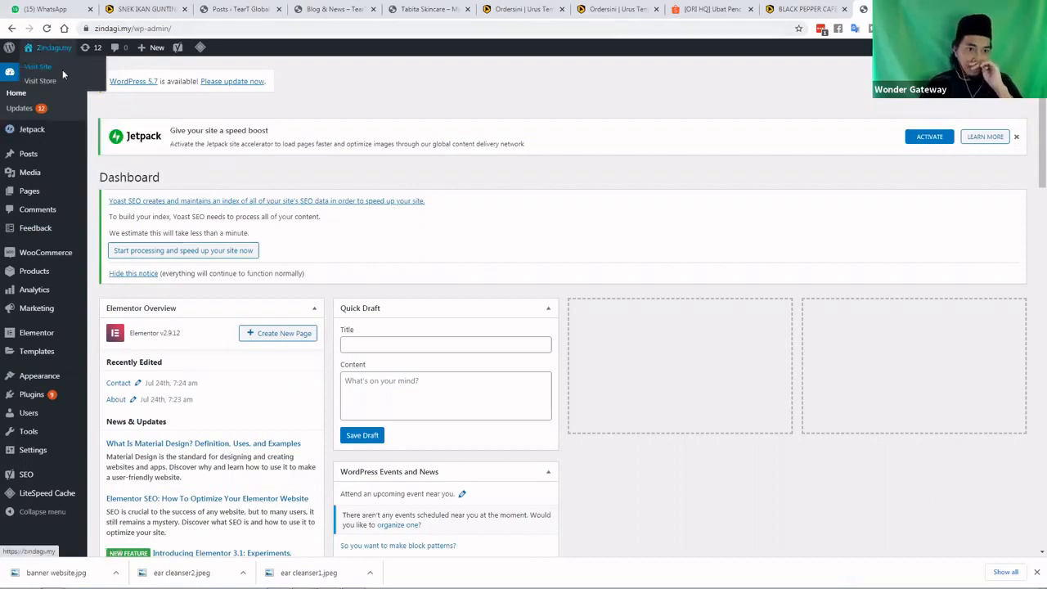
right_click(63, 75)
Open the live zindagi.my homepage in a new tab, scroll through it, then return to Dashboard
click(90, 81)
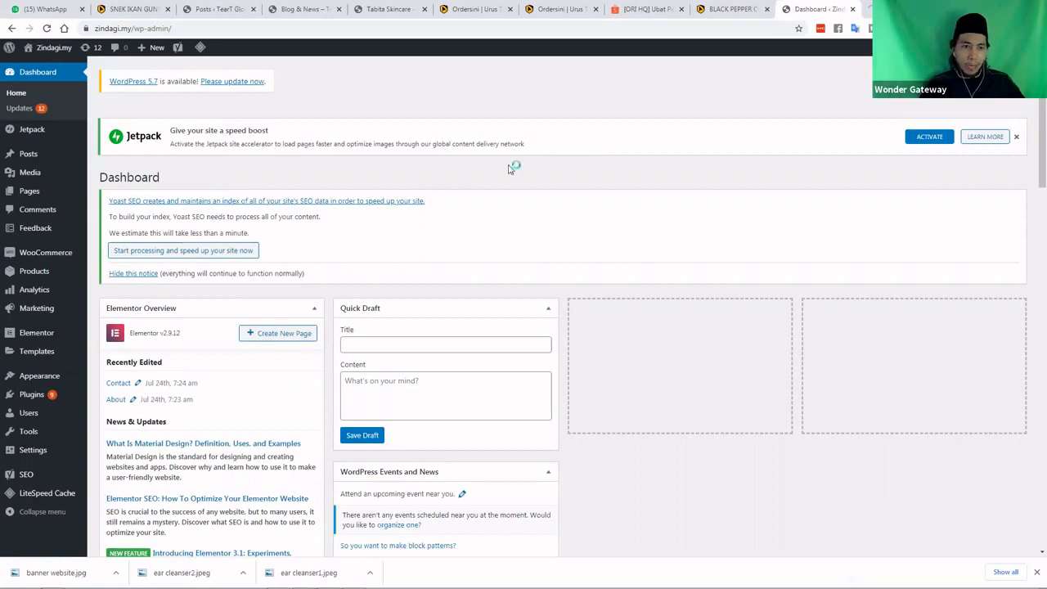
key(ctrl+Tab)
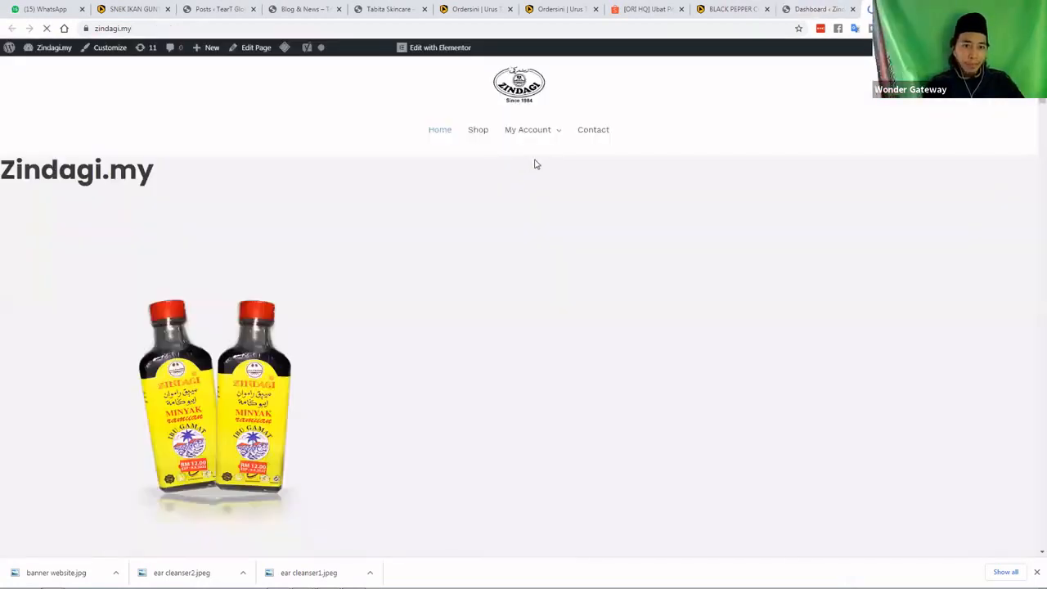
scroll(565, 187, down, 1)
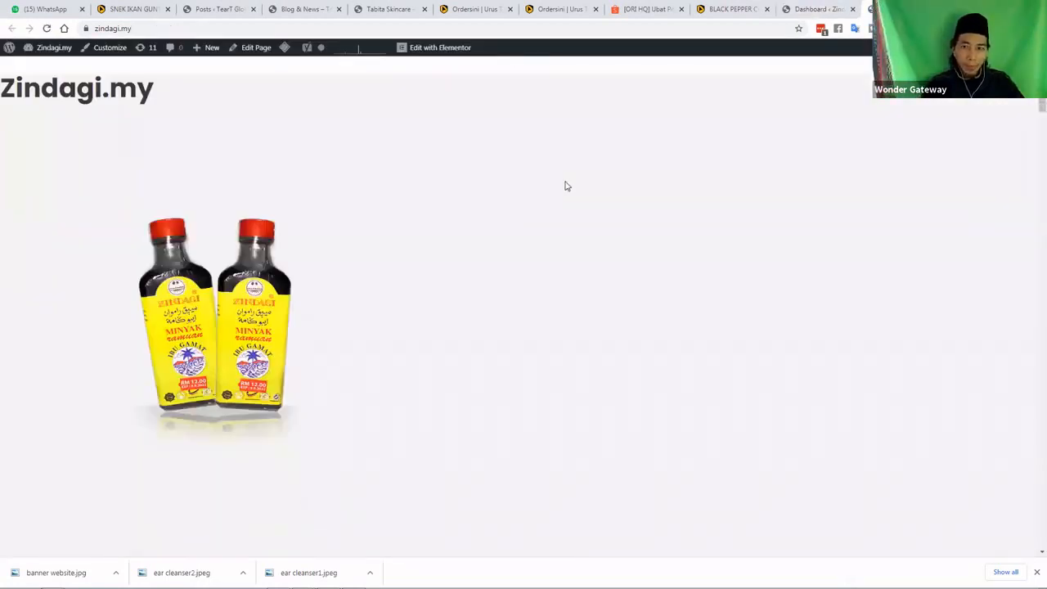
scroll(564, 186, down, 1)
scroll(565, 186, up, 2)
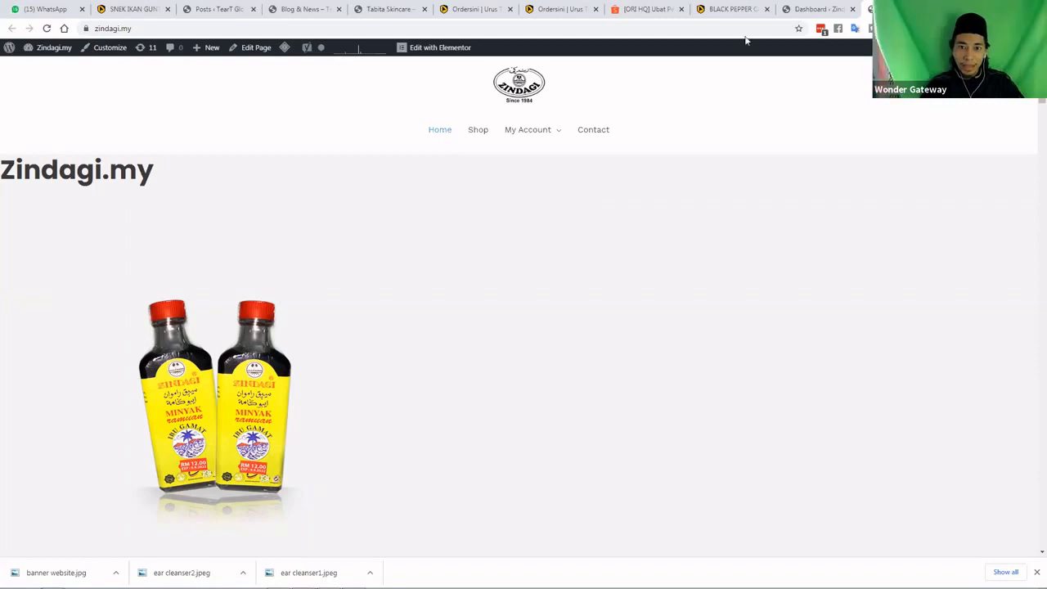
click(812, 9)
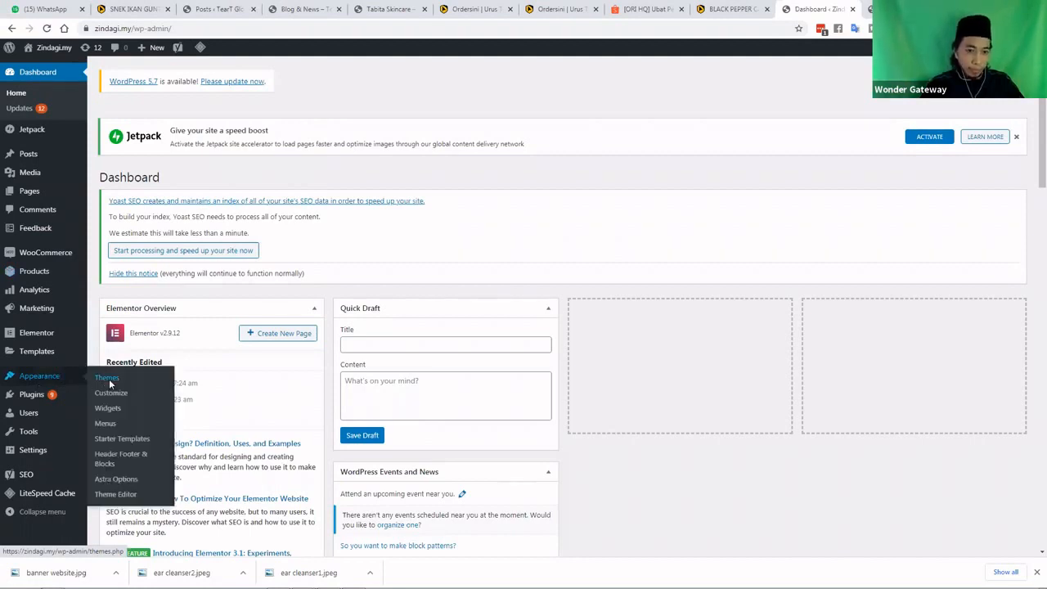
Update the Astra theme under Appearance > Themes, then go to Starter Templates
click(109, 383)
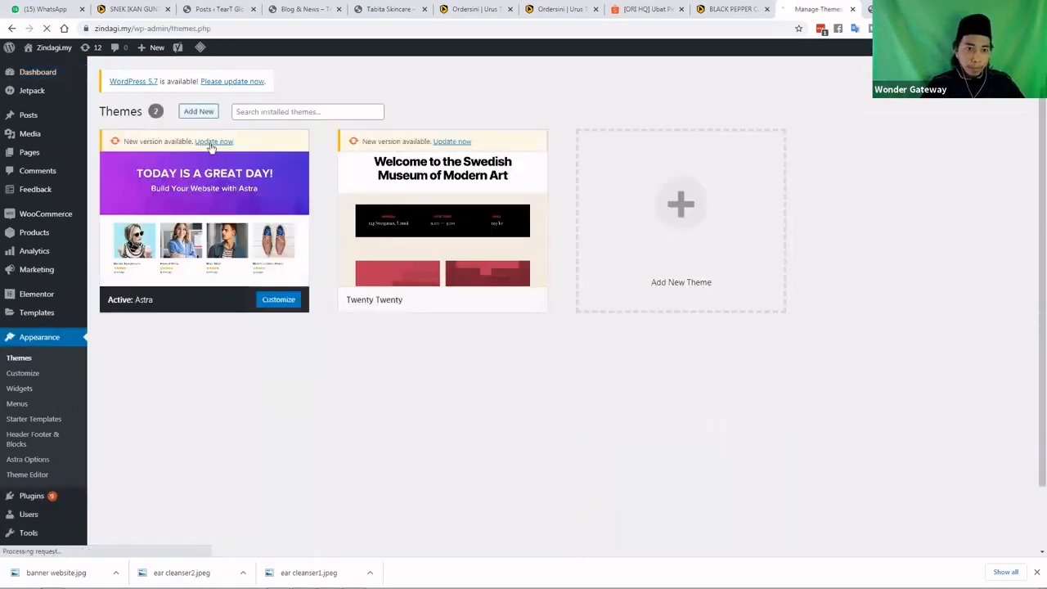
click(211, 142)
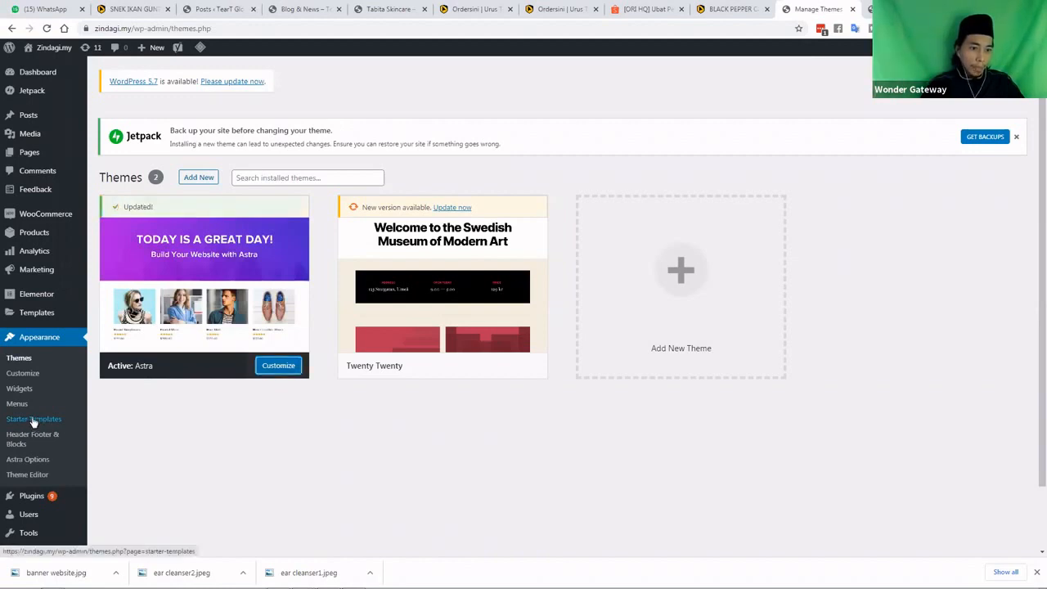
click(33, 420)
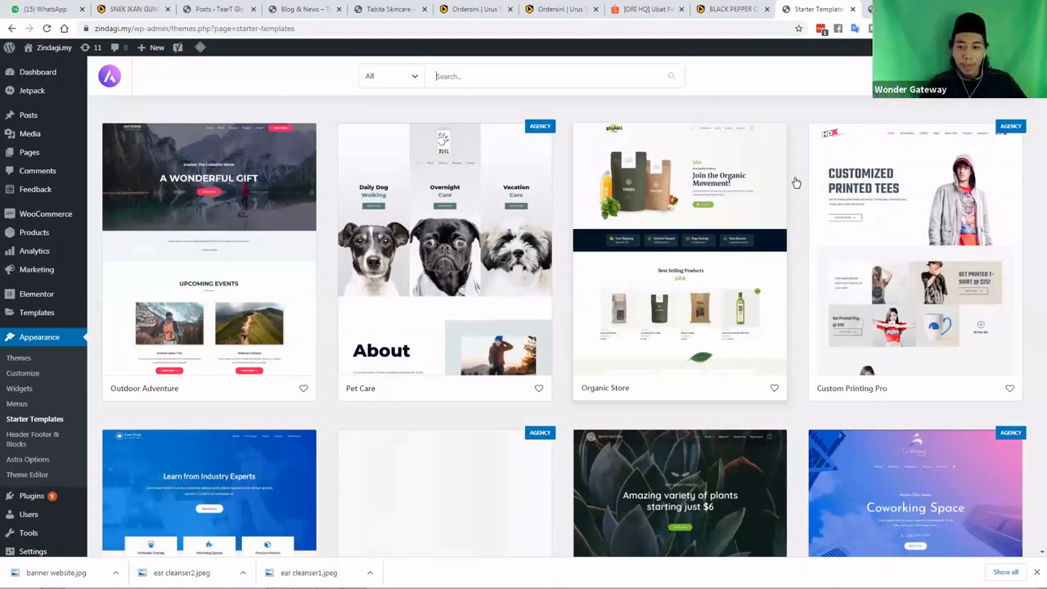
Browse the Starter Templates gallery and open the Brandstore template's detail view
scroll(793, 185, down, 4)
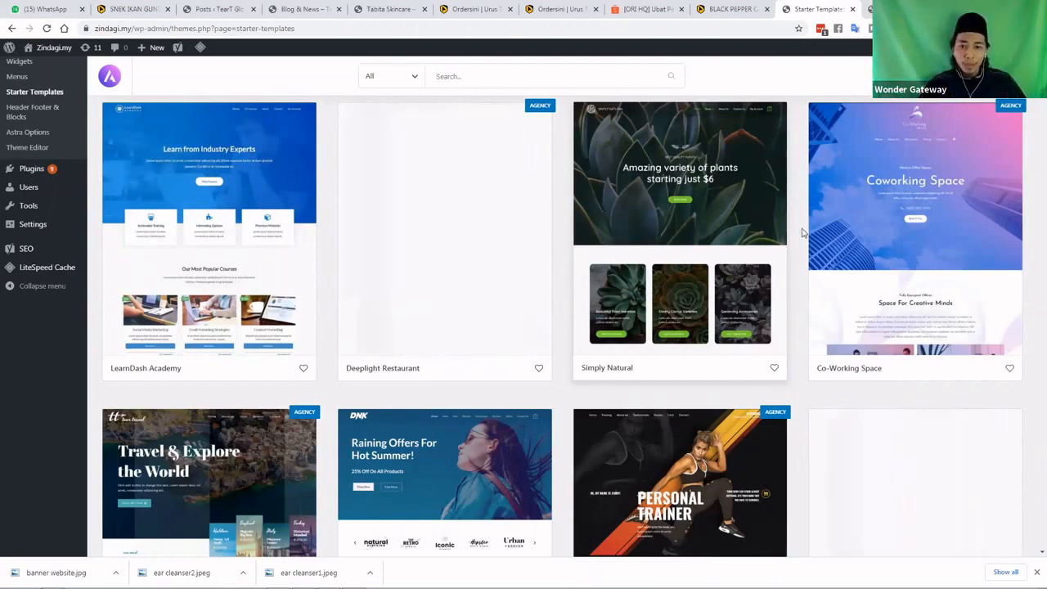
scroll(802, 234, down, 4)
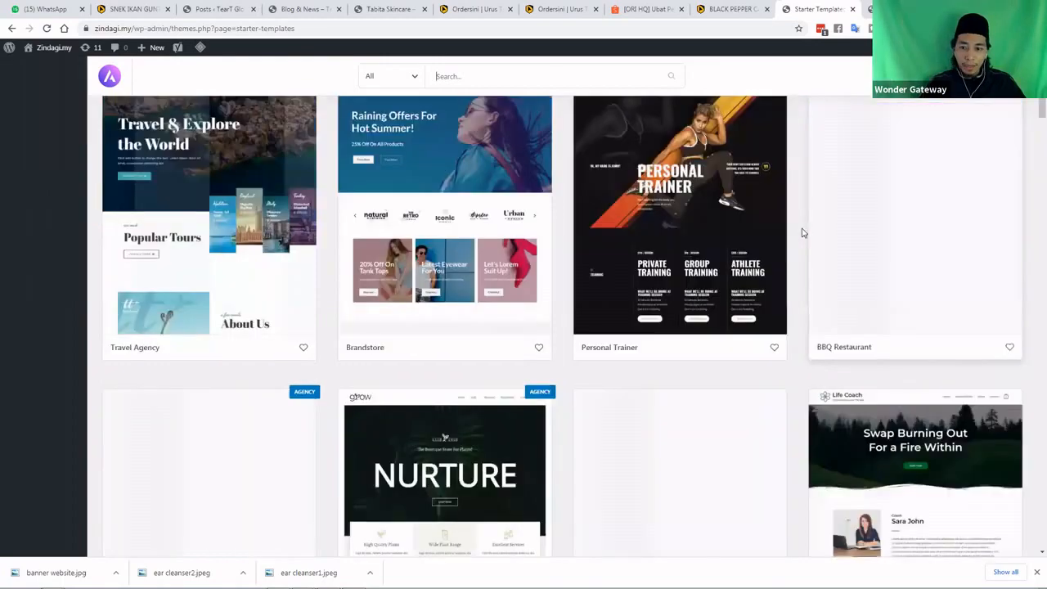
scroll(802, 233, down, 2)
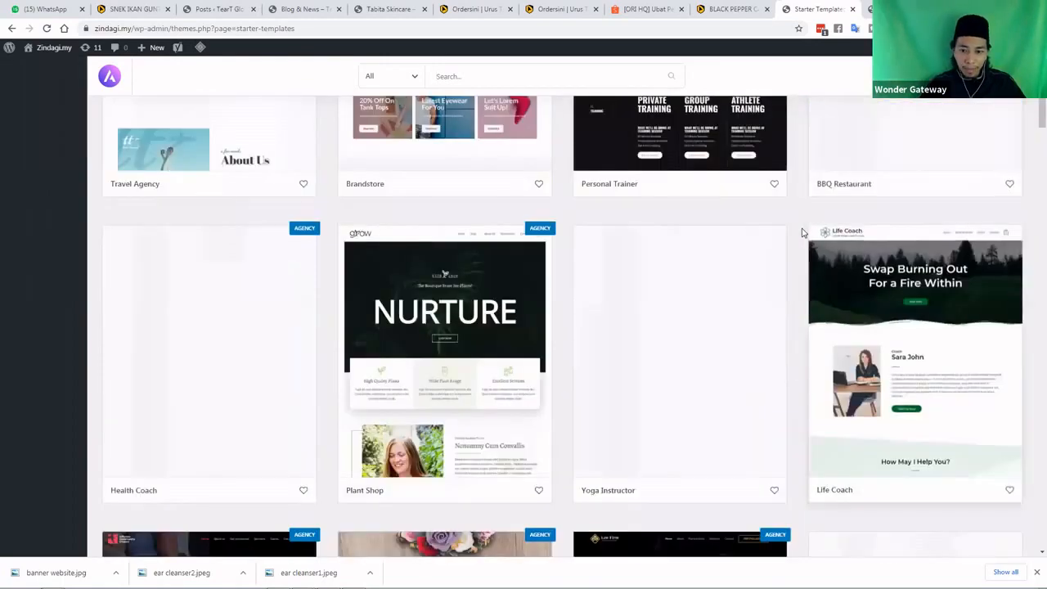
scroll(802, 233, down, 4)
scroll(802, 234, down, 3)
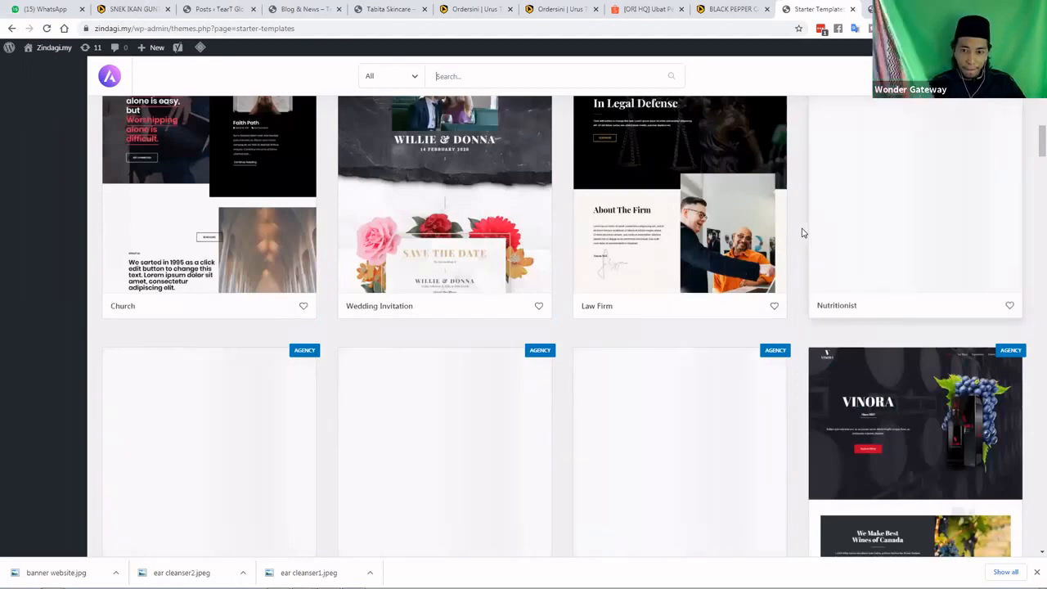
scroll(802, 233, up, 2)
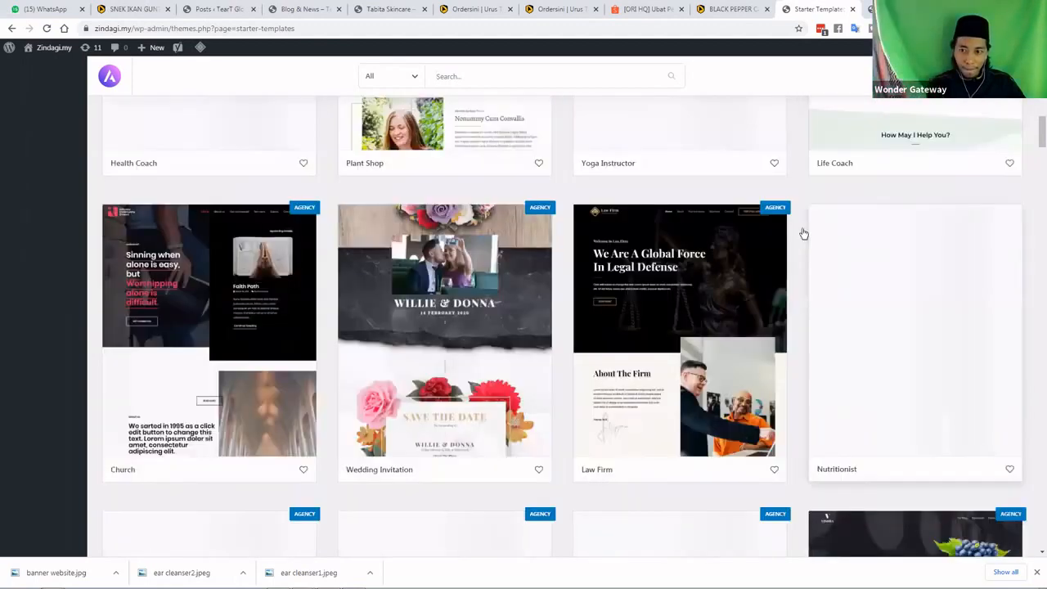
scroll(802, 234, up, 5)
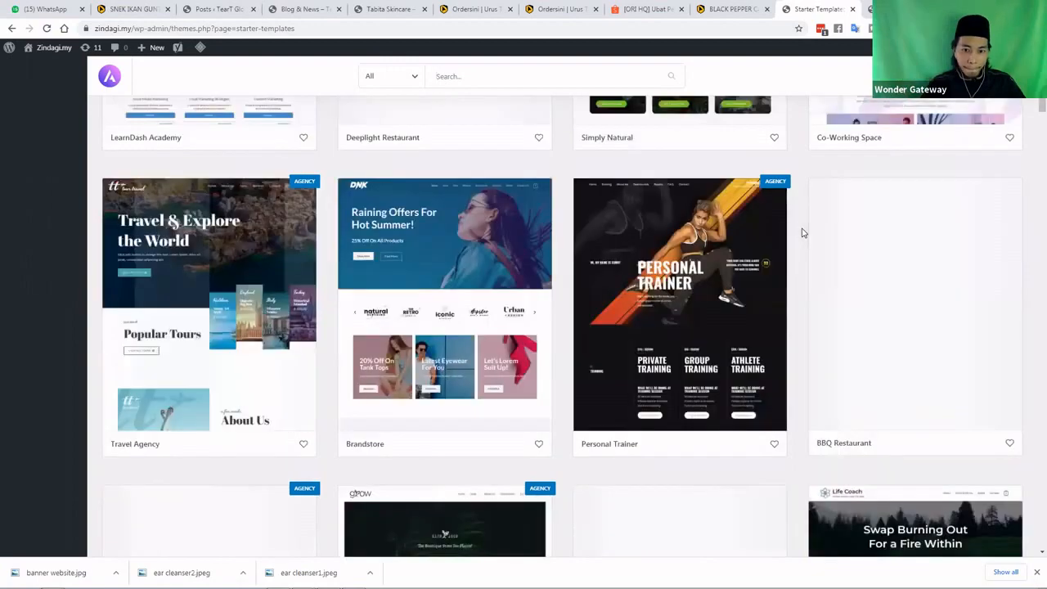
scroll(802, 233, up, 2)
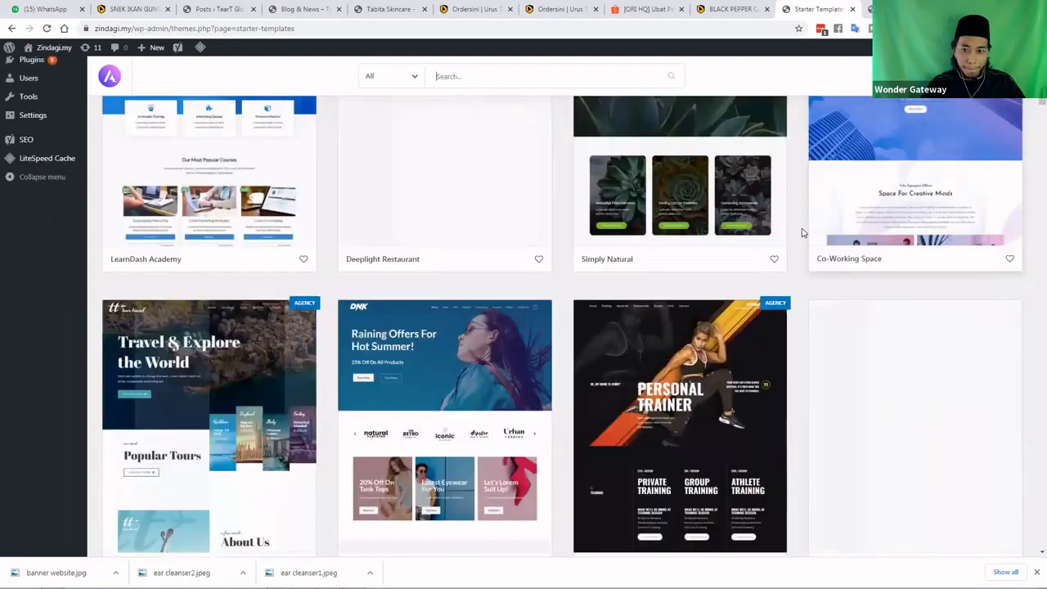
scroll(802, 233, up, 5)
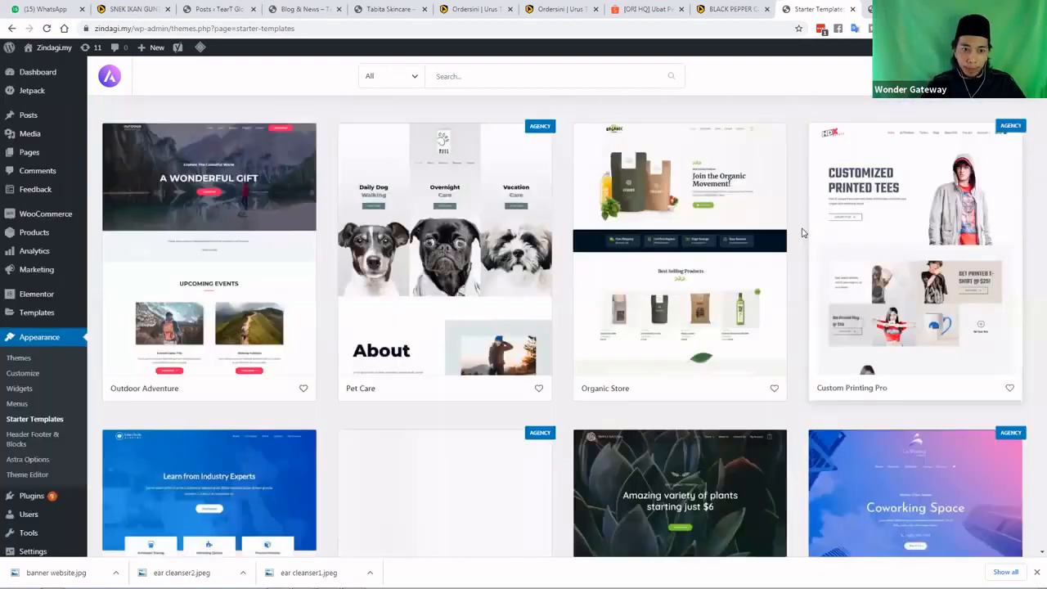
scroll(802, 234, down, 5)
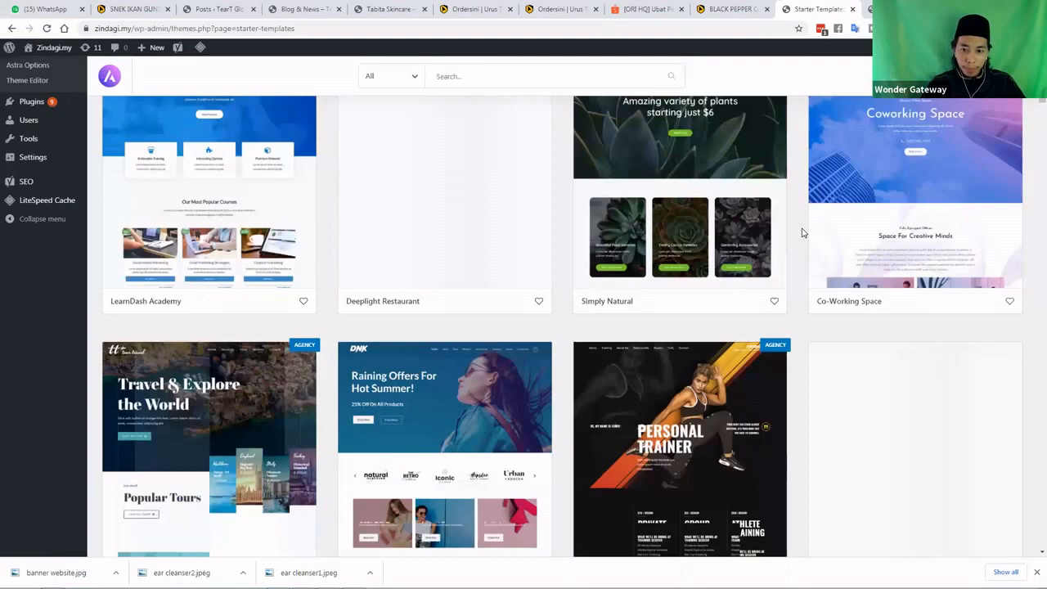
scroll(802, 233, down, 6)
scroll(802, 234, down, 2)
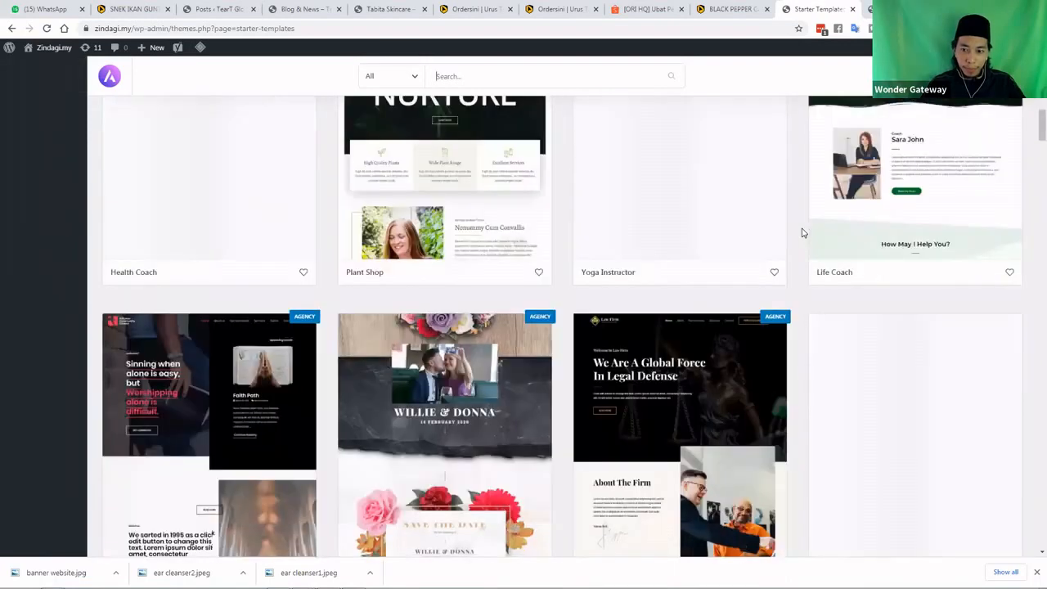
scroll(802, 233, down, 5)
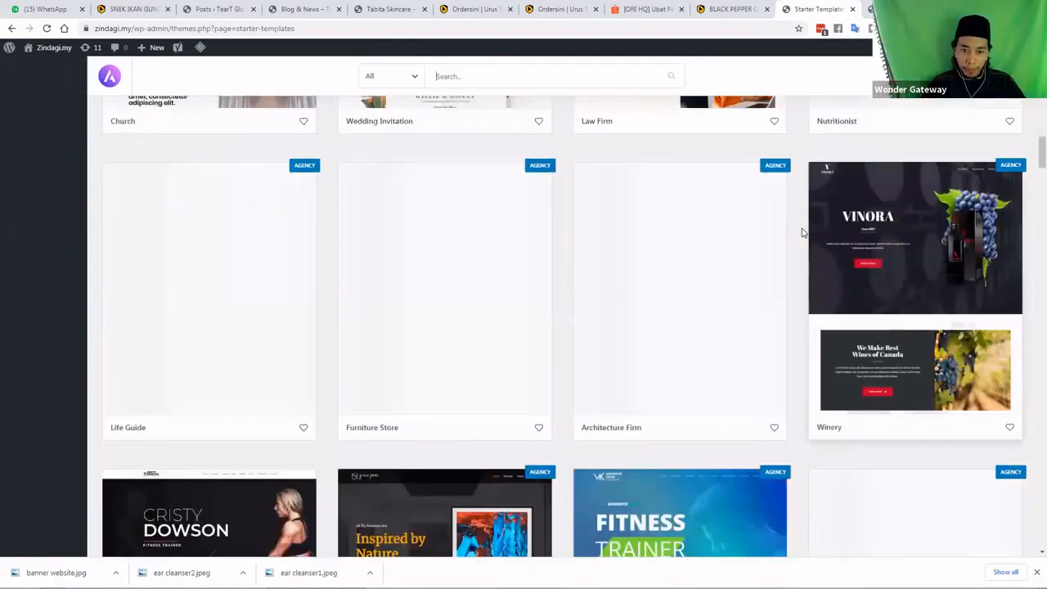
scroll(801, 234, down, 2)
scroll(802, 234, down, 3)
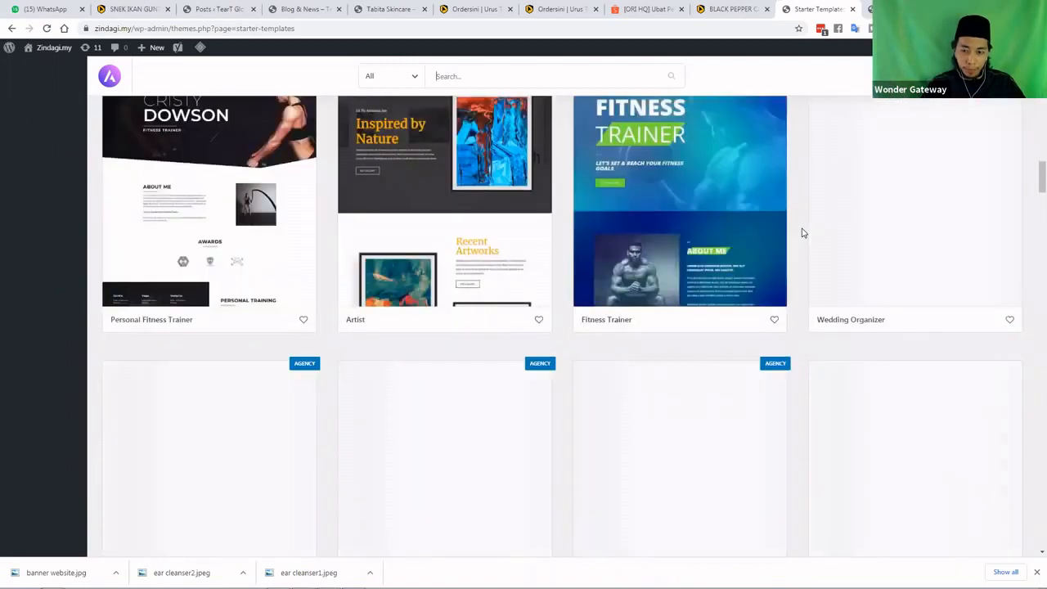
scroll(802, 233, down, 1)
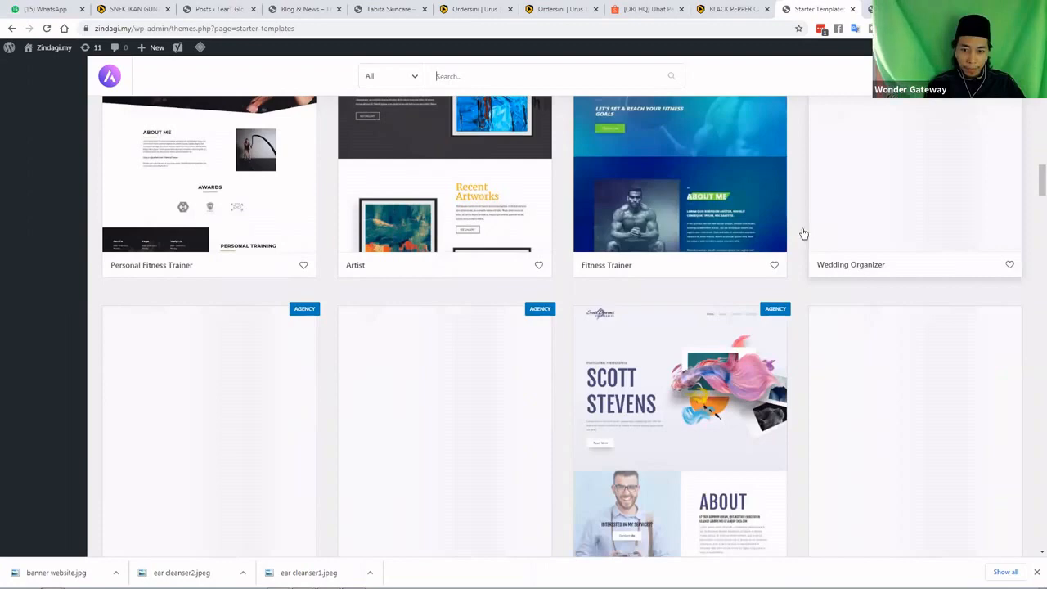
scroll(802, 233, down, 3)
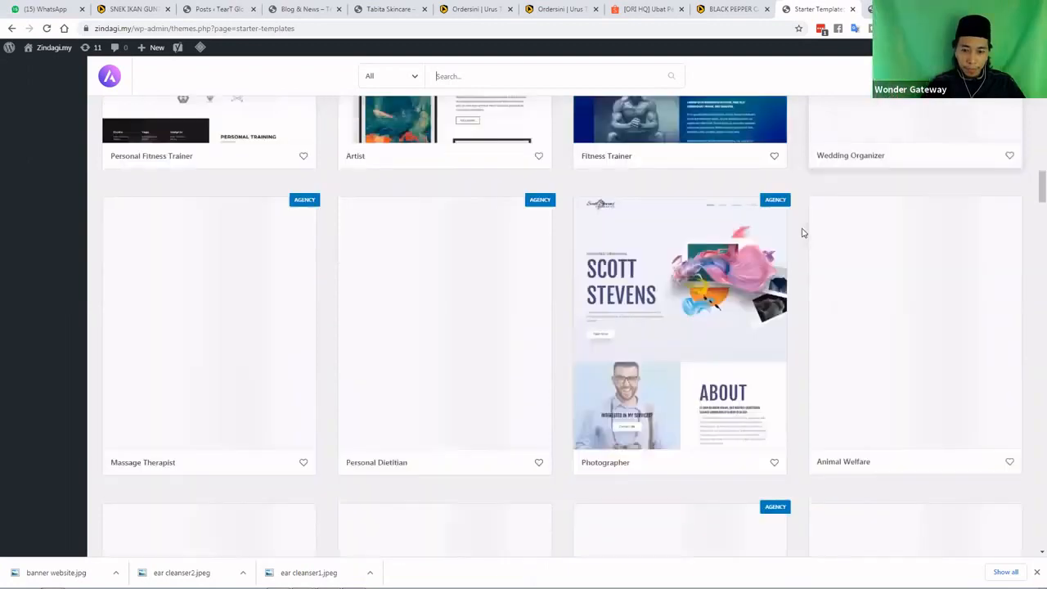
scroll(802, 233, down, 1)
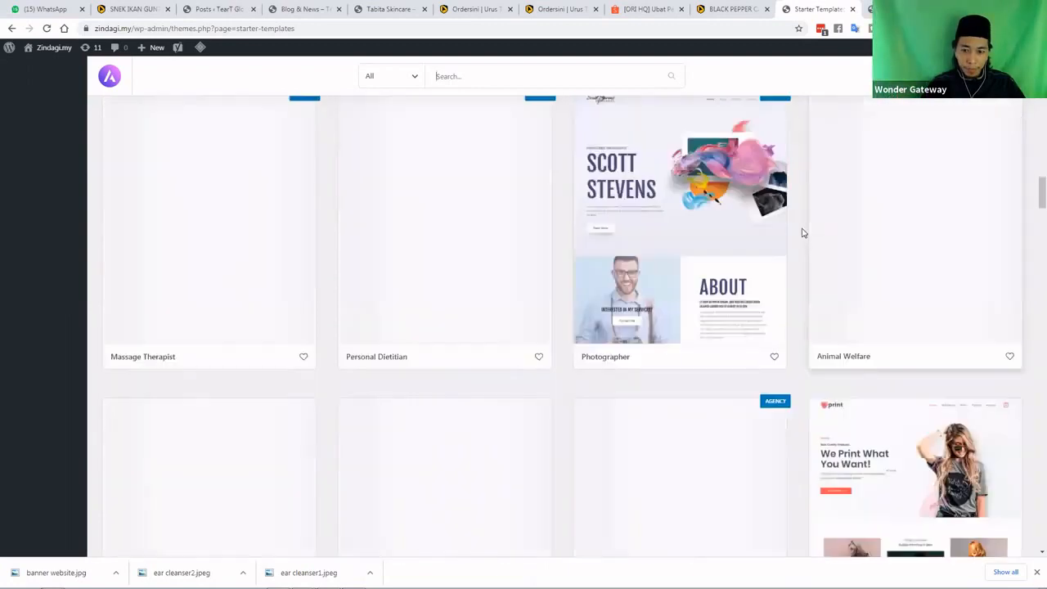
scroll(870, 231, down, 5)
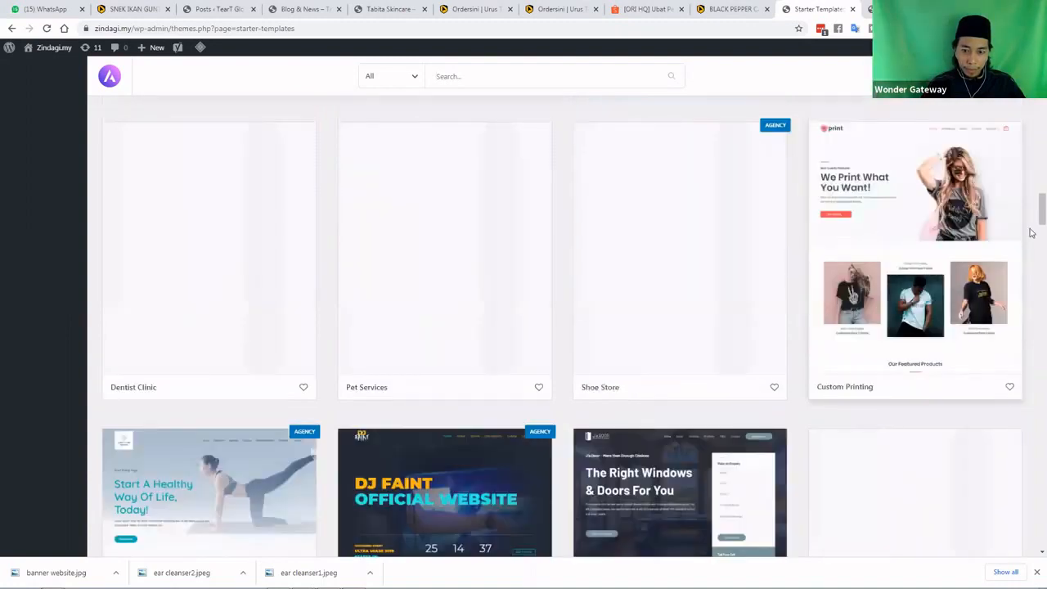
scroll(1031, 233, down, 3)
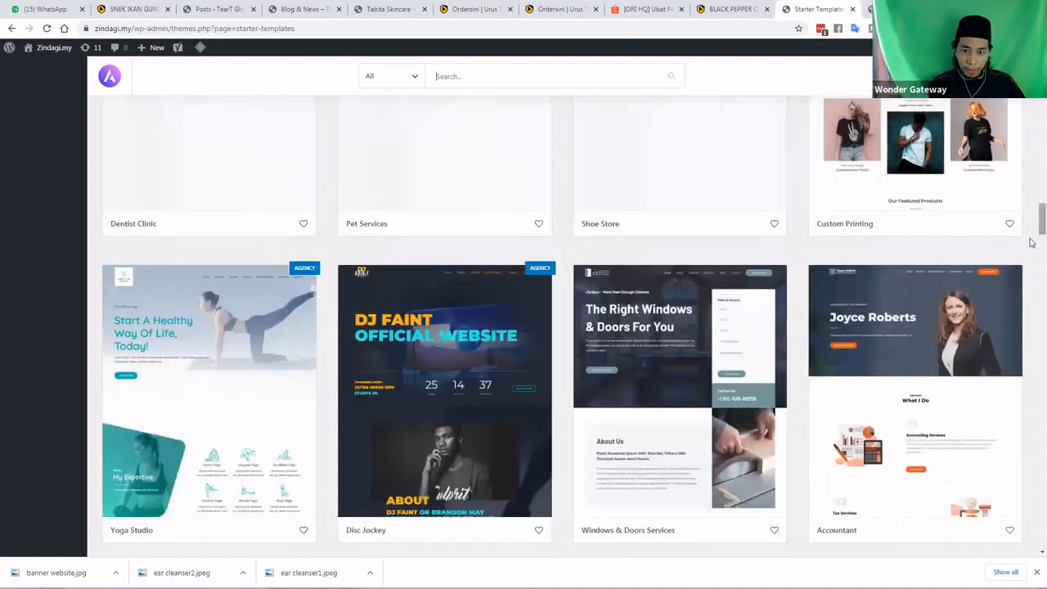
scroll(1032, 242, down, 4)
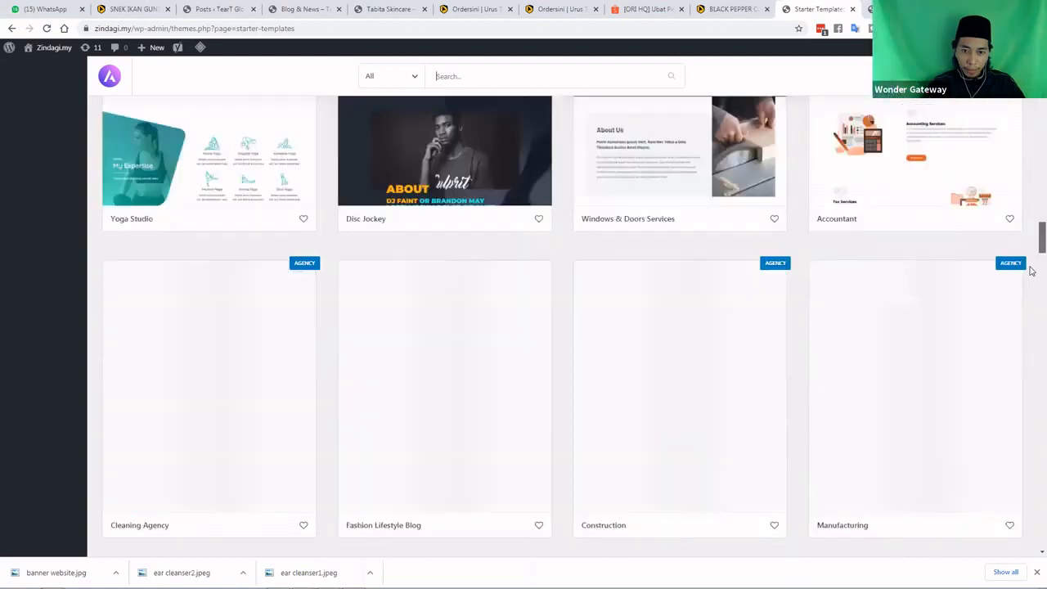
scroll(1030, 292, down, 5)
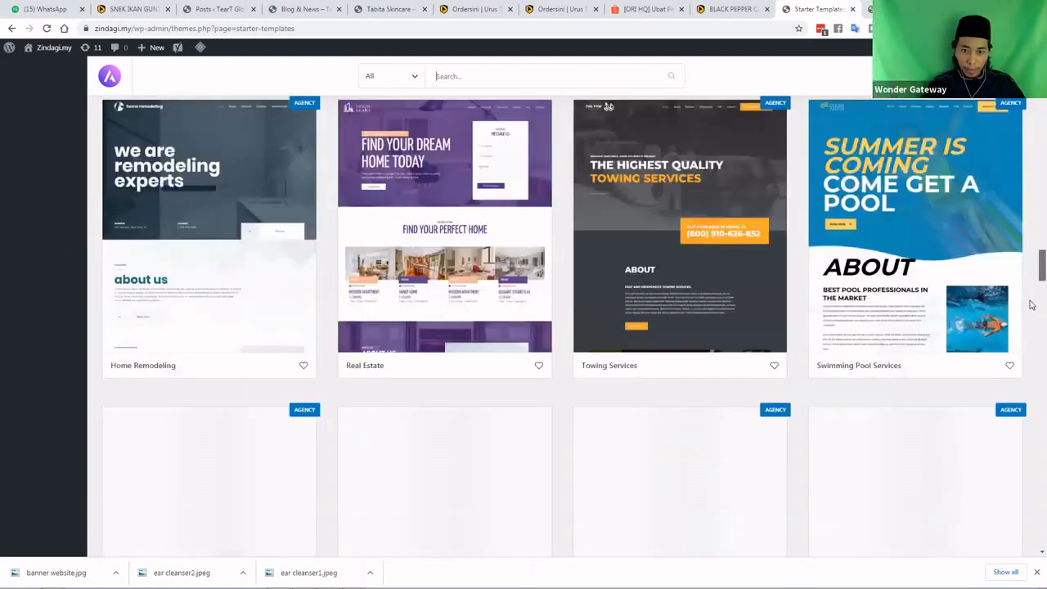
scroll(1031, 311, down, 7)
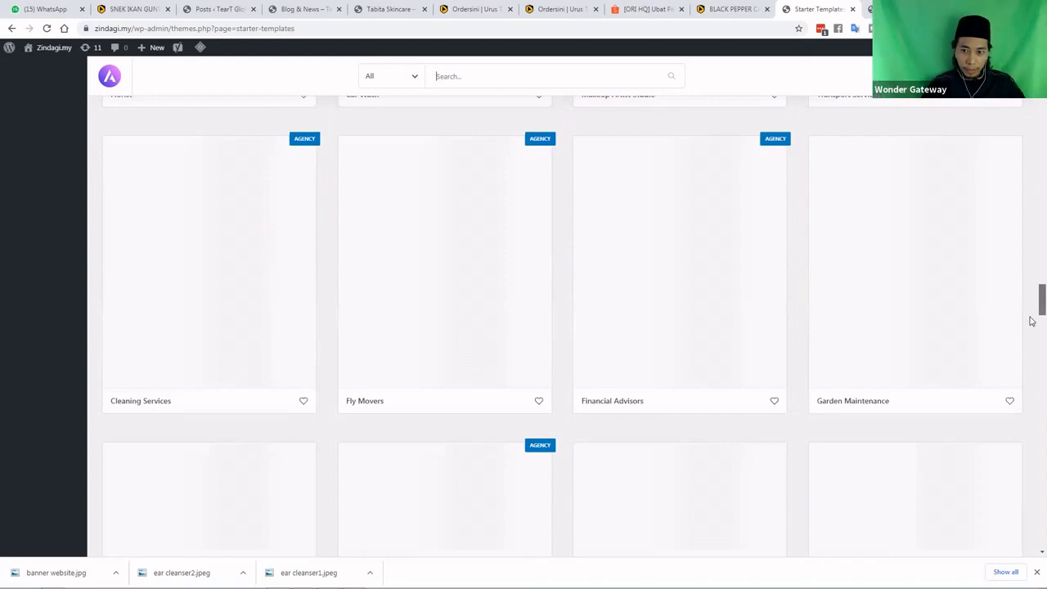
scroll(1032, 321, down, 4)
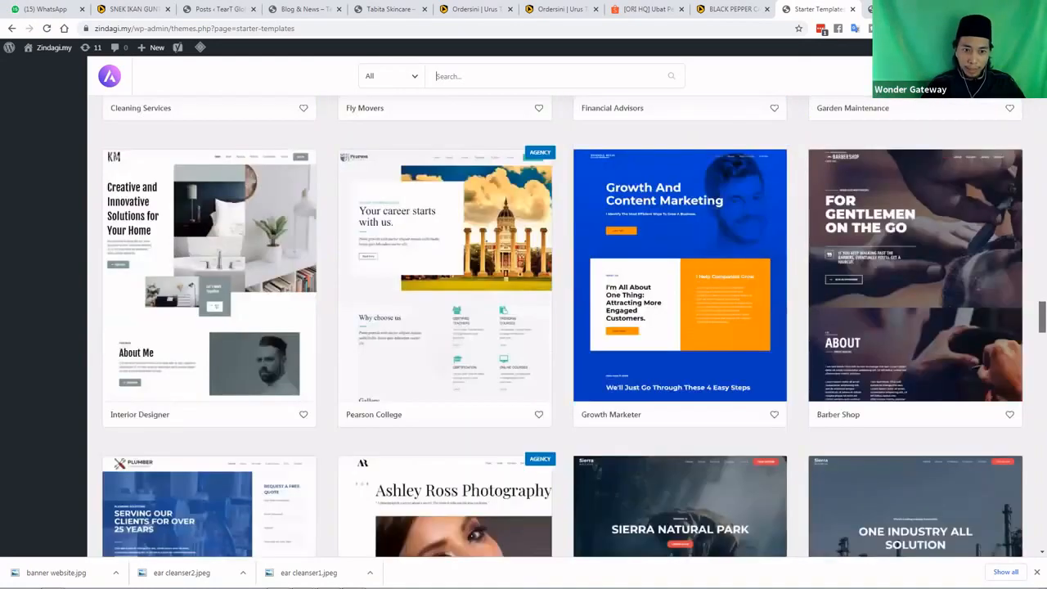
scroll(1032, 321, down, 8)
scroll(1032, 321, down, 2)
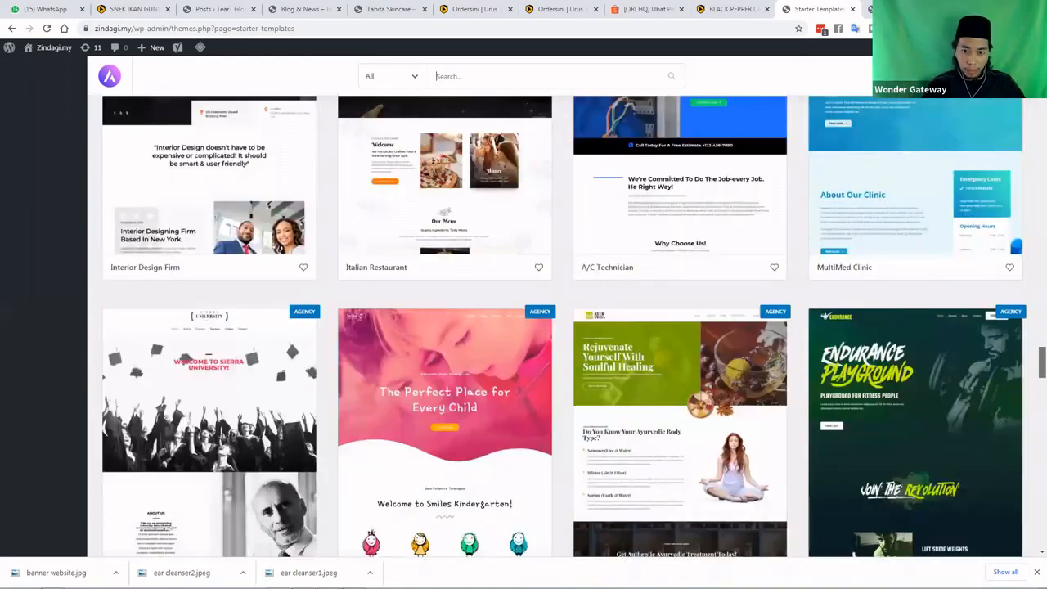
scroll(1032, 321, down, 5)
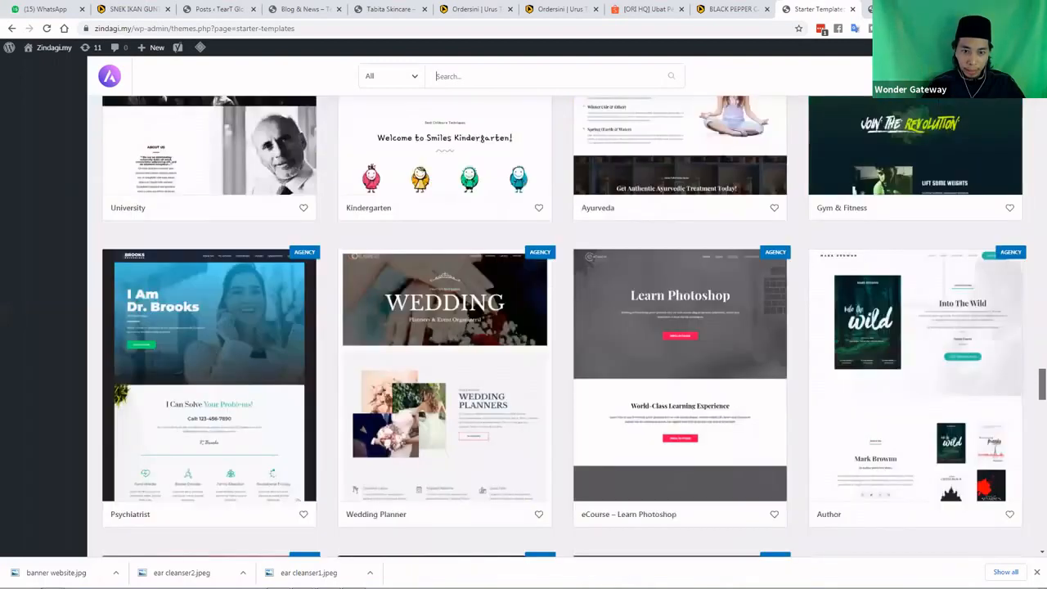
scroll(1032, 320, down, 3)
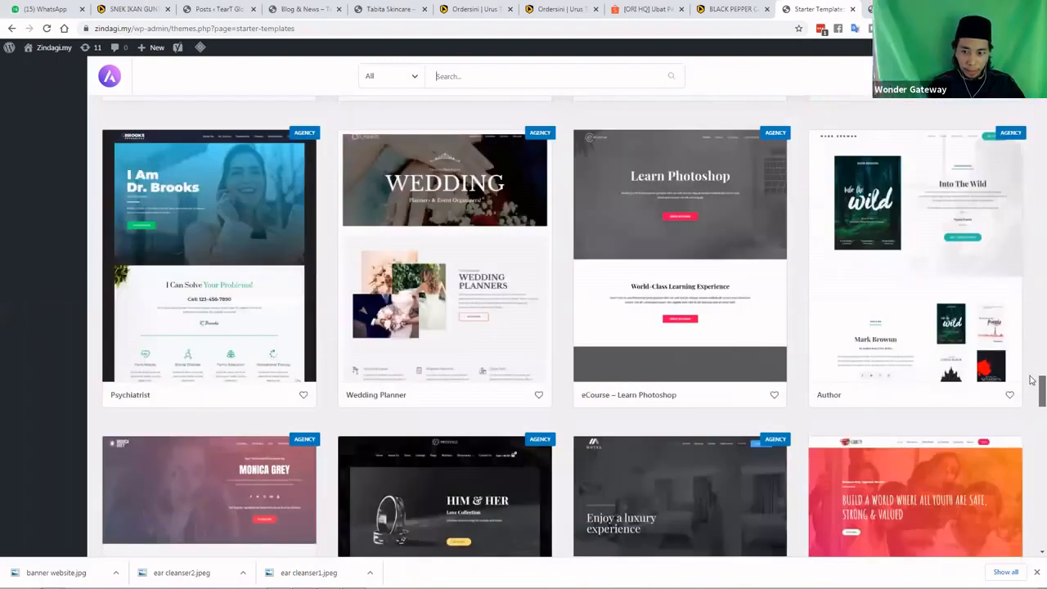
scroll(1033, 384, up, 1)
scroll(1032, 423, down, 5)
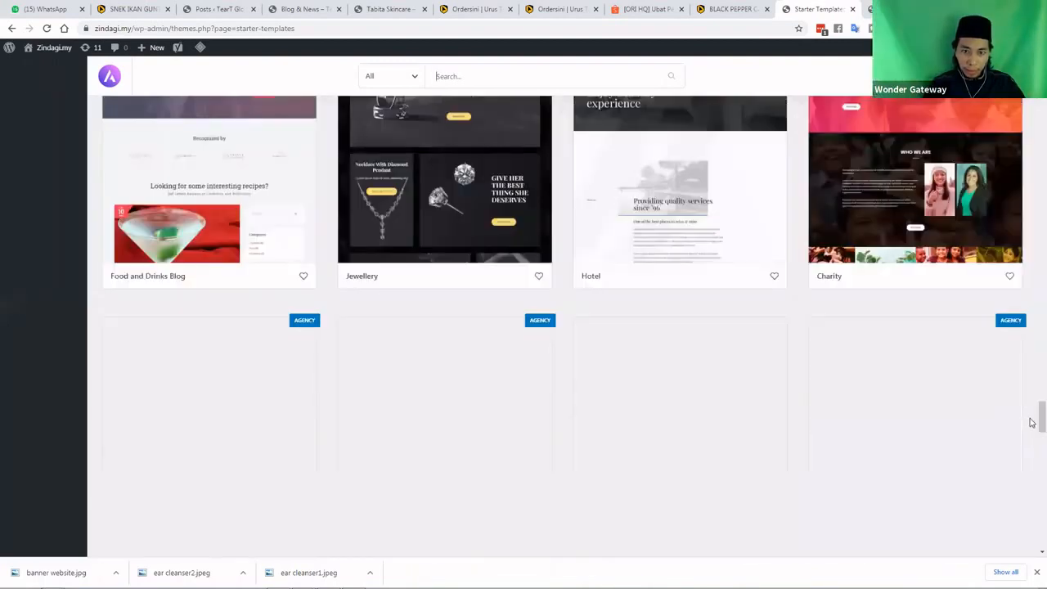
scroll(1031, 457, down, 9)
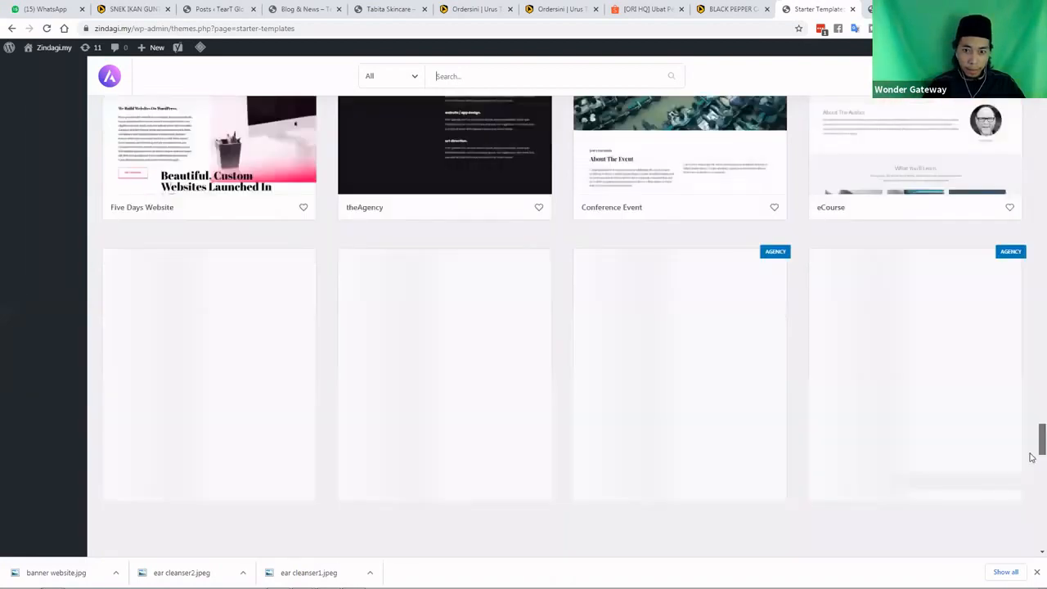
scroll(1032, 475, down, 1)
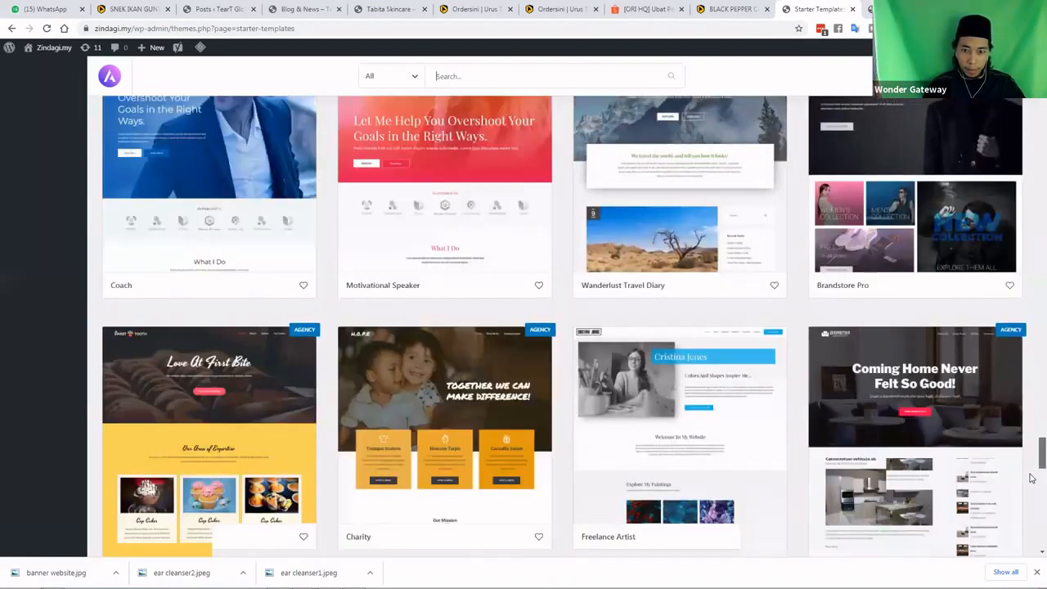
scroll(1032, 491, down, 10)
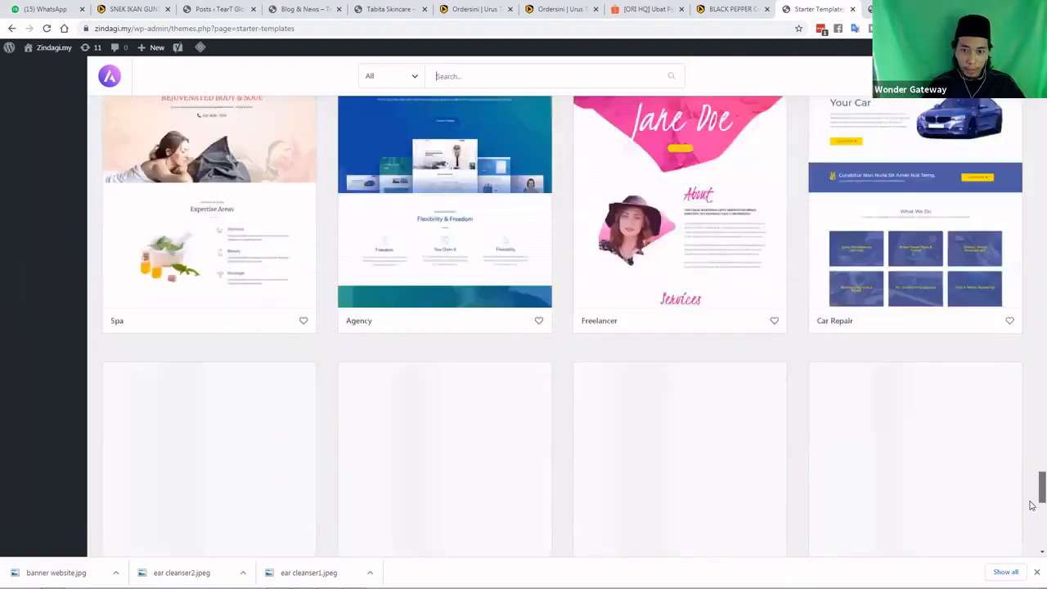
scroll(1031, 522, down, 3)
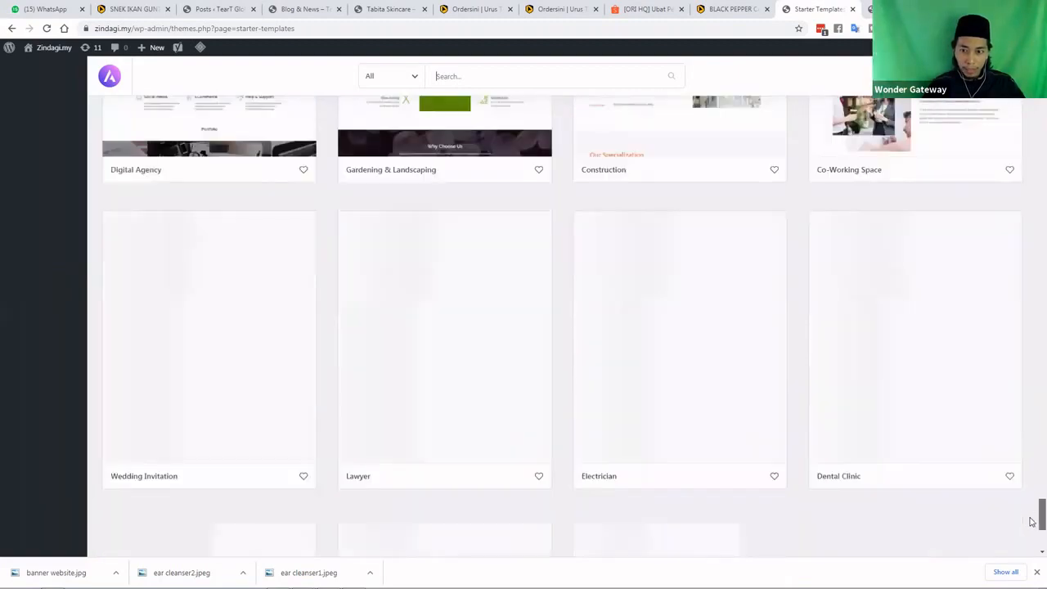
scroll(1032, 530, down, 1)
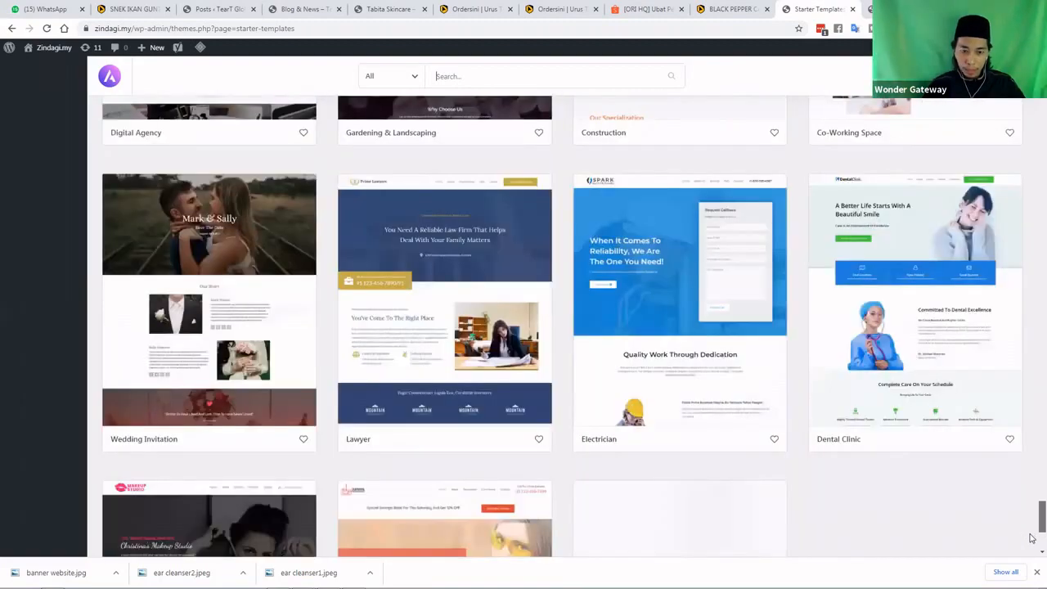
scroll(1032, 537, down, 3)
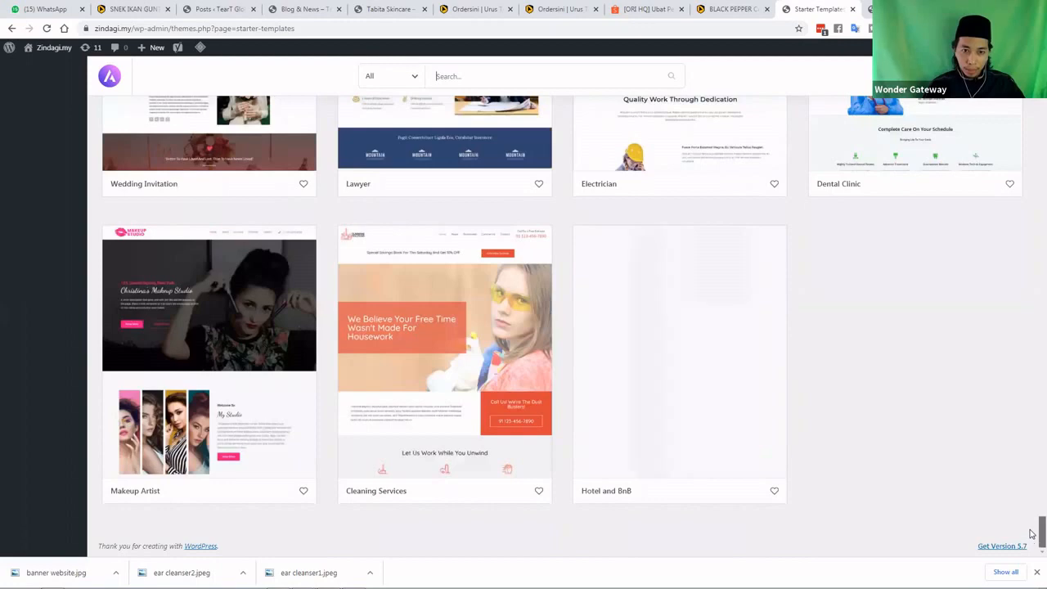
scroll(1032, 536, up, 1)
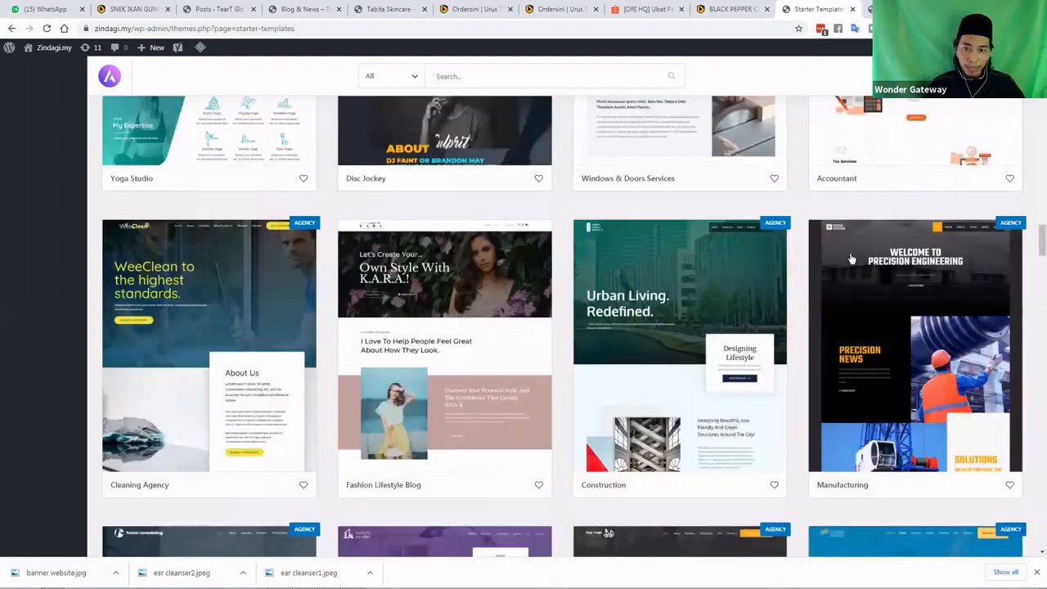
scroll(807, 268, up, 11)
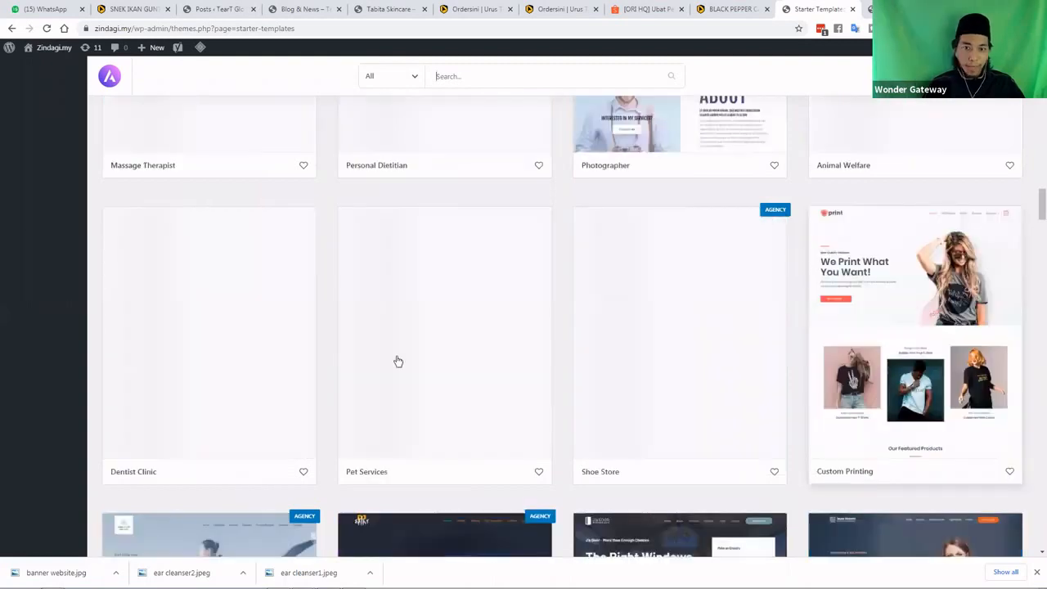
scroll(398, 360, down, 10)
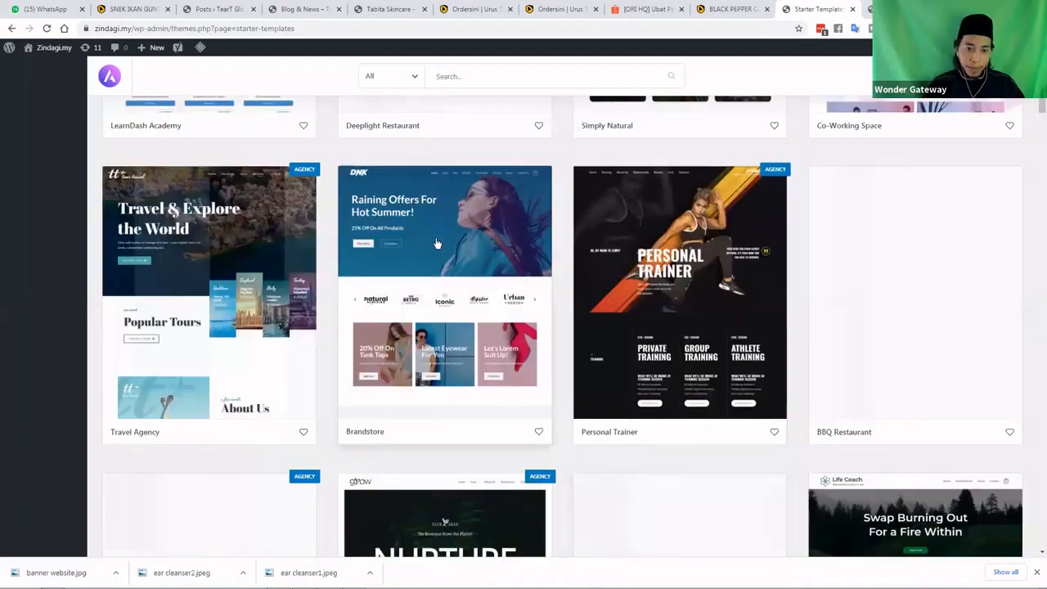
click(440, 256)
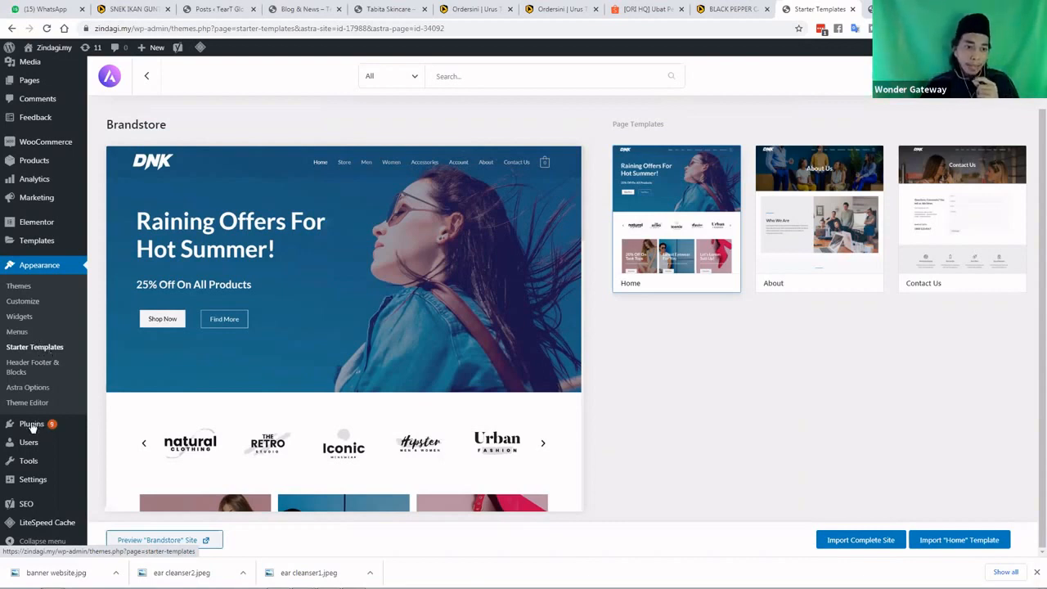
mouse_move(40, 429)
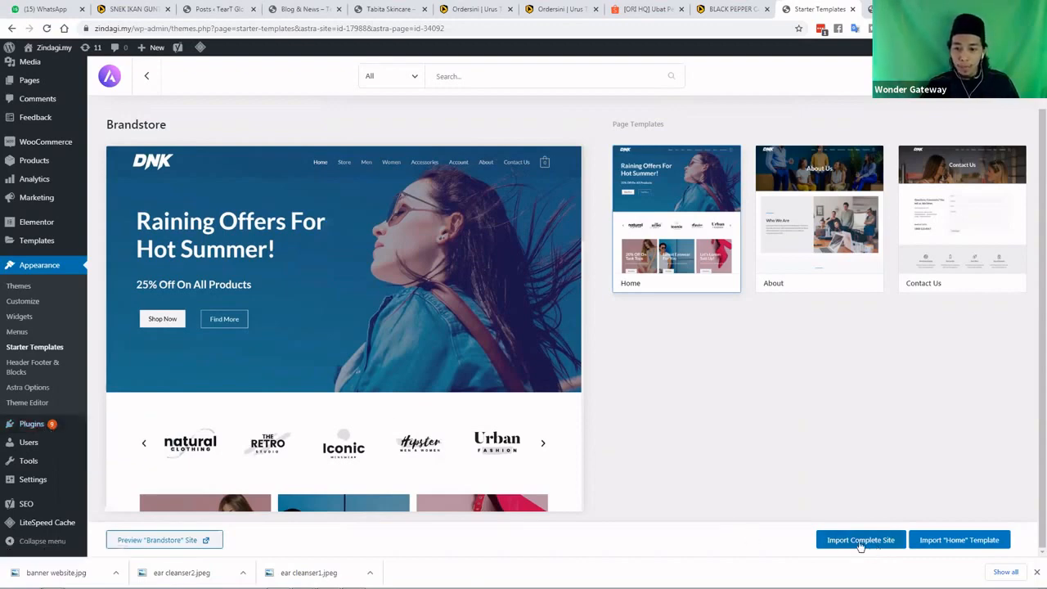
Import the complete Brandstore site, updating the required plugin before confirming Import
click(863, 544)
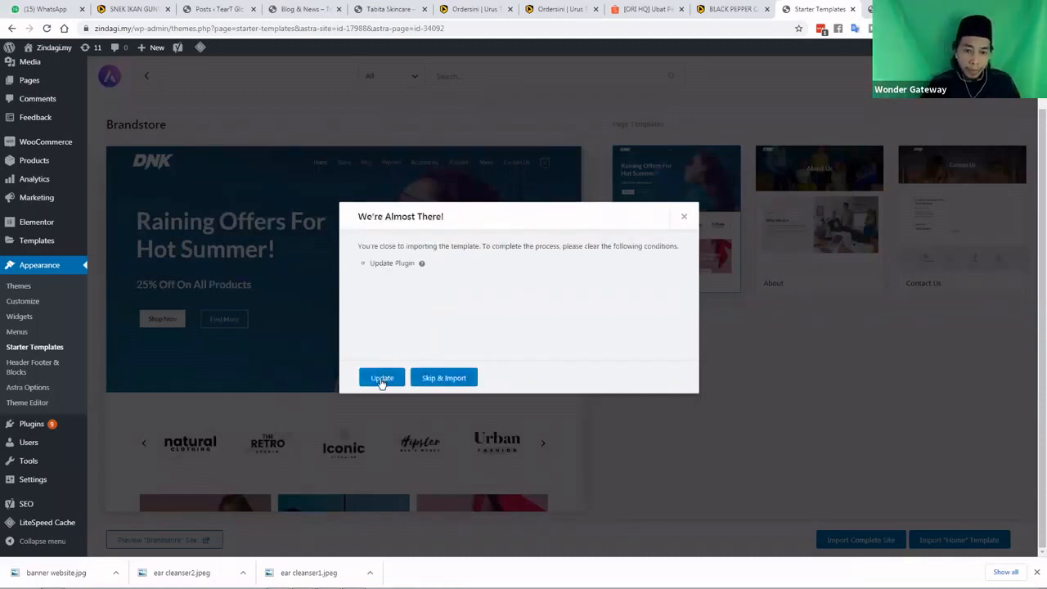
click(437, 378)
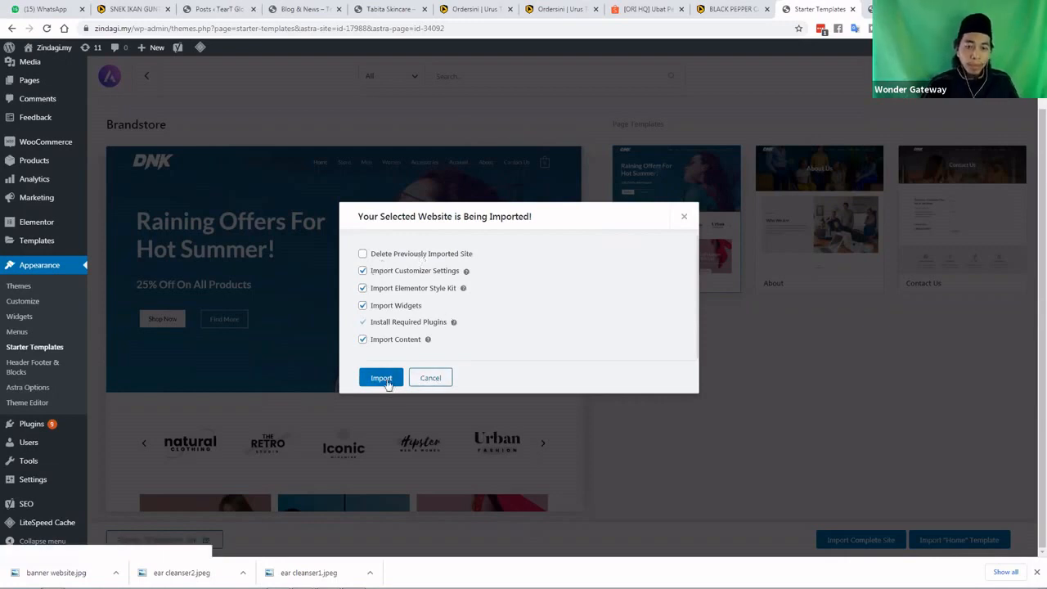
click(382, 379)
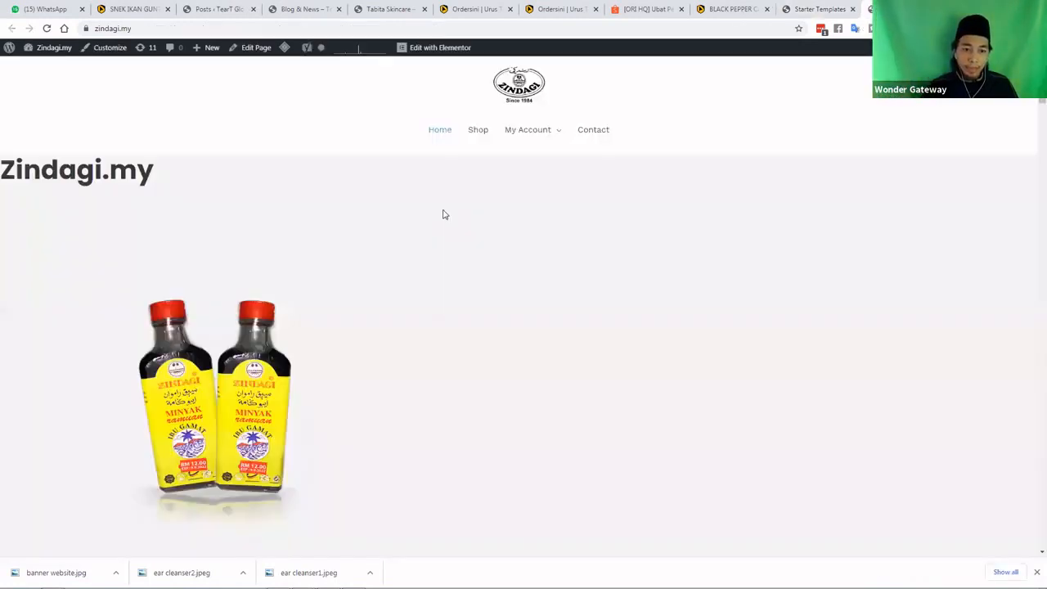
Scroll through the current zindagi.my homepage, then return to the Starter Templates tab
scroll(443, 213, down, 1)
scroll(391, 211, down, 5)
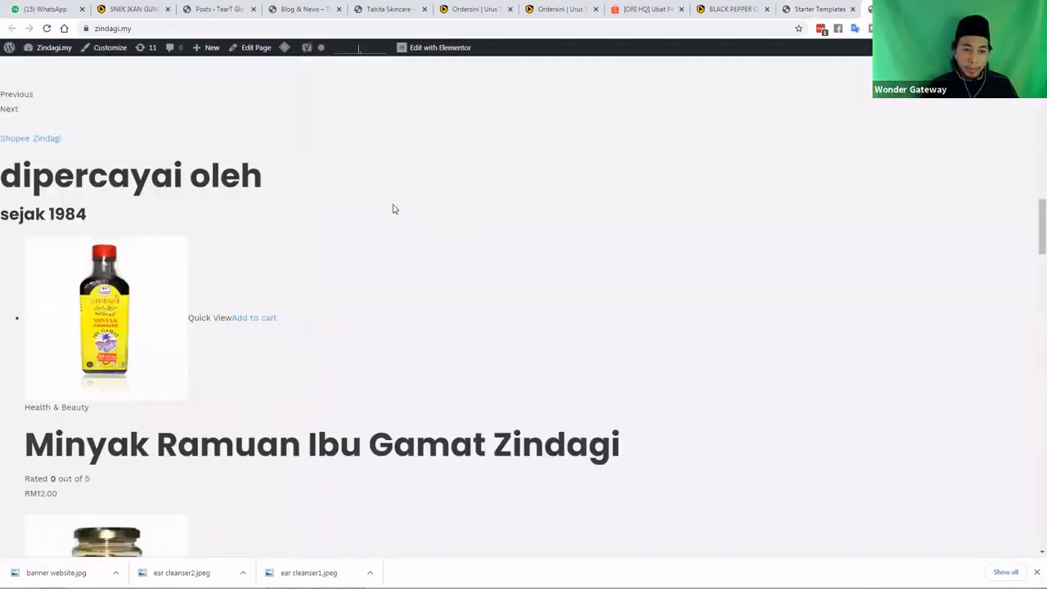
scroll(382, 217, down, 9)
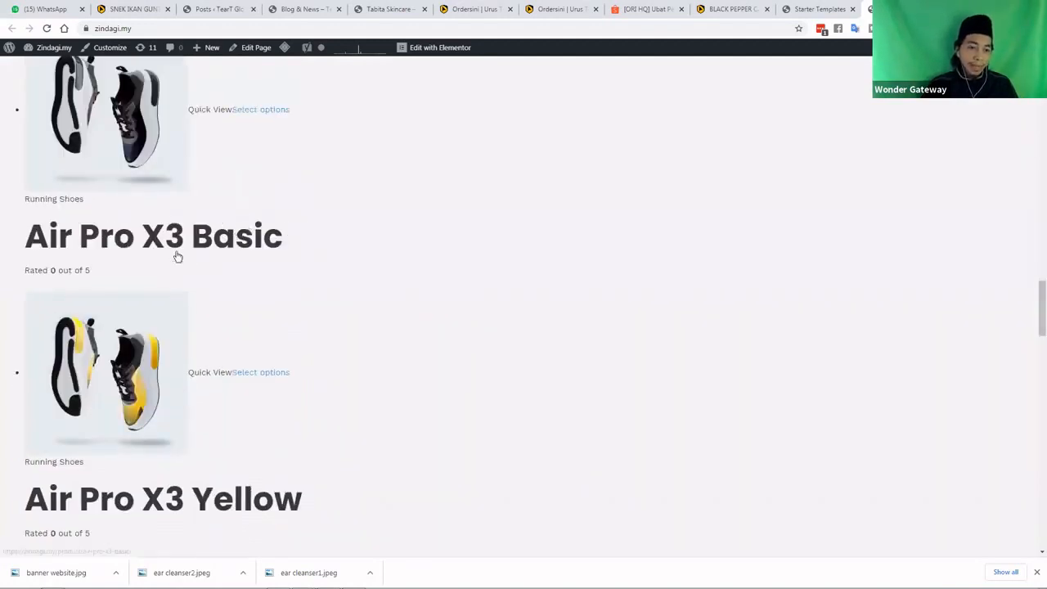
scroll(250, 261, down, 8)
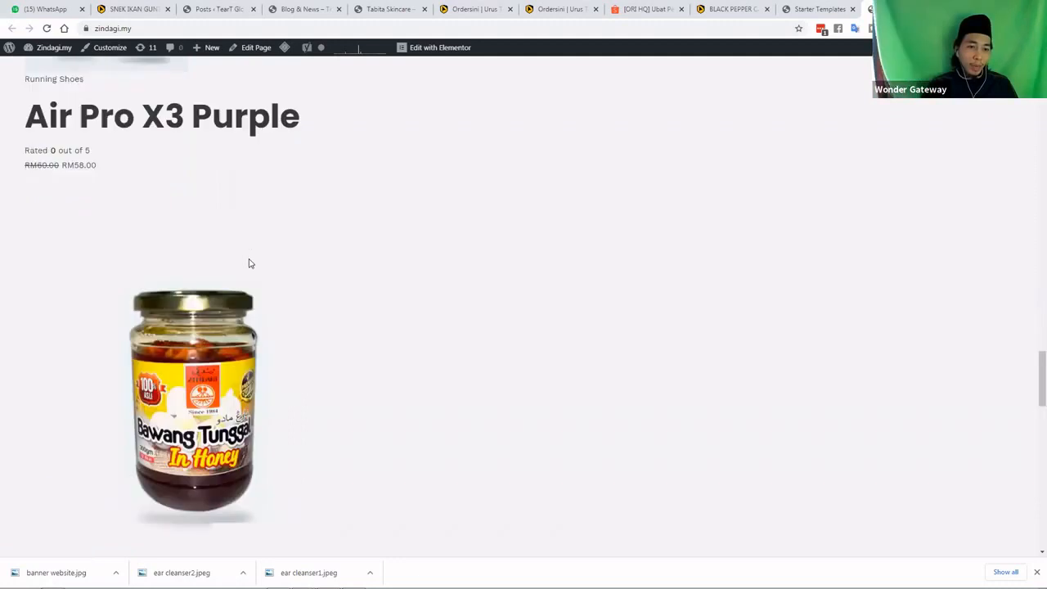
scroll(250, 262, down, 15)
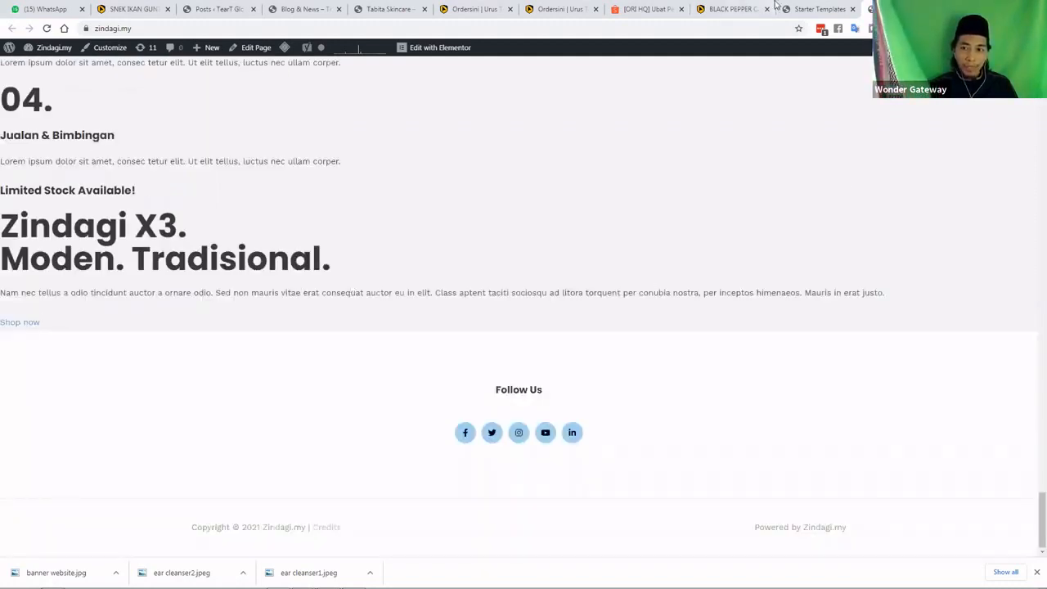
click(815, 8)
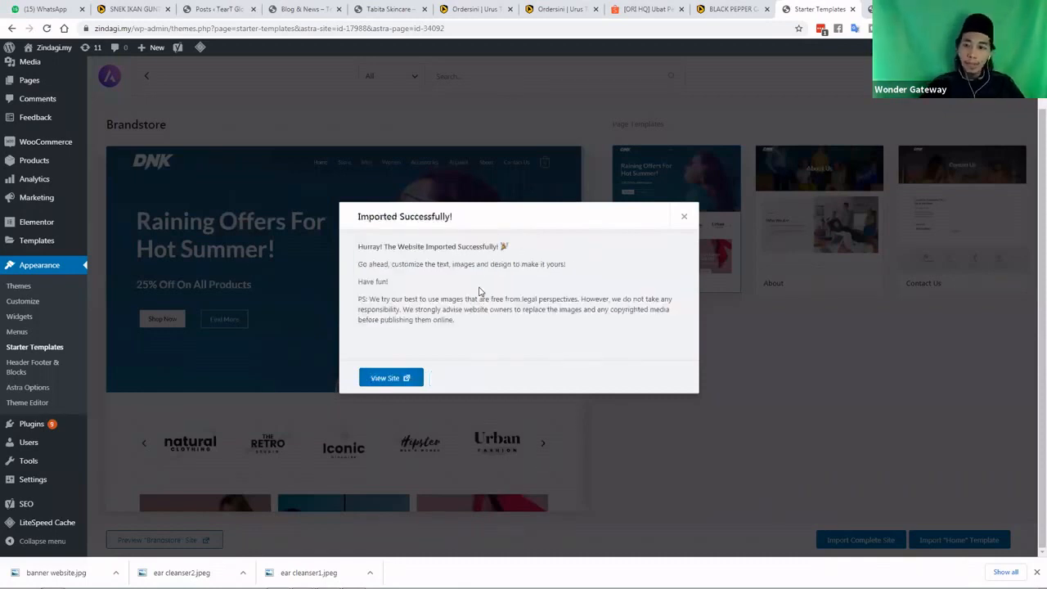
Open the imported Brandstore site in a new tab via View Site
click(392, 379)
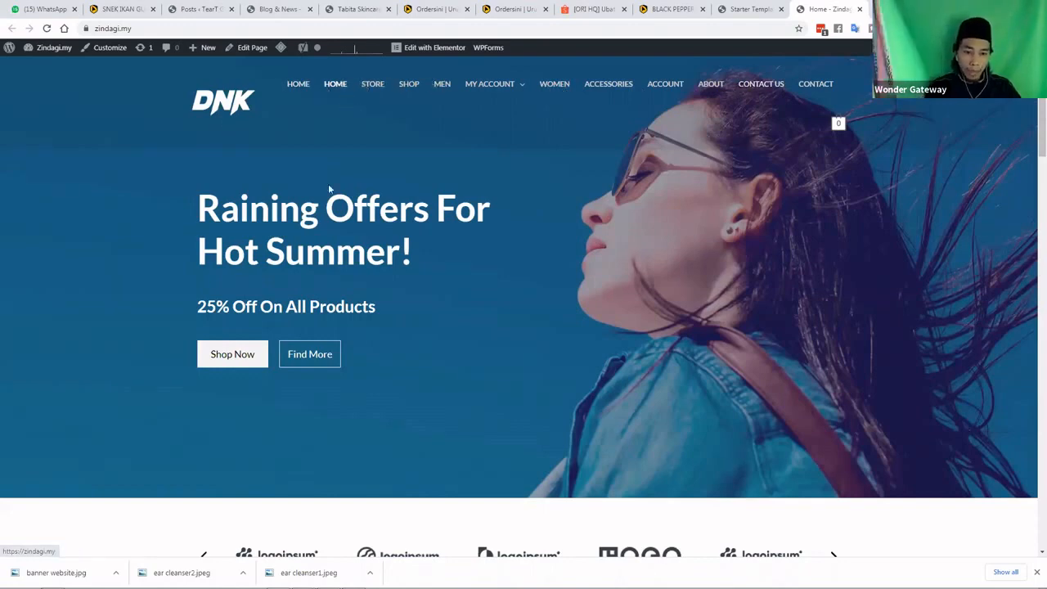
Scroll the new Brandstore homepage down to Featured Products, then close the old zindagi.my tab
scroll(294, 229, down, 1)
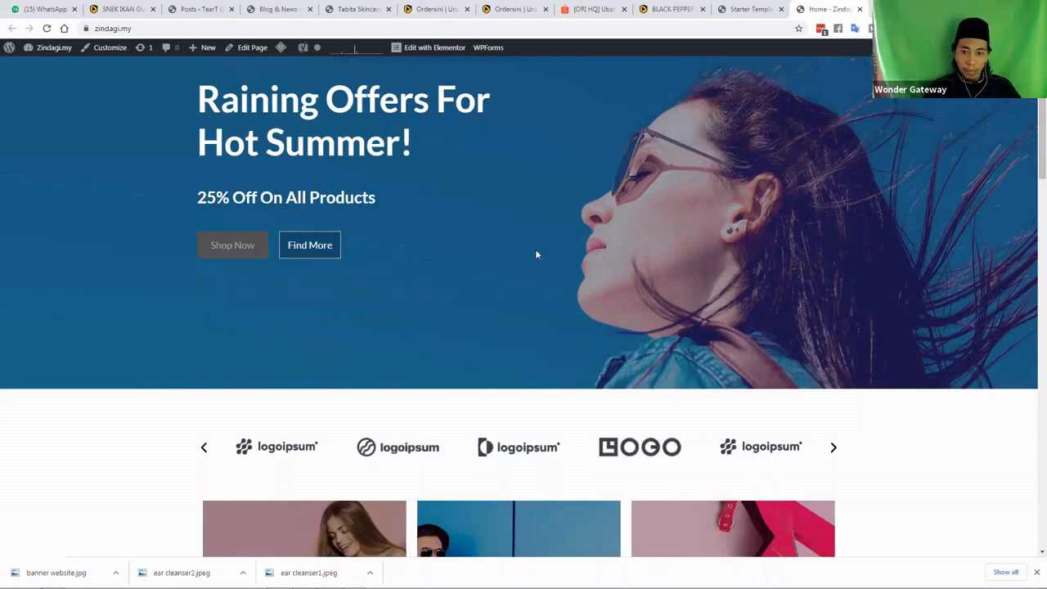
scroll(573, 270, down, 1)
scroll(577, 278, down, 3)
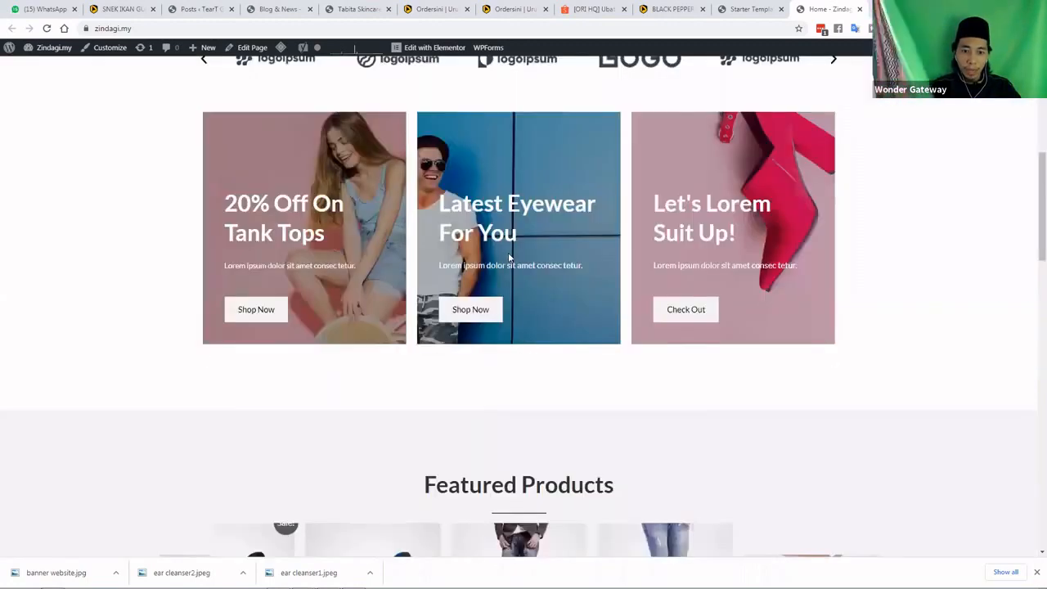
scroll(515, 282, down, 3)
scroll(516, 282, down, 2)
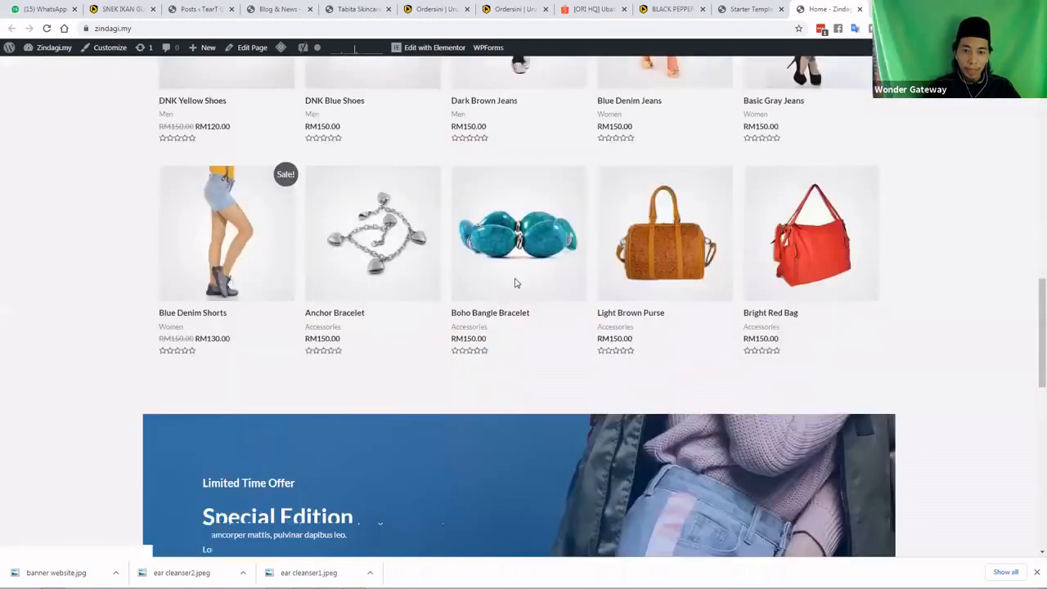
scroll(515, 283, down, 2)
scroll(660, 169, up, 7)
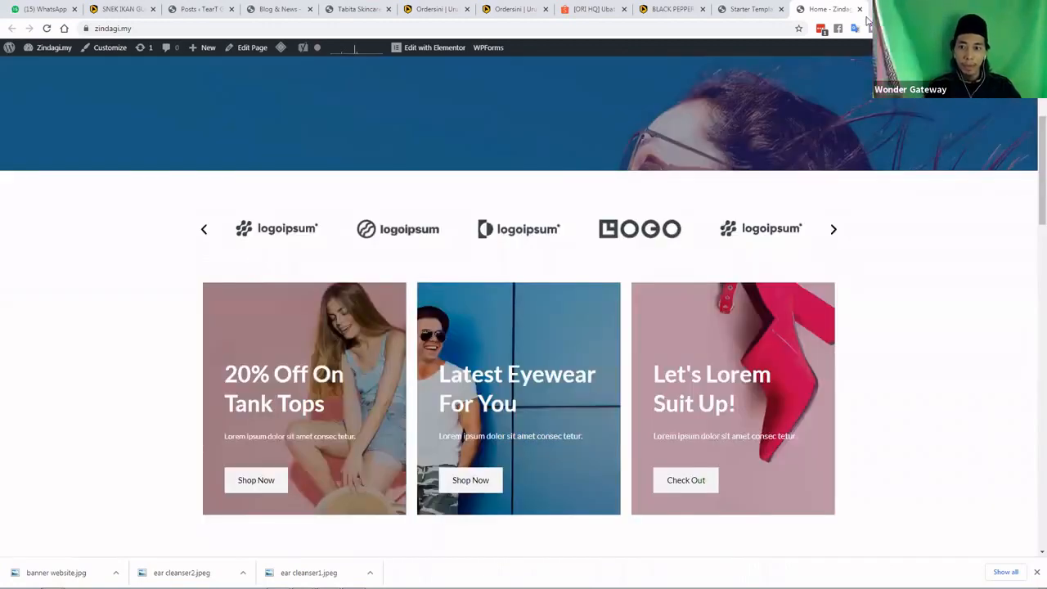
scroll(659, 168, up, 4)
click(903, 10)
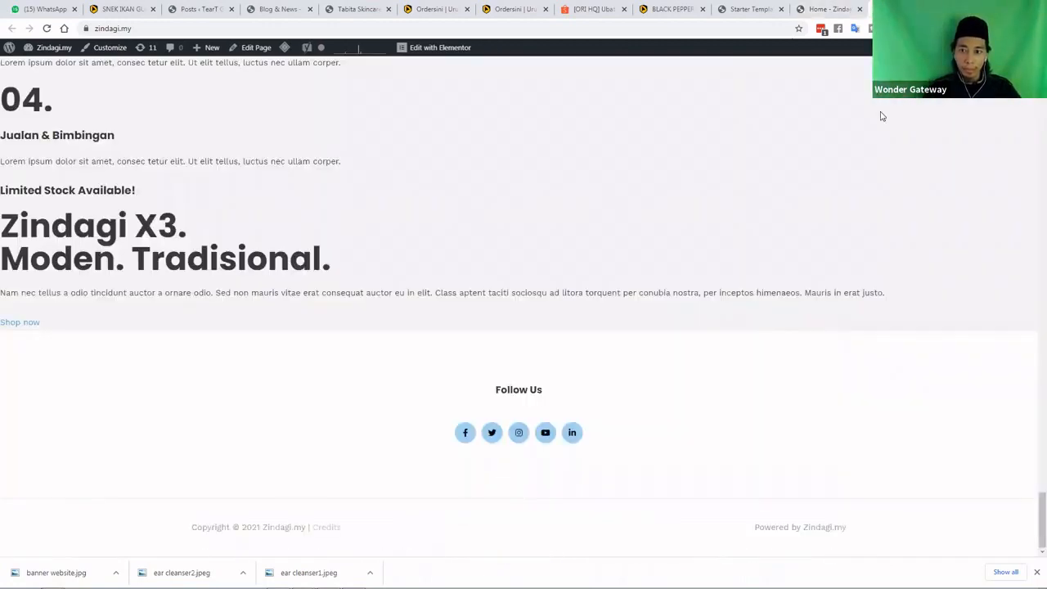
key(ctrl+w)
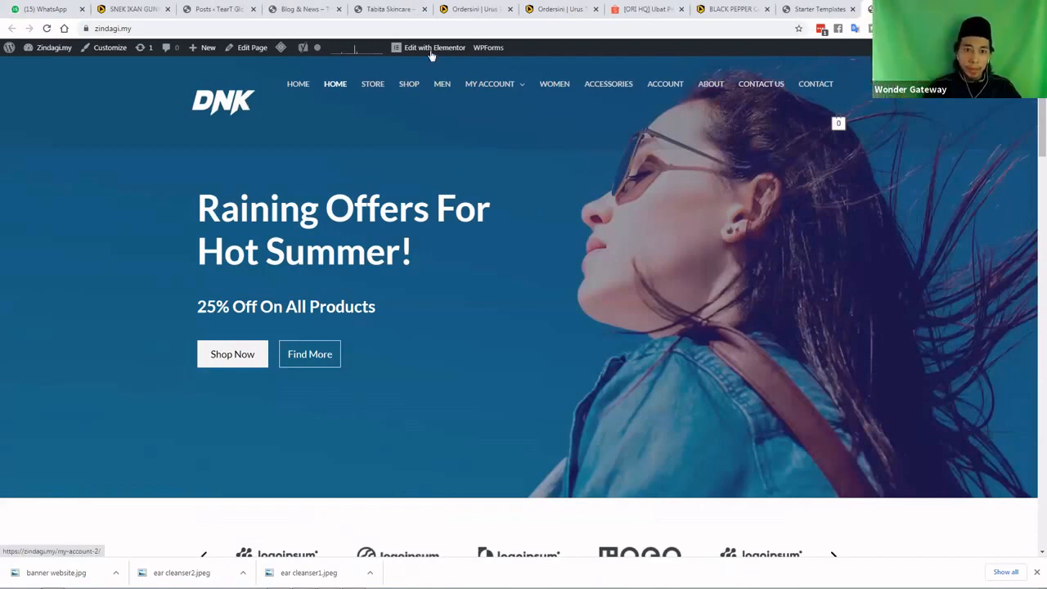
Open the zindagi.my homepage in Elementor using Edit with Elementor in the admin bar
mouse_move(413, 52)
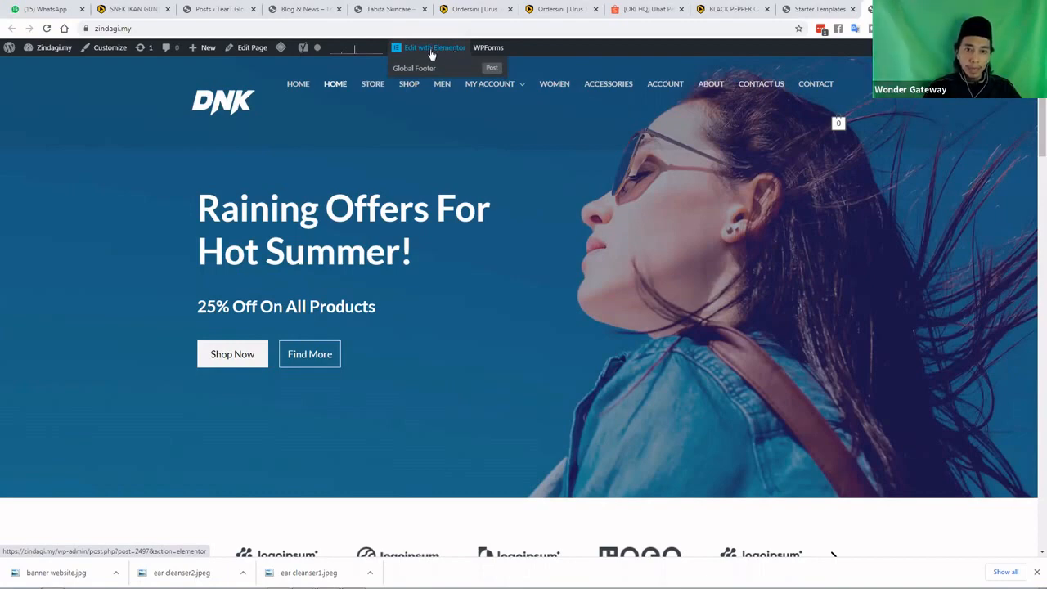
click(432, 54)
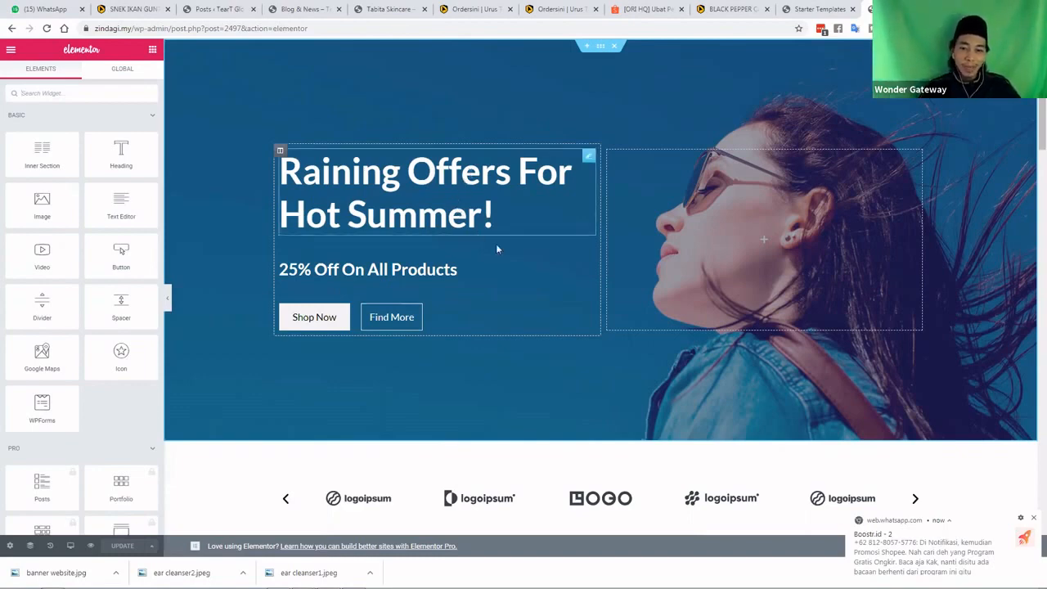
scroll(497, 247, down, 1)
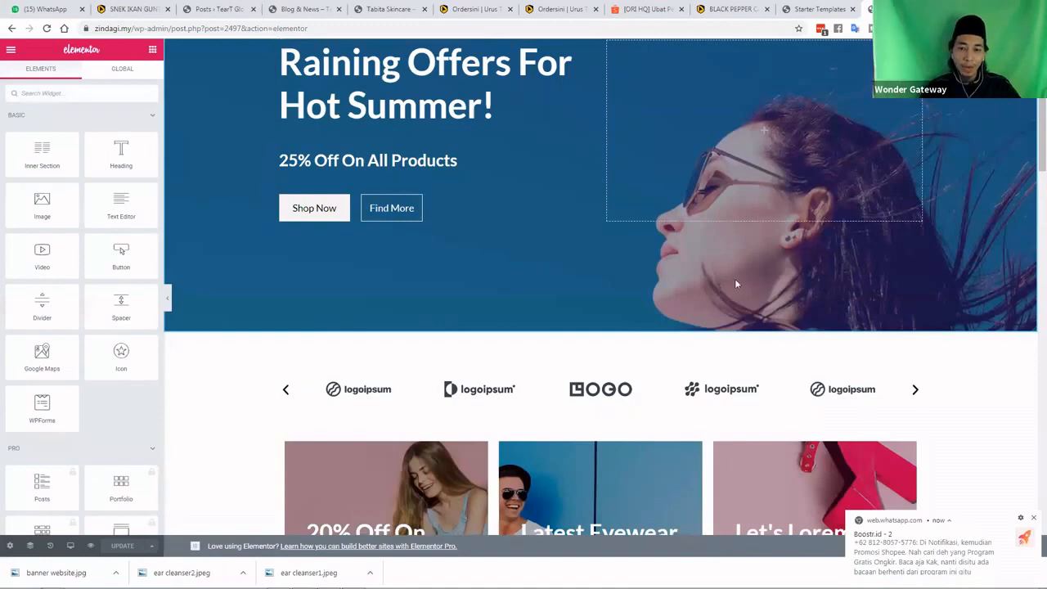
scroll(892, 347, down, 1)
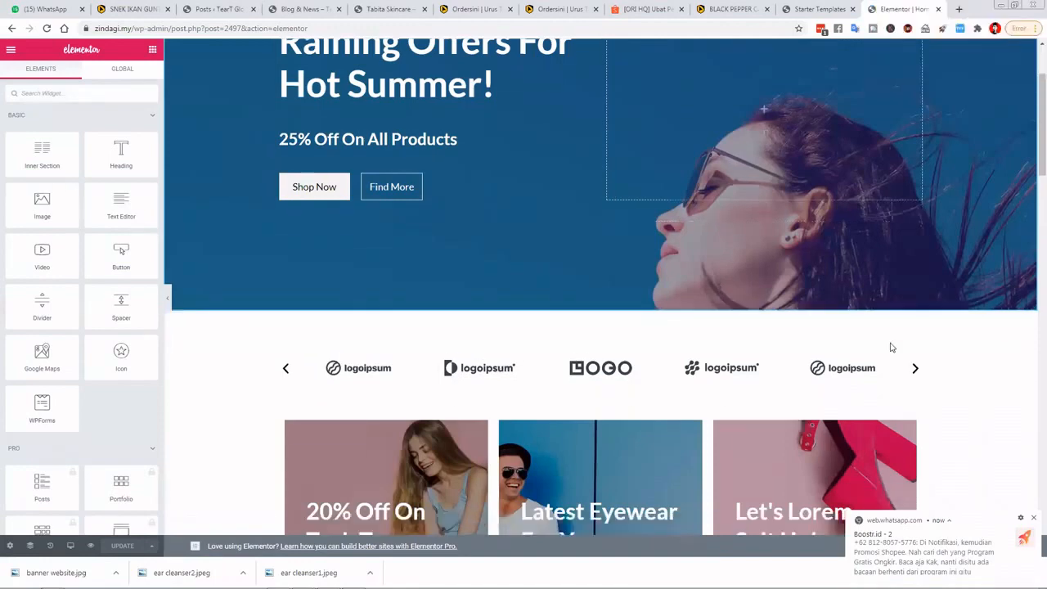
scroll(891, 342, down, 3)
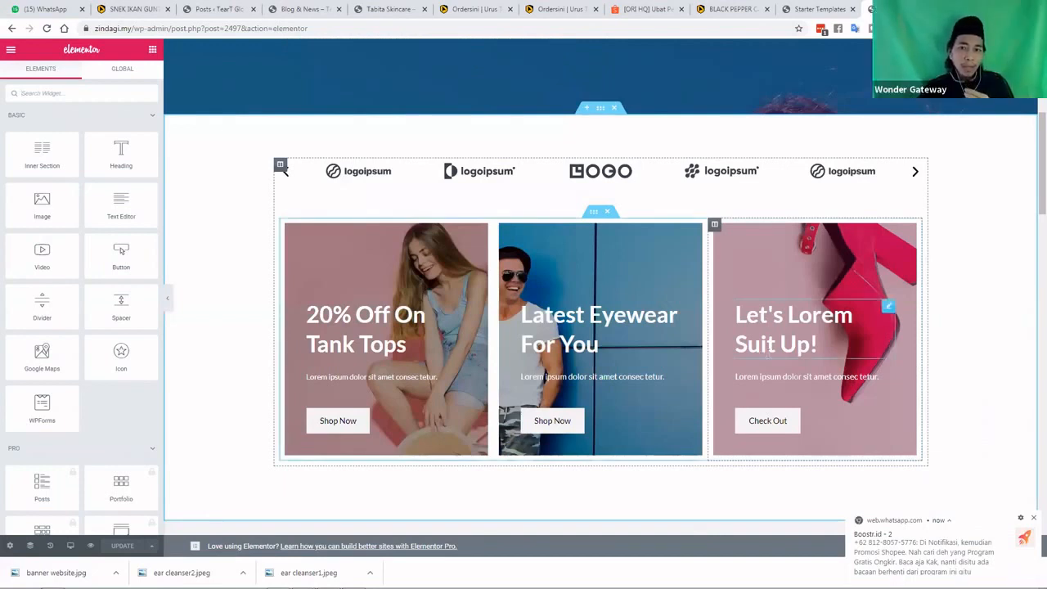
scroll(773, 351, up, 5)
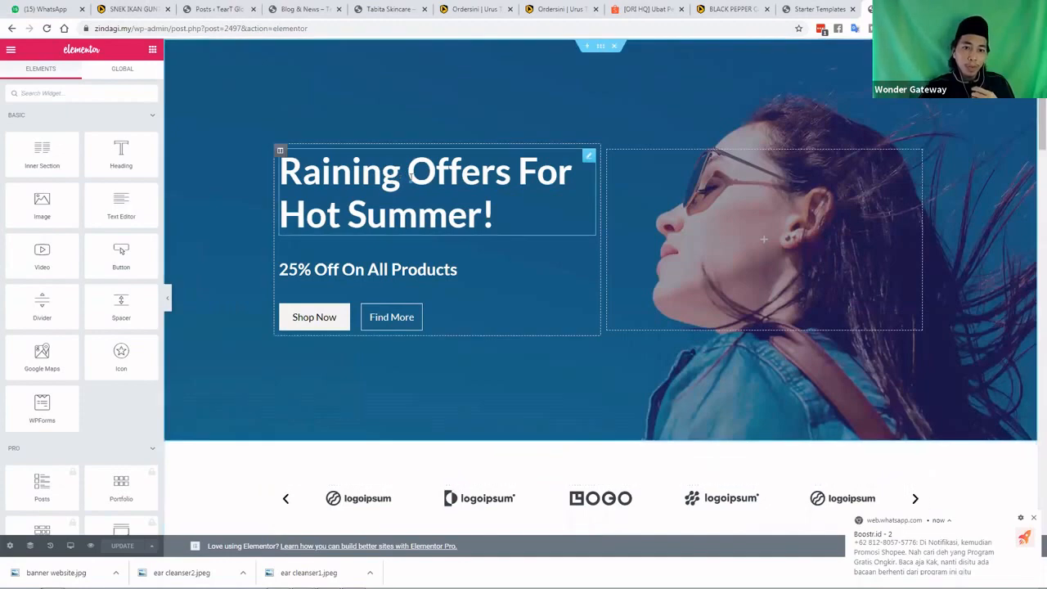
Replace the hero heading with 'Promosi Terkini Daripada Zindagi!'
click(486, 216)
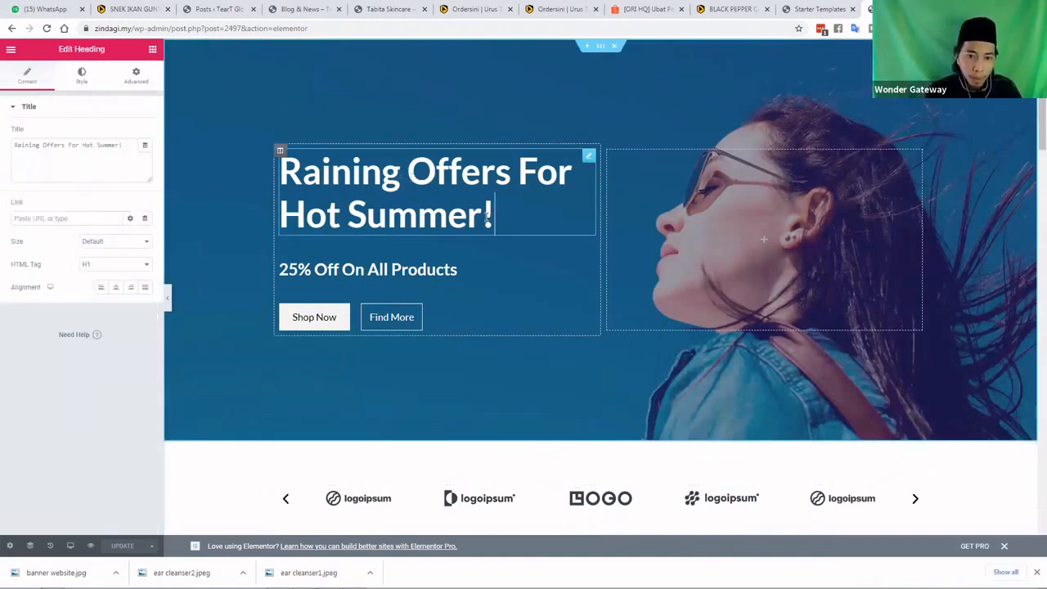
key(BackSpace)
key(BackSpace)
key(BackSpace)
key(BackSpace)
key(BackSpace)
key(BackSpace)
key(BackSpace)
key(BackSpace)
key(BackSpace)
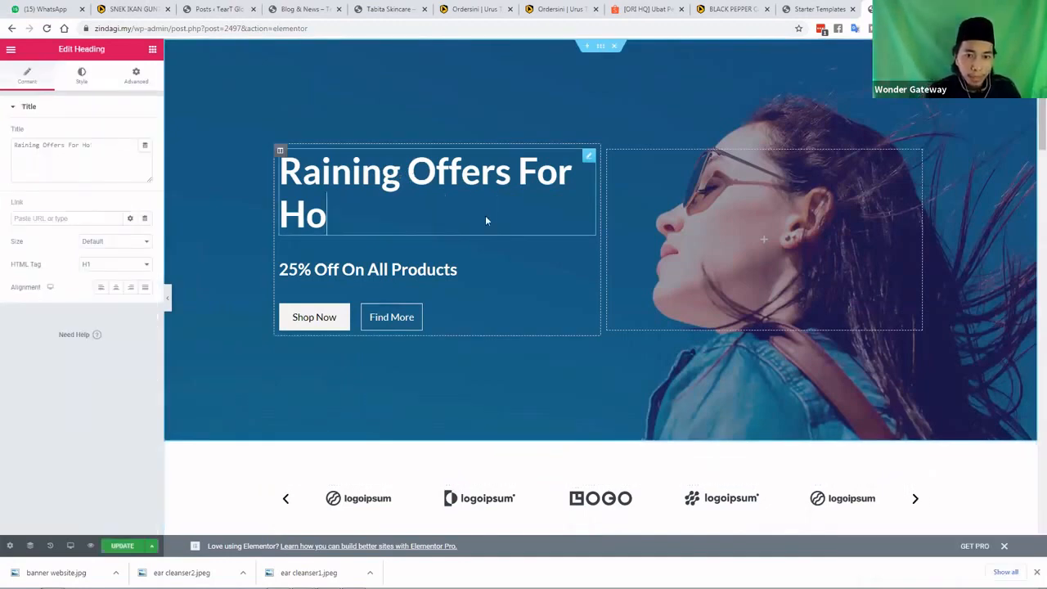
key(BackSpace)
key(BackSpace)
key(BackSpace)
key(BackSpace)
key(BackSpace)
key(BackSpace)
key(BackSpace)
key(BackSpace)
key(BackSpace)
key(BackSpace)
key(BackSpace)
key(BackSpace)
key(BackSpace)
key(BackSpace)
key(BackSpace)
key(BackSpace)
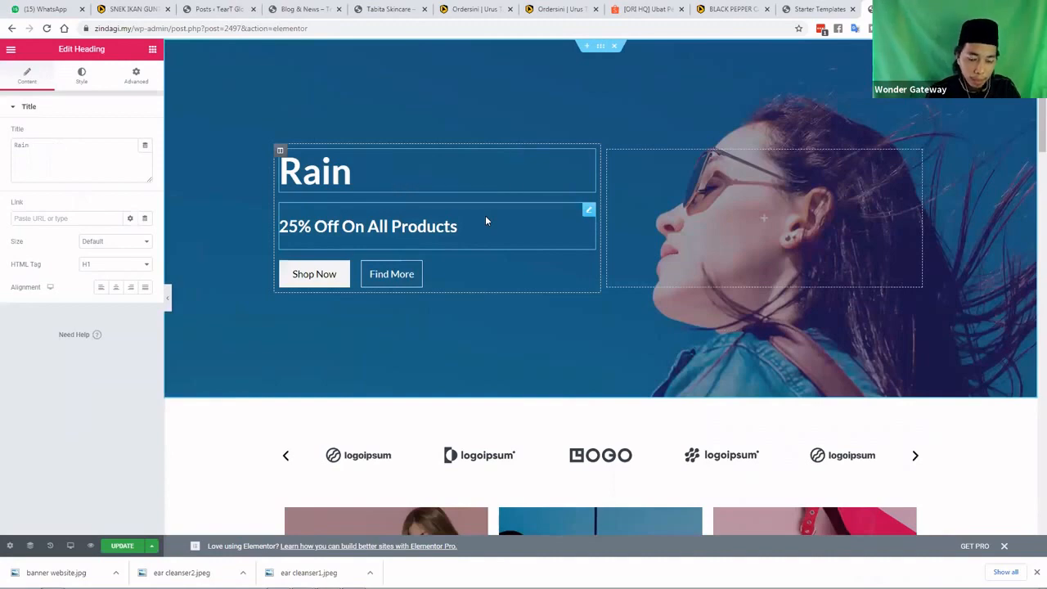
key(BackSpace)
key(BackSpace)
key(BackSpace)
key(BackSpace)
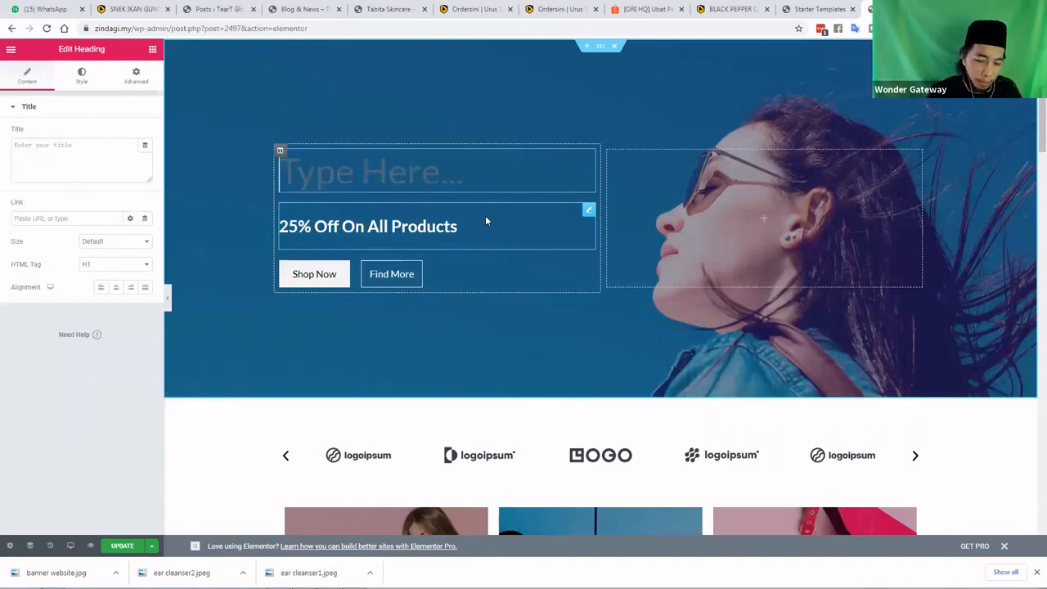
text(Promosi )
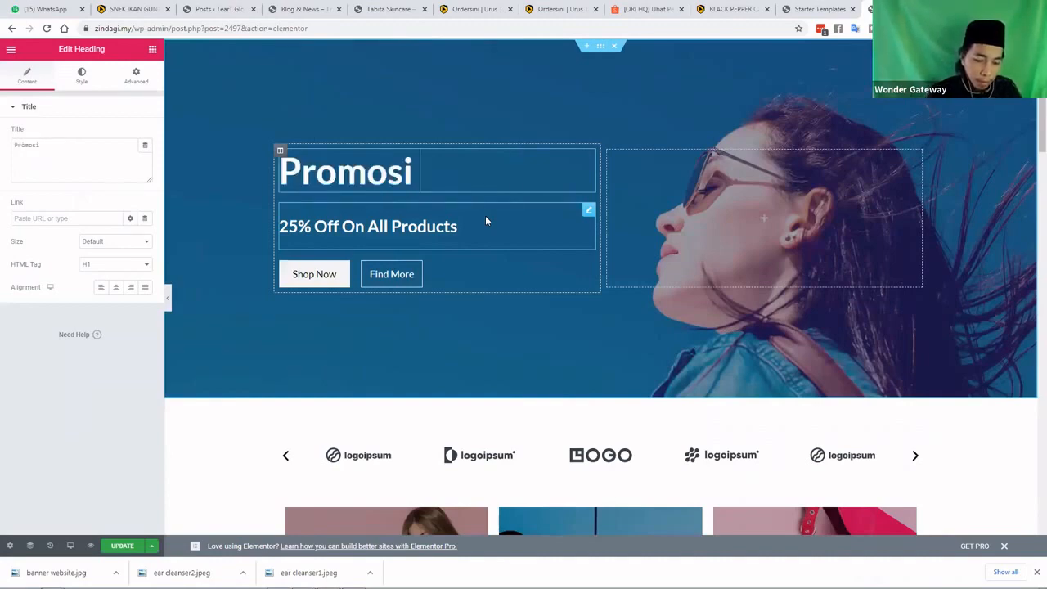
text(terkini)
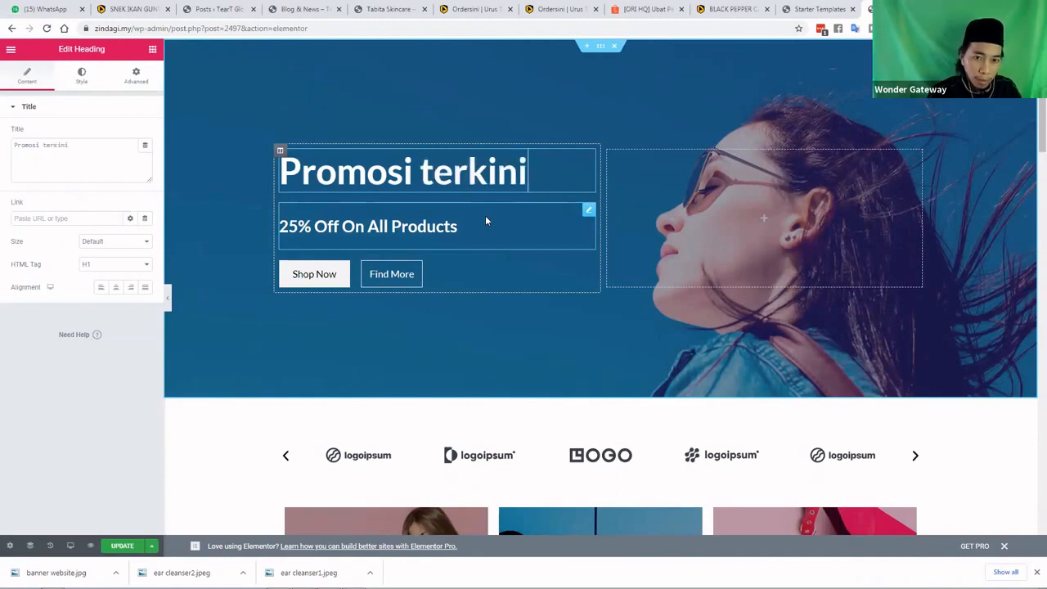
key(BackSpace)
key(BackSpace)
key(BackSpace)
key(BackSpace)
key(BackSpace)
key(BackSpace)
key(BackSpace)
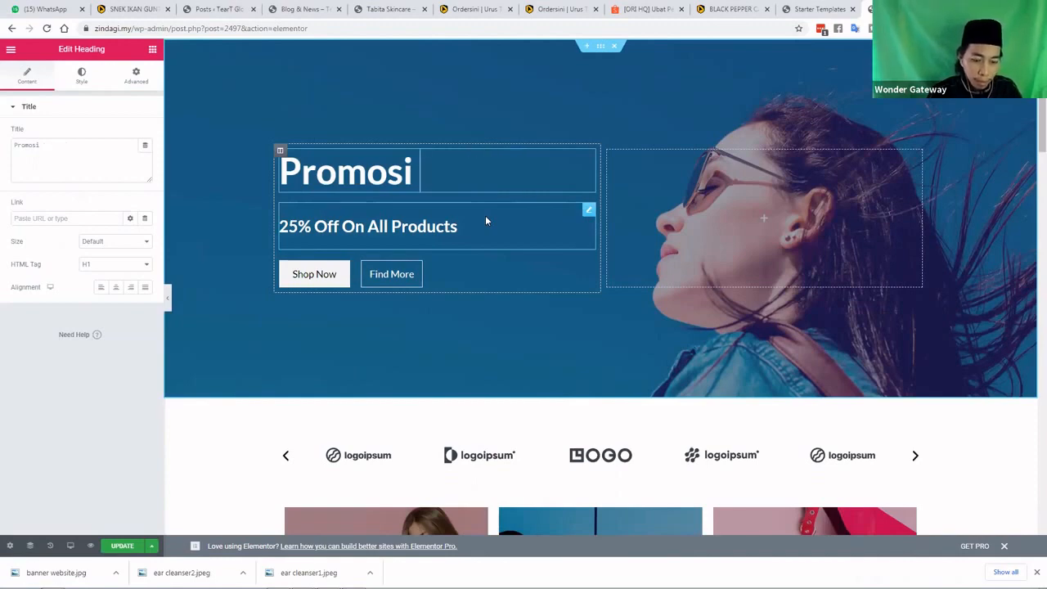
text(Terkini)
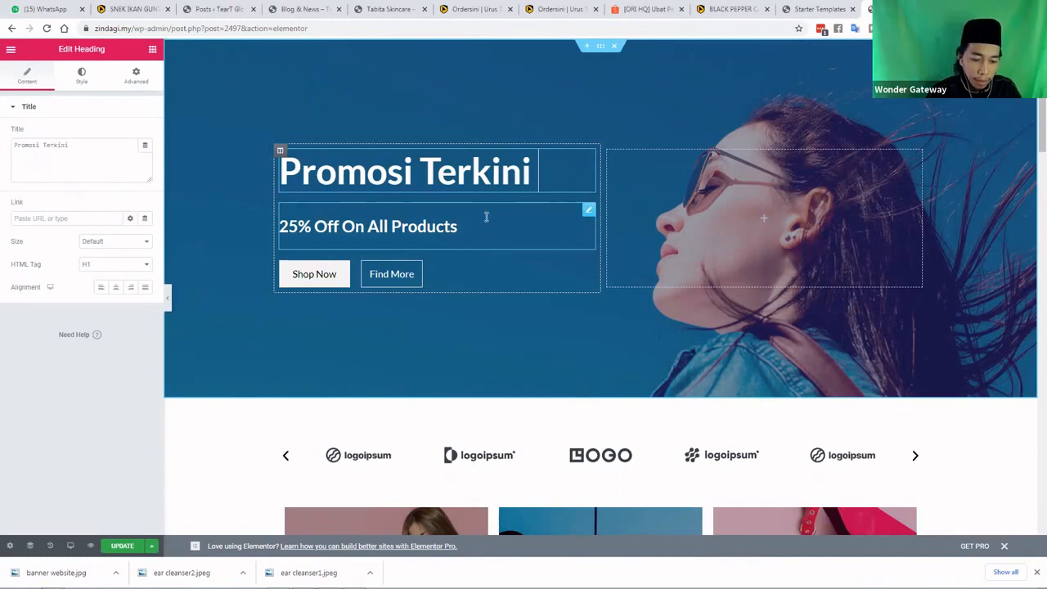
text( Daripada)
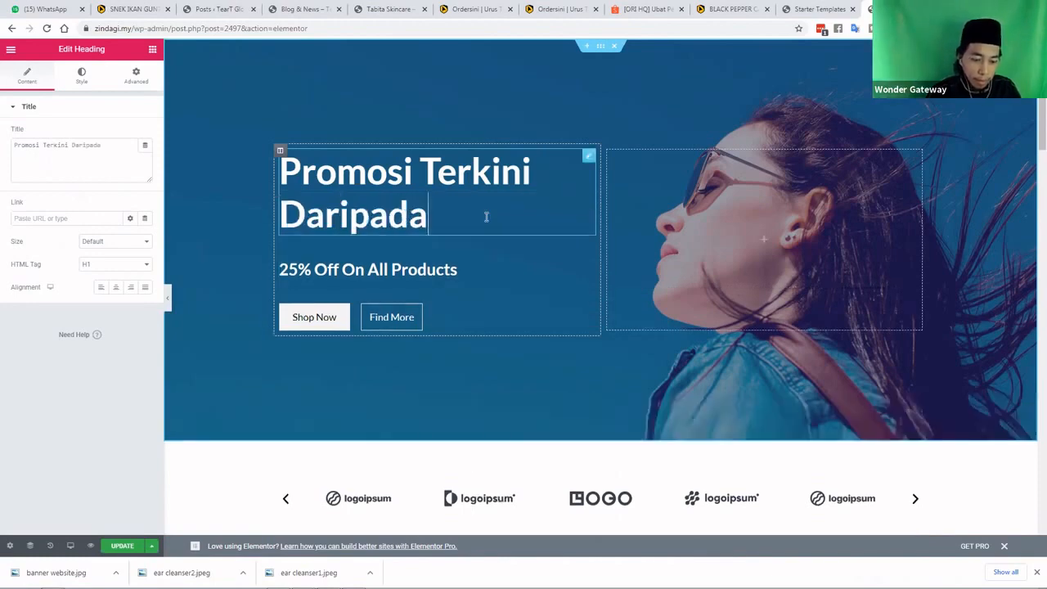
text( Zindagi!)
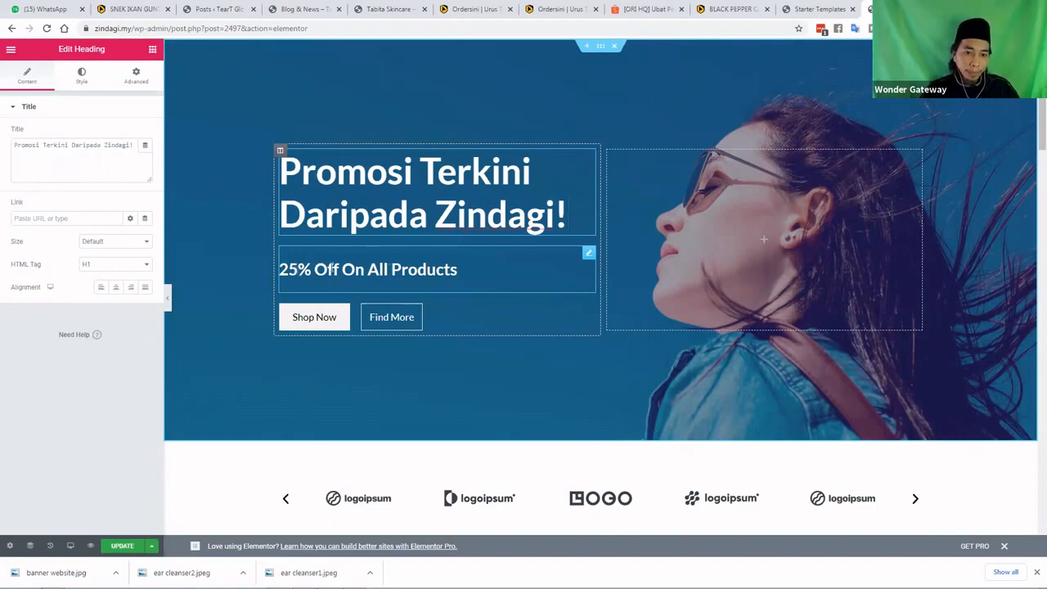
Rewrite the subheading 'Off On All Products' as '25% Diskaun Produk Terpilih'
click(328, 268)
click(315, 270)
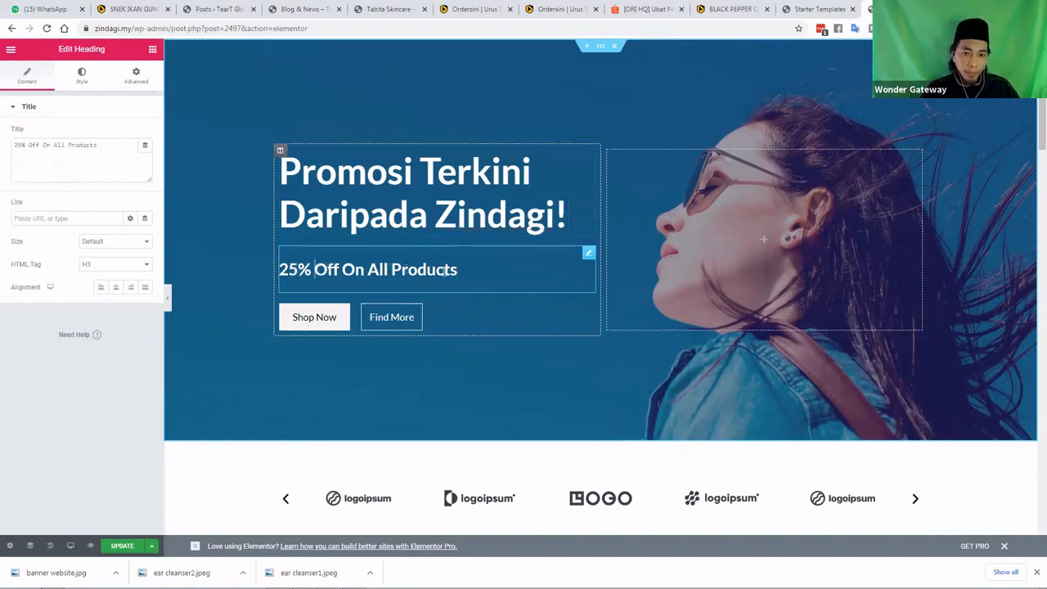
shift+click(459, 272)
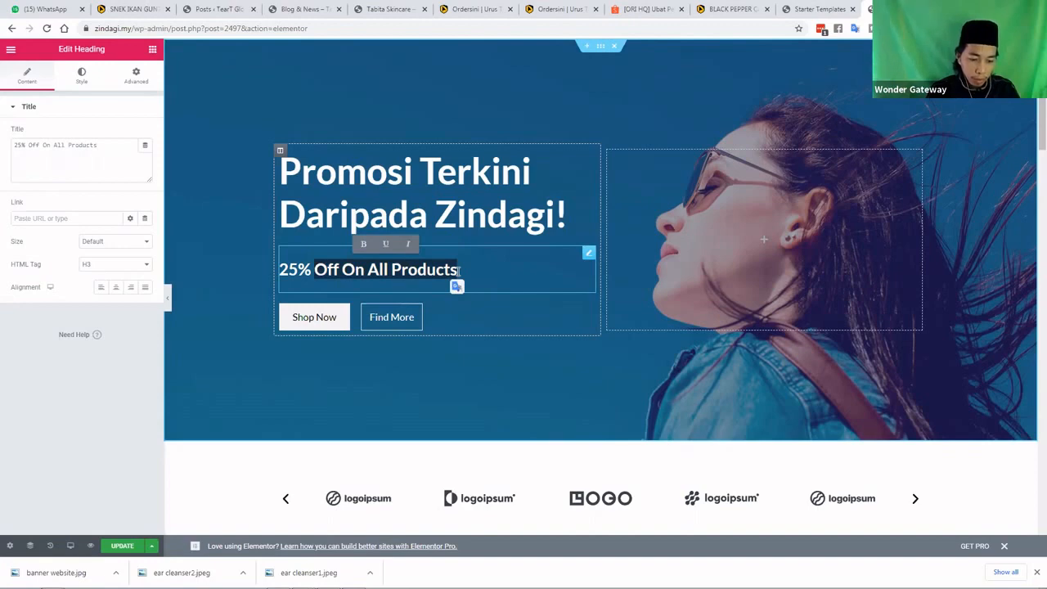
text(Sele)
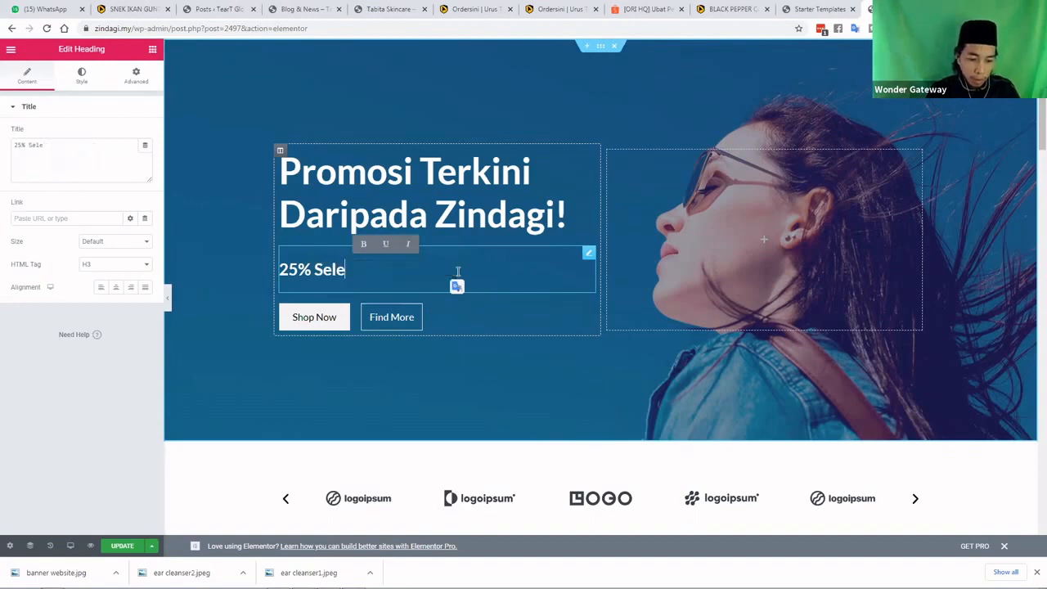
text(cted Produk)
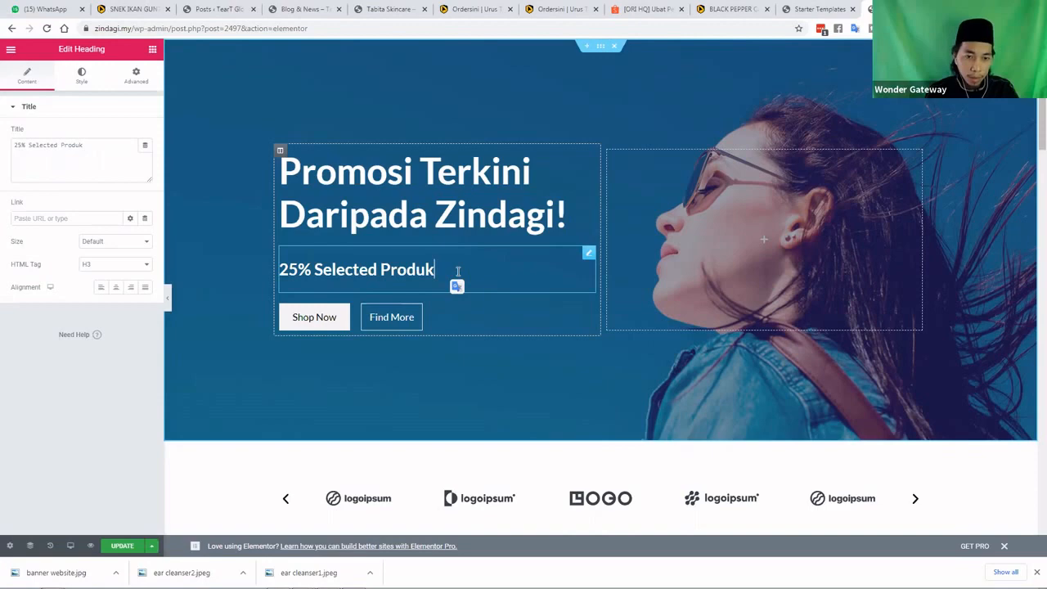
key(BackSpace)
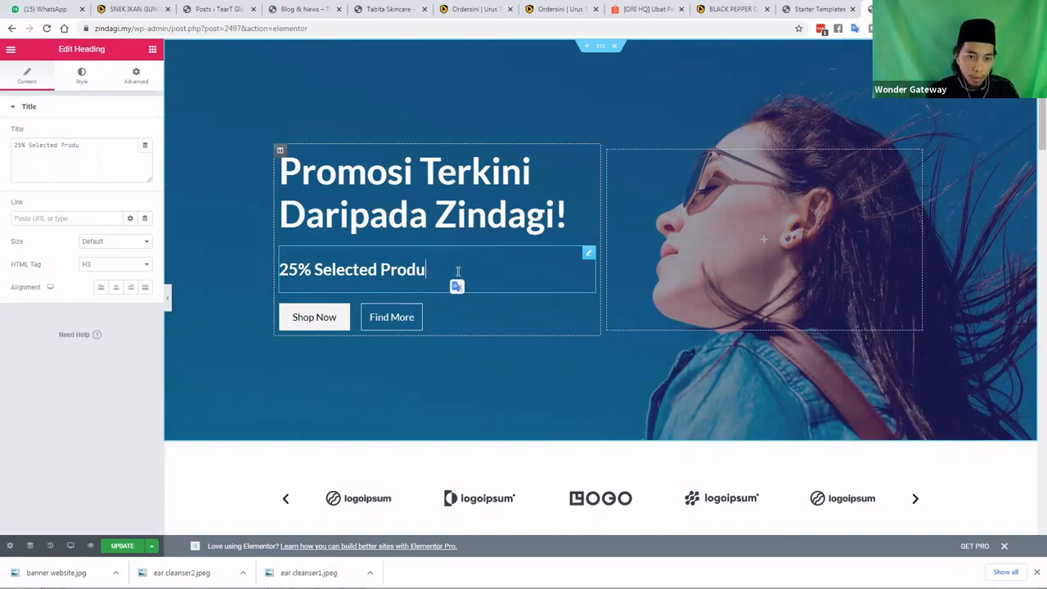
key(BackSpace)
key(BackSpace)
key(BackSpace)
key(BackSpace)
key(BackSpace)
key(BackSpace)
key(BackSpace)
key(BackSpace)
key(BackSpace)
key(BackSpace)
key(BackSpace)
key(BackSpace)
key(BackSpace)
key(BackSpace)
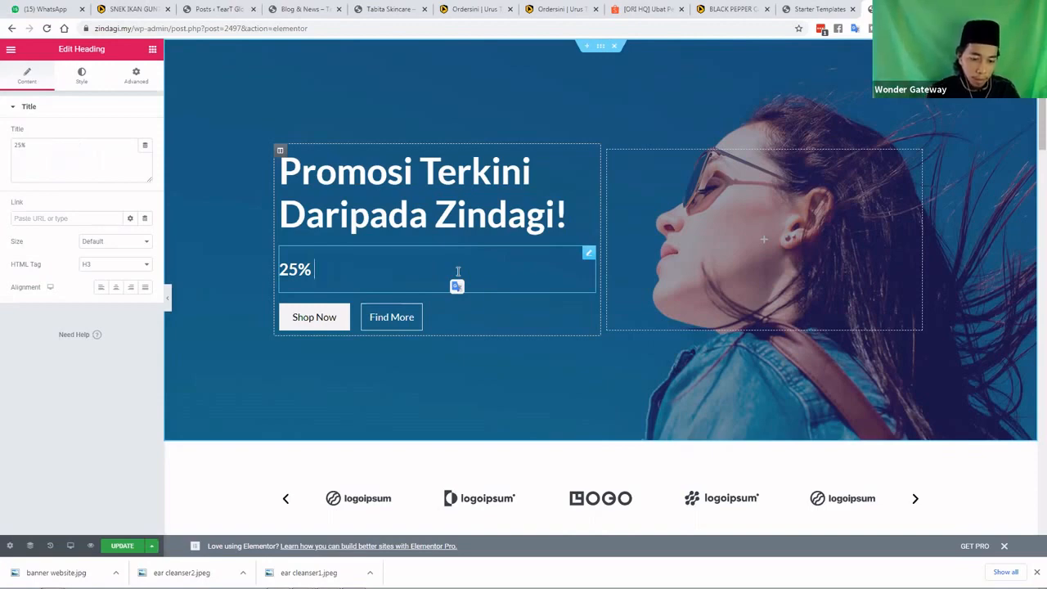
text(Diskaun)
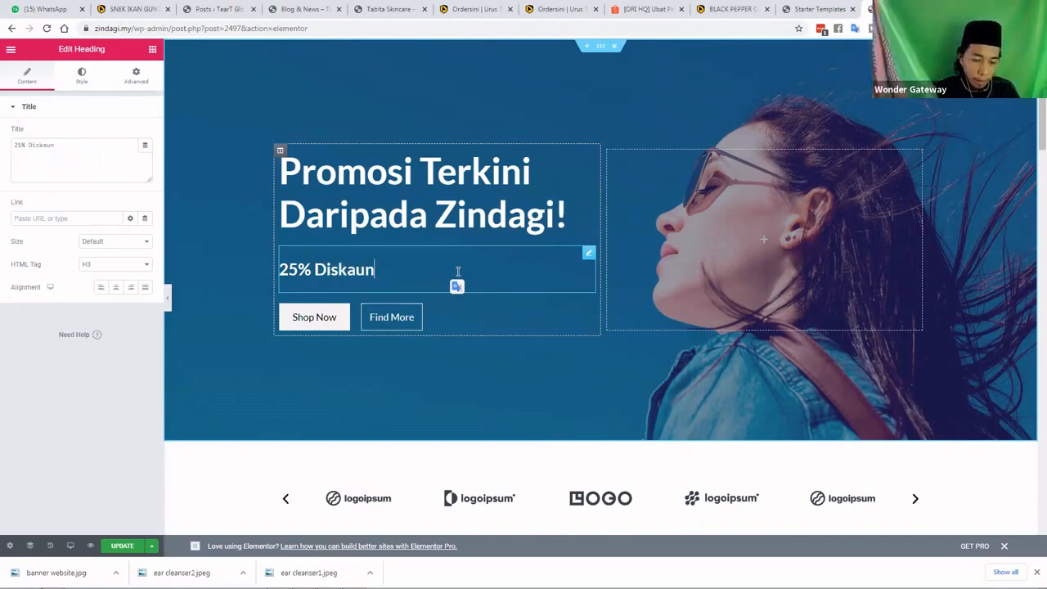
text( Produk )
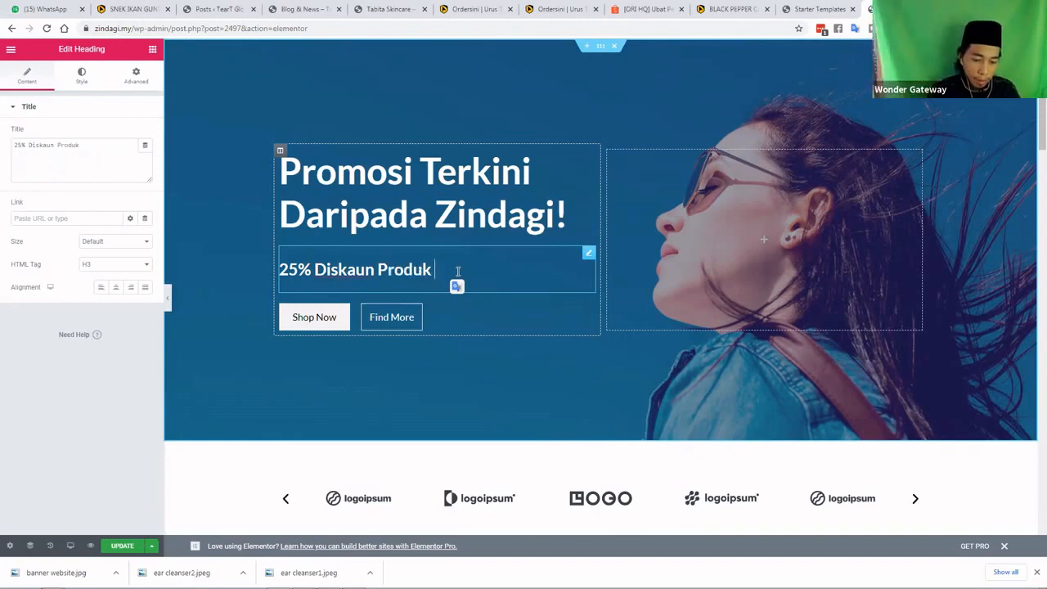
text(Terpilih)
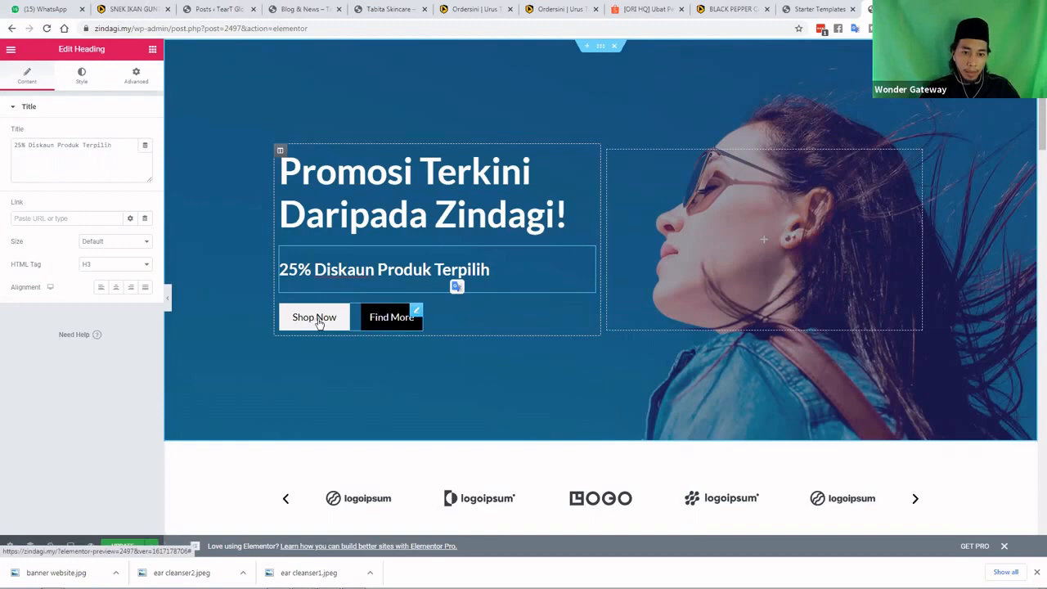
Change the first hero button's label from Shop Now to 'Beli Sekarang'
click(324, 325)
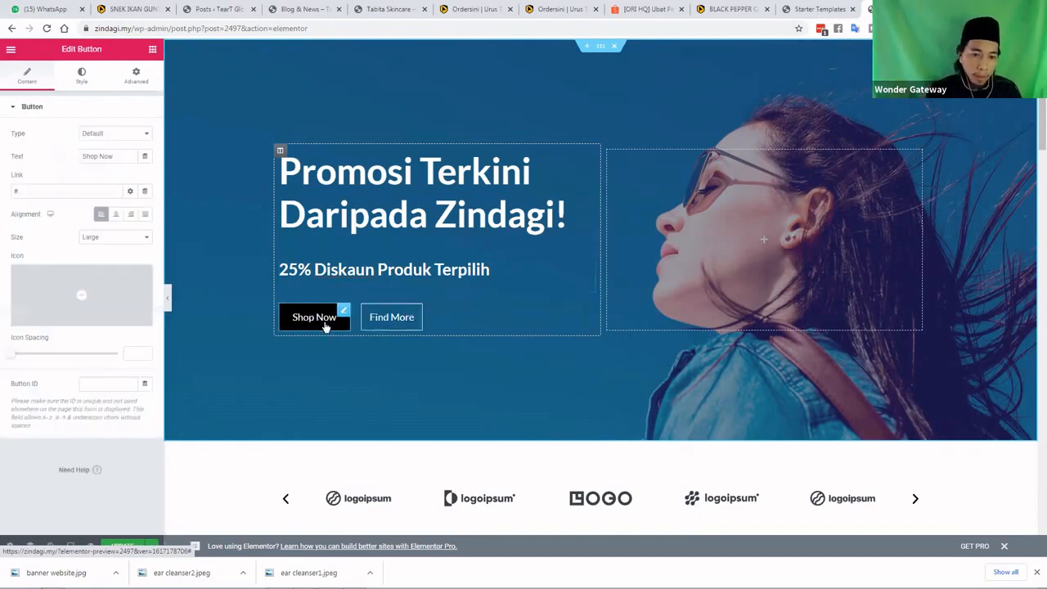
key(BackSpace)
key(BackSpace)
key(BackSpace)
key(BackSpace)
key(BackSpace)
key(BackSpace)
key(BackSpace)
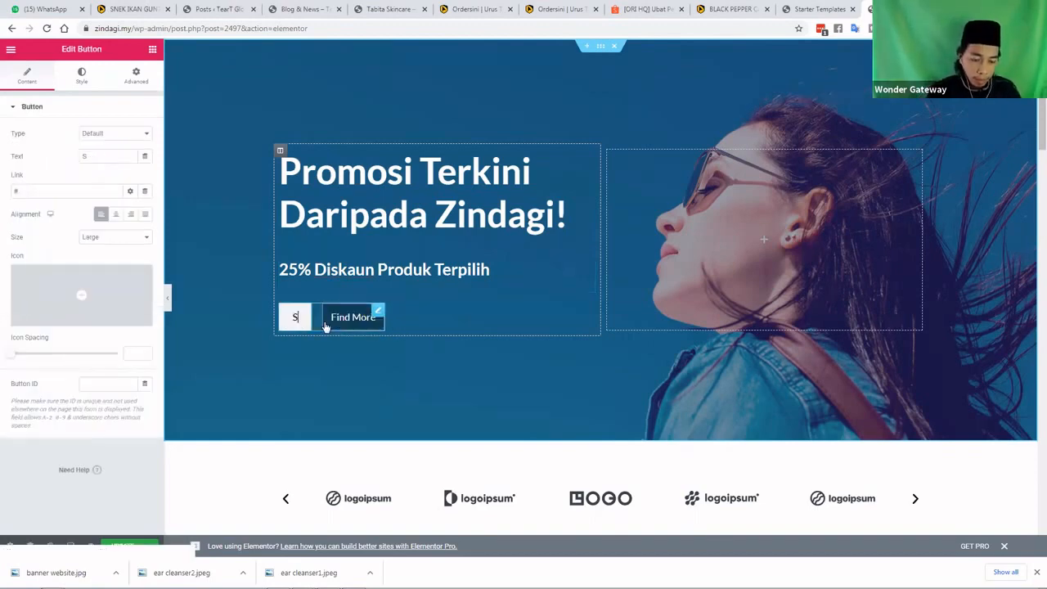
key(BackSpace)
text(Beli)
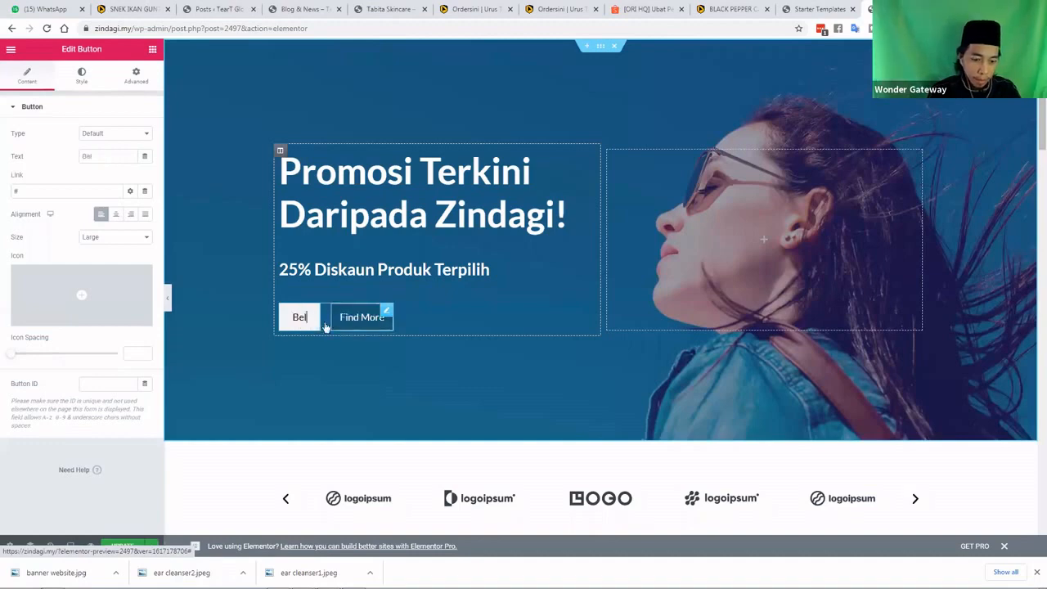
text( Sekara)
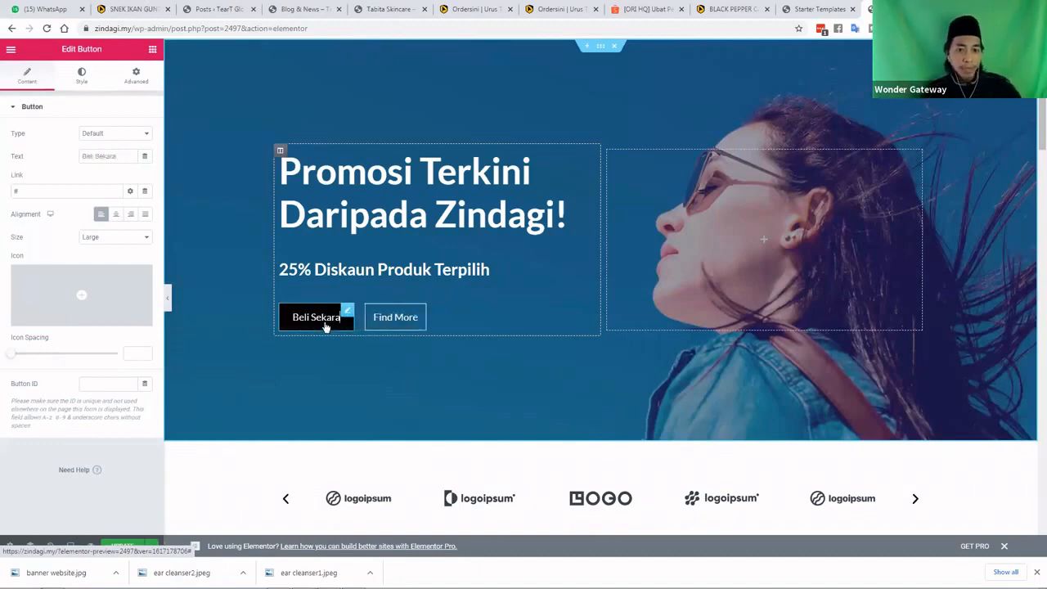
text(ng)
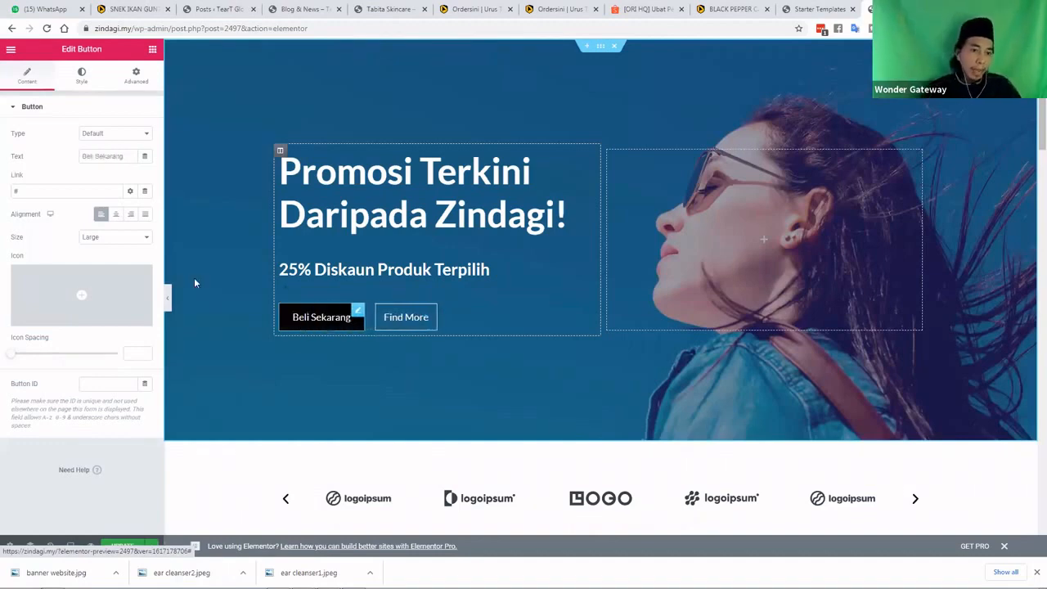
click(20, 194)
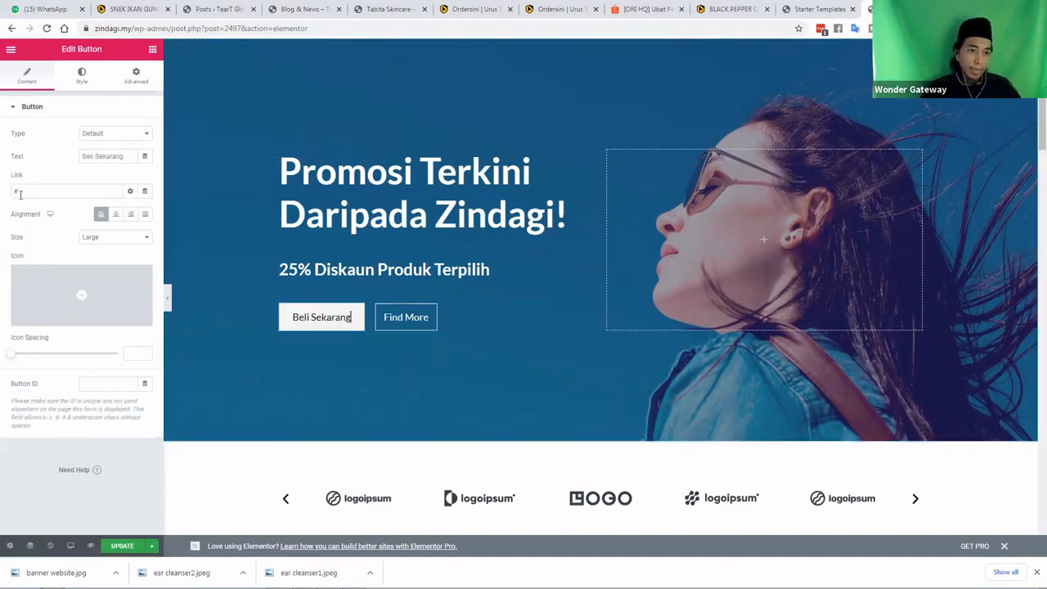
Replace the button's # link with /shop
double_click(25, 194)
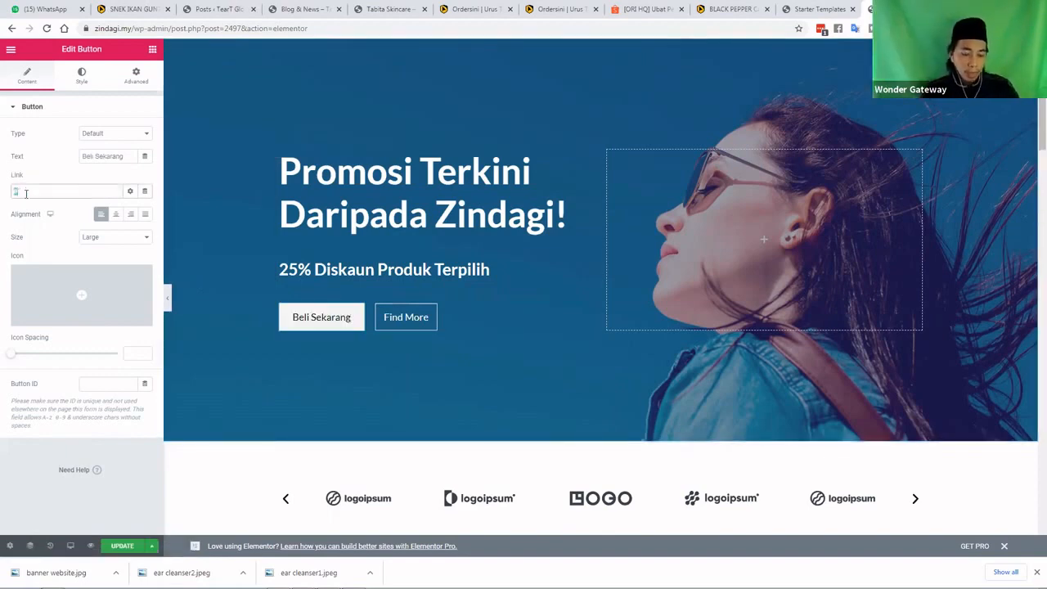
key(BackSpace)
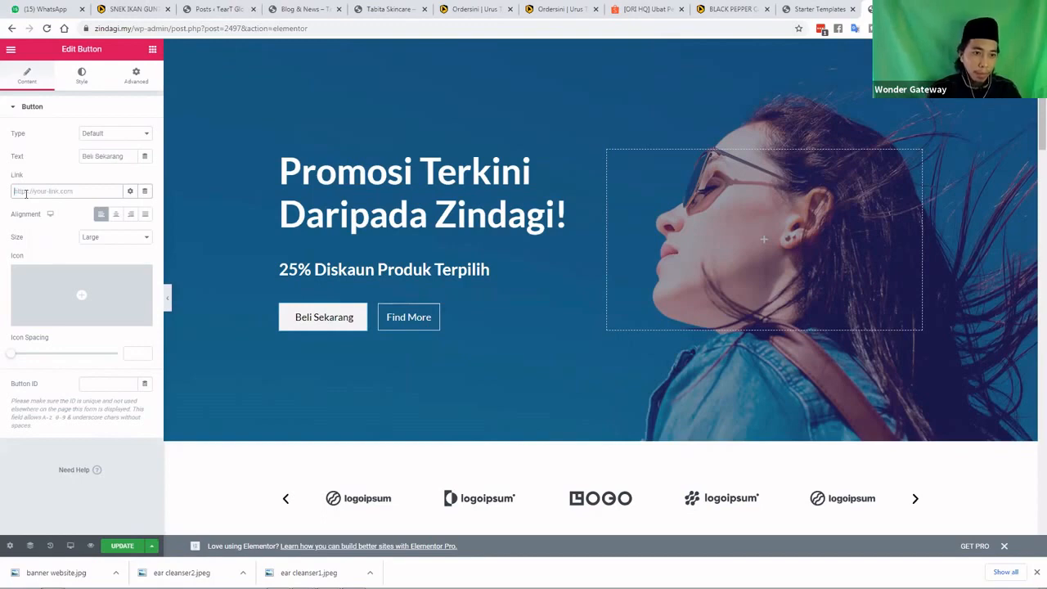
text(/shop)
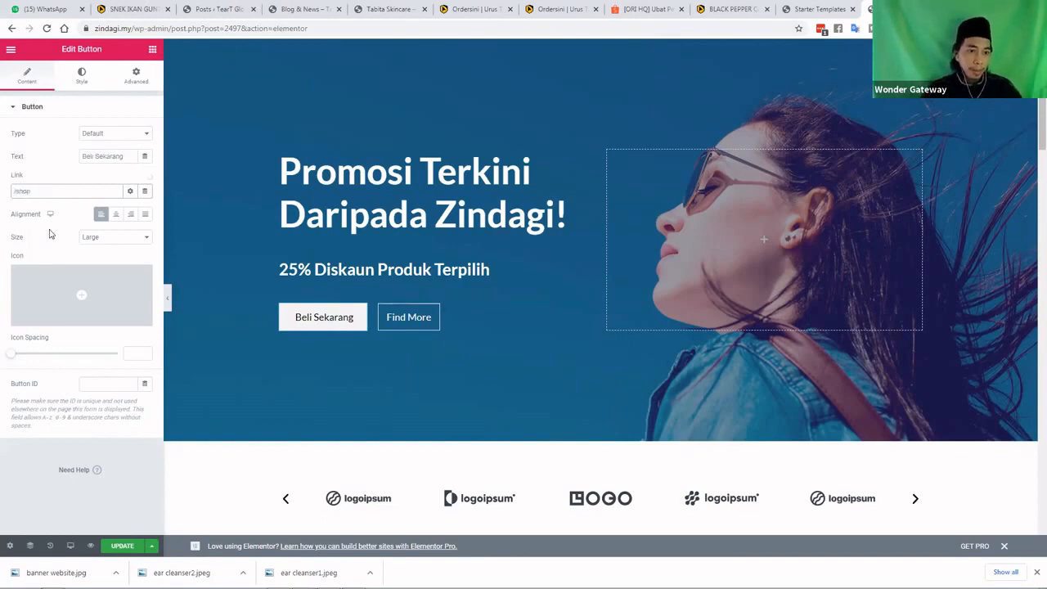
Change the second hero button's label from Find More to 'Baca Lagi'
click(437, 345)
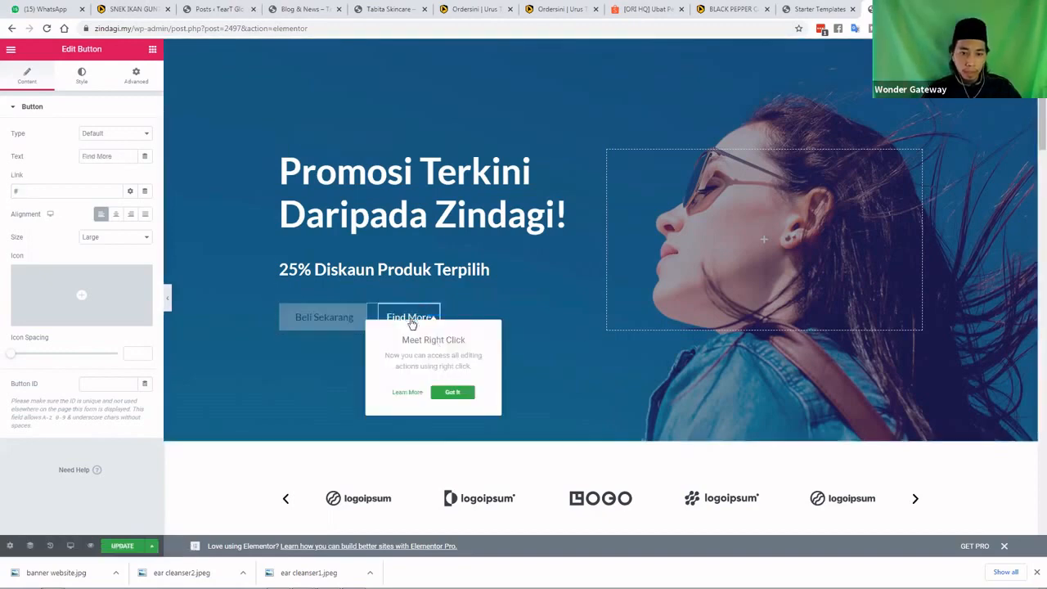
click(413, 324)
key(BackSpace)
key(BackSpace)
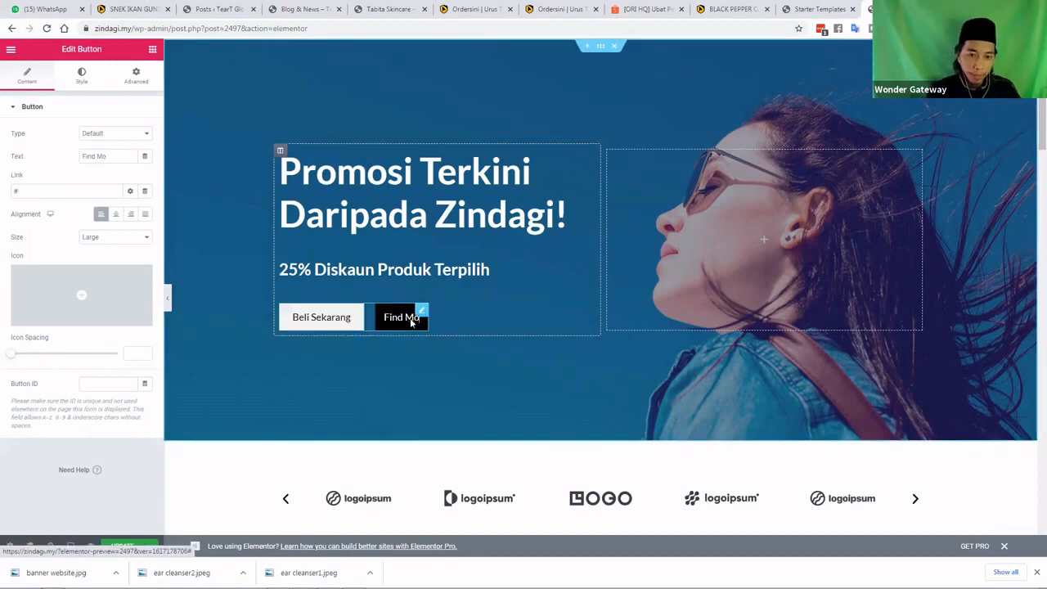
key(BackSpace)
key(BackSpace)
key(BackSpace)
key(BackSpace)
key(BackSpace)
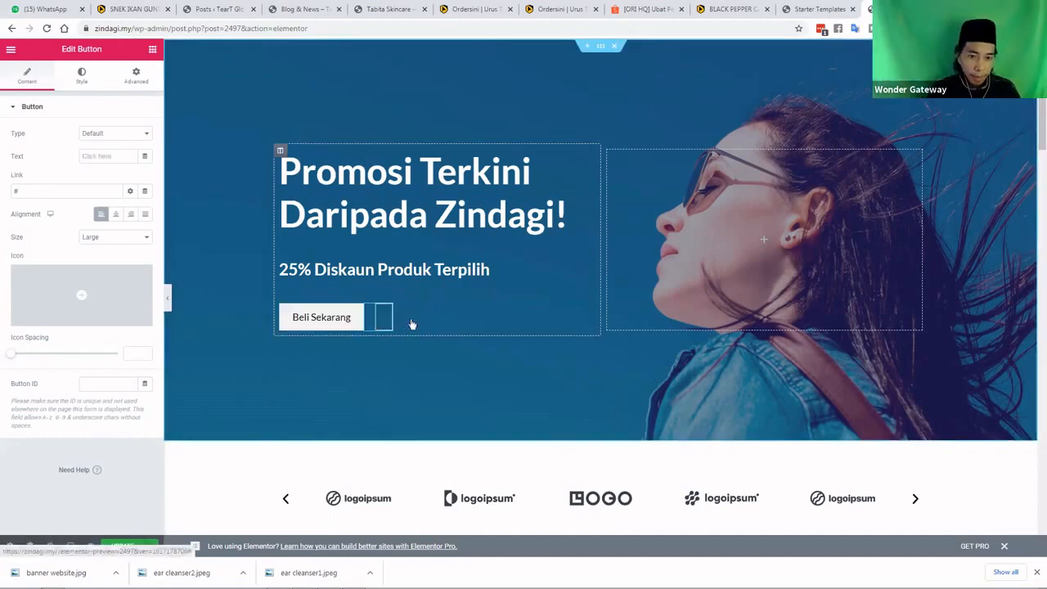
text(BAc)
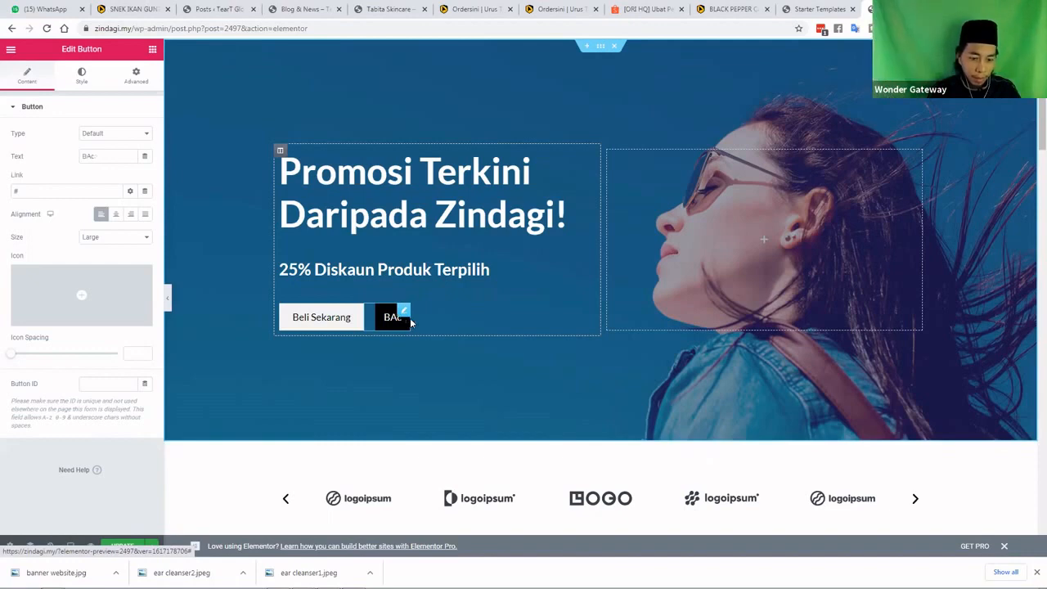
key(BackSpace)
key(BackSpace)
text(aca)
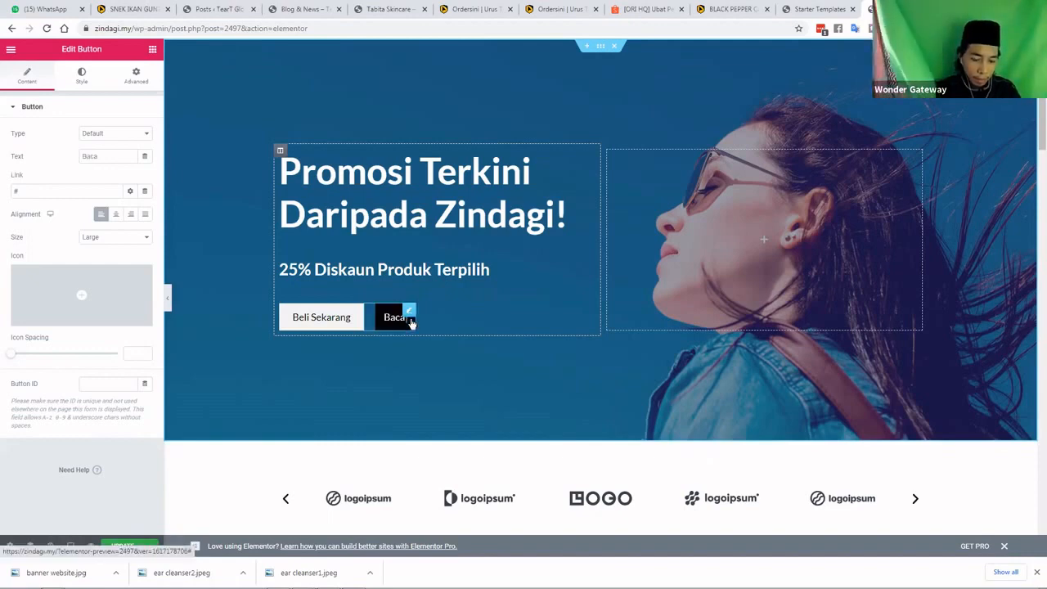
text( Lagi)
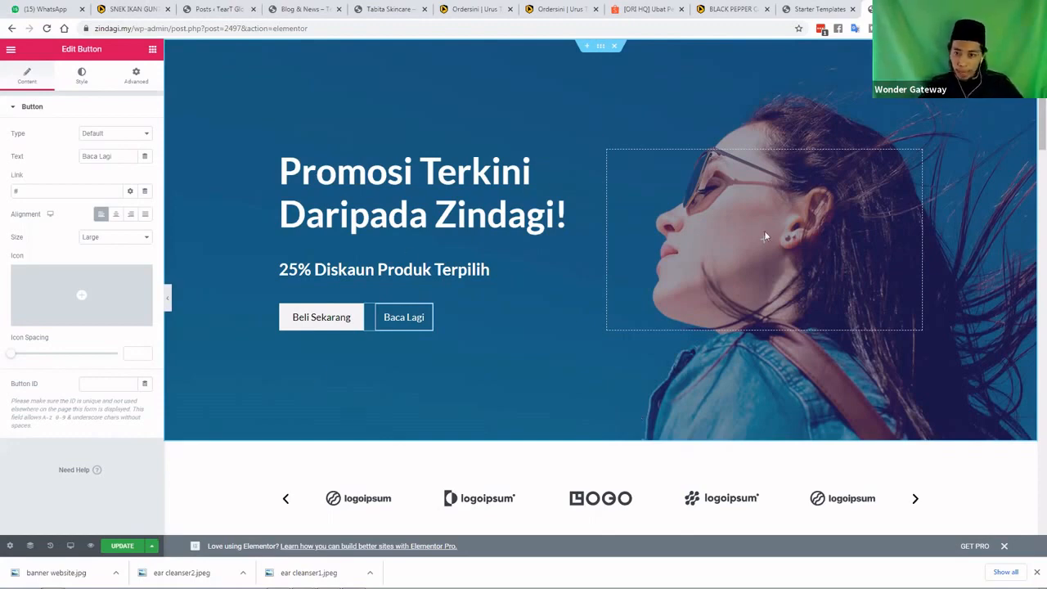
Update the page, exit Elementor to the dashboard, and collapse the Yoast SEO panel
click(112, 544)
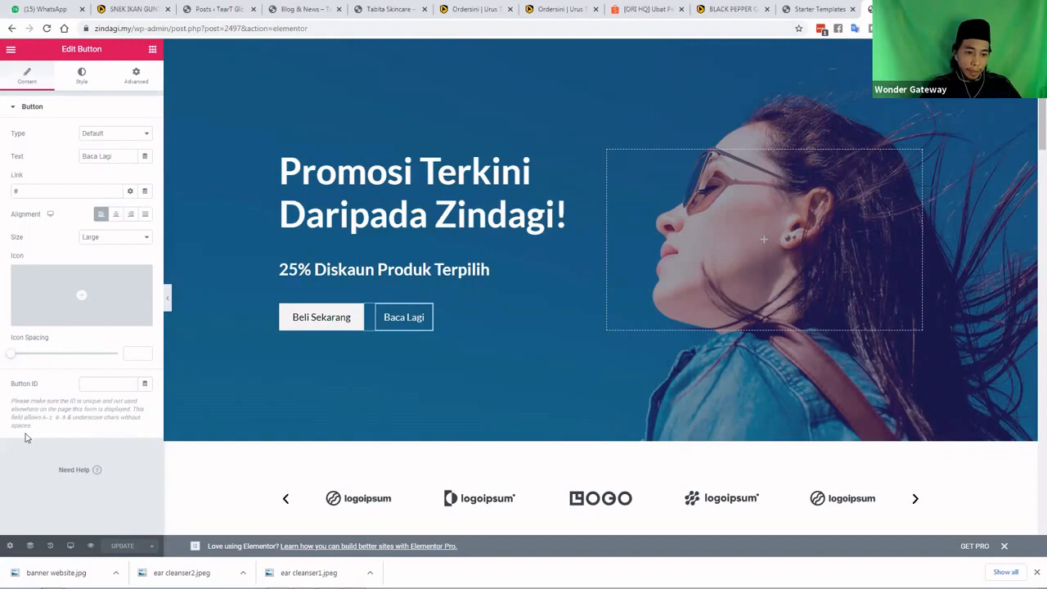
click(11, 53)
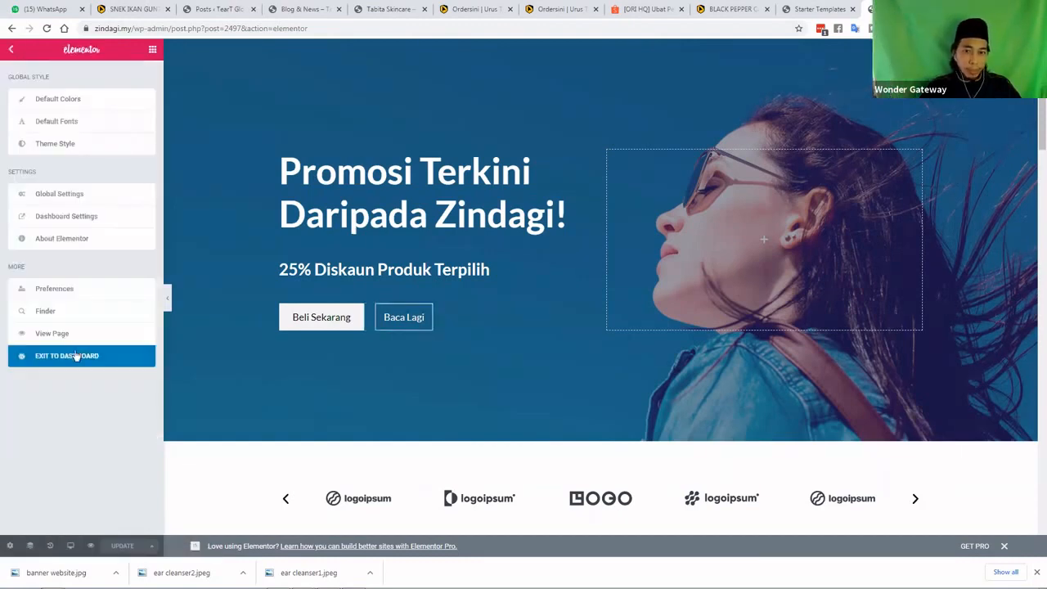
click(76, 356)
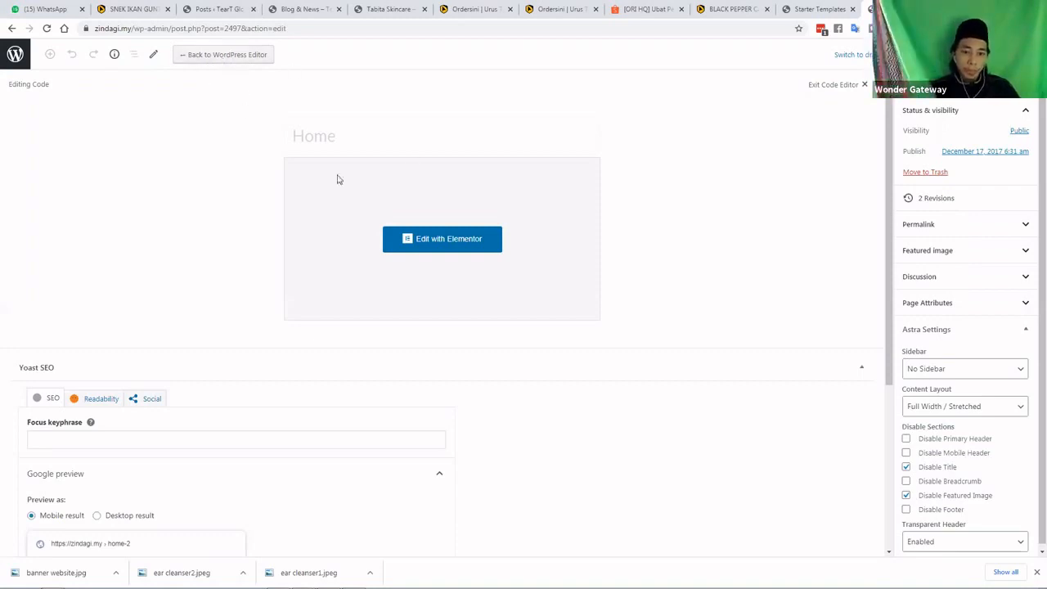
scroll(336, 179, down, 2)
click(861, 204)
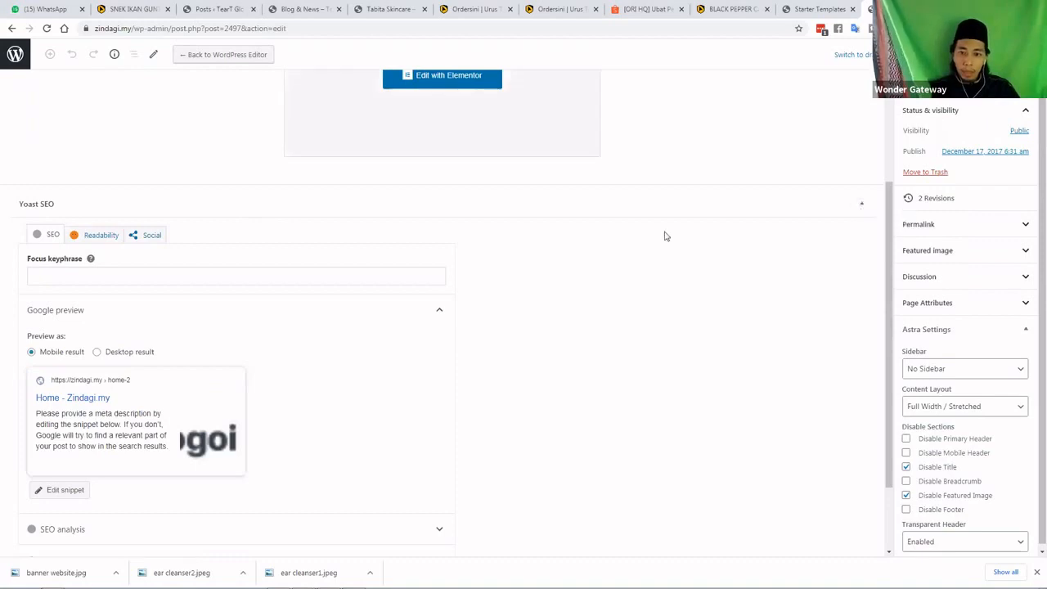
From the All Pages list, open the live Home front page in a new tab
click(17, 59)
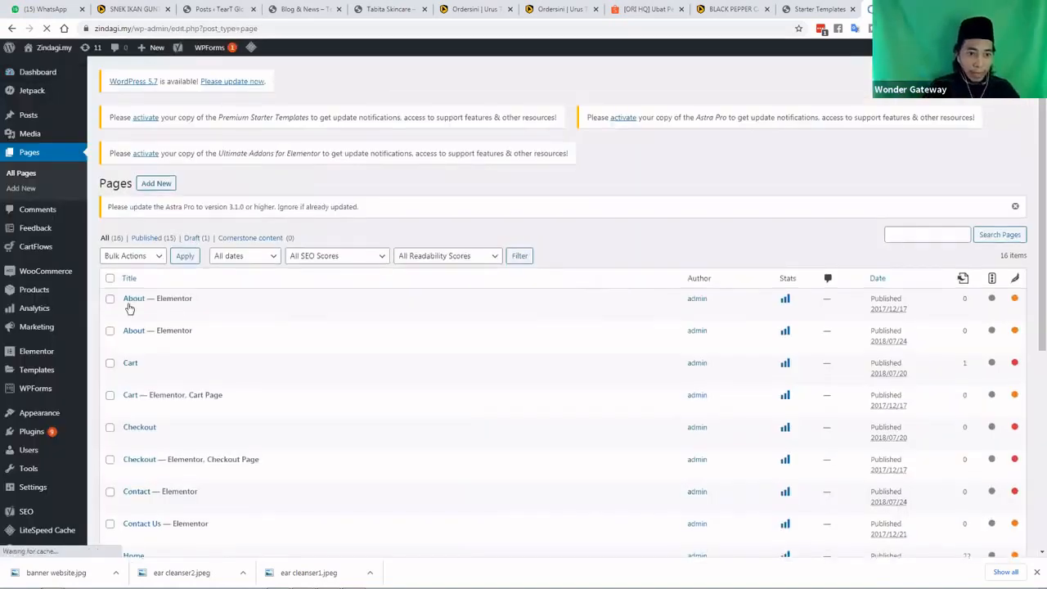
scroll(164, 373, down, 1)
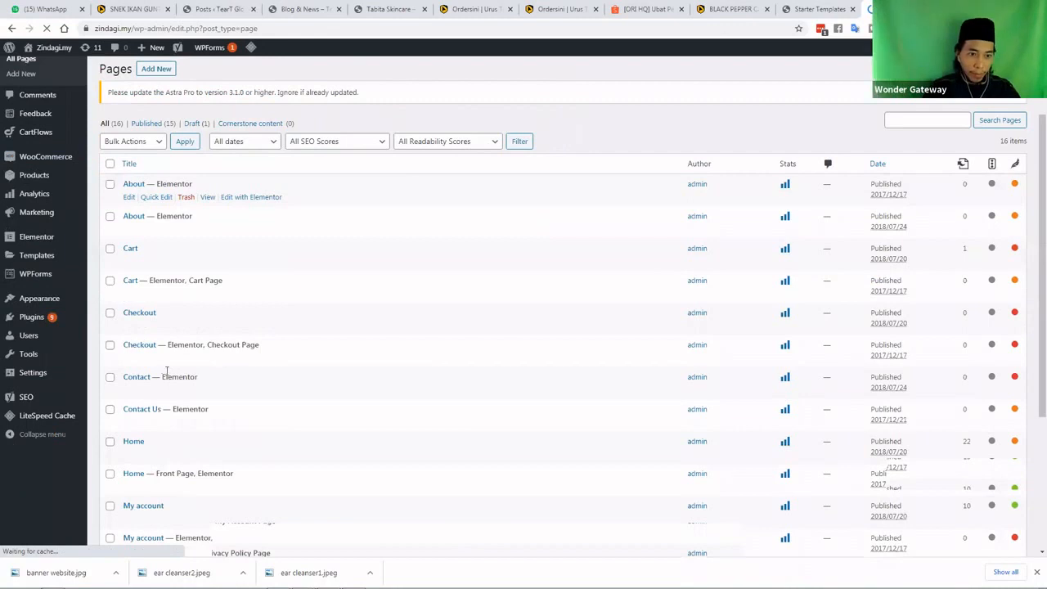
scroll(166, 371, down, 1)
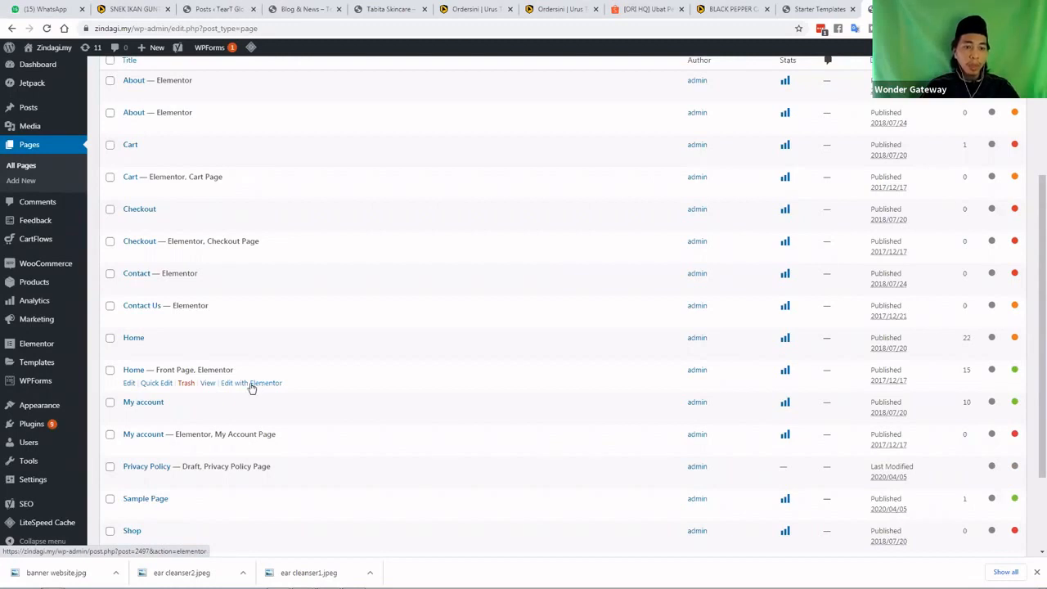
right_click(208, 385)
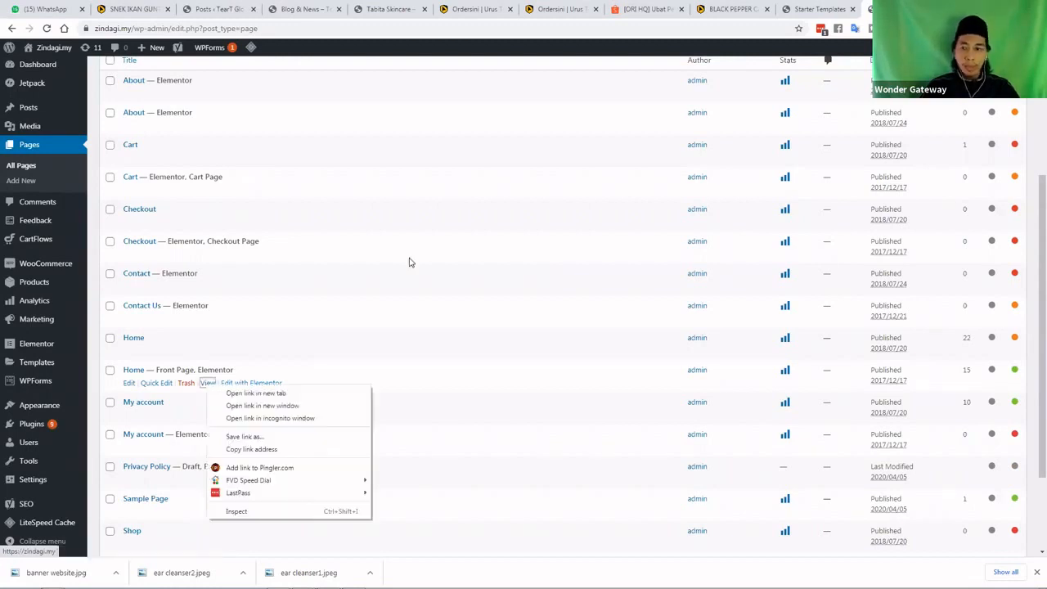
click(255, 392)
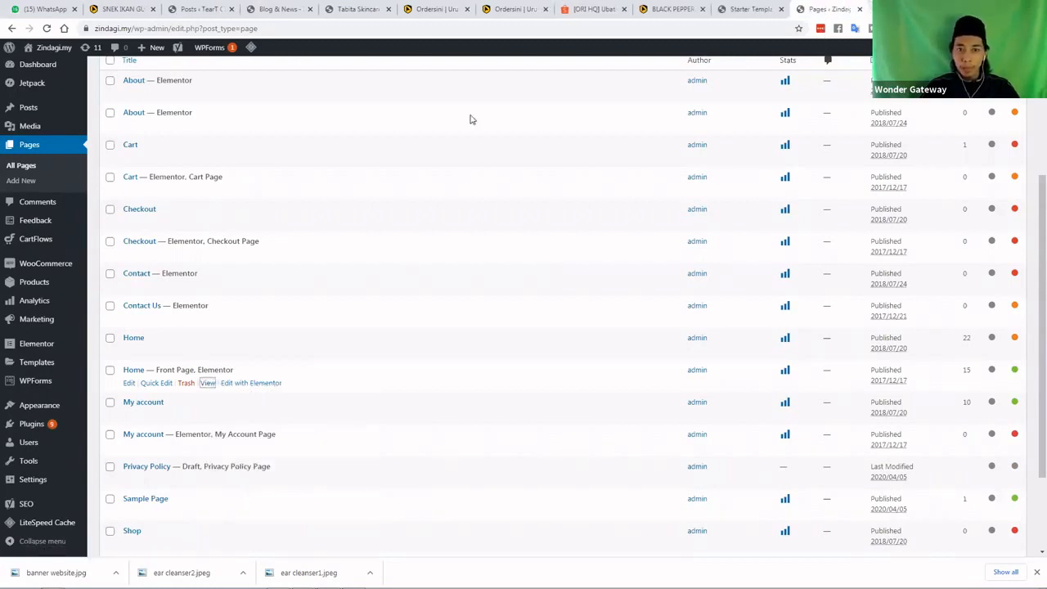
key(ctrl+Tab)
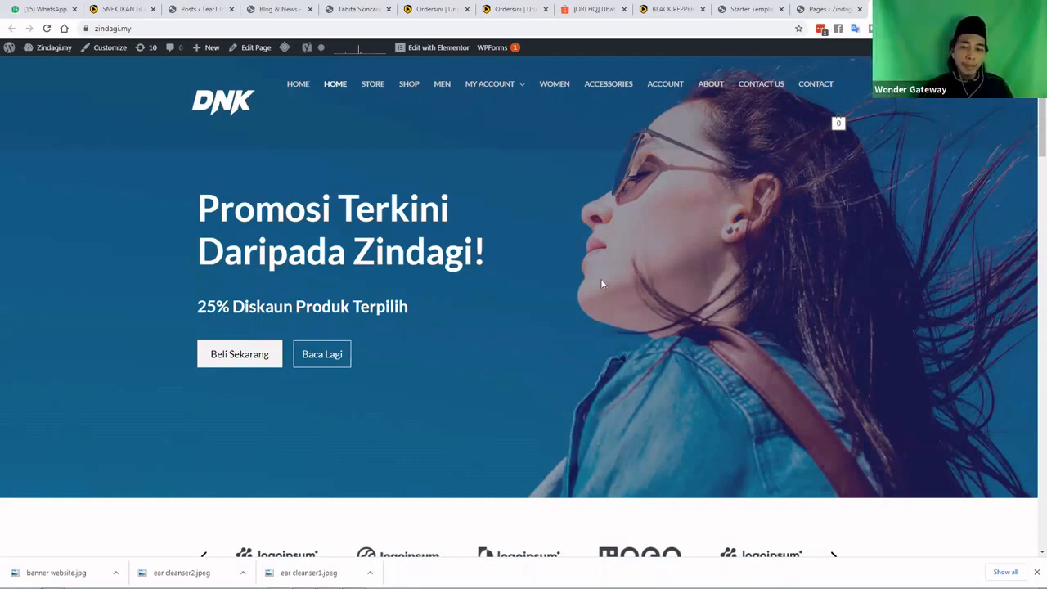
Scroll through the updated live homepage down to the footer and back up to the Malay hero
scroll(736, 286, down, 3)
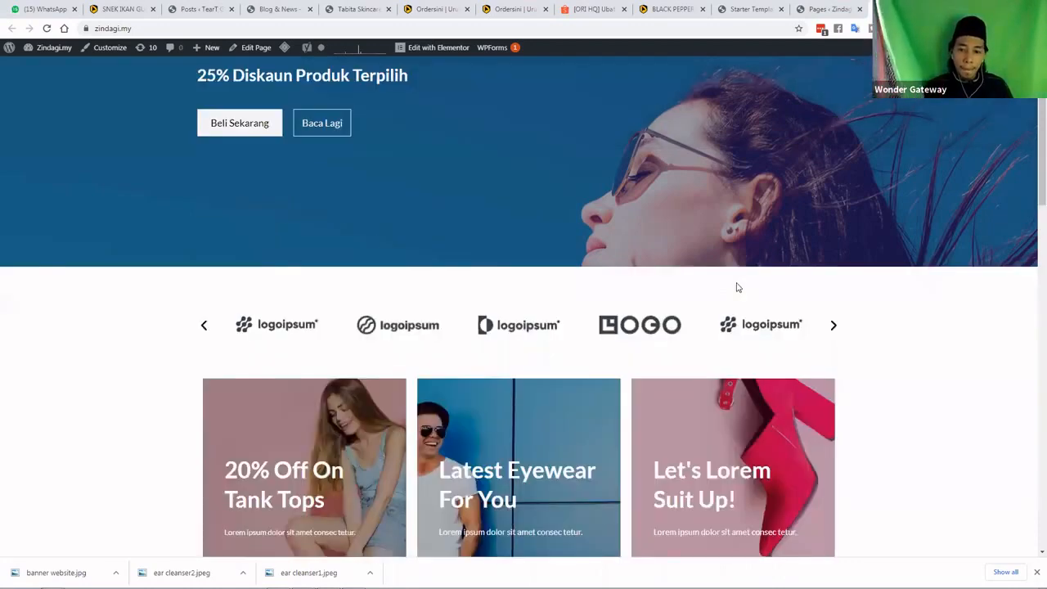
scroll(738, 287, down, 6)
scroll(737, 289, down, 3)
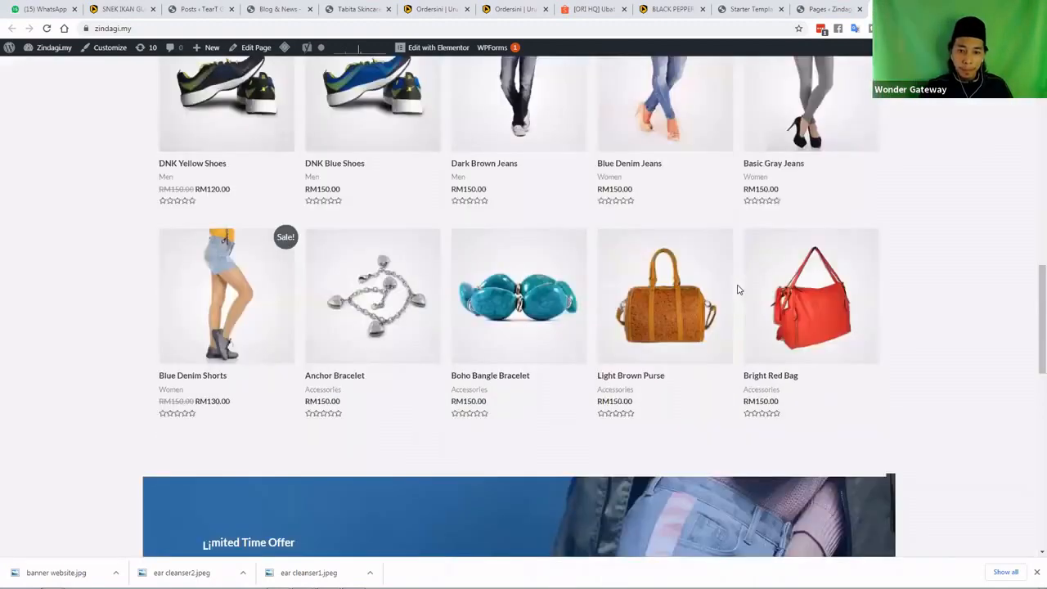
scroll(737, 290, down, 6)
scroll(738, 290, down, 3)
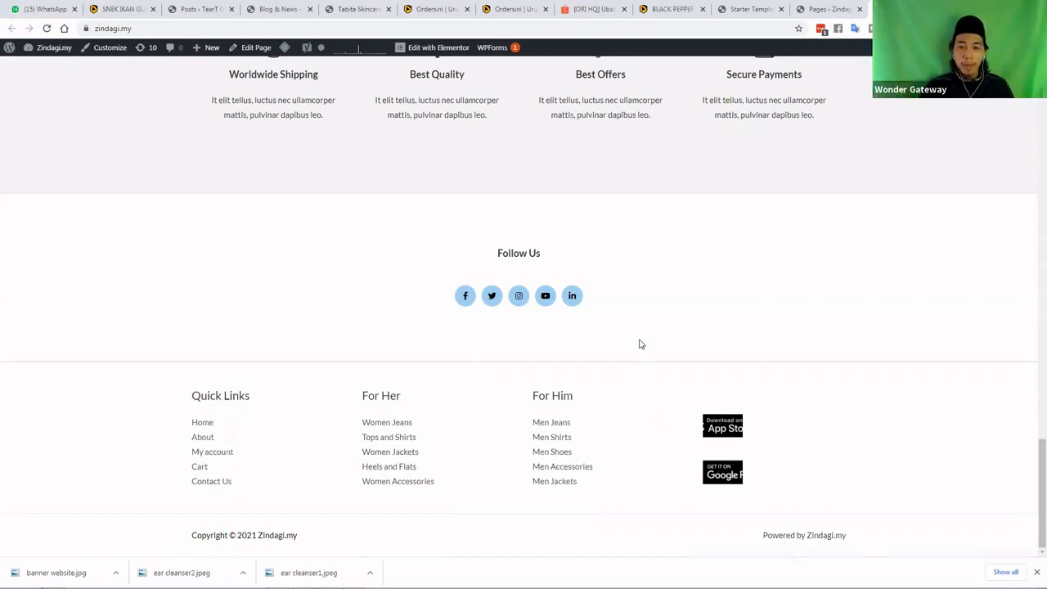
scroll(640, 344, up, 1)
scroll(640, 343, up, 3)
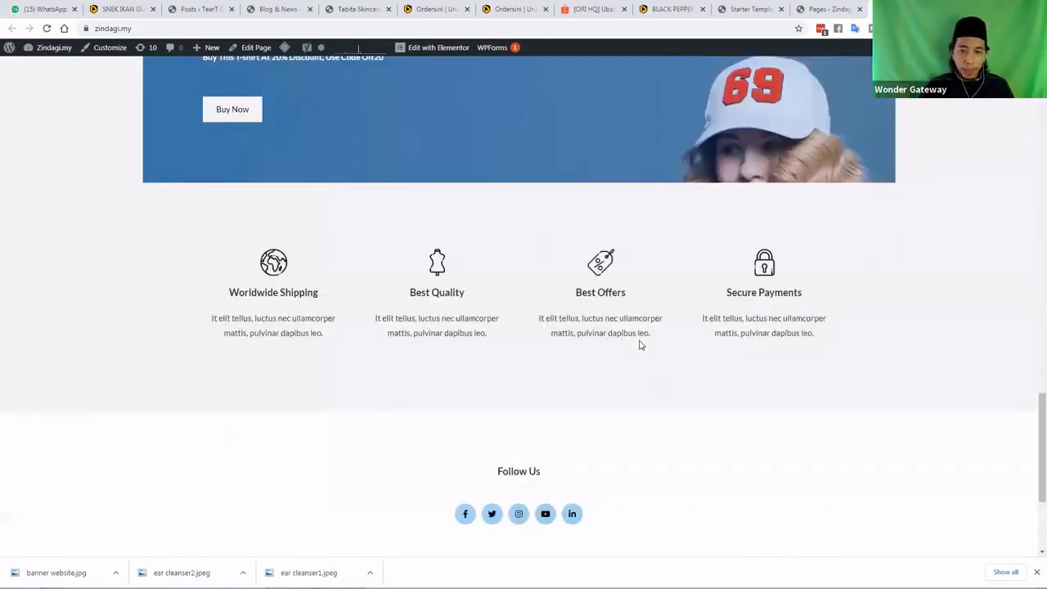
scroll(641, 344, down, 2)
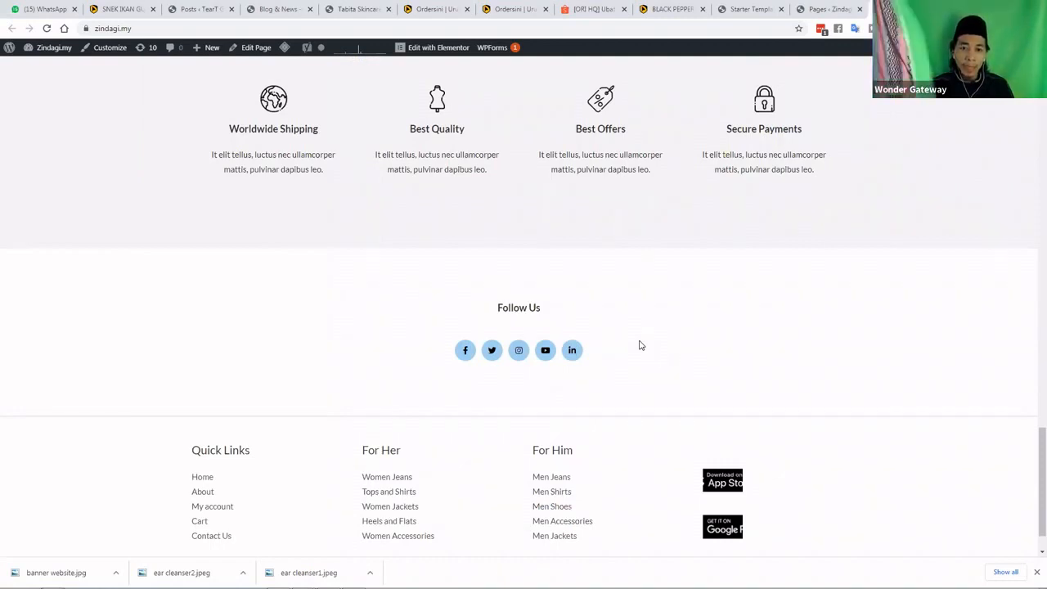
scroll(641, 345, up, 1)
scroll(640, 345, up, 8)
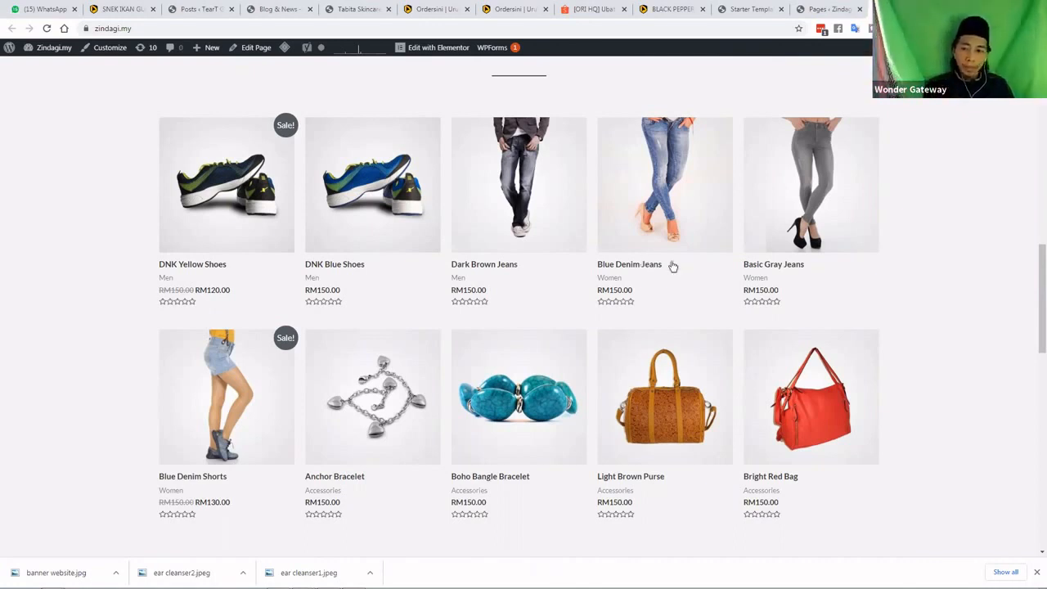
scroll(677, 270, up, 2)
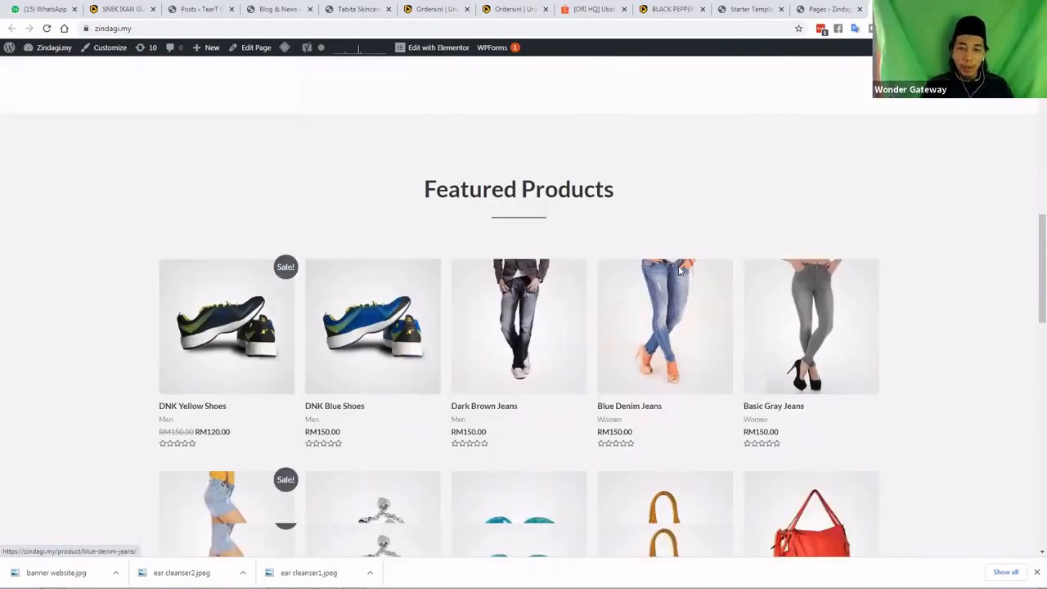
scroll(679, 269, up, 2)
scroll(679, 269, up, 10)
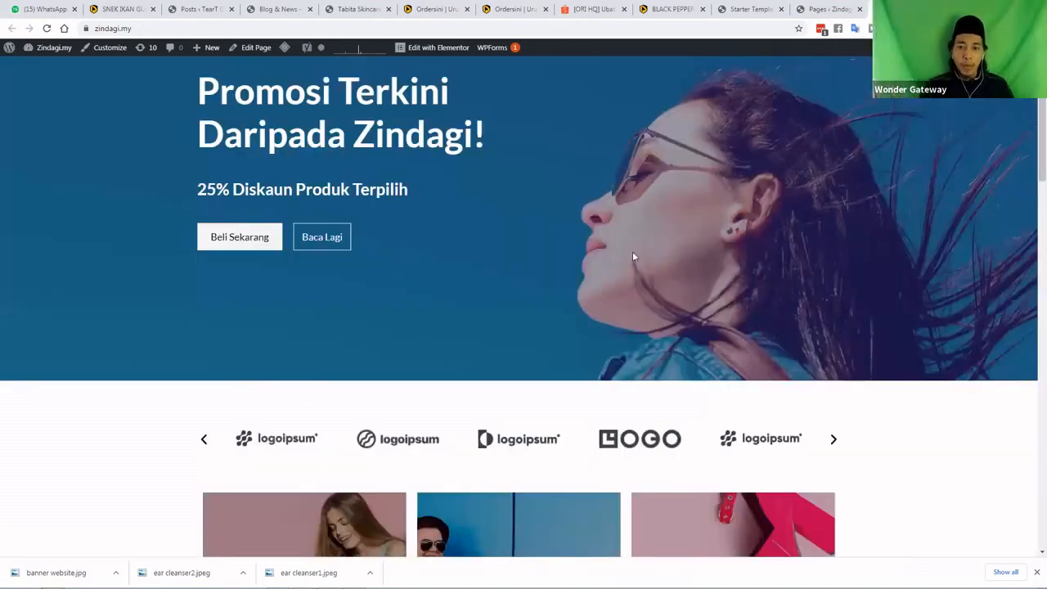
scroll(633, 257, up, 2)
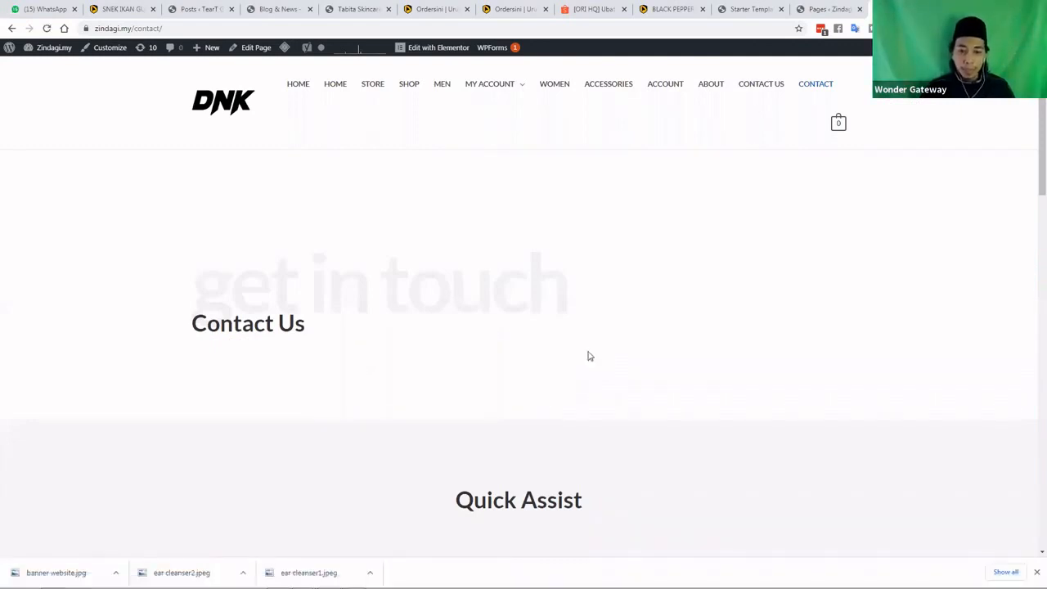
scroll(588, 355, down, 1)
scroll(587, 358, down, 1)
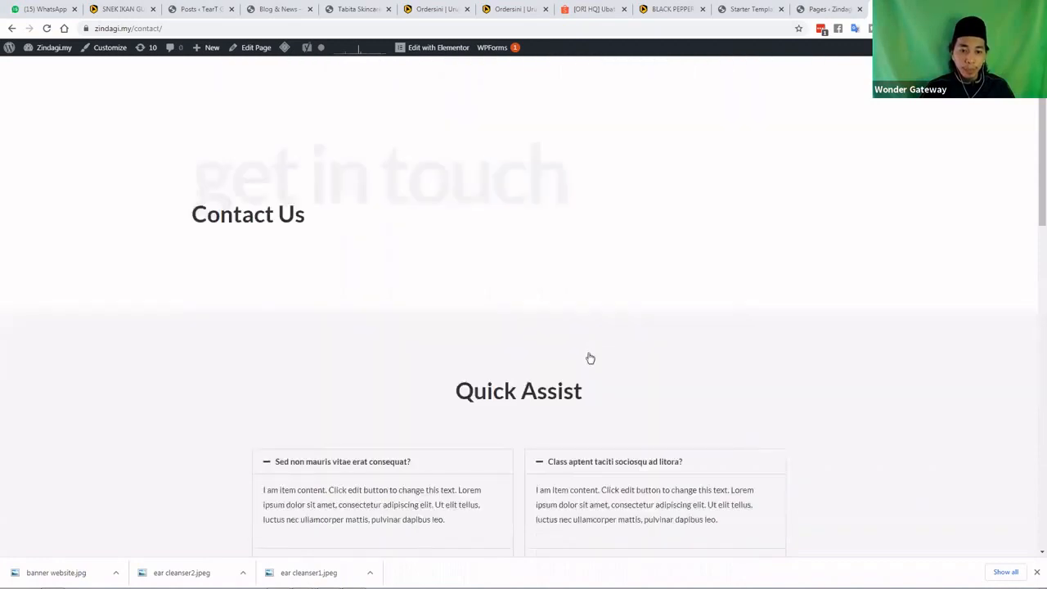
scroll(586, 358, down, 3)
scroll(422, 291, up, 4)
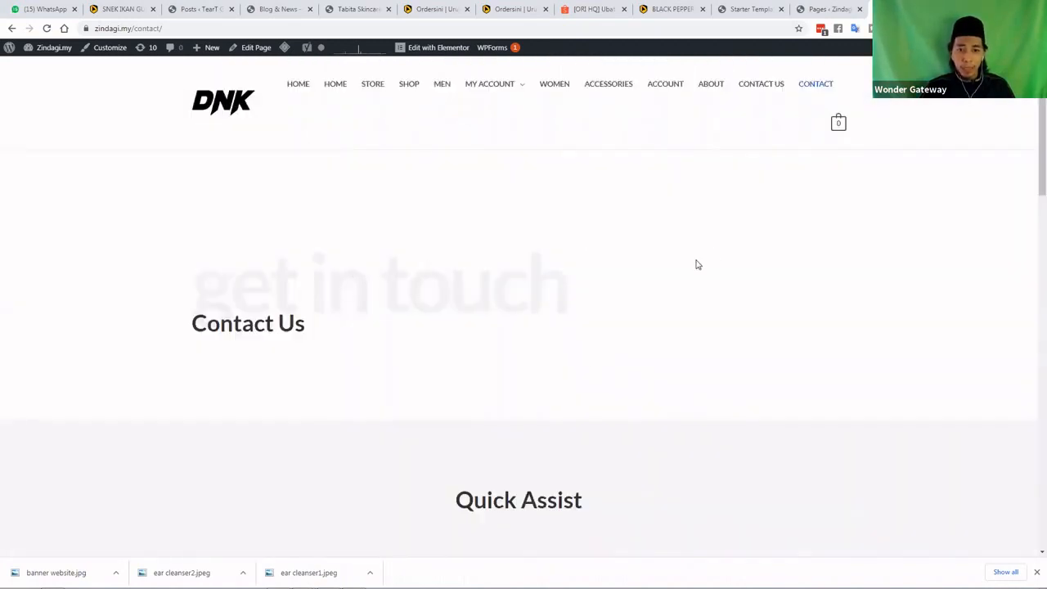
scroll(433, 232, down, 7)
scroll(354, 145, down, 3)
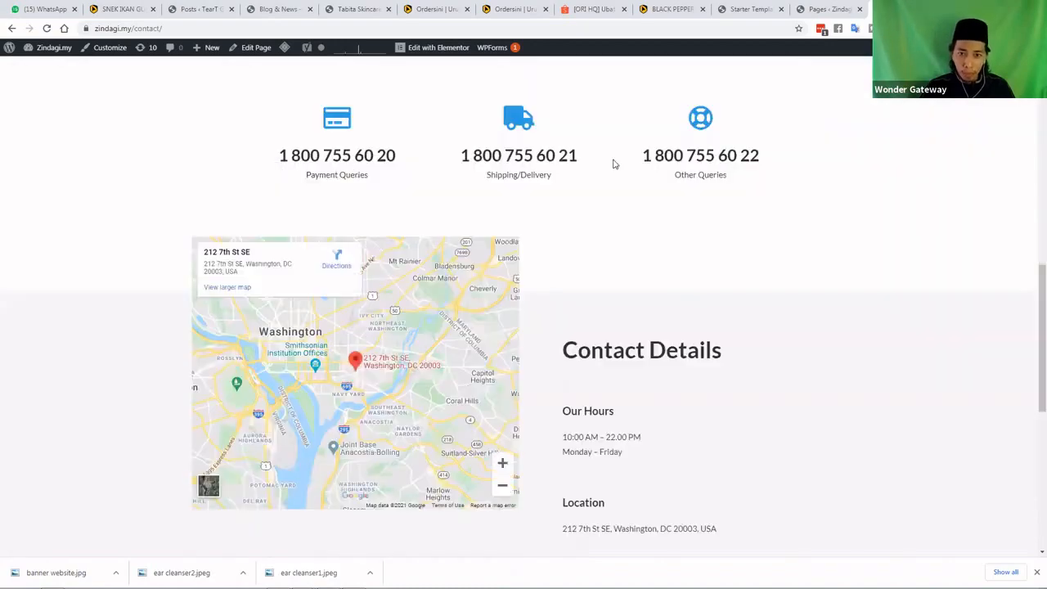
scroll(337, 215, down, 1)
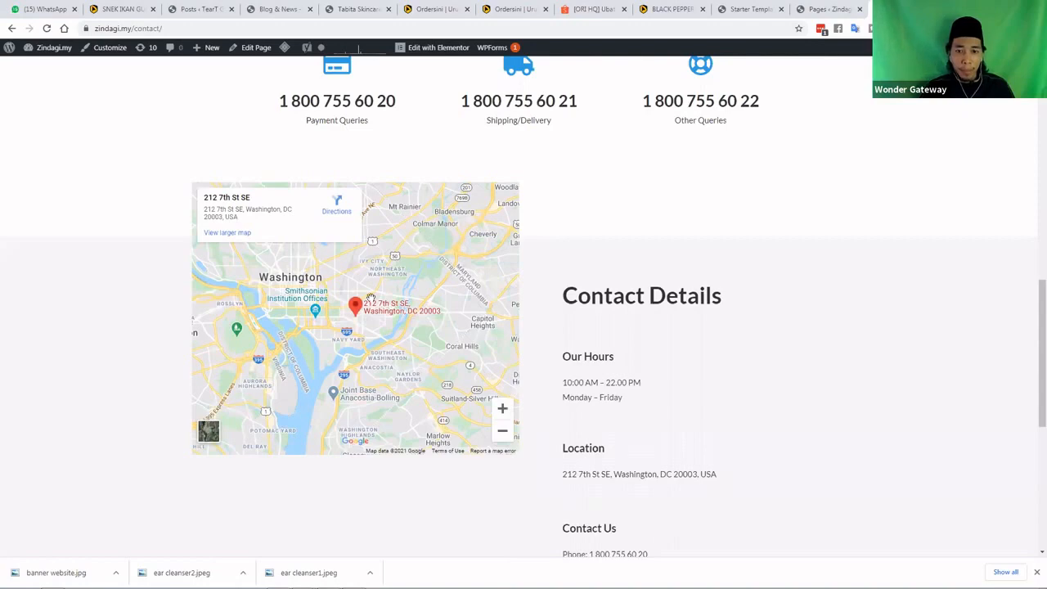
scroll(614, 177, down, 2)
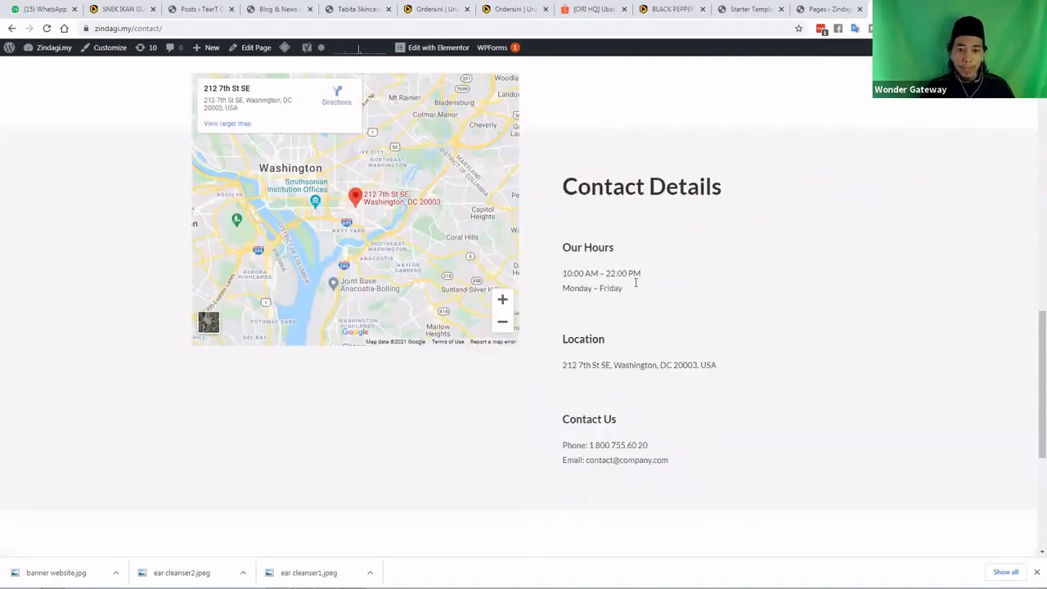
scroll(635, 278, down, 3)
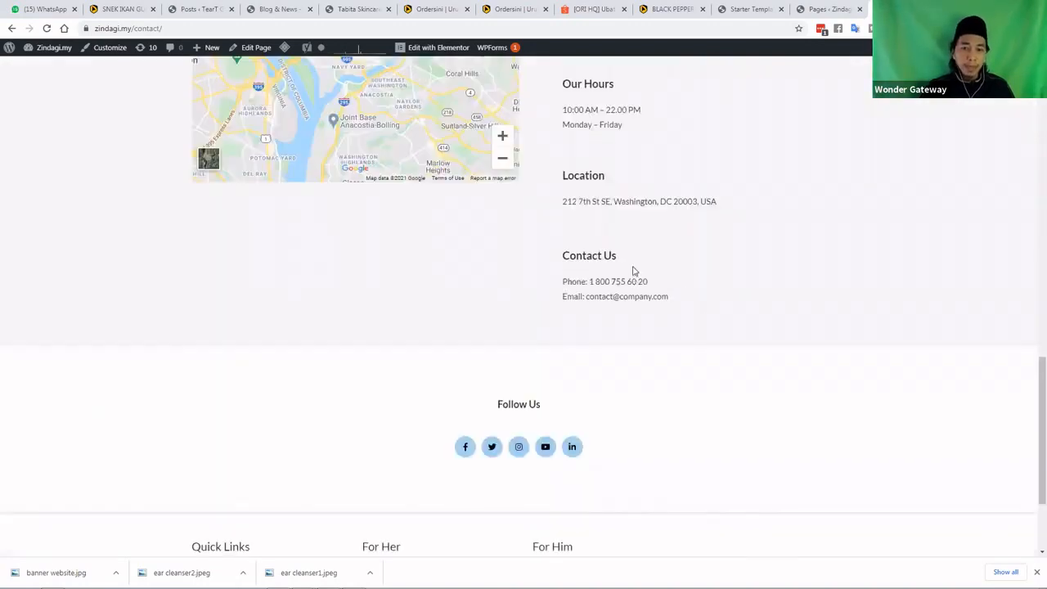
scroll(632, 271, up, 3)
scroll(632, 266, up, 5)
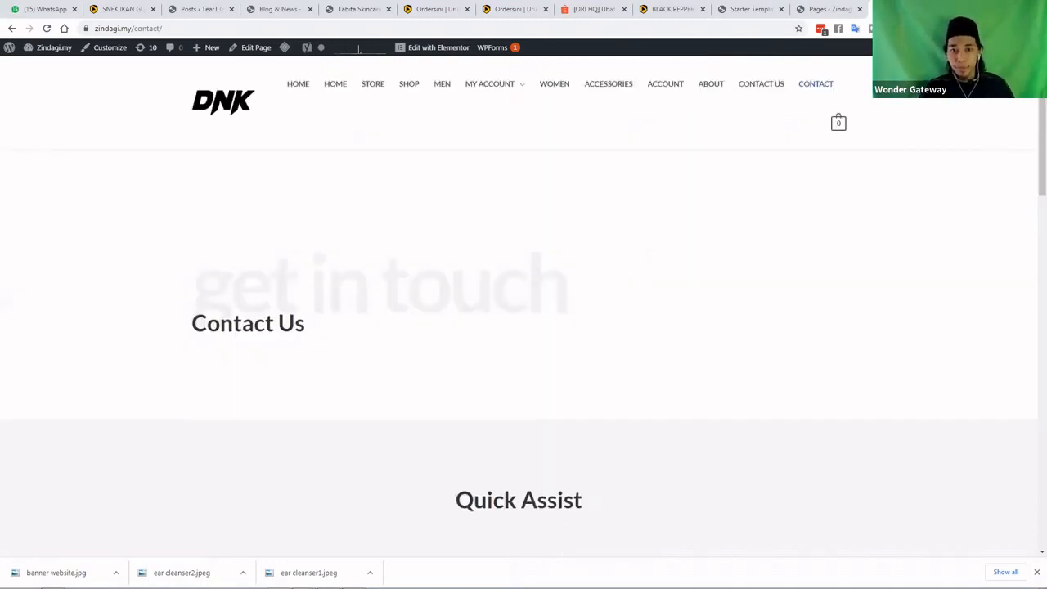
Preview the Contact page in a narrowed Chrome window, then maximize and switch to PowerPoint
click(1013, 7)
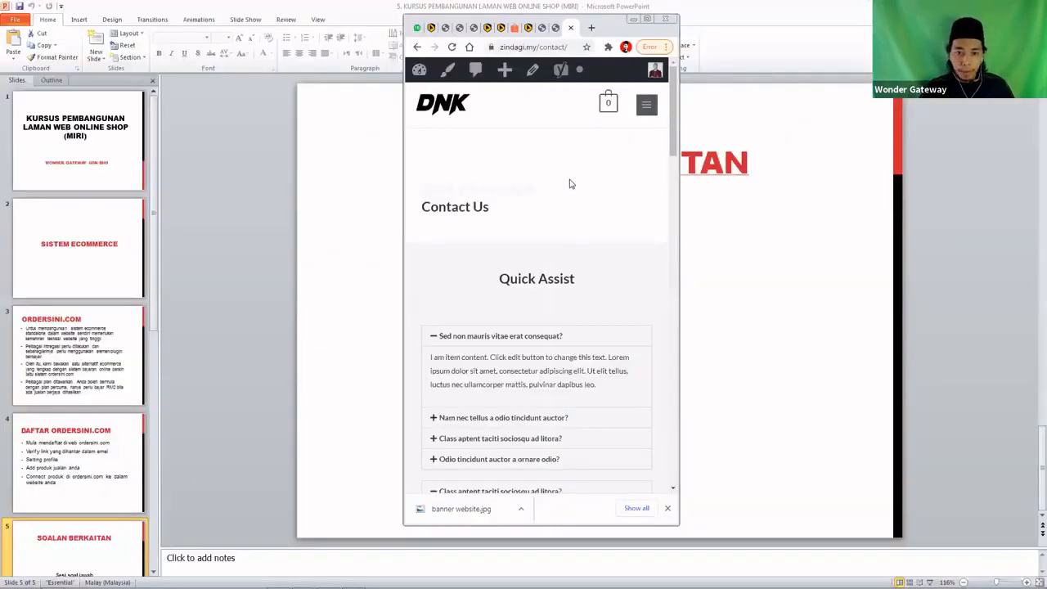
scroll(571, 184, down, 4)
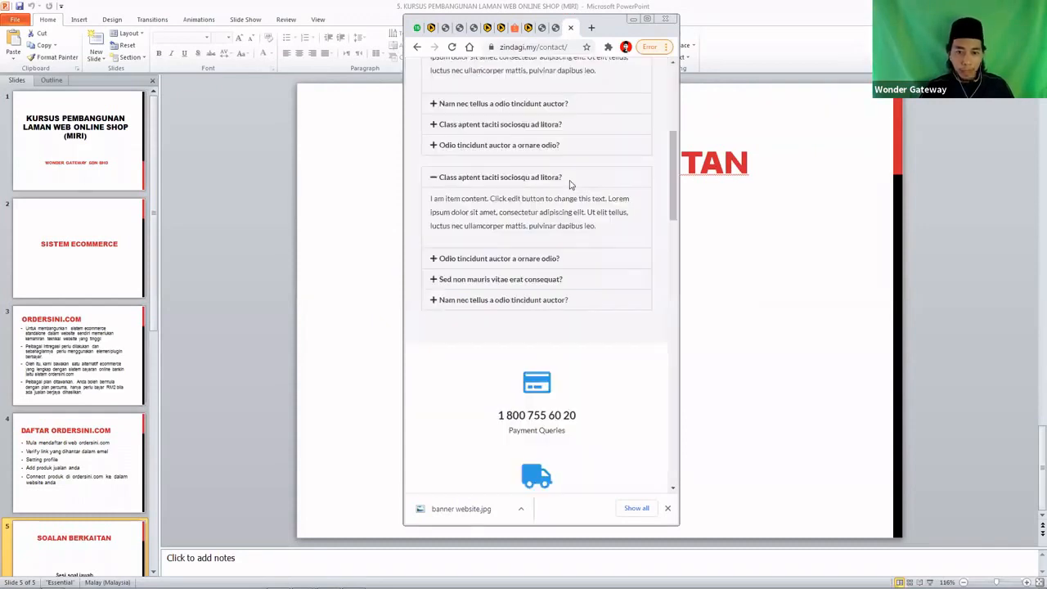
scroll(571, 184, down, 5)
scroll(570, 211, down, 3)
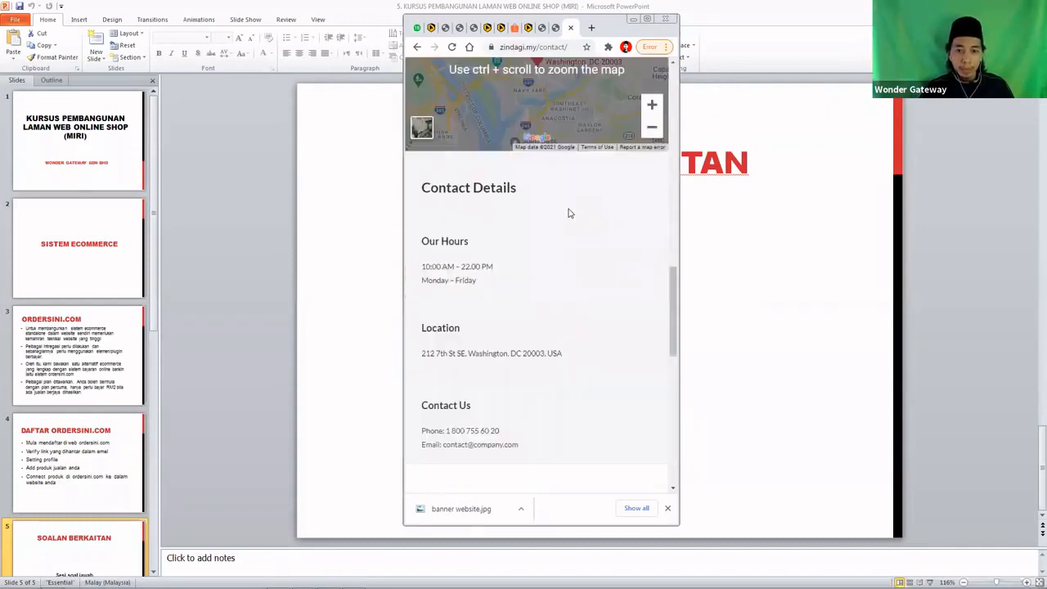
scroll(569, 209, down, 2)
scroll(569, 208, down, 5)
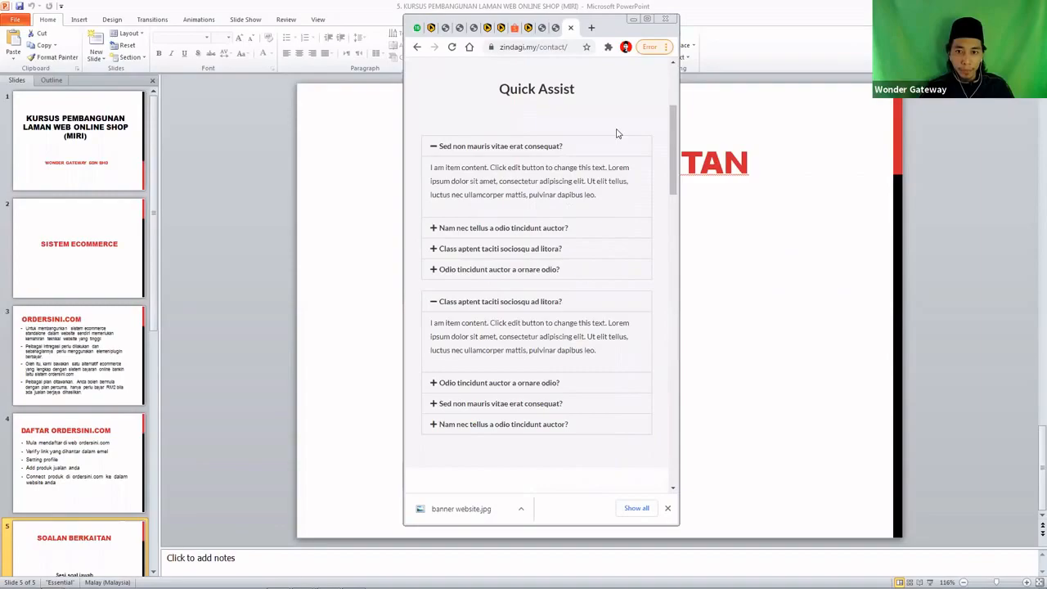
click(646, 20)
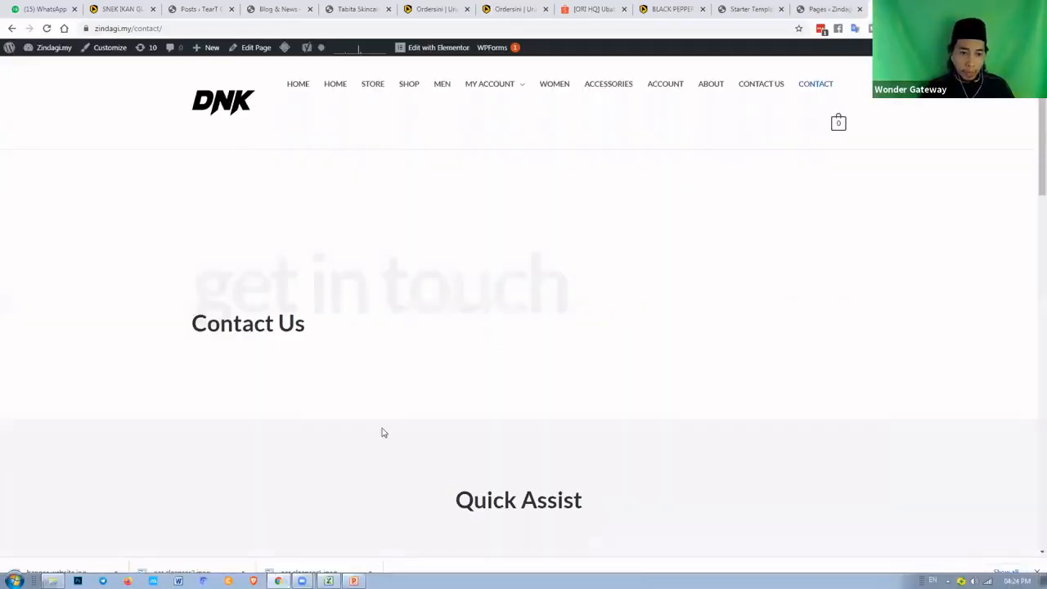
key(alt+Tab)
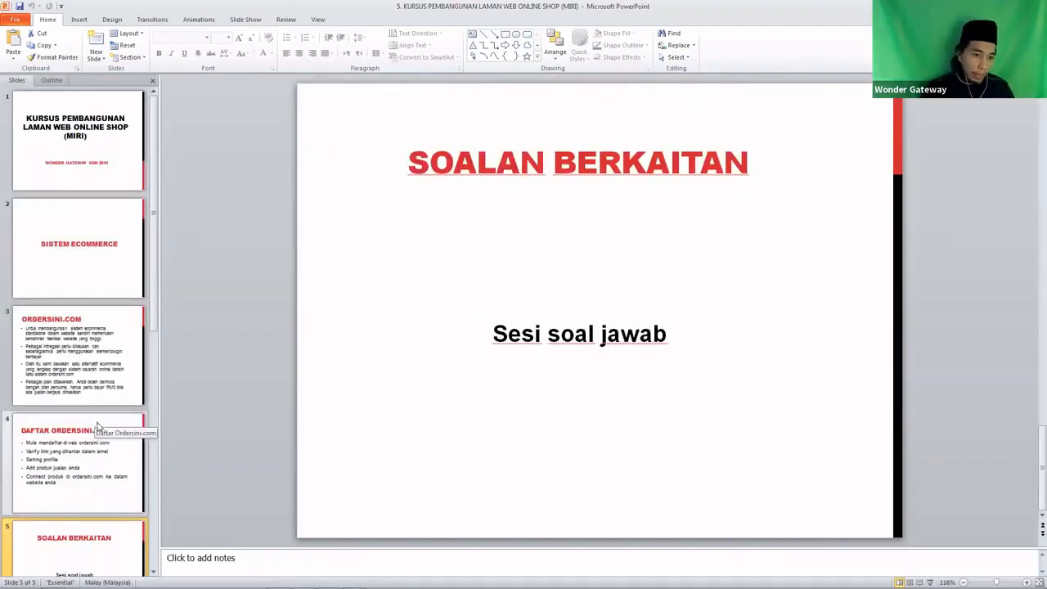
Return from the SOALAN BERKAITAN slide to Chrome and load the google.com.my start page
scroll(97, 425, down, 2)
scroll(102, 417, up, 2)
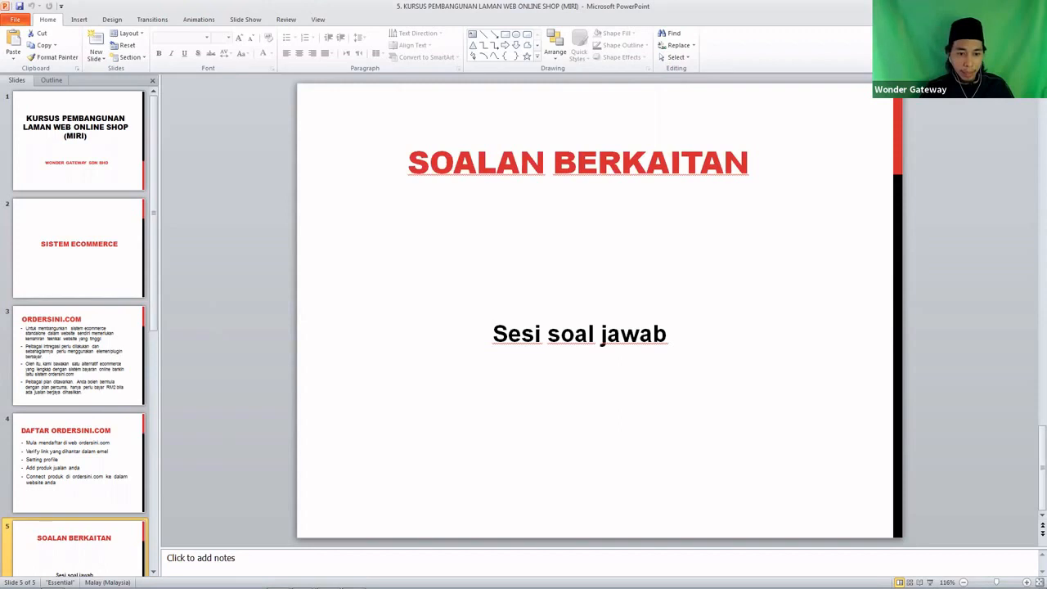
click(278, 579)
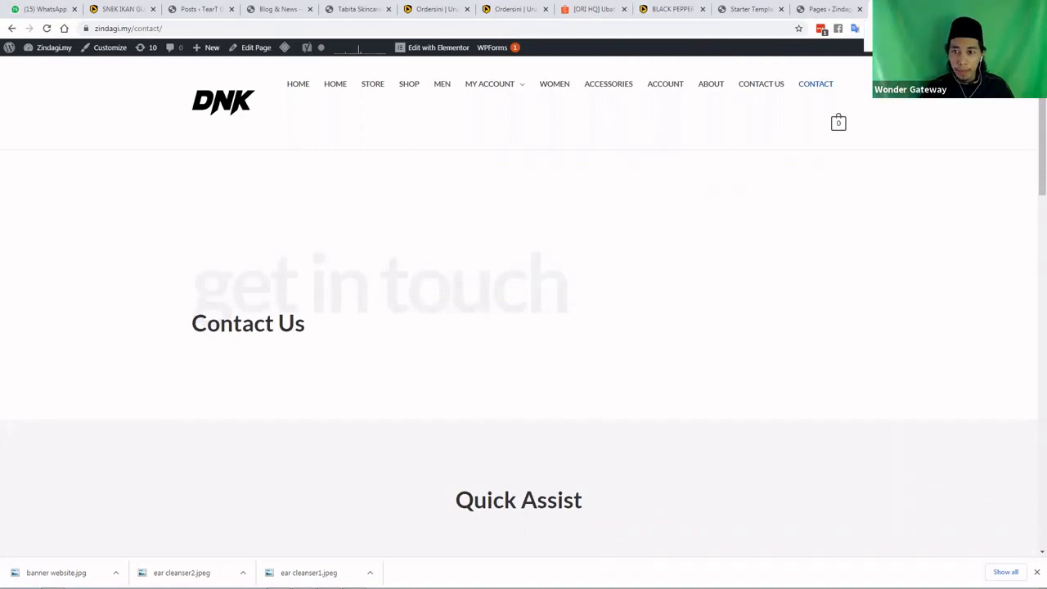
click(63, 29)
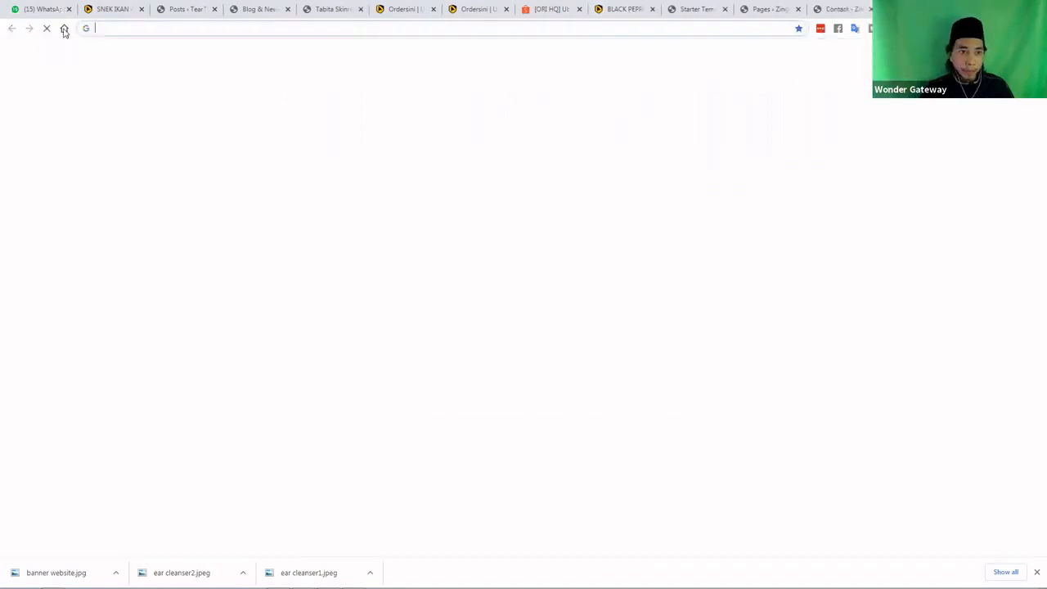